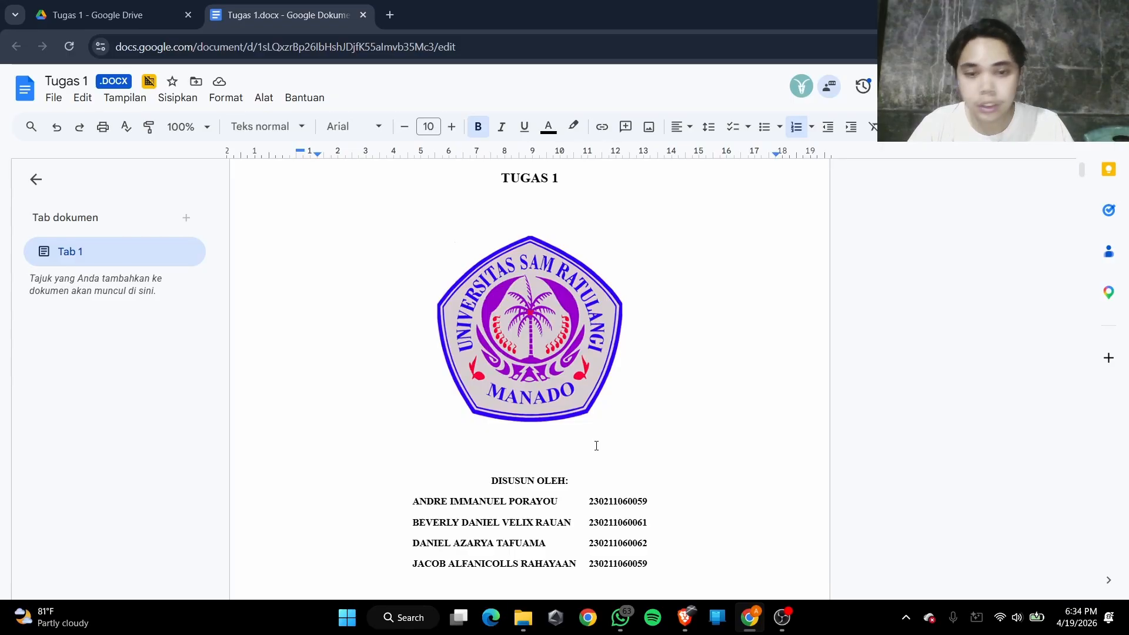
Review the Tugas 1 cover page and the lab's objectives, background, required resources and Step 1 instructions for downloading Windows Sysinternals Suite
{"action": "scroll", "coordinate": [588, 446], "scroll_direction": "down", "scroll_amount": 4}
{"action": "scroll", "coordinate": [548, 451], "scroll_direction": "up", "scroll_amount": 5}
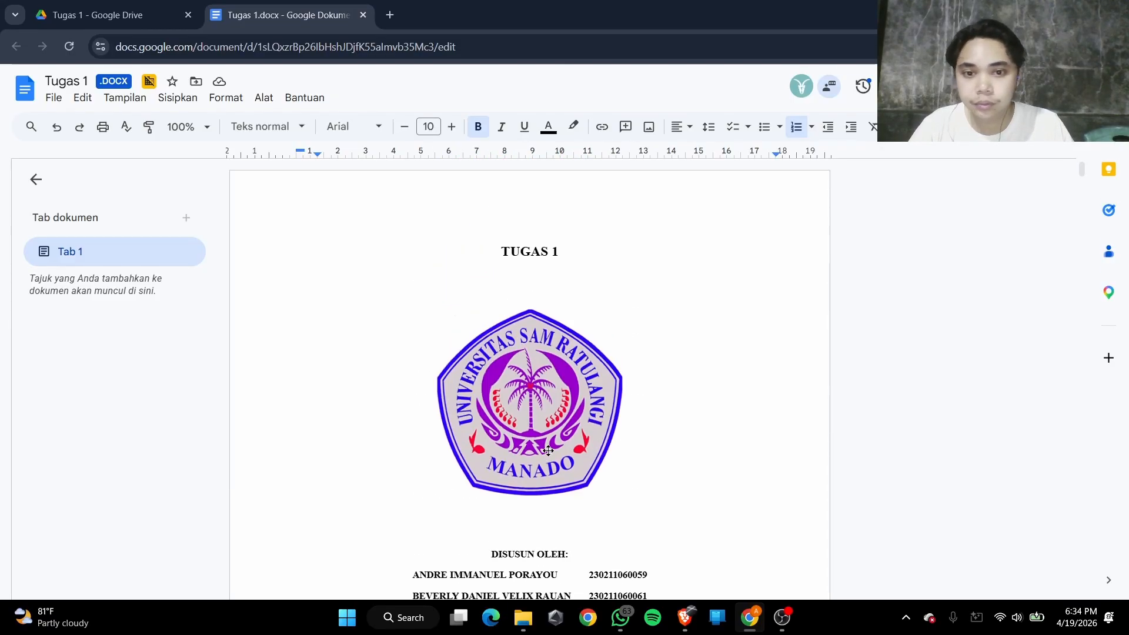
{"action": "scroll", "coordinate": [548, 451], "scroll_direction": "down", "scroll_amount": 5}
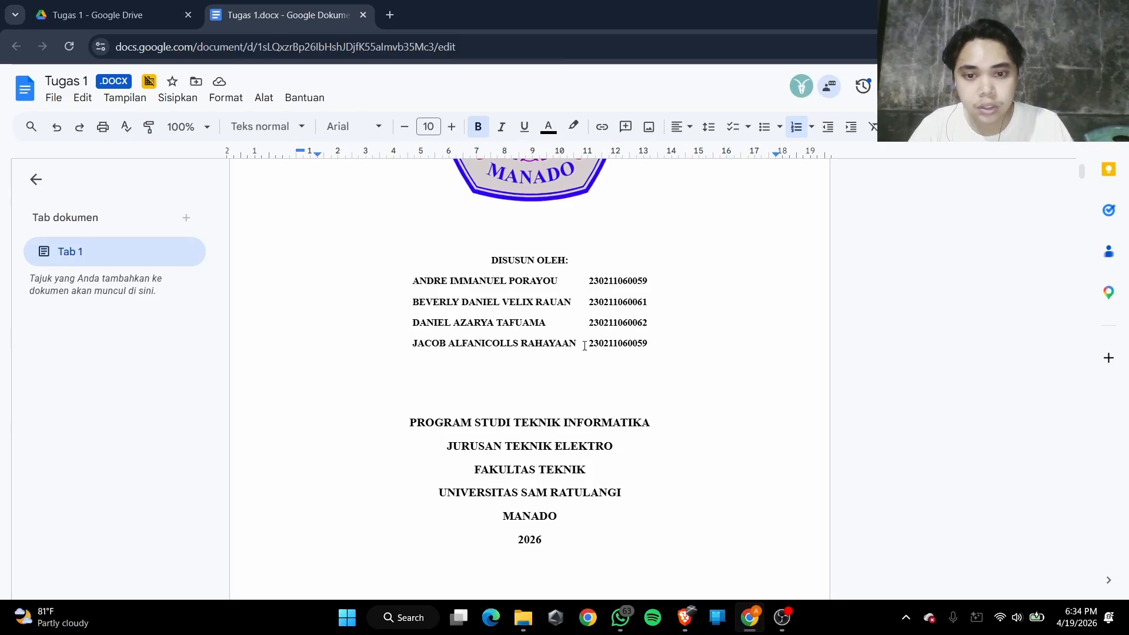
{"action": "scroll", "coordinate": [524, 351], "scroll_direction": "down", "scroll_amount": 6}
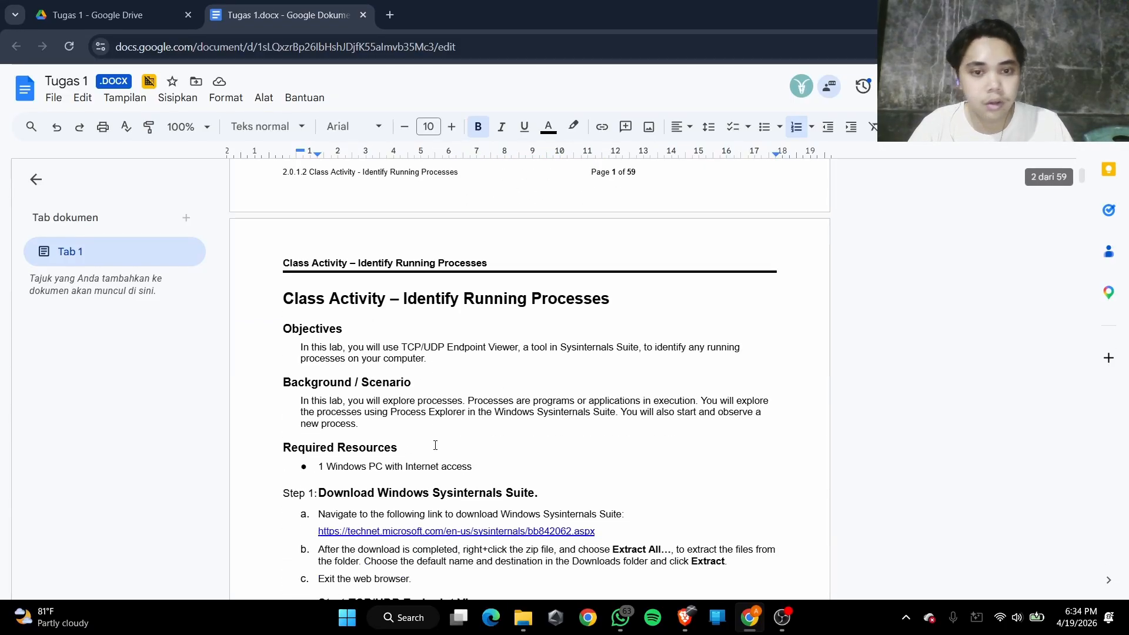
{"action": "scroll", "coordinate": [435, 446], "scroll_direction": "down", "scroll_amount": 2}
{"action": "scroll", "coordinate": [435, 445], "scroll_direction": "up", "scroll_amount": 1}
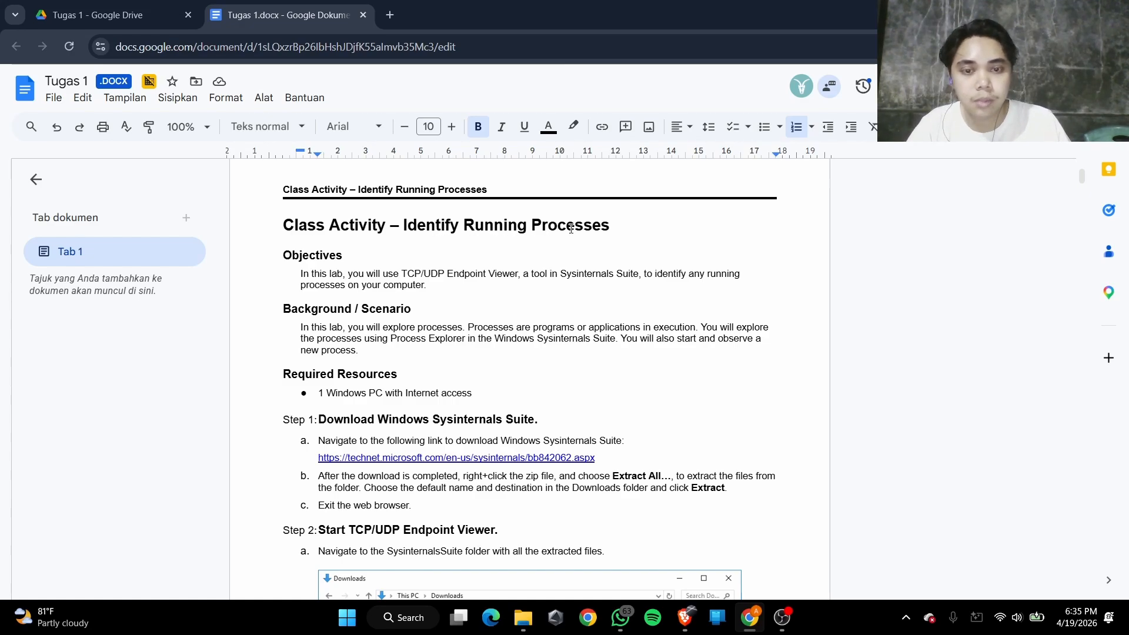
{"action": "scroll", "coordinate": [483, 324], "scroll_direction": "down", "scroll_amount": 1}
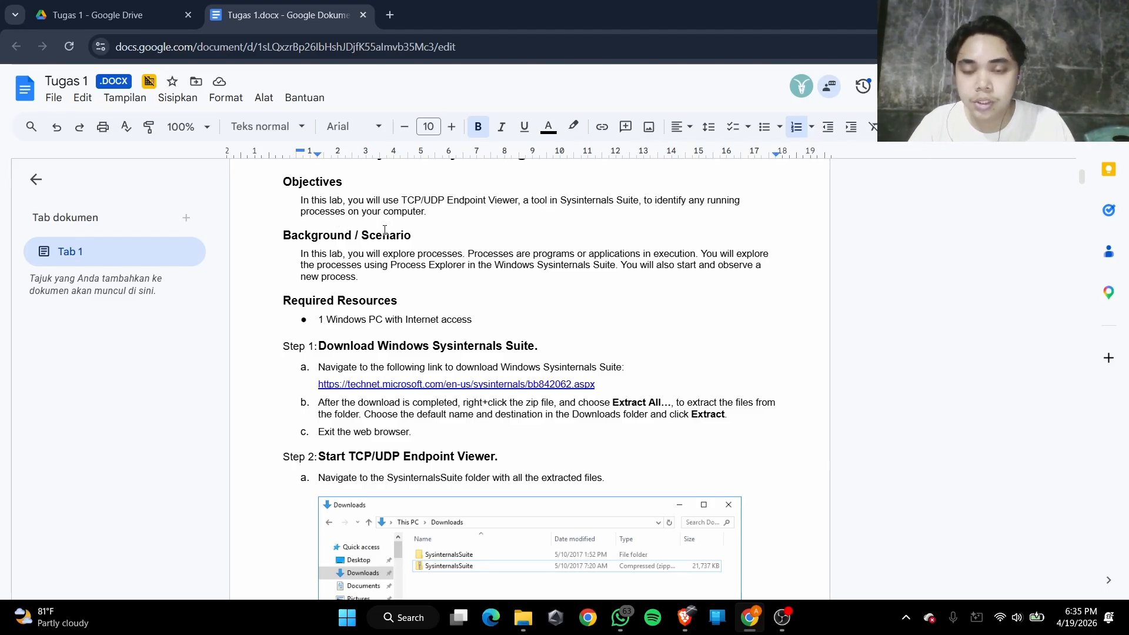
{"action": "scroll", "coordinate": [377, 297], "scroll_direction": "down", "scroll_amount": 2}
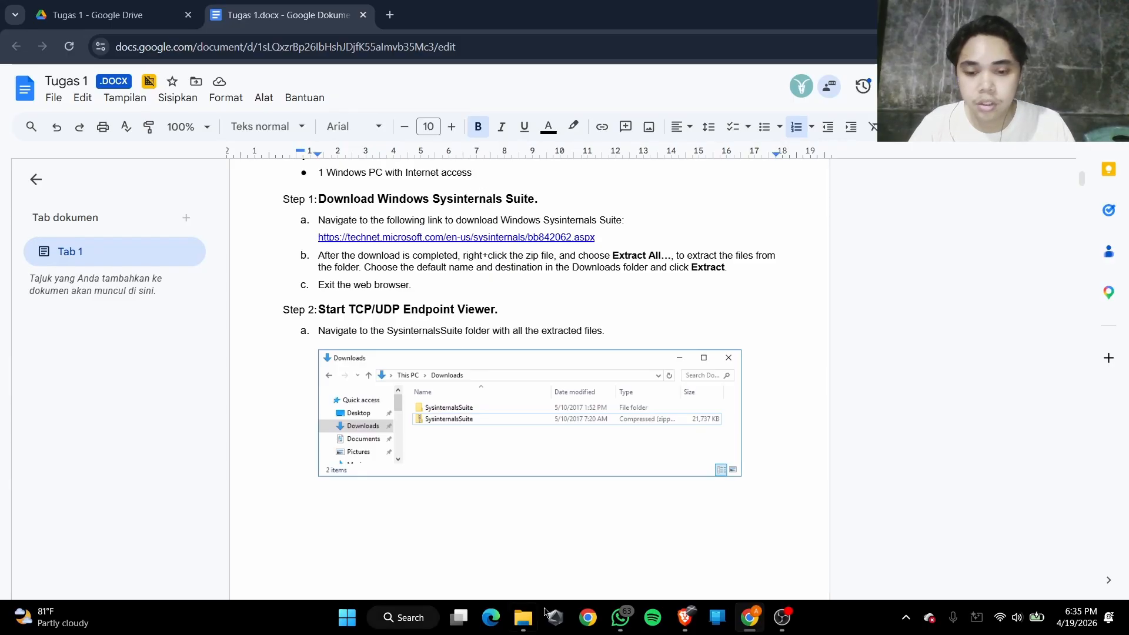
In File Explorer, extract SysinternalsSuite.zip to the default destination, and return to the Praktikum Keamanan Siber folder
{"action": "left_click", "coordinate": [522, 617]}
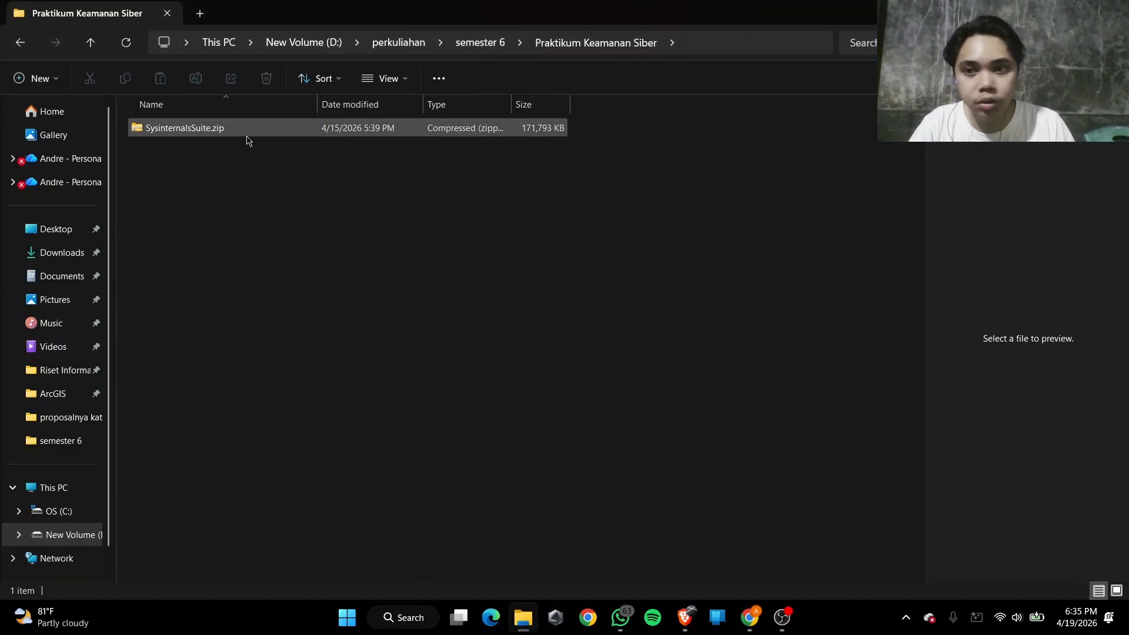
{"action": "key", "text": "alt+Tab"}
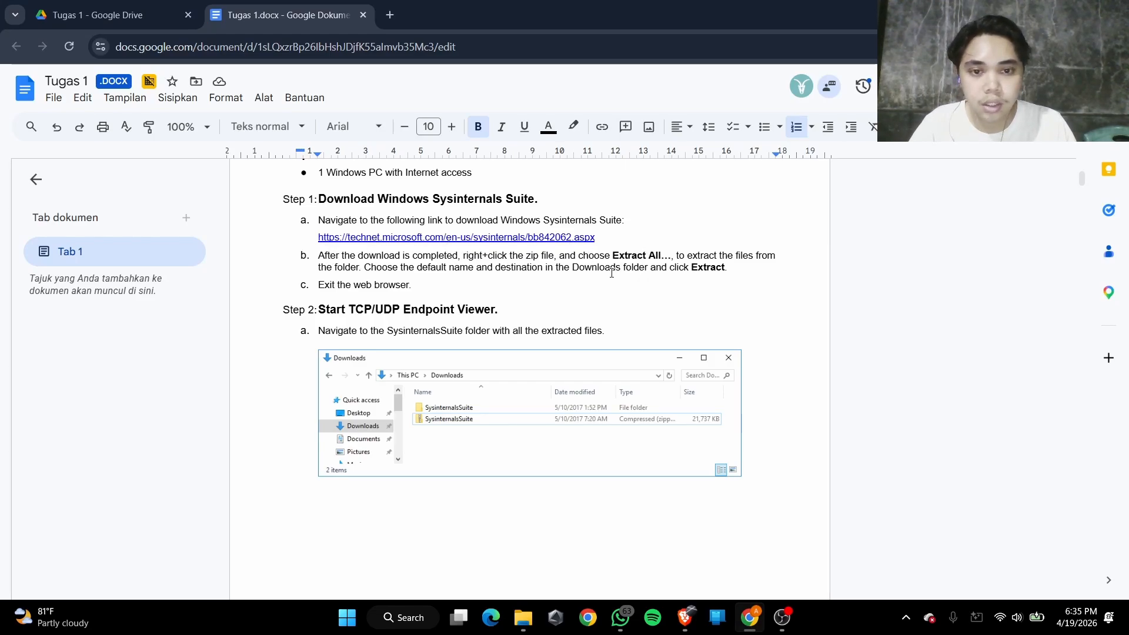
{"action": "key", "text": "alt+Tab"}
{"action": "left_click", "coordinate": [247, 136]}
{"action": "right_click", "coordinate": [247, 137]}
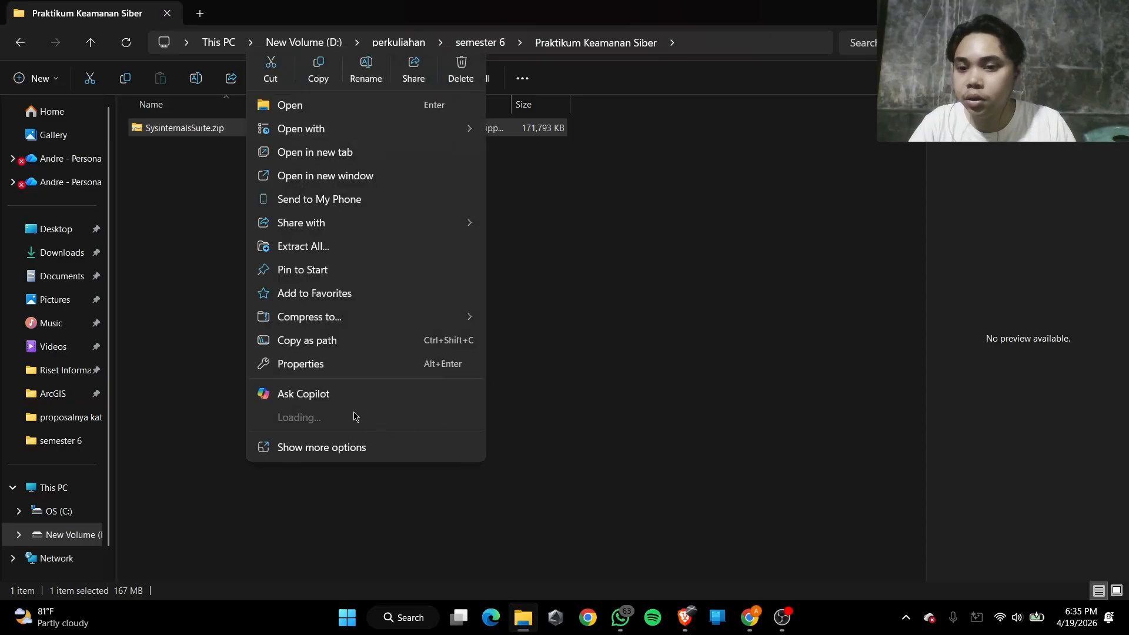
{"action": "left_click", "coordinate": [341, 247]}
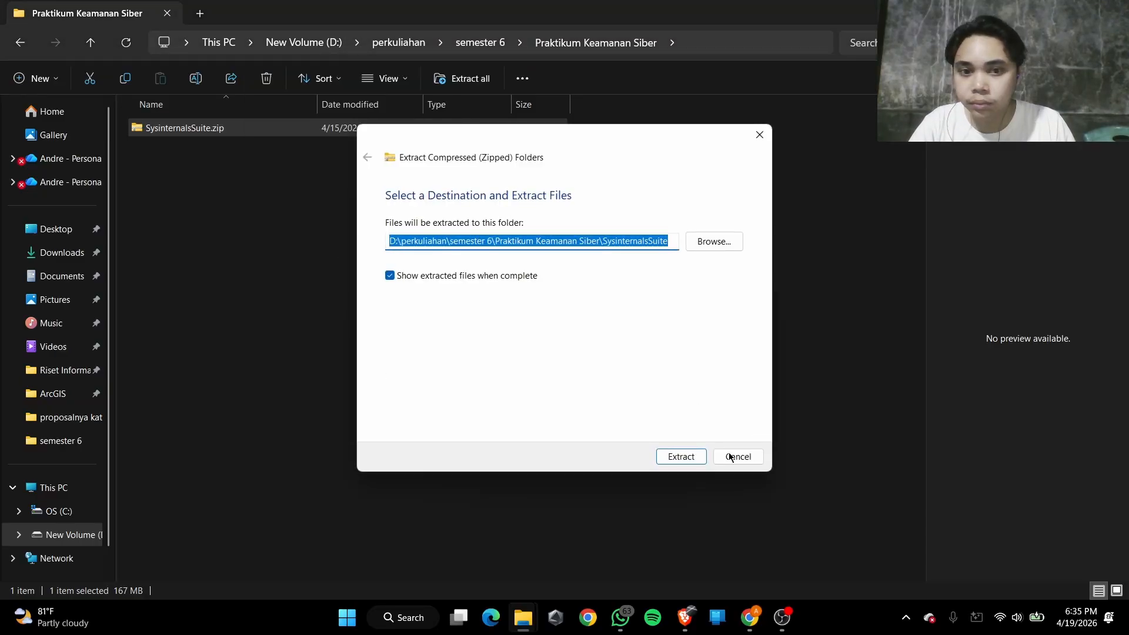
{"action": "left_click", "coordinate": [680, 458]}
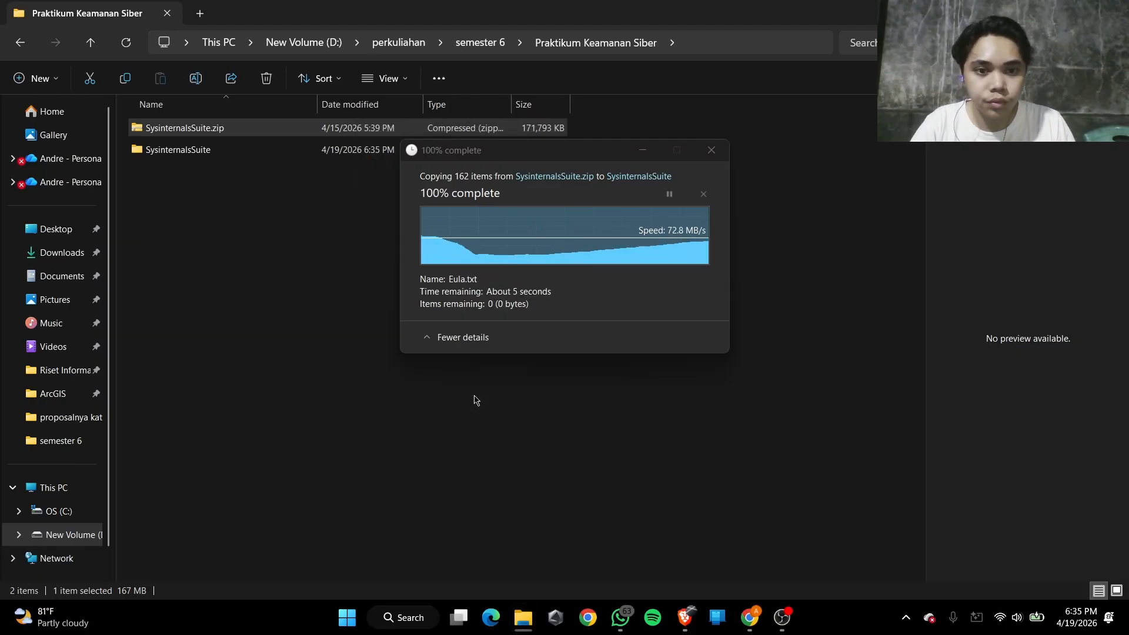
{"action": "left_click", "coordinate": [606, 44]}
{"action": "left_click", "coordinate": [235, 149]}
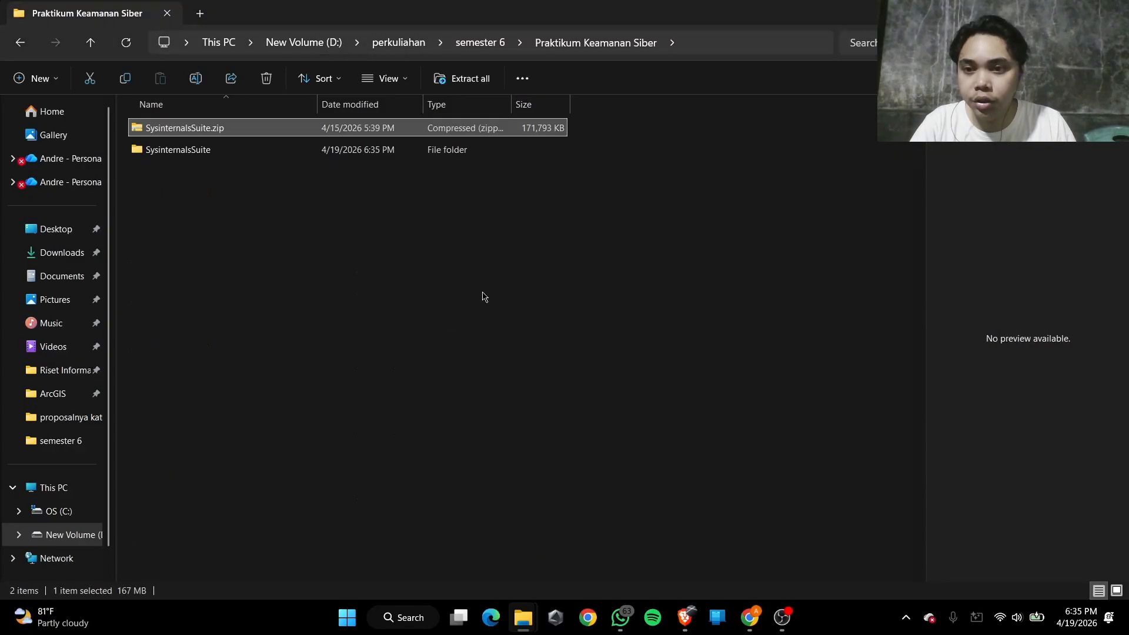
Switch to the Tugas 1 document and read the Step 2 instructions on starting TCP/UDP Endpoint Viewer
{"action": "key", "text": "alt+Tab"}
{"action": "key", "text": "Tab"}
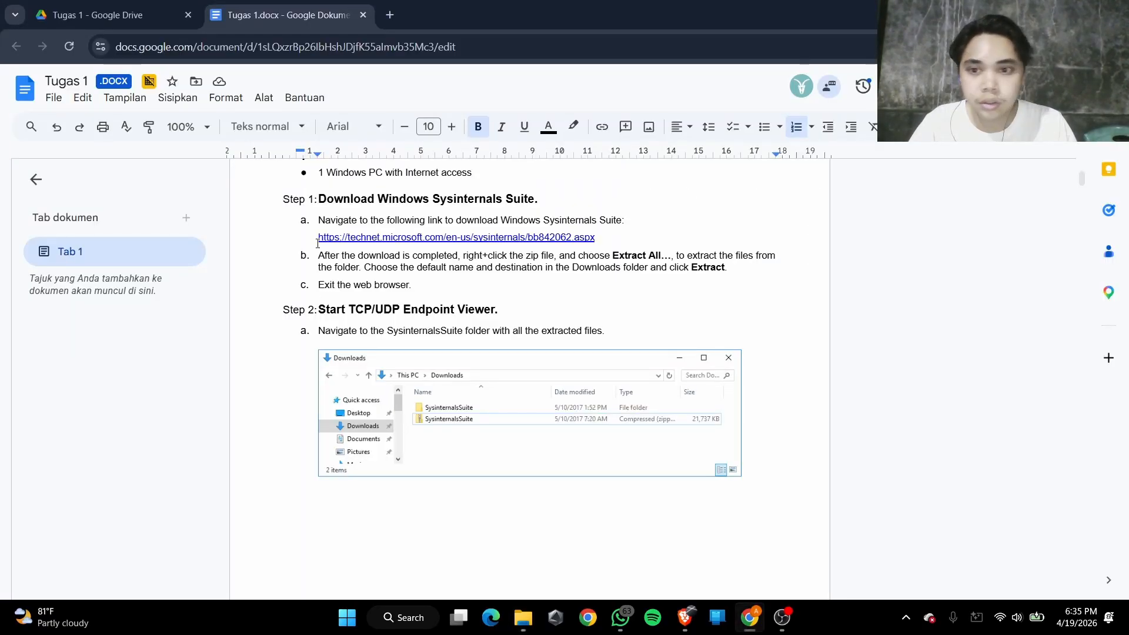
{"action": "scroll", "coordinate": [324, 242], "scroll_direction": "down", "scroll_amount": 2}
{"action": "scroll", "coordinate": [337, 239], "scroll_direction": "up", "scroll_amount": 1}
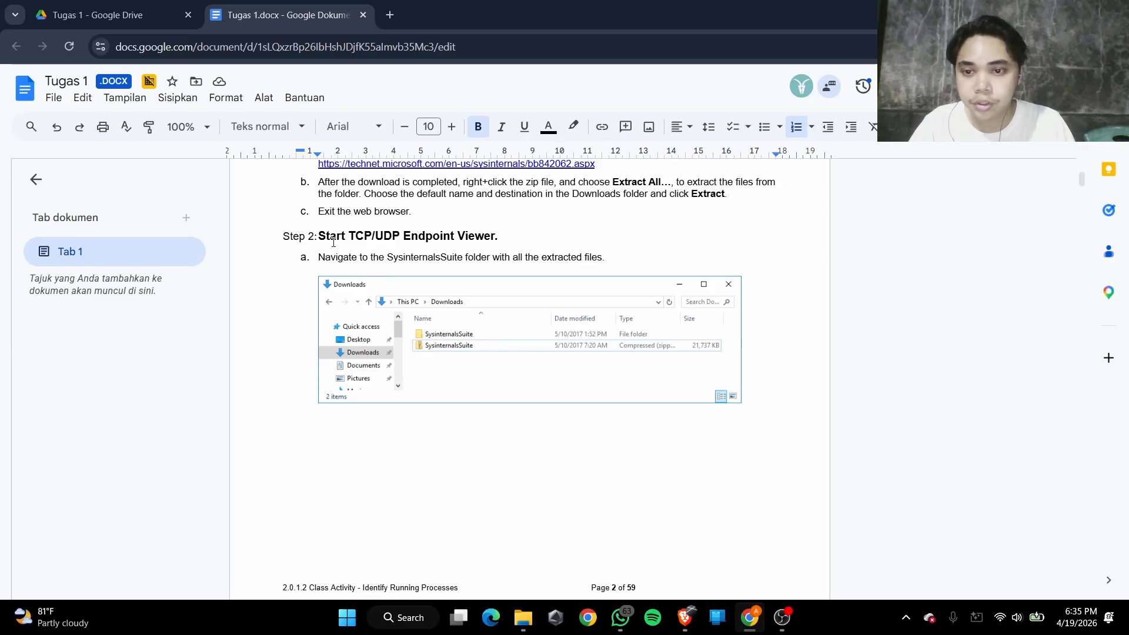
{"action": "left_click_drag", "start_coordinate": [341, 237], "coordinate": [439, 236]}
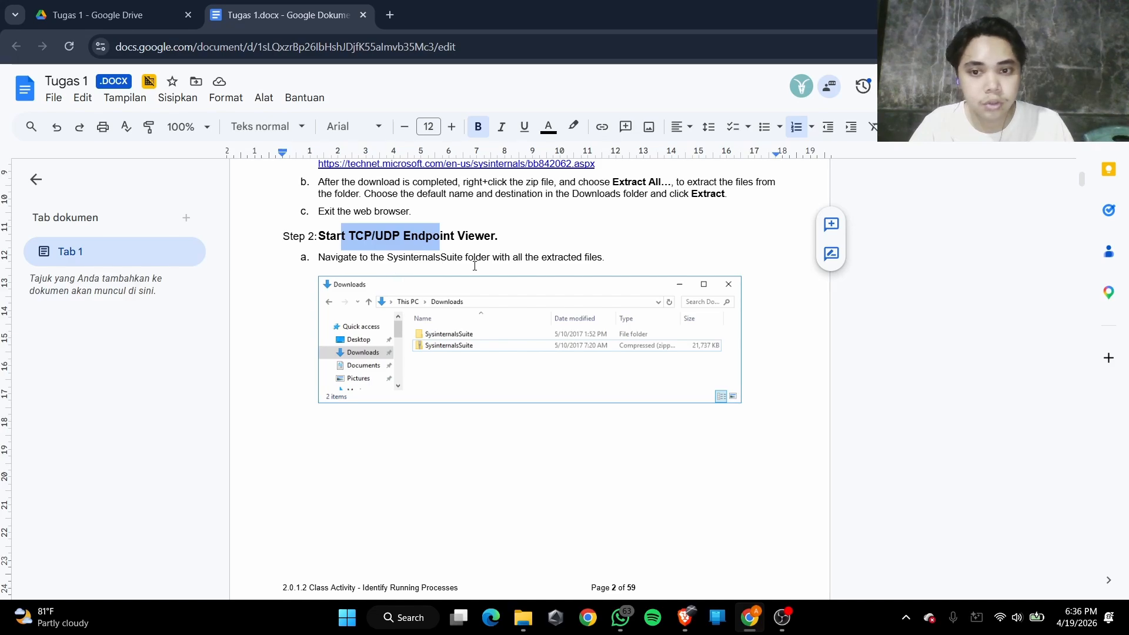
{"action": "scroll", "coordinate": [385, 340], "scroll_direction": "down", "scroll_amount": 10}
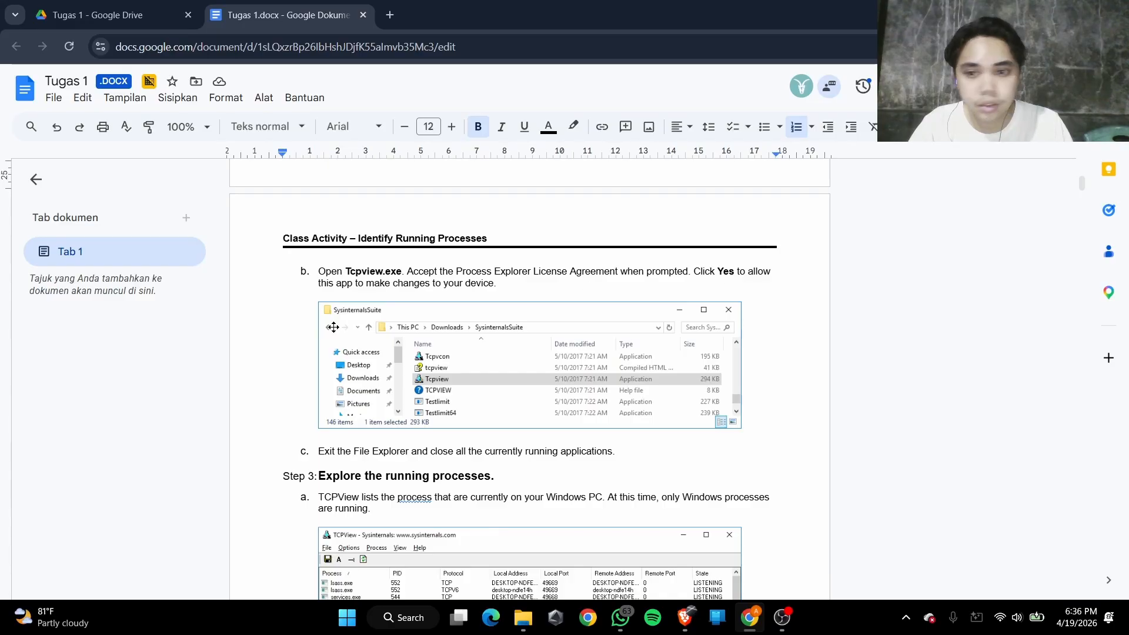
{"action": "scroll", "coordinate": [749, 276], "scroll_direction": "down", "scroll_amount": 3}
Switch to File Explorer and run tcpview.exe from the extracted SysinternalsSuite folder
{"action": "key", "text": "alt+Tab"}
{"action": "double_click", "coordinate": [179, 150]}
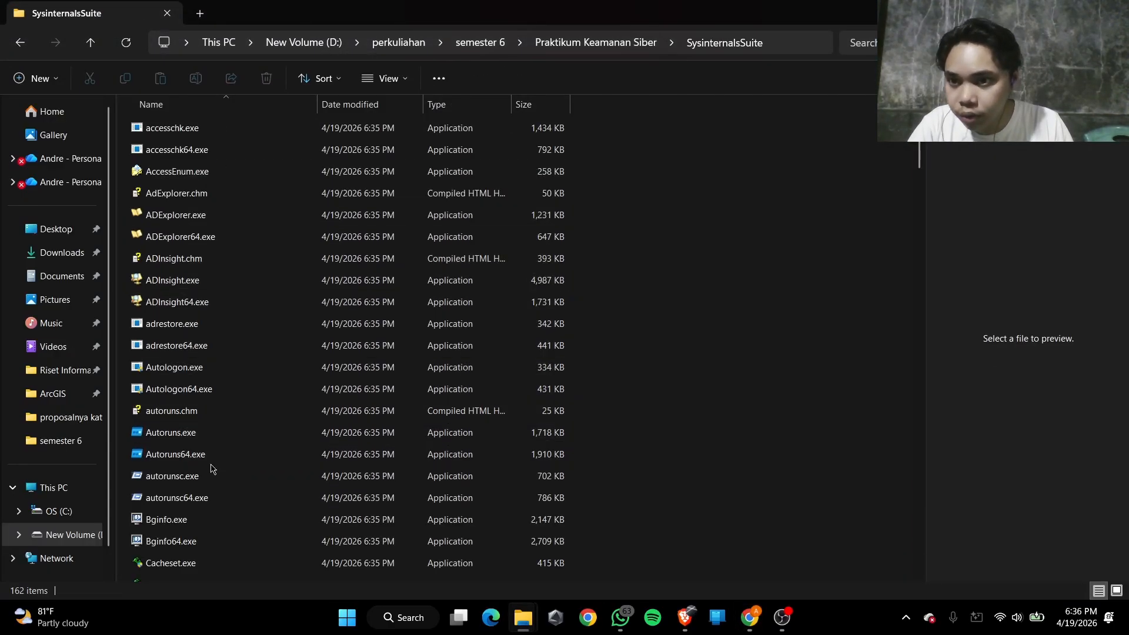
{"action": "scroll", "coordinate": [212, 474], "scroll_direction": "down", "scroll_amount": 10}
{"action": "scroll", "coordinate": [212, 475], "scroll_direction": "down", "scroll_amount": 20}
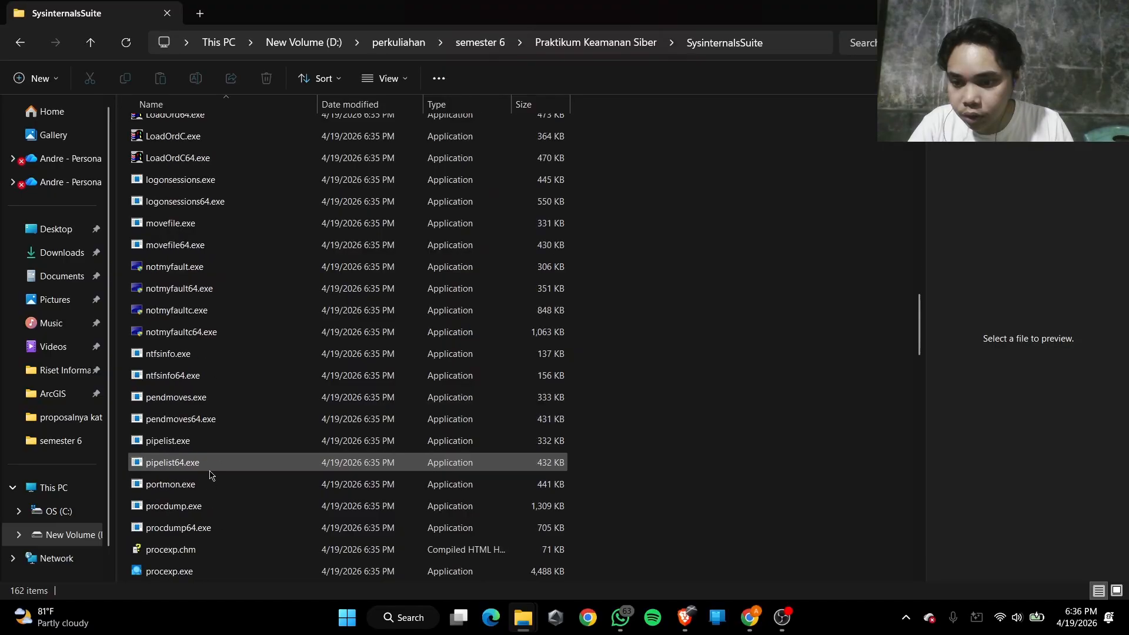
{"action": "scroll", "coordinate": [211, 474], "scroll_direction": "down", "scroll_amount": 15}
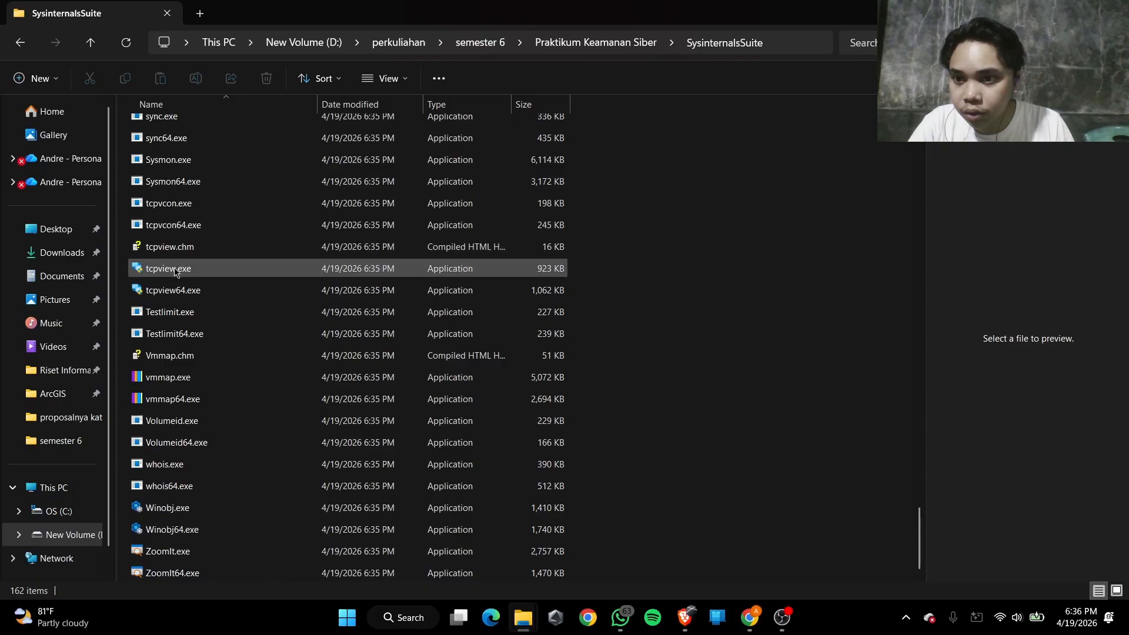
{"action": "key", "text": "alt+Tab"}
{"action": "key", "text": "alt+Tab"}
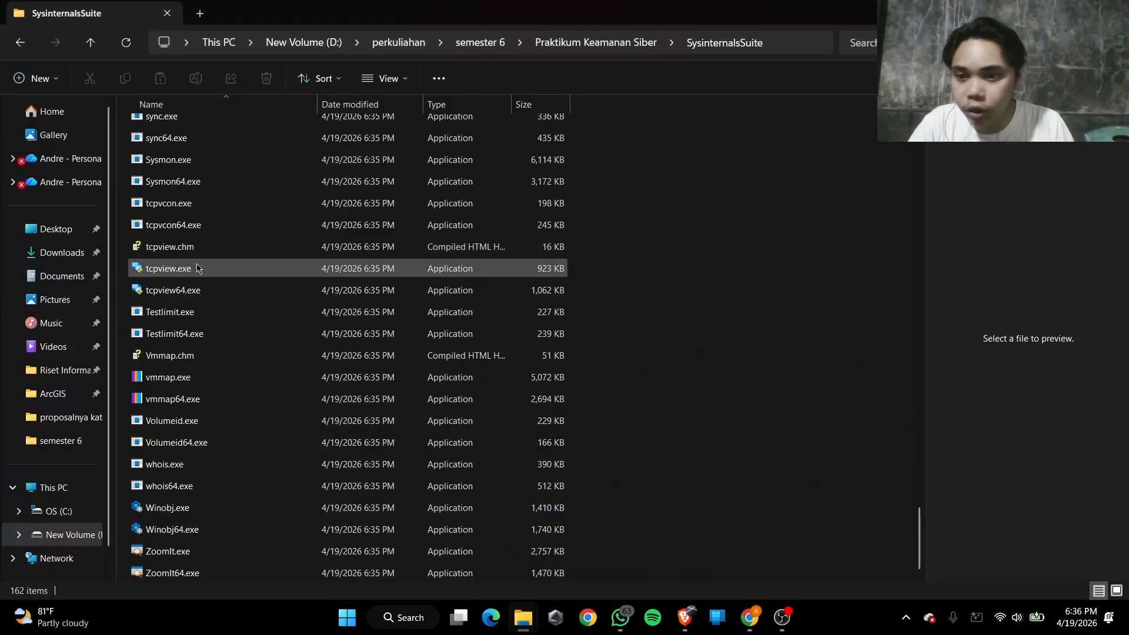
{"action": "left_click", "coordinate": [194, 268]}
{"action": "double_click", "coordinate": [263, 274]}
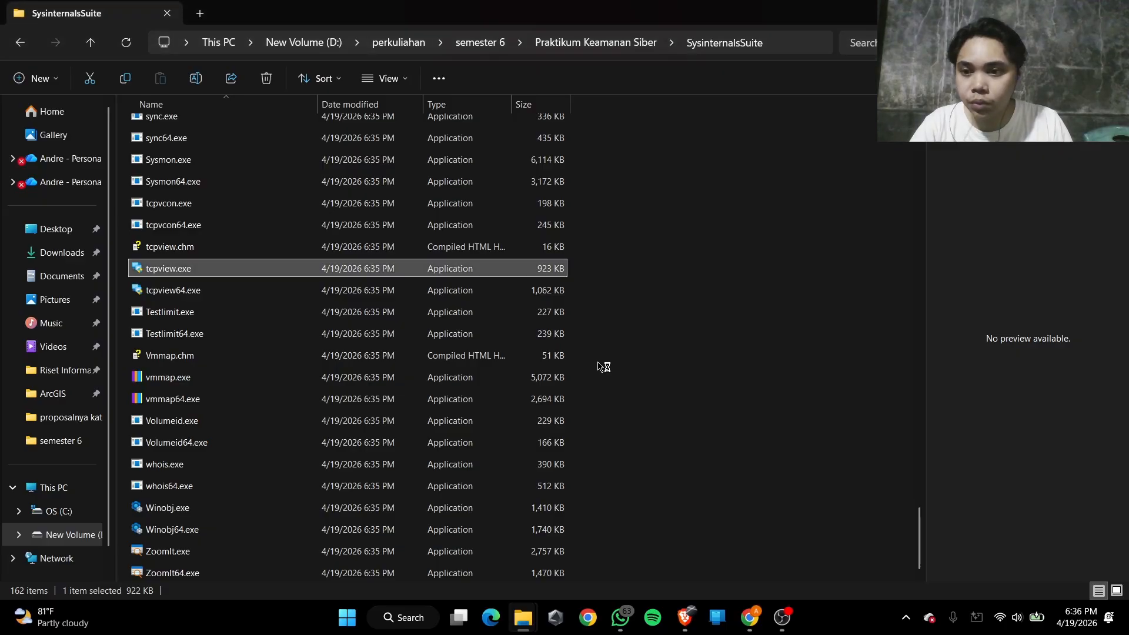
Arrange the Tugas 1 document and the TCPView window side by side
{"action": "key", "text": "alt+Tab"}
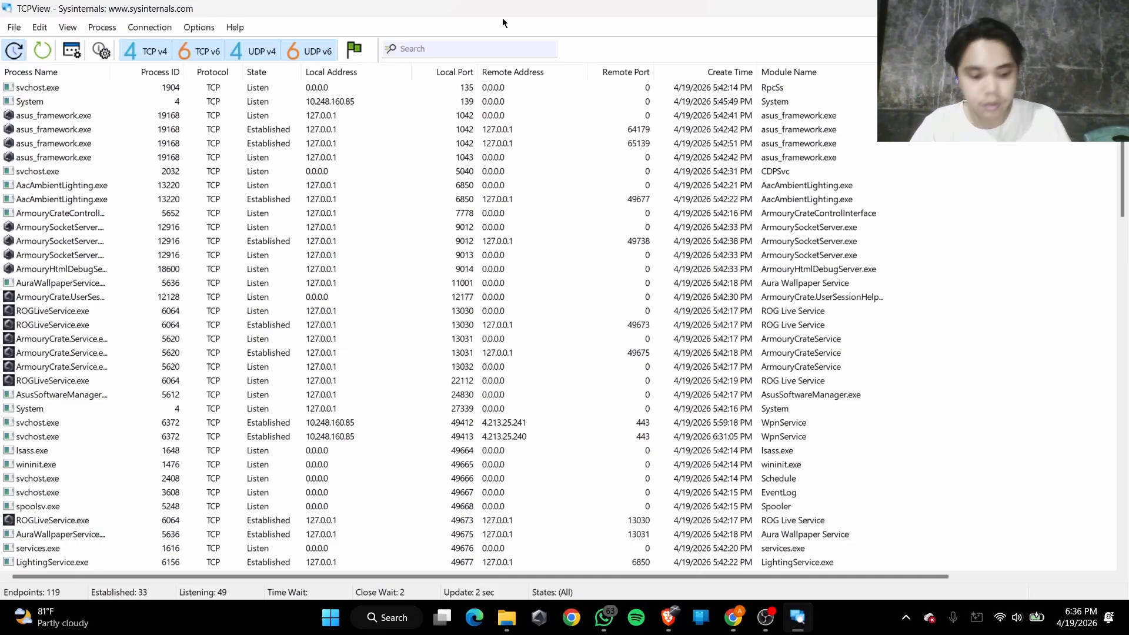
{"action": "key", "text": "super+Right"}
{"action": "left_click", "coordinate": [153, 130]}
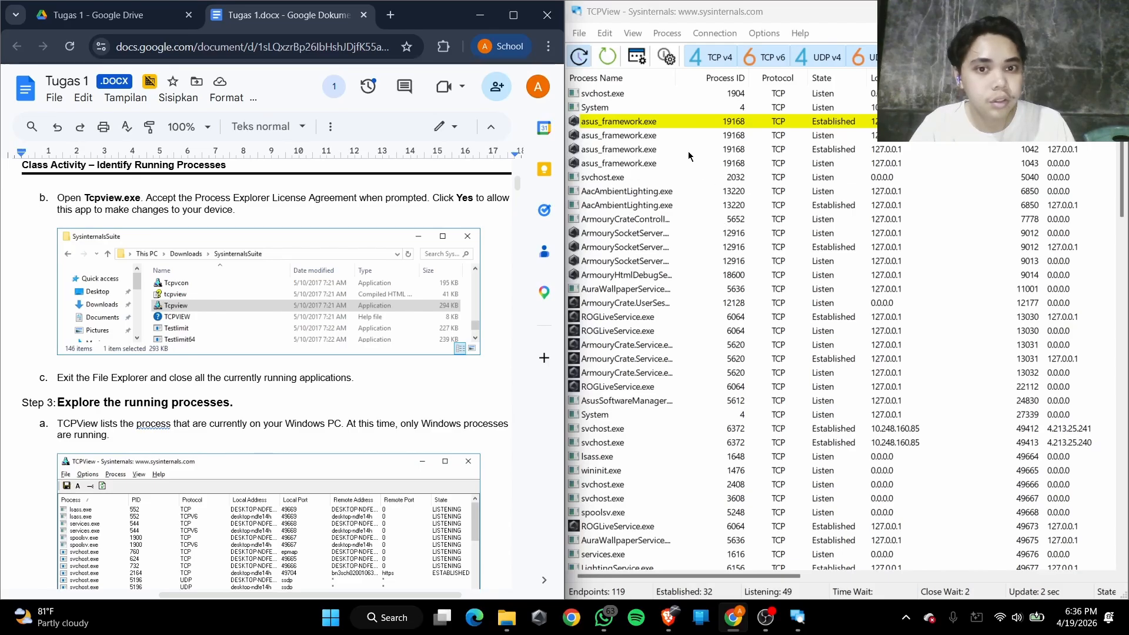
Follow Step 2c of the lab by closing both File Explorer windows and the running Brave browser
{"action": "scroll", "coordinate": [217, 348], "scroll_direction": "up", "scroll_amount": 11}
{"action": "scroll", "coordinate": [169, 373], "scroll_direction": "down", "scroll_amount": 11}
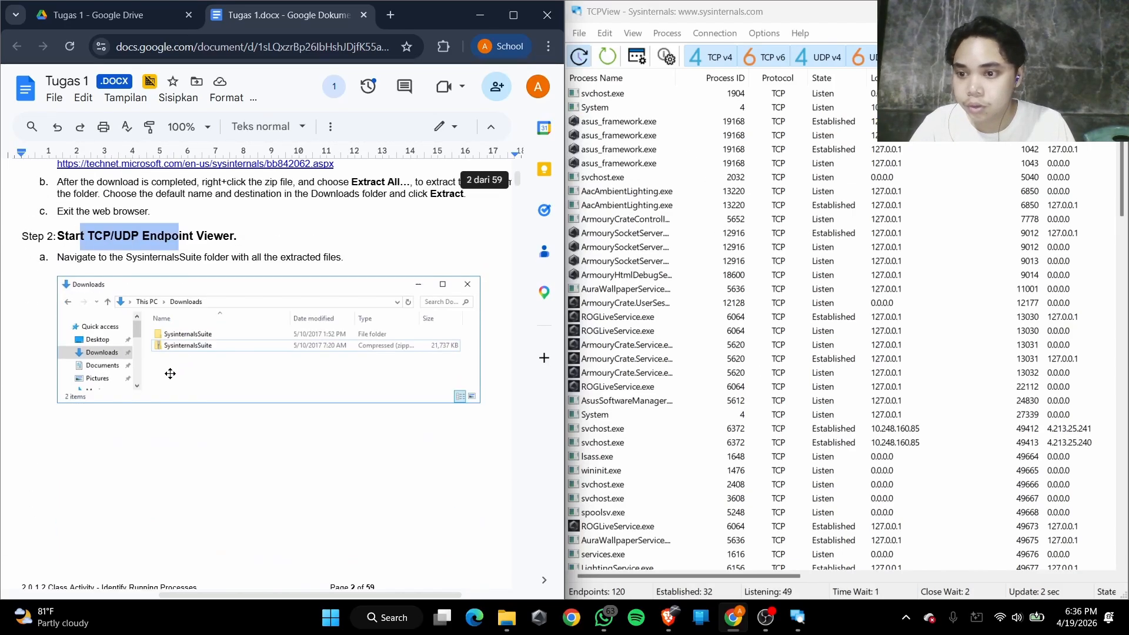
{"action": "scroll", "coordinate": [153, 388], "scroll_direction": "down", "scroll_amount": 1}
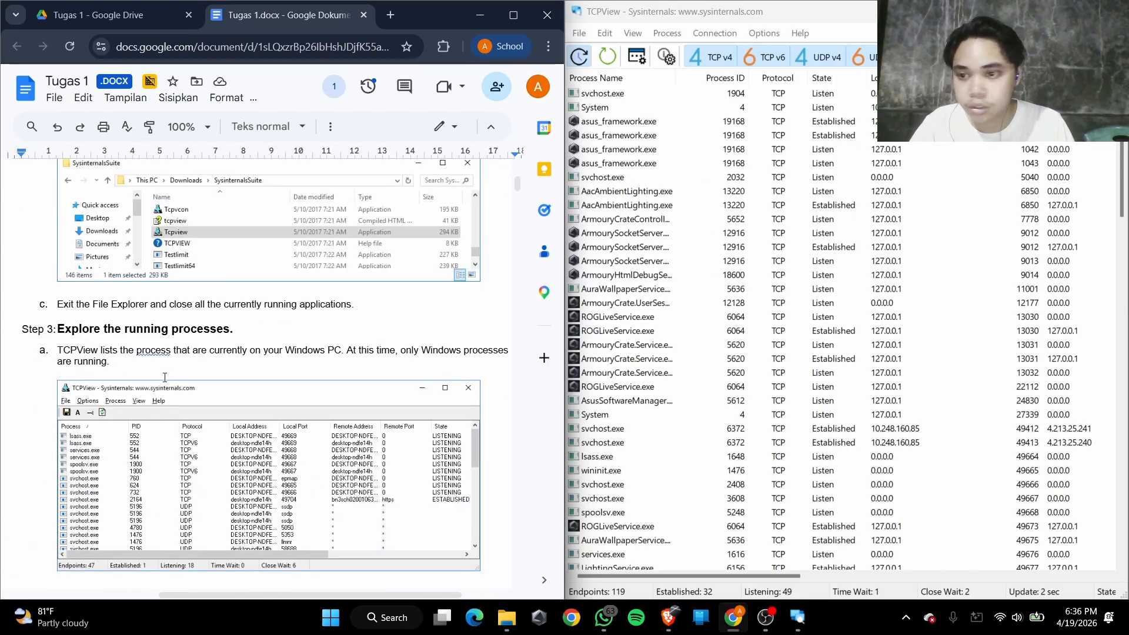
{"action": "left_click_drag", "start_coordinate": [91, 304], "coordinate": [312, 311]}
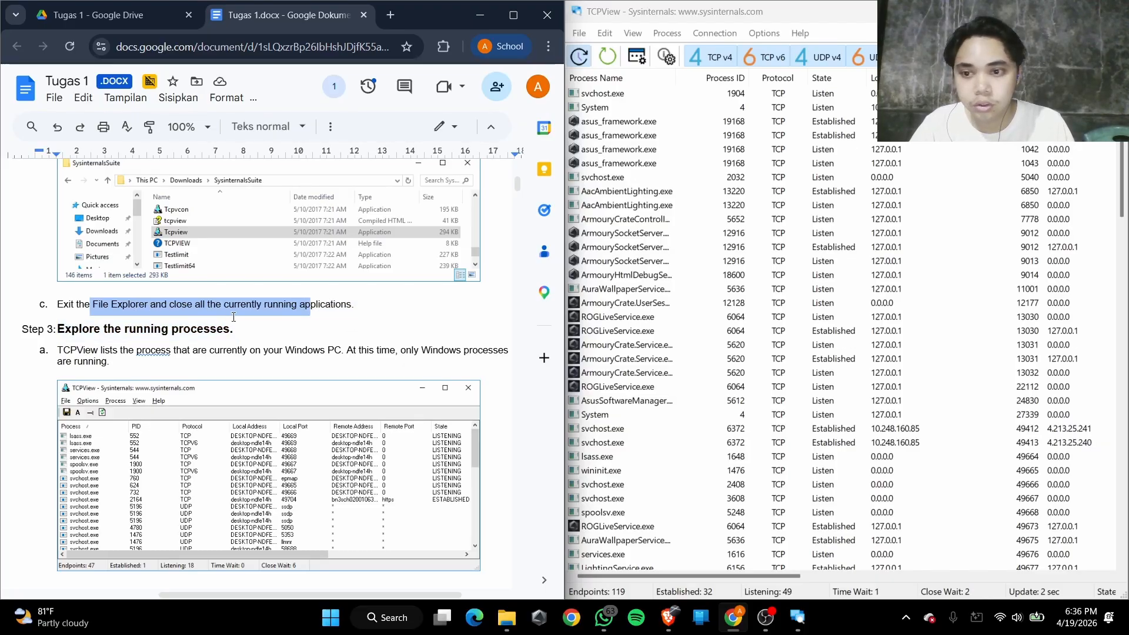
{"action": "mouse_move", "coordinate": [509, 617]}
{"action": "mouse_move", "coordinate": [509, 514]}
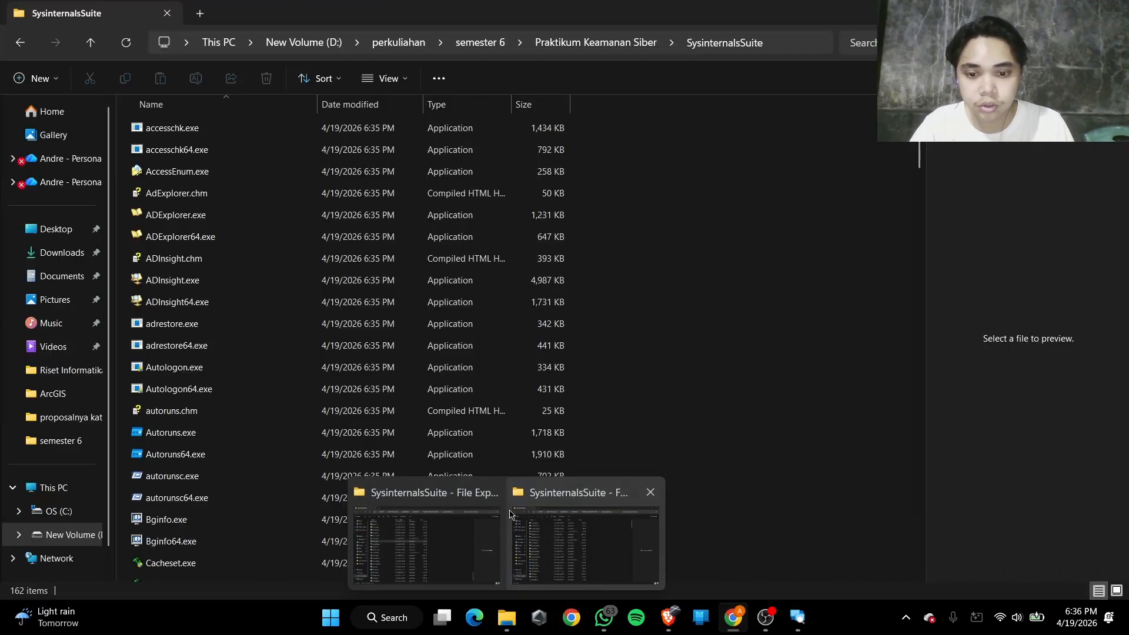
{"action": "left_click", "coordinate": [487, 492]}
{"action": "left_click", "coordinate": [574, 494]}
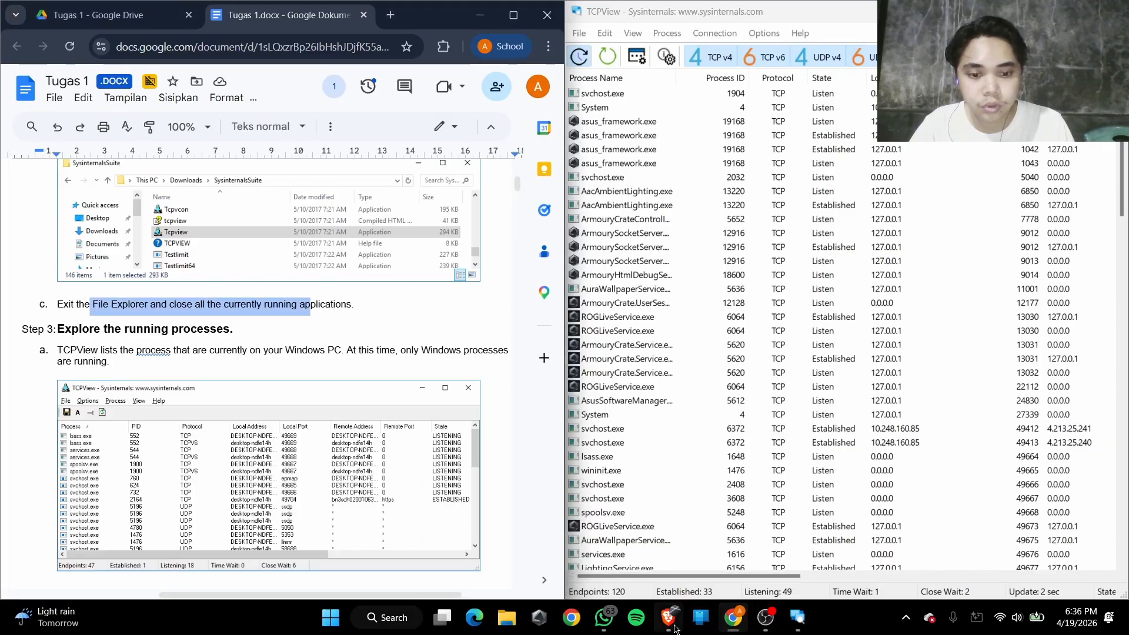
{"action": "mouse_move", "coordinate": [672, 622]}
{"action": "left_click", "coordinate": [735, 492]}
{"action": "mouse_move", "coordinate": [802, 629]}
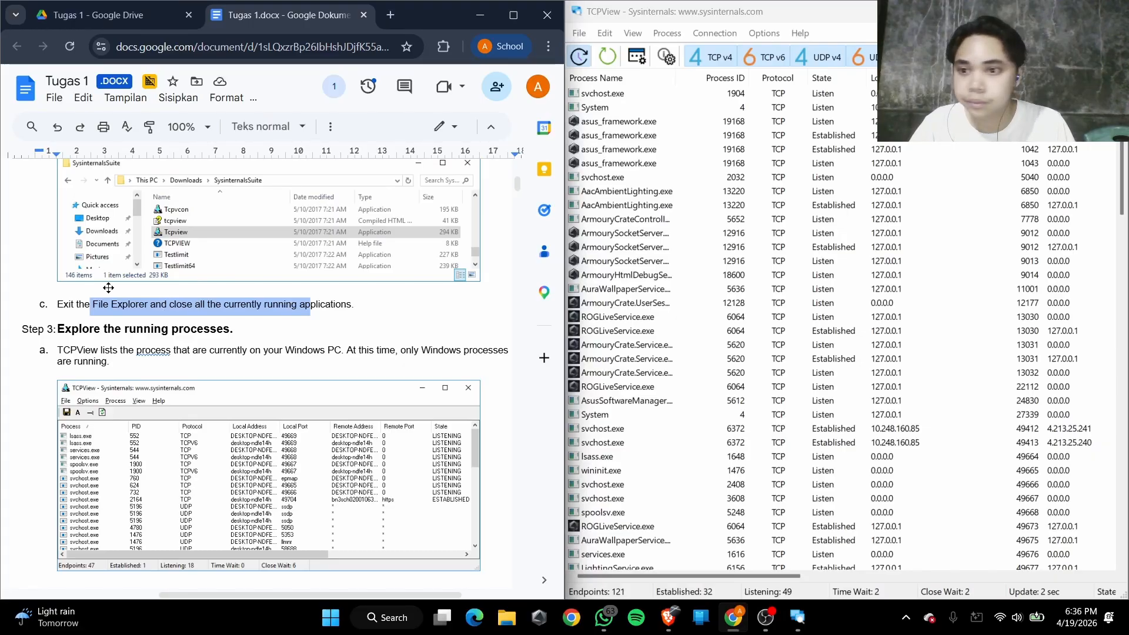
Read Step 3a of the lab and examine the running processes in TCPView, refreshing the list
{"action": "scroll", "coordinate": [622, 155], "scroll_direction": "down", "scroll_amount": 3}
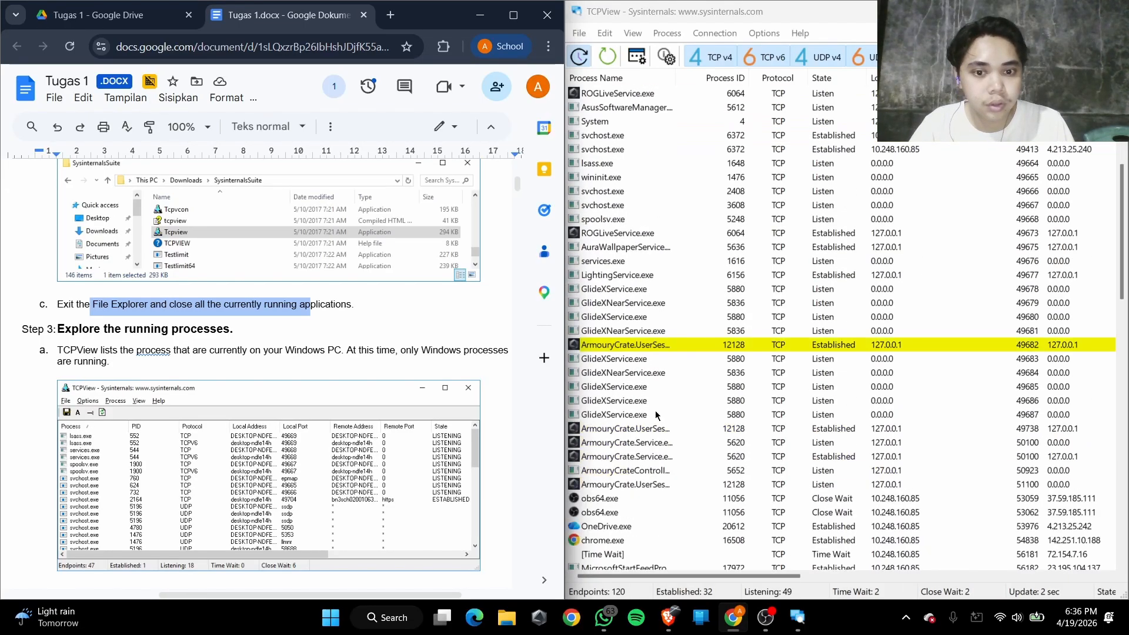
{"action": "scroll", "coordinate": [247, 405], "scroll_direction": "down", "scroll_amount": 1}
{"action": "left_click", "coordinate": [203, 286]}
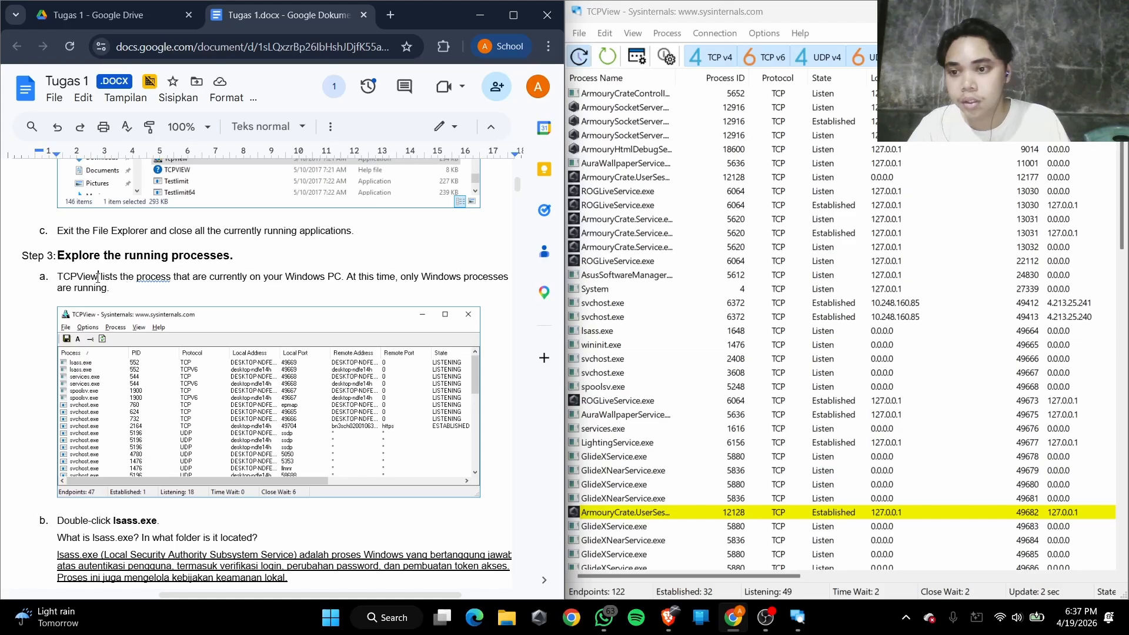
{"action": "left_click_drag", "start_coordinate": [99, 277], "coordinate": [489, 280]}
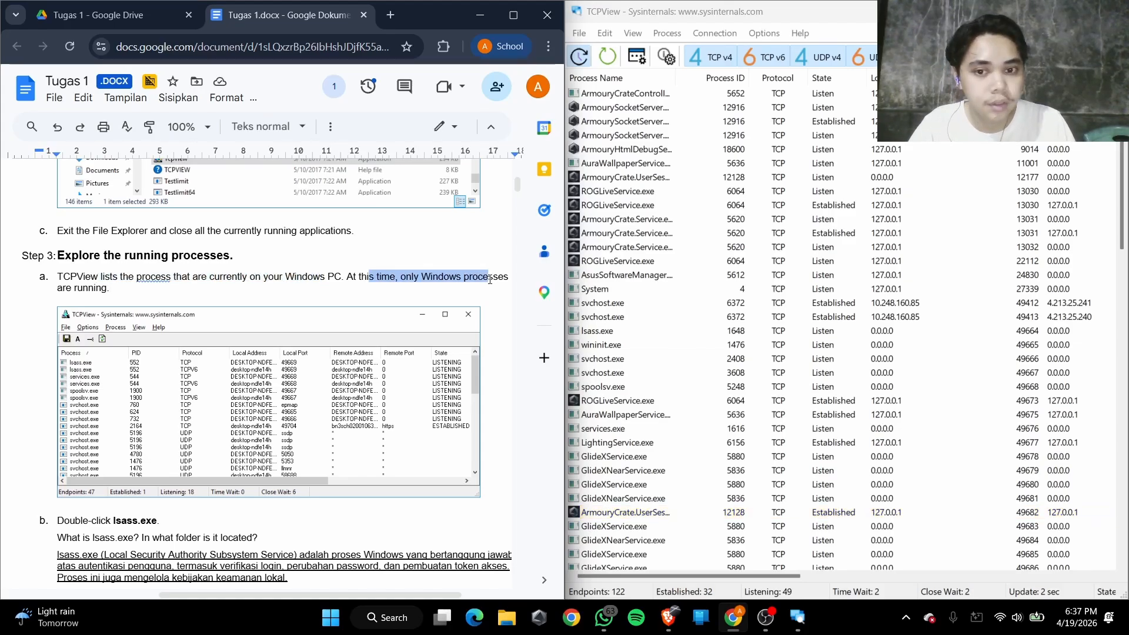
{"action": "scroll", "coordinate": [717, 434], "scroll_direction": "up", "scroll_amount": 3}
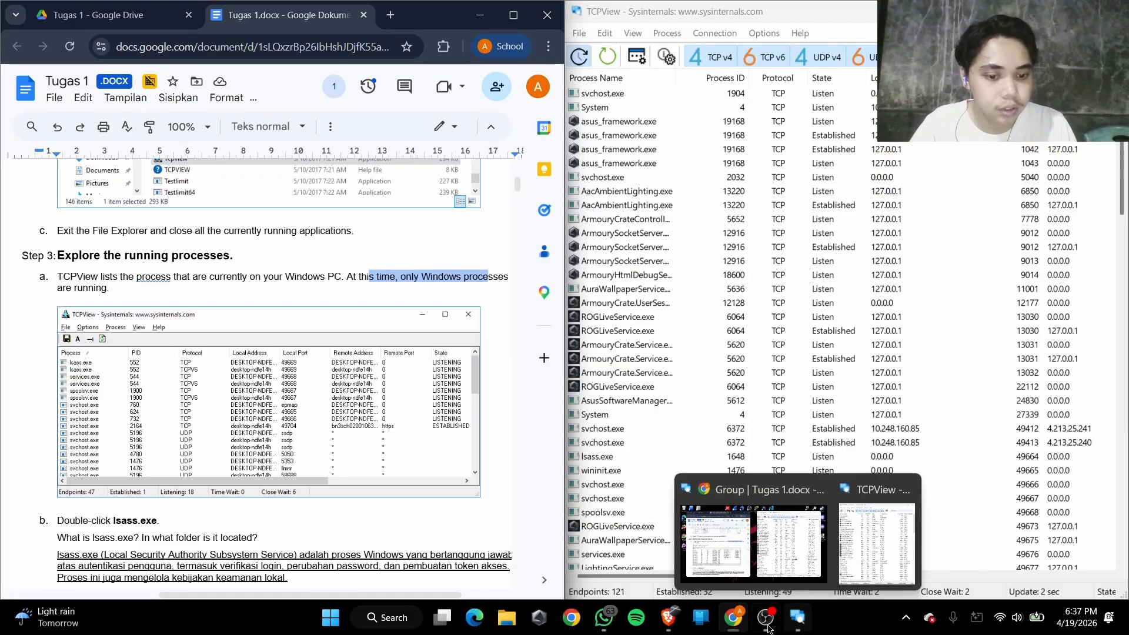
{"action": "scroll", "coordinate": [638, 150], "scroll_direction": "down", "scroll_amount": 8}
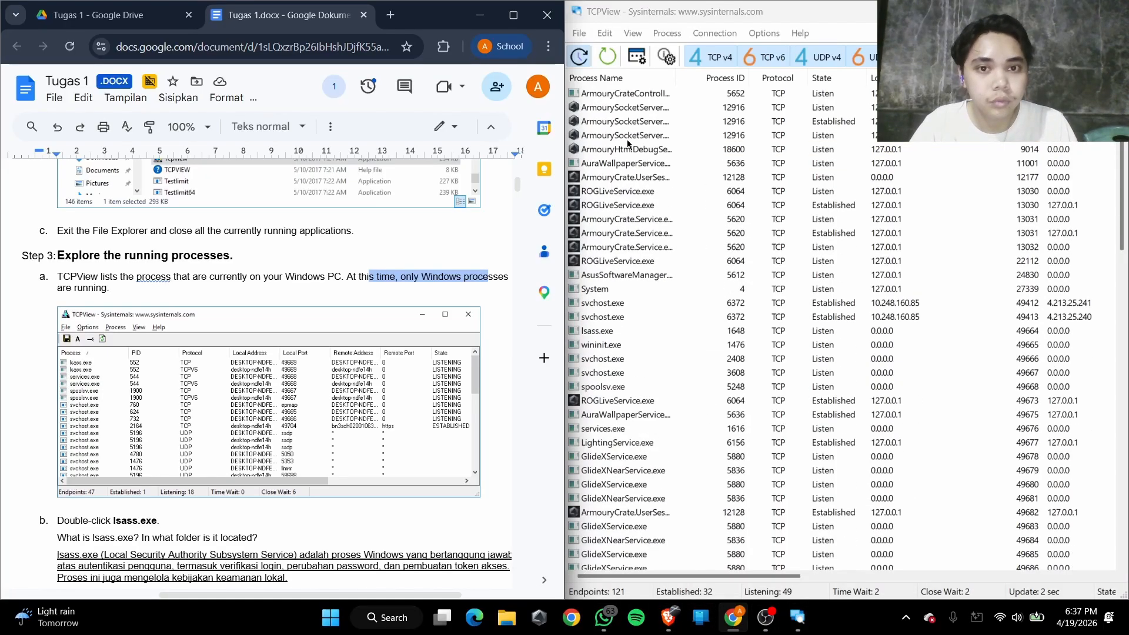
{"action": "left_click", "coordinate": [604, 53]}
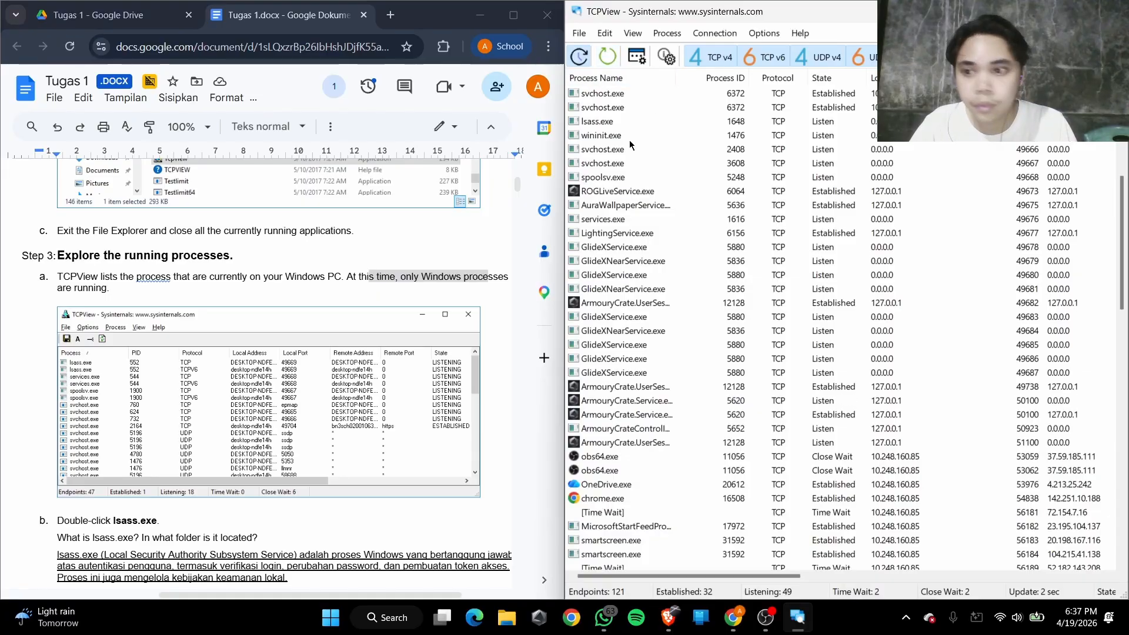
Follow Step 3b of the lab by finding lsass.exe among TCPView's TCP processes and opening its properties
{"action": "scroll", "coordinate": [641, 373], "scroll_direction": "down", "scroll_amount": 4}
{"action": "scroll", "coordinate": [641, 372], "scroll_direction": "down", "scroll_amount": 15}
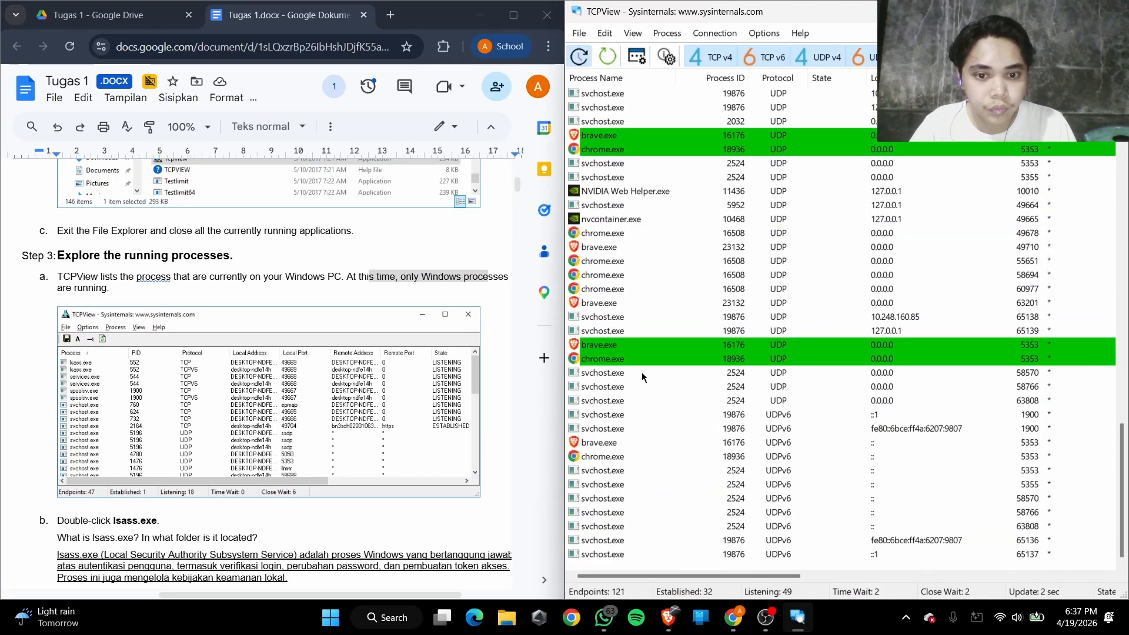
{"action": "scroll", "coordinate": [588, 247], "scroll_direction": "up", "scroll_amount": 5}
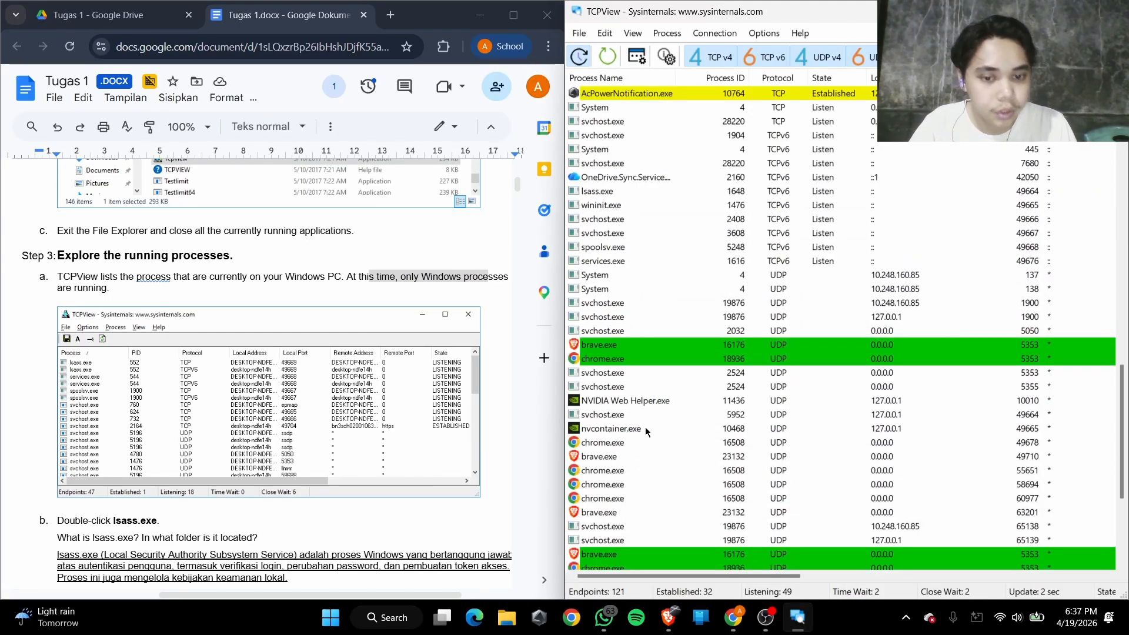
{"action": "scroll", "coordinate": [607, 416], "scroll_direction": "down", "scroll_amount": 4}
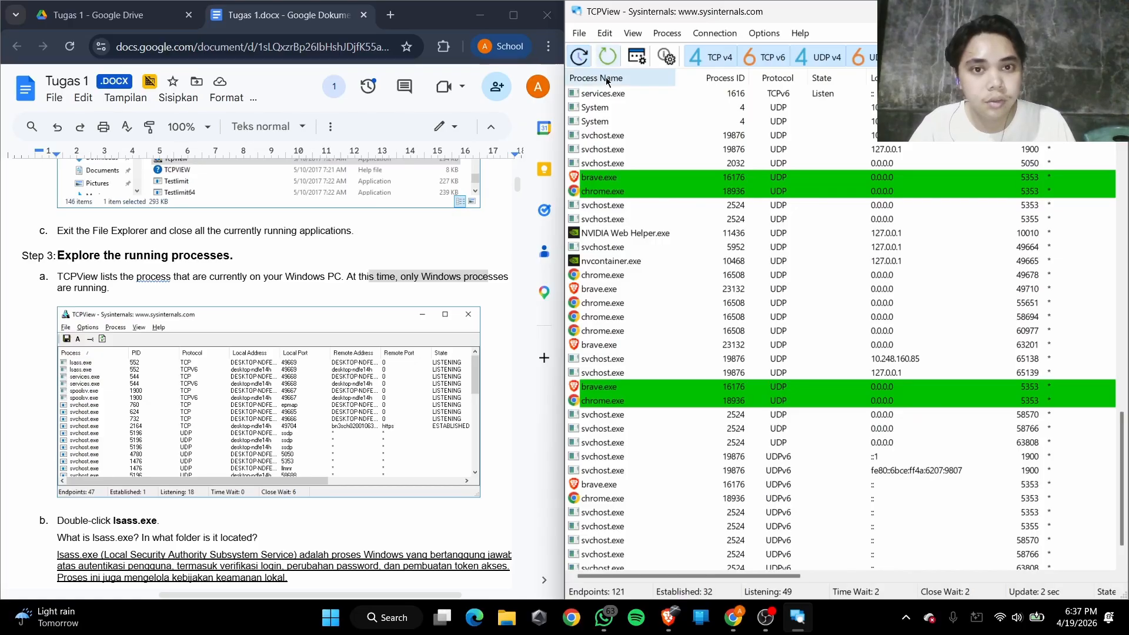
{"action": "scroll", "coordinate": [142, 420], "scroll_direction": "down", "scroll_amount": 7}
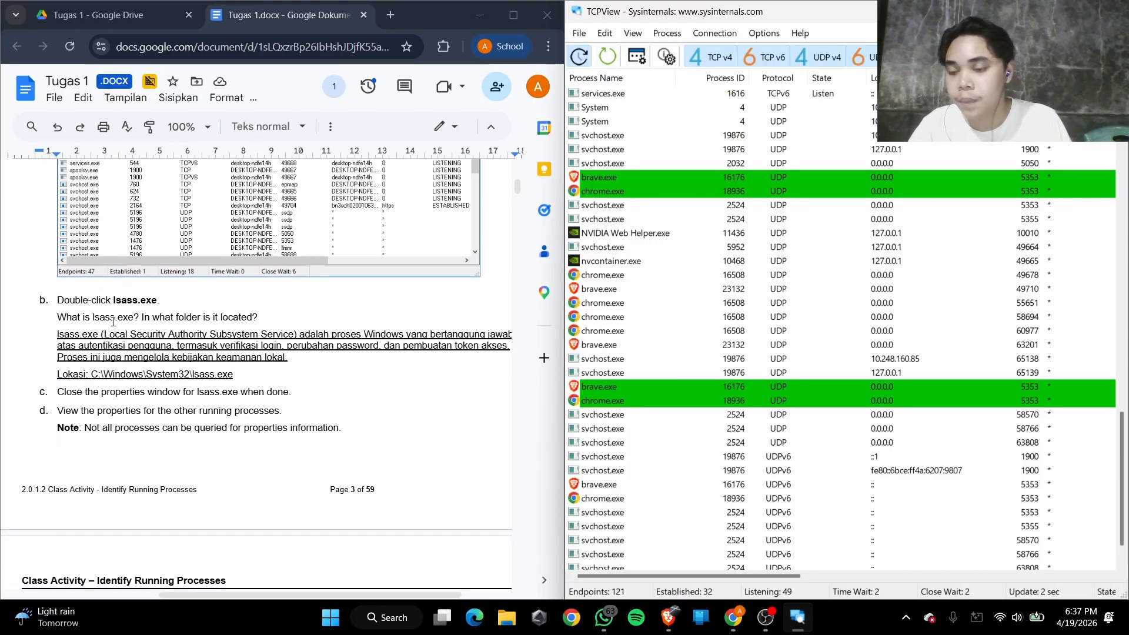
{"action": "scroll", "coordinate": [91, 452], "scroll_direction": "up", "scroll_amount": 6}
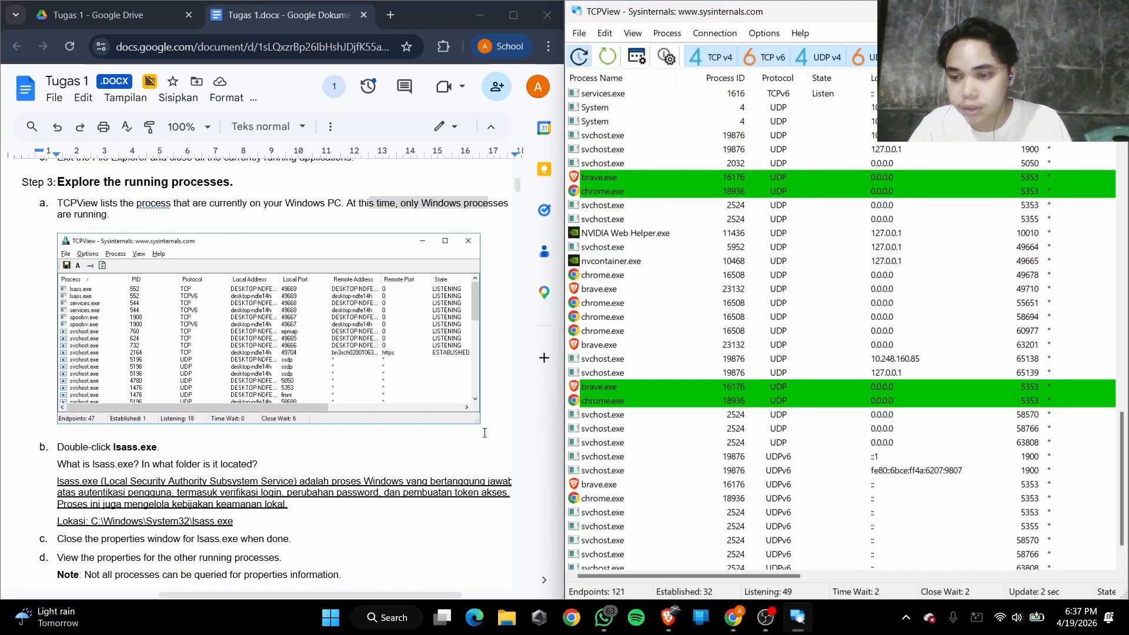
{"action": "scroll", "coordinate": [653, 388], "scroll_direction": "up", "scroll_amount": 4}
{"action": "scroll", "coordinate": [653, 388], "scroll_direction": "up", "scroll_amount": 15}
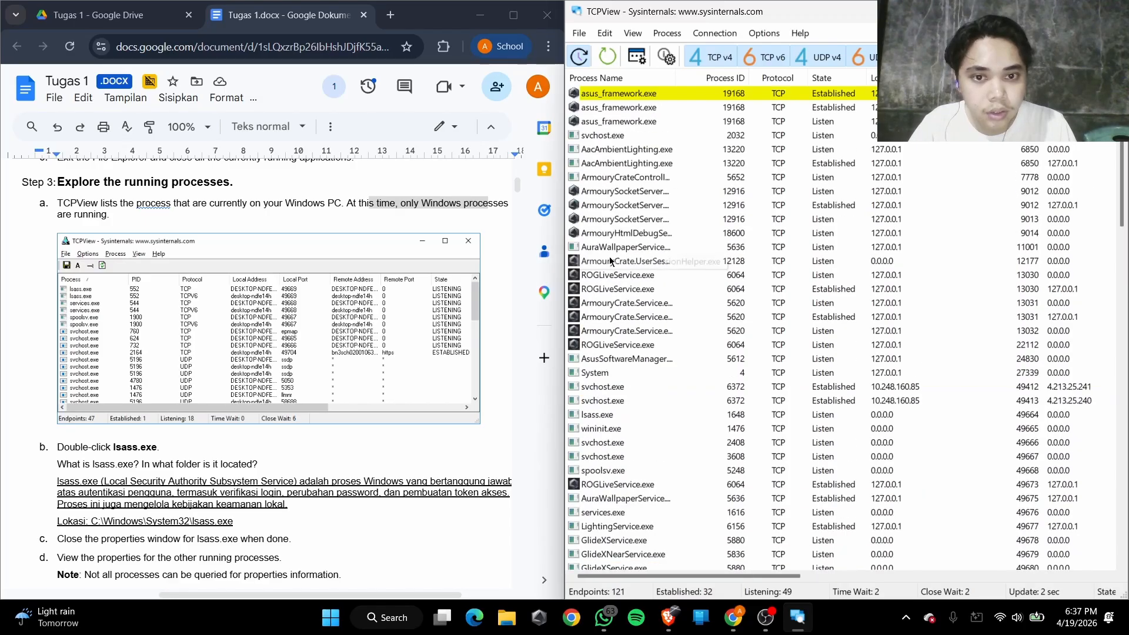
{"action": "scroll", "coordinate": [647, 346], "scroll_direction": "down", "scroll_amount": 5}
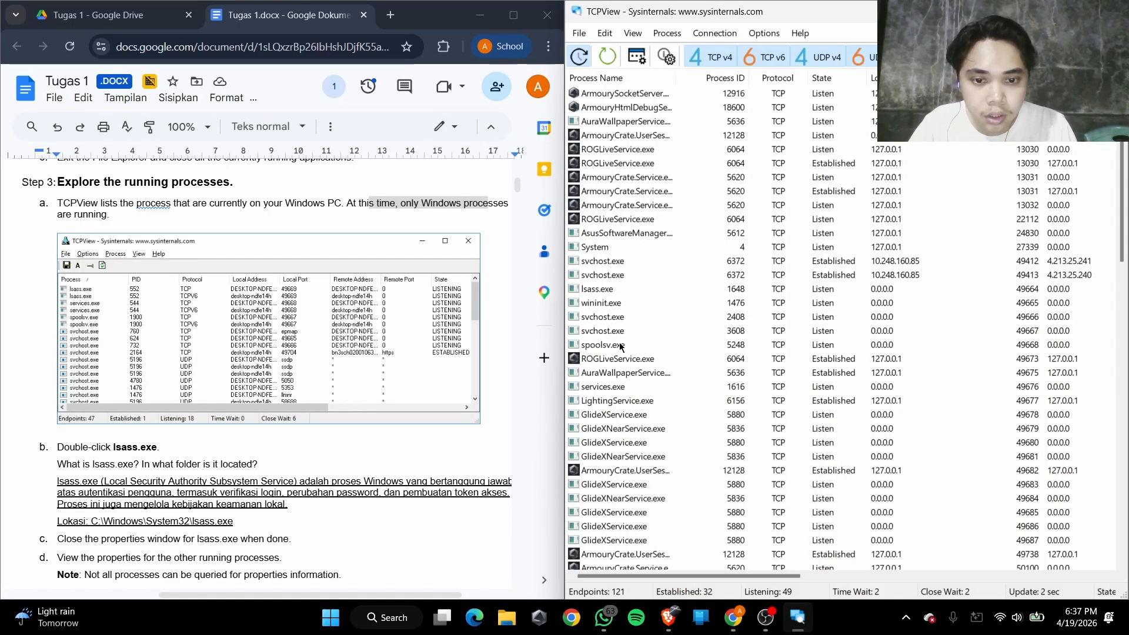
{"action": "double_click", "coordinate": [599, 204]}
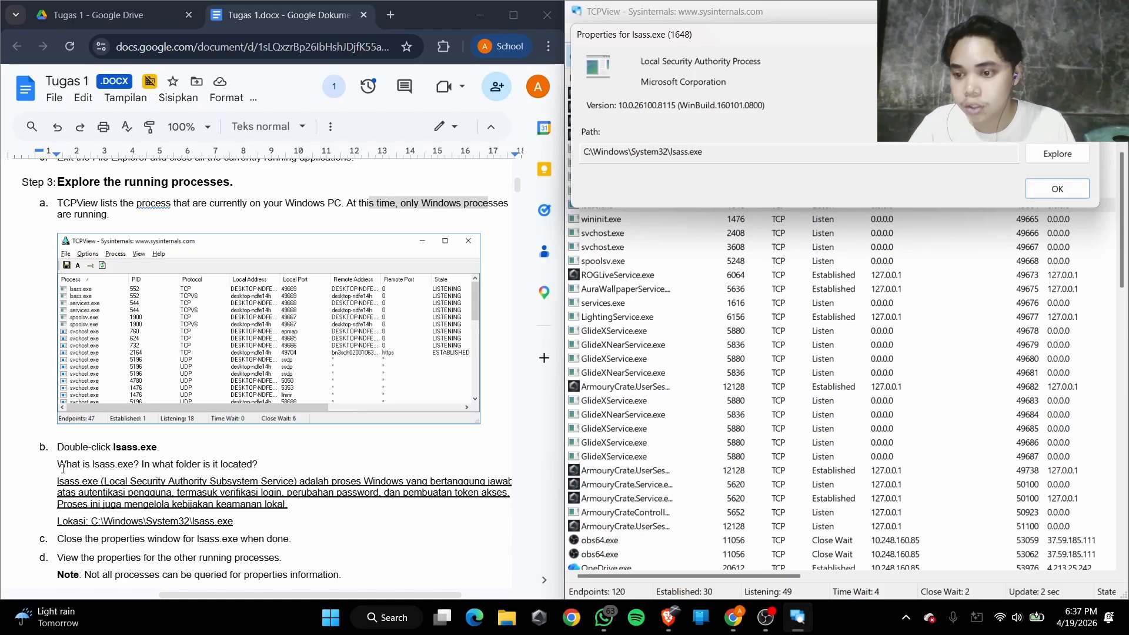
Compare the Step 3b answer about lsass.exe with the description and executable path in its properties window
{"action": "scroll", "coordinate": [63, 468], "scroll_direction": "down", "scroll_amount": 2}
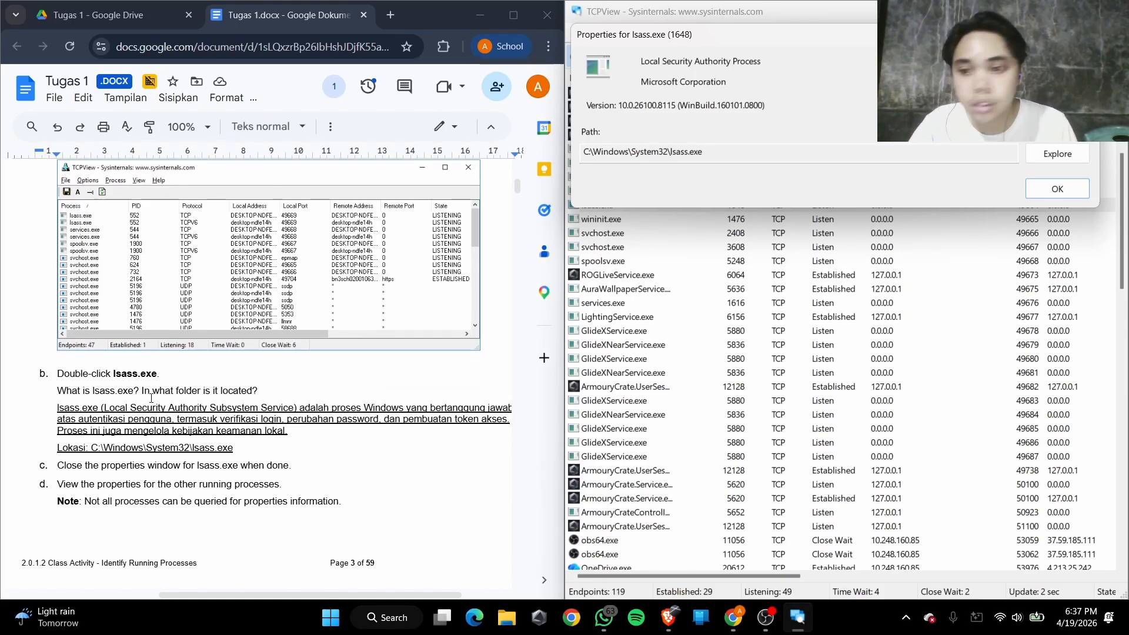
{"action": "scroll", "coordinate": [151, 399], "scroll_direction": "down", "scroll_amount": 1}
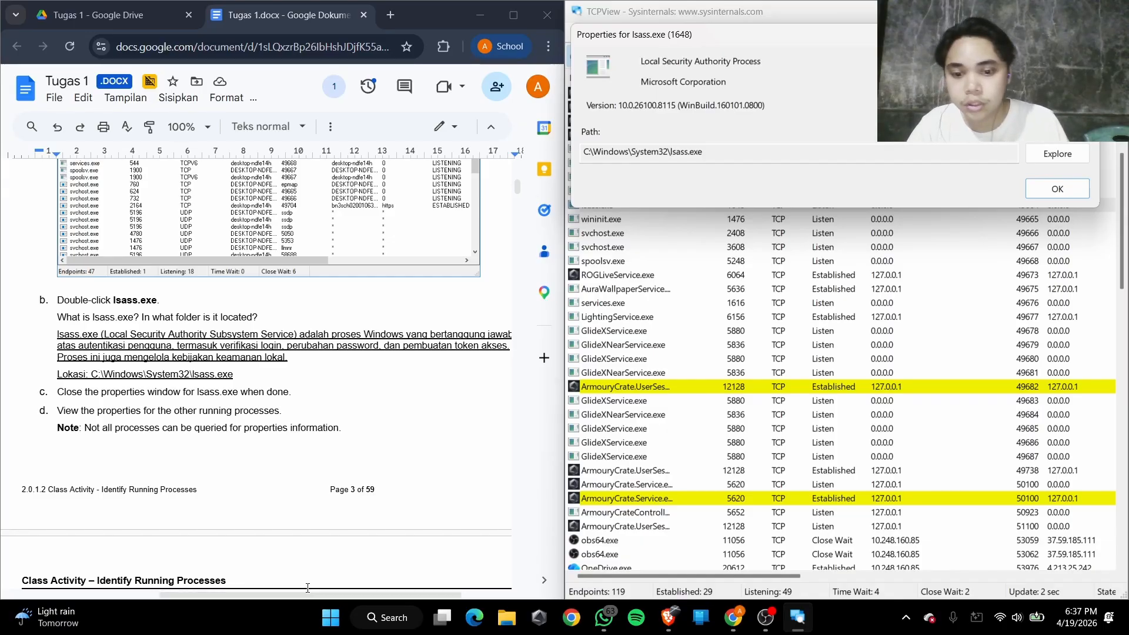
{"action": "left_click_drag", "start_coordinate": [297, 597], "coordinate": [301, 598]}
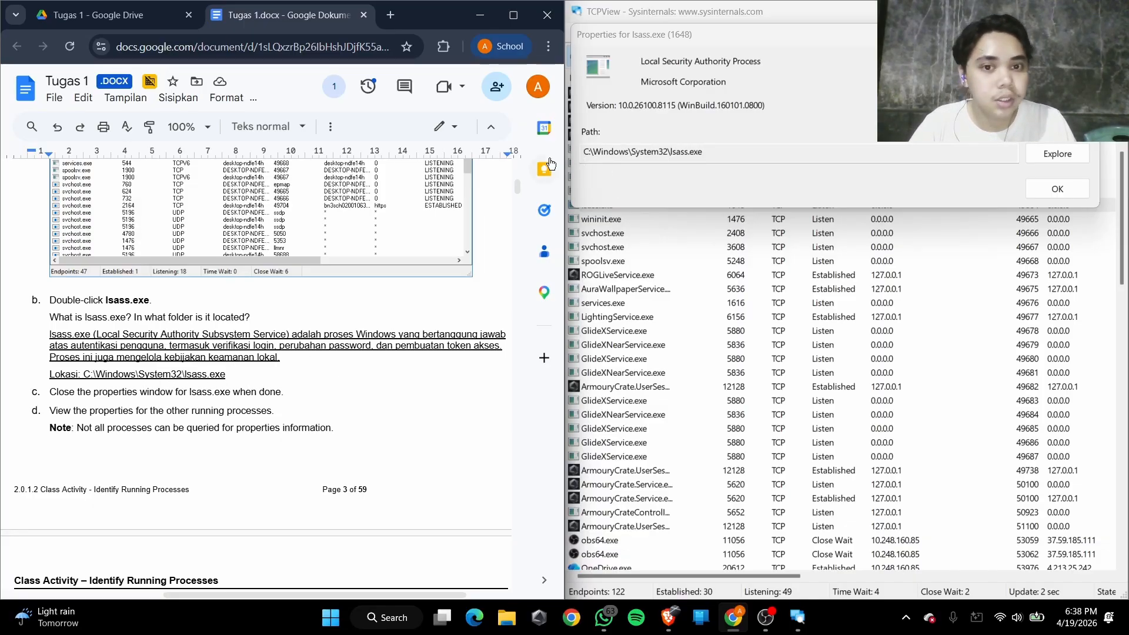
{"action": "left_click_drag", "start_coordinate": [583, 152], "coordinate": [656, 157]}
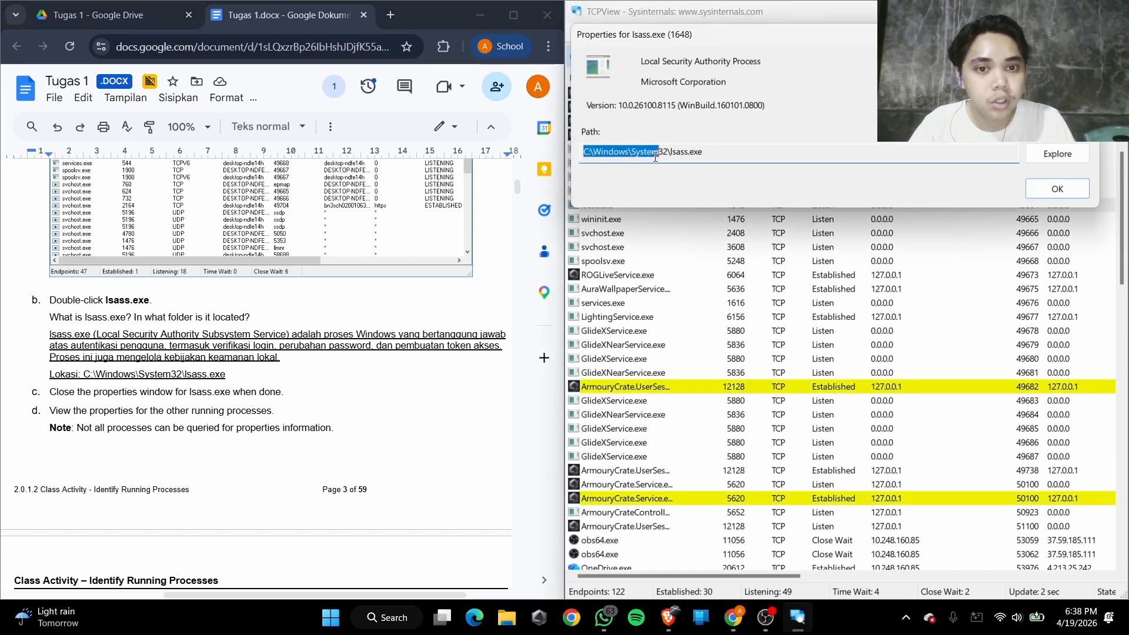
{"action": "left_click", "coordinate": [685, 153]}
{"action": "left_click_drag", "start_coordinate": [629, 152], "coordinate": [740, 155]}
{"action": "left_click", "coordinate": [690, 152]}
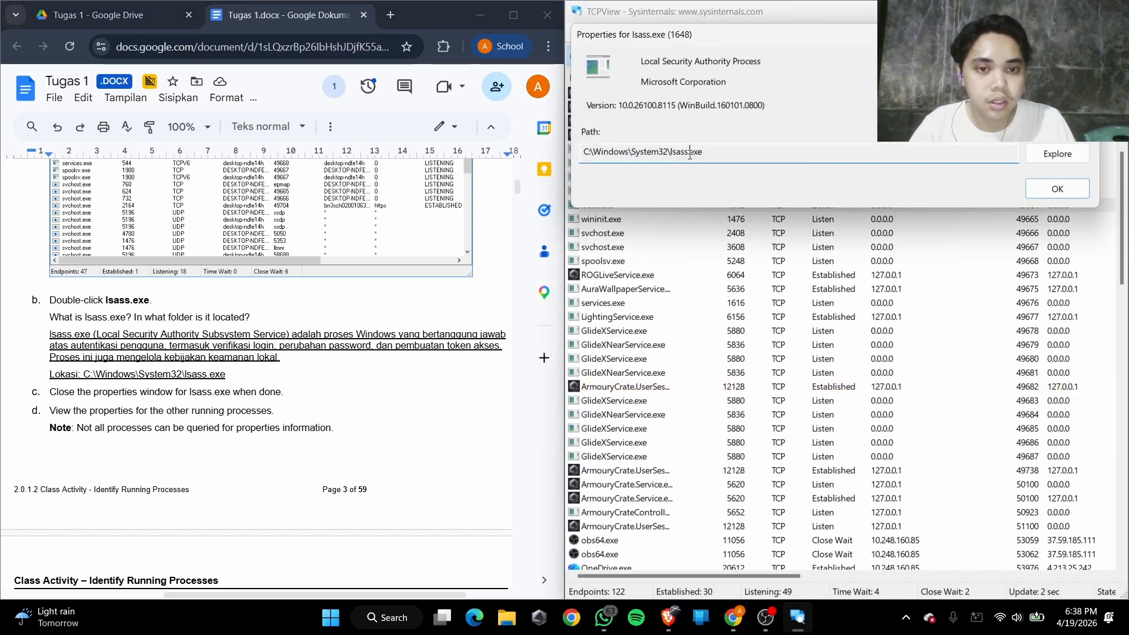
{"action": "double_click", "coordinate": [673, 149]}
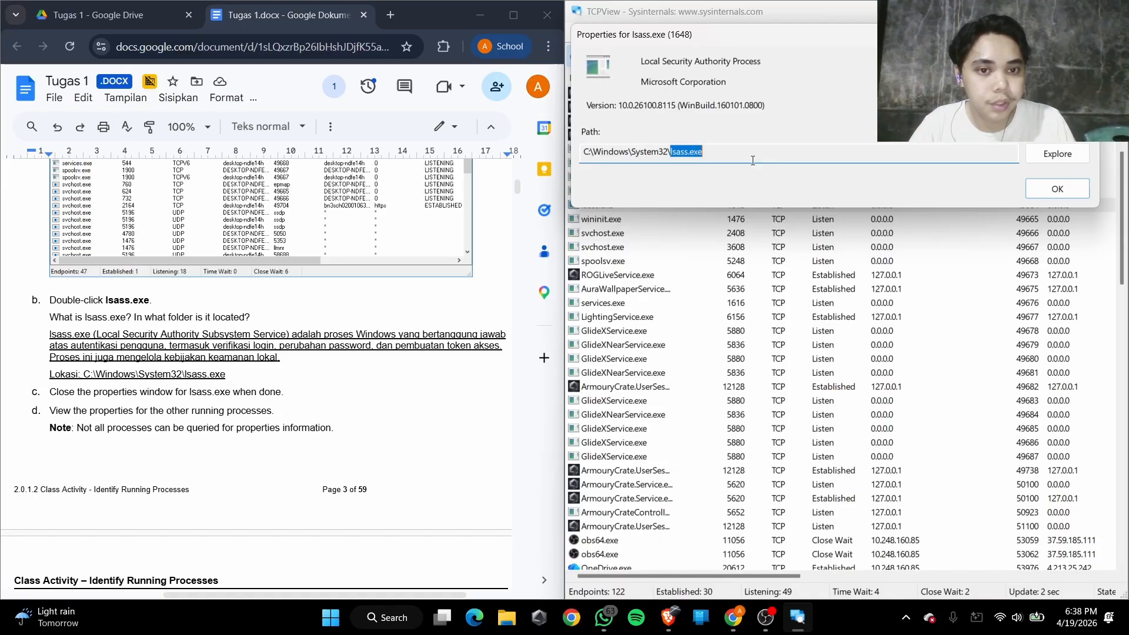
{"action": "left_click", "coordinate": [700, 164]}
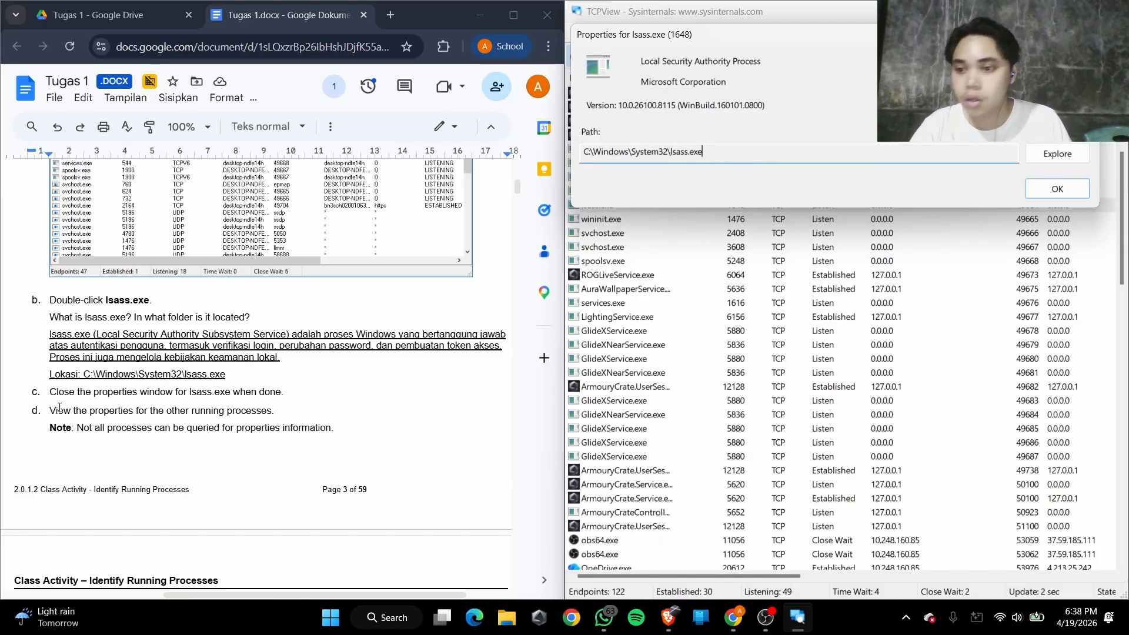
Close the lsass.exe properties window as Step 3c asks and read Step 3d about the other processes
{"action": "left_click_drag", "start_coordinate": [64, 394], "coordinate": [224, 397]}
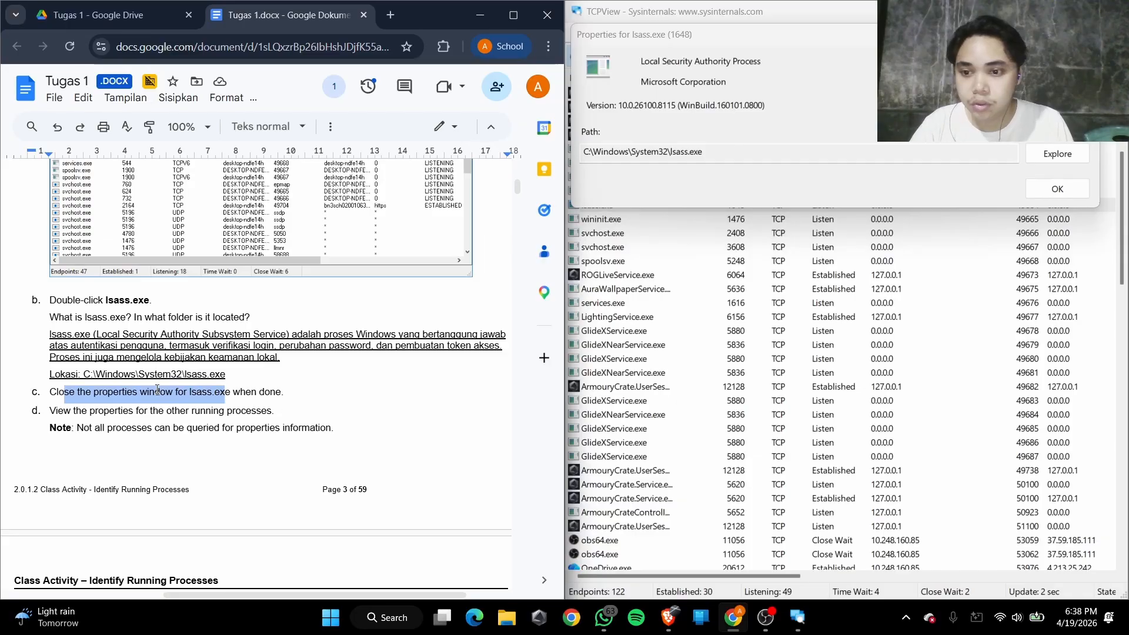
{"action": "left_click", "coordinate": [1058, 188]}
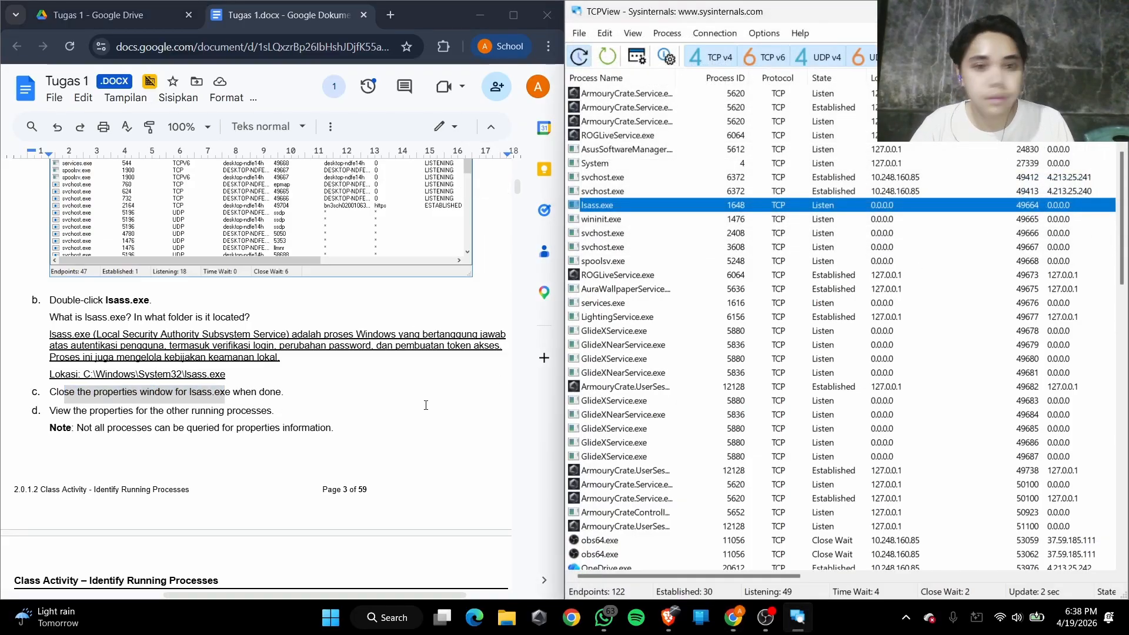
{"action": "scroll", "coordinate": [96, 285], "scroll_direction": "down", "scroll_amount": 2}
{"action": "left_click_drag", "start_coordinate": [66, 264], "coordinate": [257, 268]}
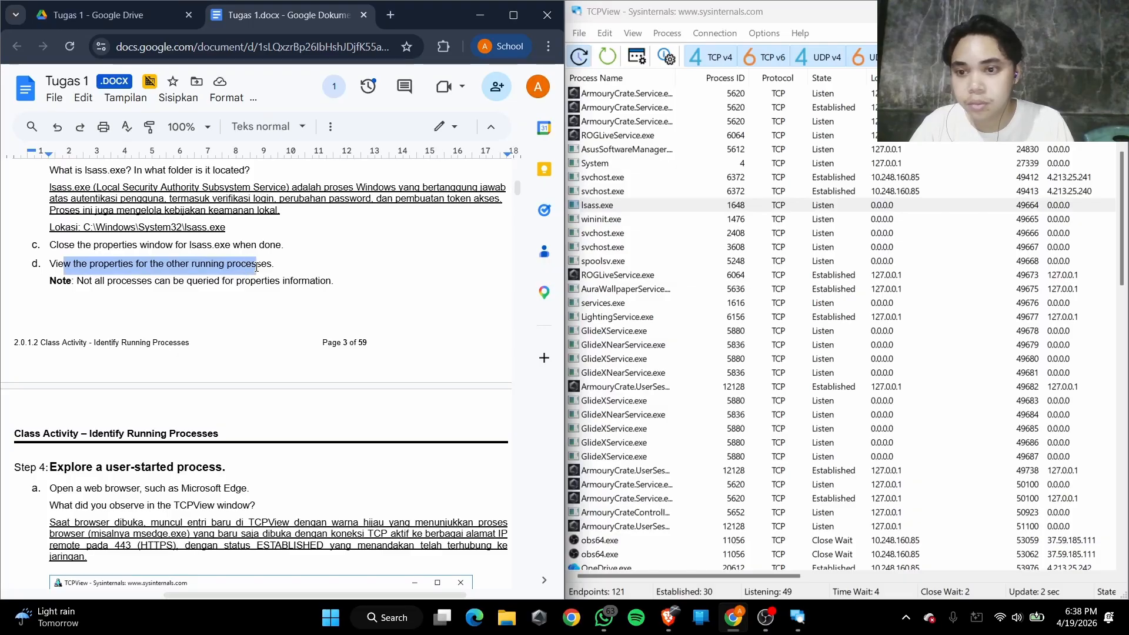
{"action": "left_click", "coordinate": [151, 282]}
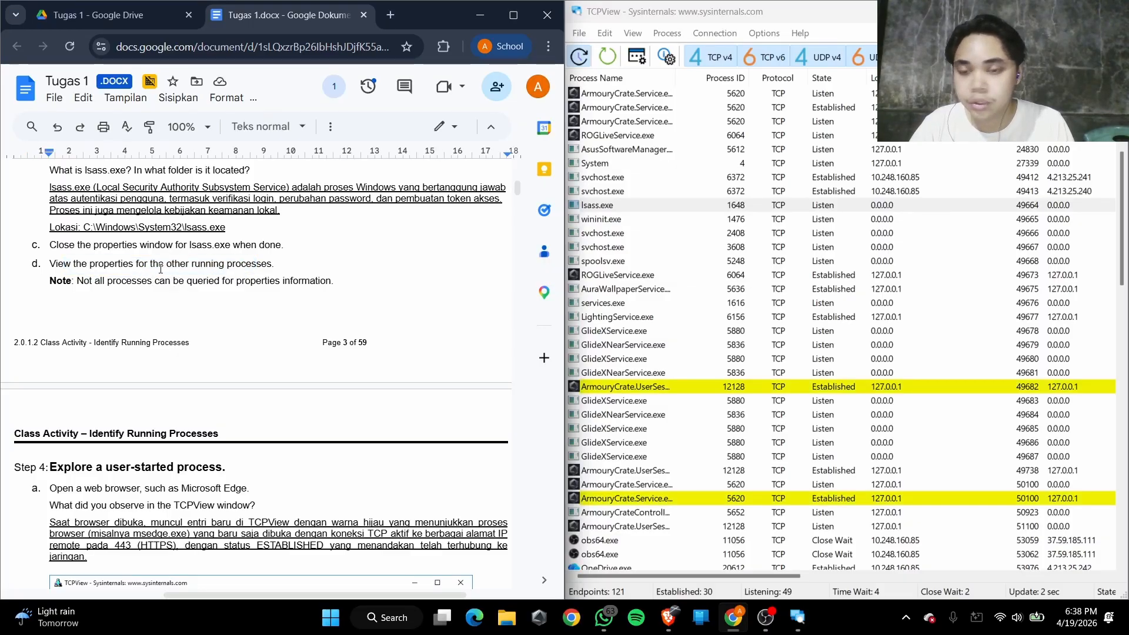
Look through the other running processes listed in TCPView for Step 3d
{"action": "scroll", "coordinate": [160, 268], "scroll_direction": "down", "scroll_amount": 1}
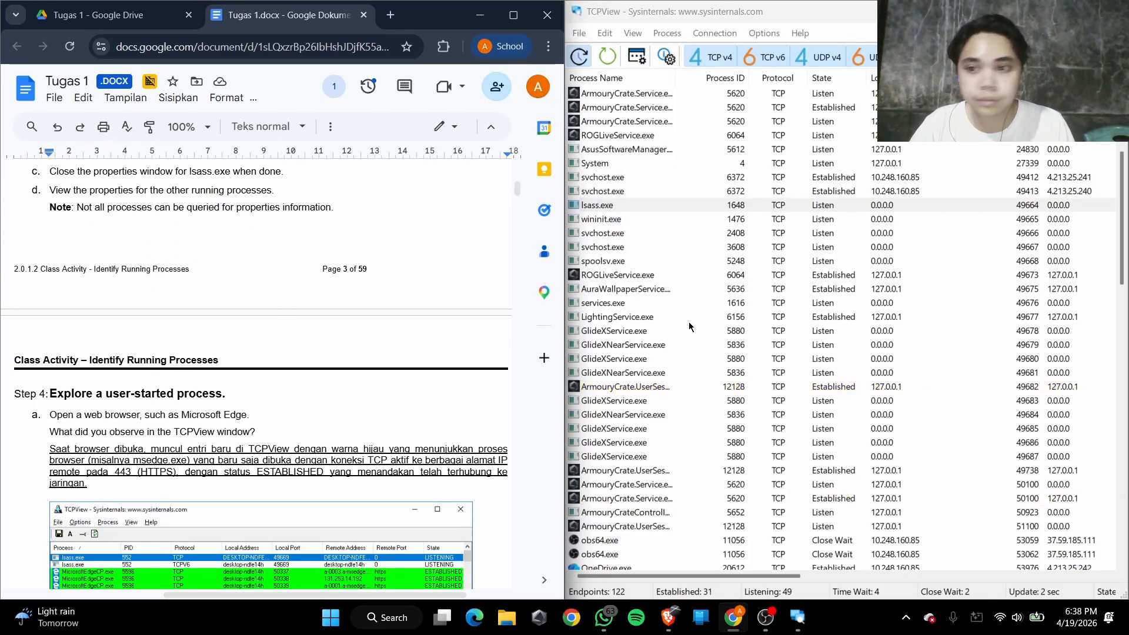
{"action": "scroll", "coordinate": [675, 353], "scroll_direction": "up", "scroll_amount": 6}
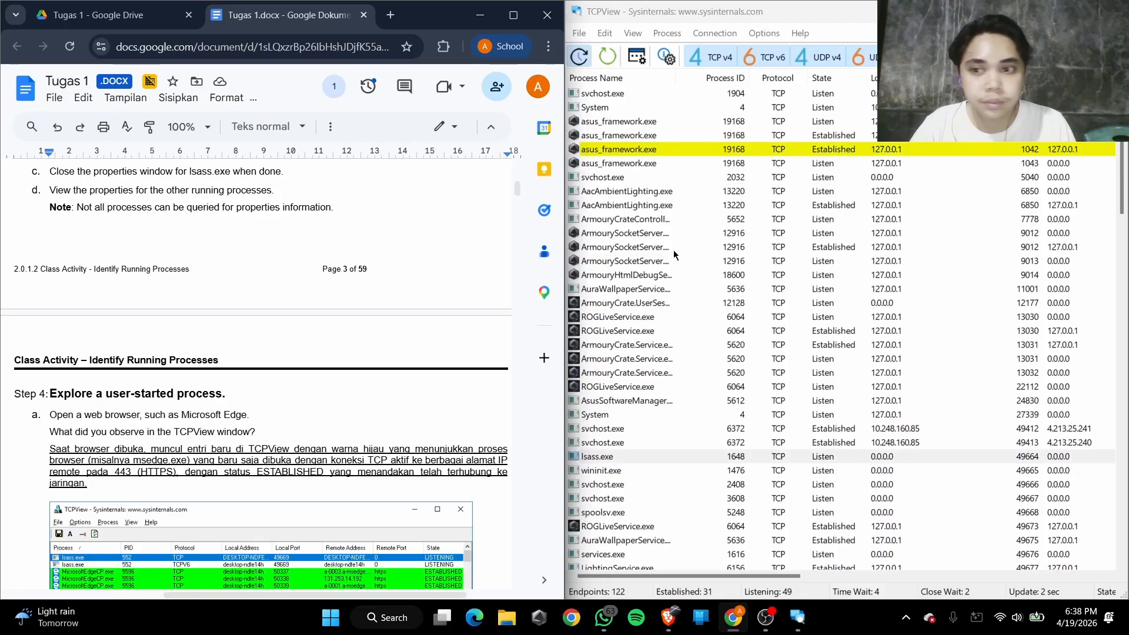
{"action": "scroll", "coordinate": [737, 206], "scroll_direction": "down", "scroll_amount": 10}
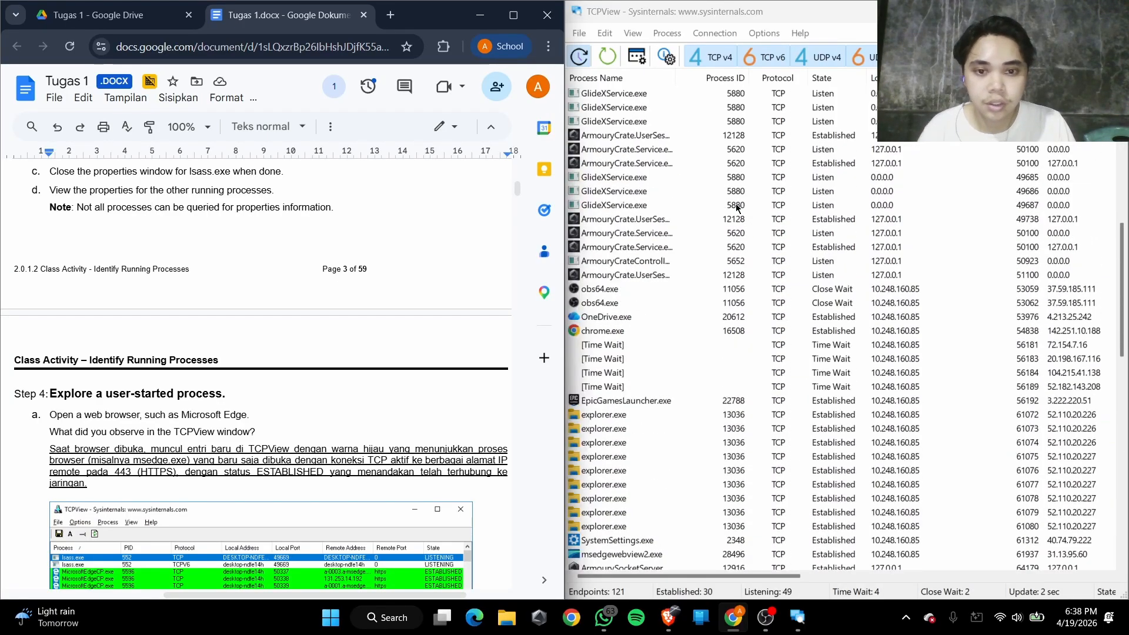
{"action": "scroll", "coordinate": [736, 204], "scroll_direction": "up", "scroll_amount": 9}
{"action": "scroll", "coordinate": [735, 203], "scroll_direction": "up", "scroll_amount": 1}
Follow Step 4a of the lab by opening Microsoft Edge and tiling it beneath TCPView, beside the Tugas 1 document
{"action": "scroll", "coordinate": [239, 318], "scroll_direction": "down", "scroll_amount": 3}
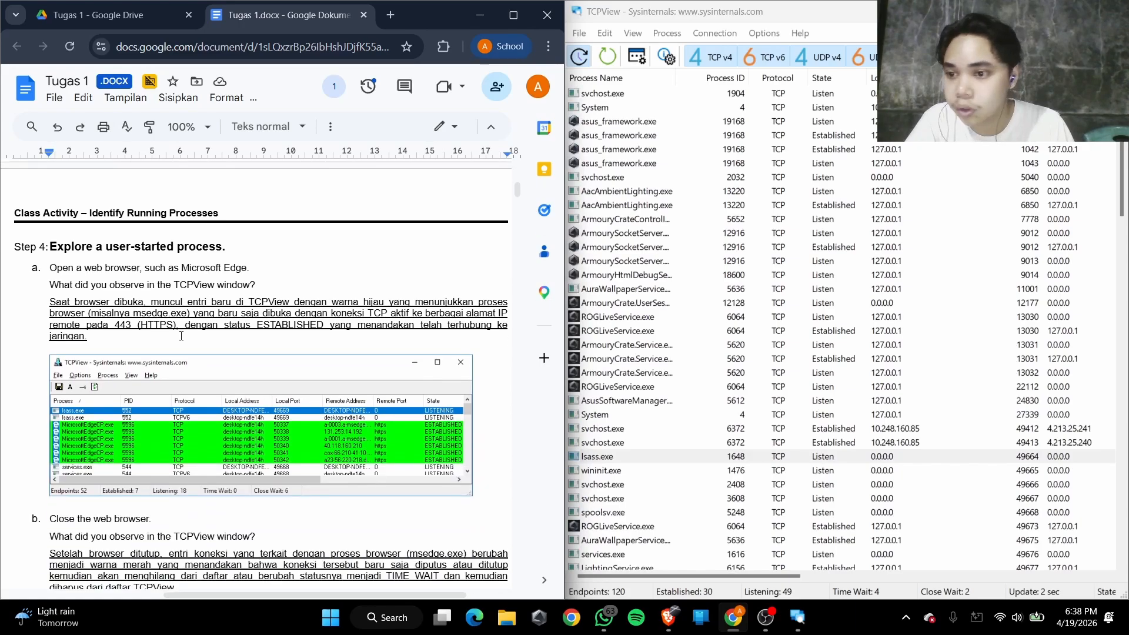
{"action": "left_click_drag", "start_coordinate": [65, 246], "coordinate": [182, 247]}
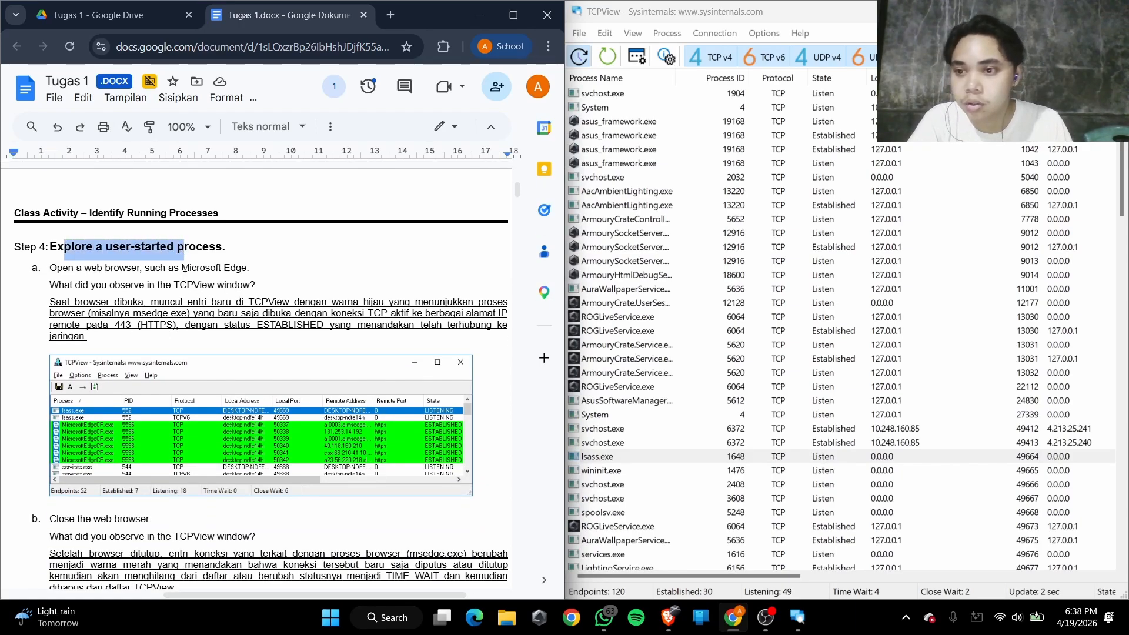
{"action": "left_click", "coordinate": [185, 275]}
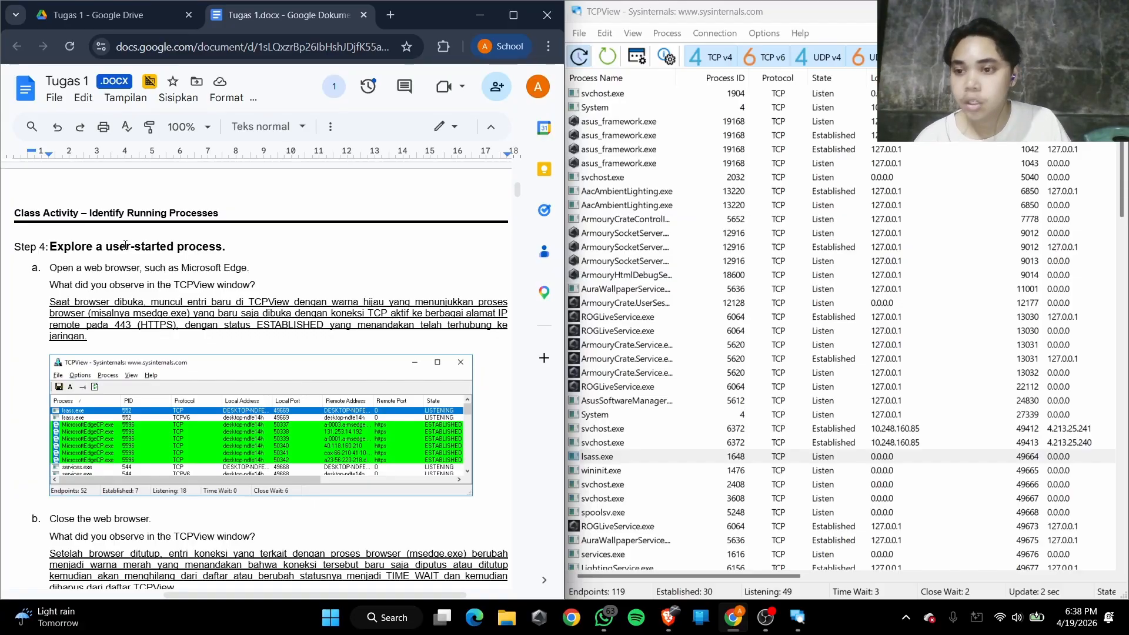
{"action": "scroll", "coordinate": [53, 253], "scroll_direction": "down", "scroll_amount": 2}
{"action": "scroll", "coordinate": [72, 252], "scroll_direction": "up", "scroll_amount": 2}
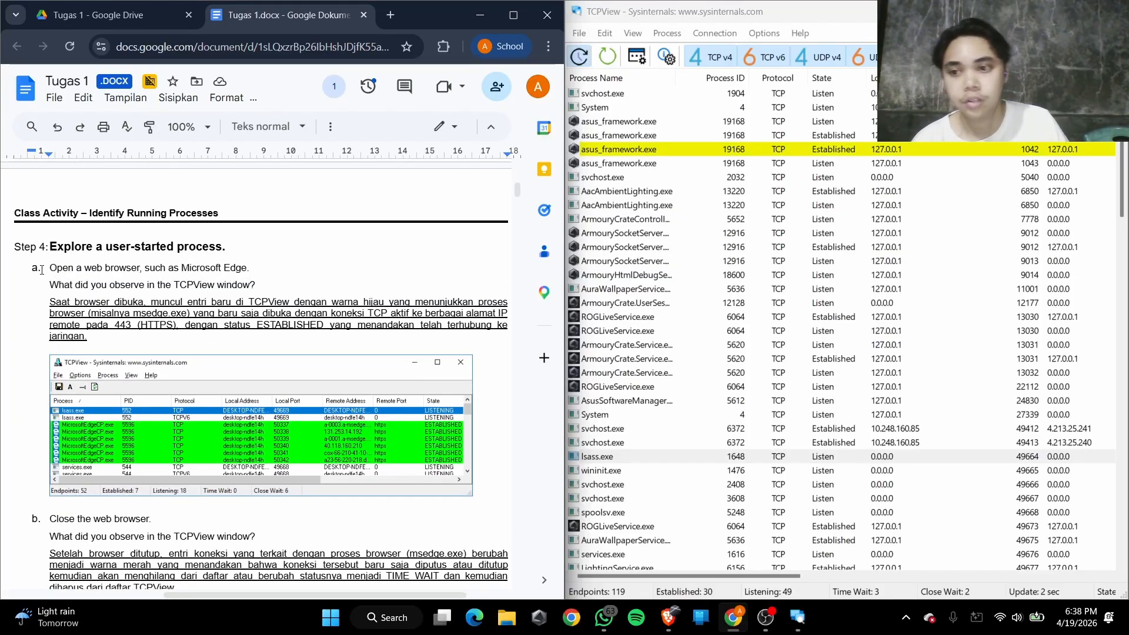
{"action": "left_click_drag", "start_coordinate": [69, 269], "coordinate": [174, 271]}
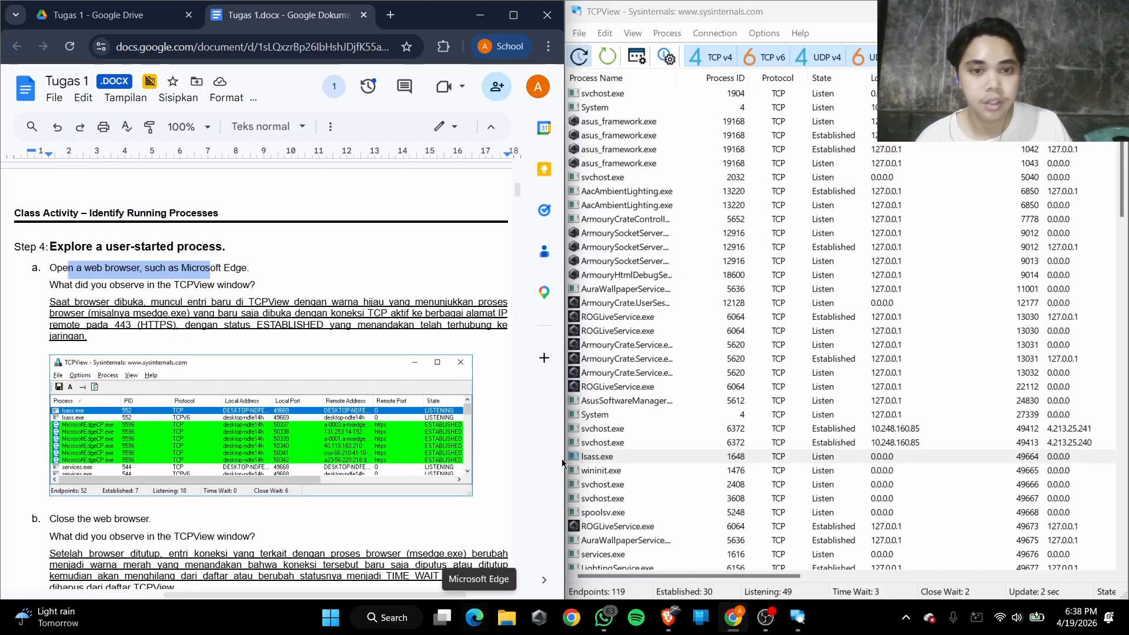
{"action": "left_click", "coordinate": [474, 617]}
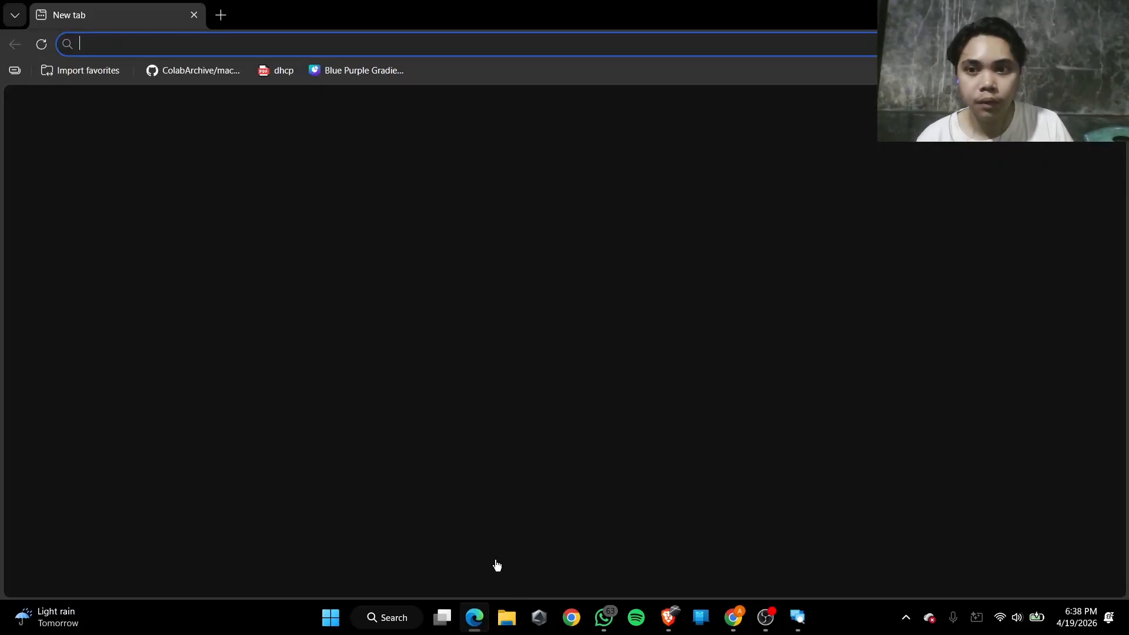
{"action": "key", "text": "super+Right"}
{"action": "key", "text": "super+Down"}
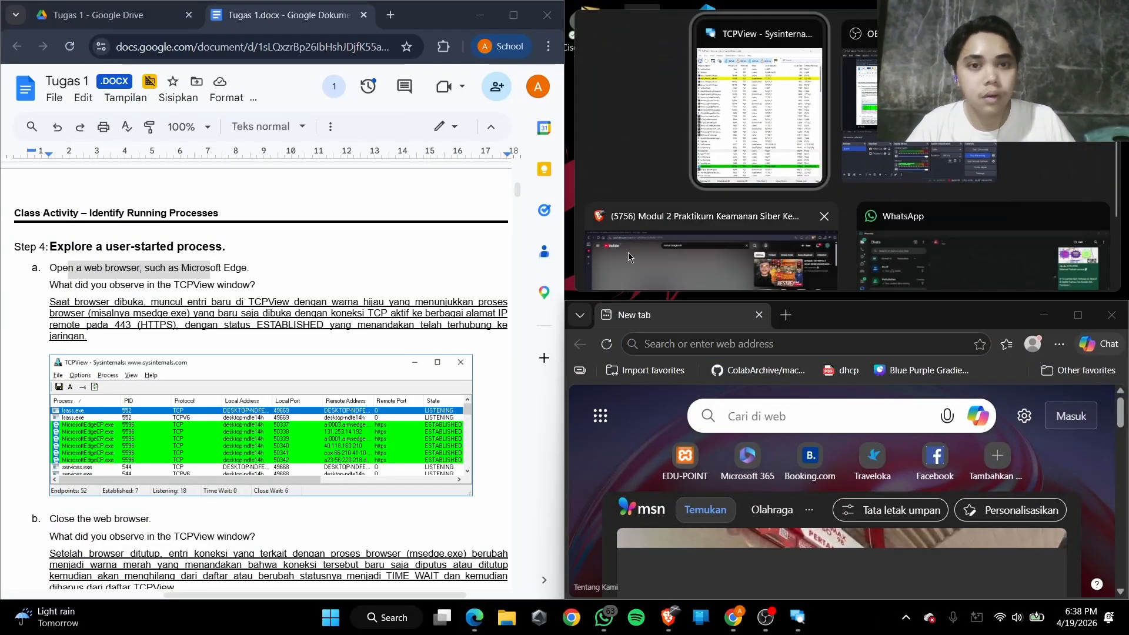
{"action": "left_click", "coordinate": [805, 127]}
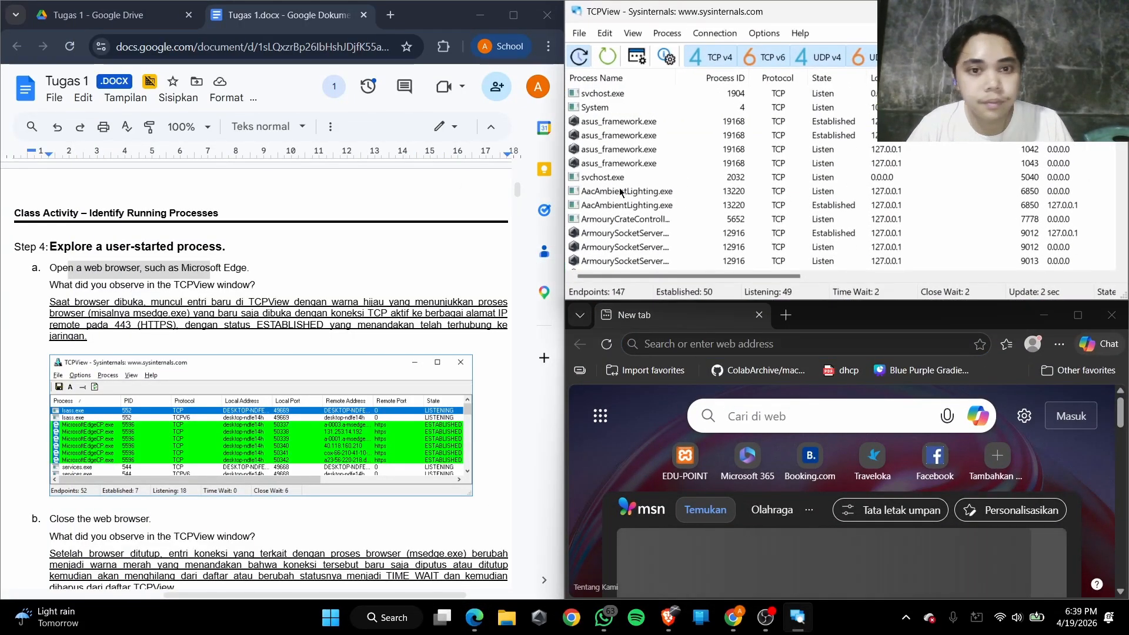
Examine the msedge.exe connections in TCPView to answer the Step 4a question about opening a browser
{"action": "scroll", "coordinate": [90, 320], "scroll_direction": "down", "scroll_amount": 1}
{"action": "scroll", "coordinate": [648, 206], "scroll_direction": "down", "scroll_amount": 5}
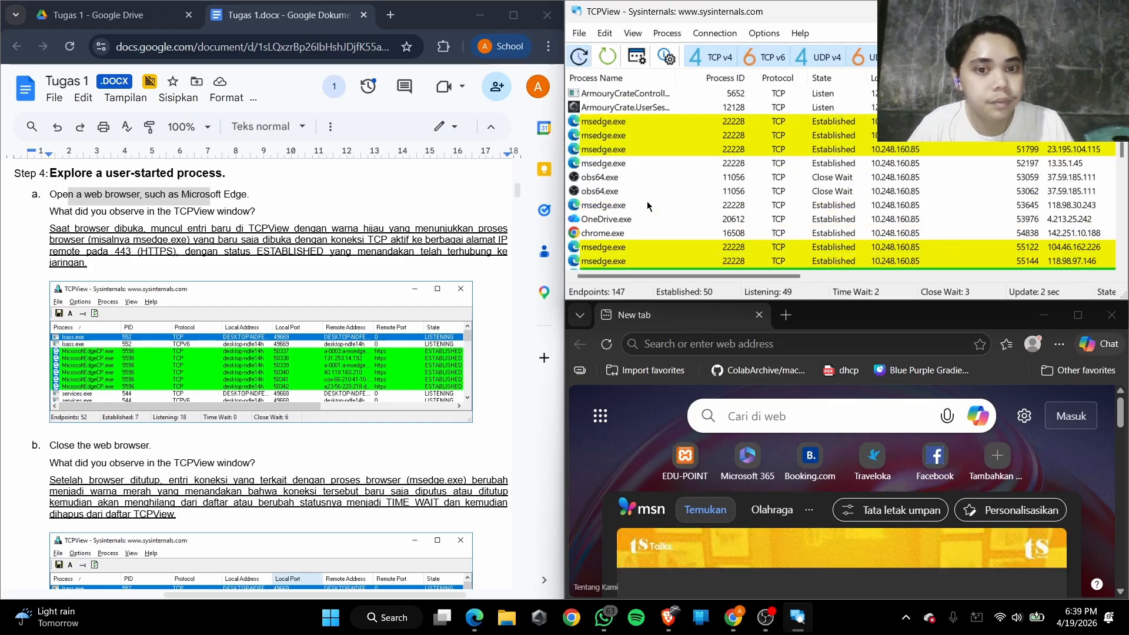
{"action": "scroll", "coordinate": [627, 170], "scroll_direction": "up", "scroll_amount": 2}
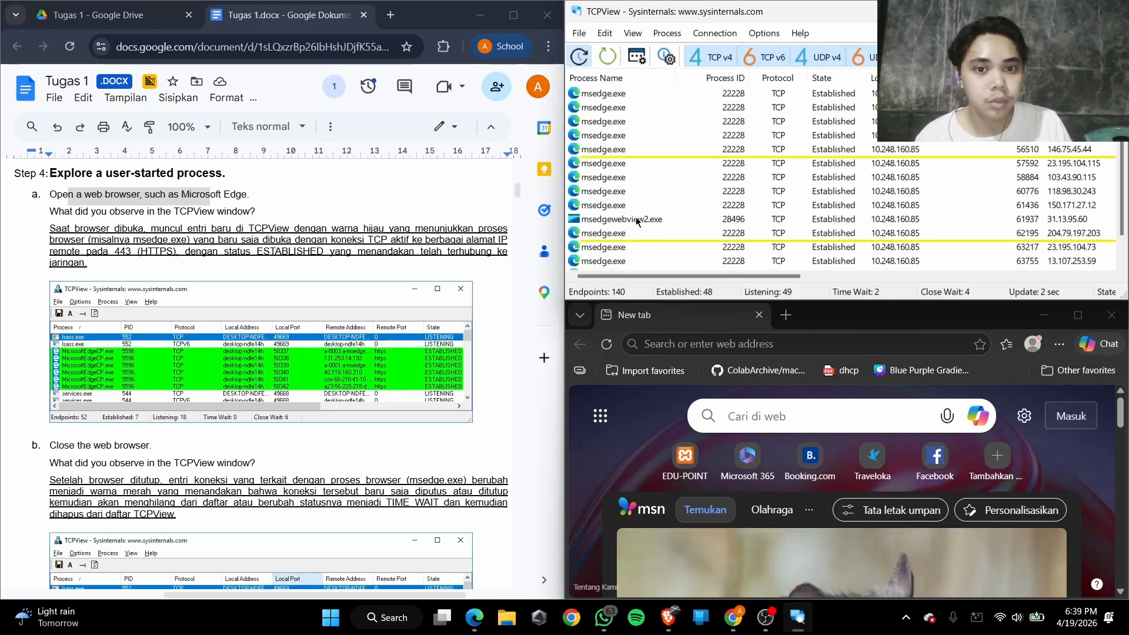
{"action": "scroll", "coordinate": [625, 129], "scroll_direction": "down", "scroll_amount": 3}
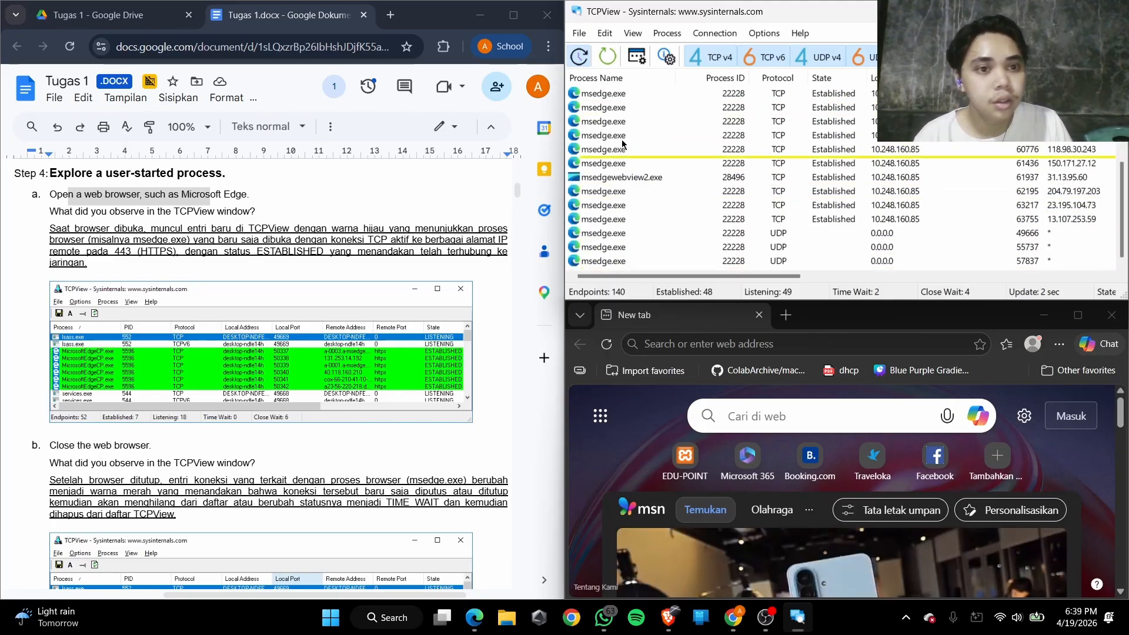
{"action": "scroll", "coordinate": [637, 189], "scroll_direction": "up", "scroll_amount": 3}
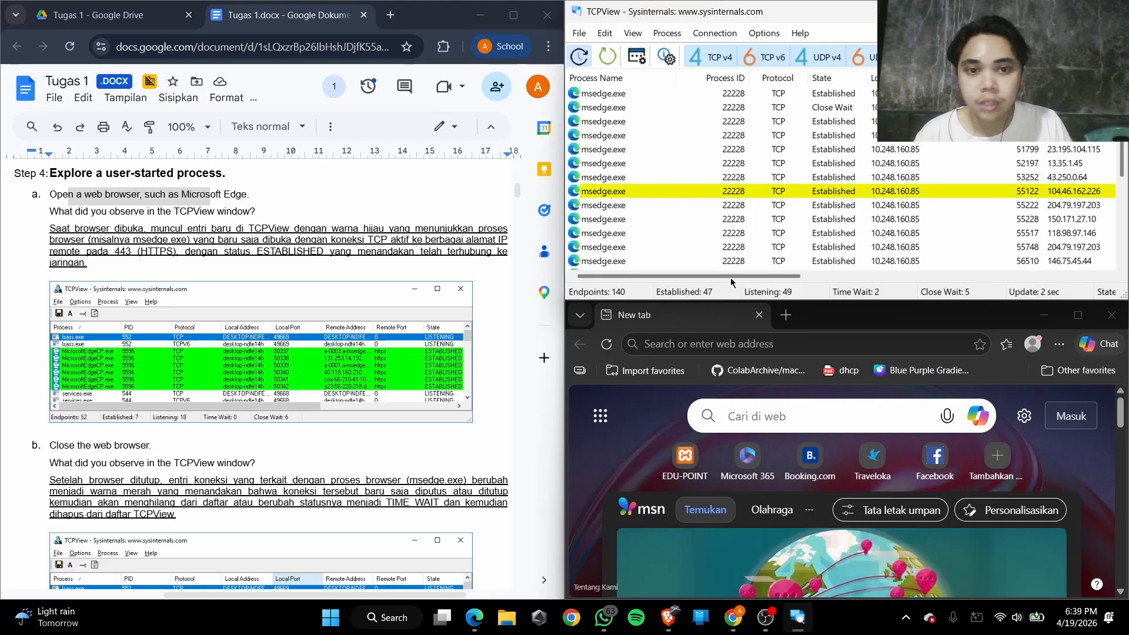
{"action": "left_click", "coordinate": [759, 339]}
{"action": "type", "text": "jndknds"}
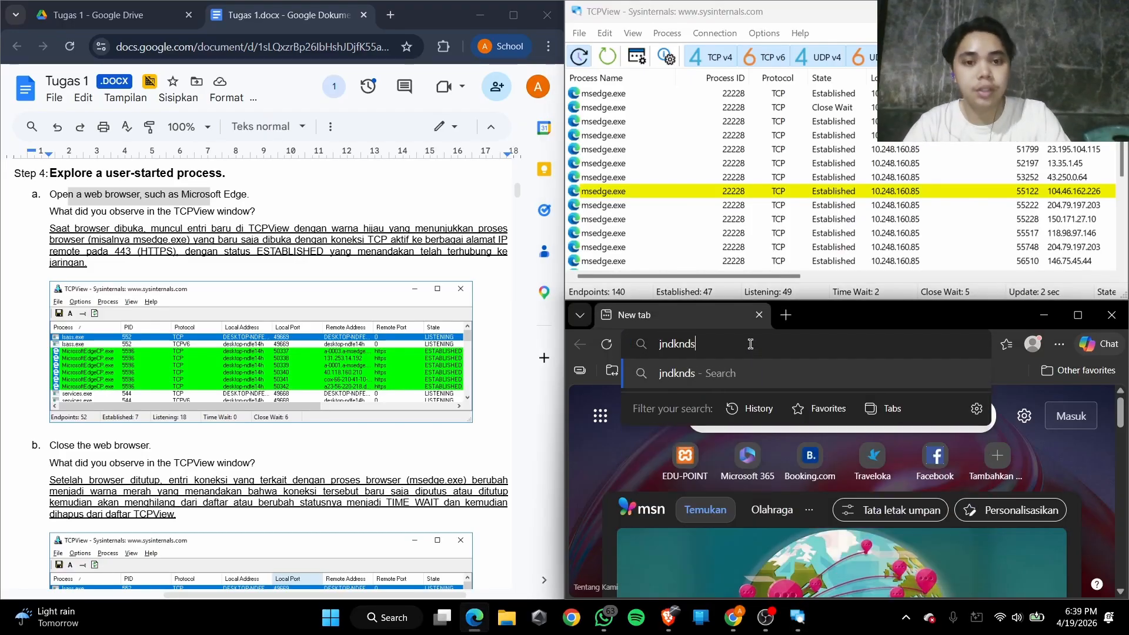
{"action": "key", "text": "ctrl+a"}
{"action": "key", "text": "BackSpace"}
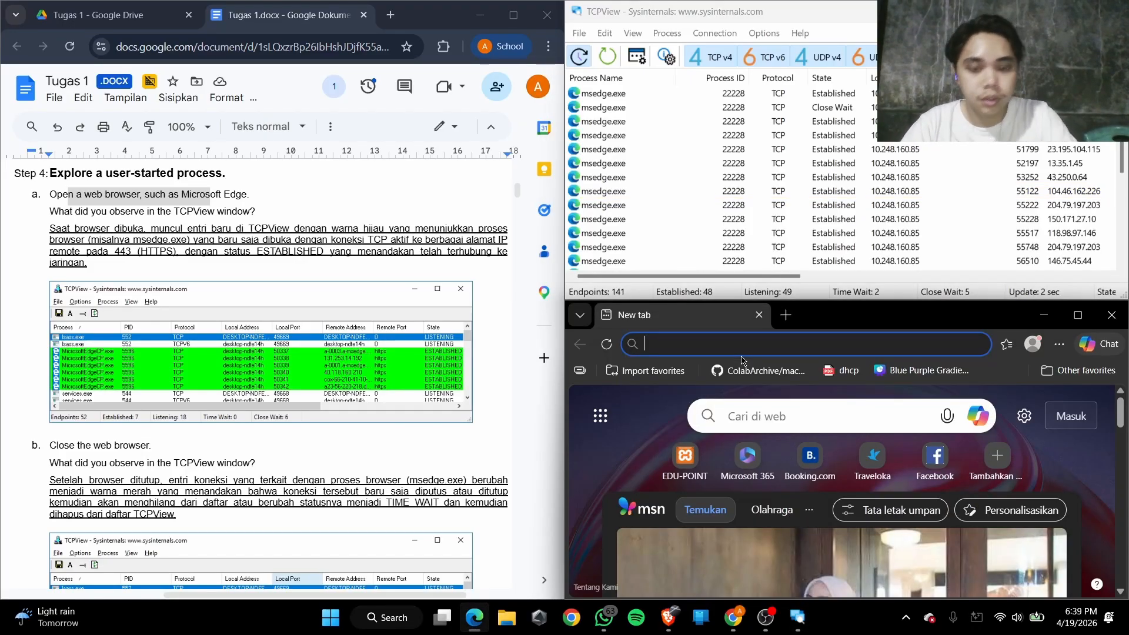
Load google.com in the open Edge tab so that the browser creates new connections
{"action": "type", "text": "goolge.xom"}
{"action": "key", "text": "BackSpace"}
{"action": "key", "text": "BackSpace"}
{"action": "key", "text": "BackSpace"}
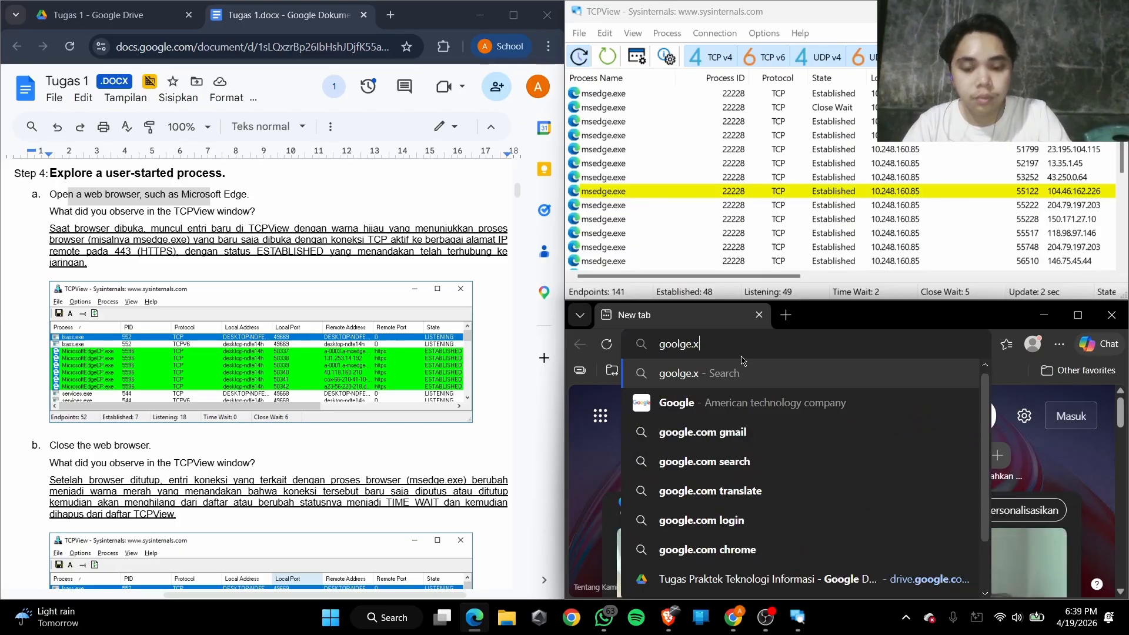
{"action": "type", "text": "com"}
{"action": "key", "text": "Return"}
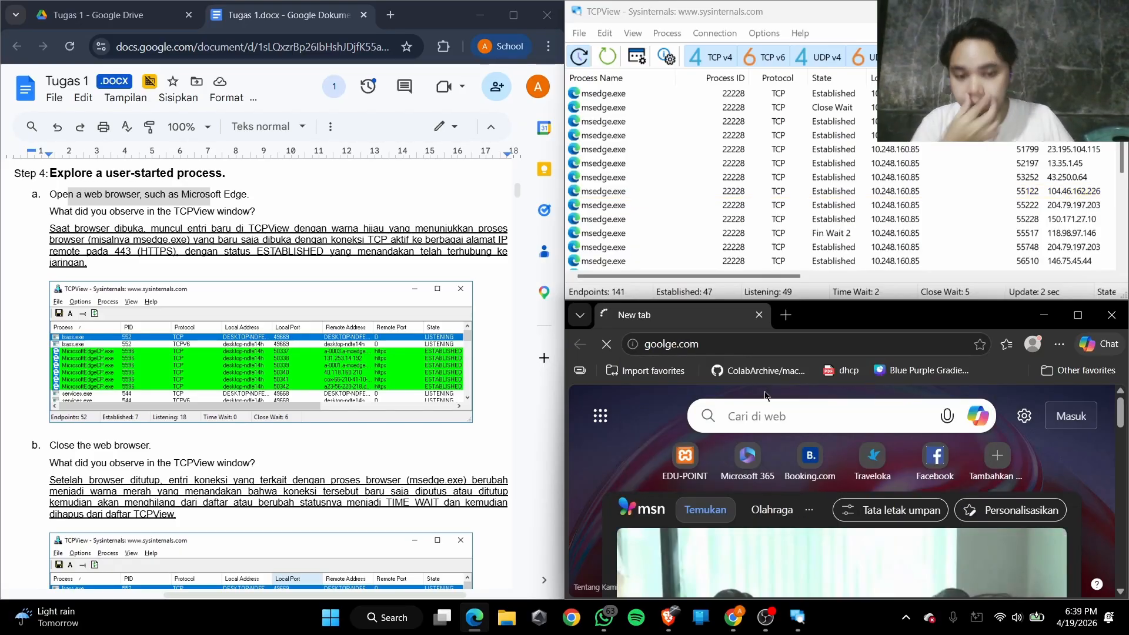
{"action": "left_click", "coordinate": [674, 345]}
{"action": "left_click", "coordinate": [609, 436]}
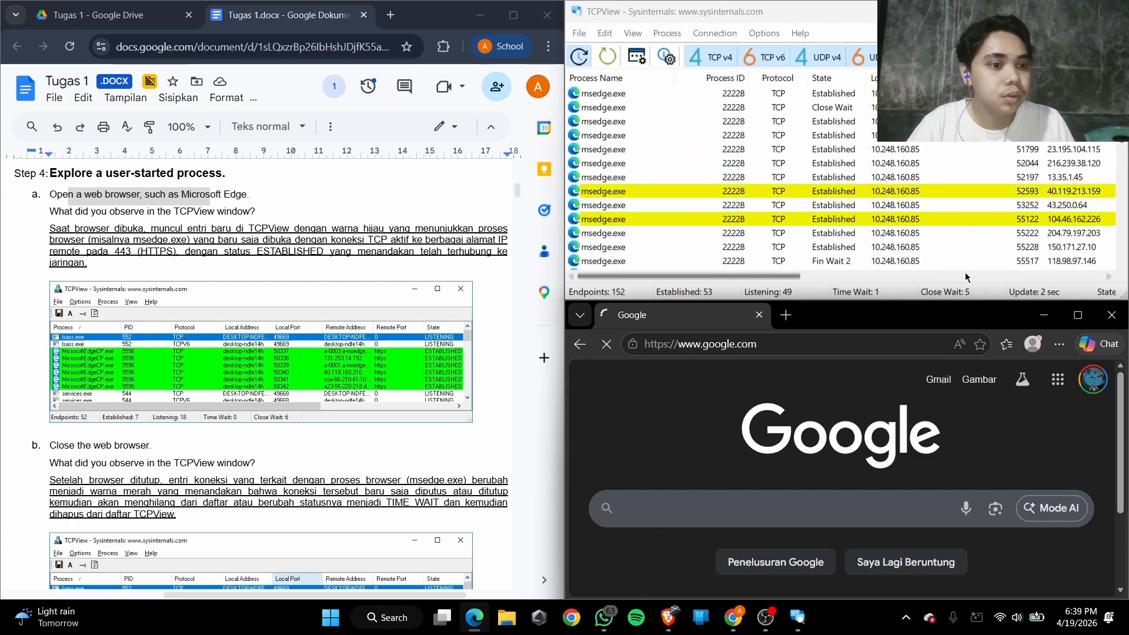
Kill the msedge.exe process with ID 22228 from its connection entry to 216.239.38.120 in TCPView
{"action": "left_click", "coordinate": [620, 164]}
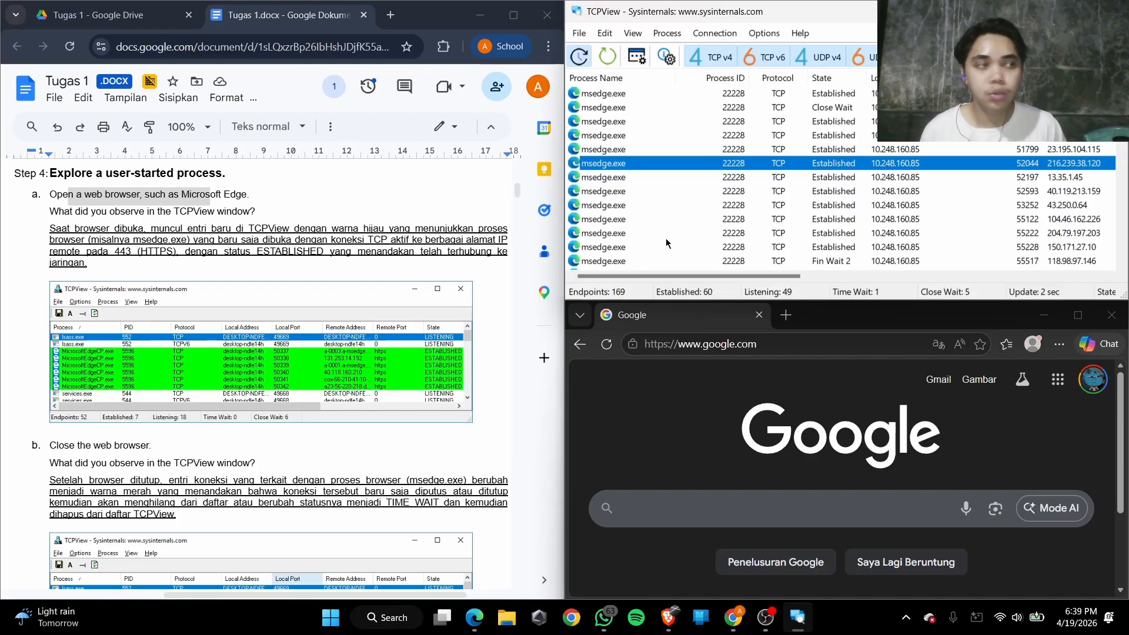
{"action": "right_click", "coordinate": [614, 152]}
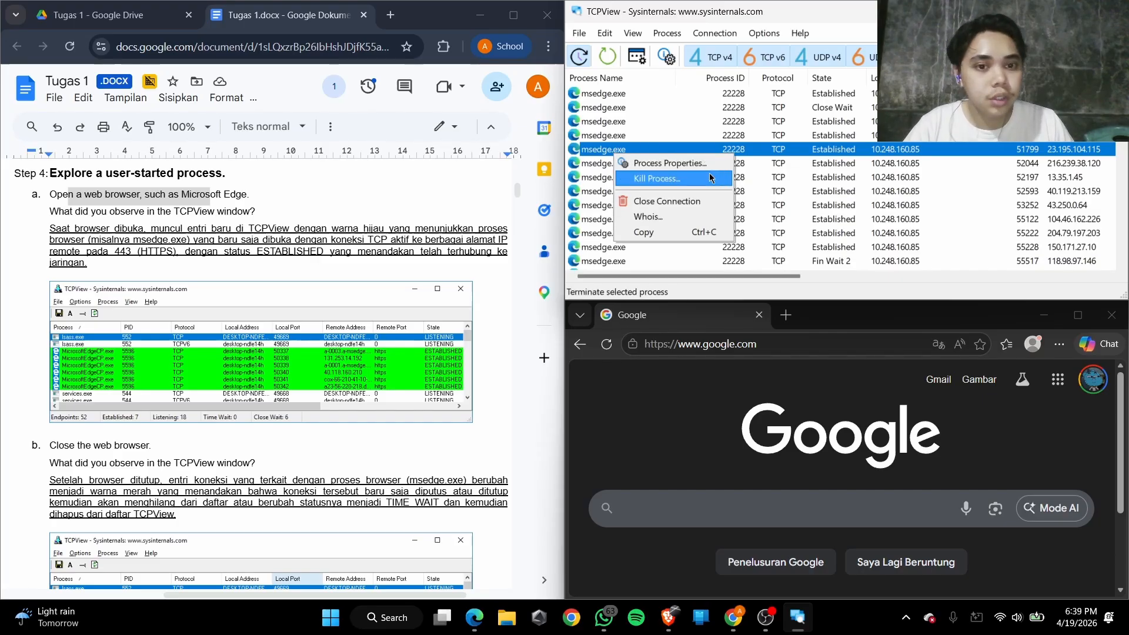
{"action": "left_click", "coordinate": [802, 177]}
{"action": "right_click", "coordinate": [612, 163]}
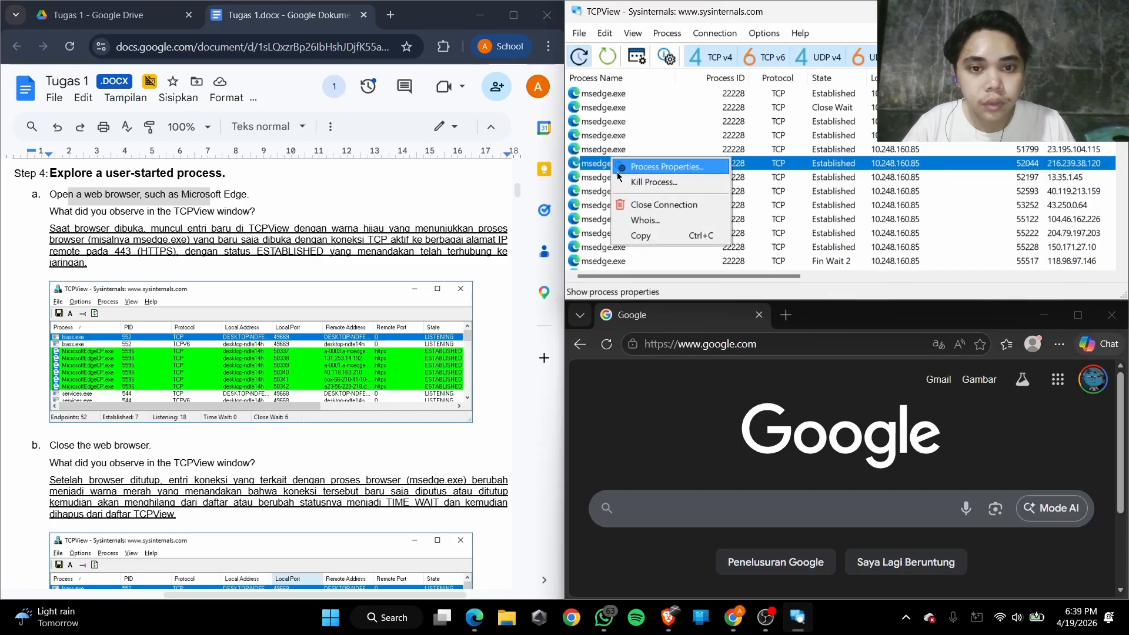
{"action": "left_click", "coordinate": [624, 181]}
{"action": "left_click", "coordinate": [580, 411]}
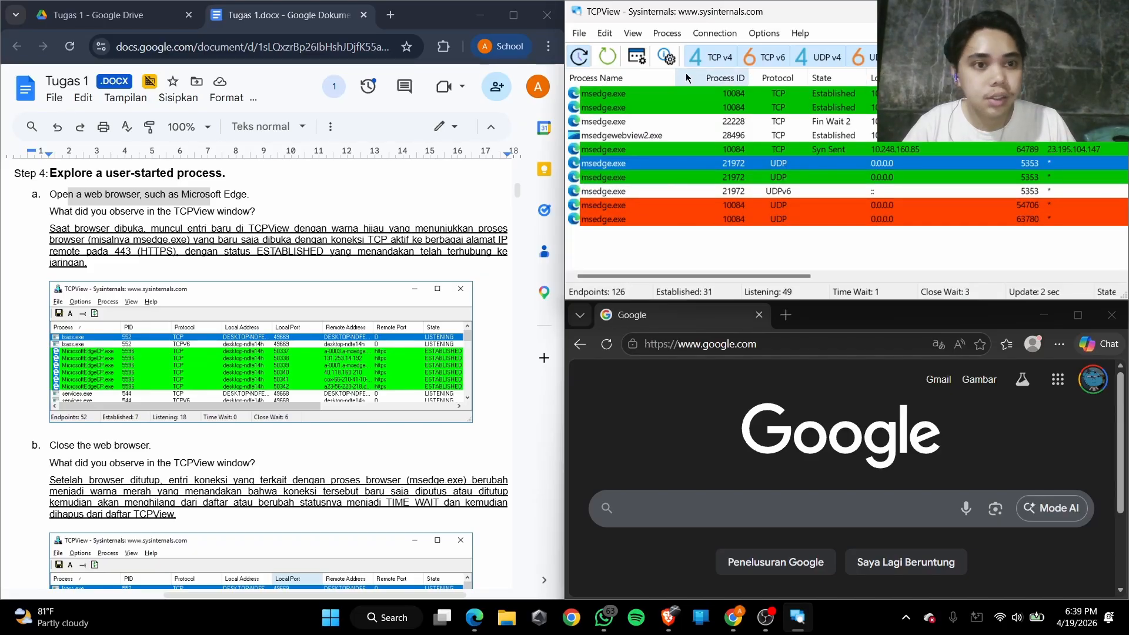
Close Edge and reopen it, then select one of the new msedge.exe entries in TCPView
{"action": "left_click", "coordinate": [1111, 315]}
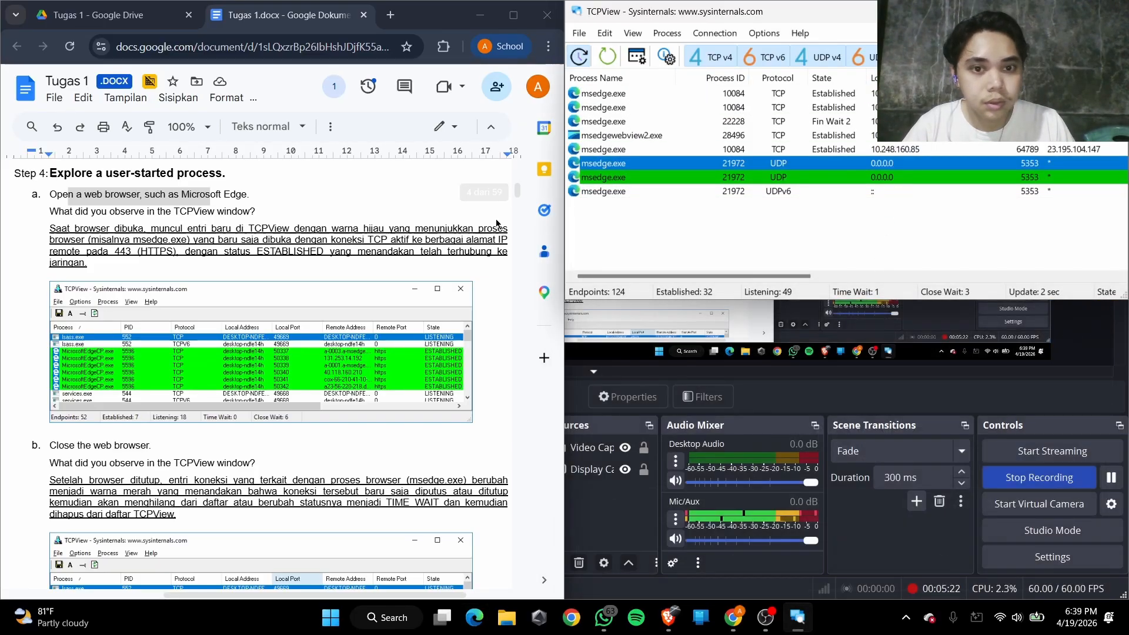
{"action": "left_click", "coordinate": [467, 627]}
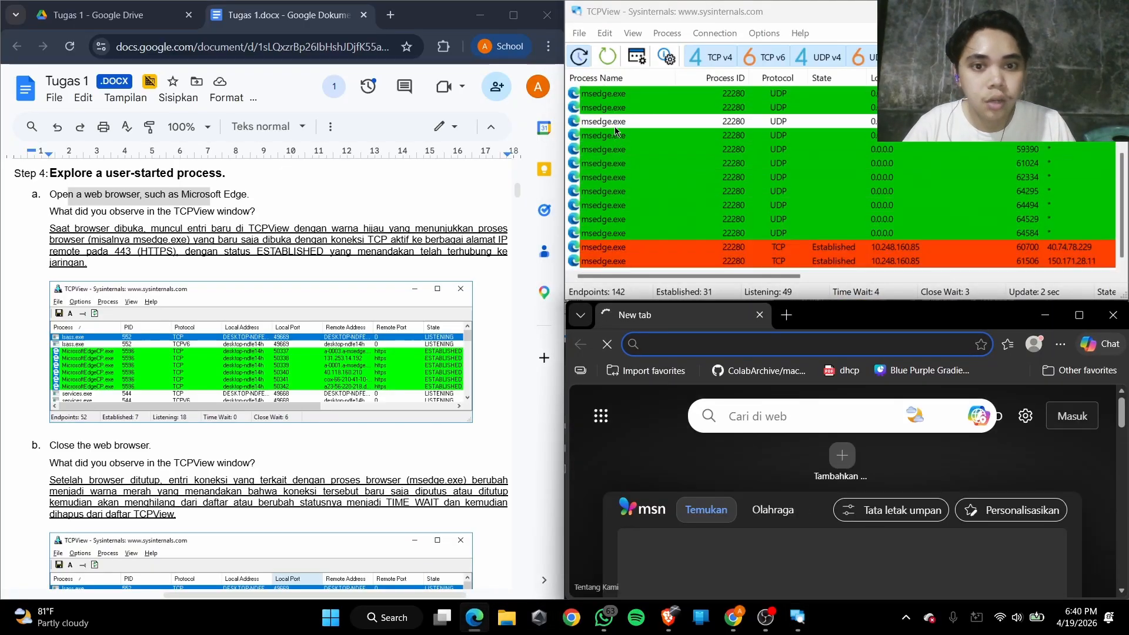
{"action": "left_click", "coordinate": [624, 206]}
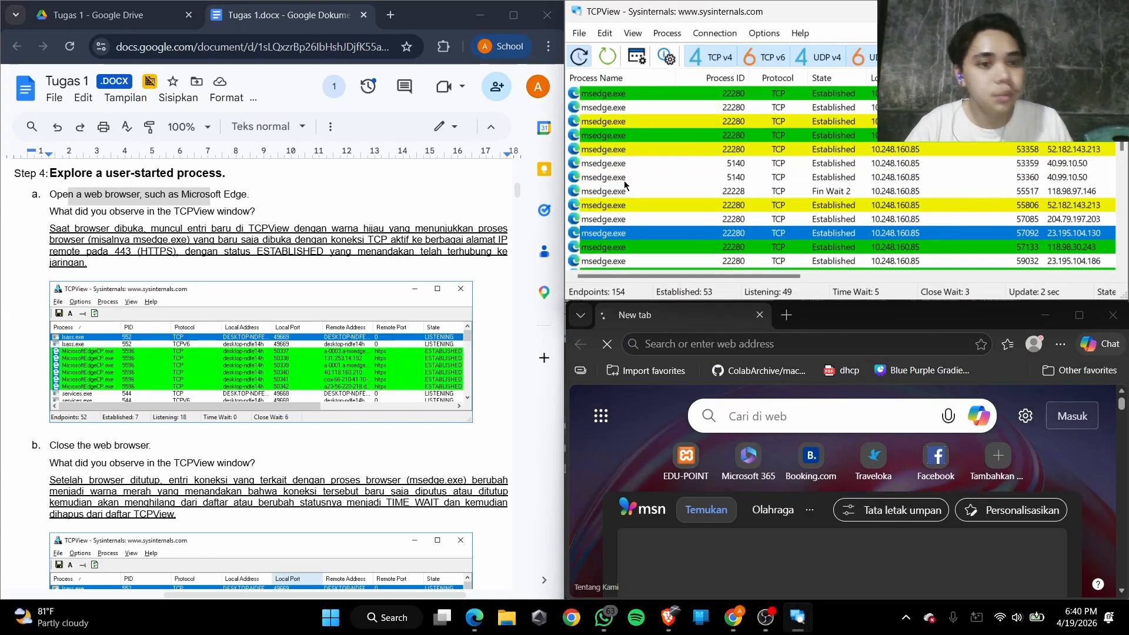
Compare the Step 4a question and its written answer with the msedge.exe entries listed in TCPView
{"action": "left_click_drag", "start_coordinate": [71, 228], "coordinate": [237, 228]}
{"action": "left_click", "coordinate": [140, 250]}
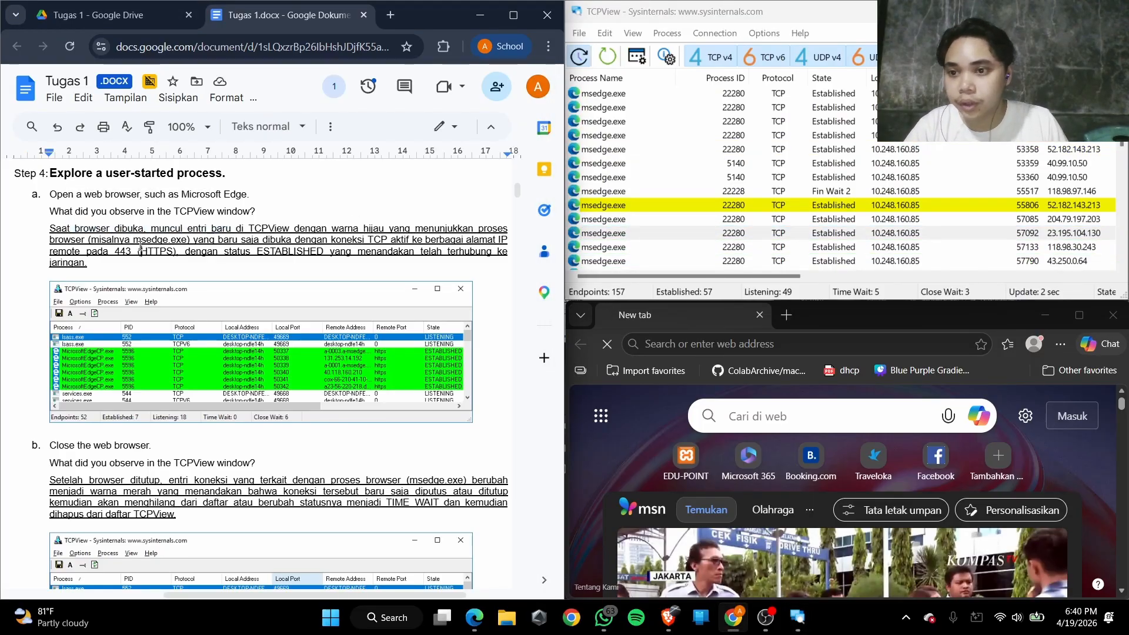
{"action": "left_click_drag", "start_coordinate": [70, 229], "coordinate": [169, 232]}
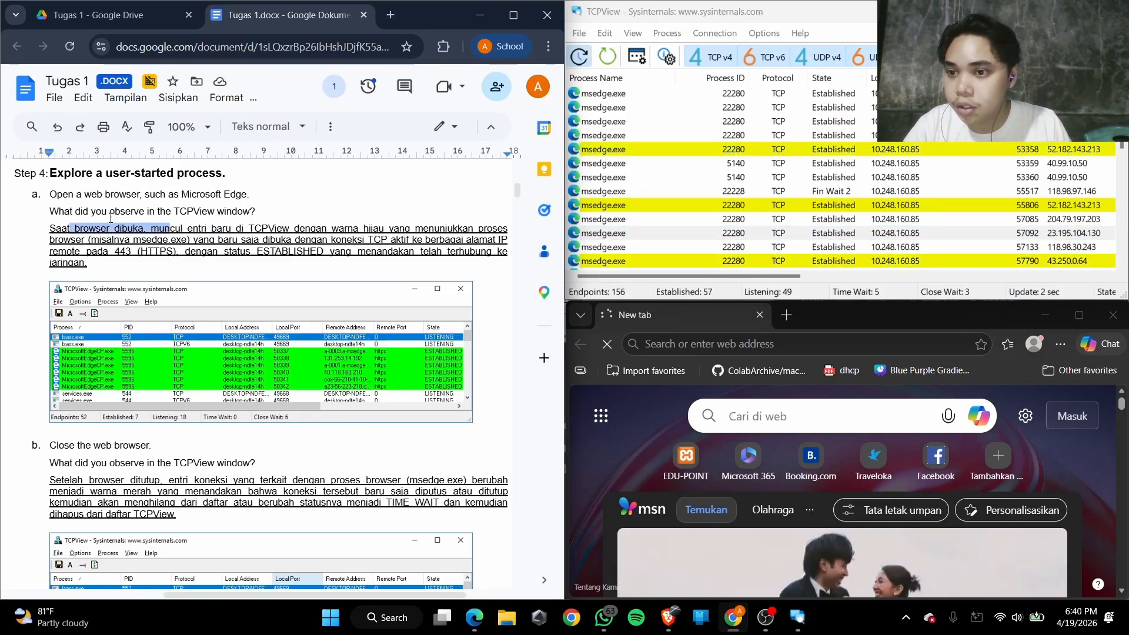
{"action": "left_click_drag", "start_coordinate": [90, 212], "coordinate": [232, 211]}
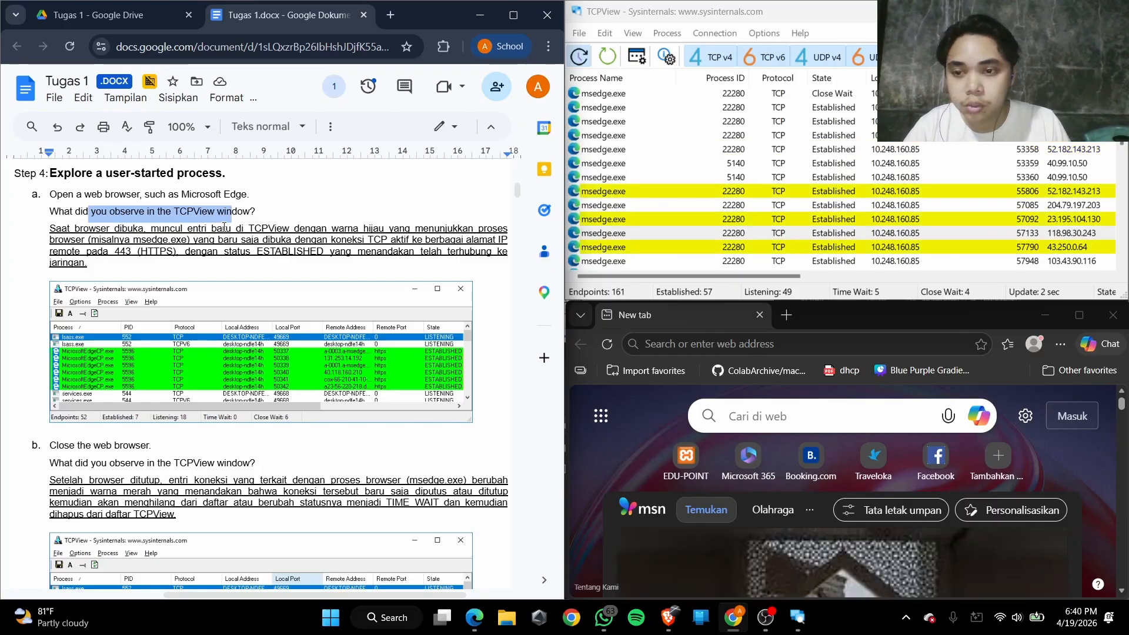
{"action": "scroll", "coordinate": [467, 236], "scroll_direction": "right", "scroll_amount": 2}
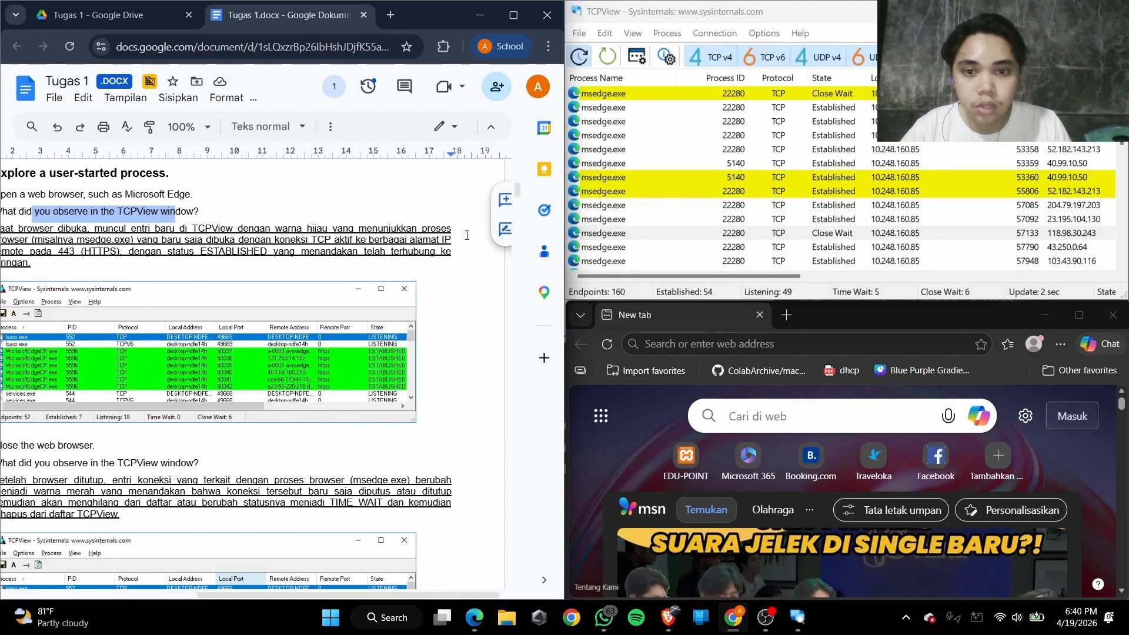
{"action": "scroll", "coordinate": [467, 235], "scroll_direction": "left", "scroll_amount": 2}
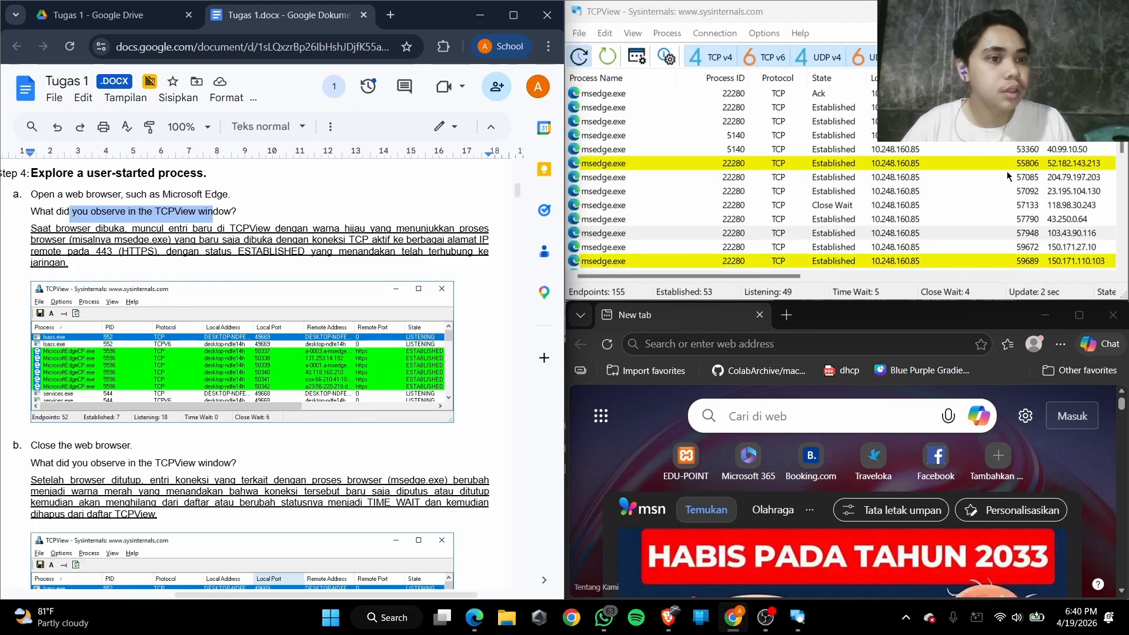
{"action": "scroll", "coordinate": [976, 197], "scroll_direction": "down", "scroll_amount": 3}
{"action": "scroll", "coordinate": [863, 223], "scroll_direction": "up", "scroll_amount": 4}
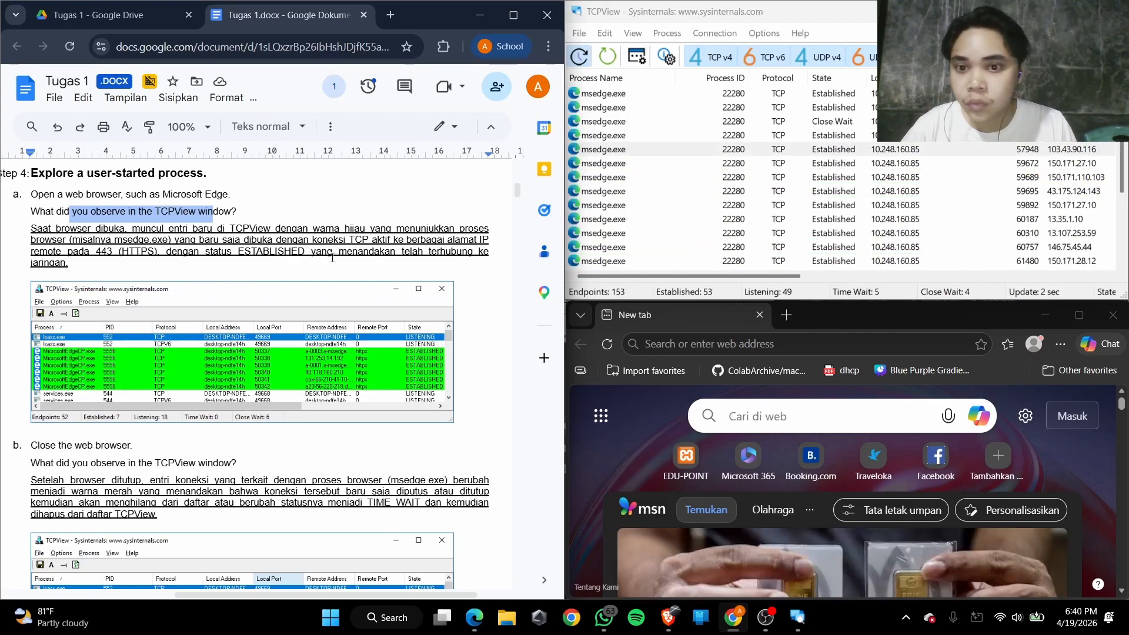
Go to Step 4b in the Tugas 1 document and close the Edge browser as it instructs
{"action": "scroll", "coordinate": [350, 253], "scroll_direction": "down", "scroll_amount": 1}
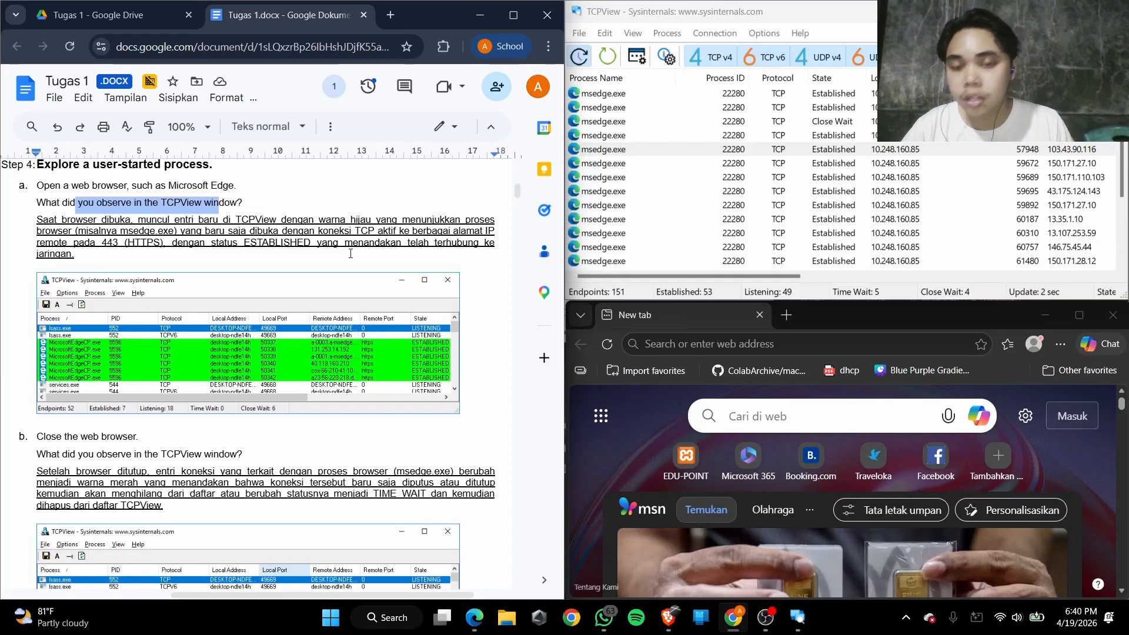
{"action": "scroll", "coordinate": [265, 276], "scroll_direction": "down", "scroll_amount": 5}
{"action": "scroll", "coordinate": [215, 292], "scroll_direction": "up", "scroll_amount": 4}
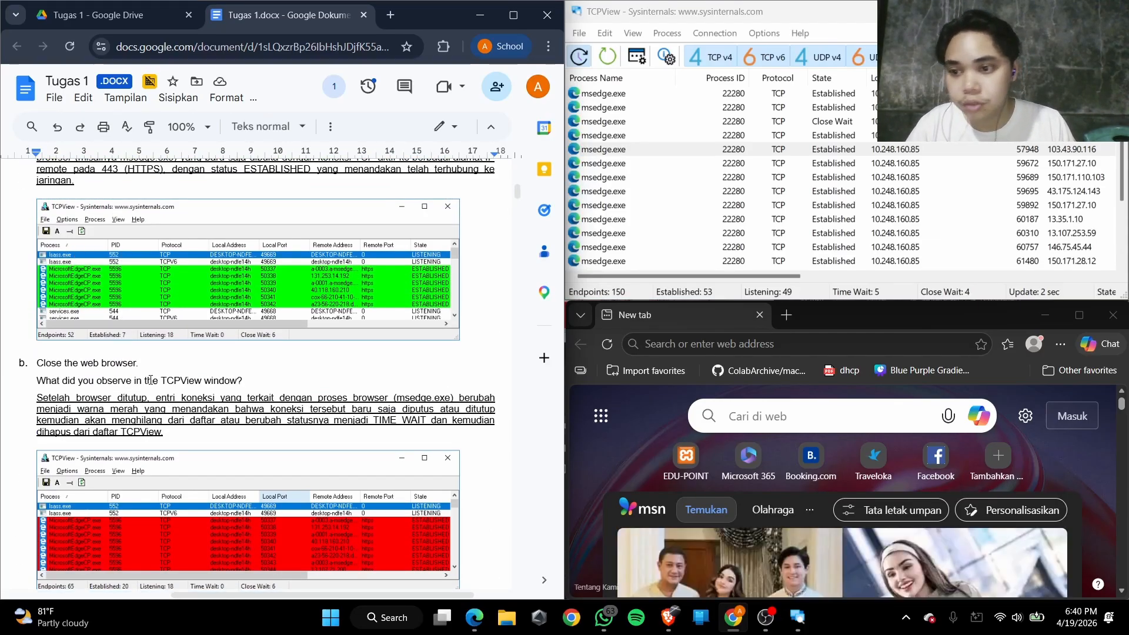
{"action": "scroll", "coordinate": [151, 380], "scroll_direction": "down", "scroll_amount": 1}
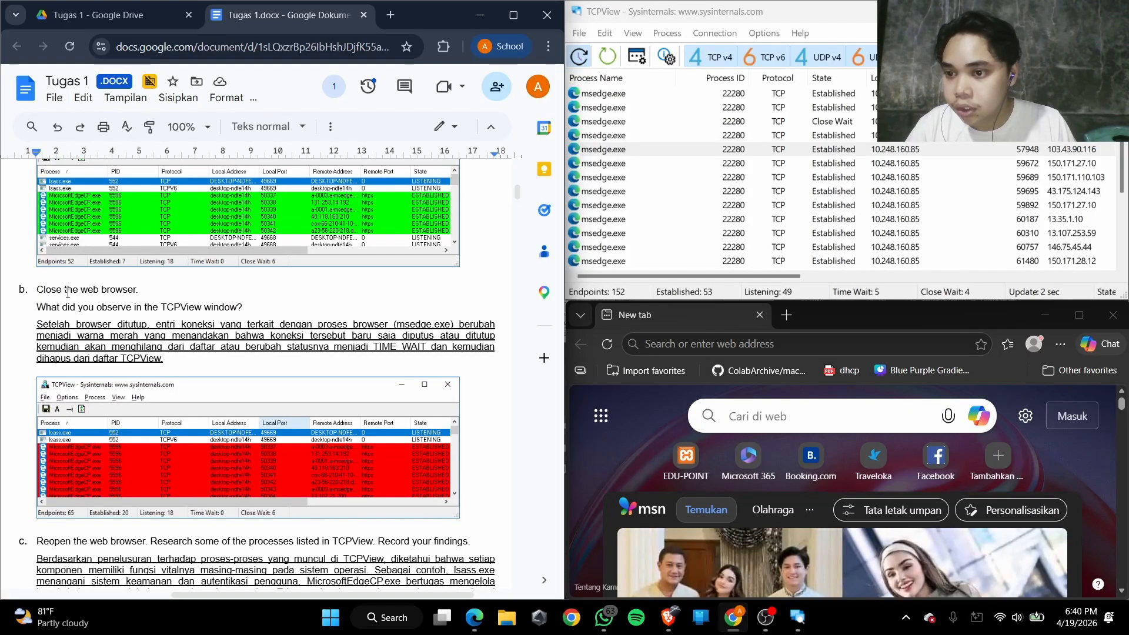
{"action": "left_click_drag", "start_coordinate": [66, 290], "coordinate": [133, 307]}
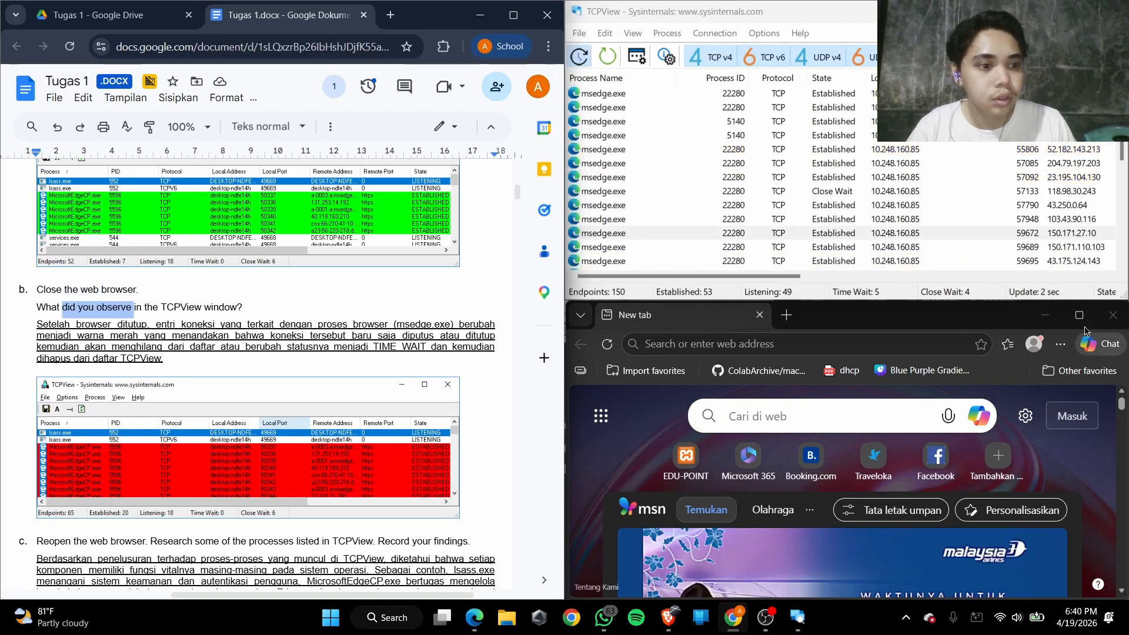
{"action": "left_click", "coordinate": [1113, 315]}
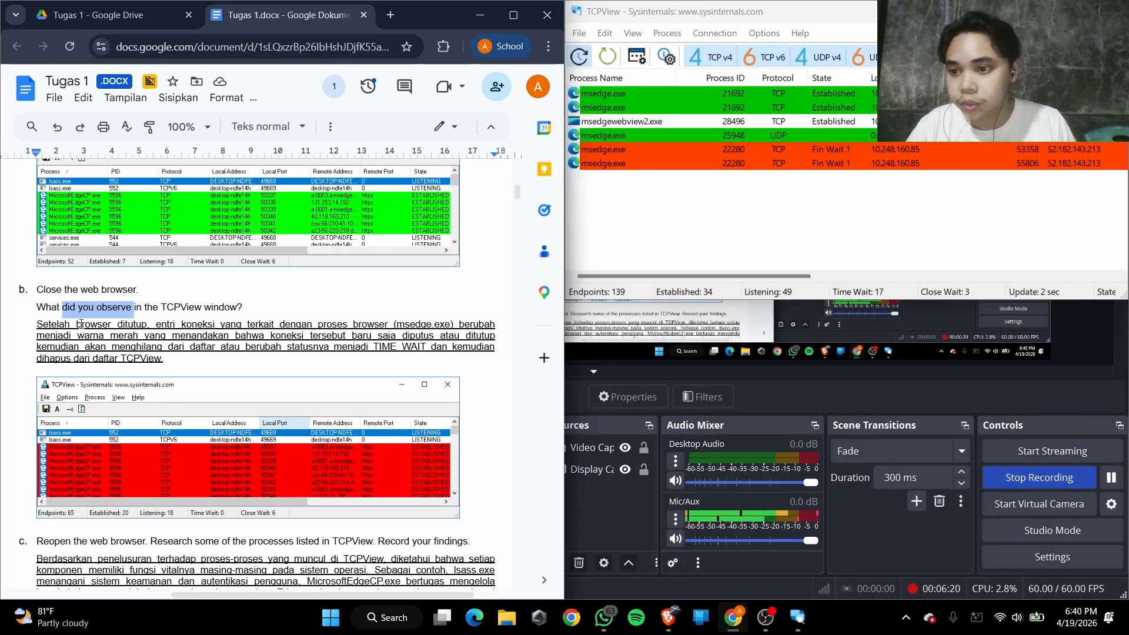
Check the Step 4b answer about closing the browser against the msedge.exe entries in TCPView
{"action": "left_click", "coordinate": [62, 313]}
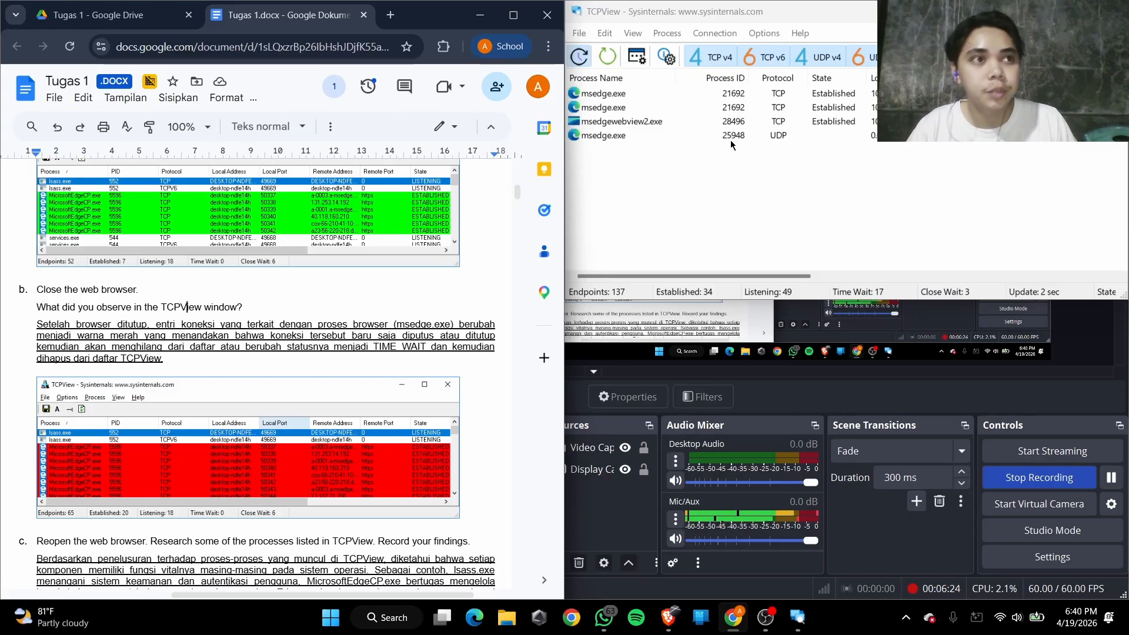
{"action": "left_click_drag", "start_coordinate": [70, 325], "coordinate": [208, 325]}
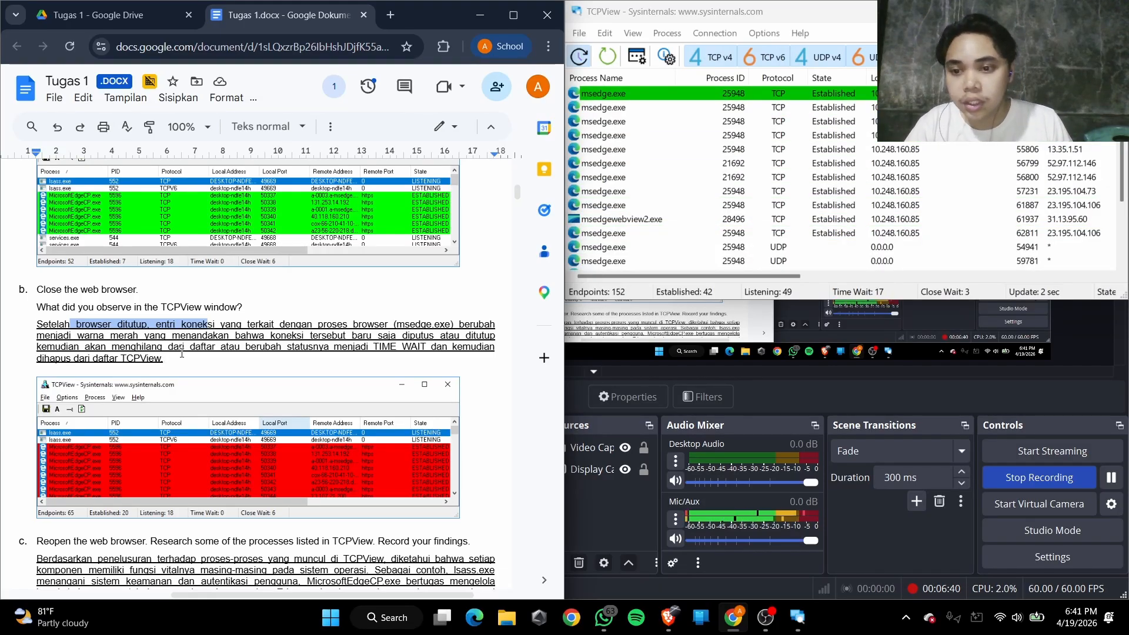
{"action": "left_click_drag", "start_coordinate": [330, 347], "coordinate": [381, 347]}
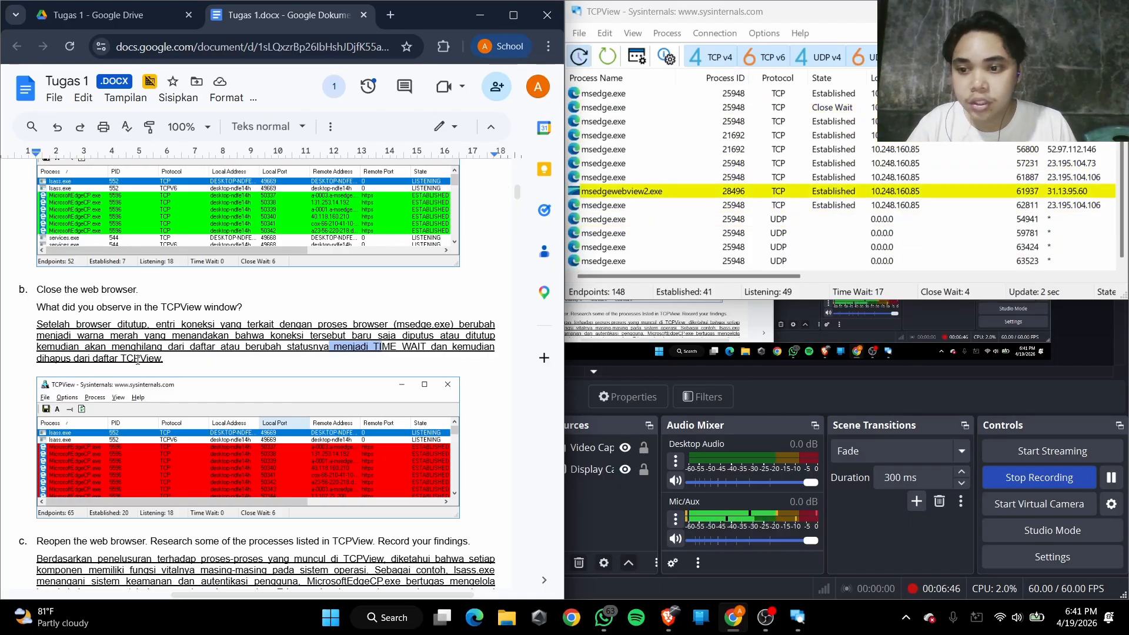
{"action": "scroll", "coordinate": [260, 355], "scroll_direction": "down", "scroll_amount": 3}
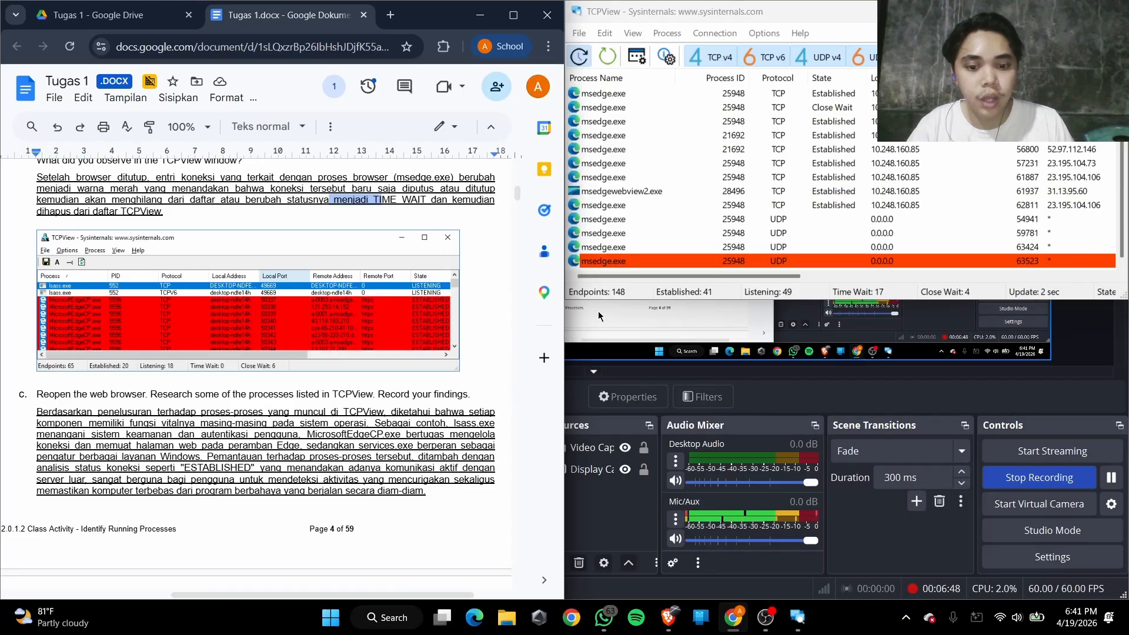
{"action": "left_click", "coordinate": [625, 136]}
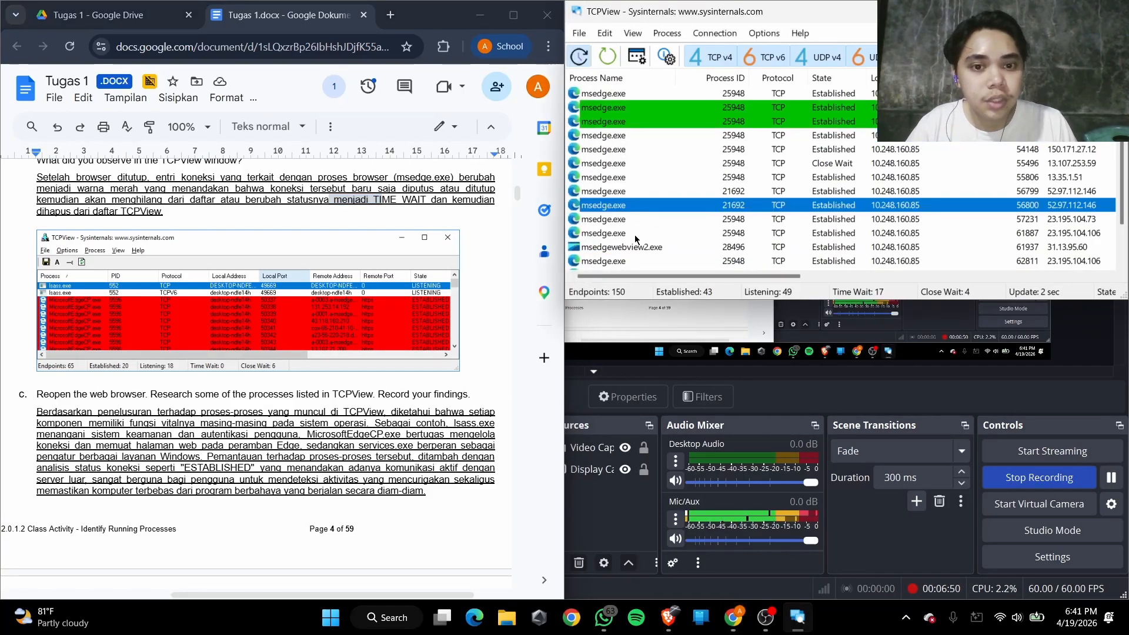
{"action": "left_click", "coordinate": [626, 249]}
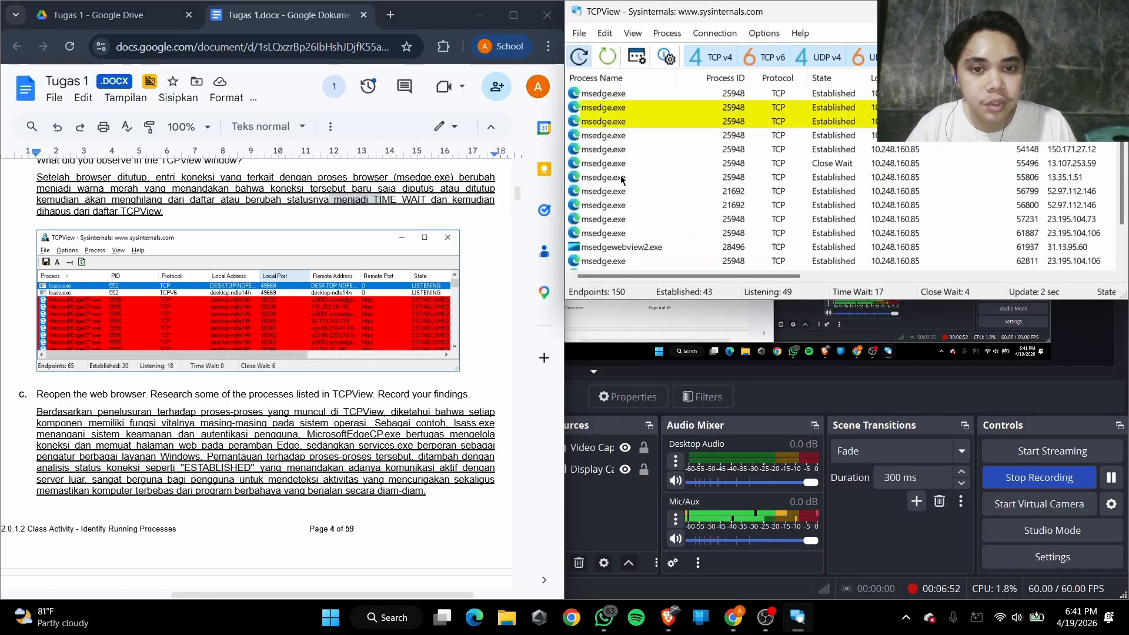
{"action": "left_click", "coordinate": [622, 180]}
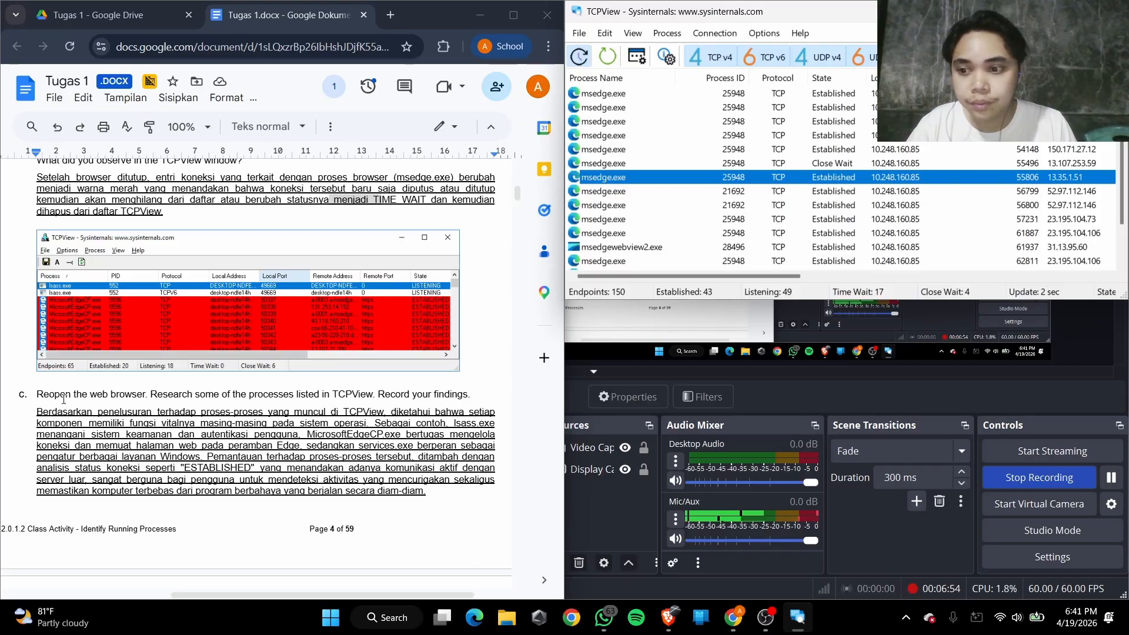
{"action": "left_click", "coordinate": [619, 194]}
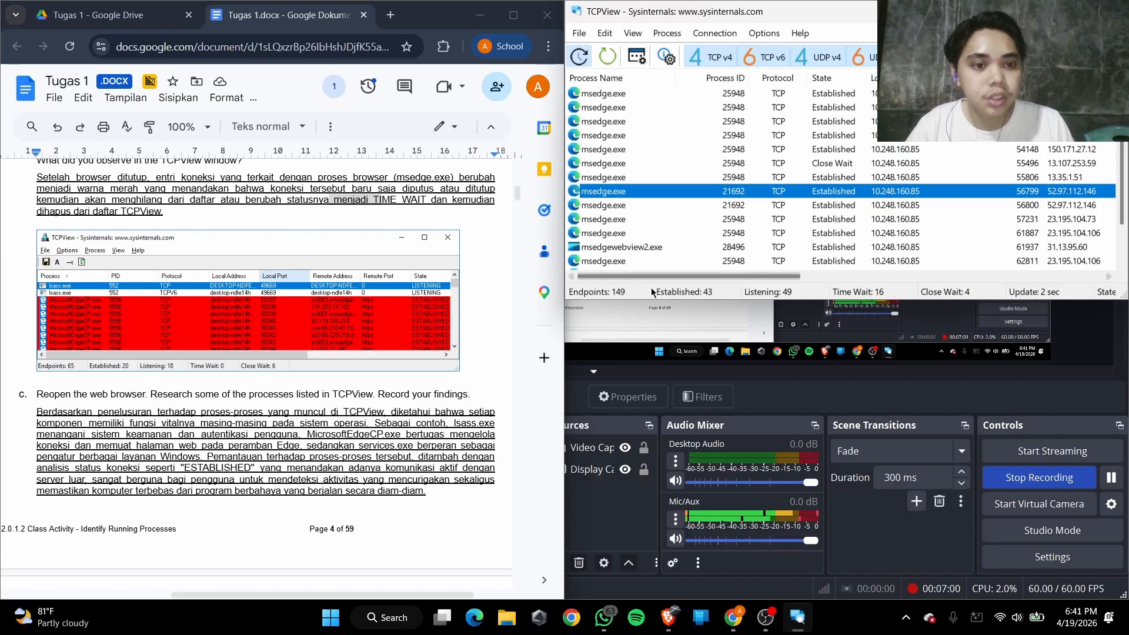
{"action": "left_click", "coordinate": [653, 121]}
{"action": "left_click", "coordinate": [656, 180]}
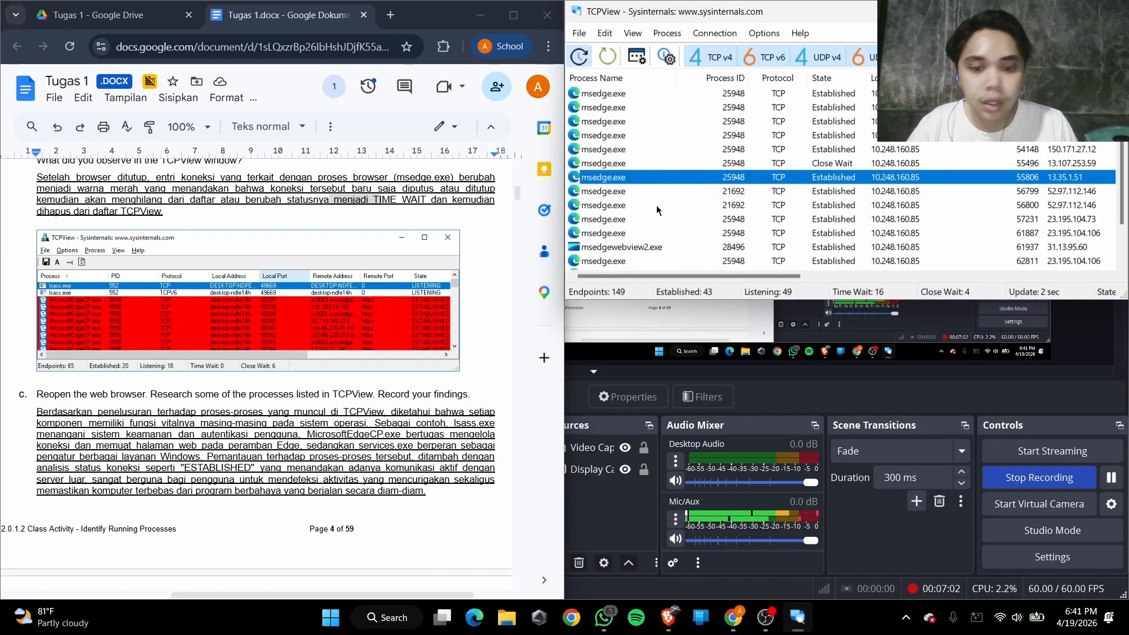
Read the Step 4c instruction about reopening the web browser and researching processes listed in TCPView
{"action": "scroll", "coordinate": [165, 488], "scroll_direction": "down", "scroll_amount": 3}
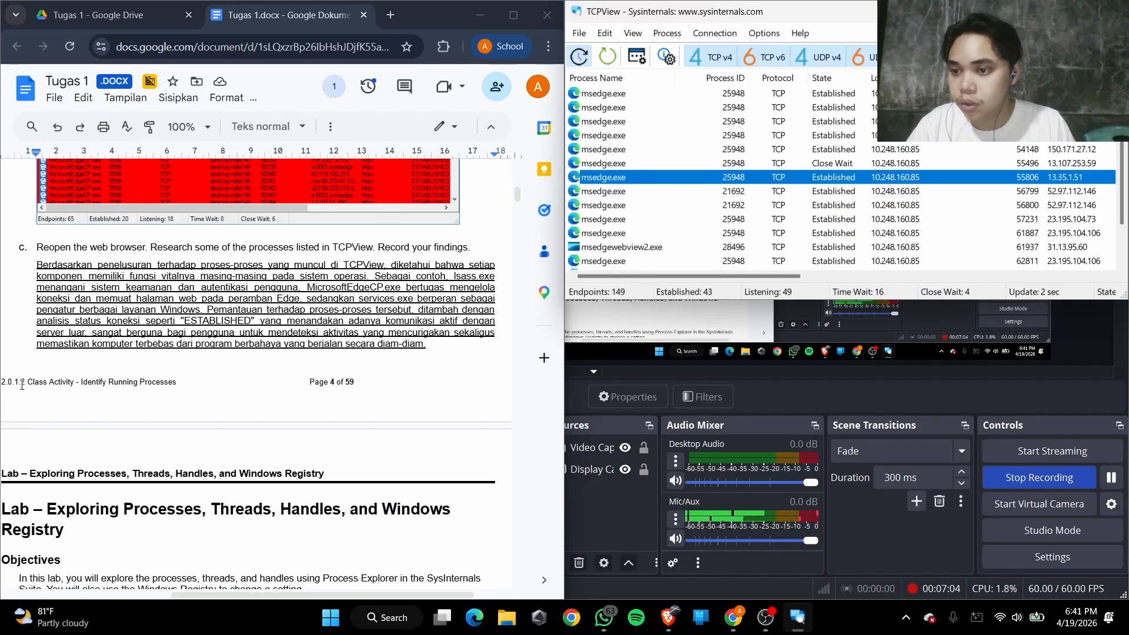
{"action": "left_click_drag", "start_coordinate": [49, 249], "coordinate": [184, 254]}
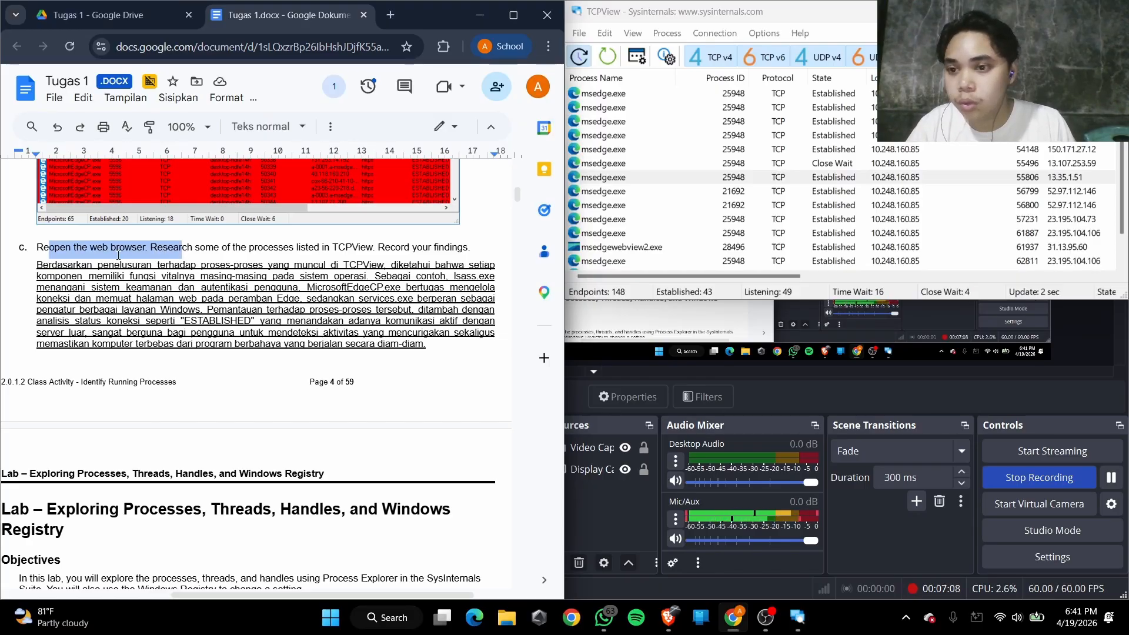
{"action": "key", "text": "Right"}
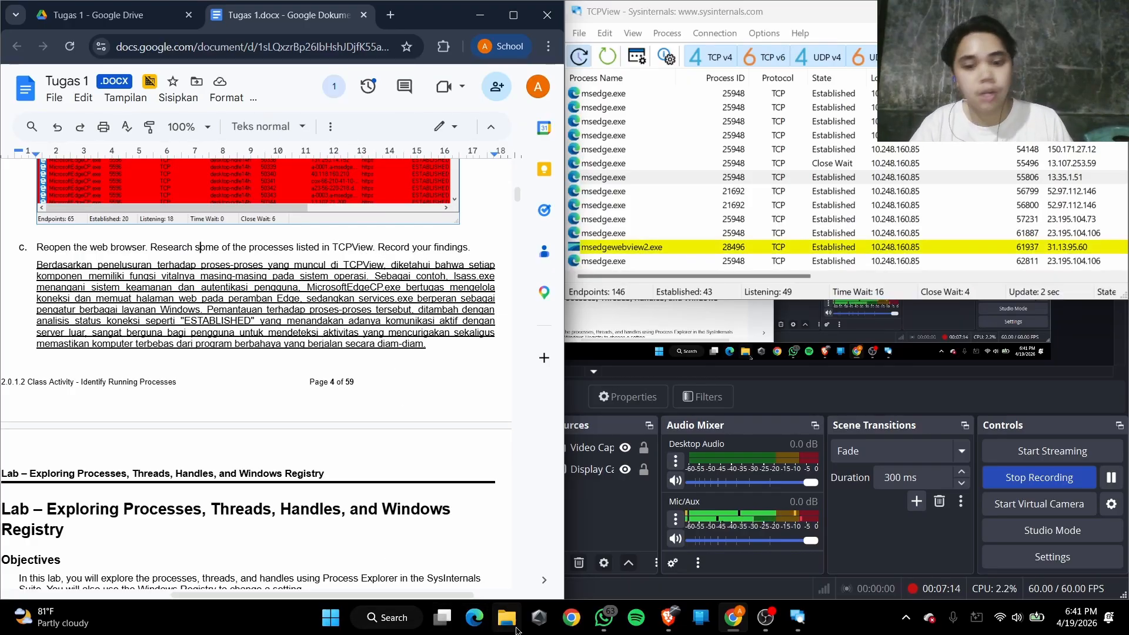
Reopen Microsoft Edge, look over its new tab page and load google.com
{"action": "left_click", "coordinate": [474, 617]}
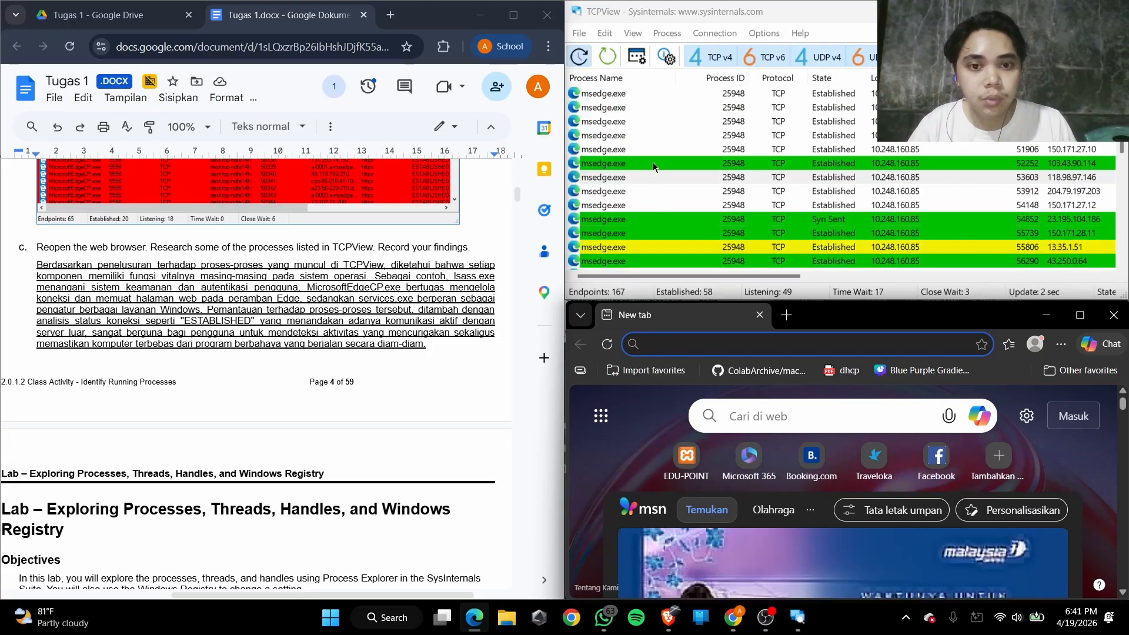
{"action": "scroll", "coordinate": [829, 559], "scroll_direction": "down", "scroll_amount": 5}
{"action": "scroll", "coordinate": [829, 559], "scroll_direction": "down", "scroll_amount": 3}
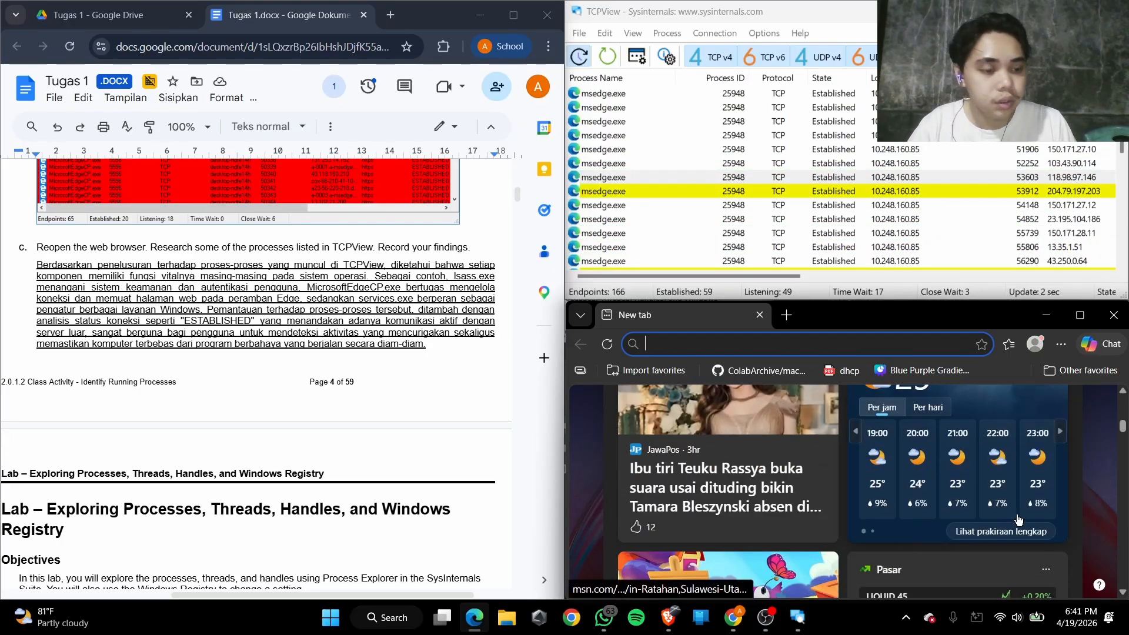
{"action": "scroll", "coordinate": [829, 559], "scroll_direction": "up", "scroll_amount": 10}
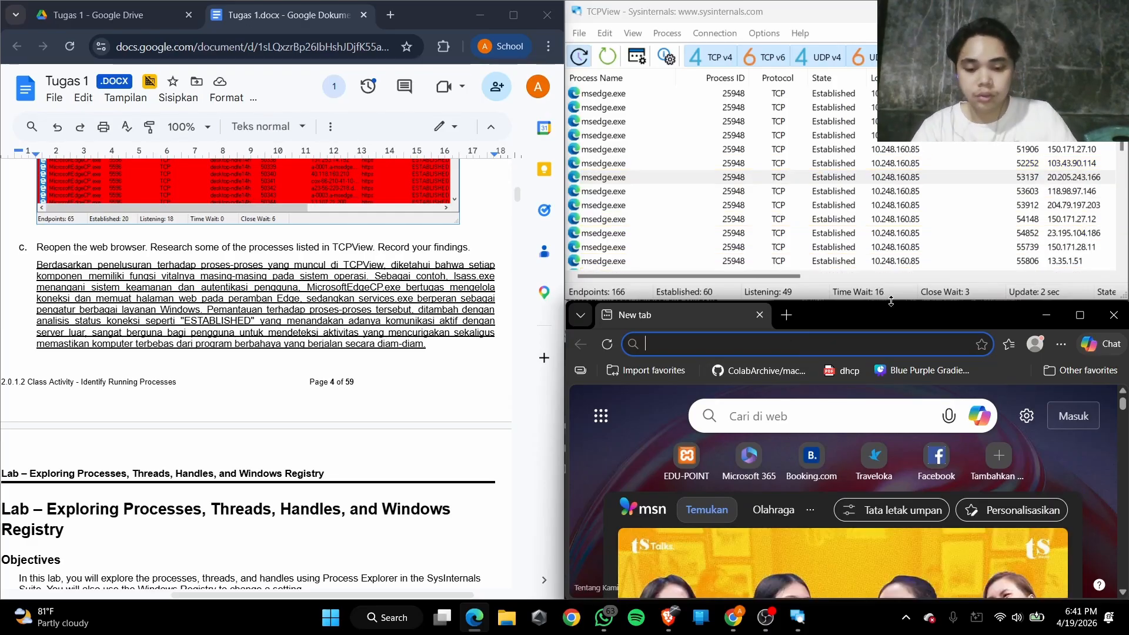
{"action": "type", "text": "google."}
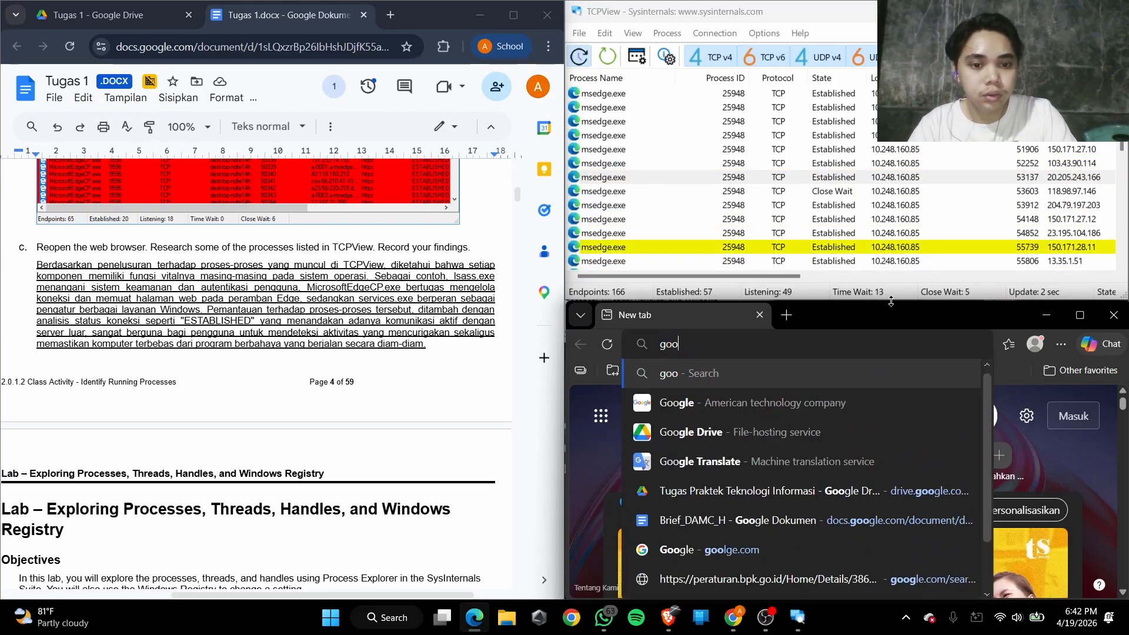
{"action": "type", "text": "com"}
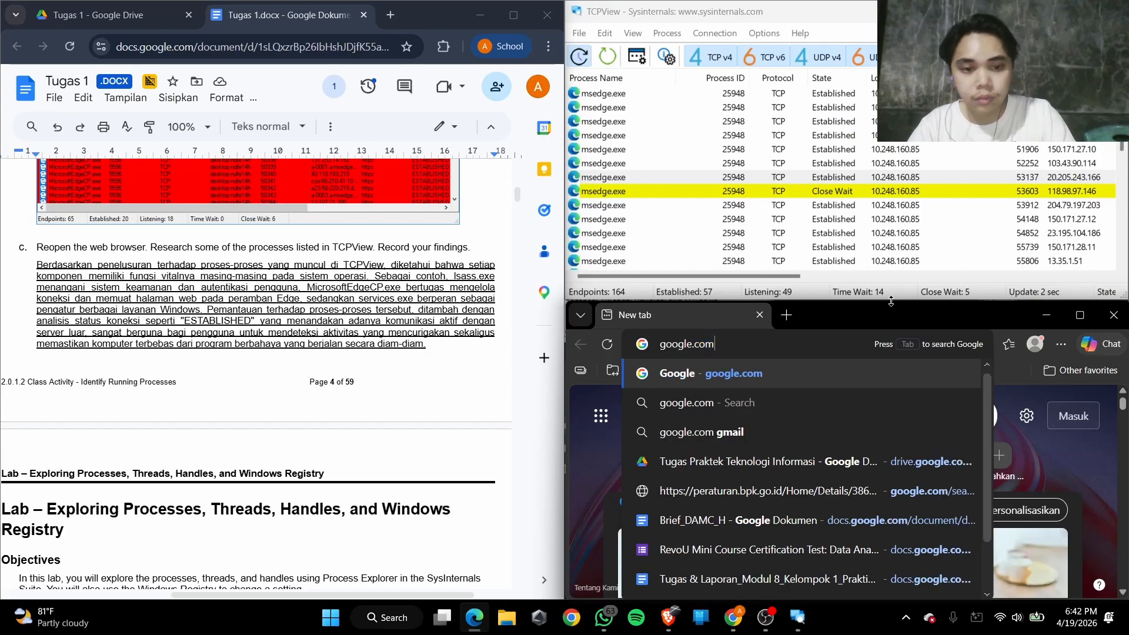
{"action": "key", "text": "Return"}
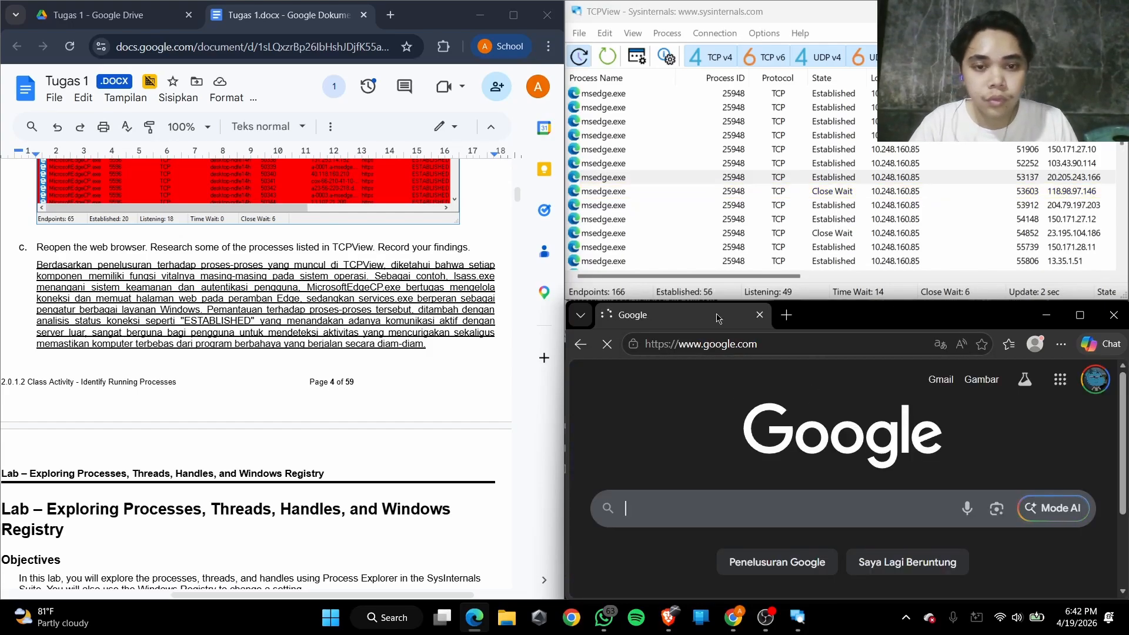
Examine the msedge.exe entries in TCPView while the Google page is open in Edge
{"action": "scroll", "coordinate": [691, 216], "scroll_direction": "down", "scroll_amount": 3}
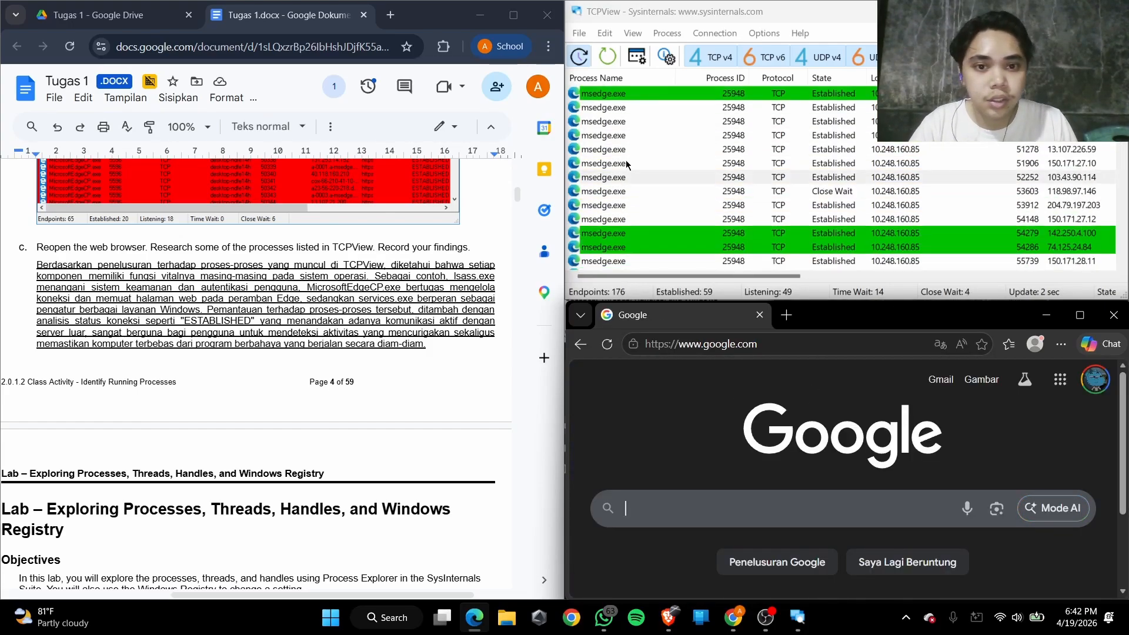
{"action": "scroll", "coordinate": [682, 209], "scroll_direction": "up", "scroll_amount": 4}
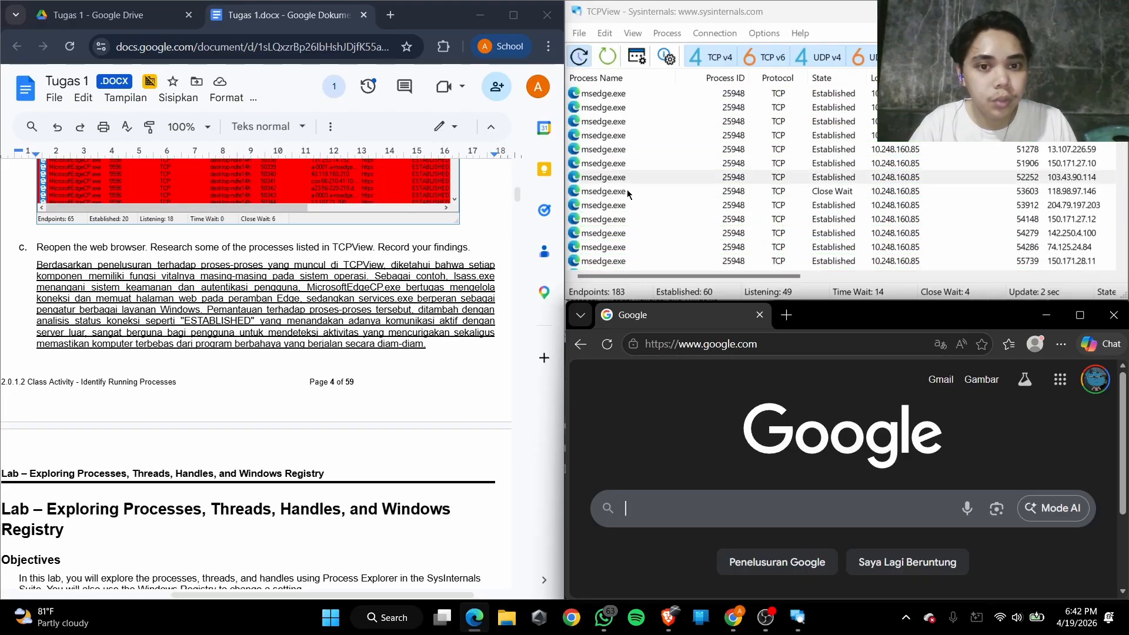
{"action": "scroll", "coordinate": [627, 189], "scroll_direction": "down", "scroll_amount": 3}
{"action": "scroll", "coordinate": [626, 189], "scroll_direction": "up", "scroll_amount": 3}
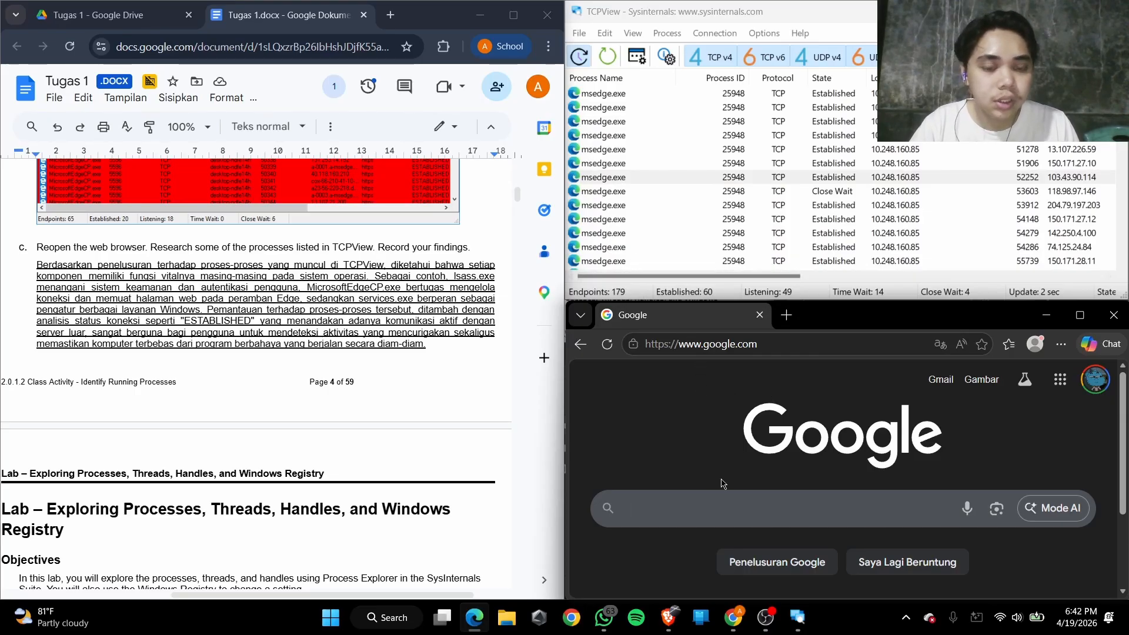
{"action": "left_click", "coordinate": [695, 505]}
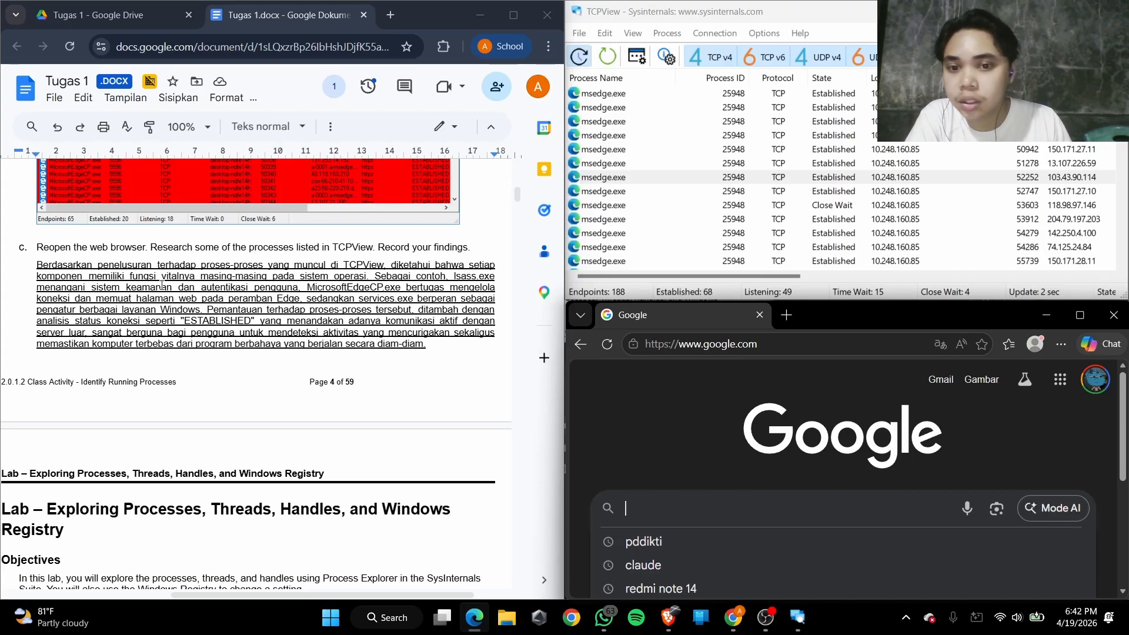
Compare the written Step 4c answer with the processes and Established connections listed in TCPView
{"action": "scroll", "coordinate": [159, 285], "scroll_direction": "right", "scroll_amount": 2}
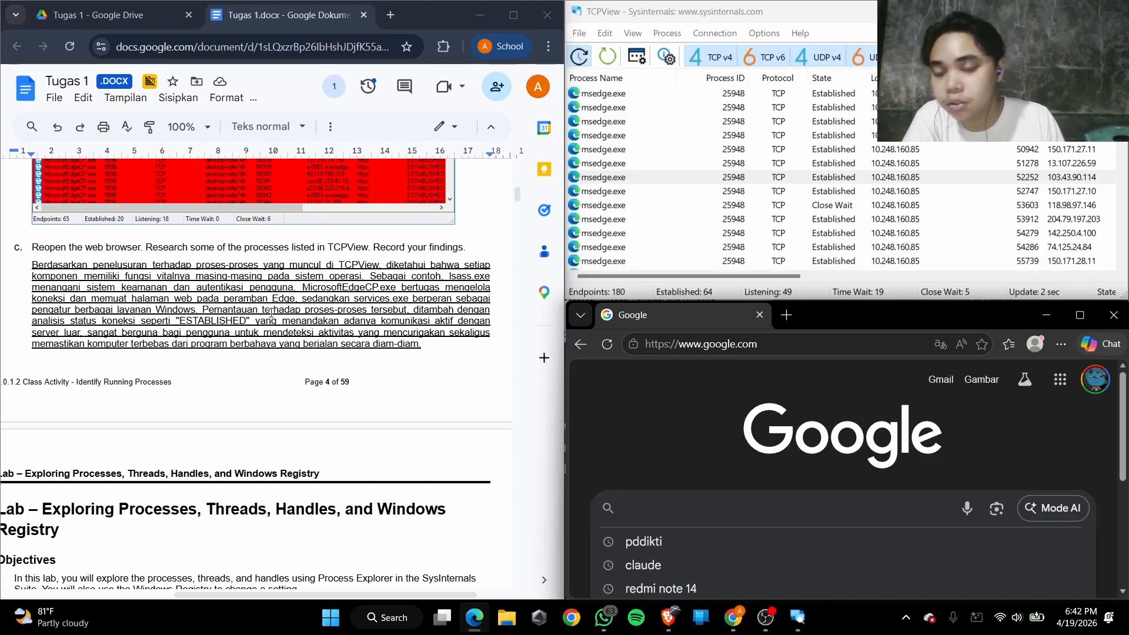
{"action": "left_click", "coordinate": [614, 206]}
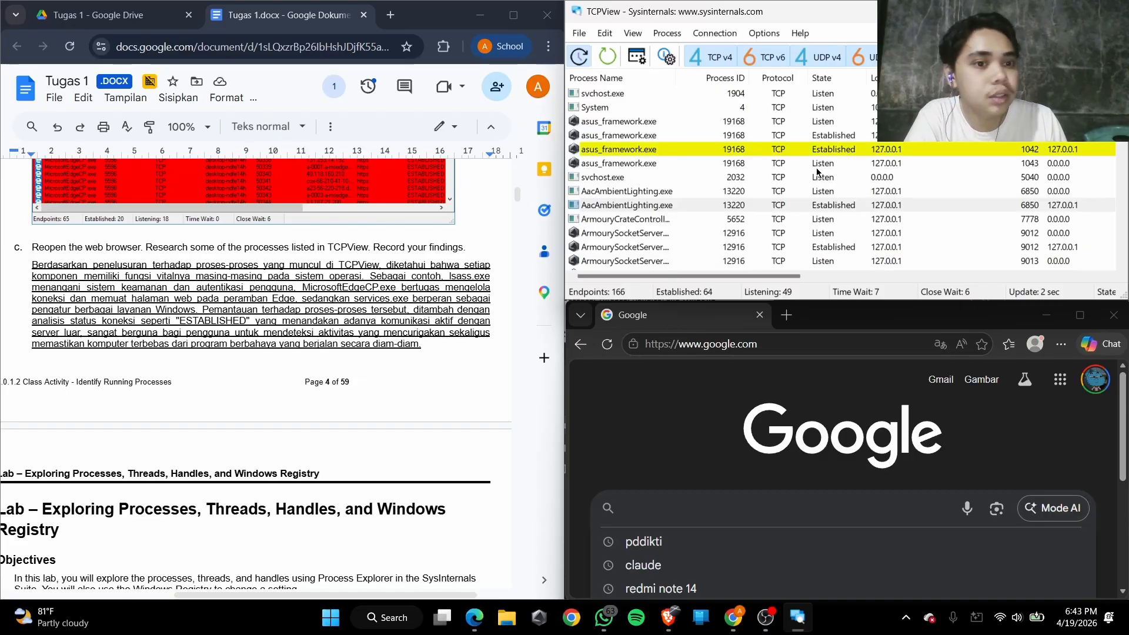
{"action": "left_click", "coordinate": [821, 150]}
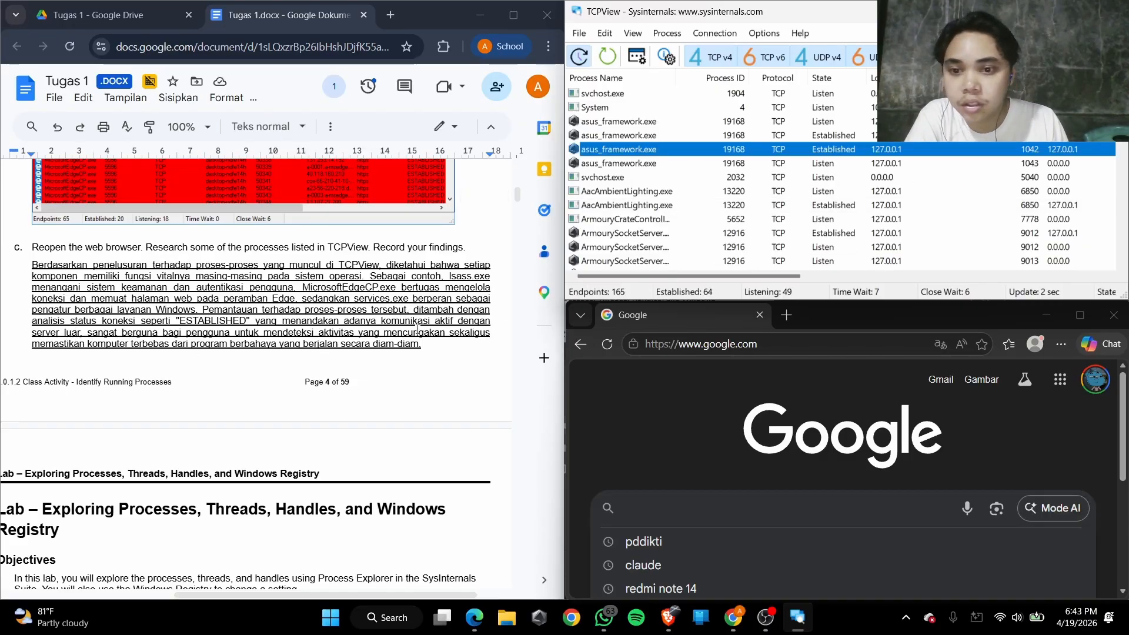
{"action": "left_click_drag", "start_coordinate": [347, 320], "coordinate": [460, 322]}
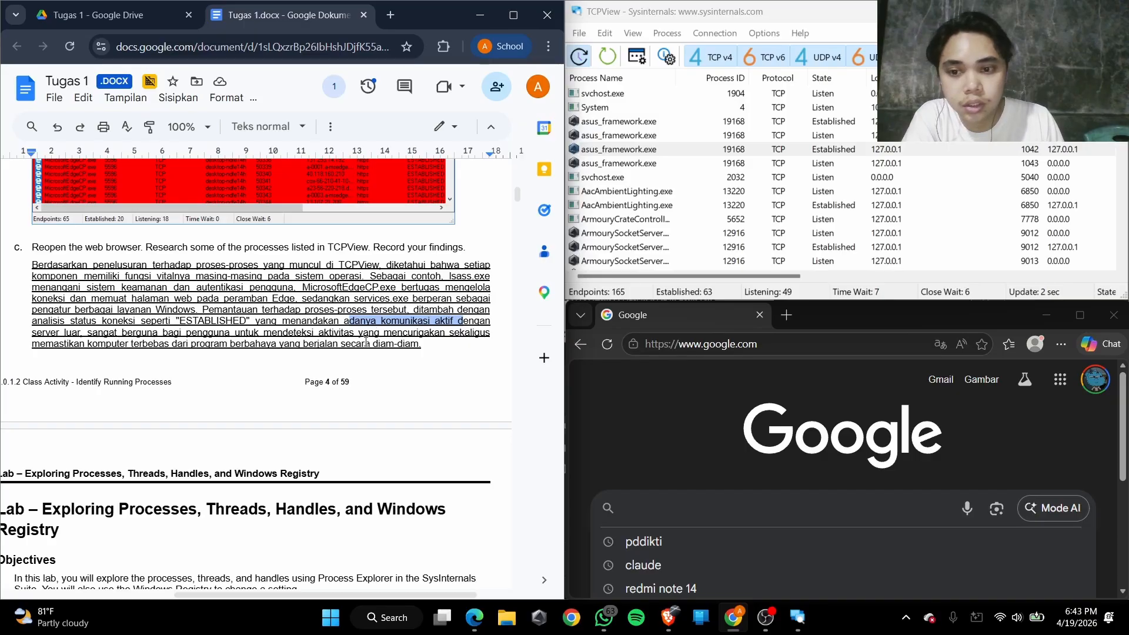
{"action": "mouse_move", "coordinate": [318, 332]}
{"action": "left_mouse_down"}
{"action": "mouse_move", "coordinate": [471, 333]}
{"action": "mouse_move", "coordinate": [103, 345]}
{"action": "mouse_move", "coordinate": [334, 345]}
{"action": "left_mouse_up"}
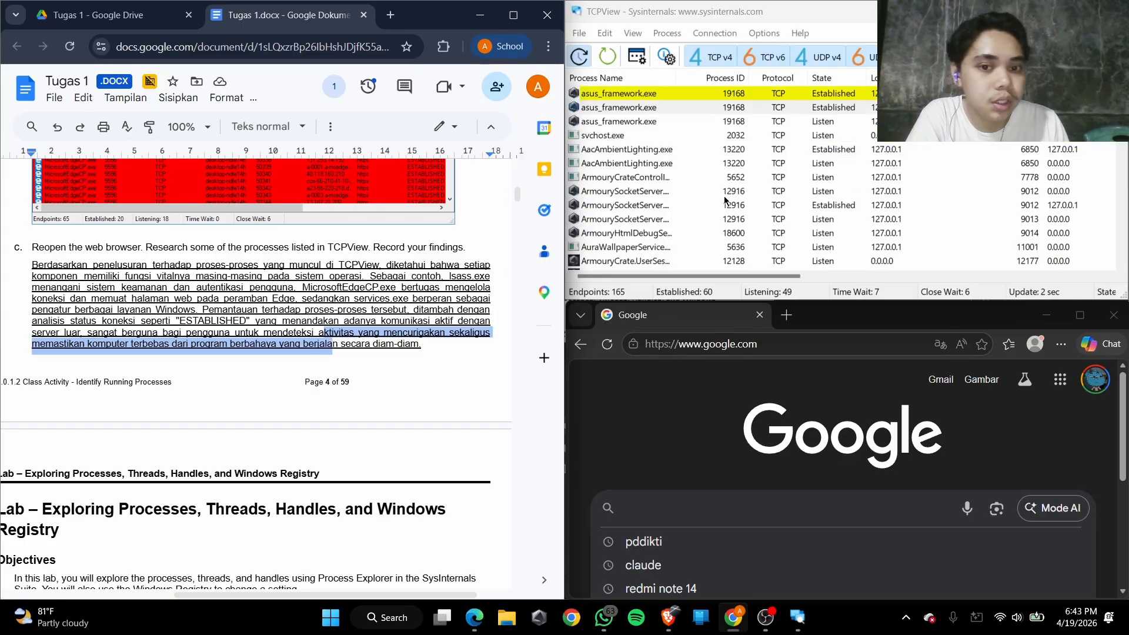
Read the title, objectives and three parts of the Exploring Processes, Threads, Handles, and Windows Registry lab
{"action": "scroll", "coordinate": [244, 300], "scroll_direction": "down", "scroll_amount": 5}
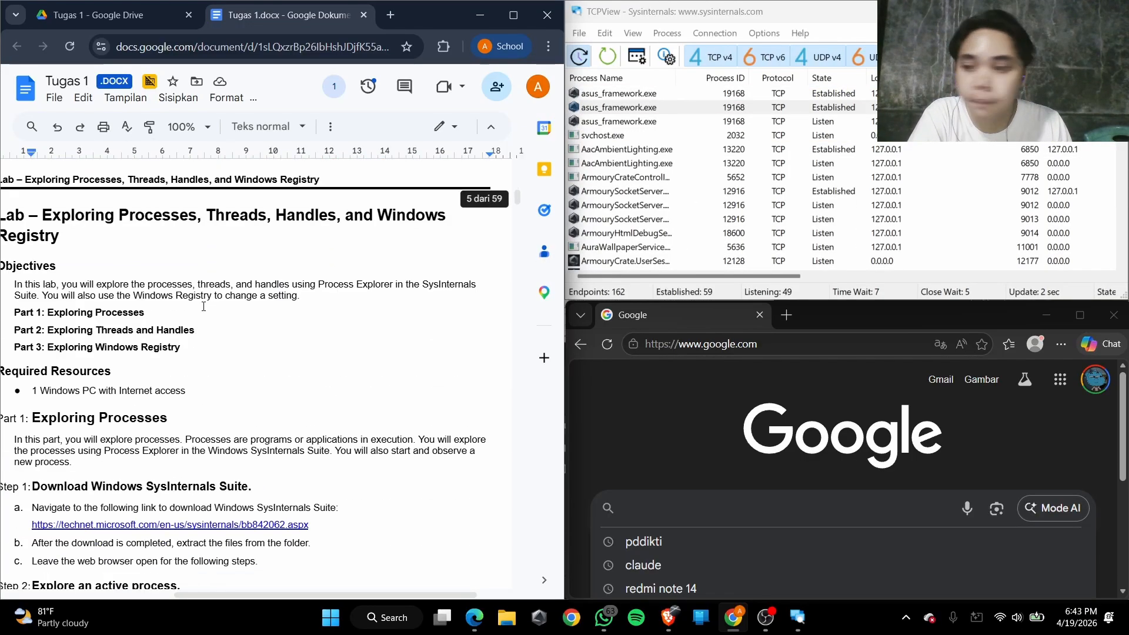
{"action": "scroll", "coordinate": [200, 308], "scroll_direction": "down", "scroll_amount": 1}
{"action": "scroll", "coordinate": [201, 308], "scroll_direction": "left", "scroll_amount": 1}
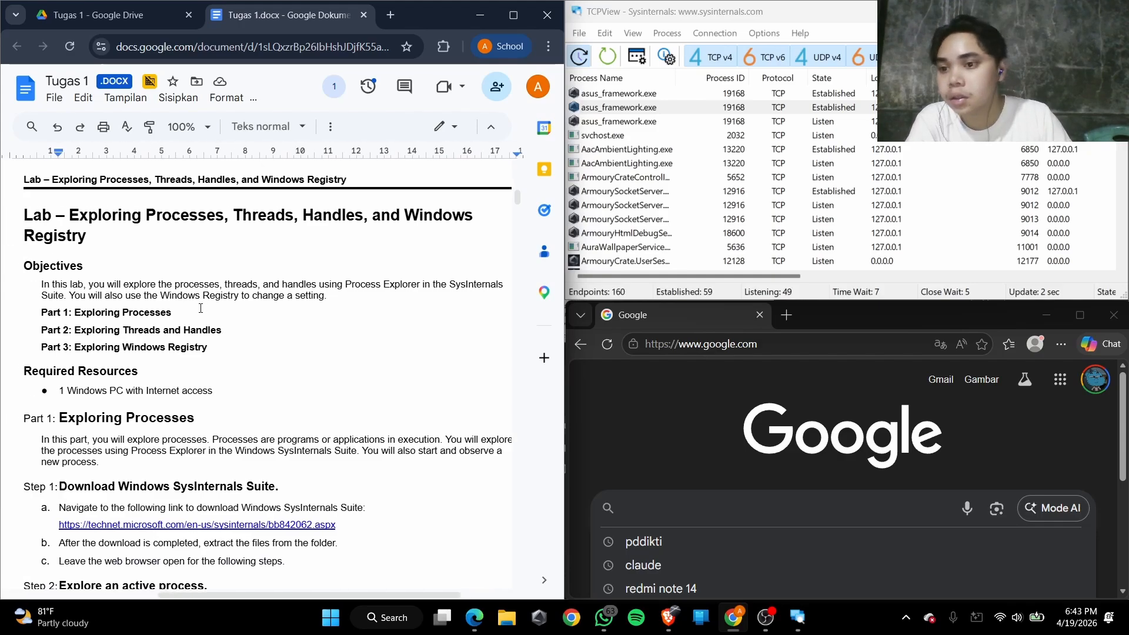
{"action": "scroll", "coordinate": [201, 308], "scroll_direction": "up", "scroll_amount": 1}
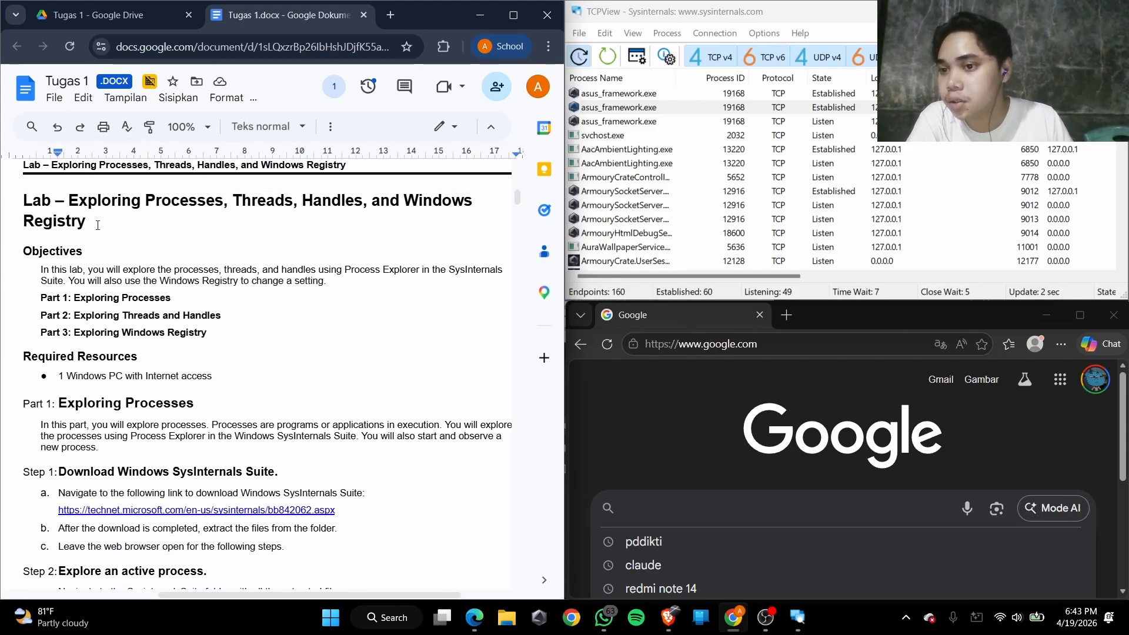
{"action": "left_click_drag", "start_coordinate": [81, 201], "coordinate": [182, 196]}
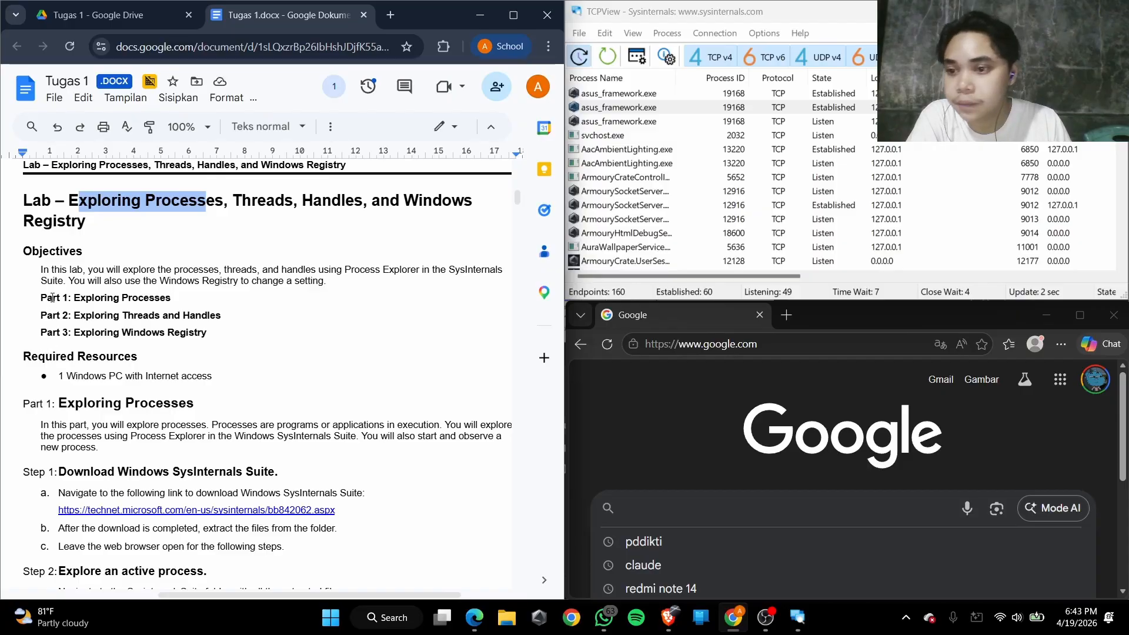
{"action": "scroll", "coordinate": [52, 297], "scroll_direction": "down", "scroll_amount": 2}
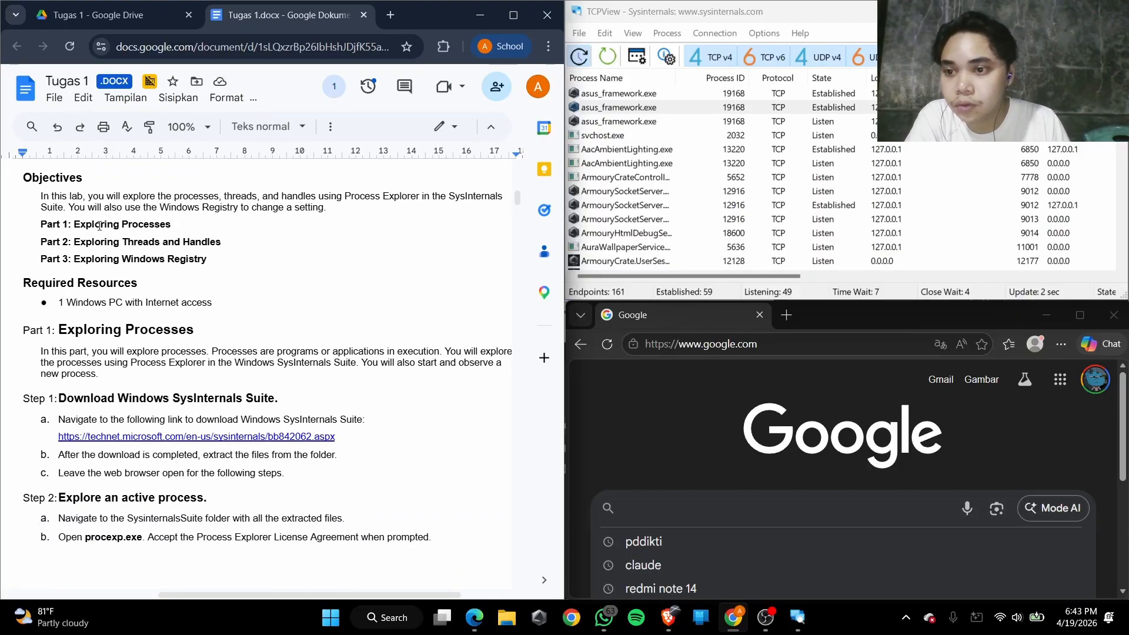
{"action": "left_click_drag", "start_coordinate": [92, 224], "coordinate": [176, 225]}
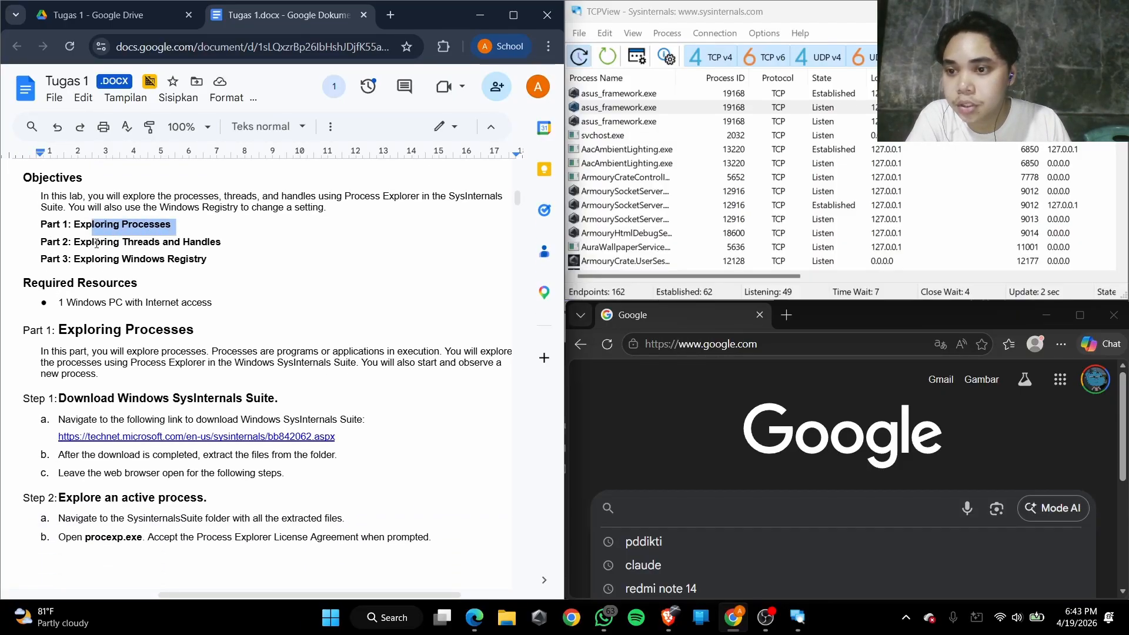
{"action": "left_click_drag", "start_coordinate": [96, 244], "coordinate": [217, 243]}
{"action": "left_click_drag", "start_coordinate": [101, 264], "coordinate": [207, 260]}
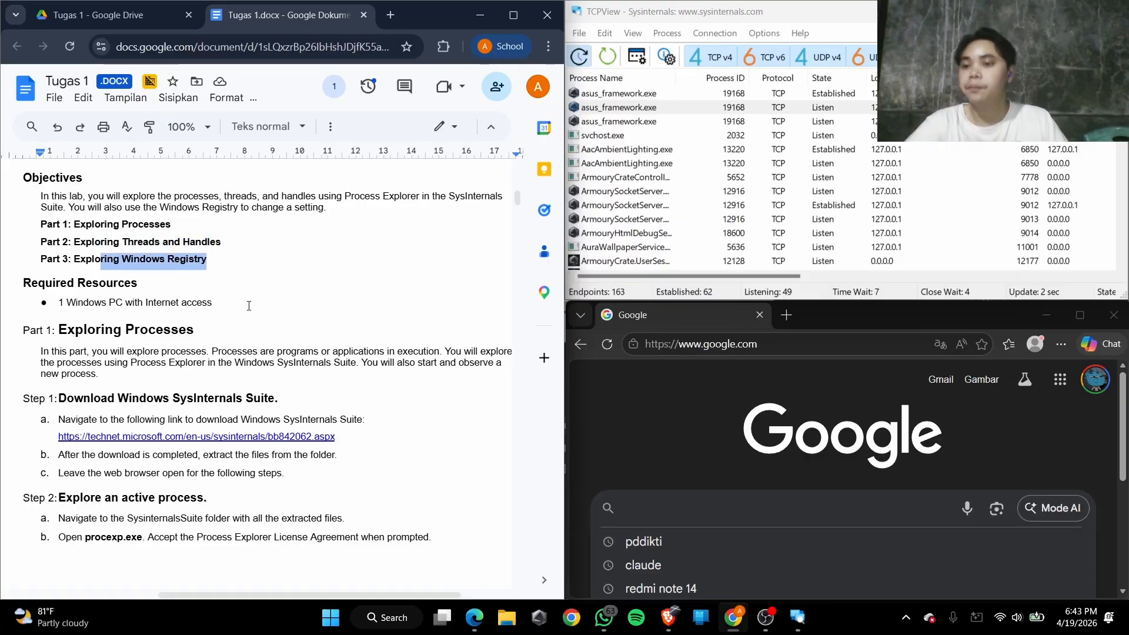
Read Part 1's Step 1 on downloading the SysInternals Suite and Step 2 on opening procexp.exe
{"action": "scroll", "coordinate": [248, 306], "scroll_direction": "down", "scroll_amount": 1}
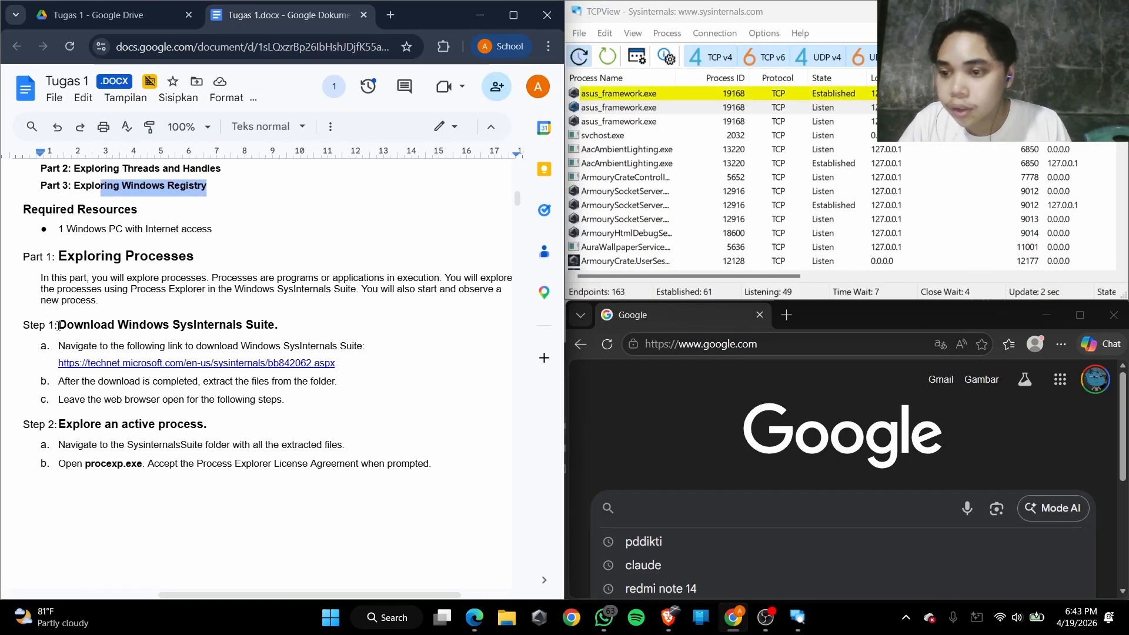
{"action": "left_click_drag", "start_coordinate": [58, 325], "coordinate": [281, 325]}
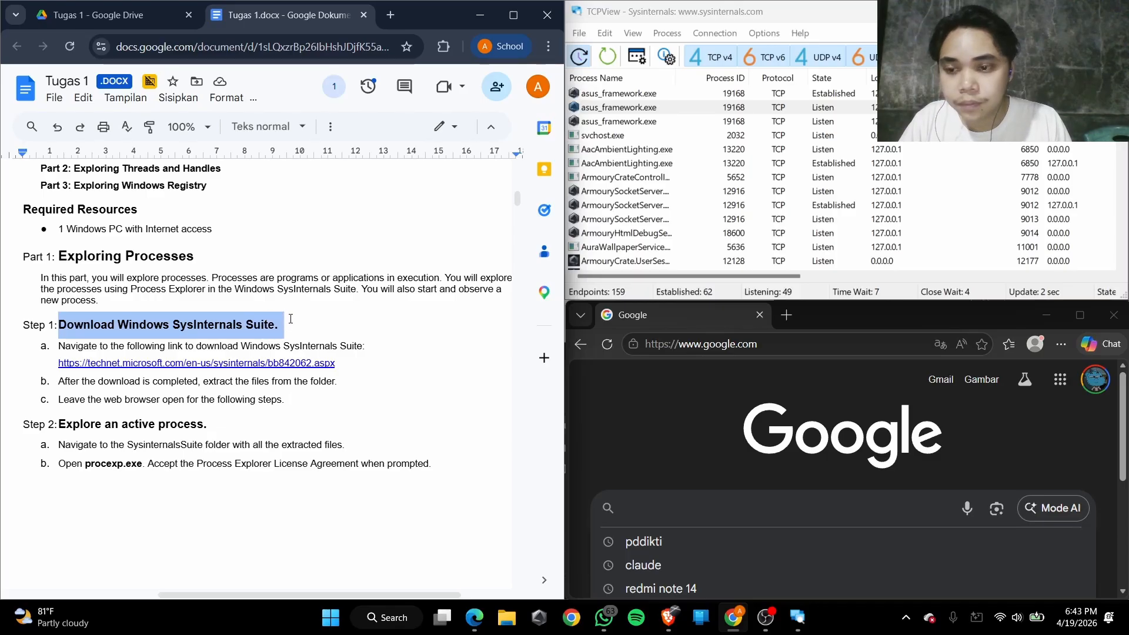
{"action": "scroll", "coordinate": [189, 332], "scroll_direction": "down", "scroll_amount": 1}
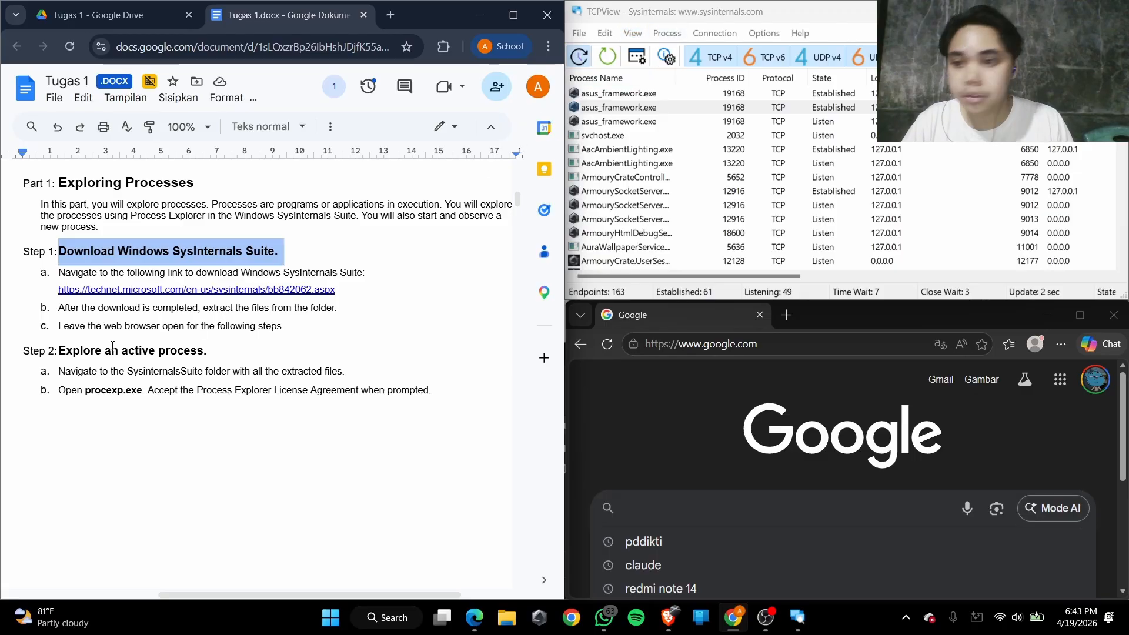
{"action": "scroll", "coordinate": [79, 352], "scroll_direction": "down", "scroll_amount": 1}
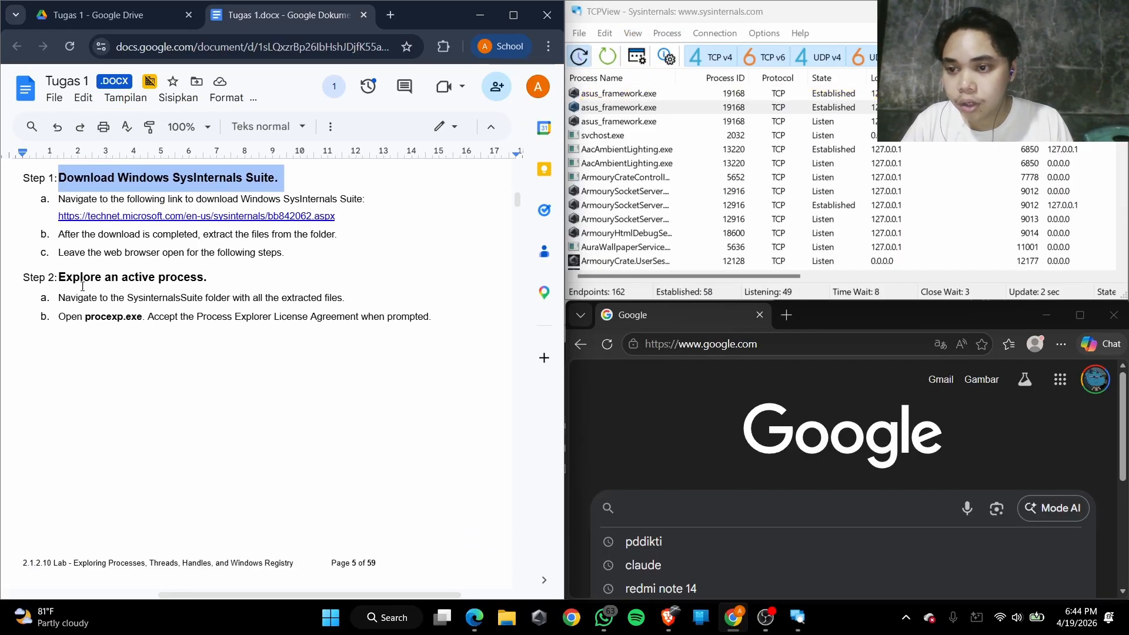
{"action": "left_click_drag", "start_coordinate": [82, 287], "coordinate": [194, 281]}
{"action": "left_click_drag", "start_coordinate": [83, 298], "coordinate": [328, 304]}
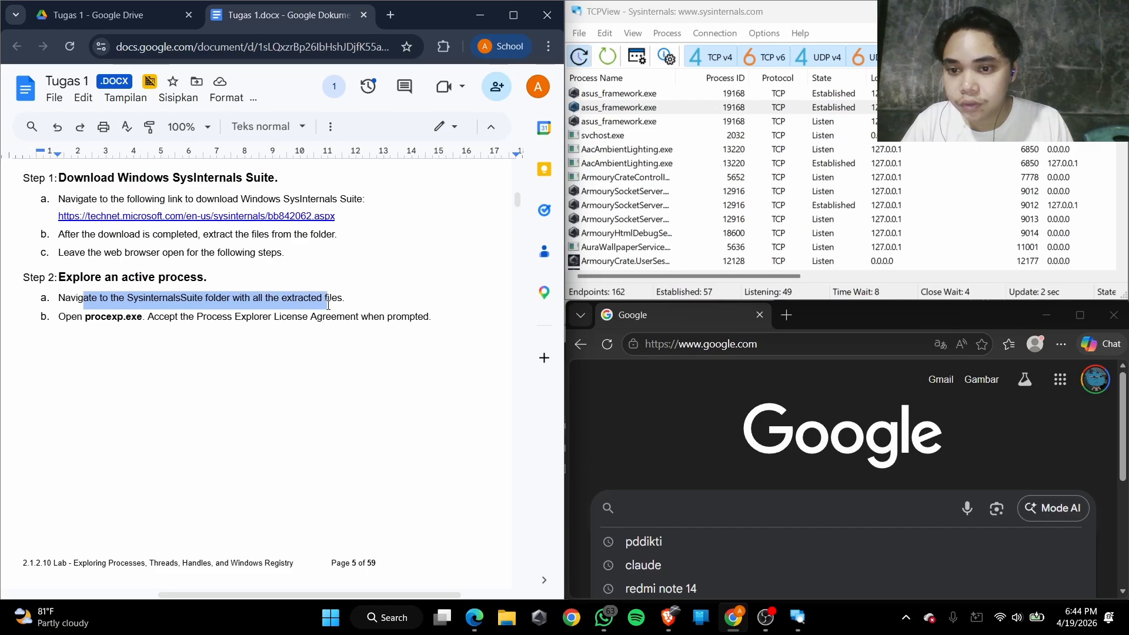
{"action": "left_click_drag", "start_coordinate": [95, 318], "coordinate": [333, 322]}
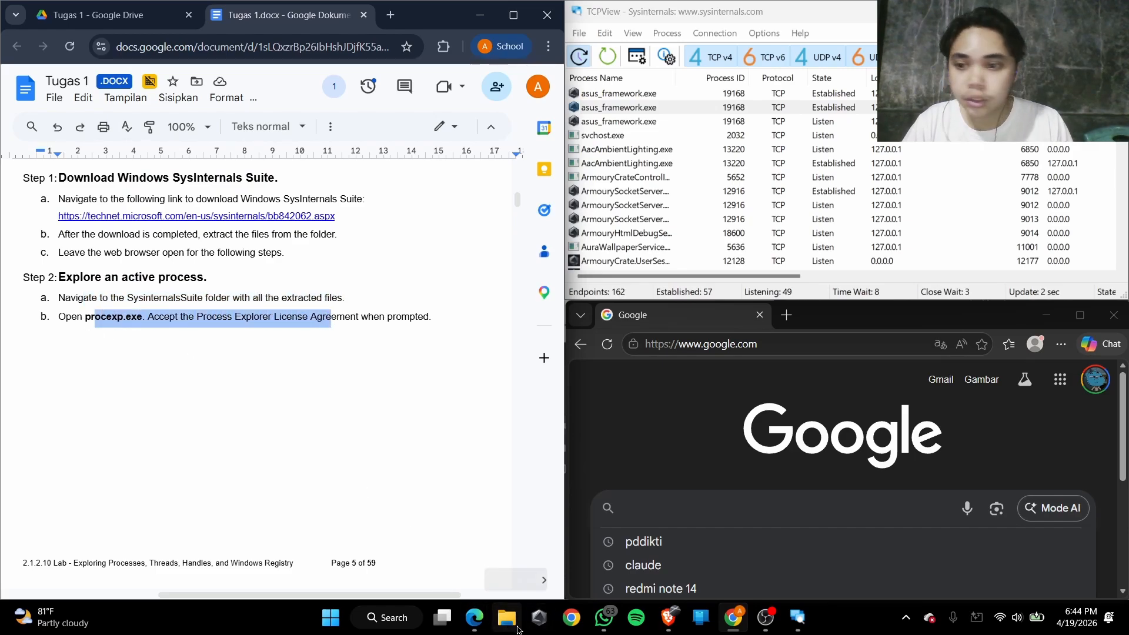
In File Explorer, open the SysinternalsSuite folder inside semester 6 > Praktikum Keamanan Siber
{"action": "left_click", "coordinate": [510, 624]}
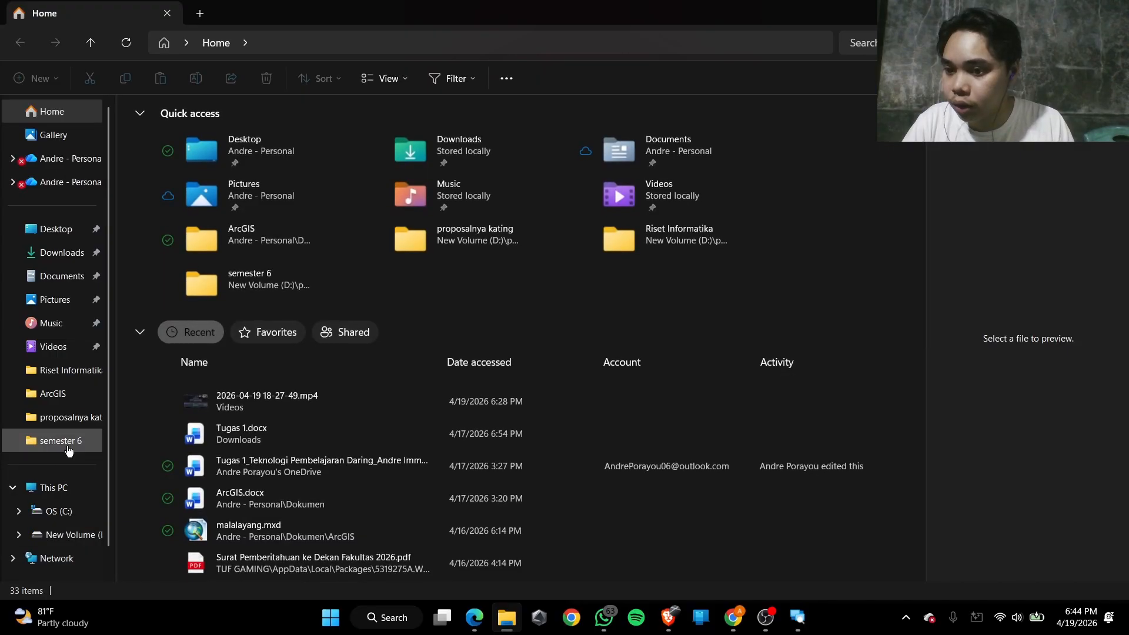
{"action": "left_click", "coordinate": [58, 441]}
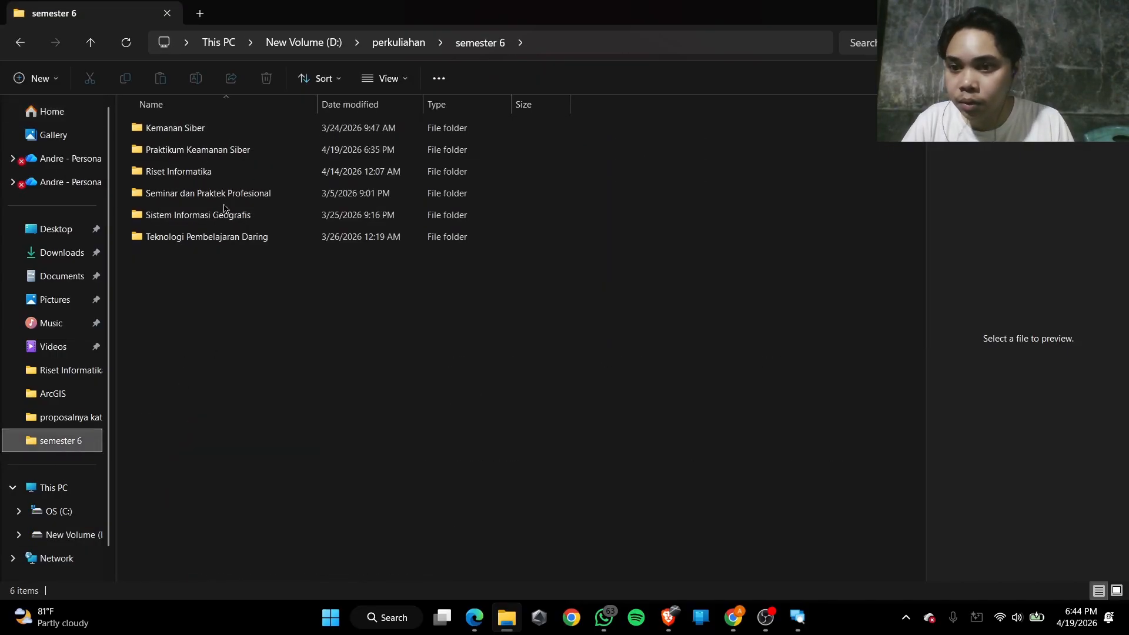
{"action": "double_click", "coordinate": [193, 151]}
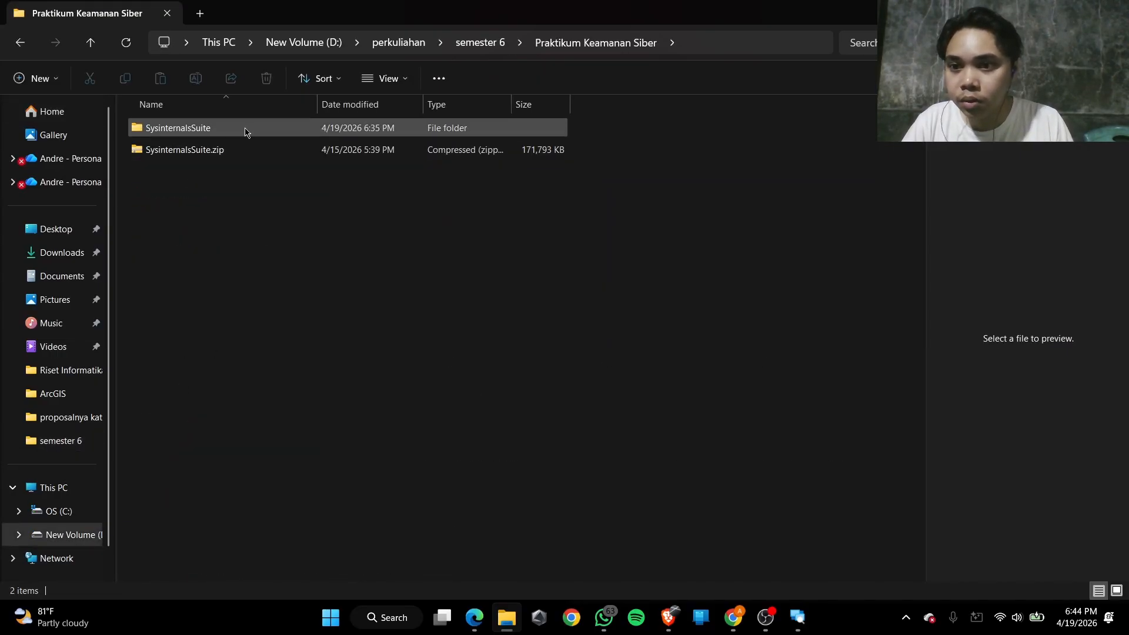
{"action": "double_click", "coordinate": [303, 130]}
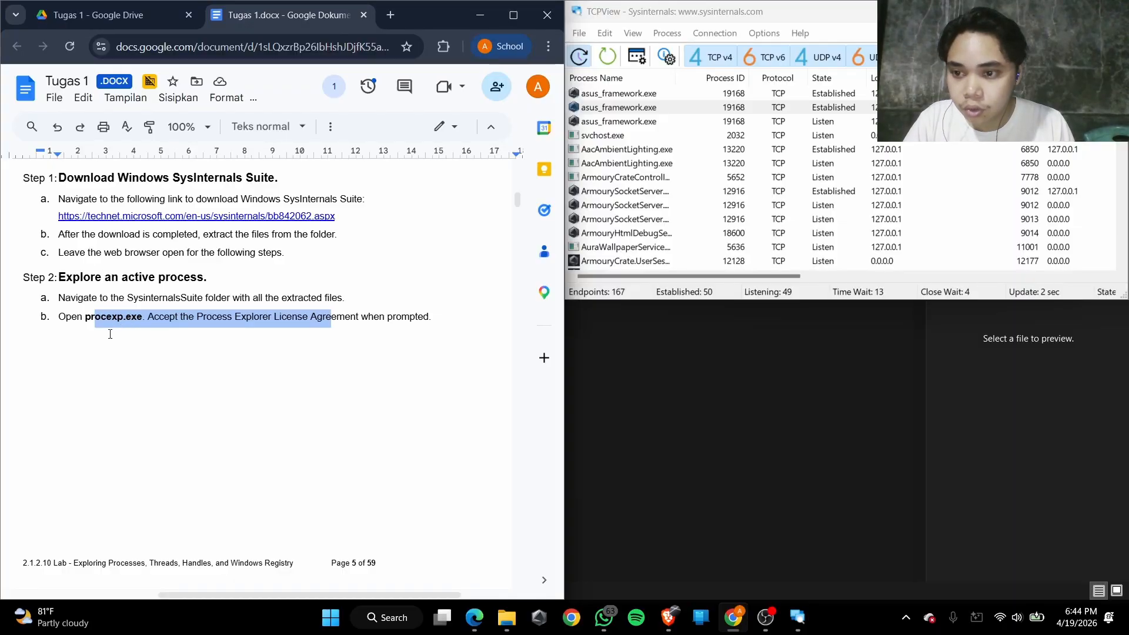
Launch procexp.exe from the SysinternalsSuite folder in File Explorer
{"action": "key", "text": "alt+Tab"}
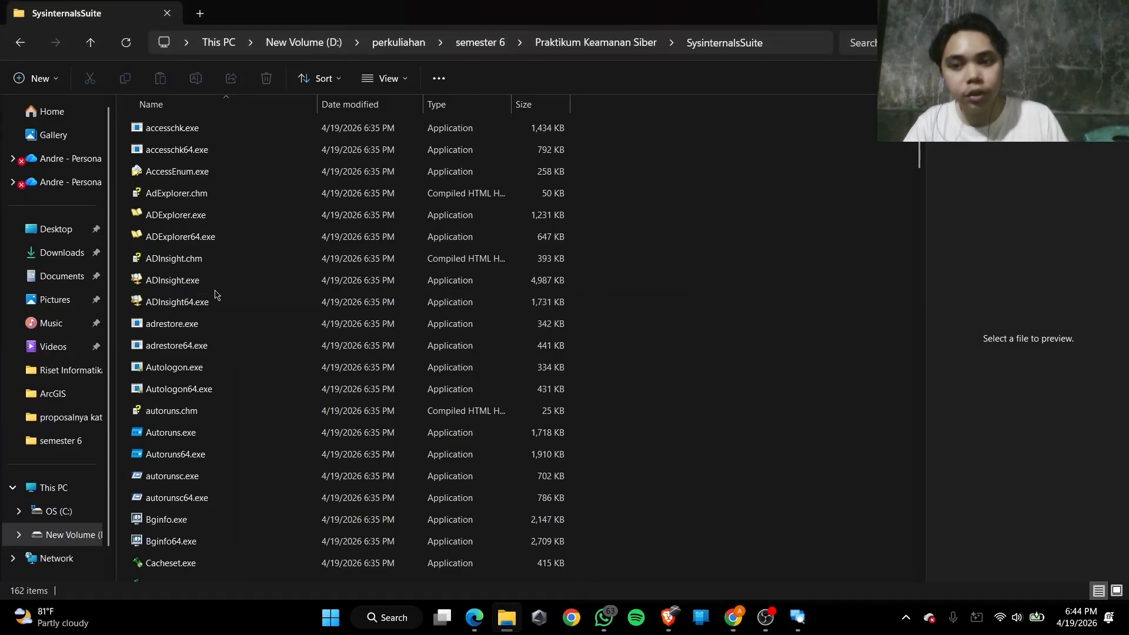
{"action": "scroll", "coordinate": [200, 428], "scroll_direction": "down", "scroll_amount": 12}
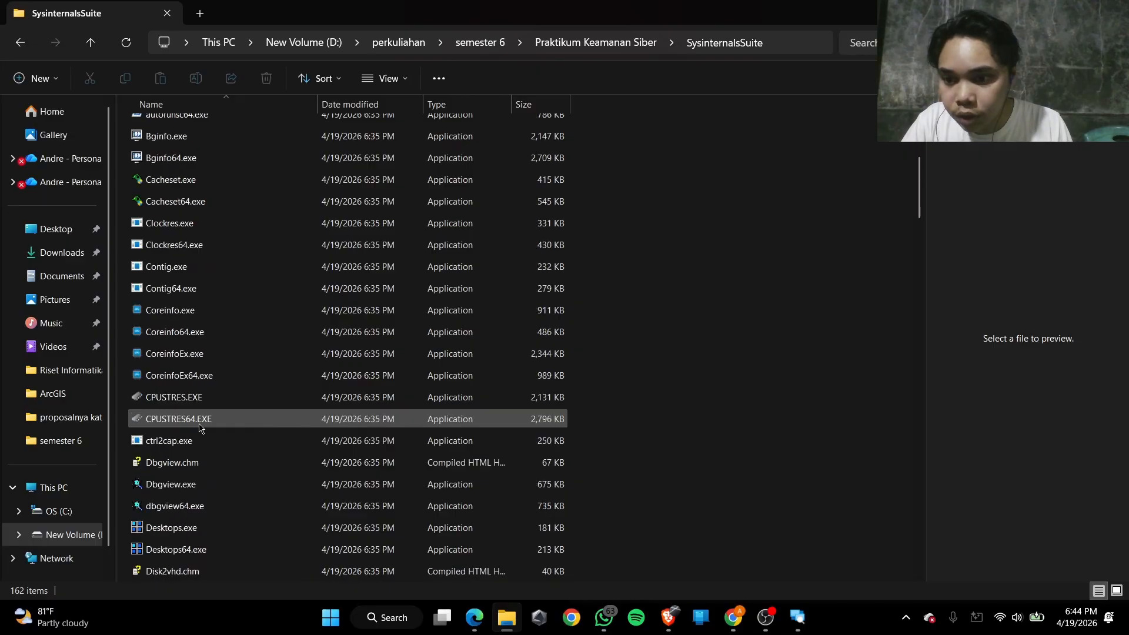
{"action": "scroll", "coordinate": [199, 431], "scroll_direction": "down", "scroll_amount": 10}
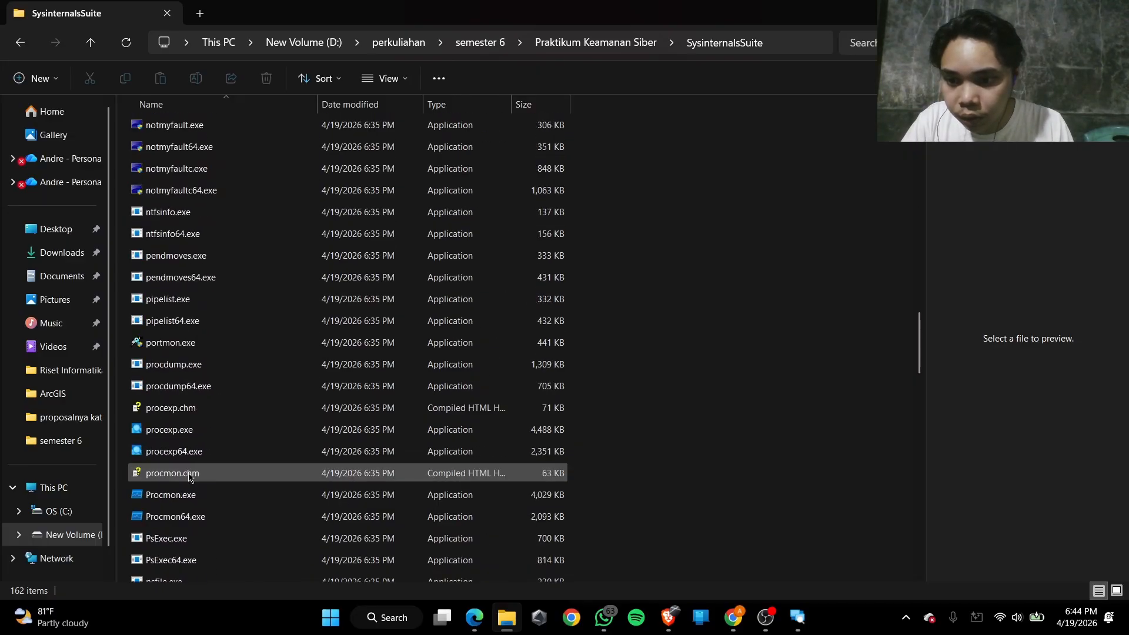
{"action": "left_click", "coordinate": [175, 429]}
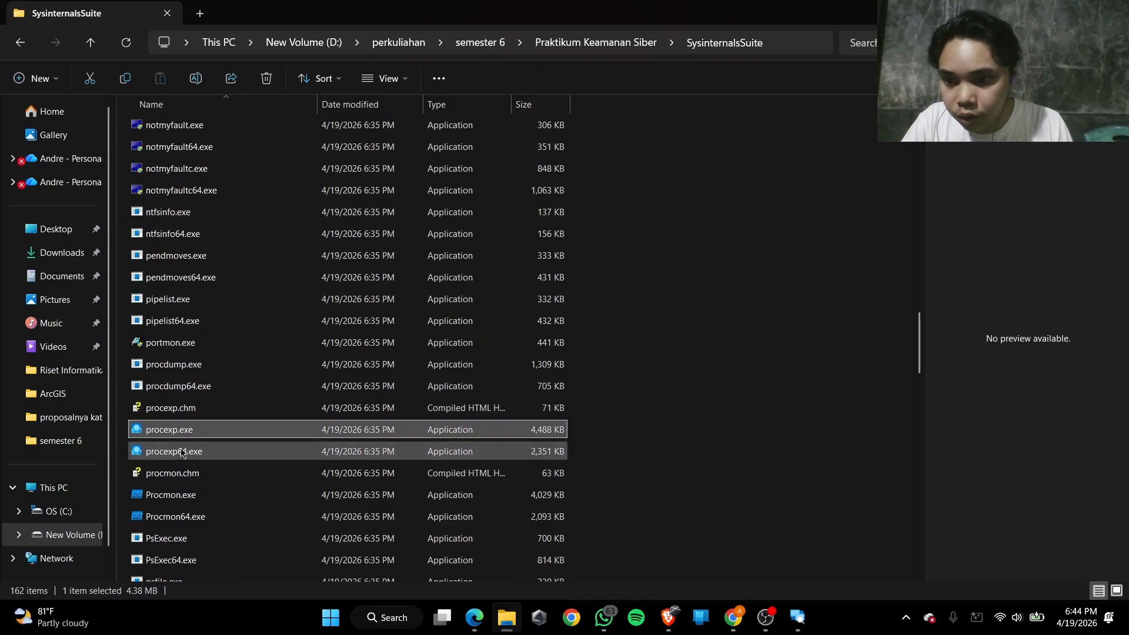
Check Step 2b in the lab document and accept the Process Explorer License Agreement
{"action": "key", "text": "alt+Tab"}
{"action": "scroll", "coordinate": [110, 327], "scroll_direction": "down", "scroll_amount": 5}
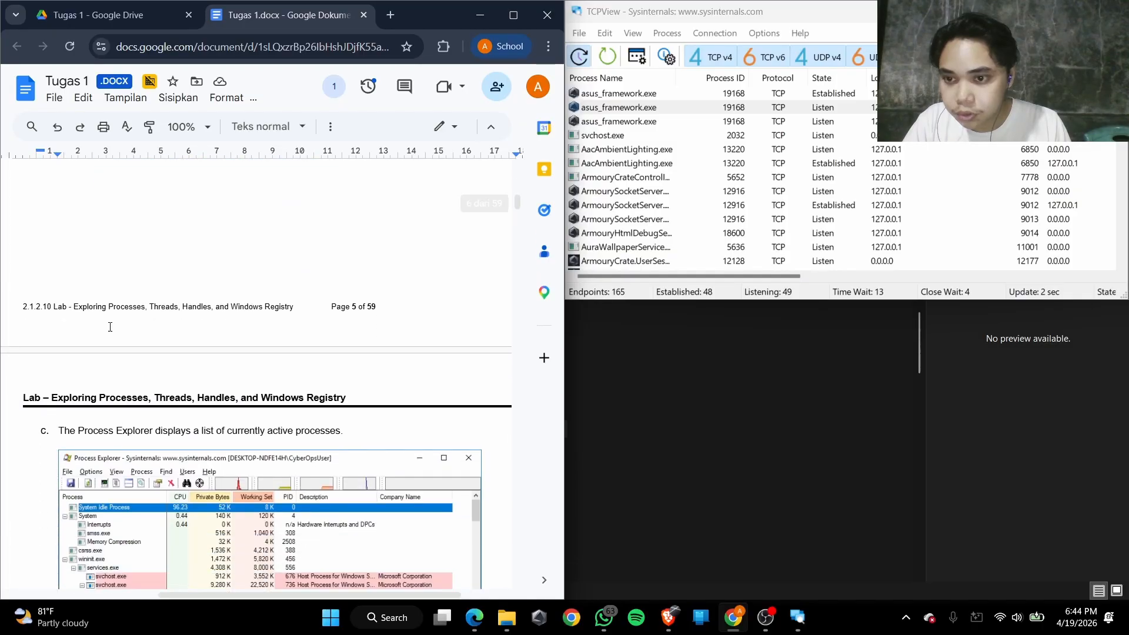
{"action": "key", "text": "alt+Tab"}
{"action": "key", "text": "alt+Tab"}
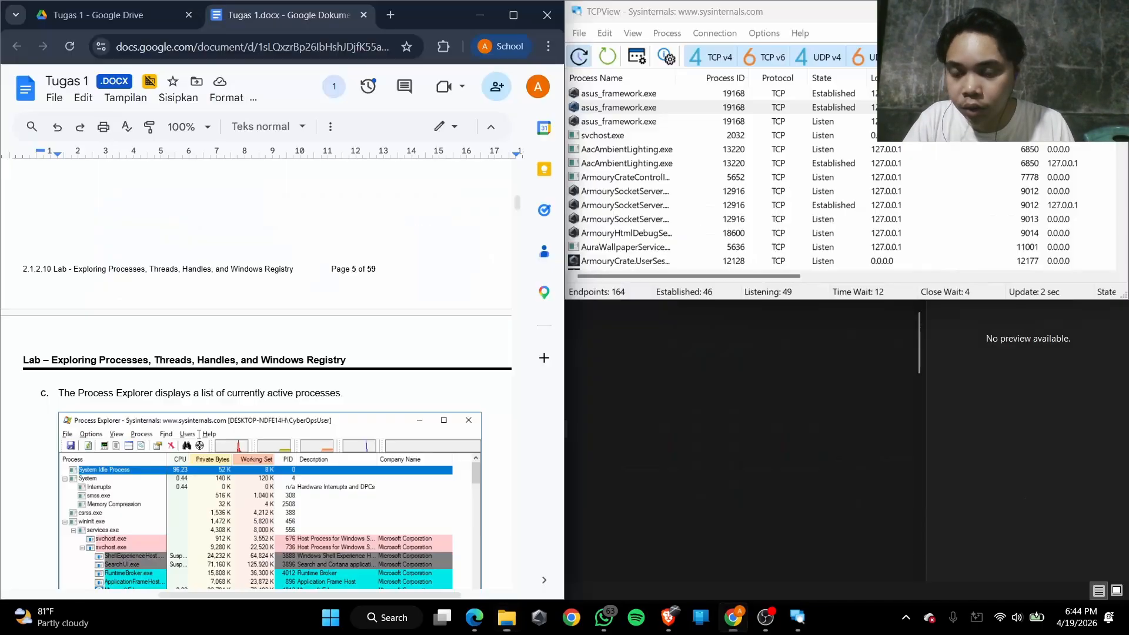
{"action": "scroll", "coordinate": [209, 384], "scroll_direction": "up", "scroll_amount": 1}
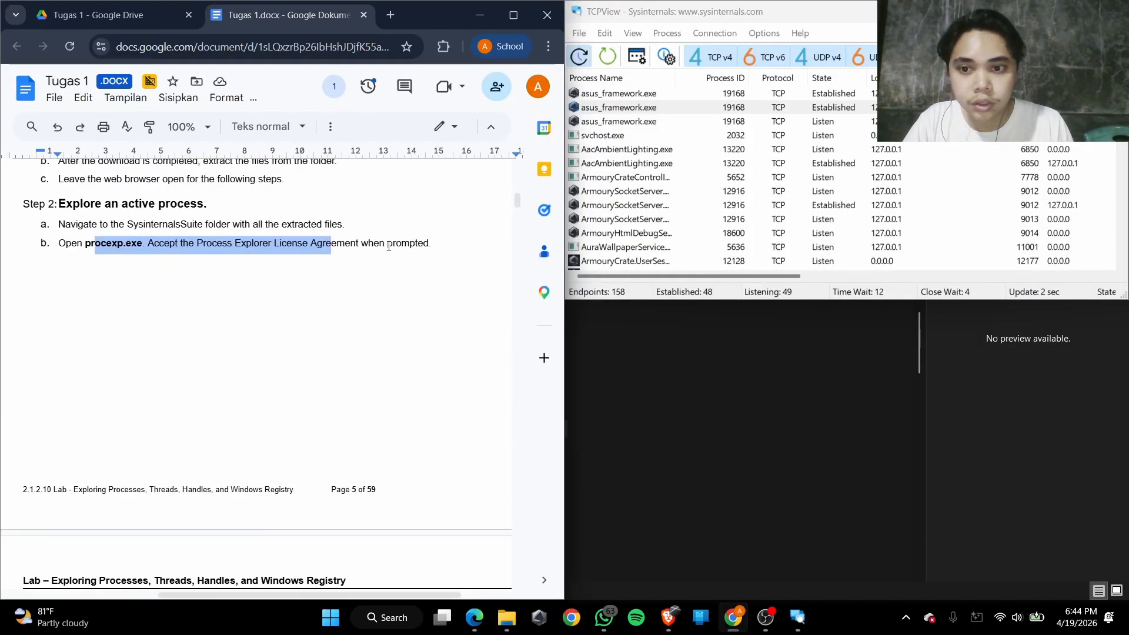
{"action": "key", "text": "alt+Tab"}
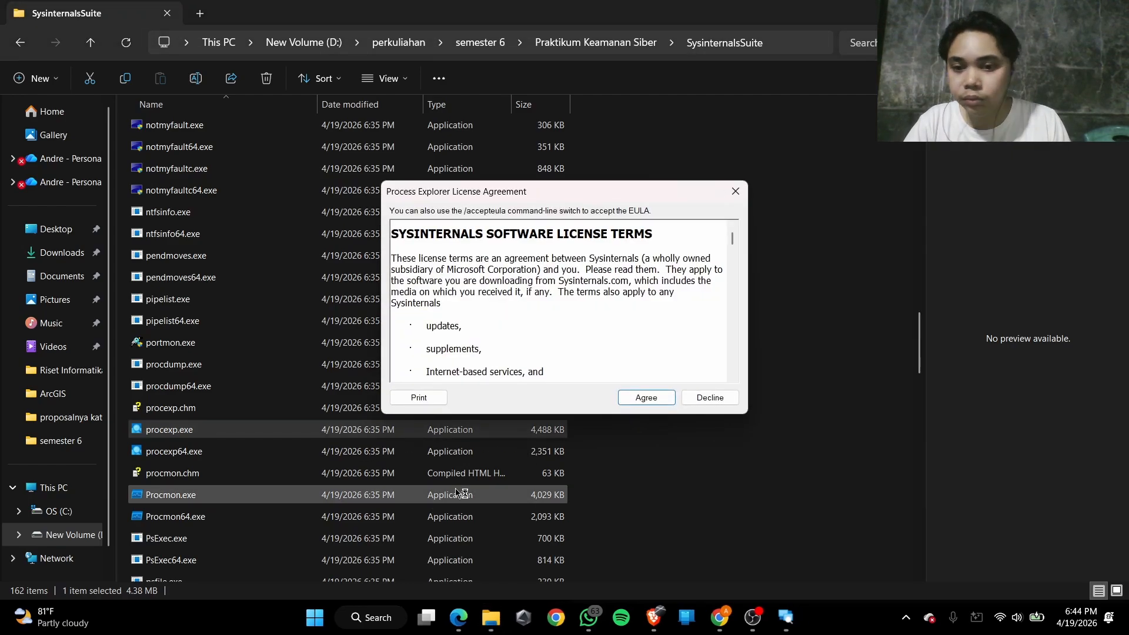
{"action": "left_click", "coordinate": [638, 392]}
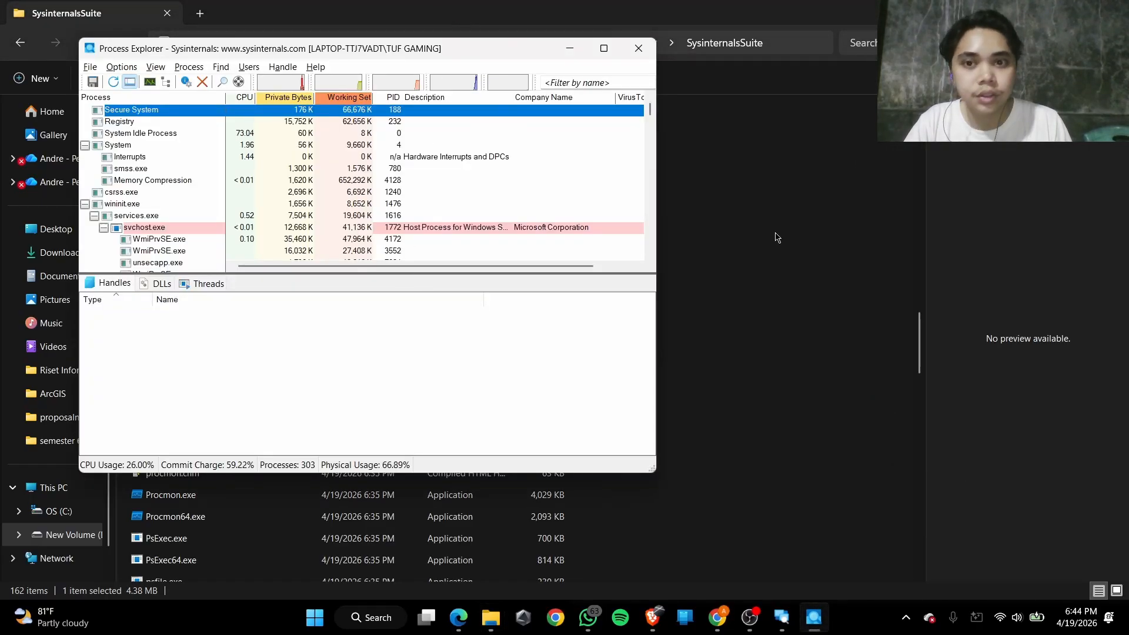
Tile Process Explorer in the upper-right quarter, return to the lab document, and extend TCPView to the full height beside it
{"action": "left_click_drag", "start_coordinate": [441, 52], "coordinate": [974, 18]}
{"action": "key", "text": "alt+Tab"}
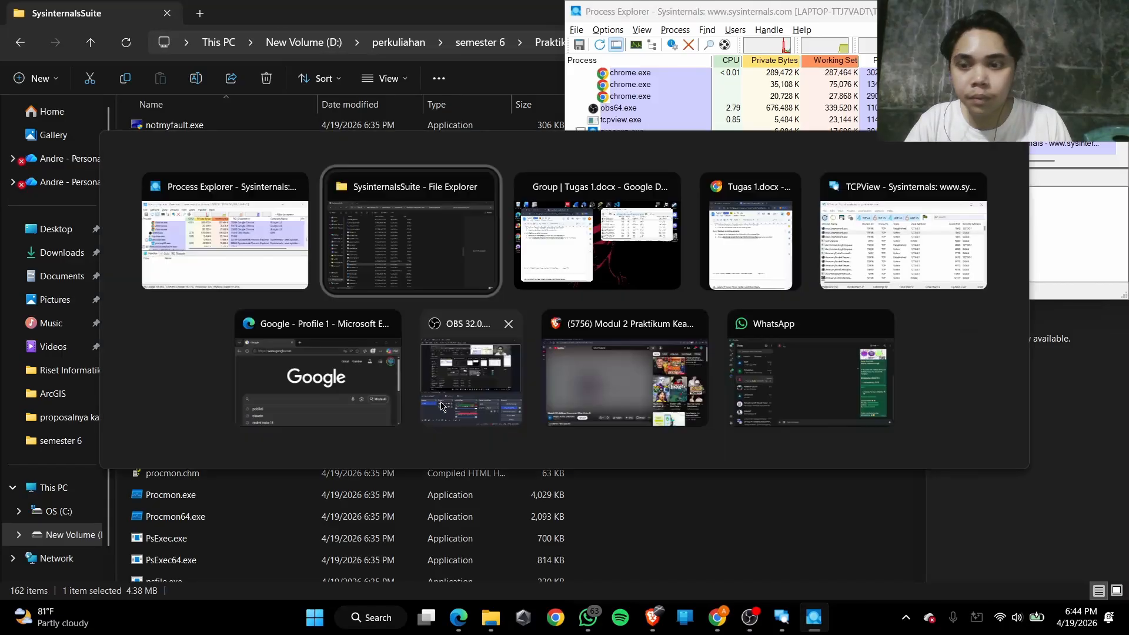
{"action": "key", "text": "alt+Tab"}
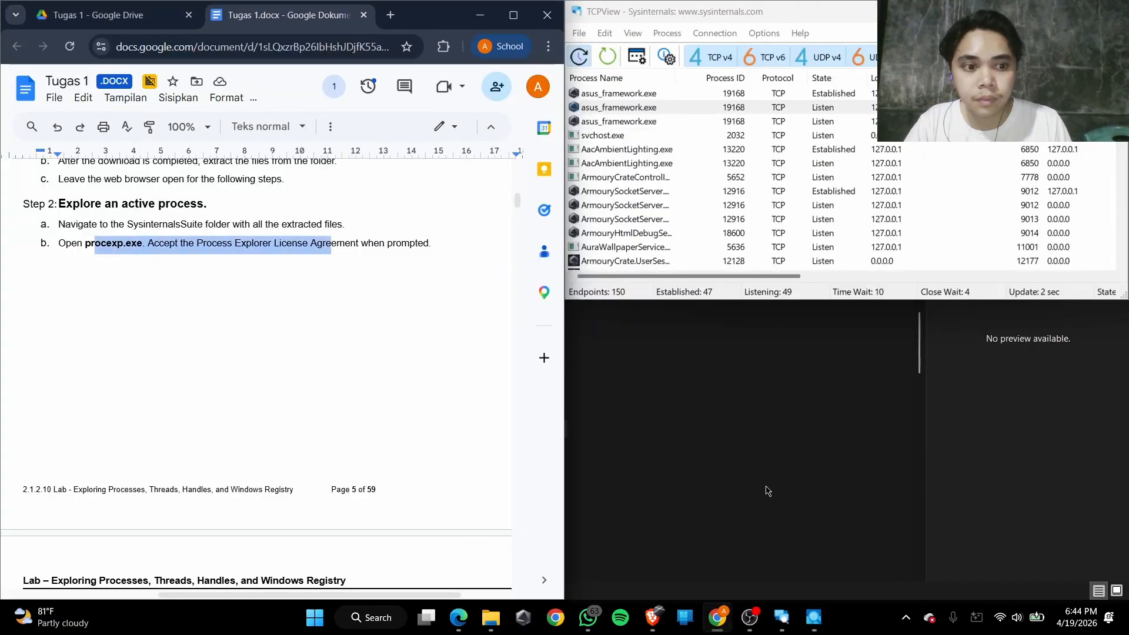
{"action": "scroll", "coordinate": [78, 324], "scroll_direction": "up", "scroll_amount": 4}
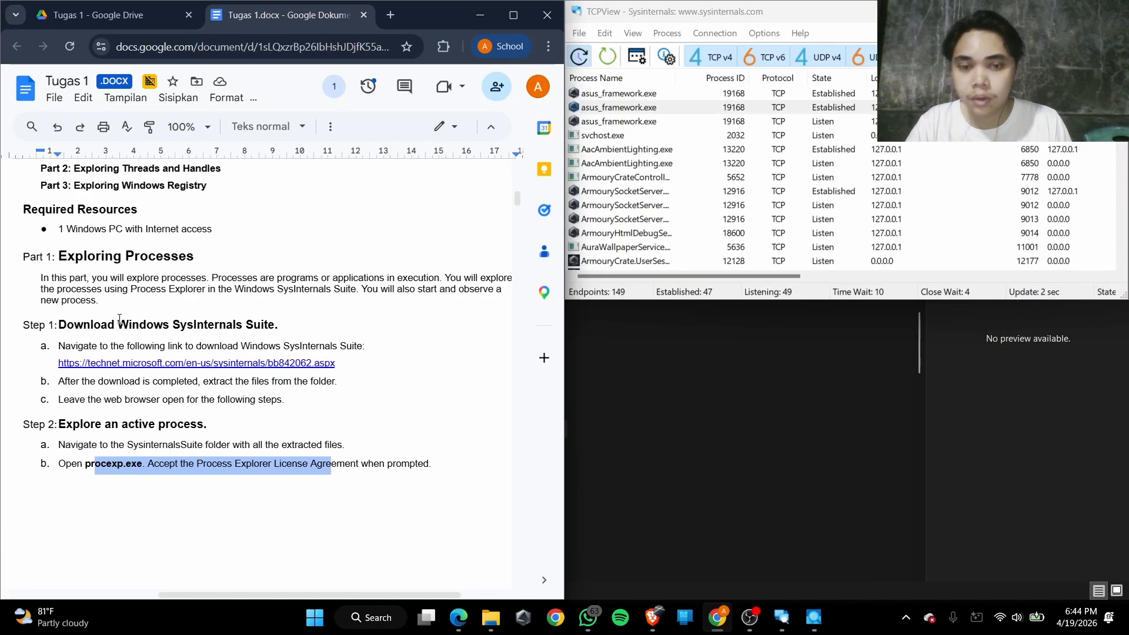
{"action": "left_click_drag", "start_coordinate": [940, 11], "coordinate": [1128, 308]}
Read Step 2c of the lab document on Process Explorer's list of currently active processes
{"action": "scroll", "coordinate": [184, 367], "scroll_direction": "up", "scroll_amount": 2}
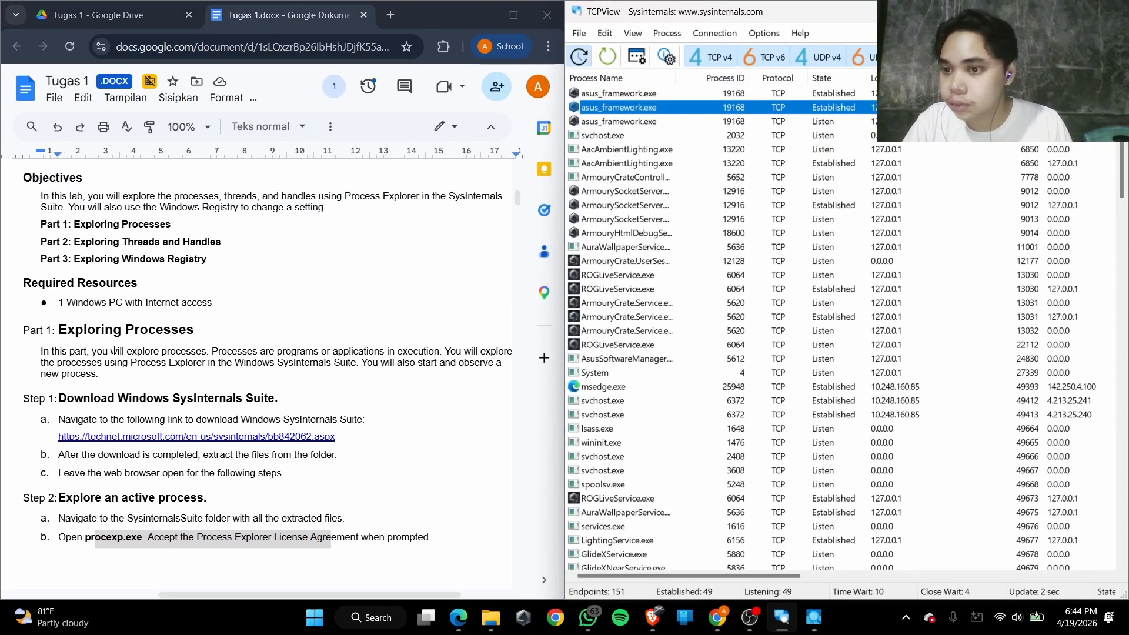
{"action": "scroll", "coordinate": [104, 355], "scroll_direction": "down", "scroll_amount": 3}
{"action": "scroll", "coordinate": [95, 371], "scroll_direction": "down", "scroll_amount": 9}
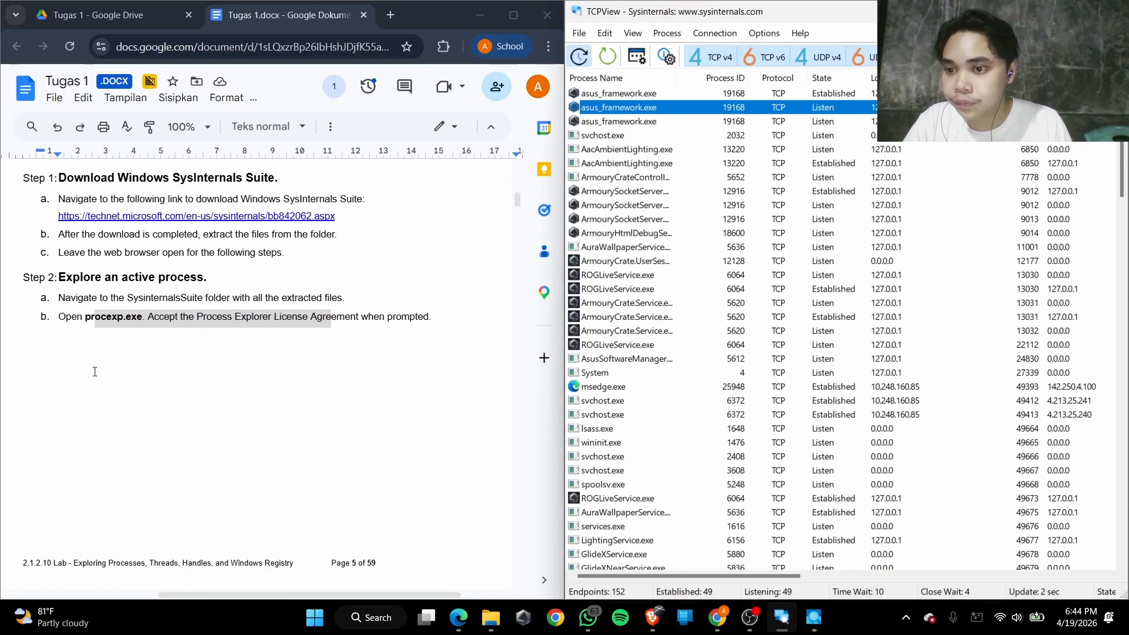
{"action": "scroll", "coordinate": [101, 364], "scroll_direction": "up", "scroll_amount": 3}
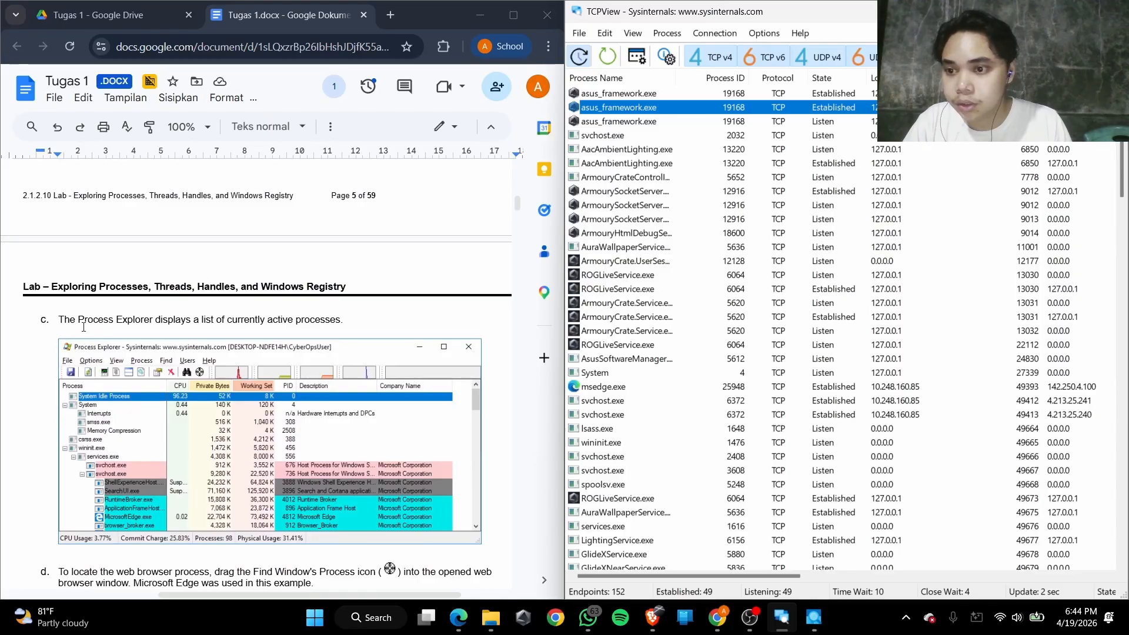
{"action": "left_click_drag", "start_coordinate": [78, 321], "coordinate": [260, 324]}
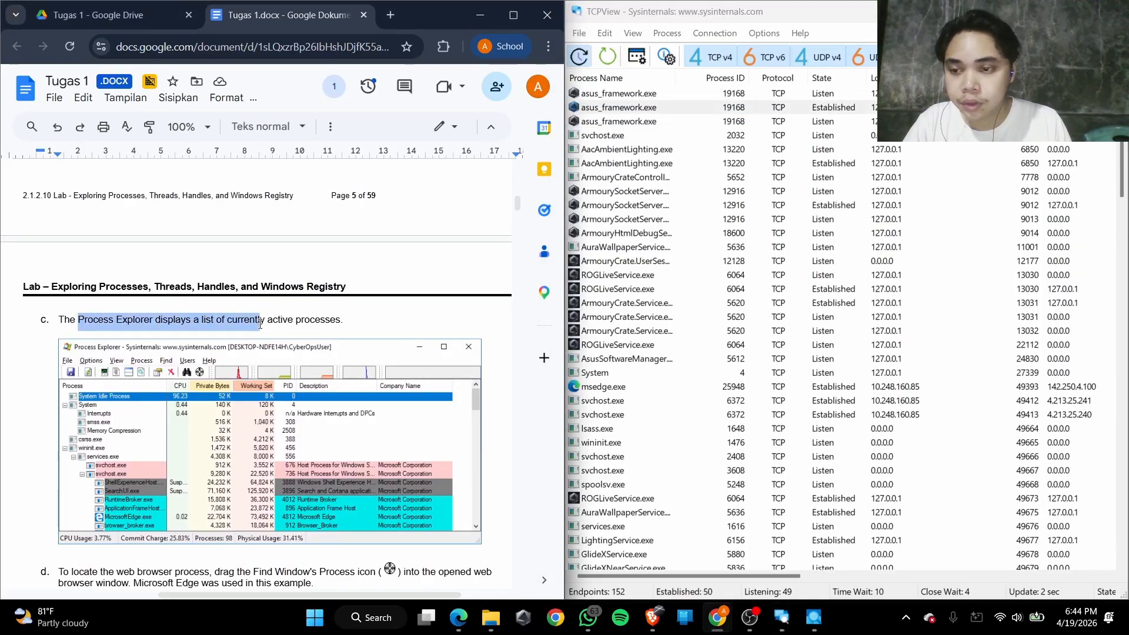
{"action": "left_click", "coordinate": [106, 322]}
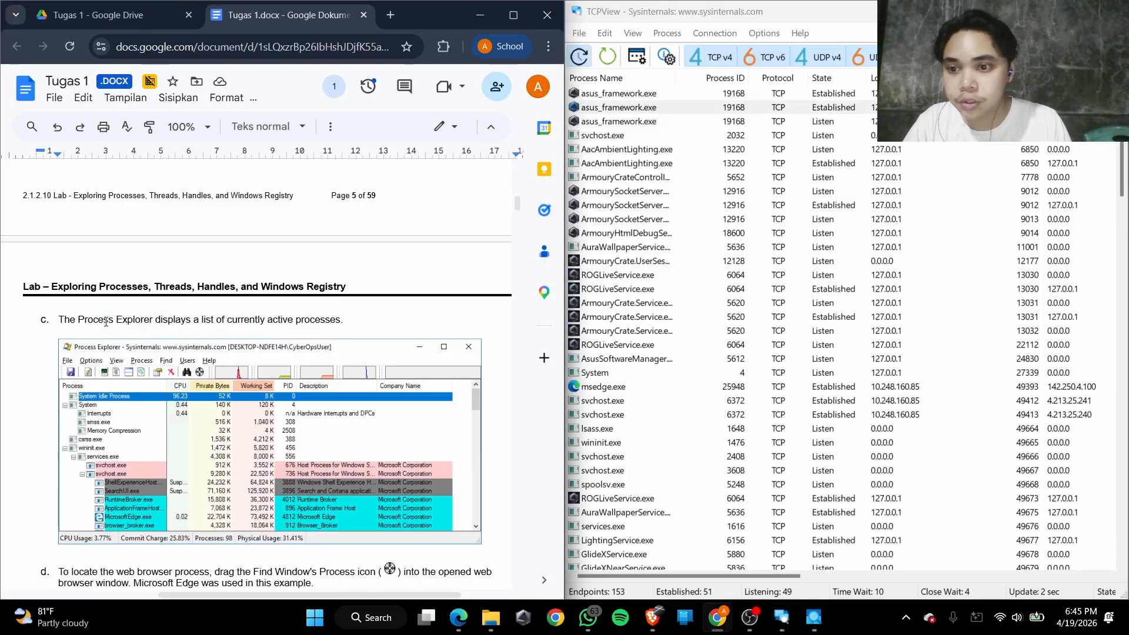
{"action": "left_click_drag", "start_coordinate": [105, 321], "coordinate": [261, 324]}
{"action": "left_click", "coordinate": [203, 325]}
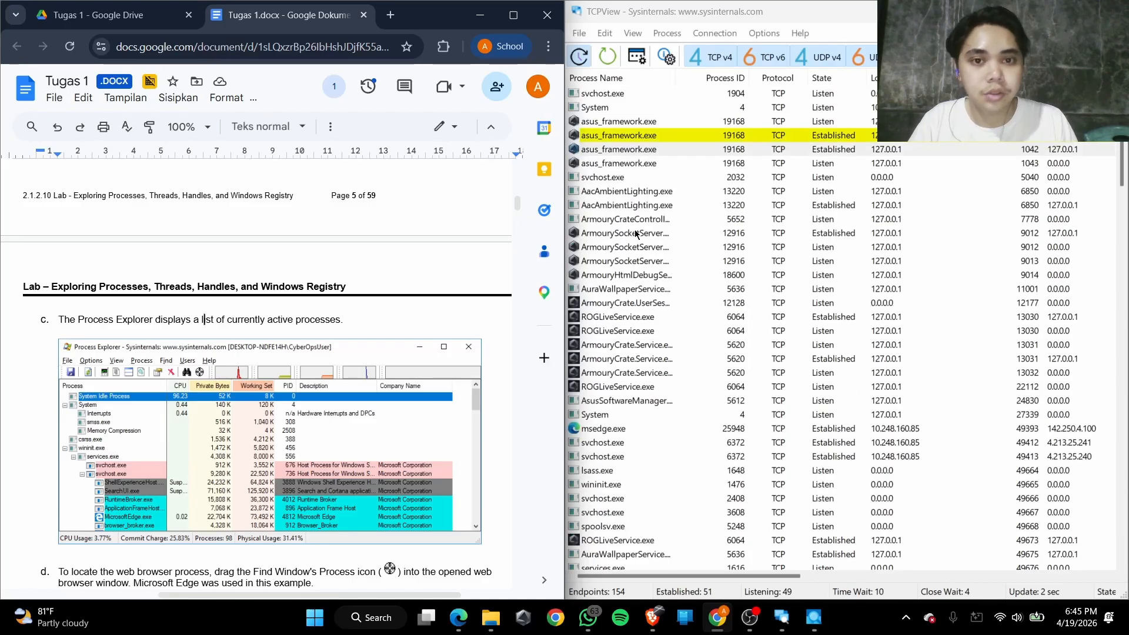
Examine the process entries in TCPView, covering its TCP, TCPv6, UDP and UDPv6 rows
{"action": "scroll", "coordinate": [634, 277], "scroll_direction": "down", "scroll_amount": 3}
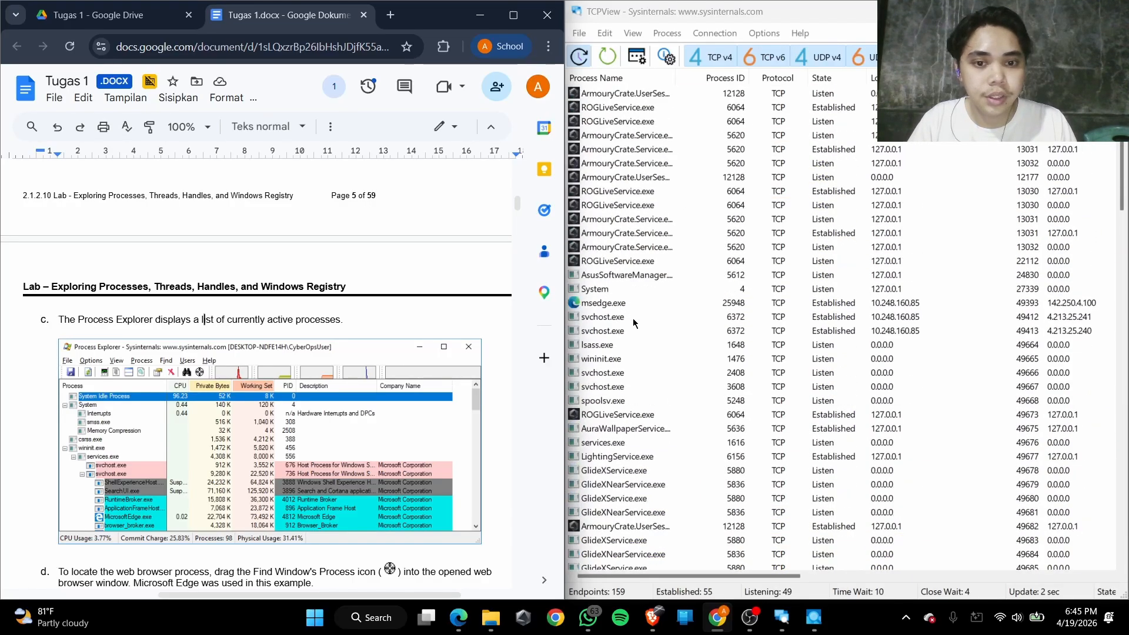
{"action": "scroll", "coordinate": [634, 323], "scroll_direction": "down", "scroll_amount": 20}
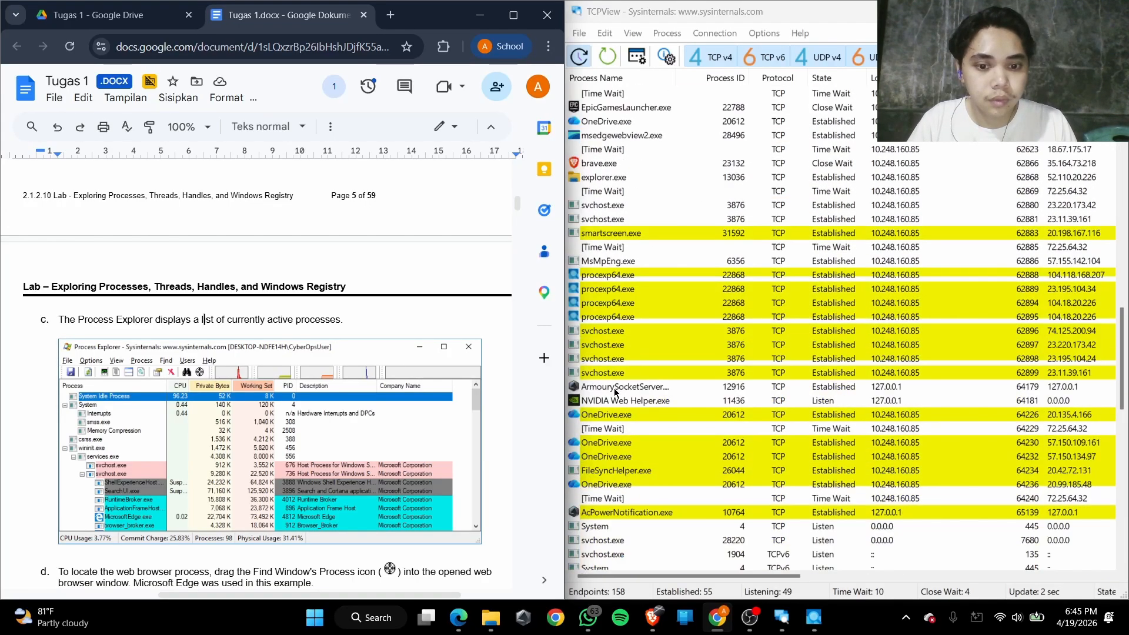
{"action": "scroll", "coordinate": [616, 392], "scroll_direction": "down", "scroll_amount": 2}
{"action": "scroll", "coordinate": [616, 164], "scroll_direction": "down", "scroll_amount": 20}
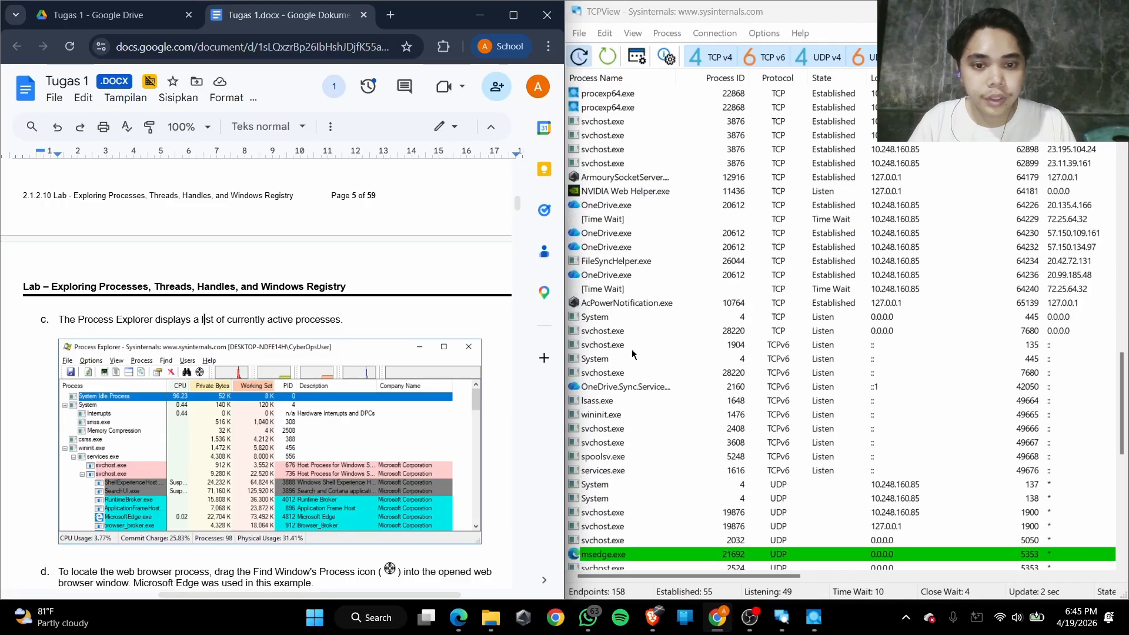
{"action": "scroll", "coordinate": [644, 317], "scroll_direction": "up", "scroll_amount": 10}
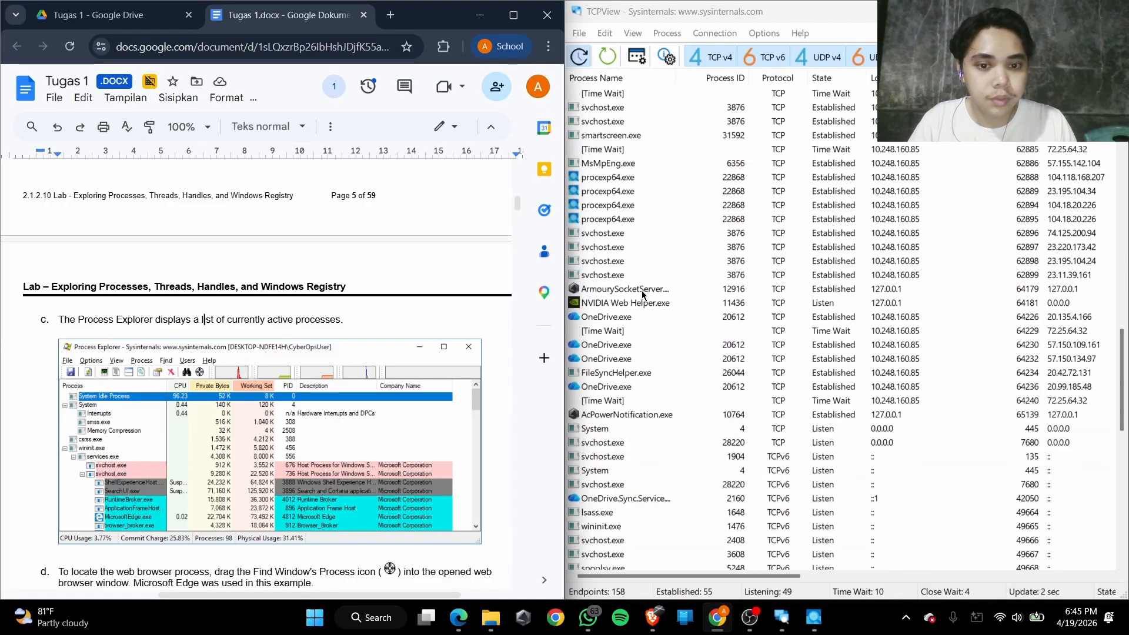
{"action": "scroll", "coordinate": [641, 276], "scroll_direction": "down", "scroll_amount": 5}
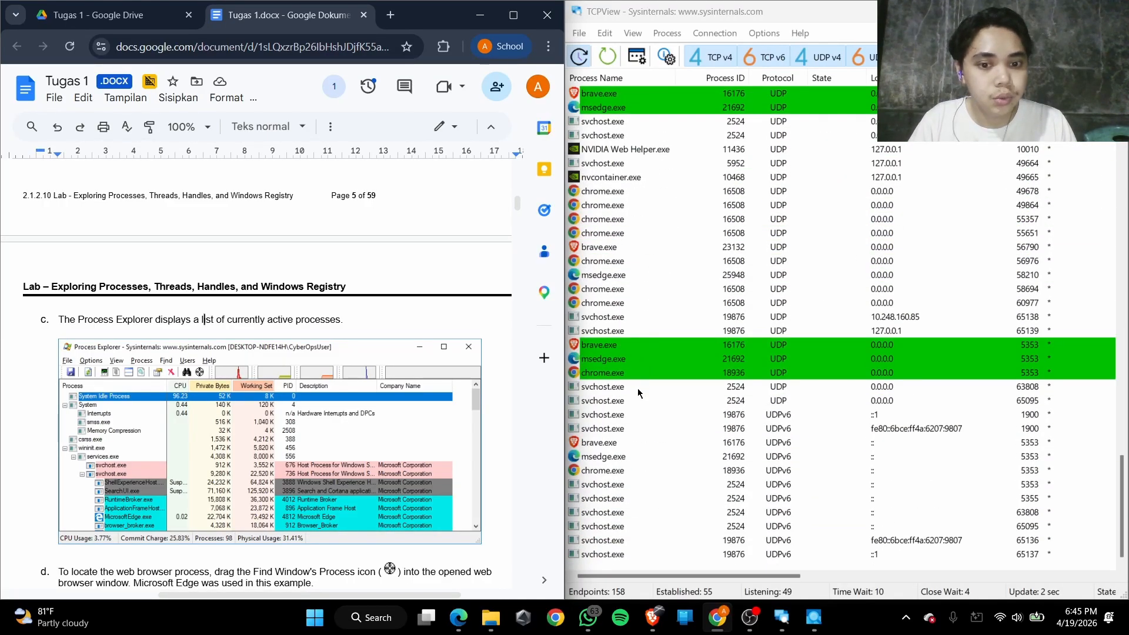
{"action": "scroll", "coordinate": [658, 322], "scroll_direction": "up", "scroll_amount": 20}
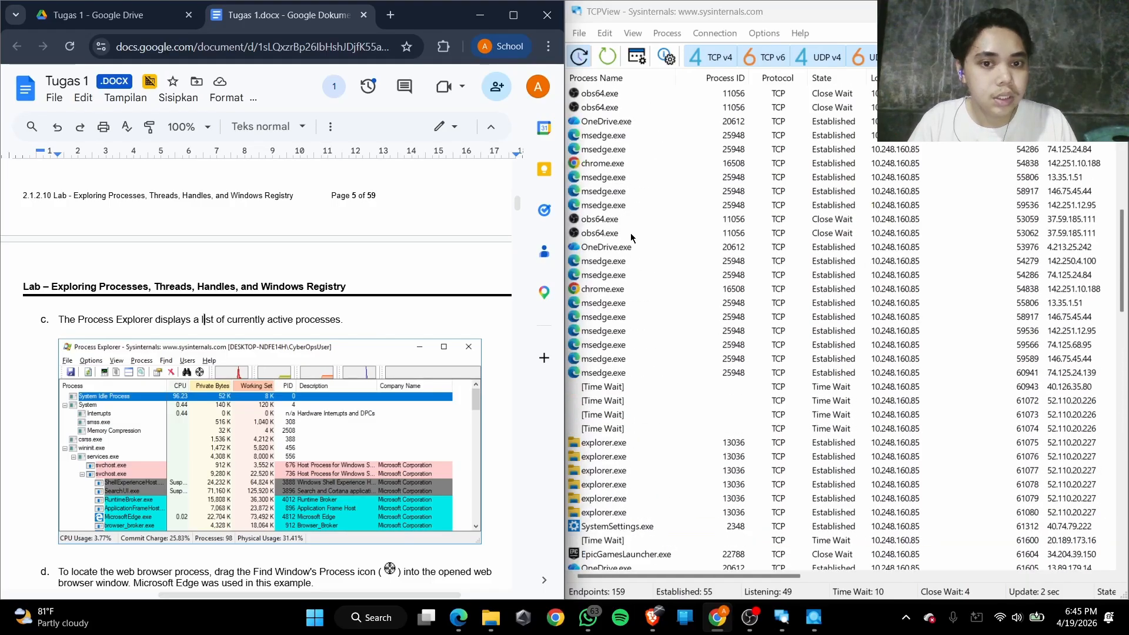
{"action": "scroll", "coordinate": [630, 233], "scroll_direction": "down", "scroll_amount": 20}
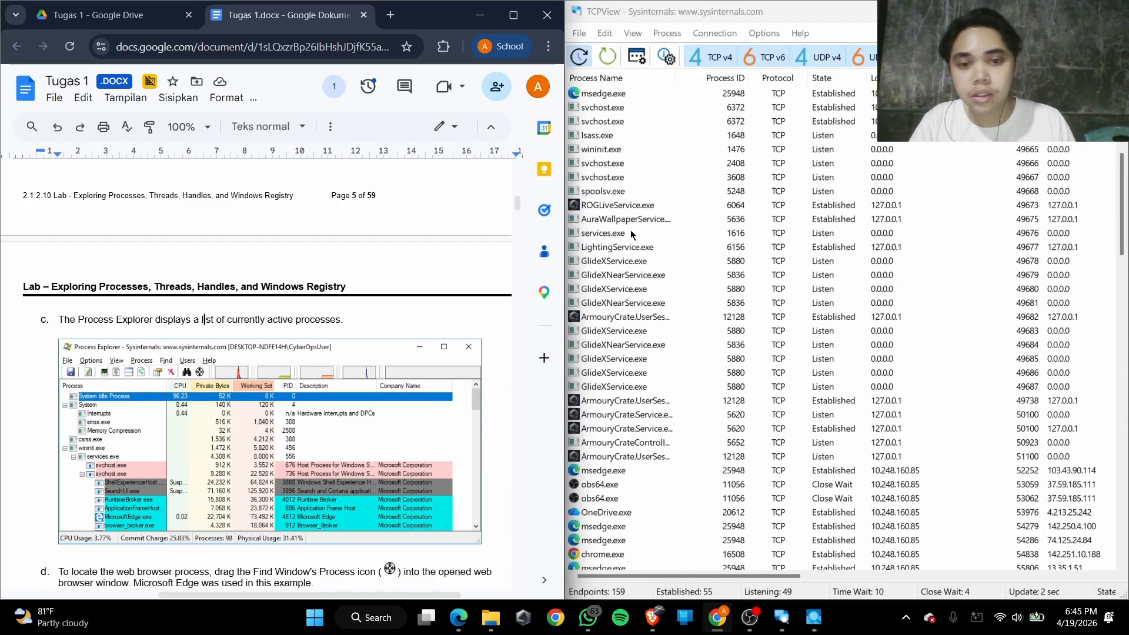
{"action": "scroll", "coordinate": [629, 282], "scroll_direction": "down", "scroll_amount": 10}
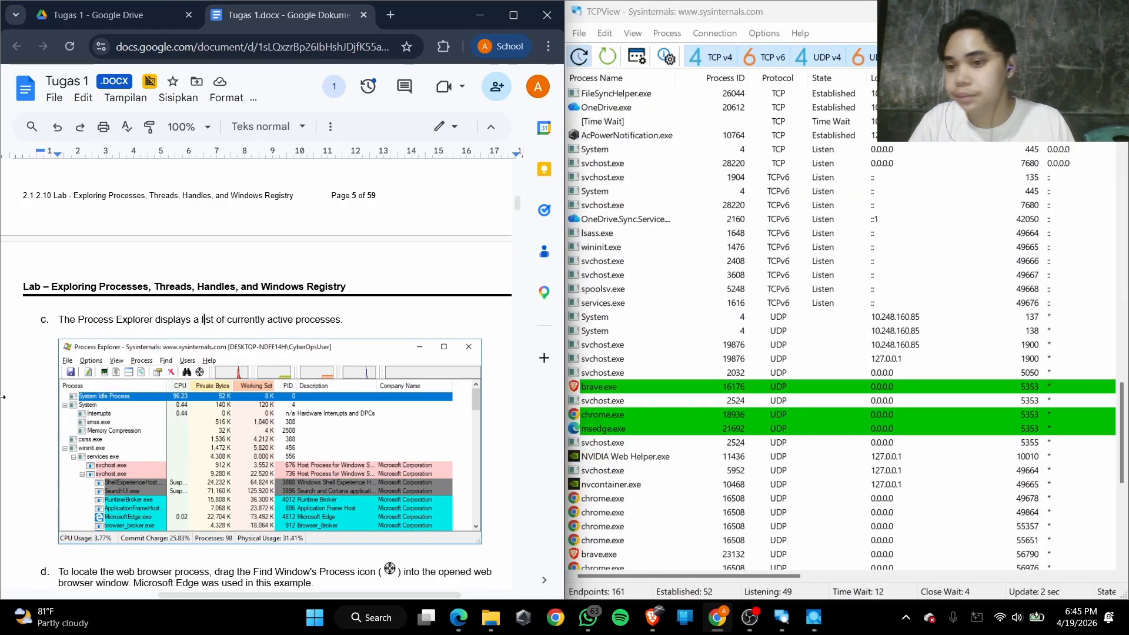
Read Step 2d on locating the web browser process with the Find Window's Process icon, using Microsoft Edge as the example
{"action": "scroll", "coordinate": [75, 236], "scroll_direction": "down", "scroll_amount": 6}
{"action": "left_click_drag", "start_coordinate": [93, 205], "coordinate": [210, 207]}
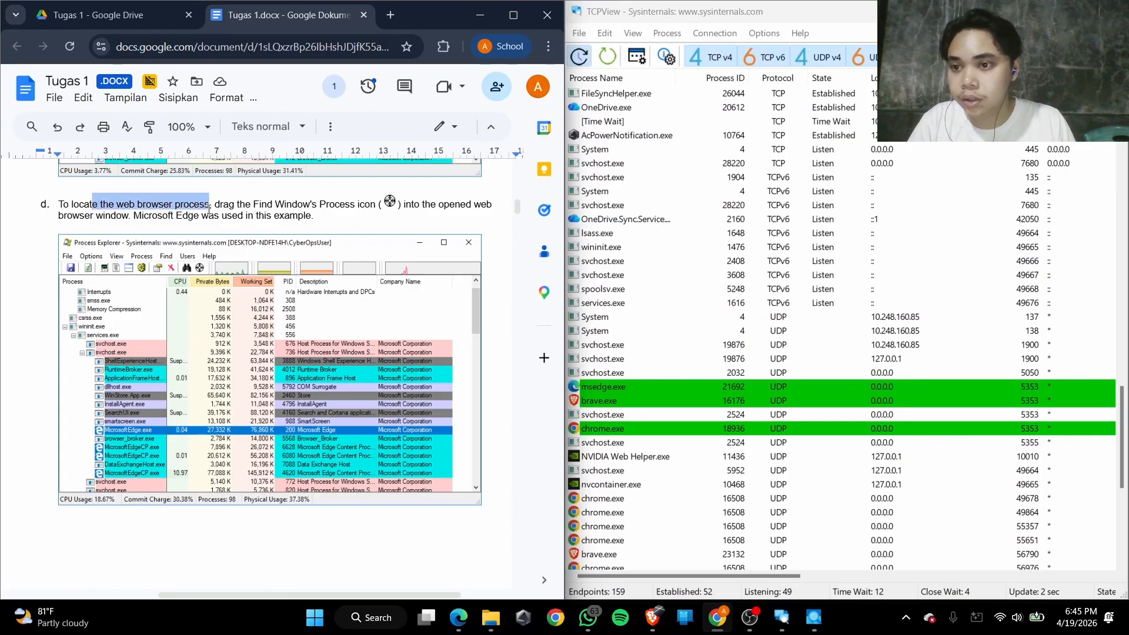
{"action": "left_click_drag", "start_coordinate": [100, 205], "coordinate": [350, 205]}
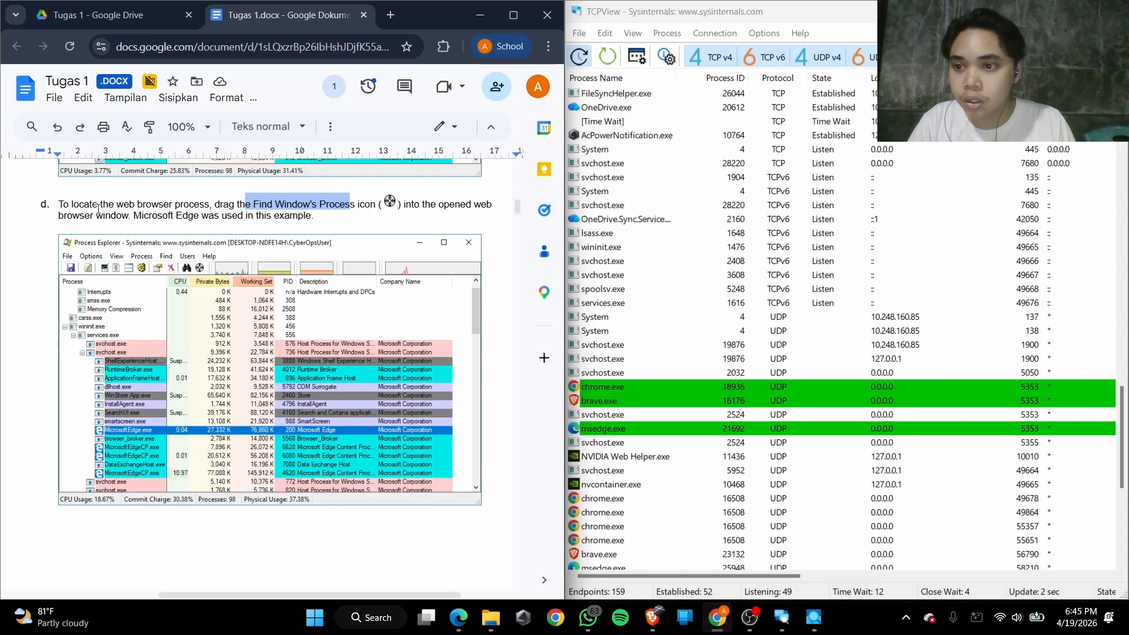
{"action": "left_click_drag", "start_coordinate": [174, 220], "coordinate": [213, 220]}
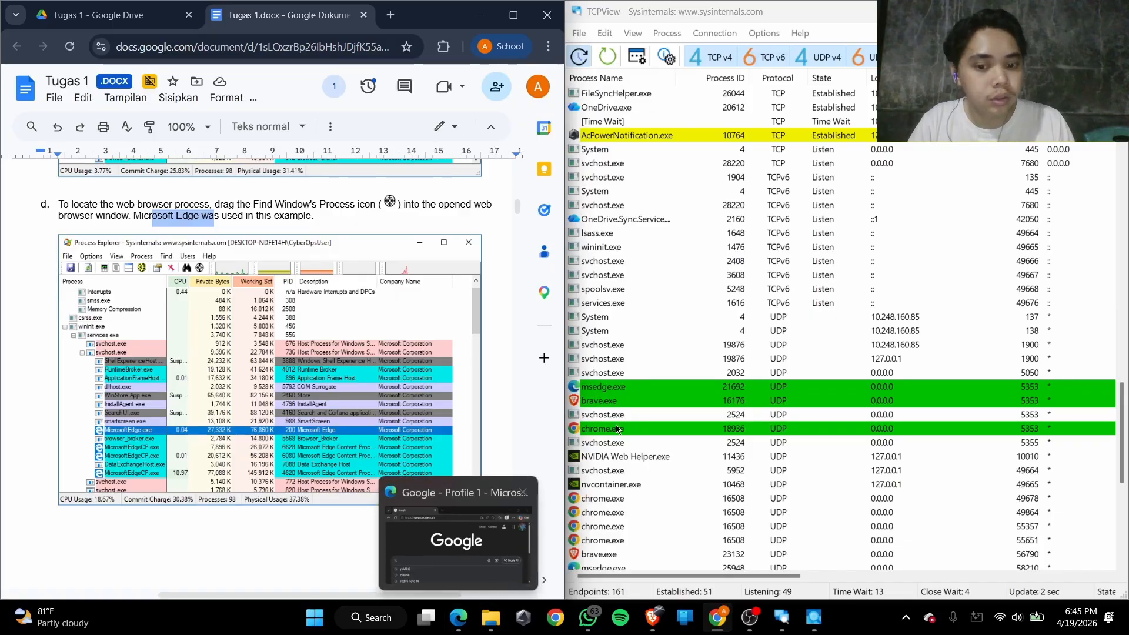
Tile TCPView in the upper-right quarter and the Microsoft Edge Google window directly beneath it
{"action": "mouse_move", "coordinate": [676, 11]}
{"action": "left_mouse_down"}
{"action": "mouse_move", "coordinate": [671, 70]}
{"action": "mouse_move", "coordinate": [671, 4]}
{"action": "left_mouse_up"}
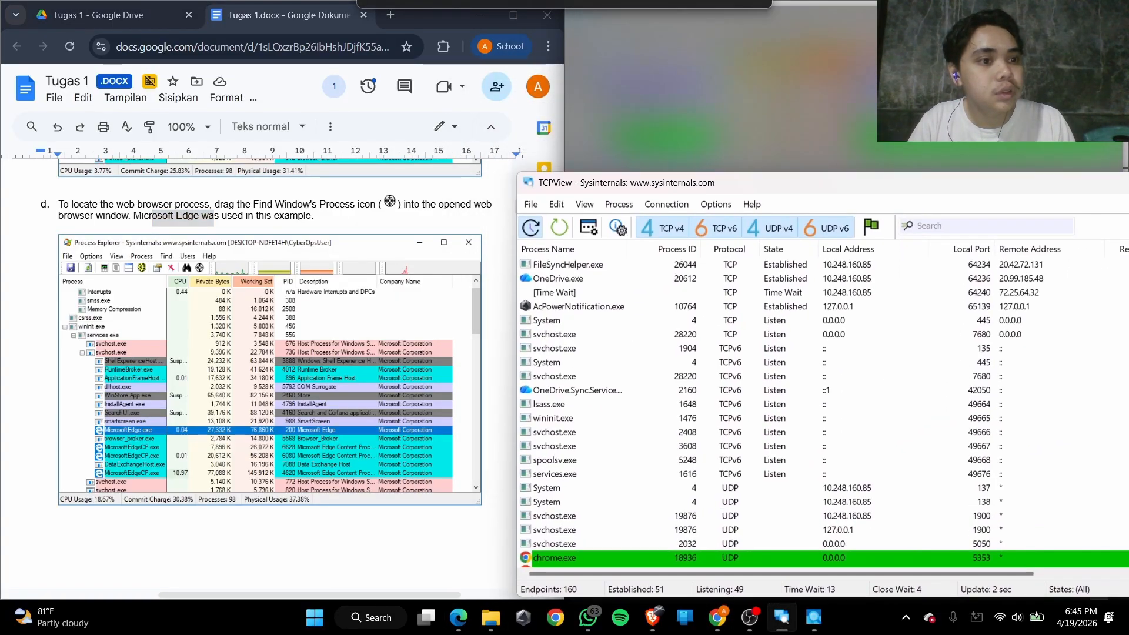
{"action": "key", "text": "super+Up"}
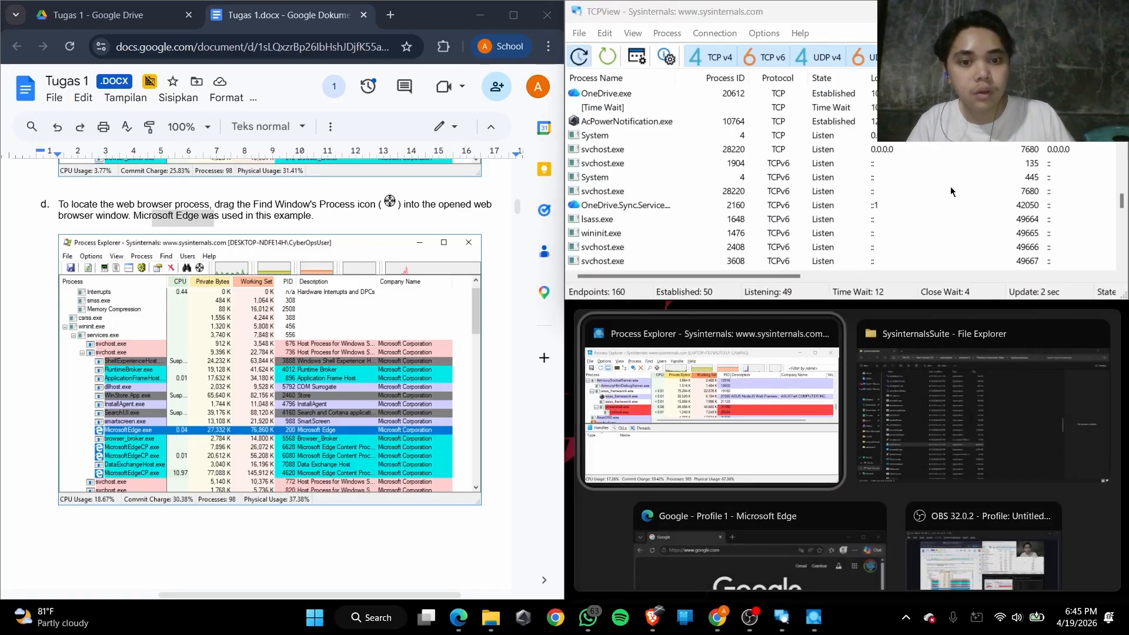
{"action": "left_click", "coordinate": [758, 547]}
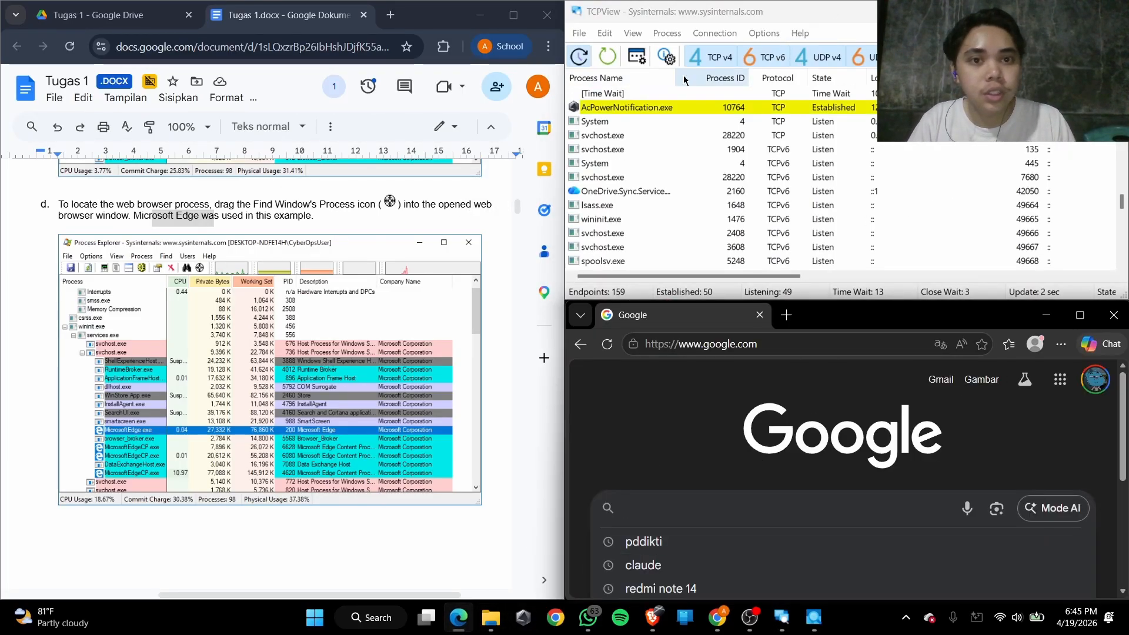
Bring TCPView forward, view its connection rows, and enlarge its window to the full height beside the lab document
{"action": "scroll", "coordinate": [642, 90], "scroll_direction": "up", "scroll_amount": 5}
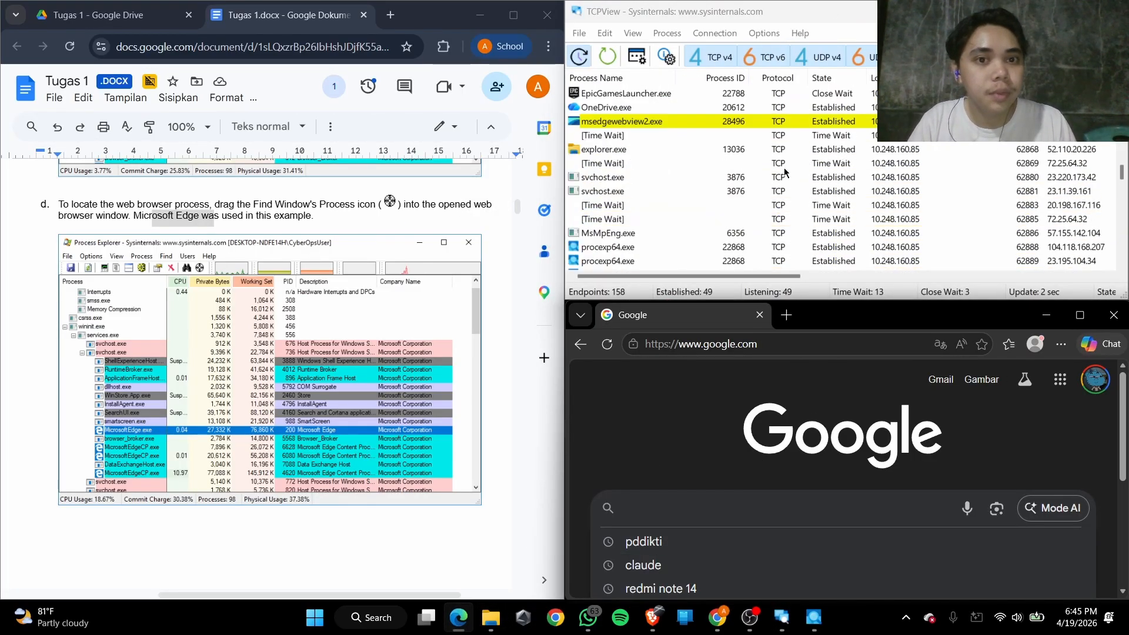
{"action": "left_click", "coordinate": [611, 57]}
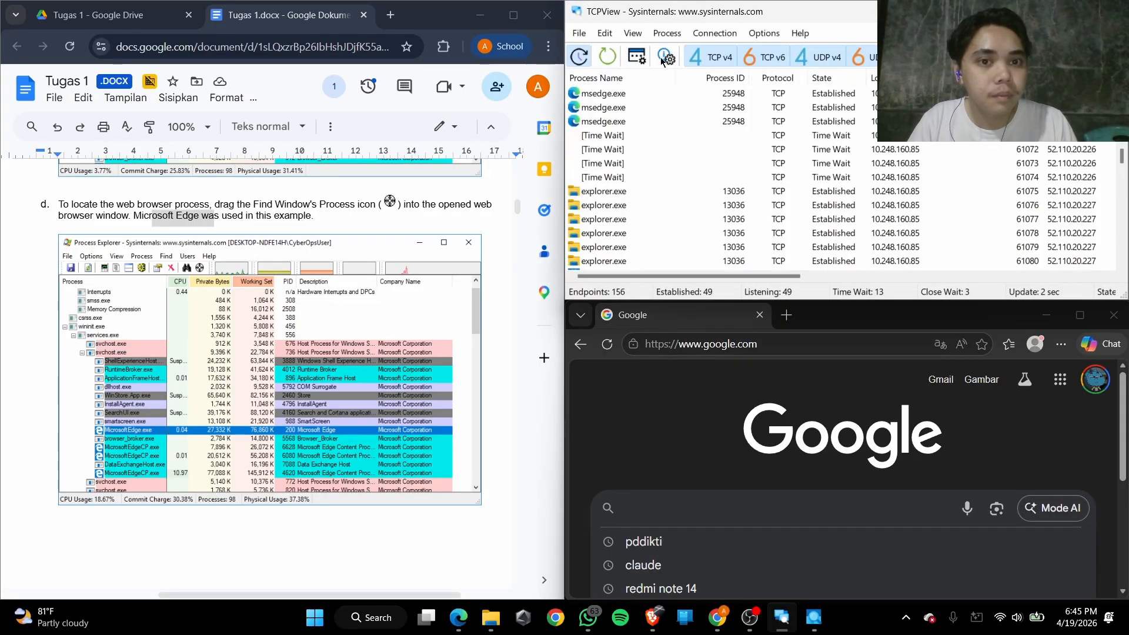
{"action": "left_click_drag", "start_coordinate": [739, 276], "coordinate": [1128, 88]}
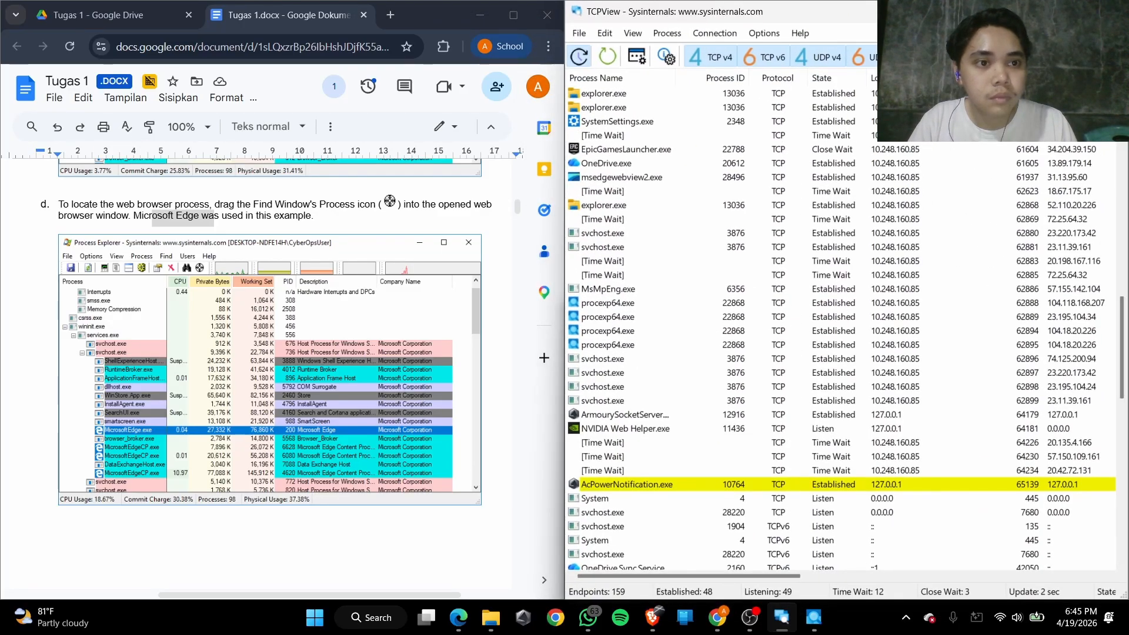
Examine TCPView's connection rows and review Steps 2c and 2d of the lab on active processes and locating the browser process
{"action": "scroll", "coordinate": [685, 390], "scroll_direction": "down", "scroll_amount": 3}
{"action": "scroll", "coordinate": [684, 390], "scroll_direction": "up", "scroll_amount": 11}
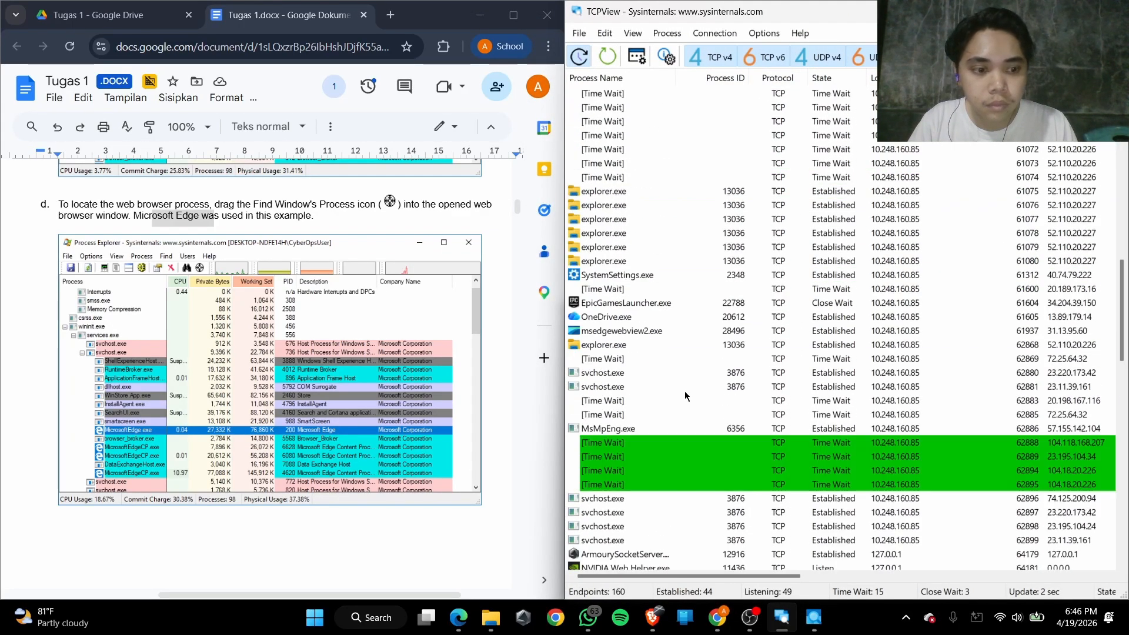
{"action": "scroll", "coordinate": [690, 283], "scroll_direction": "up", "scroll_amount": 6}
{"action": "scroll", "coordinate": [241, 476], "scroll_direction": "up", "scroll_amount": 4}
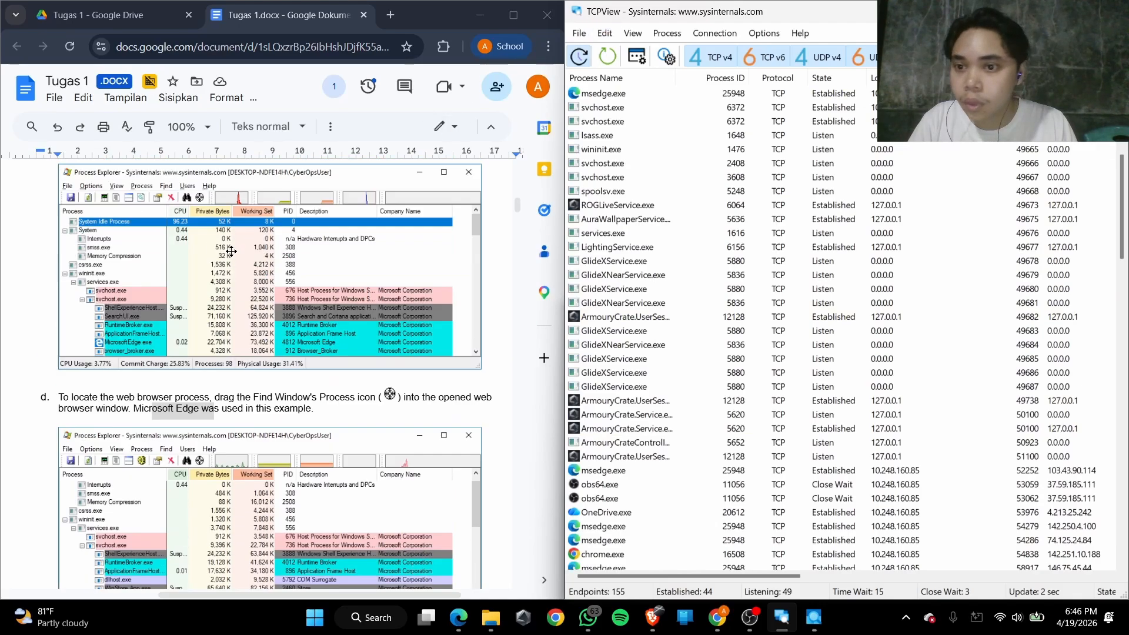
{"action": "scroll", "coordinate": [241, 475], "scroll_direction": "up", "scroll_amount": 4}
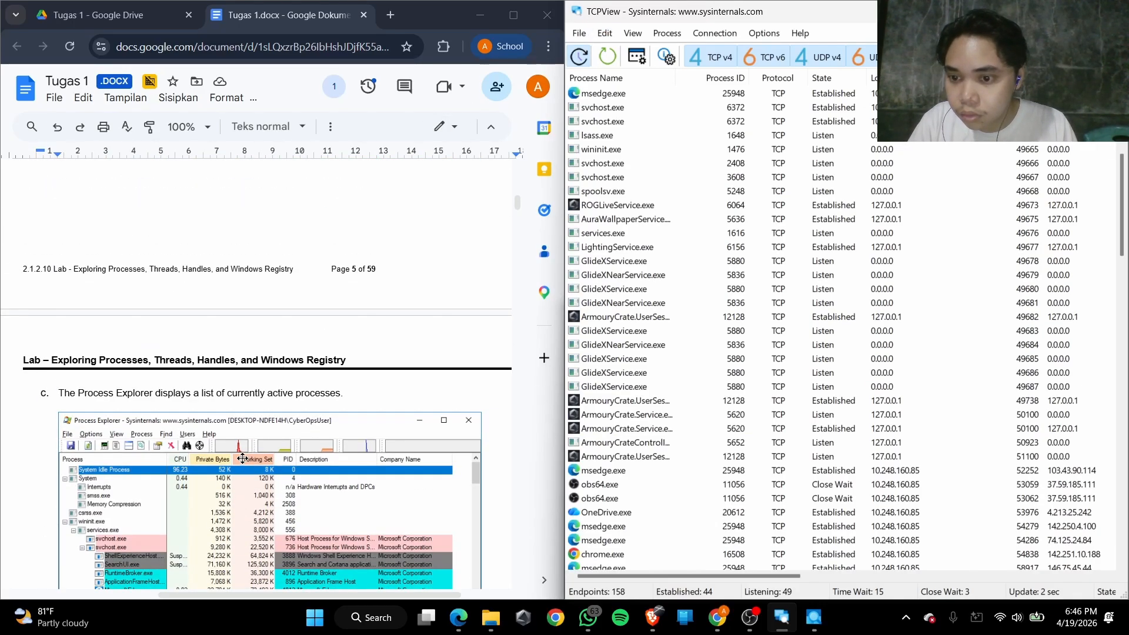
{"action": "scroll", "coordinate": [243, 459], "scroll_direction": "down", "scroll_amount": 3}
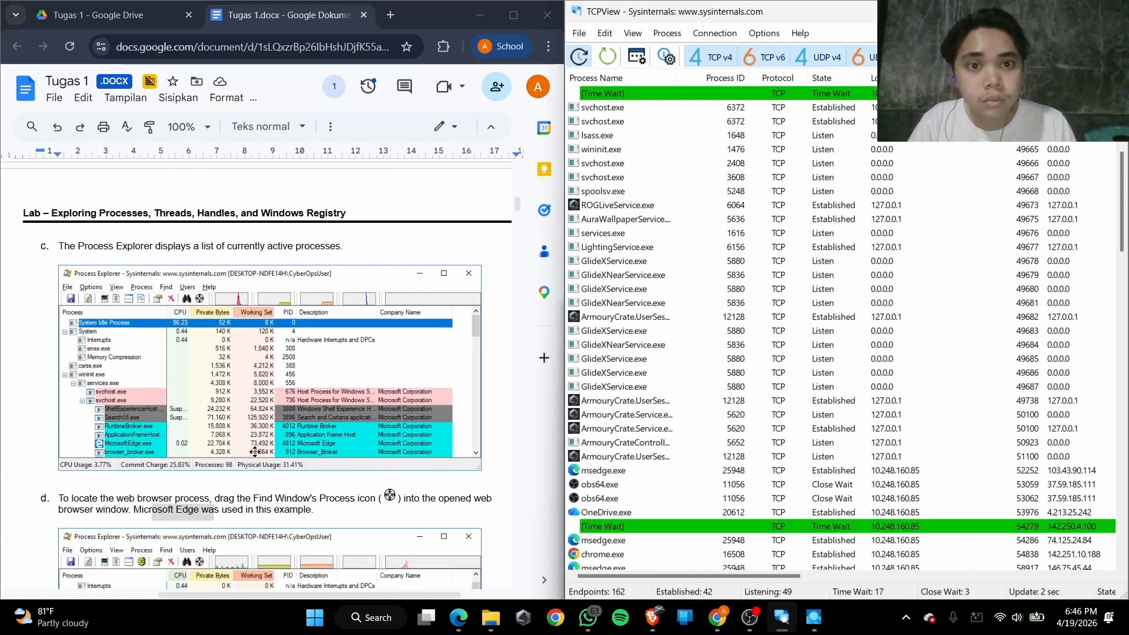
{"action": "scroll", "coordinate": [277, 347], "scroll_direction": "up", "scroll_amount": 10}
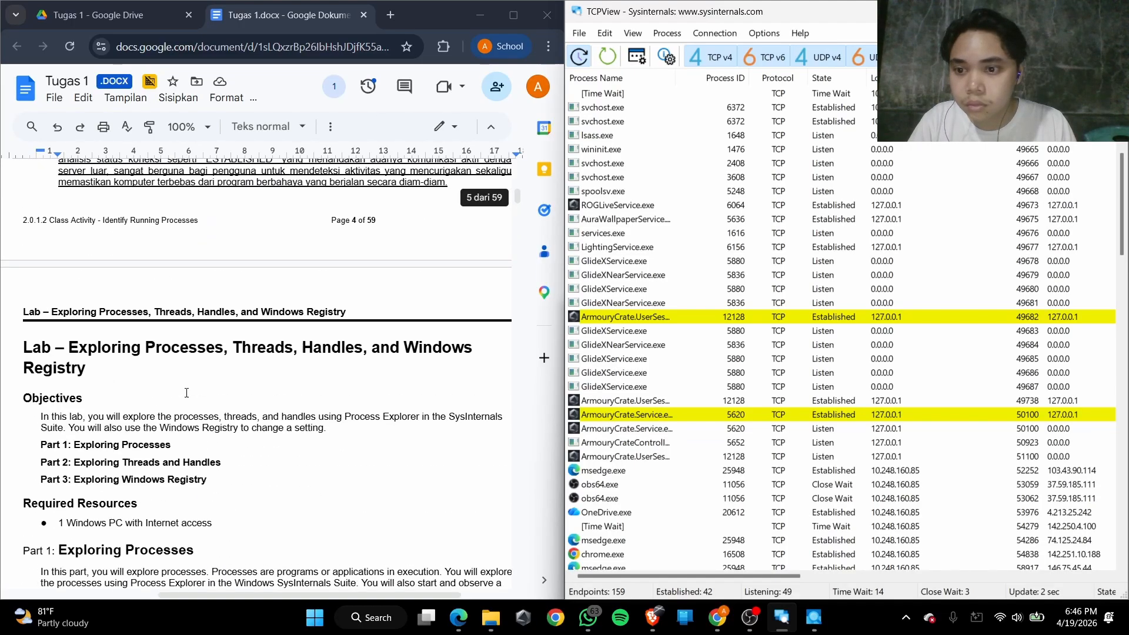
{"action": "scroll", "coordinate": [188, 394], "scroll_direction": "down", "scroll_amount": 5}
{"action": "scroll", "coordinate": [186, 393], "scroll_direction": "down", "scroll_amount": 9}
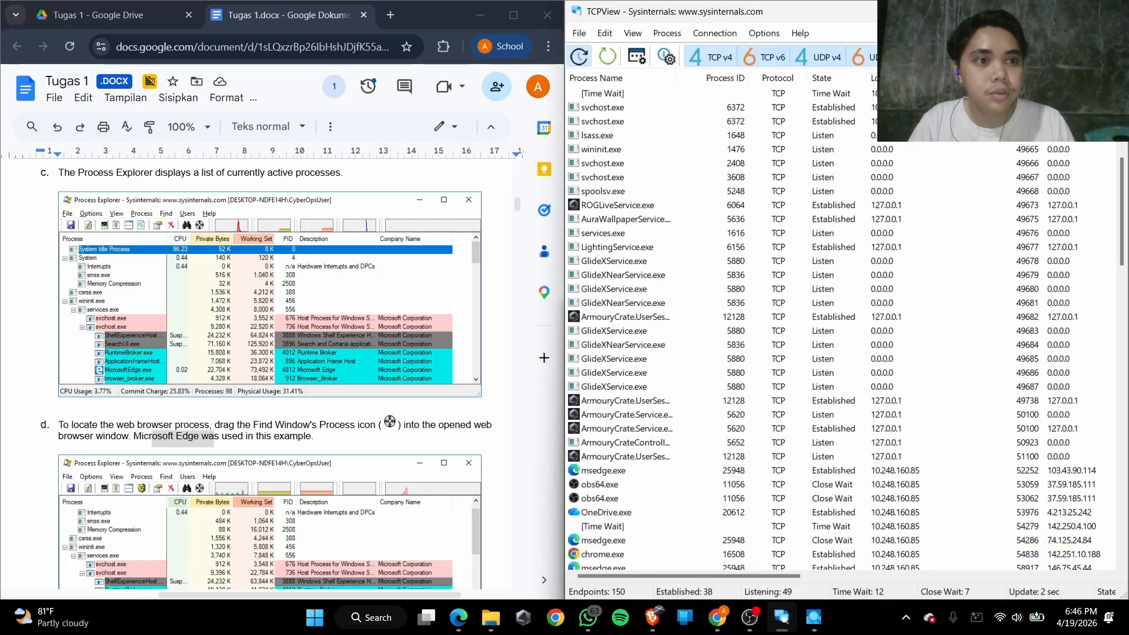
Close TCPView and tile Process Explorer in the upper-right quarter with the Microsoft Edge Google window directly beneath it
{"action": "left_click", "coordinate": [1114, 11]}
{"action": "left_click_drag", "start_coordinate": [817, 13], "coordinate": [1126, 3]}
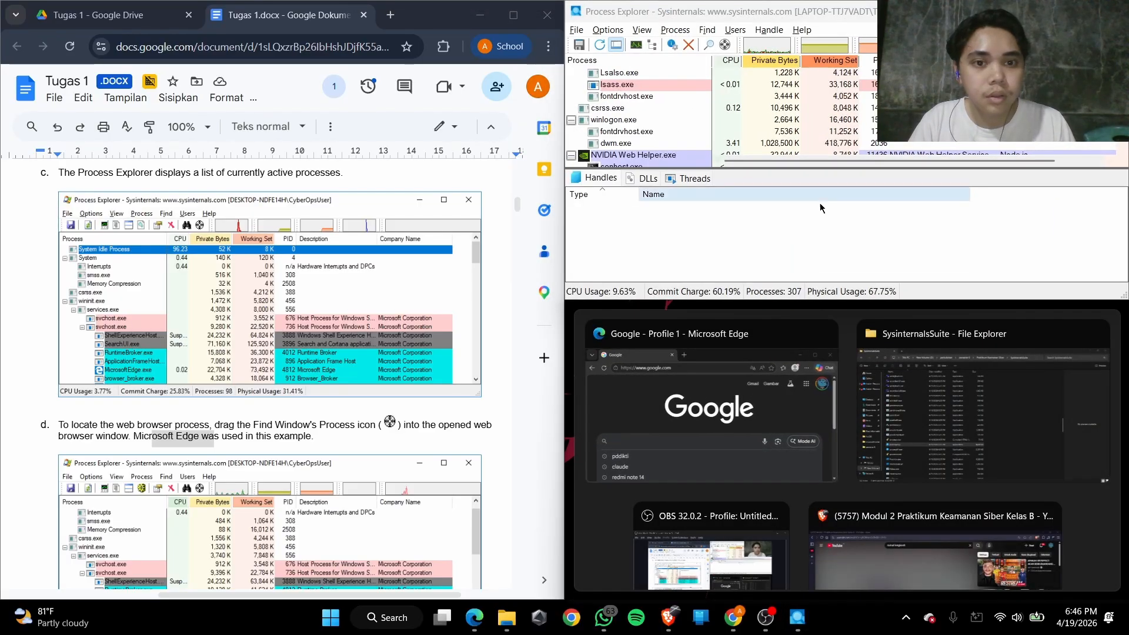
{"action": "left_click", "coordinate": [686, 321]}
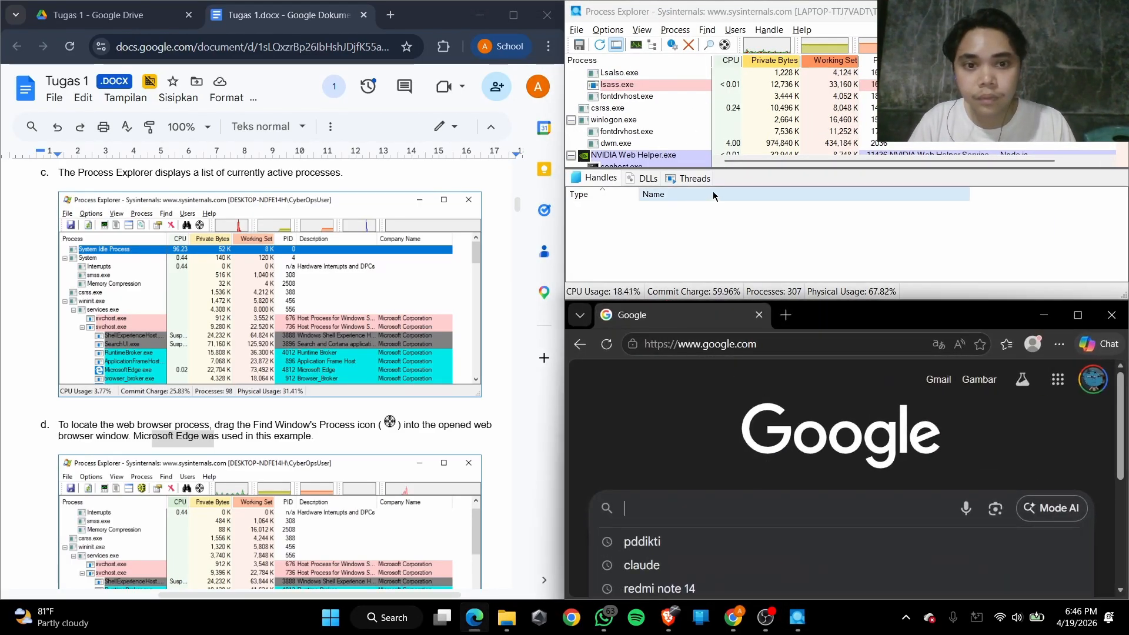
Locate the Microsoft Edge window's process in the Process Explorer list with the Find Window's Process tool
{"action": "scroll", "coordinate": [735, 86], "scroll_direction": "down", "scroll_amount": 3}
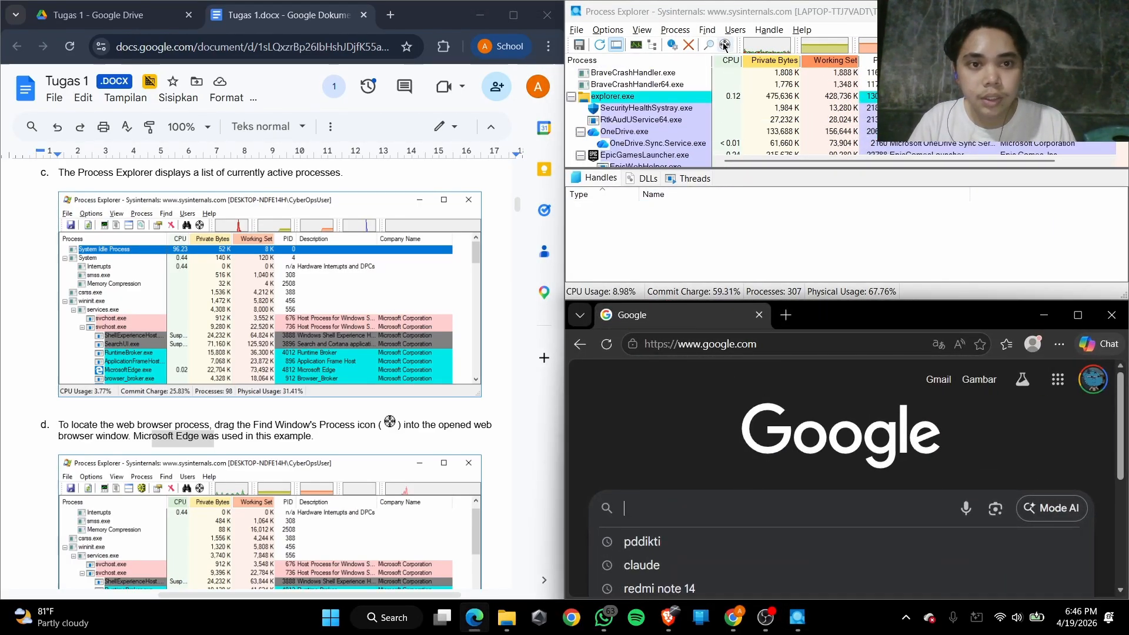
{"action": "left_click_drag", "start_coordinate": [724, 45], "coordinate": [653, 383]}
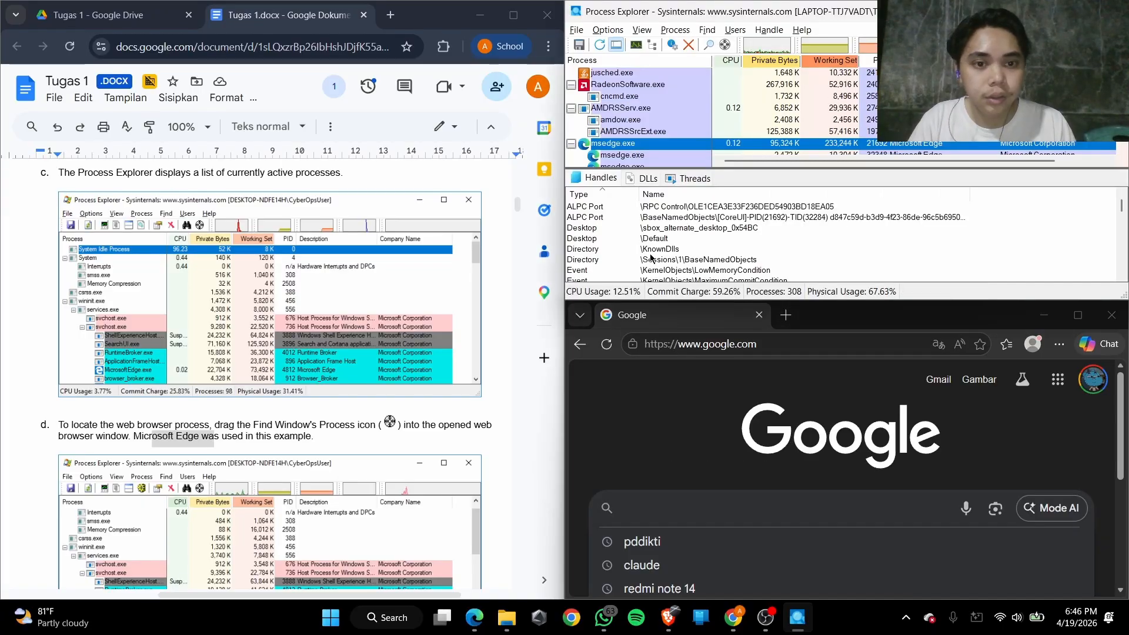
{"action": "scroll", "coordinate": [641, 108], "scroll_direction": "up", "scroll_amount": 10}
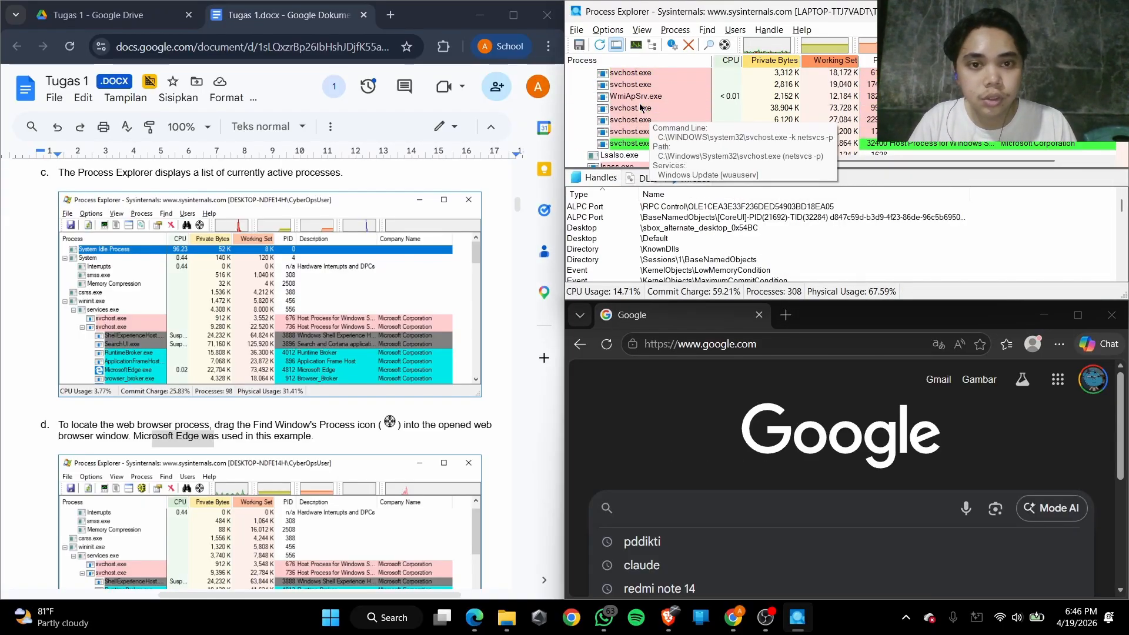
{"action": "left_click_drag", "start_coordinate": [725, 45], "coordinate": [753, 429]}
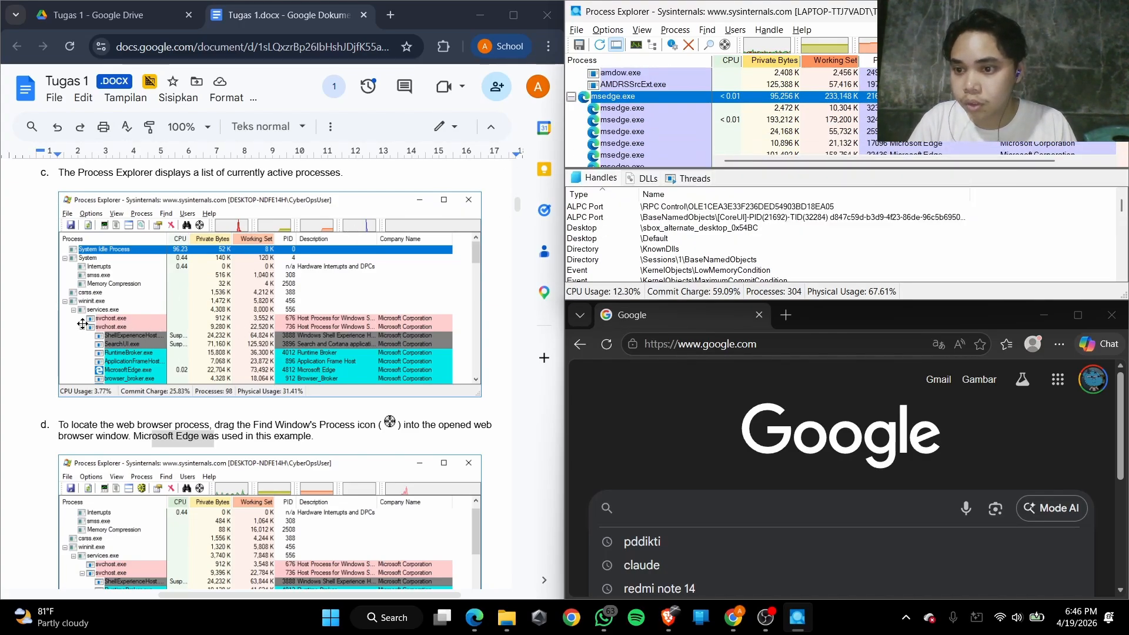
Follow Step 2e by locating the Microsoft Edge window's msedge.exe process again and killing it
{"action": "scroll", "coordinate": [89, 326], "scroll_direction": "up", "scroll_amount": 2}
{"action": "scroll", "coordinate": [130, 343], "scroll_direction": "down", "scroll_amount": 5}
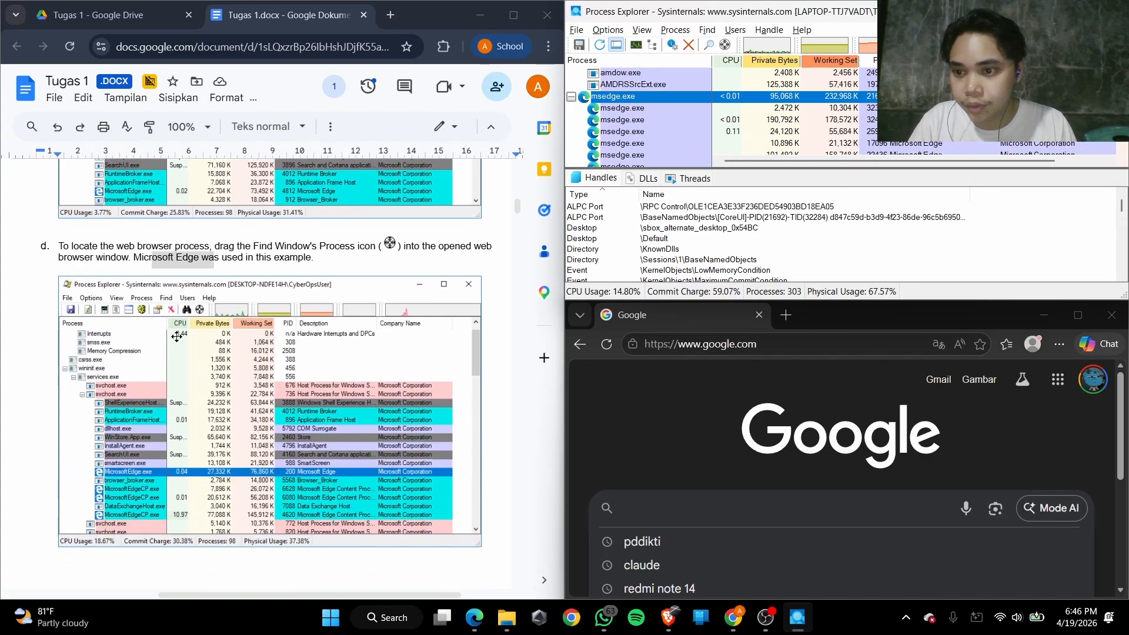
{"action": "scroll", "coordinate": [176, 336], "scroll_direction": "down", "scroll_amount": 2}
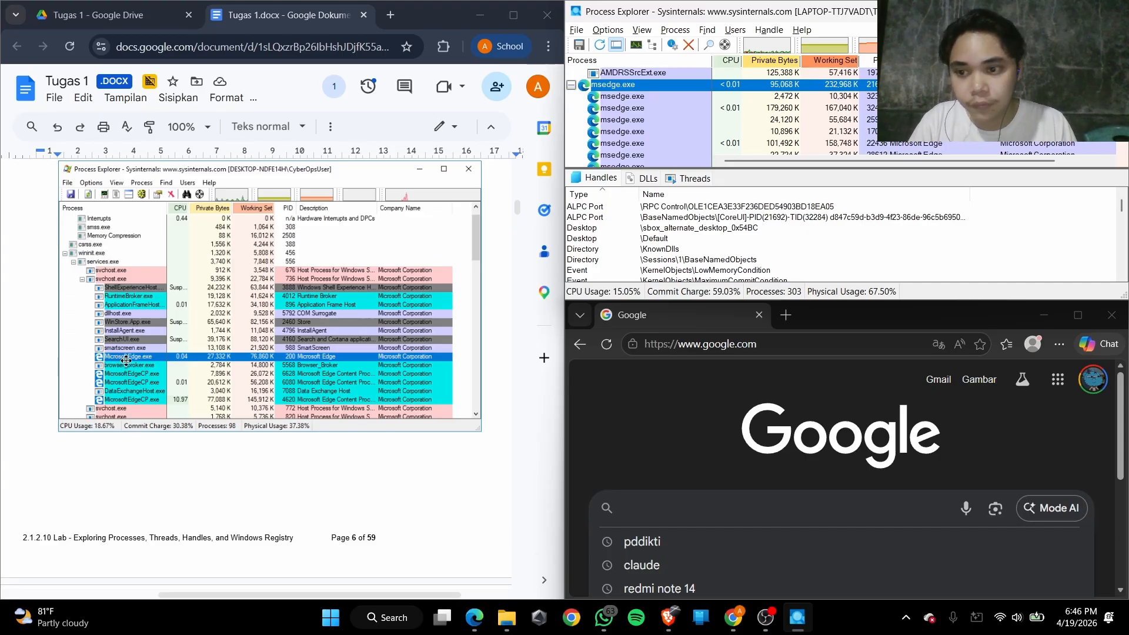
{"action": "scroll", "coordinate": [126, 360], "scroll_direction": "down", "scroll_amount": 8}
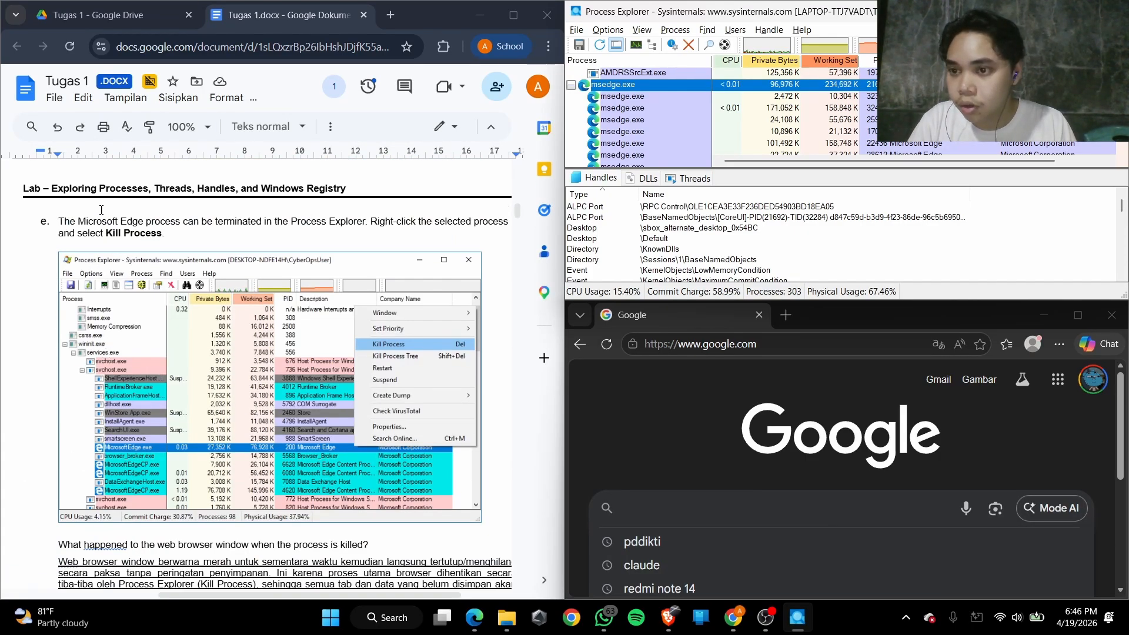
{"action": "left_click_drag", "start_coordinate": [78, 221], "coordinate": [342, 226]}
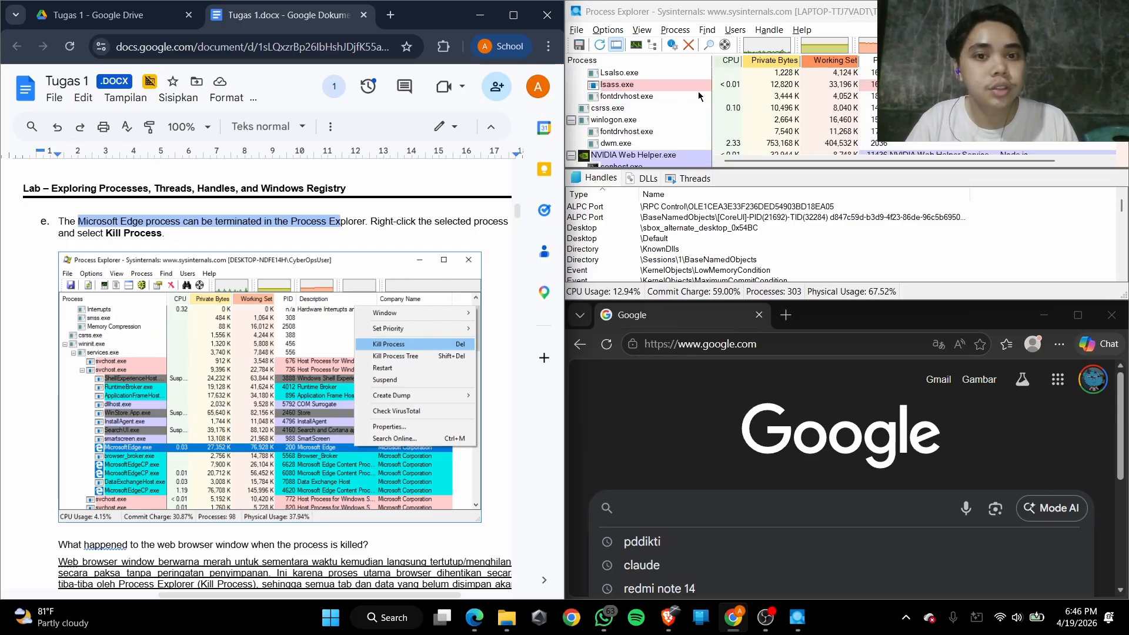
{"action": "left_click_drag", "start_coordinate": [725, 44], "coordinate": [758, 384]}
{"action": "right_click", "coordinate": [616, 135]}
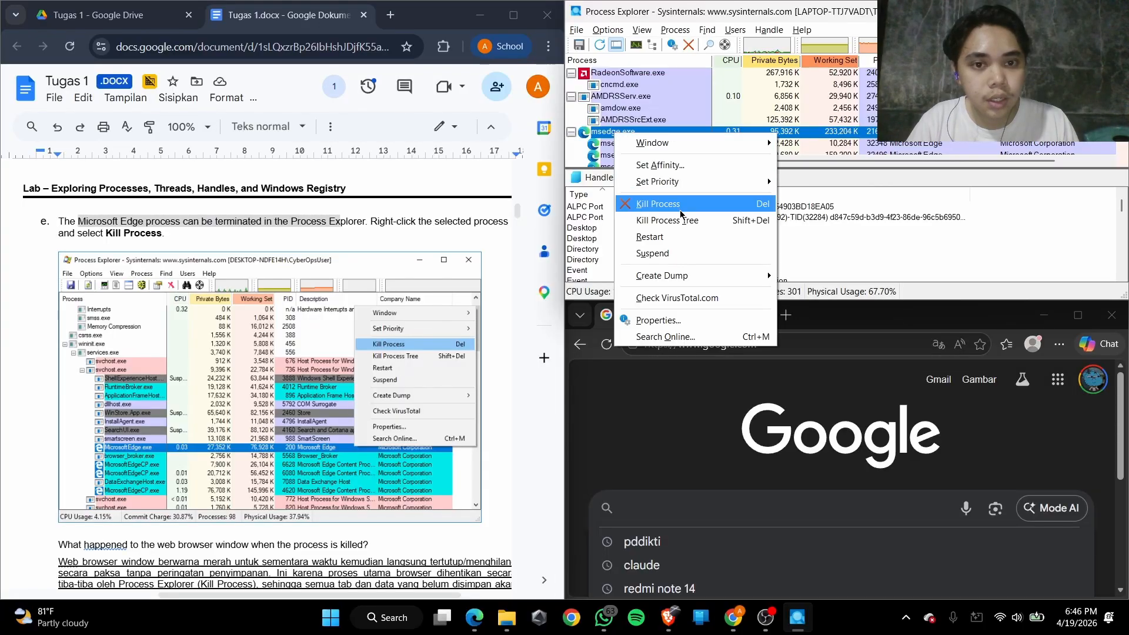
{"action": "left_click", "coordinate": [655, 206]}
{"action": "left_click", "coordinate": [589, 365]}
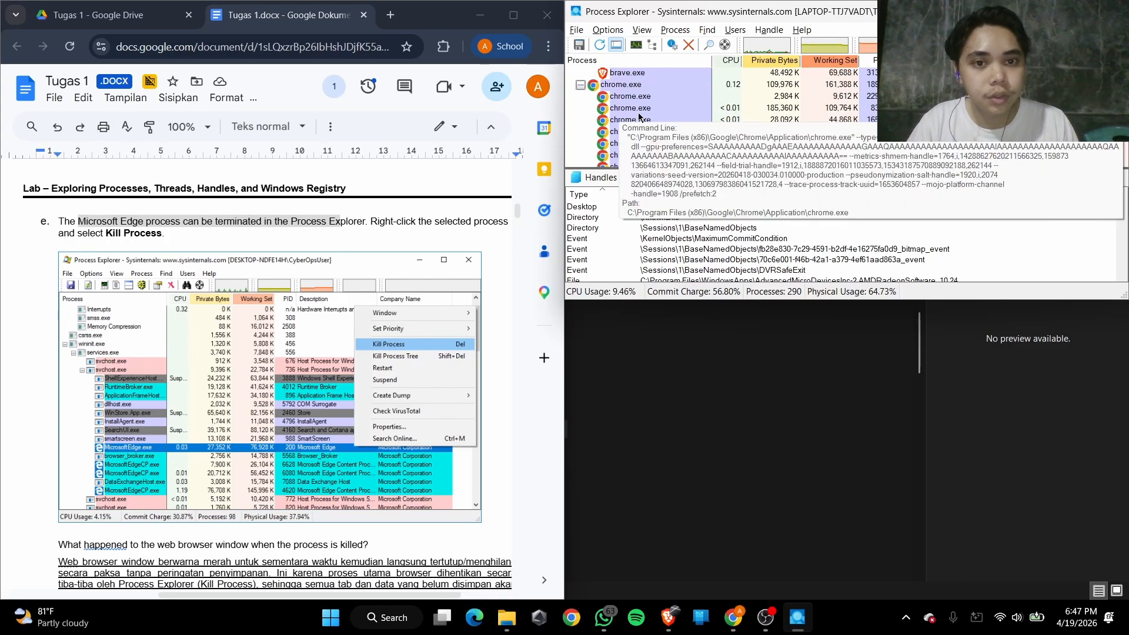
{"action": "scroll", "coordinate": [639, 117], "scroll_direction": "down", "scroll_amount": 3}
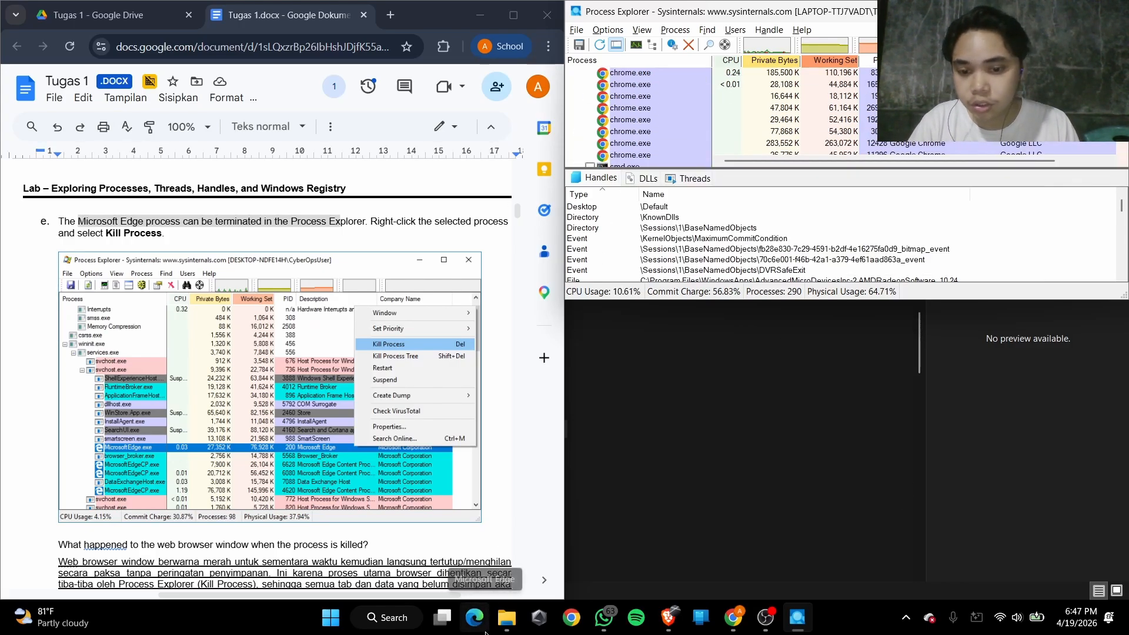
Read the question about what happened to the web browser window when its process is killed, and the underlined answer below it
{"action": "scroll", "coordinate": [152, 388], "scroll_direction": "down", "scroll_amount": 4}
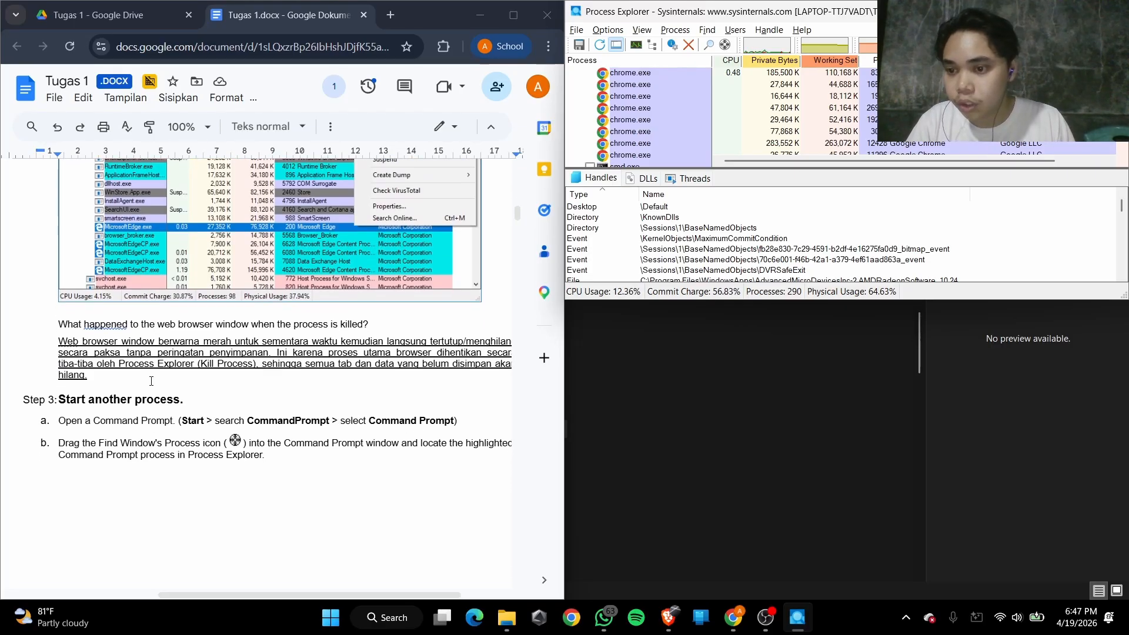
{"action": "left_click_drag", "start_coordinate": [68, 327], "coordinate": [313, 327]}
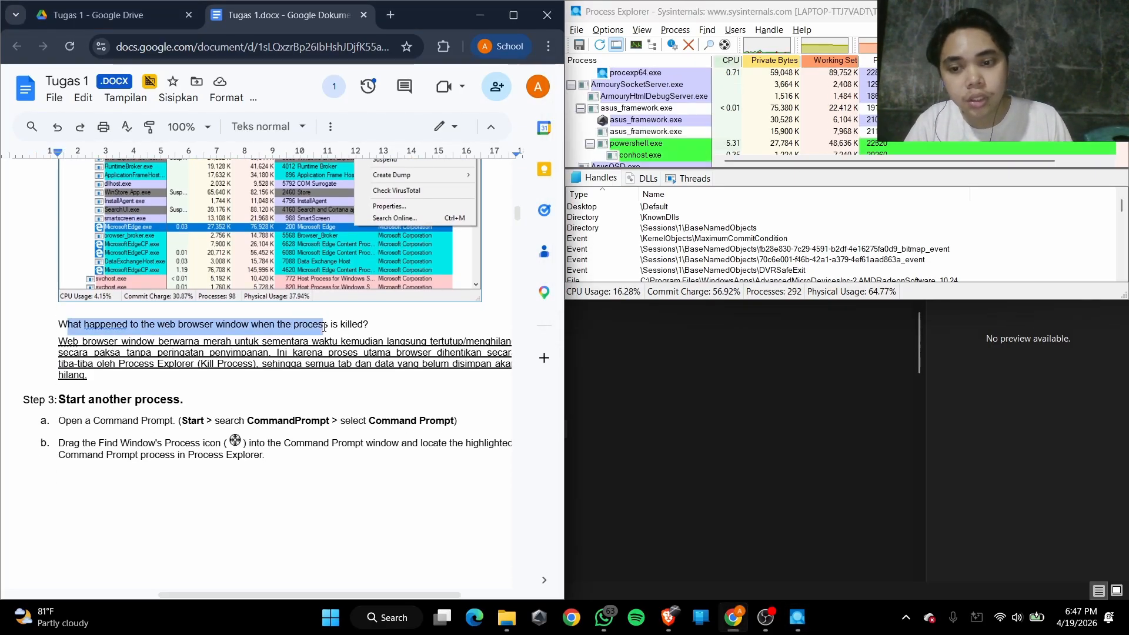
{"action": "left_click_drag", "start_coordinate": [324, 327], "coordinate": [356, 327]}
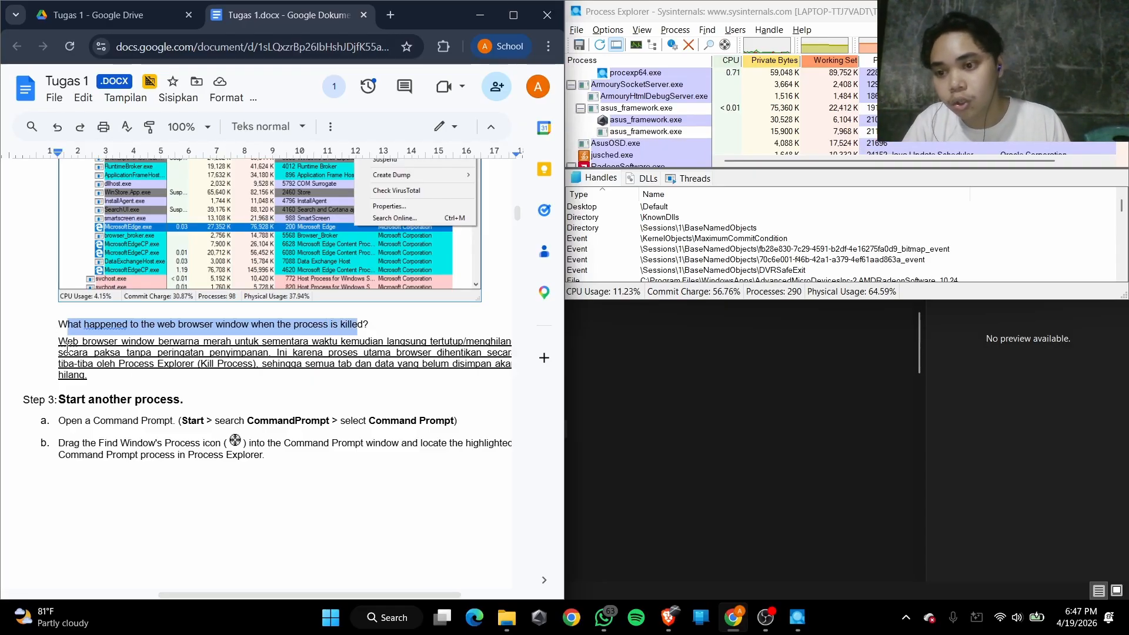
{"action": "left_click_drag", "start_coordinate": [67, 348], "coordinate": [265, 351]}
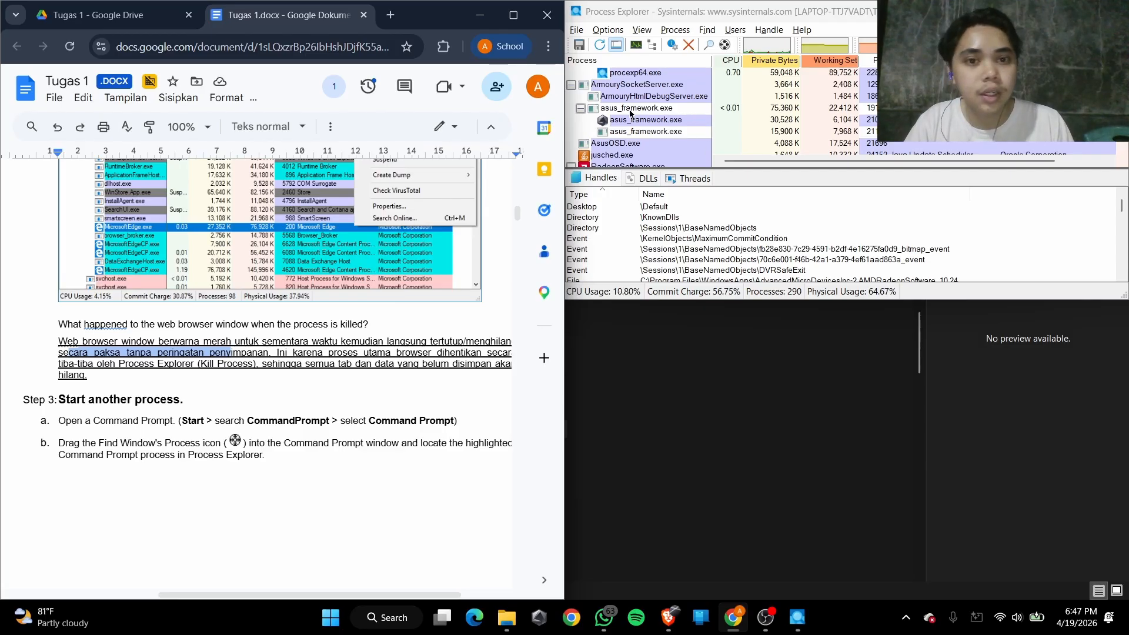
{"action": "left_click_drag", "start_coordinate": [174, 341], "coordinate": [433, 355]}
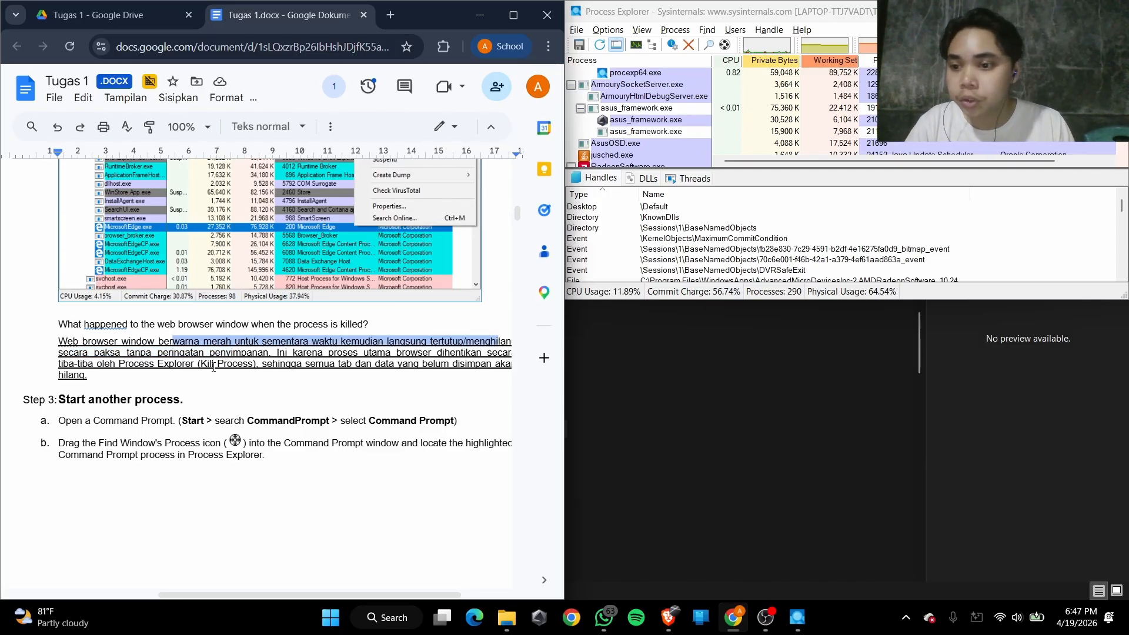
{"action": "scroll", "coordinate": [213, 365], "scroll_direction": "right", "scroll_amount": 2}
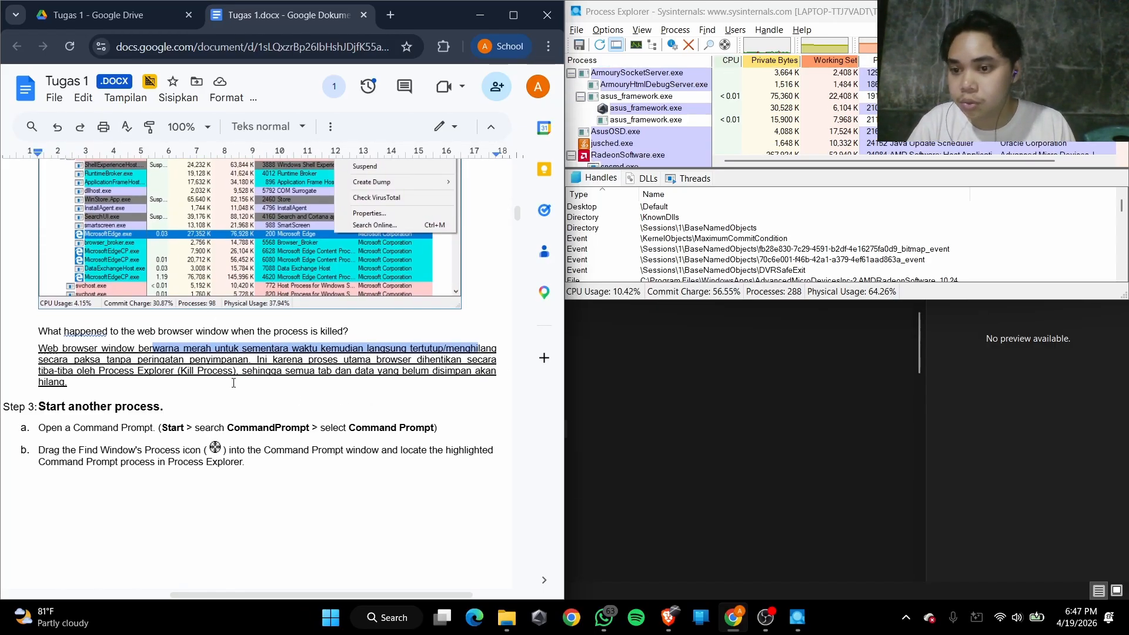
{"action": "left_click_drag", "start_coordinate": [199, 360], "coordinate": [494, 360]}
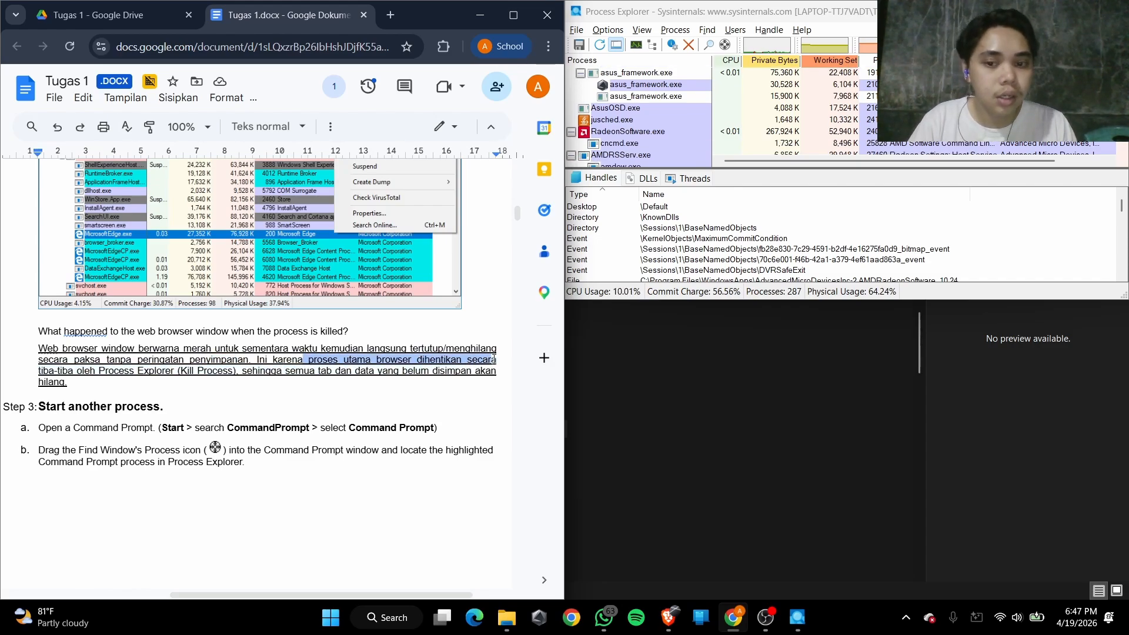
{"action": "scroll", "coordinate": [489, 358], "scroll_direction": "right", "scroll_amount": 2}
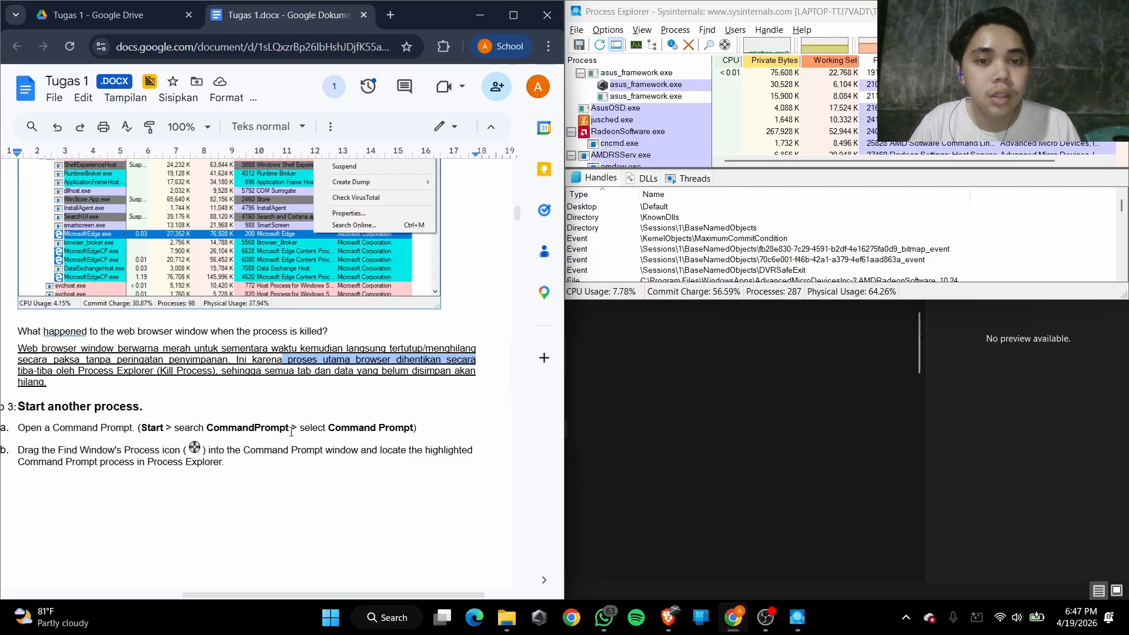
{"action": "left_click", "coordinate": [310, 383]}
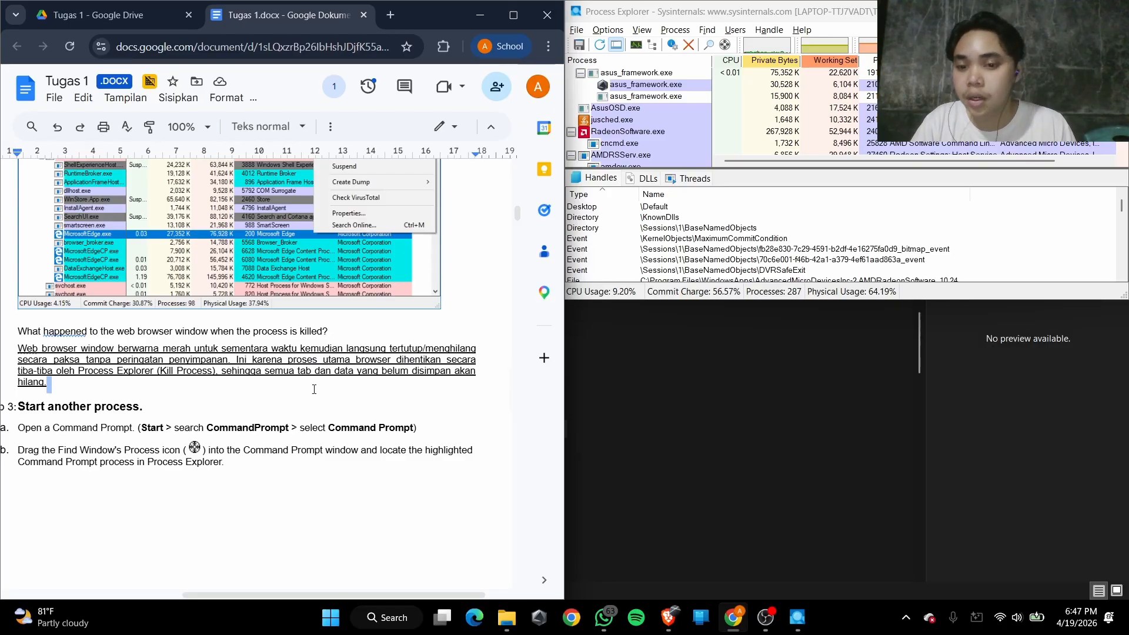
Read Step 3 on starting another process and open a Command Prompt by searching for cmd
{"action": "scroll", "coordinate": [314, 389], "scroll_direction": "down", "scroll_amount": 1}
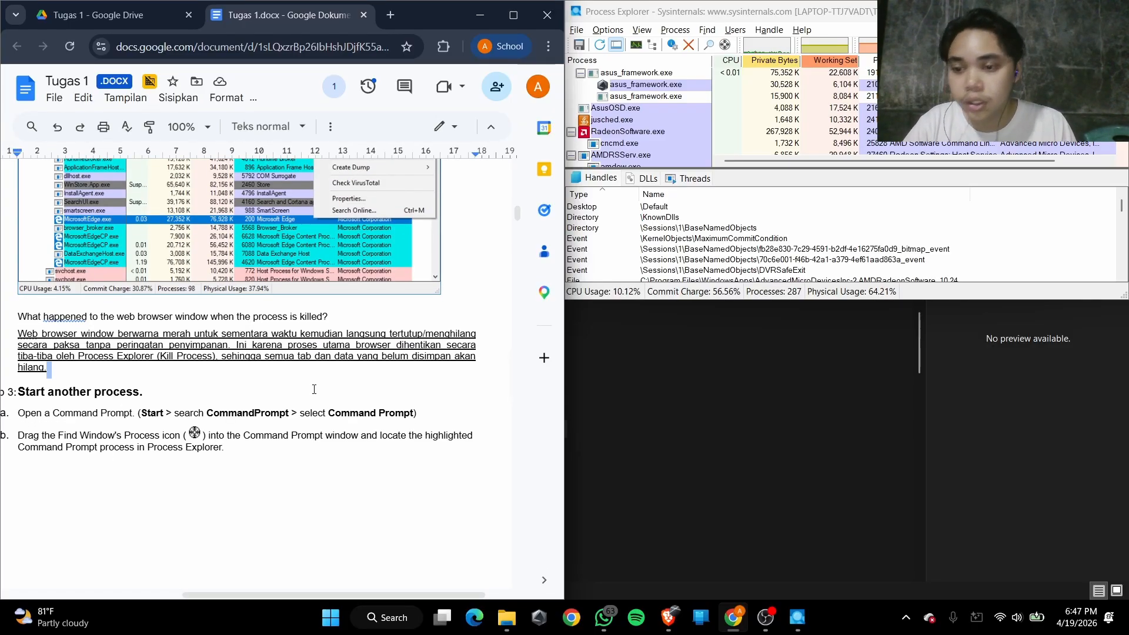
{"action": "scroll", "coordinate": [222, 341], "scroll_direction": "down", "scroll_amount": 4}
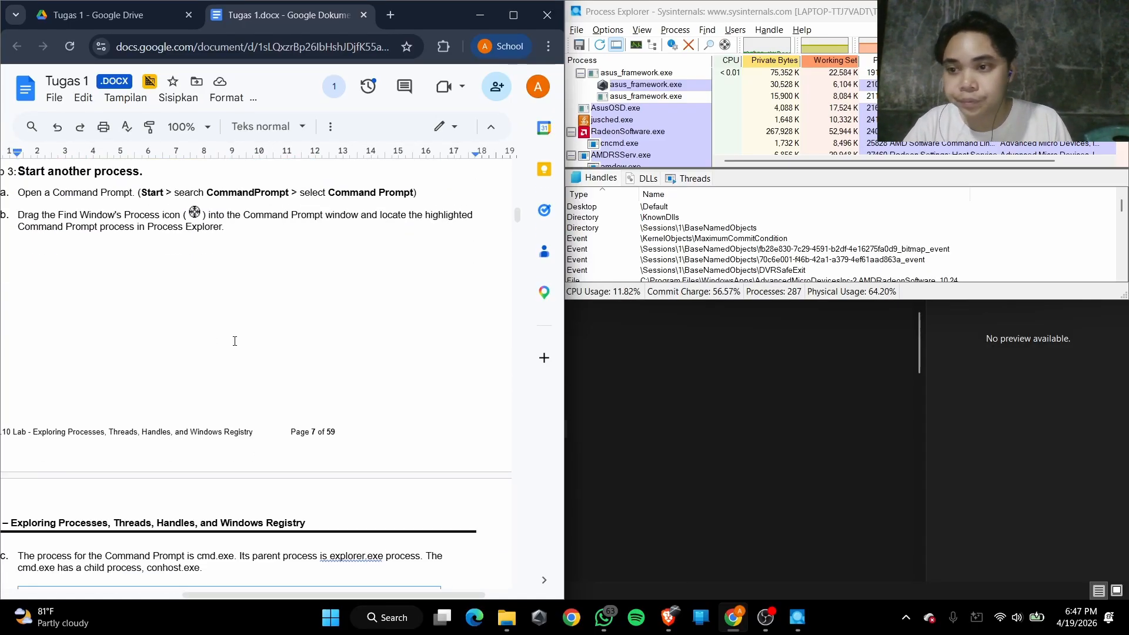
{"action": "scroll", "coordinate": [235, 338], "scroll_direction": "left", "scroll_amount": 1}
{"action": "scroll", "coordinate": [234, 338], "scroll_direction": "up", "scroll_amount": 1}
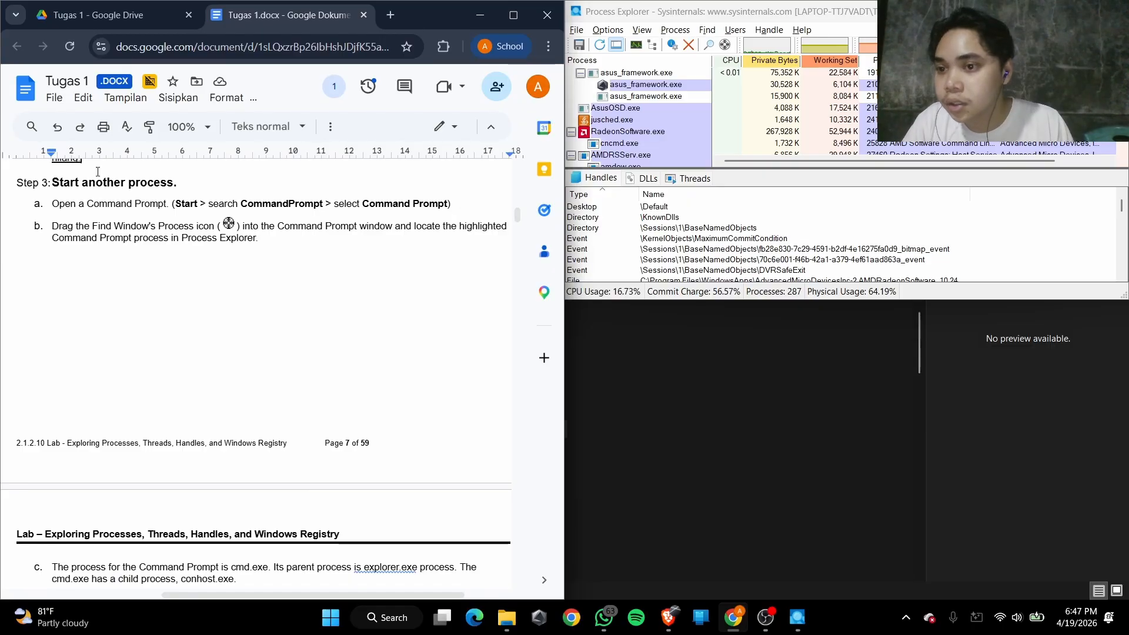
{"action": "left_click_drag", "start_coordinate": [68, 186], "coordinate": [176, 183]}
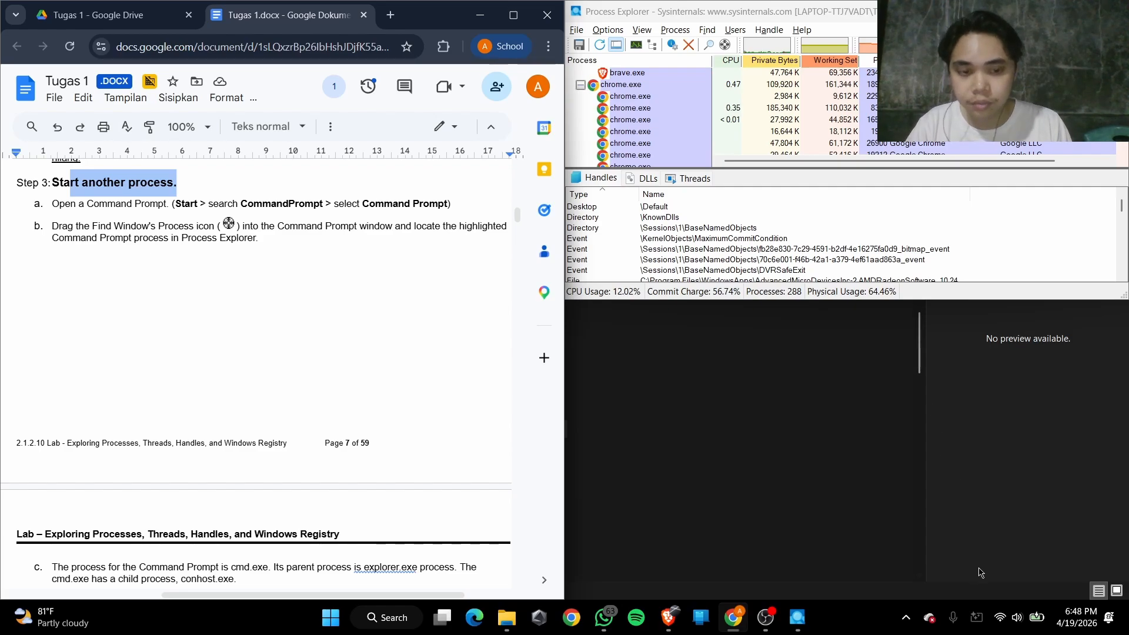
{"action": "key", "text": "super"}
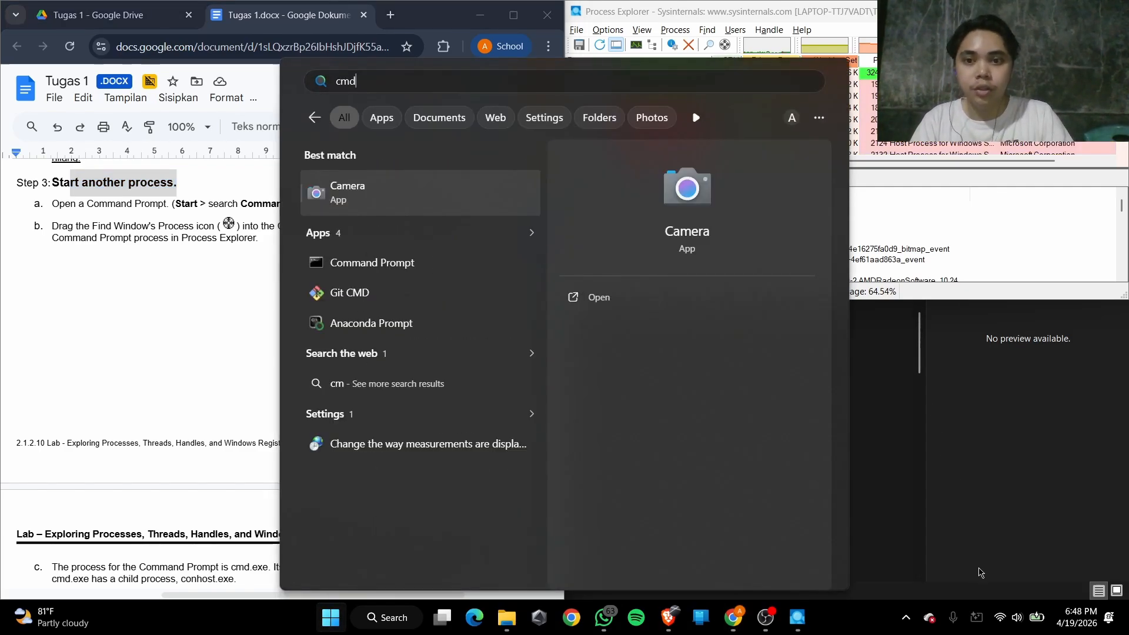
{"action": "type", "text": "d"}
{"action": "key", "text": "Return"}
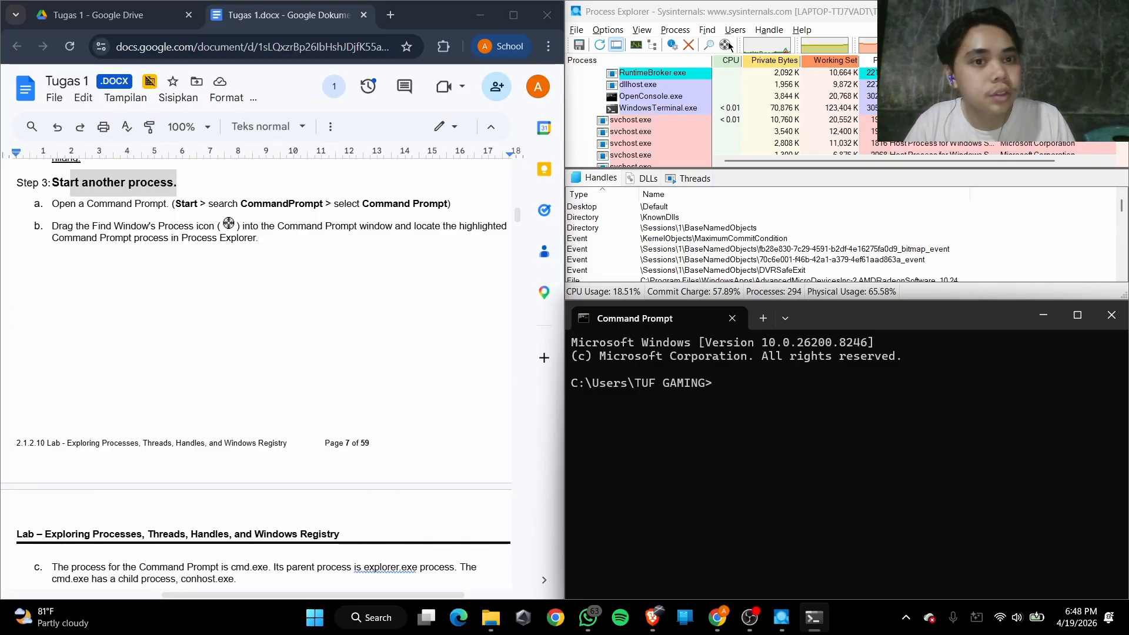
Locate the Command Prompt window's process in Process Explorer with the Find Window's Process tool
{"action": "left_click_drag", "start_coordinate": [727, 45], "coordinate": [738, 64]}
{"action": "left_click_drag", "start_coordinate": [777, 438], "coordinate": [779, 442]}
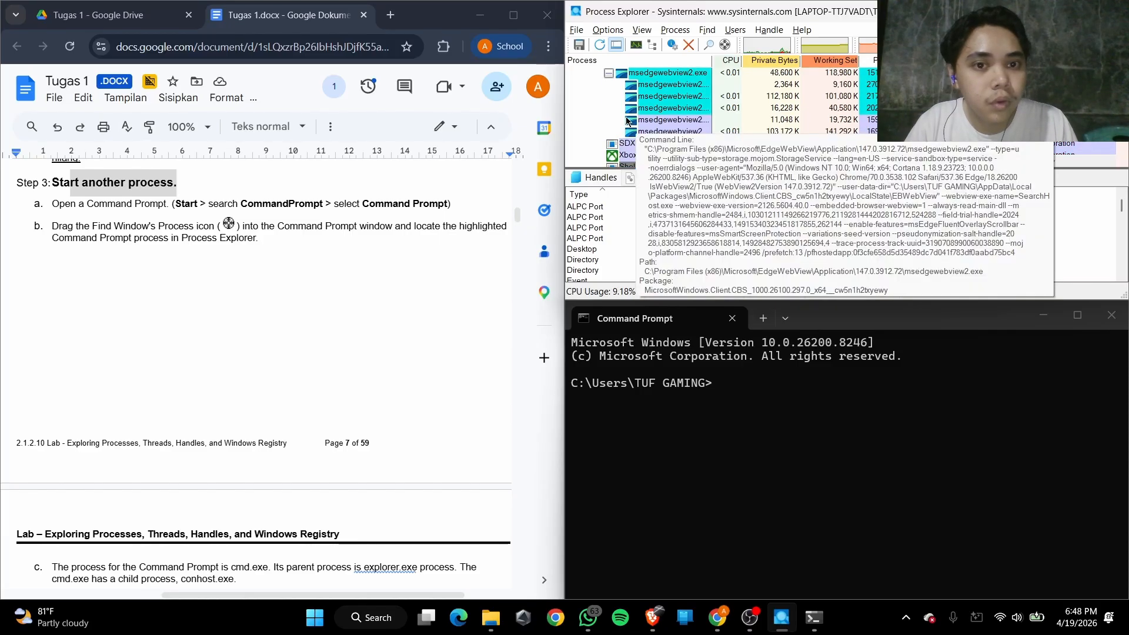
Enlarge the process list pane in Process Explorer and look through the list for the Command Prompt process
{"action": "scroll", "coordinate": [644, 136], "scroll_direction": "up", "scroll_amount": 5}
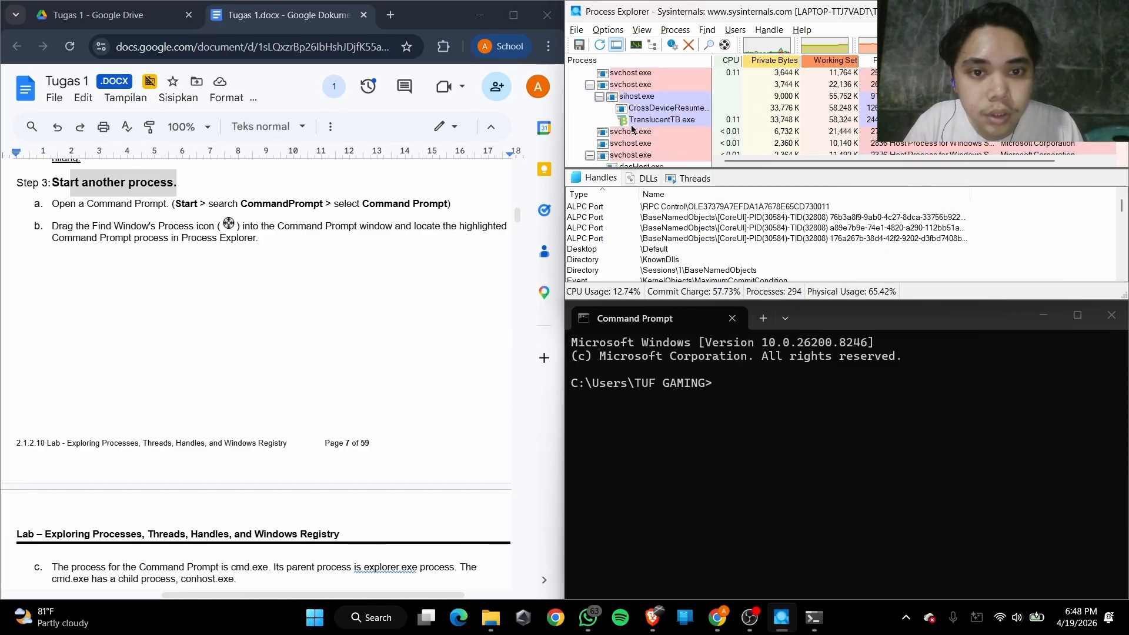
{"action": "scroll", "coordinate": [632, 128], "scroll_direction": "down", "scroll_amount": 1}
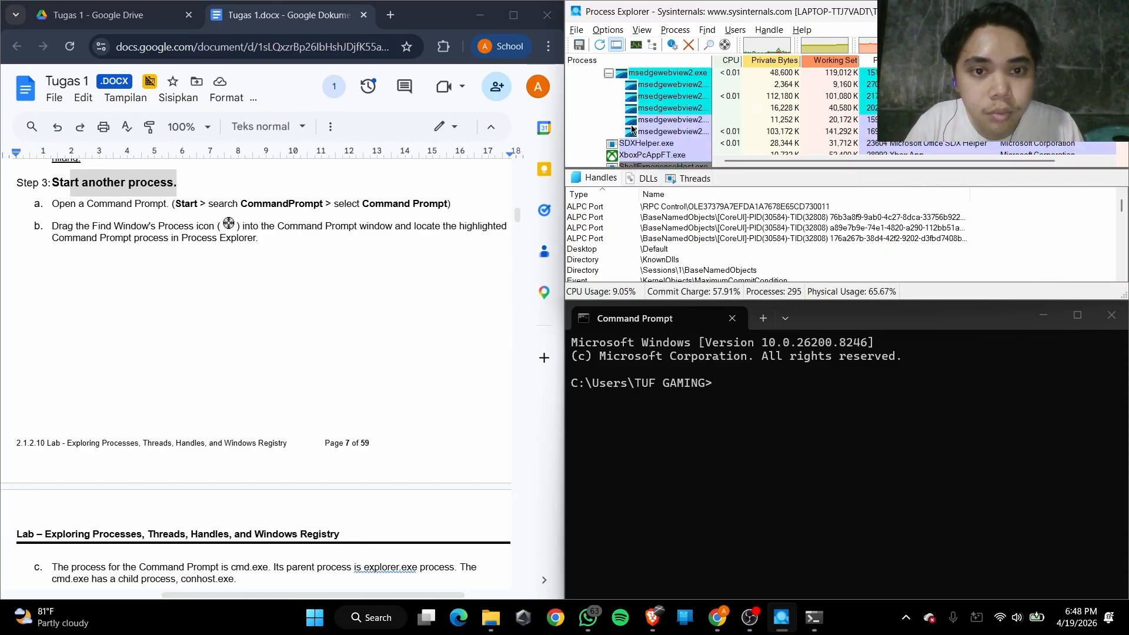
{"action": "scroll", "coordinate": [632, 128], "scroll_direction": "down", "scroll_amount": 10}
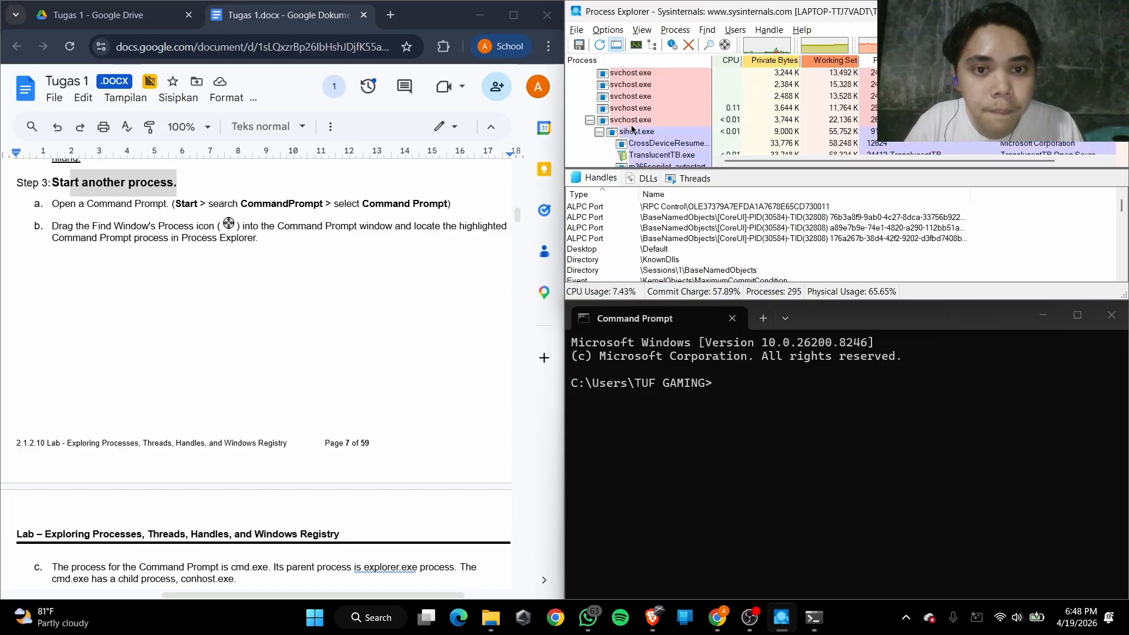
{"action": "left_click_drag", "start_coordinate": [788, 168], "coordinate": [787, 251]}
{"action": "scroll", "coordinate": [825, 170], "scroll_direction": "down", "scroll_amount": 6}
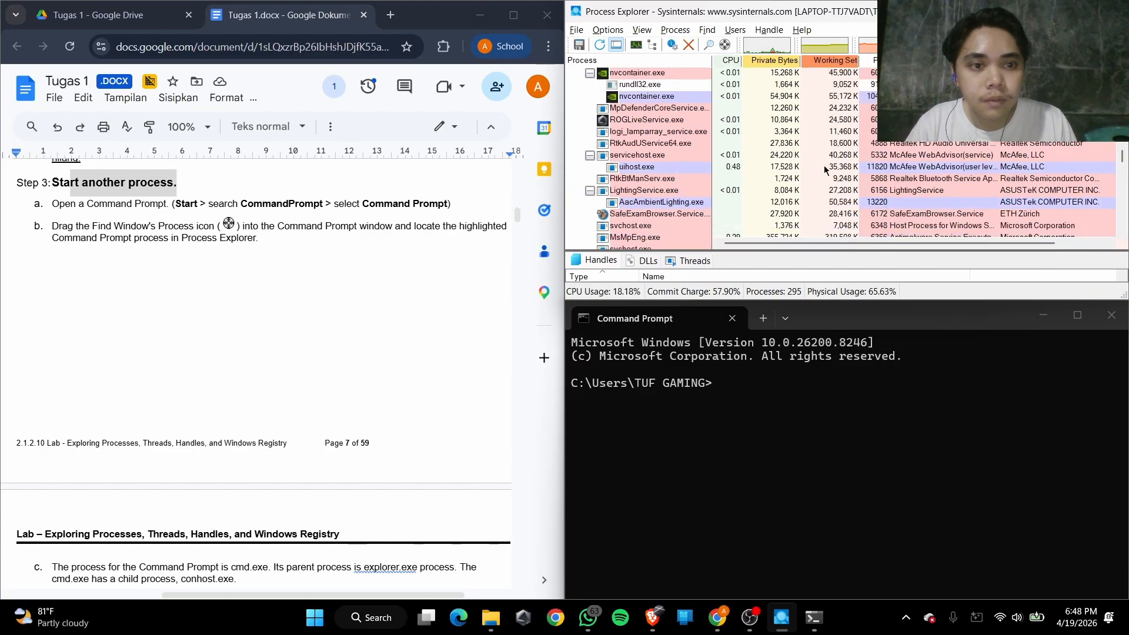
{"action": "left_click_drag", "start_coordinate": [1124, 160], "coordinate": [1124, 74]}
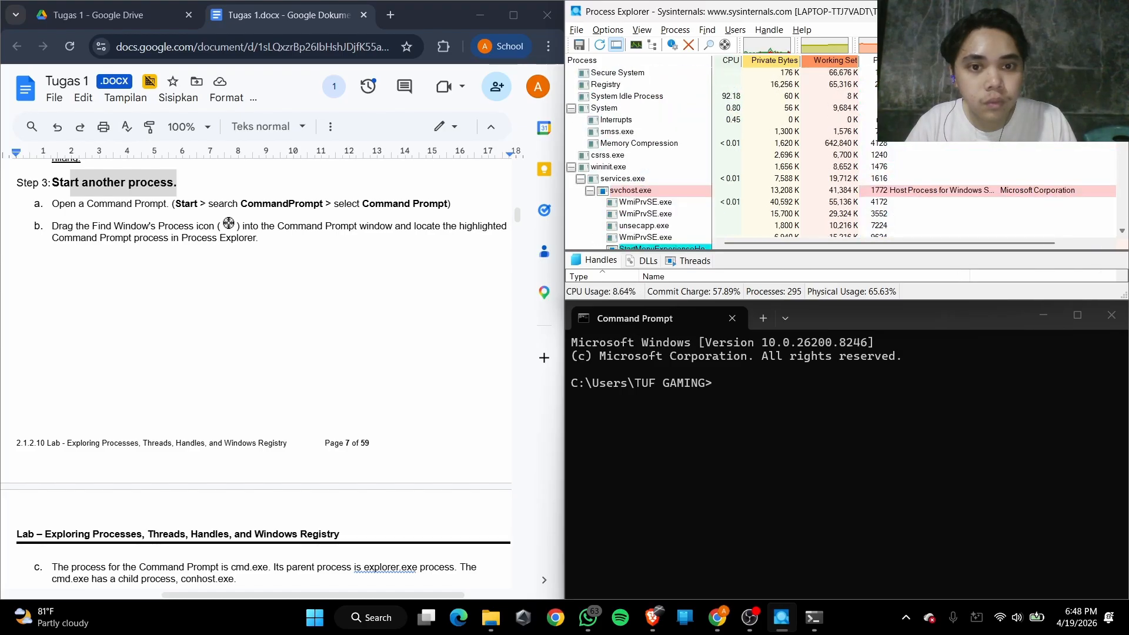
Filter the process list by cmd to look for the Command Prompt process, and clear the filter
{"action": "type", "text": "c"}
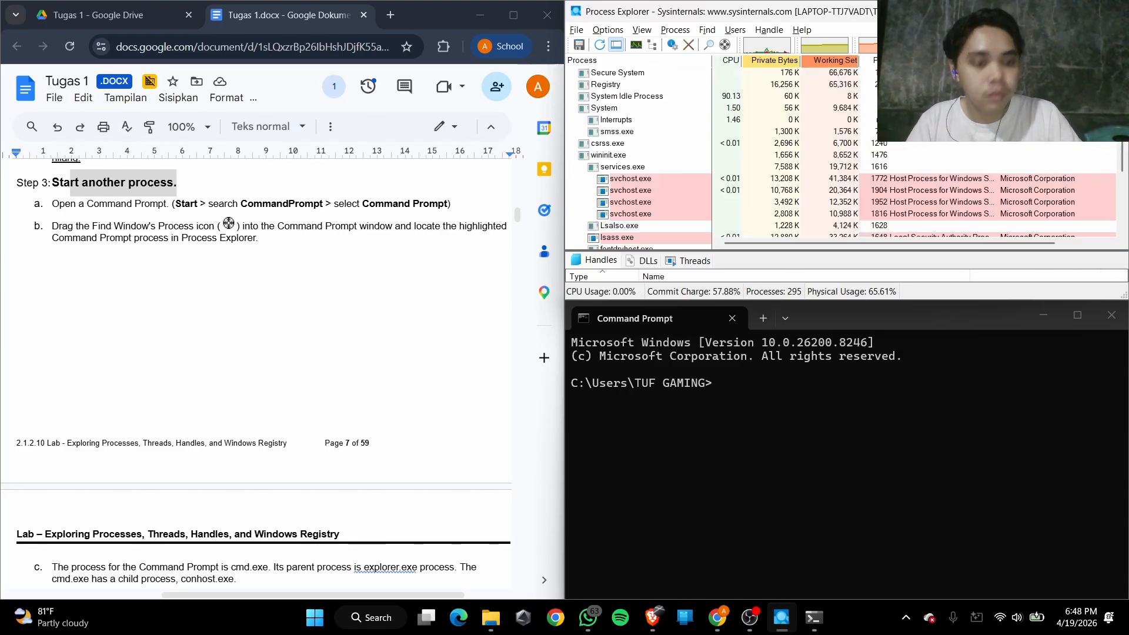
{"action": "type", "text": "cmd"}
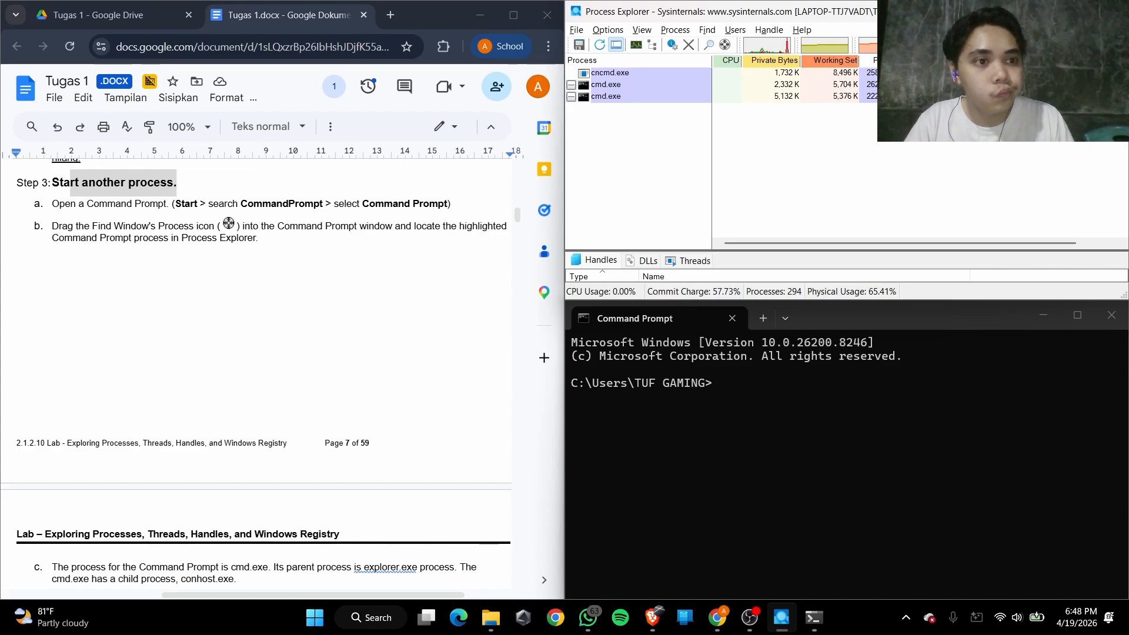
{"action": "key", "text": "BackSpace"}
{"action": "key", "text": "BackSpace"}
{"action": "key", "text": "BackSpace"}
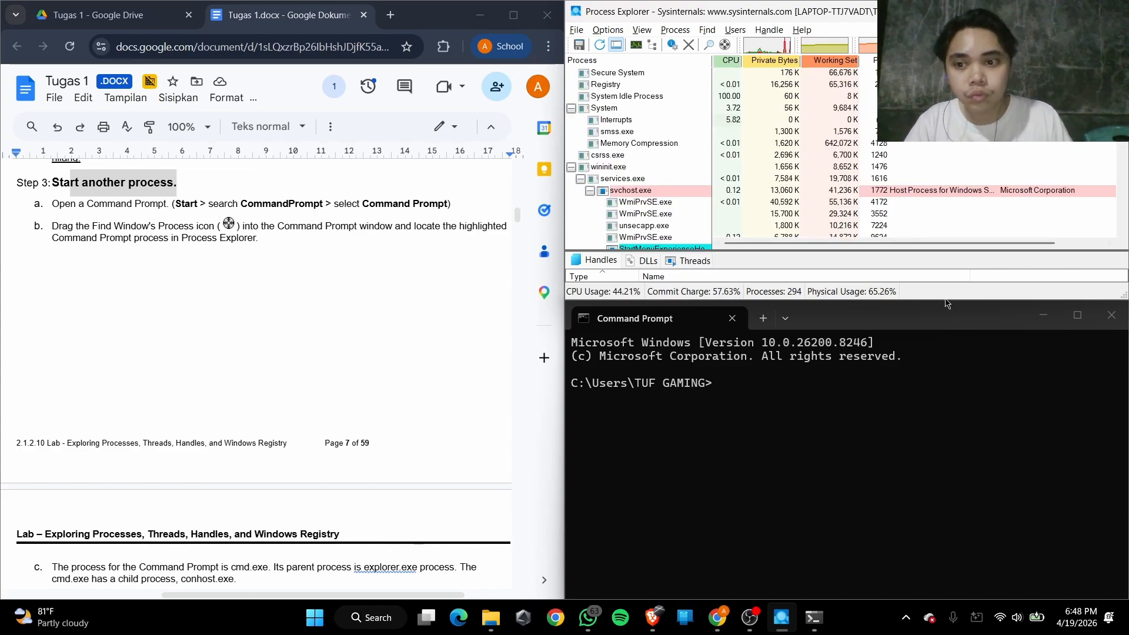
Target the Command Prompt window with Find Window's Process again and look for its process in the tree around explorer.exe
{"action": "left_click", "coordinate": [814, 426]}
{"action": "scroll", "coordinate": [657, 168], "scroll_direction": "down", "scroll_amount": 5}
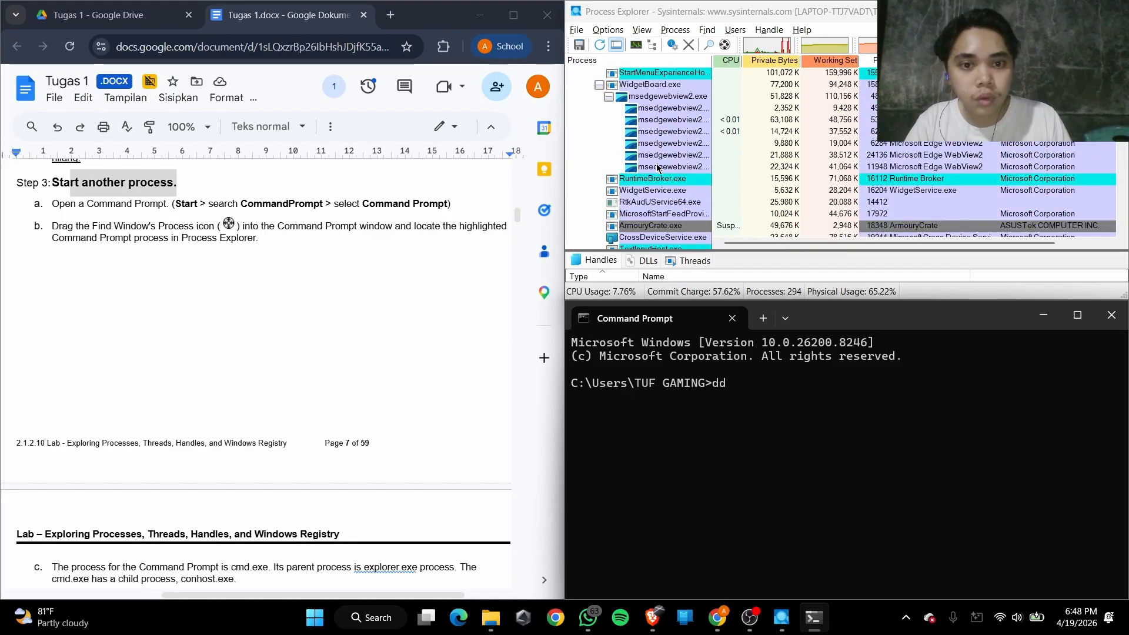
{"action": "scroll", "coordinate": [658, 167], "scroll_direction": "up", "scroll_amount": 5}
{"action": "scroll", "coordinate": [658, 169], "scroll_direction": "down", "scroll_amount": 5}
{"action": "scroll", "coordinate": [657, 168], "scroll_direction": "down", "scroll_amount": 6}
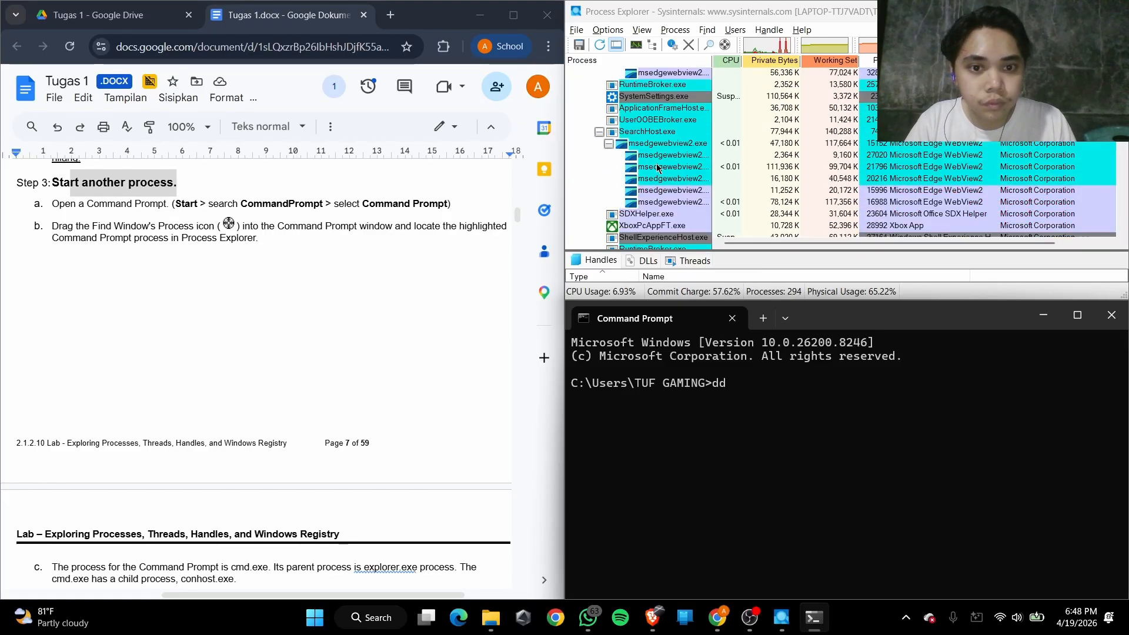
{"action": "left_click_drag", "start_coordinate": [724, 45], "coordinate": [726, 389]}
{"action": "scroll", "coordinate": [657, 183], "scroll_direction": "down", "scroll_amount": 10}
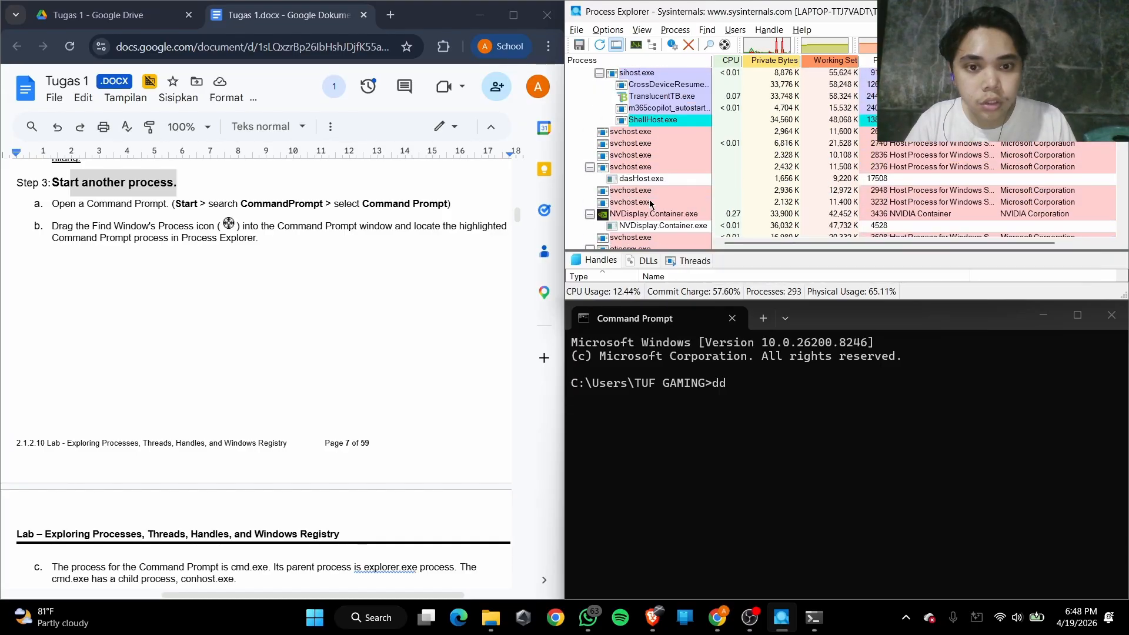
{"action": "scroll", "coordinate": [650, 203], "scroll_direction": "down", "scroll_amount": 15}
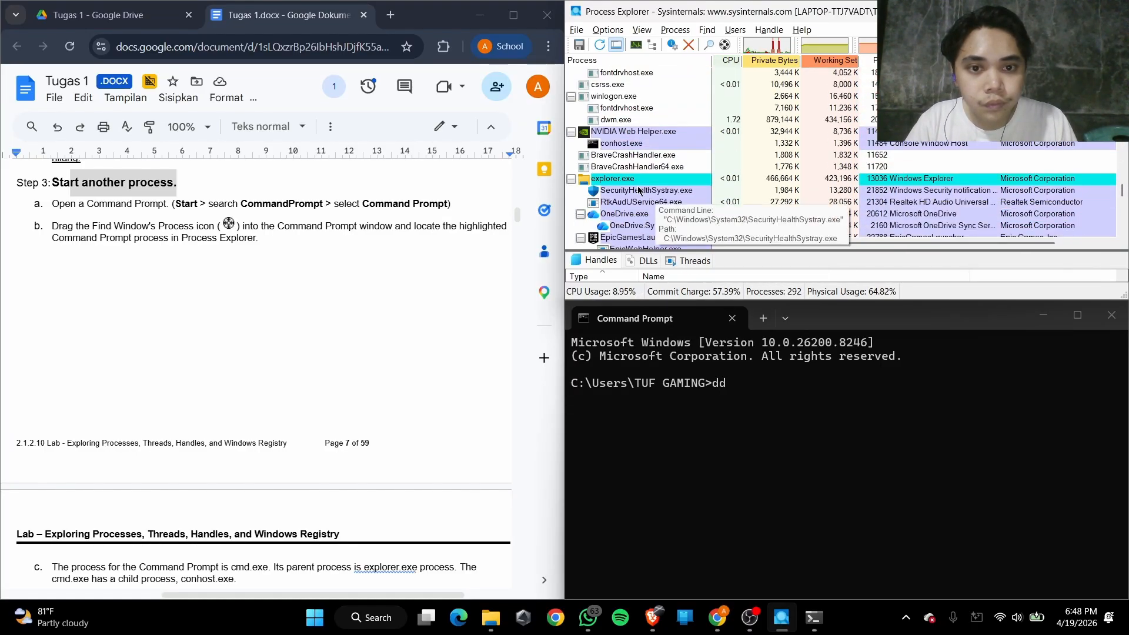
{"action": "scroll", "coordinate": [641, 194], "scroll_direction": "down", "scroll_amount": 3}
{"action": "scroll", "coordinate": [641, 191], "scroll_direction": "up", "scroll_amount": 2}
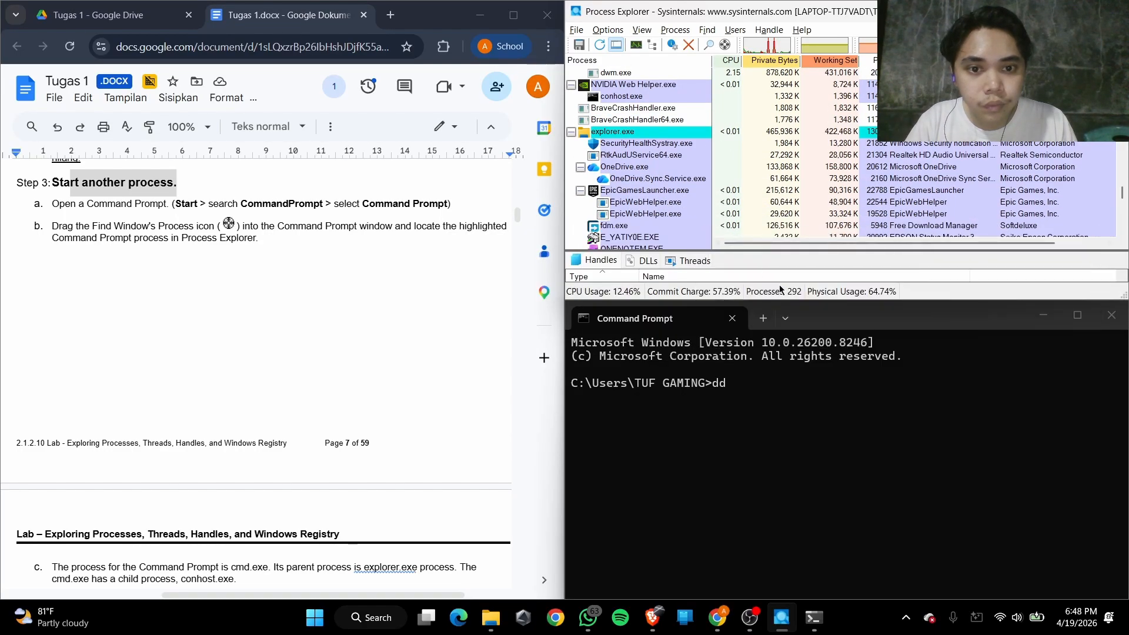
Read Steps 3c and 3d on the cmd.exe process hierarchy and on starting a ping to observe changes under cmd.exe
{"action": "left_click", "coordinate": [775, 395]}
{"action": "scroll", "coordinate": [215, 235], "scroll_direction": "down", "scroll_amount": 5}
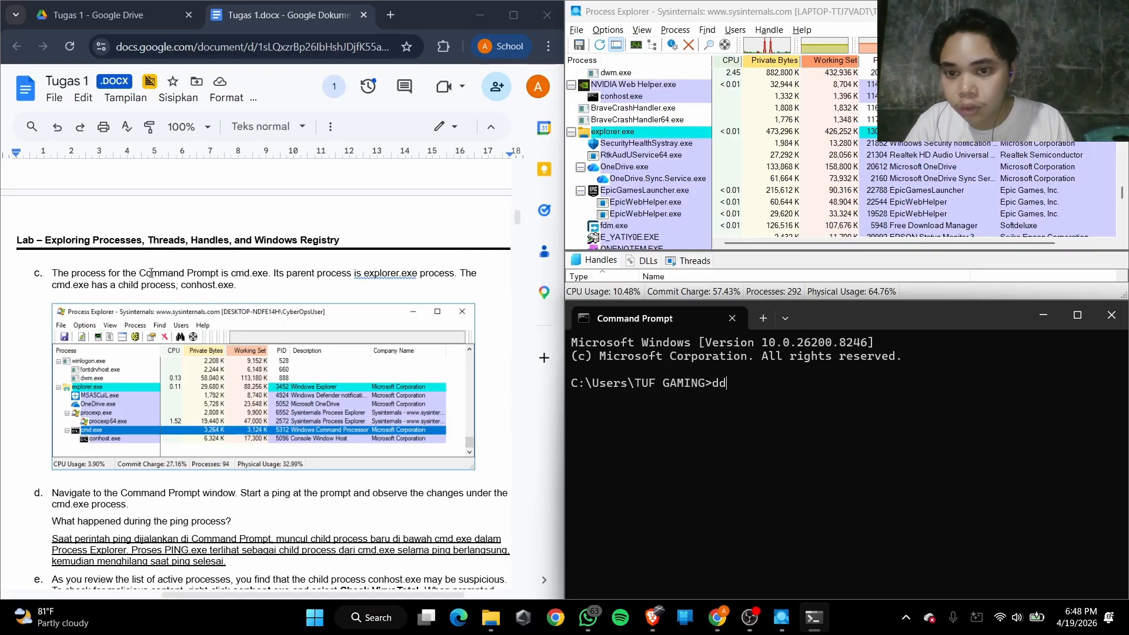
{"action": "scroll", "coordinate": [235, 317], "scroll_direction": "down", "scroll_amount": 5}
{"action": "scroll", "coordinate": [235, 317], "scroll_direction": "up", "scroll_amount": 5}
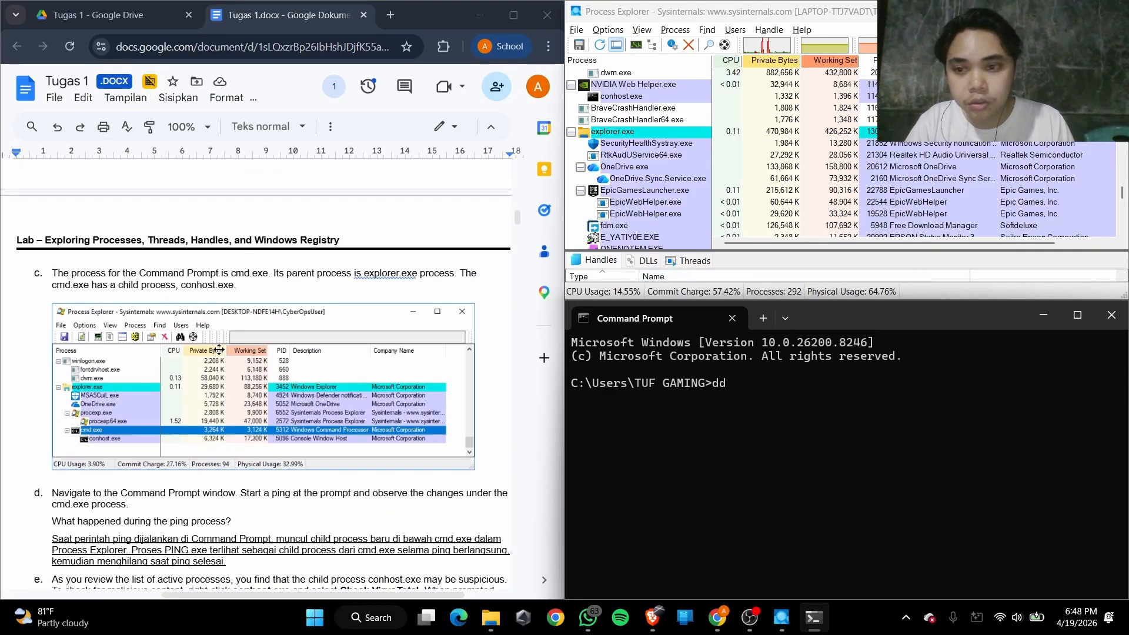
{"action": "scroll", "coordinate": [140, 344], "scroll_direction": "down", "scroll_amount": 2}
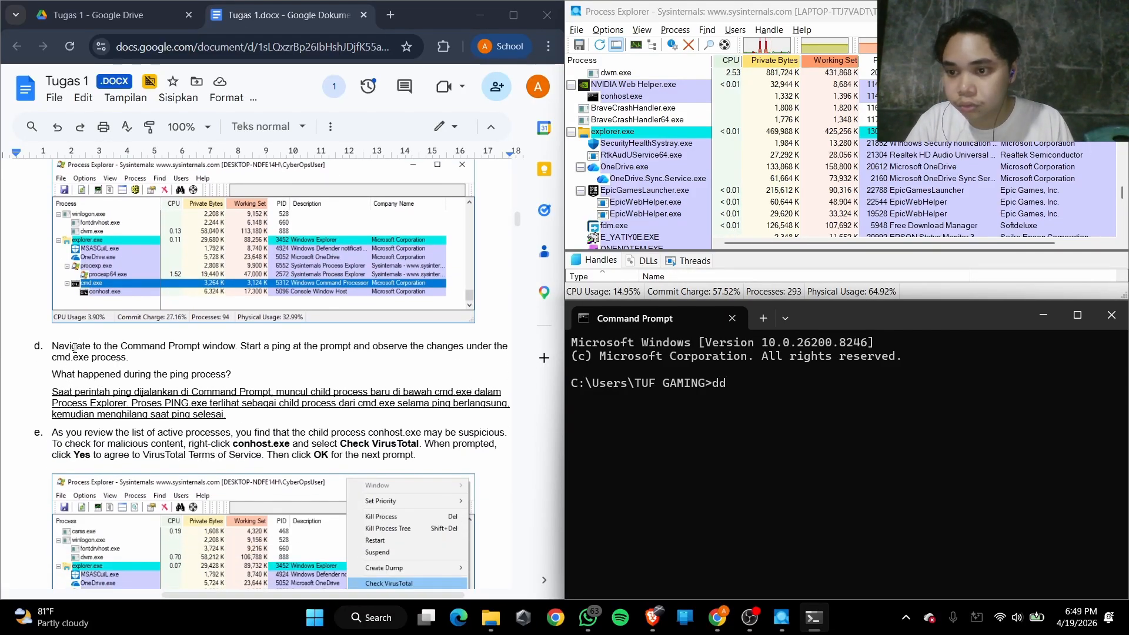
{"action": "left_click_drag", "start_coordinate": [73, 347], "coordinate": [253, 353]}
{"action": "left_click", "coordinate": [173, 365]}
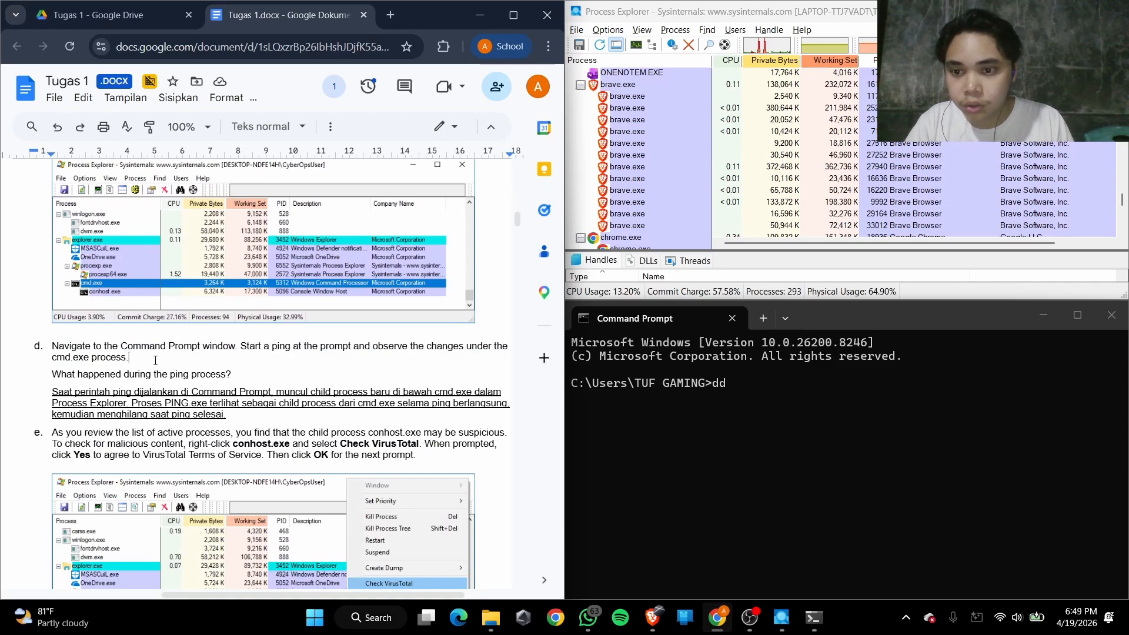
{"action": "scroll", "coordinate": [115, 390], "scroll_direction": "up", "scroll_amount": 1}
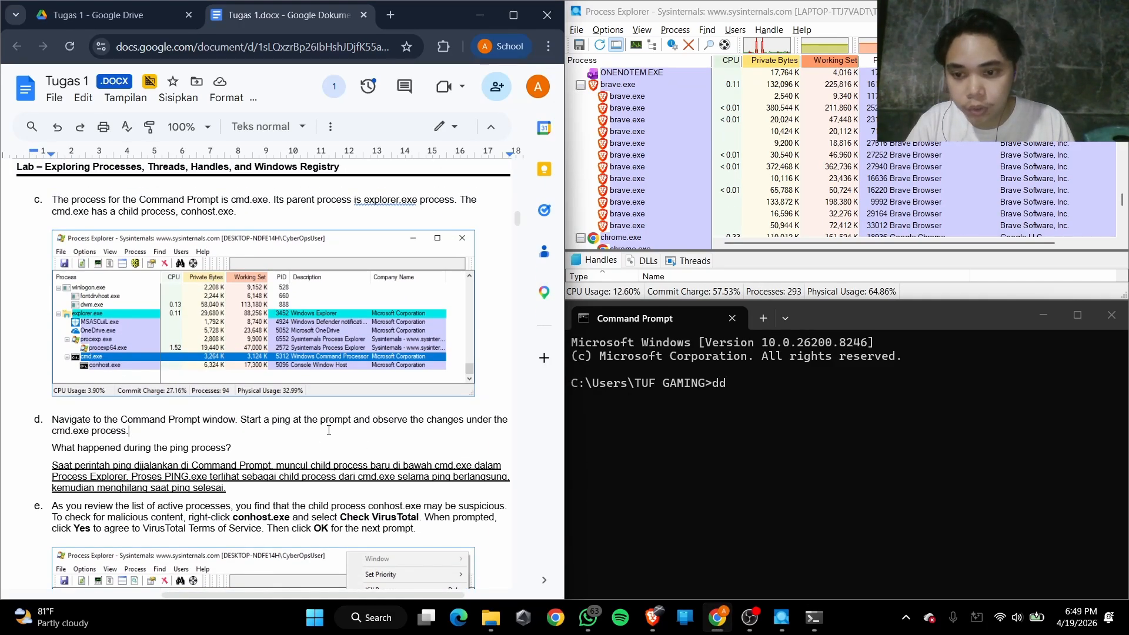
{"action": "left_click_drag", "start_coordinate": [247, 420], "coordinate": [200, 436]}
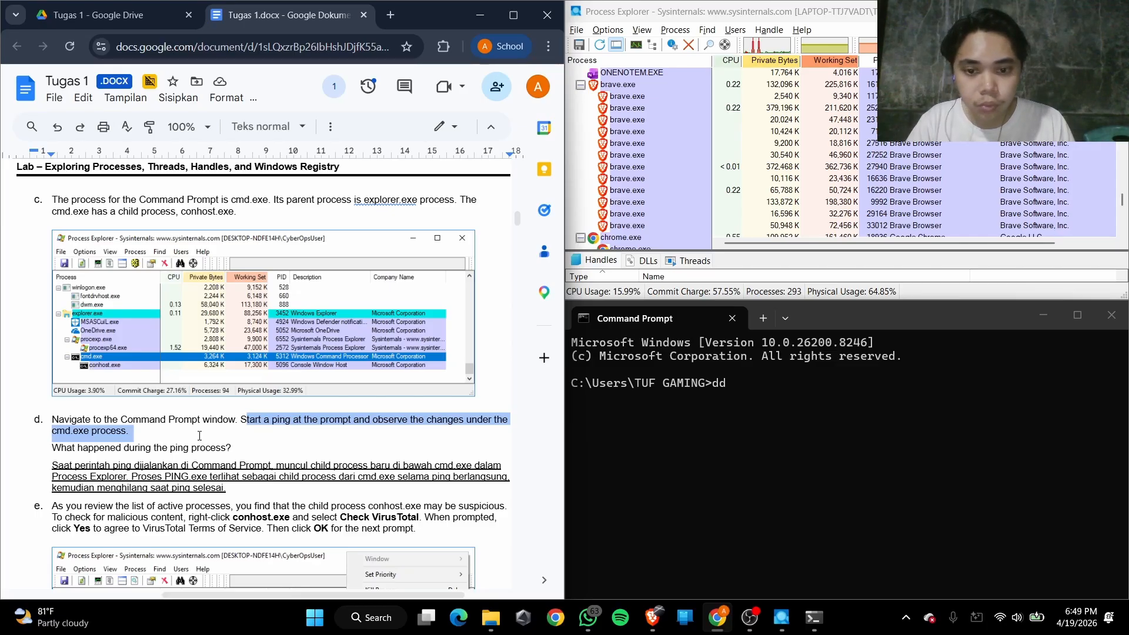
{"action": "left_click", "coordinate": [306, 430]}
Clear the stray text at the Command Prompt and enter the command ping google.com -t
{"action": "left_click", "coordinate": [734, 407]}
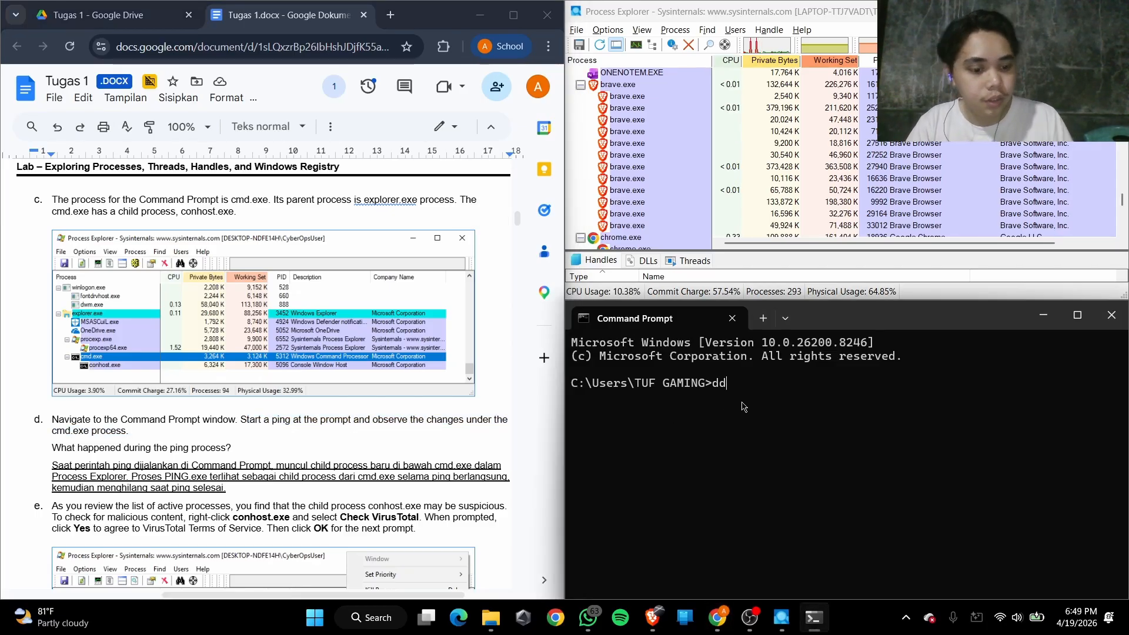
{"action": "key", "text": "BackSpace"}
{"action": "key", "text": "BackSpace"}
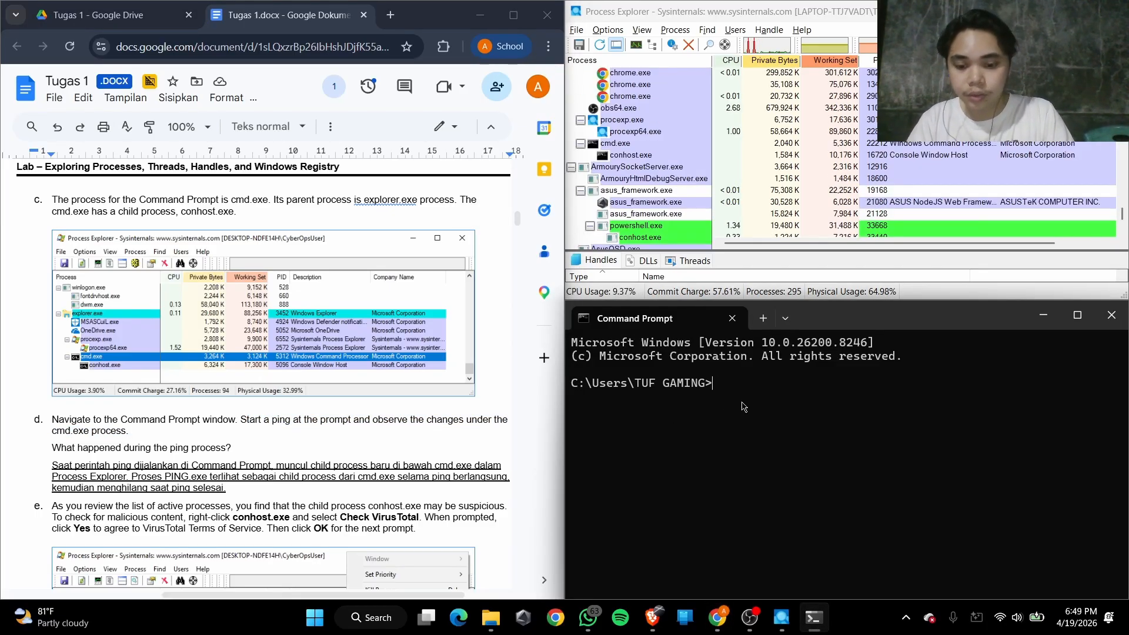
{"action": "type", "text": "pni"}
{"action": "key", "text": "BackSpace"}
{"action": "key", "text": "BackSpace"}
{"action": "type", "text": "ing "}
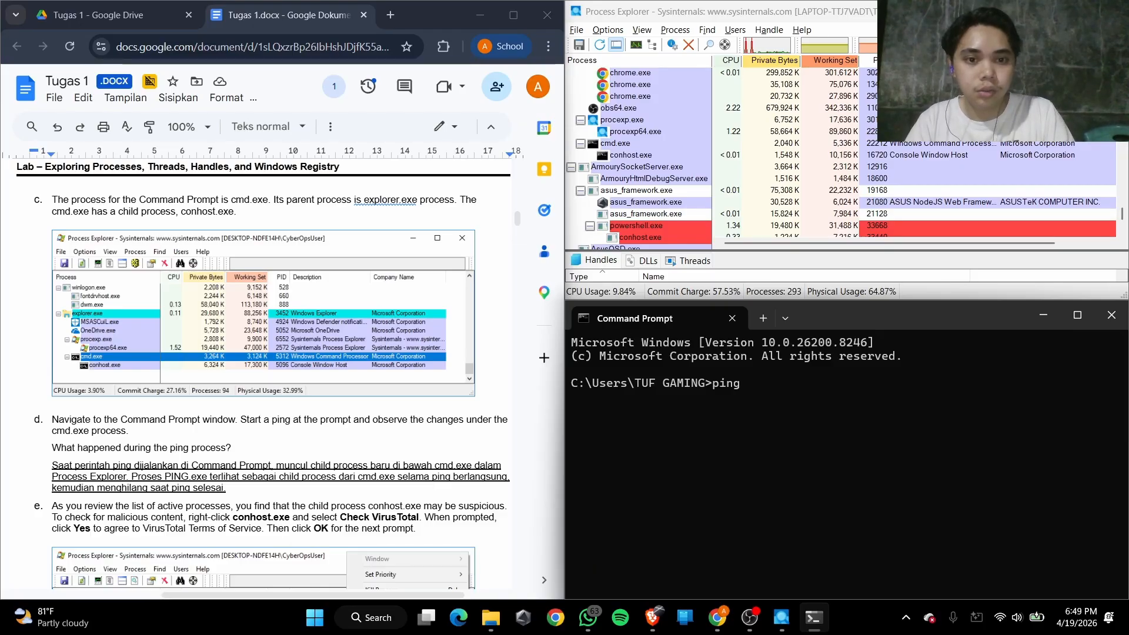
{"action": "type", "text": "googl"}
{"action": "key", "text": "BackSpace"}
{"action": "type", "text": "gl"}
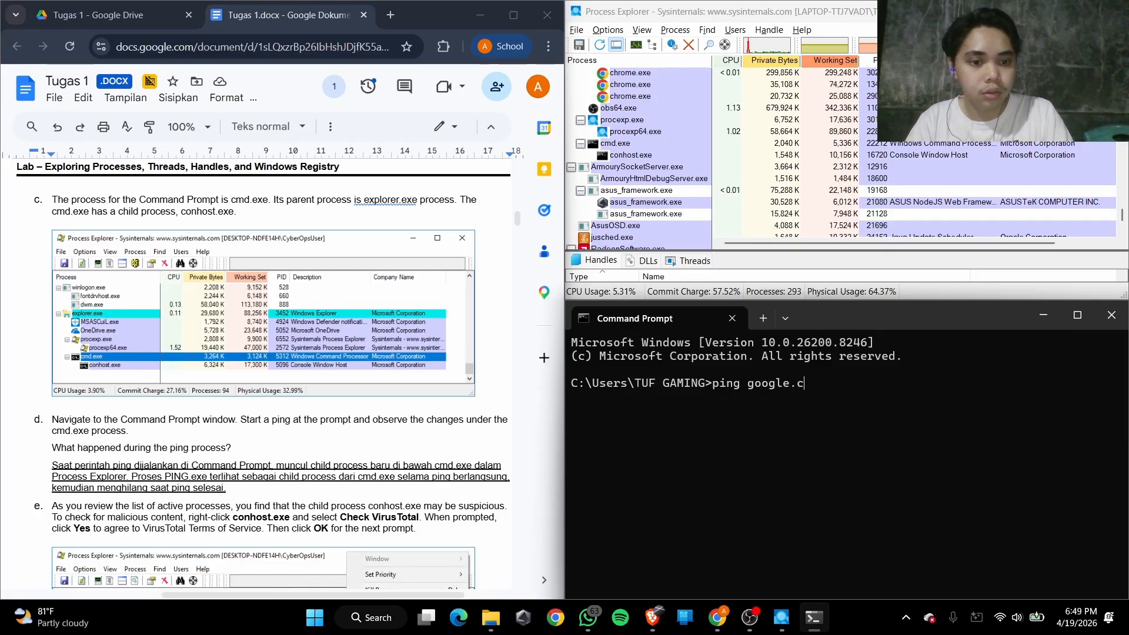
{"action": "type", "text": "-t"}
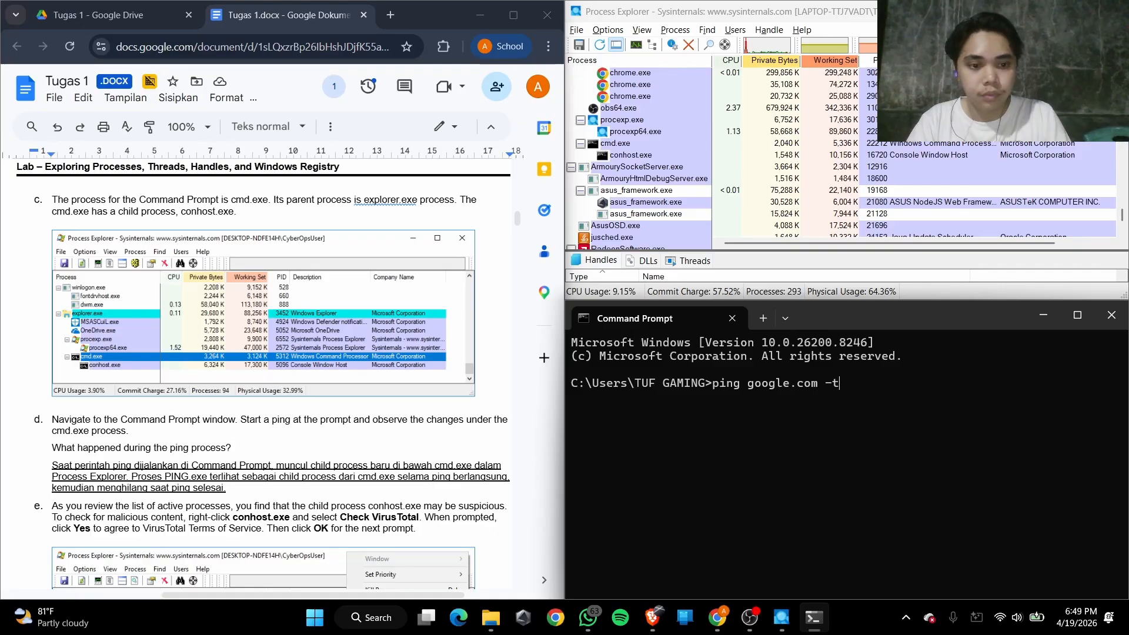
Select cmd.exe in the process list and run the ping while watching the child processes under it
{"action": "left_click", "coordinate": [616, 146]}
{"action": "scroll", "coordinate": [651, 157], "scroll_direction": "up", "scroll_amount": 12}
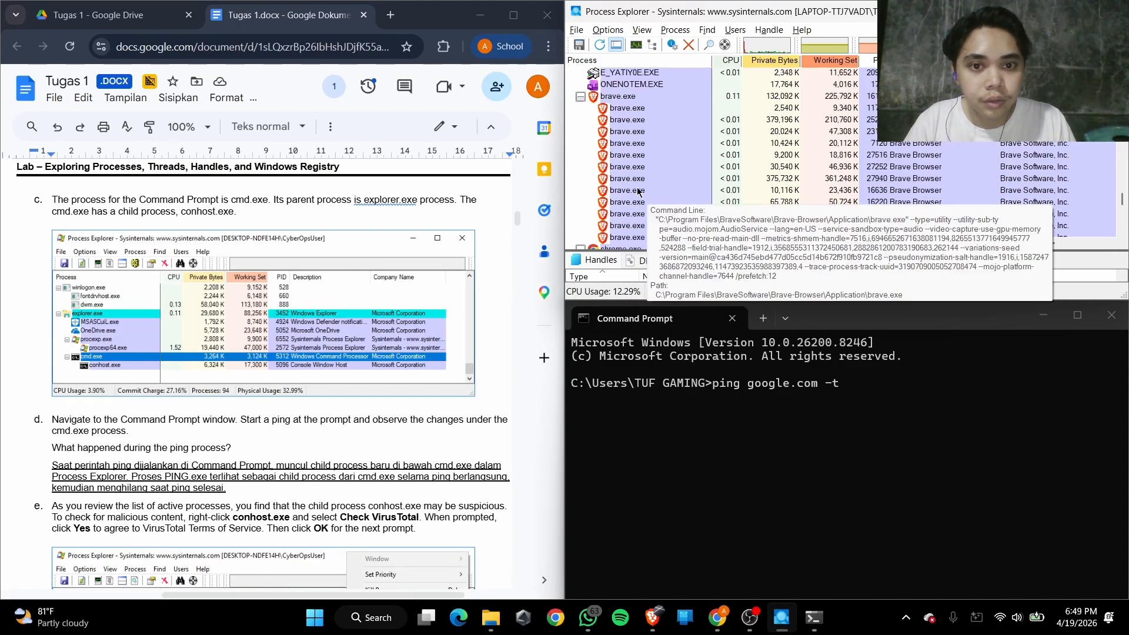
{"action": "scroll", "coordinate": [638, 191], "scroll_direction": "down", "scroll_amount": 11}
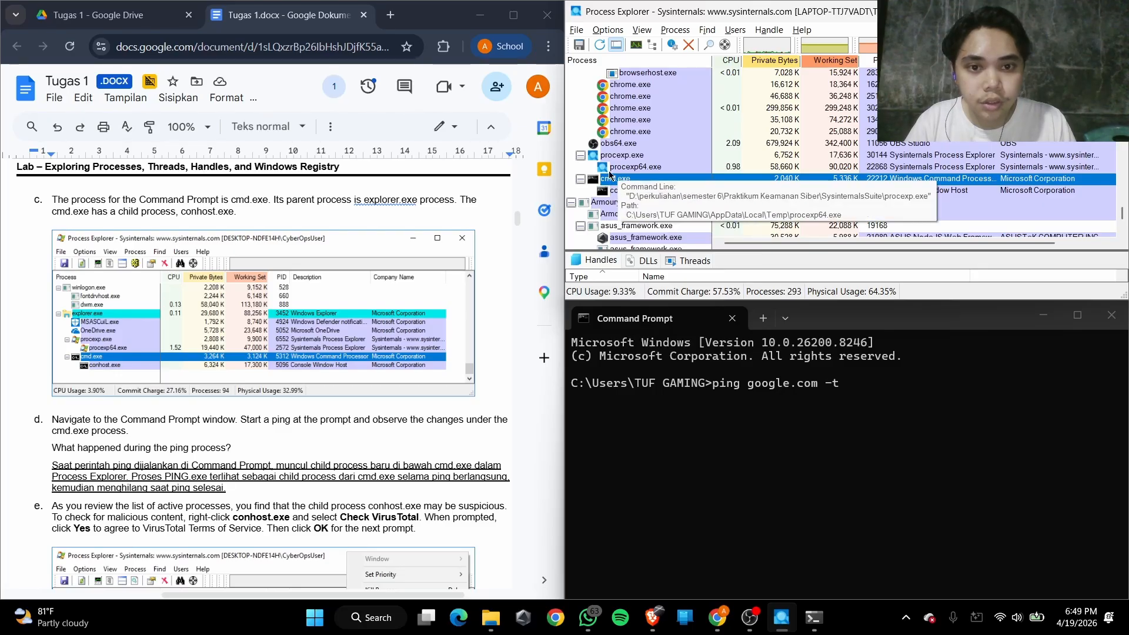
{"action": "left_click", "coordinate": [915, 393]}
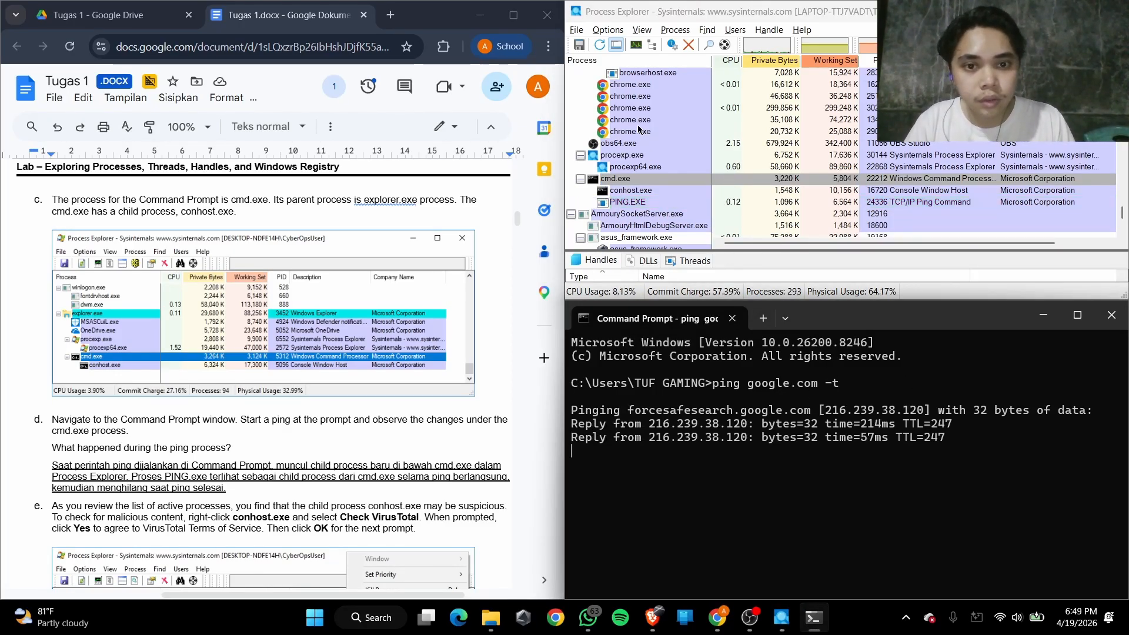
Compare the process tree around explorer.exe with the cmd.exe hierarchy described and pictured in Step 3c
{"action": "scroll", "coordinate": [628, 172], "scroll_direction": "up", "scroll_amount": 15}
{"action": "scroll", "coordinate": [628, 171], "scroll_direction": "down", "scroll_amount": 4}
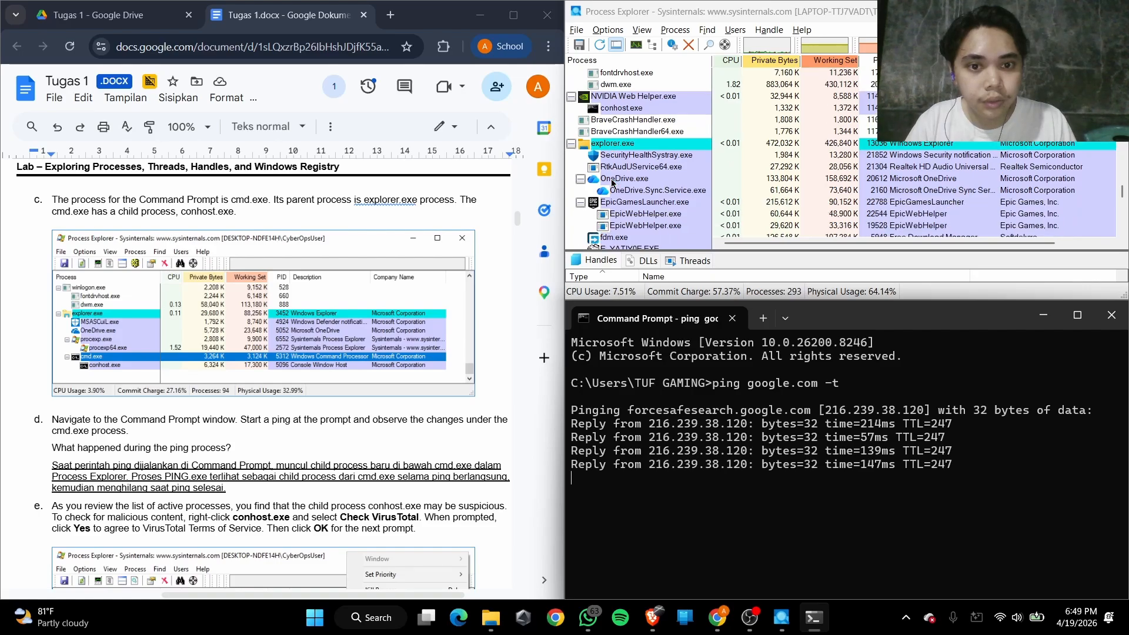
{"action": "scroll", "coordinate": [105, 283], "scroll_direction": "up", "scroll_amount": 8}
{"action": "scroll", "coordinate": [111, 343], "scroll_direction": "up", "scroll_amount": 5}
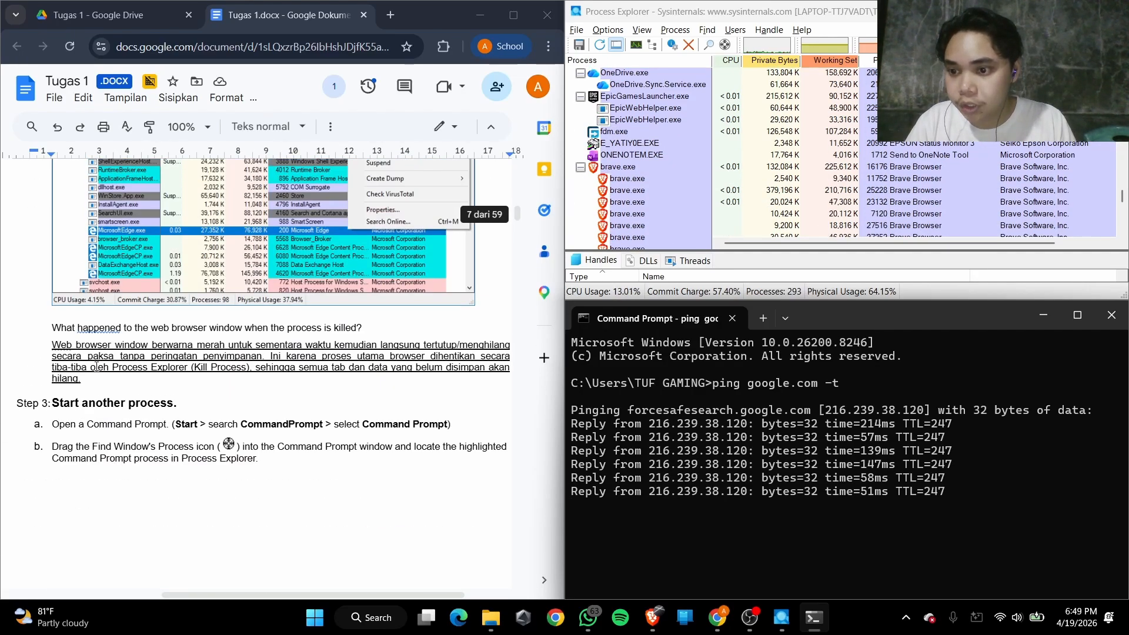
{"action": "scroll", "coordinate": [106, 347], "scroll_direction": "down", "scroll_amount": 15}
{"action": "scroll", "coordinate": [97, 352], "scroll_direction": "up", "scroll_amount": 5}
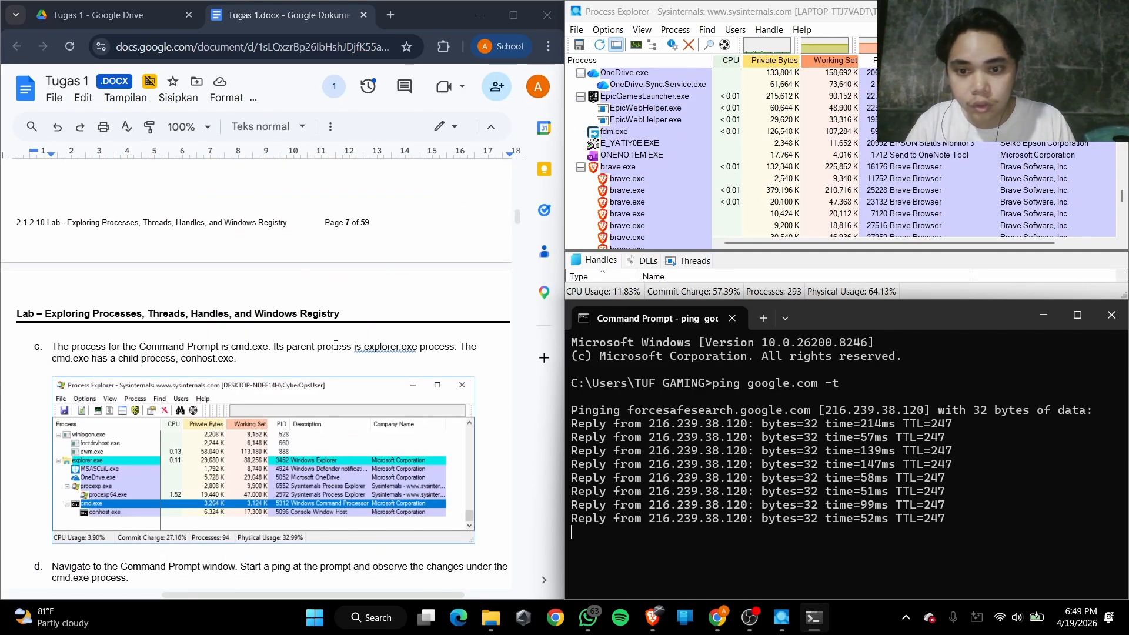
{"action": "scroll", "coordinate": [141, 372], "scroll_direction": "down", "scroll_amount": 2}
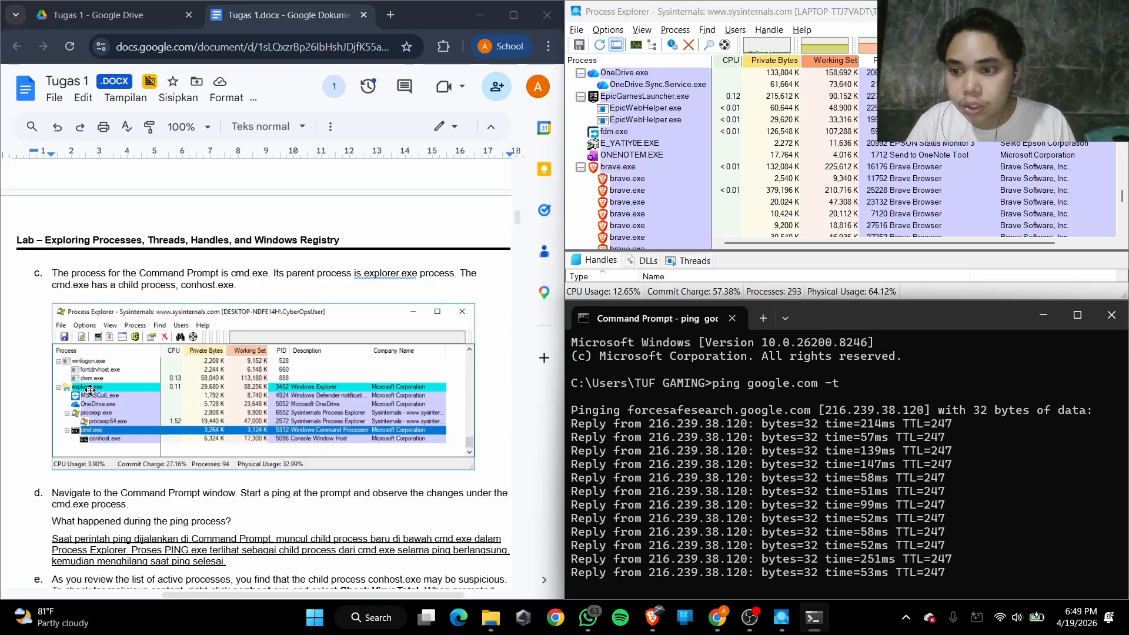
Trace the process tree from explorer.exe down to the Command Prompt's cmd.exe and examine its child processes while the ping runs
{"action": "scroll", "coordinate": [635, 167], "scroll_direction": "up", "scroll_amount": 3}
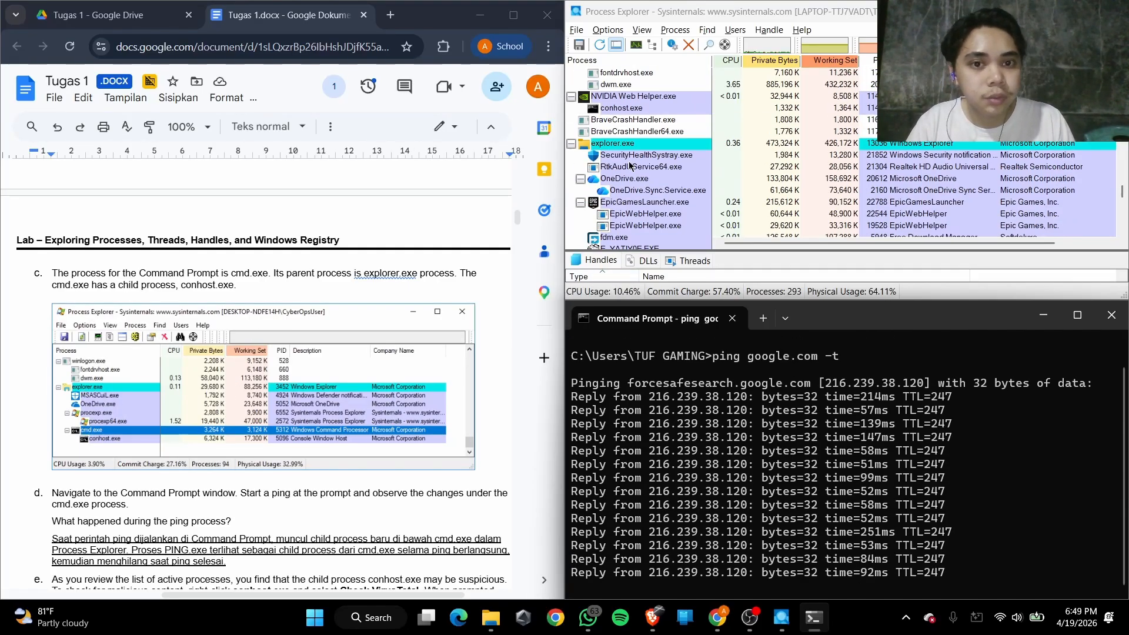
{"action": "scroll", "coordinate": [629, 167], "scroll_direction": "up", "scroll_amount": 10}
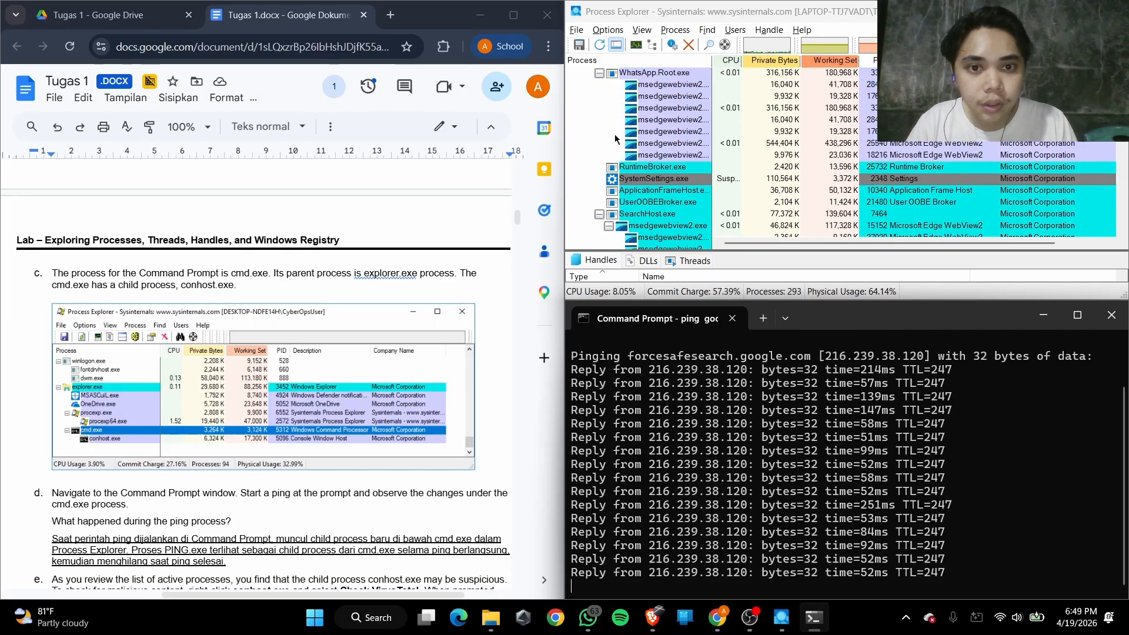
{"action": "scroll", "coordinate": [616, 137], "scroll_direction": "up", "scroll_amount": 10}
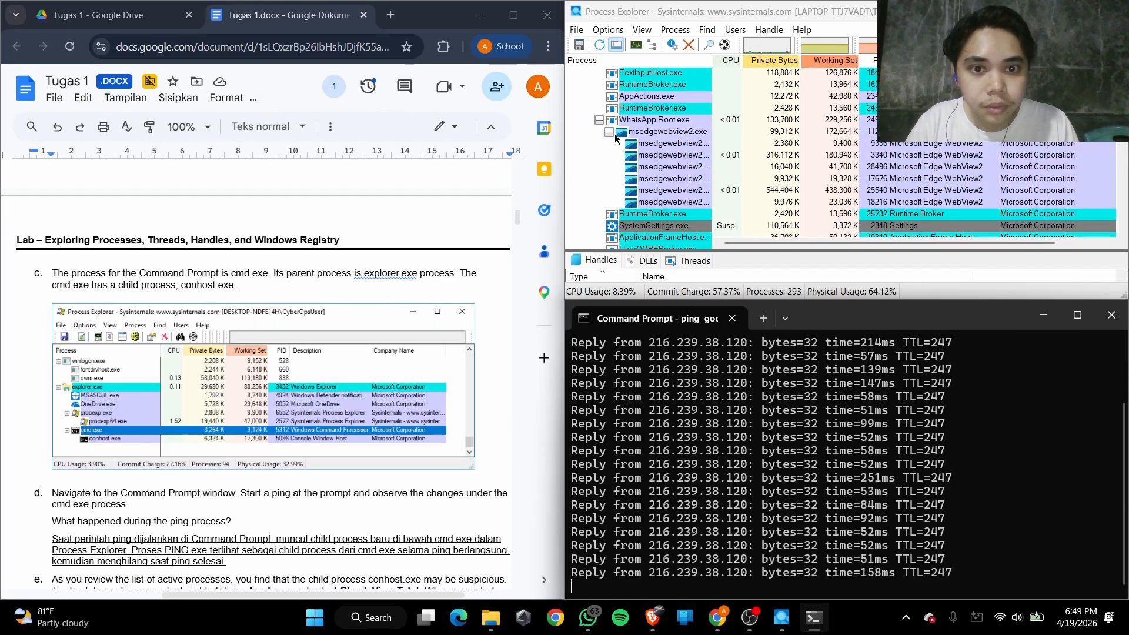
{"action": "scroll", "coordinate": [615, 134], "scroll_direction": "down", "scroll_amount": 10}
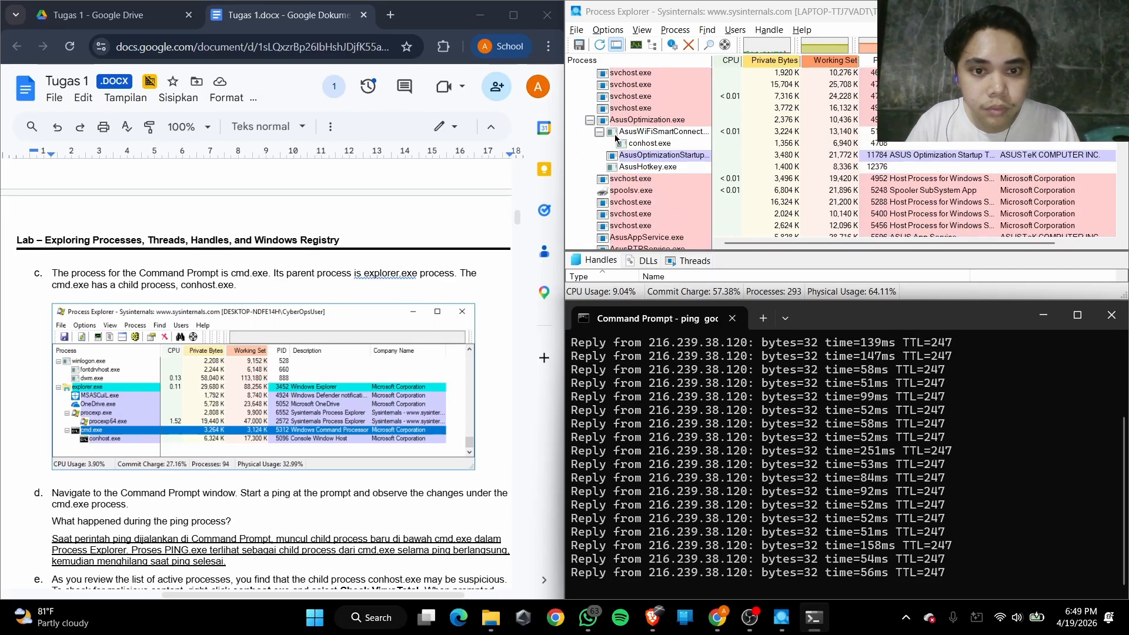
{"action": "scroll", "coordinate": [615, 137], "scroll_direction": "down", "scroll_amount": 10}
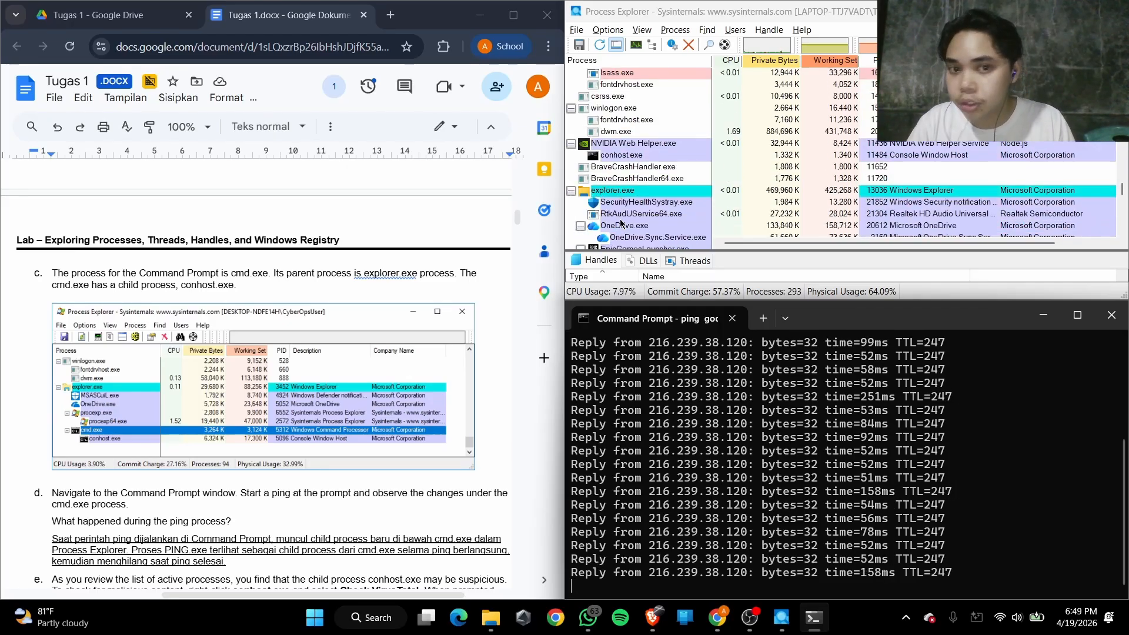
{"action": "scroll", "coordinate": [612, 142], "scroll_direction": "down", "scroll_amount": 10}
{"action": "scroll", "coordinate": [614, 153], "scroll_direction": "down", "scroll_amount": 8}
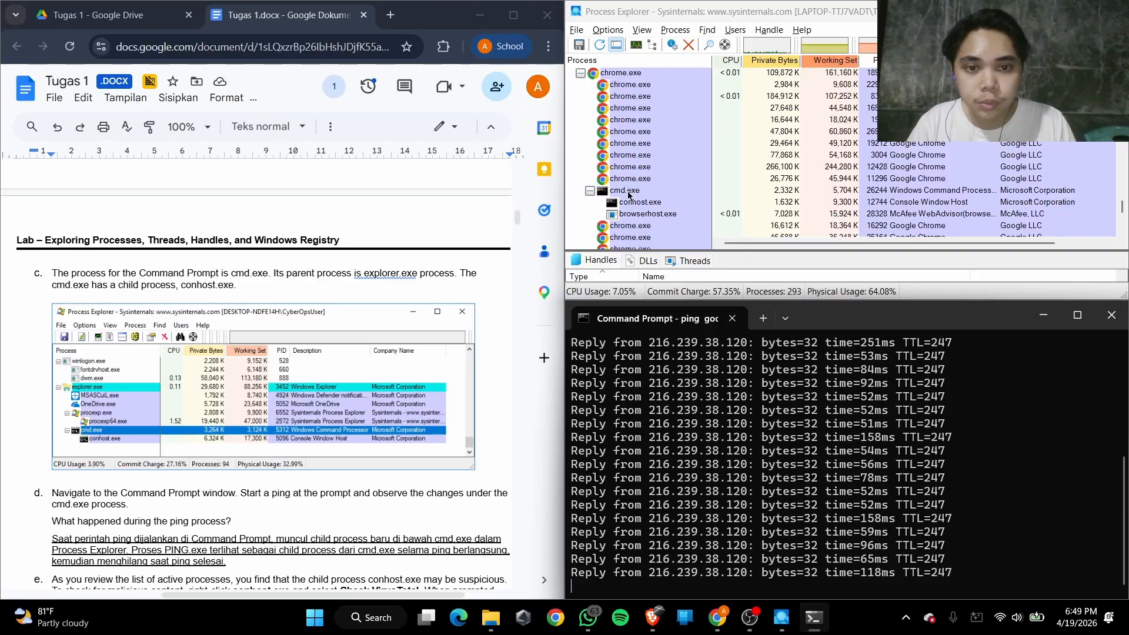
{"action": "scroll", "coordinate": [647, 177], "scroll_direction": "down", "scroll_amount": 1}
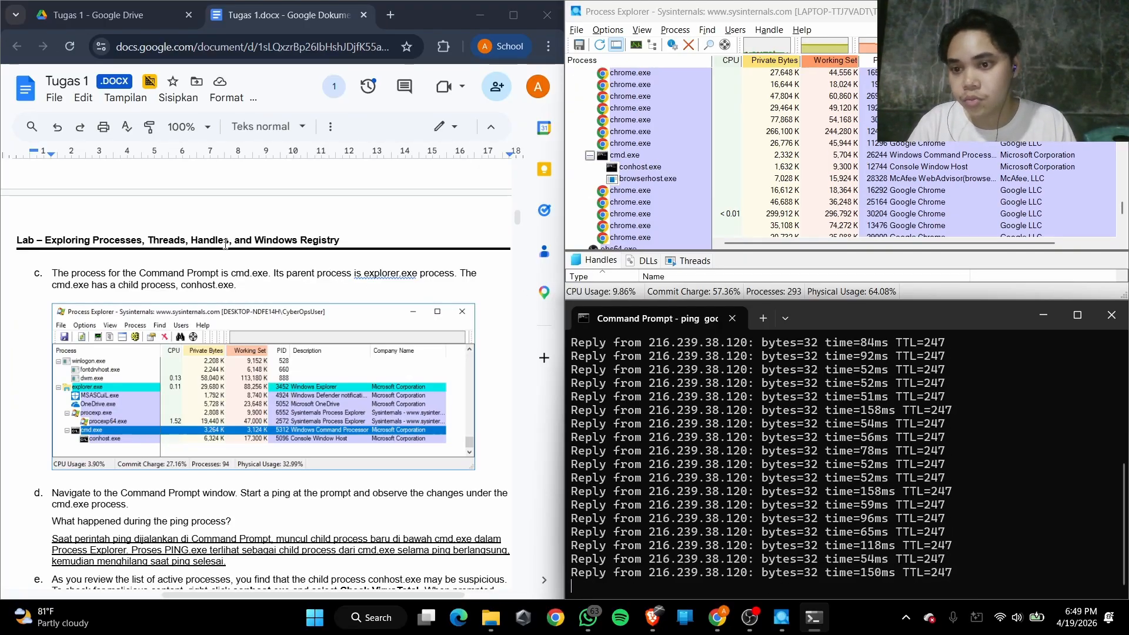
{"action": "scroll", "coordinate": [641, 177], "scroll_direction": "up", "scroll_amount": 1}
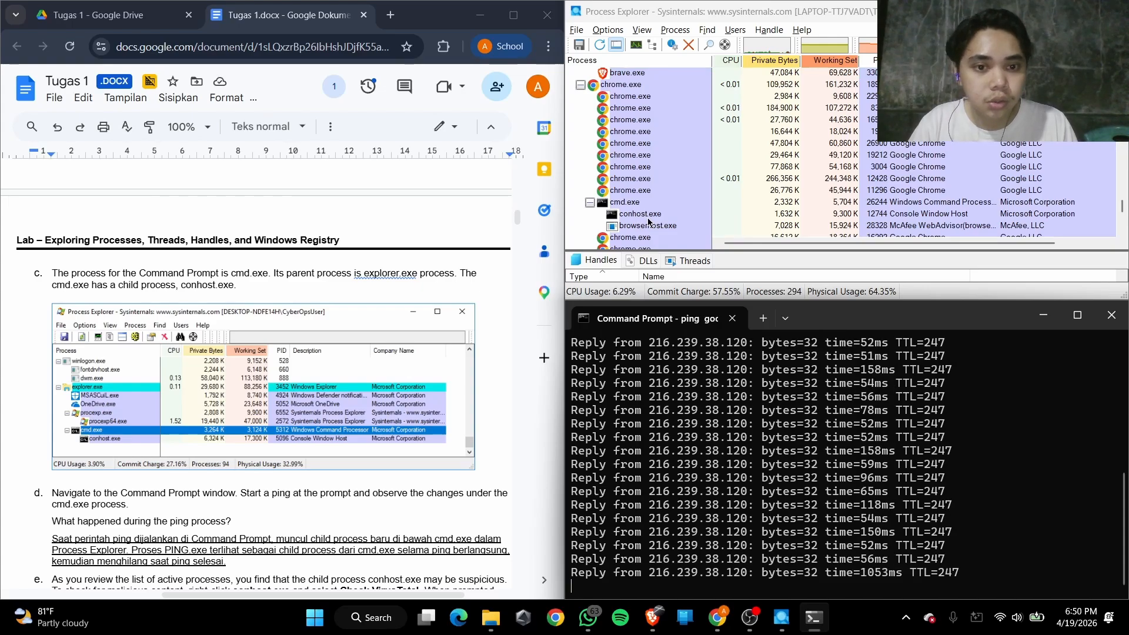
{"action": "scroll", "coordinate": [664, 214], "scroll_direction": "down", "scroll_amount": 1}
{"action": "scroll", "coordinate": [666, 213], "scroll_direction": "down", "scroll_amount": 2}
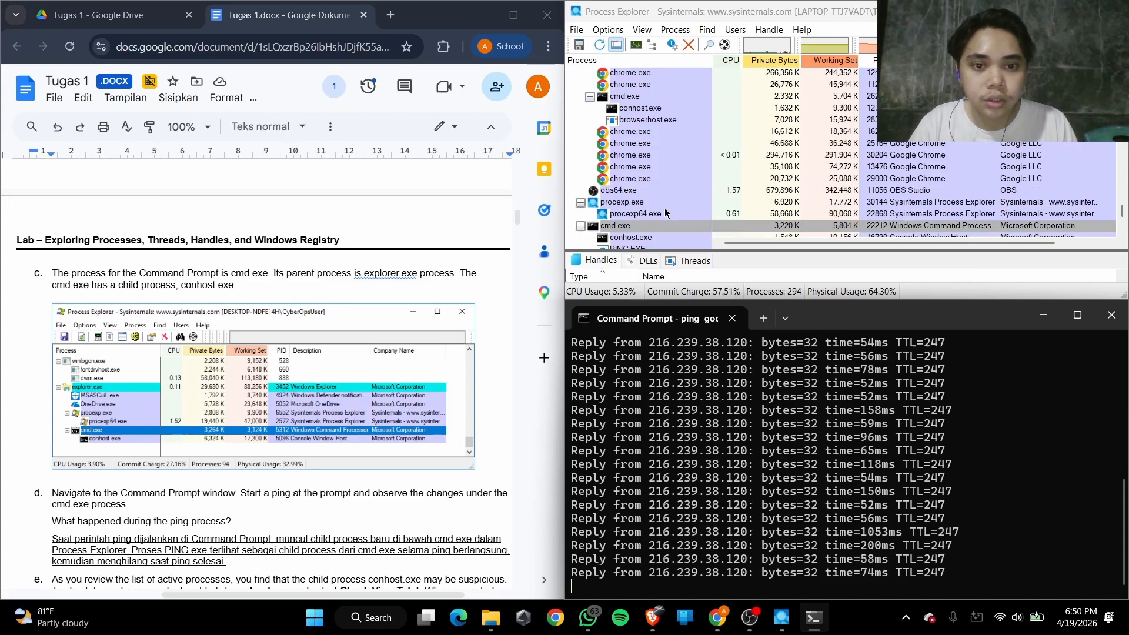
{"action": "scroll", "coordinate": [631, 230], "scroll_direction": "down", "scroll_amount": 1}
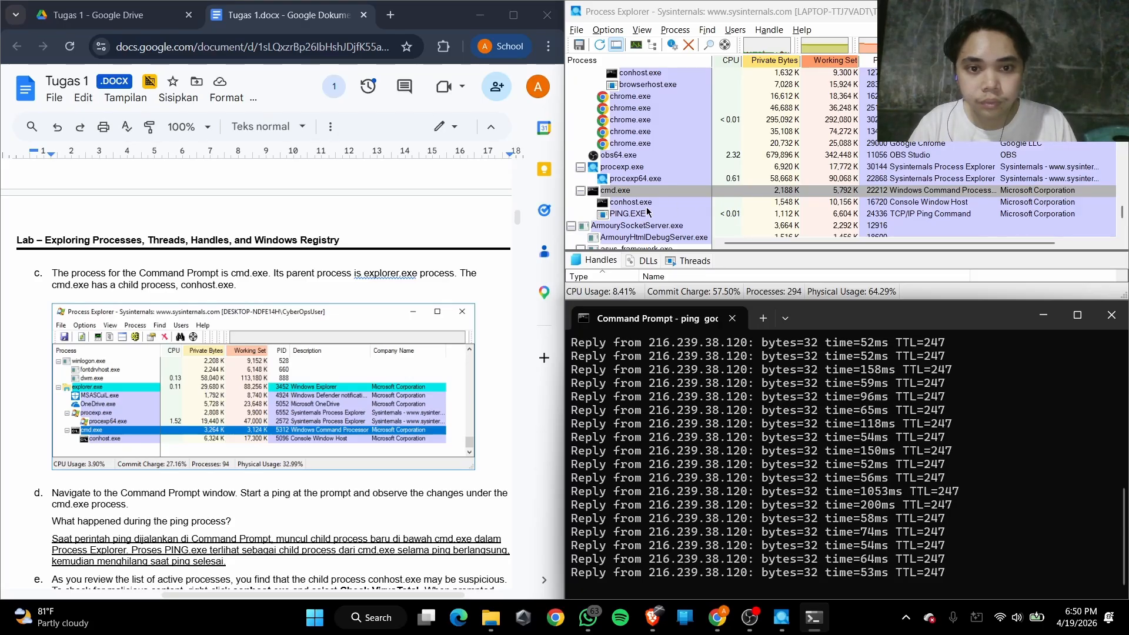
Read the Step 3d question and answer about the ping process and select PING.EXE under cmd.exe
{"action": "scroll", "coordinate": [274, 352], "scroll_direction": "down", "scroll_amount": 5}
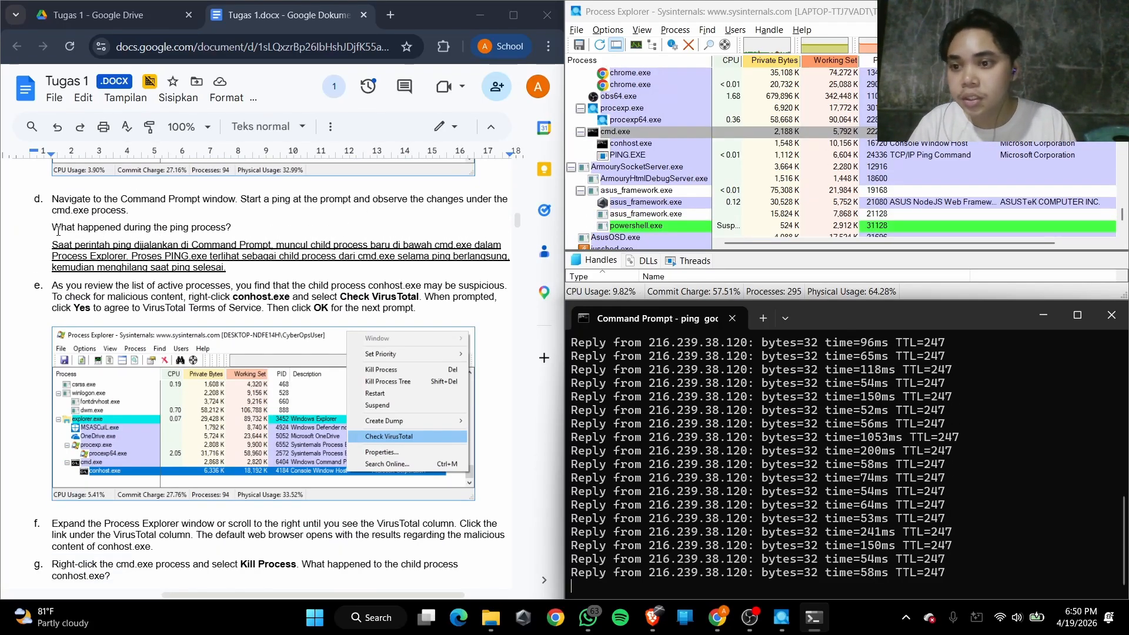
{"action": "left_click_drag", "start_coordinate": [73, 228], "coordinate": [191, 229]}
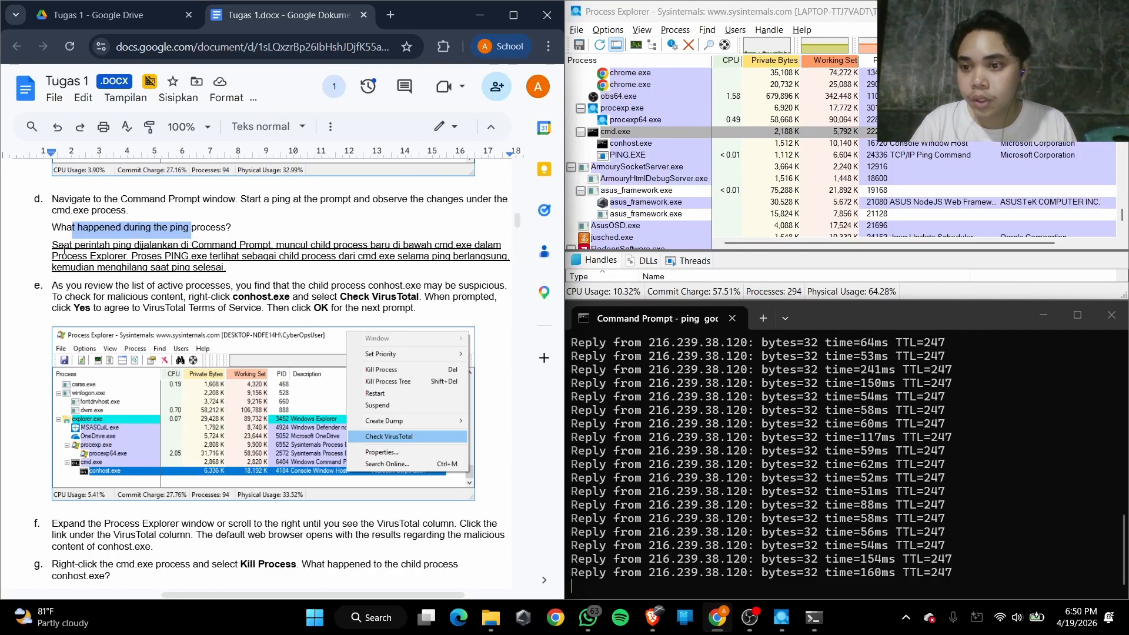
{"action": "left_click", "coordinate": [163, 247]}
{"action": "left_click", "coordinate": [226, 245]}
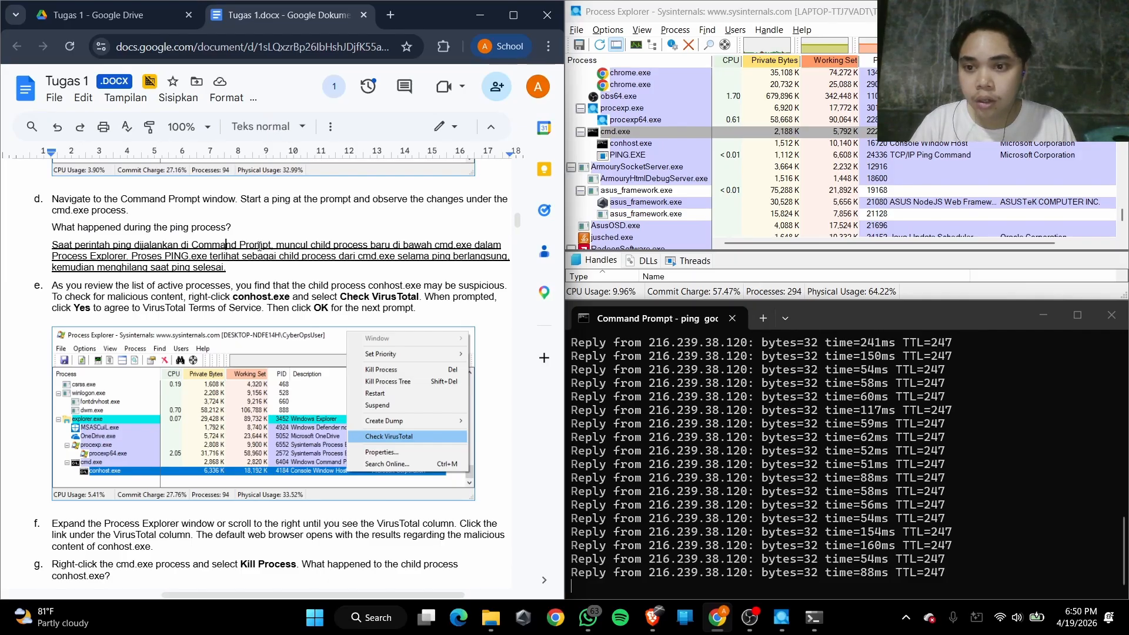
{"action": "scroll", "coordinate": [294, 249], "scroll_direction": "right", "scroll_amount": 1}
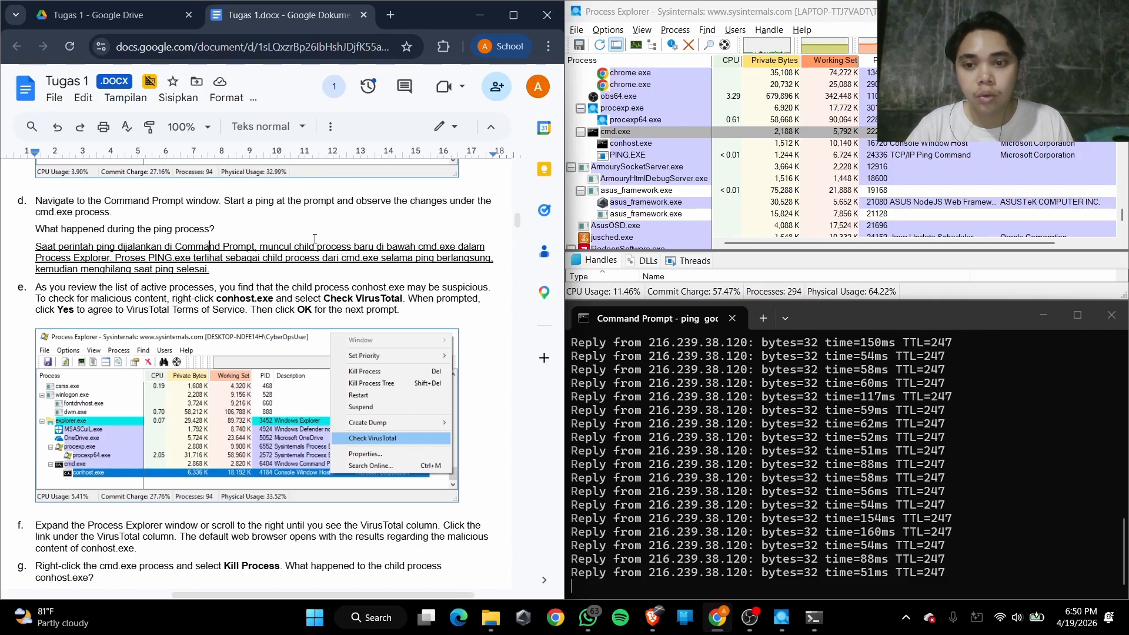
{"action": "left_click", "coordinate": [644, 157]}
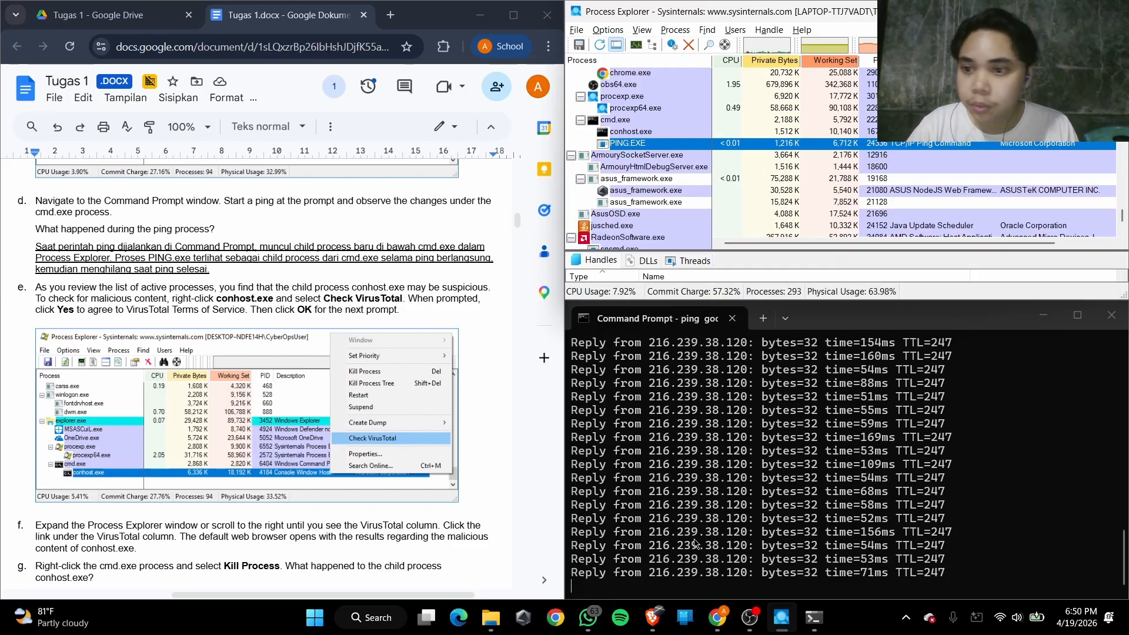
Stop the running ping at the Command Prompt and select cmd.exe in the process tree to check its child processes
{"action": "left_click", "coordinate": [775, 510]}
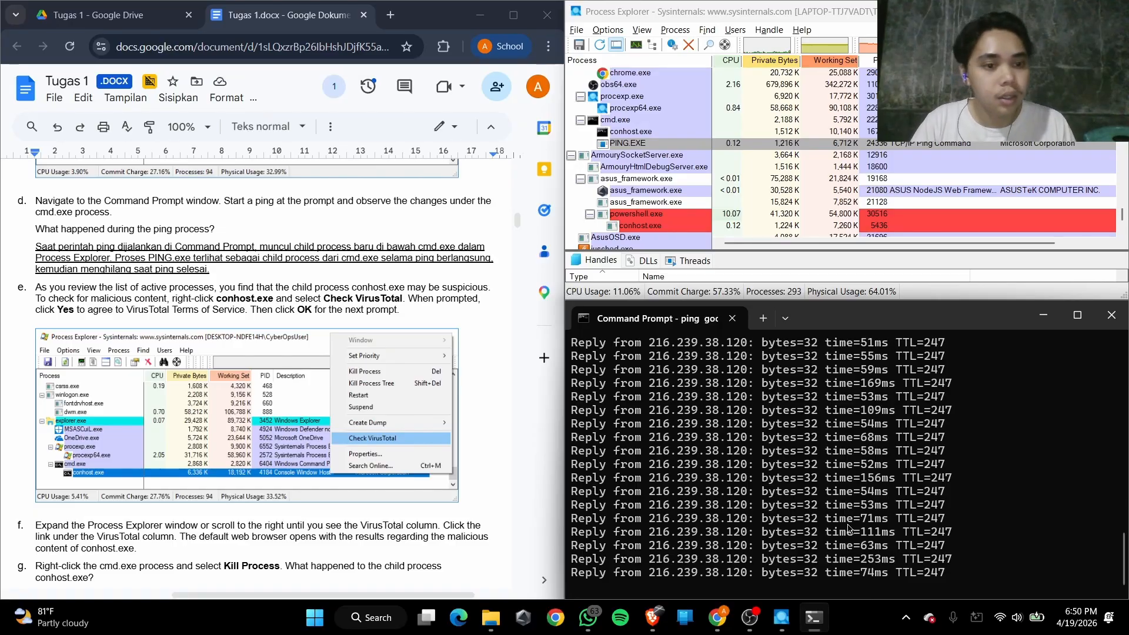
{"action": "key", "text": "ctrl+c"}
{"action": "scroll", "coordinate": [620, 218], "scroll_direction": "up", "scroll_amount": 5}
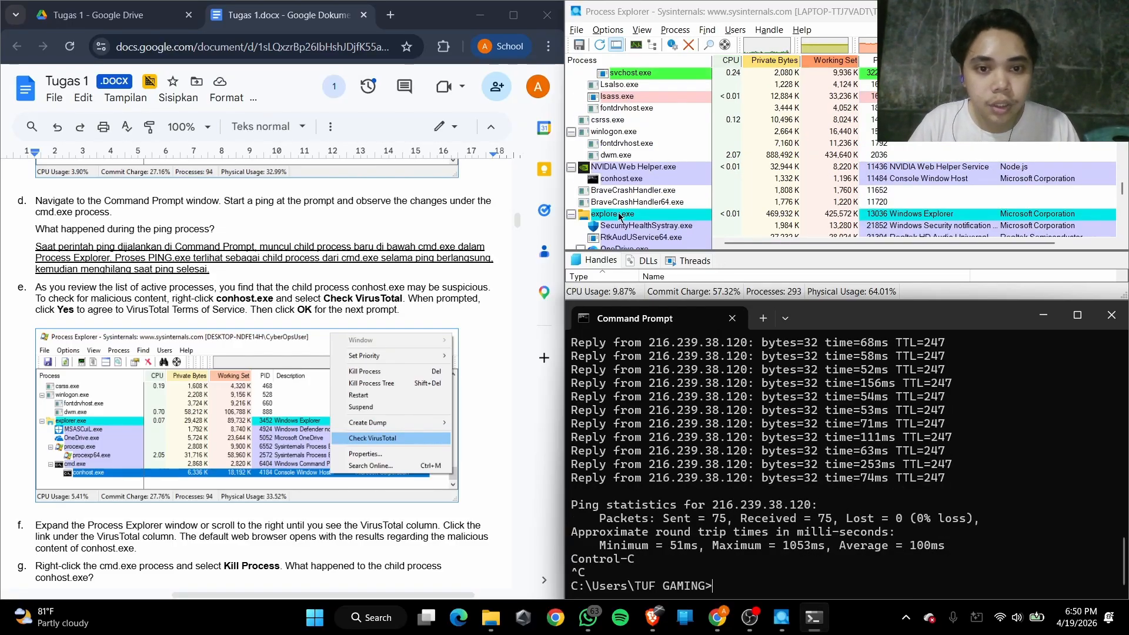
{"action": "scroll", "coordinate": [624, 194], "scroll_direction": "down", "scroll_amount": 10}
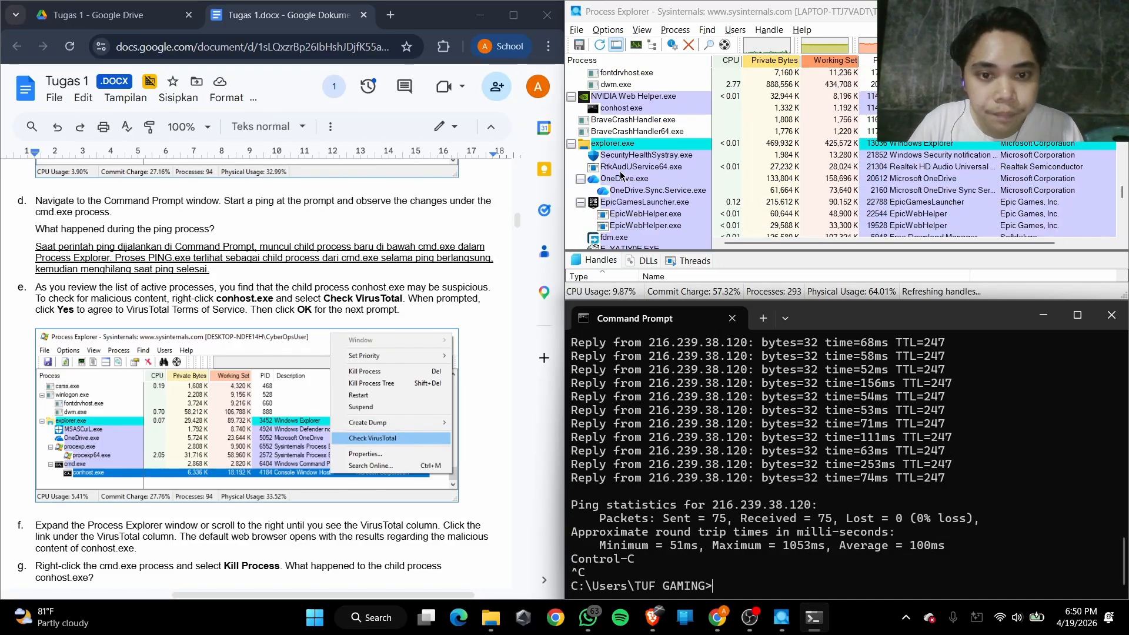
{"action": "scroll", "coordinate": [620, 174], "scroll_direction": "down", "scroll_amount": 2}
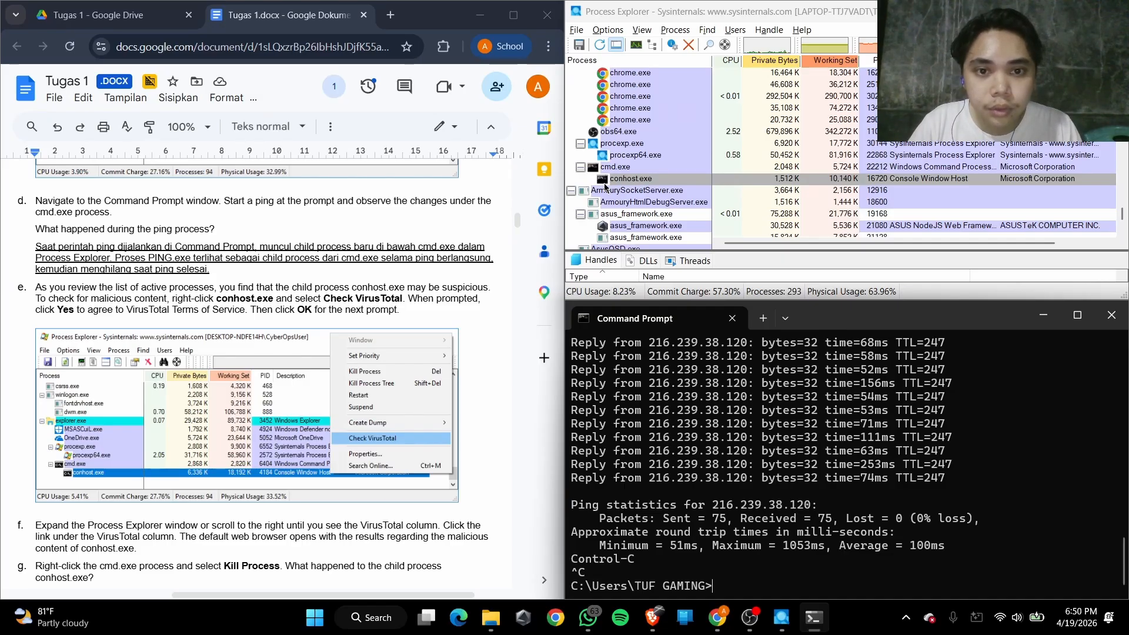
{"action": "left_click", "coordinate": [630, 169]}
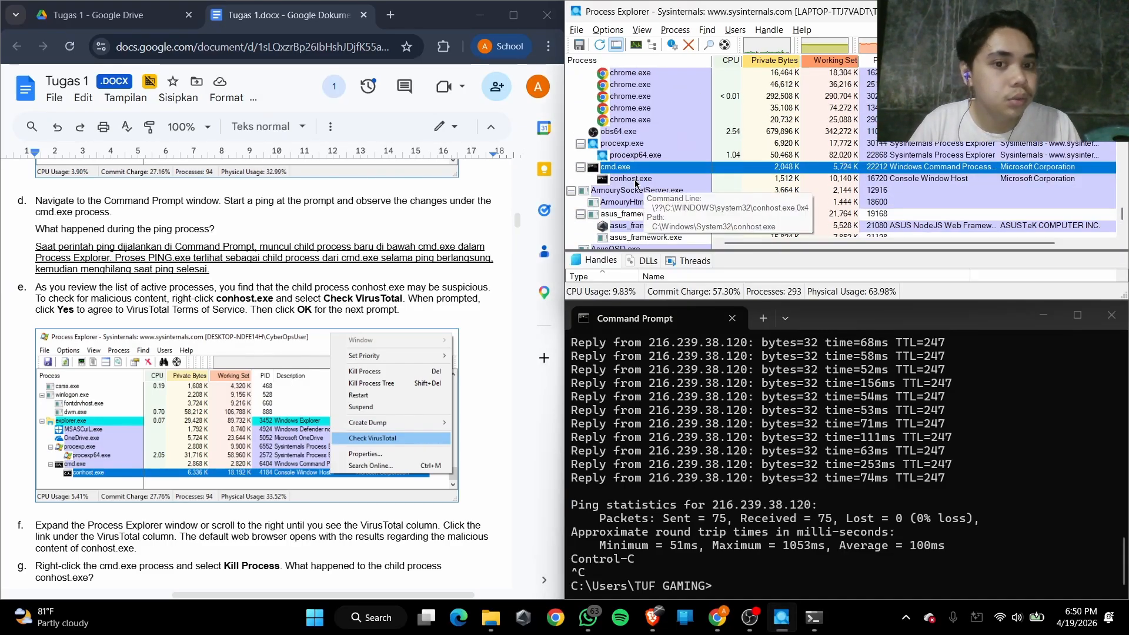
Run ping google.com -t again at the Command Prompt and select PING.EXE under cmd.exe
{"action": "left_click", "coordinate": [788, 593]}
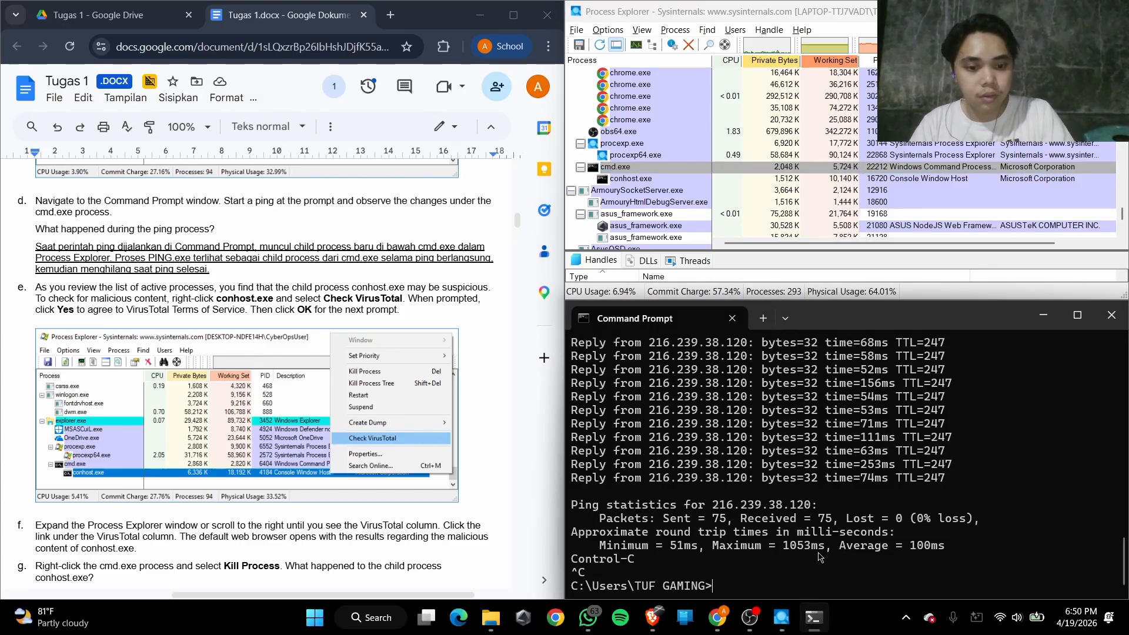
{"action": "key", "text": "Up"}
{"action": "key", "text": "Return"}
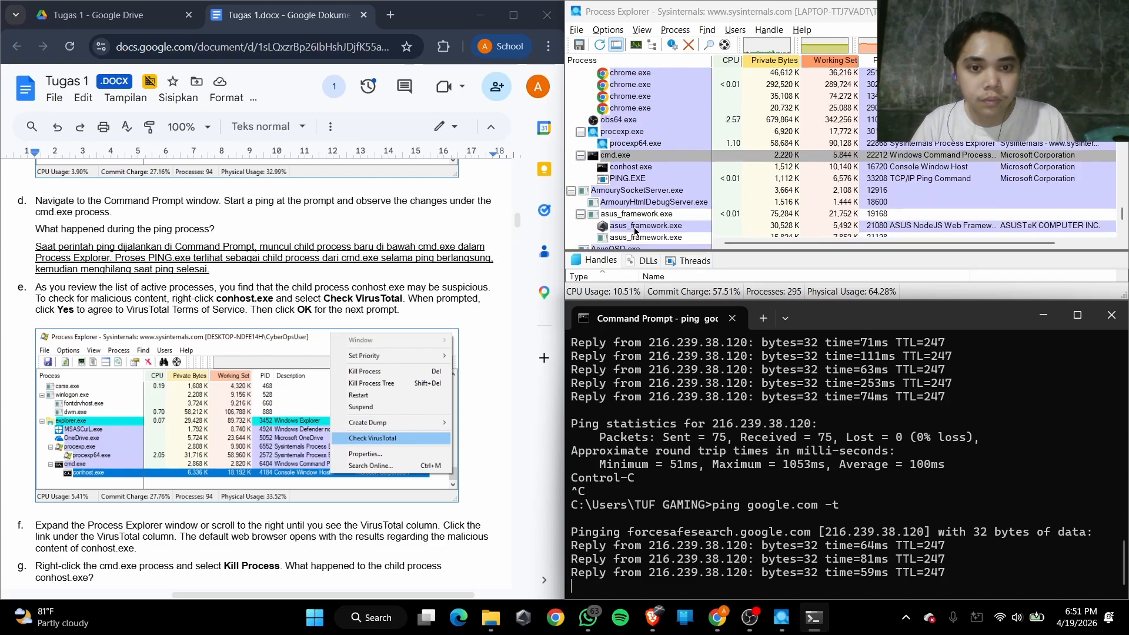
{"action": "left_click", "coordinate": [638, 178]}
Stop the repeated ping and select conhost.exe under cmd.exe
{"action": "left_click", "coordinate": [918, 339]}
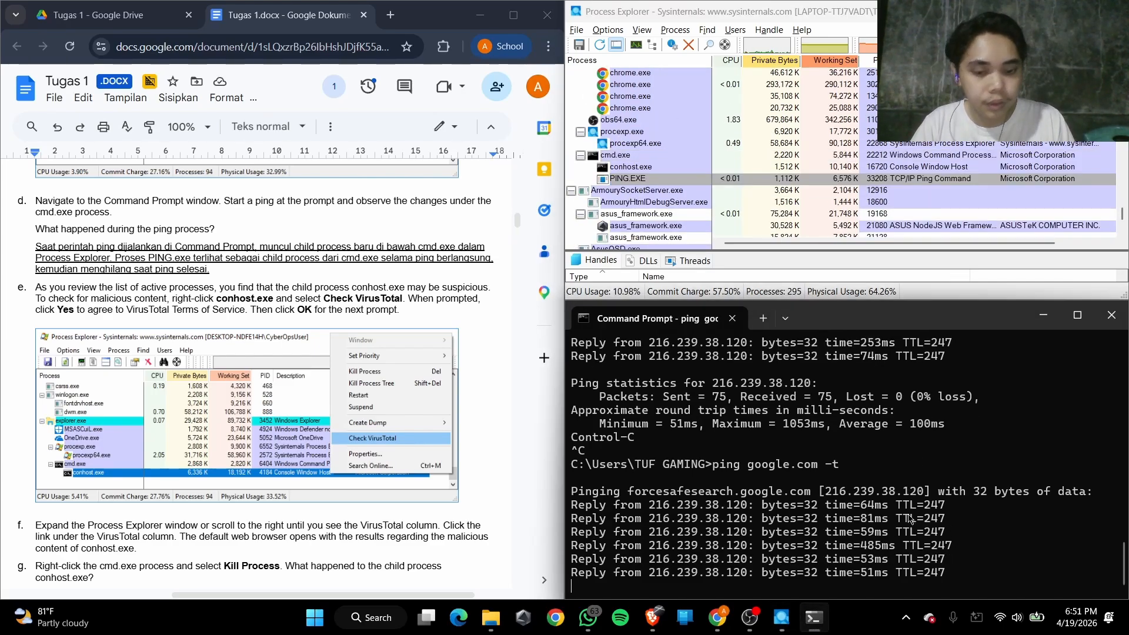
{"action": "key", "text": "ctrl+c"}
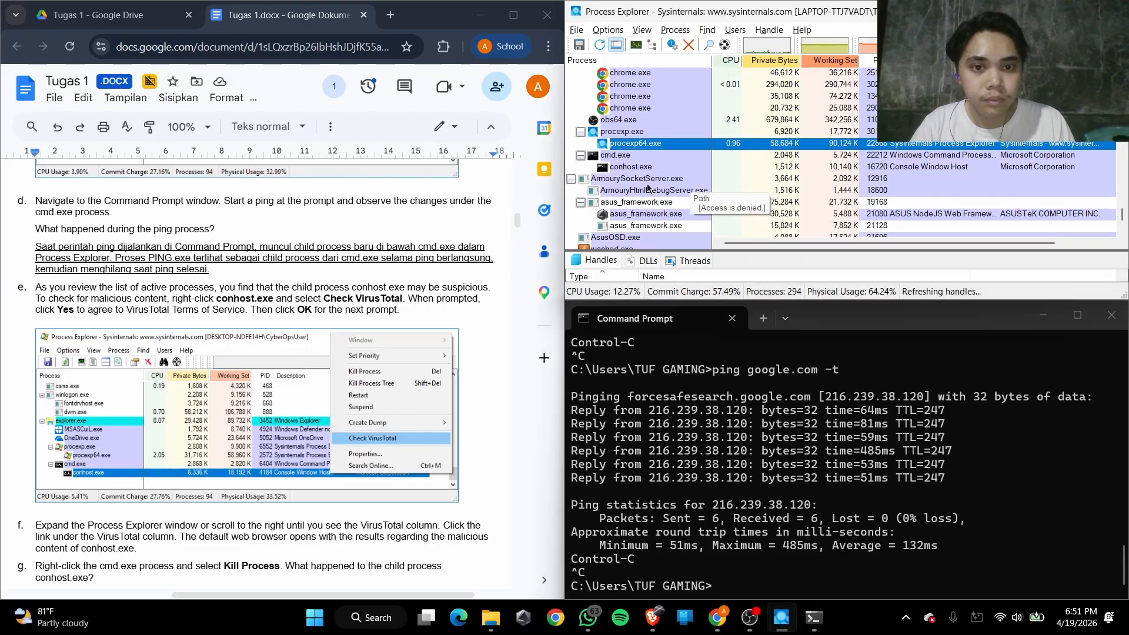
{"action": "left_click", "coordinate": [632, 167]}
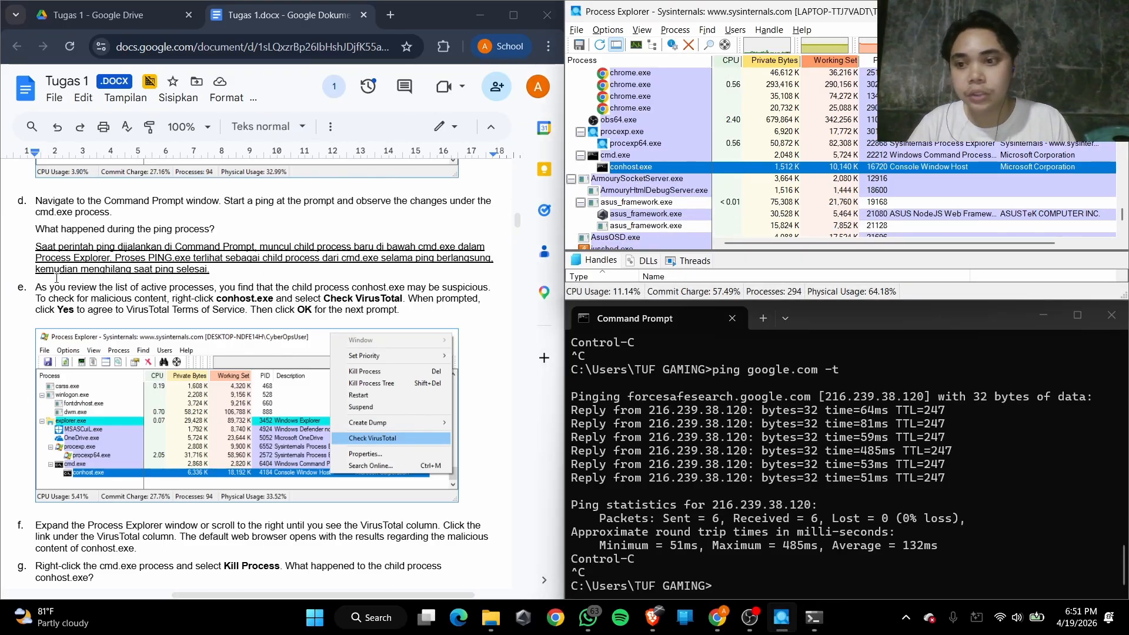
Read Step 3e on checking the suspicious child process with VirusTotal and select conhost.exe under cmd.exe
{"action": "left_click_drag", "start_coordinate": [46, 276], "coordinate": [200, 275]}
{"action": "left_click", "coordinate": [168, 310]}
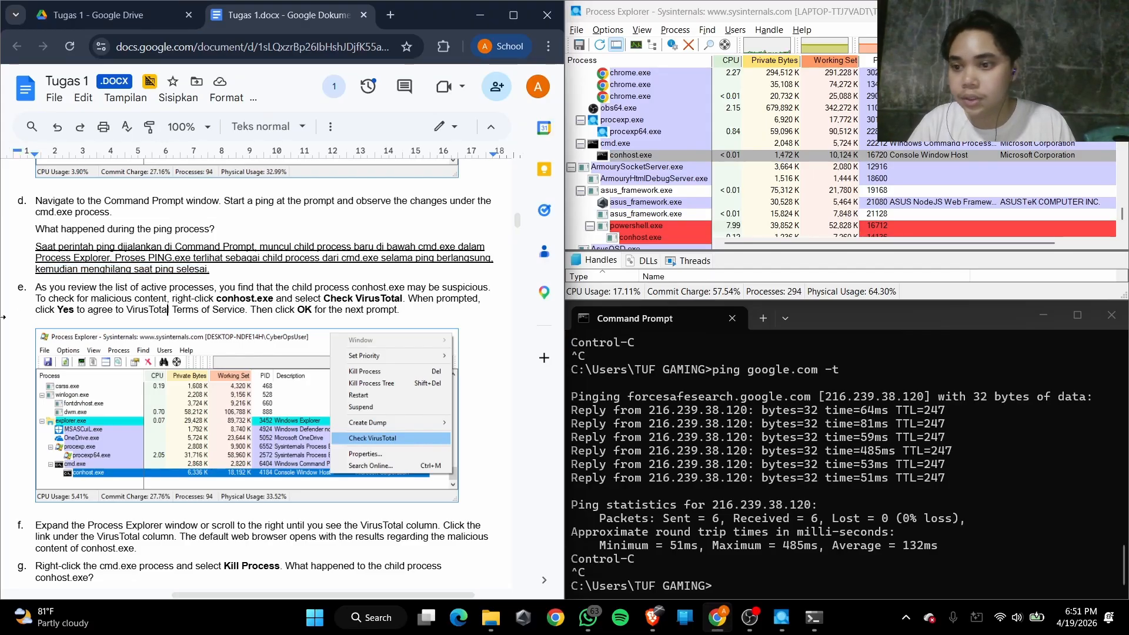
{"action": "scroll", "coordinate": [105, 333], "scroll_direction": "down", "scroll_amount": 1}
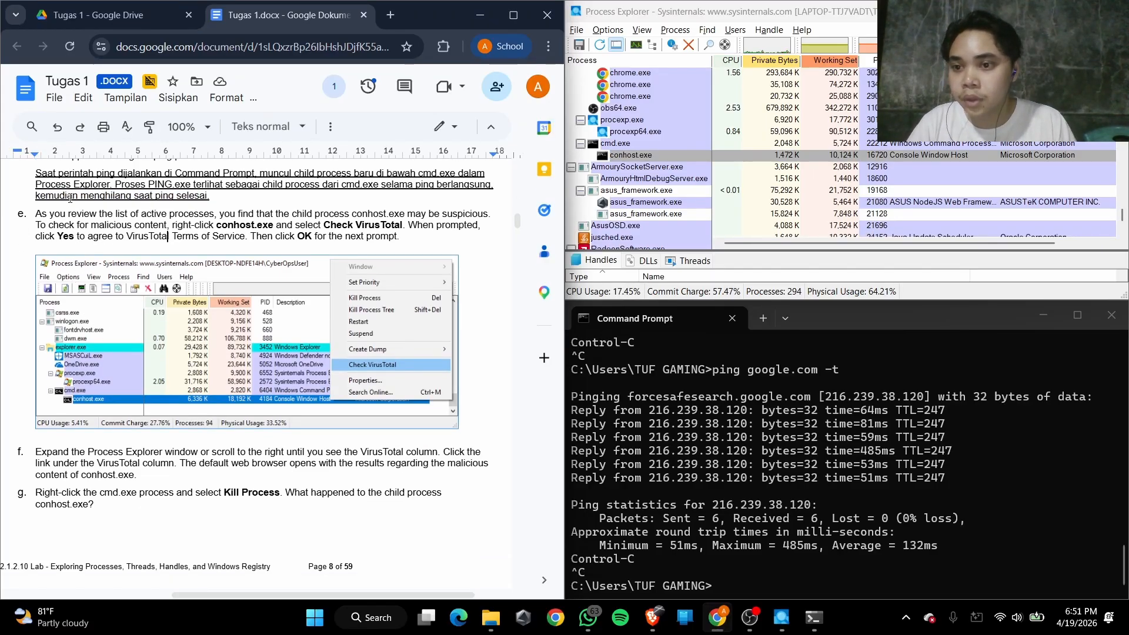
{"action": "left_click_drag", "start_coordinate": [54, 214], "coordinate": [417, 216]}
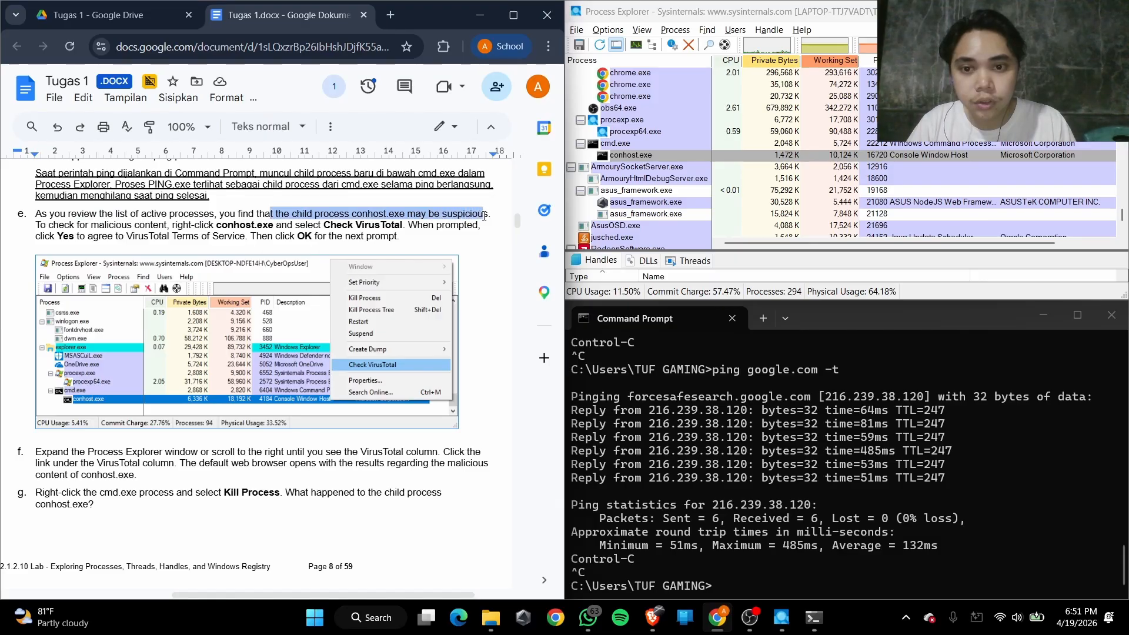
{"action": "left_click", "coordinate": [310, 216]}
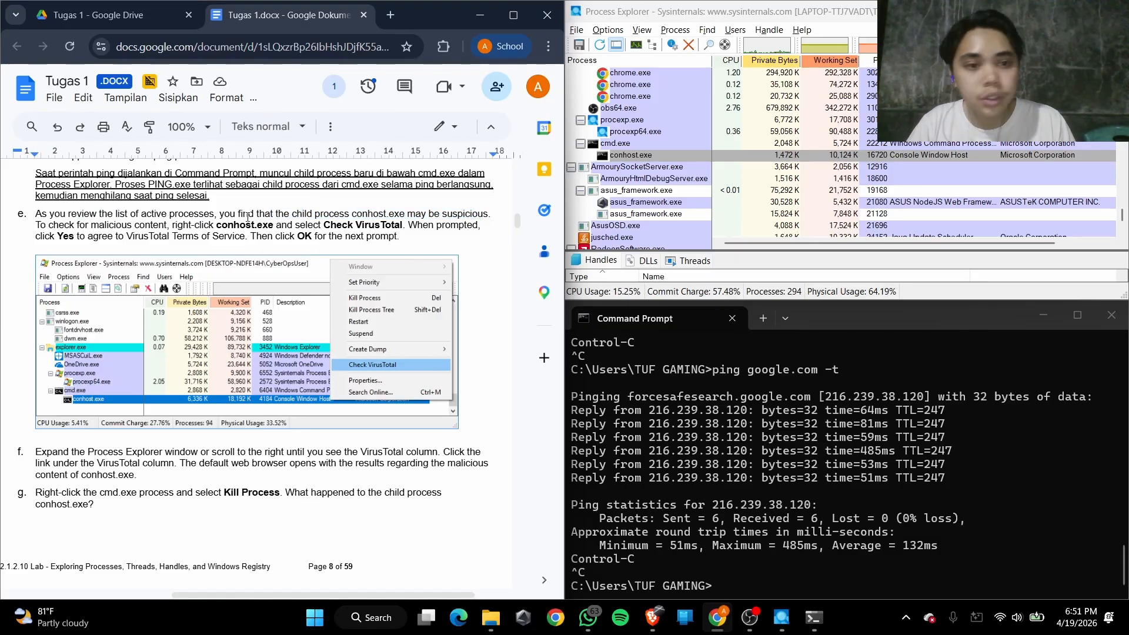
{"action": "left_click", "coordinate": [621, 147]}
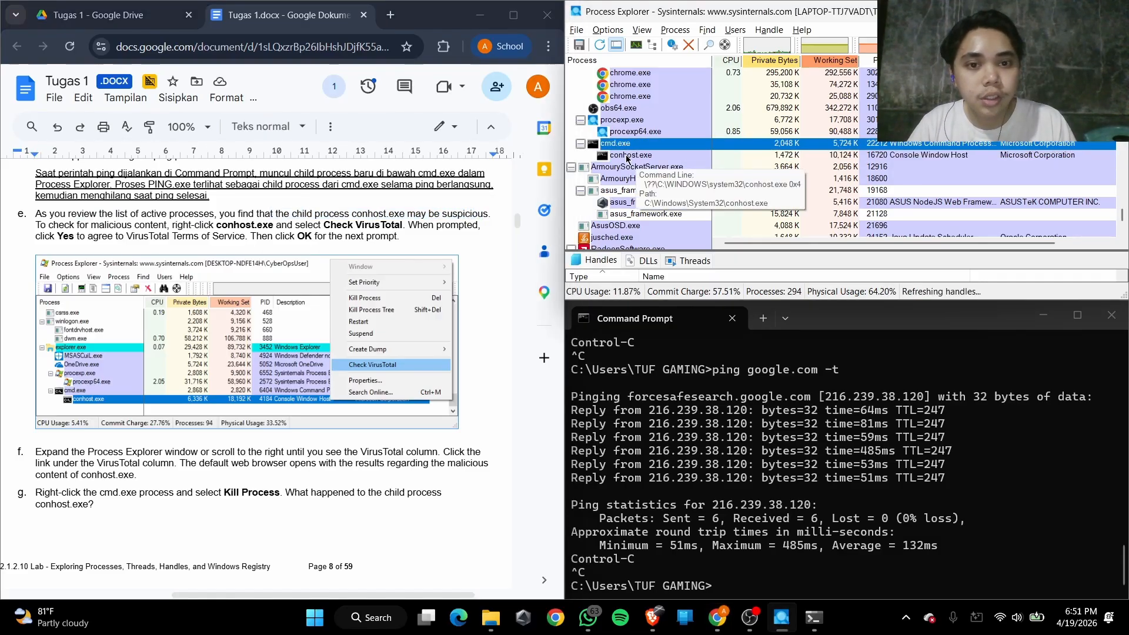
{"action": "left_click", "coordinate": [626, 156]}
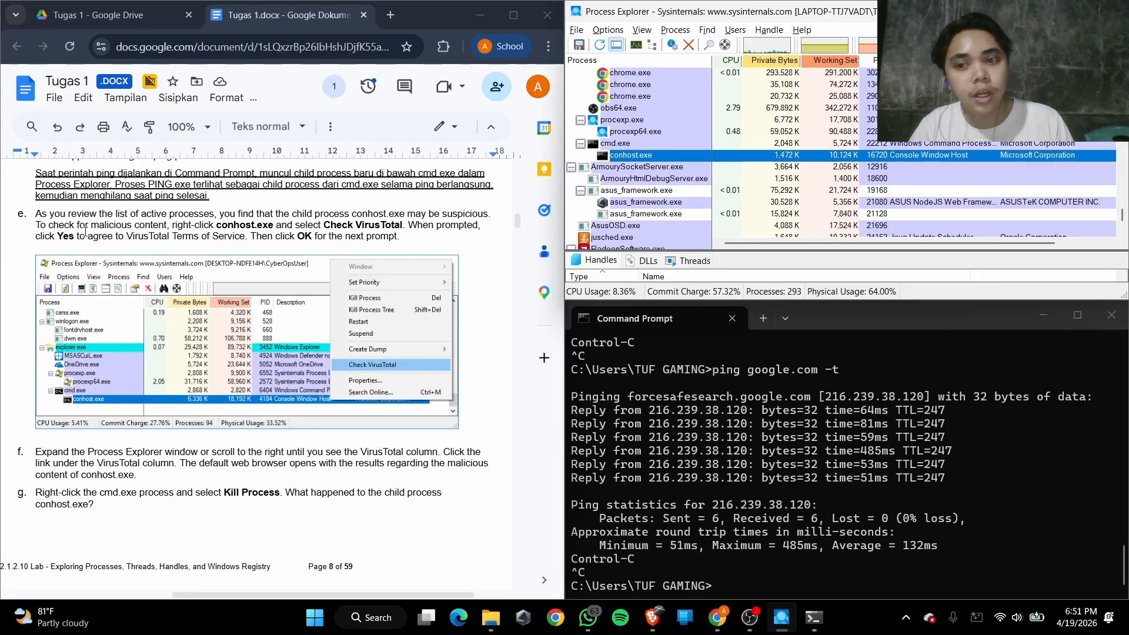
{"action": "scroll", "coordinate": [816, 233], "scroll_direction": "down", "scroll_amount": 1}
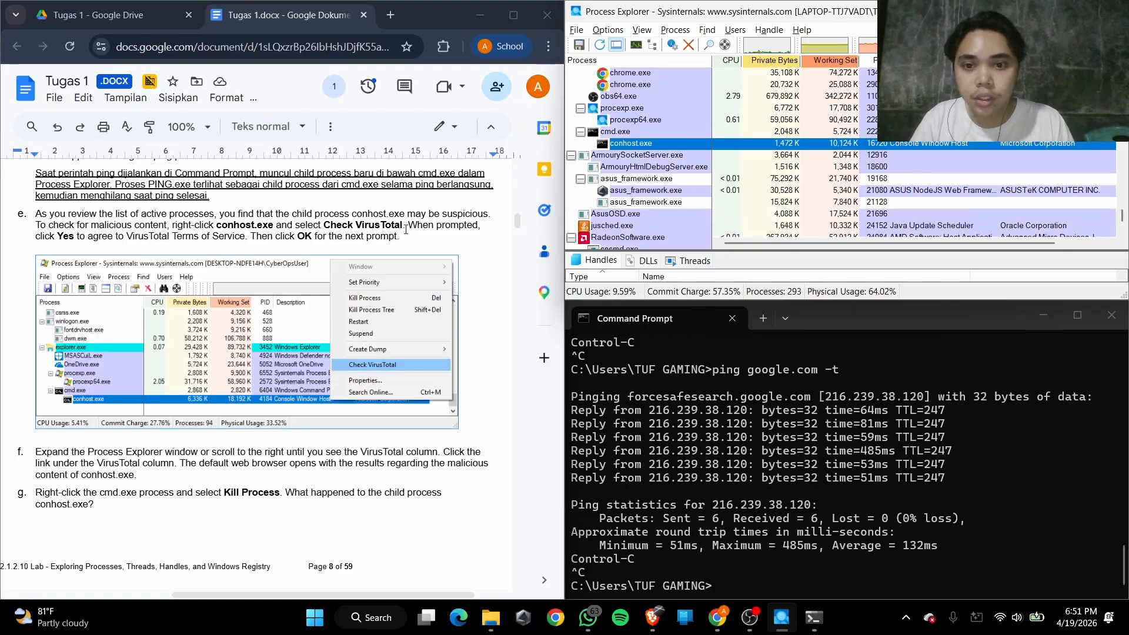
Submit conhost.exe under cmd.exe to the VirusTotal.com check and look toward the VirusTotal column
{"action": "right_click", "coordinate": [629, 143]}
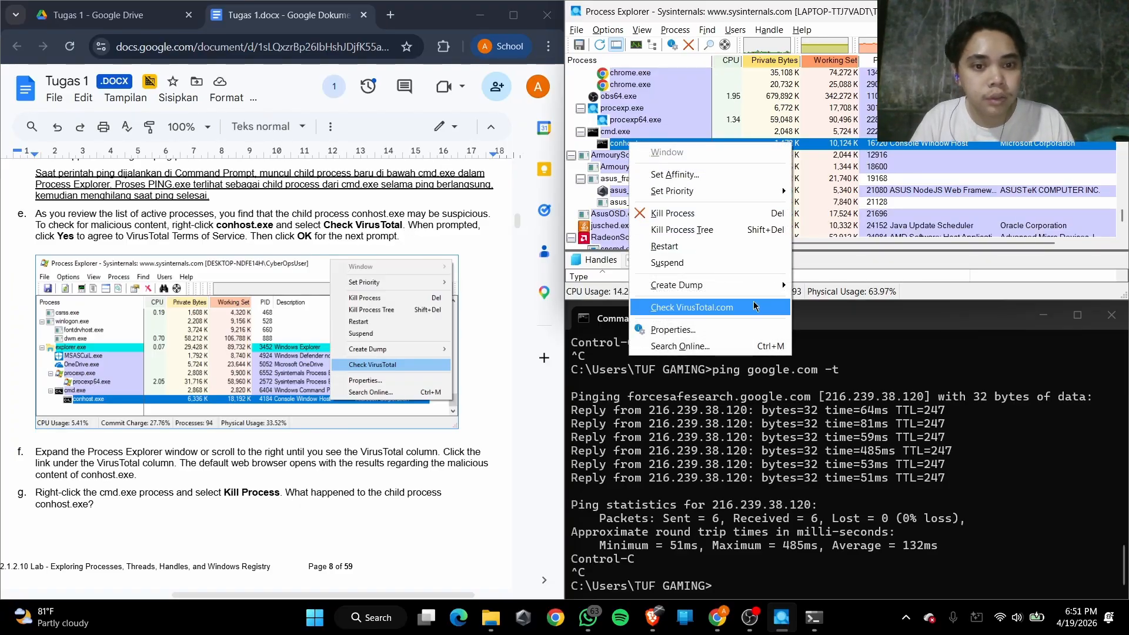
{"action": "left_click", "coordinate": [712, 311]}
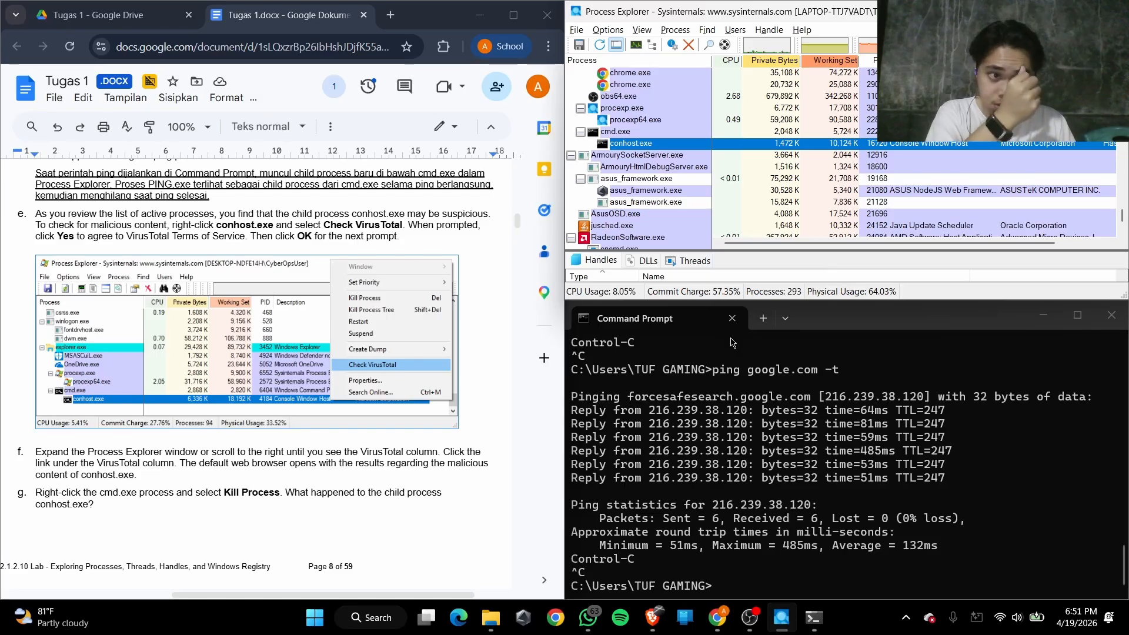
{"action": "left_click_drag", "start_coordinate": [779, 244], "coordinate": [864, 249]}
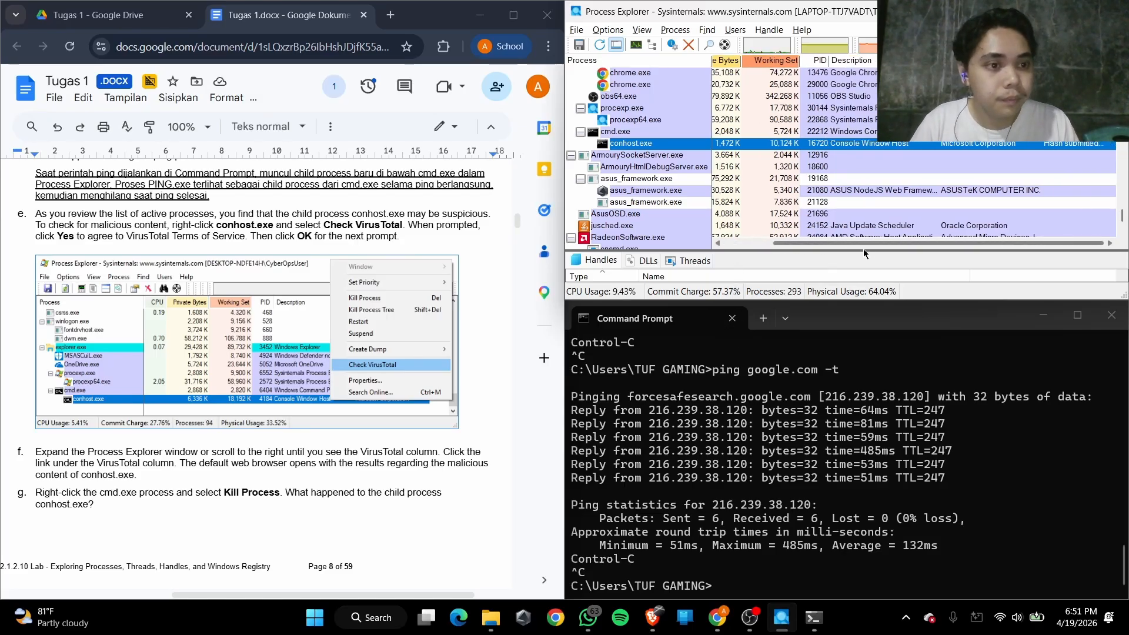
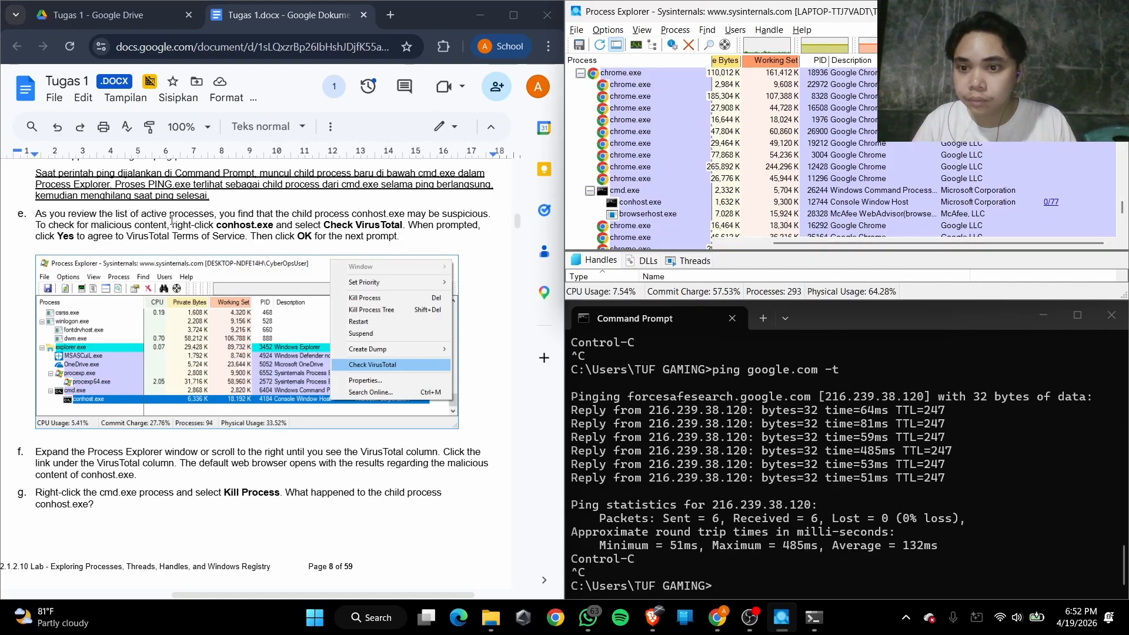
Read Step 3f in the lab document on opening conhost.exe's results from the VirusTotal column
{"action": "scroll", "coordinate": [162, 224], "scroll_direction": "down", "scroll_amount": 3}
{"action": "scroll", "coordinate": [161, 223], "scroll_direction": "down", "scroll_amount": 2}
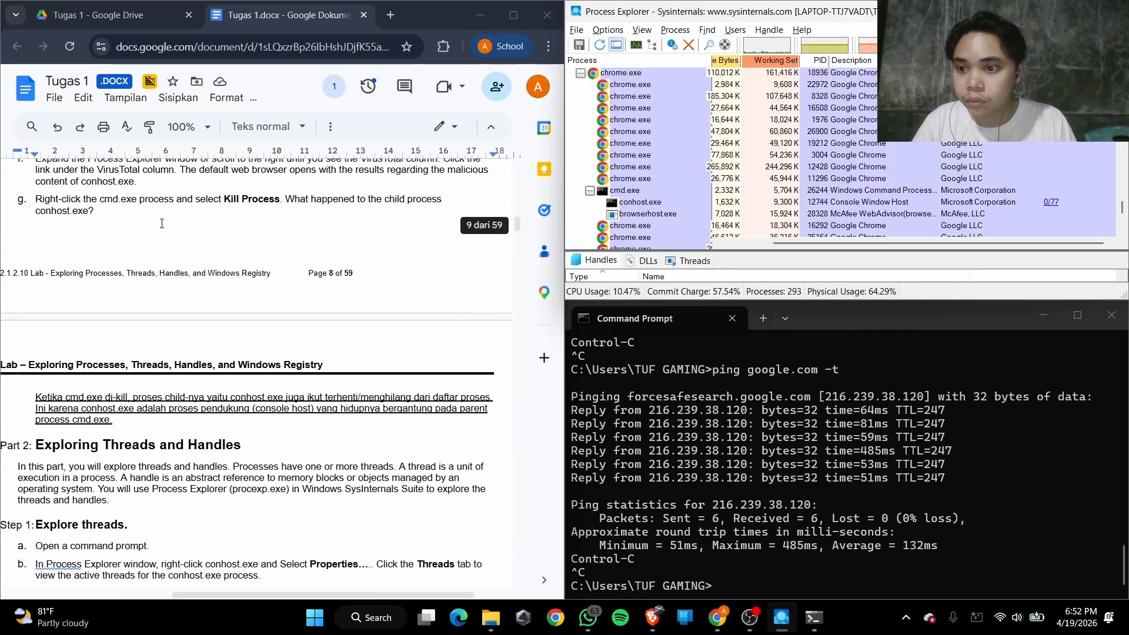
{"action": "left_click_drag", "start_coordinate": [58, 242], "coordinate": [184, 241]}
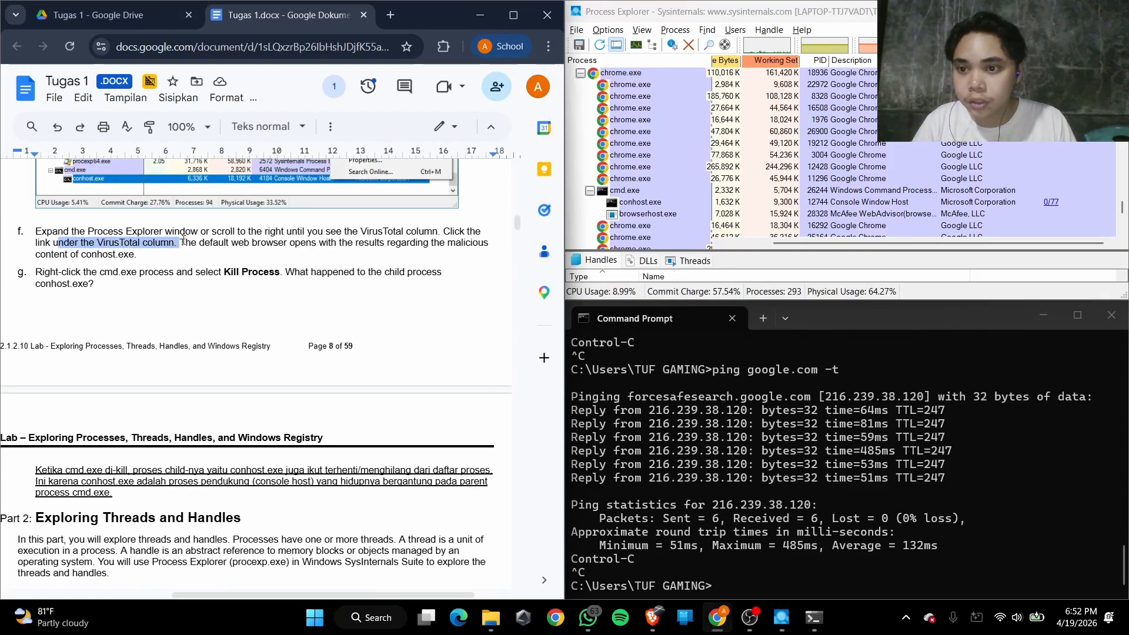
{"action": "left_click_drag", "start_coordinate": [258, 231], "coordinate": [430, 231]}
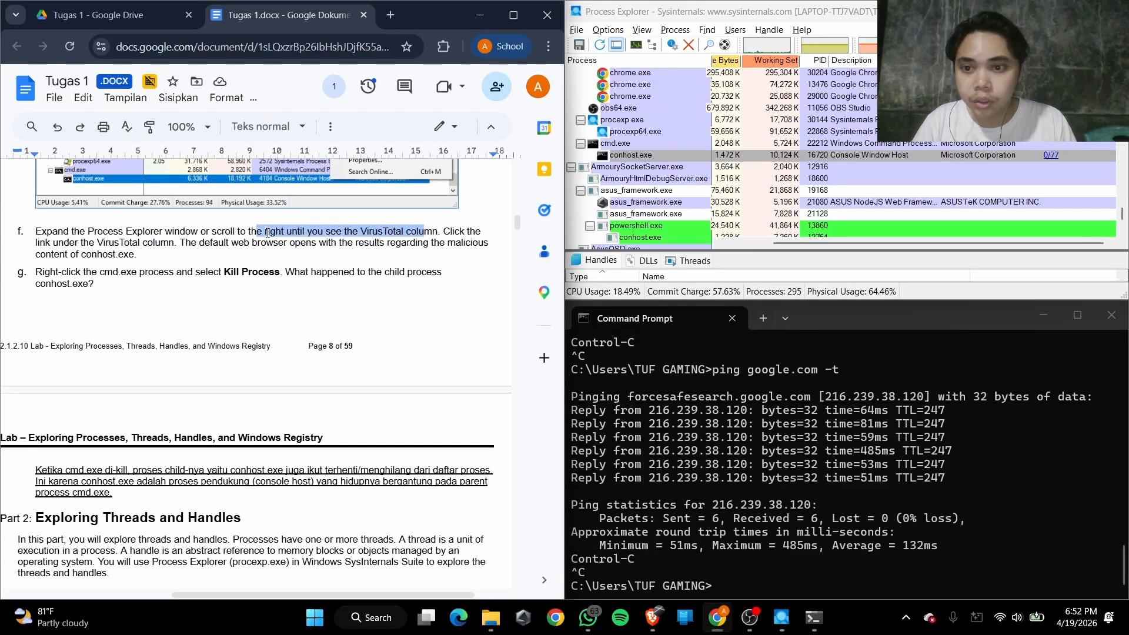
{"action": "left_click", "coordinate": [225, 231]}
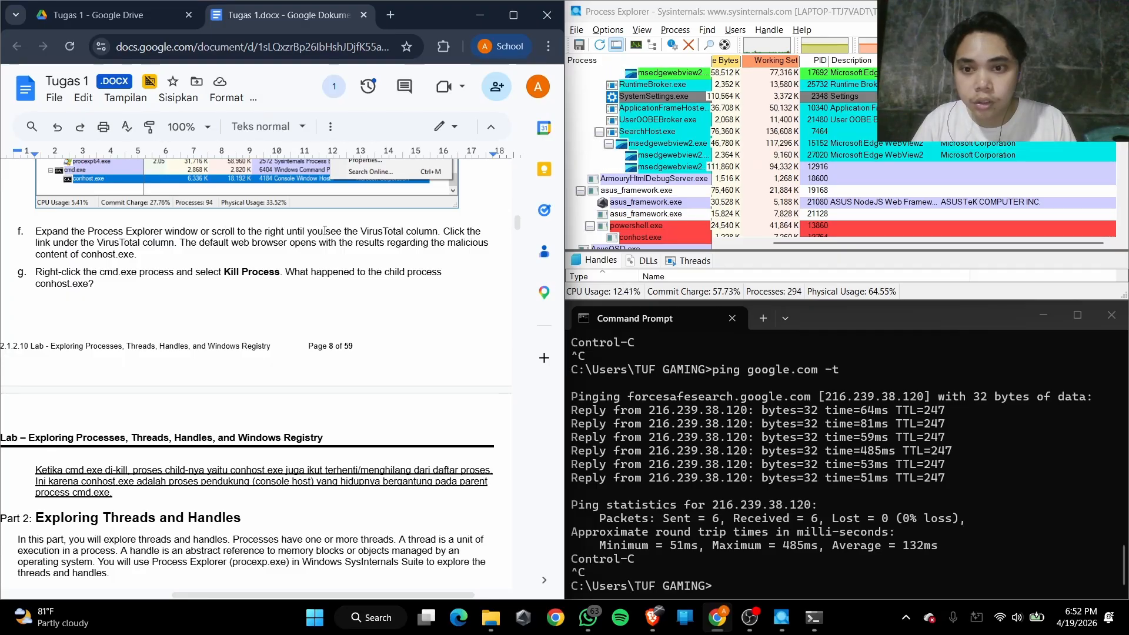
{"action": "left_click_drag", "start_coordinate": [371, 231], "coordinate": [403, 231]}
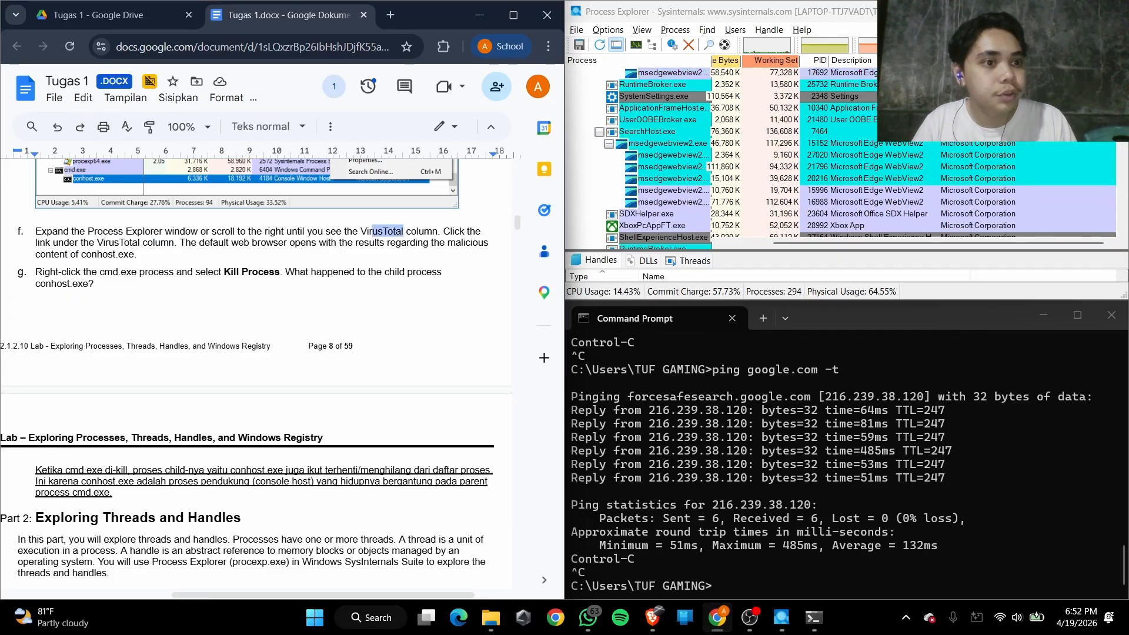
Try filtering the process list by cmd to find the cmd.exe process, and clear the filter
{"action": "left_click", "coordinate": [828, 245]}
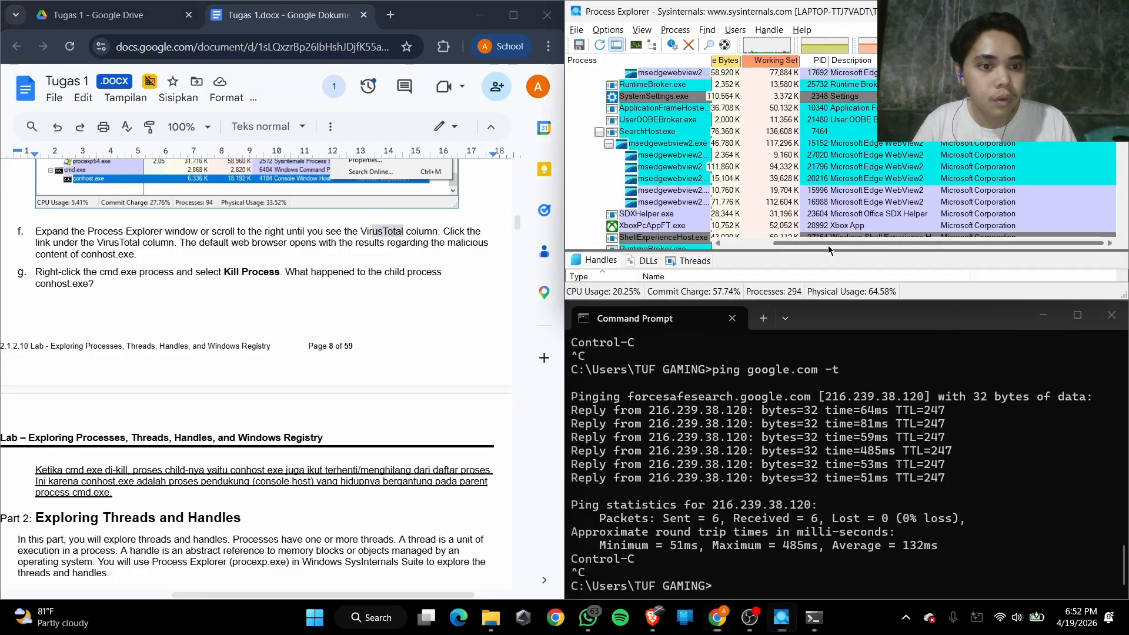
{"action": "scroll", "coordinate": [706, 218], "scroll_direction": "up", "scroll_amount": 15}
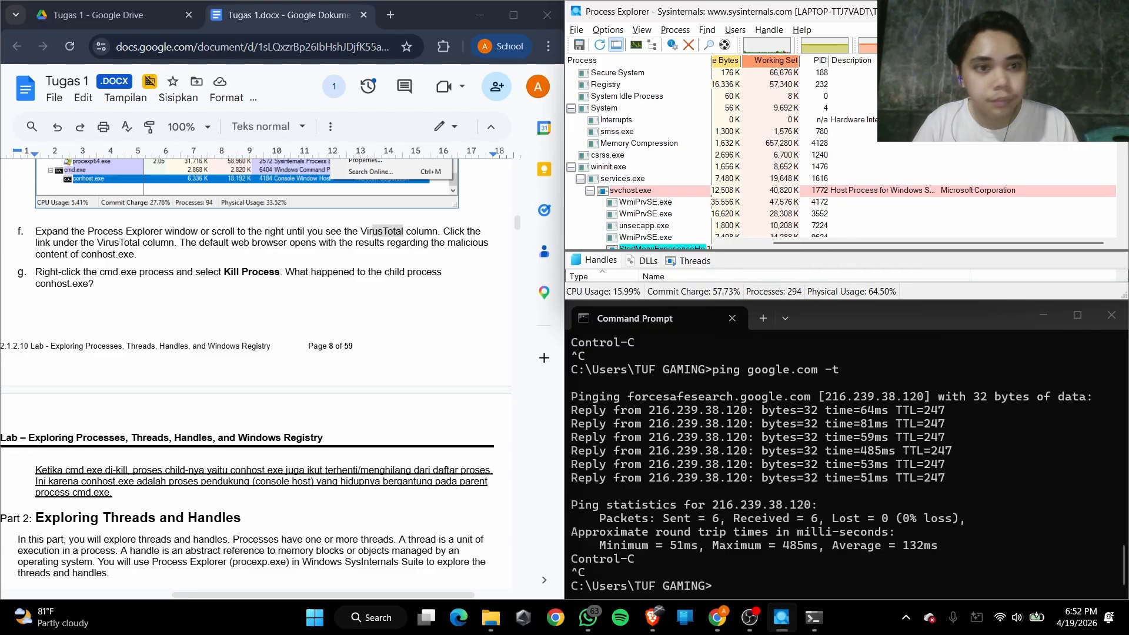
{"action": "scroll", "coordinate": [811, 182], "scroll_direction": "down", "scroll_amount": 6}
{"action": "scroll", "coordinate": [811, 182], "scroll_direction": "down", "scroll_amount": 8}
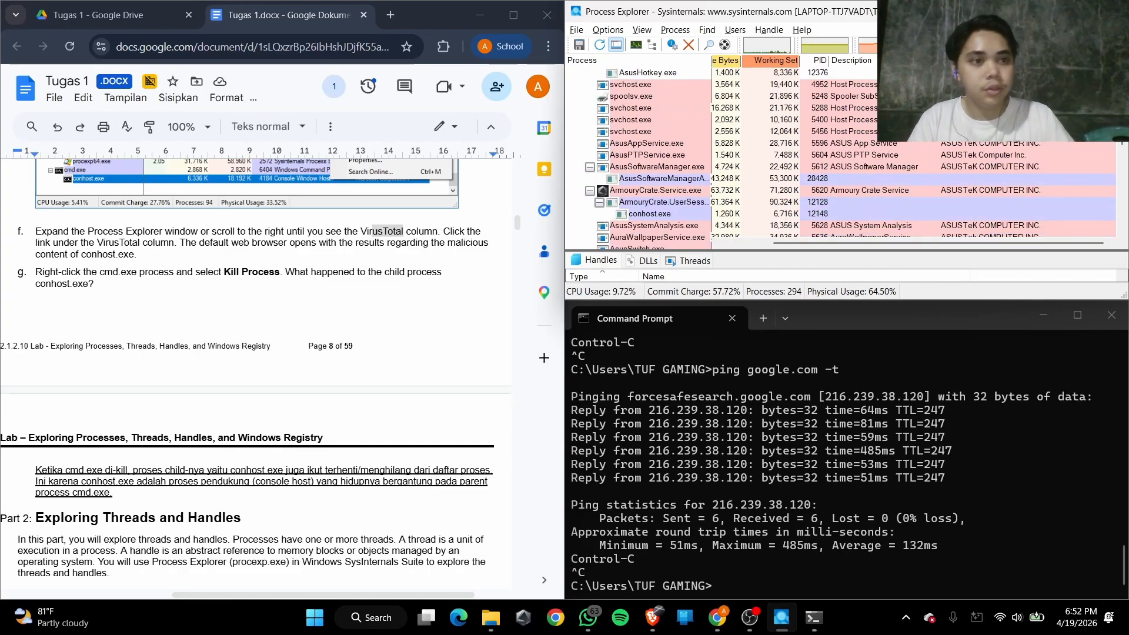
{"action": "type", "text": "cmd"}
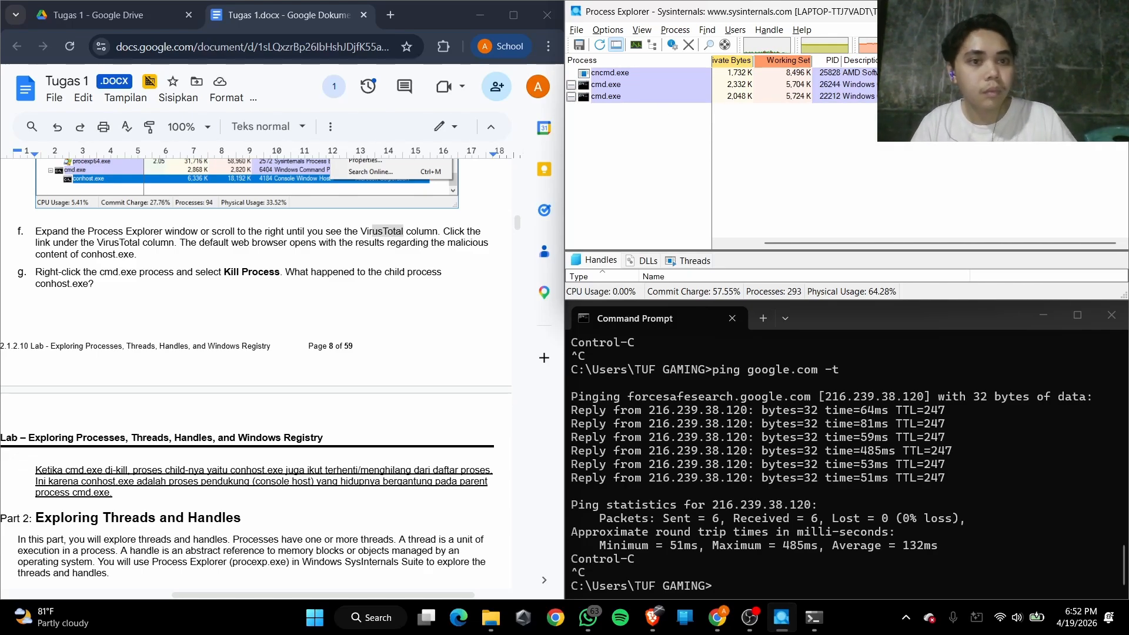
{"action": "key", "text": "BackSpace"}
{"action": "key", "text": "BackSpace"}
{"action": "key", "text": "BackSpace"}
Locate the Command Prompt's process in the full list by using Find Window's Process on the Command Prompt window
{"action": "scroll", "coordinate": [669, 199], "scroll_direction": "down", "scroll_amount": 8}
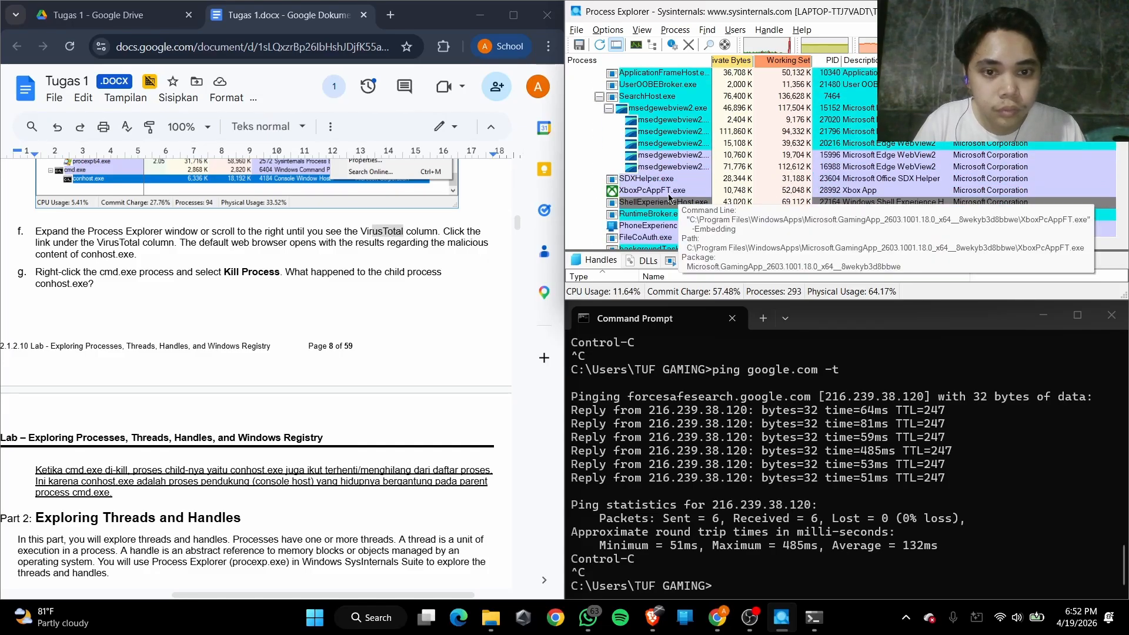
{"action": "scroll", "coordinate": [670, 188], "scroll_direction": "down", "scroll_amount": 10}
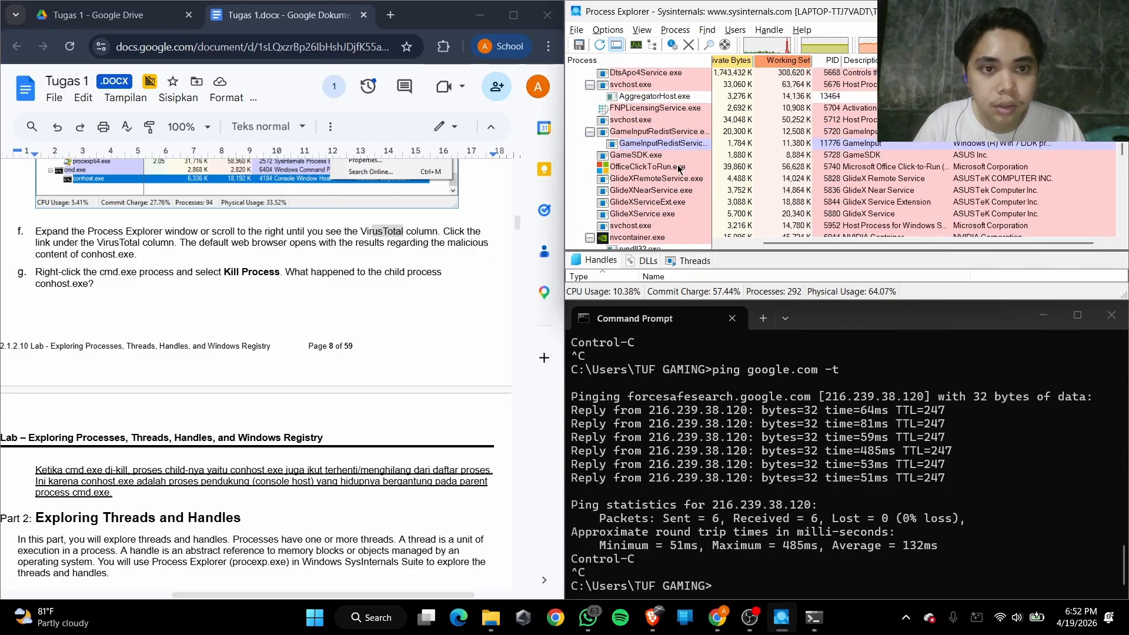
{"action": "scroll", "coordinate": [680, 169], "scroll_direction": "down", "scroll_amount": 5}
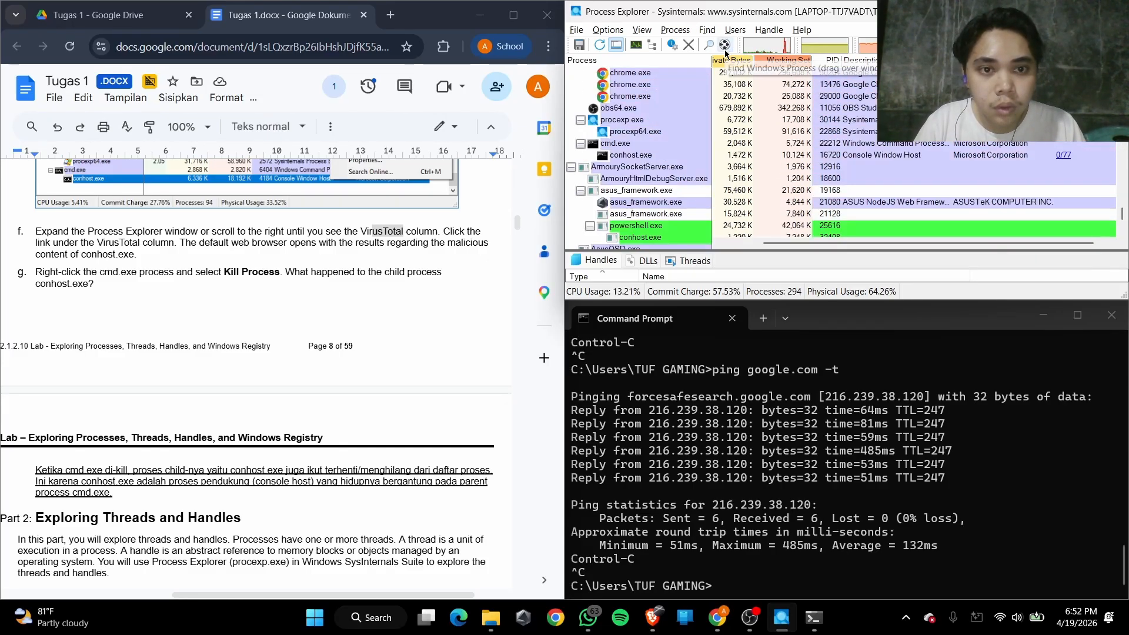
{"action": "left_click_drag", "start_coordinate": [725, 50], "coordinate": [757, 378]}
Open the VirusTotal report for the conhost.exe child of the cmd.exe listed below procexp.exe
{"action": "scroll", "coordinate": [673, 190], "scroll_direction": "down", "scroll_amount": 4}
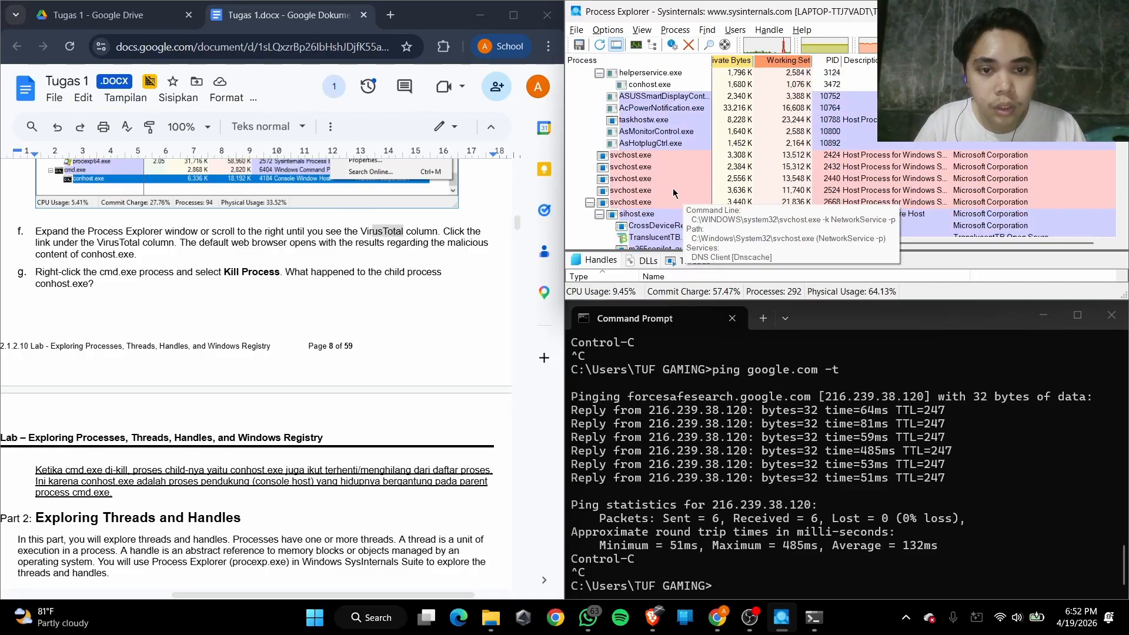
{"action": "scroll", "coordinate": [673, 190], "scroll_direction": "up", "scroll_amount": 15}
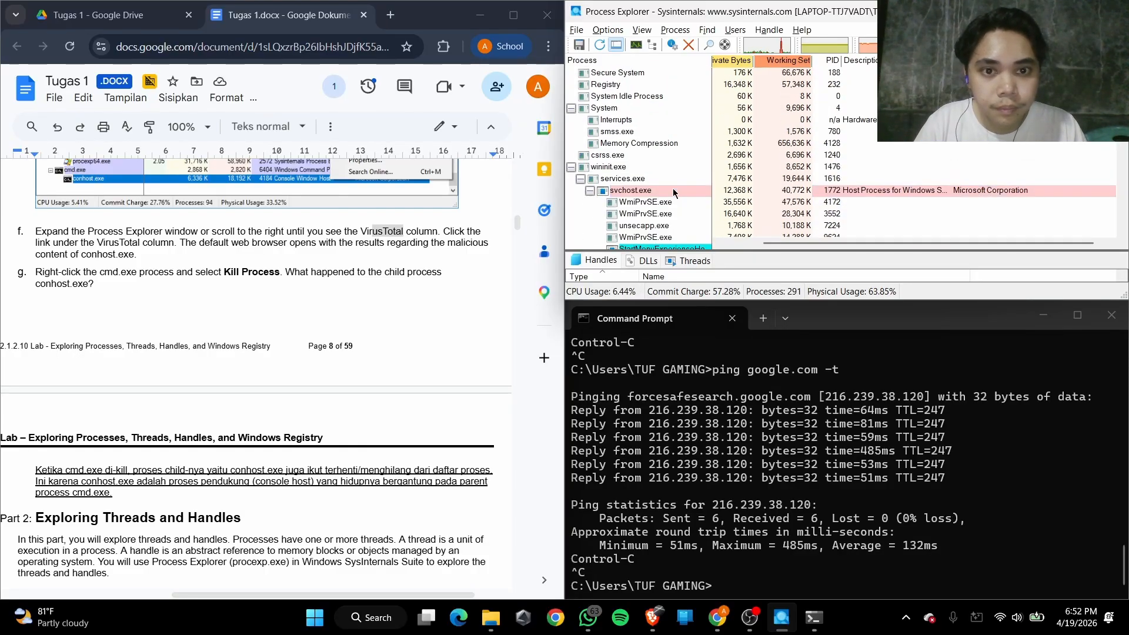
{"action": "scroll", "coordinate": [674, 193], "scroll_direction": "down", "scroll_amount": 10}
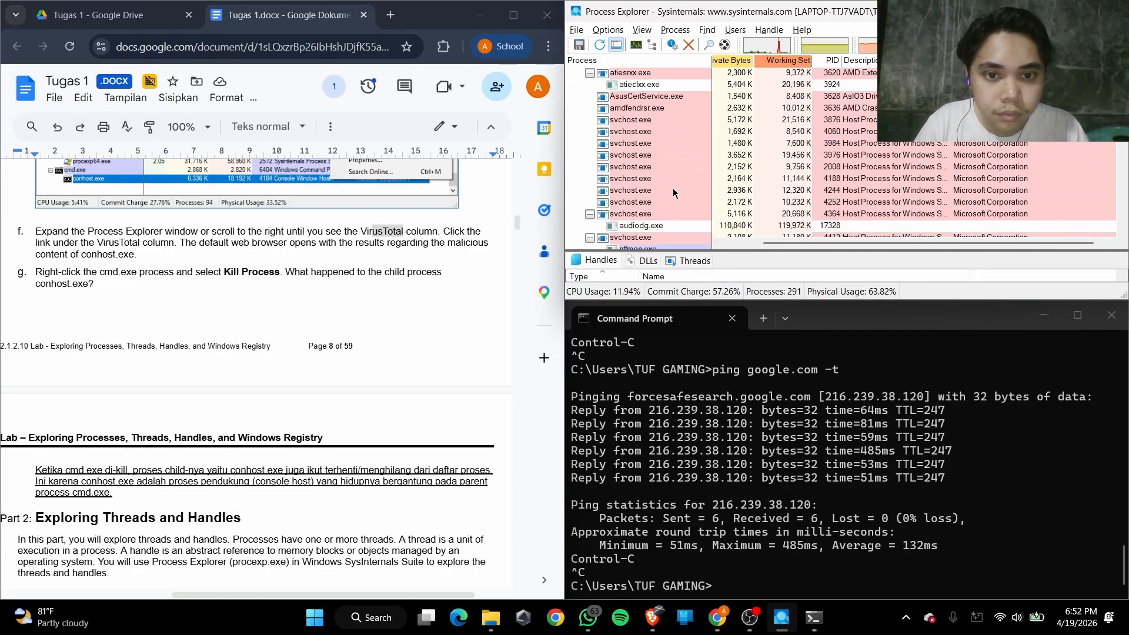
{"action": "scroll", "coordinate": [673, 192], "scroll_direction": "down", "scroll_amount": 8}
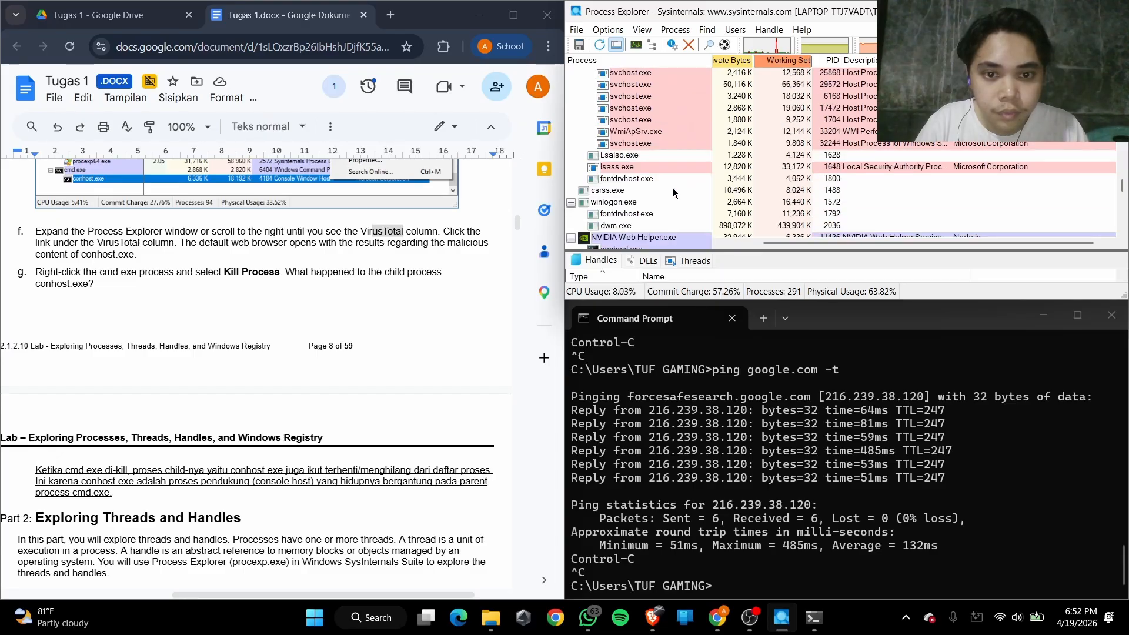
{"action": "scroll", "coordinate": [673, 189], "scroll_direction": "down", "scroll_amount": 10}
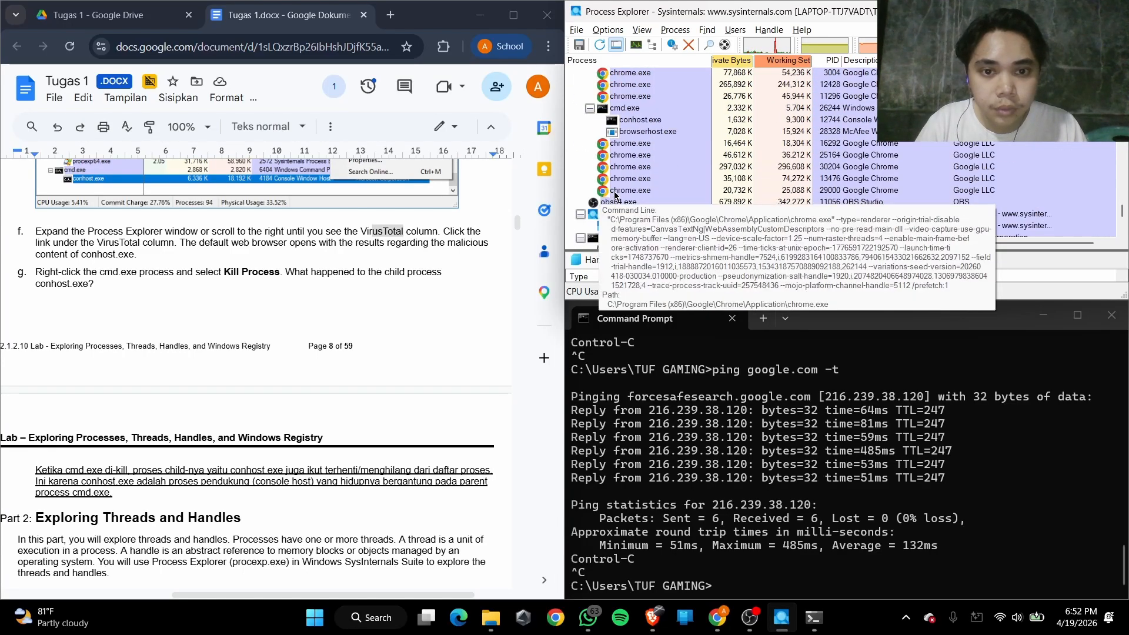
{"action": "scroll", "coordinate": [614, 196], "scroll_direction": "down", "scroll_amount": 3}
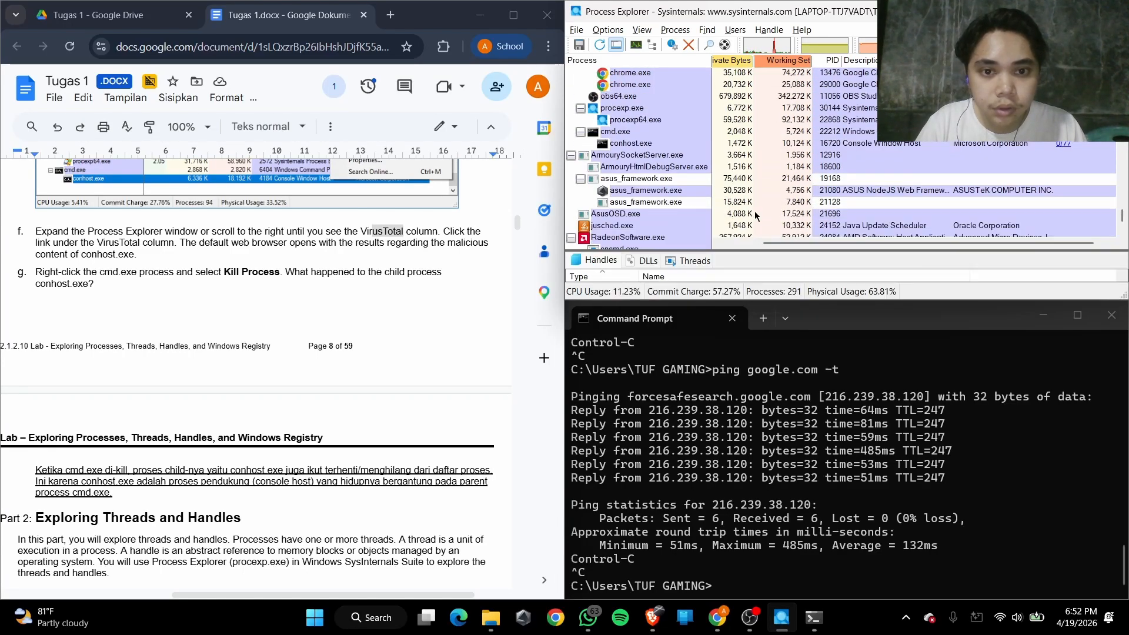
{"action": "left_click", "coordinate": [1063, 144]}
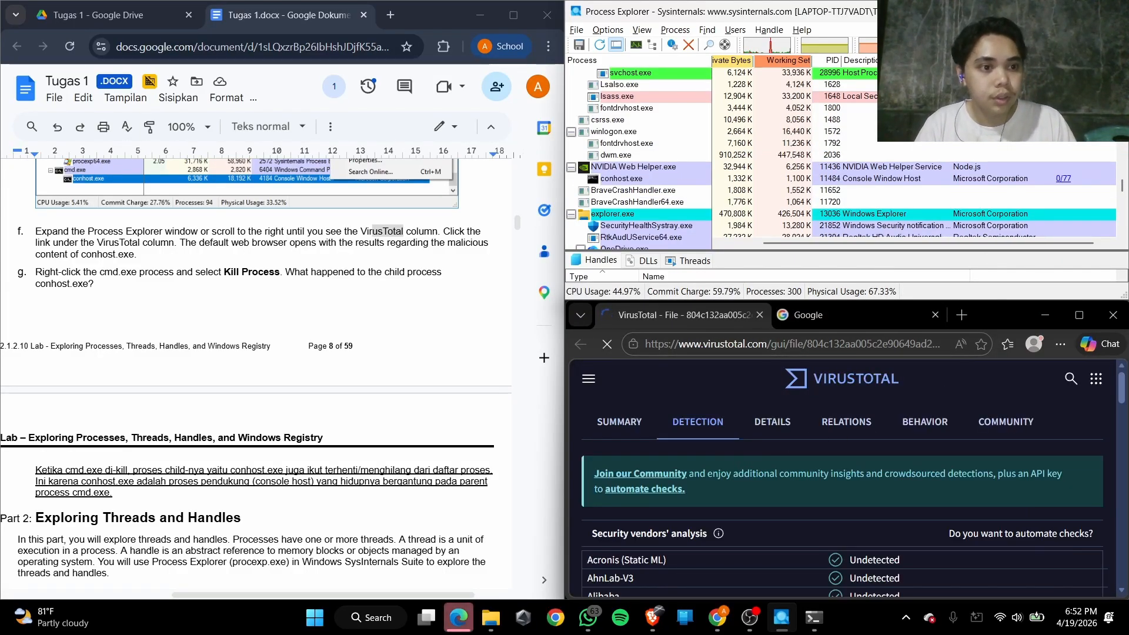
Examine the security vendors' analysis for conhost.exe in the VirusTotal report, through to the end of the vendor list
{"action": "scroll", "coordinate": [591, 455], "scroll_direction": "down", "scroll_amount": 3}
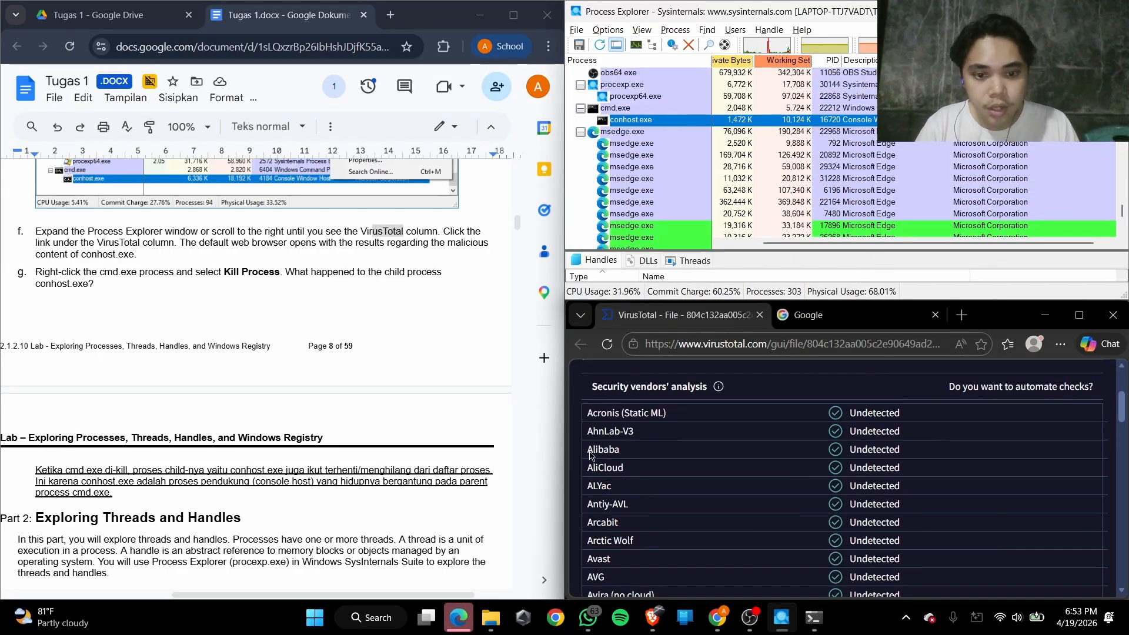
{"action": "scroll", "coordinate": [663, 445], "scroll_direction": "up", "scroll_amount": 1}
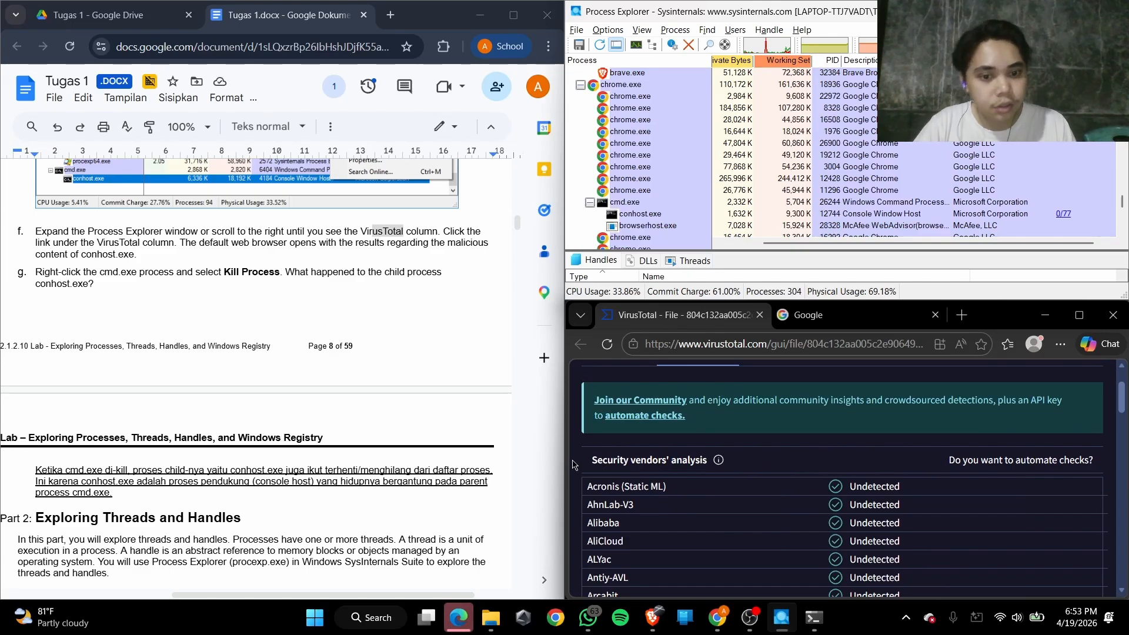
{"action": "scroll", "coordinate": [634, 484], "scroll_direction": "down", "scroll_amount": 1}
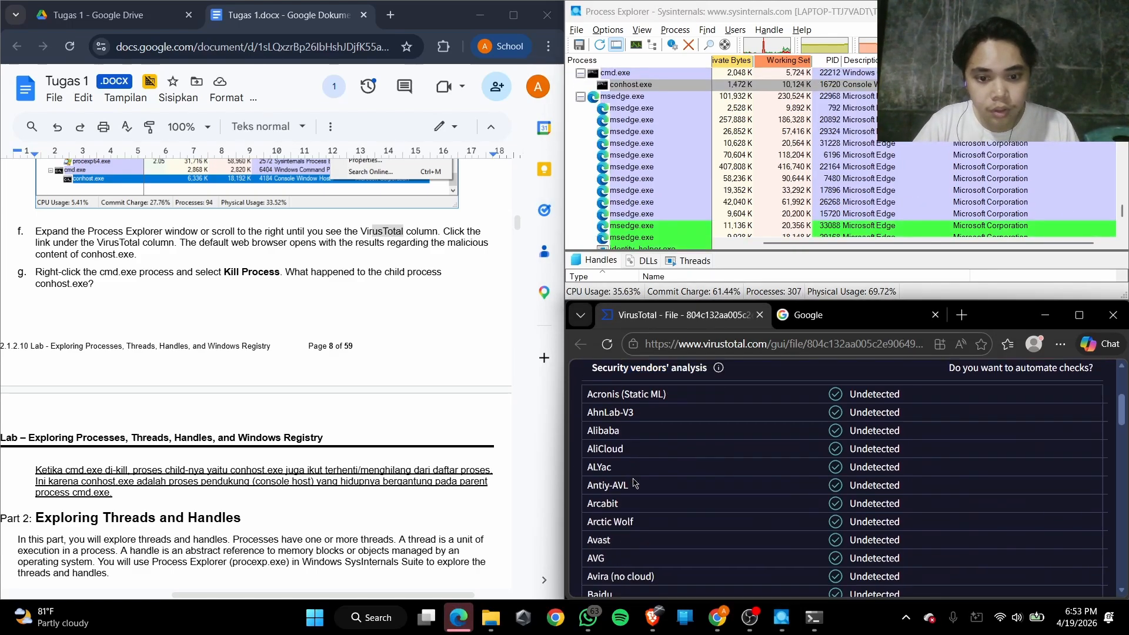
{"action": "scroll", "coordinate": [635, 483], "scroll_direction": "down", "scroll_amount": 2}
{"action": "scroll", "coordinate": [823, 423], "scroll_direction": "up", "scroll_amount": 2}
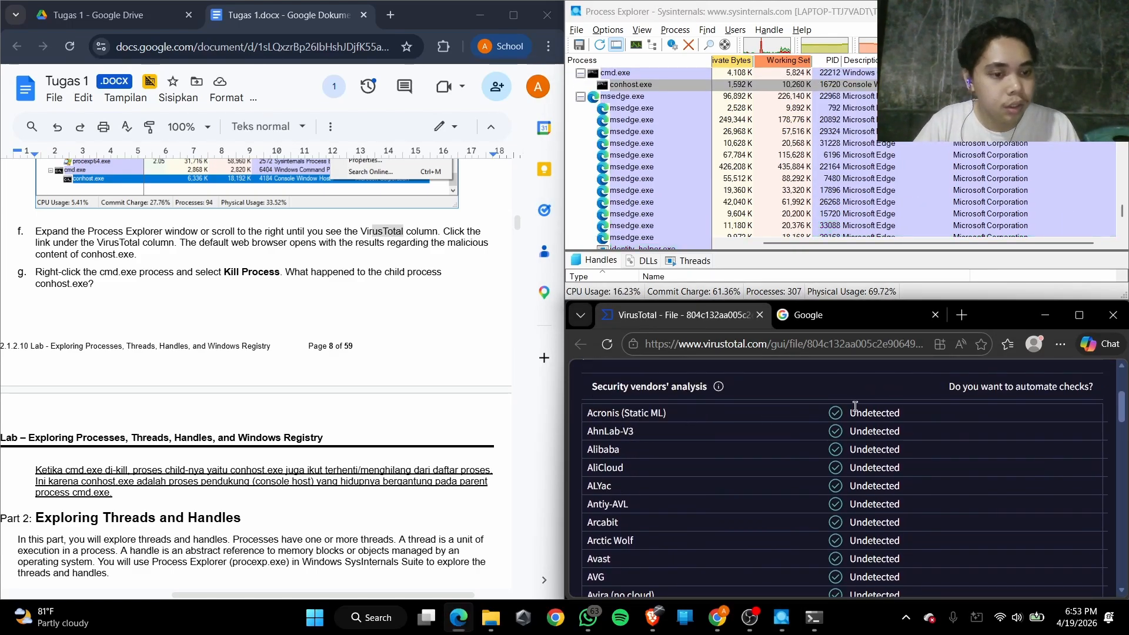
{"action": "scroll", "coordinate": [647, 423], "scroll_direction": "up", "scroll_amount": 1}
{"action": "scroll", "coordinate": [635, 429], "scroll_direction": "down", "scroll_amount": 1}
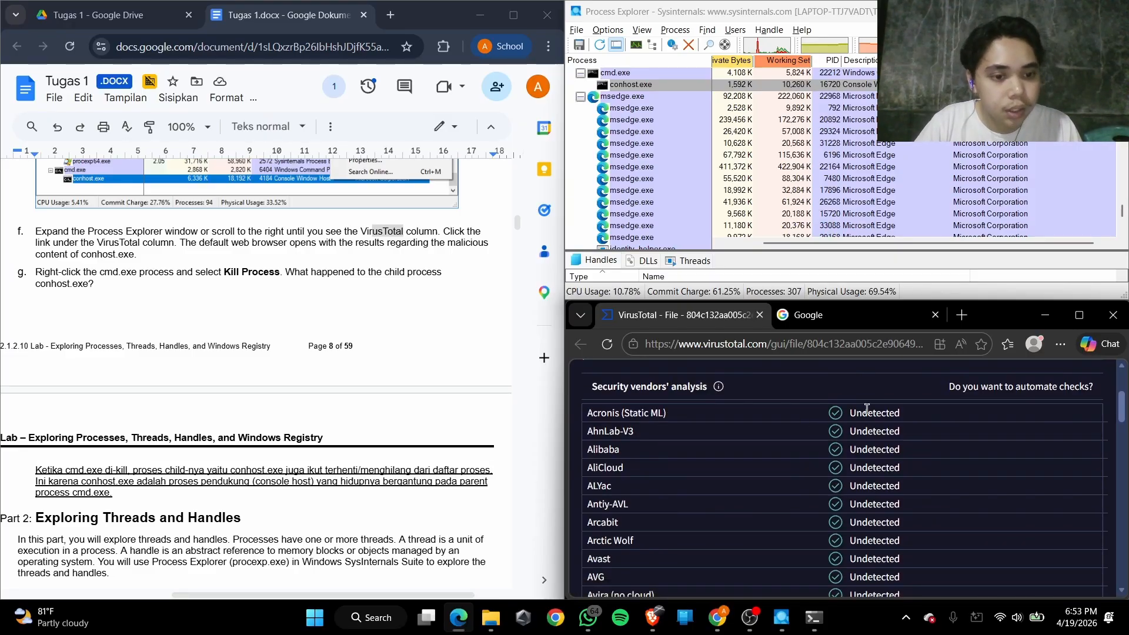
{"action": "scroll", "coordinate": [764, 441], "scroll_direction": "down", "scroll_amount": 20}
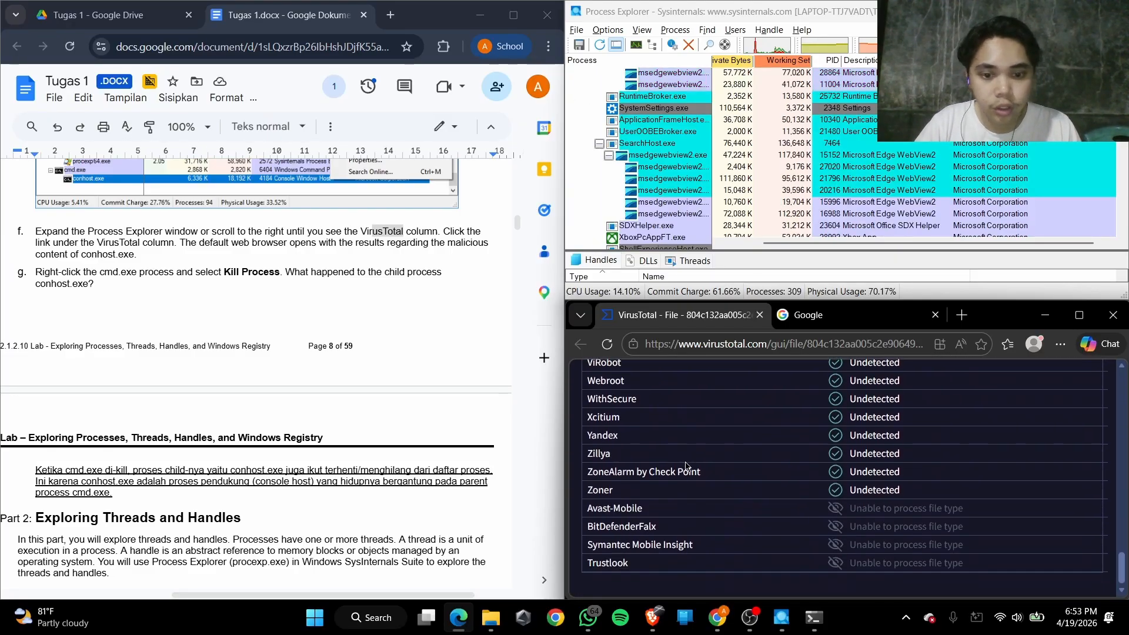
{"action": "scroll", "coordinate": [676, 458], "scroll_direction": "up", "scroll_amount": 10}
{"action": "left_click_drag", "start_coordinate": [606, 403], "coordinate": [868, 530]}
{"action": "left_click", "coordinate": [711, 509]}
{"action": "scroll", "coordinate": [701, 508], "scroll_direction": "up", "scroll_amount": 5}
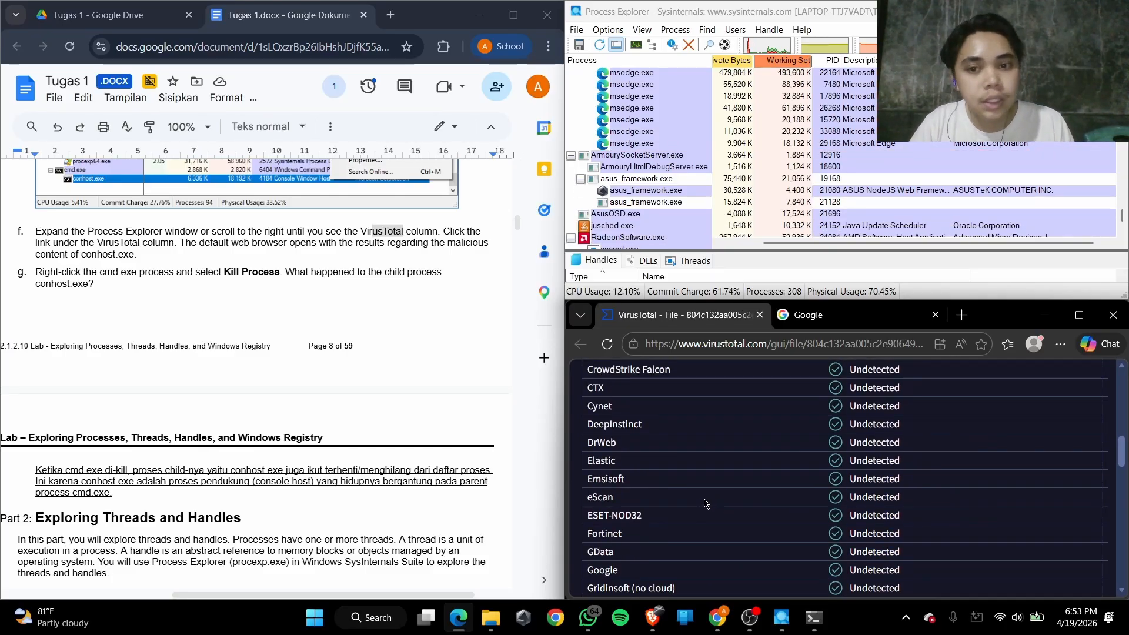
{"action": "scroll", "coordinate": [722, 493], "scroll_direction": "up", "scroll_amount": 2}
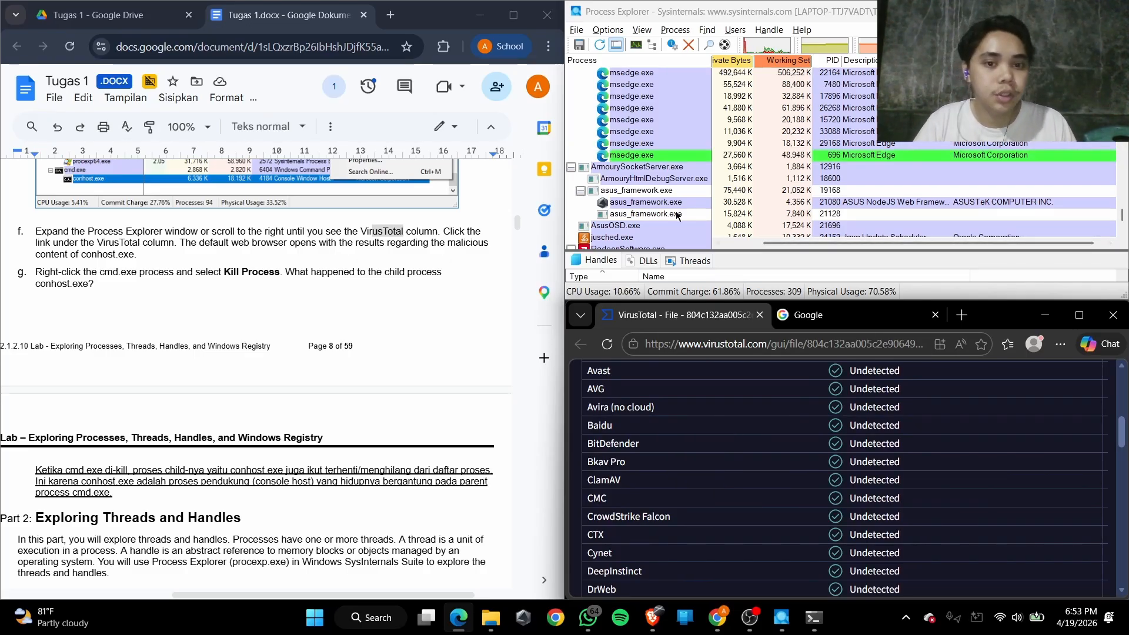
Check the cmd.exe and conhost.exe entries in the process list and review the VirusTotal vendor verdicts again
{"action": "scroll", "coordinate": [656, 217], "scroll_direction": "up", "scroll_amount": 8}
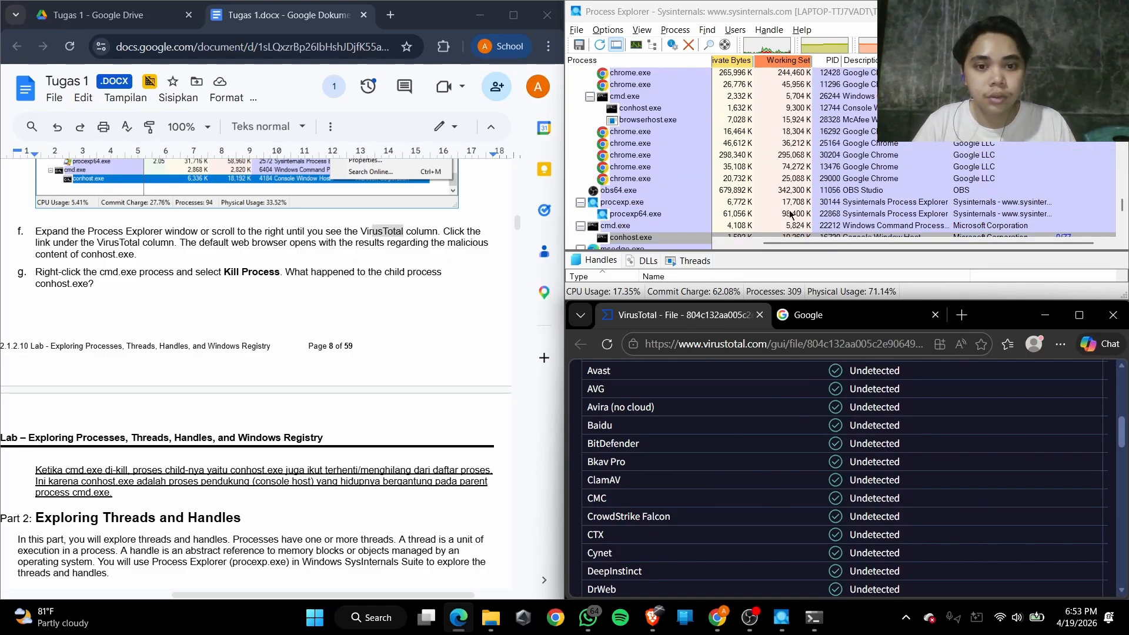
{"action": "scroll", "coordinate": [982, 176], "scroll_direction": "up", "scroll_amount": 3}
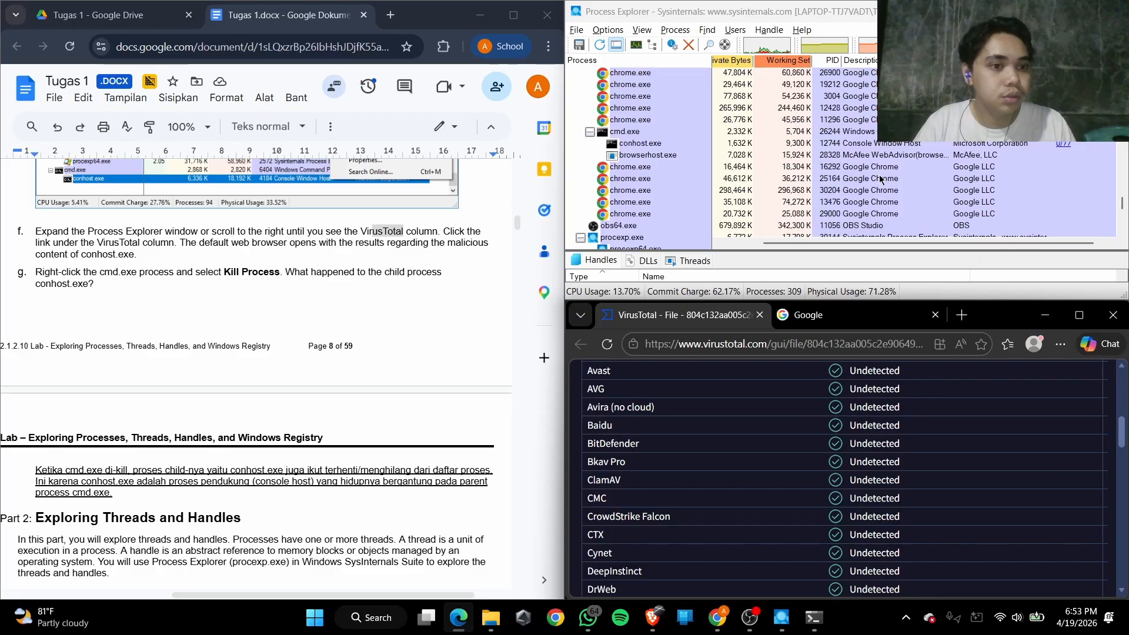
{"action": "scroll", "coordinate": [881, 179], "scroll_direction": "down", "scroll_amount": 4}
{"action": "scroll", "coordinate": [688, 483], "scroll_direction": "up", "scroll_amount": 6}
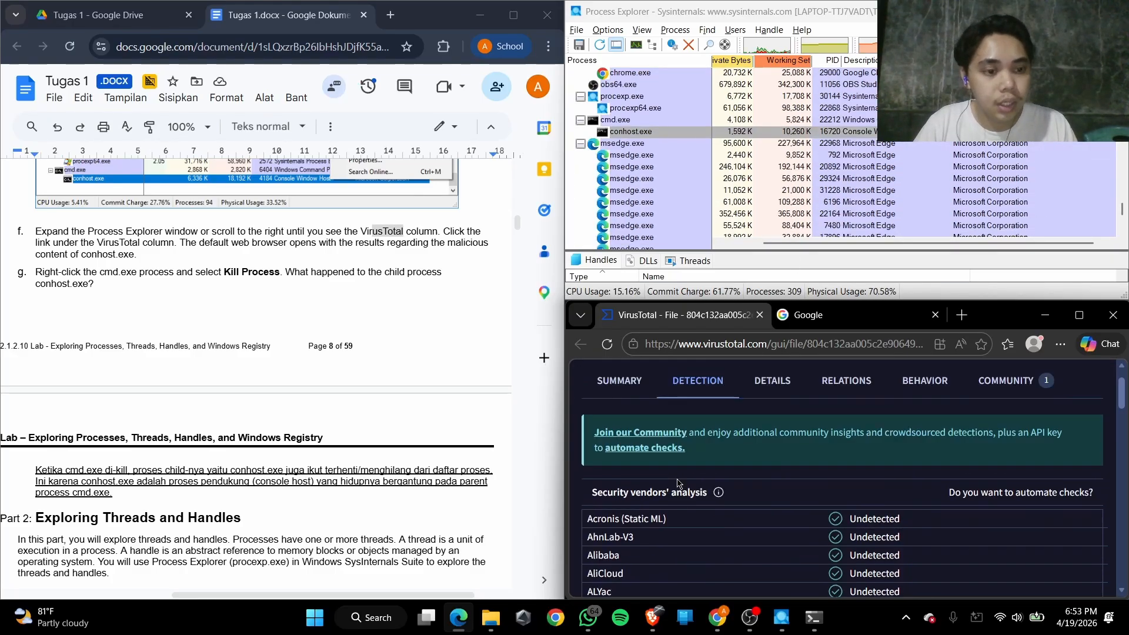
{"action": "scroll", "coordinate": [678, 483], "scroll_direction": "down", "scroll_amount": 12}
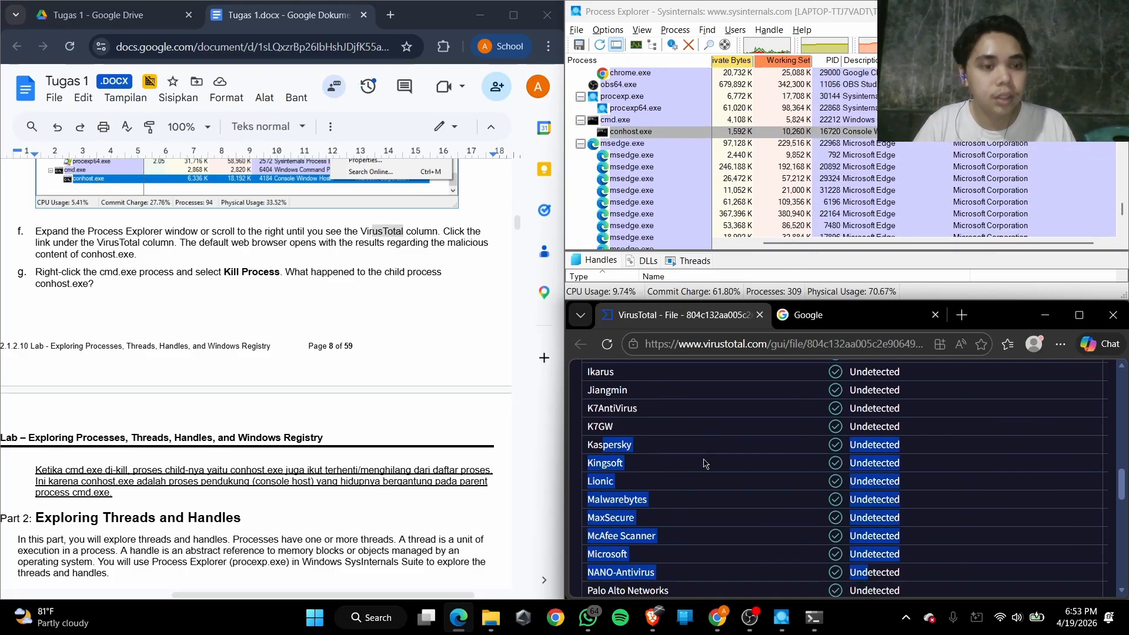
{"action": "scroll", "coordinate": [685, 473], "scroll_direction": "up", "scroll_amount": 5}
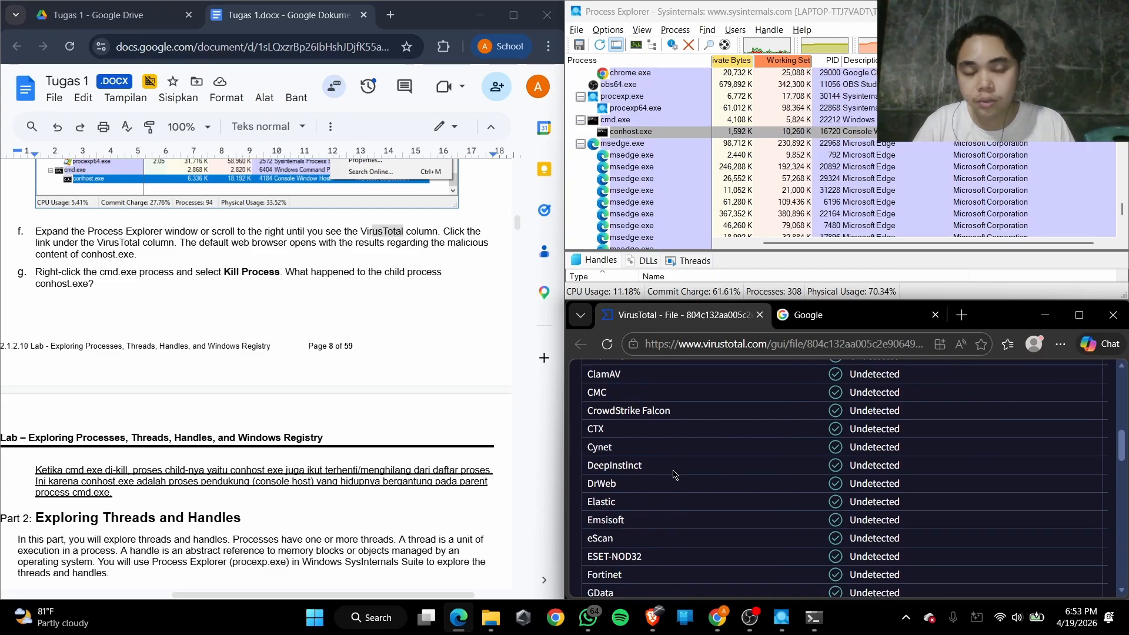
{"action": "scroll", "coordinate": [682, 473], "scroll_direction": "down", "scroll_amount": 6}
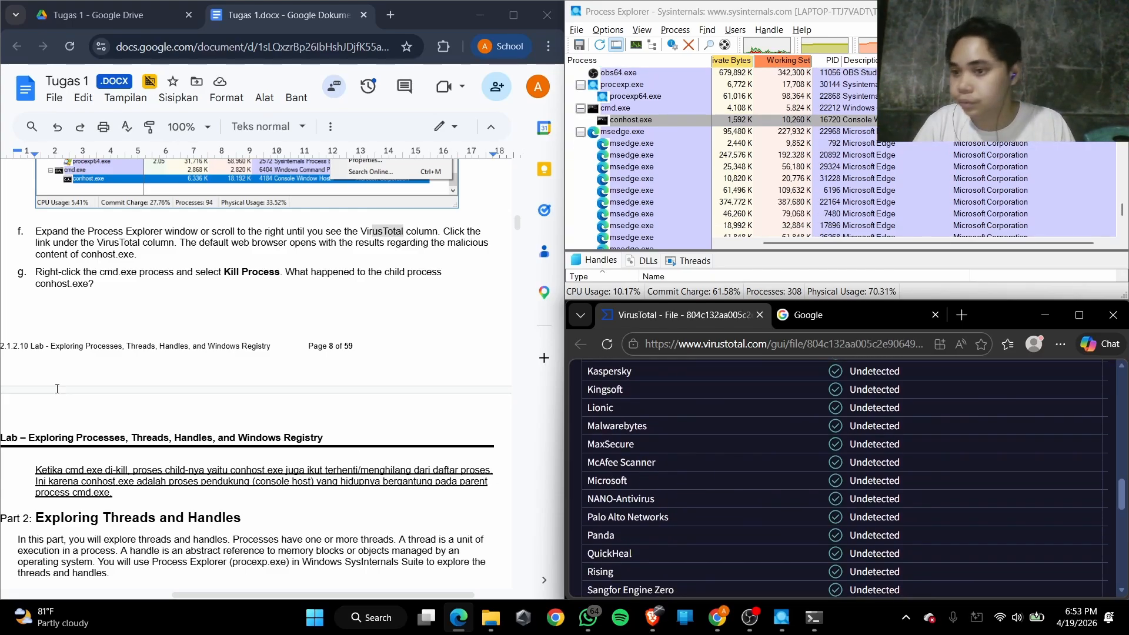
Read the Step 3g answer about killing cmd.exe and the start of Part 2 in the lab document
{"action": "scroll", "coordinate": [57, 388], "scroll_direction": "down", "scroll_amount": 3}
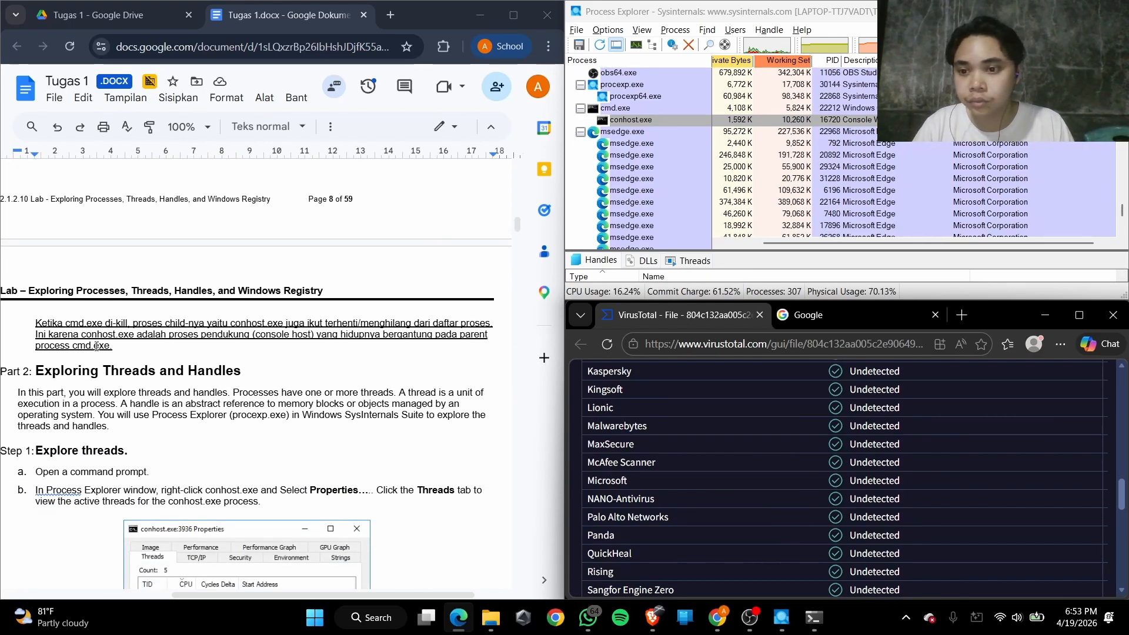
{"action": "scroll", "coordinate": [96, 346], "scroll_direction": "up", "scroll_amount": 1}
{"action": "scroll", "coordinate": [96, 345], "scroll_direction": "down", "scroll_amount": 2}
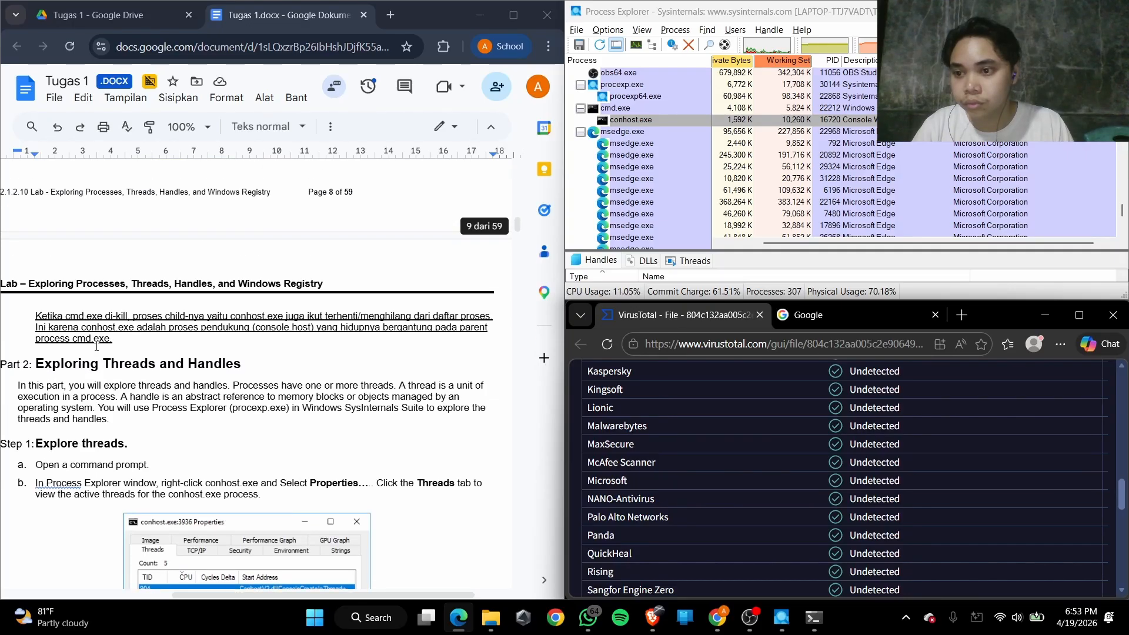
Reread the Step 3g instruction in the lab document and kill the cmd.exe process listed below procexp.exe
{"action": "scroll", "coordinate": [96, 346], "scroll_direction": "up", "scroll_amount": 2}
{"action": "left_click", "coordinate": [44, 277]}
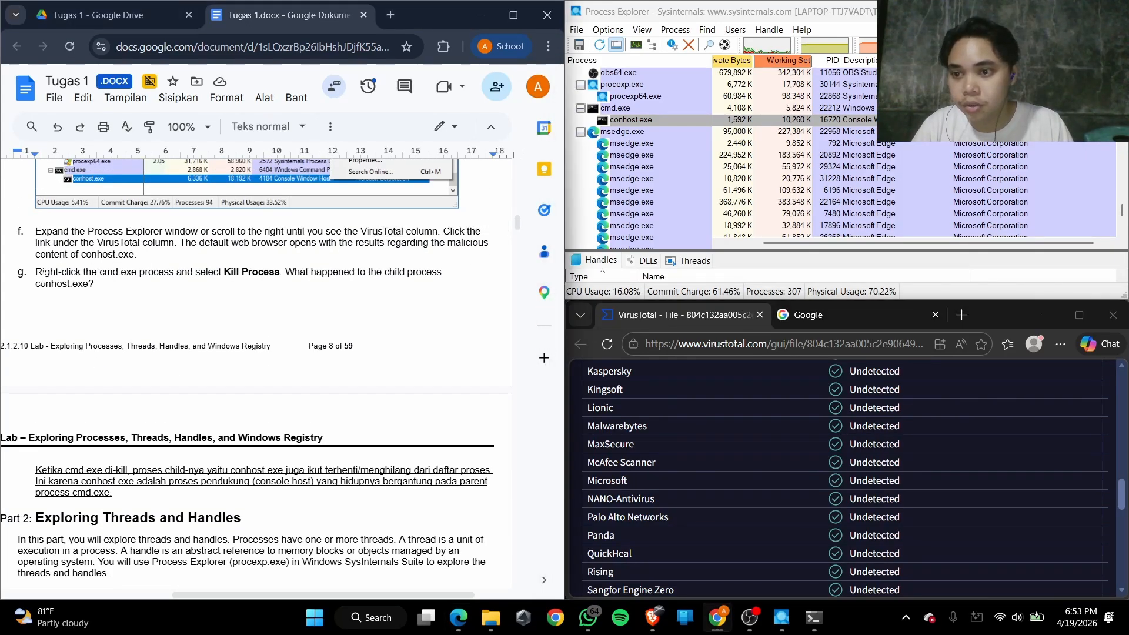
{"action": "left_click_drag", "start_coordinate": [55, 273], "coordinate": [374, 278]}
{"action": "scroll", "coordinate": [178, 272], "scroll_direction": "up", "scroll_amount": 3}
{"action": "scroll", "coordinate": [179, 272], "scroll_direction": "down", "scroll_amount": 3}
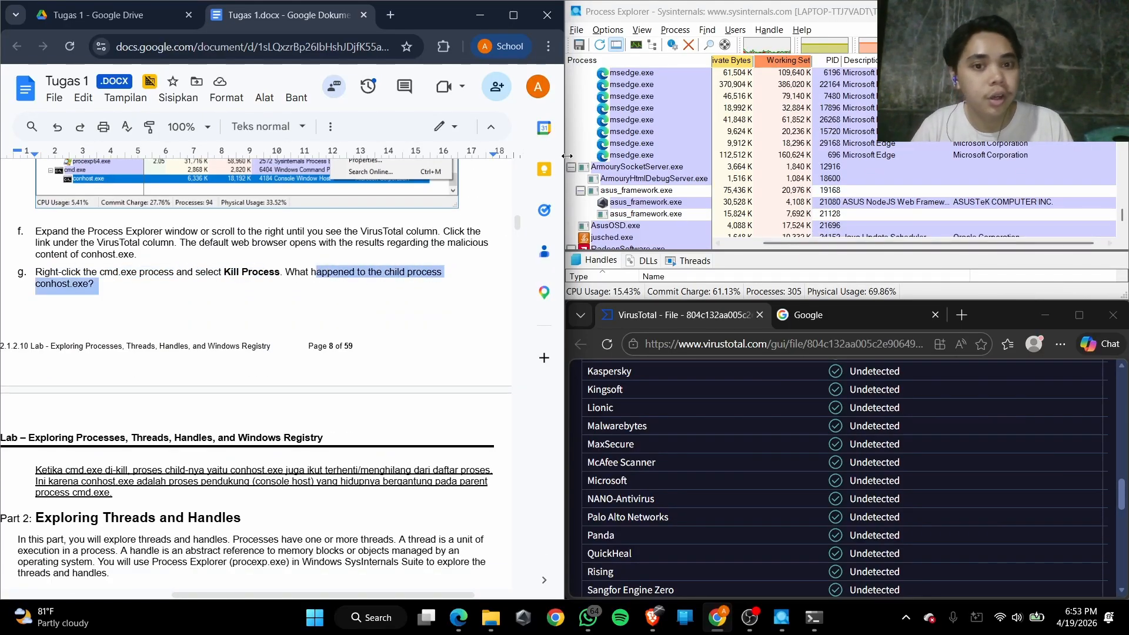
{"action": "scroll", "coordinate": [685, 181], "scroll_direction": "up", "scroll_amount": 4}
{"action": "right_click", "coordinate": [638, 132]}
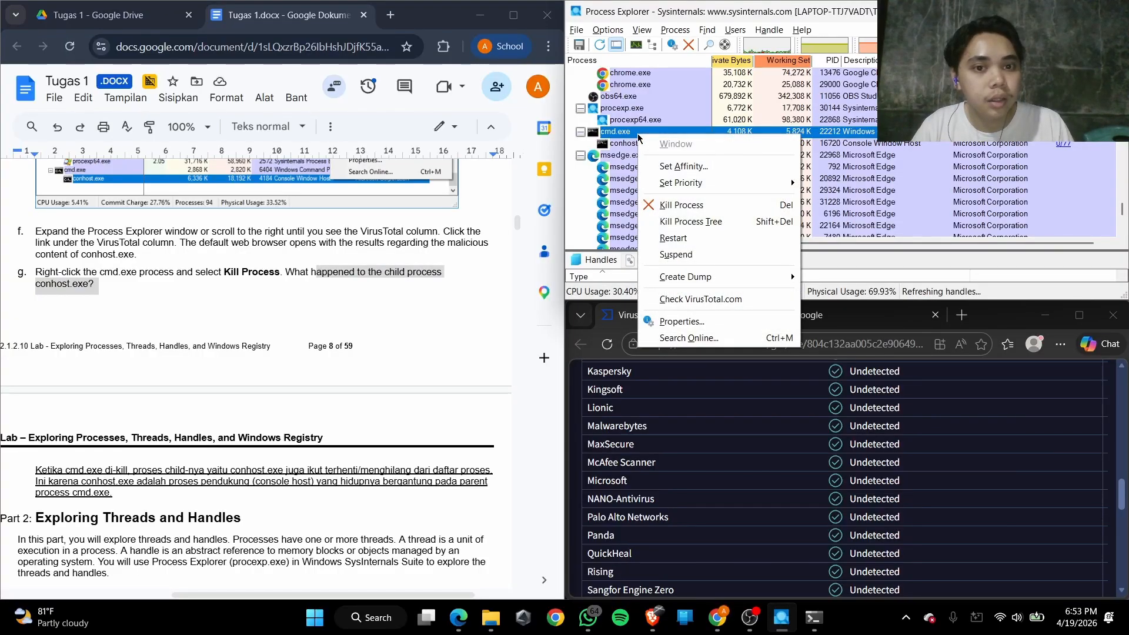
{"action": "left_click", "coordinate": [735, 206]}
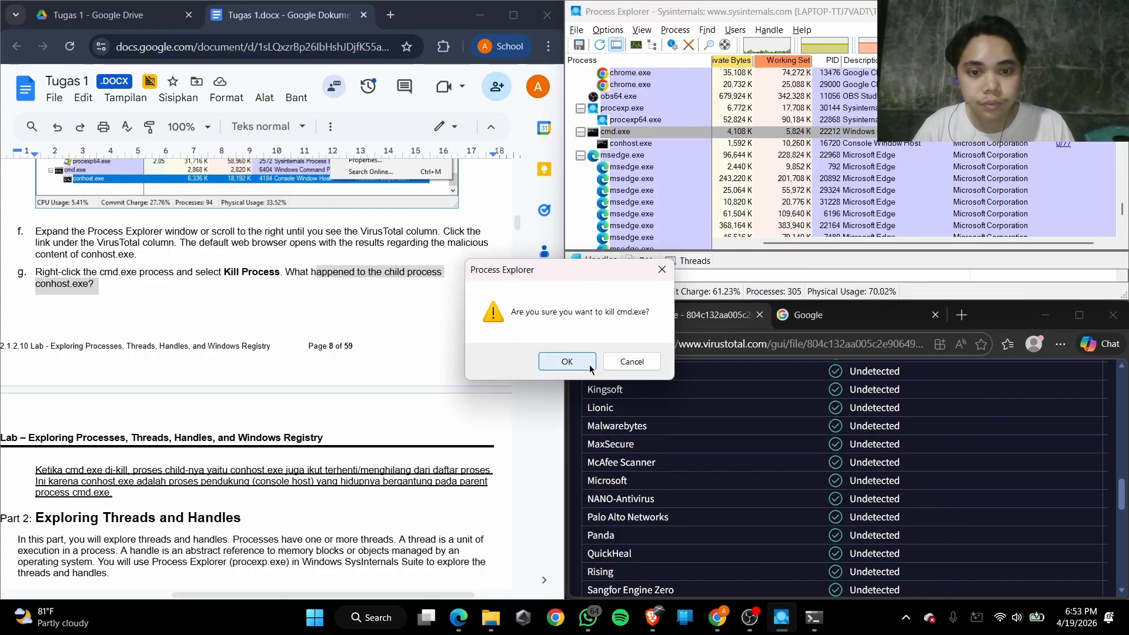
{"action": "left_click", "coordinate": [566, 361]}
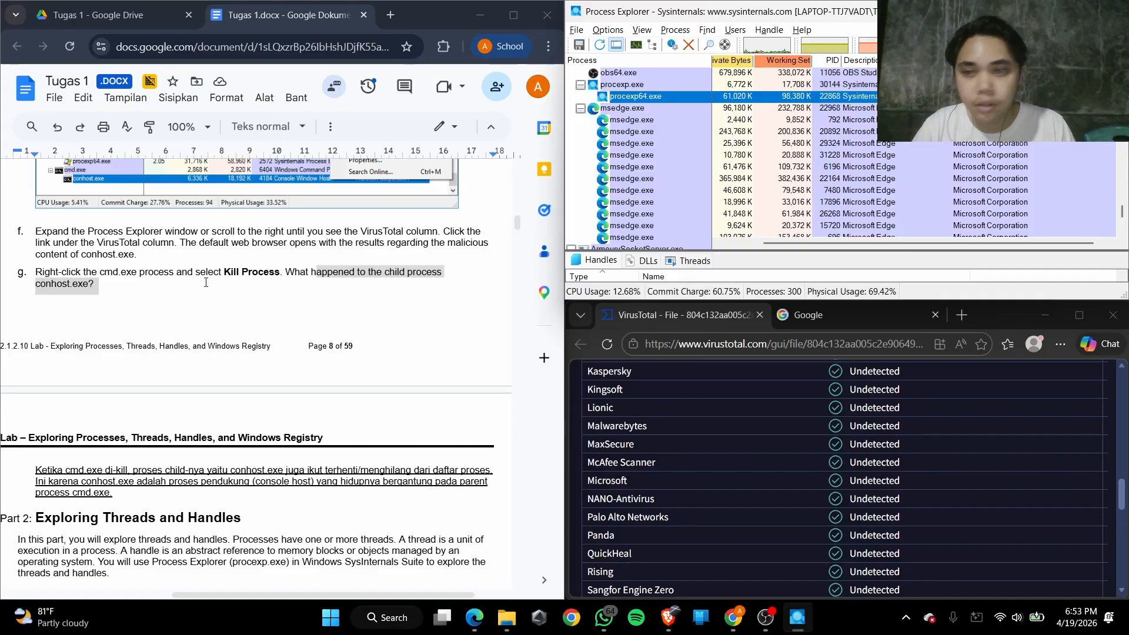
Look through the process list for cmd.exe and conhost.exe entries, checking what happened to the killed process's child
{"action": "scroll", "coordinate": [625, 217], "scroll_direction": "down", "scroll_amount": 10}
{"action": "scroll", "coordinate": [624, 217], "scroll_direction": "up", "scroll_amount": 10}
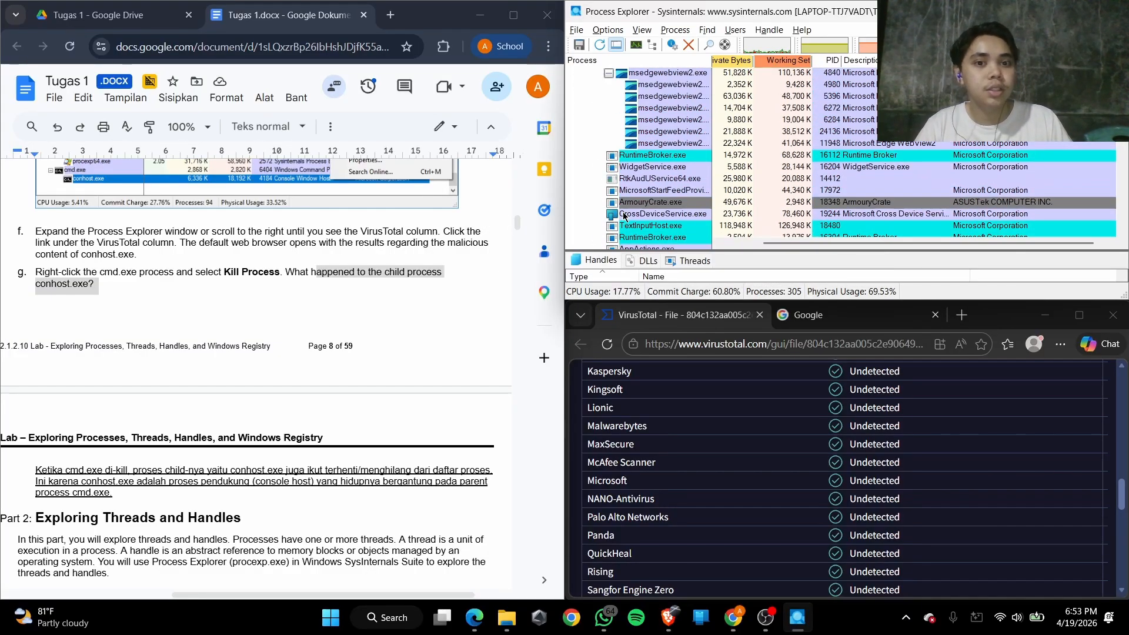
{"action": "scroll", "coordinate": [108, 322], "scroll_direction": "down", "scroll_amount": 2}
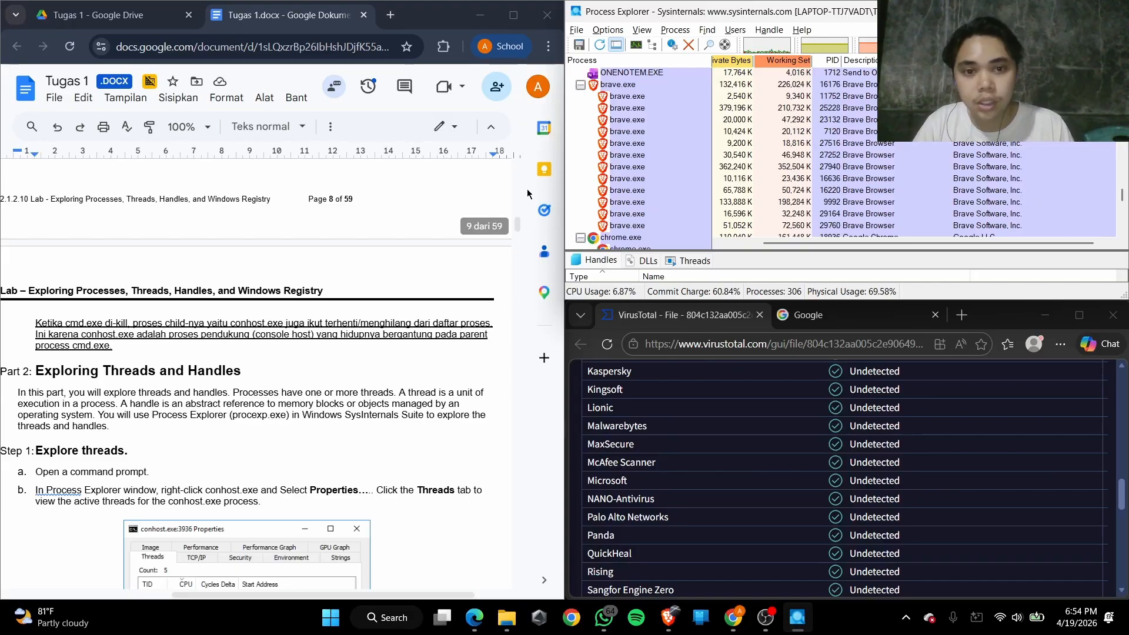
{"action": "scroll", "coordinate": [626, 137], "scroll_direction": "up", "scroll_amount": 5}
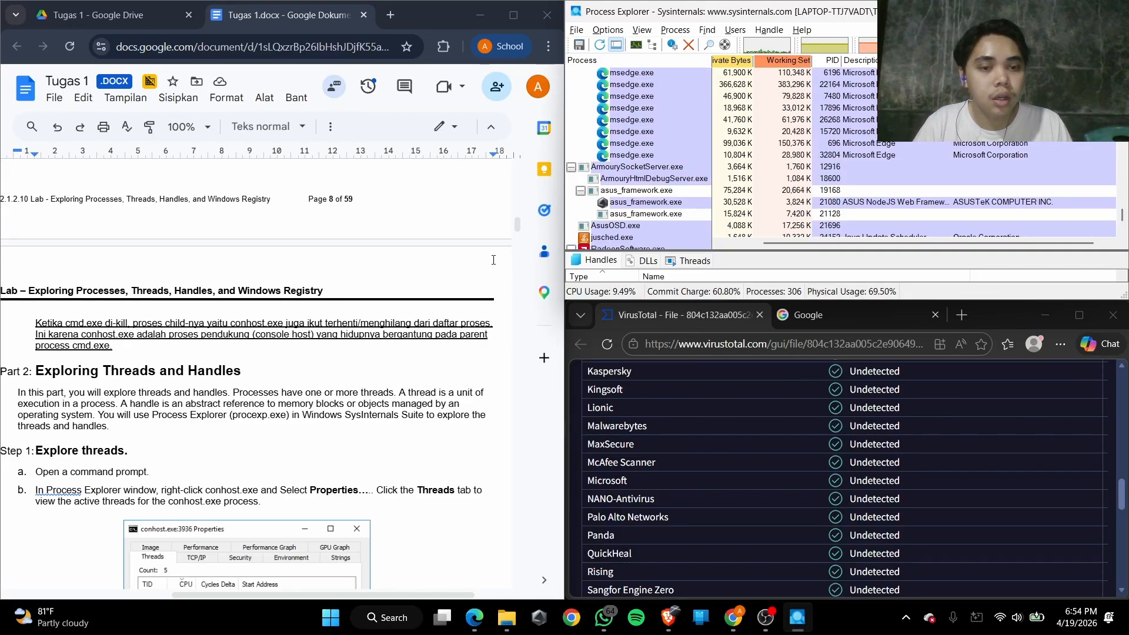
{"action": "scroll", "coordinate": [656, 189], "scroll_direction": "up", "scroll_amount": 5}
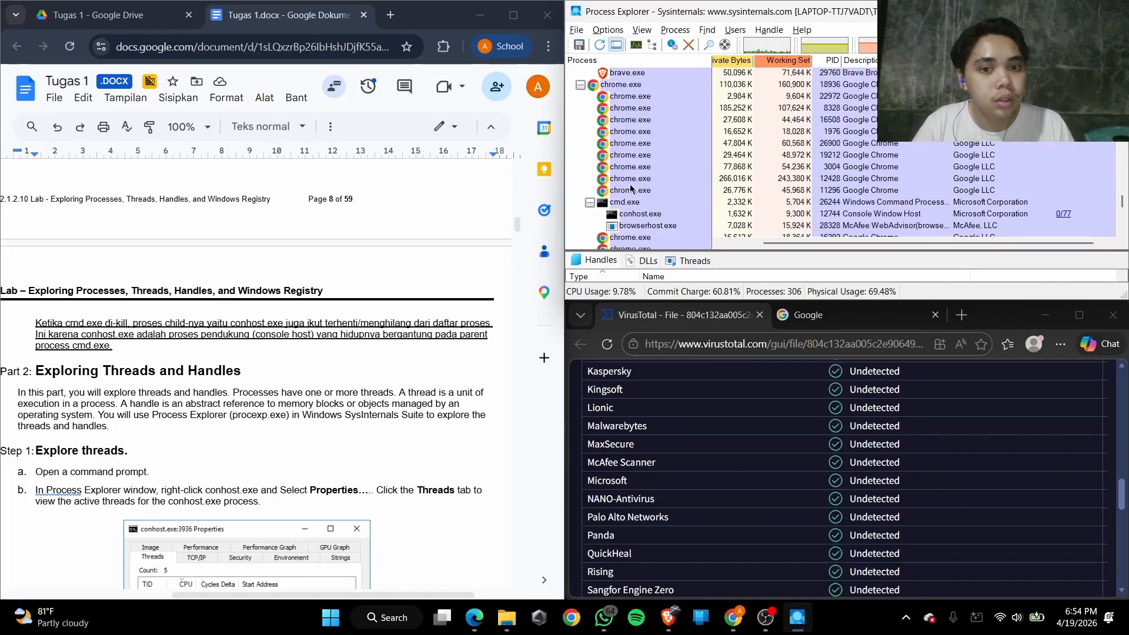
{"action": "scroll", "coordinate": [624, 184], "scroll_direction": "up", "scroll_amount": 5}
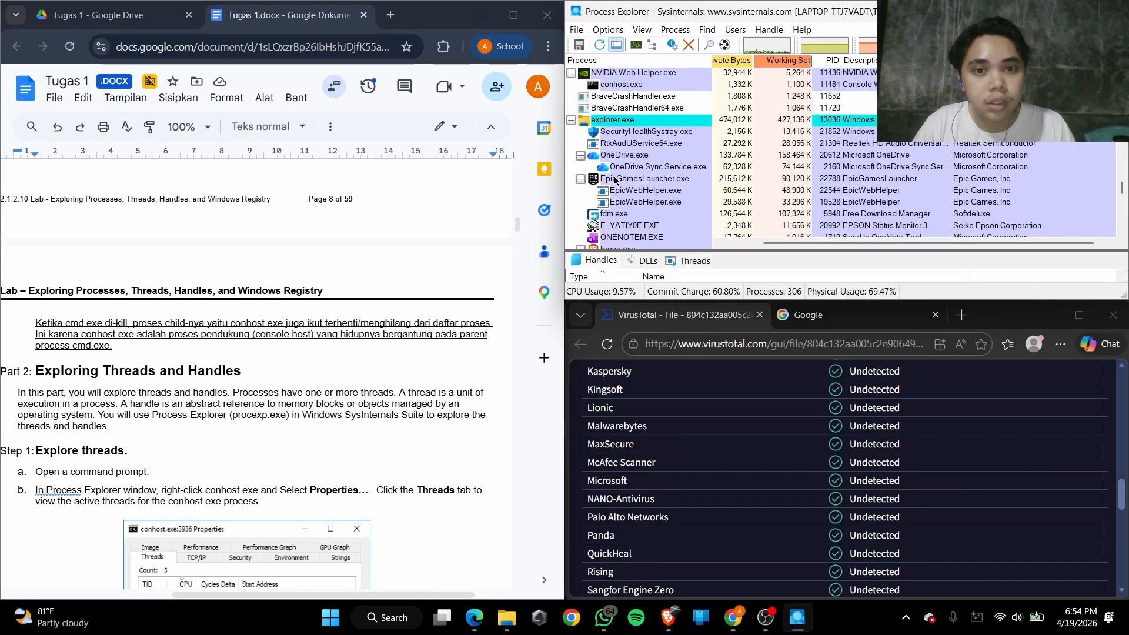
{"action": "scroll", "coordinate": [624, 183], "scroll_direction": "up", "scroll_amount": 5}
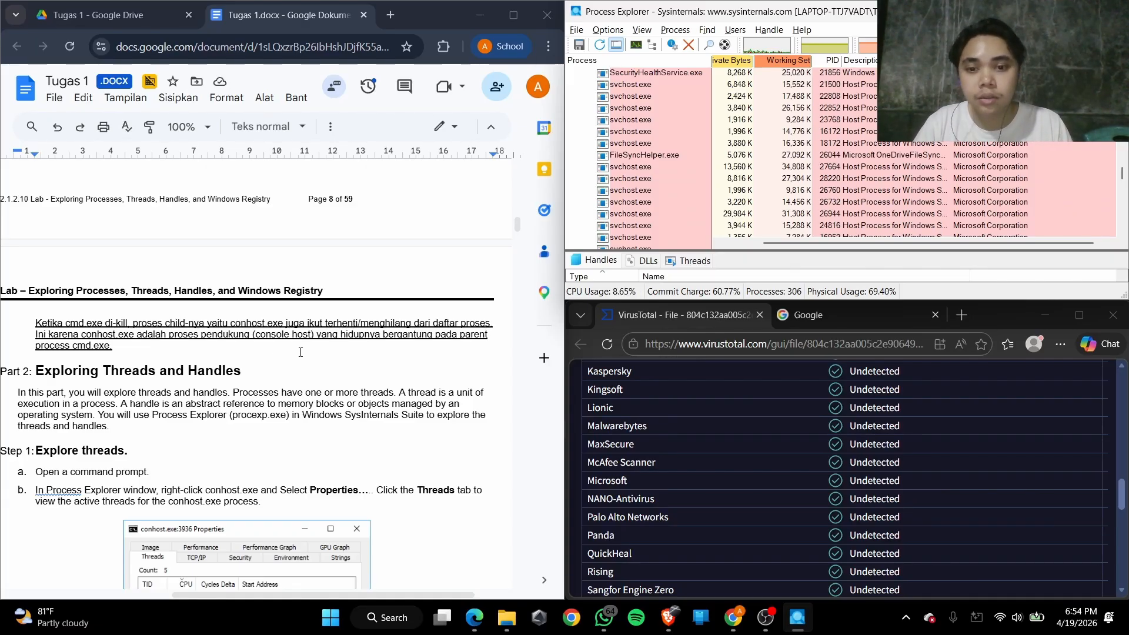
Read the Part 2 introduction and the first Explore threads instructions in the lab document
{"action": "scroll", "coordinate": [365, 339], "scroll_direction": "down", "scroll_amount": 1}
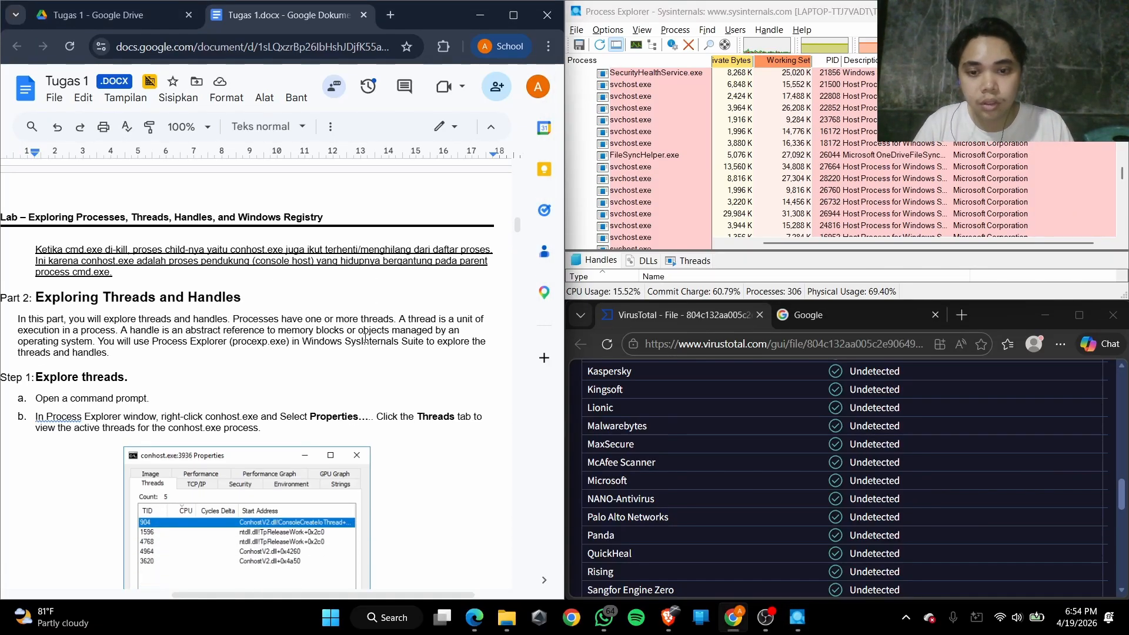
{"action": "left_click", "coordinate": [479, 271]}
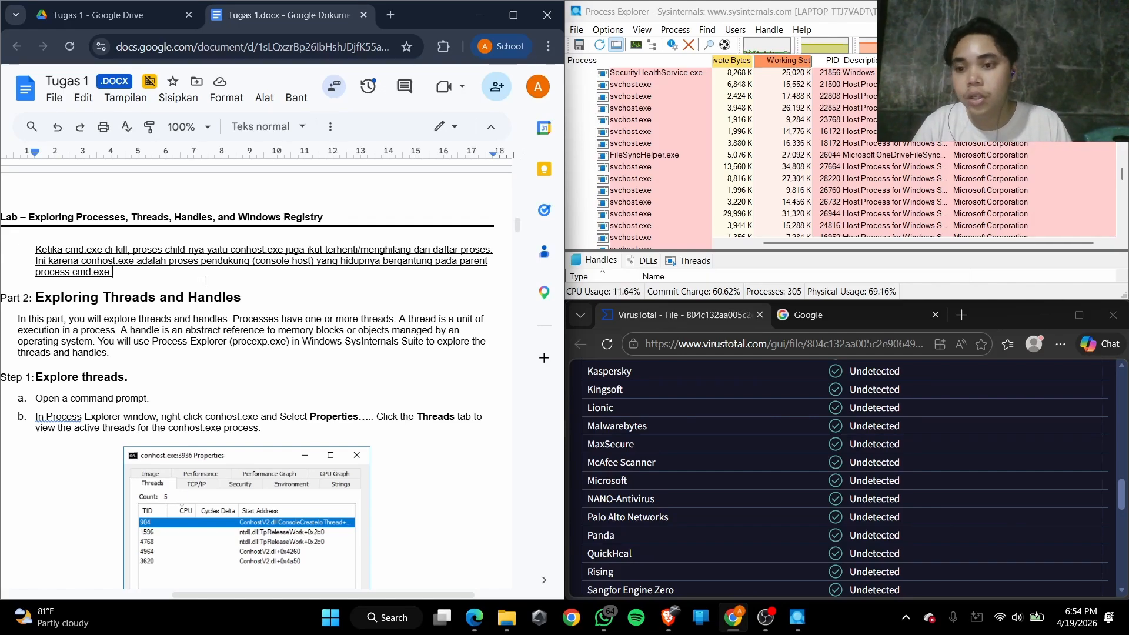
{"action": "scroll", "coordinate": [205, 280], "scroll_direction": "down", "scroll_amount": 1}
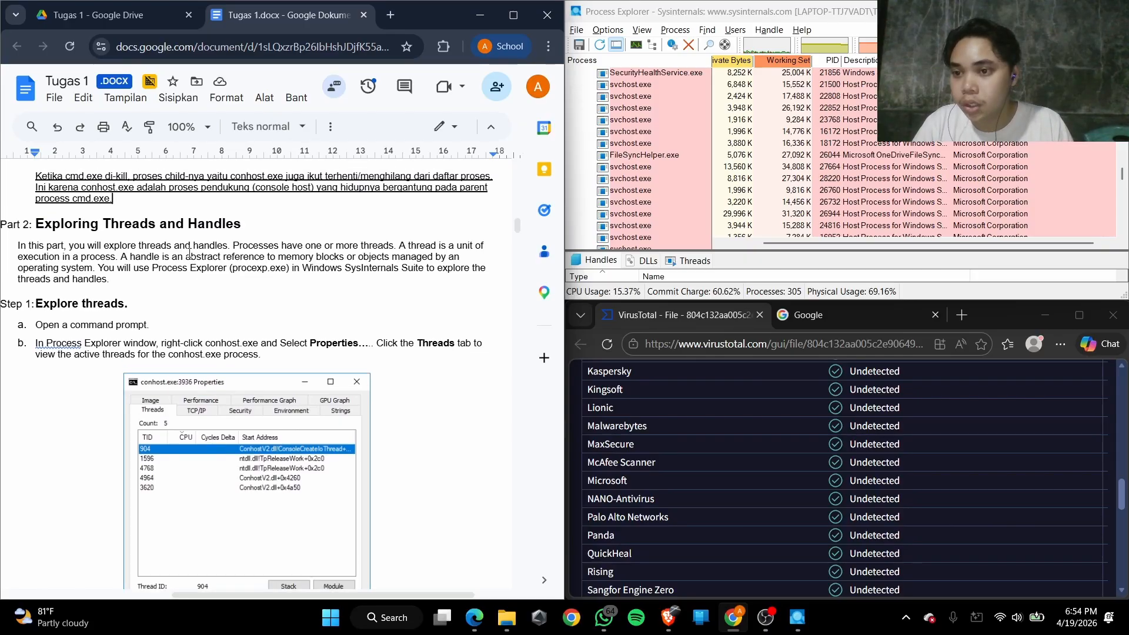
{"action": "left_click_drag", "start_coordinate": [55, 225], "coordinate": [240, 225]}
{"action": "scroll", "coordinate": [68, 270], "scroll_direction": "down", "scroll_amount": 1}
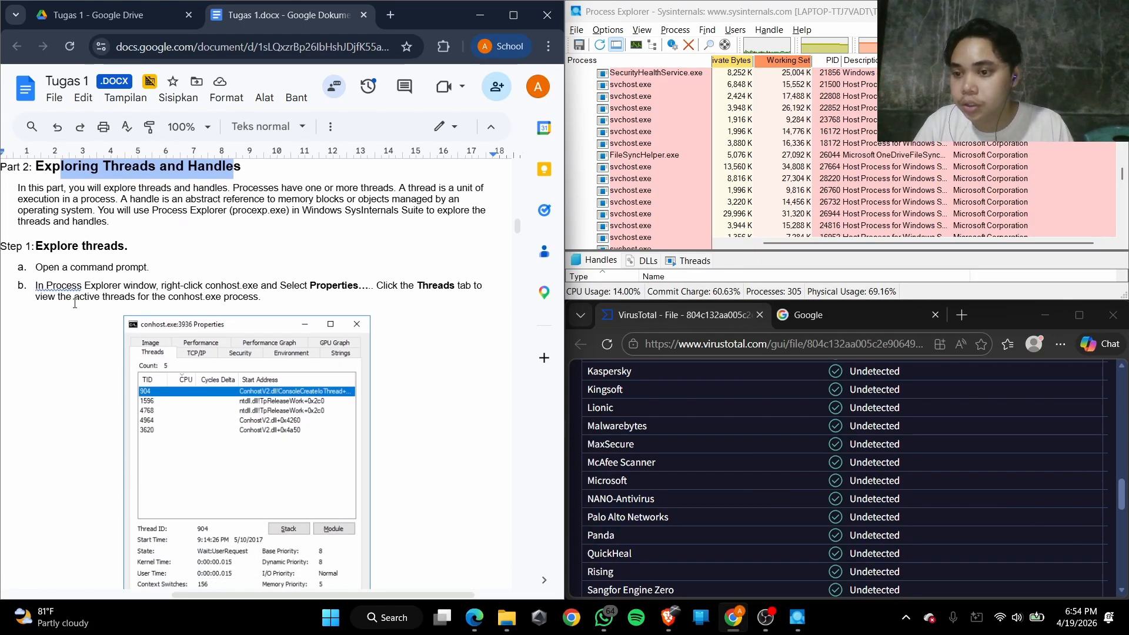
{"action": "left_click_drag", "start_coordinate": [61, 252], "coordinate": [153, 252]}
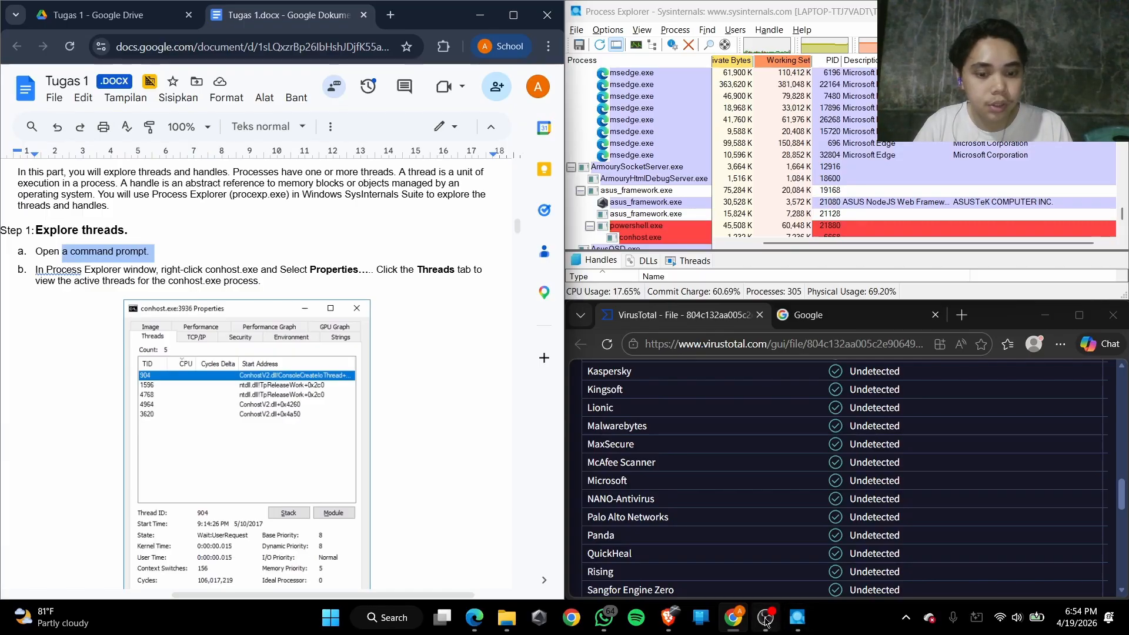
Open a Command Prompt and snap its window to the lower-right quarter of the screen
{"action": "key", "text": "super"}
{"action": "type", "text": "cmd"}
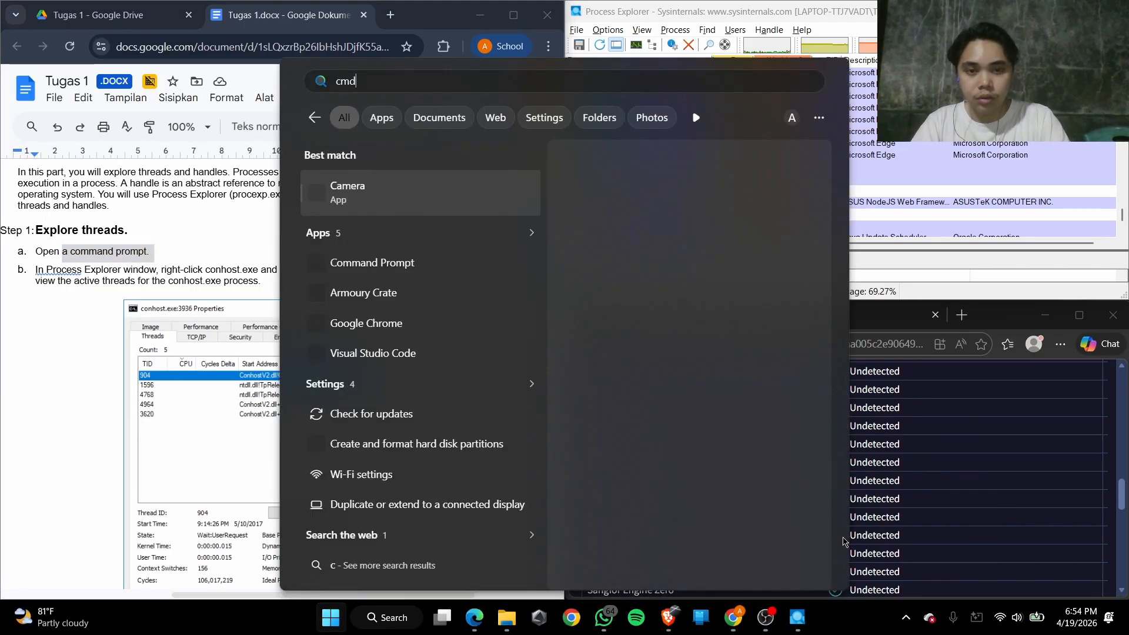
{"action": "key", "text": "Return"}
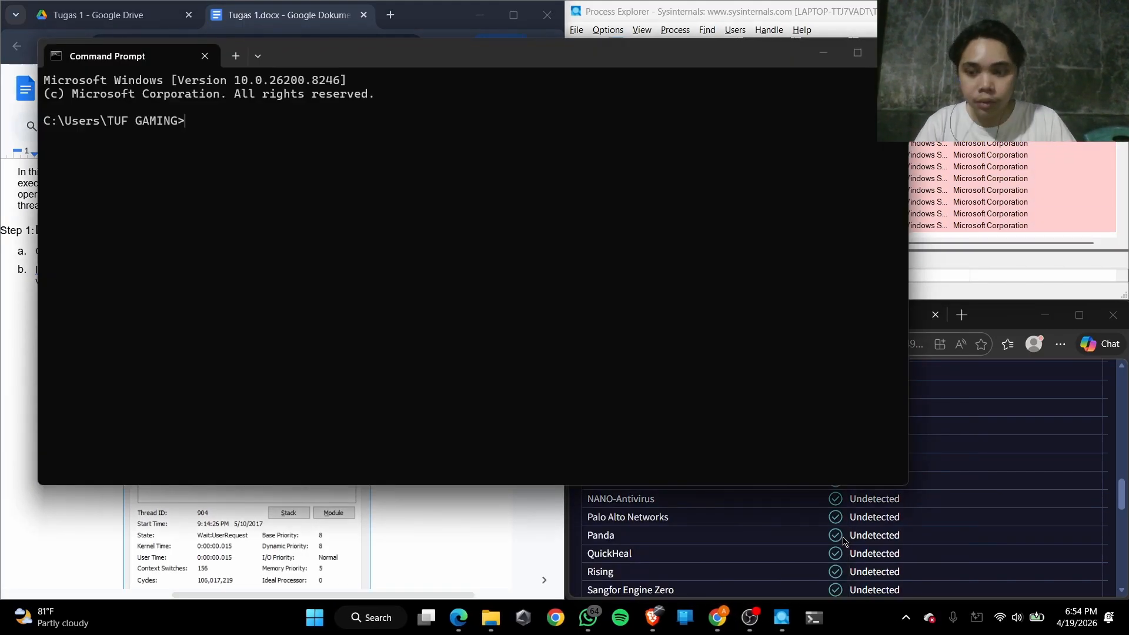
{"action": "key", "text": "super+Right"}
{"action": "key", "text": "super+Down"}
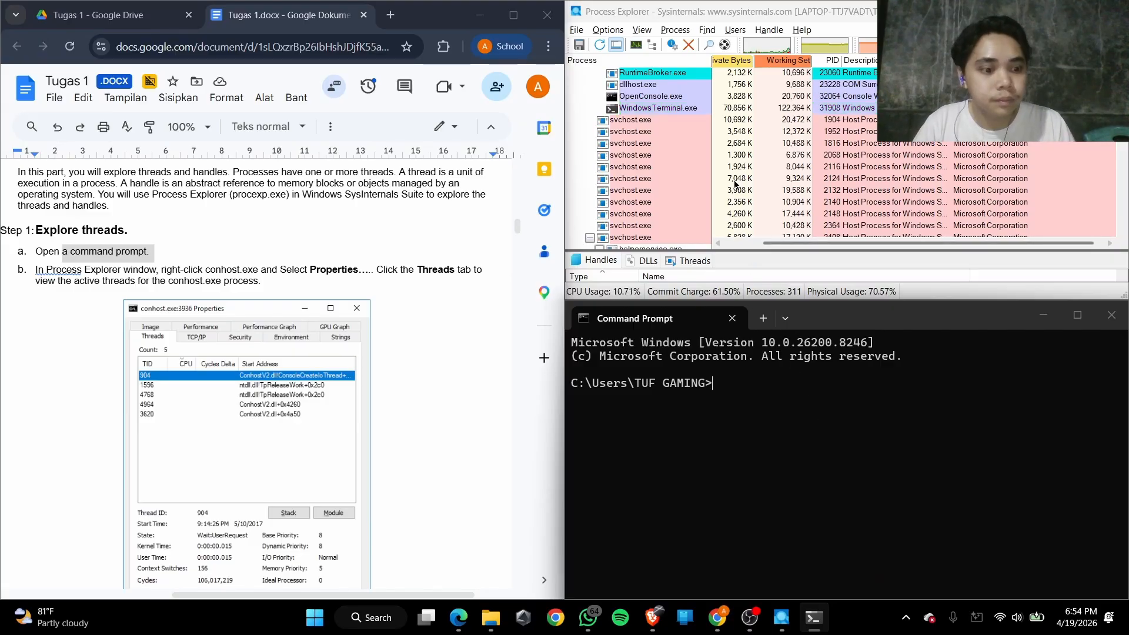
Open the properties of the conhost.exe child of the cmd.exe under chrome.exe and show its active threads
{"action": "scroll", "coordinate": [733, 184], "scroll_direction": "up", "scroll_amount": 10}
{"action": "scroll", "coordinate": [683, 173], "scroll_direction": "down", "scroll_amount": 15}
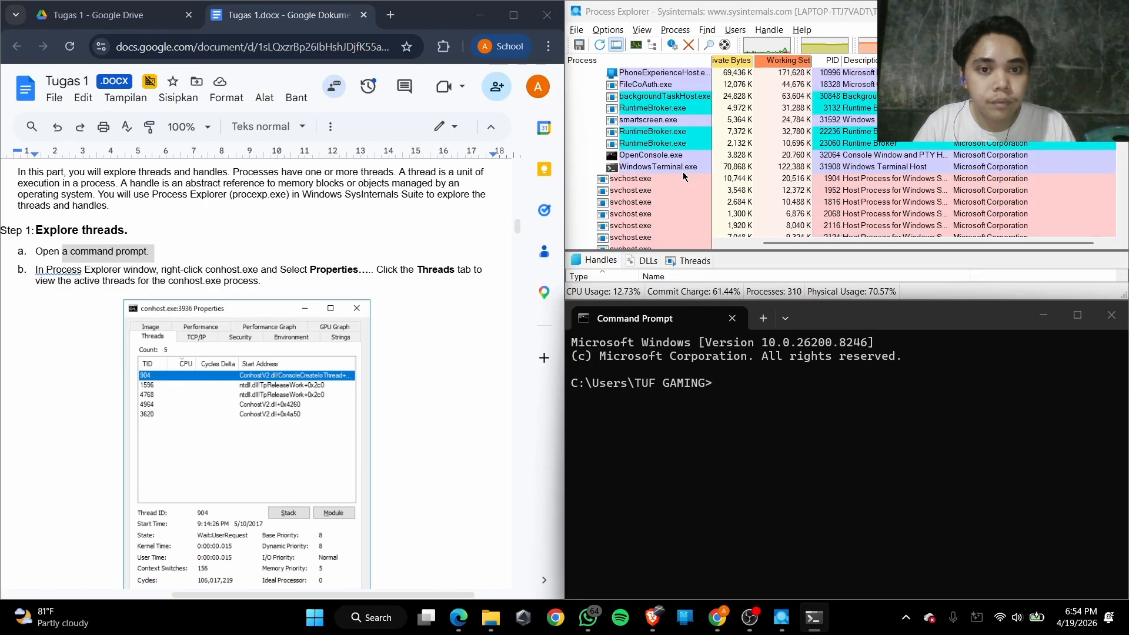
{"action": "scroll", "coordinate": [683, 172], "scroll_direction": "down", "scroll_amount": 15}
{"action": "scroll", "coordinate": [684, 175], "scroll_direction": "down", "scroll_amount": 15}
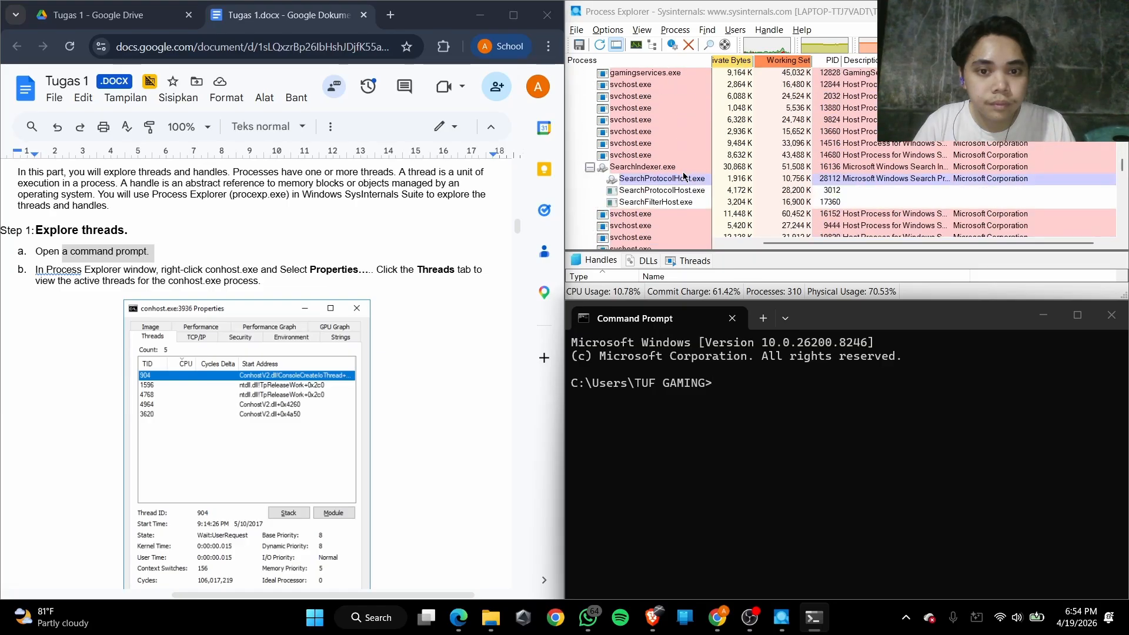
{"action": "scroll", "coordinate": [683, 174], "scroll_direction": "down", "scroll_amount": 10}
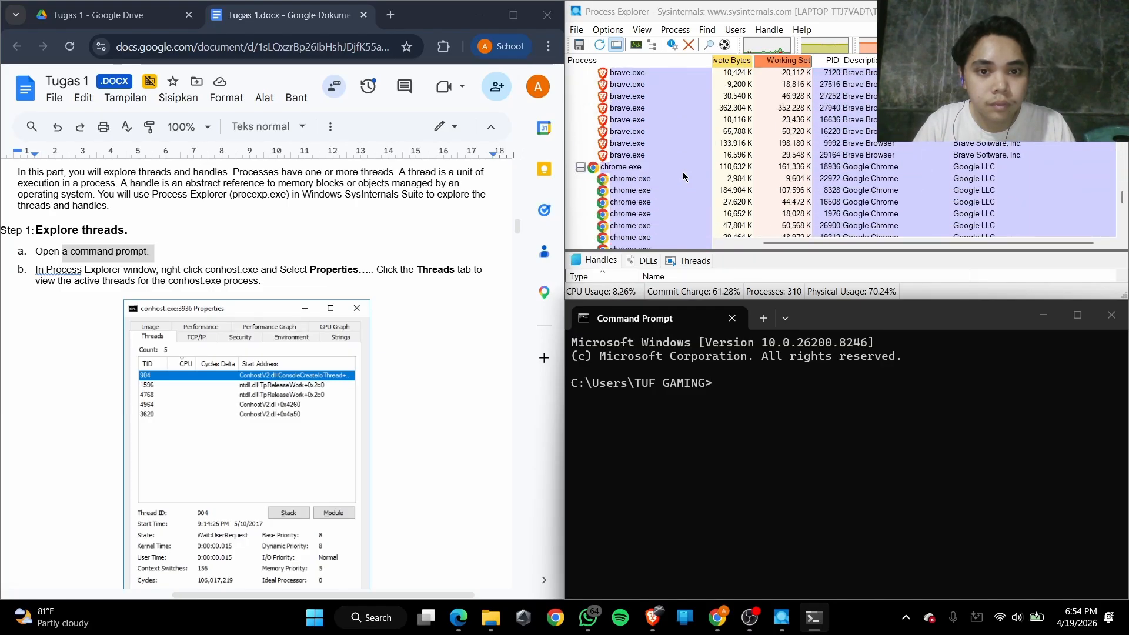
{"action": "scroll", "coordinate": [683, 176], "scroll_direction": "down", "scroll_amount": 4}
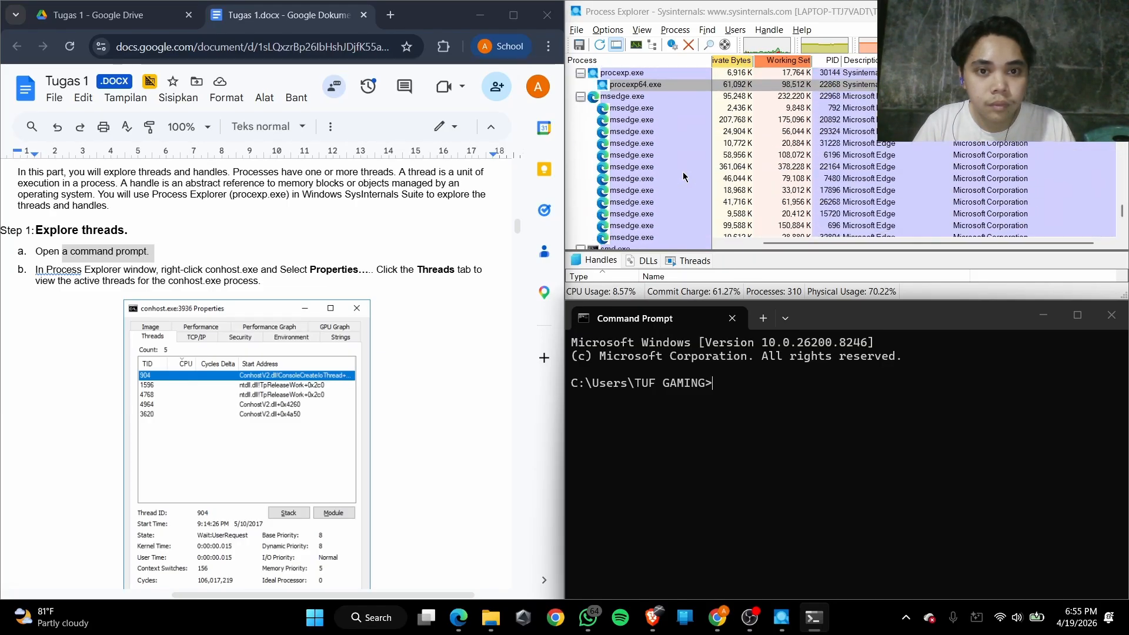
{"action": "scroll", "coordinate": [624, 195], "scroll_direction": "up", "scroll_amount": 8}
{"action": "left_click", "coordinate": [625, 202]}
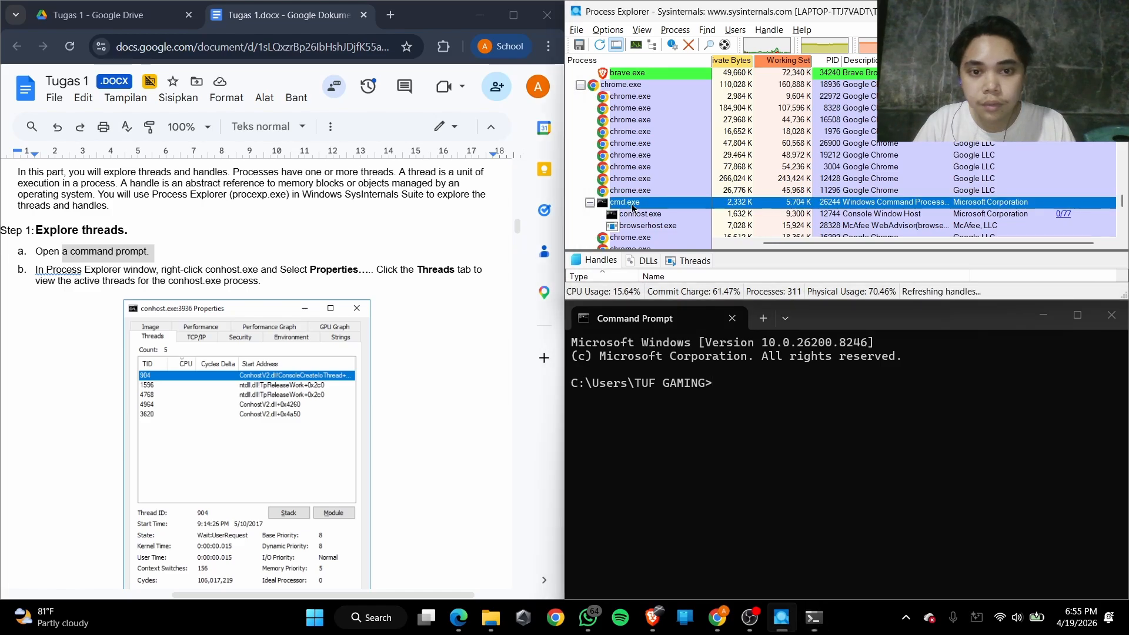
{"action": "scroll", "coordinate": [283, 269], "scroll_direction": "down", "scroll_amount": 1}
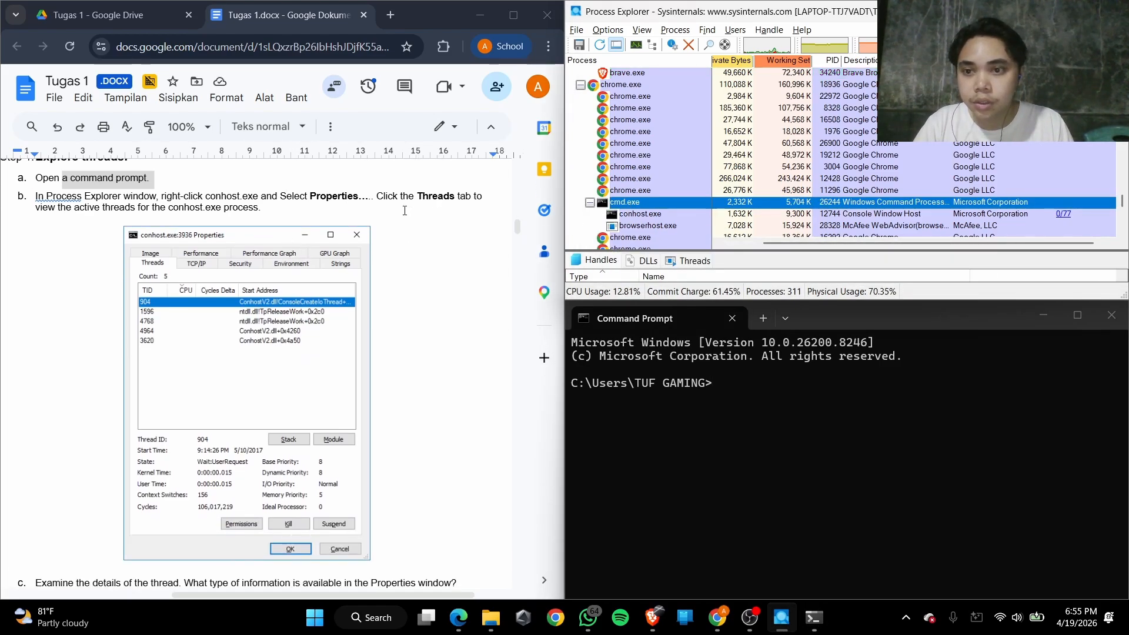
{"action": "right_click", "coordinate": [637, 214]}
{"action": "left_click", "coordinate": [720, 402]}
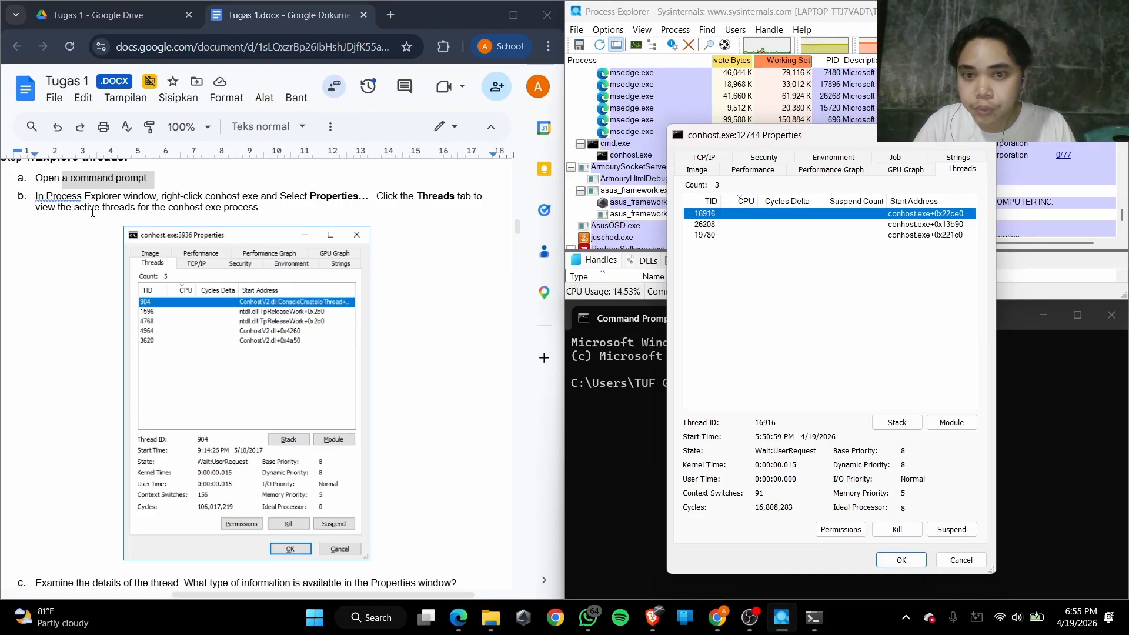
{"action": "left_click", "coordinate": [979, 171]}
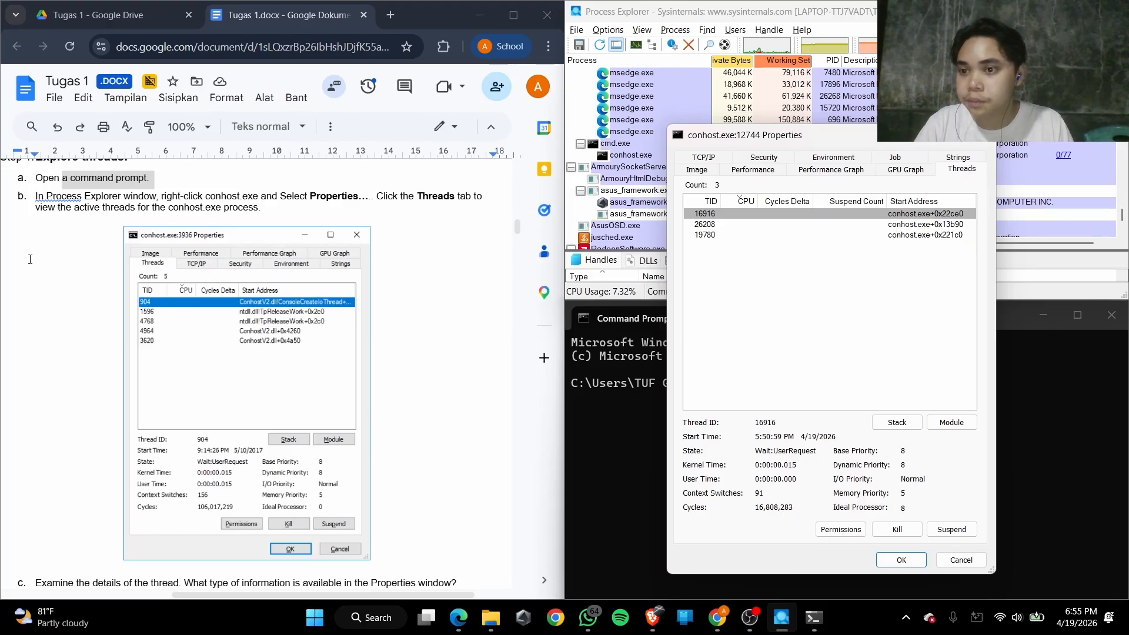
Read the Step 1c question about the information available in the Properties window, alongside the document's example screenshot
{"action": "scroll", "coordinate": [186, 288], "scroll_direction": "down", "scroll_amount": 4}
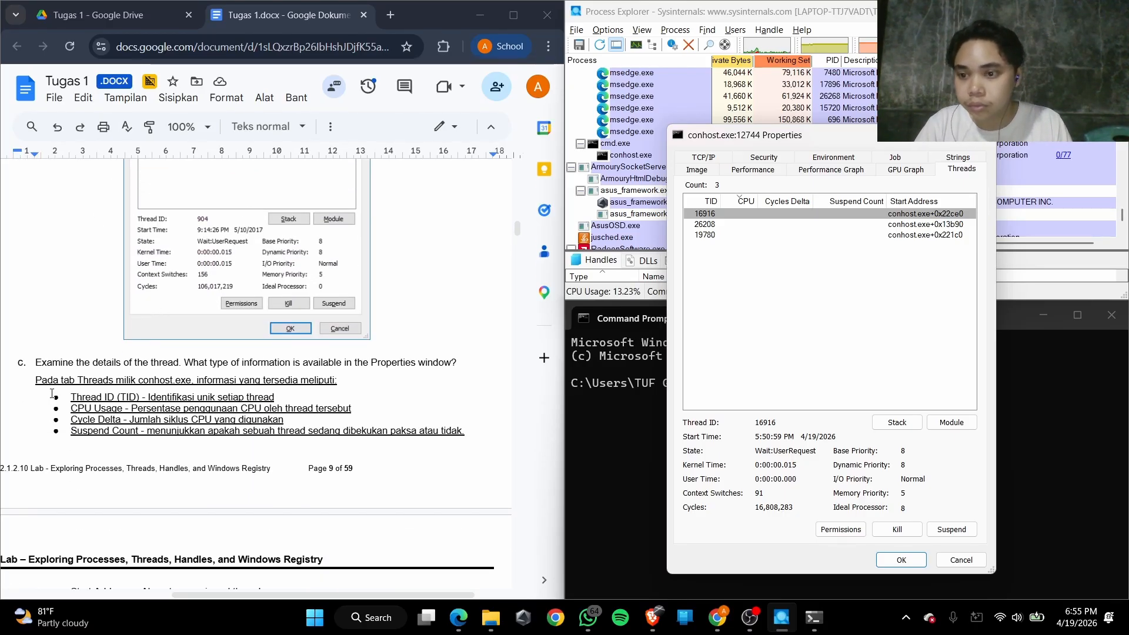
{"action": "scroll", "coordinate": [66, 400], "scroll_direction": "up", "scroll_amount": 1}
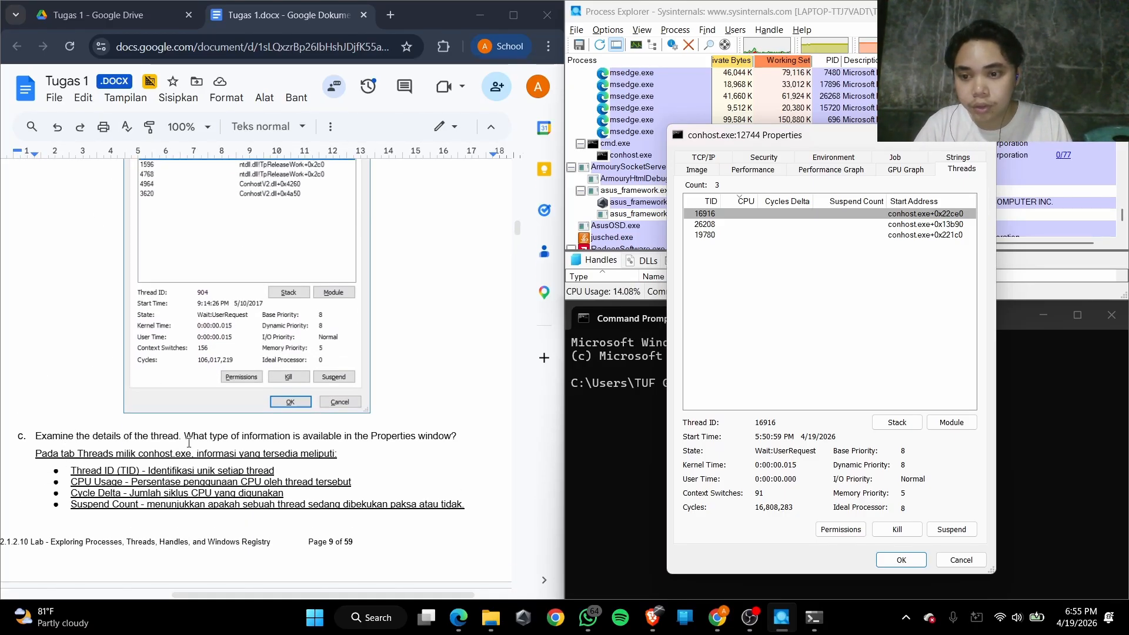
{"action": "left_click_drag", "start_coordinate": [234, 440], "coordinate": [431, 440]}
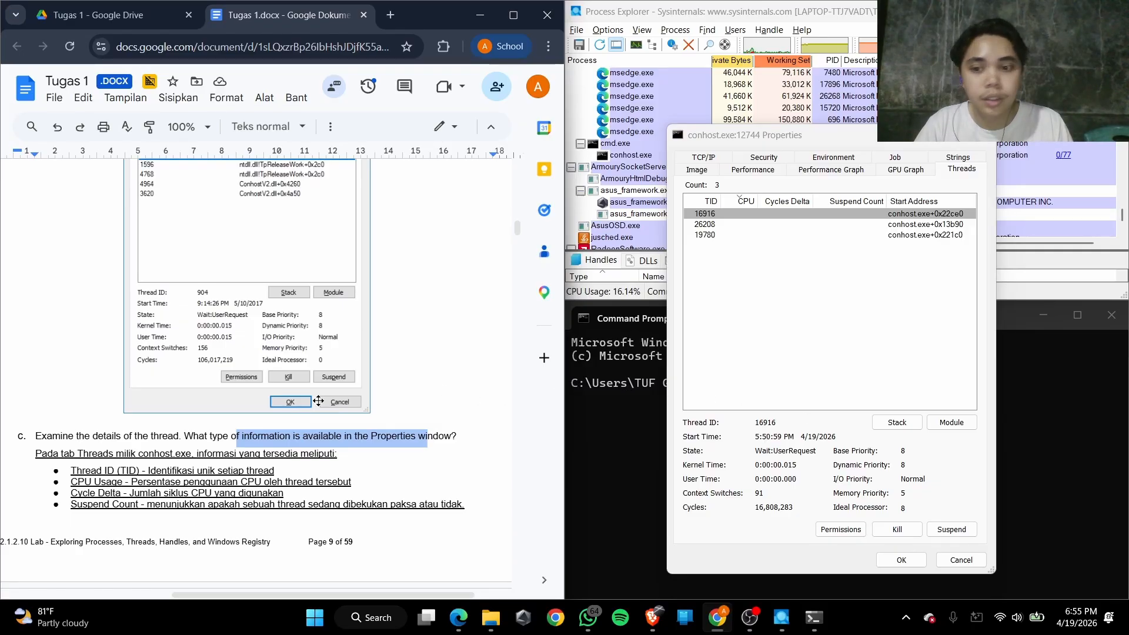
{"action": "scroll", "coordinate": [223, 434], "scroll_direction": "up", "scroll_amount": 2}
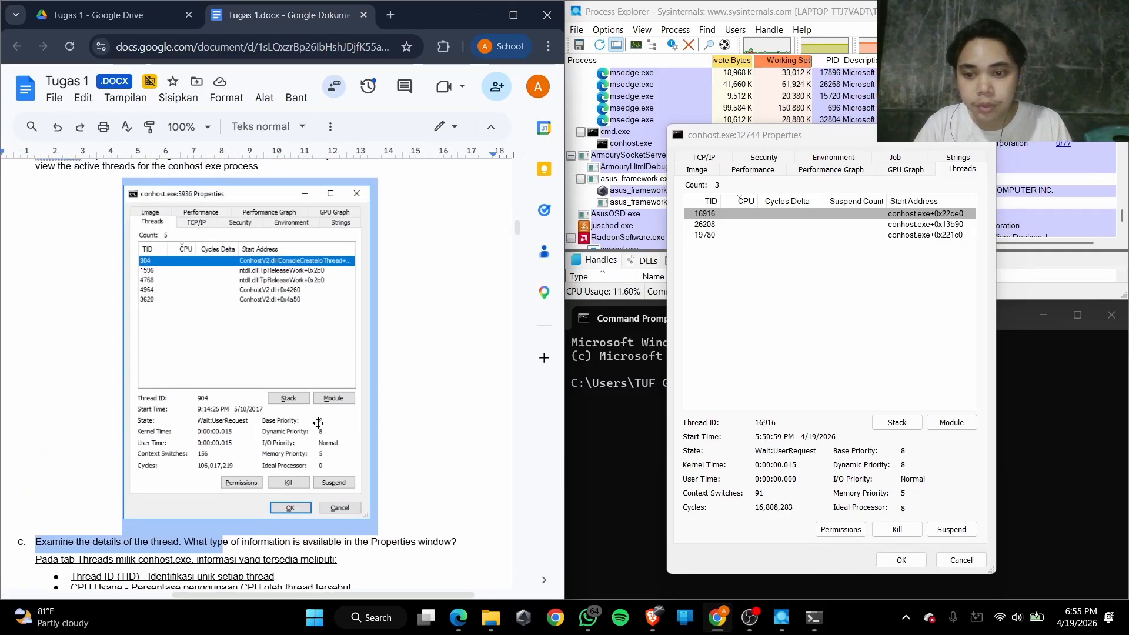
{"action": "left_click", "coordinate": [396, 544]}
{"action": "scroll", "coordinate": [259, 376], "scroll_direction": "down", "scroll_amount": 4}
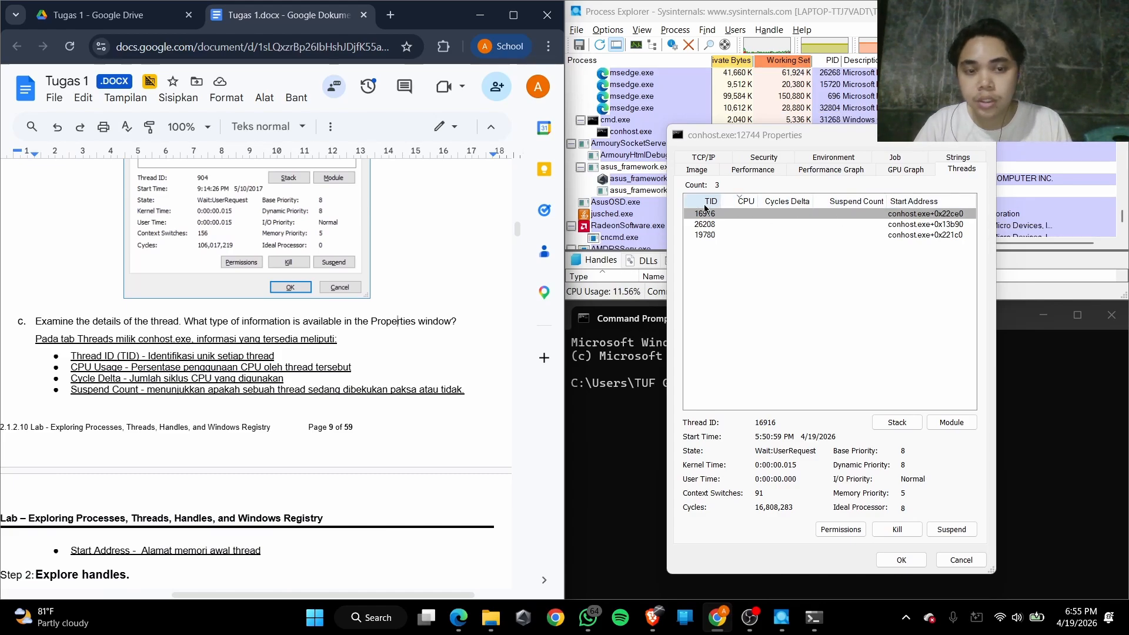
Read the Step 1c answers on TID, CPU usage, cycle delta, suspend count and start address against the conhost.exe thread list
{"action": "left_click_drag", "start_coordinate": [181, 357], "coordinate": [260, 369]}
{"action": "left_click", "coordinate": [184, 393]}
{"action": "scroll", "coordinate": [182, 394], "scroll_direction": "down", "scroll_amount": 1}
{"action": "scroll", "coordinate": [183, 394], "scroll_direction": "down", "scroll_amount": 1}
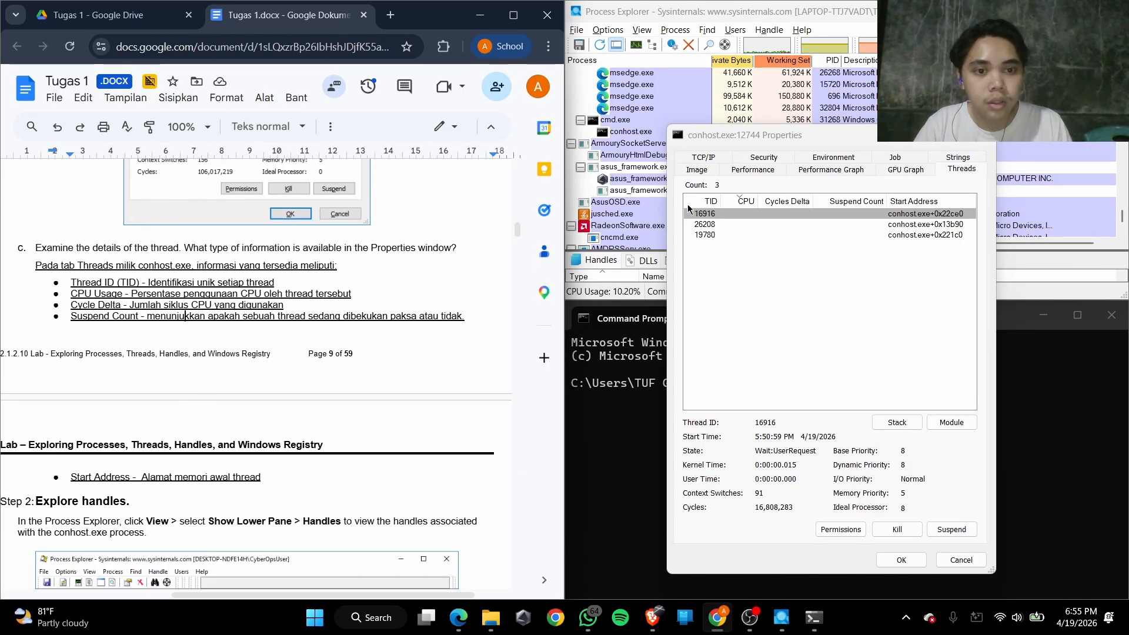
{"action": "left_click_drag", "start_coordinate": [151, 294], "coordinate": [362, 297]}
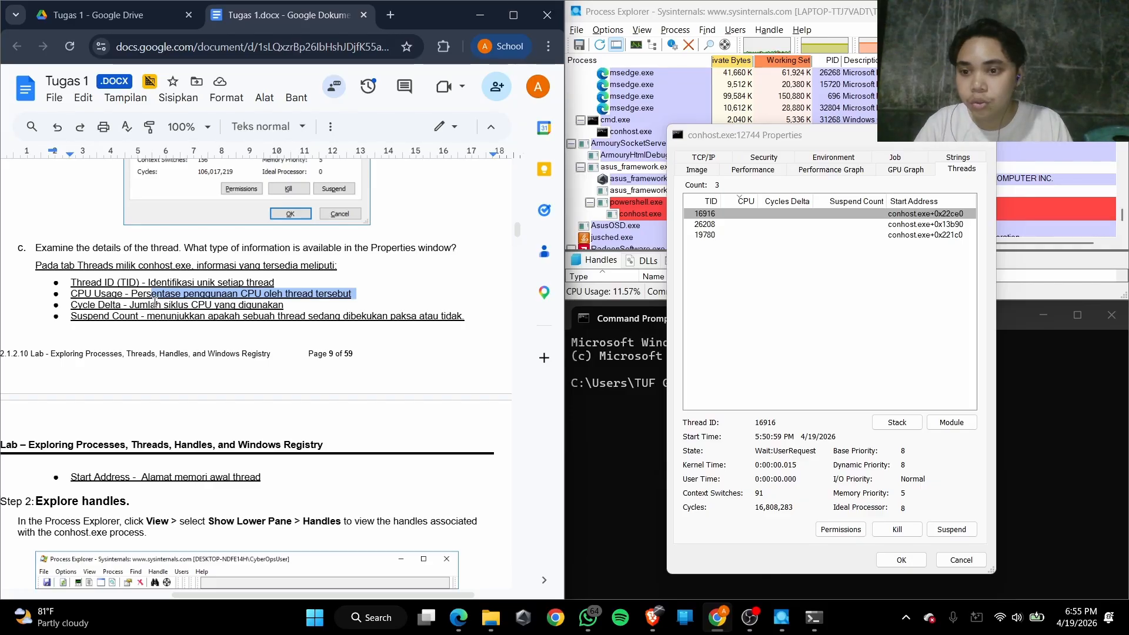
{"action": "left_click_drag", "start_coordinate": [156, 305], "coordinate": [233, 306]}
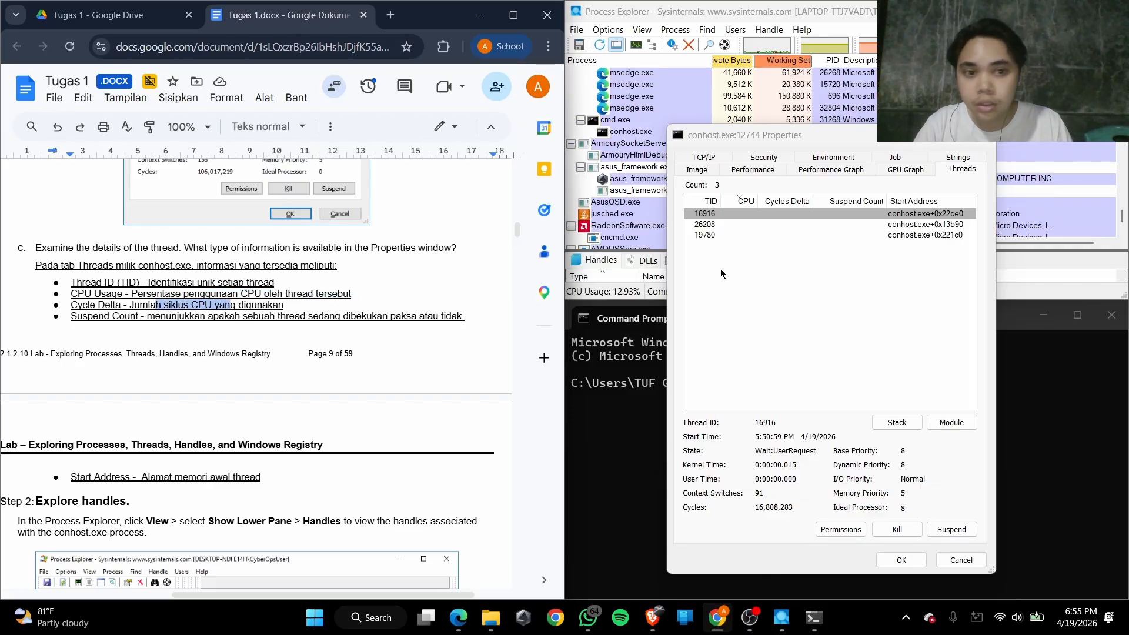
{"action": "left_click", "coordinate": [167, 316]}
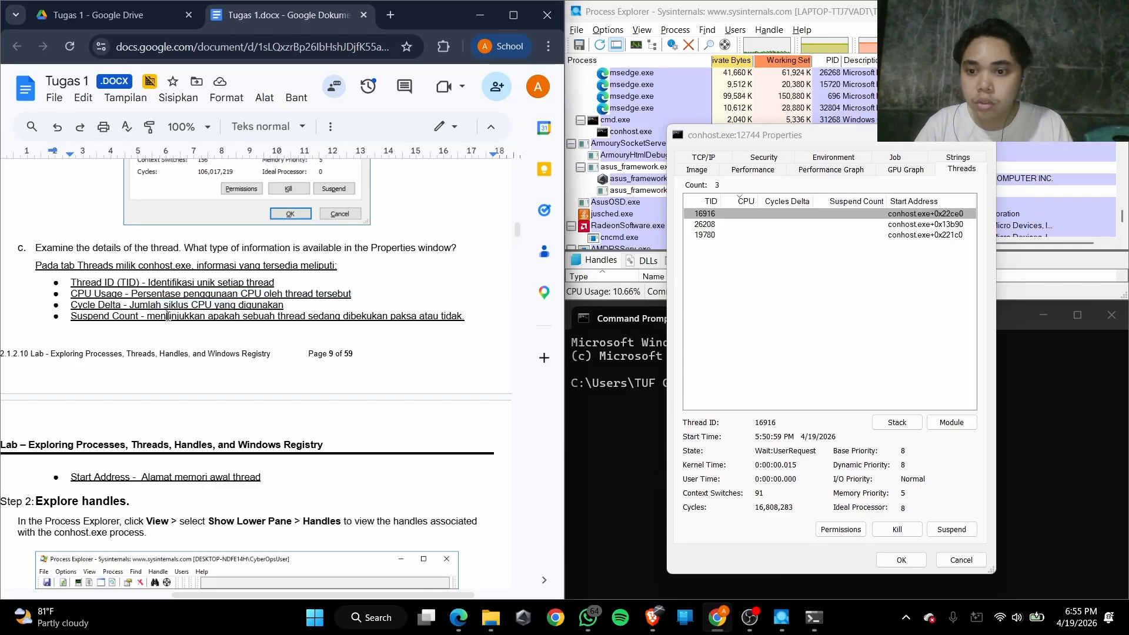
{"action": "left_click_drag", "start_coordinate": [168, 316], "coordinate": [435, 322]}
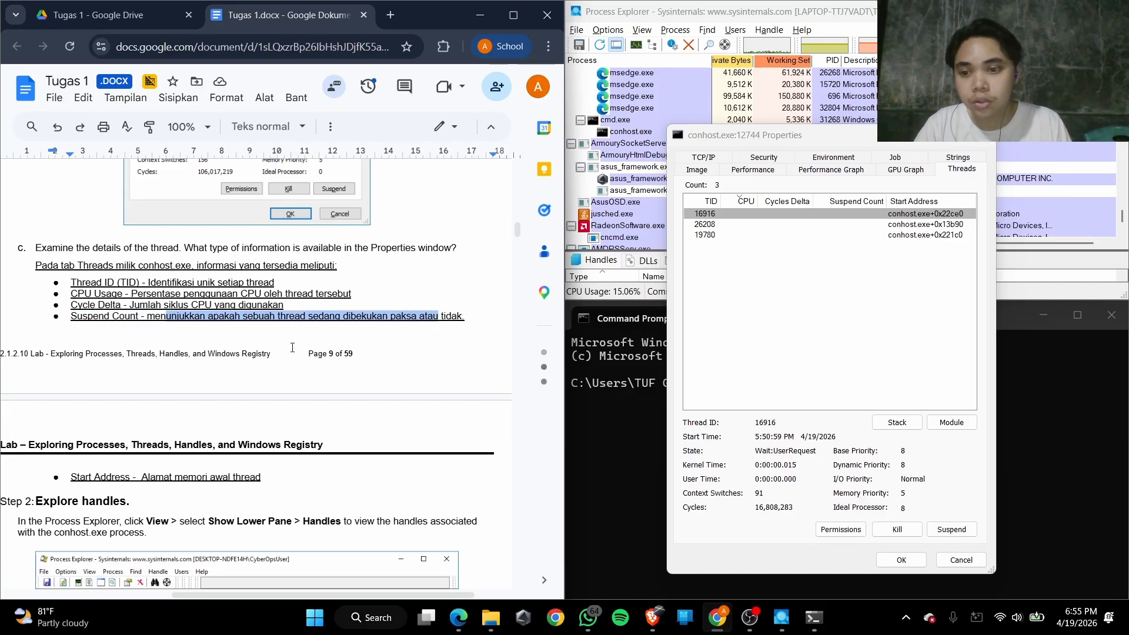
{"action": "scroll", "coordinate": [137, 406], "scroll_direction": "down", "scroll_amount": 1}
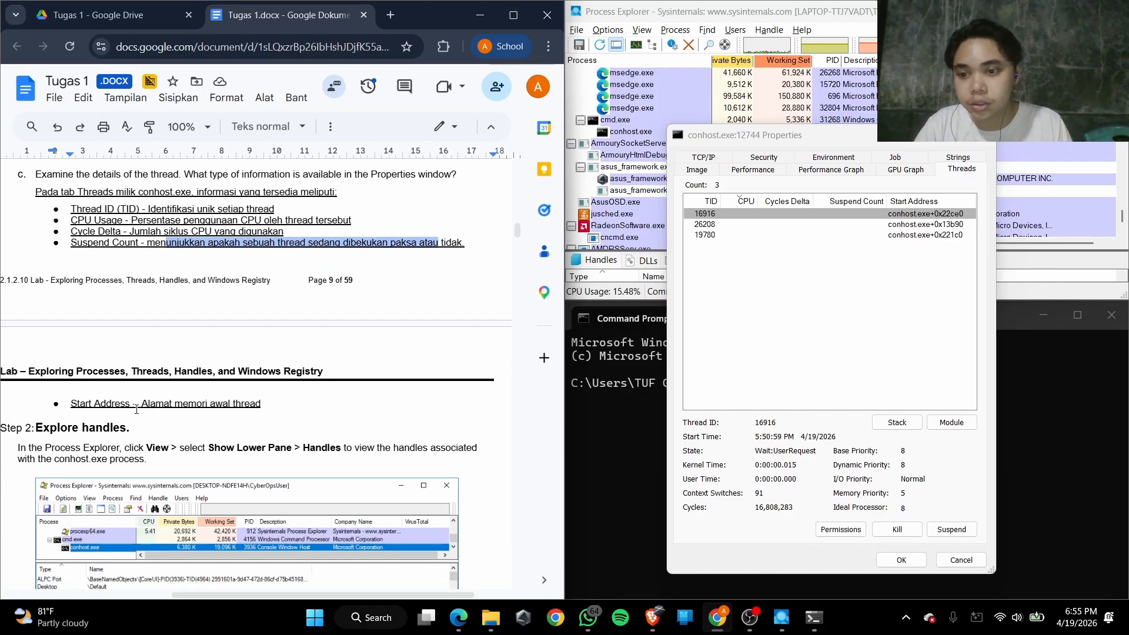
{"action": "left_click_drag", "start_coordinate": [155, 405], "coordinate": [260, 404]}
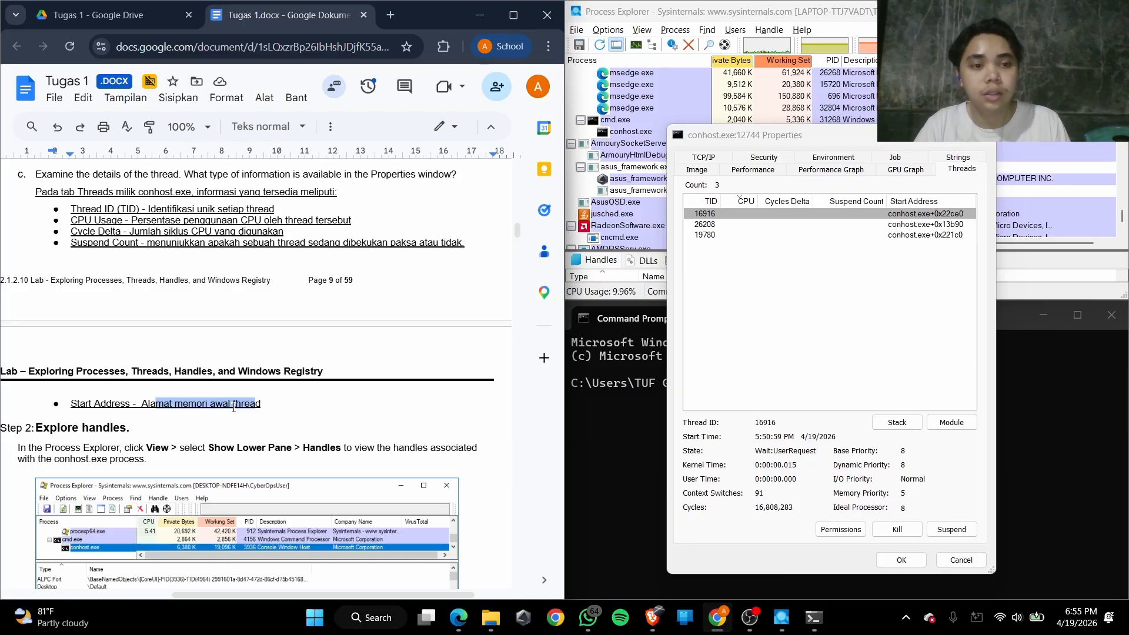
Read the Step 2 Explore handles instruction on displaying the handles associated with conhost.exe
{"action": "scroll", "coordinate": [184, 434], "scroll_direction": "down", "scroll_amount": 2}
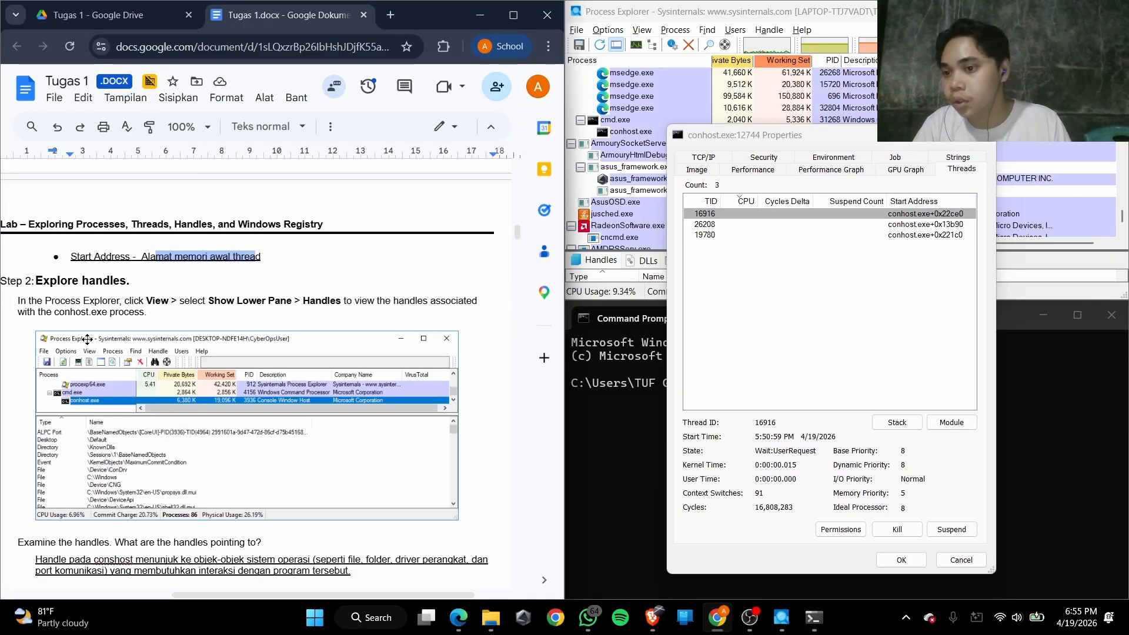
{"action": "left_click_drag", "start_coordinate": [52, 288], "coordinate": [136, 286]}
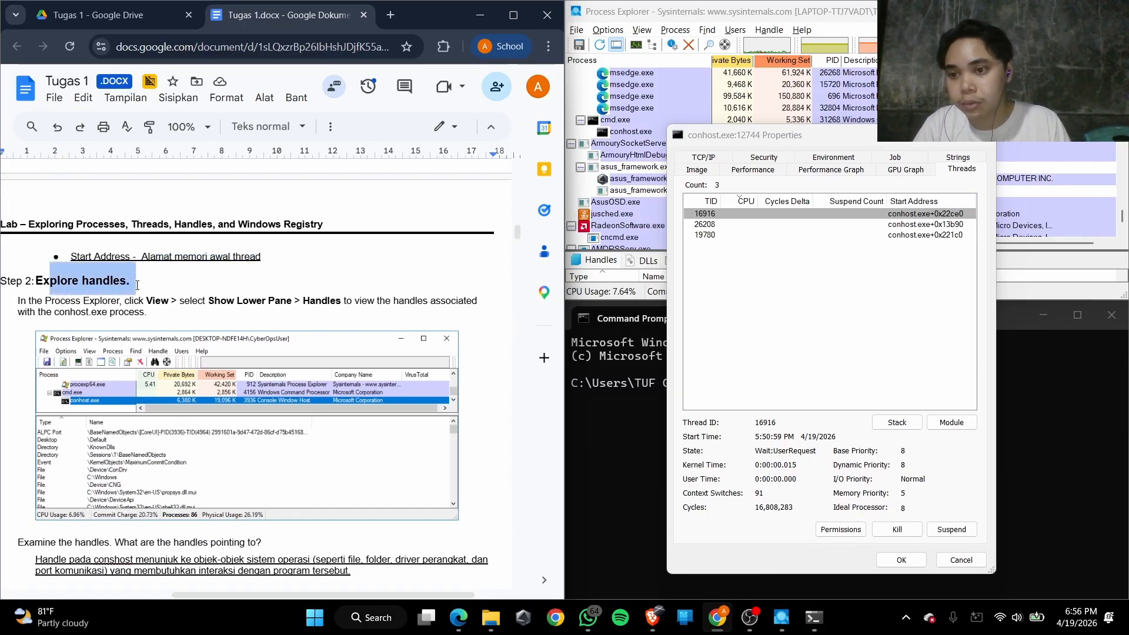
{"action": "left_click_drag", "start_coordinate": [44, 303], "coordinate": [153, 307]}
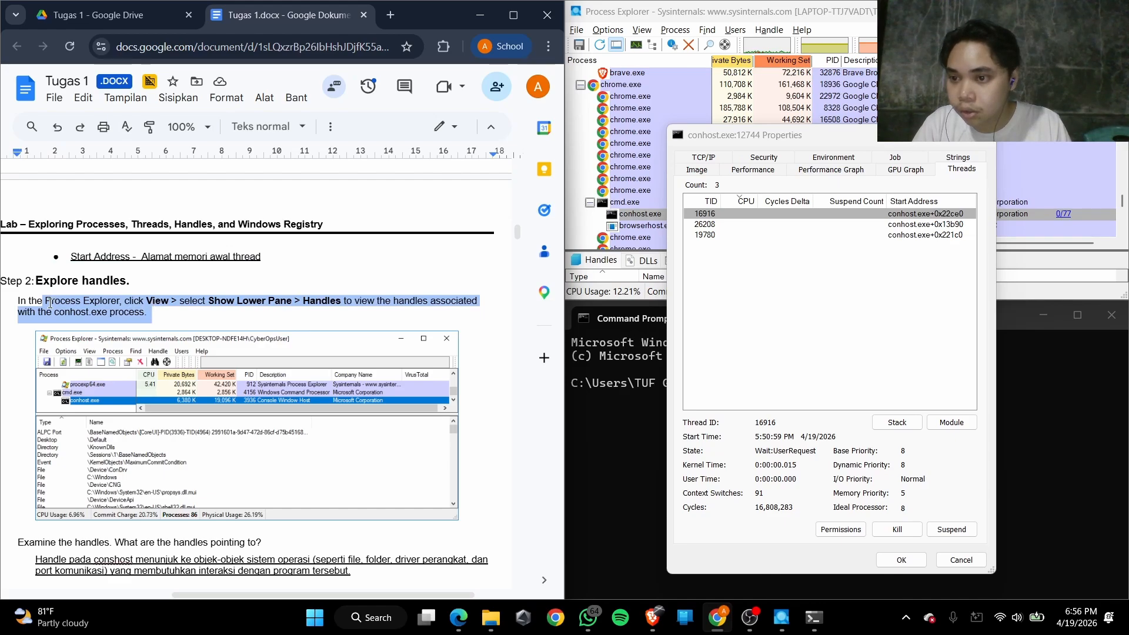
{"action": "left_click_drag", "start_coordinate": [37, 301], "coordinate": [346, 302]}
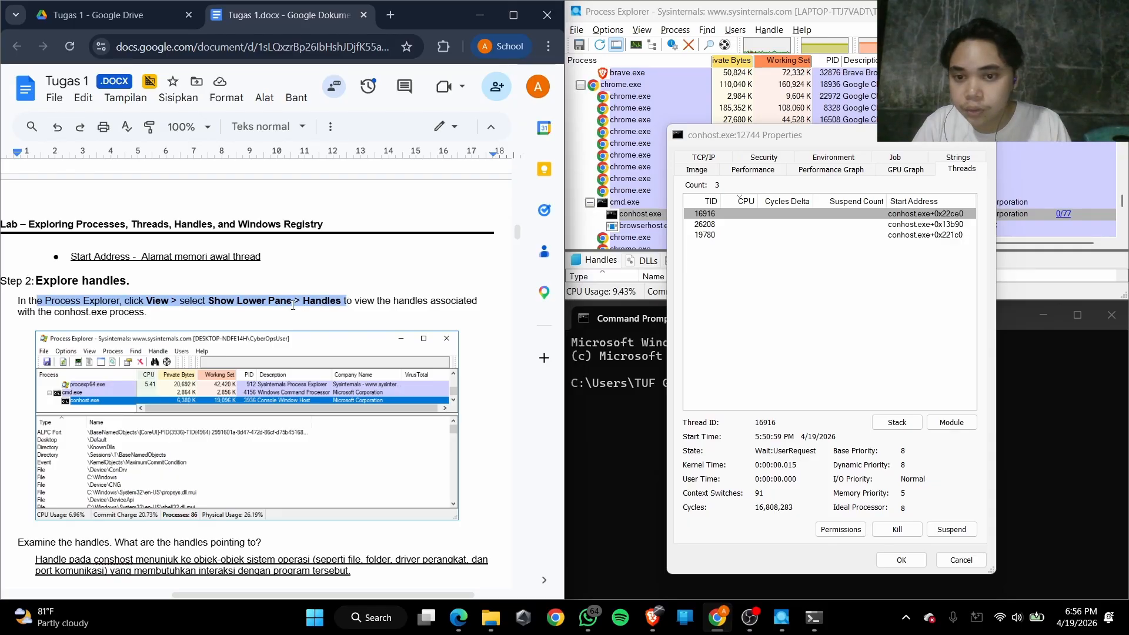
Close the conhost.exe Properties window and show an enlarged lower pane listing the process's handles
{"action": "left_click", "coordinate": [646, 31]}
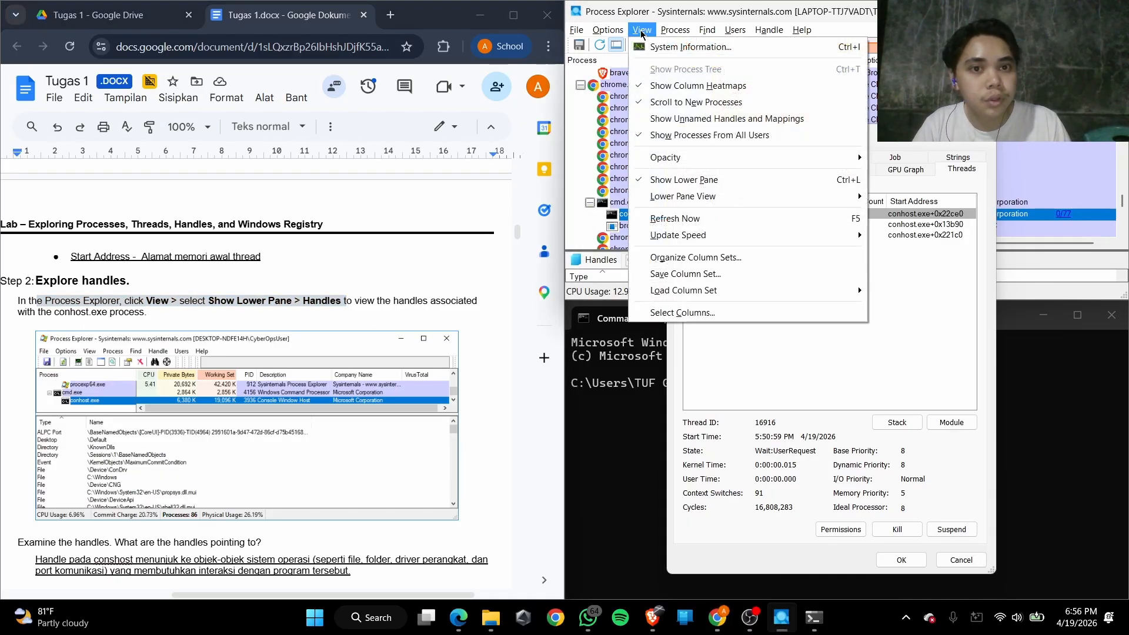
{"action": "left_click", "coordinate": [689, 181]}
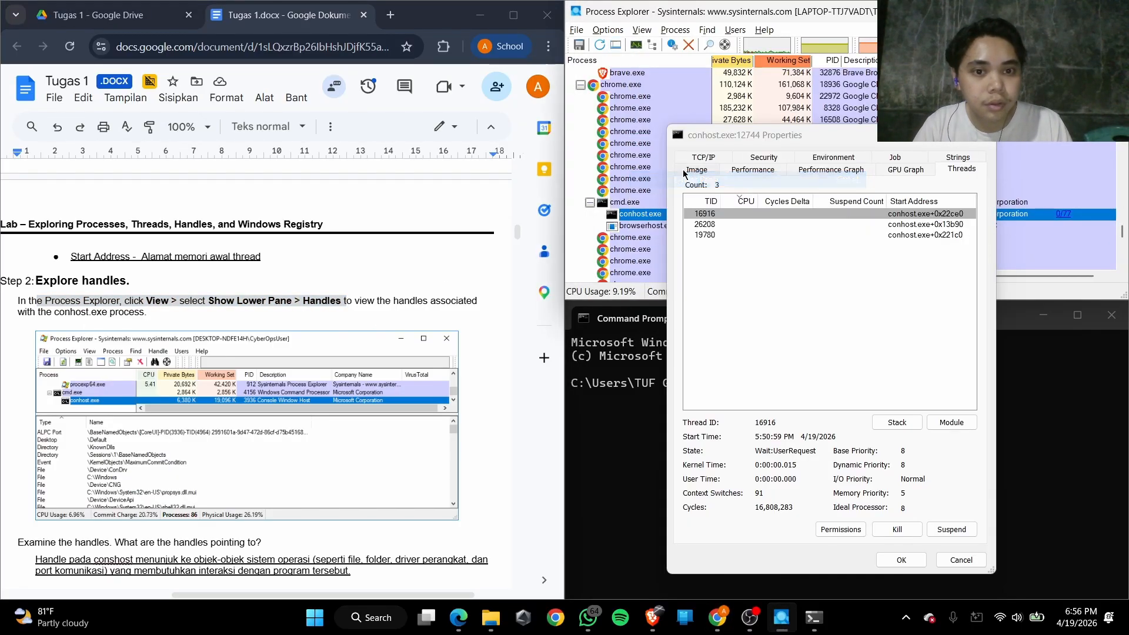
{"action": "left_click", "coordinate": [643, 30]}
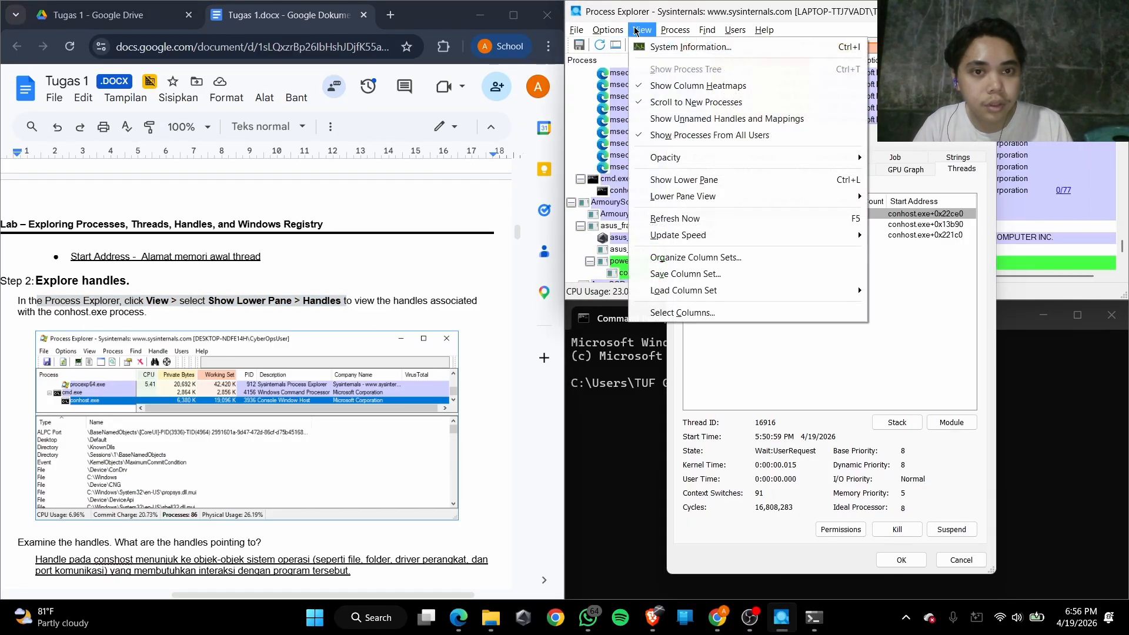
{"action": "left_click", "coordinate": [691, 180]}
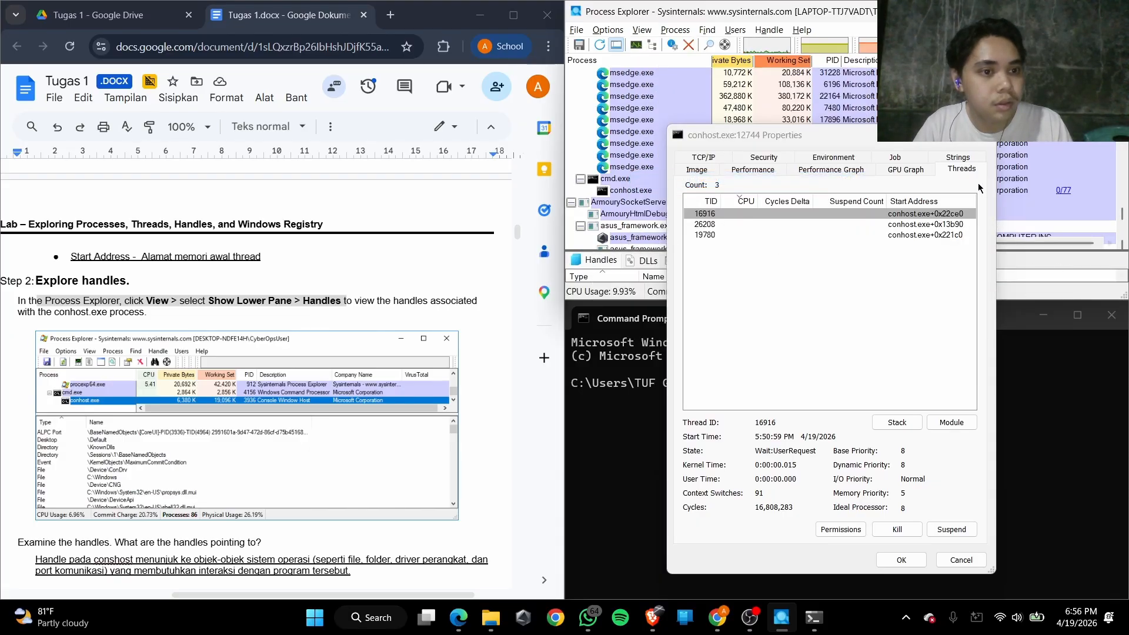
{"action": "left_click", "coordinate": [982, 135]}
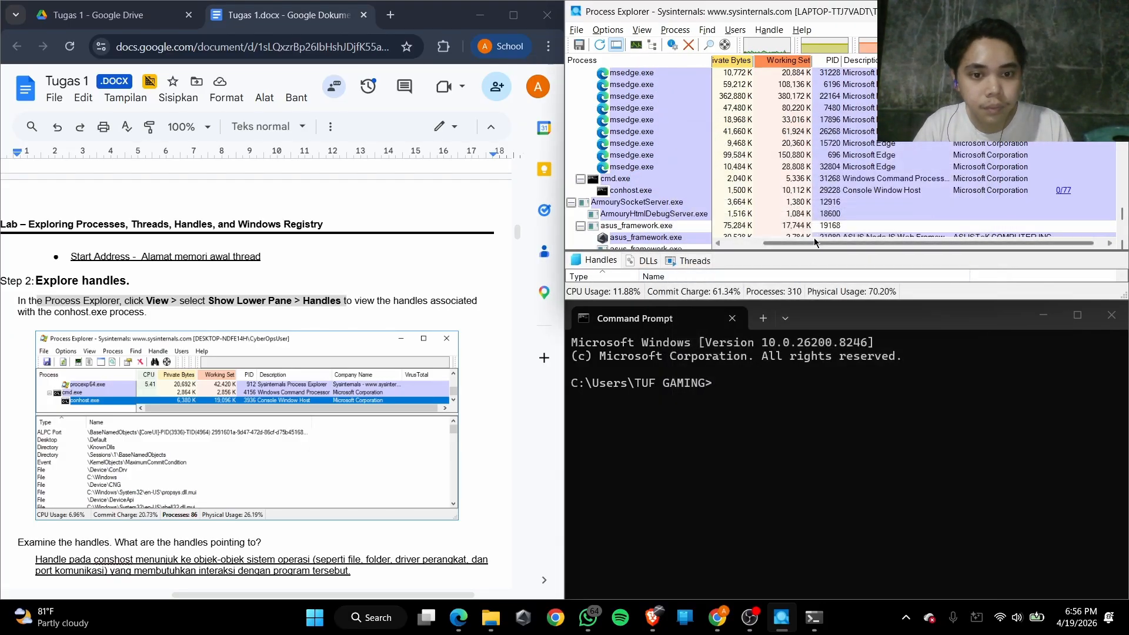
{"action": "left_click_drag", "start_coordinate": [815, 250], "coordinate": [828, 156]}
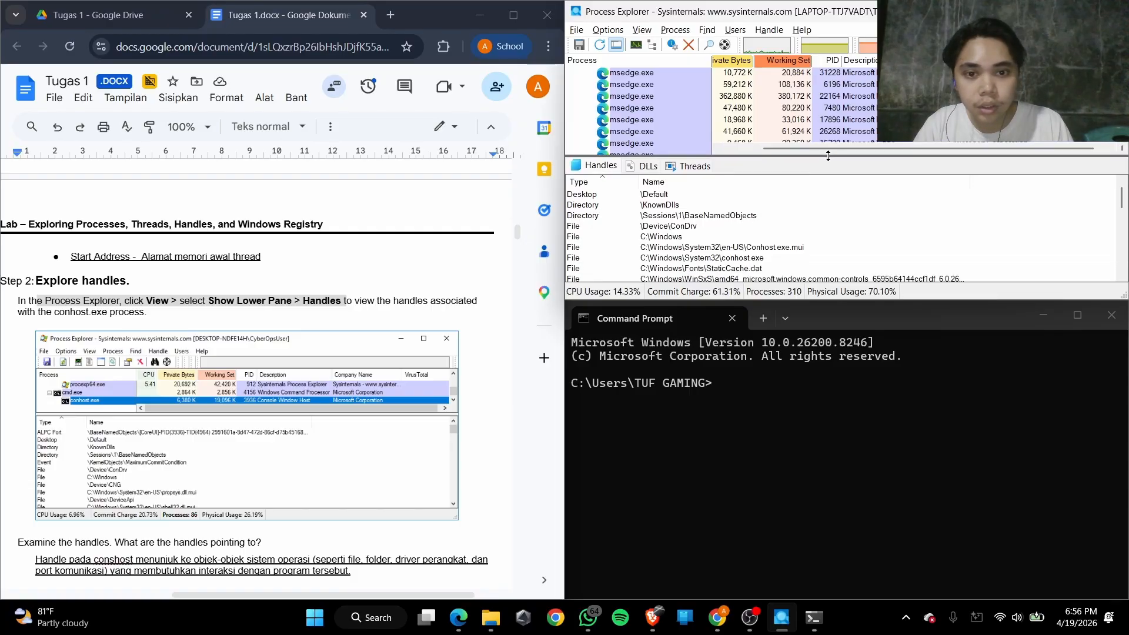
Read the question about what the handles point to and examine the conhost.exe handle list, selecting C:\Windows\Fonts\StaticCache.dat
{"action": "scroll", "coordinate": [143, 374], "scroll_direction": "down", "scroll_amount": 2}
{"action": "scroll", "coordinate": [143, 374], "scroll_direction": "down", "scroll_amount": 1}
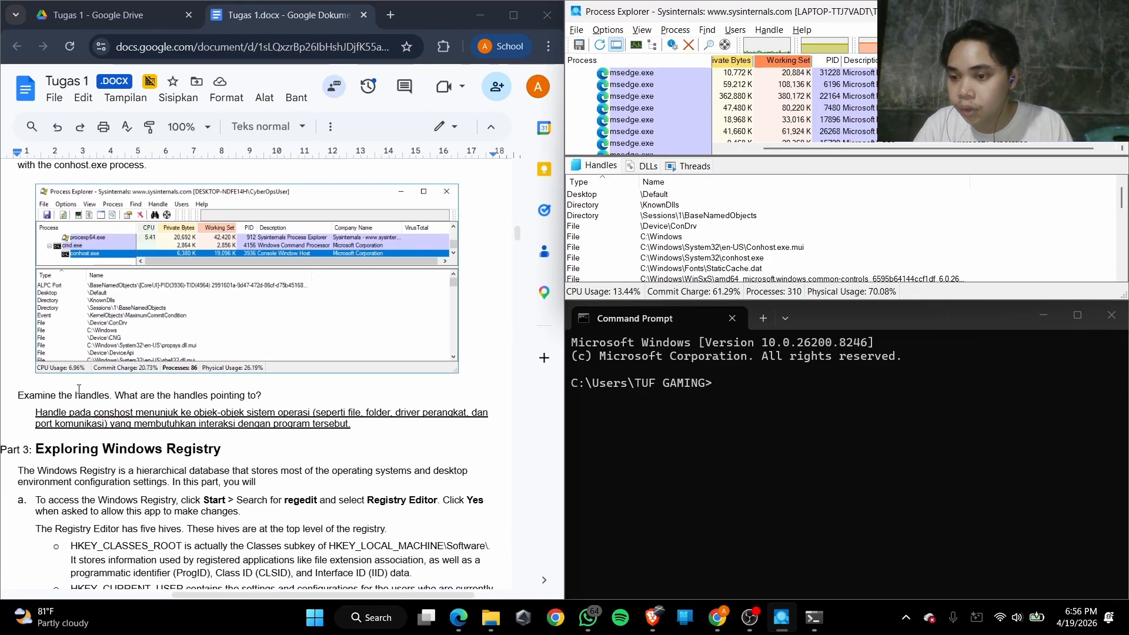
{"action": "left_click_drag", "start_coordinate": [134, 401], "coordinate": [235, 396]}
{"action": "left_click", "coordinate": [186, 399]}
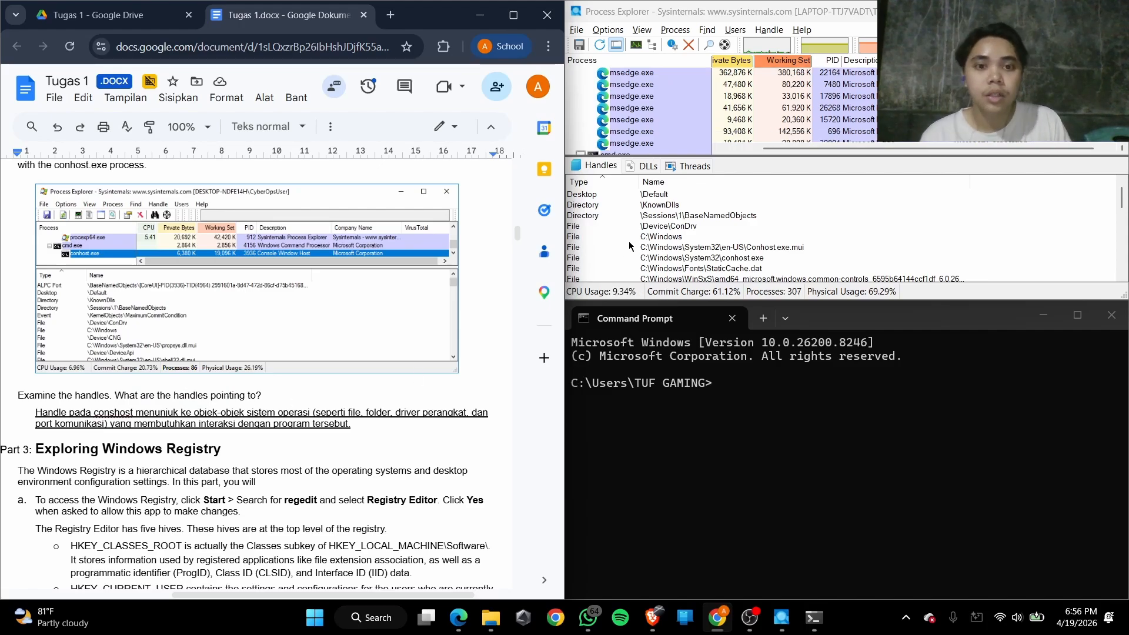
{"action": "scroll", "coordinate": [614, 251], "scroll_direction": "down", "scroll_amount": 1}
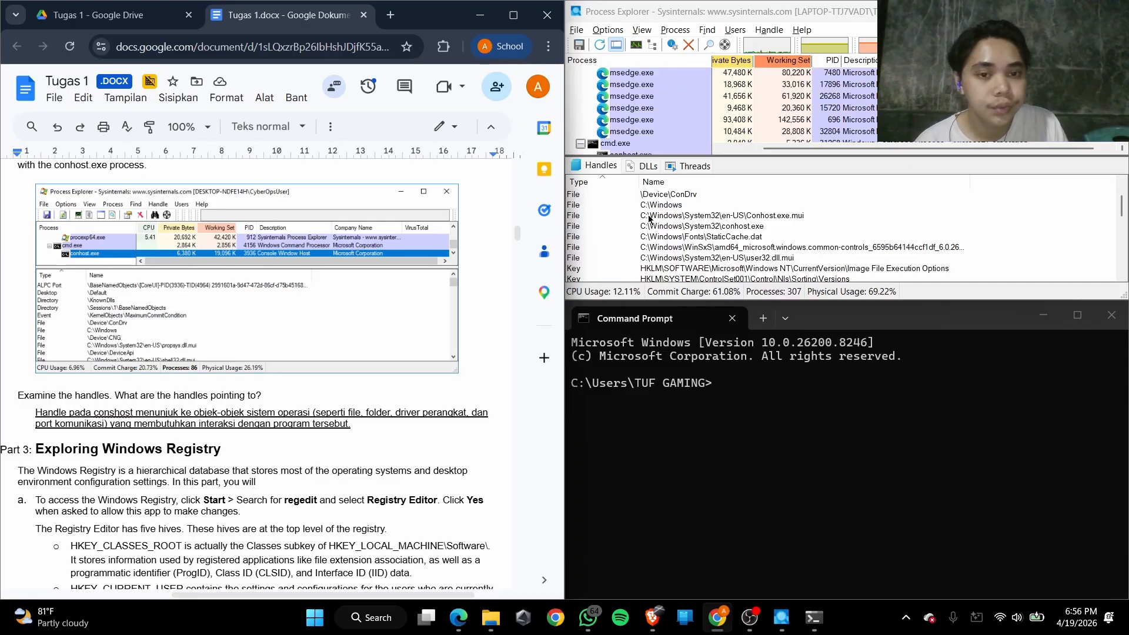
{"action": "left_click", "coordinate": [652, 236]}
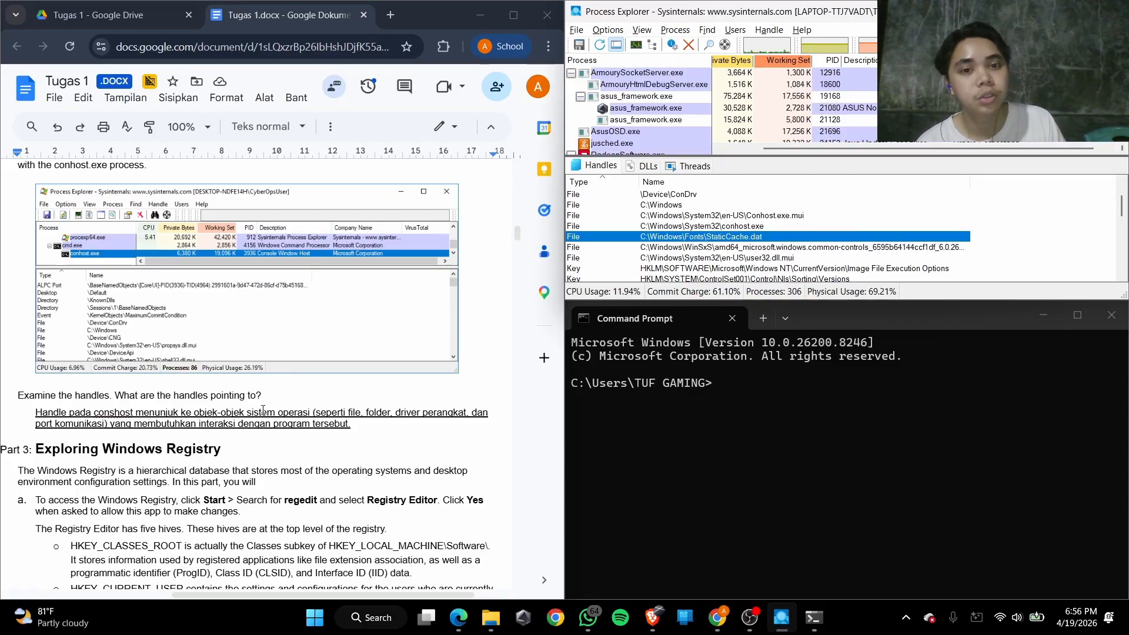
Read the Part 3 Exploring Windows Registry heading and the step a instruction for opening Registry Editor
{"action": "scroll", "coordinate": [77, 455], "scroll_direction": "down", "scroll_amount": 4}
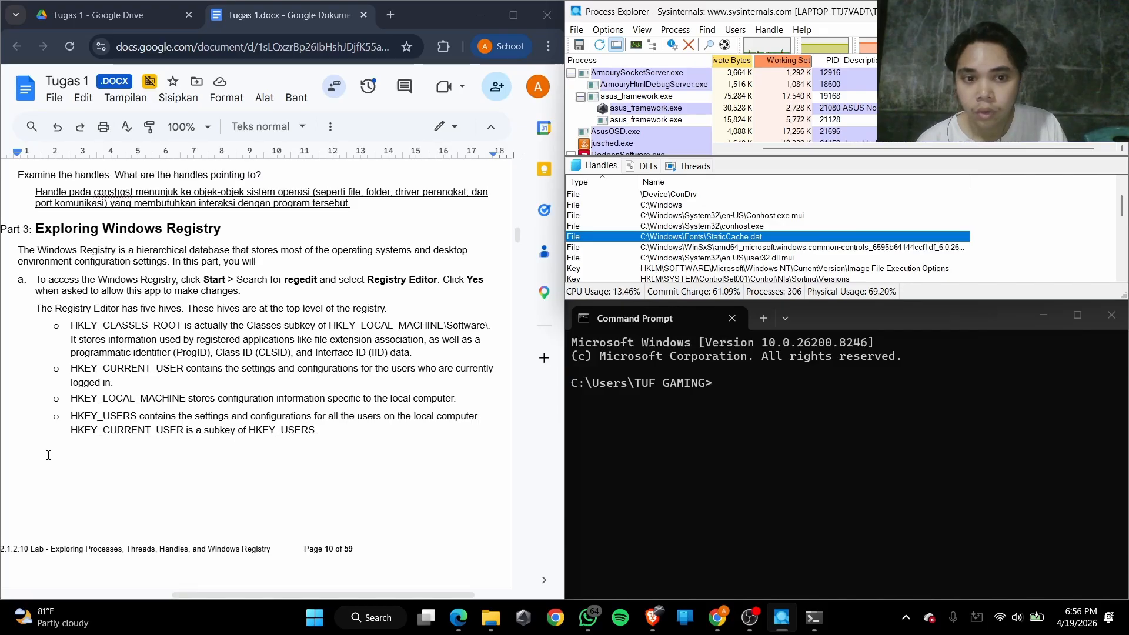
{"action": "scroll", "coordinate": [11, 356], "scroll_direction": "up", "scroll_amount": 3}
{"action": "scroll", "coordinate": [39, 353], "scroll_direction": "down", "scroll_amount": 3}
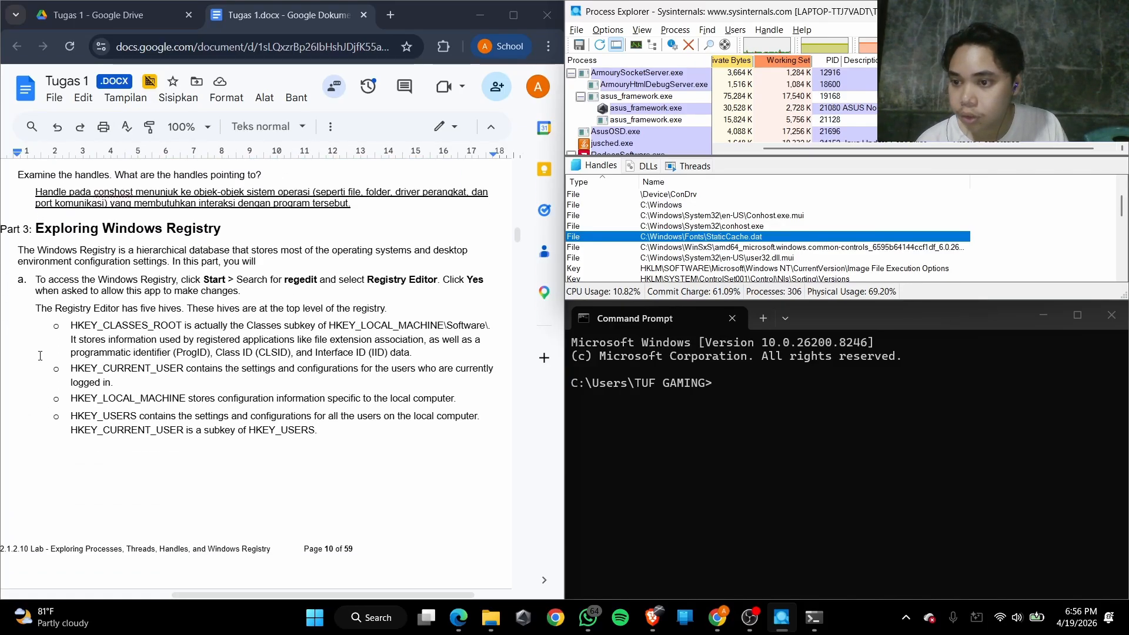
{"action": "left_click_drag", "start_coordinate": [61, 228], "coordinate": [219, 220]}
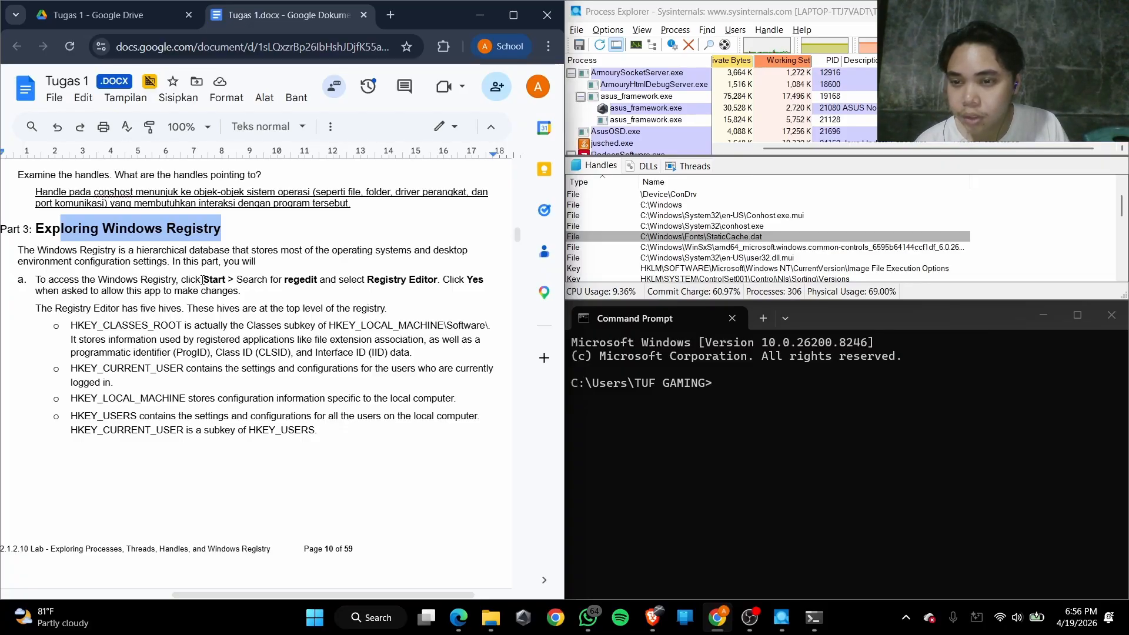
{"action": "left_click_drag", "start_coordinate": [203, 280], "coordinate": [438, 281]}
{"action": "left_click", "coordinate": [317, 280]}
Open Registry Editor and snap its window to the upper-right quarter of the screen
{"action": "key", "text": "super"}
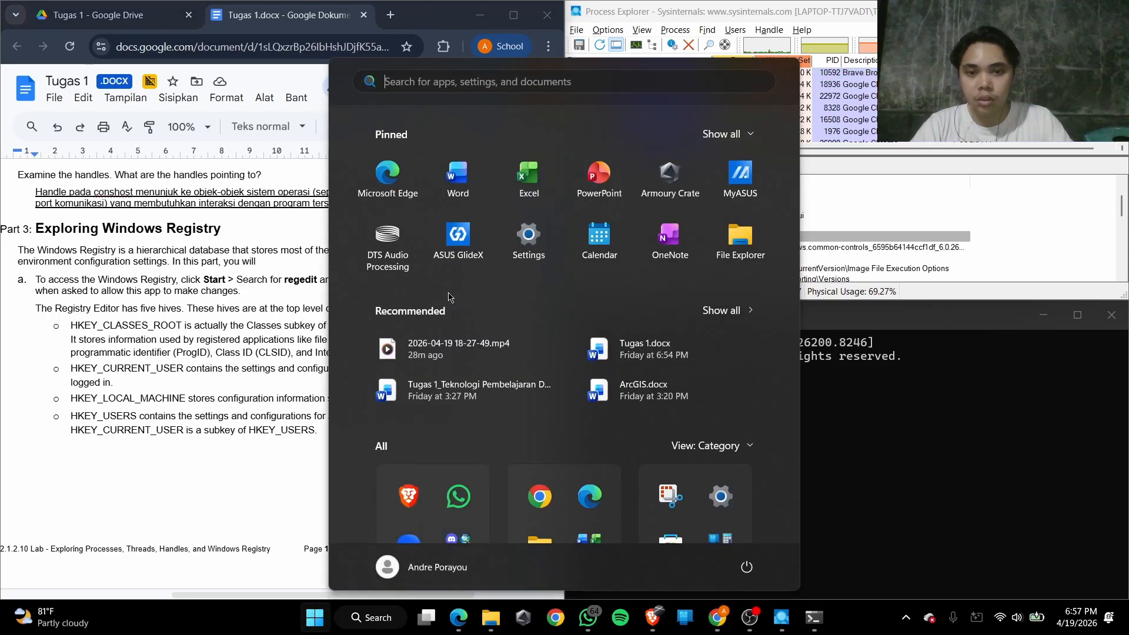
{"action": "type", "text": "reg"}
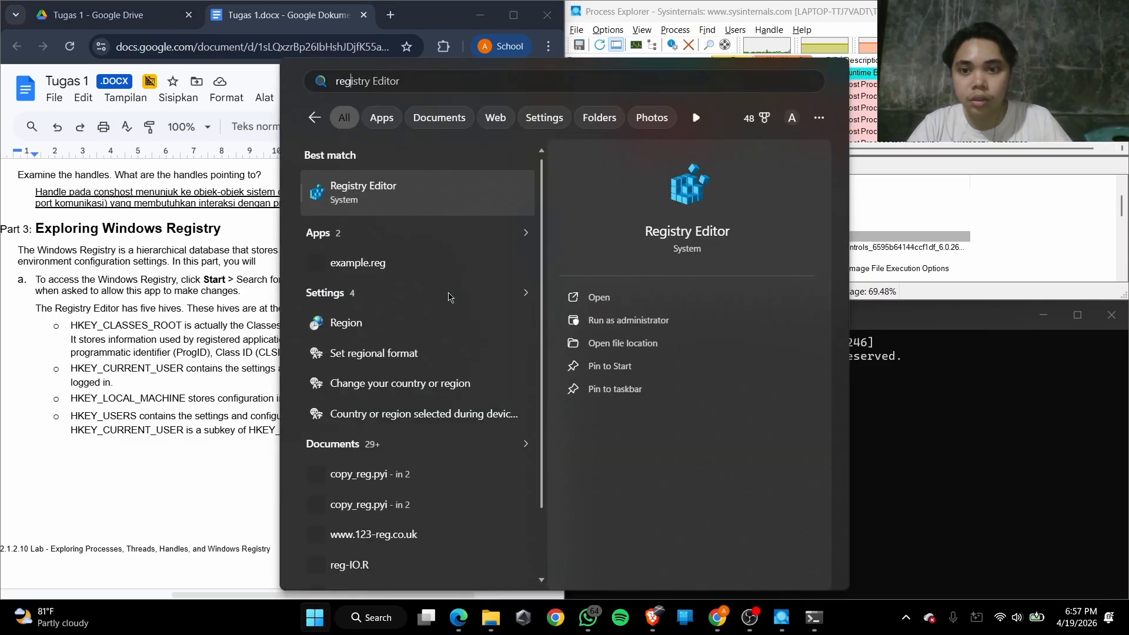
{"action": "key", "text": "Escape"}
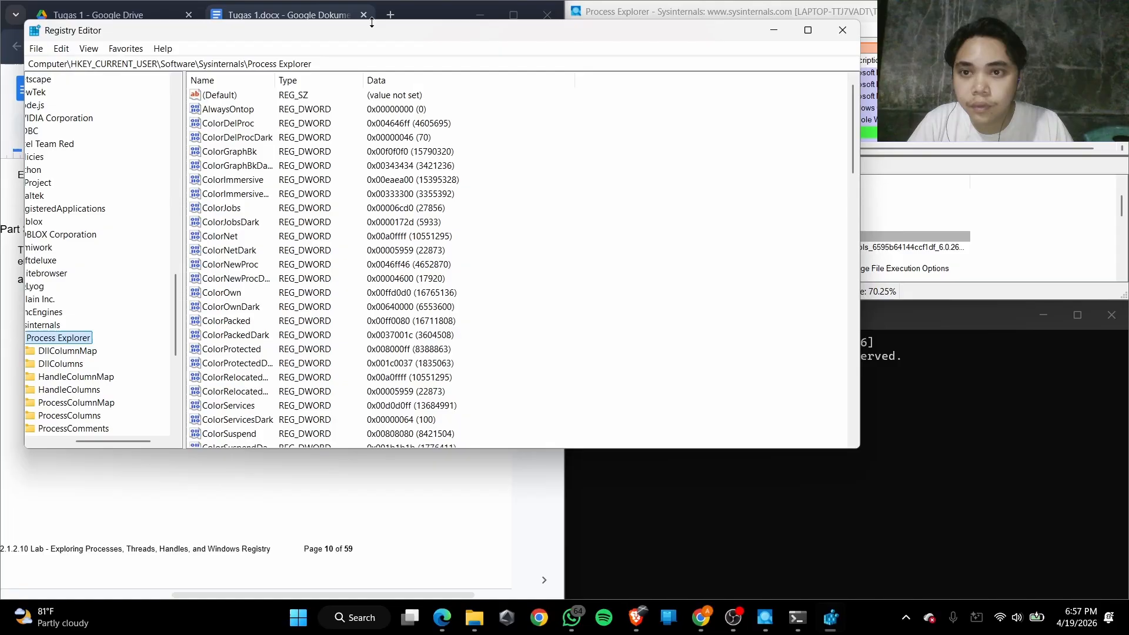
{"action": "left_click_drag", "start_coordinate": [378, 33], "coordinate": [1128, 5]}
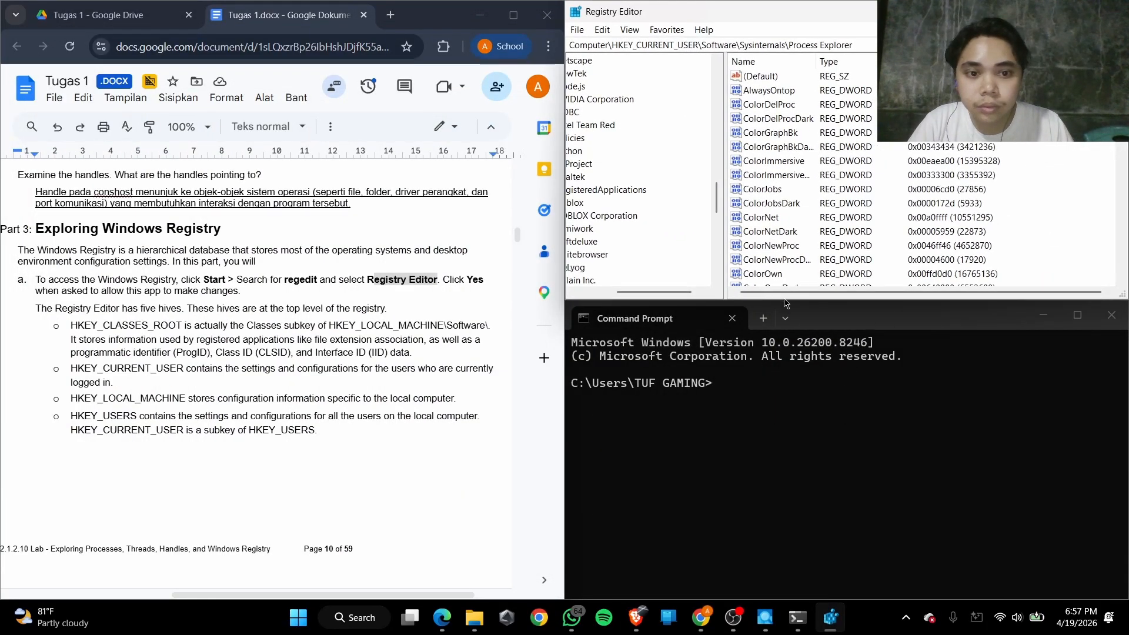
Collapse HKEY_CURRENT_USER so the registry tree shows only the top-level hives
{"action": "left_click_drag", "start_coordinate": [653, 292], "coordinate": [574, 304]}
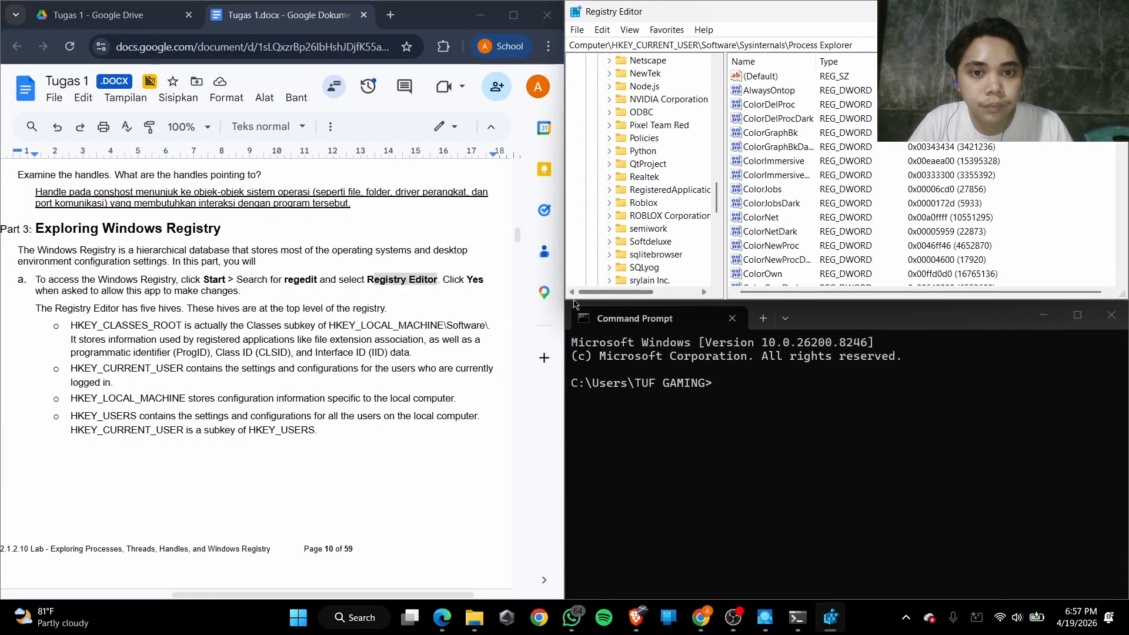
{"action": "scroll", "coordinate": [618, 247], "scroll_direction": "up", "scroll_amount": 15}
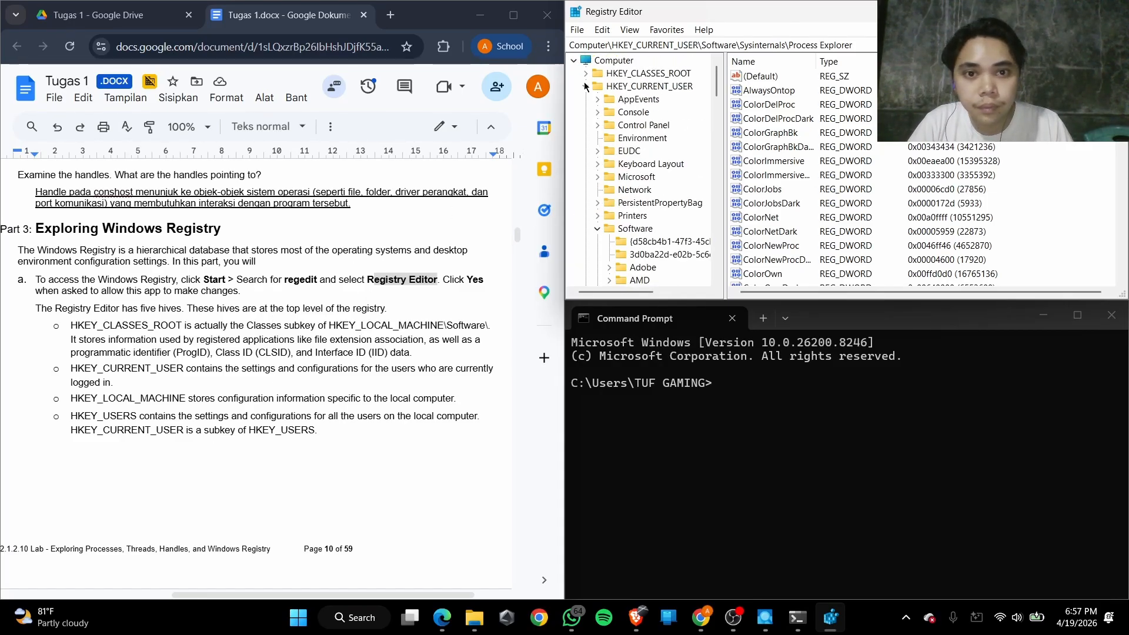
{"action": "left_click", "coordinate": [586, 86]}
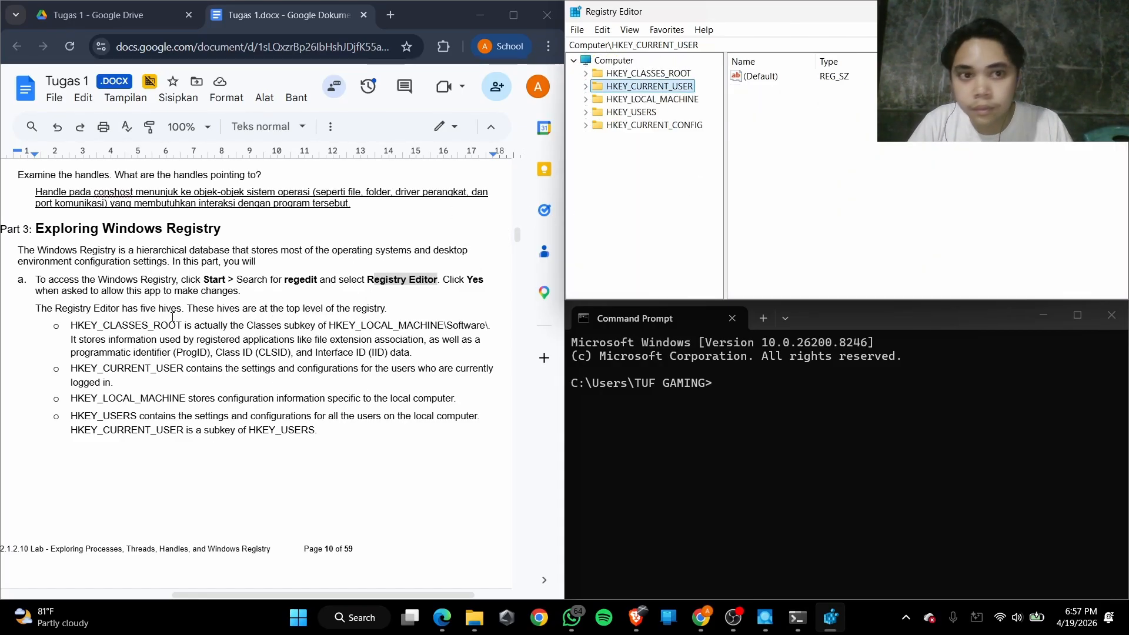
Read the lab's descriptions of the five registry hives and select HKEY_CLASSES_ROOT in the registry tree
{"action": "scroll", "coordinate": [172, 317], "scroll_direction": "down", "scroll_amount": 5}
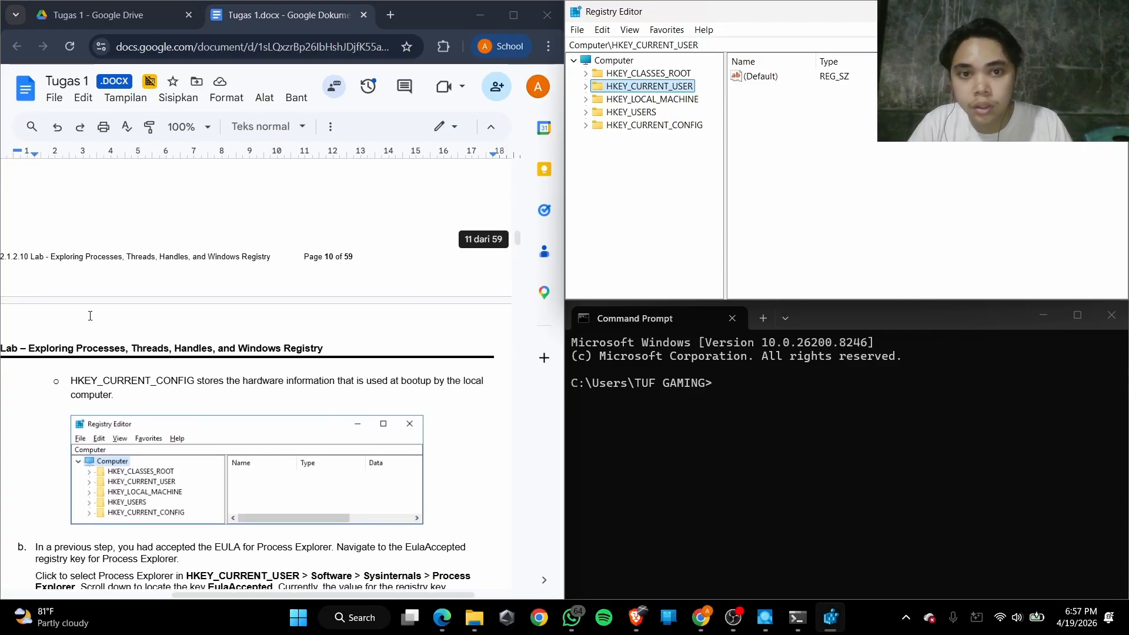
{"action": "scroll", "coordinate": [90, 316], "scroll_direction": "up", "scroll_amount": 5}
{"action": "scroll", "coordinate": [90, 315], "scroll_direction": "down", "scroll_amount": 1}
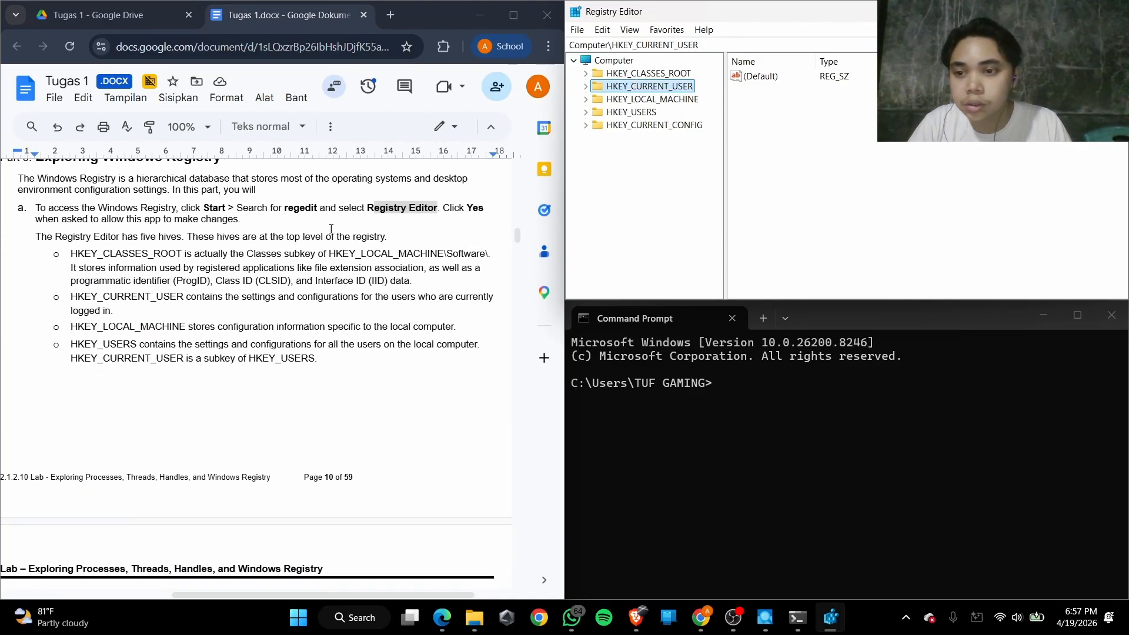
{"action": "scroll", "coordinate": [95, 276], "scroll_direction": "down", "scroll_amount": 3}
{"action": "scroll", "coordinate": [94, 276], "scroll_direction": "up", "scroll_amount": 3}
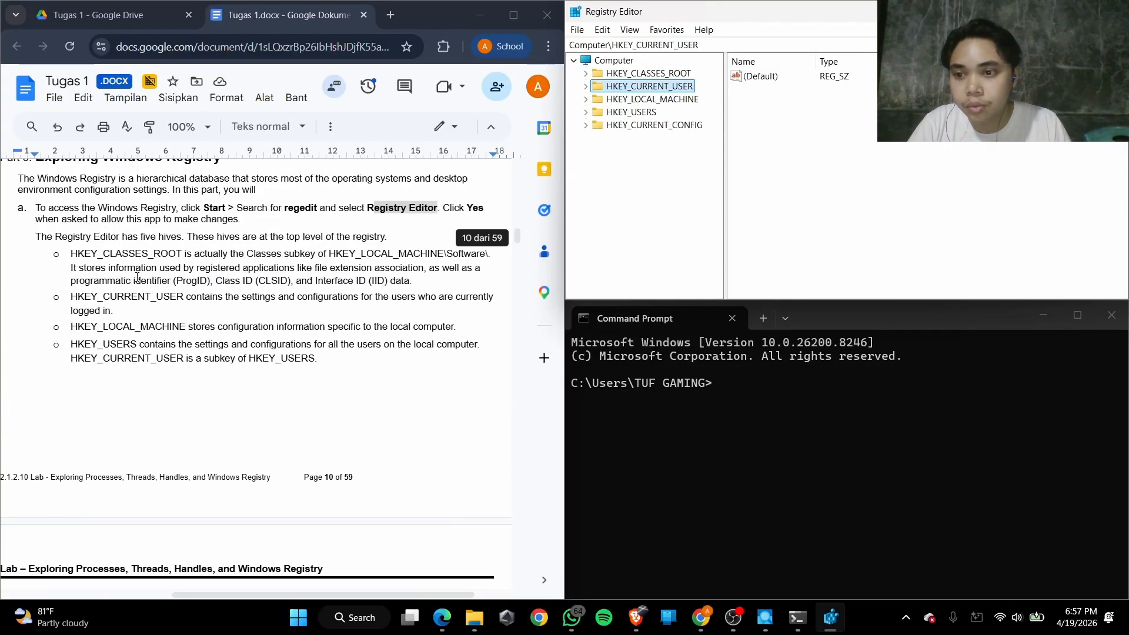
{"action": "left_click", "coordinate": [647, 74]}
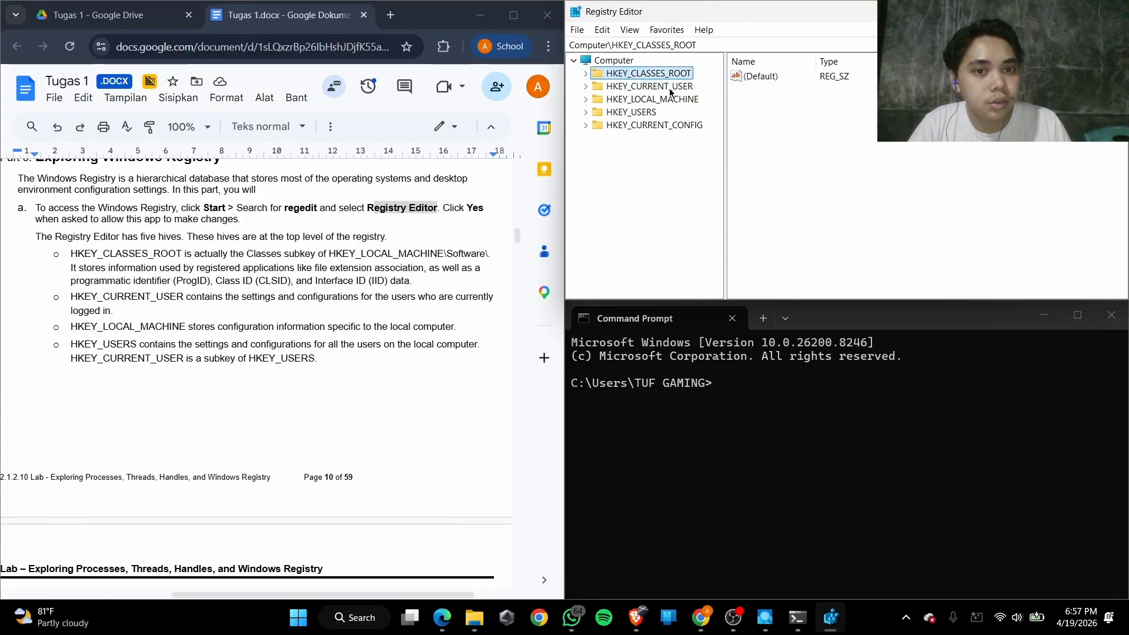
Select the HKEY_CURRENT_USER, HKEY_LOCAL_MACHINE, HKEY_USERS and HKEY_CURRENT_CONFIG hives one after another in the registry tree
{"action": "left_click", "coordinate": [669, 88]}
{"action": "left_click", "coordinate": [662, 100]}
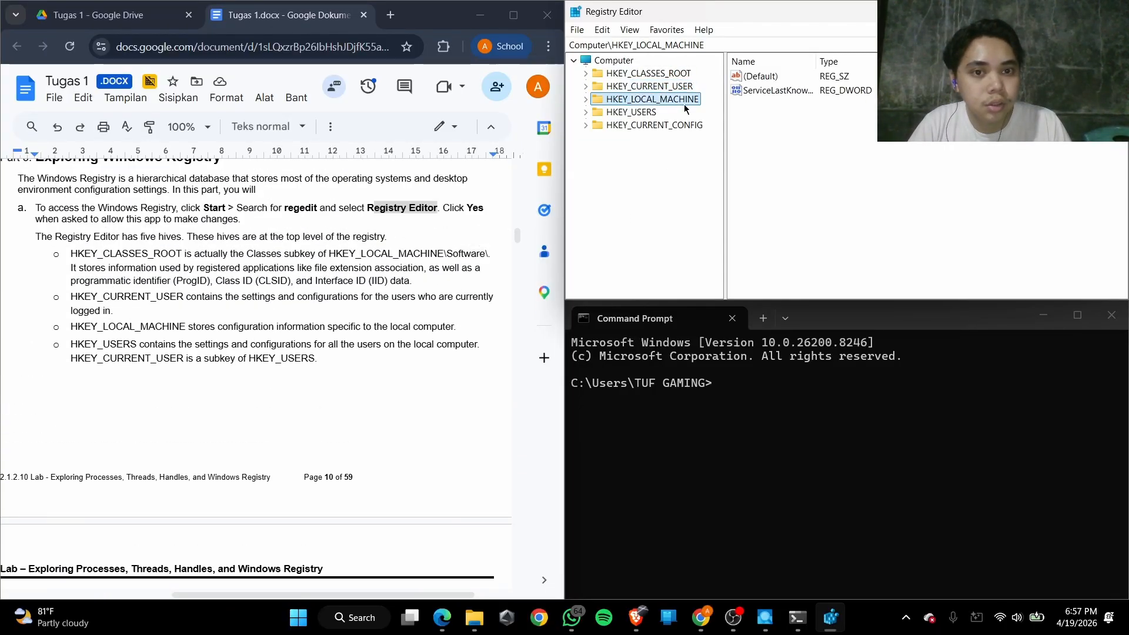
{"action": "left_click", "coordinate": [649, 115]}
{"action": "left_click", "coordinate": [662, 126]}
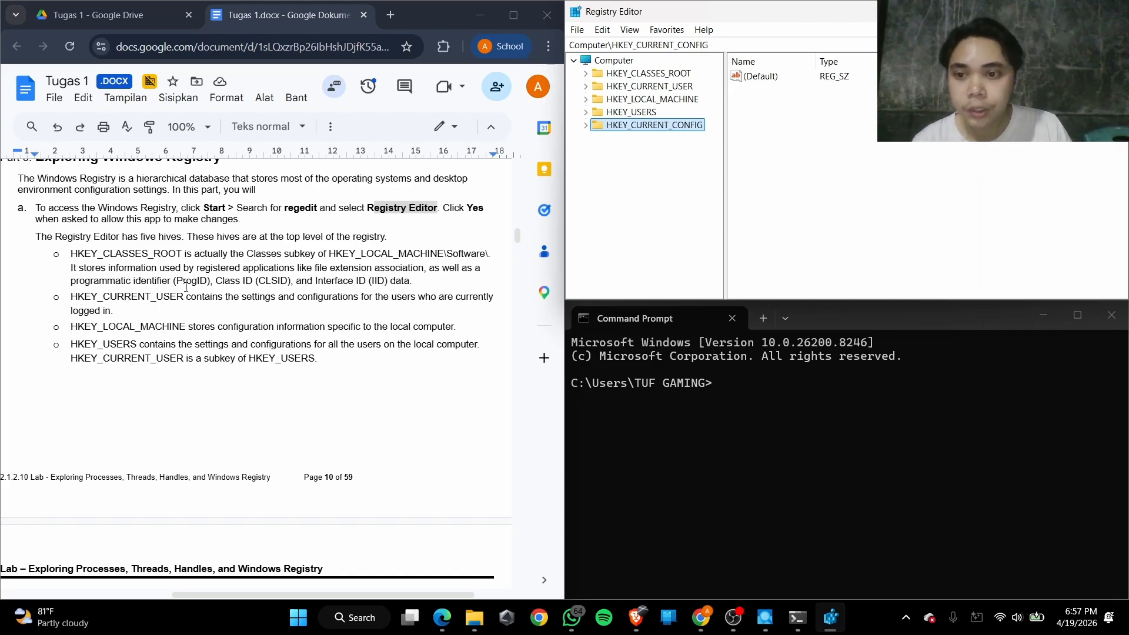
Read the lab document's descriptions of the HKEY_CLASSES_ROOT and HKEY_CURRENT_USER hives
{"action": "left_click", "coordinate": [187, 257]}
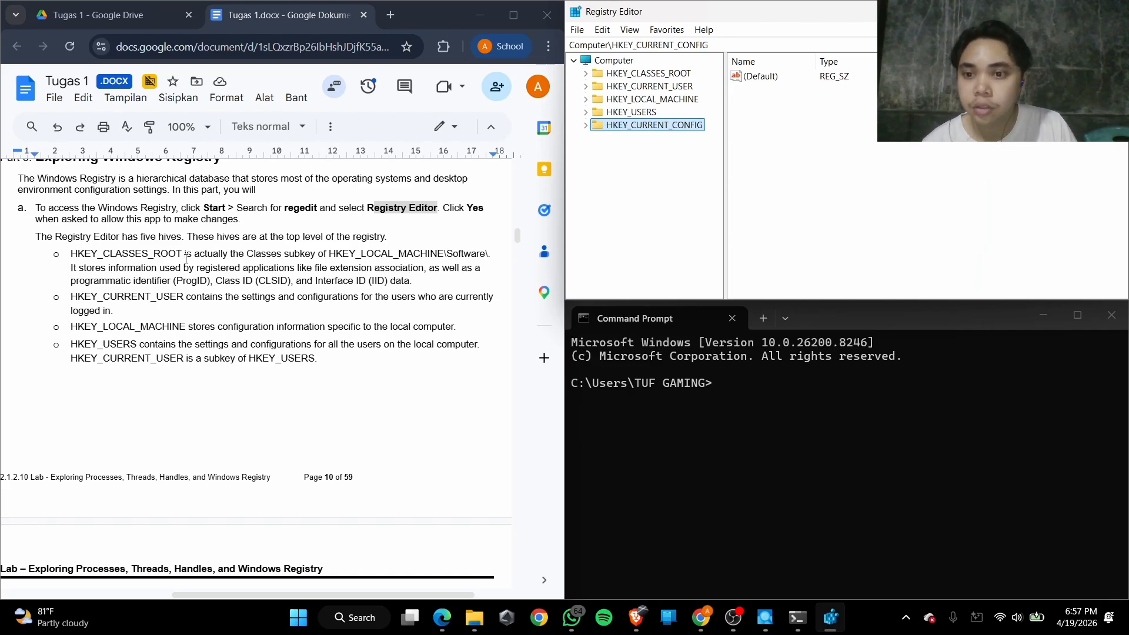
{"action": "left_click_drag", "start_coordinate": [319, 266], "coordinate": [434, 251]}
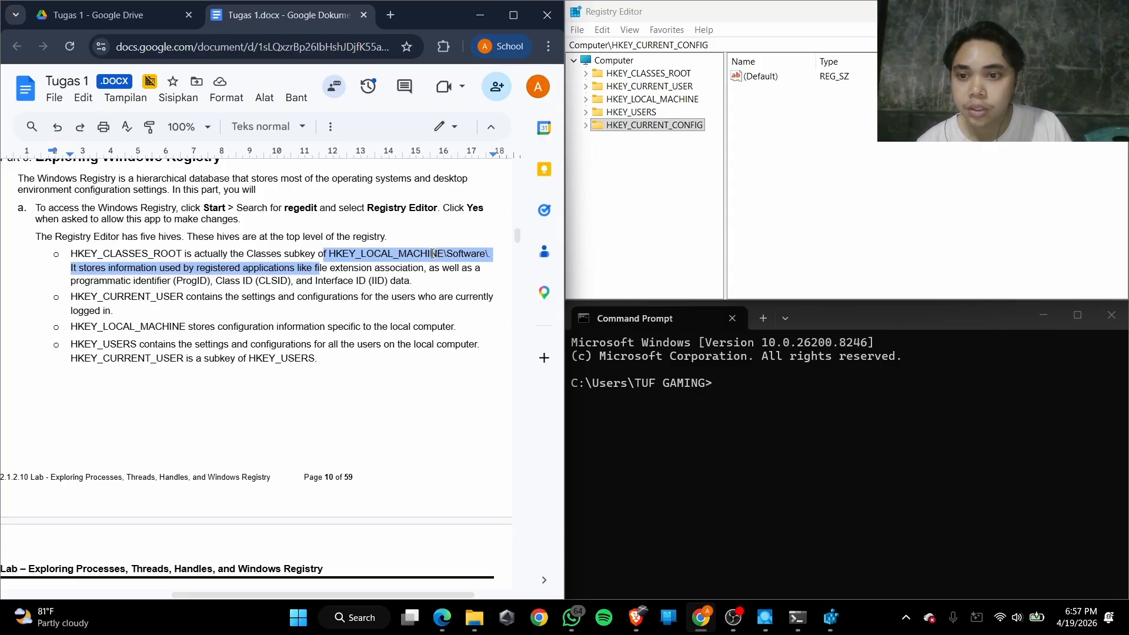
{"action": "left_click", "coordinate": [433, 254]}
{"action": "left_click_drag", "start_coordinate": [136, 268], "coordinate": [172, 270]}
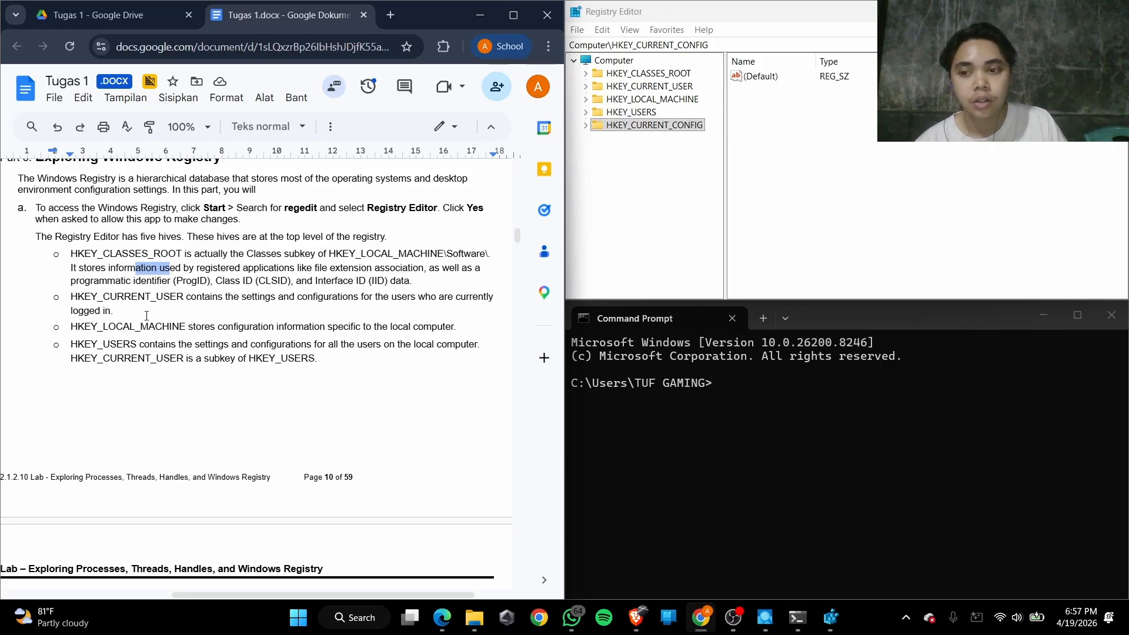
{"action": "left_click_drag", "start_coordinate": [221, 303], "coordinate": [386, 302]}
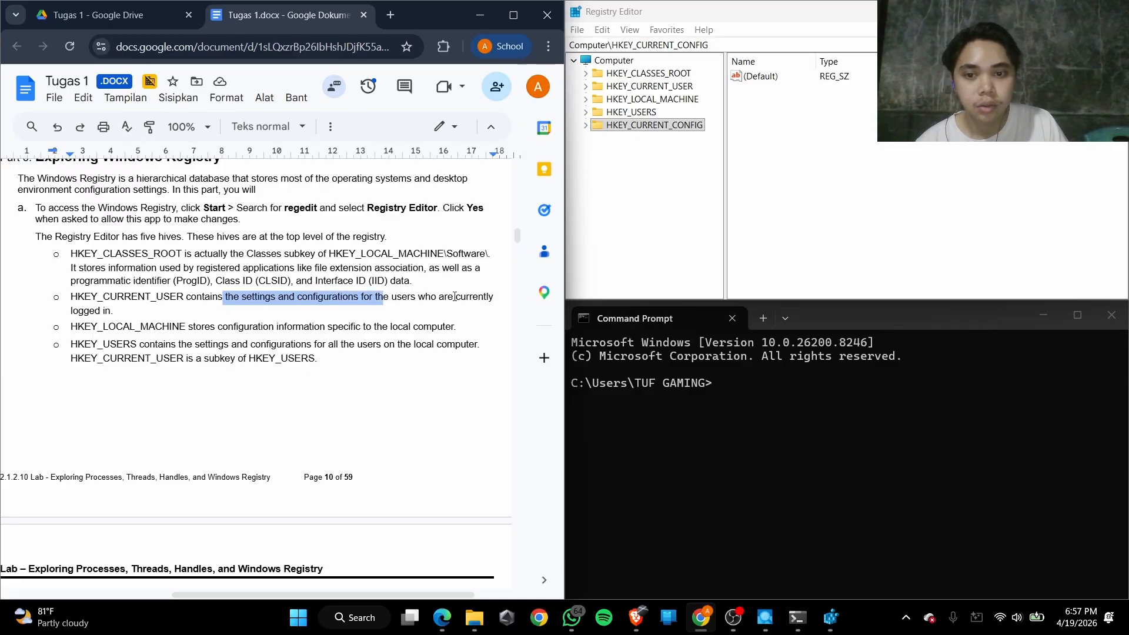
{"action": "left_click", "coordinate": [415, 300]}
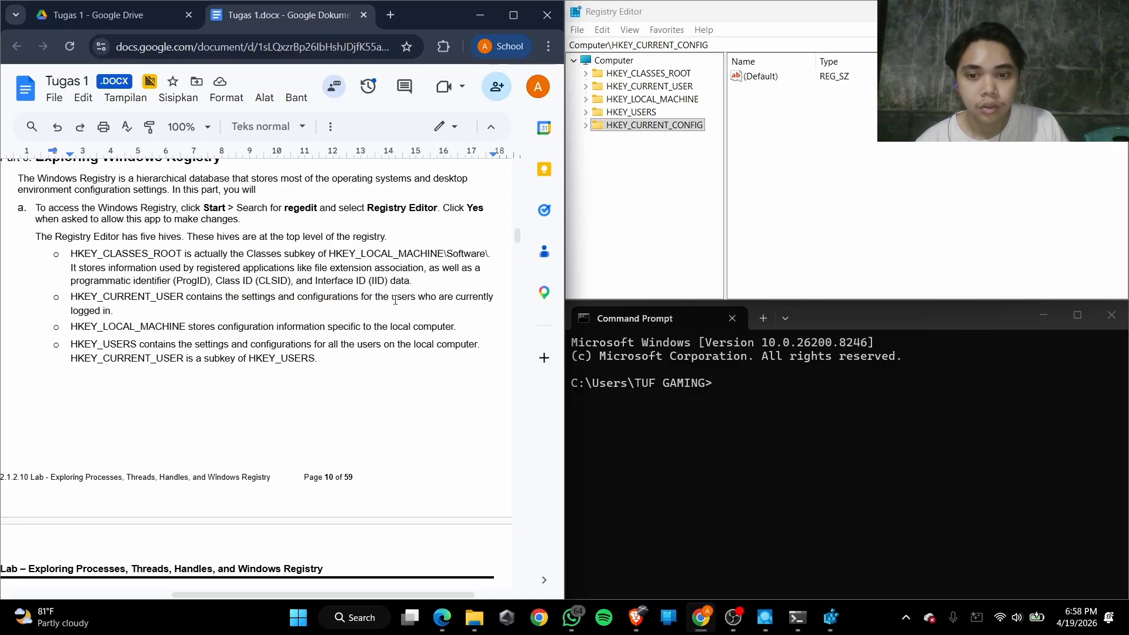
{"action": "scroll", "coordinate": [414, 295], "scroll_direction": "right", "scroll_amount": 1}
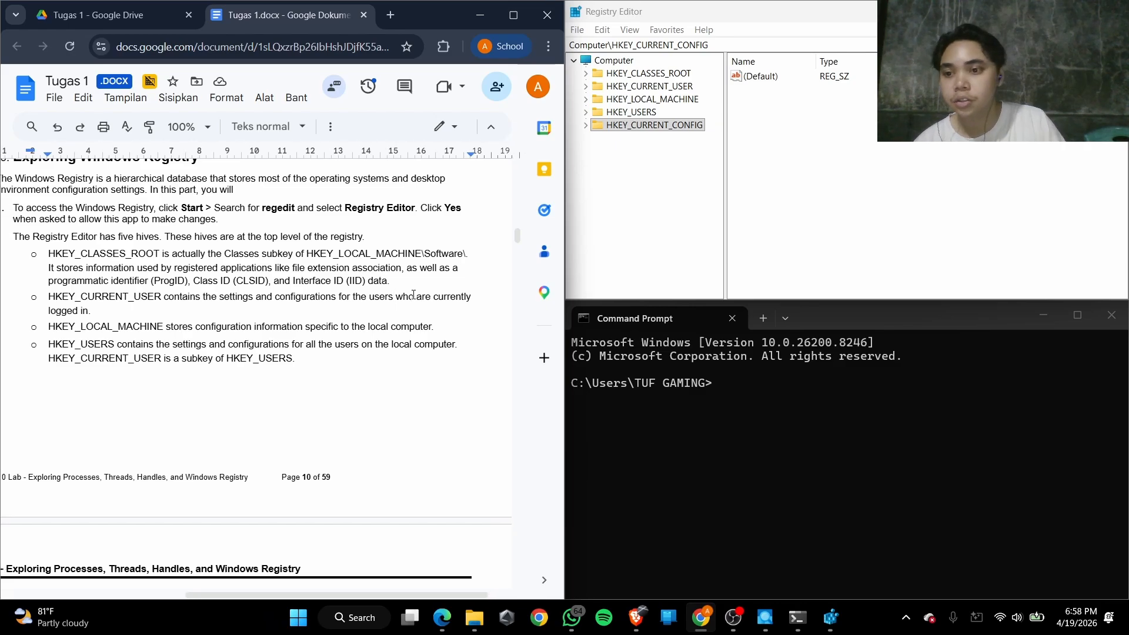
Read the lab document's descriptions of HKEY_LOCAL_MACHINE and HKEY_USERS, including how HKEY_CURRENT_USER relates to HKEY_USERS
{"action": "left_click", "coordinate": [96, 332]}
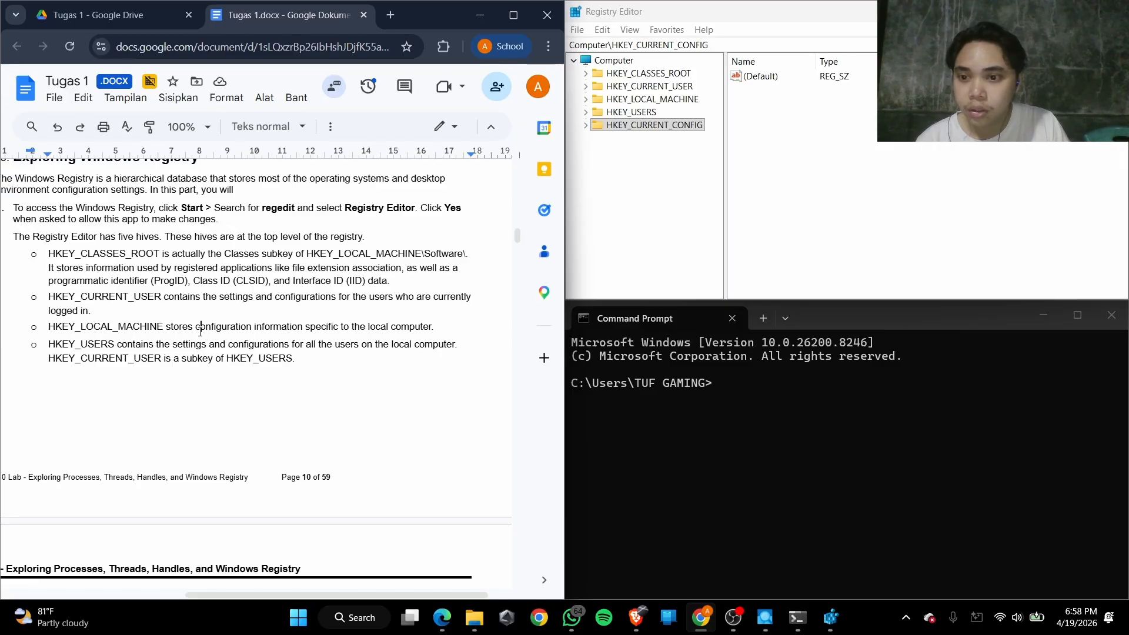
{"action": "left_click", "coordinate": [253, 332]}
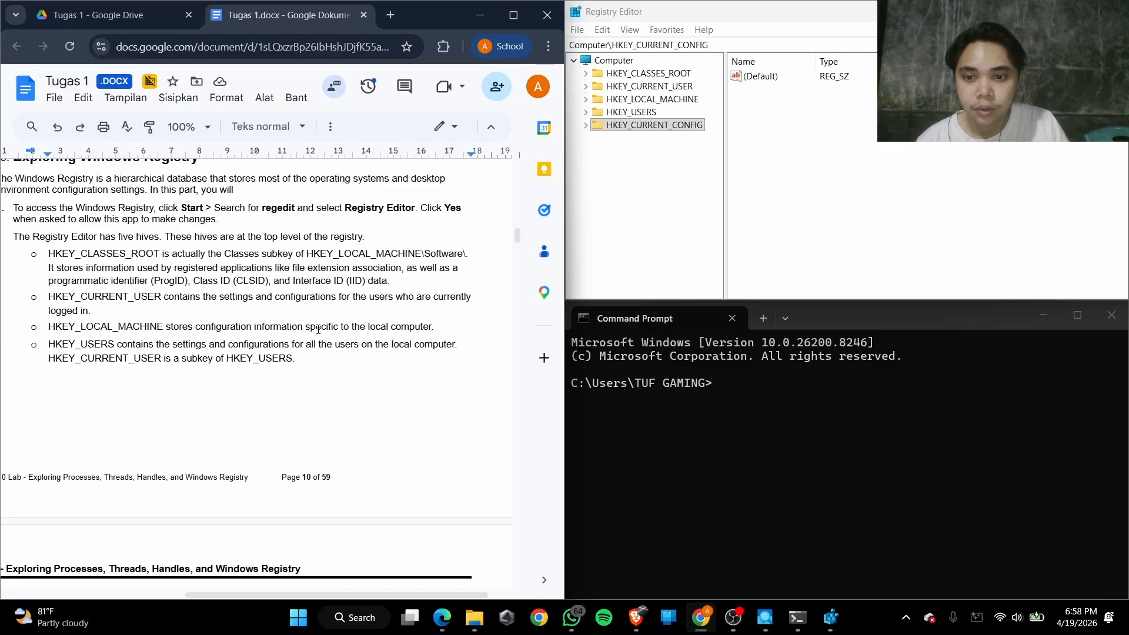
{"action": "left_click", "coordinate": [416, 319]}
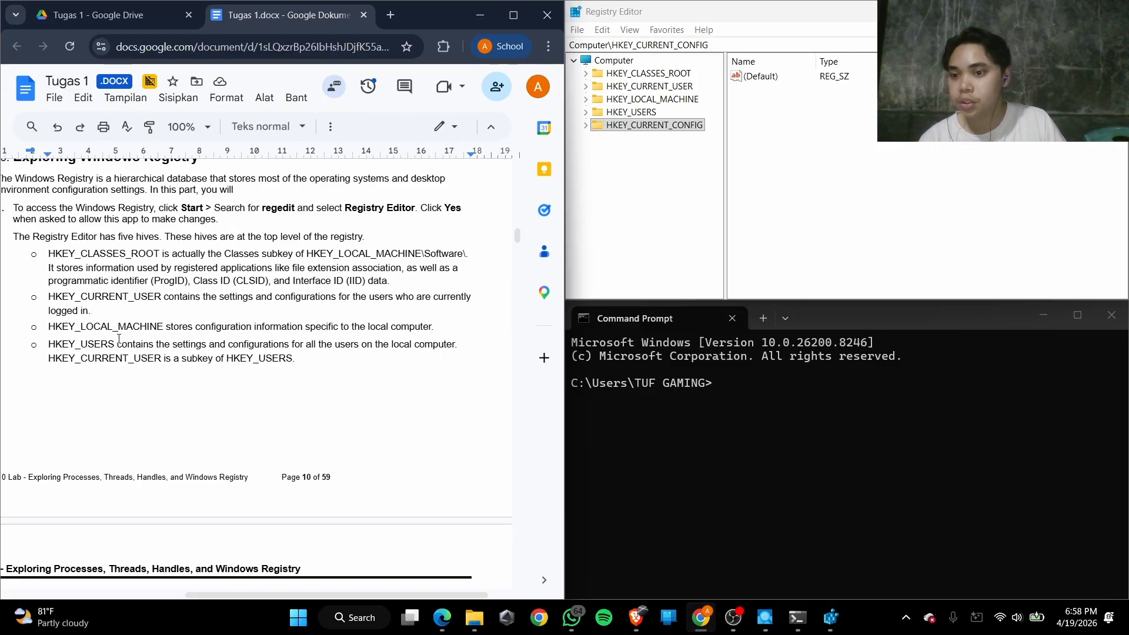
{"action": "left_click", "coordinate": [90, 344]}
{"action": "left_click", "coordinate": [178, 345]}
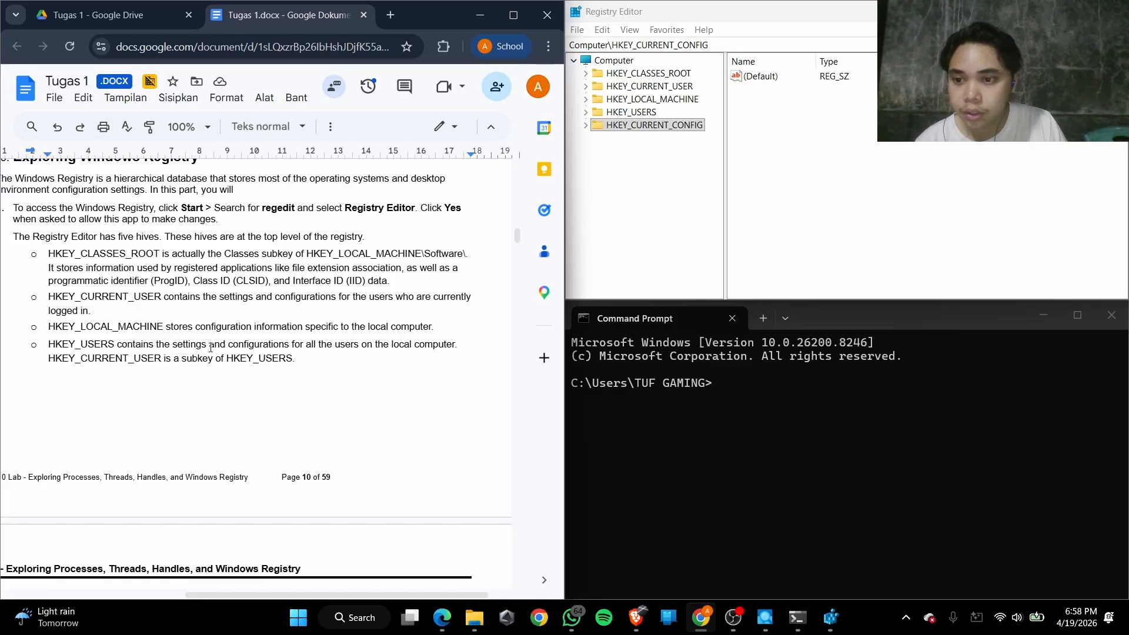
{"action": "left_click", "coordinate": [315, 346]}
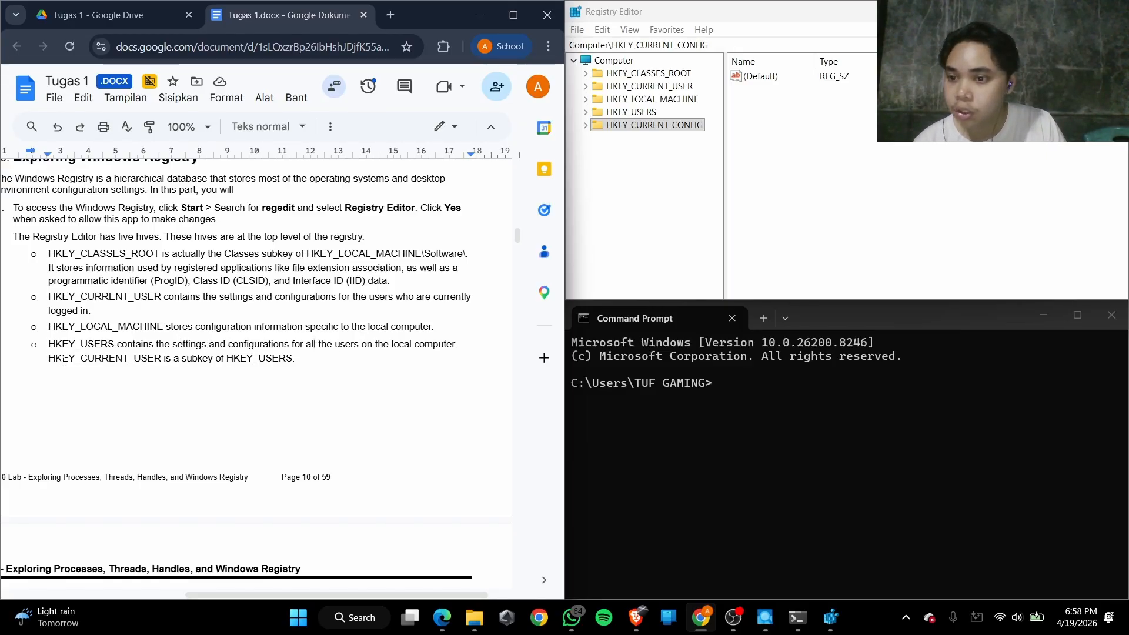
{"action": "left_click_drag", "start_coordinate": [109, 299], "coordinate": [162, 298]}
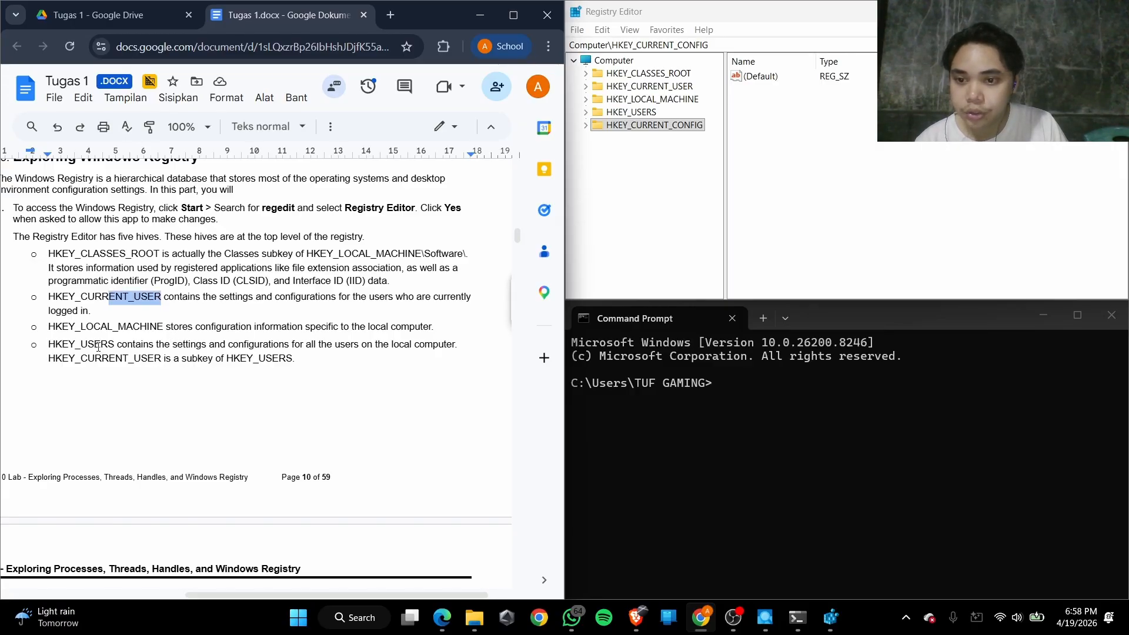
Read the HKEY_CURRENT_CONFIG description and examine the Registry Editor illustration below it in the lab document
{"action": "scroll", "coordinate": [134, 349], "scroll_direction": "down", "scroll_amount": 5}
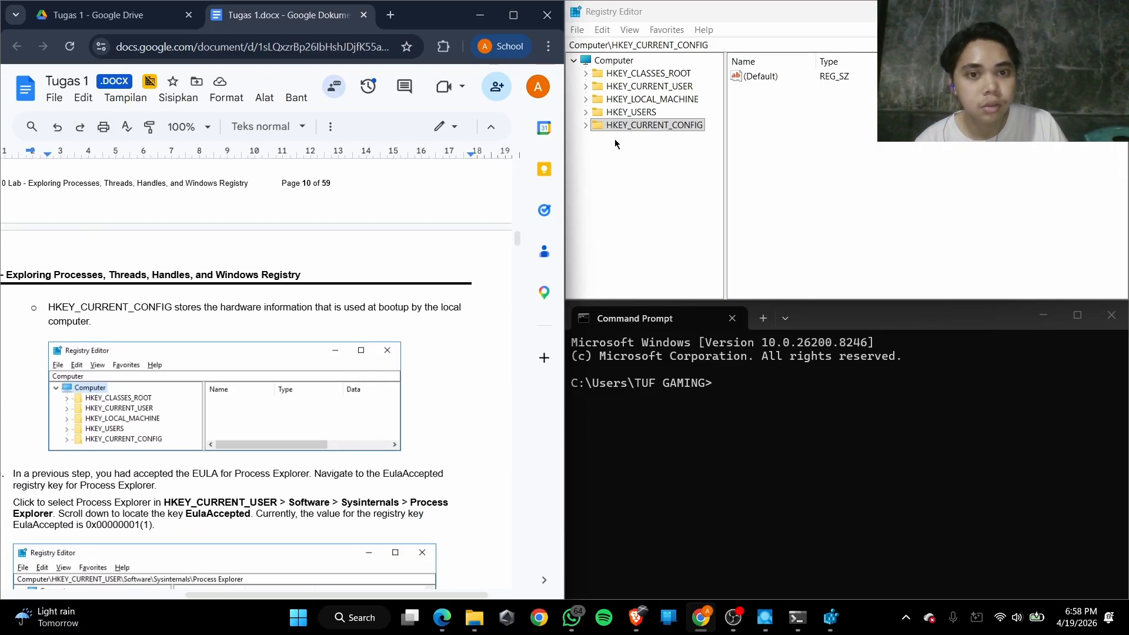
{"action": "left_click_drag", "start_coordinate": [204, 313], "coordinate": [436, 306]}
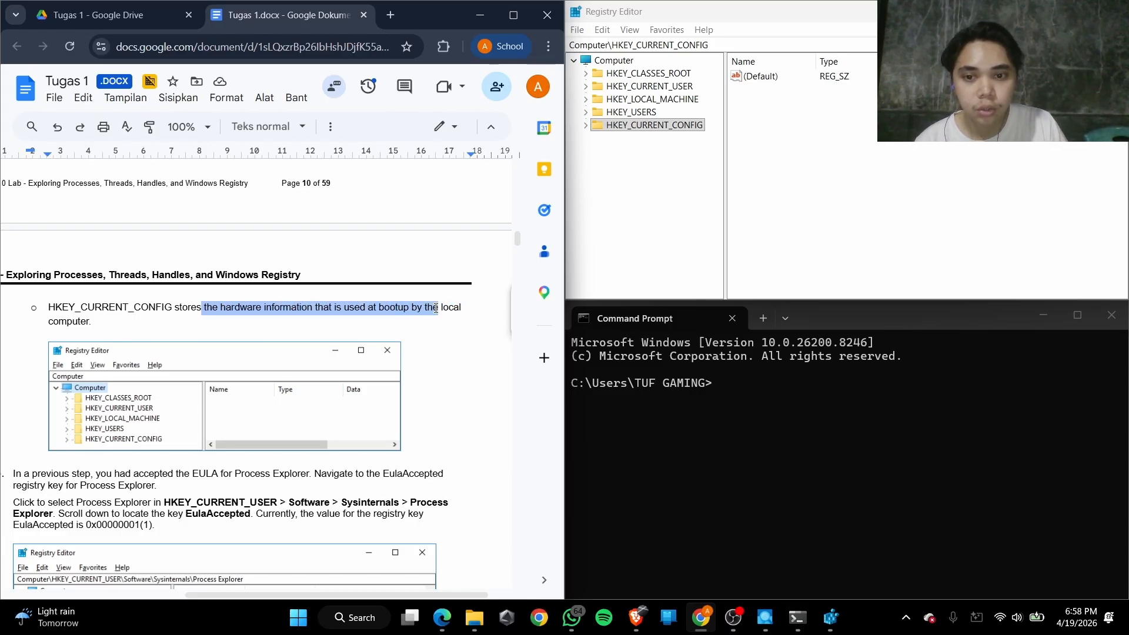
{"action": "scroll", "coordinate": [267, 321], "scroll_direction": "down", "scroll_amount": 4}
{"action": "scroll", "coordinate": [107, 337], "scroll_direction": "up", "scroll_amount": 3}
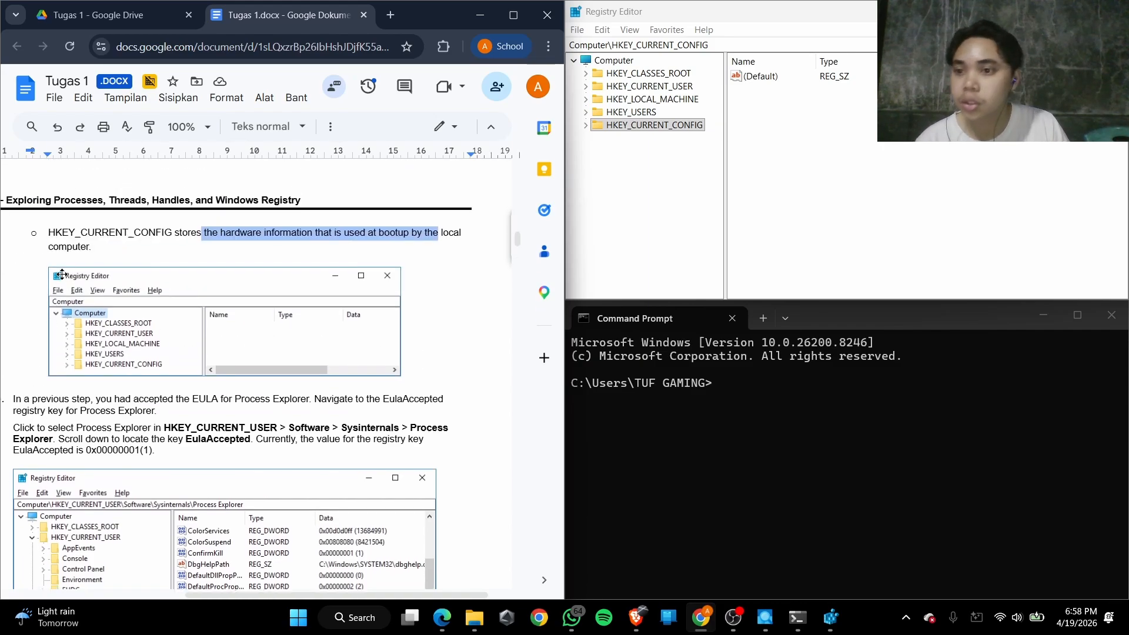
{"action": "scroll", "coordinate": [108, 337], "scroll_direction": "down", "scroll_amount": 1}
{"action": "scroll", "coordinate": [111, 334], "scroll_direction": "left", "scroll_amount": 2}
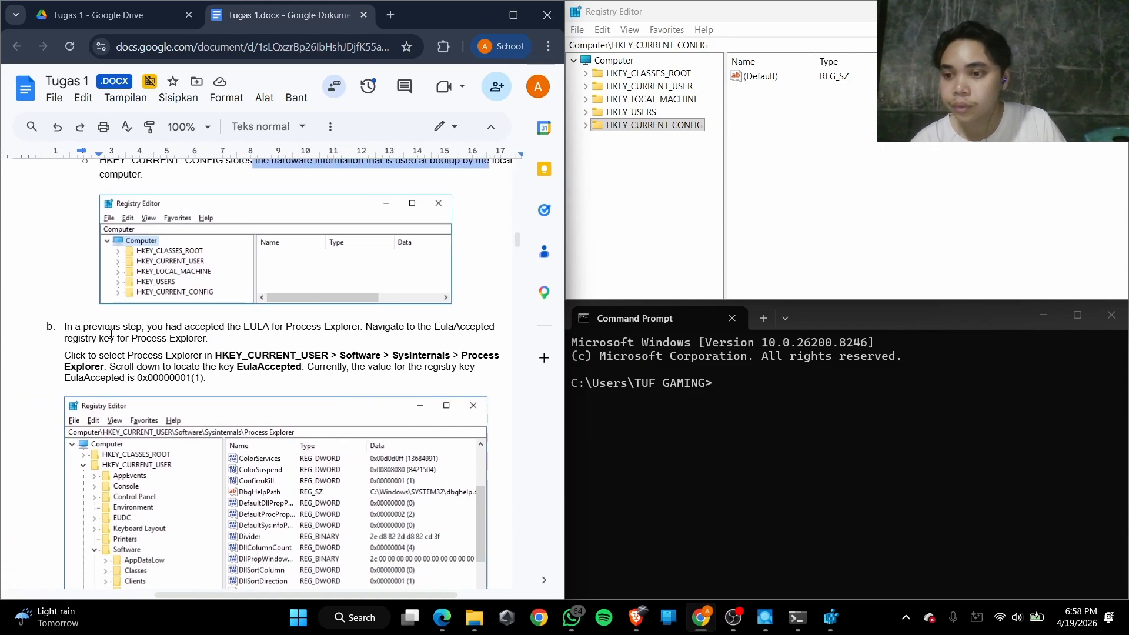
Read step b of the lab on navigating to the EulaAccepted registry key for Process Explorer
{"action": "scroll", "coordinate": [88, 294], "scroll_direction": "down", "scroll_amount": 3}
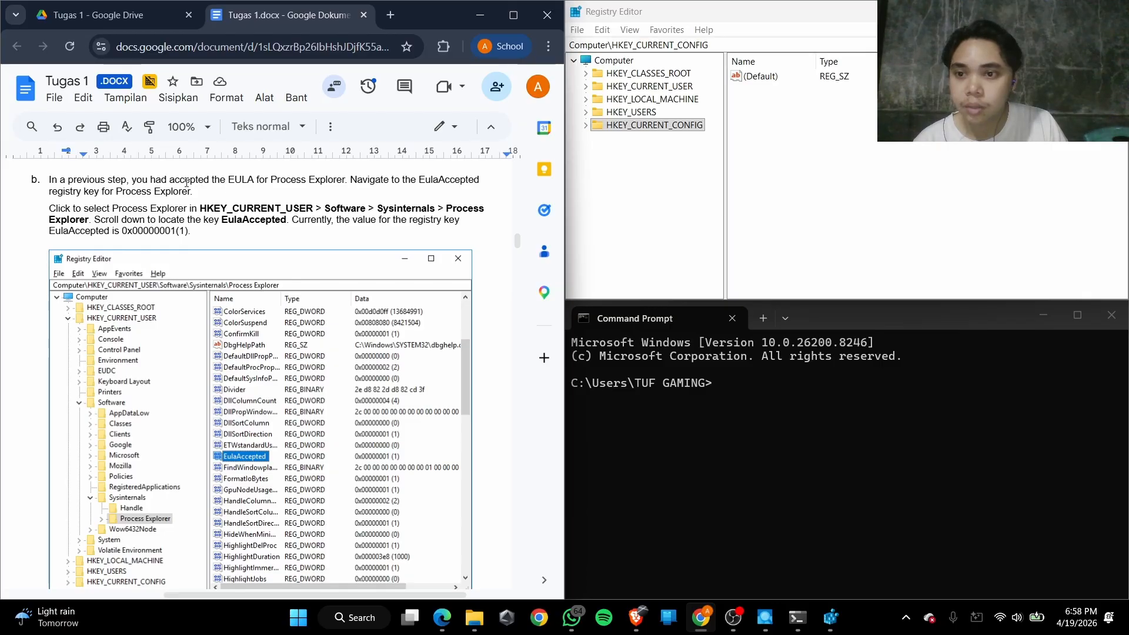
{"action": "left_click_drag", "start_coordinate": [174, 180], "coordinate": [323, 179]}
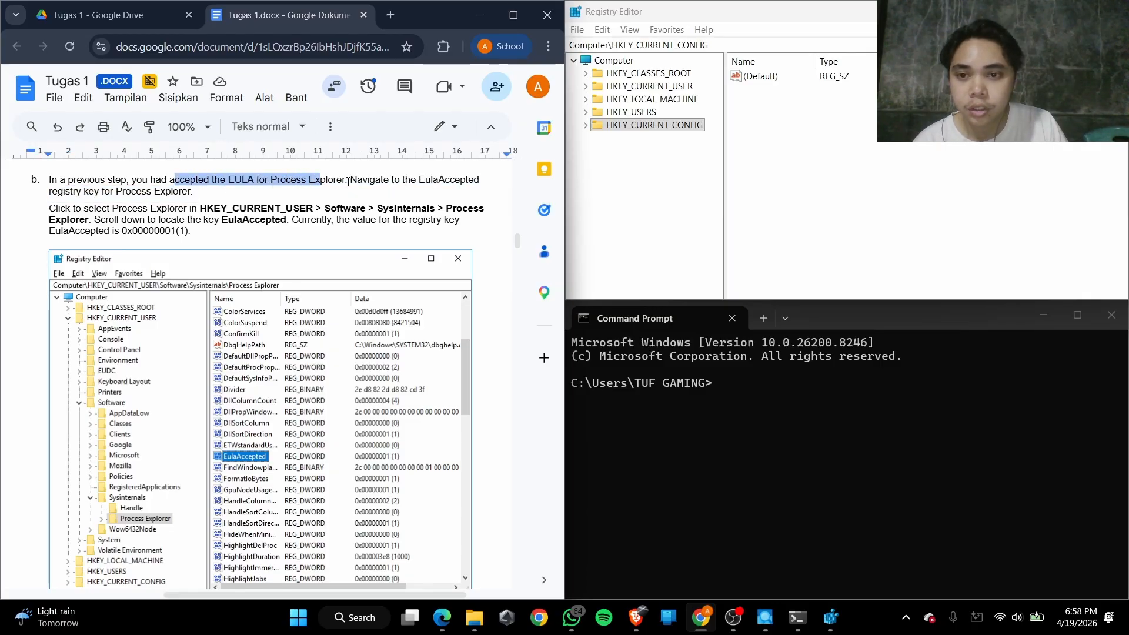
{"action": "left_click", "coordinate": [374, 180]}
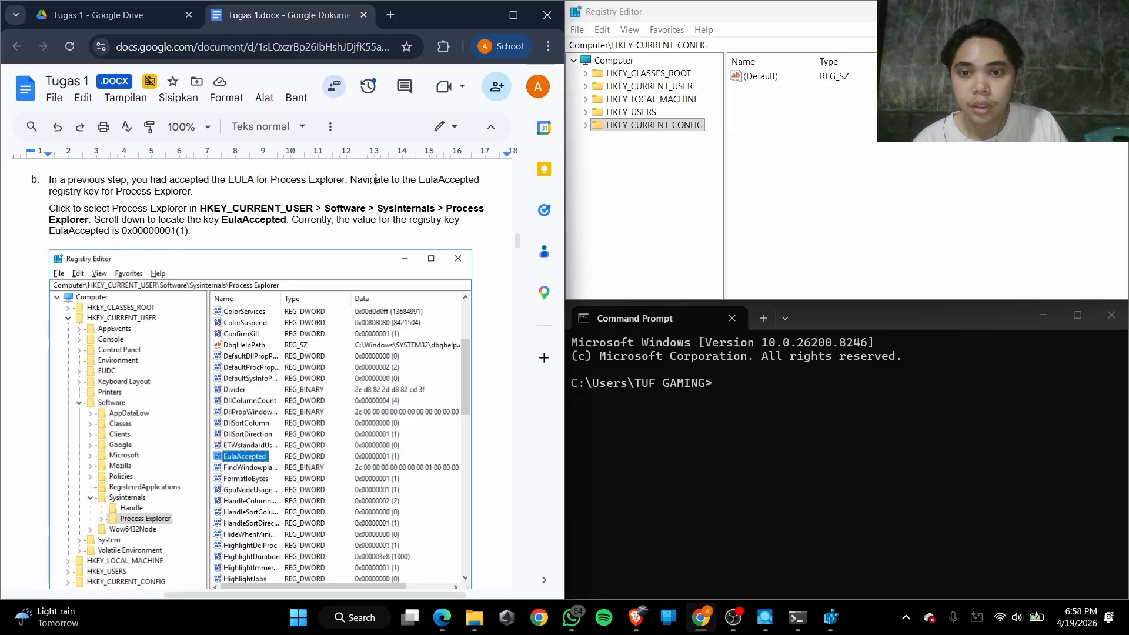
{"action": "left_click_drag", "start_coordinate": [374, 180], "coordinate": [441, 182]}
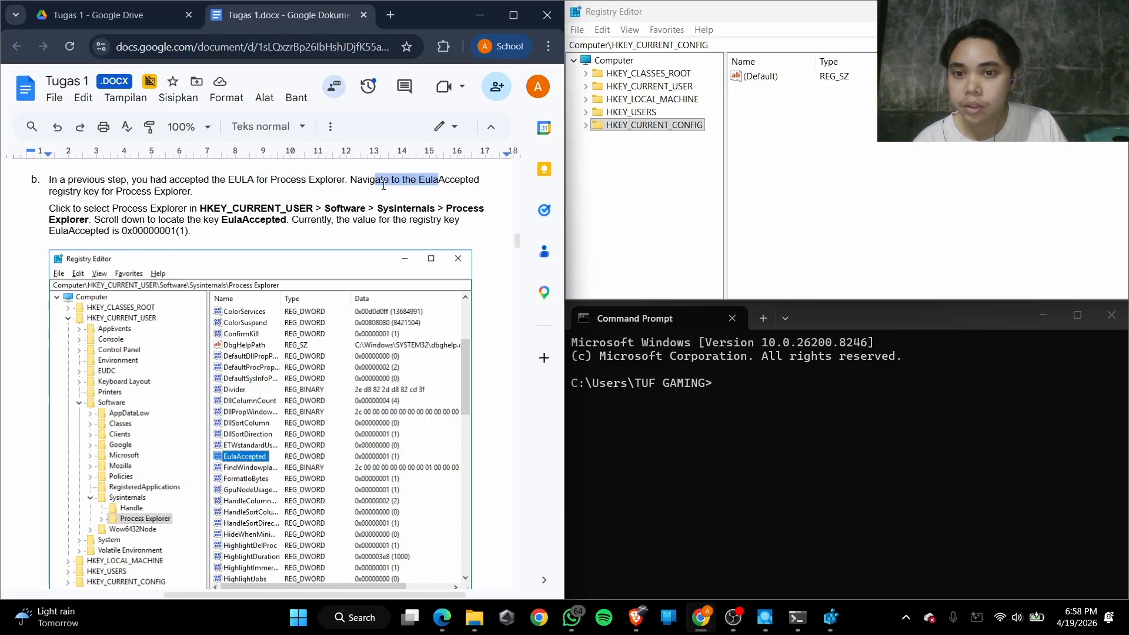
{"action": "left_click", "coordinate": [363, 184]}
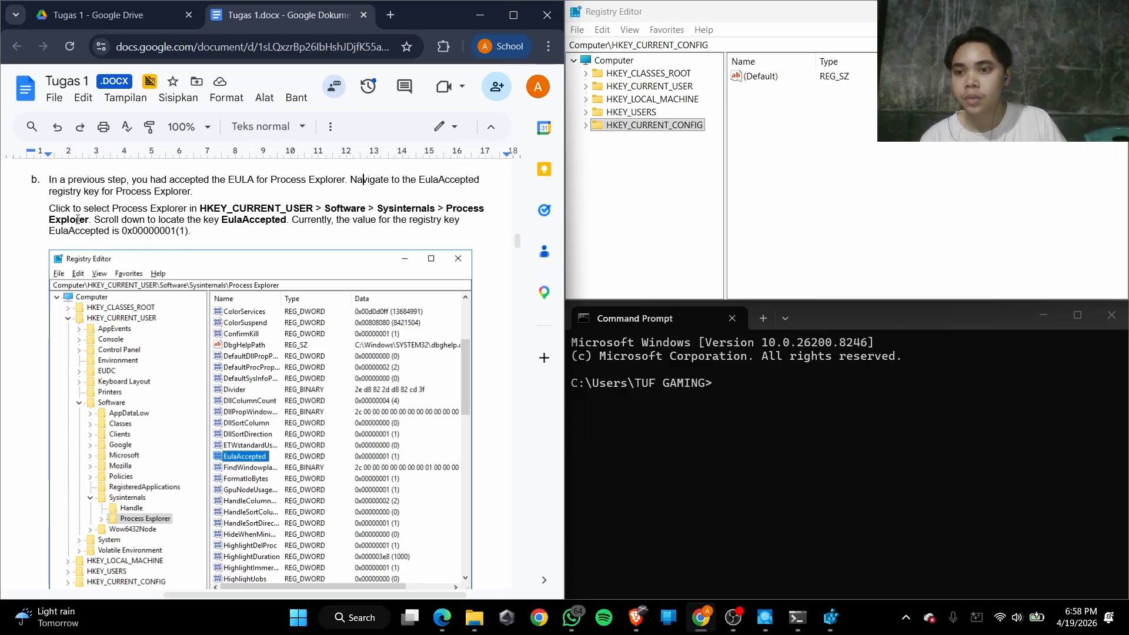
{"action": "left_click_drag", "start_coordinate": [71, 210], "coordinate": [288, 204]}
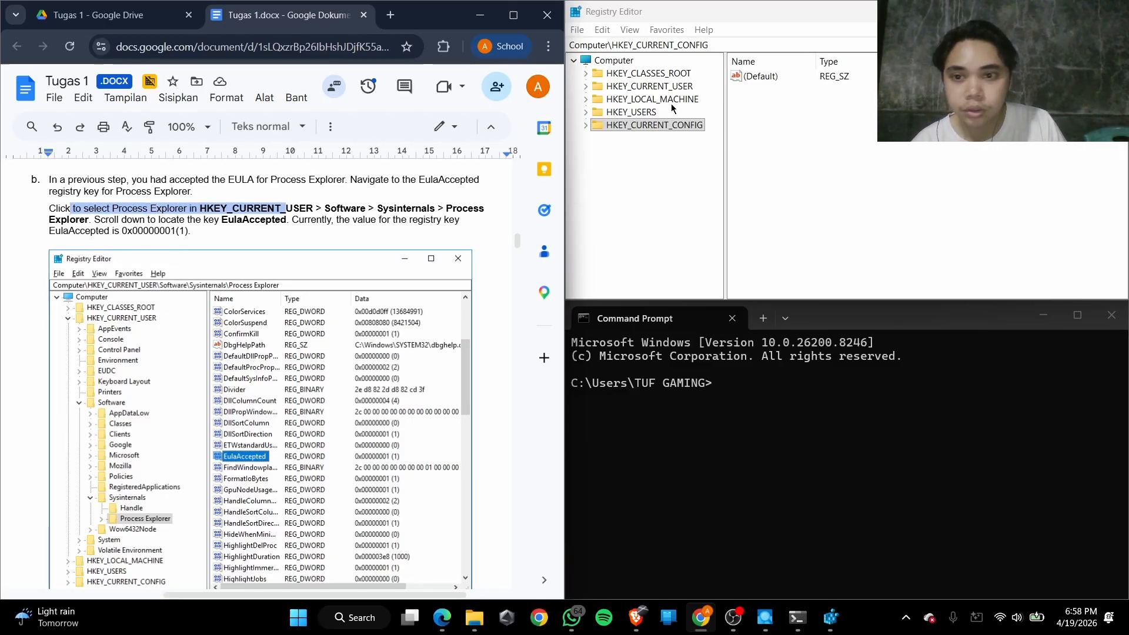
Navigate in the registry tree to HKEY_CURRENT_USER > Software > Sysinternals > Process Explorer and select that key
{"action": "left_click", "coordinate": [586, 87]}
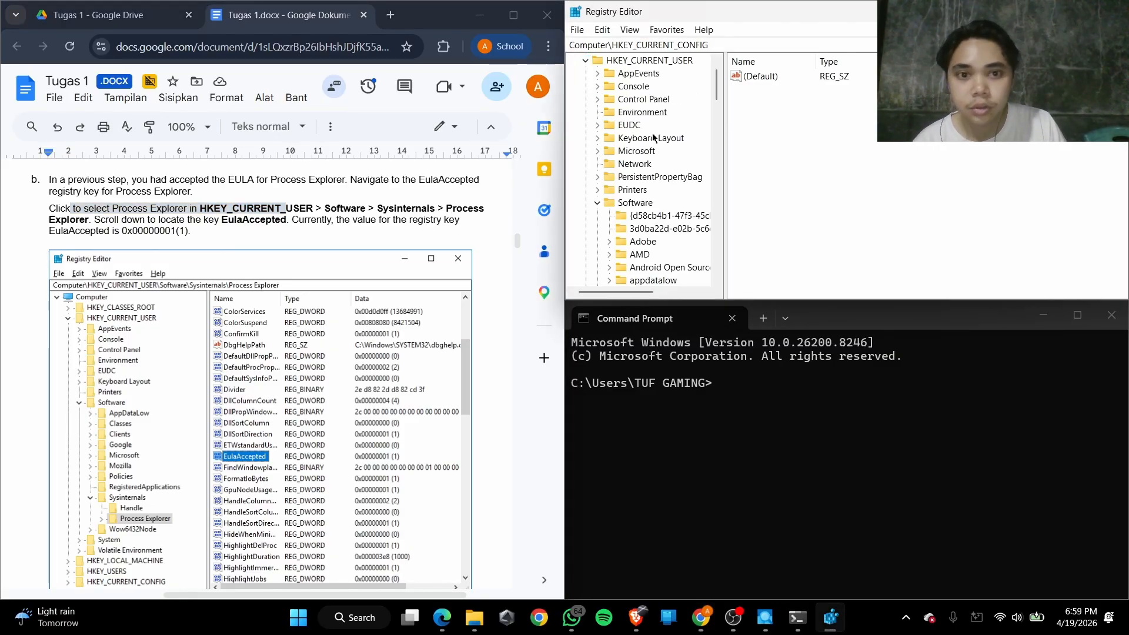
{"action": "scroll", "coordinate": [629, 177], "scroll_direction": "down", "scroll_amount": 10}
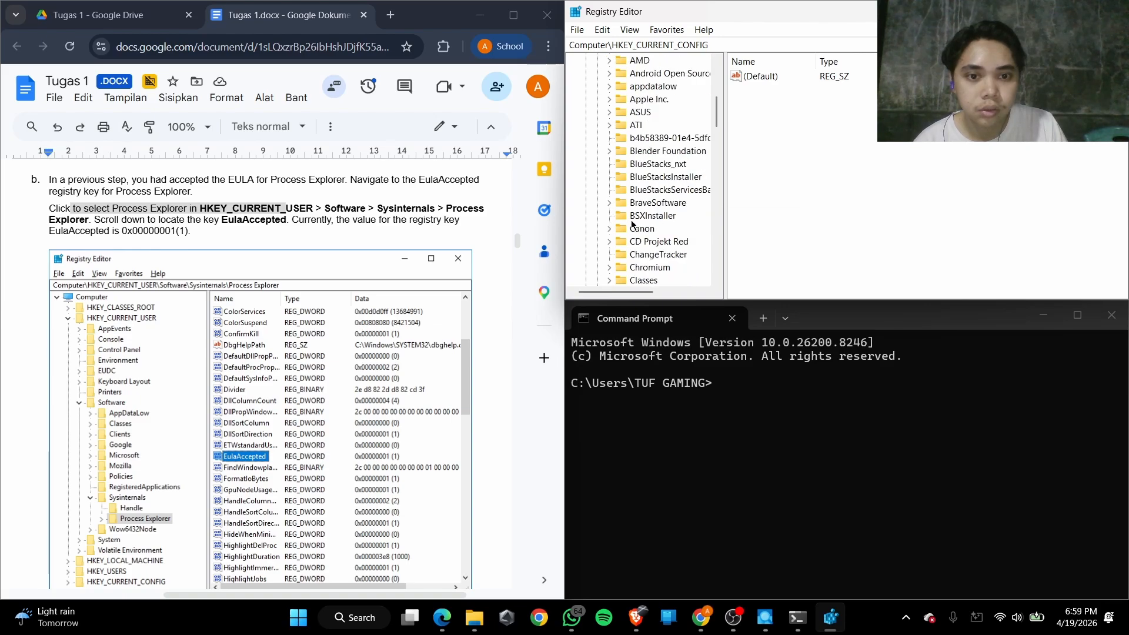
{"action": "scroll", "coordinate": [632, 224], "scroll_direction": "down", "scroll_amount": 15}
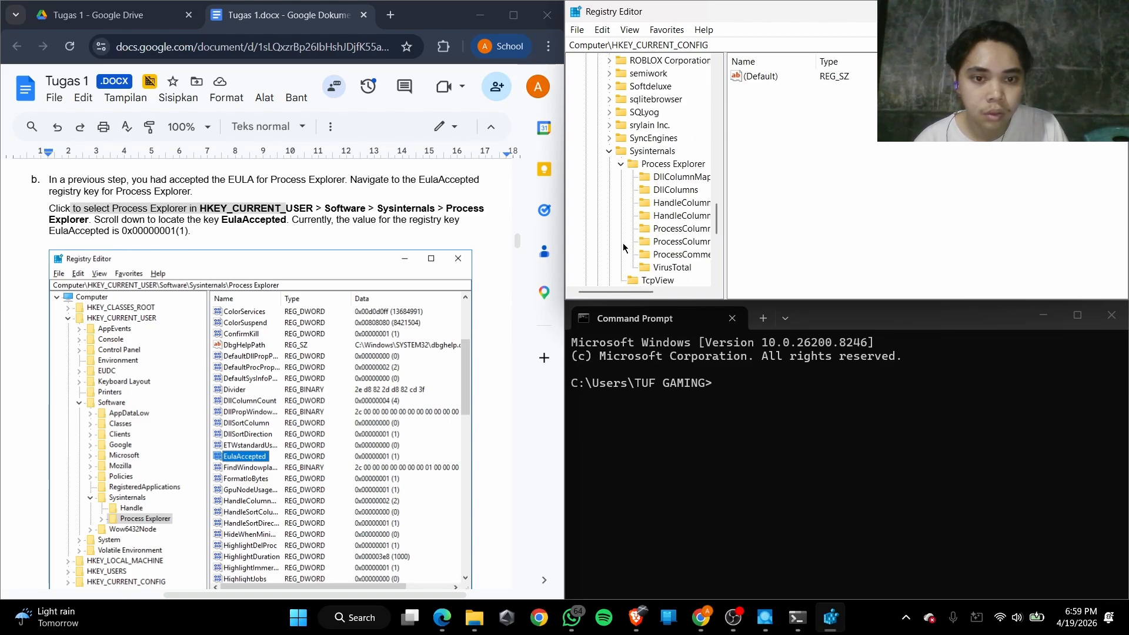
{"action": "scroll", "coordinate": [655, 170], "scroll_direction": "down", "scroll_amount": 1}
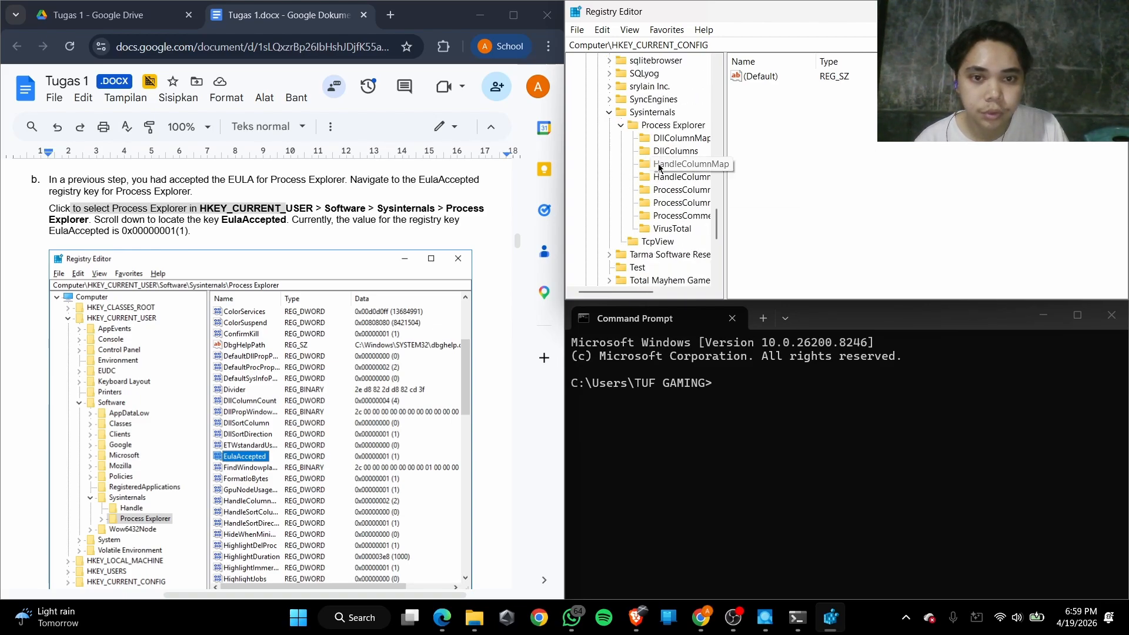
{"action": "left_click", "coordinate": [682, 125]}
Check the value name in step b, then locate and select EulaAccepted in the Process Explorer key
{"action": "left_click_drag", "start_coordinate": [215, 220], "coordinate": [289, 220]}
{"action": "left_click", "coordinate": [257, 222]}
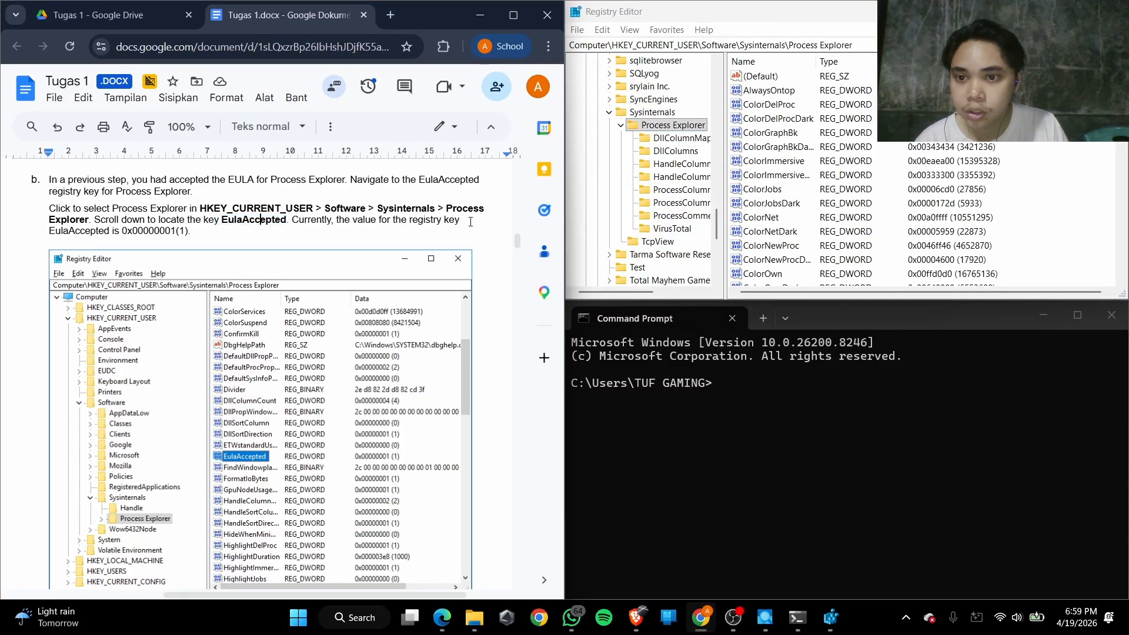
{"action": "scroll", "coordinate": [828, 189], "scroll_direction": "down", "scroll_amount": 13}
{"action": "scroll", "coordinate": [827, 189], "scroll_direction": "up", "scroll_amount": 4}
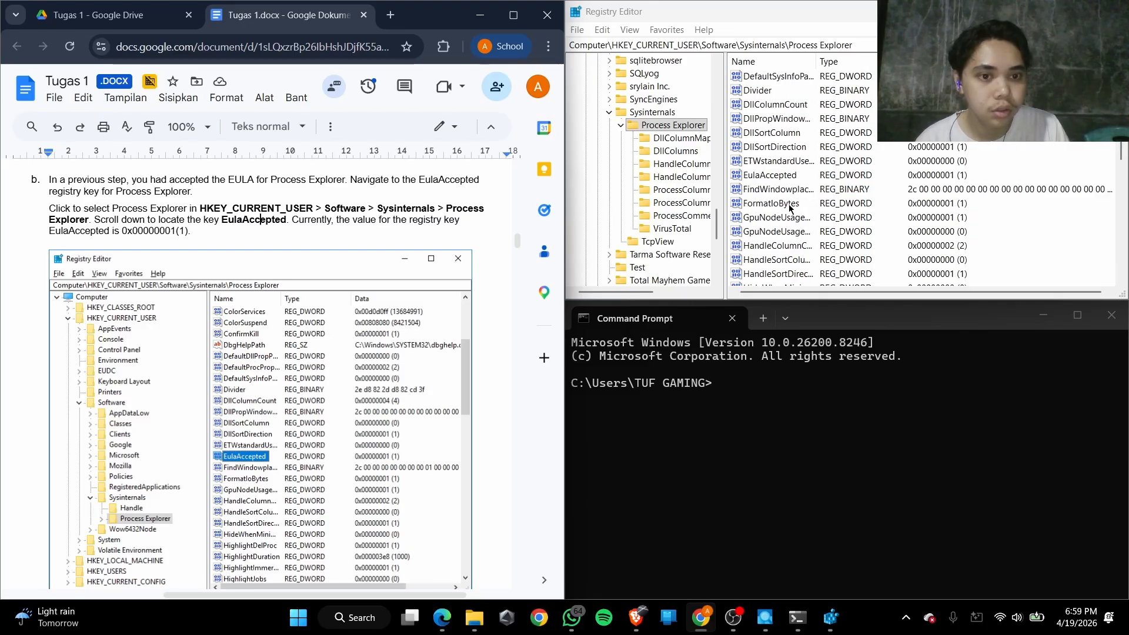
{"action": "left_click", "coordinate": [770, 174]}
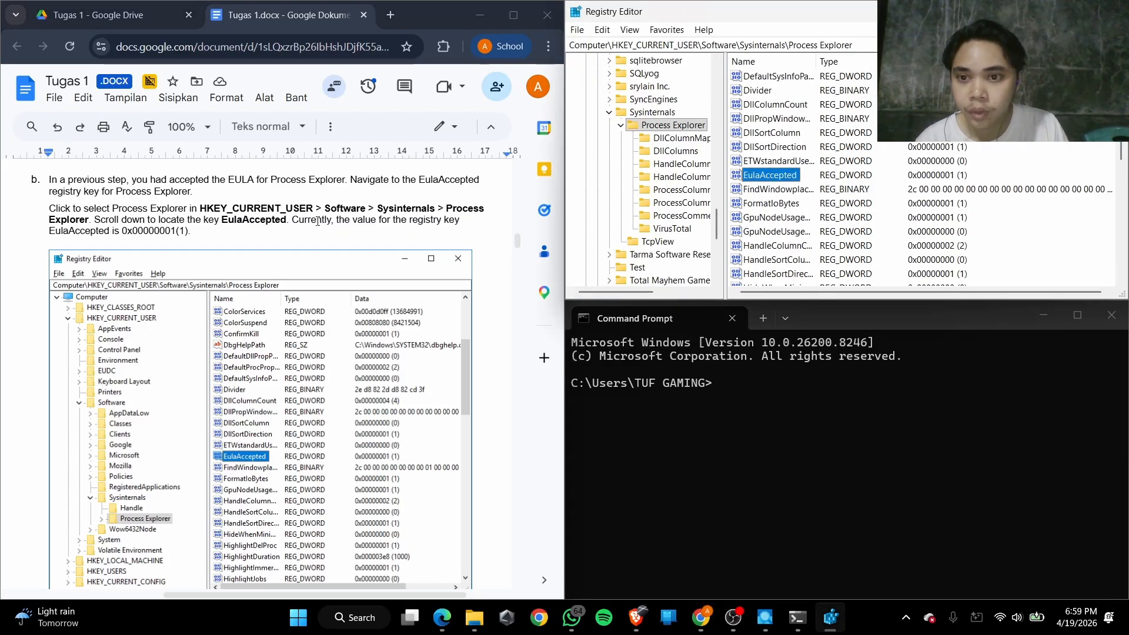
Compare the data of EulaAccepted in the registry with the value stated in step b of the lab
{"action": "left_click_drag", "start_coordinate": [314, 221], "coordinate": [413, 221]}
{"action": "scroll", "coordinate": [314, 200], "scroll_direction": "down", "scroll_amount": 2}
{"action": "scroll", "coordinate": [314, 200], "scroll_direction": "up", "scroll_amount": 2}
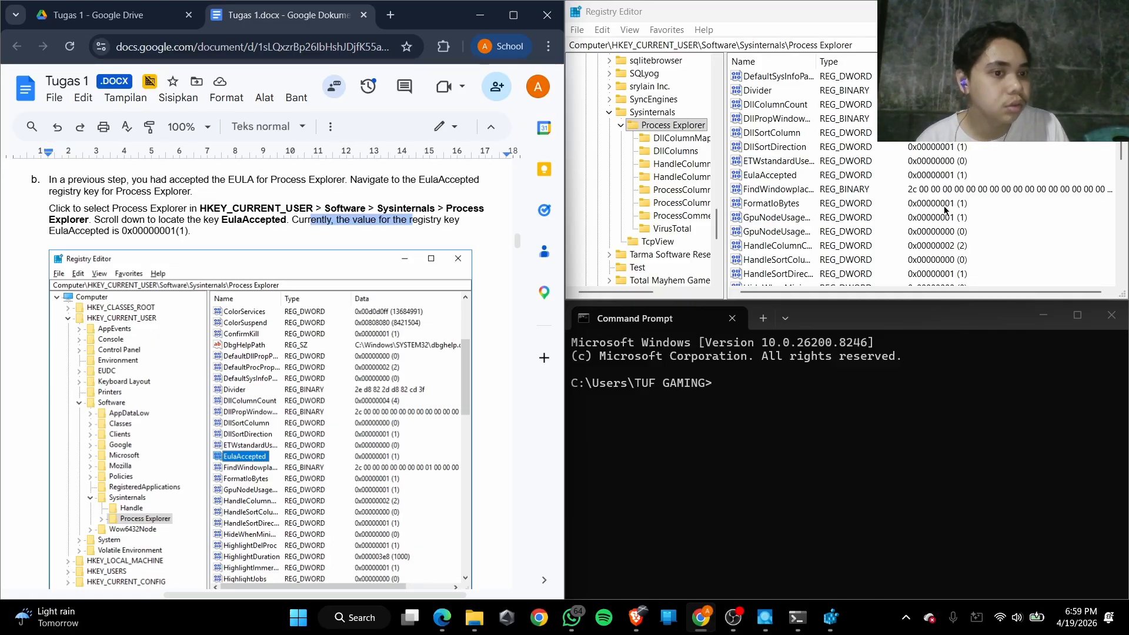
{"action": "left_click", "coordinate": [963, 176]}
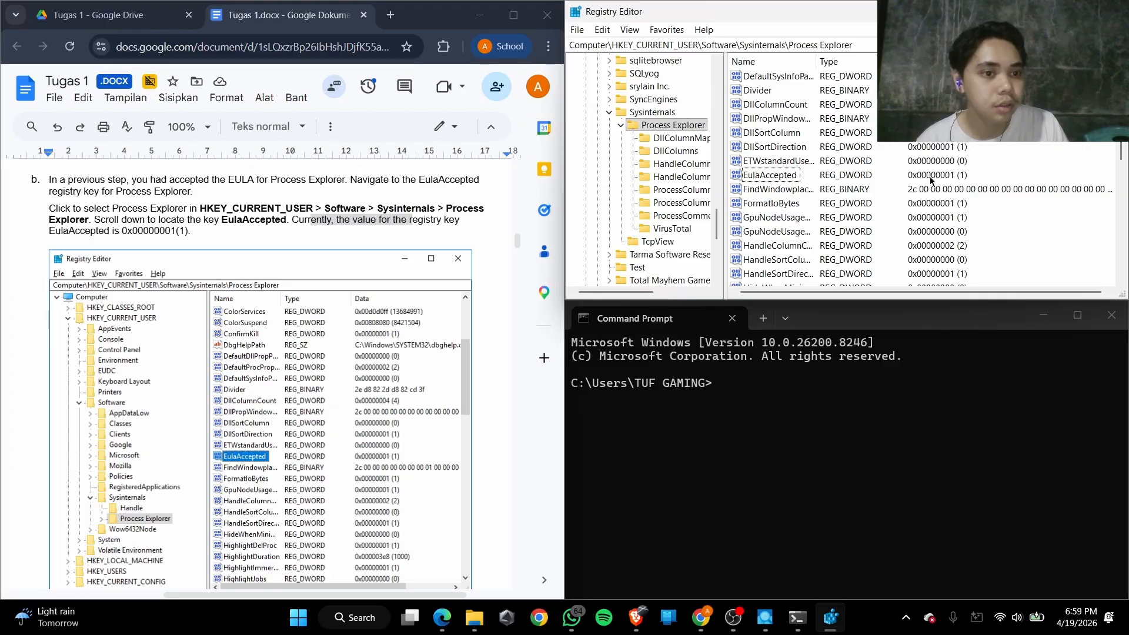
Following steps c and d of the lab, set the EulaAccepted value data to 0
{"action": "scroll", "coordinate": [159, 272], "scroll_direction": "down", "scroll_amount": 10}
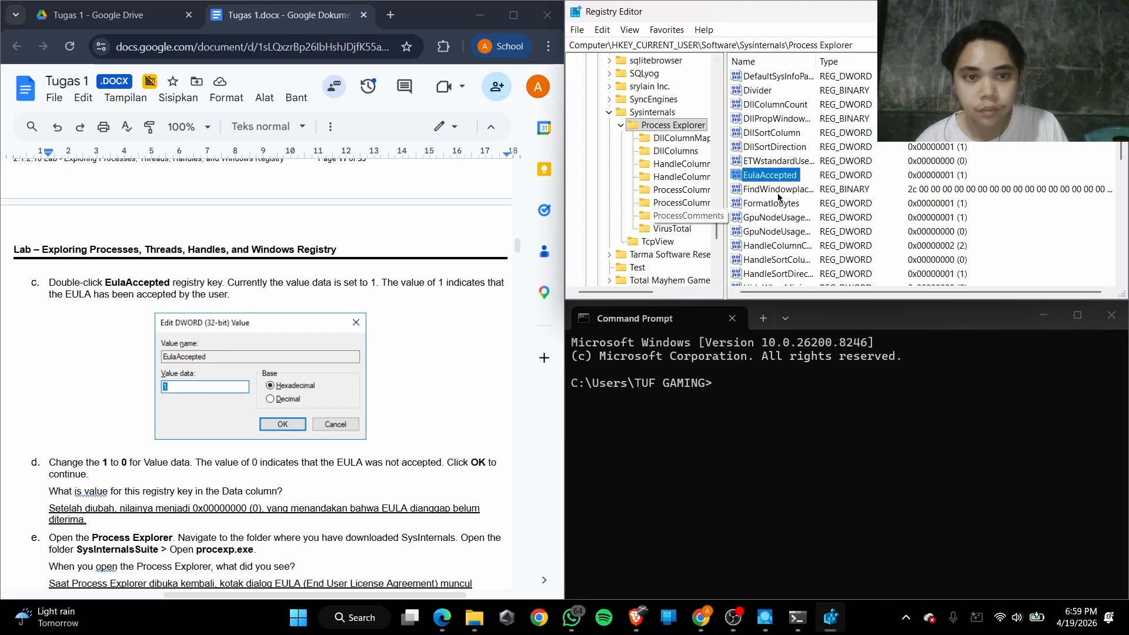
{"action": "double_click", "coordinate": [770, 174]}
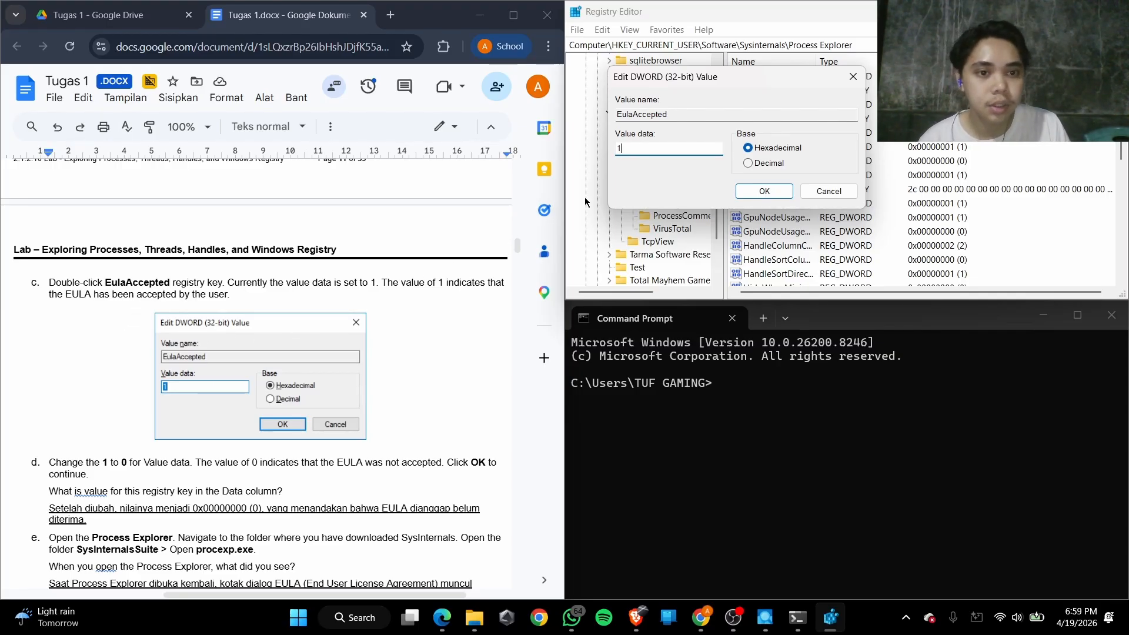
{"action": "scroll", "coordinate": [247, 328], "scroll_direction": "down", "scroll_amount": 3}
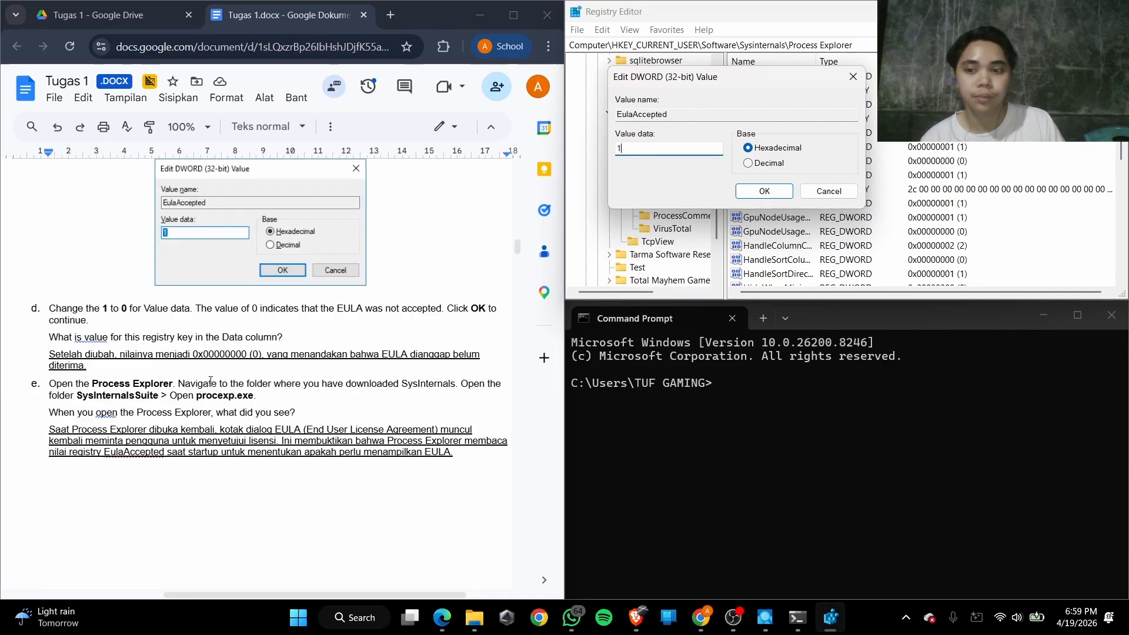
{"action": "left_click_drag", "start_coordinate": [57, 237], "coordinate": [298, 242]}
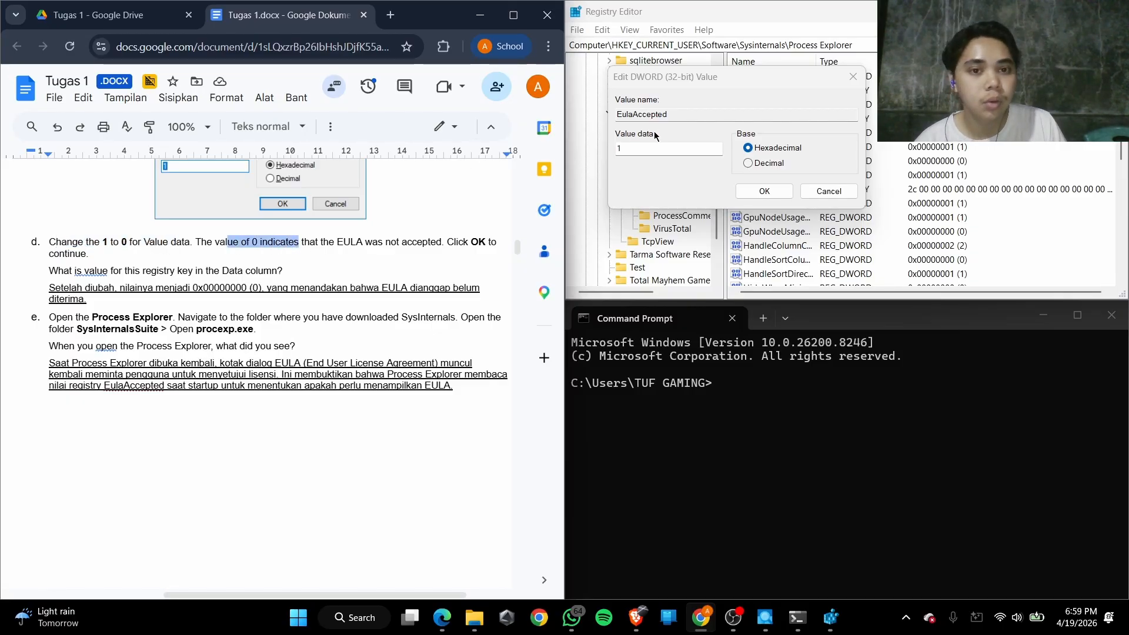
{"action": "left_click", "coordinate": [645, 152]}
{"action": "key", "text": "BackSpace"}
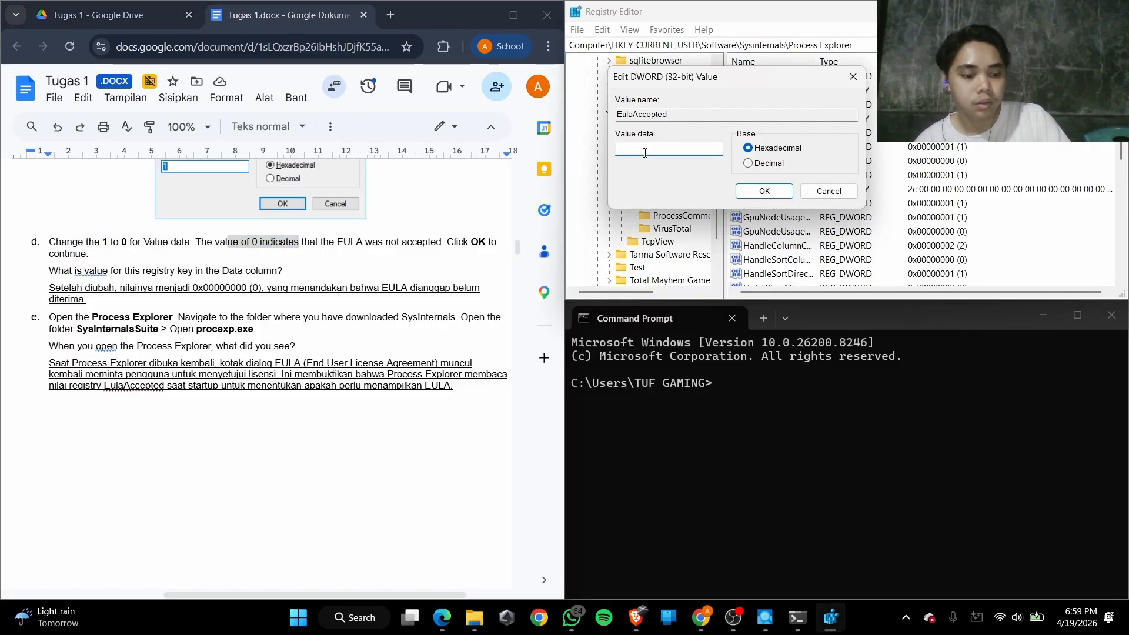
{"action": "type", "text": "0"}
{"action": "key", "text": "Return"}
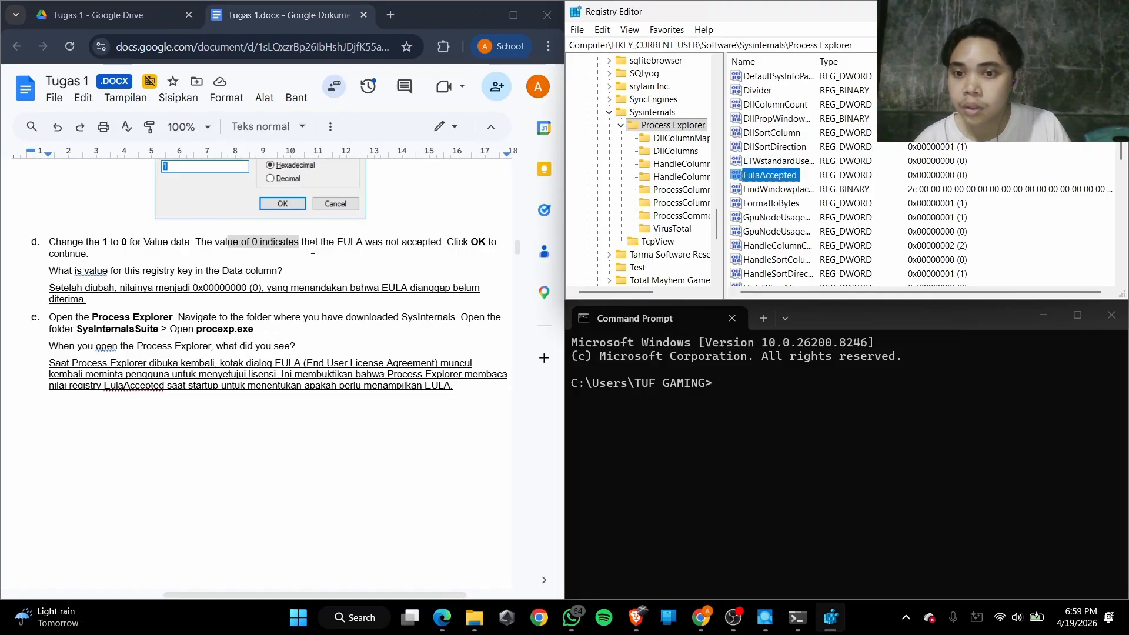
Read the rest of step d on the EULA not being accepted and its question about the Data column
{"action": "left_click_drag", "start_coordinate": [329, 242], "coordinate": [433, 245]}
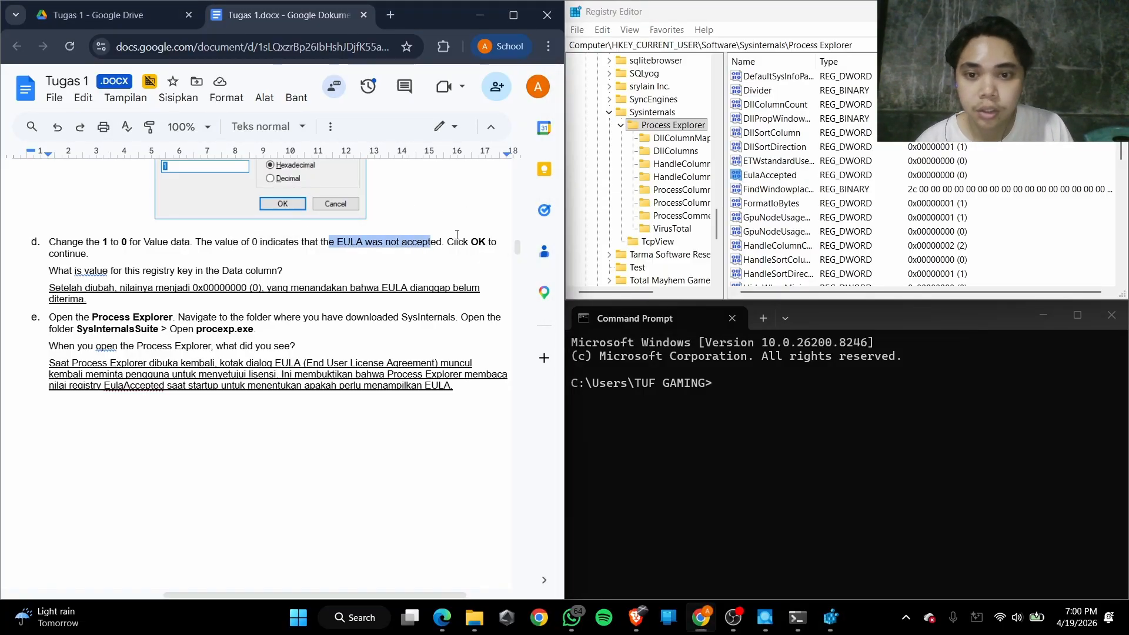
{"action": "left_click_drag", "start_coordinate": [458, 241], "coordinate": [481, 240]}
{"action": "left_click_drag", "start_coordinate": [70, 257], "coordinate": [245, 271]}
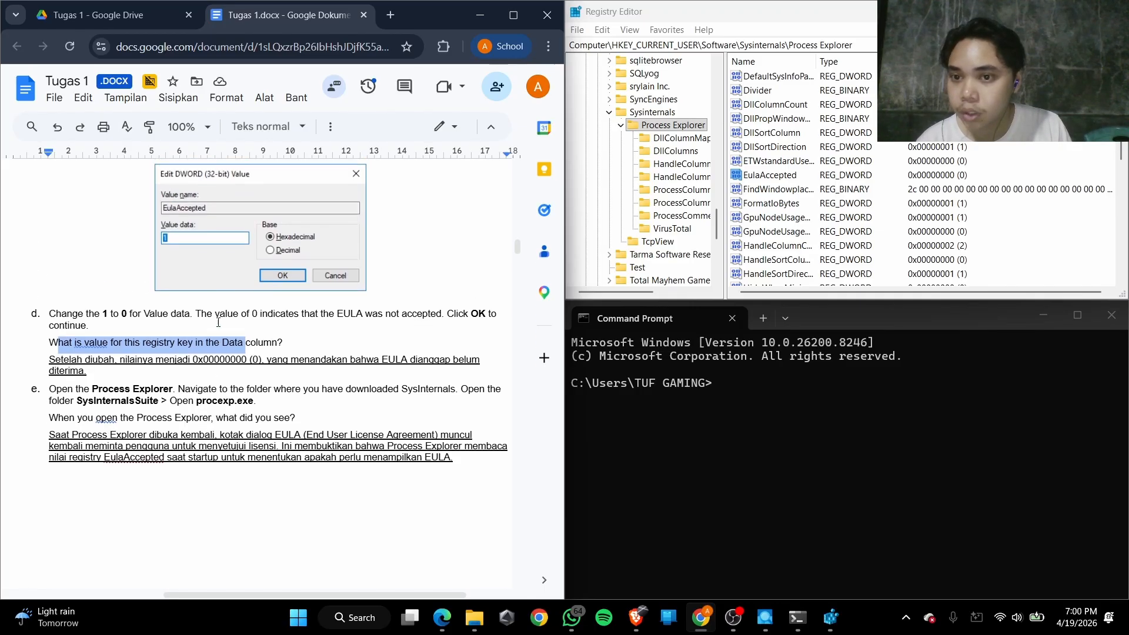
{"action": "scroll", "coordinate": [224, 322], "scroll_direction": "down", "scroll_amount": 3}
{"action": "scroll", "coordinate": [216, 324], "scroll_direction": "up", "scroll_amount": 2}
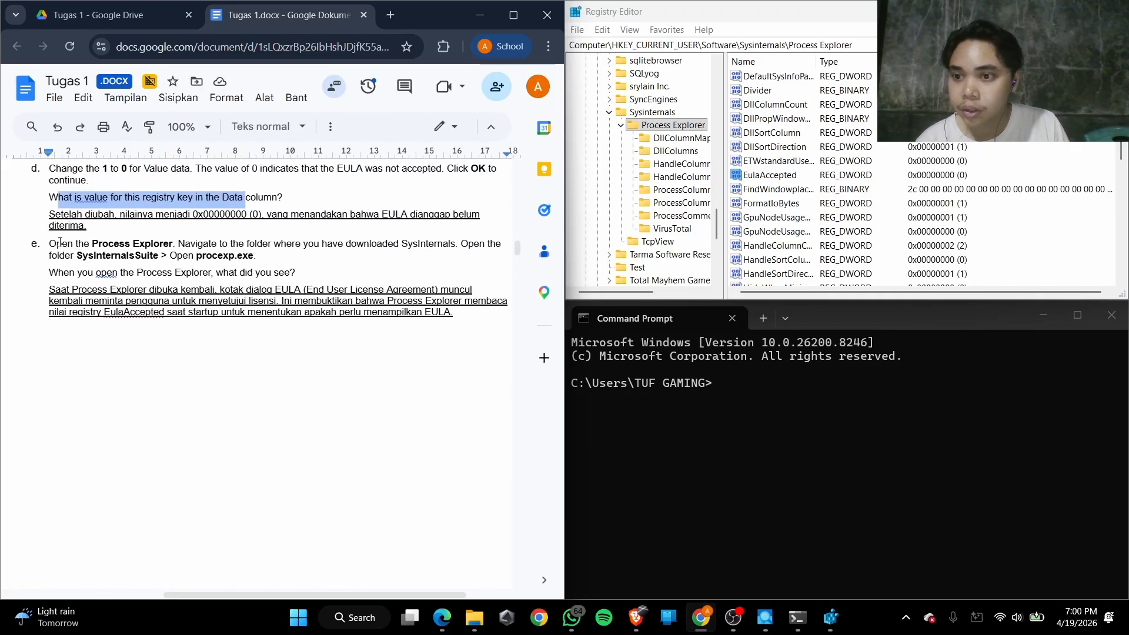
Follow step e of the lab and launch procexp.exe from the SysinternalsSuite folder in File Explorer
{"action": "left_click_drag", "start_coordinate": [56, 243], "coordinate": [170, 247]}
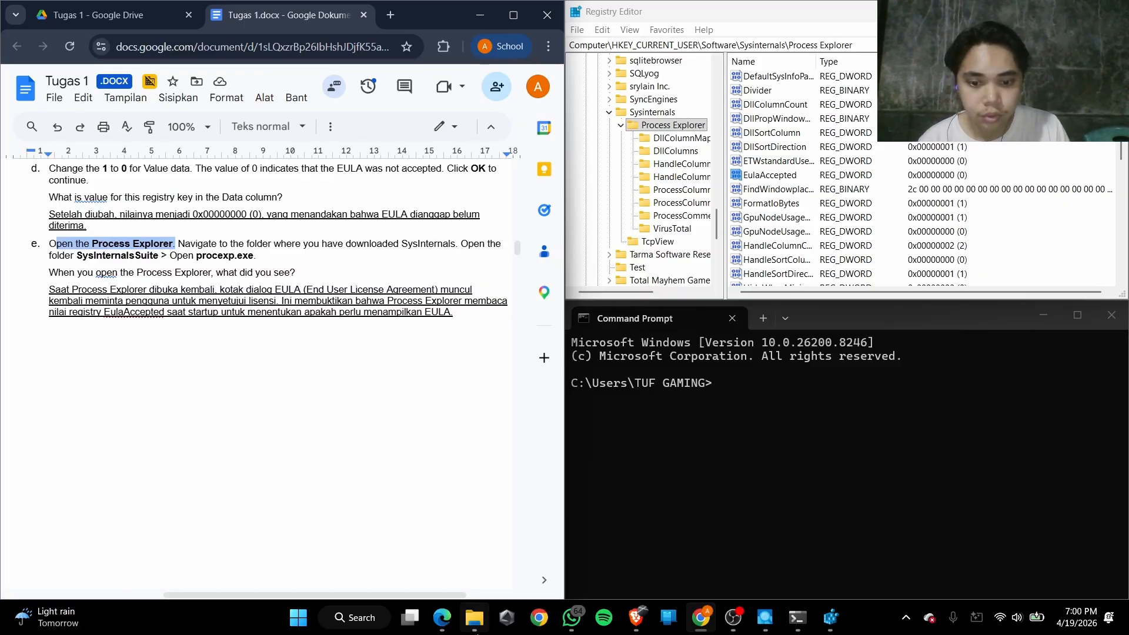
{"action": "left_click", "coordinate": [474, 617]}
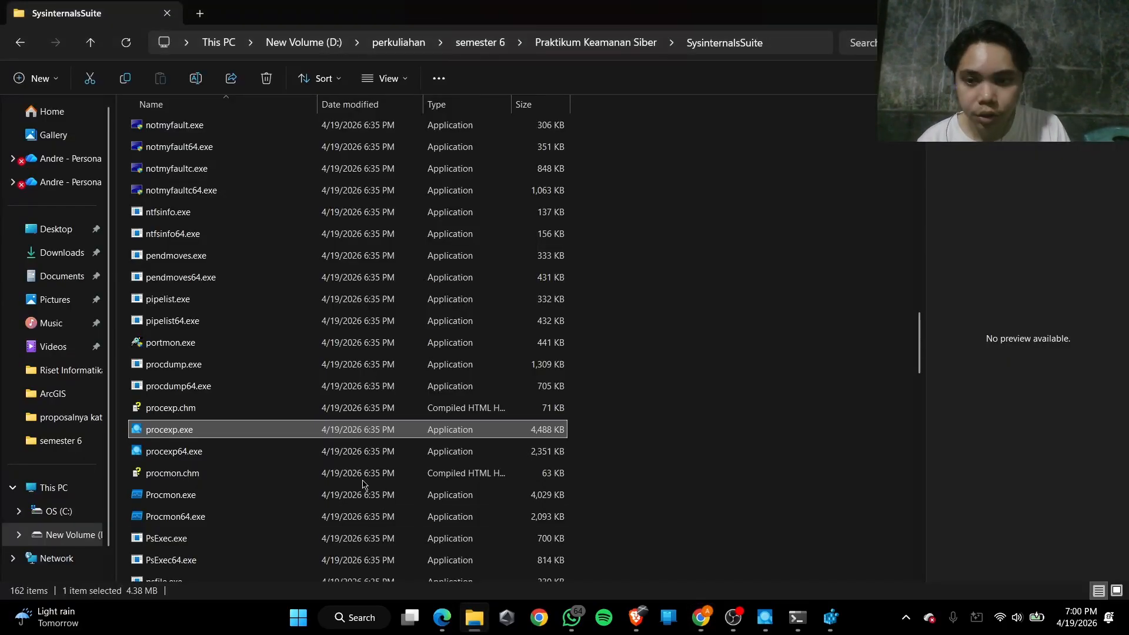
{"action": "double_click", "coordinate": [235, 431]}
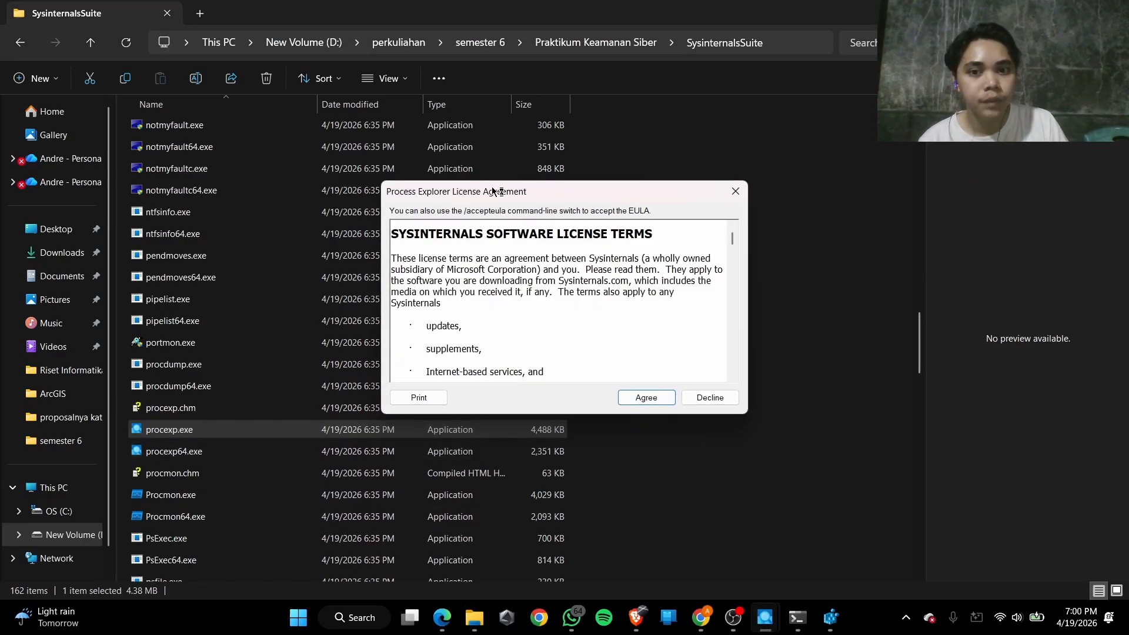
Look through the Process Explorer License Agreement and close it without agreeing
{"action": "mouse_move", "coordinate": [490, 197]}
{"action": "left_mouse_down"}
{"action": "mouse_move", "coordinate": [506, 185]}
{"action": "mouse_move", "coordinate": [491, 183]}
{"action": "left_mouse_up"}
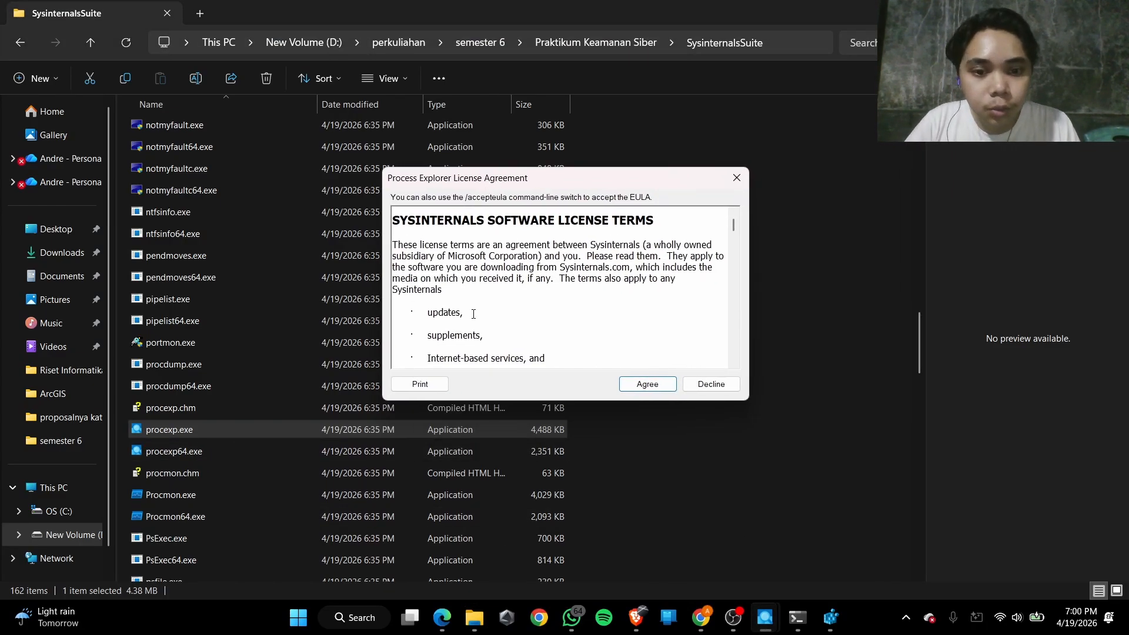
{"action": "scroll", "coordinate": [474, 281], "scroll_direction": "down", "scroll_amount": 10}
{"action": "scroll", "coordinate": [474, 281], "scroll_direction": "down", "scroll_amount": 5}
{"action": "scroll", "coordinate": [480, 267], "scroll_direction": "up", "scroll_amount": 20}
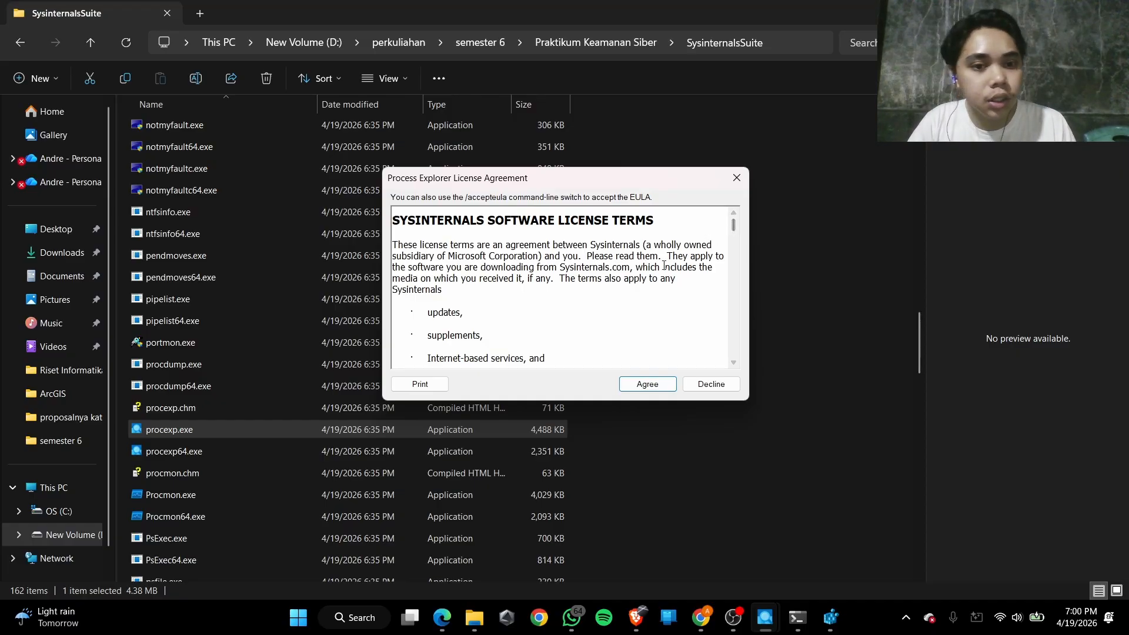
{"action": "left_click", "coordinate": [735, 179]}
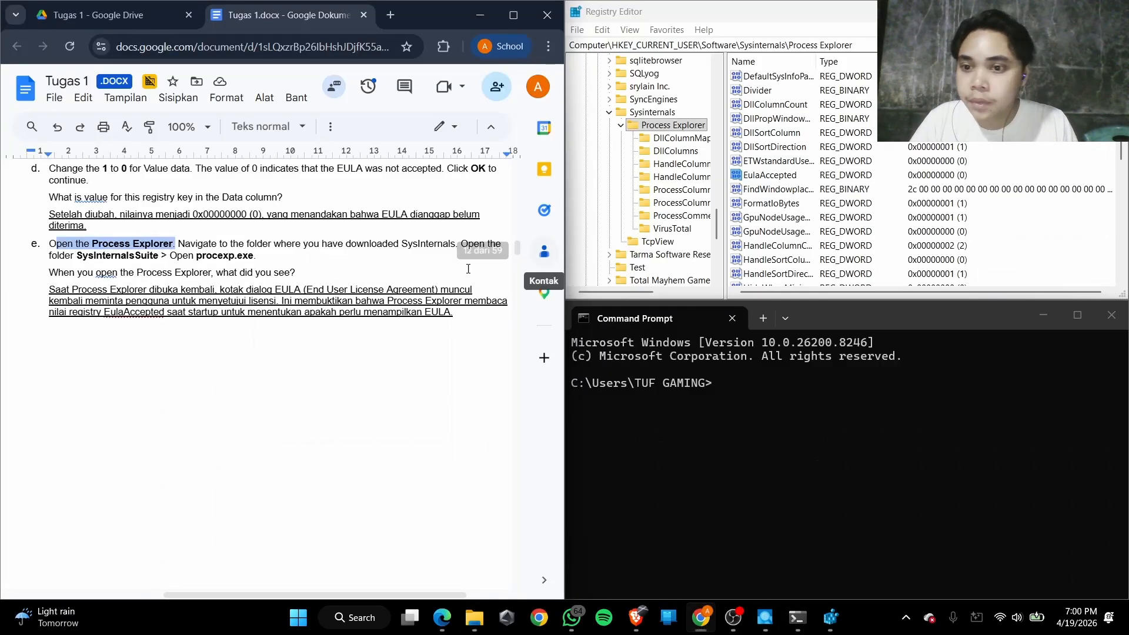
Review the step e question on what appears when Process Explorer opens, along with its written answer about the EulaAccepted value
{"action": "left_click_drag", "start_coordinate": [69, 273], "coordinate": [261, 275]}
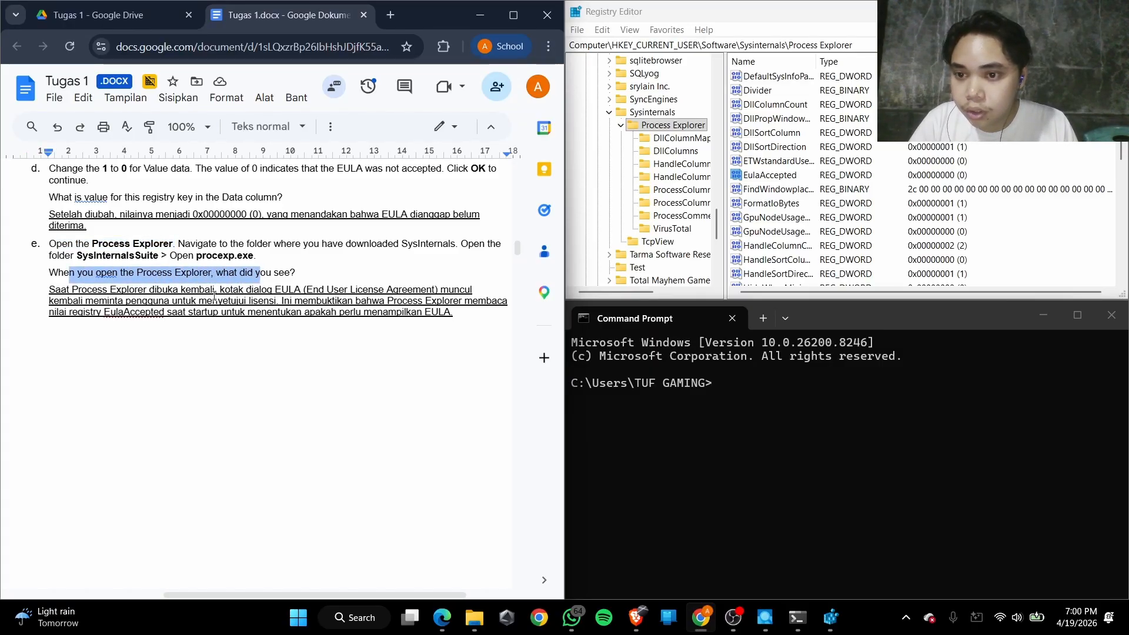
{"action": "left_click", "coordinate": [174, 291]}
{"action": "left_click", "coordinate": [307, 291]}
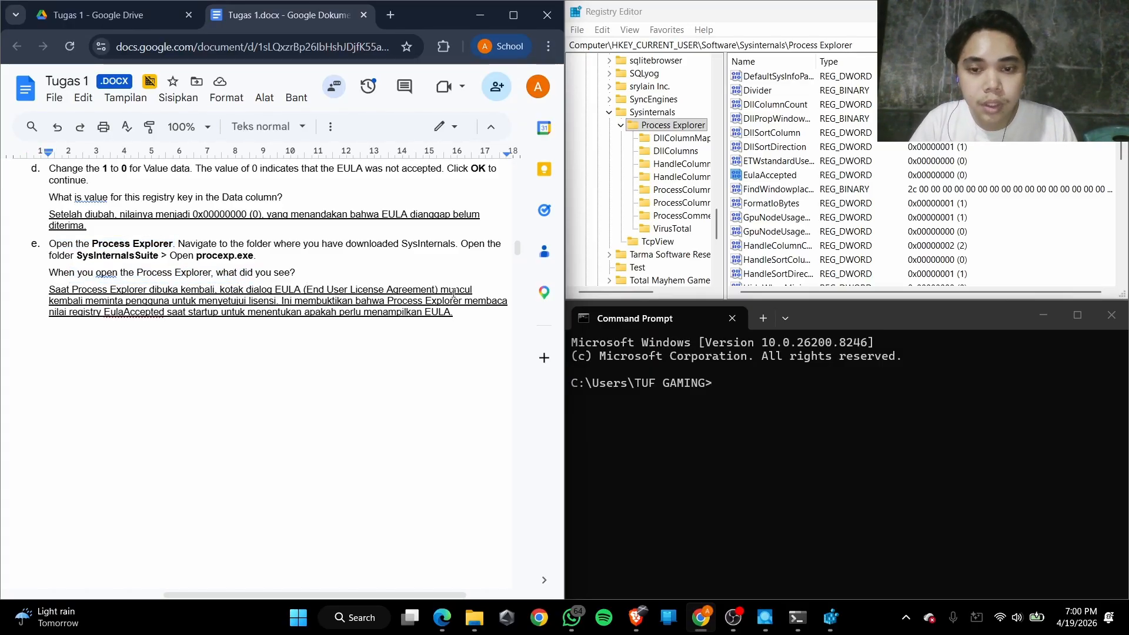
{"action": "left_click", "coordinate": [117, 301]}
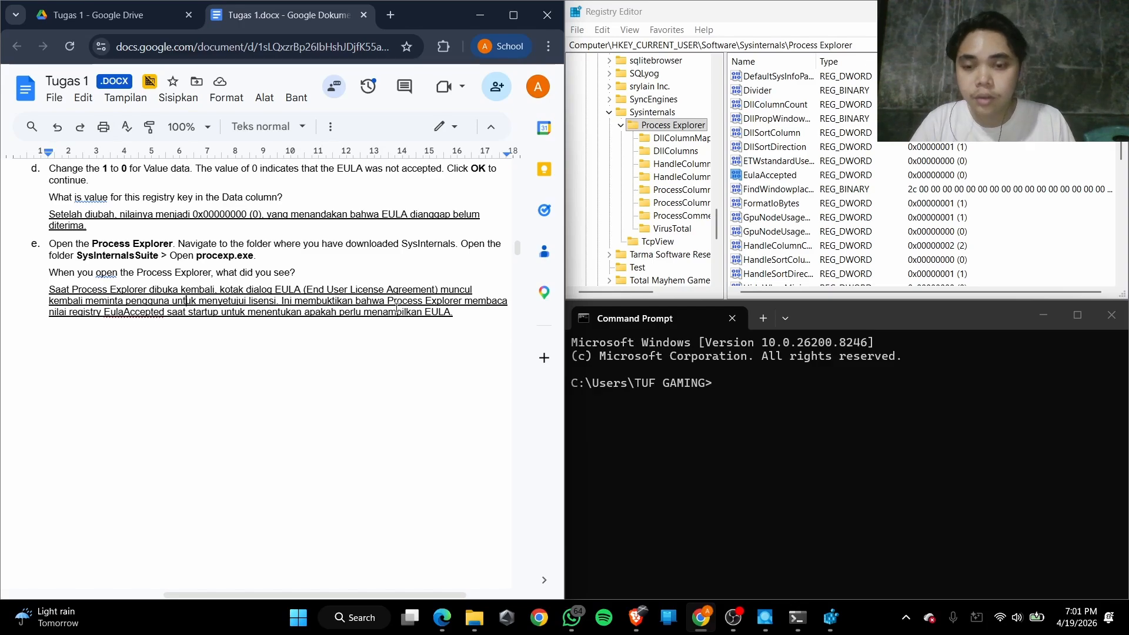
{"action": "scroll", "coordinate": [397, 307], "scroll_direction": "right", "scroll_amount": 2}
{"action": "scroll", "coordinate": [397, 307], "scroll_direction": "down", "scroll_amount": 1}
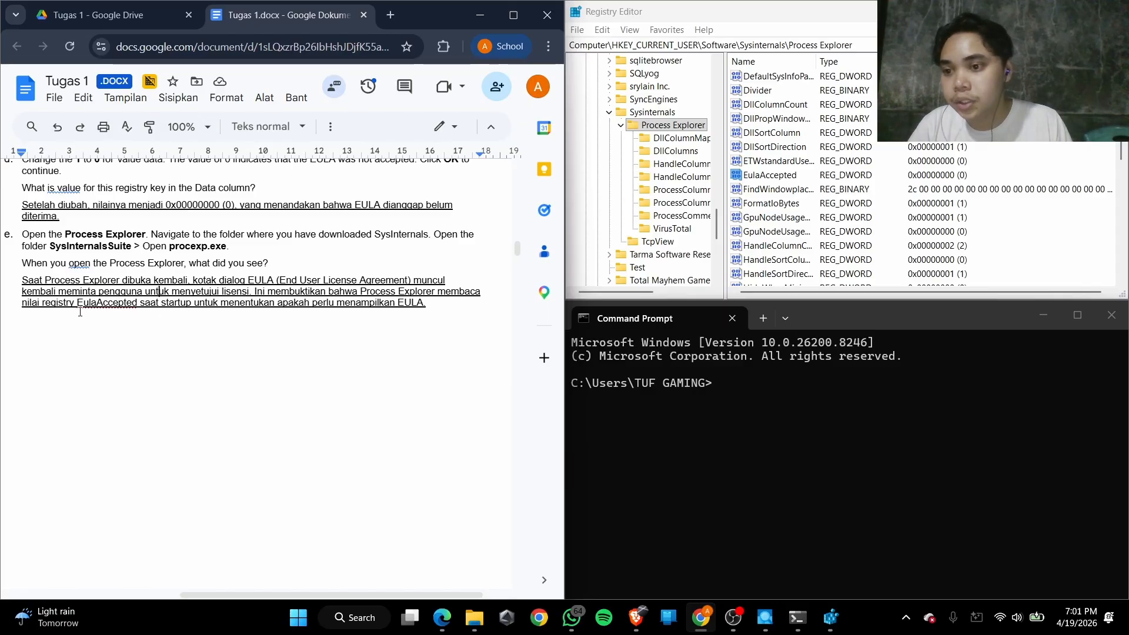
{"action": "left_click", "coordinate": [109, 305]}
{"action": "left_click", "coordinate": [151, 304]}
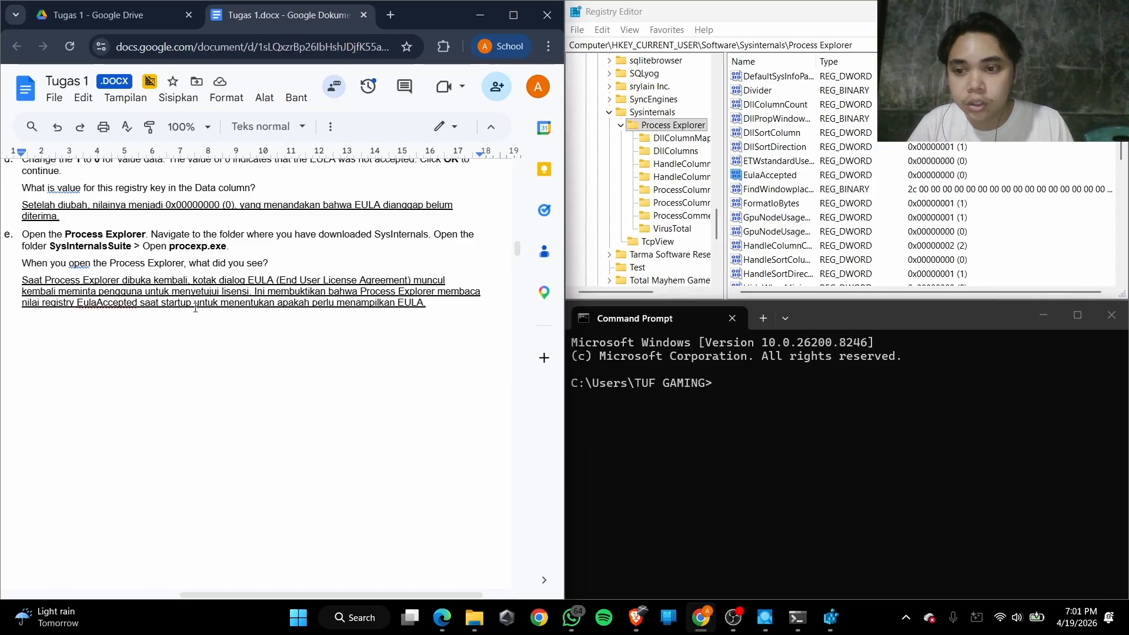
{"action": "left_click", "coordinate": [295, 305]}
{"action": "scroll", "coordinate": [368, 343], "scroll_direction": "down", "scroll_amount": 1}
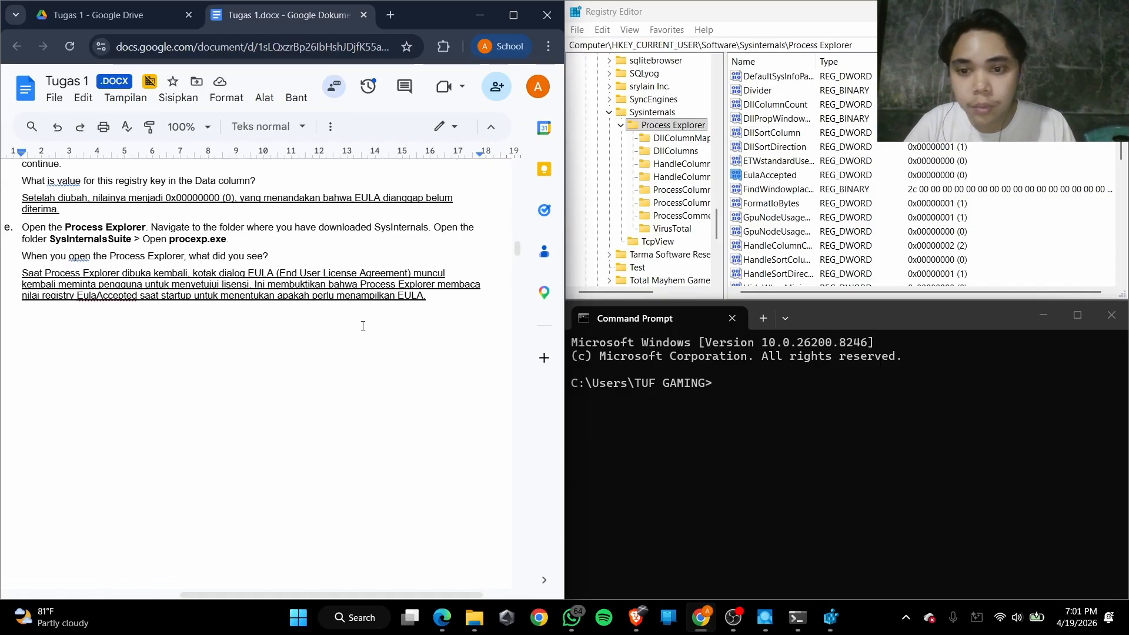
{"action": "left_click", "coordinate": [435, 323]}
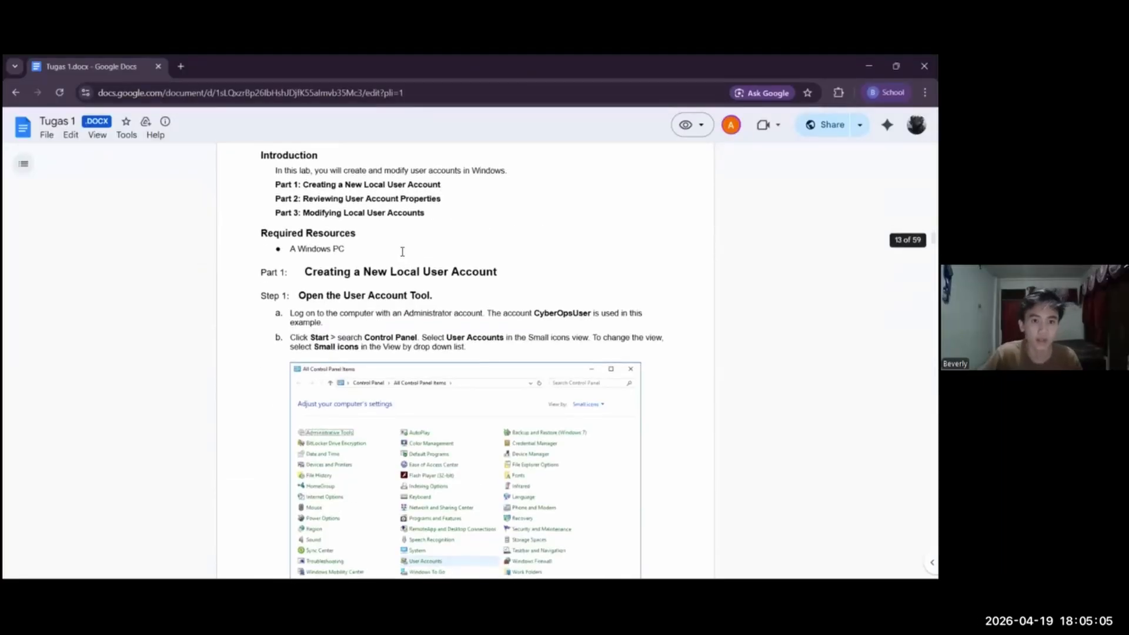
Read the introduction and Part 1, Step 1 of the Create User Accounts lab on opening the User Account Tool
{"action": "scroll", "coordinate": [402, 251], "scroll_direction": "up", "scroll_amount": 2}
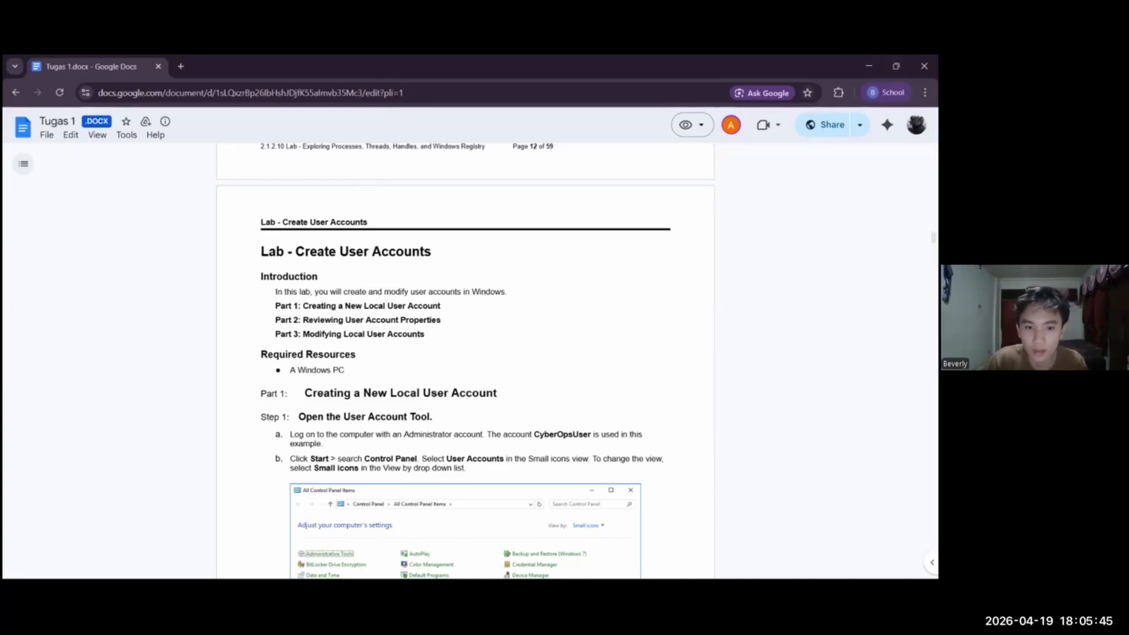
{"action": "scroll", "coordinate": [464, 353], "scroll_direction": "down", "scroll_amount": 3}
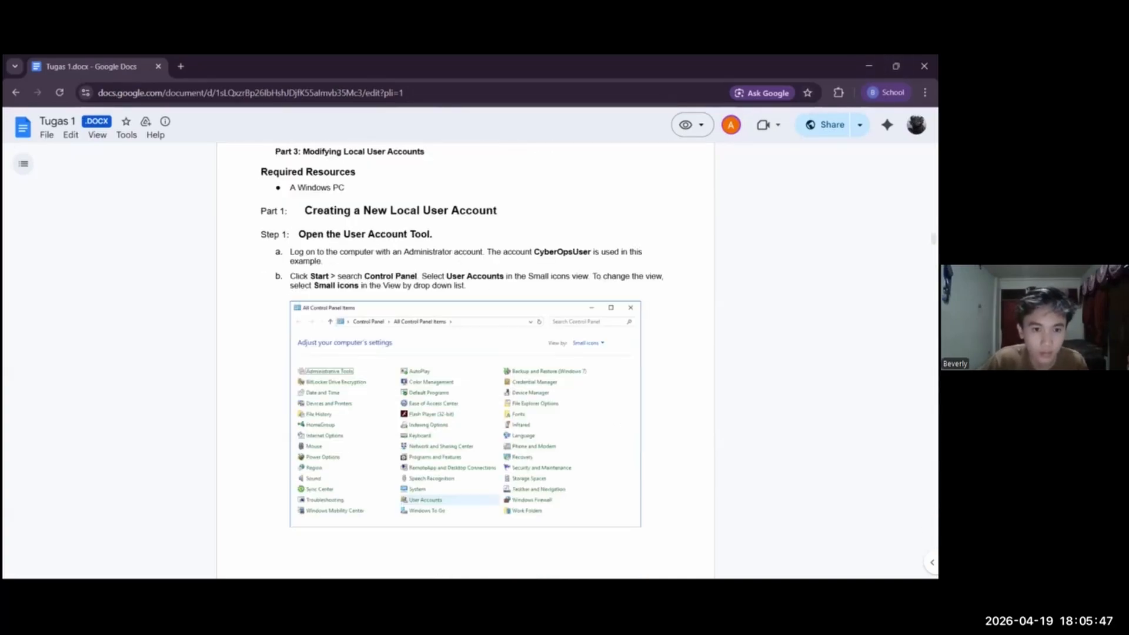
{"action": "scroll", "coordinate": [465, 353], "scroll_direction": "down", "scroll_amount": 1}
{"action": "scroll", "coordinate": [465, 352], "scroll_direction": "up", "scroll_amount": 1}
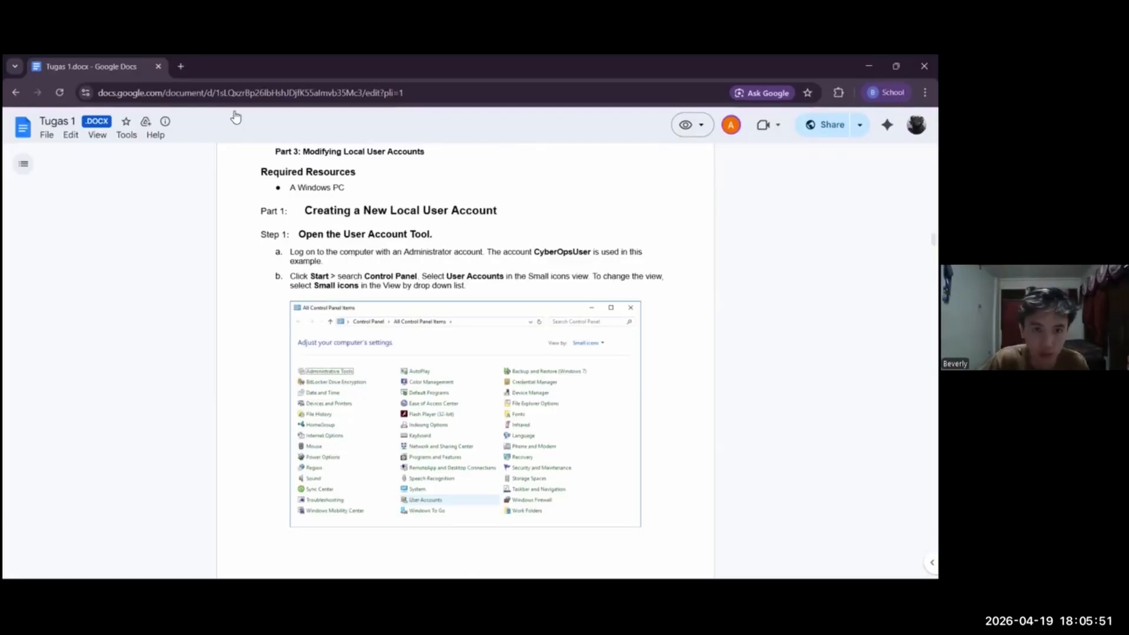
Open Control Panel and place it side by side with the lab document
{"action": "key", "text": "super+Left"}
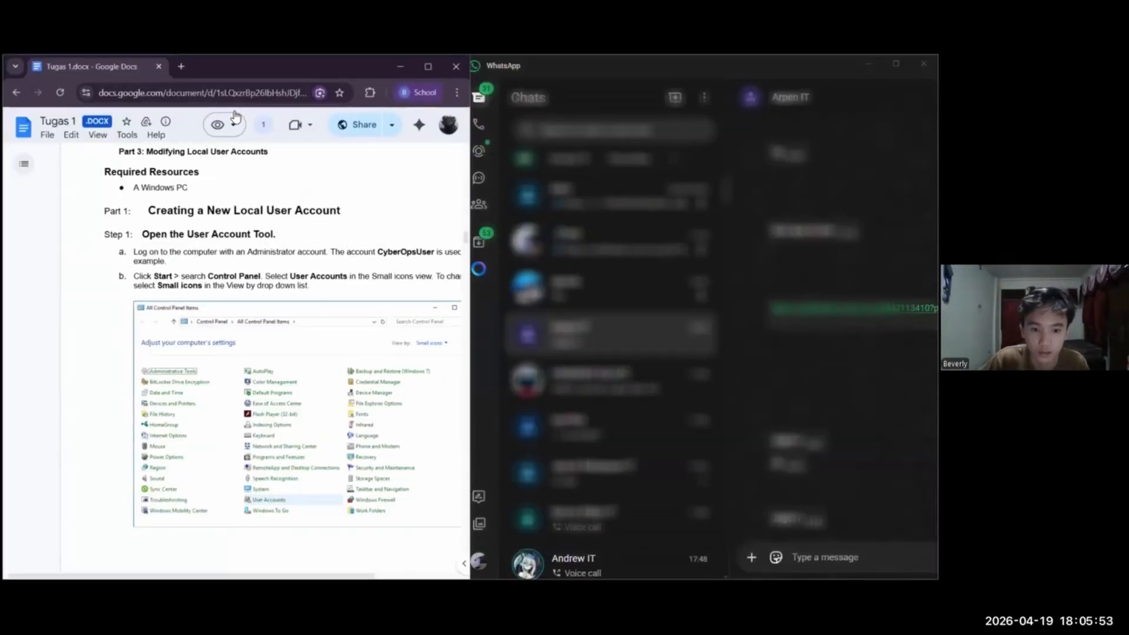
{"action": "key", "text": "super+Home"}
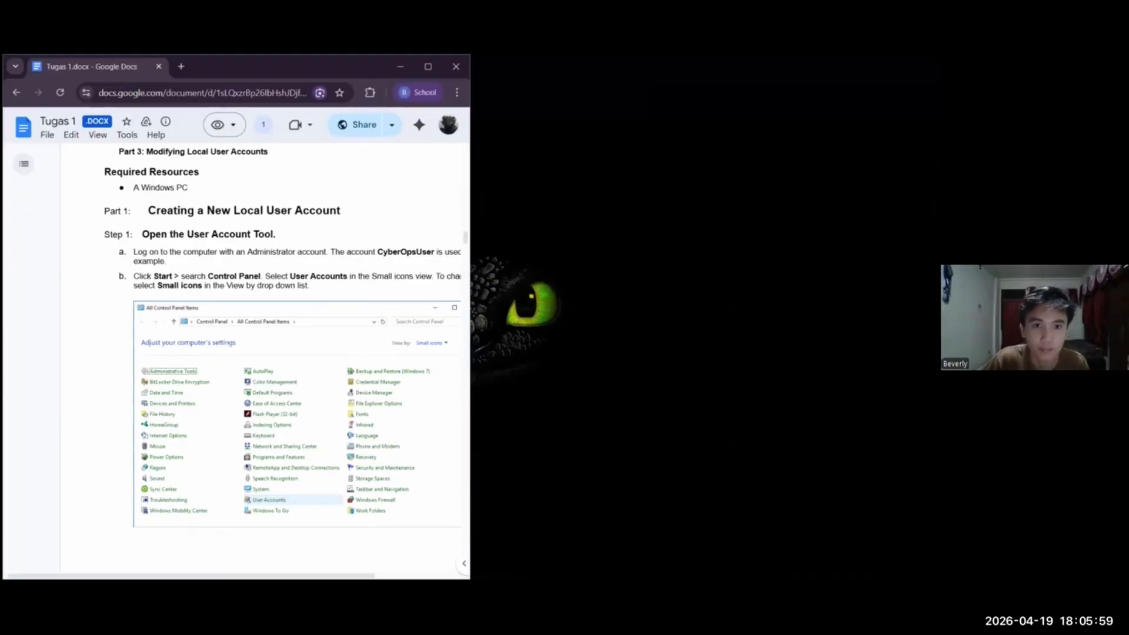
{"action": "key", "text": "super+d"}
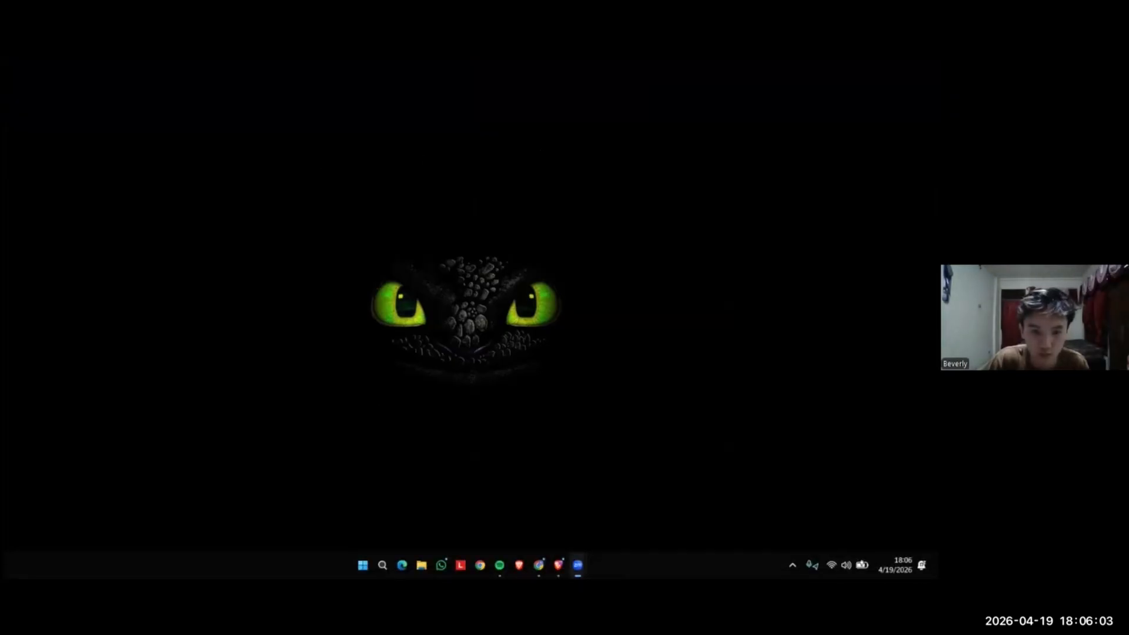
{"action": "key", "text": "super+s"}
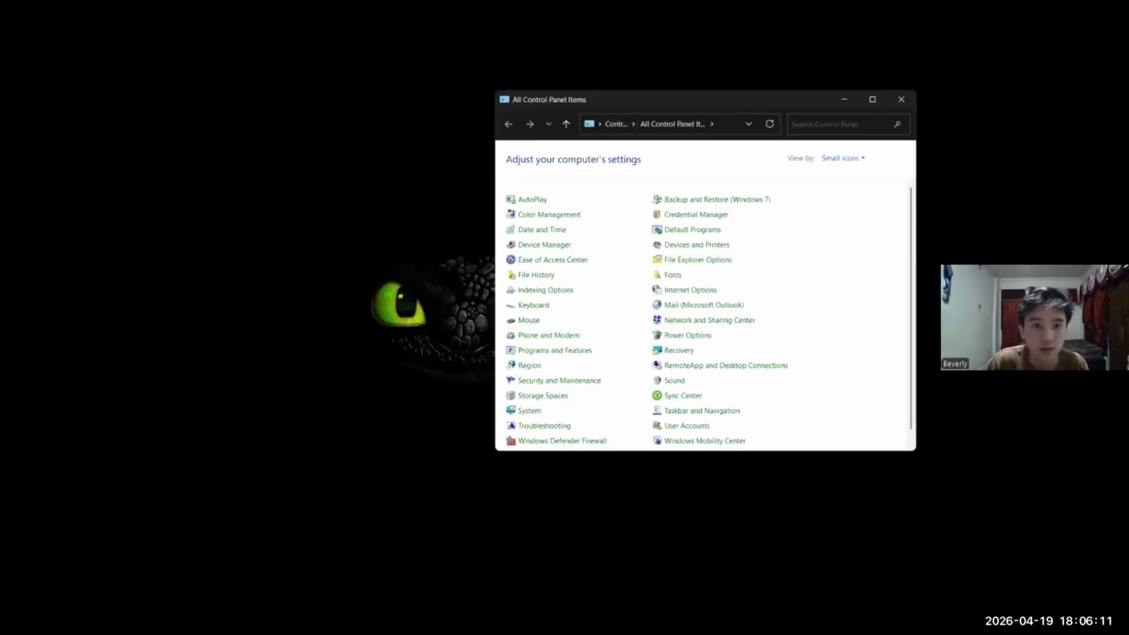
{"action": "key", "text": "super+Left"}
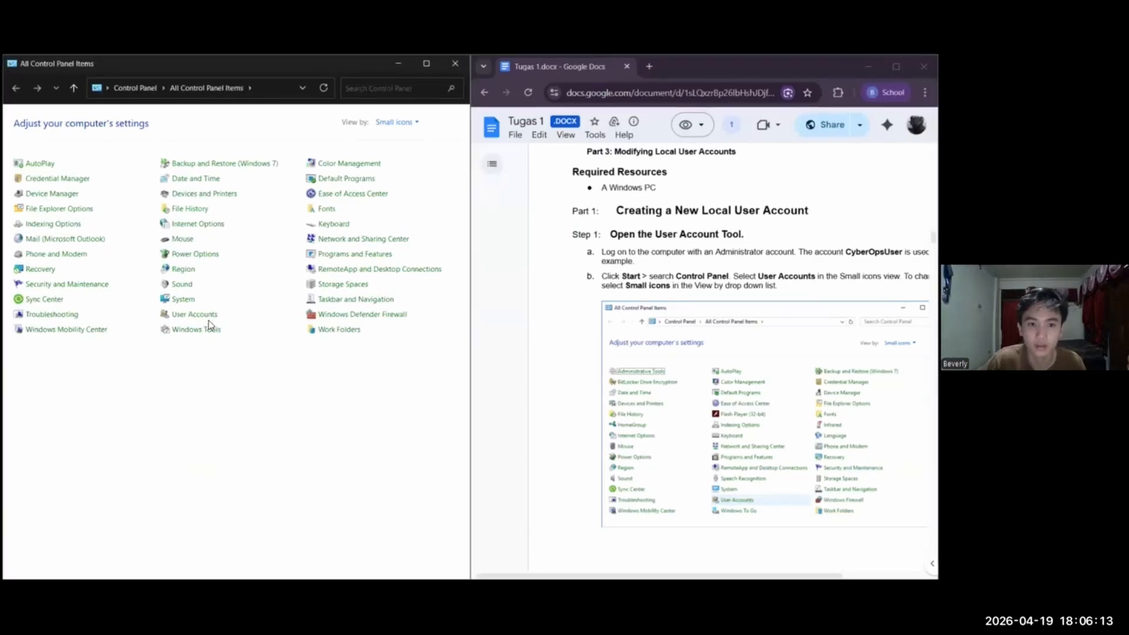
Check Step 1b of the lab and open User Accounts in Control Panel
{"action": "scroll", "coordinate": [638, 294], "scroll_direction": "down", "scroll_amount": 3}
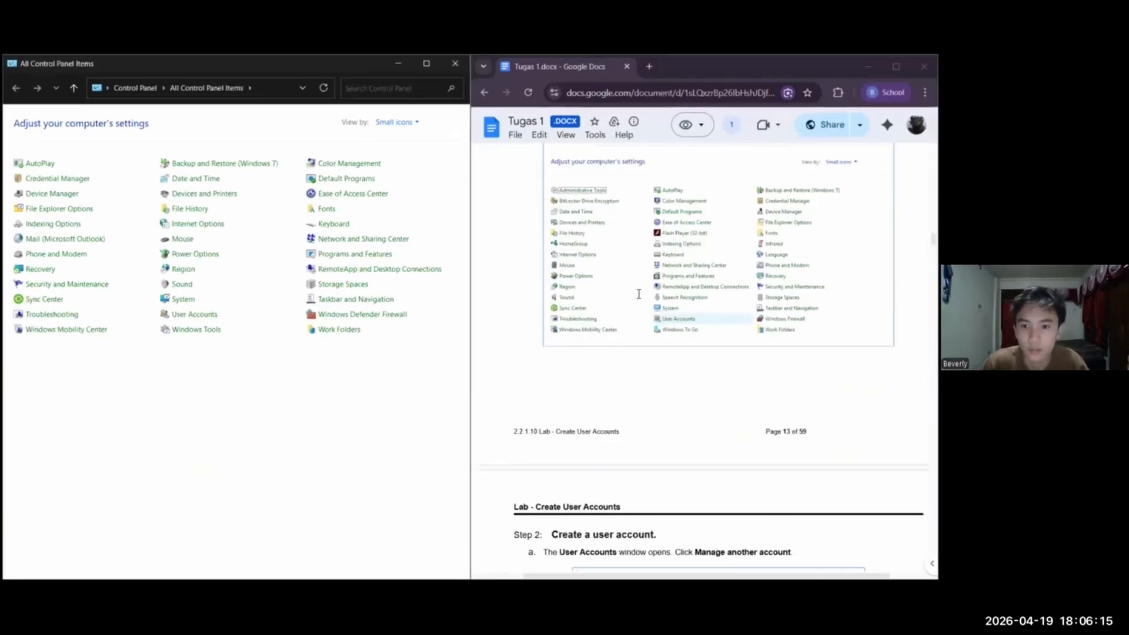
{"action": "scroll", "coordinate": [638, 294], "scroll_direction": "up", "scroll_amount": 2}
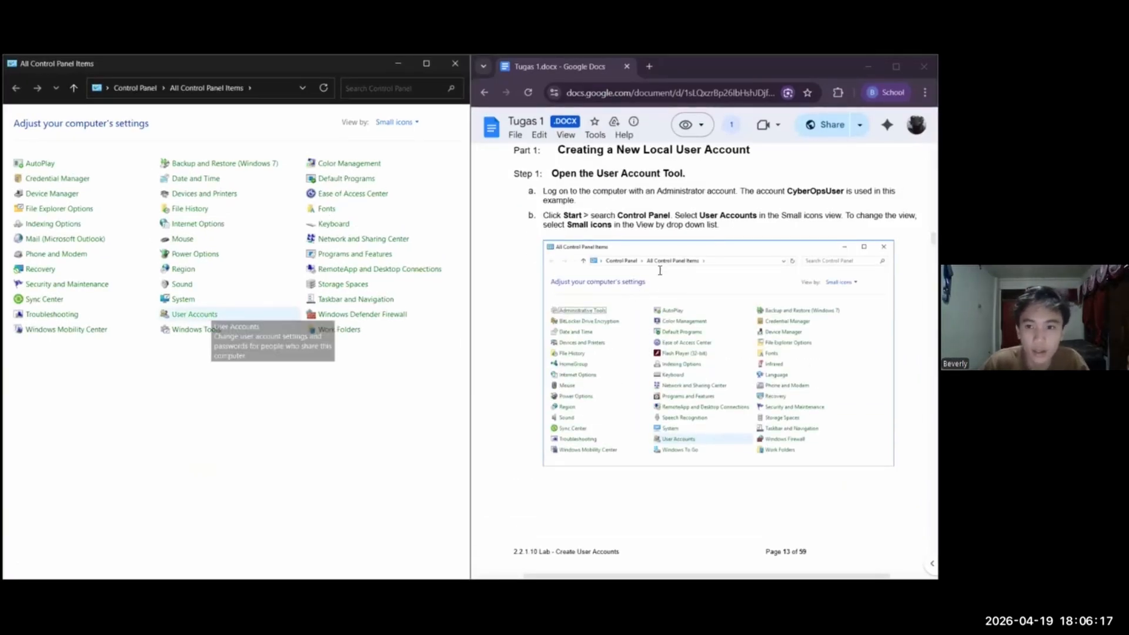
{"action": "left_click", "coordinate": [194, 314]}
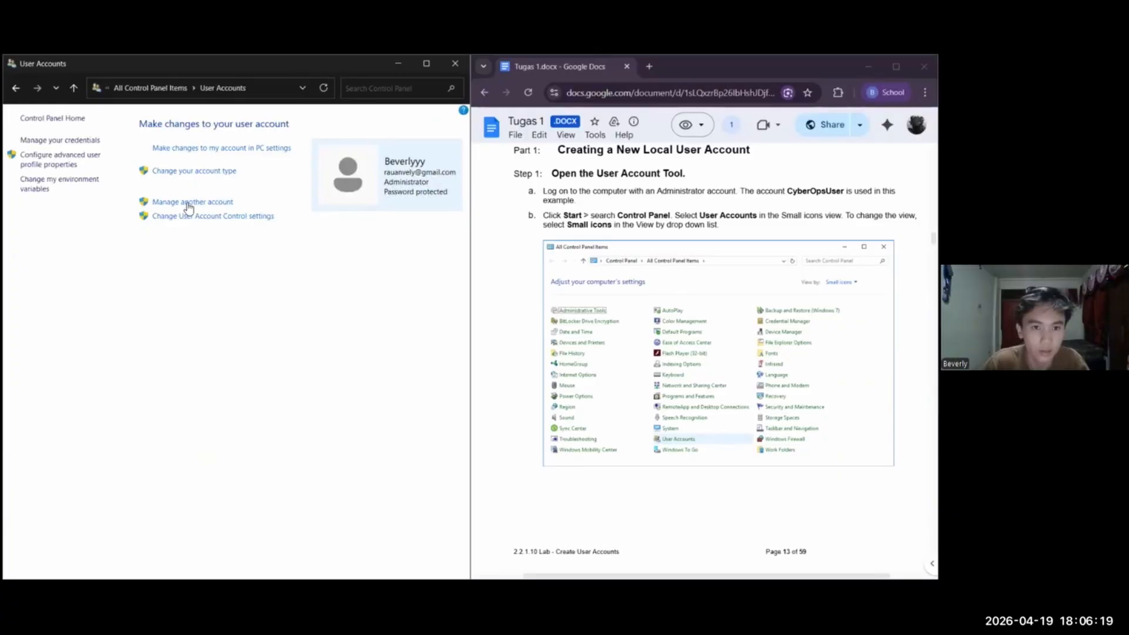
Read Step 2 of the lab on managing another account and adding a new user in PC settings
{"action": "scroll", "coordinate": [706, 329], "scroll_direction": "down", "scroll_amount": 8}
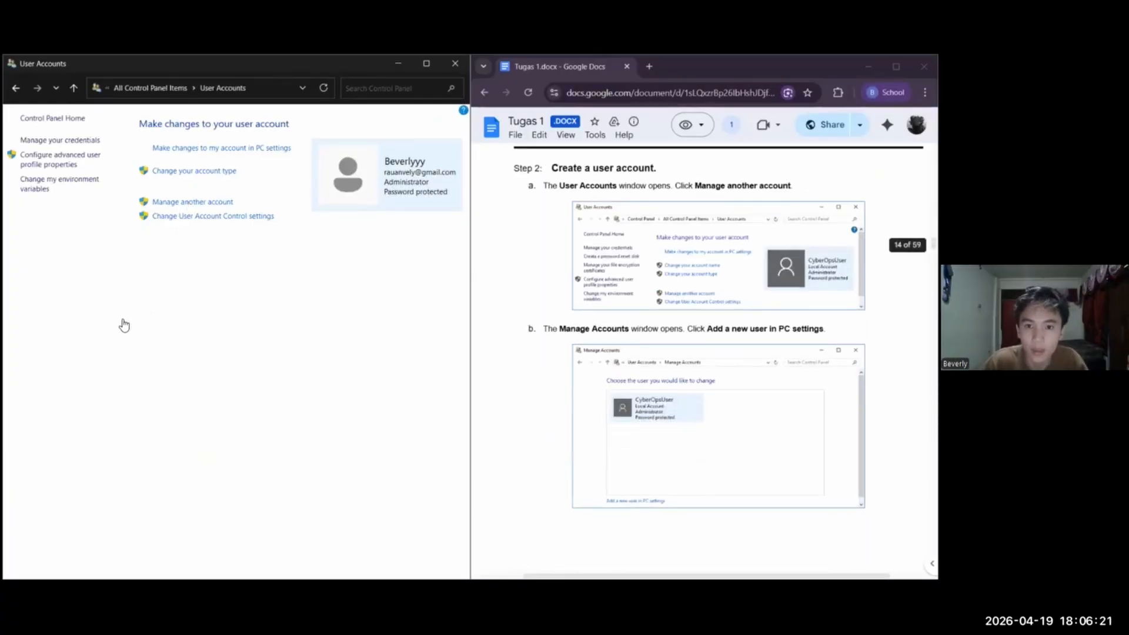
{"action": "scroll", "coordinate": [705, 353], "scroll_direction": "up", "scroll_amount": 2}
{"action": "scroll", "coordinate": [706, 352], "scroll_direction": "down", "scroll_amount": 1}
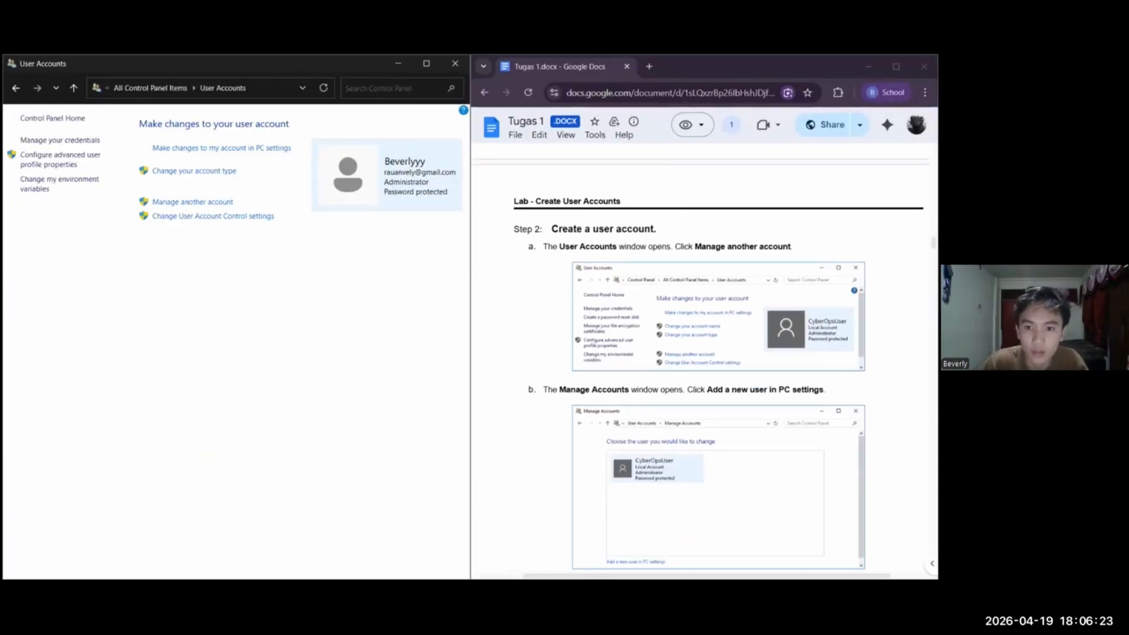
Add a local user account named User1 without a Microsoft account or password, starting from Manage Accounts and continuing in PC settings
{"action": "left_click", "coordinate": [192, 202]}
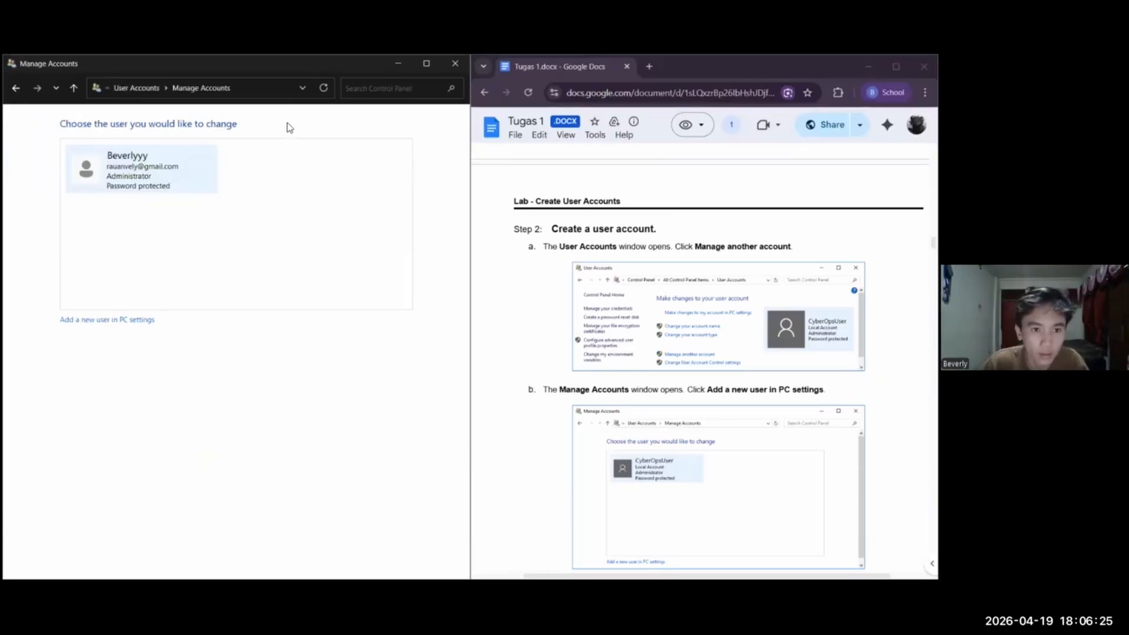
{"action": "left_click", "coordinate": [107, 320]}
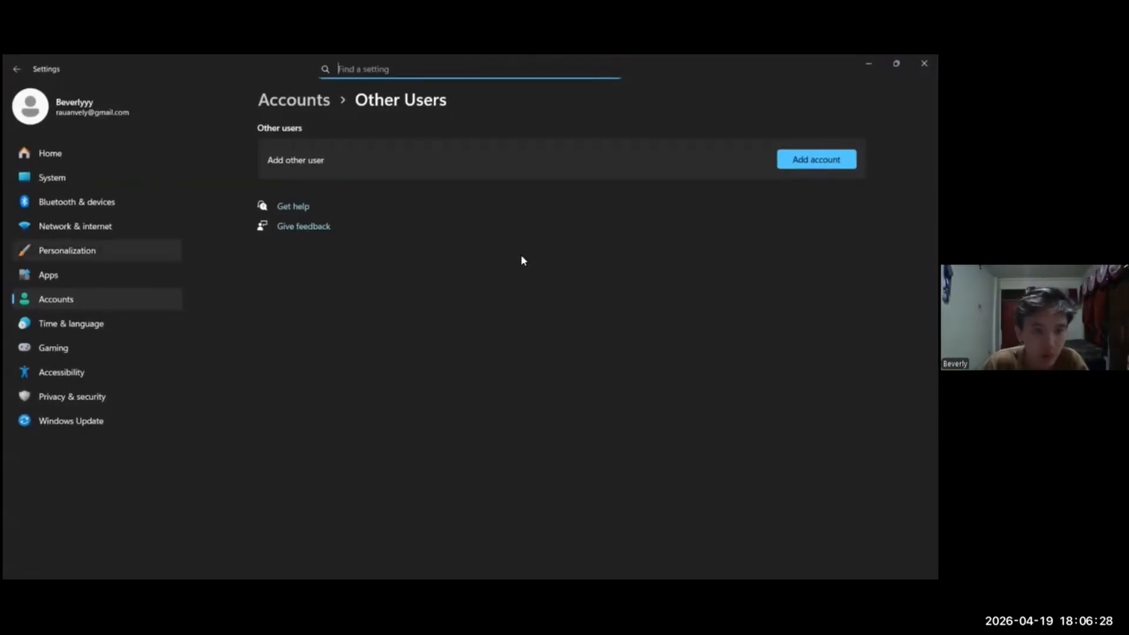
{"action": "left_click", "coordinate": [817, 160]}
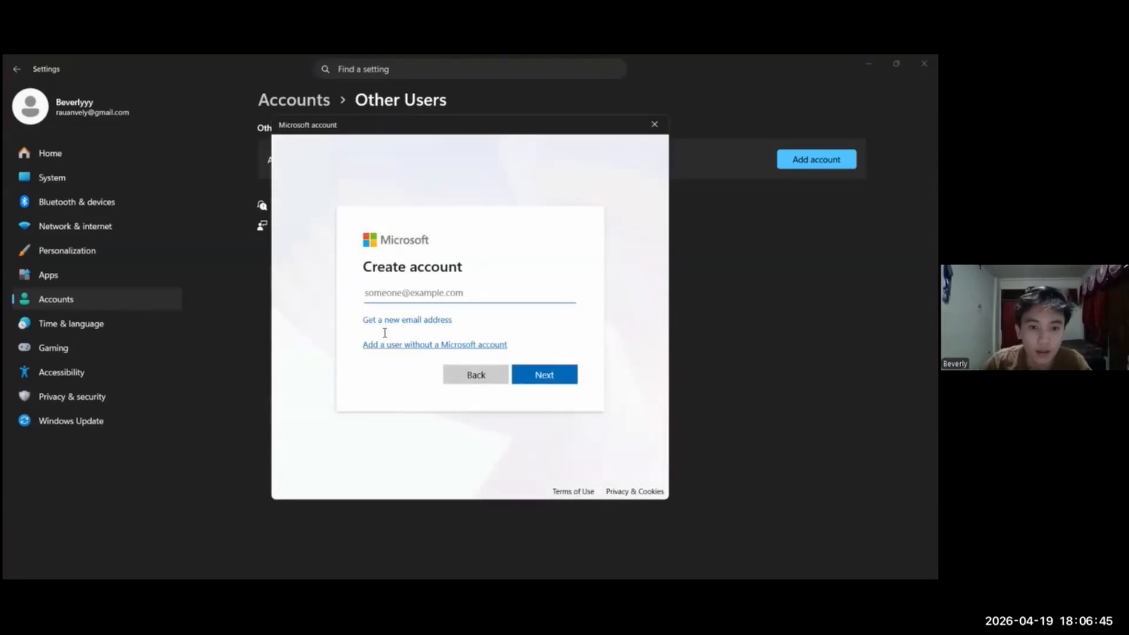
{"action": "left_click", "coordinate": [385, 344]}
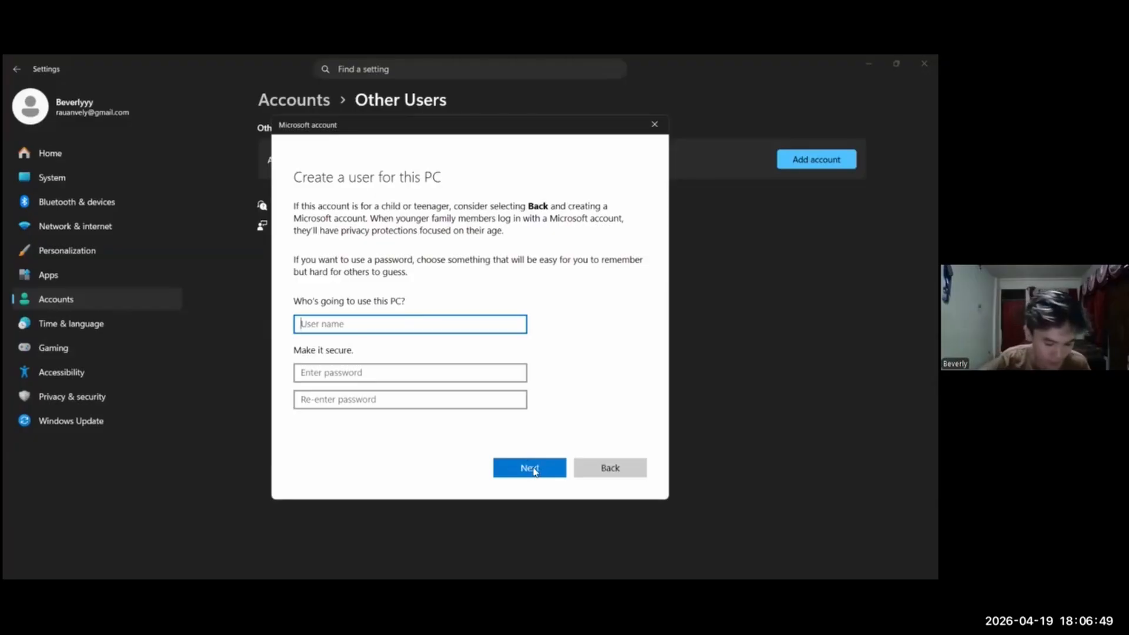
{"action": "type", "text": "User1"}
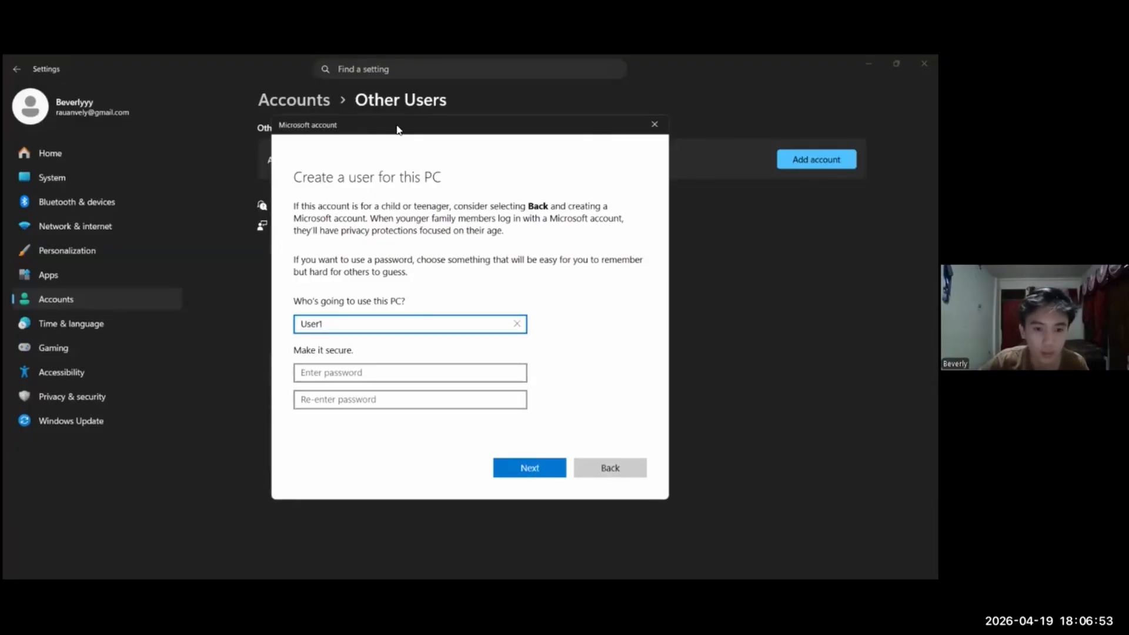
{"action": "left_click", "coordinate": [529, 465]}
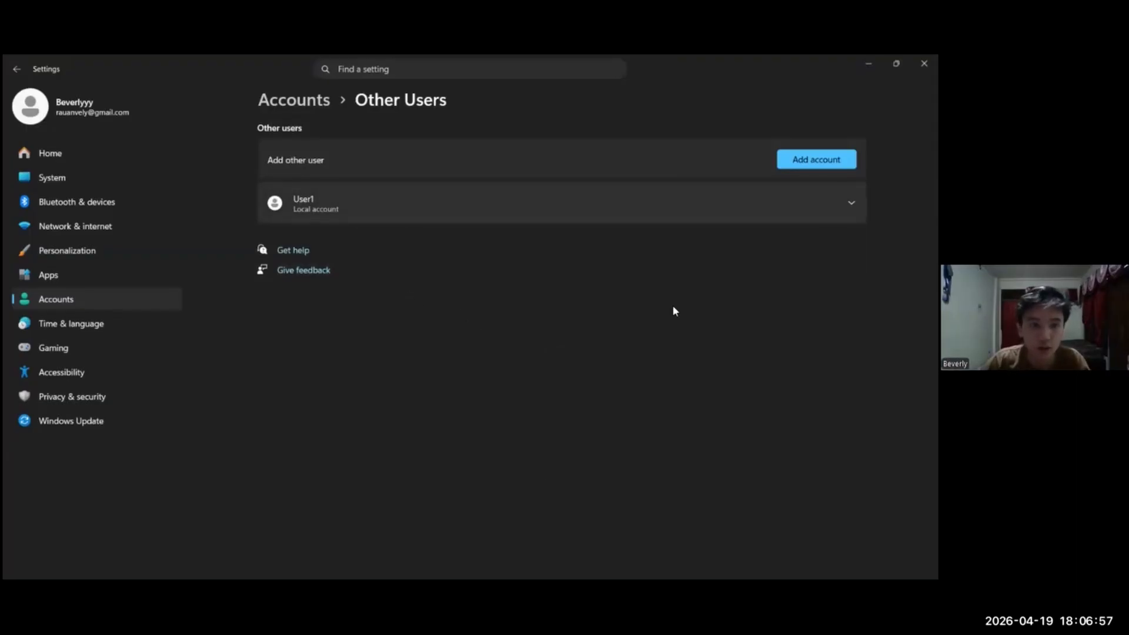
Return to the lab document and read Steps 2c to 2j on adding User1, logging in and checking folder permissions
{"action": "key", "text": "alt+Tab"}
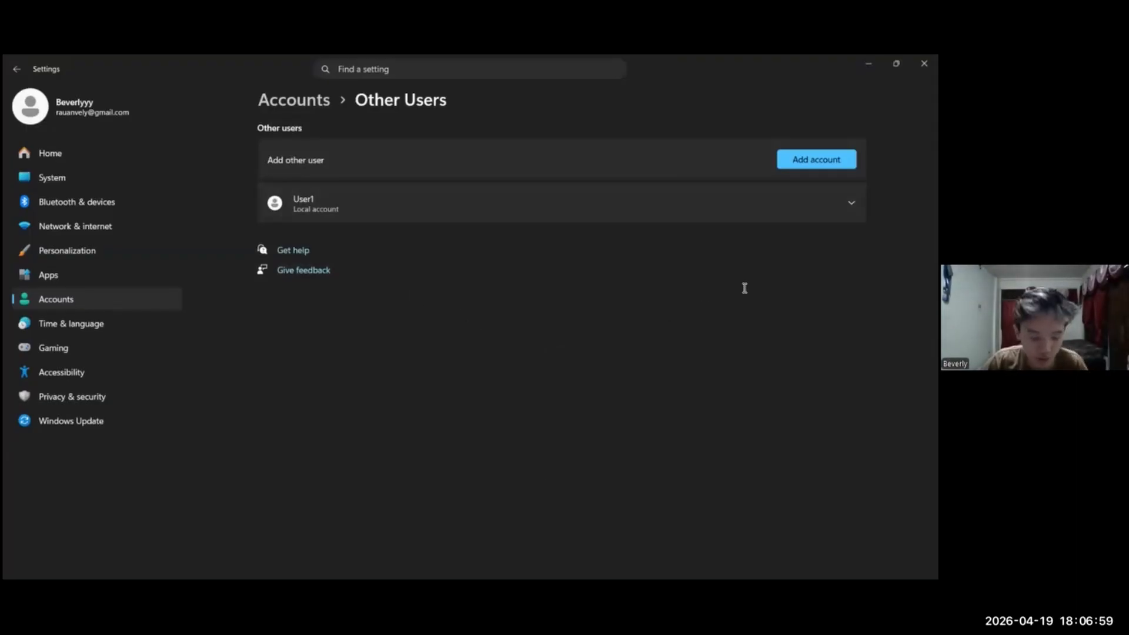
{"action": "key", "text": "alt+Tab"}
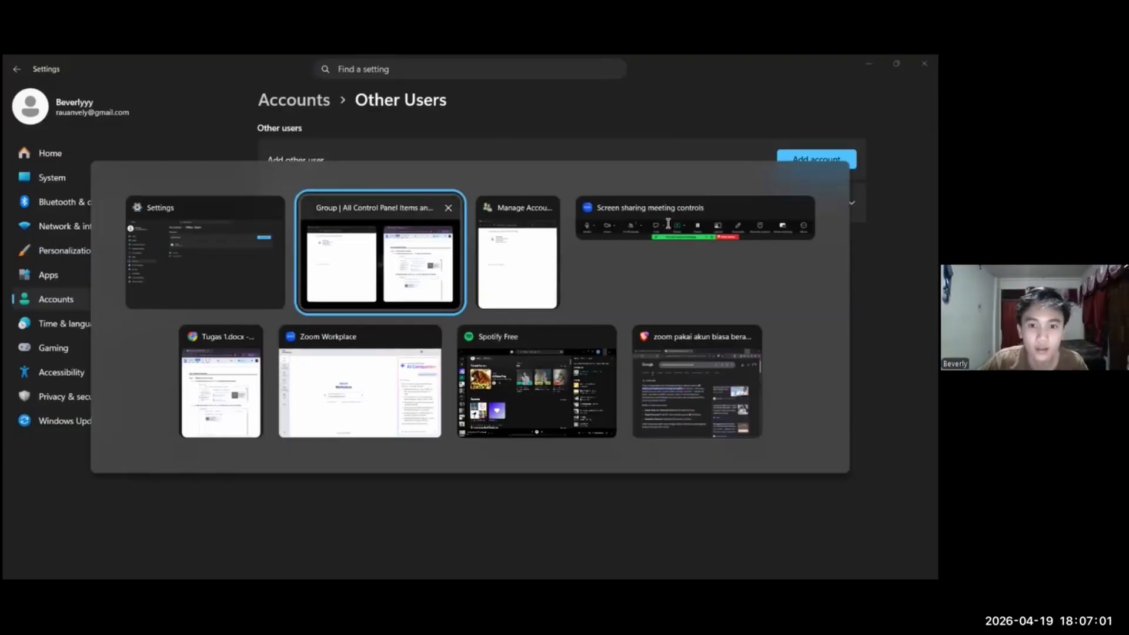
{"action": "scroll", "coordinate": [717, 353], "scroll_direction": "down", "scroll_amount": 1}
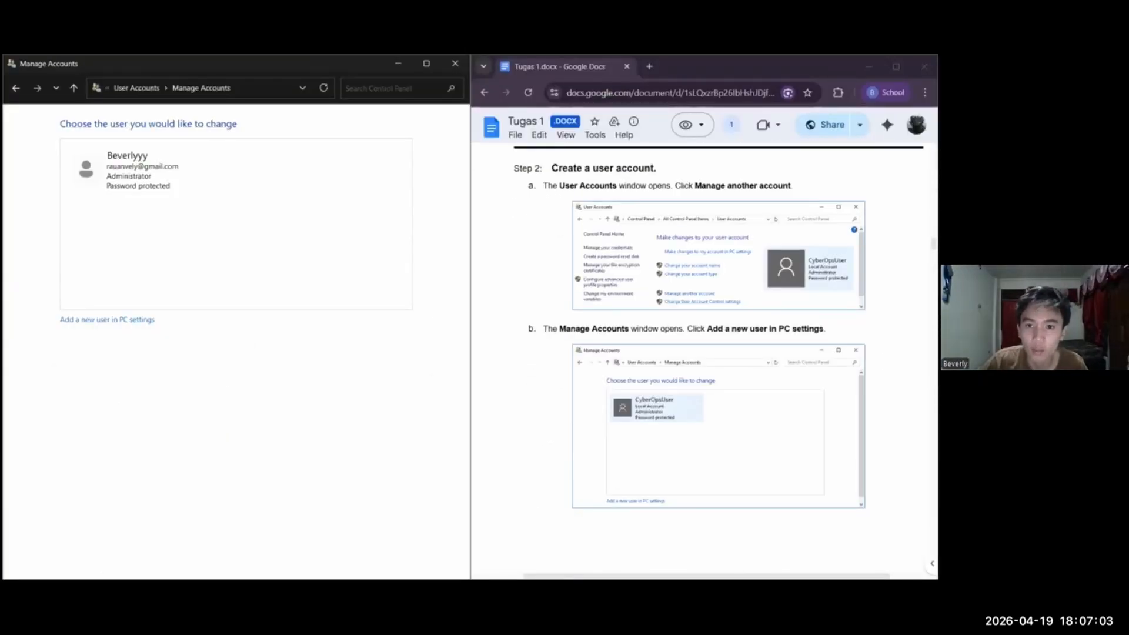
{"action": "scroll", "coordinate": [700, 353], "scroll_direction": "down", "scroll_amount": 10}
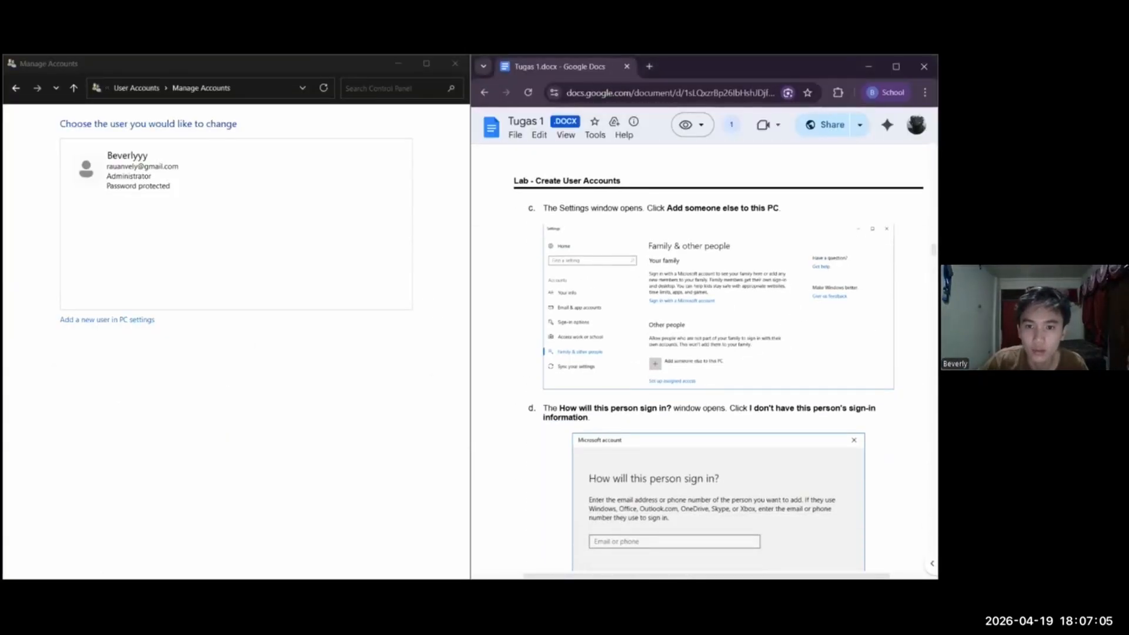
{"action": "scroll", "coordinate": [700, 353], "scroll_direction": "down", "scroll_amount": 6}
{"action": "scroll", "coordinate": [596, 224], "scroll_direction": "up", "scroll_amount": 3}
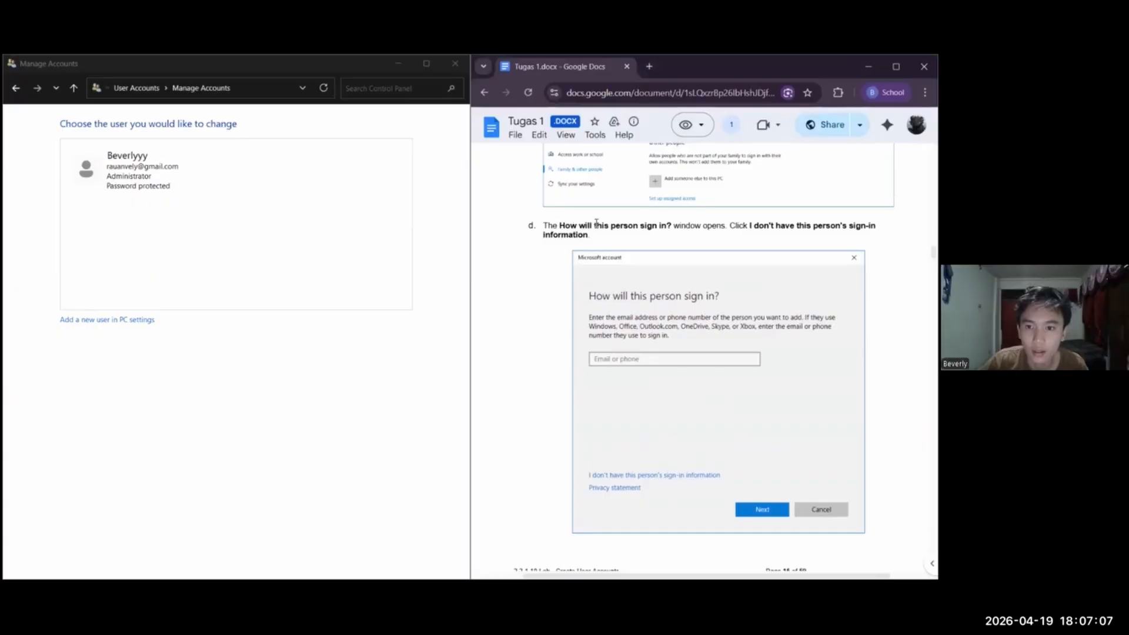
{"action": "scroll", "coordinate": [597, 223], "scroll_direction": "up", "scroll_amount": 4}
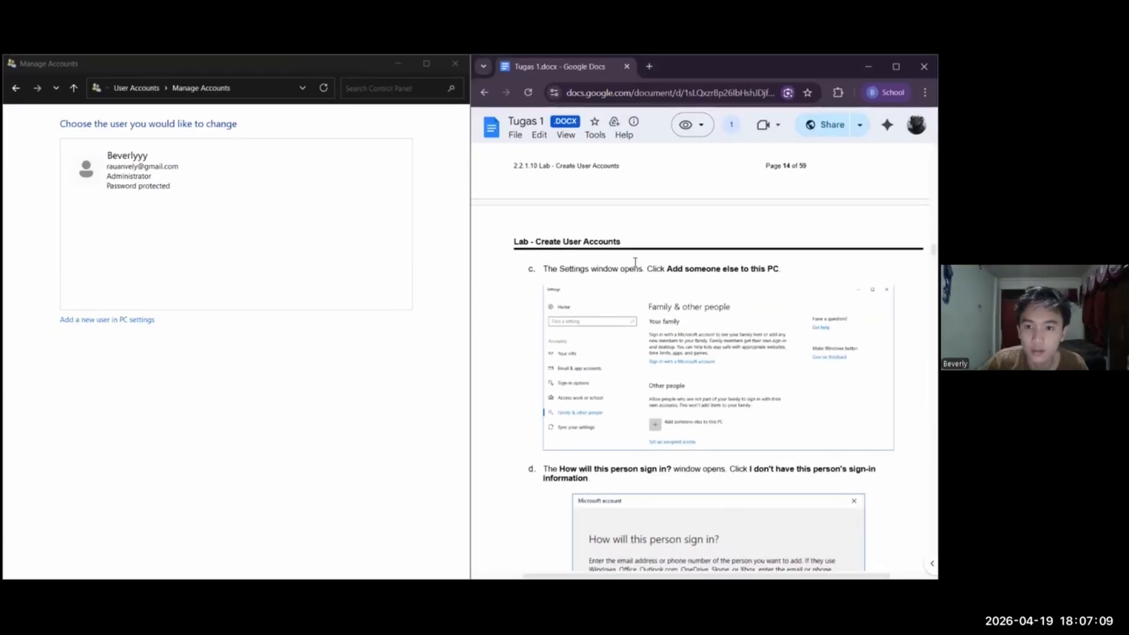
{"action": "scroll", "coordinate": [635, 262], "scroll_direction": "down", "scroll_amount": 10}
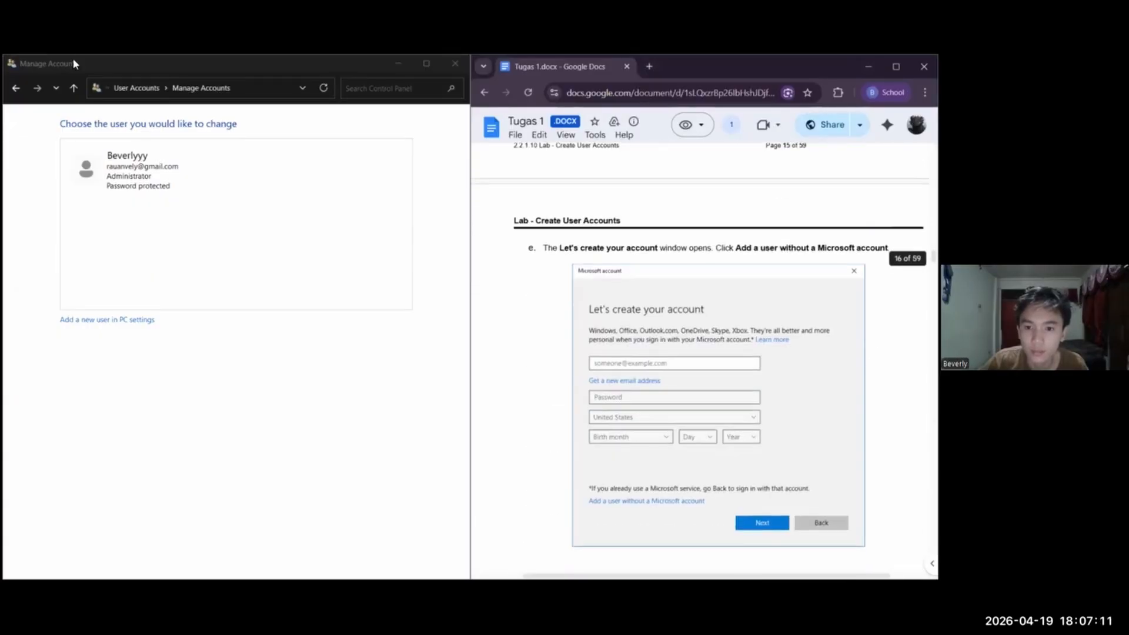
{"action": "scroll", "coordinate": [252, 171], "scroll_direction": "down", "scroll_amount": 11}
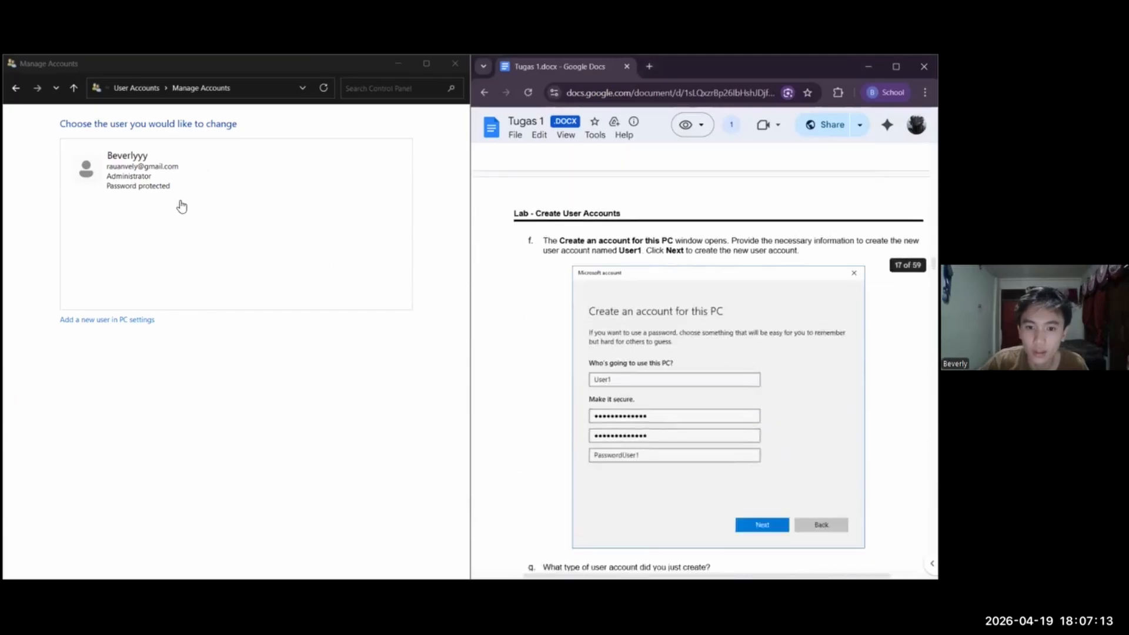
{"action": "scroll", "coordinate": [181, 206], "scroll_direction": "down", "scroll_amount": 5}
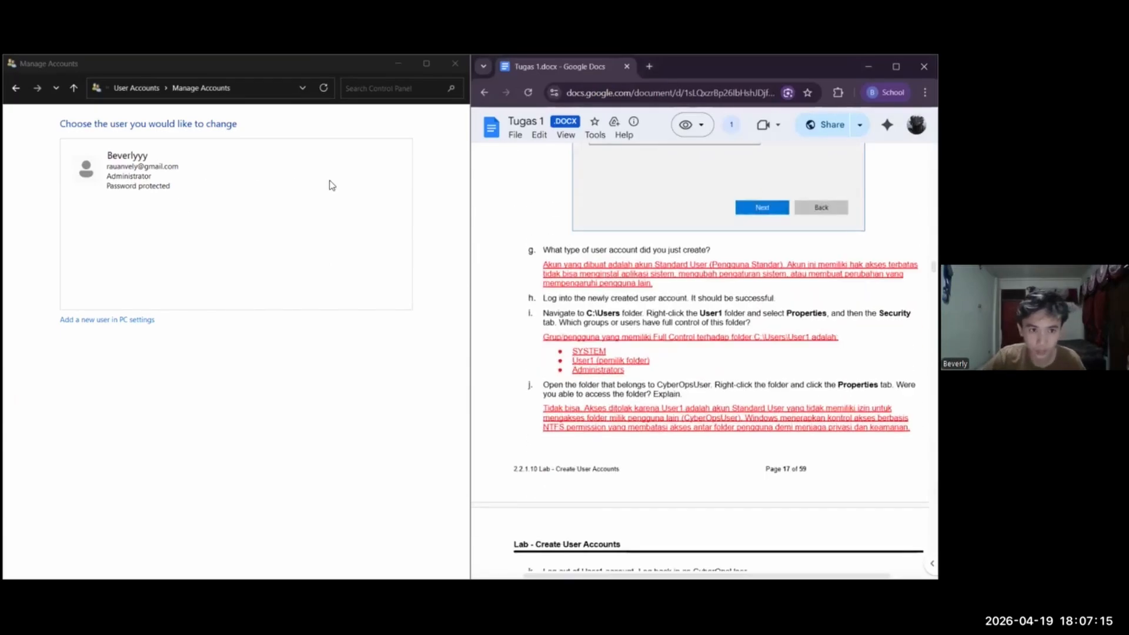
Open User1's account page in Manage Accounts to check its account type, and read on through Step 2l of the lab
{"action": "left_click", "coordinate": [74, 87]}
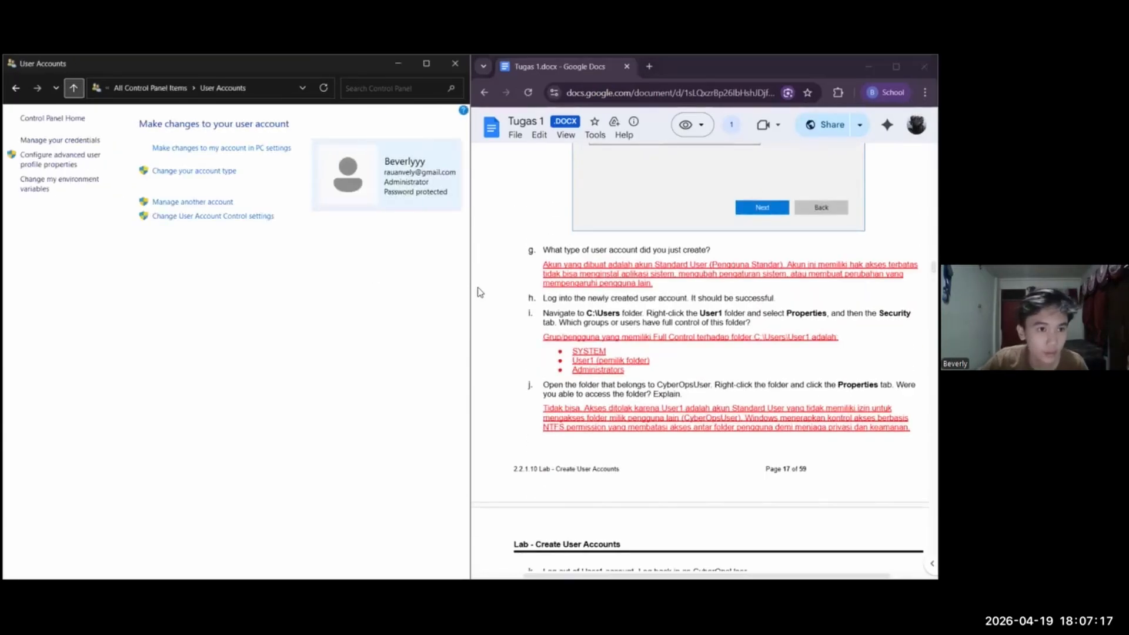
{"action": "left_click", "coordinate": [192, 202]}
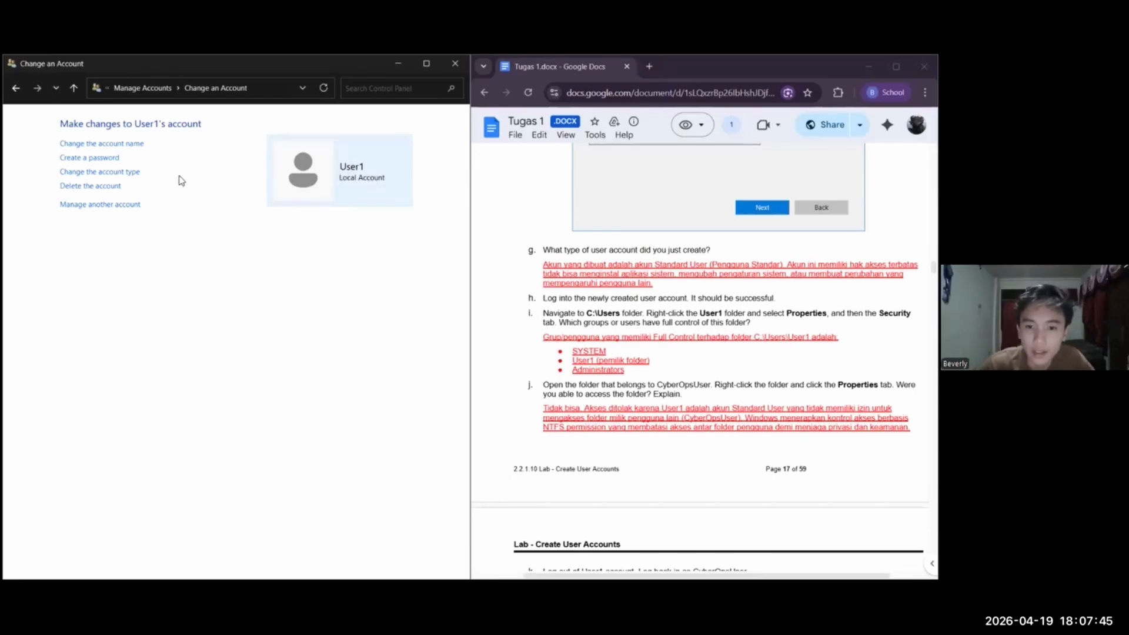
{"action": "scroll", "coordinate": [700, 353], "scroll_direction": "down", "scroll_amount": 1}
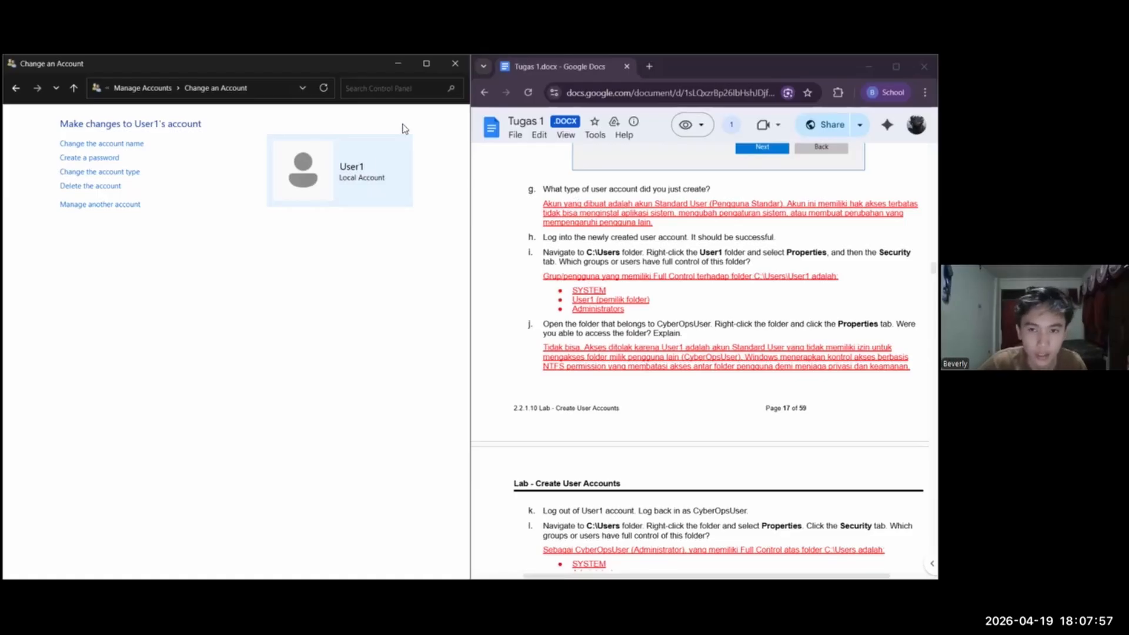
Clear the open windows off the desktop and sign out of the current Windows account
{"action": "left_click", "coordinate": [869, 67]}
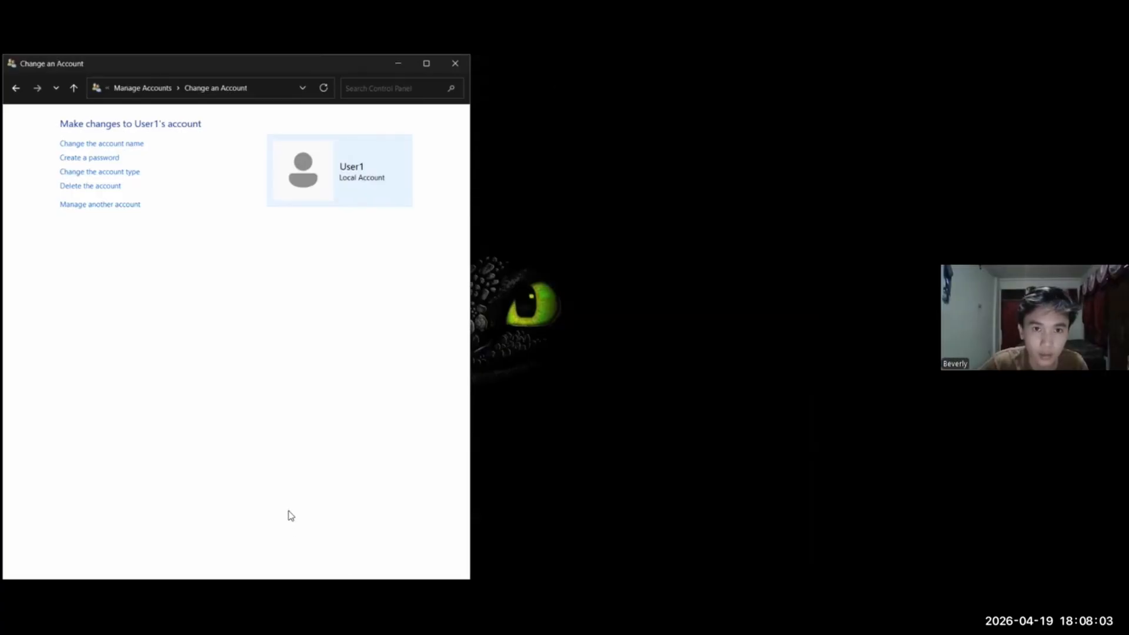
{"action": "key", "text": "super+Up"}
{"action": "key", "text": "alt+F4"}
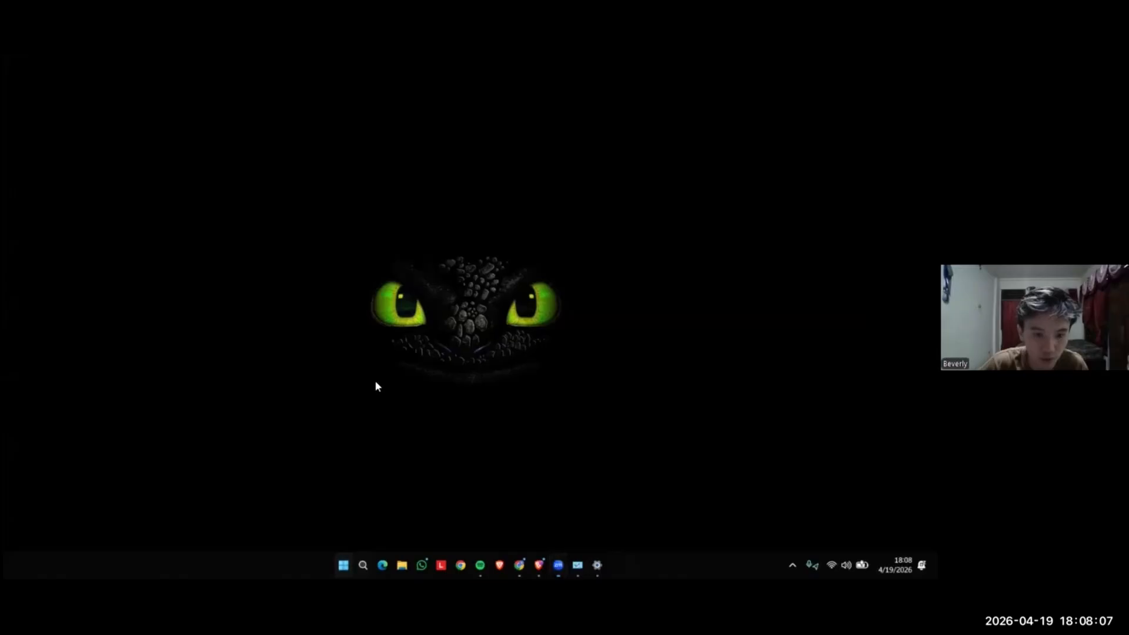
{"action": "key", "text": "super"}
{"action": "left_click", "coordinate": [277, 523]}
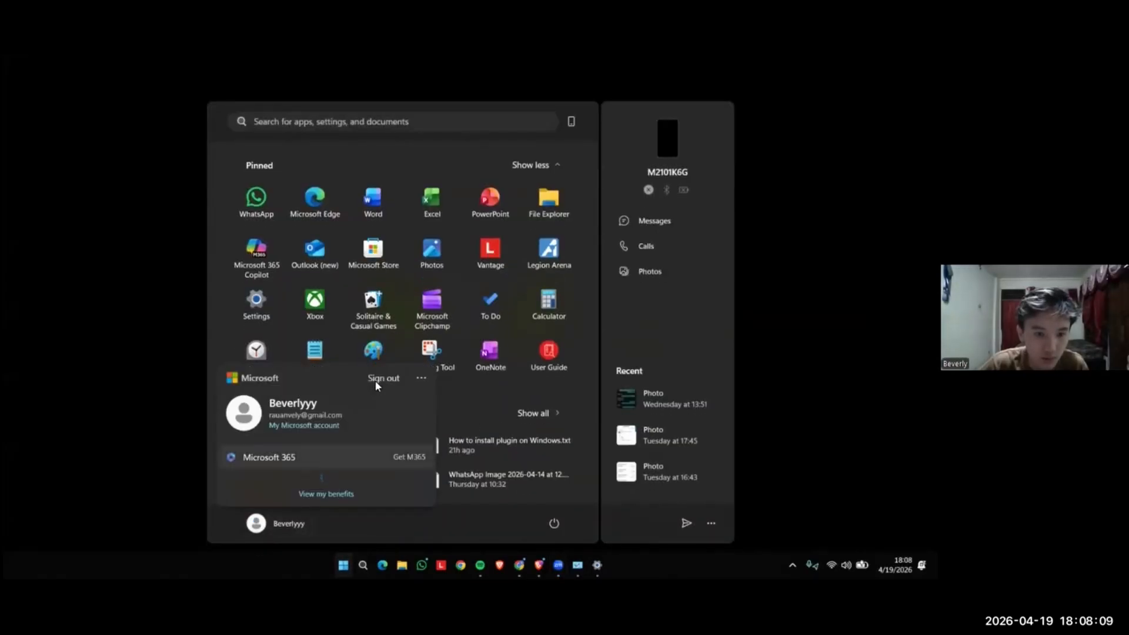
{"action": "left_click", "coordinate": [383, 378]}
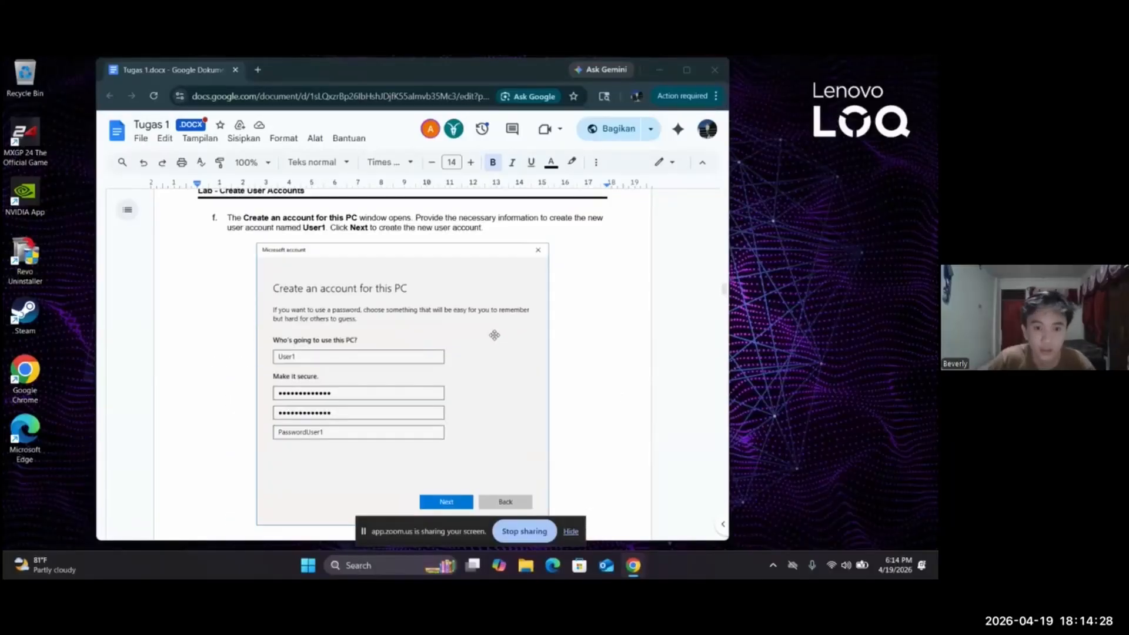
Check lab Steps 2g to 2j in the User1 session, hide the screen-sharing notice and bring the lab document back up
{"action": "scroll", "coordinate": [496, 326], "scroll_direction": "up", "scroll_amount": 2}
{"action": "scroll", "coordinate": [496, 322], "scroll_direction": "down", "scroll_amount": 10}
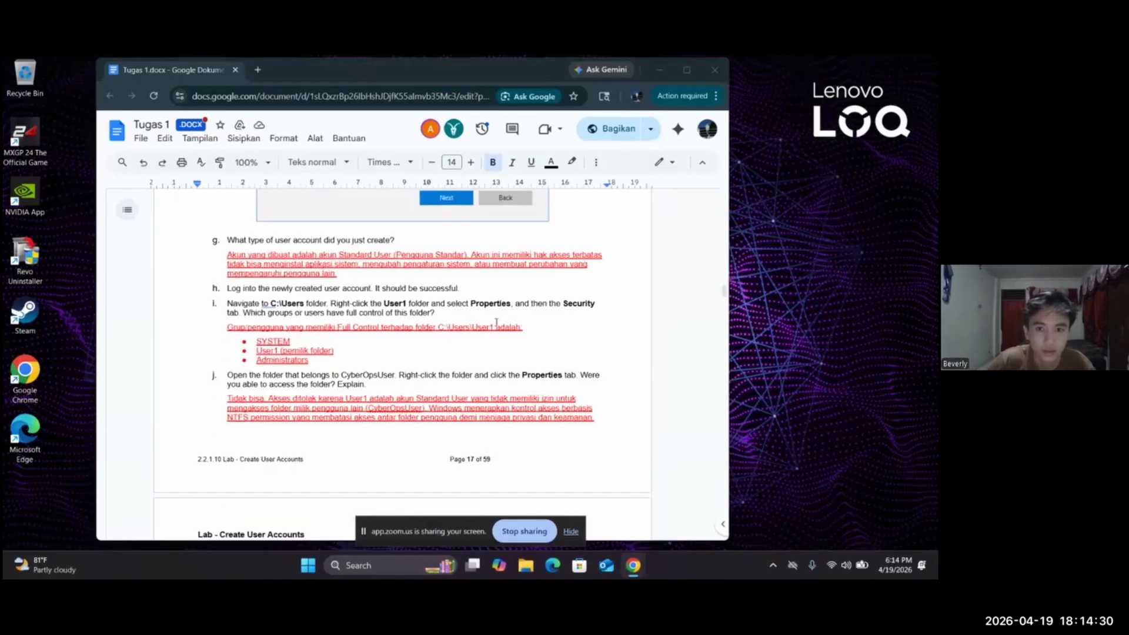
{"action": "left_click", "coordinate": [659, 71]}
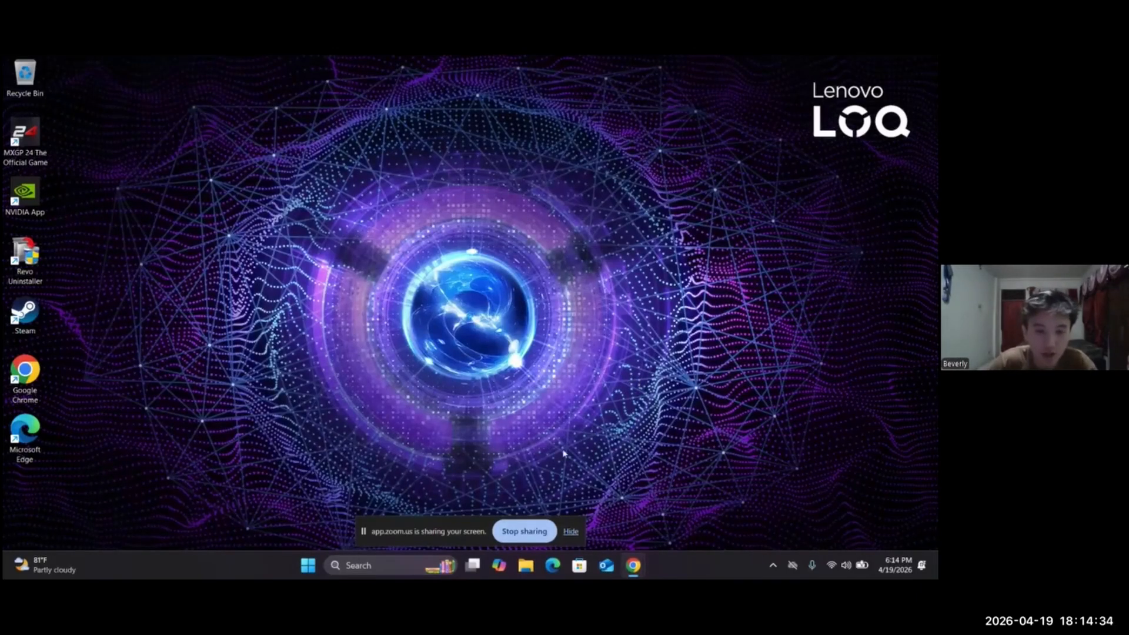
{"action": "left_click", "coordinate": [575, 529]}
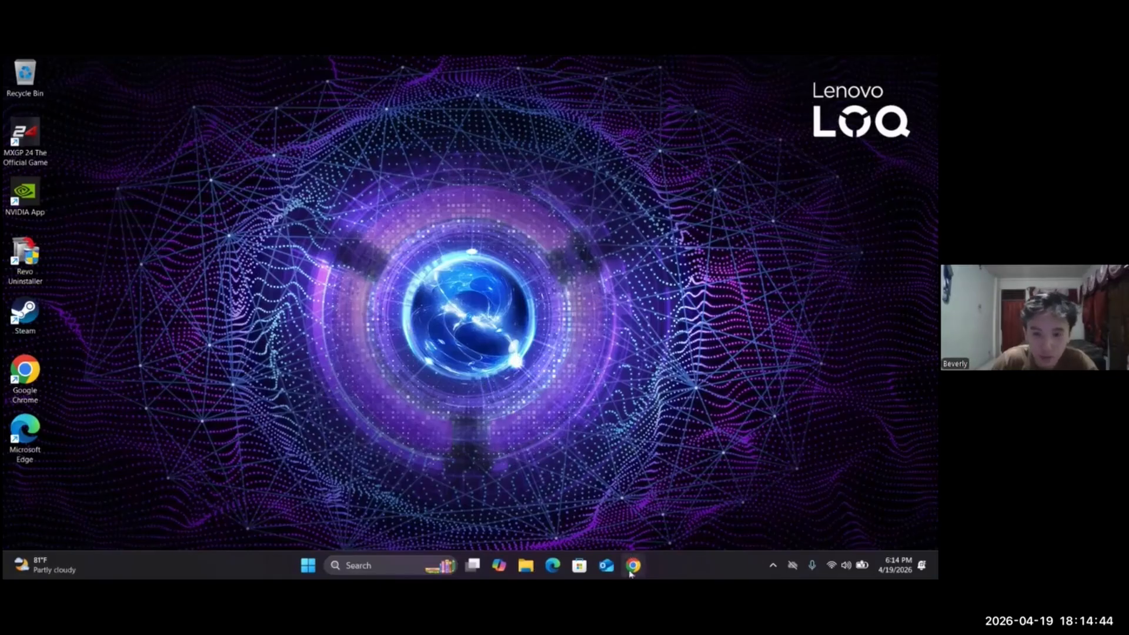
{"action": "mouse_move", "coordinate": [631, 573]}
{"action": "left_click", "coordinate": [638, 531]}
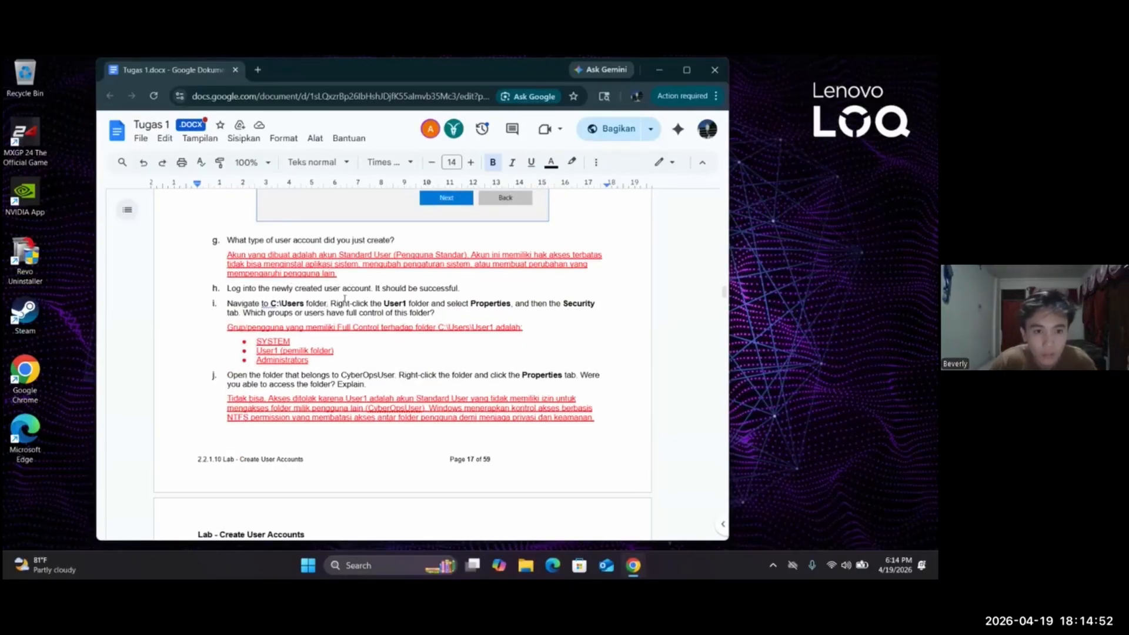
Open the C:\Users folder in File Explorer and position its window alongside the lab document
{"action": "left_click", "coordinate": [526, 565]}
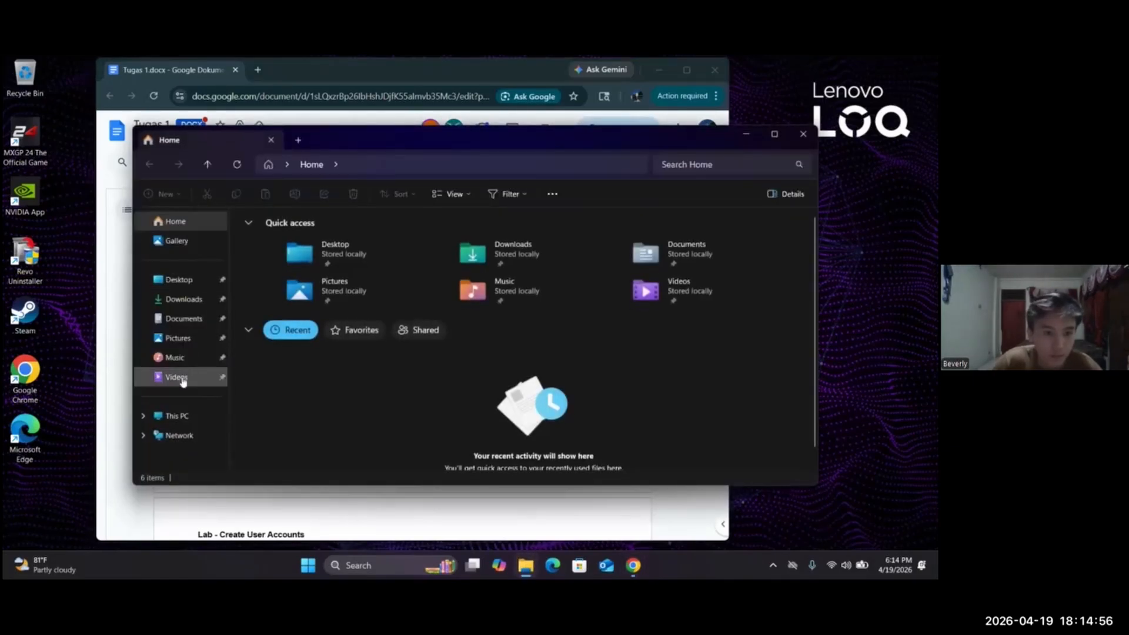
{"action": "left_click", "coordinate": [176, 416]}
{"action": "double_click", "coordinate": [327, 259]}
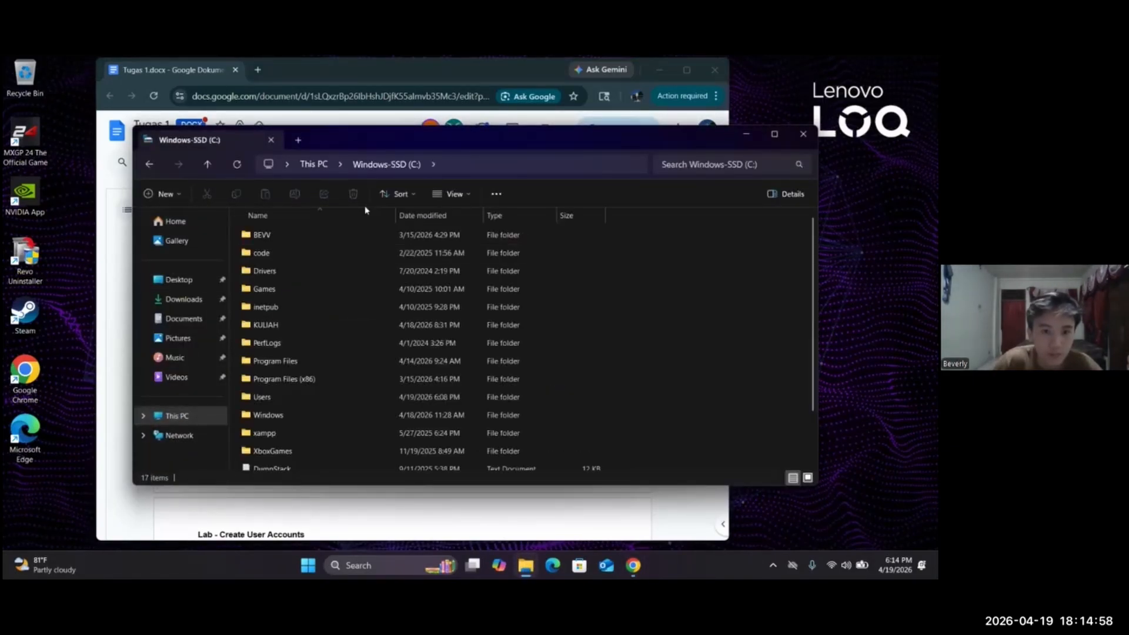
{"action": "left_click", "coordinate": [302, 394]}
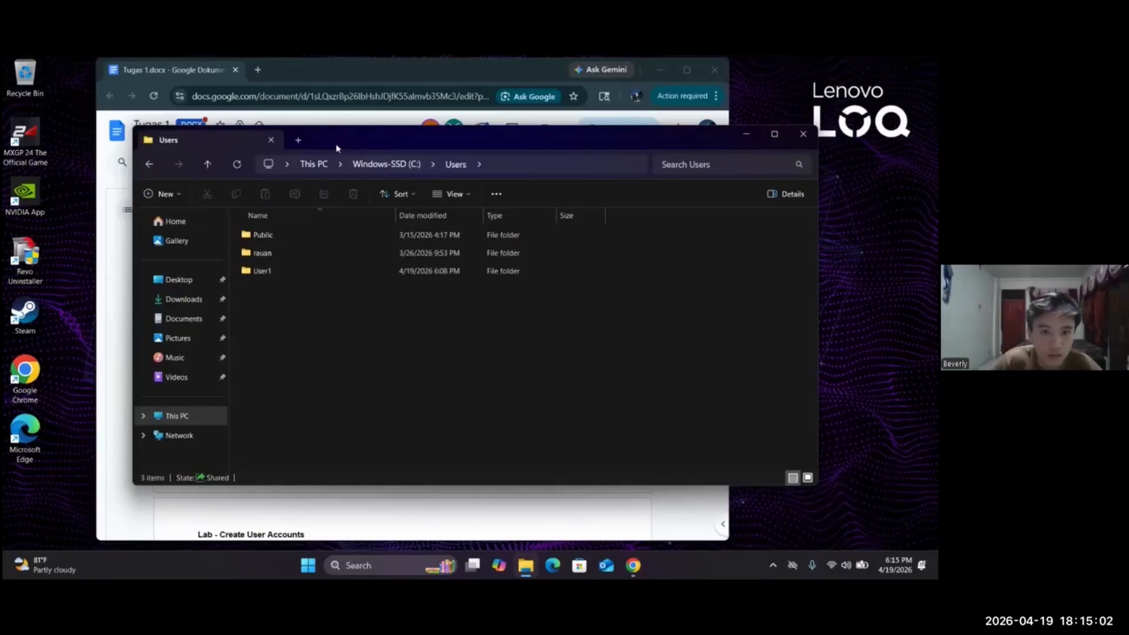
{"action": "left_click_drag", "start_coordinate": [413, 144], "coordinate": [685, 150]}
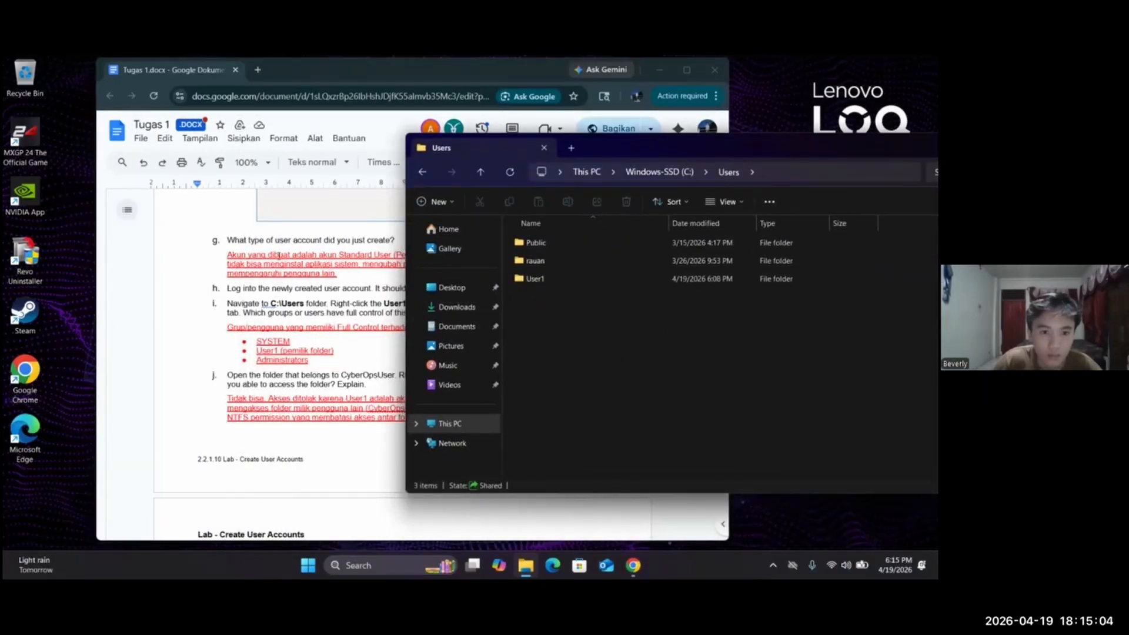
{"action": "left_click_drag", "start_coordinate": [343, 72], "coordinate": [256, 68]}
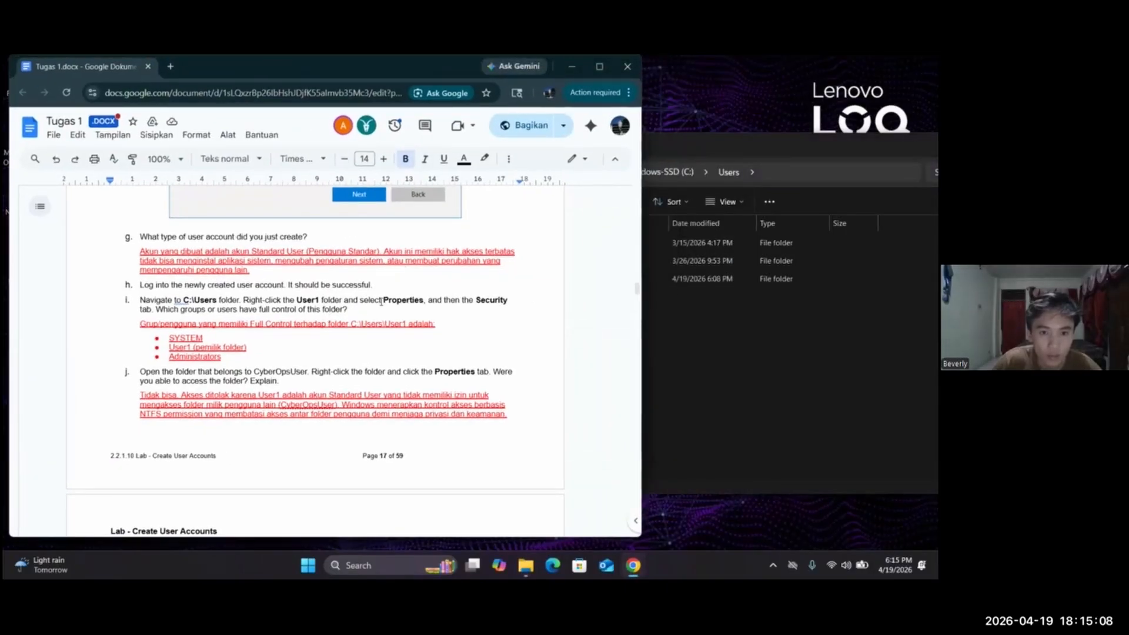
{"action": "left_click", "coordinate": [688, 352]}
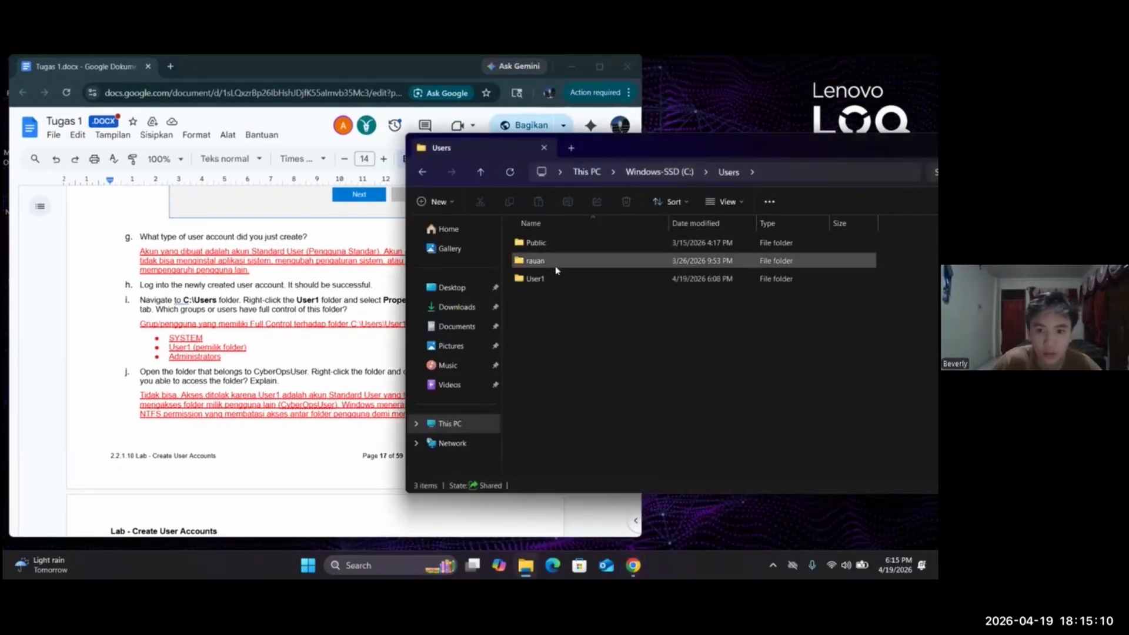
Open the properties of the User1 folder and examine which groups or users are listed in its security permissions
{"action": "left_click", "coordinate": [530, 282]}
{"action": "right_click", "coordinate": [531, 282]}
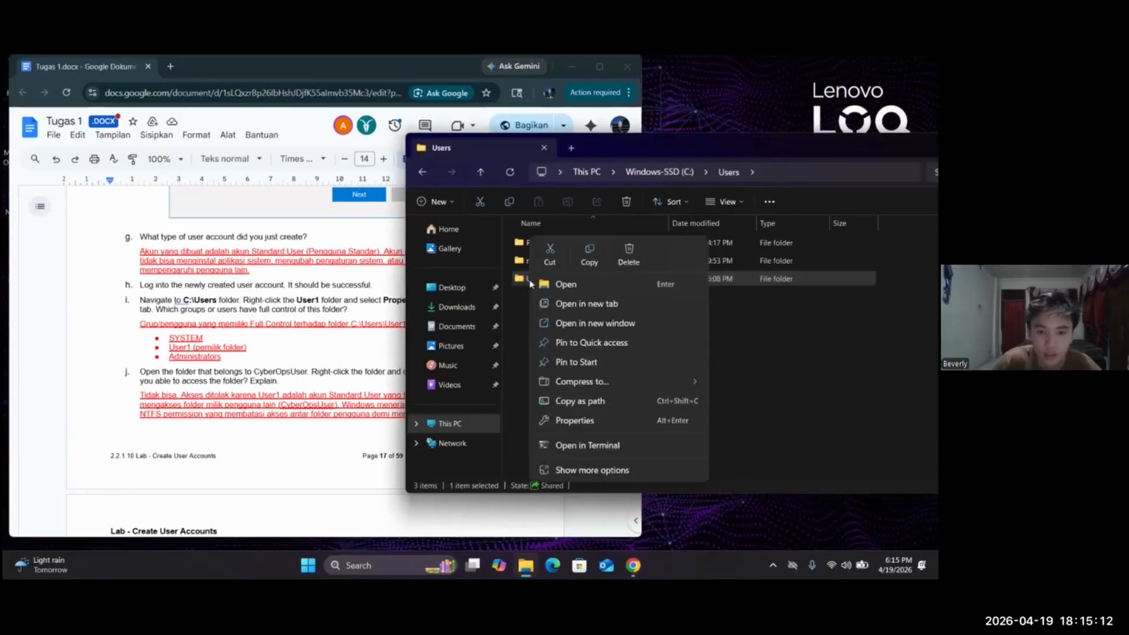
{"action": "left_click", "coordinate": [591, 422]}
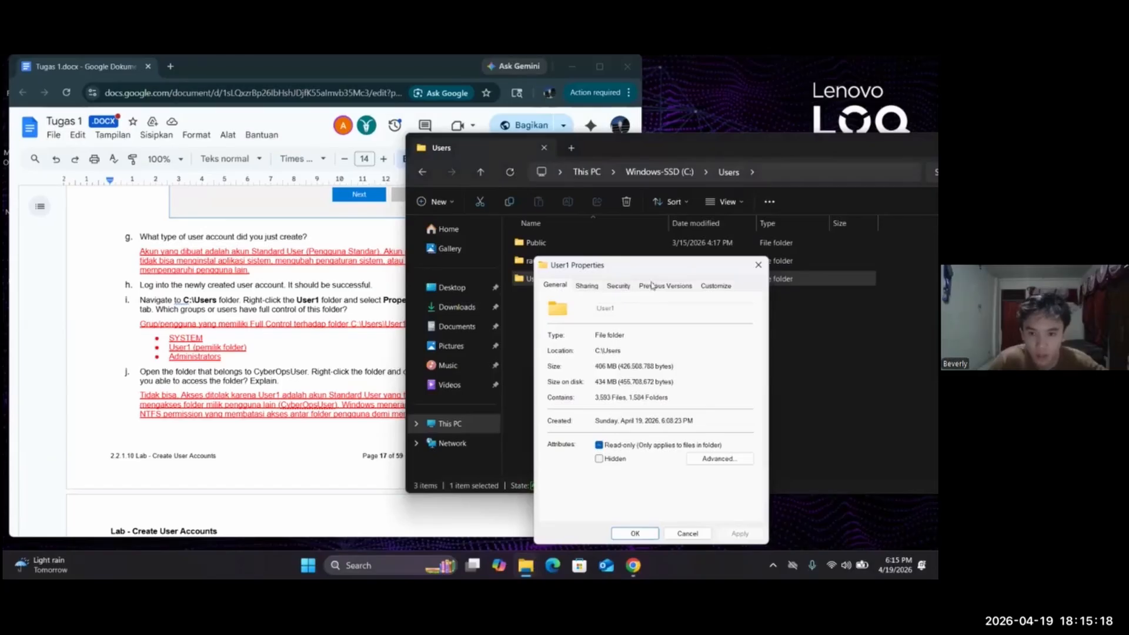
{"action": "left_click", "coordinate": [619, 286]}
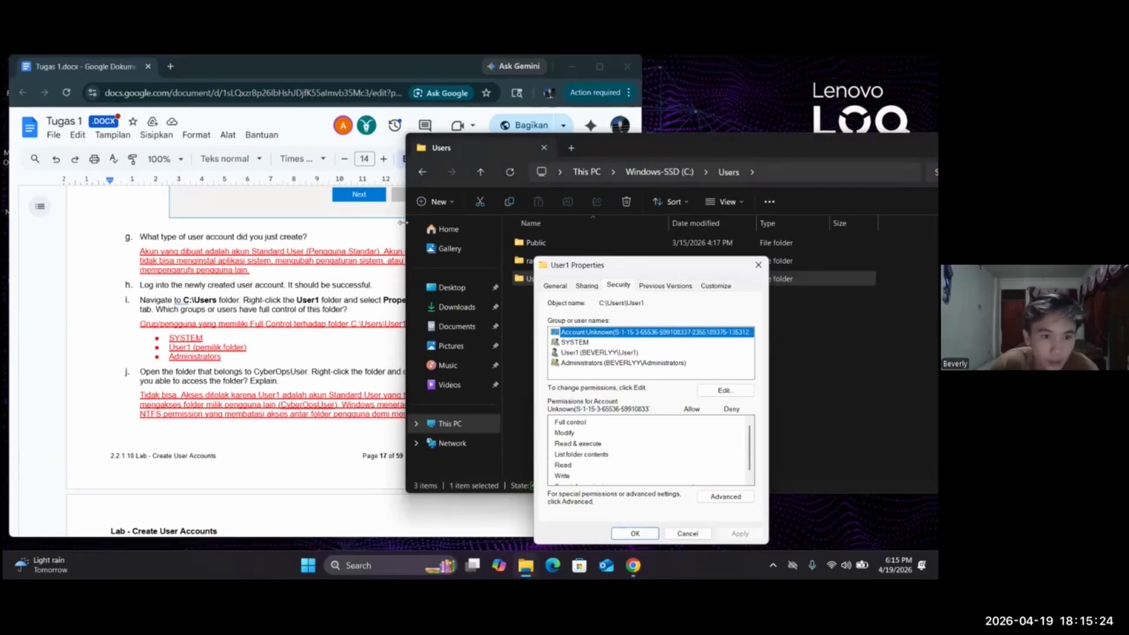
Close the User1 properties, bring lab Step j into view and place the Users folder window beside it
{"action": "left_click_drag", "start_coordinate": [635, 143], "coordinate": [707, 122]}
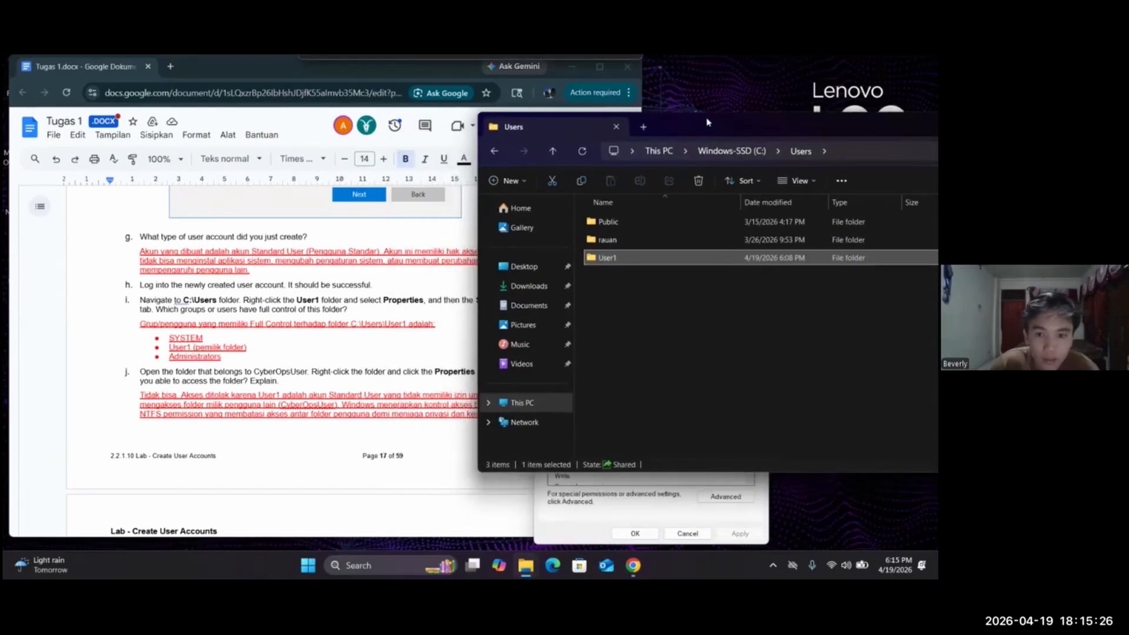
{"action": "left_click", "coordinate": [762, 504]}
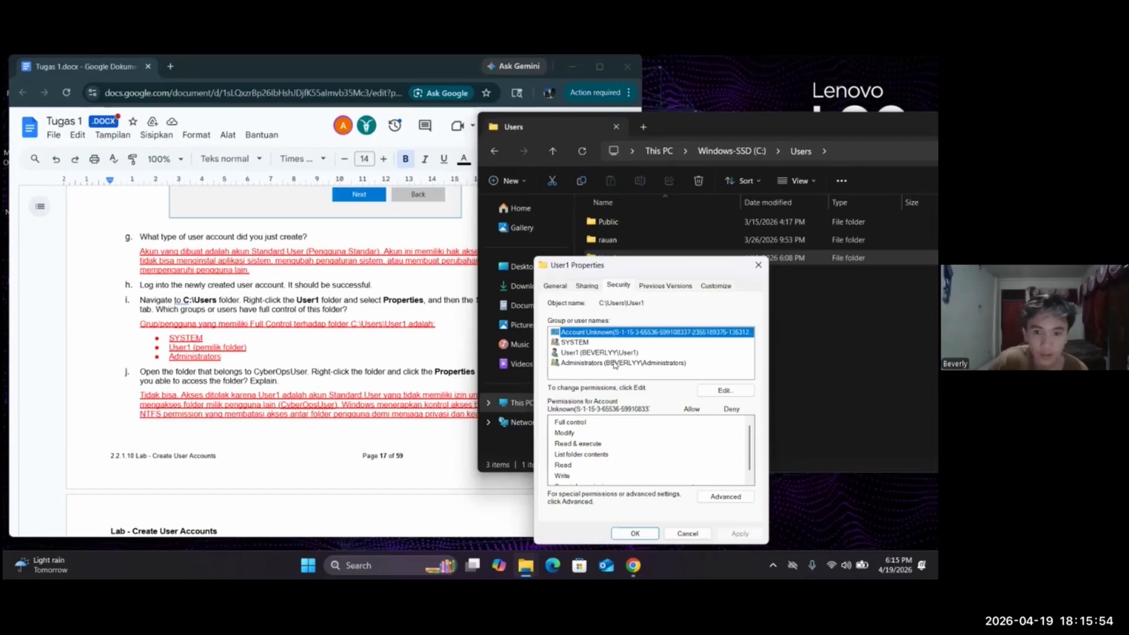
{"action": "left_click", "coordinate": [758, 267]}
{"action": "scroll", "coordinate": [349, 309], "scroll_direction": "down", "scroll_amount": 2}
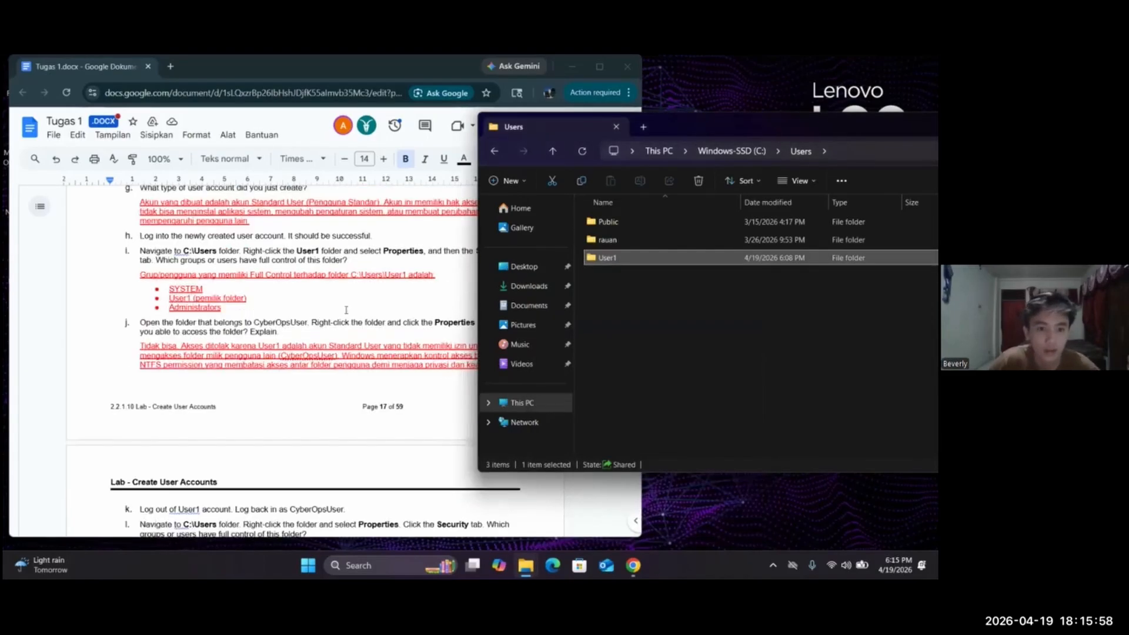
{"action": "left_click", "coordinate": [296, 327]}
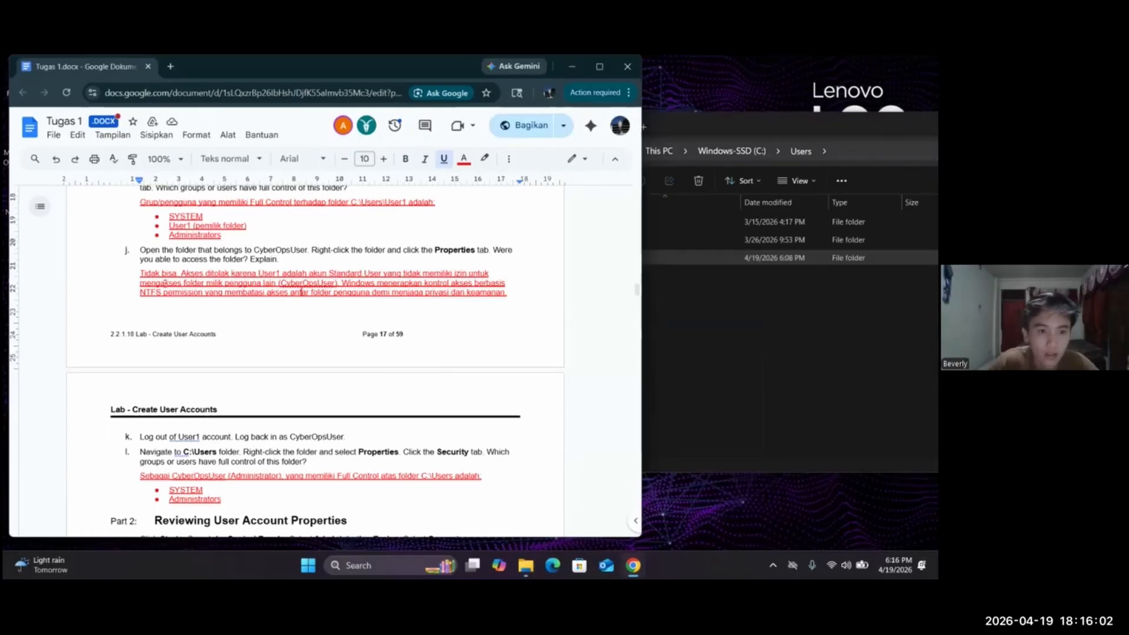
{"action": "left_click", "coordinate": [674, 359]}
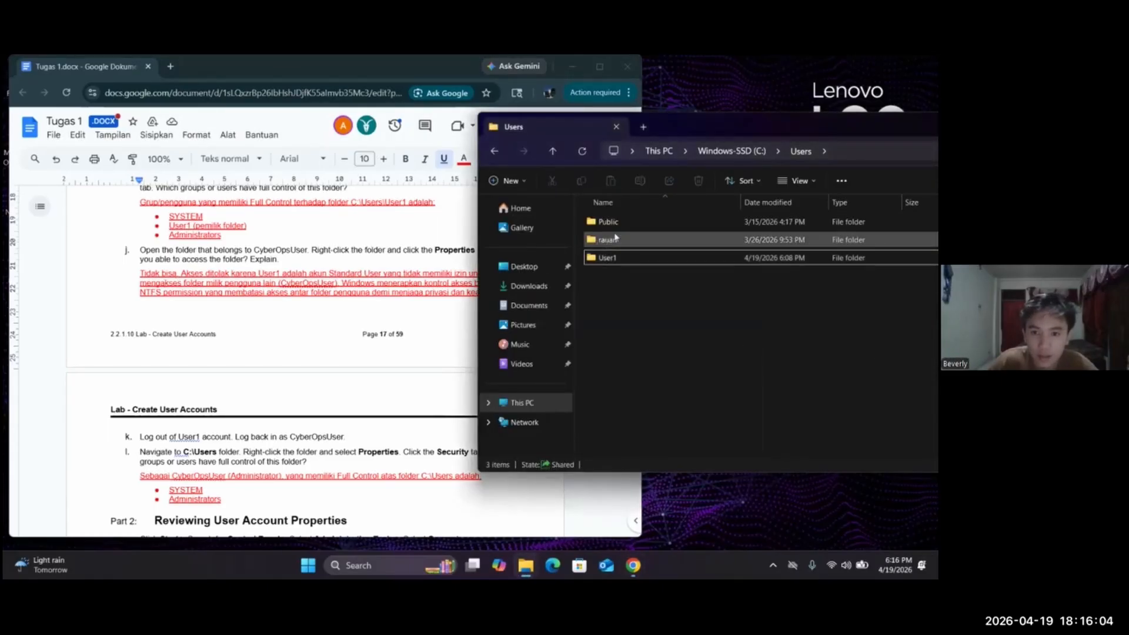
{"action": "left_click_drag", "start_coordinate": [688, 127], "coordinate": [659, 124]}
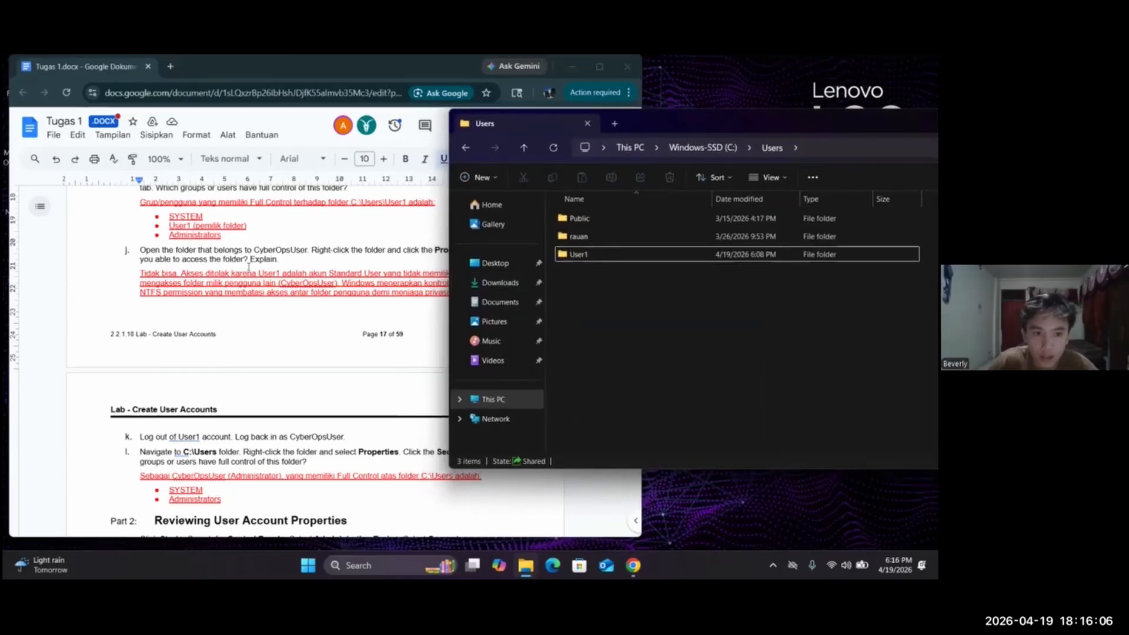
{"action": "left_click", "coordinate": [591, 247]}
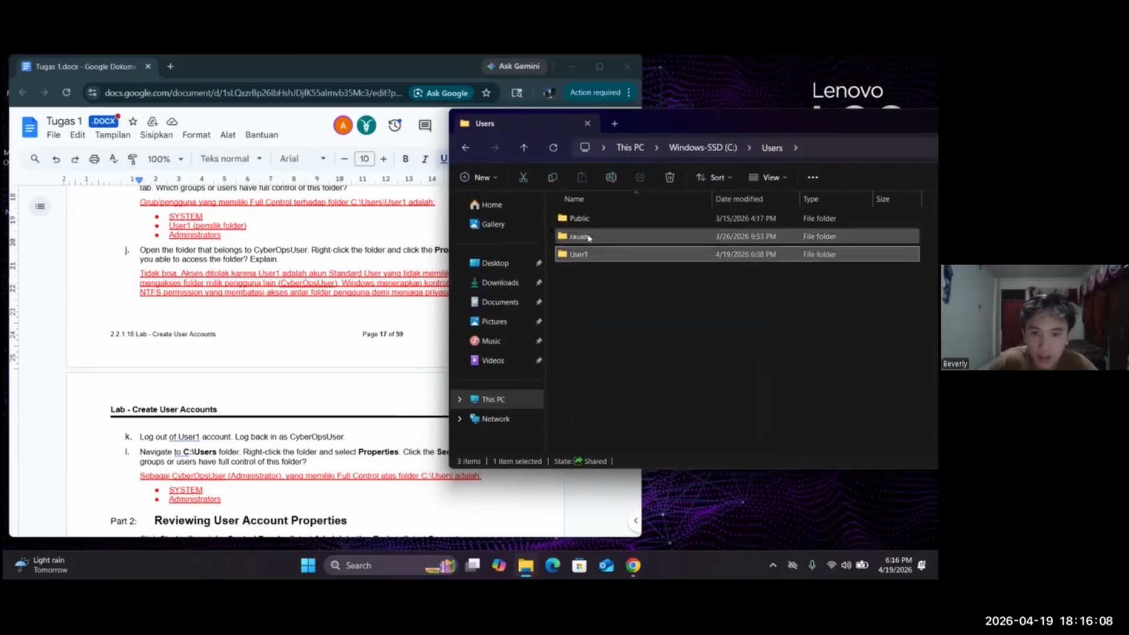
{"action": "left_click", "coordinate": [589, 237]}
{"action": "left_click", "coordinate": [590, 237]}
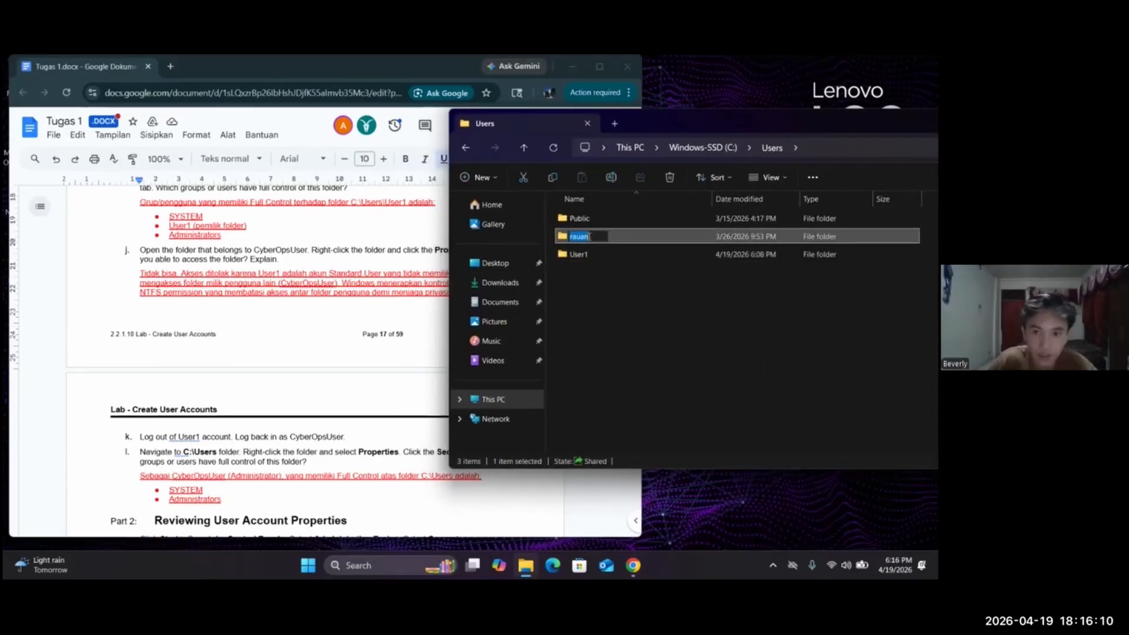
{"action": "right_click", "coordinate": [590, 237]}
{"action": "left_click", "coordinate": [560, 294]}
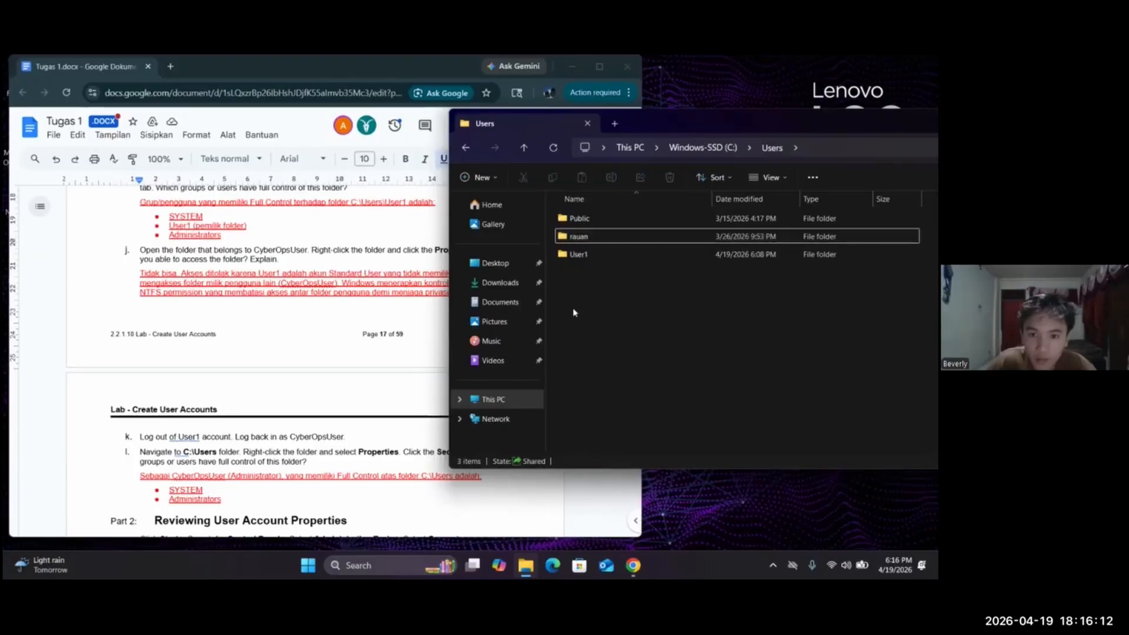
{"action": "right_click", "coordinate": [600, 236]}
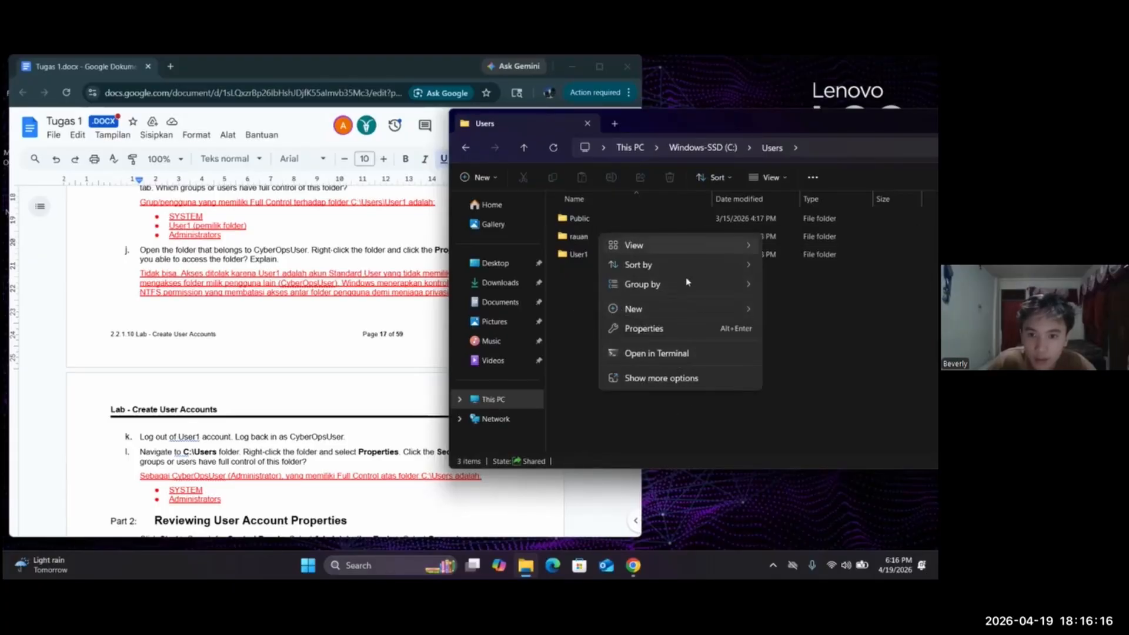
{"action": "key", "text": "Escape"}
Try twice to open the main account's folder in C:\Users, declining to get permanent access each time
{"action": "double_click", "coordinate": [590, 236]}
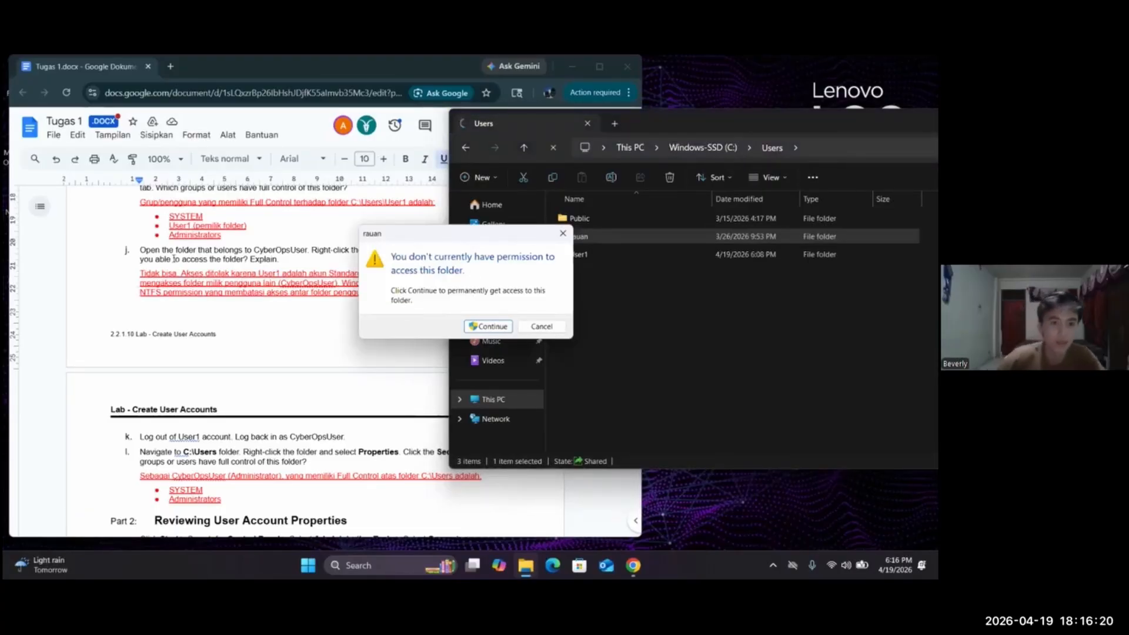
{"action": "left_click", "coordinate": [563, 233]}
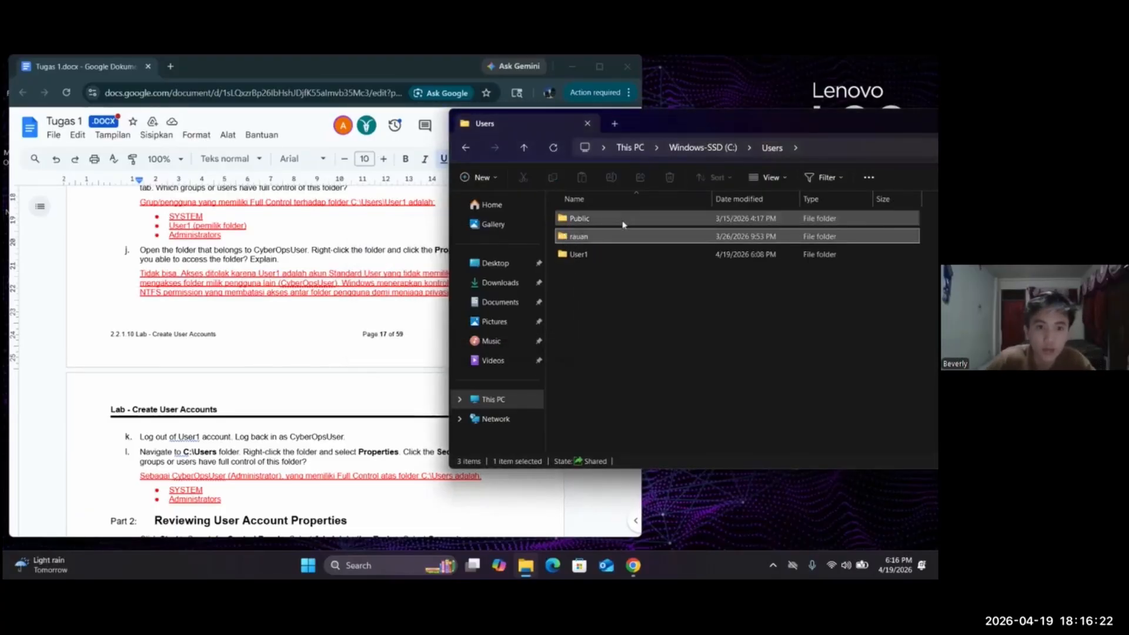
{"action": "double_click", "coordinate": [621, 235]}
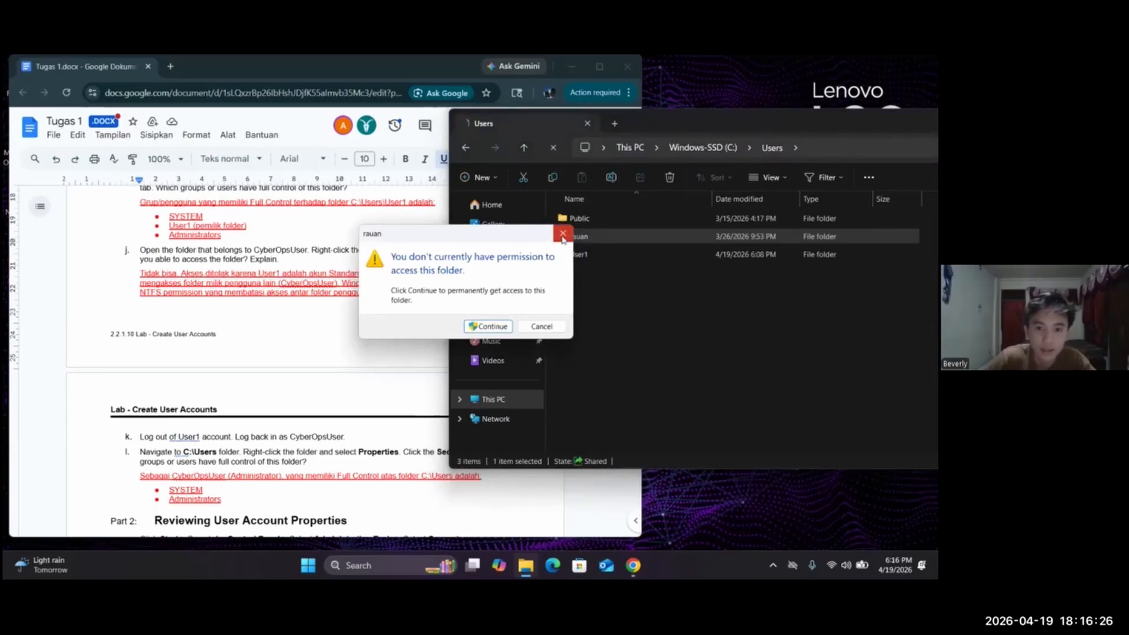
{"action": "left_click", "coordinate": [563, 233]}
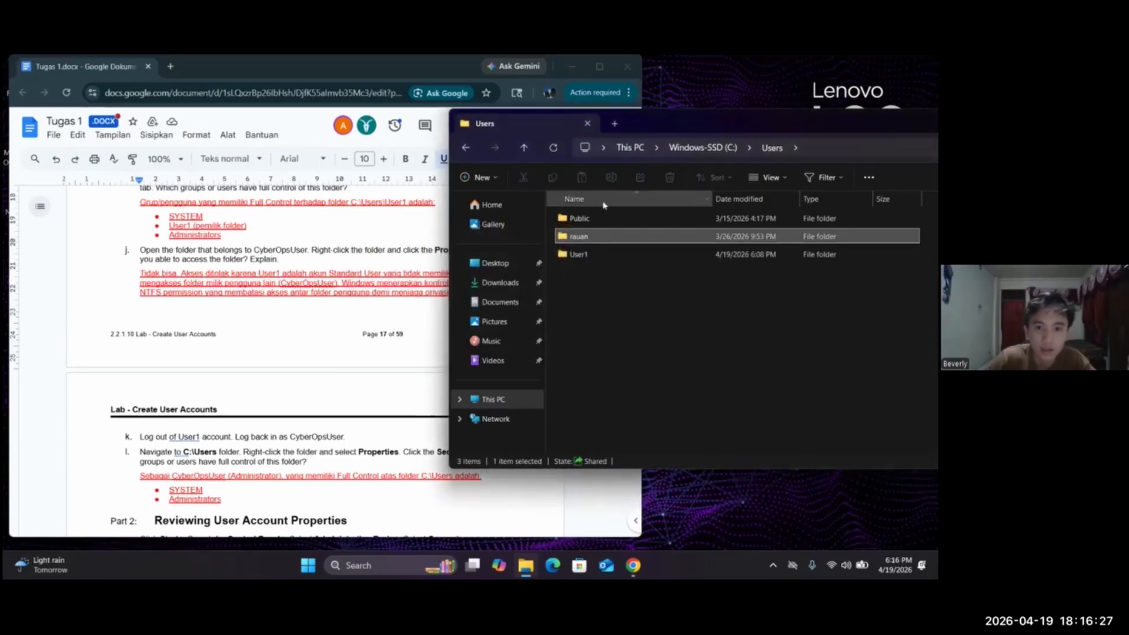
Review the lab document's answer to Step j, the instructions in Steps k and l, and the start of Part 2
{"action": "left_click", "coordinate": [361, 308]}
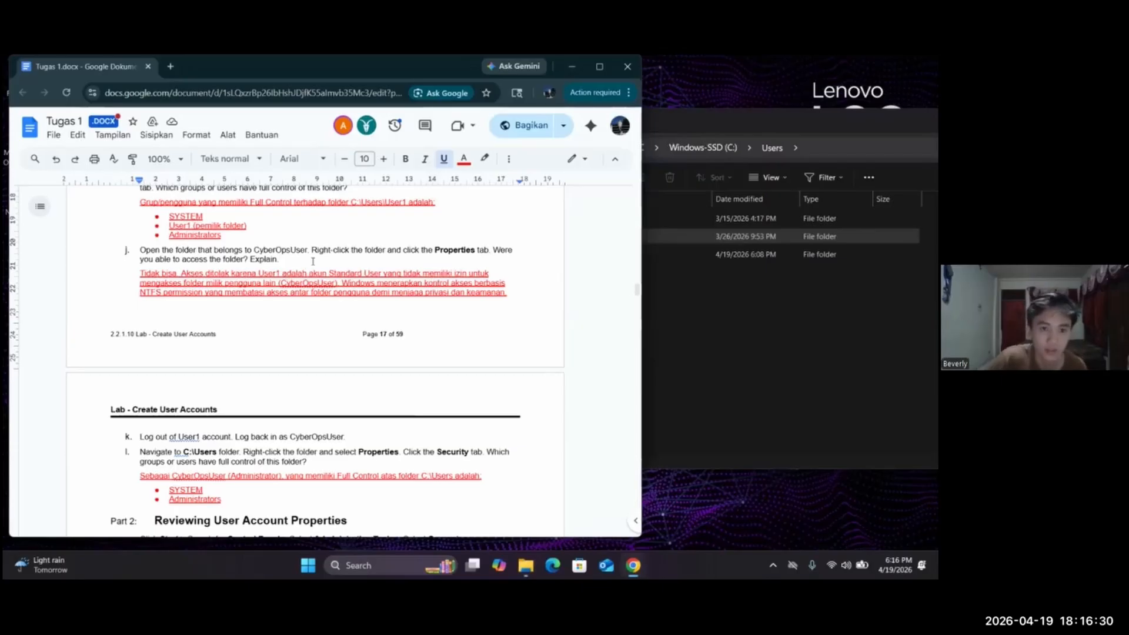
{"action": "scroll", "coordinate": [313, 260], "scroll_direction": "down", "scroll_amount": 2}
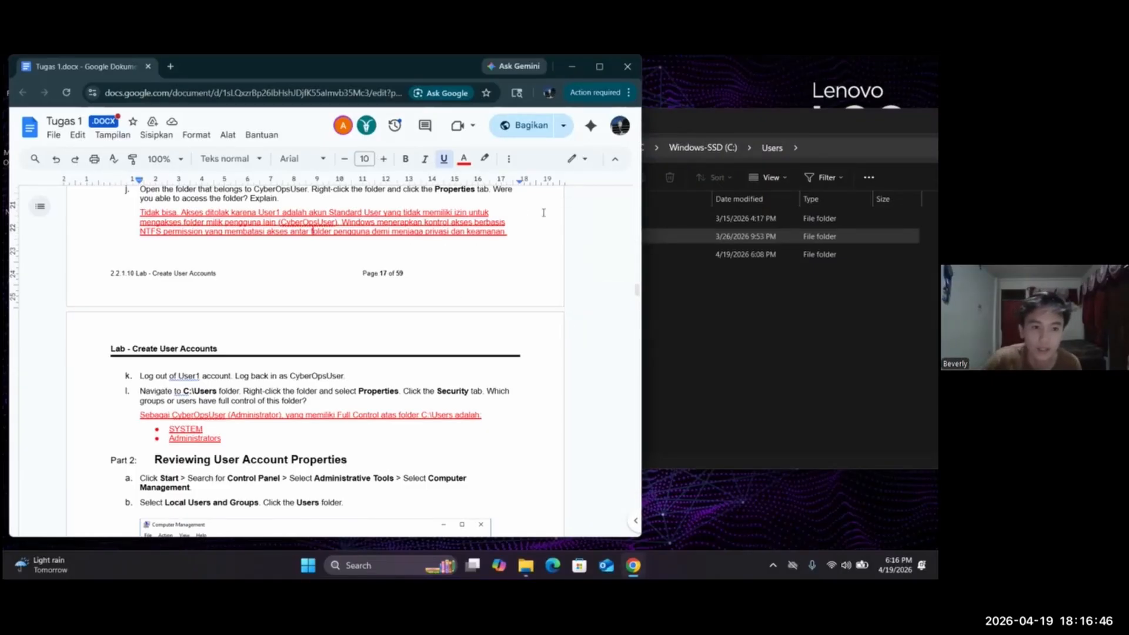
{"action": "scroll", "coordinate": [543, 213], "scroll_direction": "down", "scroll_amount": 2}
{"action": "left_click", "coordinate": [712, 284]}
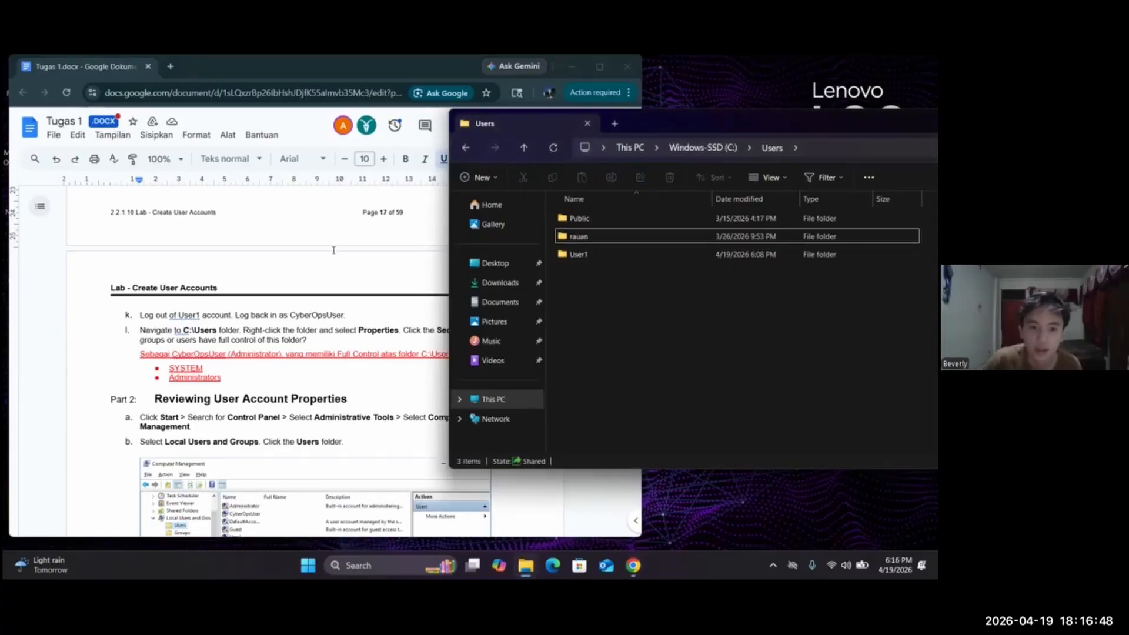
{"action": "scroll", "coordinate": [193, 251], "scroll_direction": "down", "scroll_amount": 2}
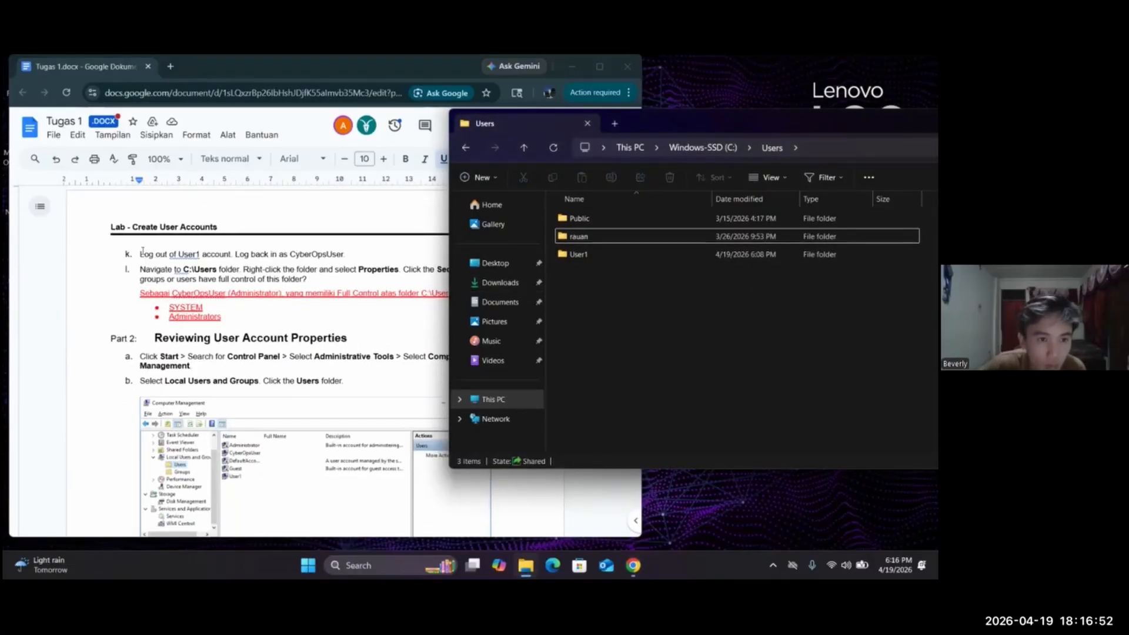
{"action": "left_click", "coordinate": [335, 193]}
{"action": "left_click", "coordinate": [734, 313]}
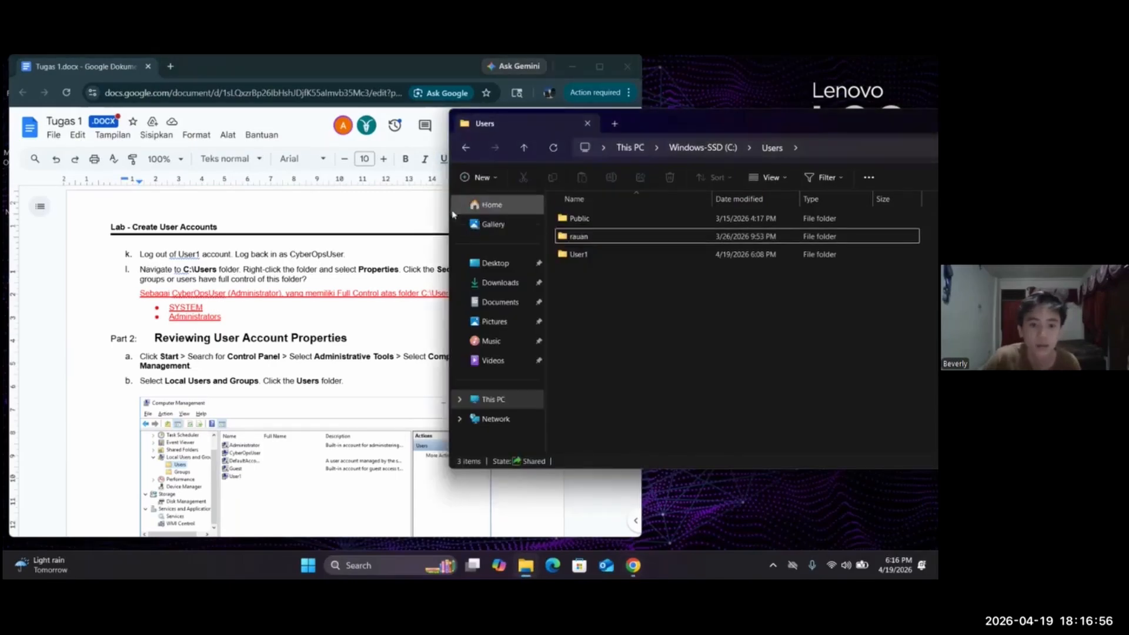
{"action": "left_click", "coordinate": [378, 209]}
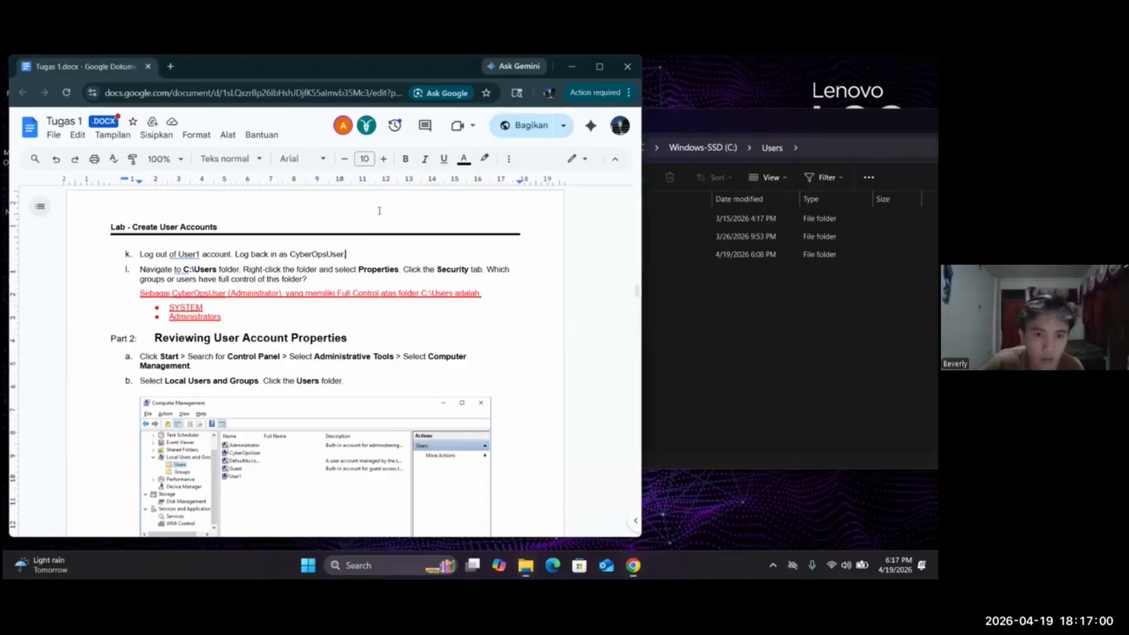
Sign out of the User1 Windows account
{"action": "left_click", "coordinate": [699, 275]}
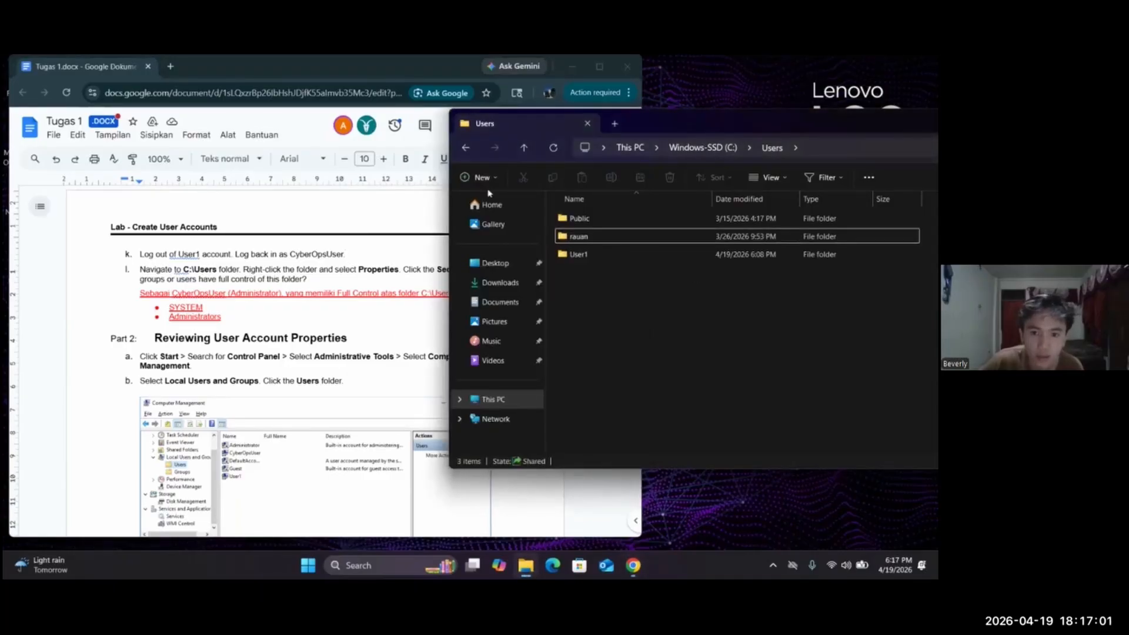
{"action": "left_click", "coordinate": [309, 566]}
{"action": "left_click", "coordinate": [340, 525]}
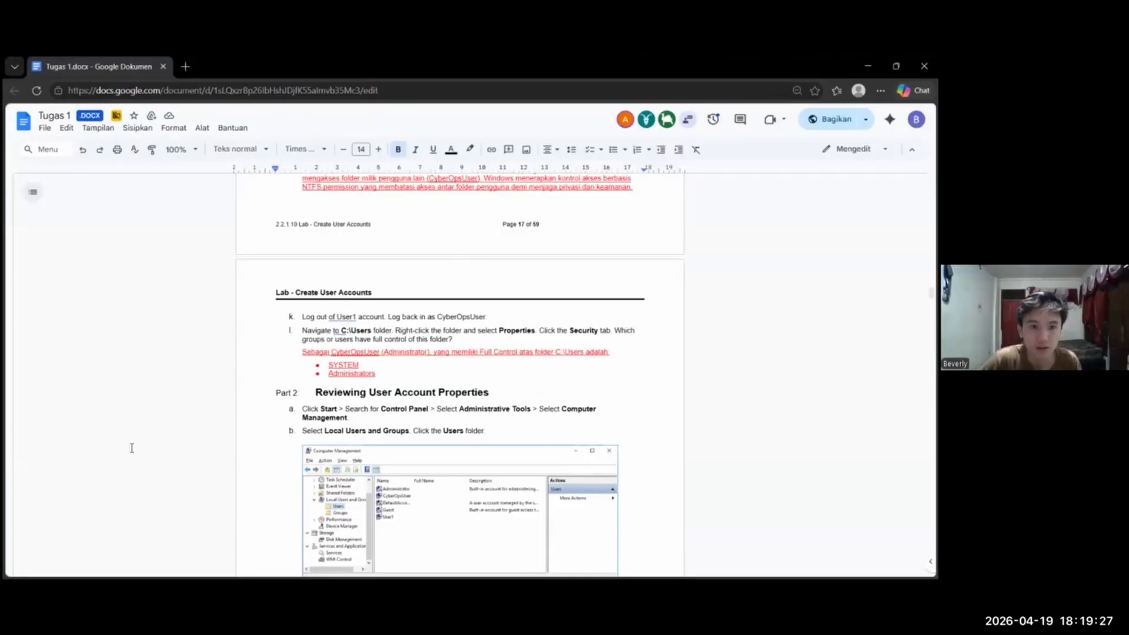
In the main account's session, snap the lab document to half the screen at Step l and minimize the C: drive window
{"action": "key", "text": "super+Right"}
{"action": "left_click", "coordinate": [284, 156]}
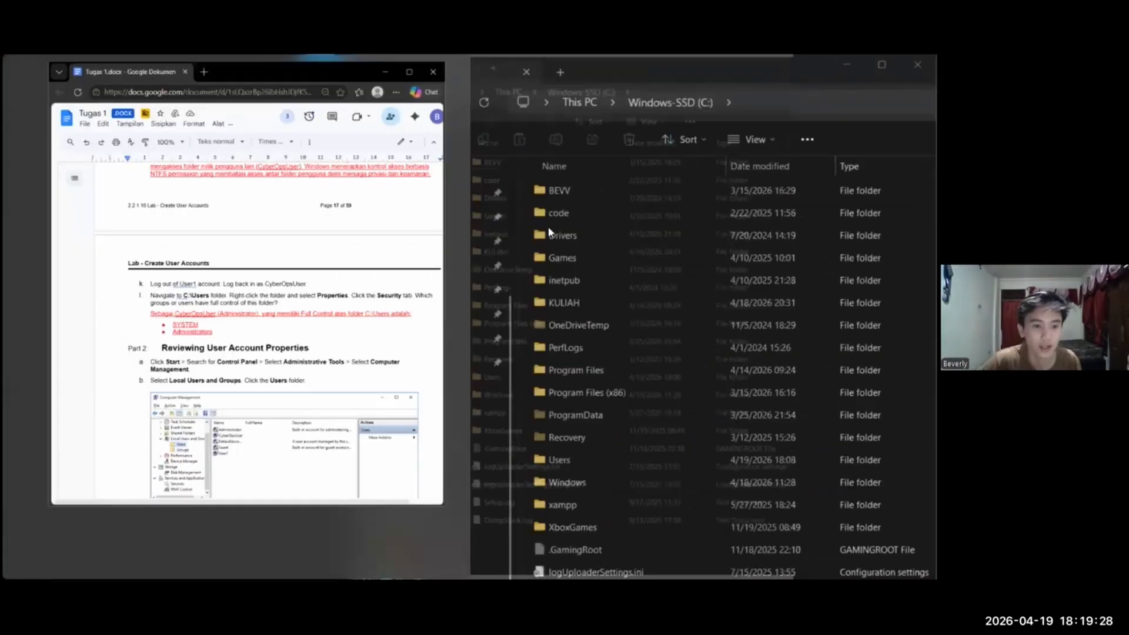
{"action": "scroll", "coordinate": [234, 251], "scroll_direction": "down", "scroll_amount": 1}
{"action": "left_click", "coordinate": [893, 63]}
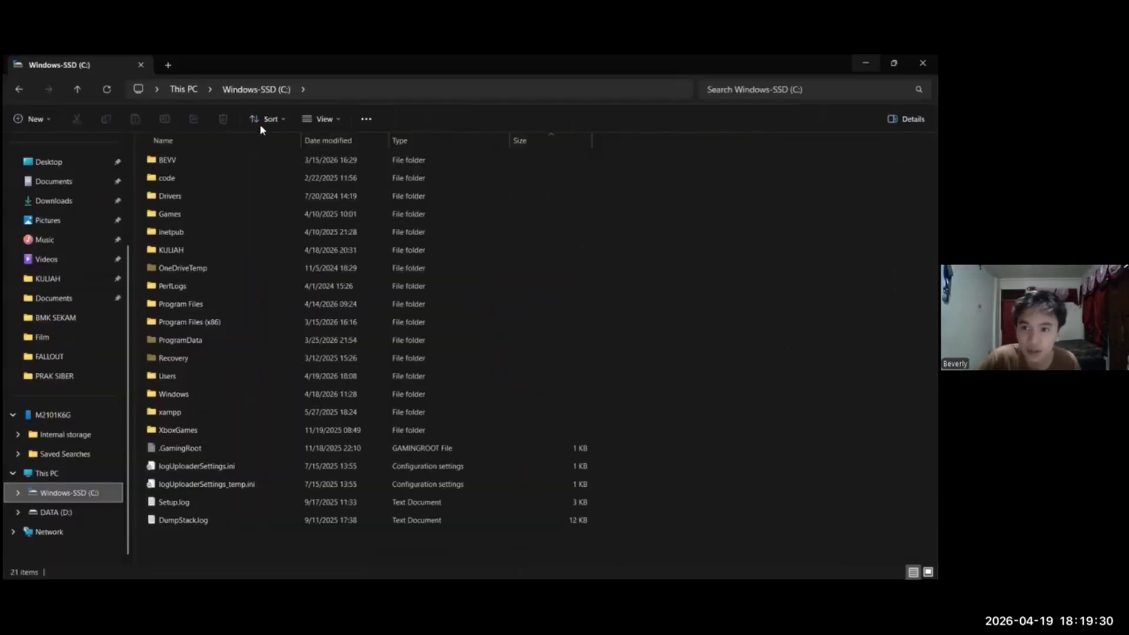
{"action": "left_click", "coordinate": [866, 63]}
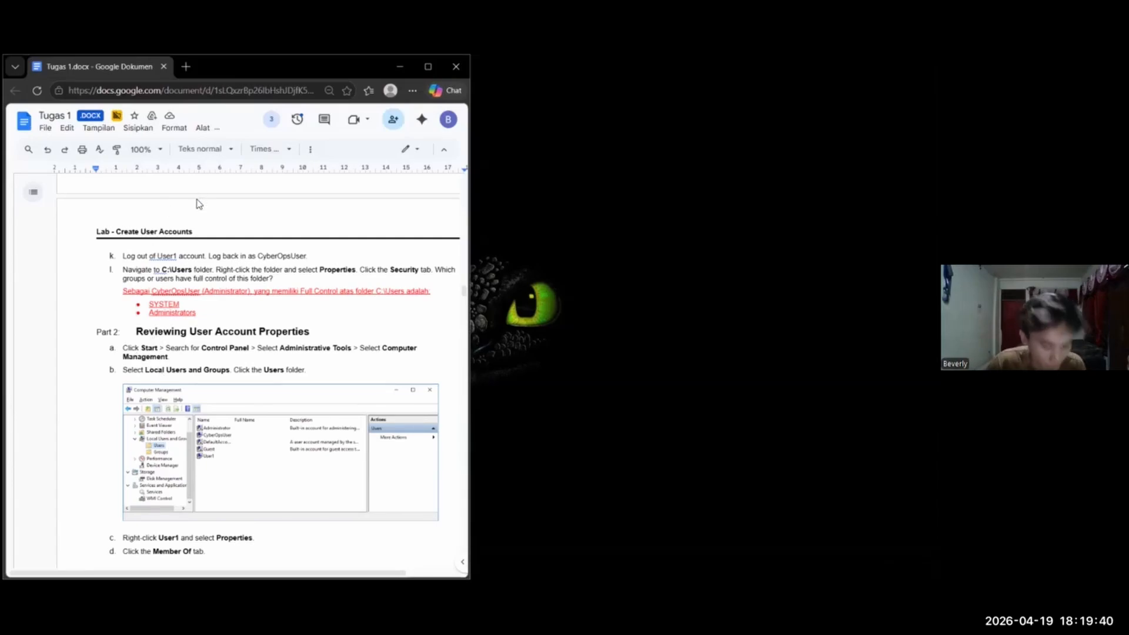
Open the Users folder on the C: drive, select the main account's folder and tile the window beside the lab document
{"action": "key", "text": "alt+Tab"}
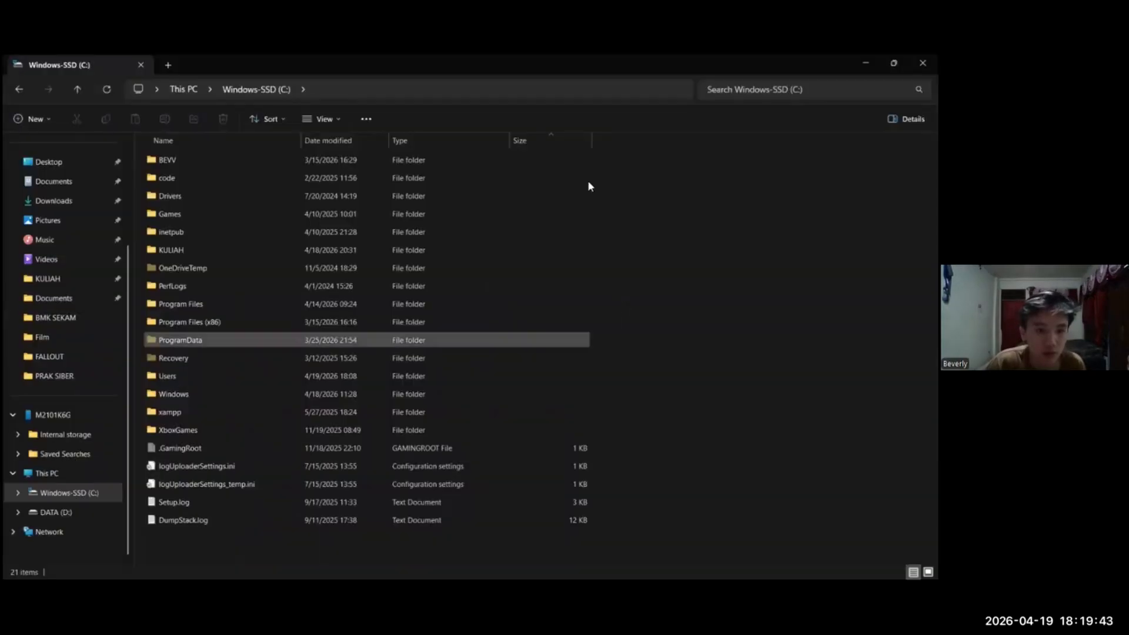
{"action": "double_click", "coordinate": [235, 376]}
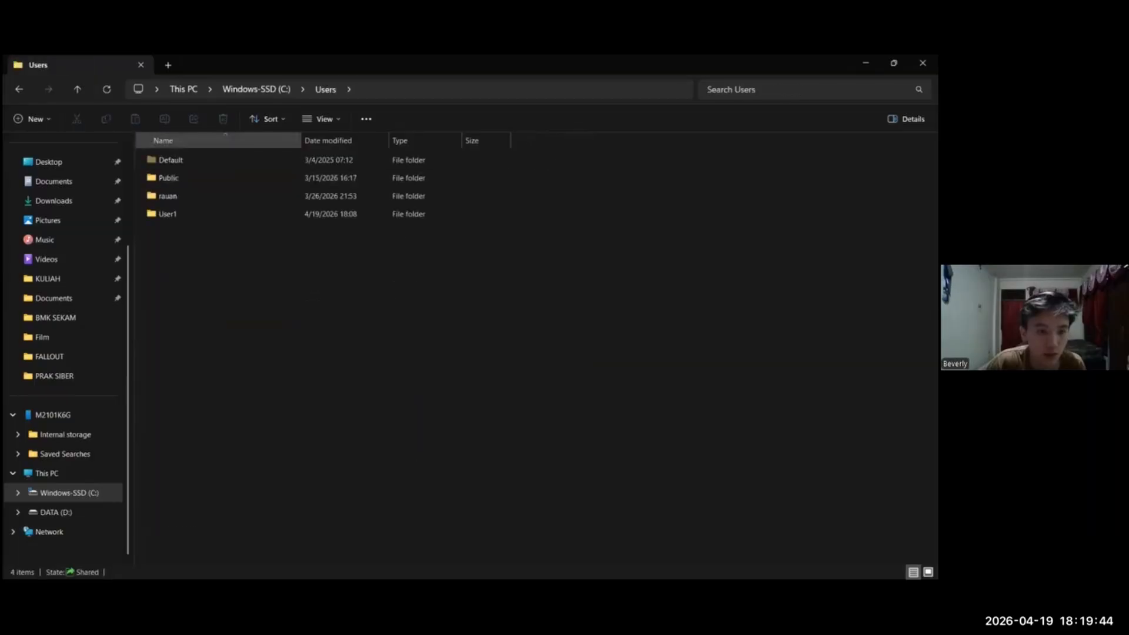
{"action": "left_click", "coordinate": [224, 196]}
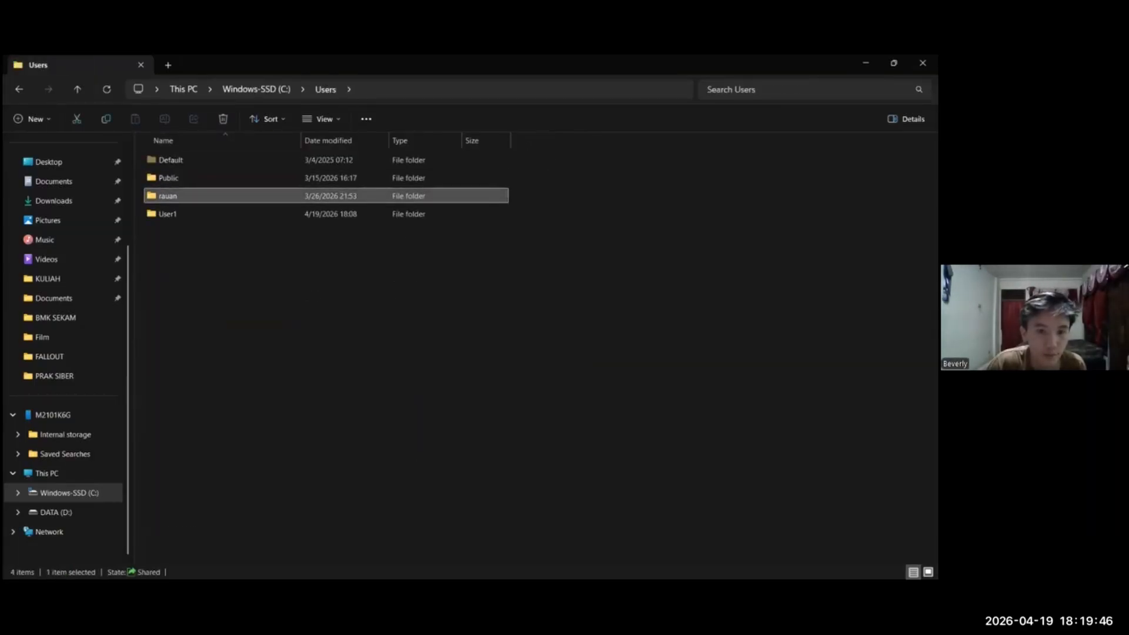
{"action": "key", "text": "alt+Tab"}
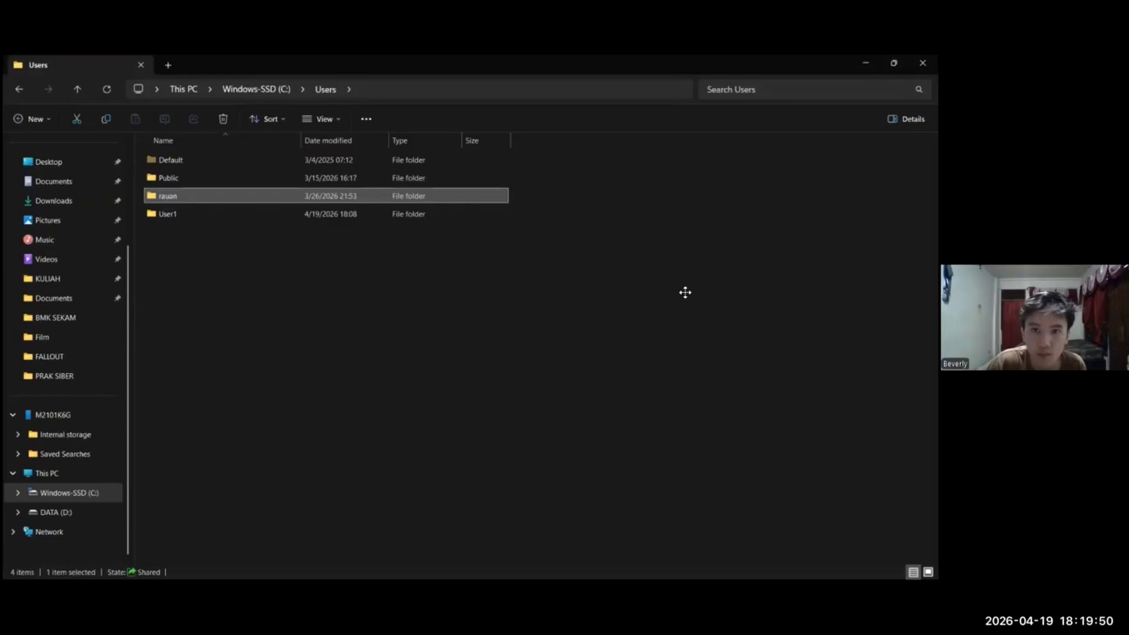
{"action": "left_click_drag", "start_coordinate": [706, 64], "coordinate": [320, 96]}
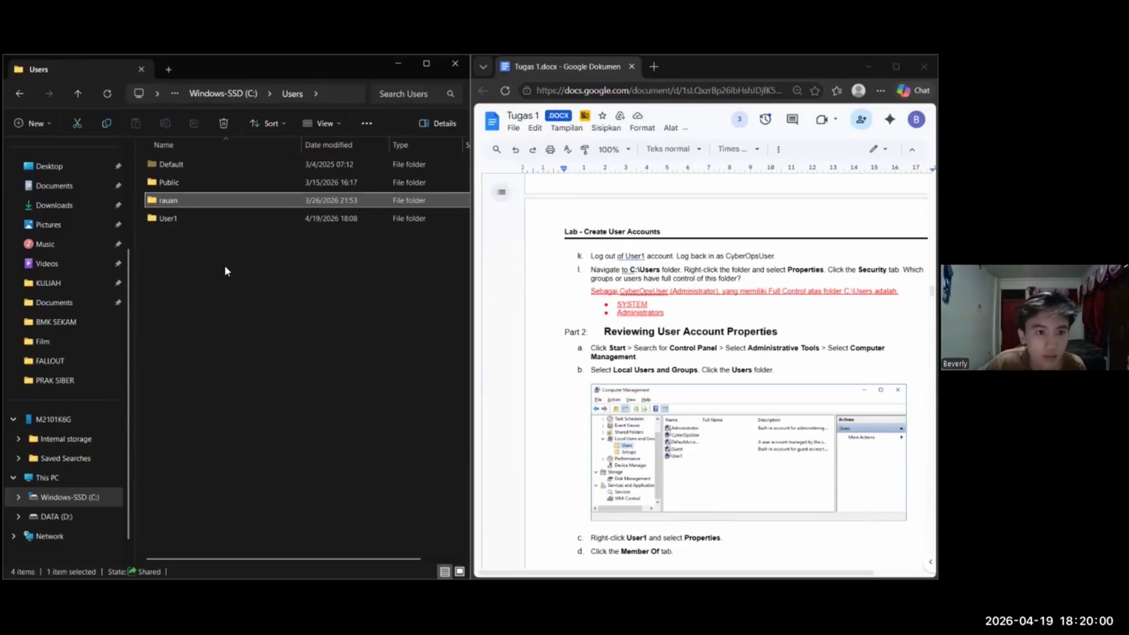
Open the properties of the main account's folder and examine the groups or users in its security permissions
{"action": "right_click", "coordinate": [184, 204]}
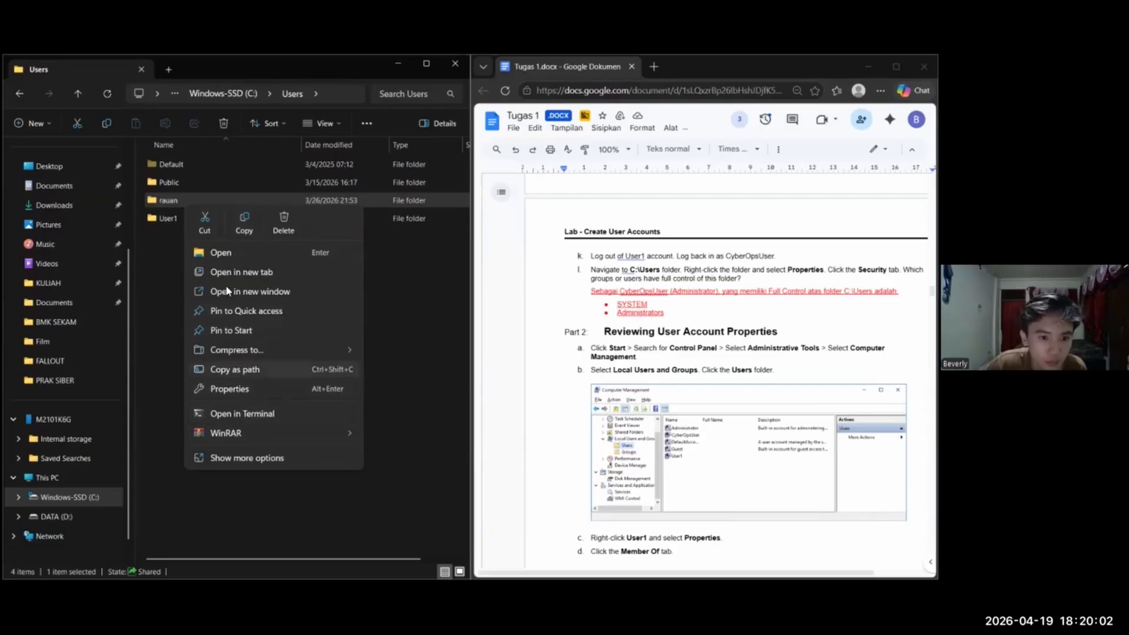
{"action": "left_click", "coordinate": [230, 389]}
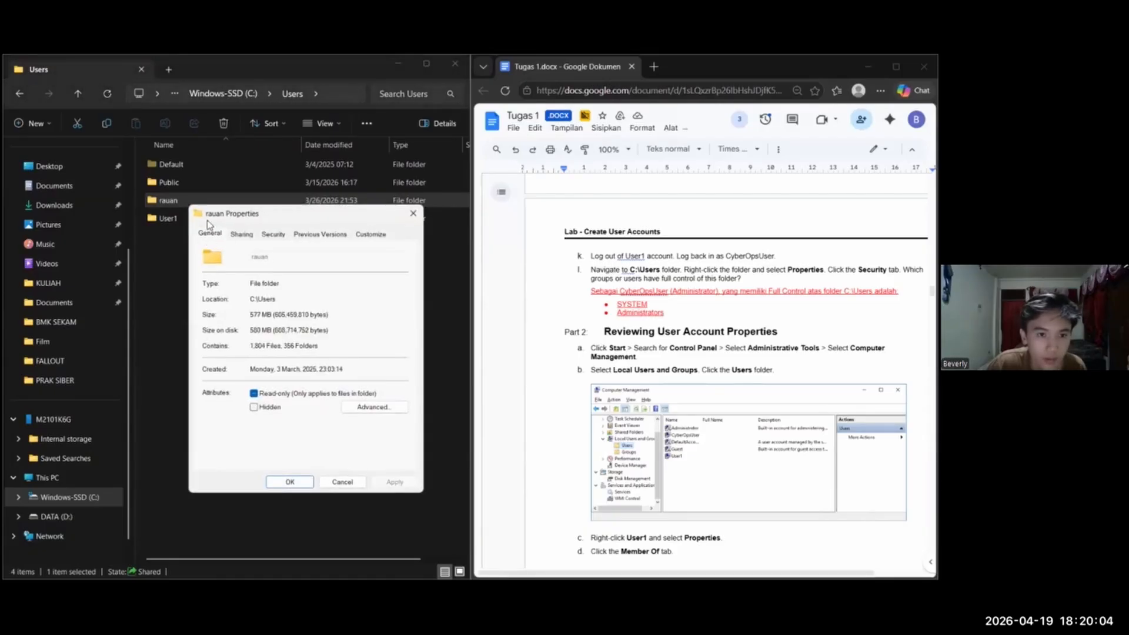
{"action": "left_click", "coordinate": [273, 233]}
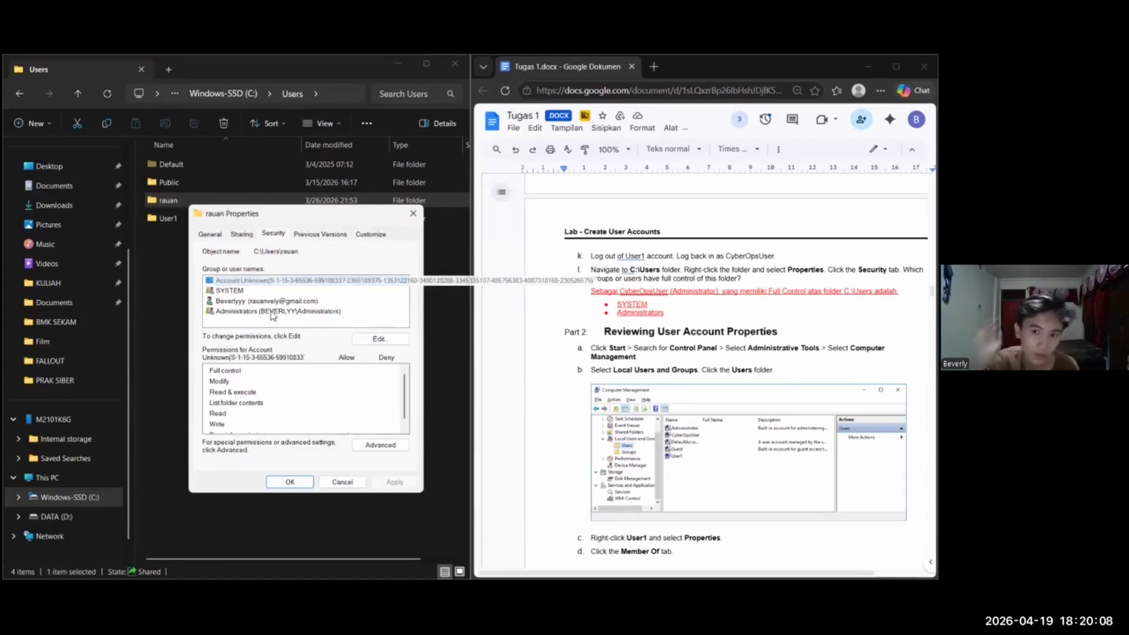
{"action": "left_click", "coordinate": [223, 281]}
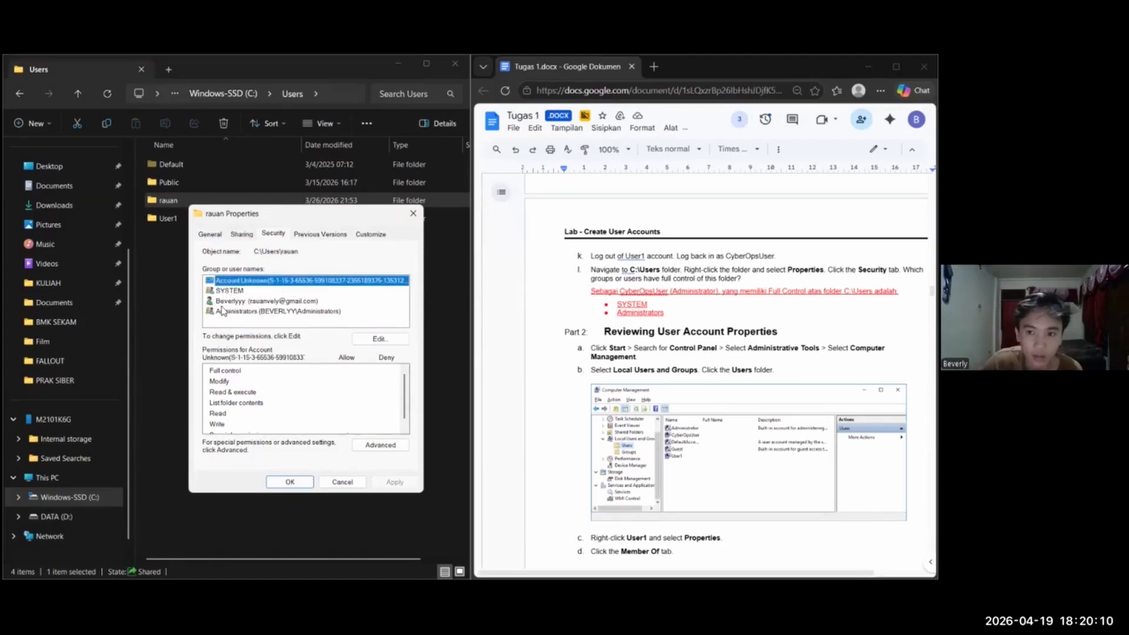
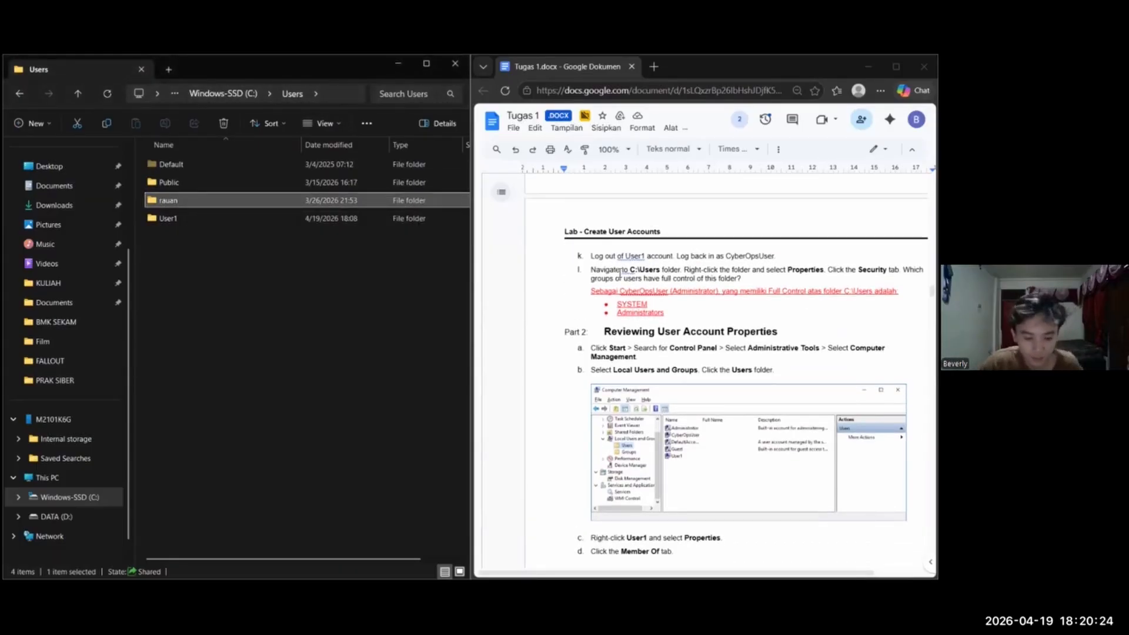
Read the Part 2 instructions on reviewing user account properties in the lab document and close the Users folder window
{"action": "scroll", "coordinate": [681, 209], "scroll_direction": "down", "scroll_amount": 1}
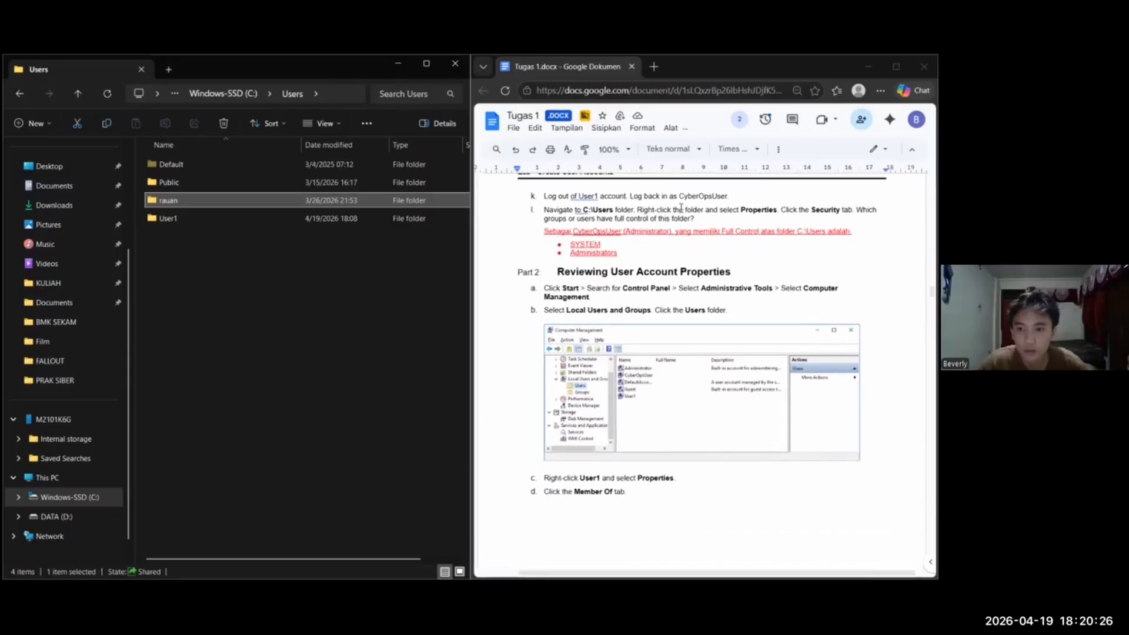
{"action": "scroll", "coordinate": [582, 293], "scroll_direction": "down", "scroll_amount": 1}
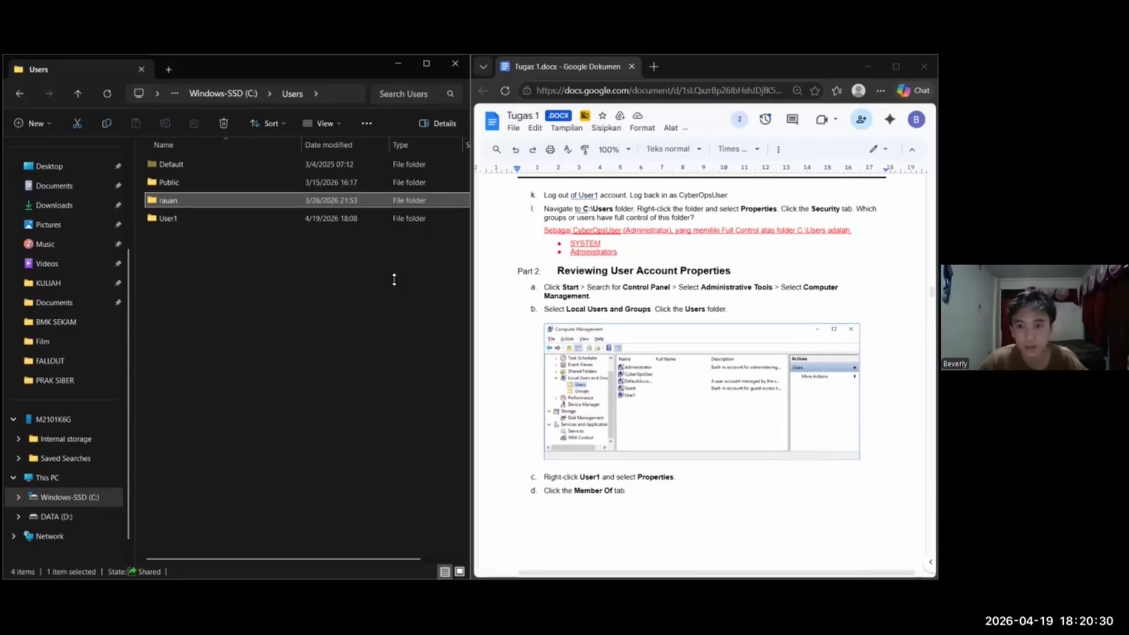
{"action": "scroll", "coordinate": [702, 333], "scroll_direction": "down", "scroll_amount": 1}
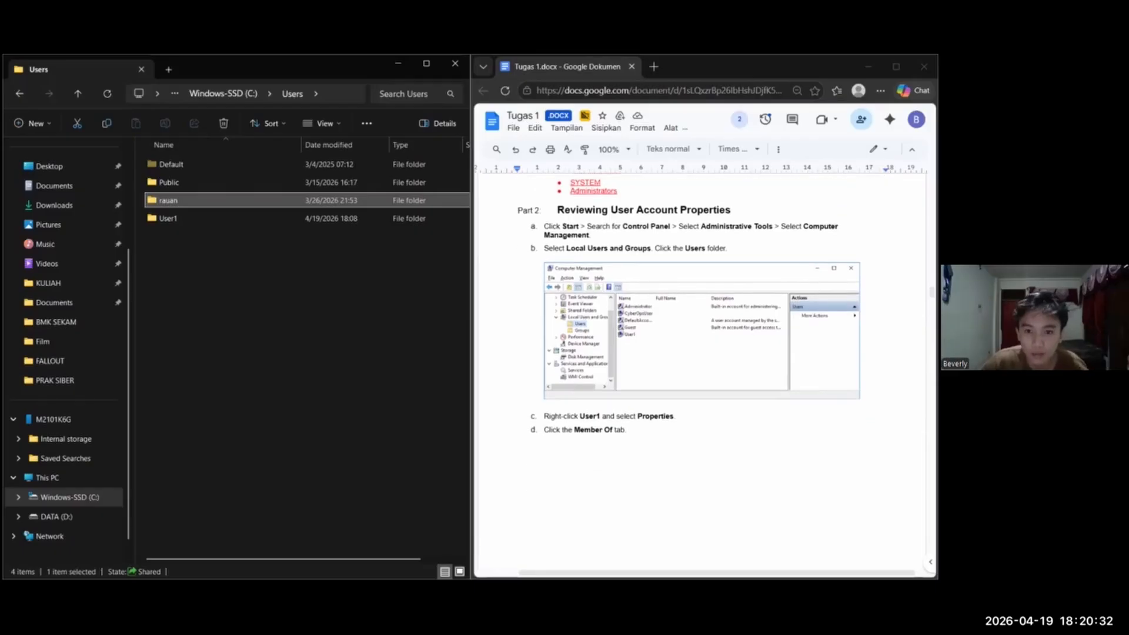
{"action": "scroll", "coordinate": [703, 334], "scroll_direction": "up", "scroll_amount": 1}
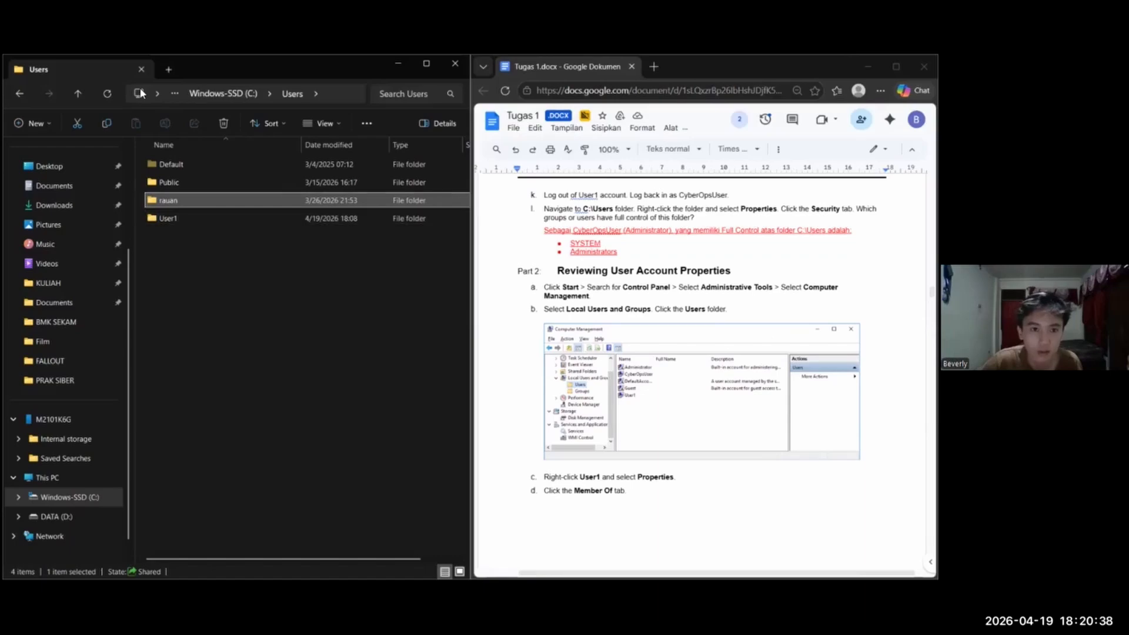
{"action": "left_click", "coordinate": [347, 300]}
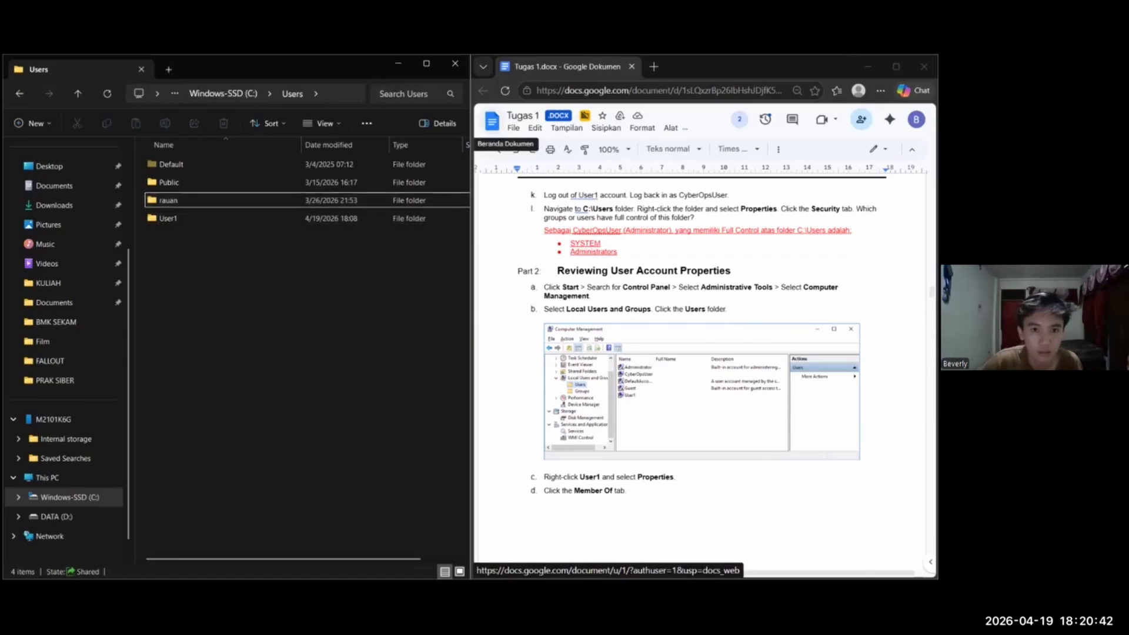
{"action": "key", "text": "alt+F4"}
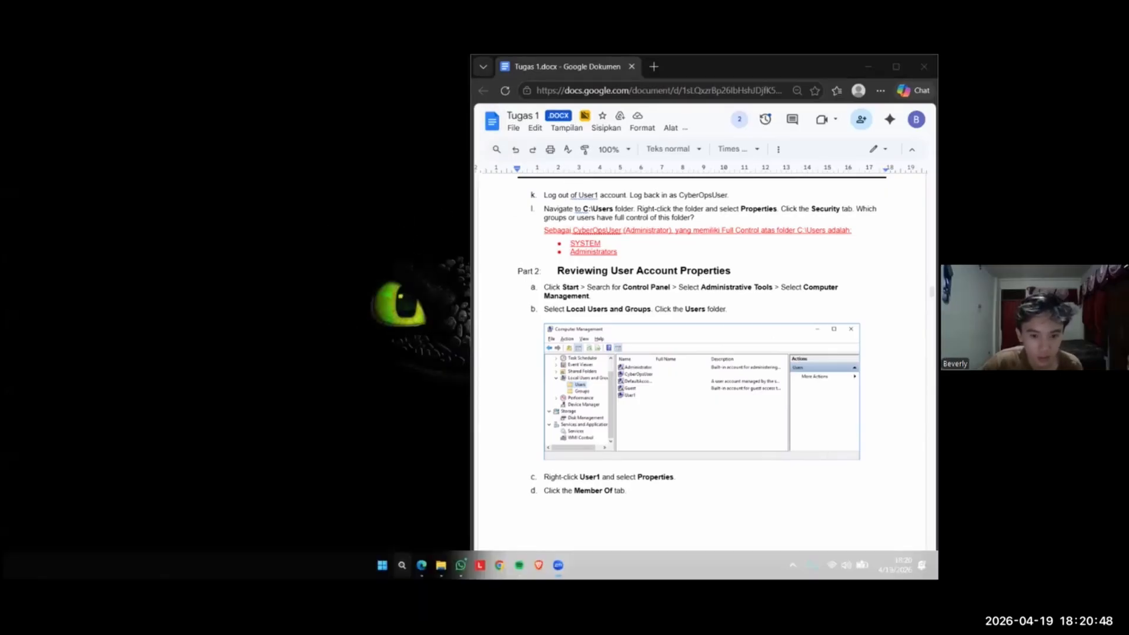
Open the Control Panel and tile it side by side with the lab document
{"action": "left_click", "coordinate": [402, 565]}
{"action": "type", "text": "control"}
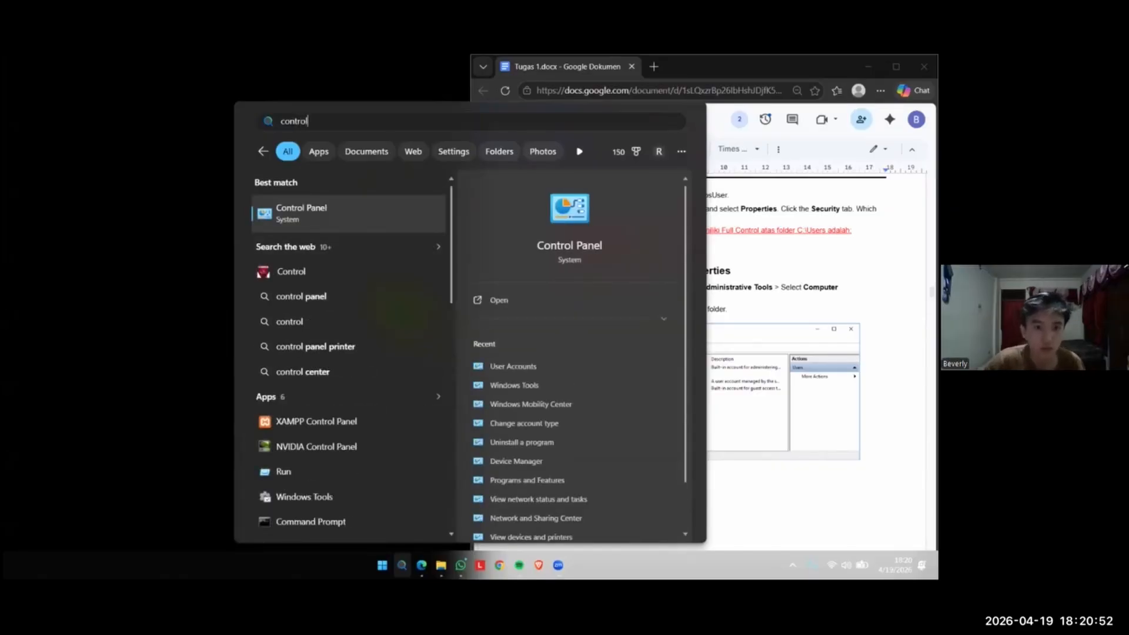
{"action": "key", "text": "Return"}
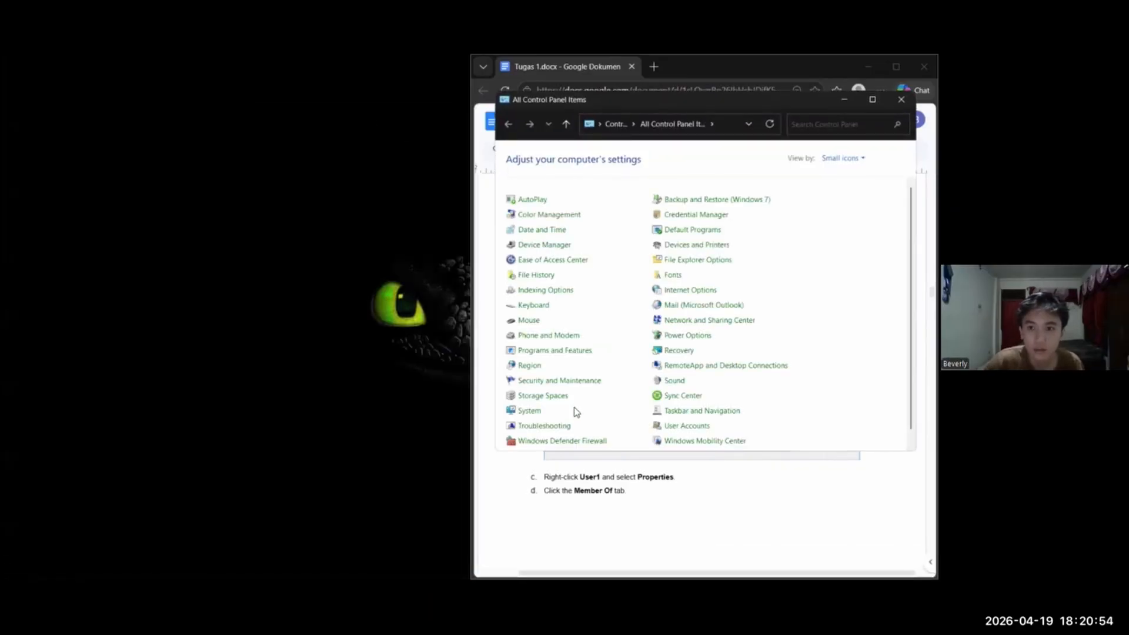
{"action": "key", "text": "alt+Tab"}
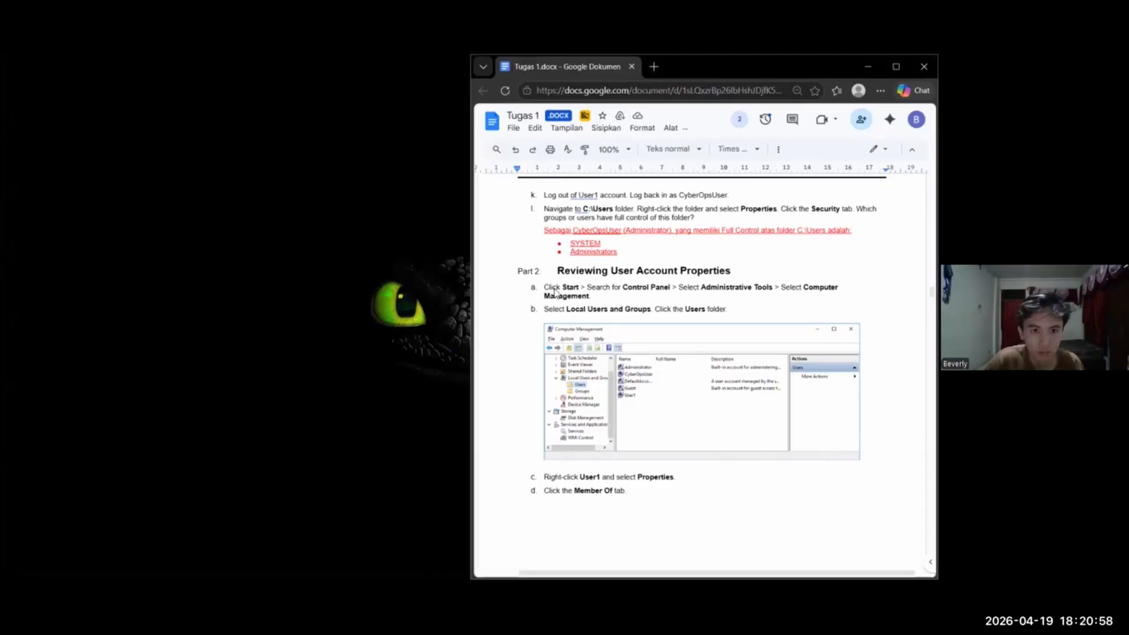
{"action": "key", "text": "super+Left"}
{"action": "left_click", "coordinate": [704, 318]}
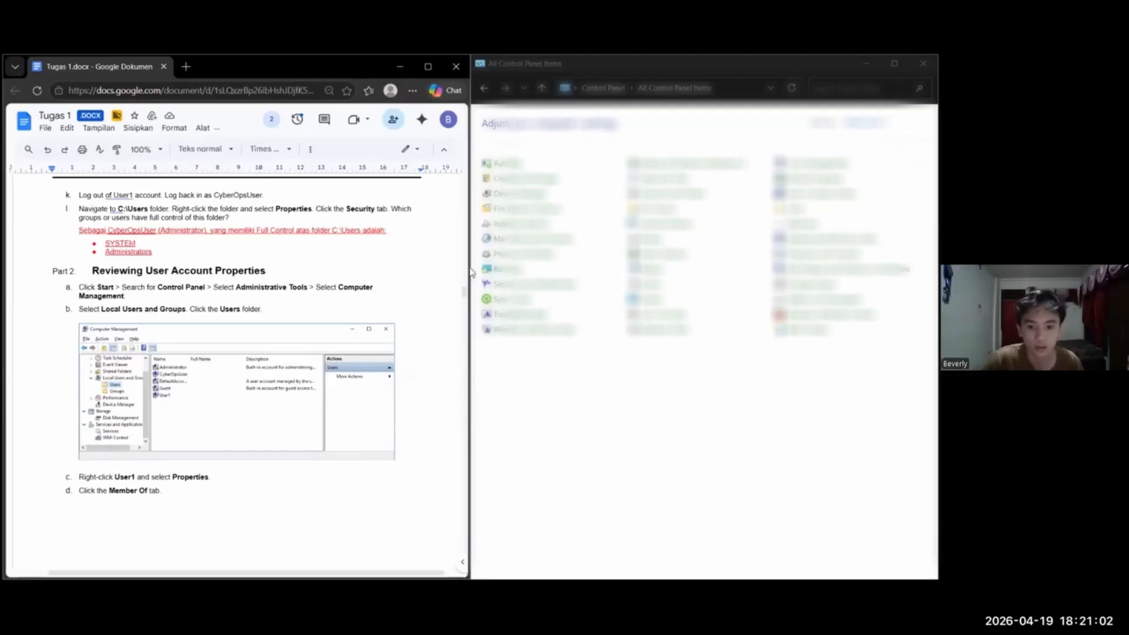
{"action": "key", "text": "alt+Tab"}
{"action": "left_click", "coordinate": [923, 64]}
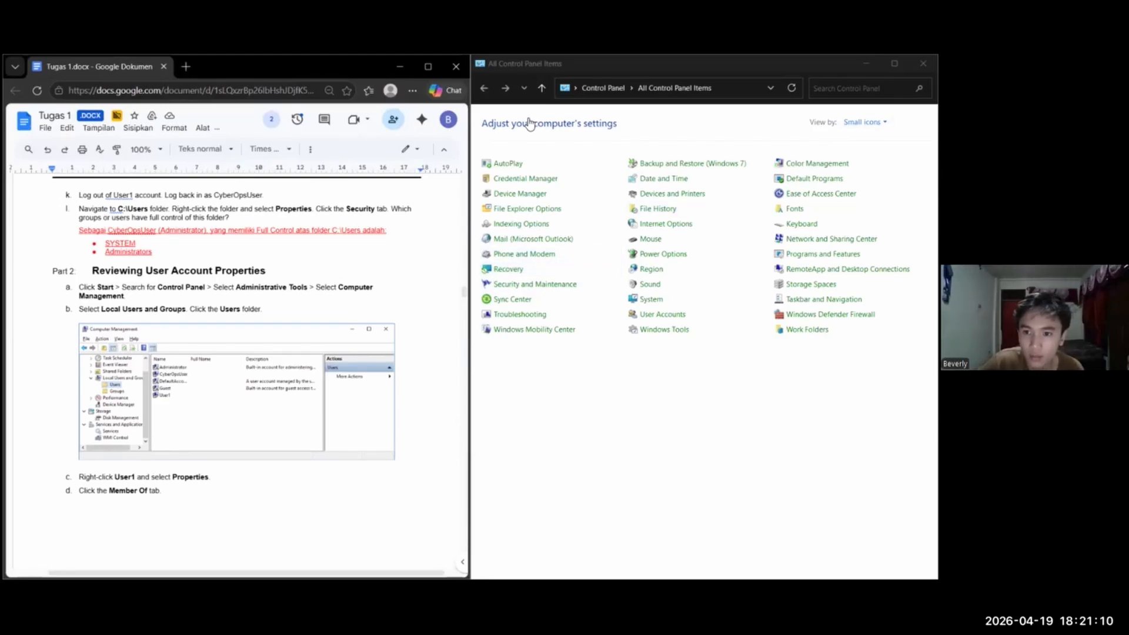
Open Computer Management from Windows Tools in the Control Panel
{"action": "left_click", "coordinate": [663, 315]}
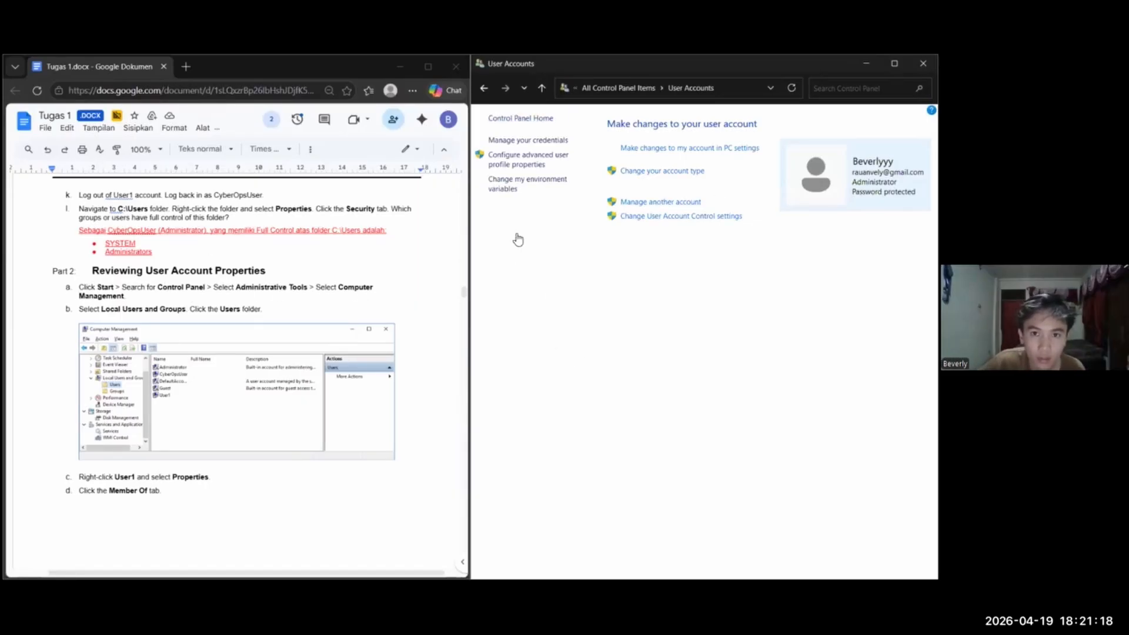
{"action": "key", "text": "alt+Left"}
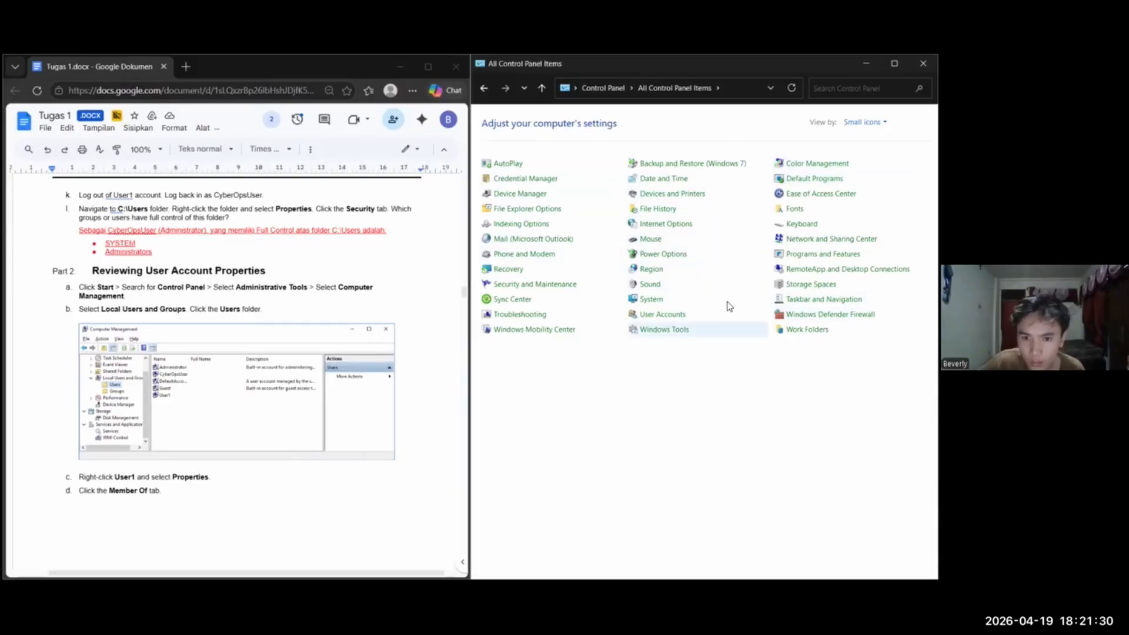
{"action": "double_click", "coordinate": [664, 329]}
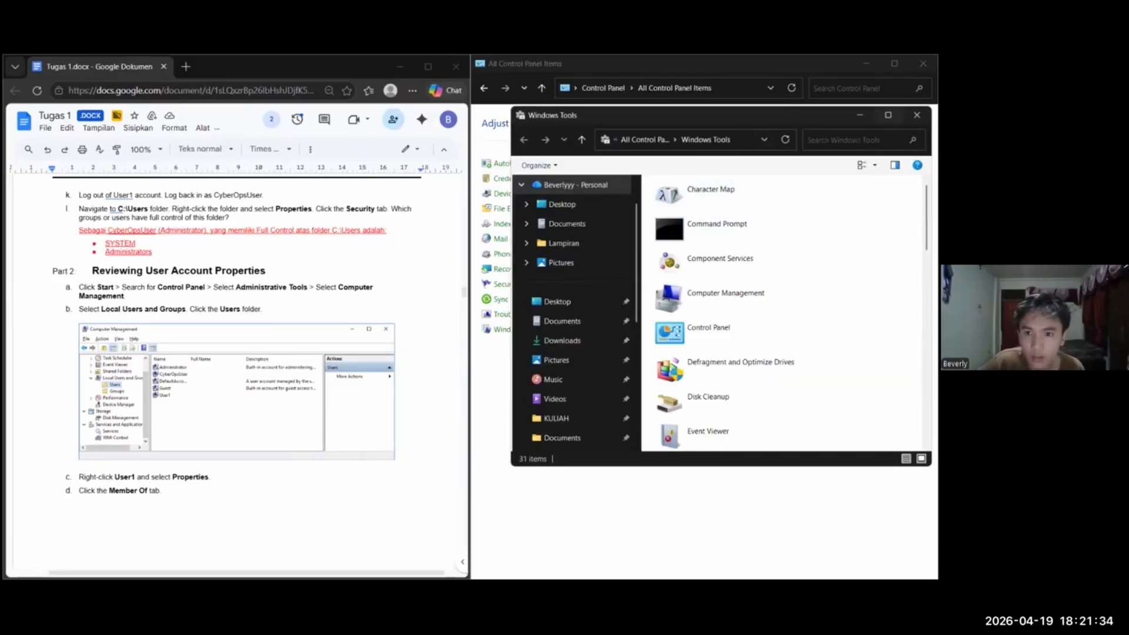
{"action": "double_click", "coordinate": [727, 297]}
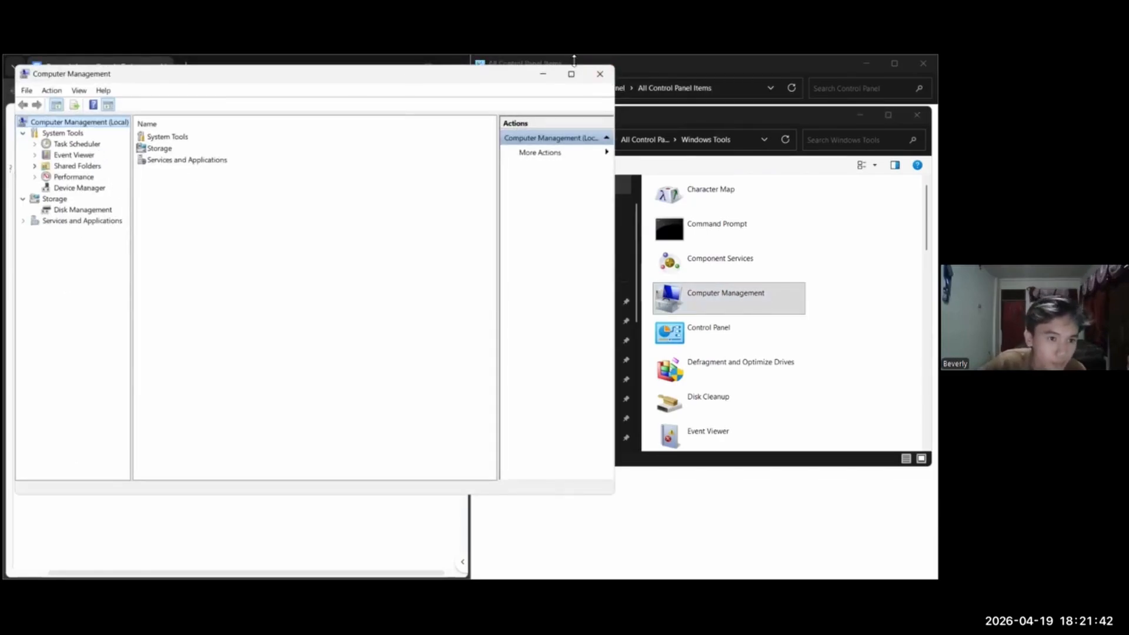
Examine the Shared Folders branch in Computer Management, and close both Computer Management and Windows Tools
{"action": "left_click", "coordinate": [35, 165]}
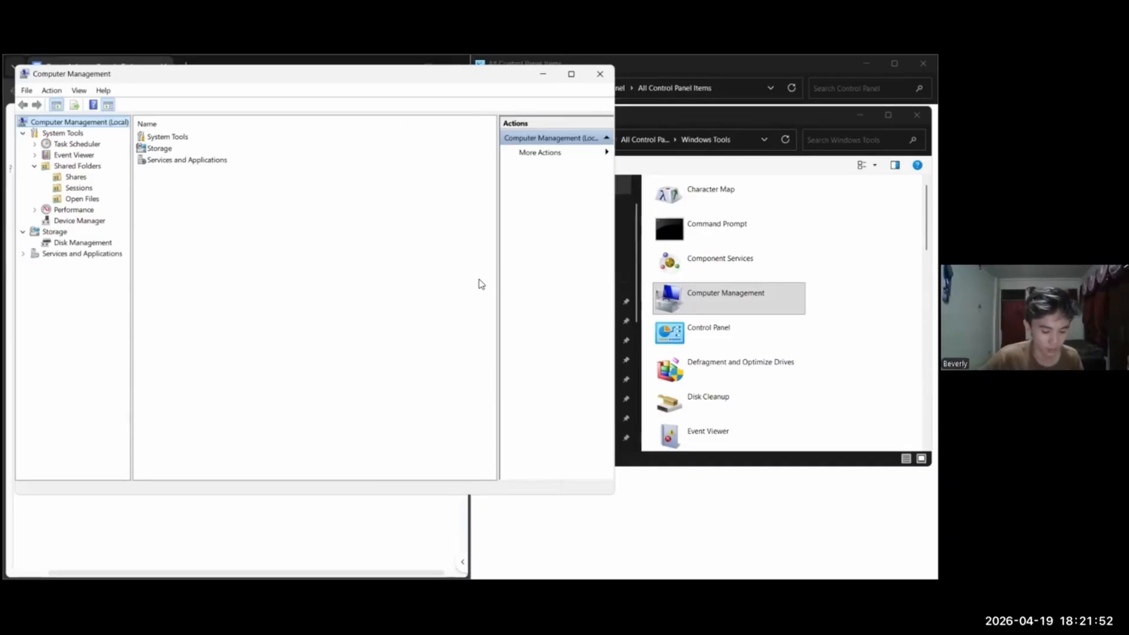
{"action": "left_click", "coordinate": [599, 74]}
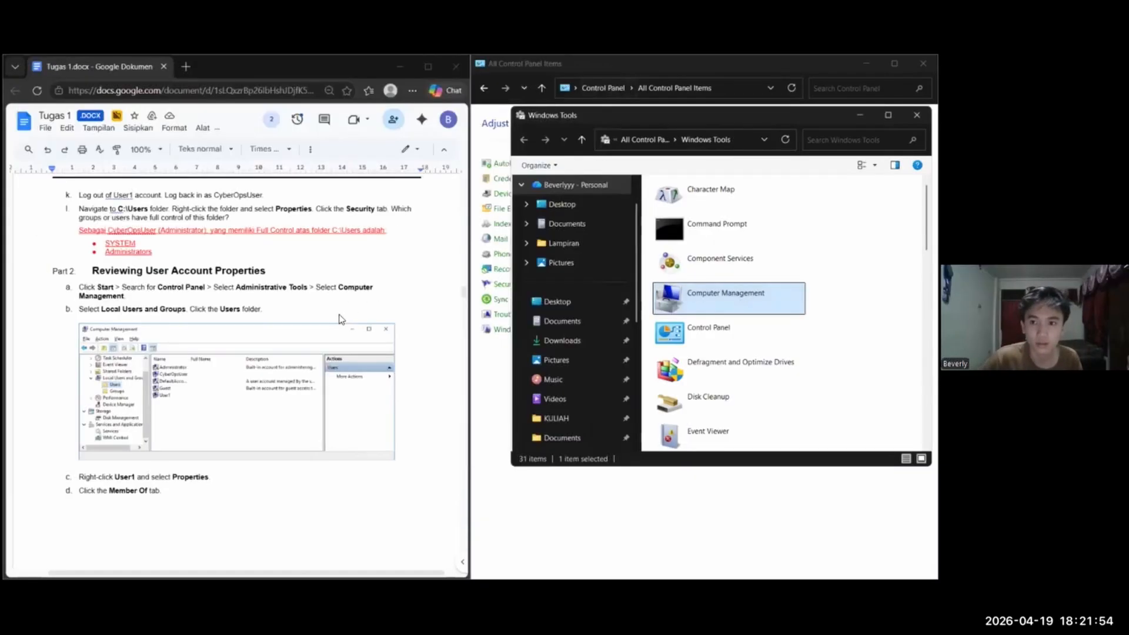
{"action": "left_click", "coordinate": [916, 115]}
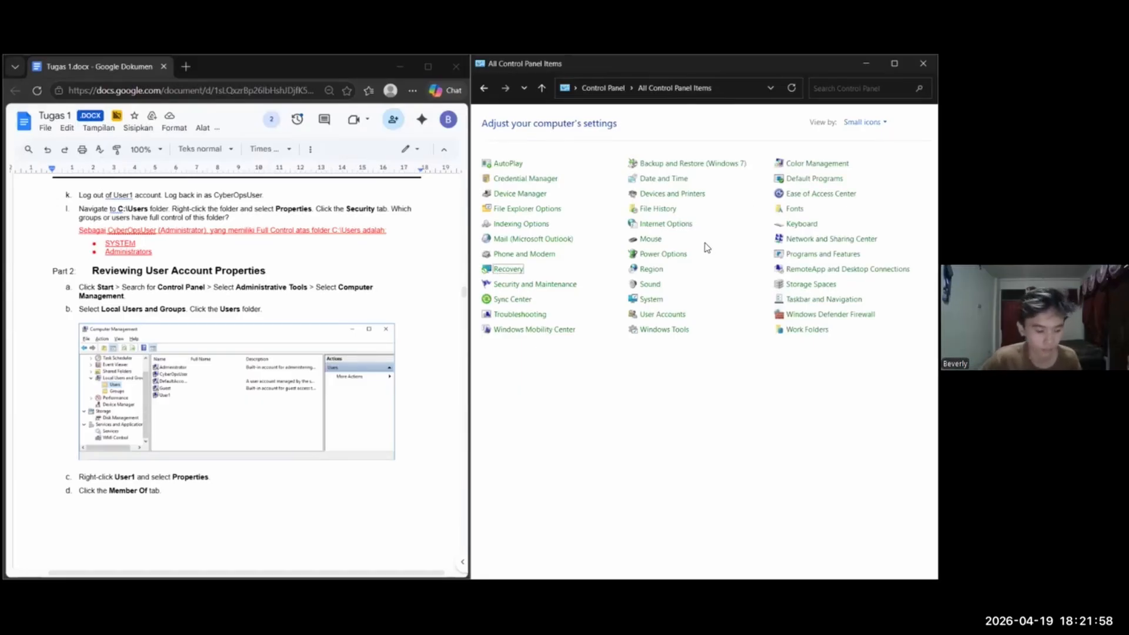
Run netplwiz to open the User Accounts dialog and place it over the Control Panel, clear of the lab document
{"action": "key", "text": "super"}
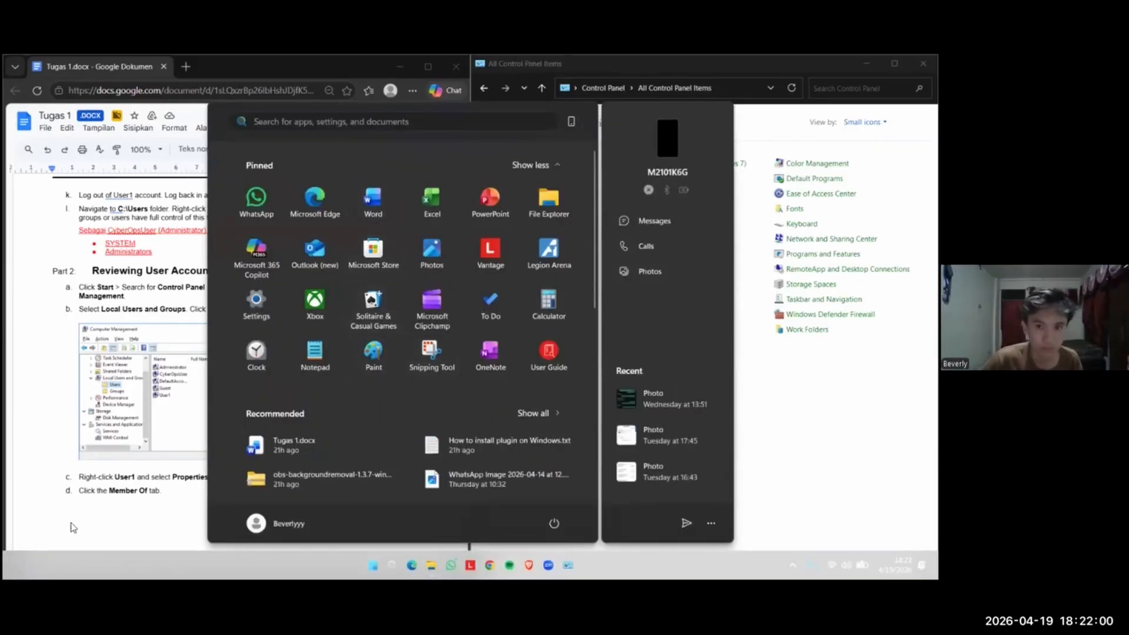
{"action": "key", "text": "super"}
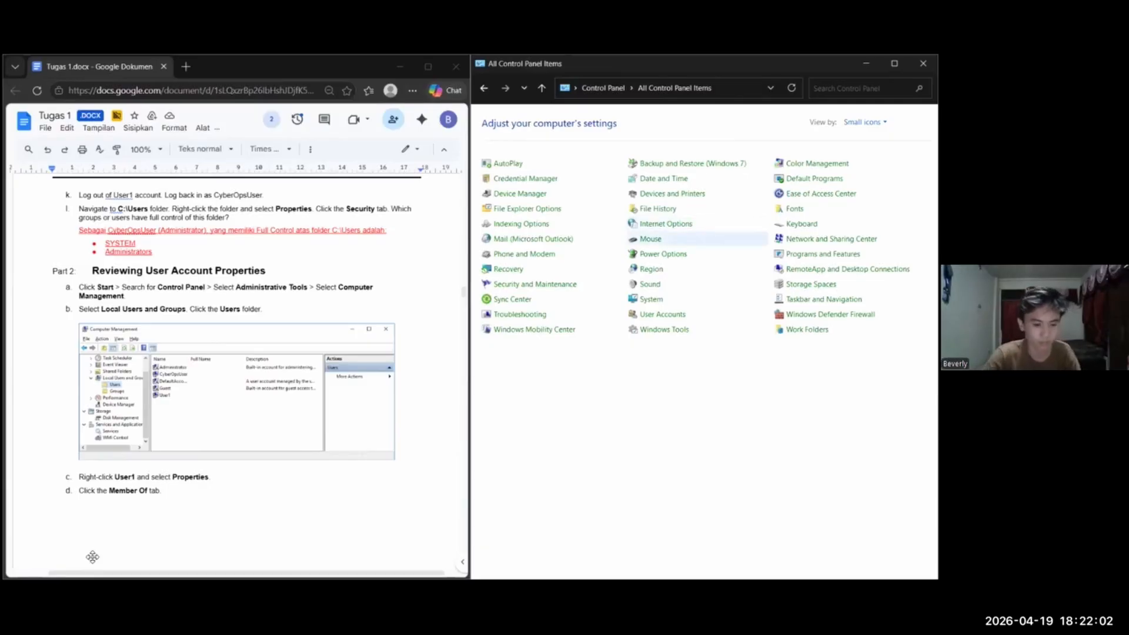
{"action": "key", "text": "super+r"}
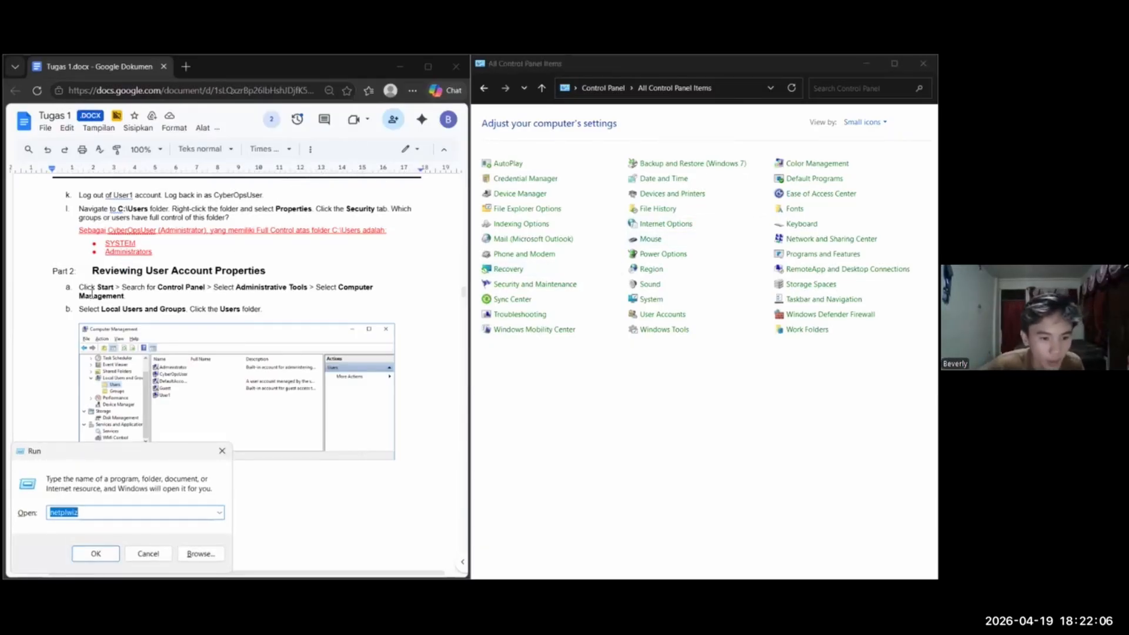
{"action": "key", "text": "Return"}
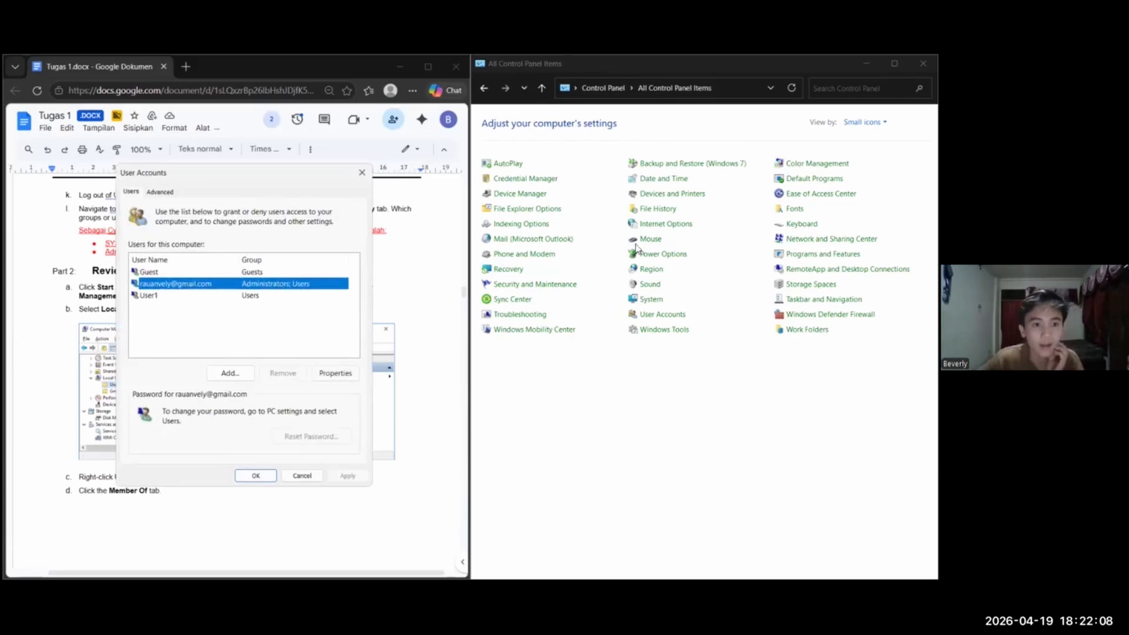
{"action": "left_click_drag", "start_coordinate": [235, 173], "coordinate": [619, 118]}
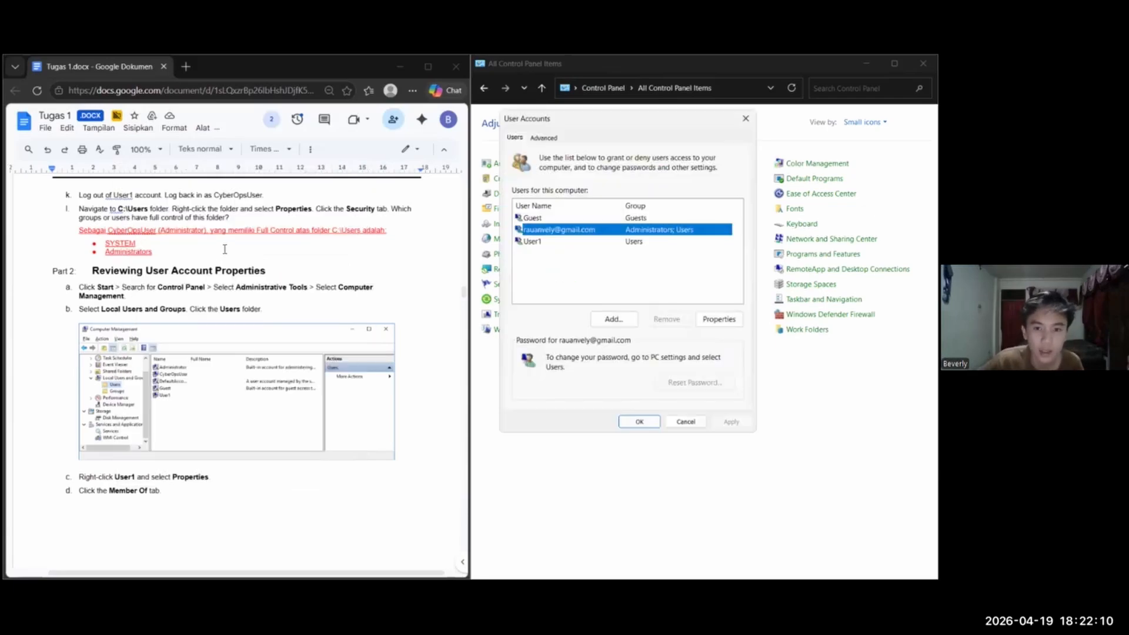
Open User1's properties, compare its group membership with the Part 2 answer in the lab document, and close the properties unchanged
{"action": "scroll", "coordinate": [187, 333], "scroll_direction": "down", "scroll_amount": 1}
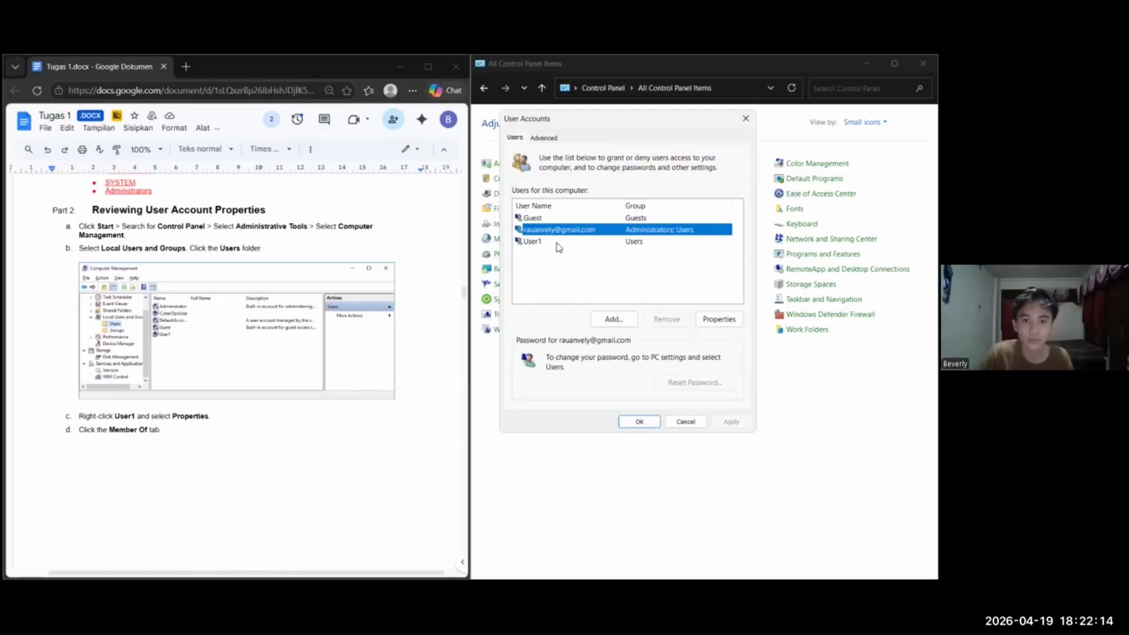
{"action": "scroll", "coordinate": [236, 331], "scroll_direction": "down", "scroll_amount": 1}
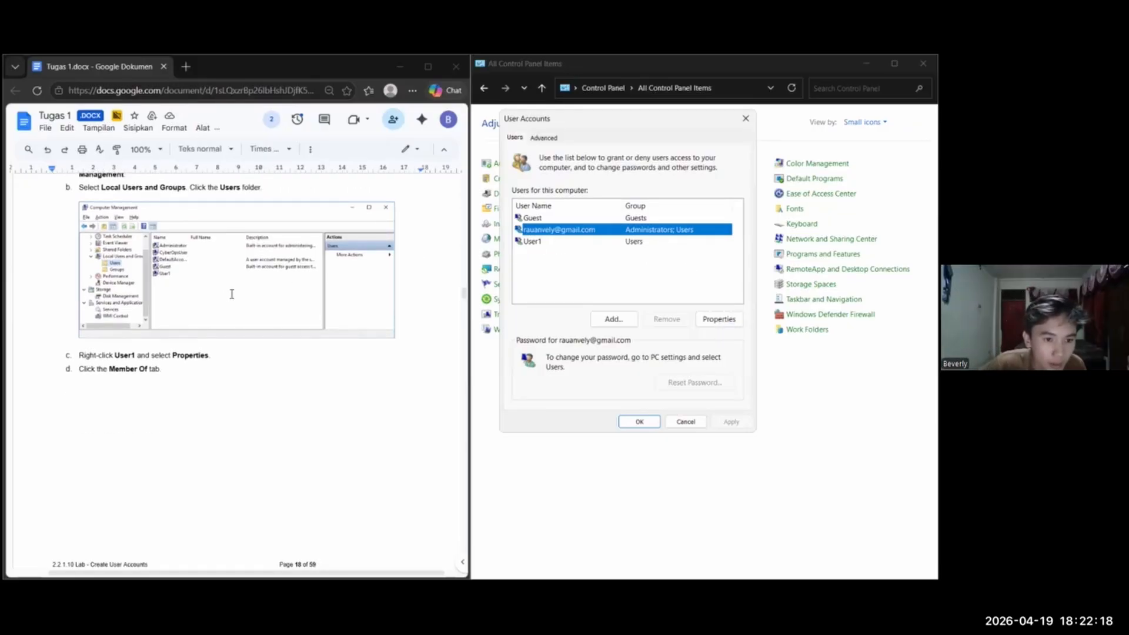
{"action": "key", "text": "Down"}
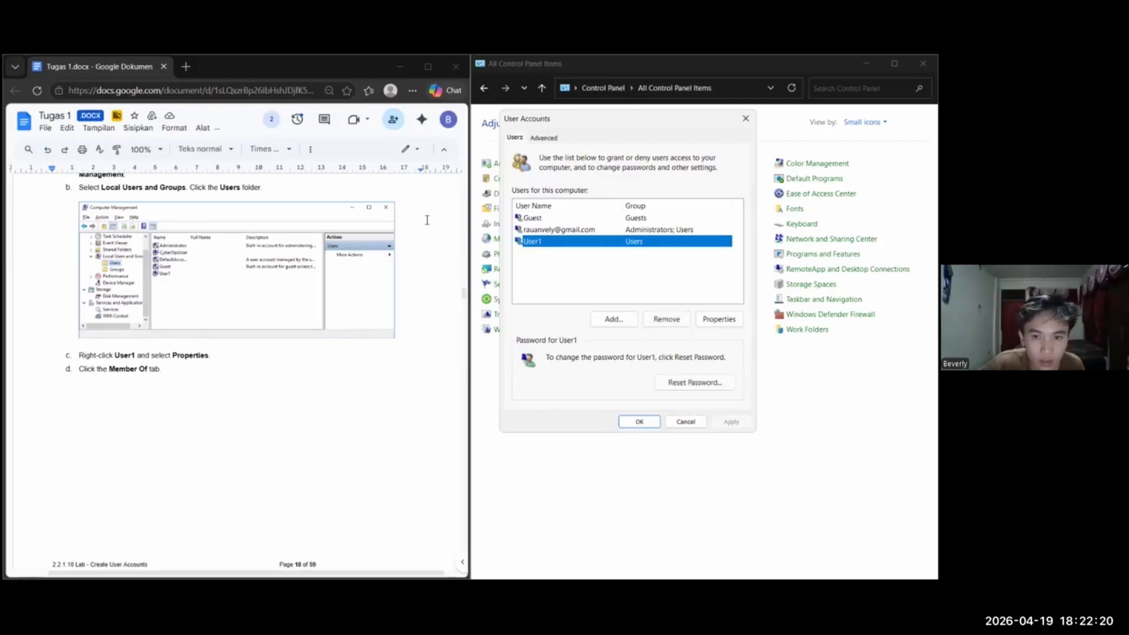
{"action": "key", "text": "alt+o"}
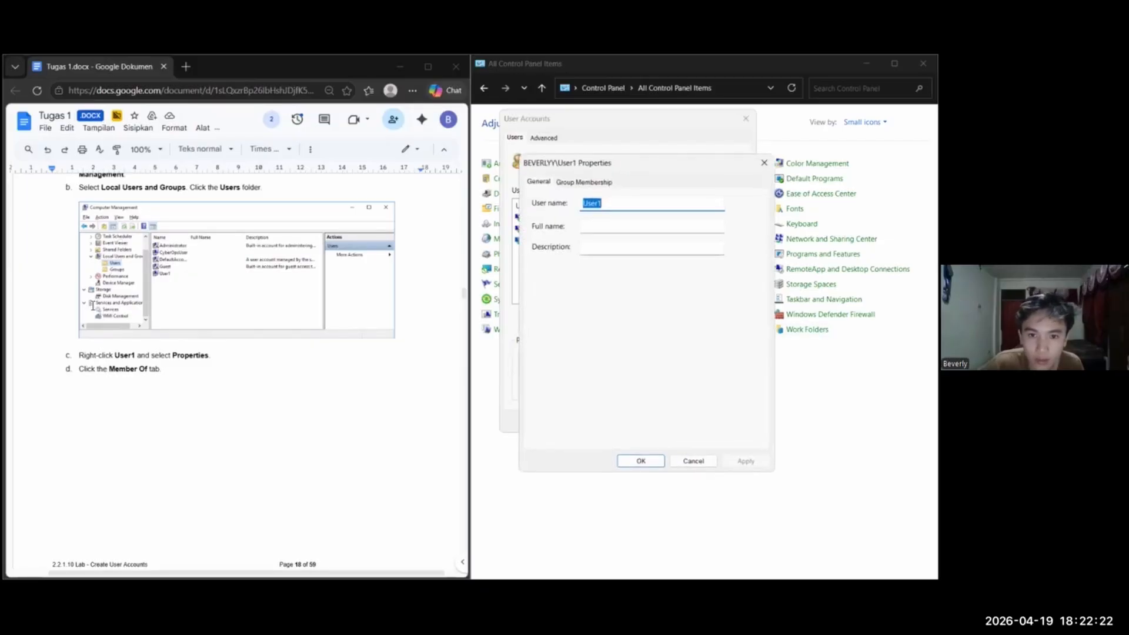
{"action": "scroll", "coordinate": [90, 309], "scroll_direction": "up", "scroll_amount": 3}
{"action": "scroll", "coordinate": [321, 339], "scroll_direction": "down", "scroll_amount": 2}
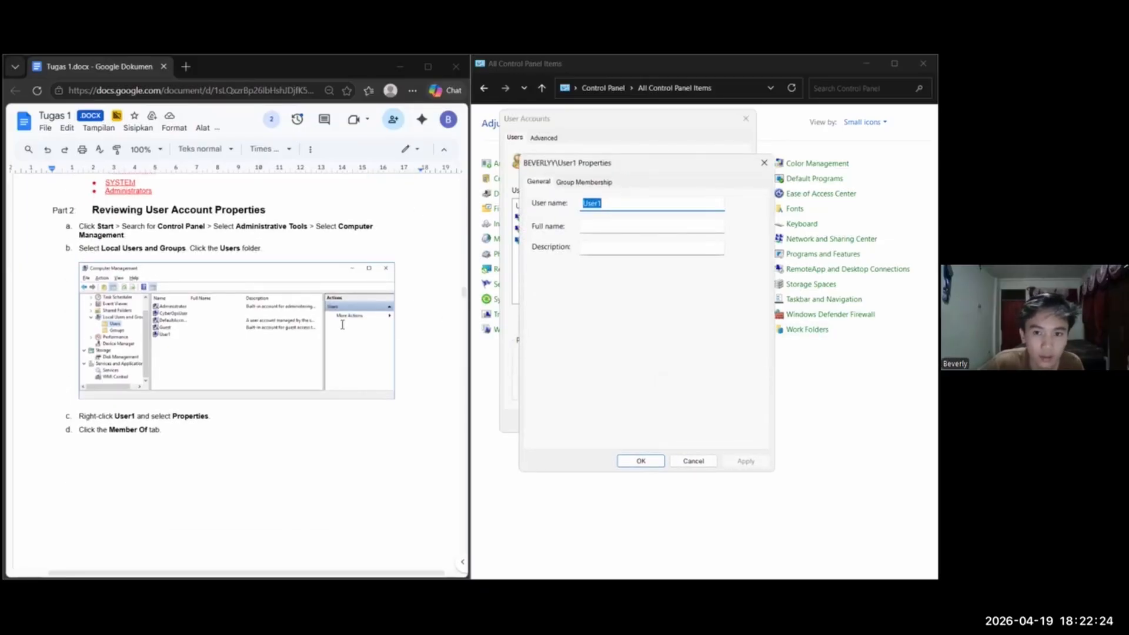
{"action": "key", "text": "ctrl+Tab"}
{"action": "scroll", "coordinate": [330, 340], "scroll_direction": "down", "scroll_amount": 1}
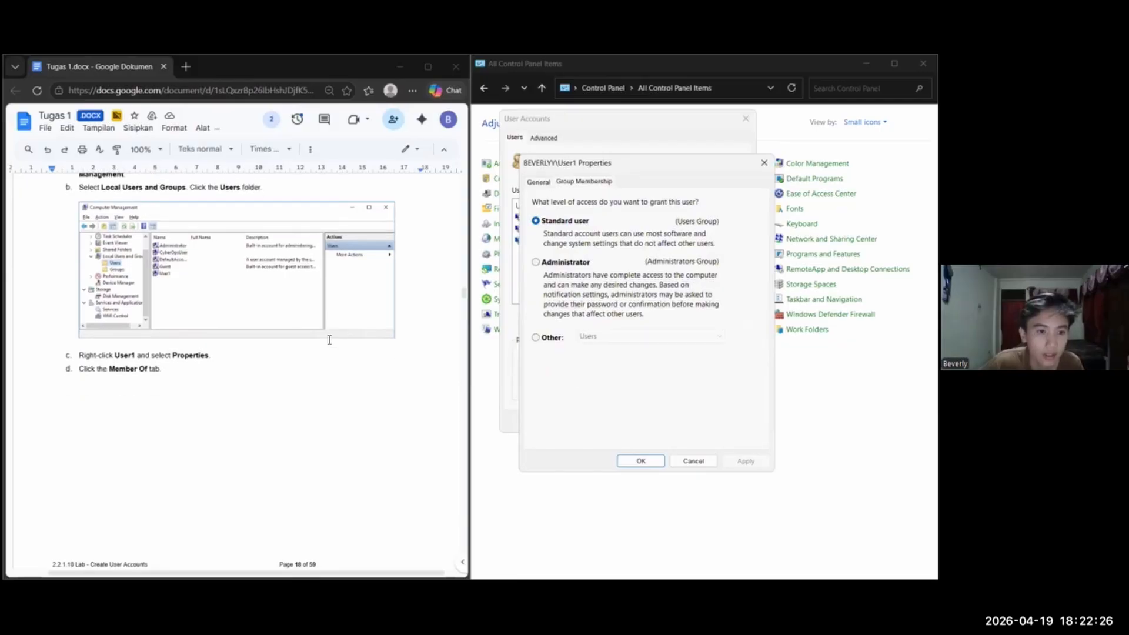
{"action": "scroll", "coordinate": [330, 339], "scroll_direction": "down", "scroll_amount": 8}
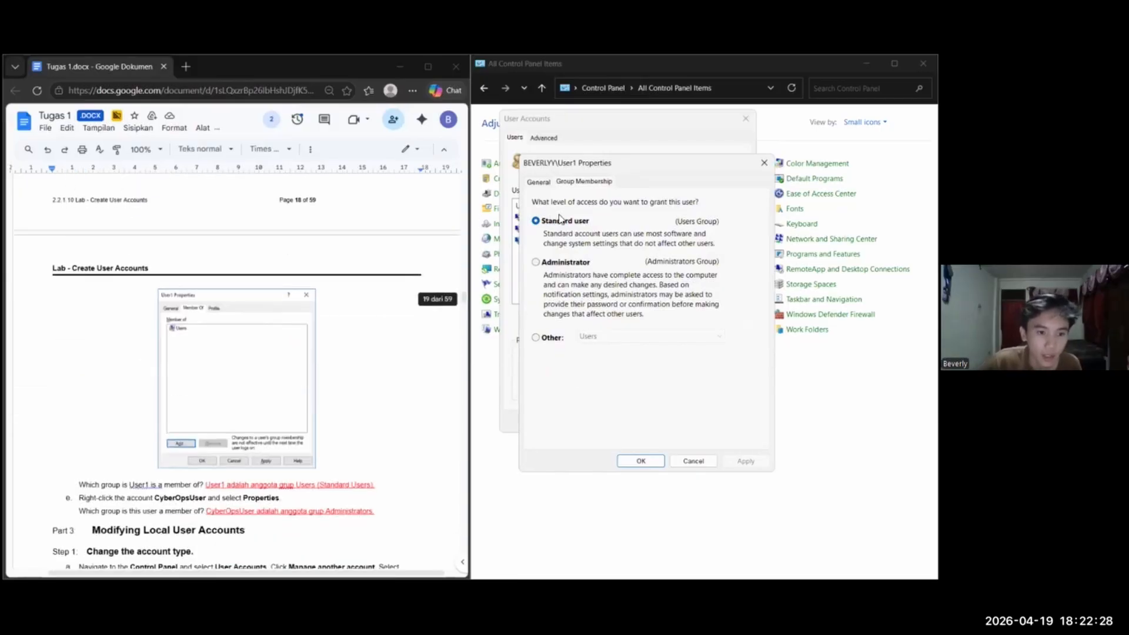
{"action": "scroll", "coordinate": [400, 335], "scroll_direction": "up", "scroll_amount": 1}
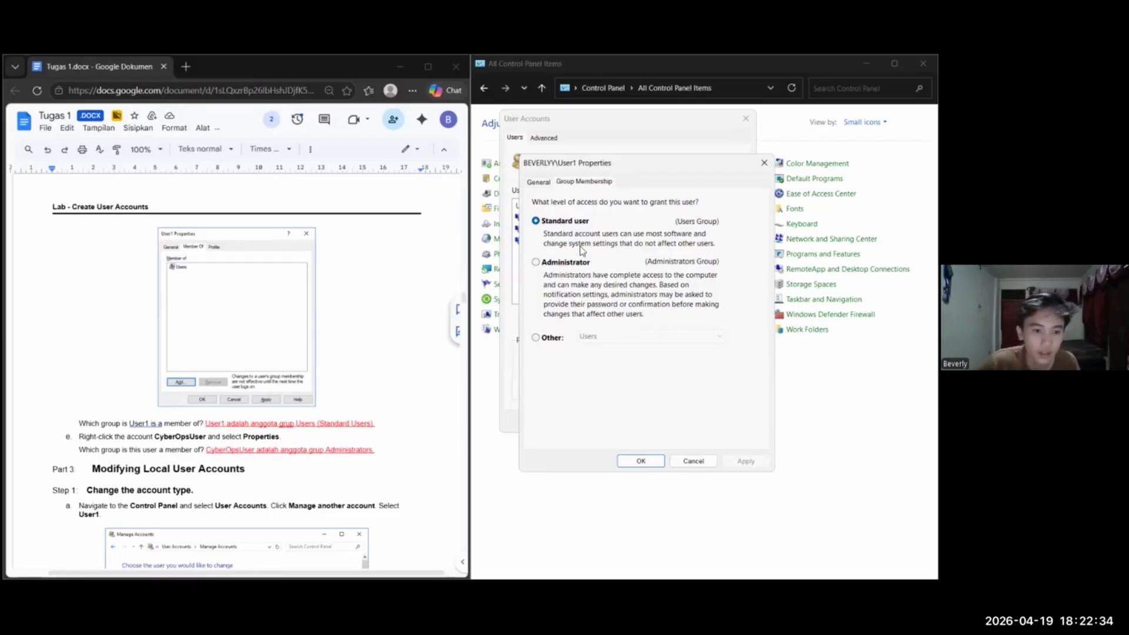
{"action": "left_click", "coordinate": [693, 461]}
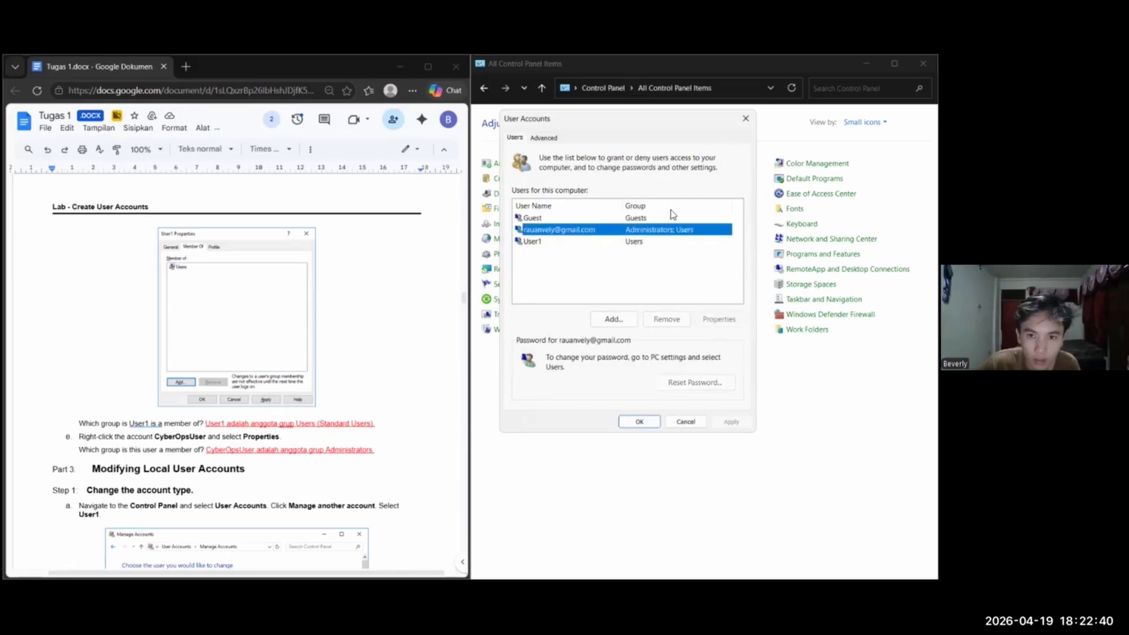
Open the main account's properties, examine its group membership and close them without changes
{"action": "left_click", "coordinate": [658, 230]}
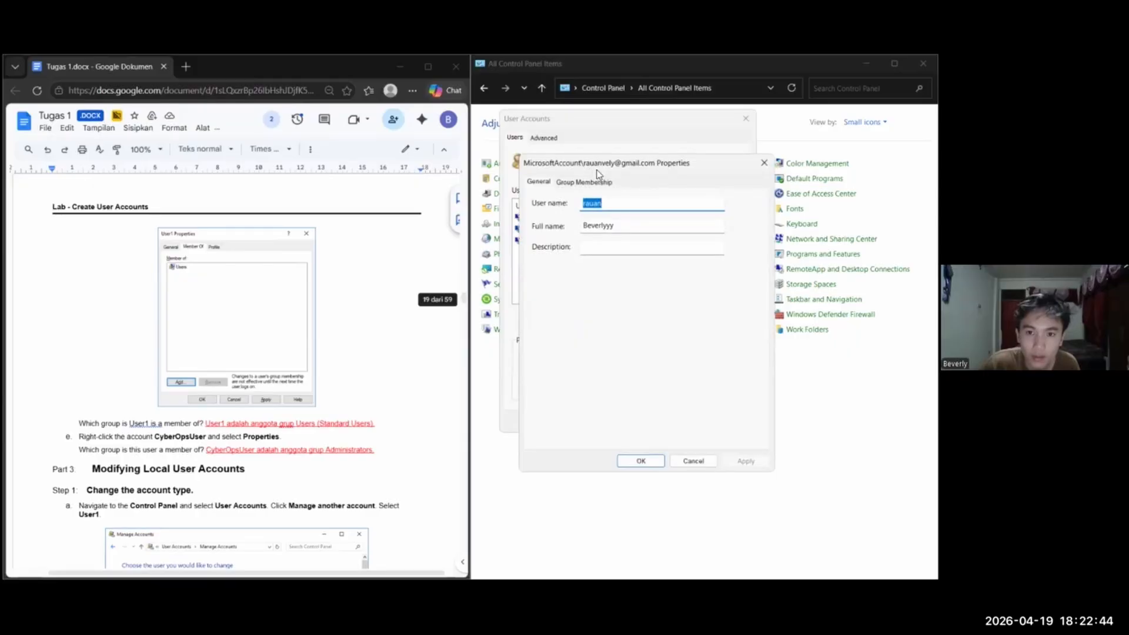
{"action": "left_click", "coordinate": [610, 179]}
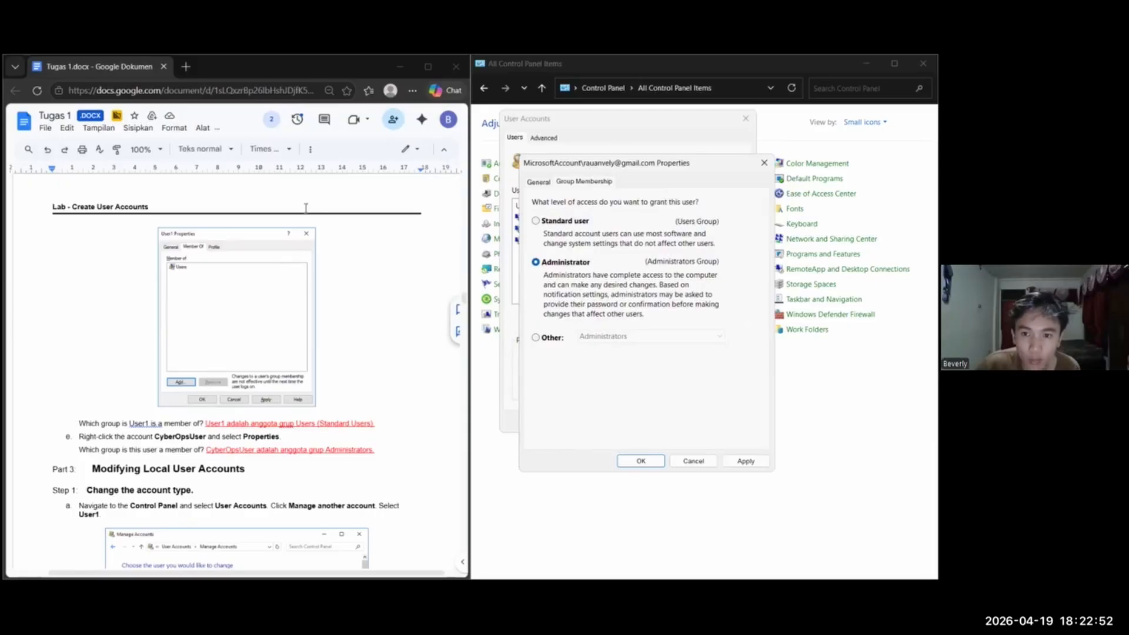
{"action": "key", "text": "Escape"}
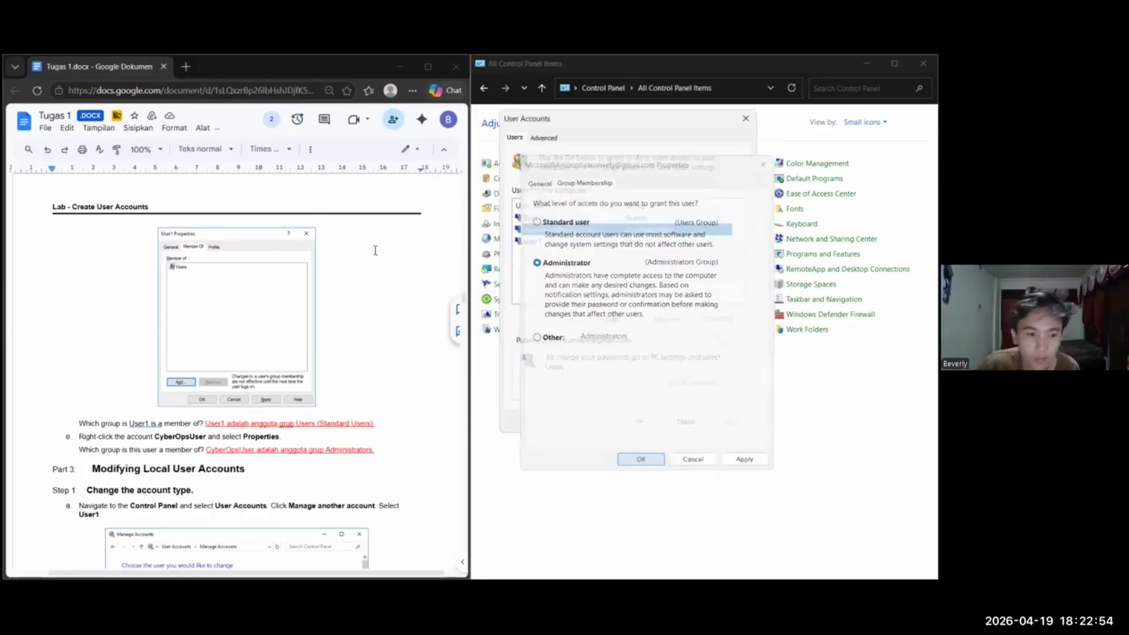
Close the User Accounts dialog and open User1's account under Manage Accounts in Control Panel, following Part 3 Step 1 of the lab
{"action": "scroll", "coordinate": [376, 250], "scroll_direction": "down", "scroll_amount": 3}
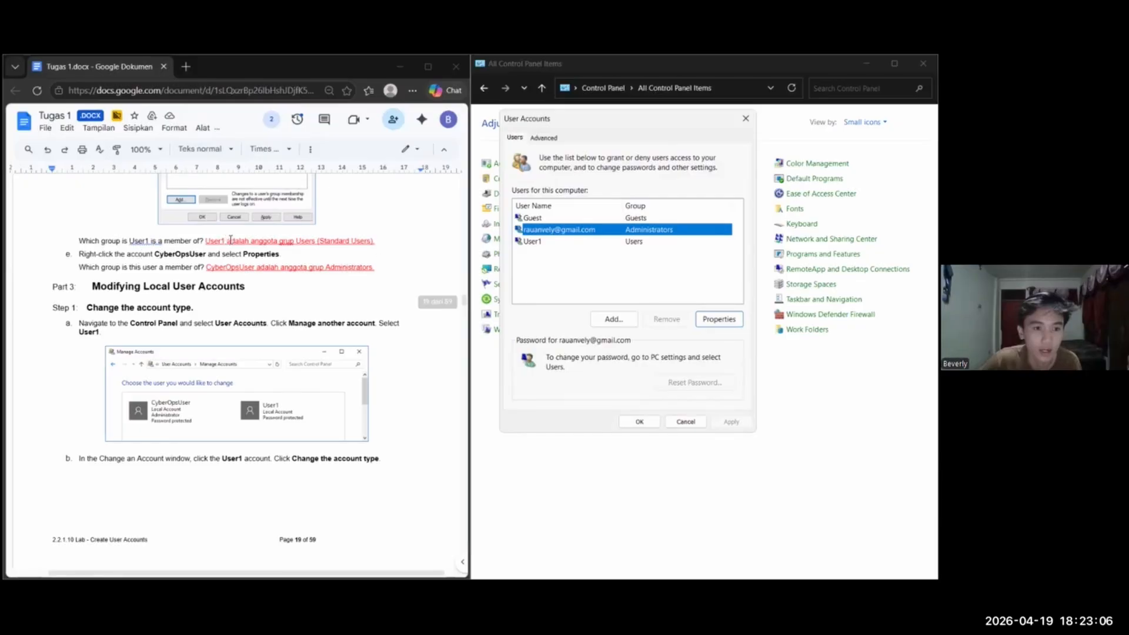
{"action": "scroll", "coordinate": [235, 353], "scroll_direction": "down", "scroll_amount": 1}
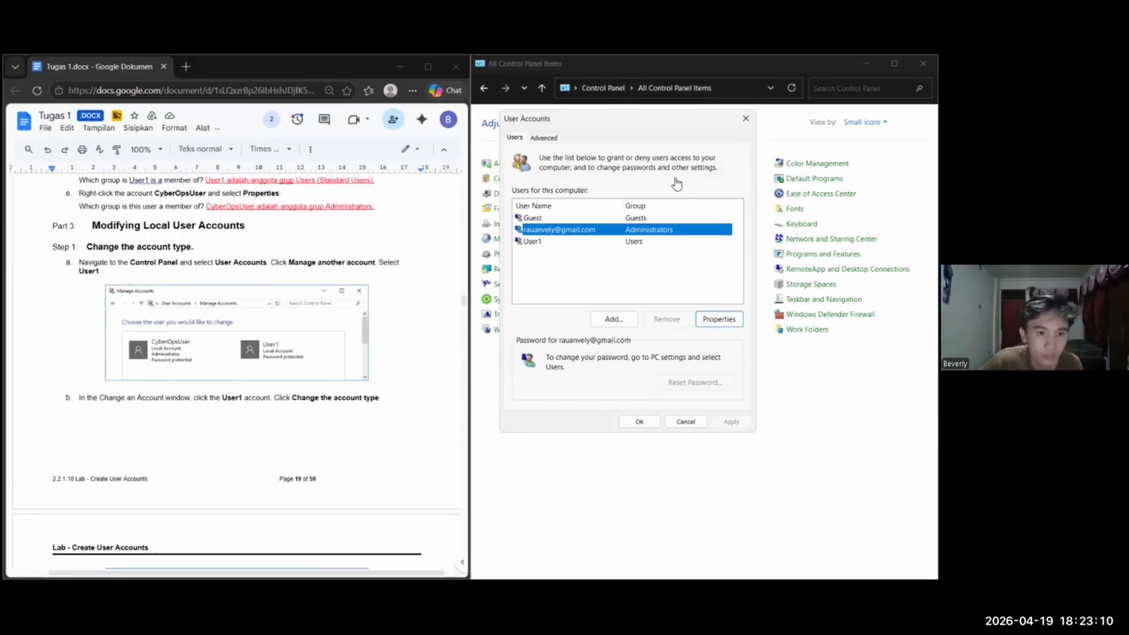
{"action": "scroll", "coordinate": [235, 370], "scroll_direction": "down", "scroll_amount": 5}
{"action": "scroll", "coordinate": [235, 371], "scroll_direction": "up", "scroll_amount": 4}
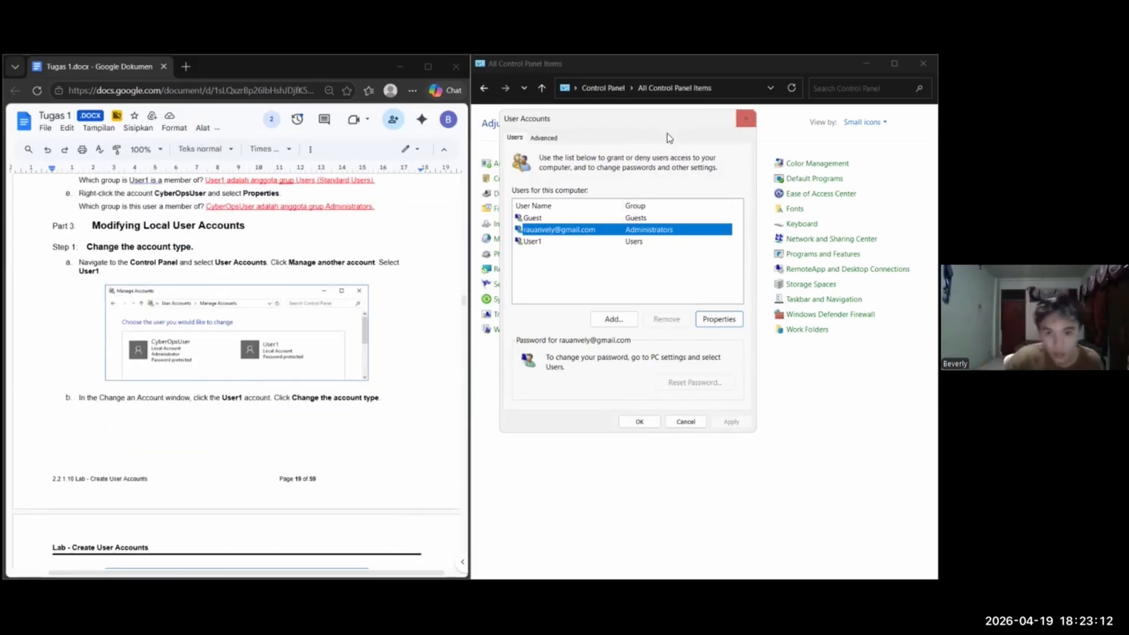
{"action": "left_click", "coordinate": [746, 118]}
{"action": "left_click", "coordinate": [603, 88]}
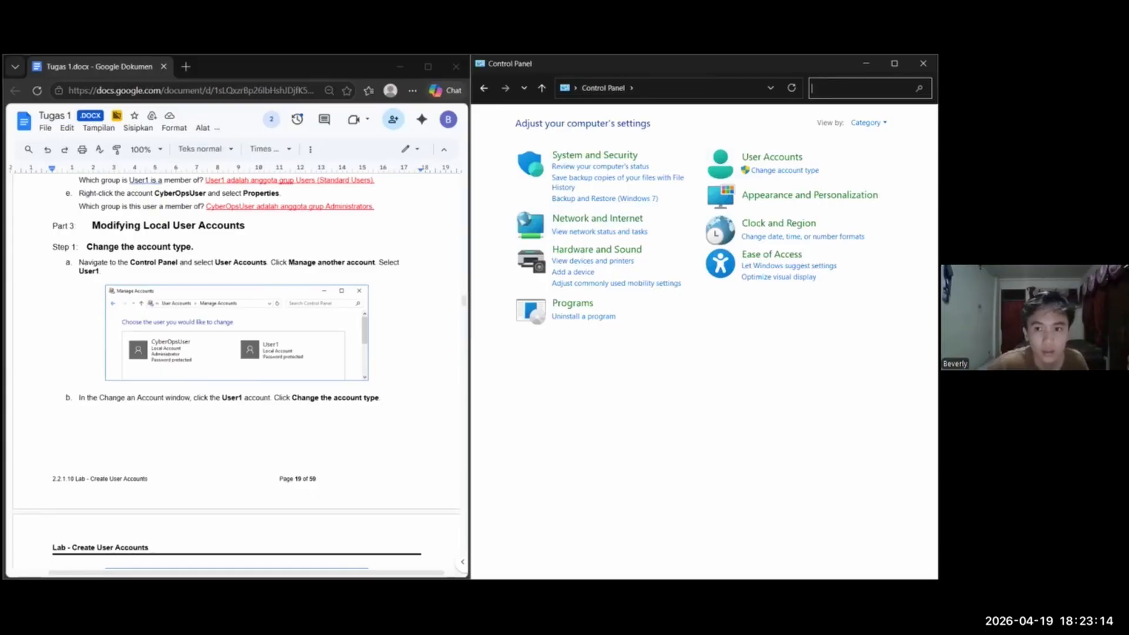
{"action": "left_click", "coordinate": [771, 157]}
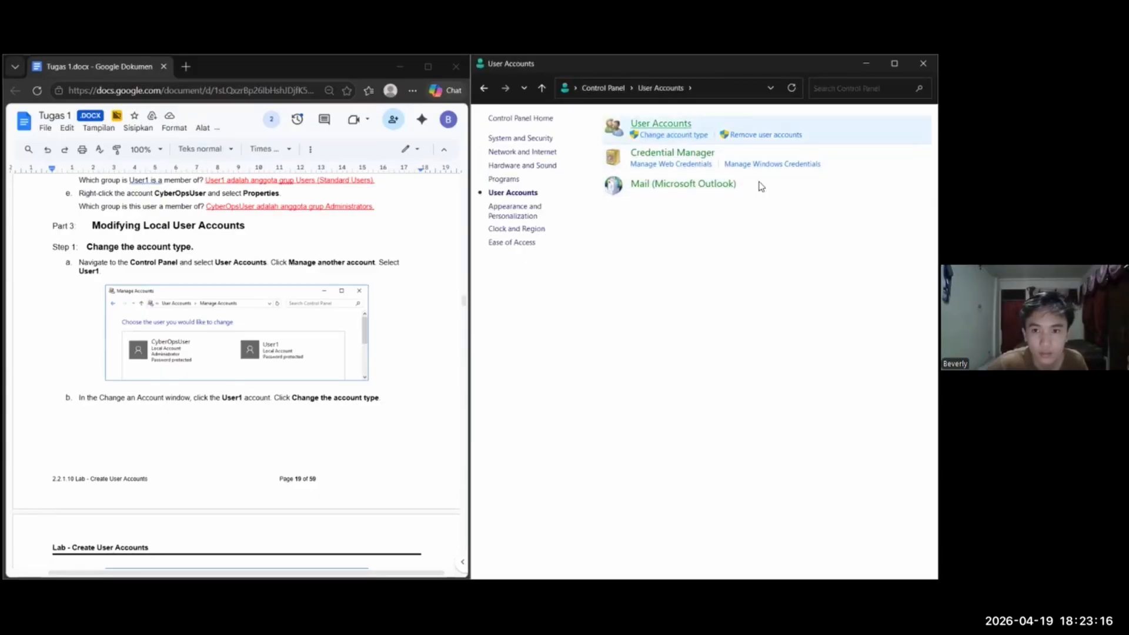
{"action": "left_click", "coordinate": [661, 124]}
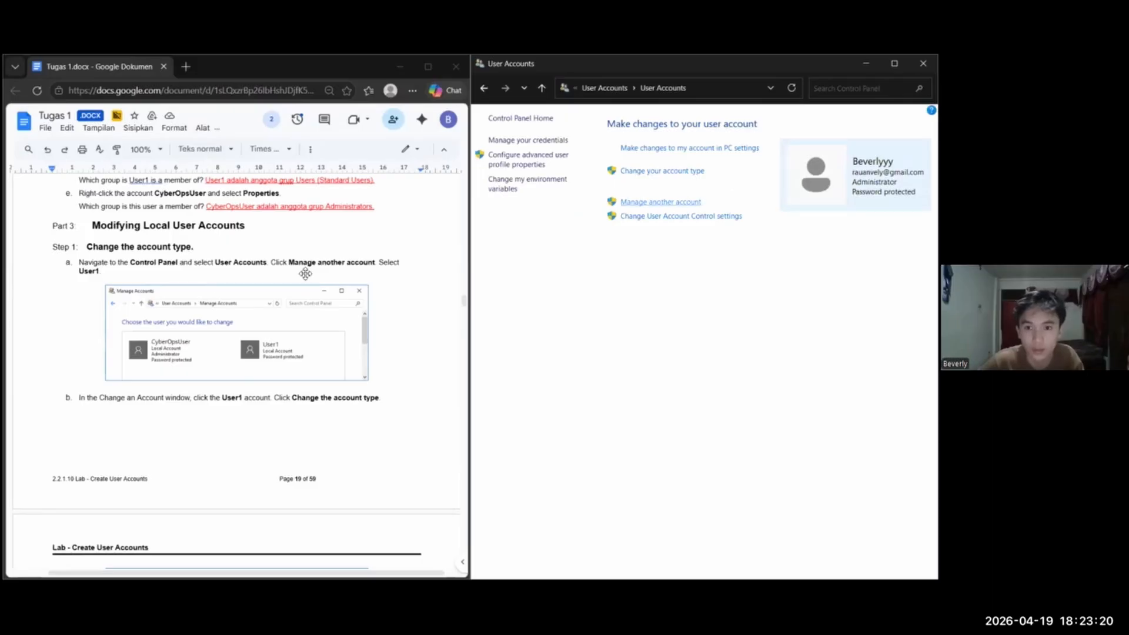
{"action": "left_click", "coordinate": [660, 202]}
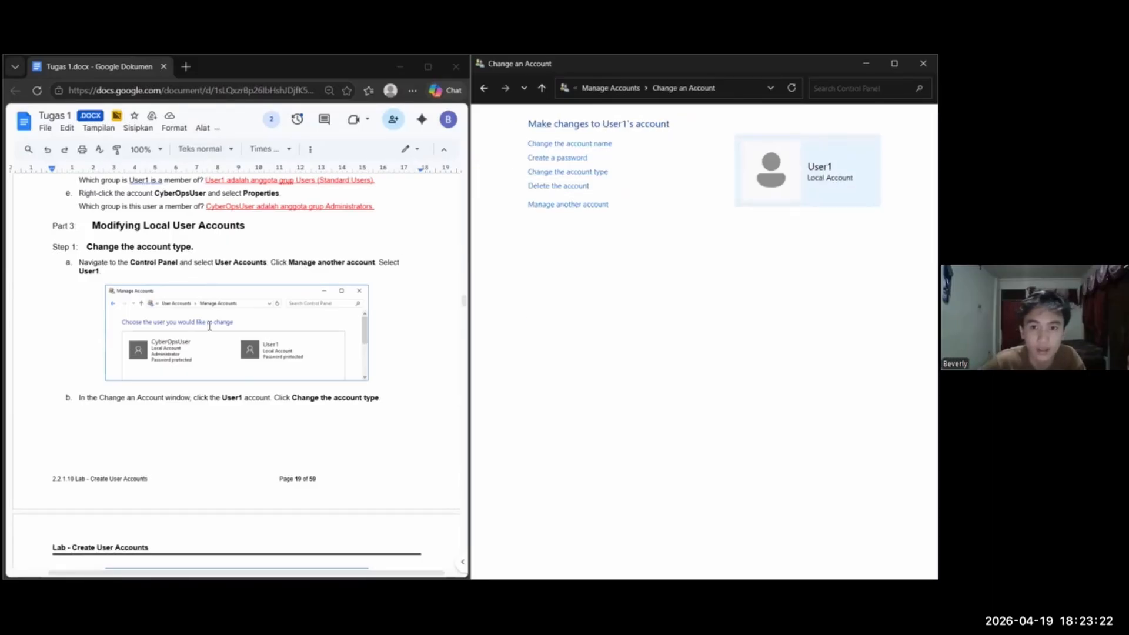
Change User1's account type to Administrator, checking against the lab document's instructions
{"action": "scroll", "coordinate": [235, 353], "scroll_direction": "down", "scroll_amount": 2}
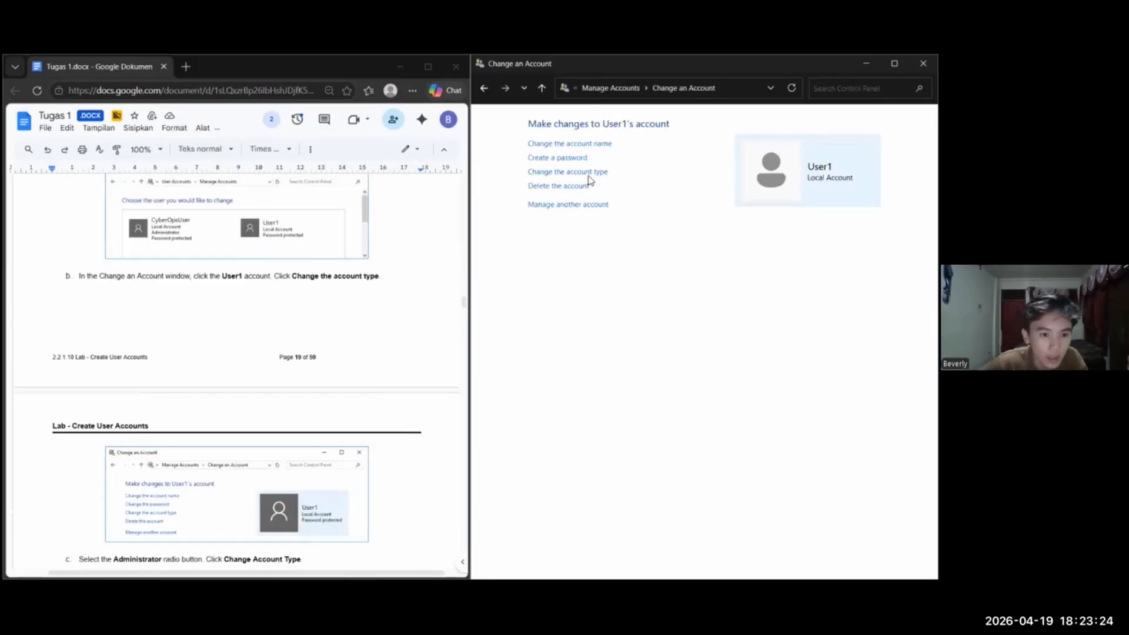
{"action": "scroll", "coordinate": [282, 224], "scroll_direction": "up", "scroll_amount": 1}
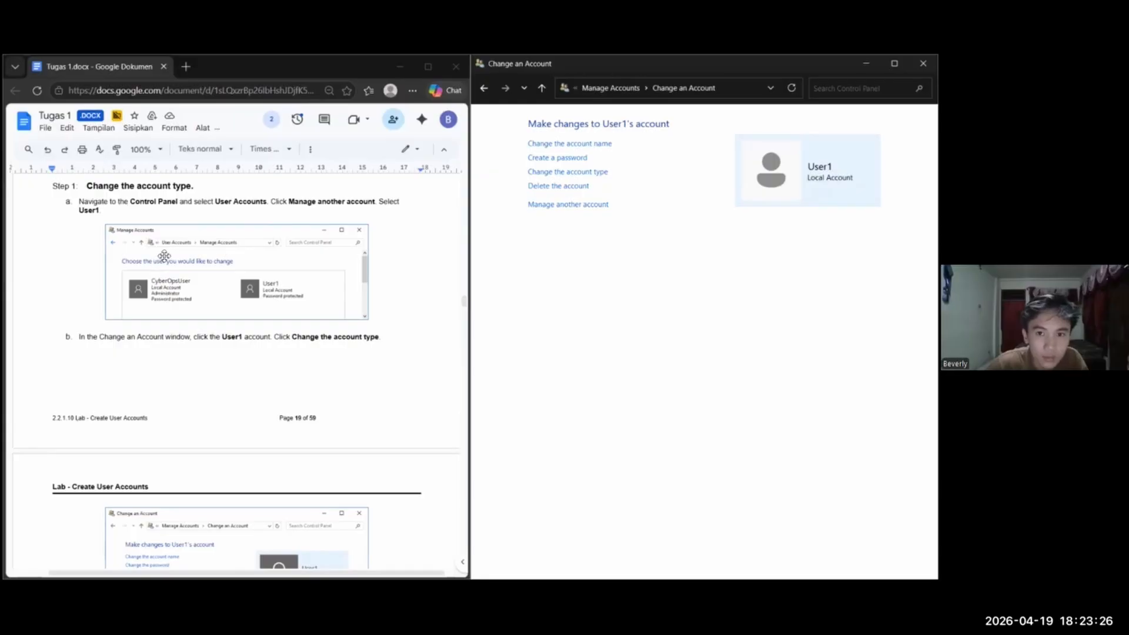
{"action": "scroll", "coordinate": [464, 275], "scroll_direction": "down", "scroll_amount": 1}
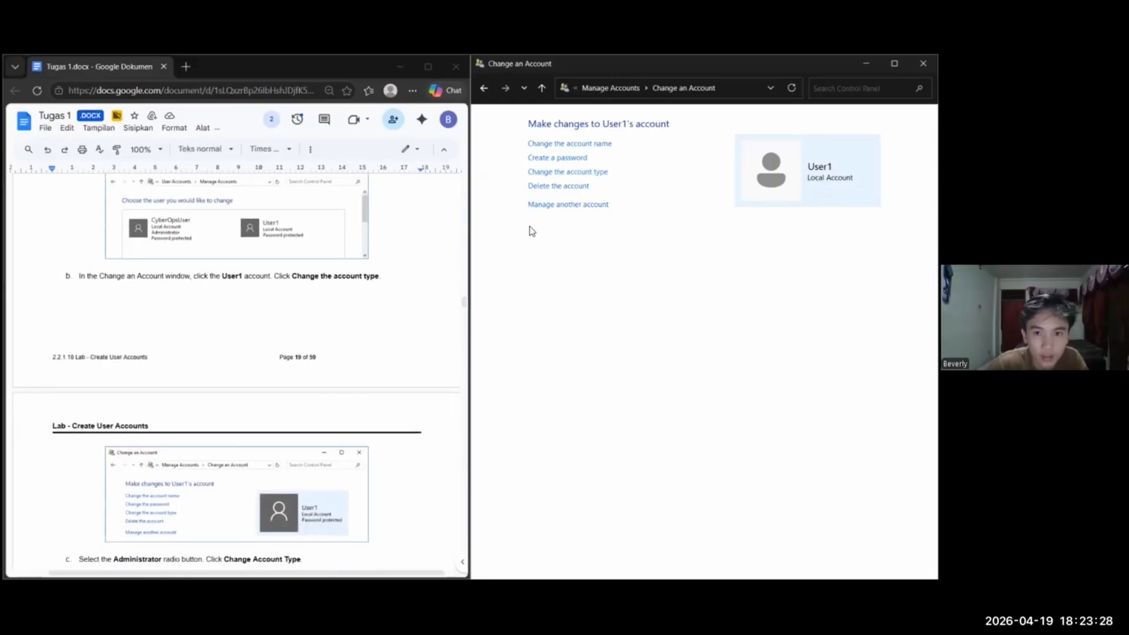
{"action": "left_click", "coordinate": [536, 172]}
{"action": "scroll", "coordinate": [194, 286], "scroll_direction": "down", "scroll_amount": 5}
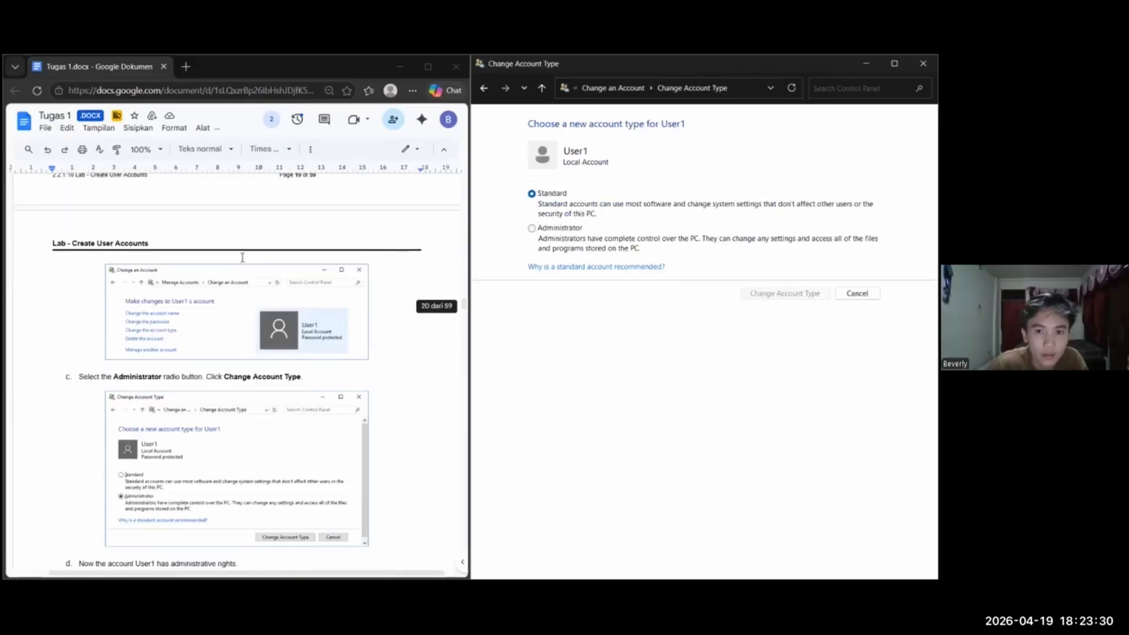
{"action": "scroll", "coordinate": [227, 323], "scroll_direction": "down", "scroll_amount": 1}
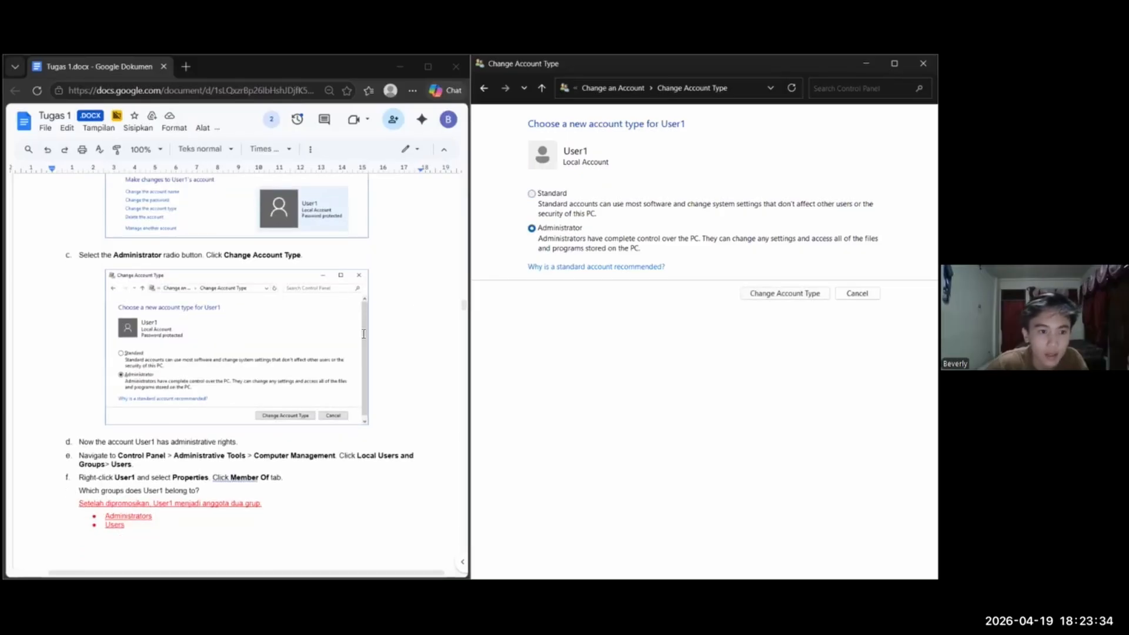
{"action": "scroll", "coordinate": [133, 327], "scroll_direction": "down", "scroll_amount": 2}
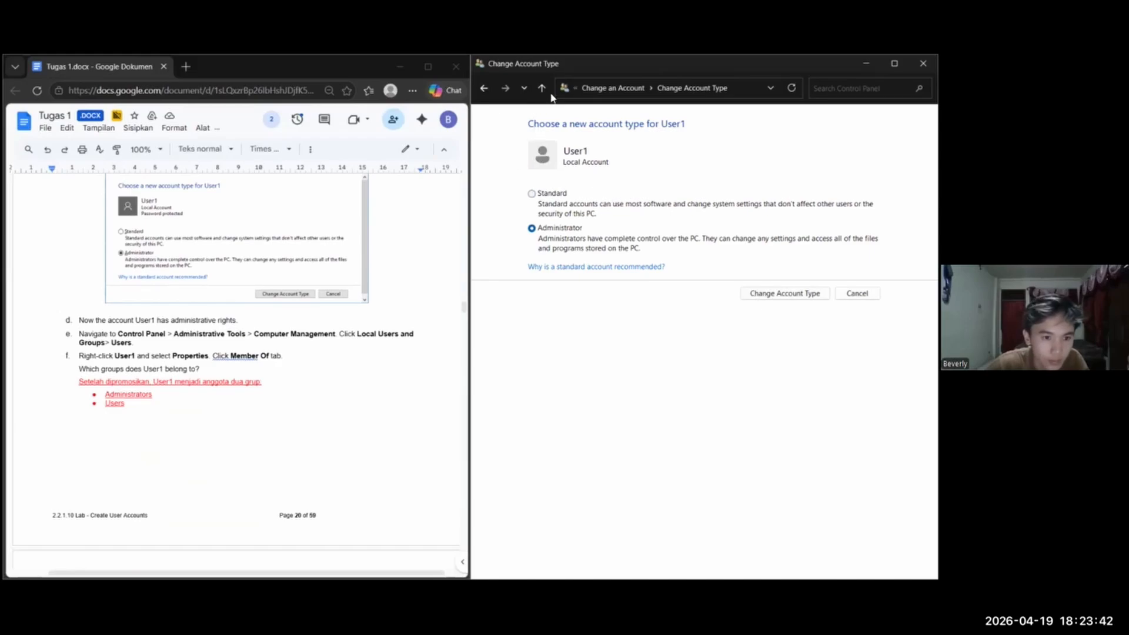
{"action": "left_click", "coordinate": [525, 396]}
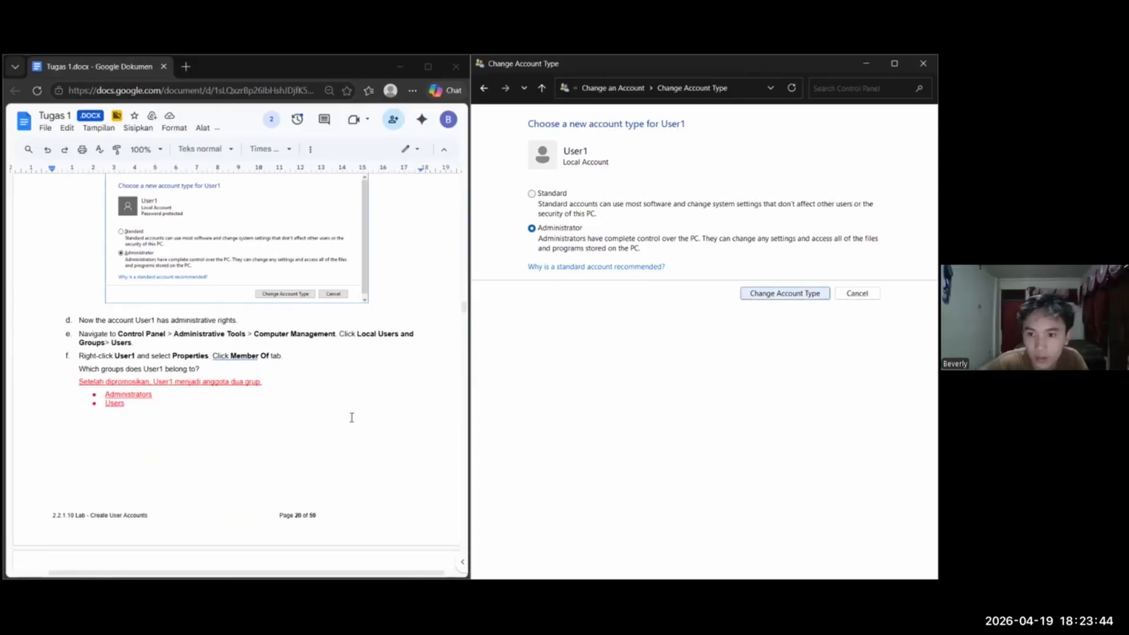
{"action": "key", "text": "Return"}
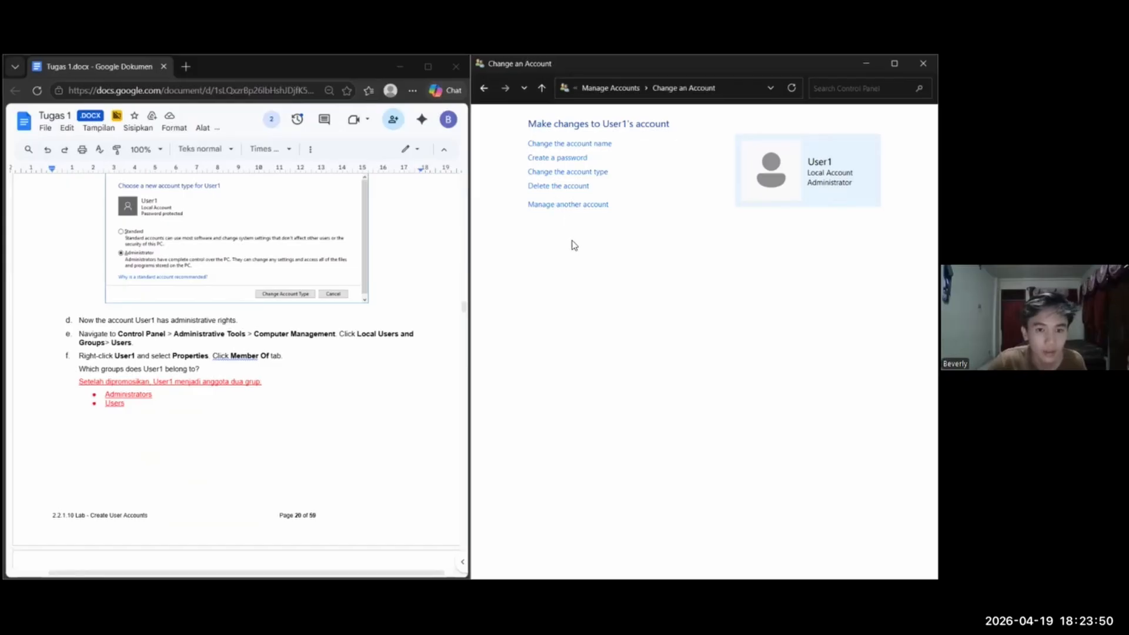
Reopen the User Accounts dialog and set User1's group membership to Administrator in its properties
{"action": "key", "text": "alt+Tab"}
{"action": "key", "text": "Tab"}
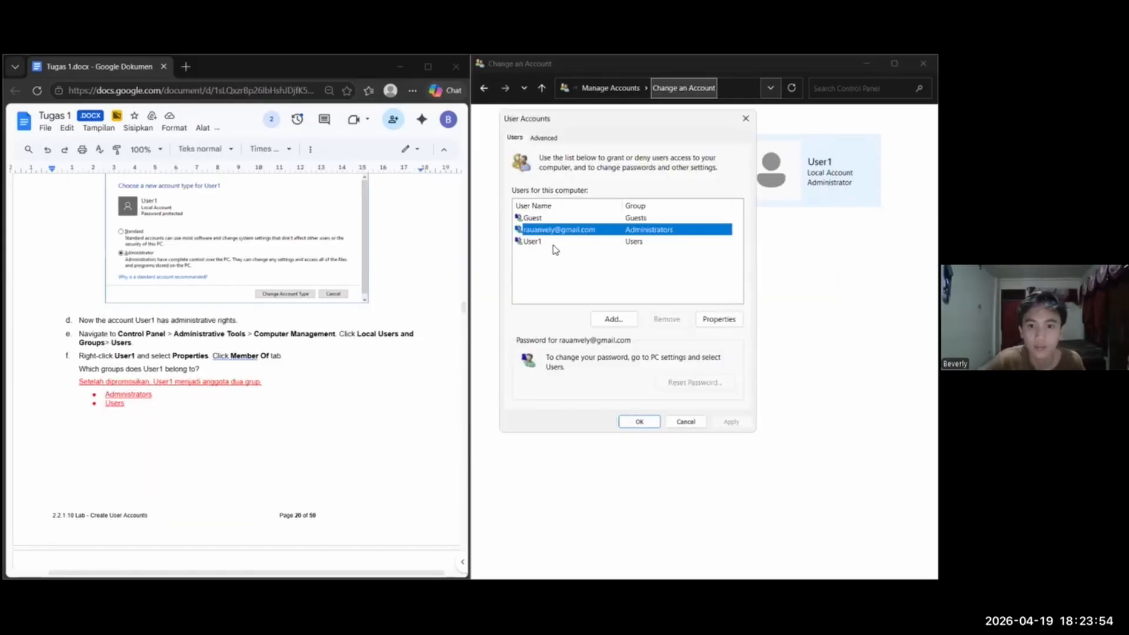
{"action": "left_click", "coordinate": [623, 241]}
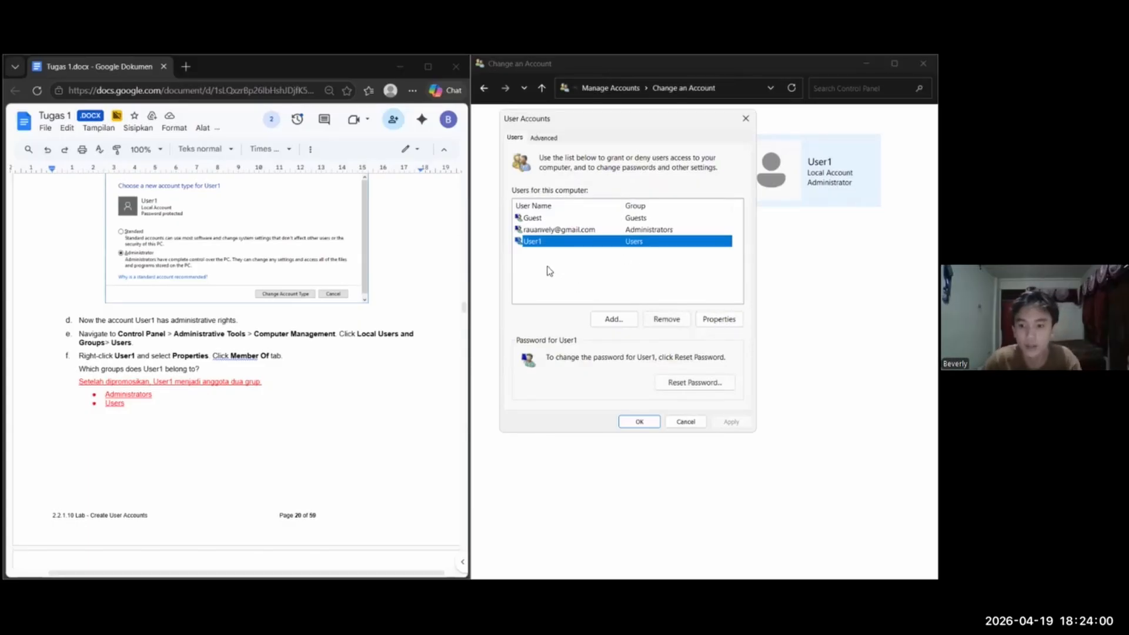
{"action": "left_click", "coordinate": [719, 319]}
{"action": "key", "text": "ctrl+Tab"}
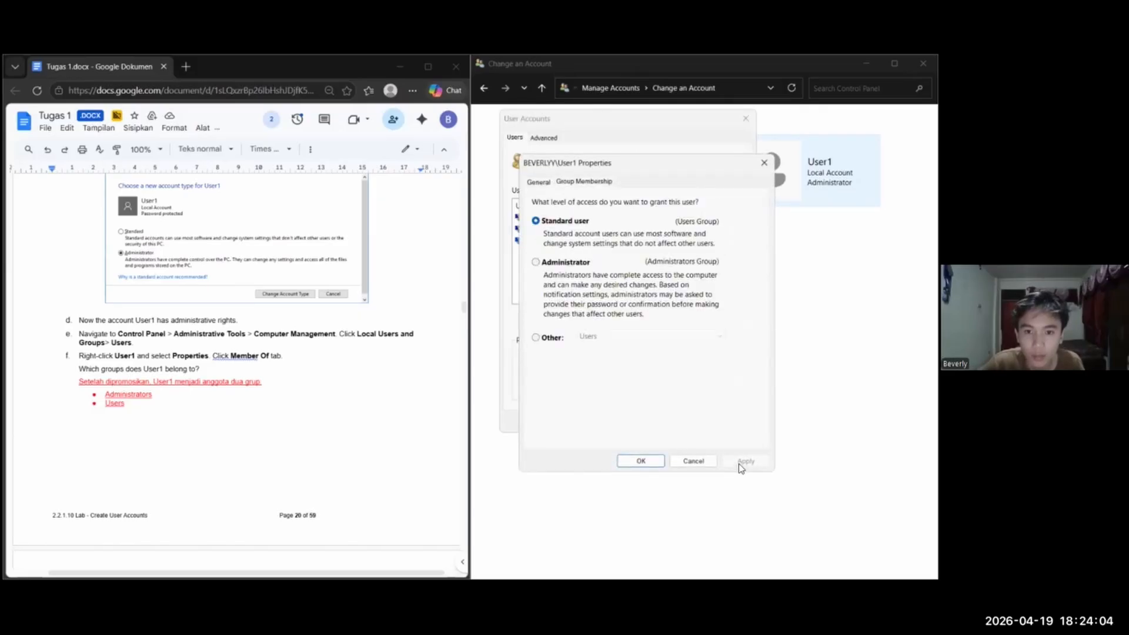
{"action": "left_click", "coordinate": [629, 275]}
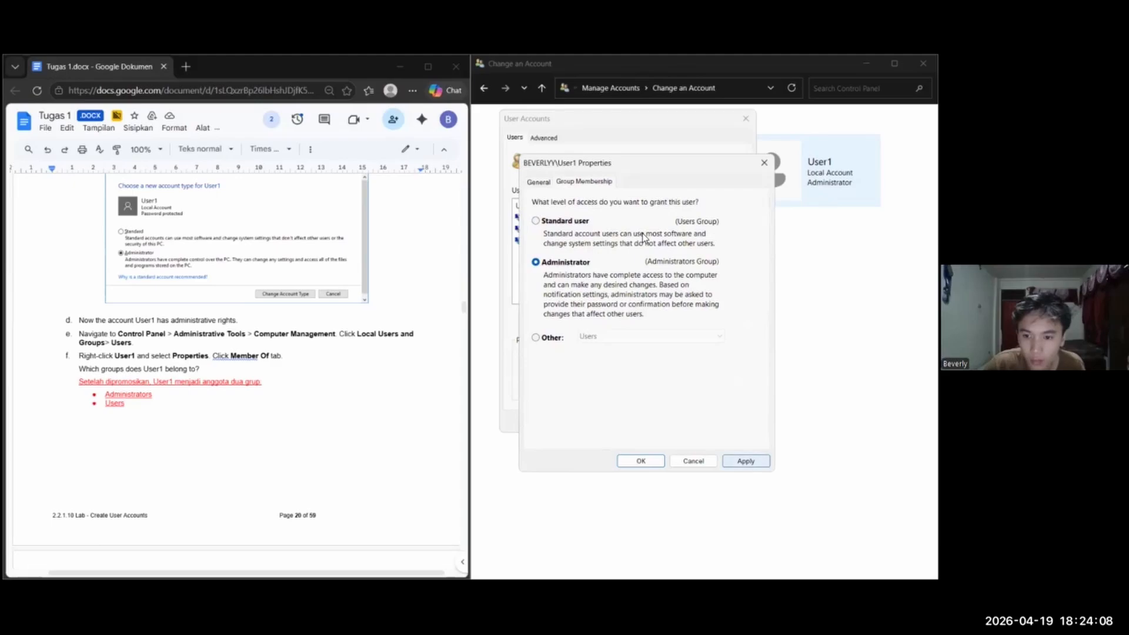
{"action": "key", "text": "alt+a"}
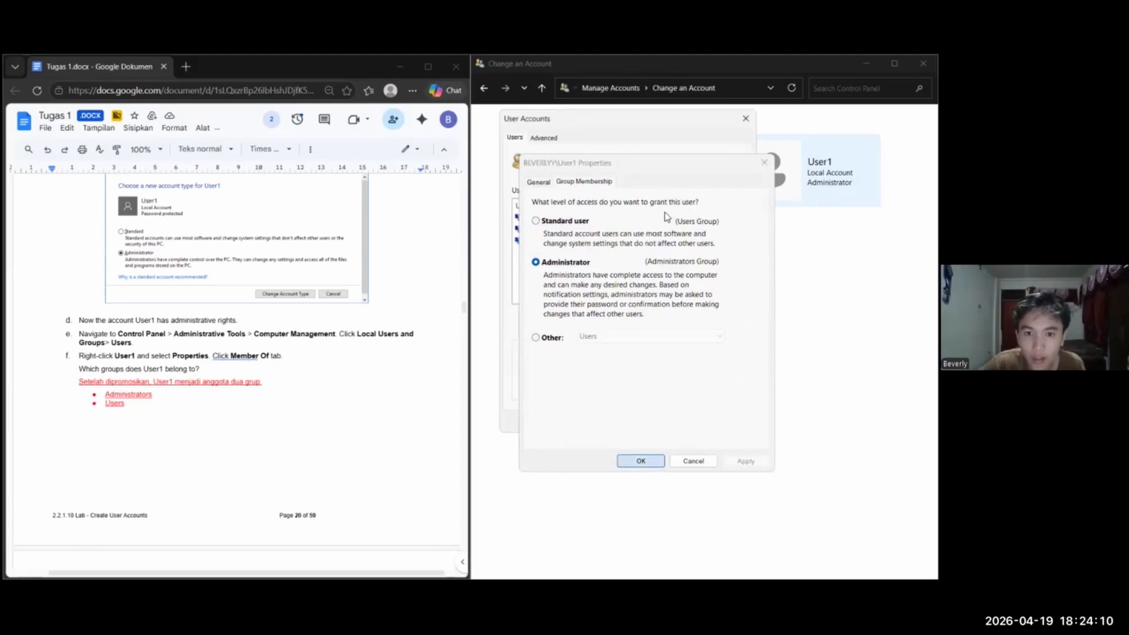
{"action": "left_click", "coordinate": [641, 251]}
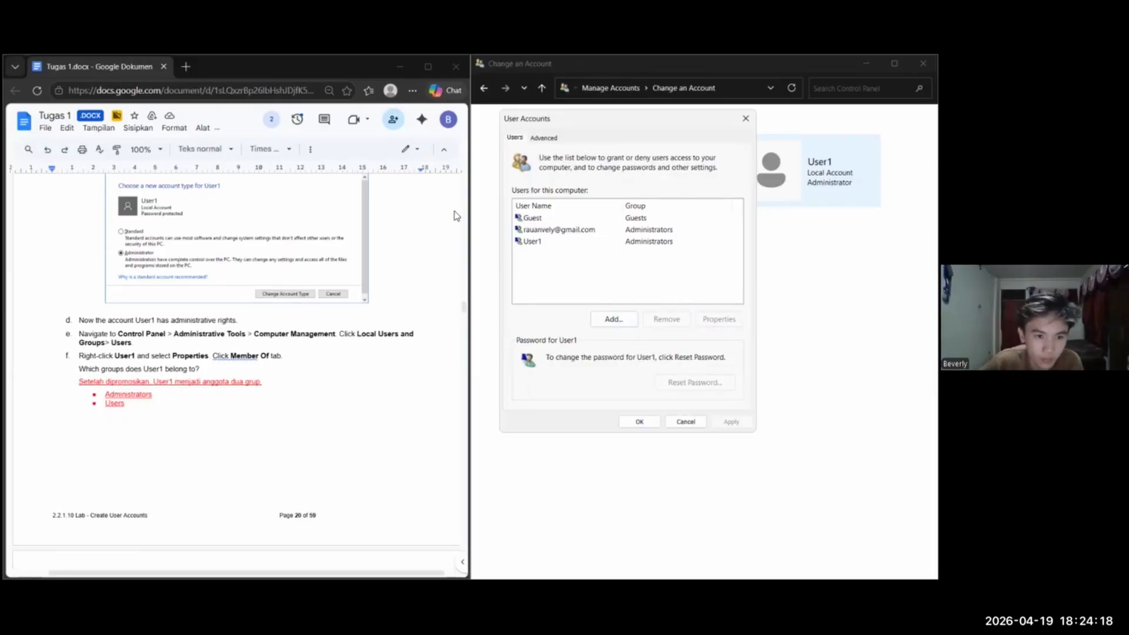
Read the remaining Part 3 instructions up to Delete the account, and remove User1 from this computer's user list
{"action": "scroll", "coordinate": [455, 216], "scroll_direction": "down", "scroll_amount": 1}
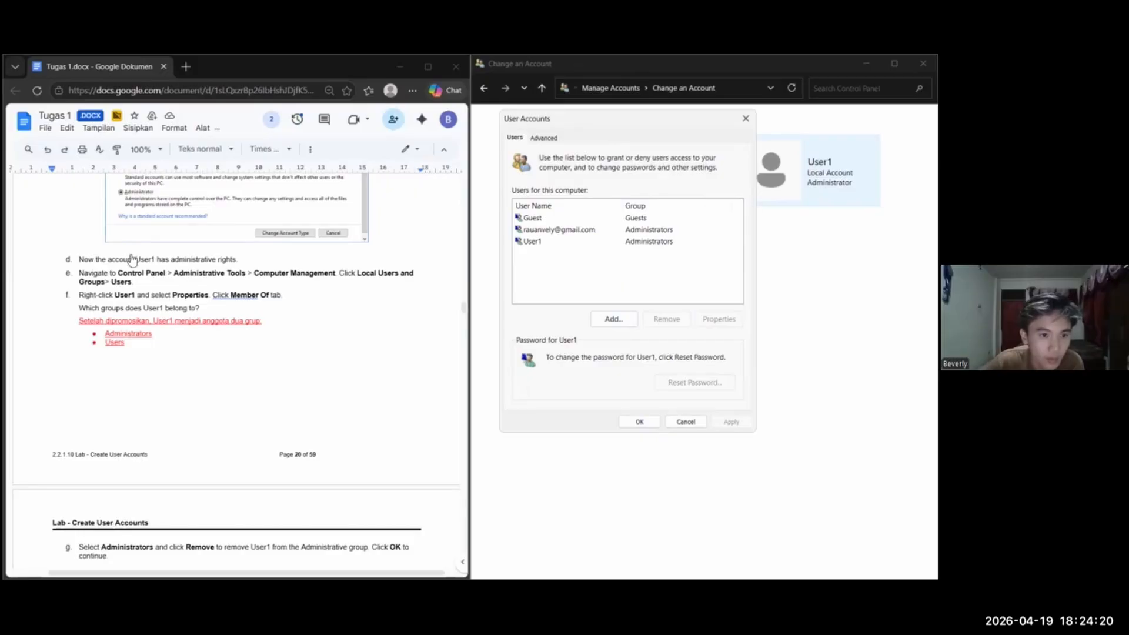
{"action": "scroll", "coordinate": [203, 247], "scroll_direction": "down", "scroll_amount": 1}
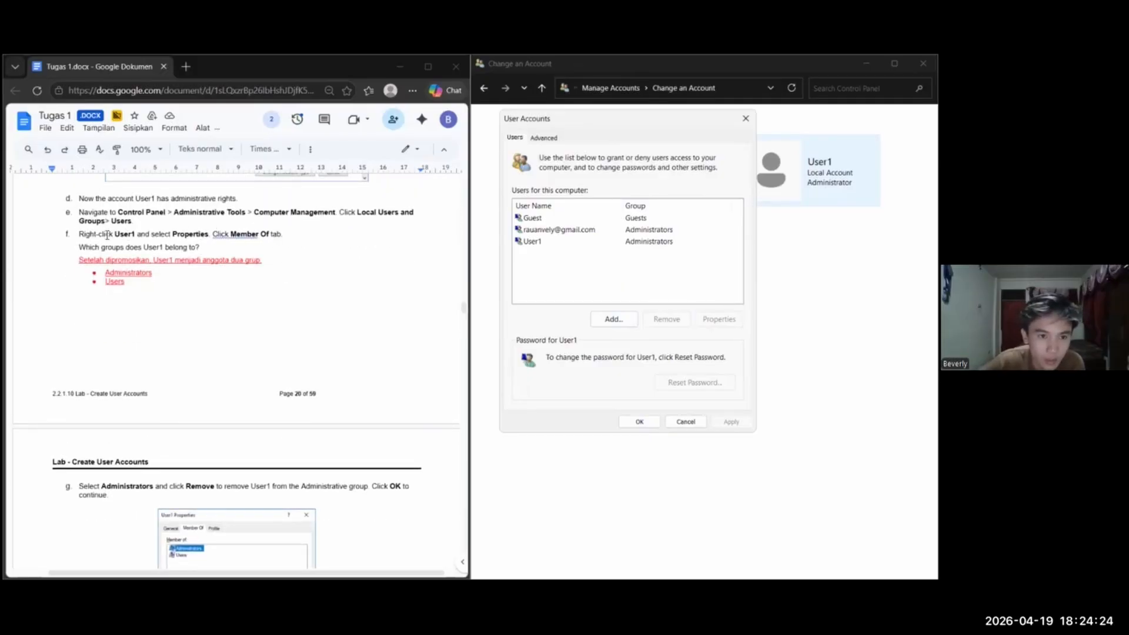
{"action": "scroll", "coordinate": [109, 264], "scroll_direction": "down", "scroll_amount": 4}
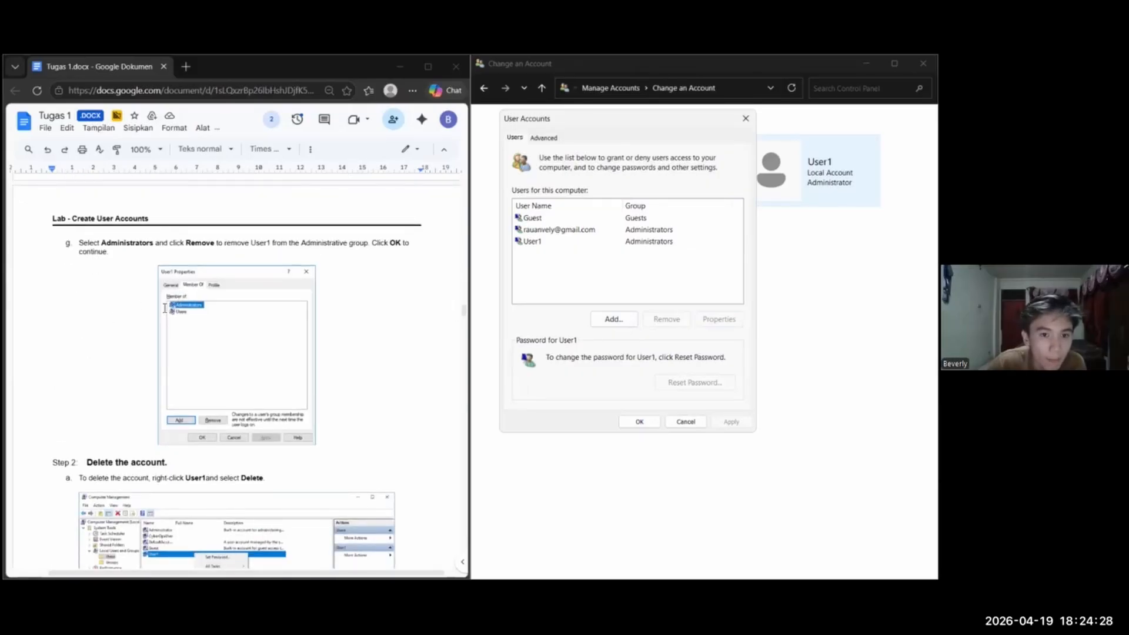
{"action": "scroll", "coordinate": [284, 247], "scroll_direction": "up", "scroll_amount": 4}
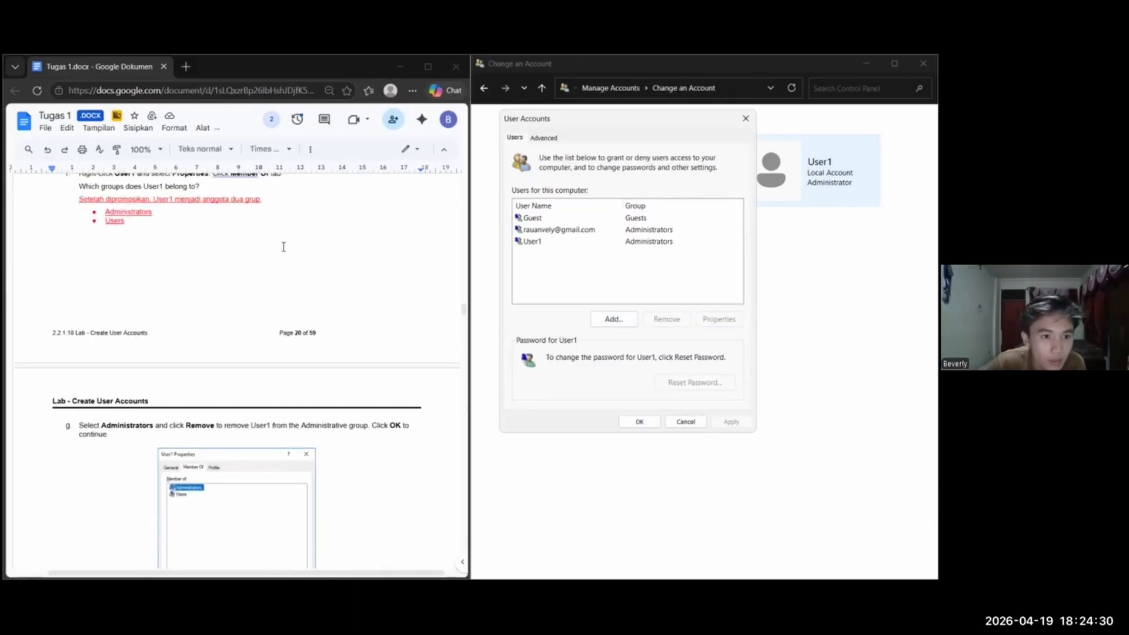
{"action": "scroll", "coordinate": [284, 247], "scroll_direction": "down", "scroll_amount": 3}
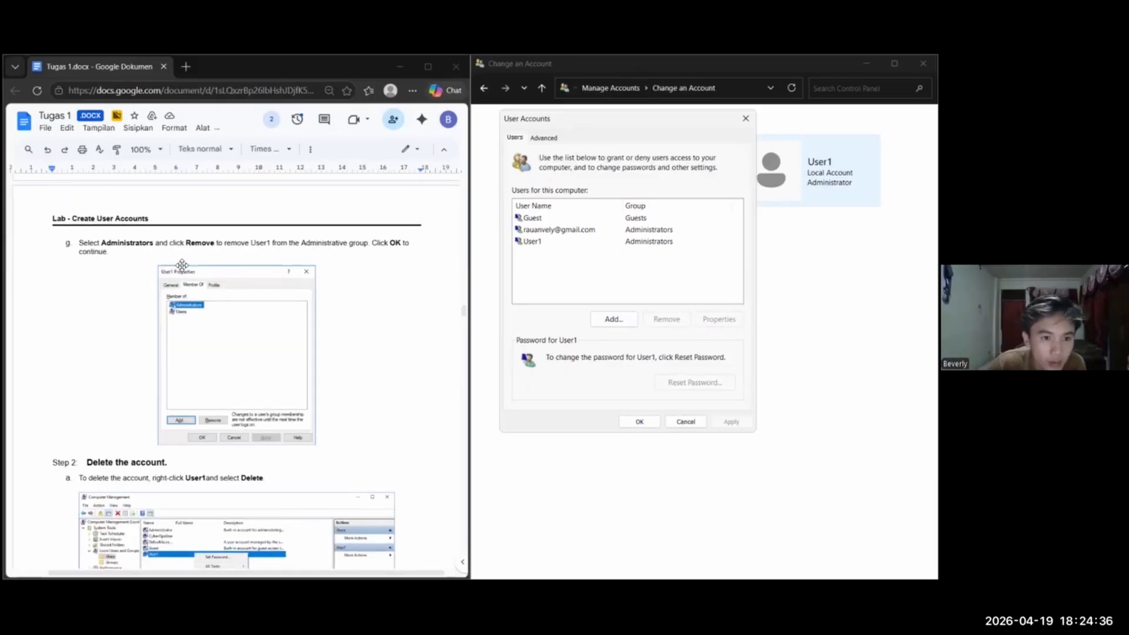
{"action": "scroll", "coordinate": [146, 316], "scroll_direction": "down", "scroll_amount": 1}
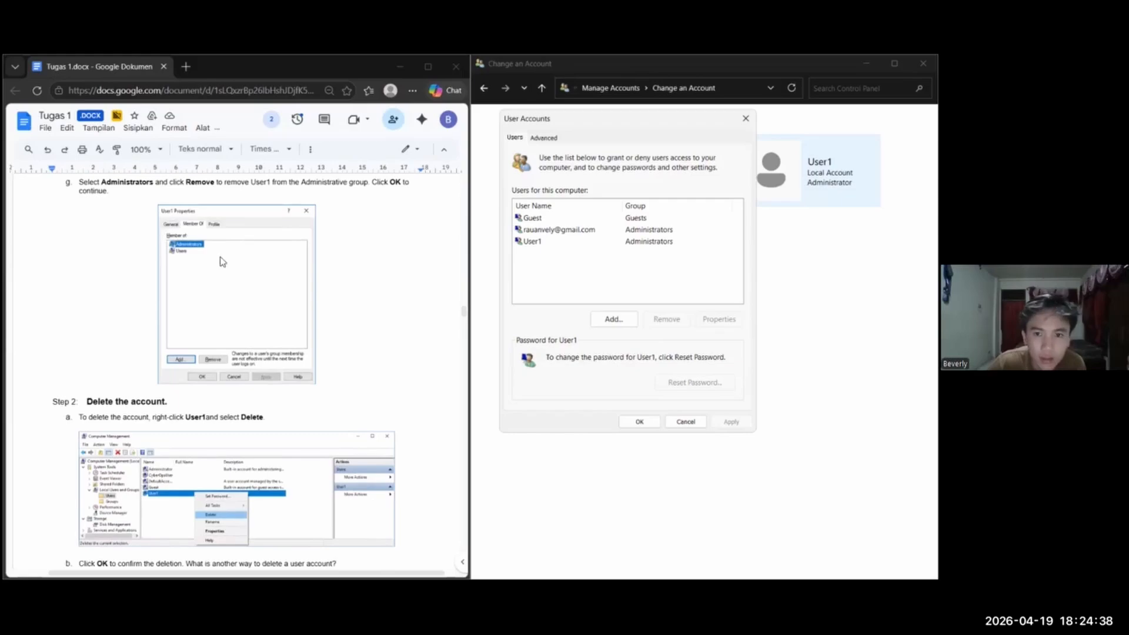
{"action": "left_click", "coordinate": [532, 241]}
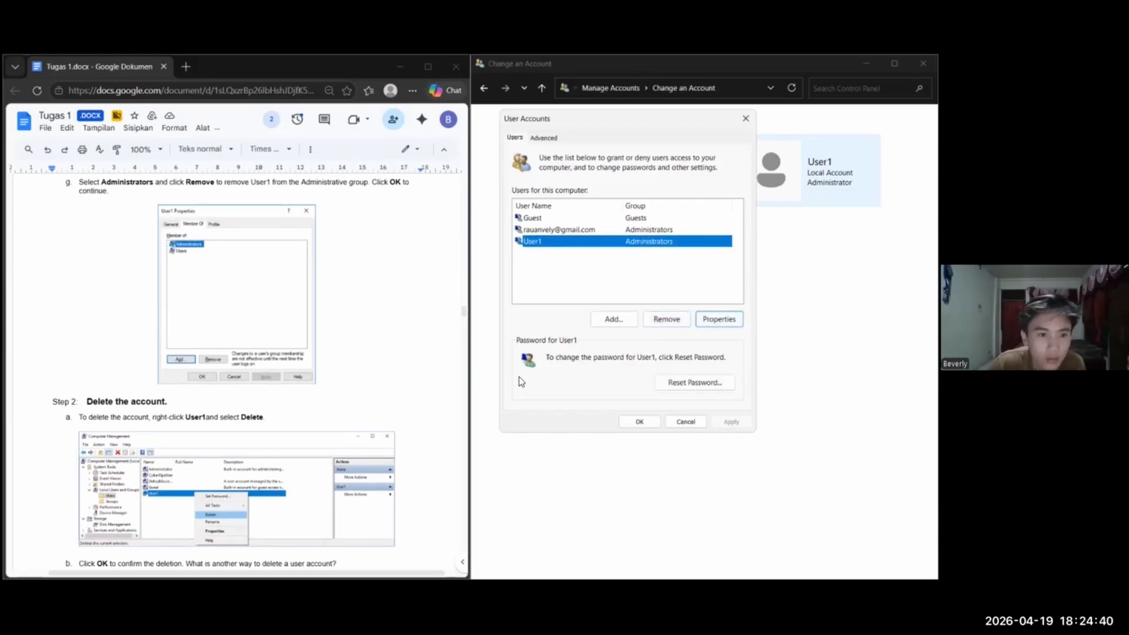
{"action": "scroll", "coordinate": [522, 381], "scroll_direction": "down", "scroll_amount": 3}
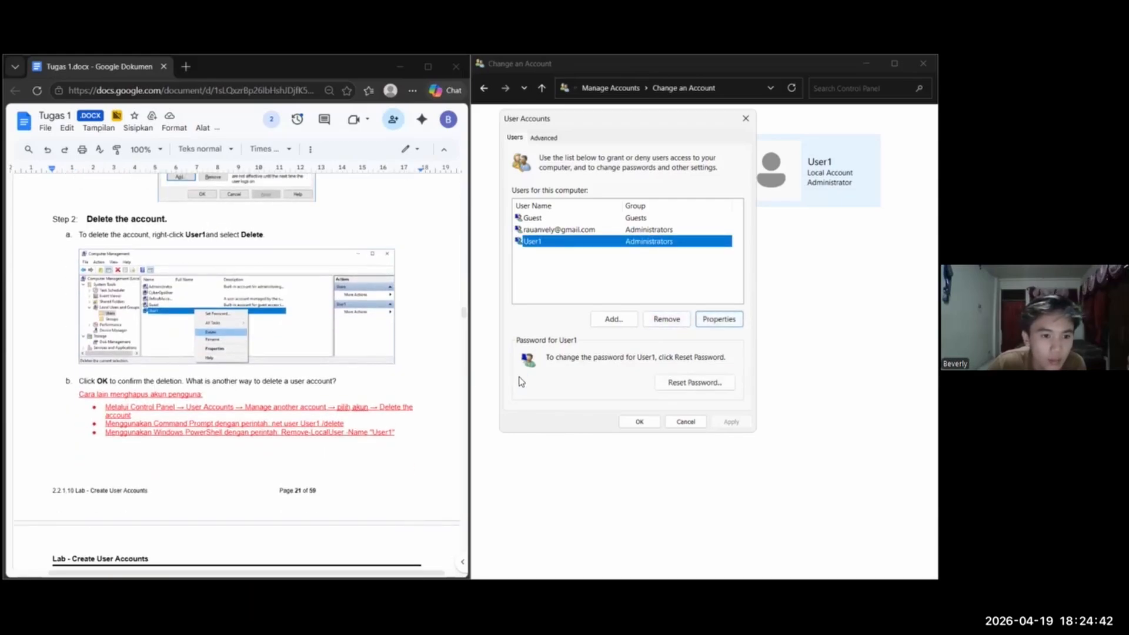
{"action": "scroll", "coordinate": [237, 371], "scroll_direction": "up", "scroll_amount": 2}
{"action": "left_click", "coordinate": [666, 319]}
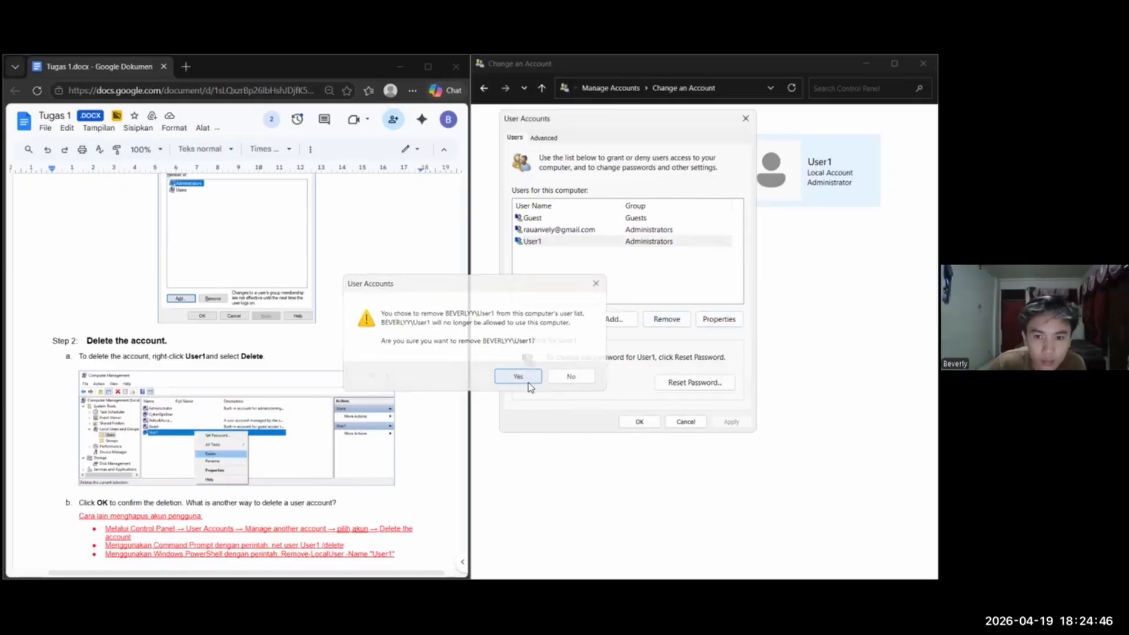
{"action": "left_click", "coordinate": [527, 381]}
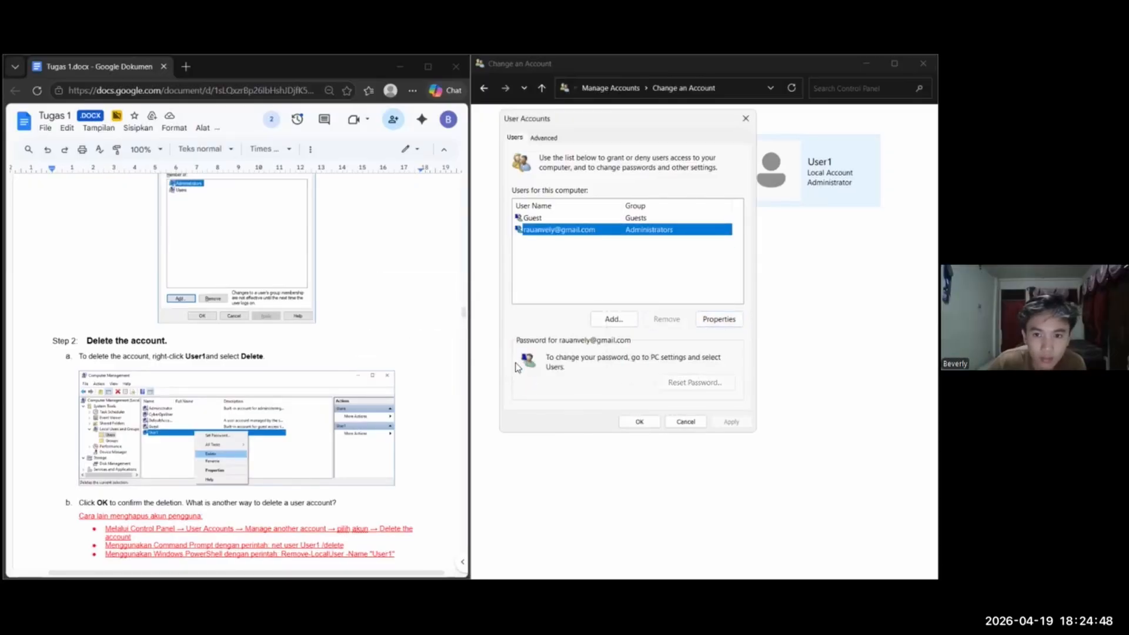
{"action": "key", "text": "Return"}
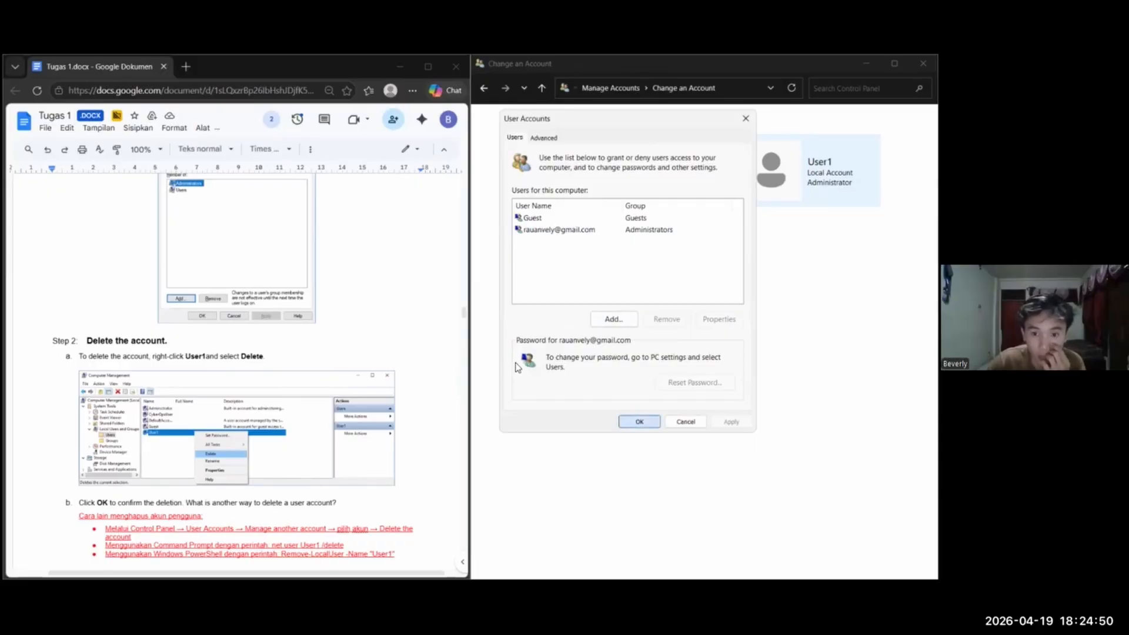
{"action": "left_click", "coordinate": [516, 370]}
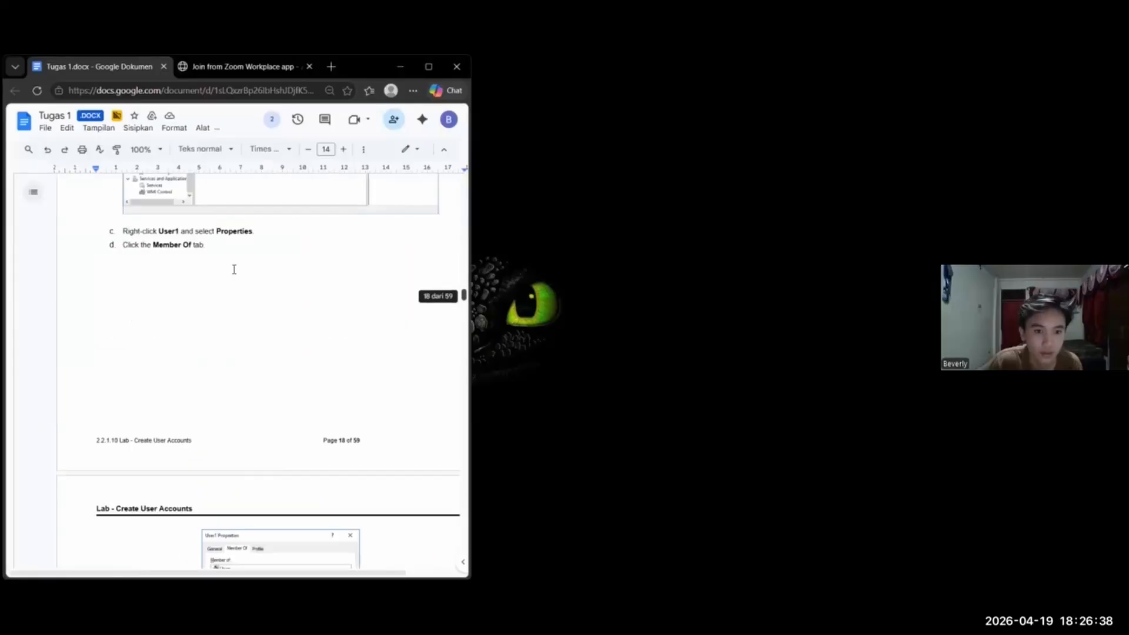
Review the Create User Accounts lab from Part 2 to the Reflection, focusing on Part 3 Step 2, Delete the account
{"action": "scroll", "coordinate": [238, 263], "scroll_direction": "up", "scroll_amount": 5}
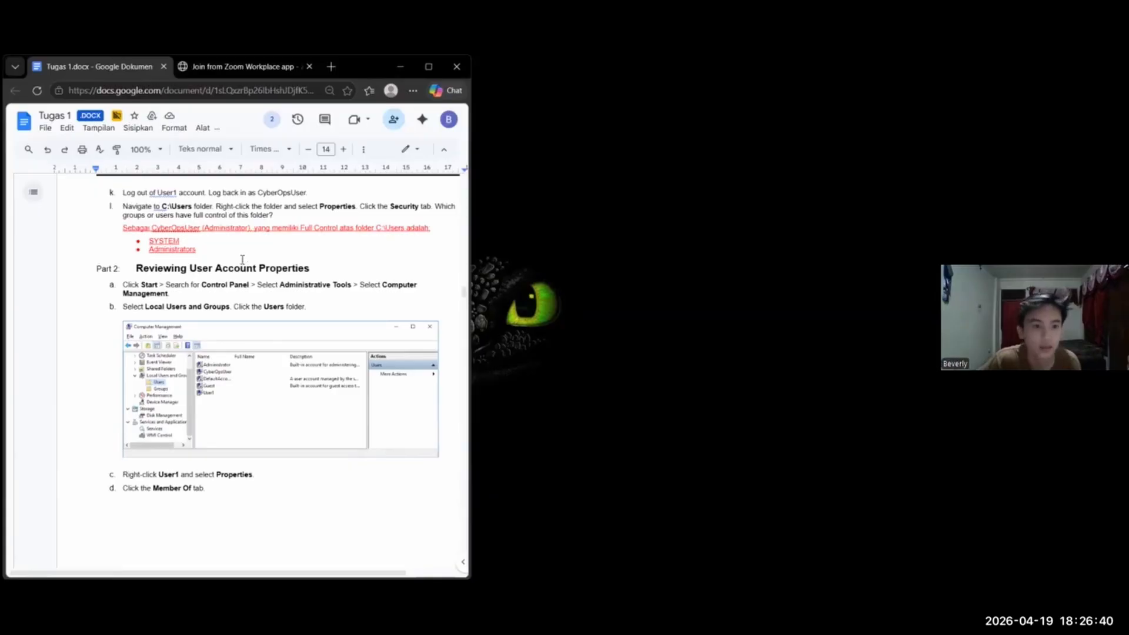
{"action": "scroll", "coordinate": [243, 260], "scroll_direction": "down", "scroll_amount": 10}
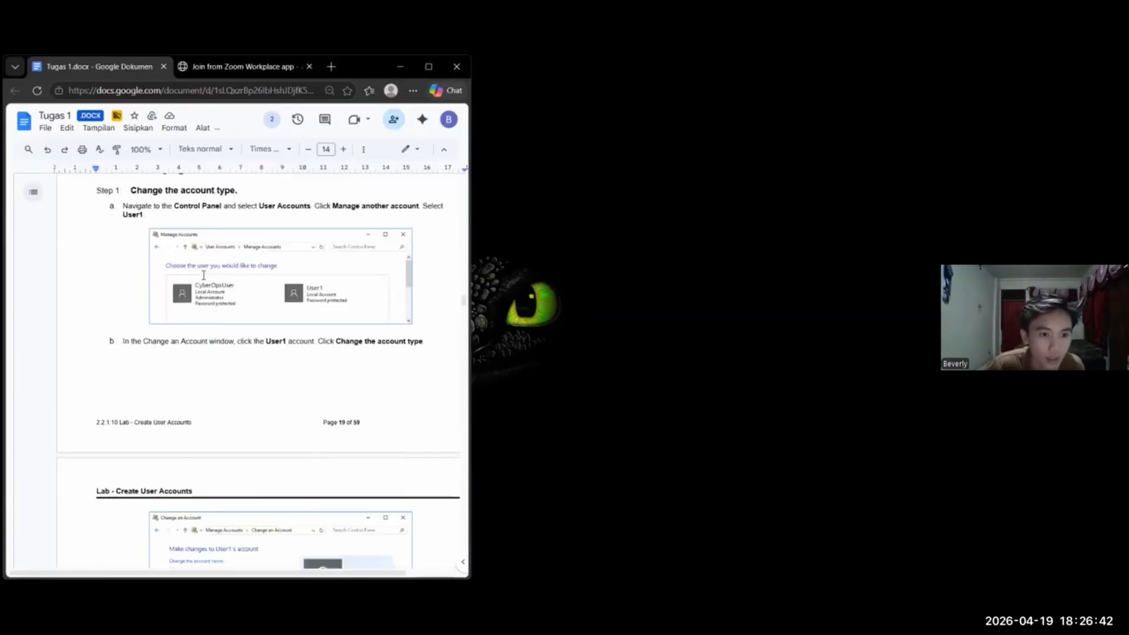
{"action": "scroll", "coordinate": [204, 274], "scroll_direction": "down", "scroll_amount": 15}
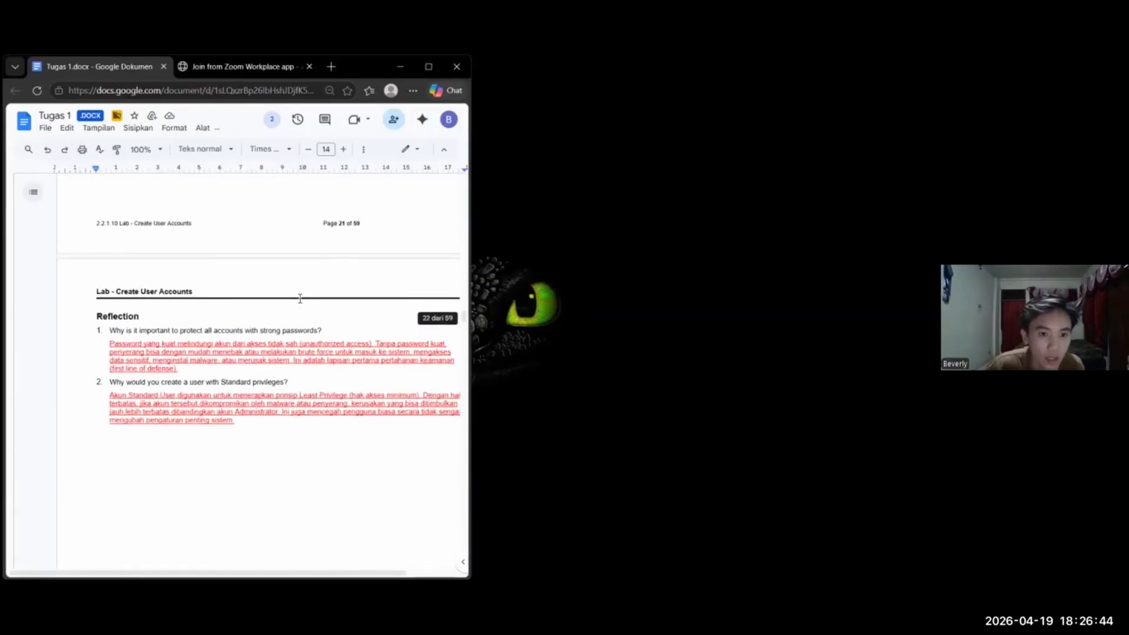
{"action": "scroll", "coordinate": [299, 299], "scroll_direction": "up", "scroll_amount": 5}
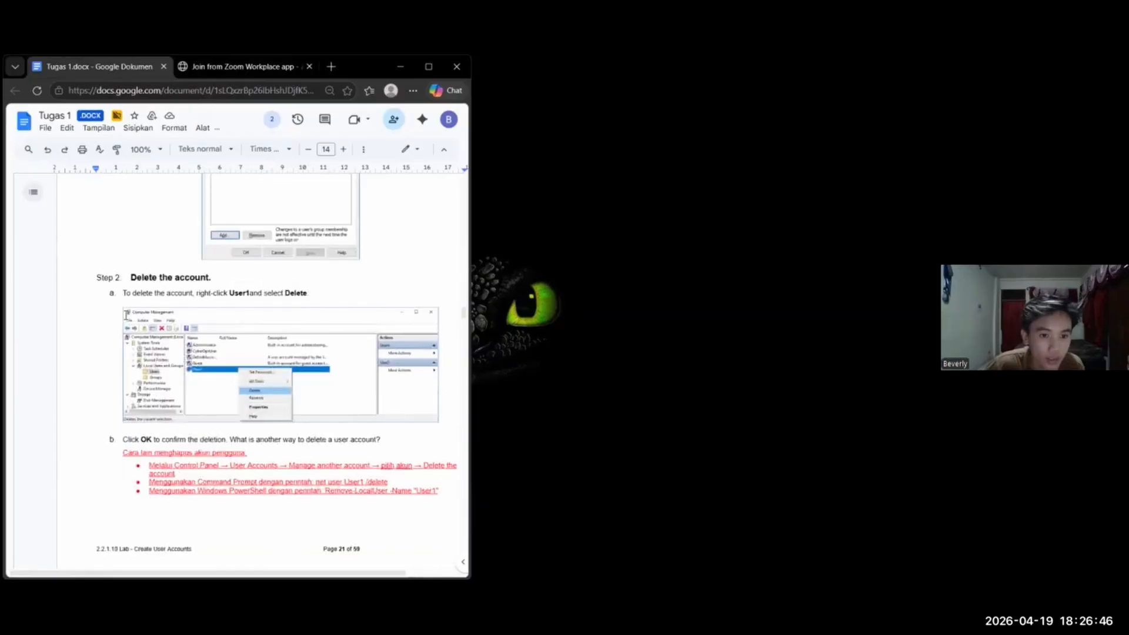
{"action": "scroll", "coordinate": [176, 329], "scroll_direction": "down", "scroll_amount": 3}
{"action": "scroll", "coordinate": [239, 336], "scroll_direction": "up", "scroll_amount": 1}
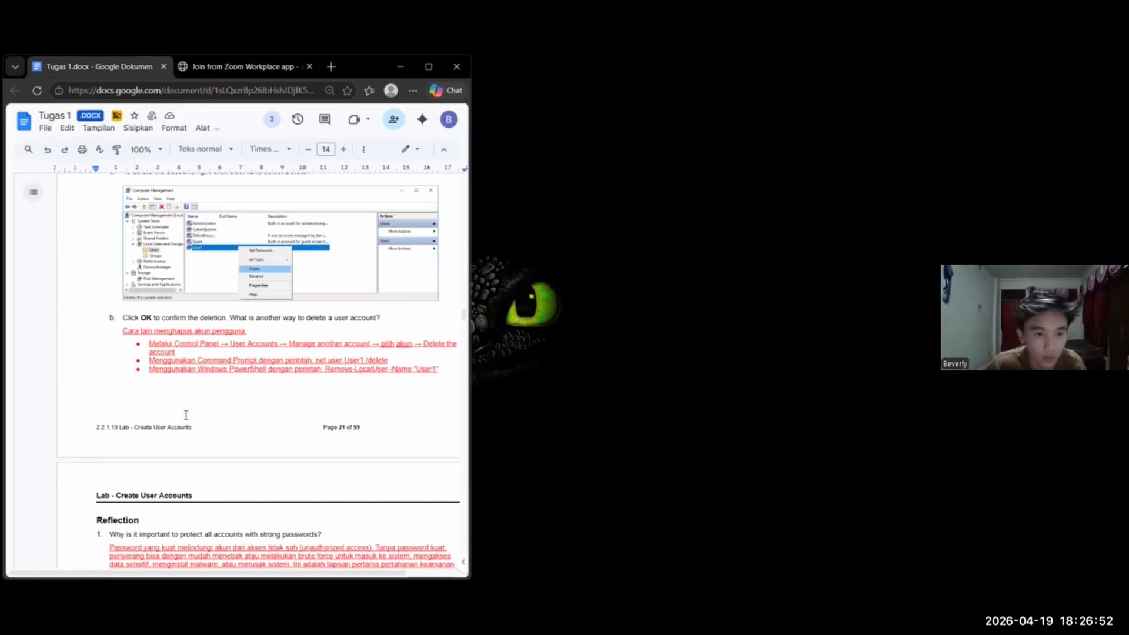
{"action": "scroll", "coordinate": [237, 388], "scroll_direction": "up", "scroll_amount": 1}
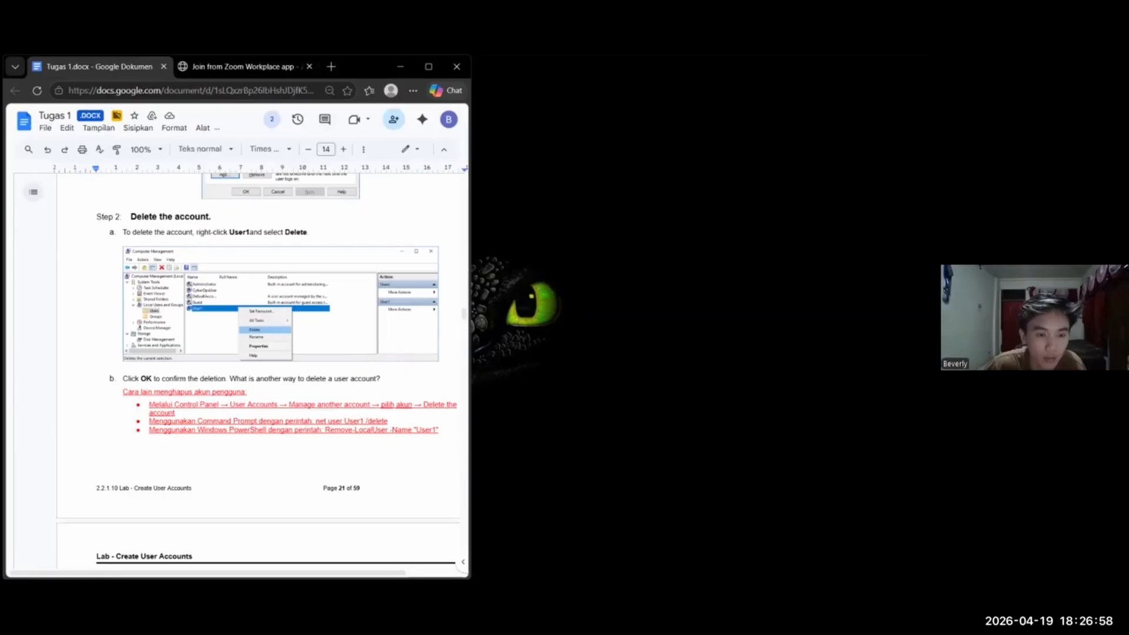
{"action": "scroll", "coordinate": [259, 365], "scroll_direction": "down", "scroll_amount": 1}
{"action": "scroll", "coordinate": [259, 365], "scroll_direction": "down", "scroll_amount": 1}
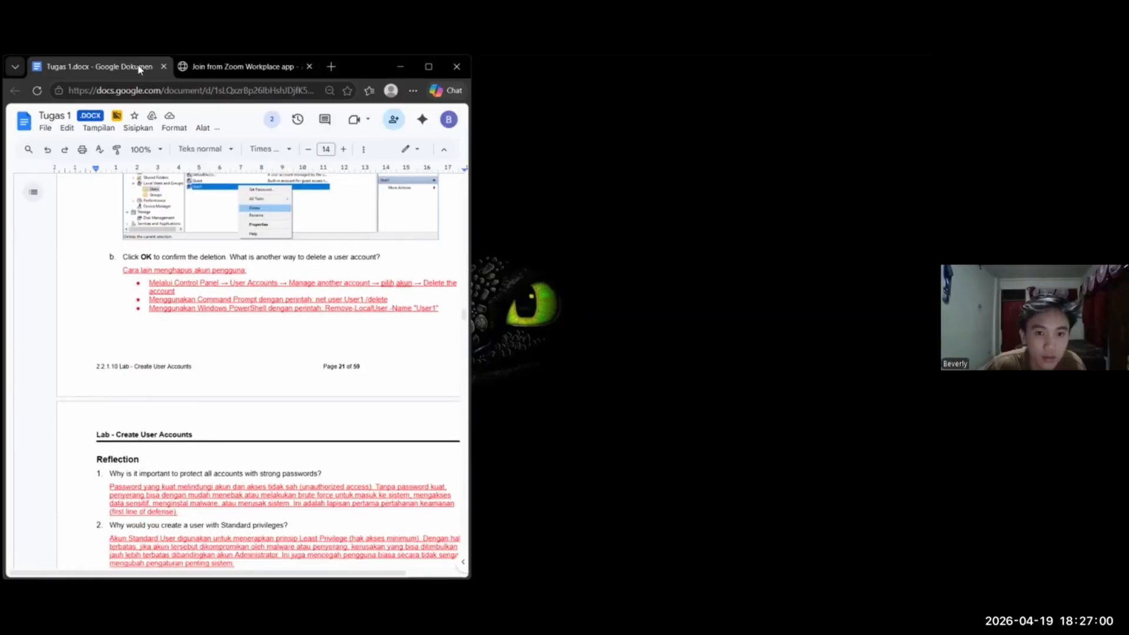
{"action": "scroll", "coordinate": [259, 365], "scroll_direction": "down", "scroll_amount": 2}
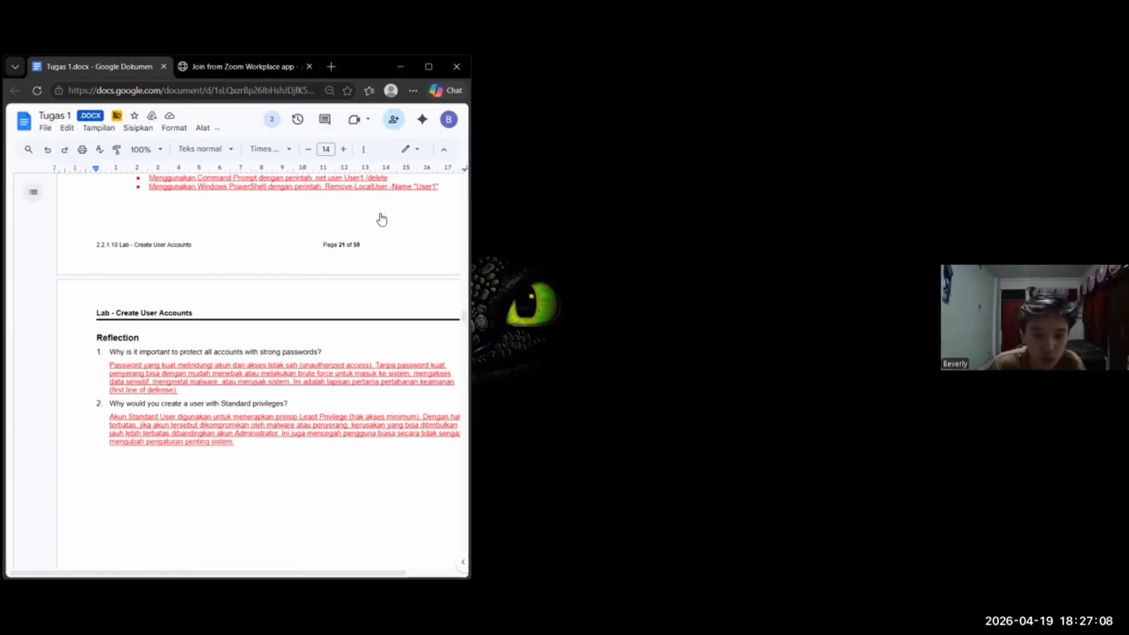
Open Manage Accounts in Control Panel to check the computer's remaining user accounts
{"action": "key", "text": "super"}
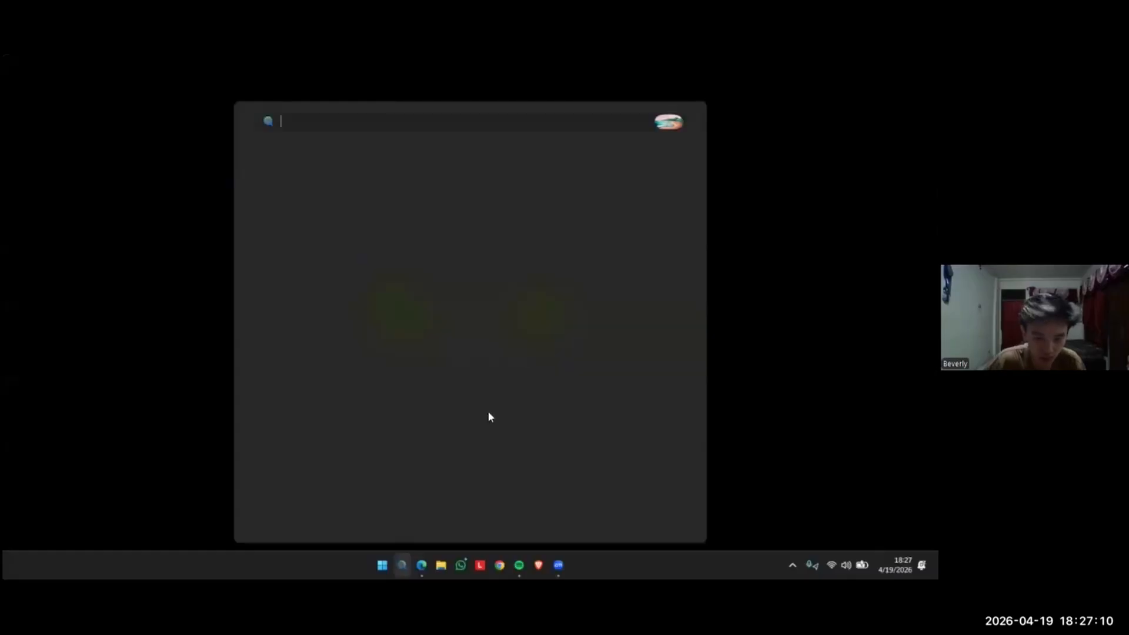
{"action": "type", "text": "control"}
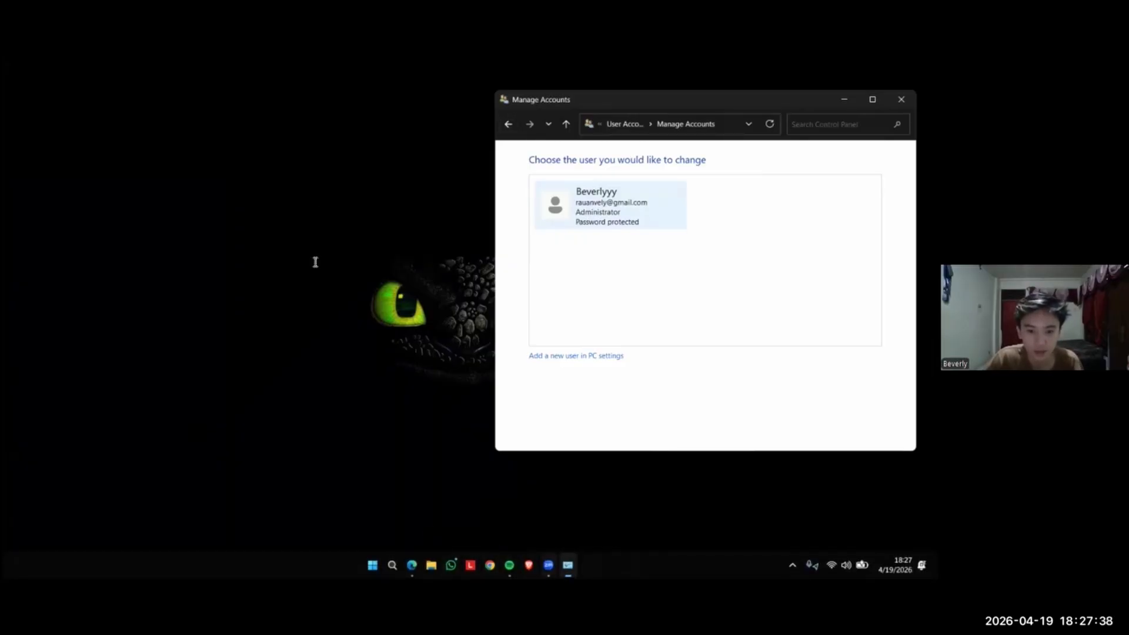
Return to the lab document's Reflection questions on strong passwords and Standard privileges, closing the WhatsApp window
{"action": "key", "text": "alt+Tab"}
{"action": "scroll", "coordinate": [316, 262], "scroll_direction": "down", "scroll_amount": 2}
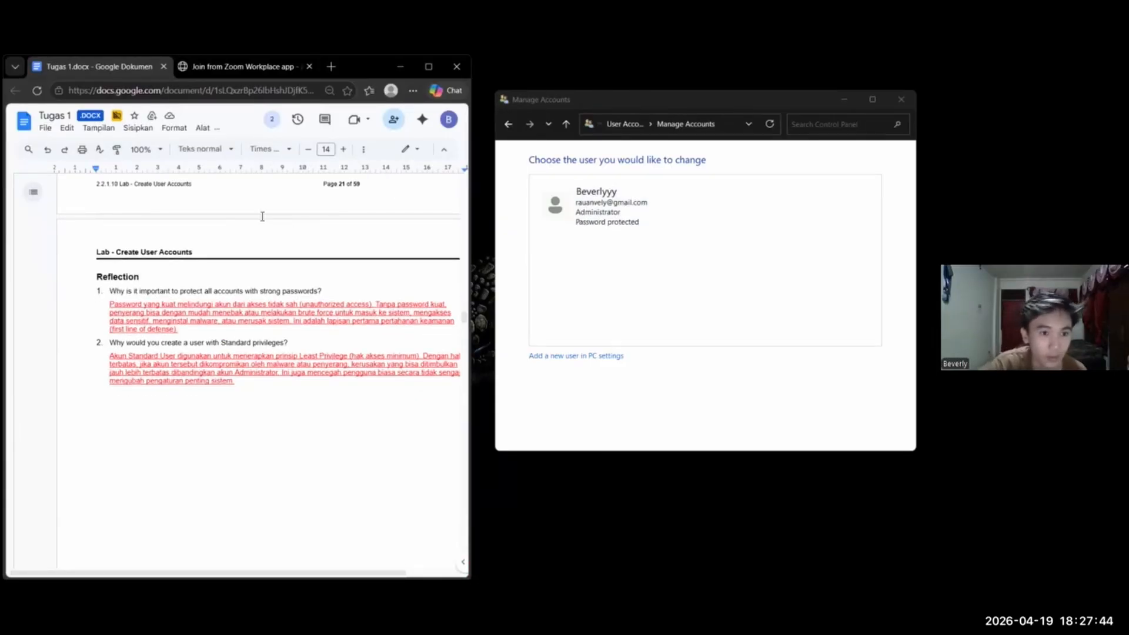
{"action": "key", "text": "alt+Tab"}
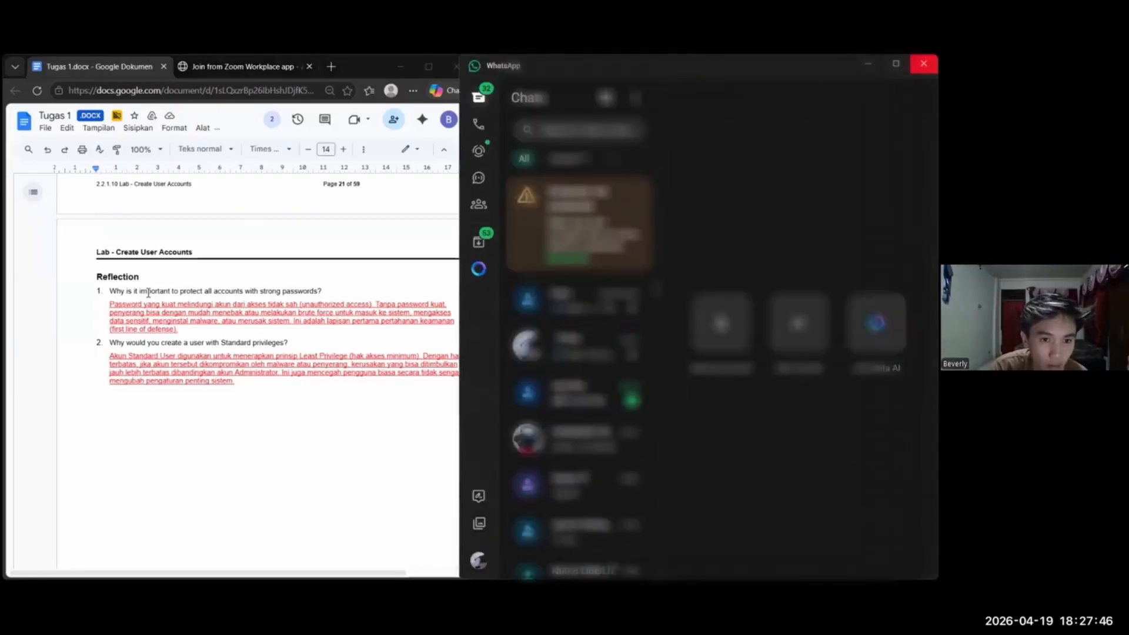
{"action": "left_click", "coordinate": [924, 64]}
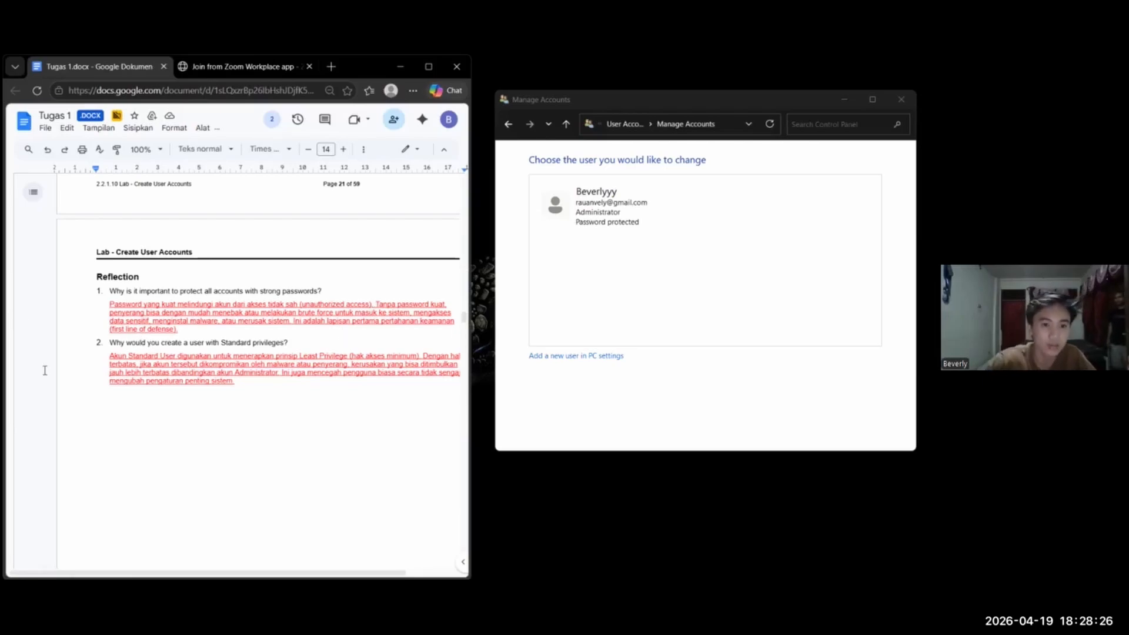
{"action": "scroll", "coordinate": [45, 370], "scroll_direction": "right", "scroll_amount": 2}
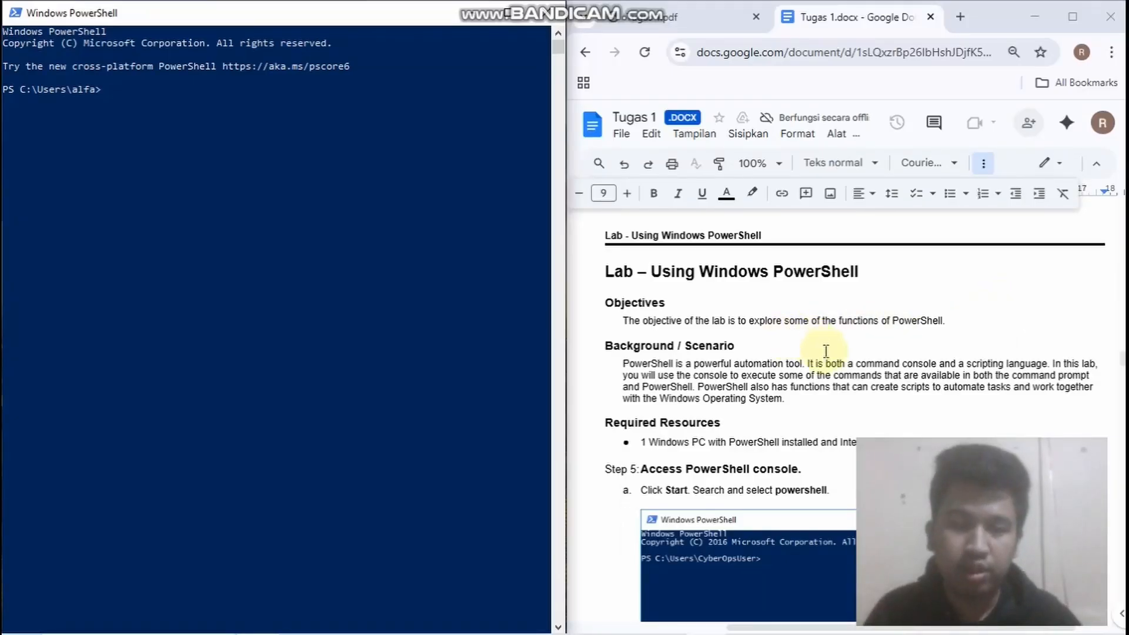
Read the Using Windows PowerShell lab from its objectives through Step 5, Access PowerShell console, beside the open PowerShell window
{"action": "mouse_move", "coordinate": [977, 467]}
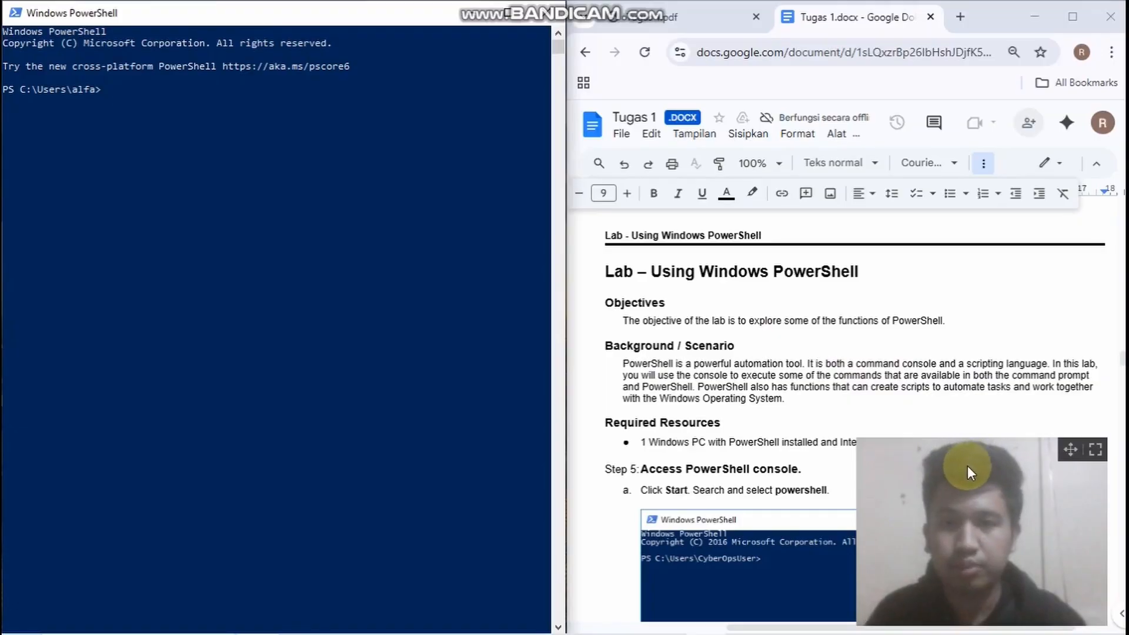
{"action": "left_click", "coordinate": [472, 337]}
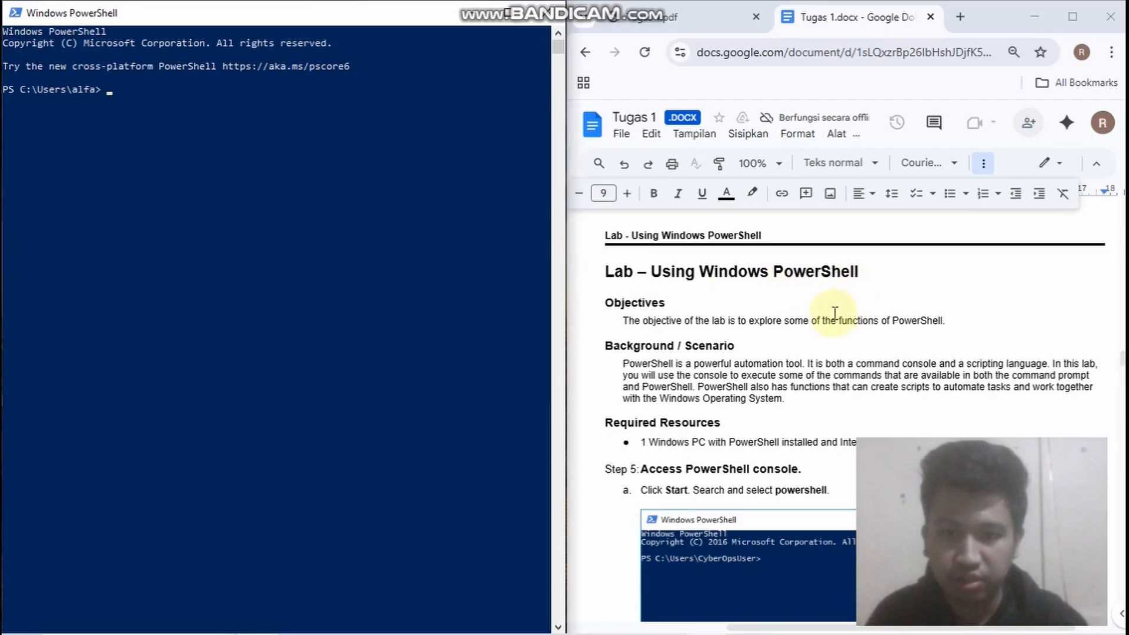
{"action": "scroll", "coordinate": [729, 320], "scroll_direction": "down", "scroll_amount": 2}
{"action": "scroll", "coordinate": [622, 329], "scroll_direction": "down", "scroll_amount": 2}
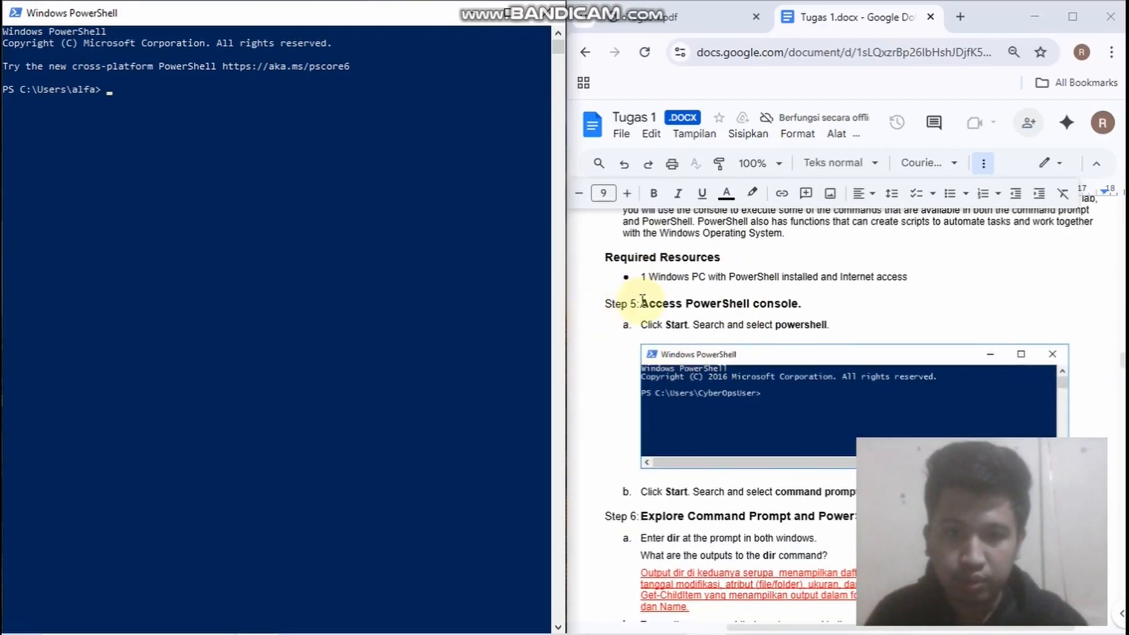
{"action": "scroll", "coordinate": [626, 315], "scroll_direction": "down", "scroll_amount": 2}
{"action": "scroll", "coordinate": [658, 283], "scroll_direction": "up", "scroll_amount": 2}
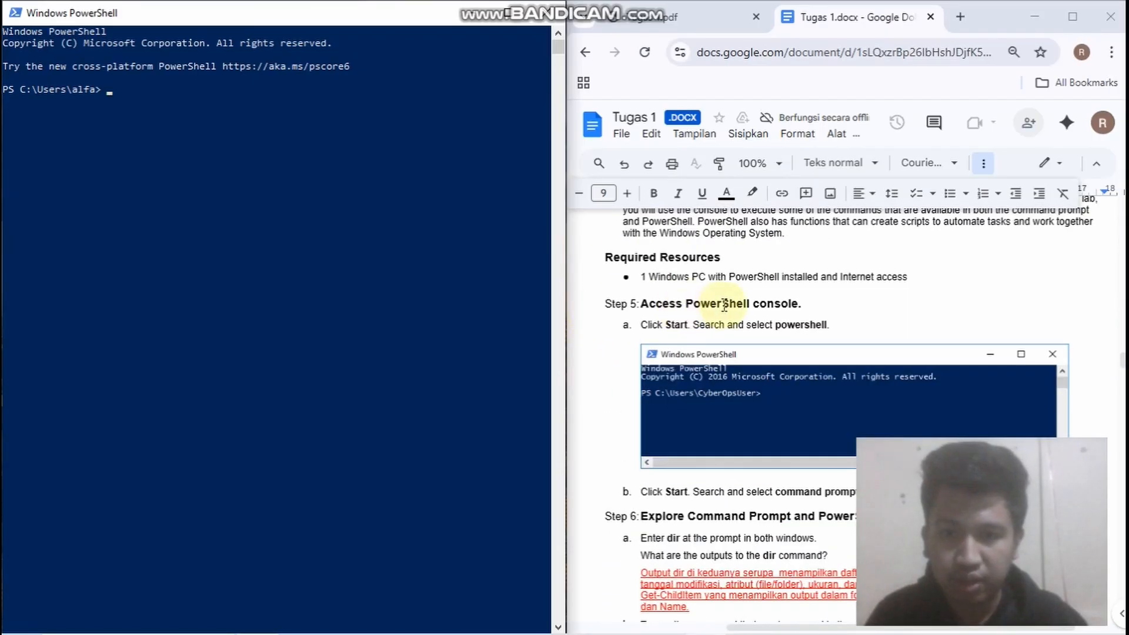
{"action": "left_click", "coordinate": [160, 154]}
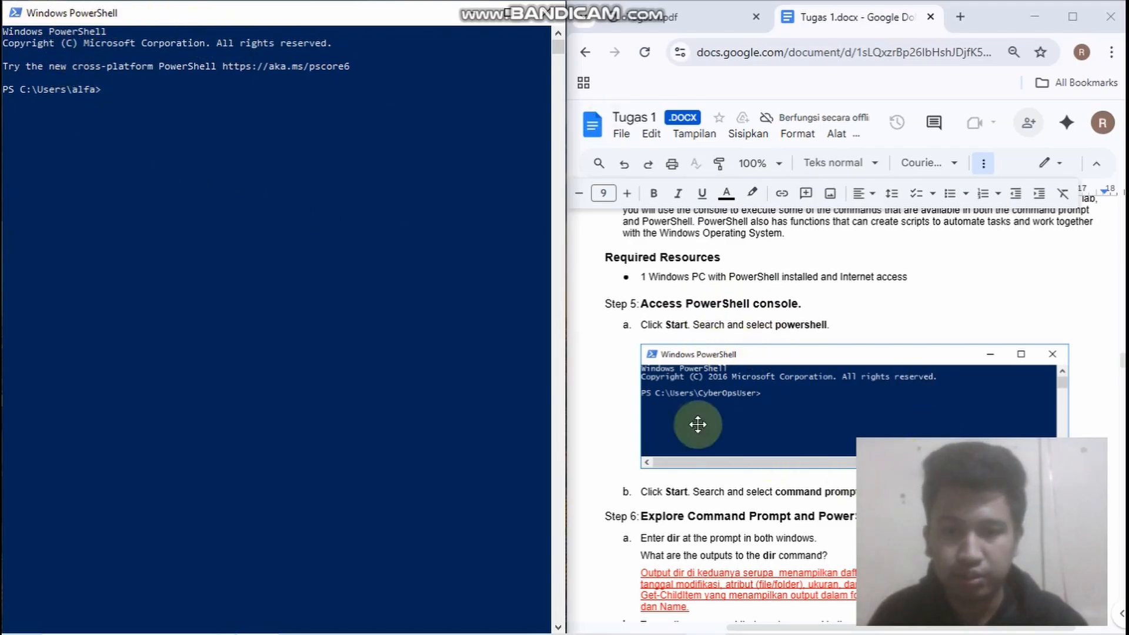
{"action": "scroll", "coordinate": [696, 424], "scroll_direction": "down", "scroll_amount": 4}
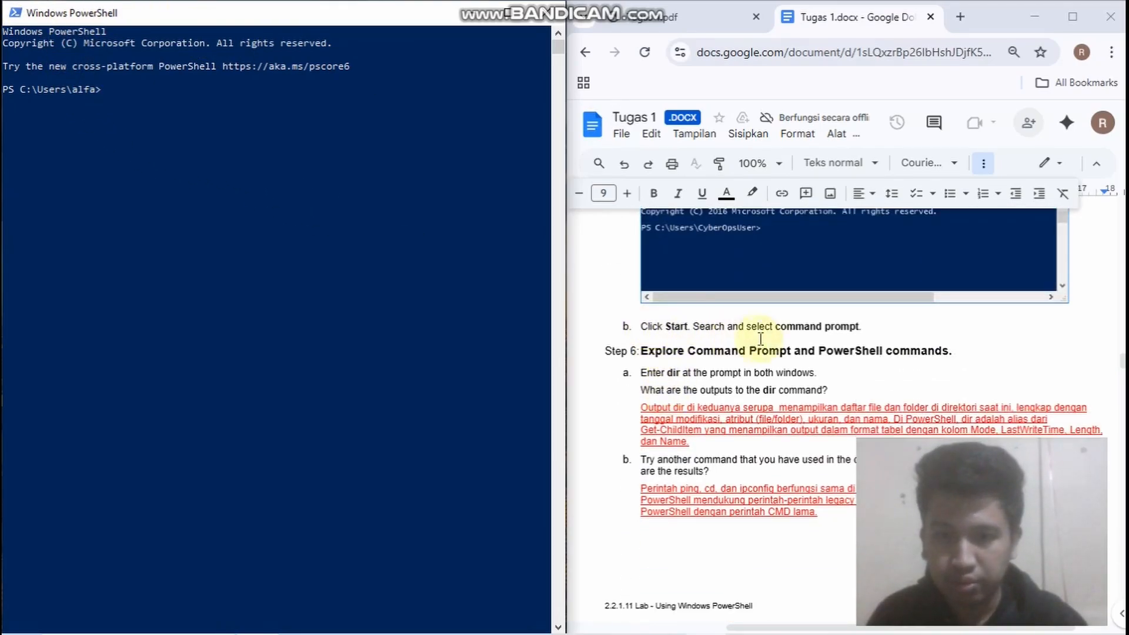
Open Command Prompt as Step 5b of the lab instructs and dock its window beside the lab document
{"action": "mouse_move", "coordinate": [174, 626]}
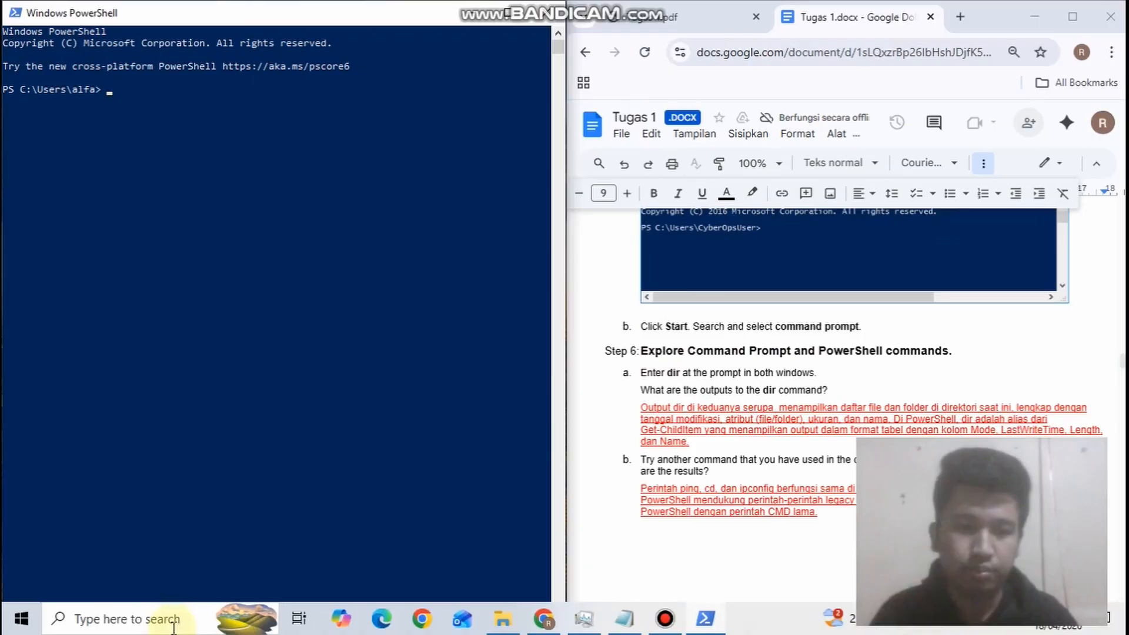
{"action": "left_click", "coordinate": [141, 619]}
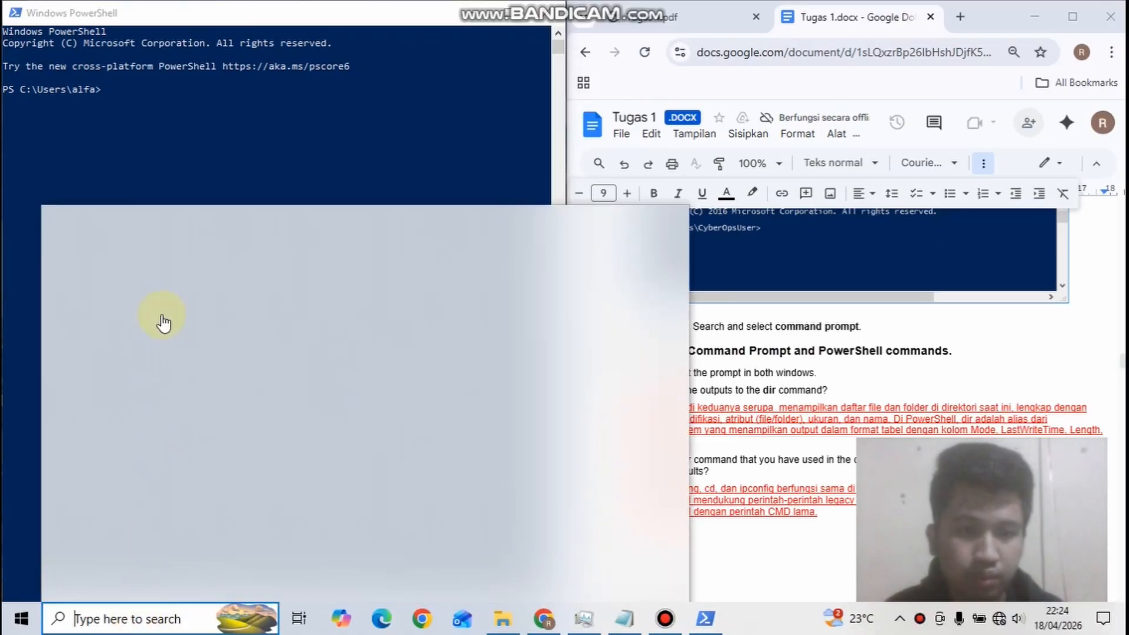
{"action": "type", "text": "command Prompt"}
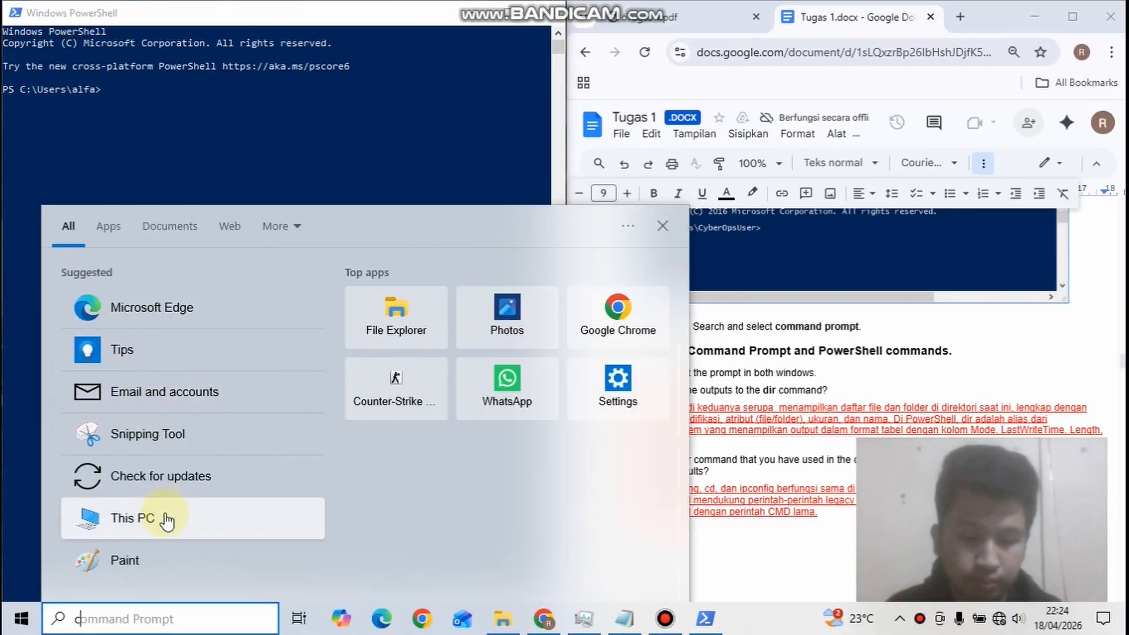
{"action": "left_click", "coordinate": [203, 297]}
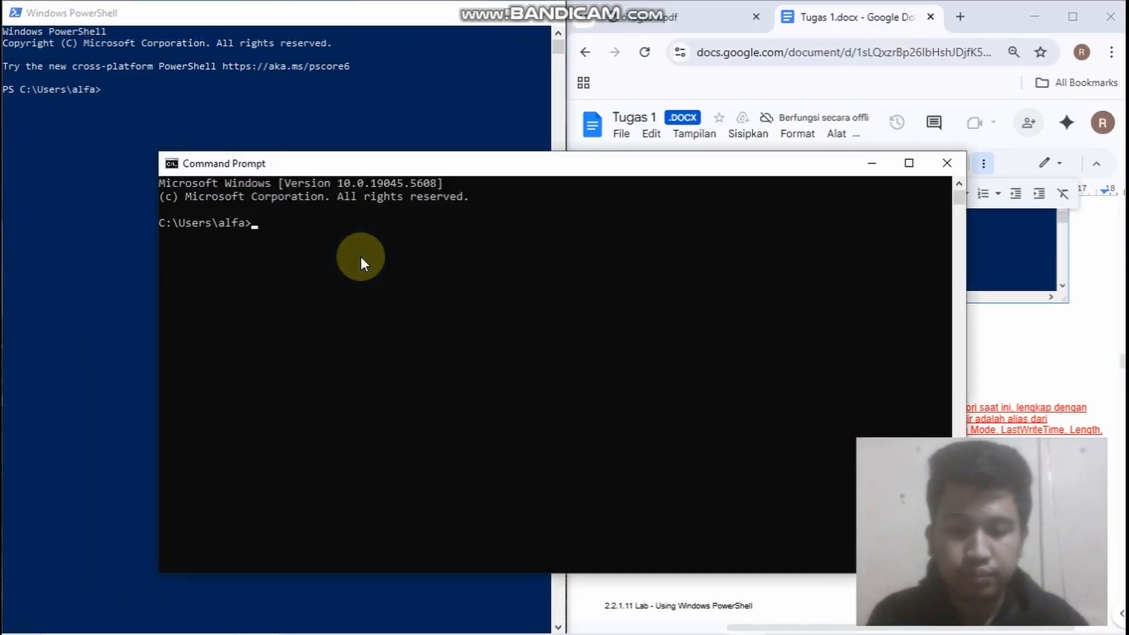
{"action": "key", "text": "super+Left"}
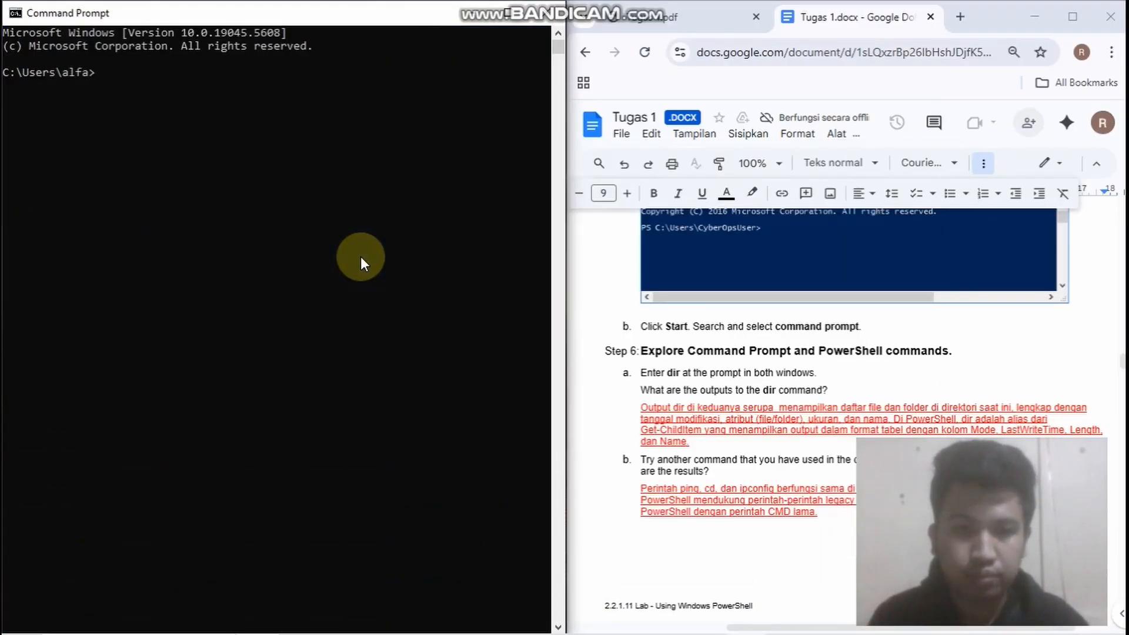
Run dir in Command Prompt, following Step 6a of the lab, and look through the directory listing
{"action": "scroll", "coordinate": [680, 301], "scroll_direction": "down", "scroll_amount": 3}
{"action": "scroll", "coordinate": [636, 307], "scroll_direction": "up", "scroll_amount": 2}
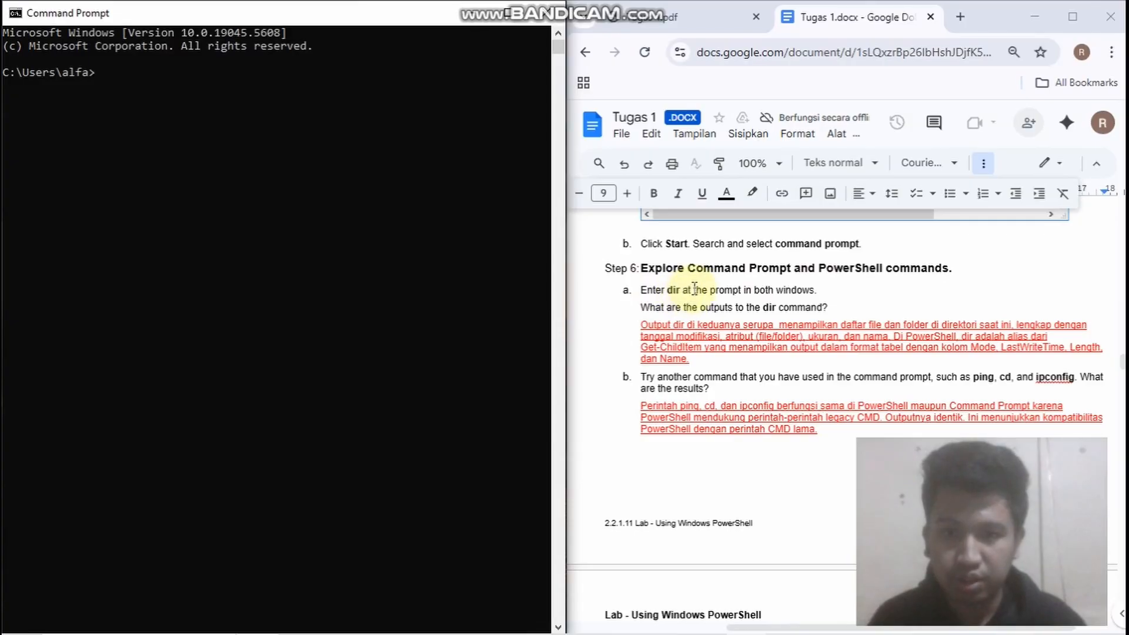
{"action": "type", "text": "dir"}
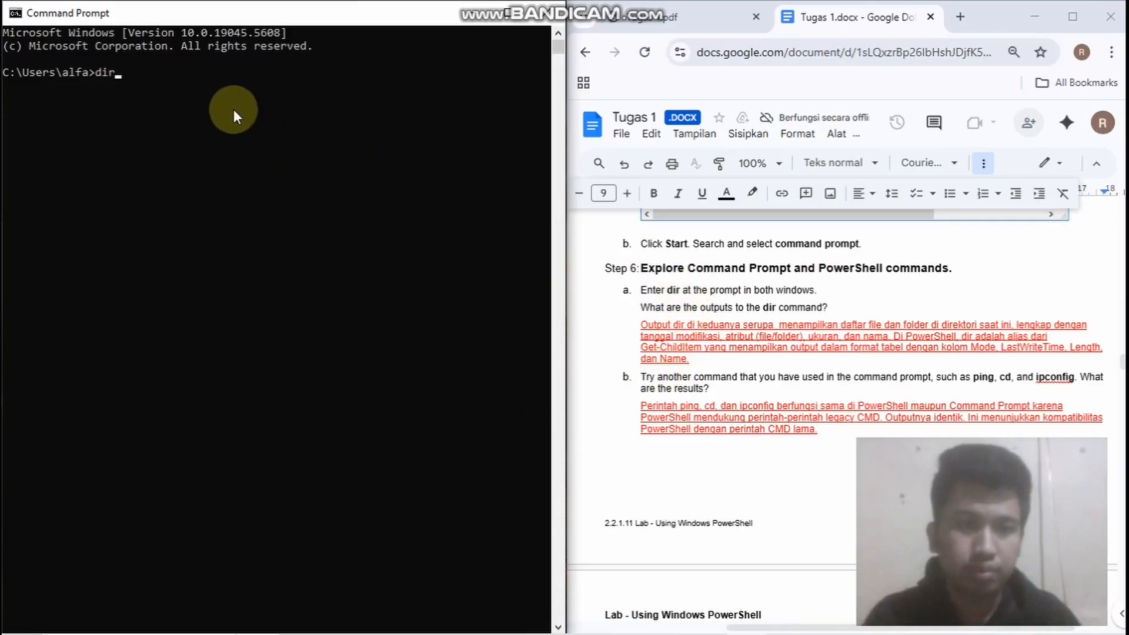
{"action": "key", "text": "Return"}
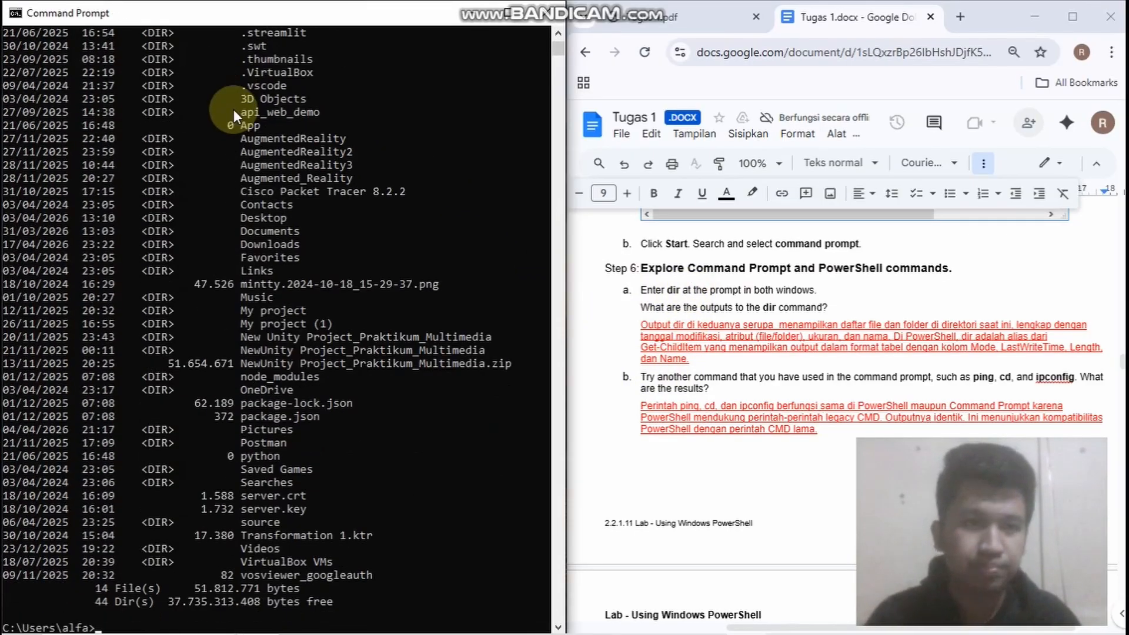
{"action": "scroll", "coordinate": [97, 117], "scroll_direction": "down", "scroll_amount": 4}
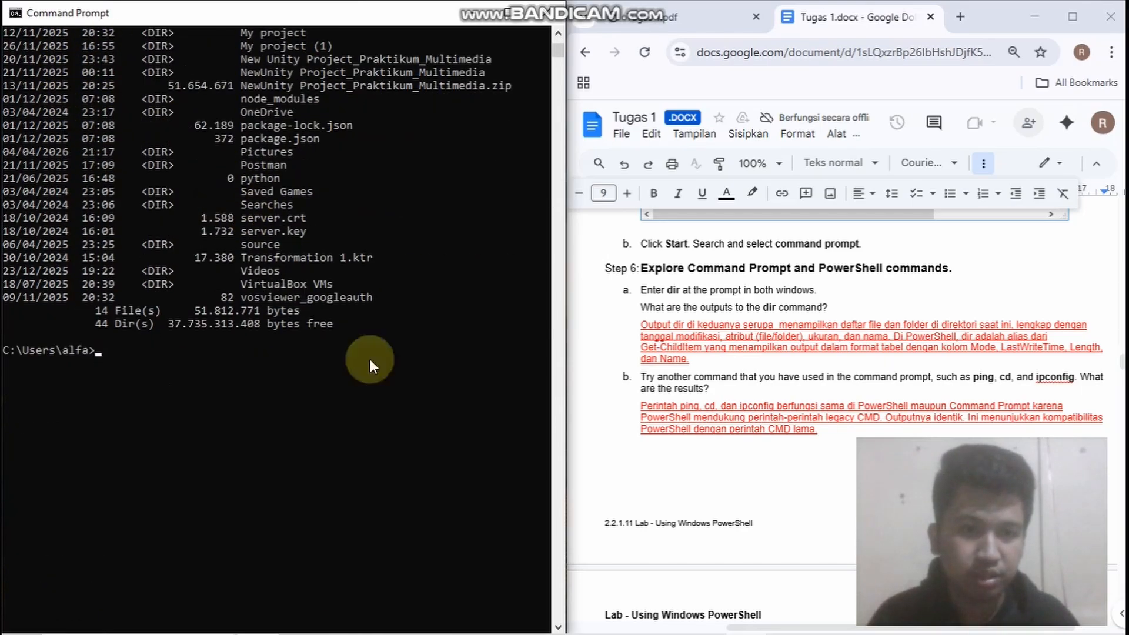
Switch to PowerShell, run dir there, examine the listing, and read Step 6b of the lab
{"action": "left_click", "coordinate": [705, 621]}
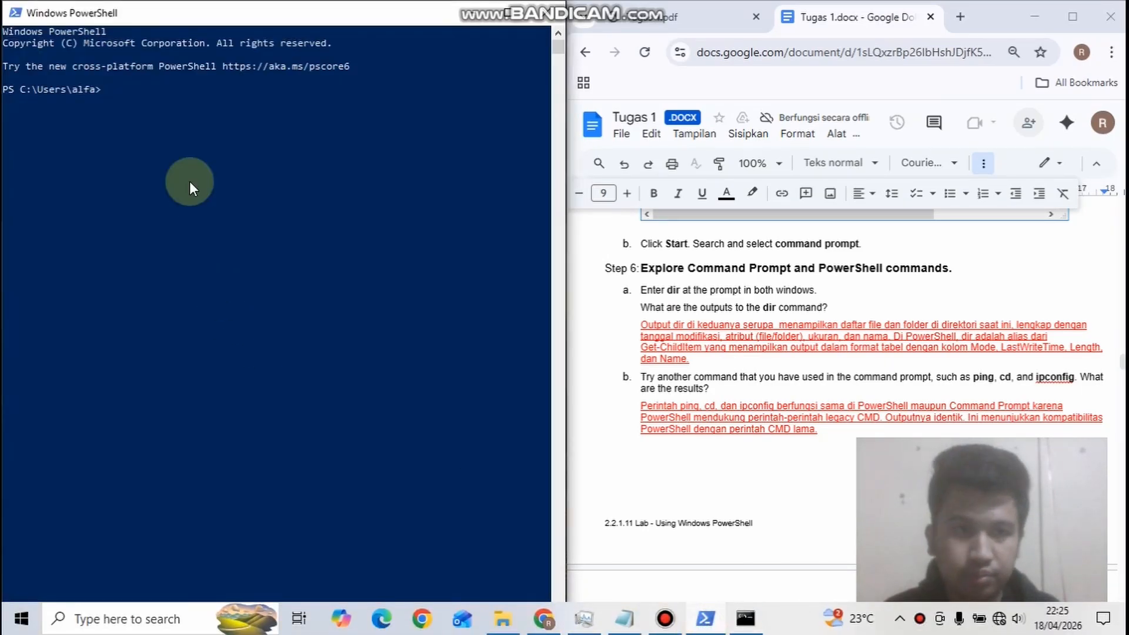
{"action": "type", "text": "dir"}
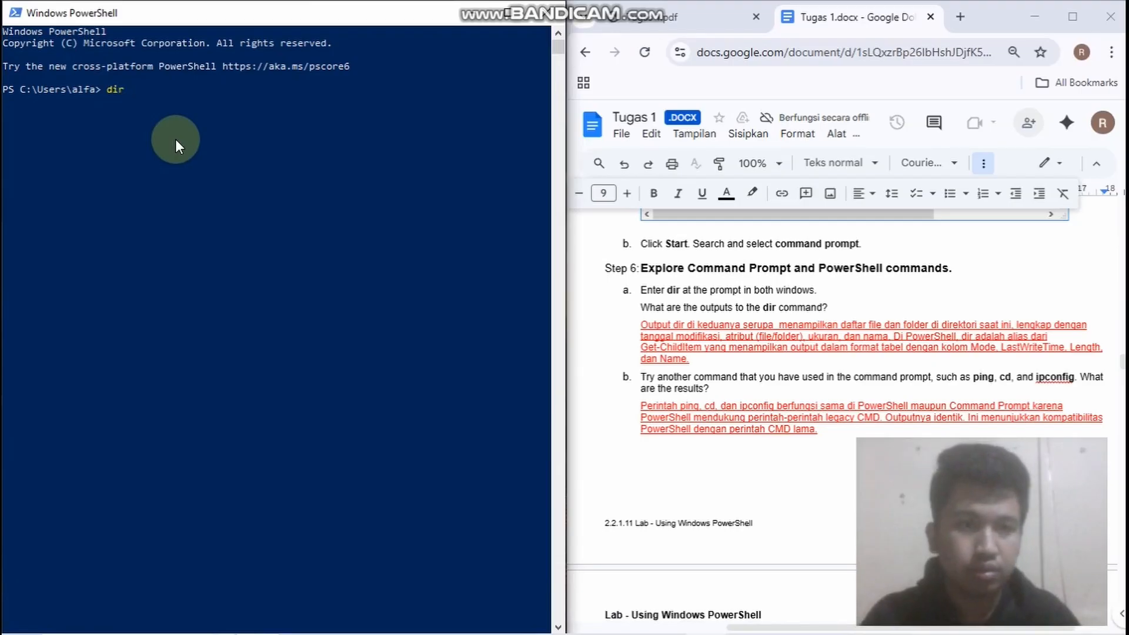
{"action": "key", "text": "Return"}
{"action": "scroll", "coordinate": [299, 246], "scroll_direction": "down", "scroll_amount": 4}
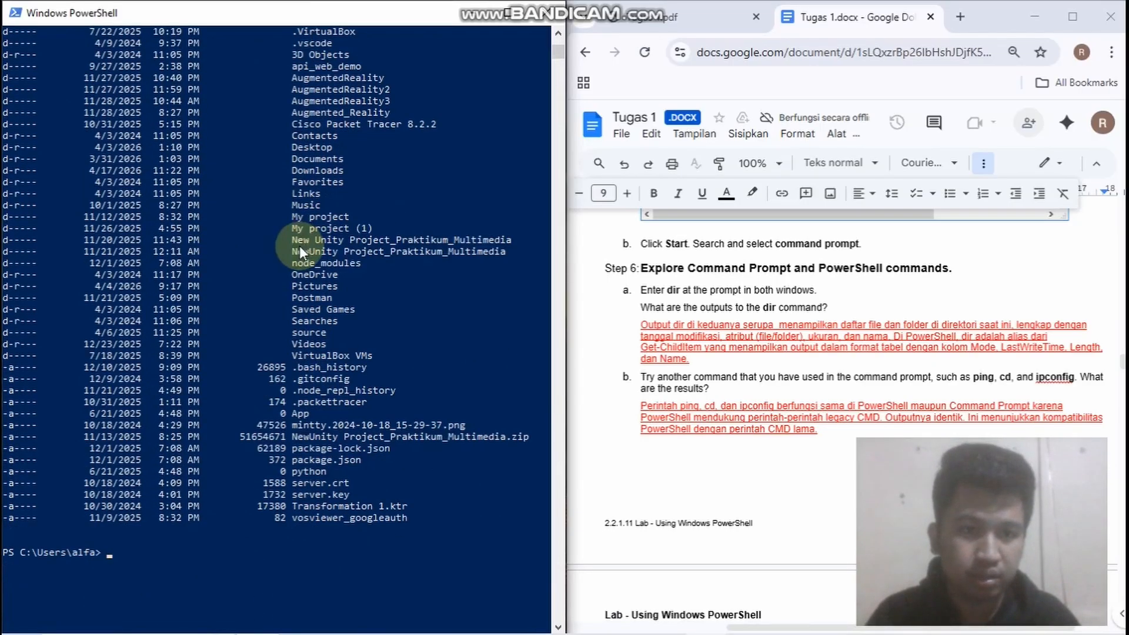
{"action": "scroll", "coordinate": [209, 270], "scroll_direction": "down", "scroll_amount": 2}
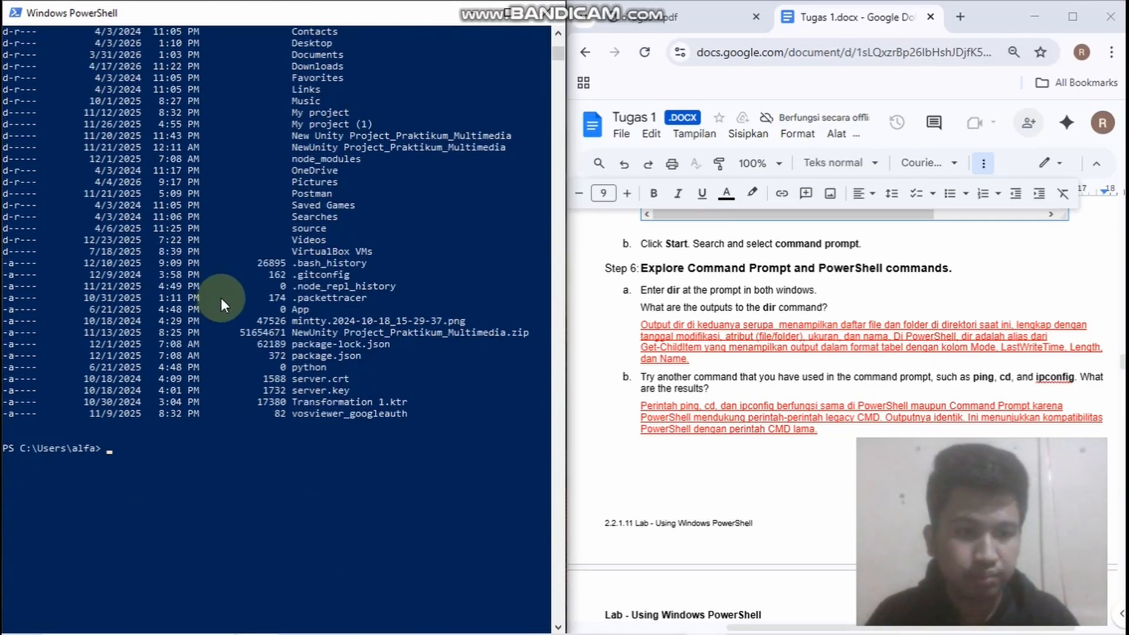
{"action": "scroll", "coordinate": [706, 303], "scroll_direction": "down", "scroll_amount": 2}
{"action": "scroll", "coordinate": [700, 301], "scroll_direction": "up", "scroll_amount": 1}
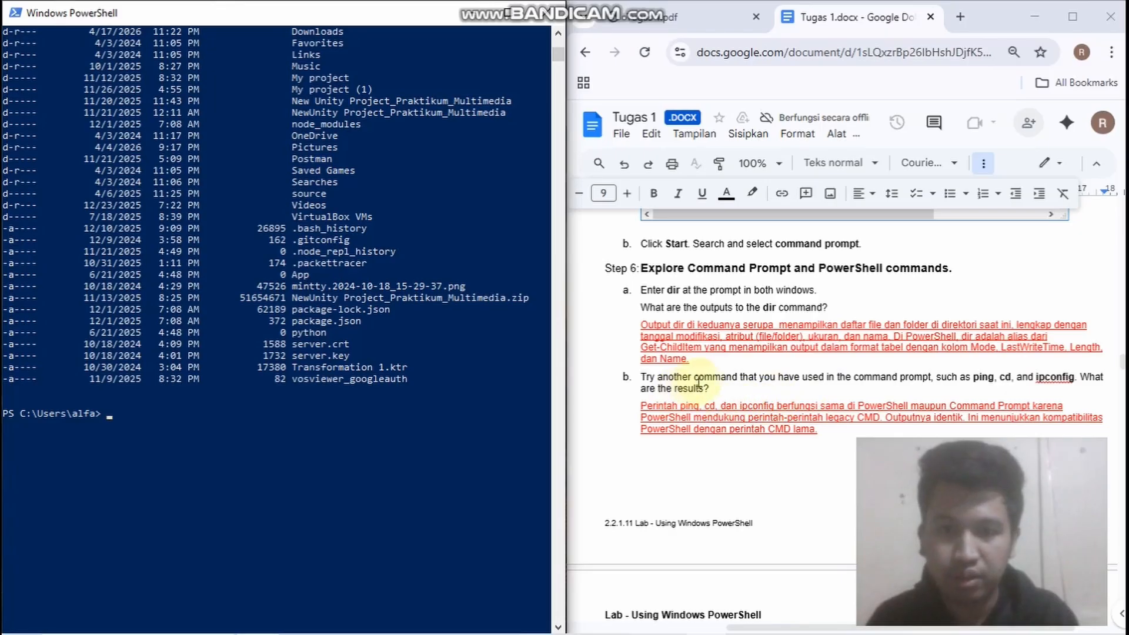
{"action": "scroll", "coordinate": [723, 378], "scroll_direction": "down", "scroll_amount": 1}
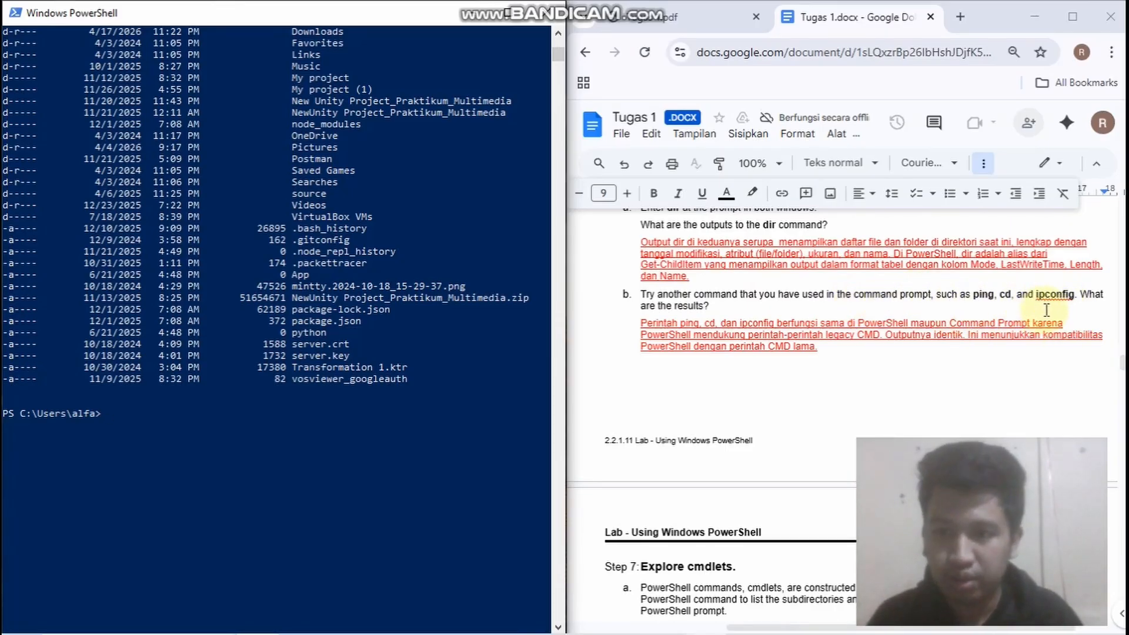
Copy the Ping google.com line from the Notepad command list and run it in PowerShell
{"action": "mouse_move", "coordinate": [534, 632]}
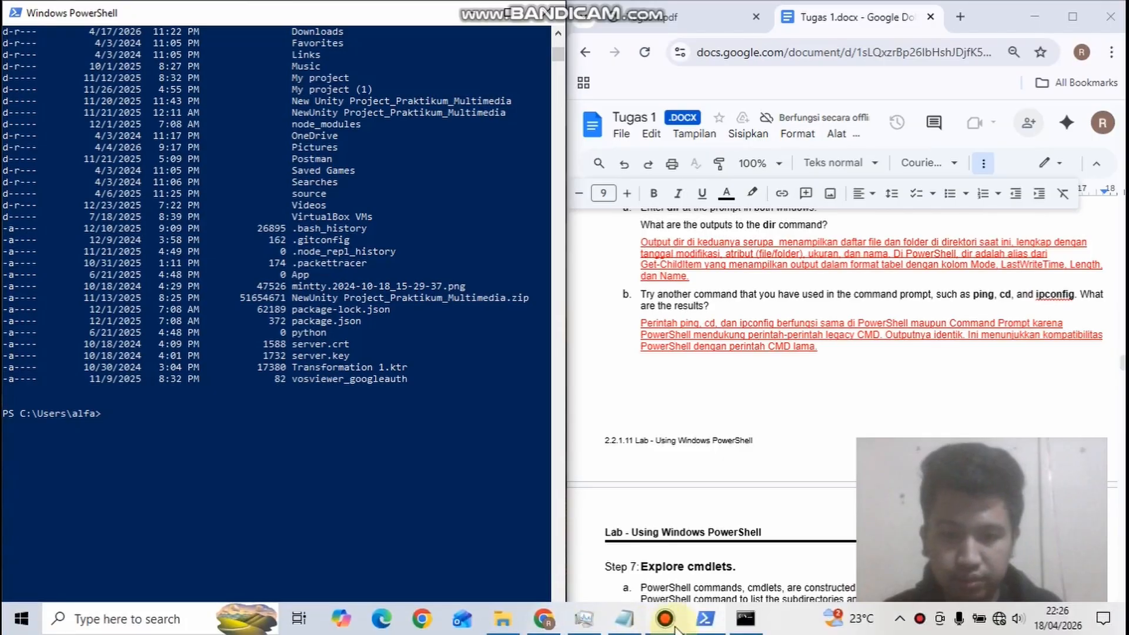
{"action": "left_click", "coordinate": [614, 620]}
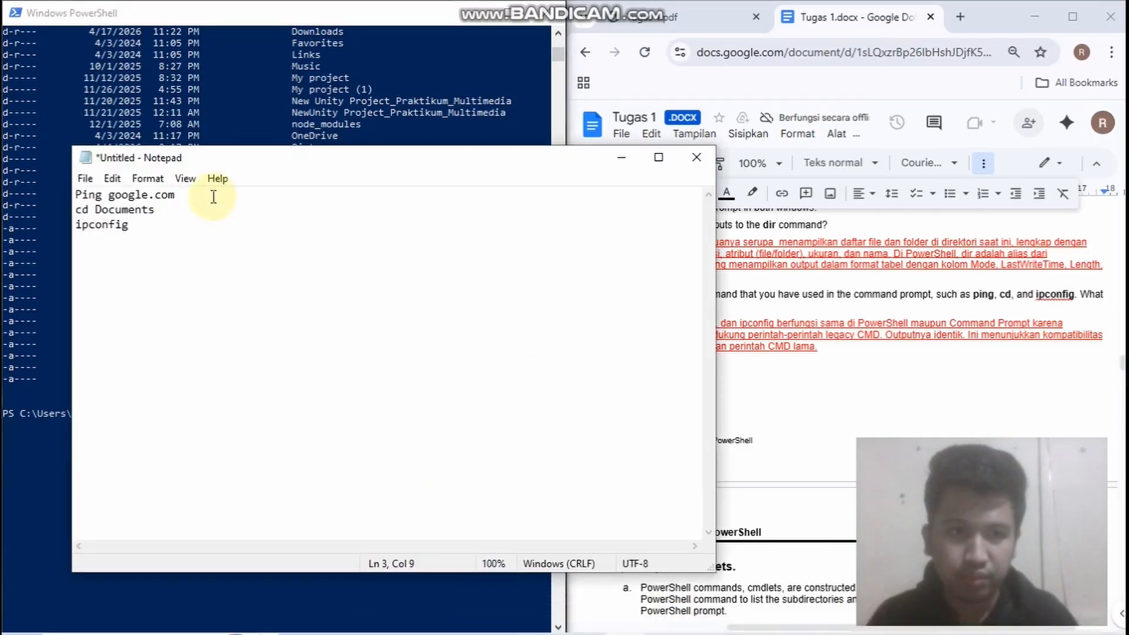
{"action": "left_click_drag", "start_coordinate": [176, 195], "coordinate": [73, 194]}
{"action": "left_click", "coordinate": [55, 478]}
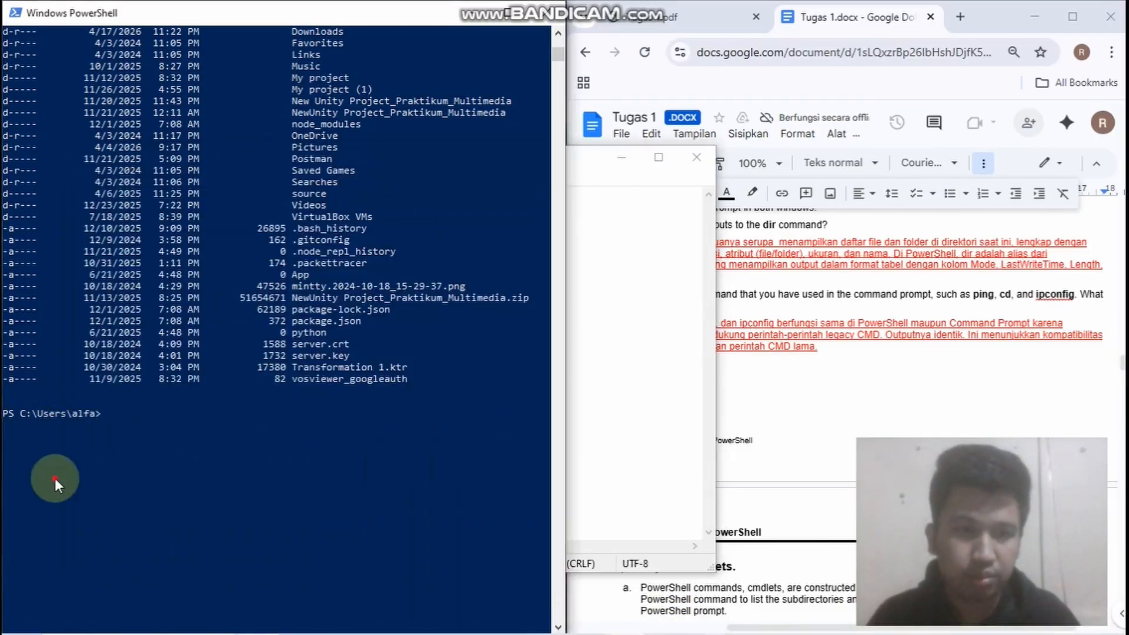
{"action": "type", "text": "Ping google.com"}
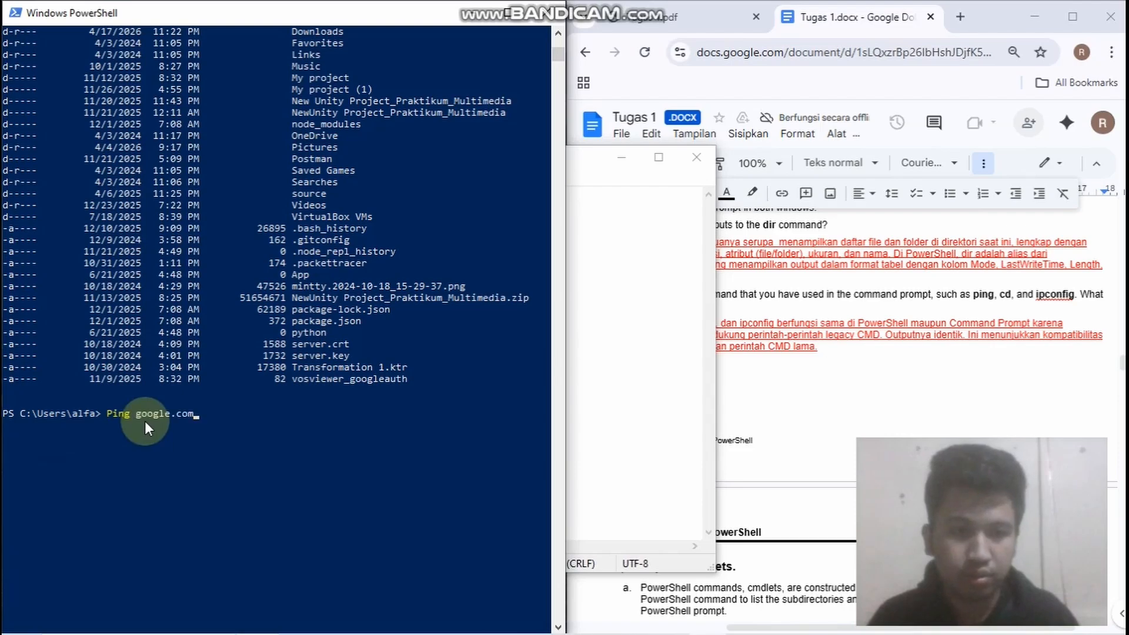
{"action": "key", "text": "Return"}
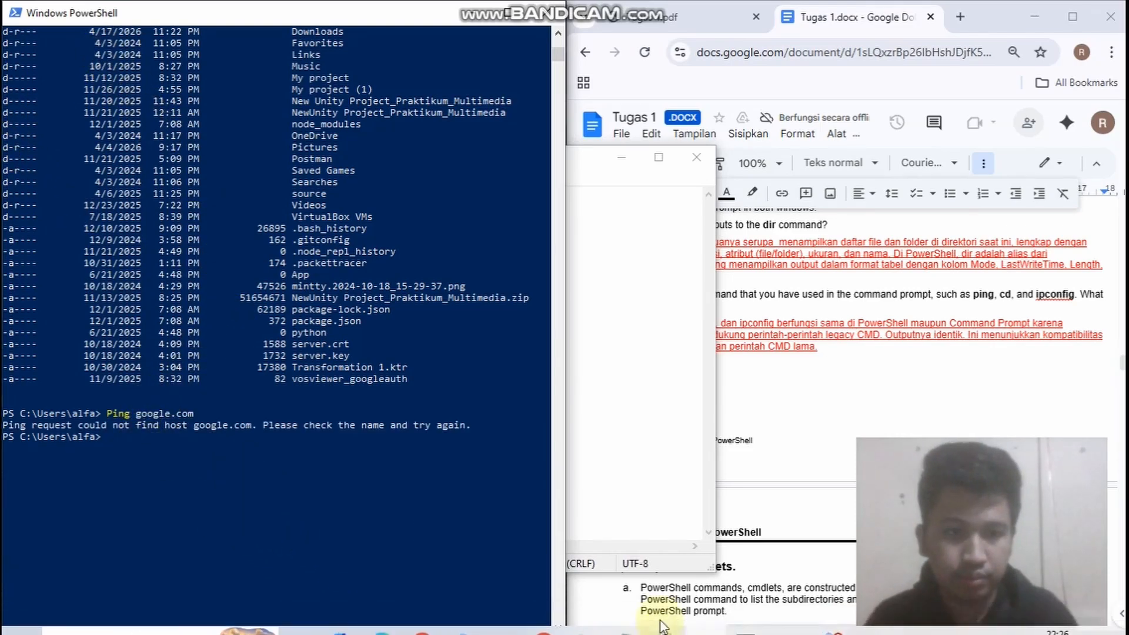
Connect the computer to the Redmi Note 10 Wi-Fi network with automatic connection enabled
{"action": "mouse_move", "coordinate": [651, 634]}
{"action": "left_click", "coordinate": [999, 616]}
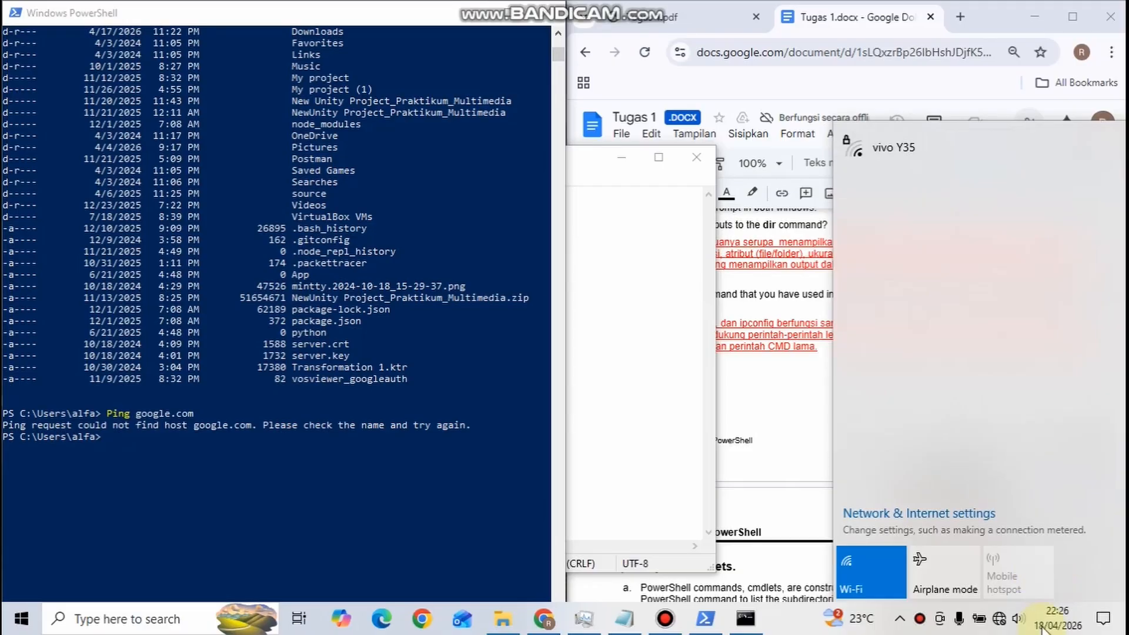
{"action": "left_click", "coordinate": [803, 529]}
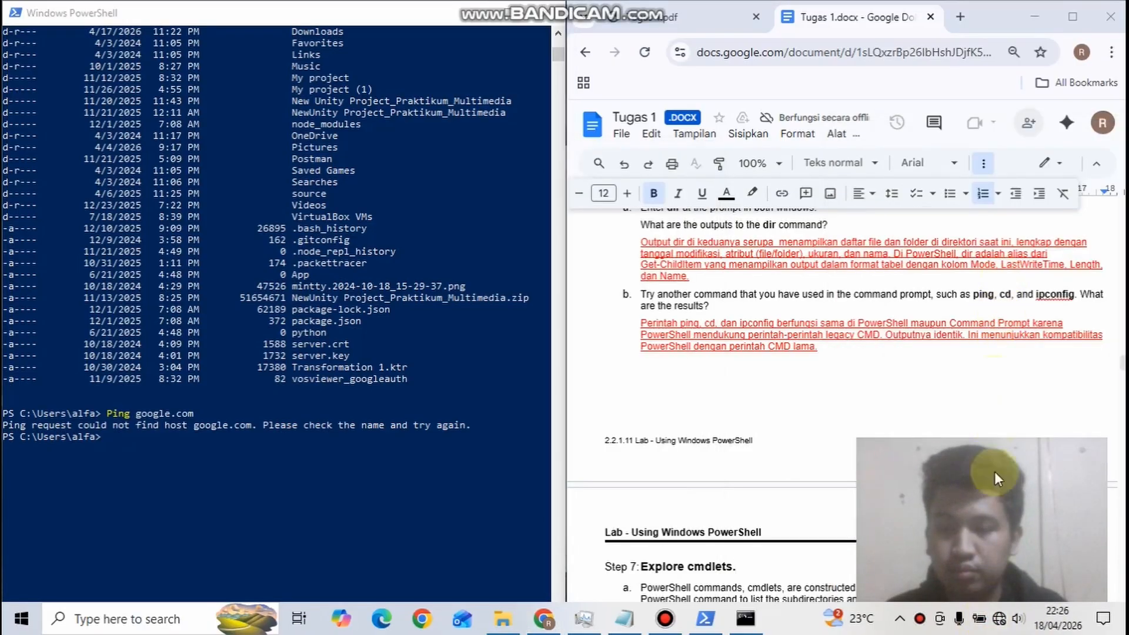
{"action": "left_click", "coordinate": [979, 619]}
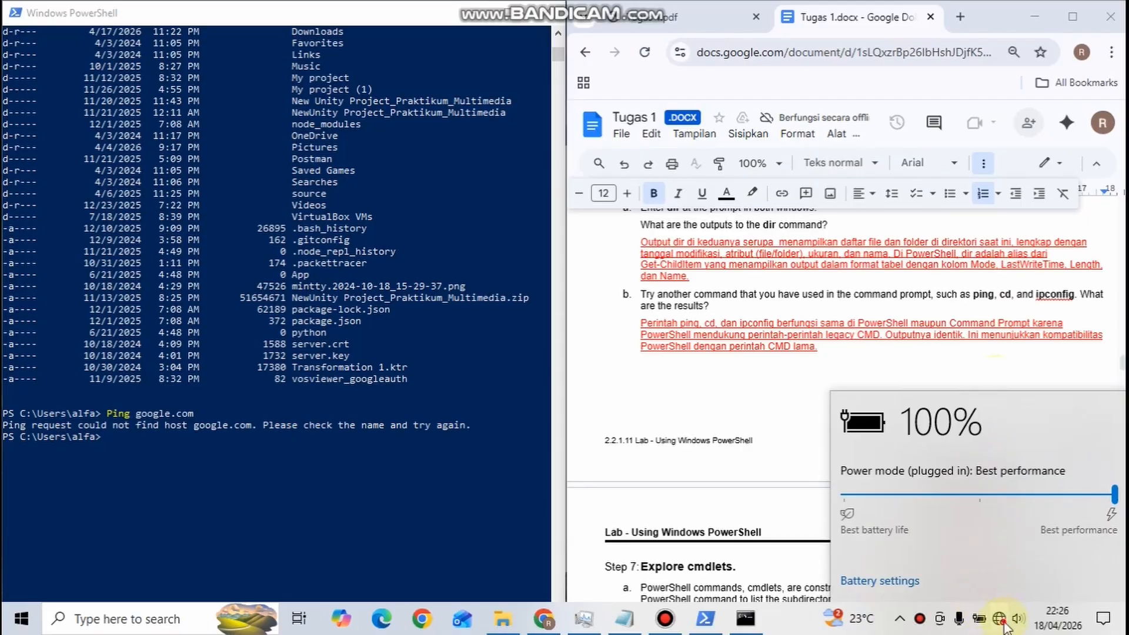
{"action": "left_click", "coordinate": [1000, 618]}
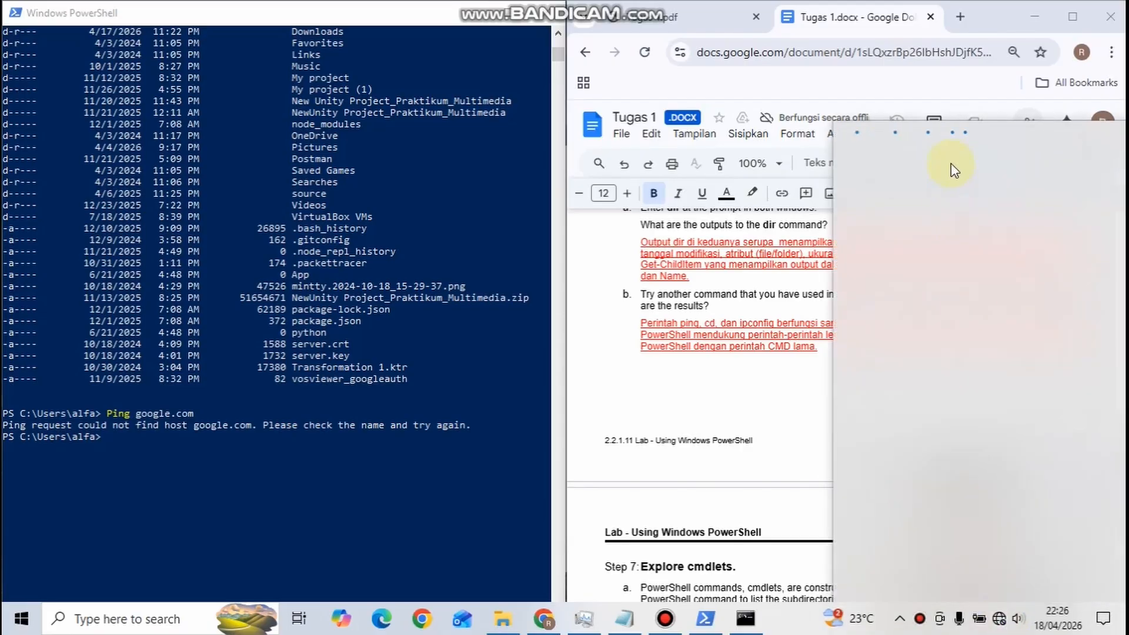
{"action": "left_click", "coordinate": [951, 163]}
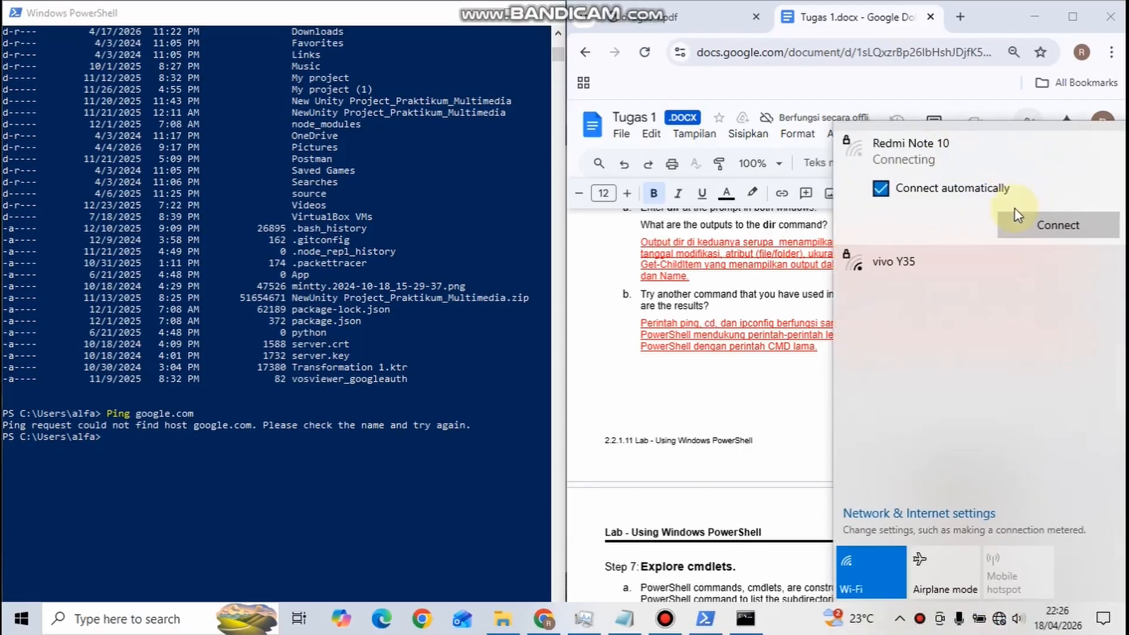
{"action": "left_click", "coordinate": [1018, 222]}
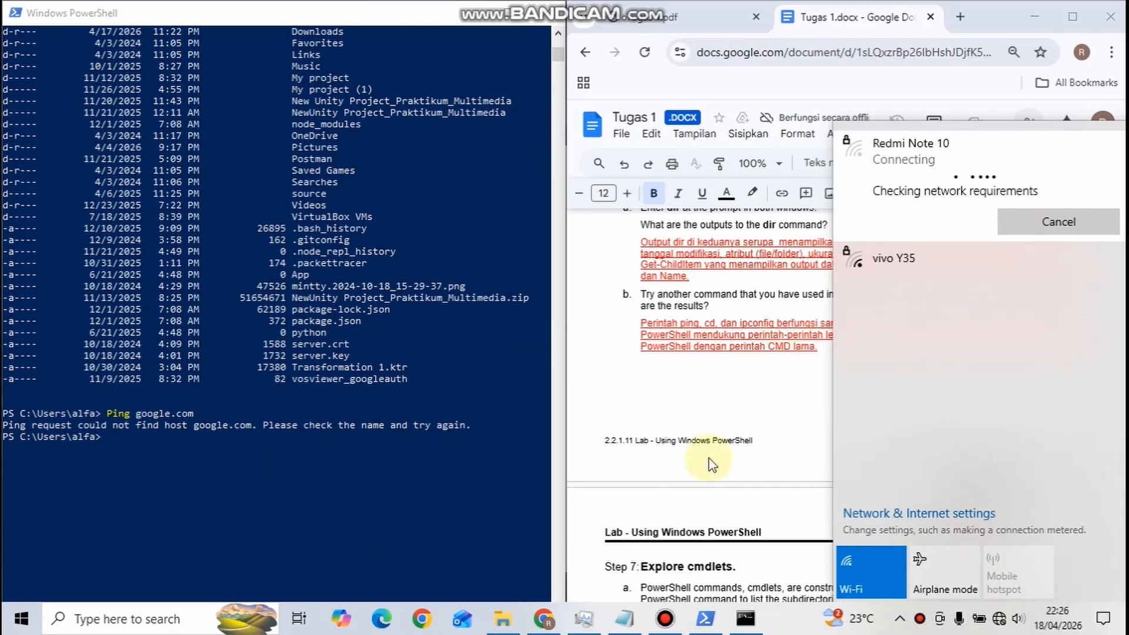
Run Ping google.com again in PowerShell and look over the replies
{"action": "left_click", "coordinate": [227, 446]}
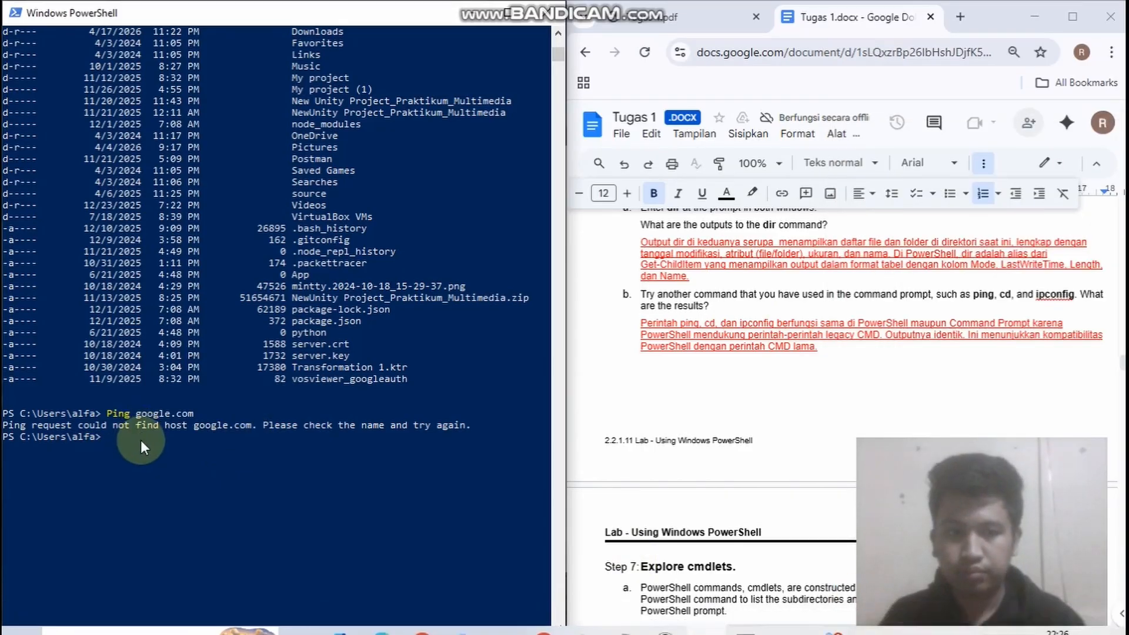
{"action": "type", "text": "Ping google.com"}
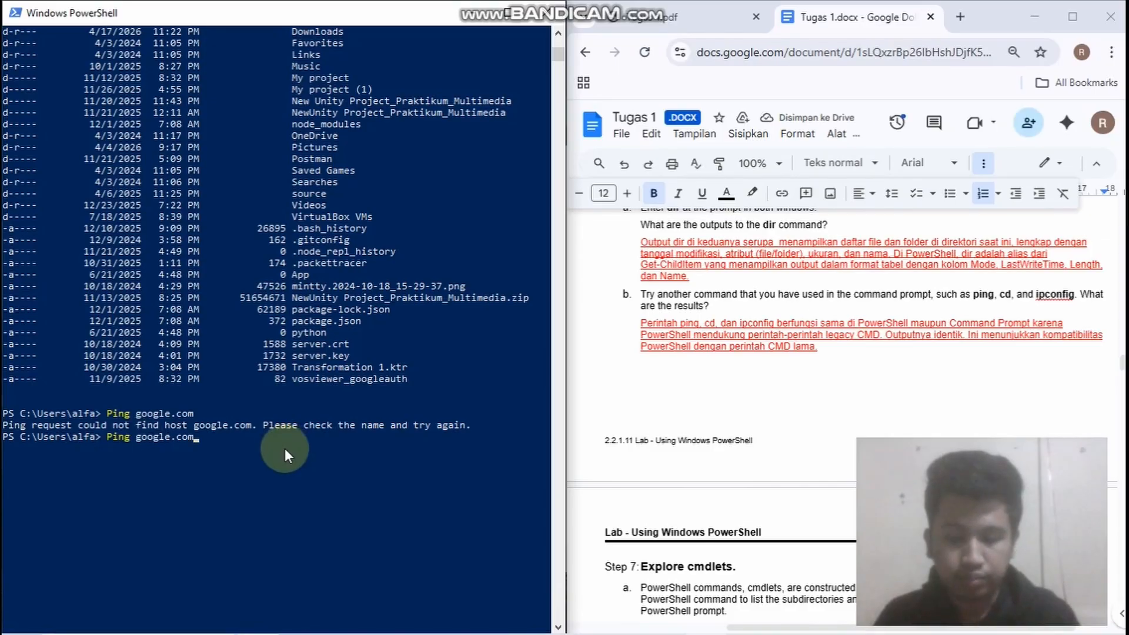
{"action": "key", "text": "Return"}
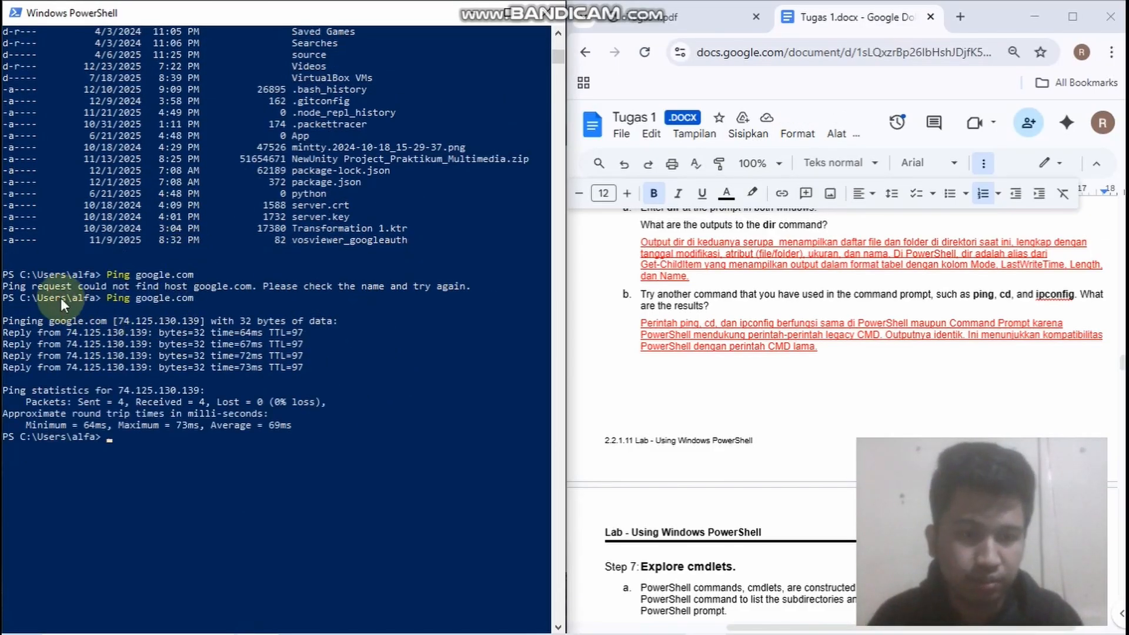
{"action": "scroll", "coordinate": [41, 301], "scroll_direction": "down", "scroll_amount": 1}
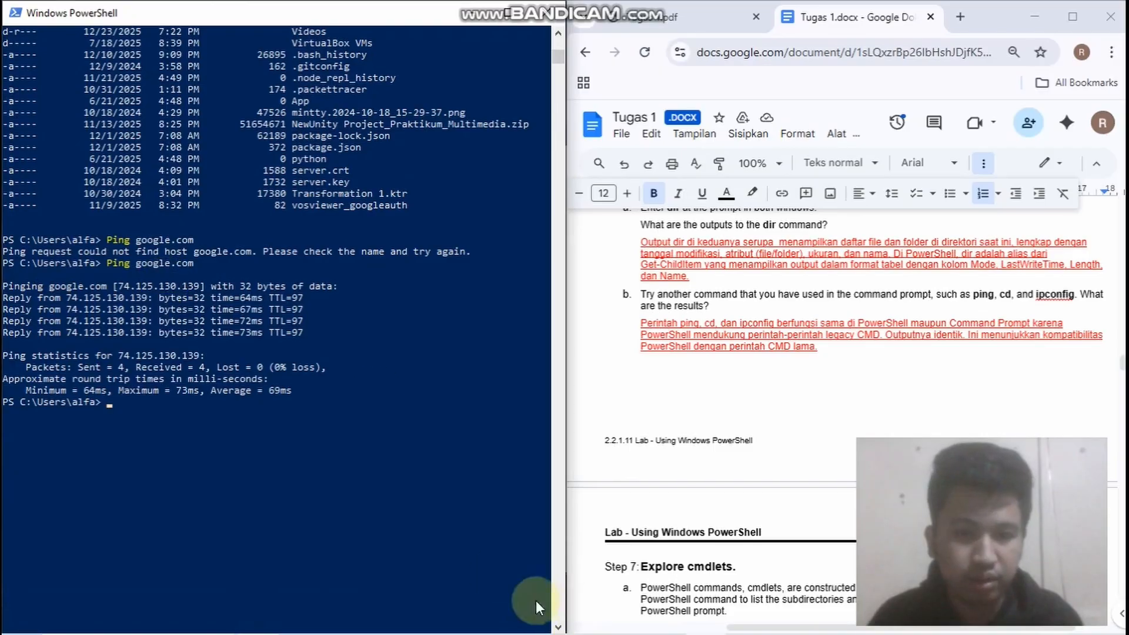
Switch to Command Prompt and run Ping google.com there for comparison with PowerShell
{"action": "mouse_move", "coordinate": [781, 627]}
{"action": "left_click", "coordinate": [746, 618]}
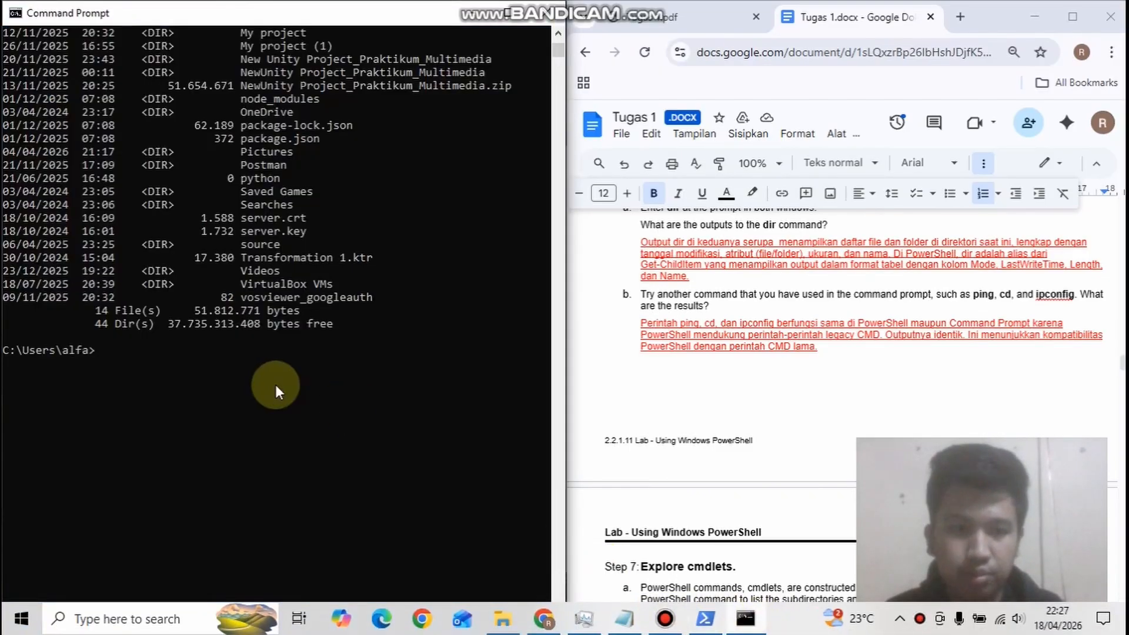
{"action": "key", "text": "Up"}
{"action": "key", "text": "Return"}
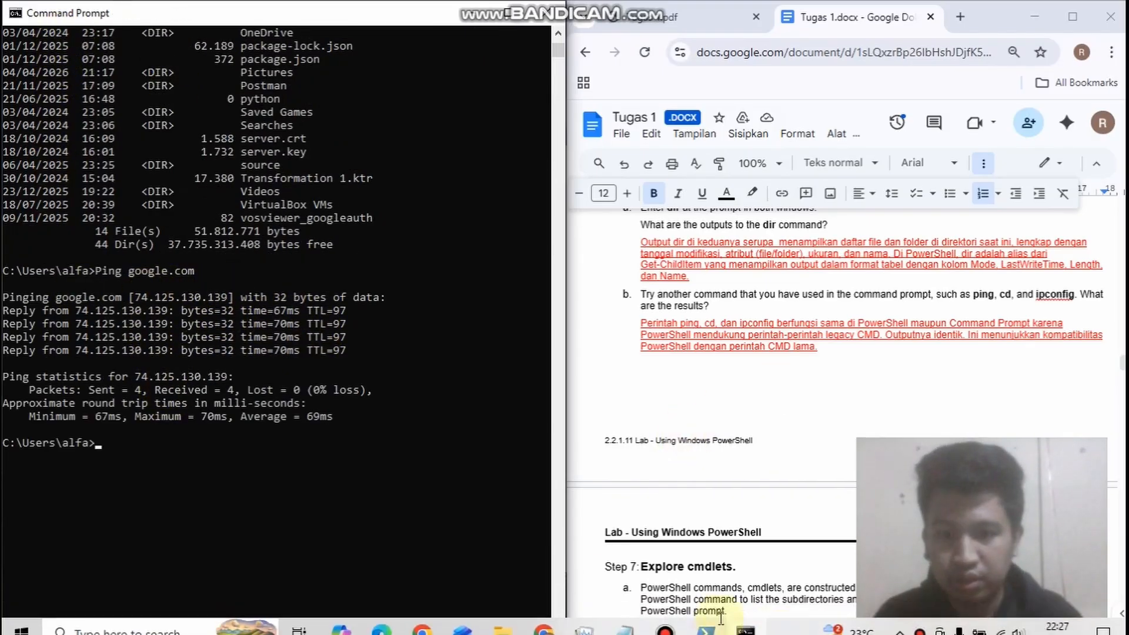
Copy cd Documents from the Notepad command list and run it in Command Prompt and in PowerShell
{"action": "left_click", "coordinate": [625, 631]}
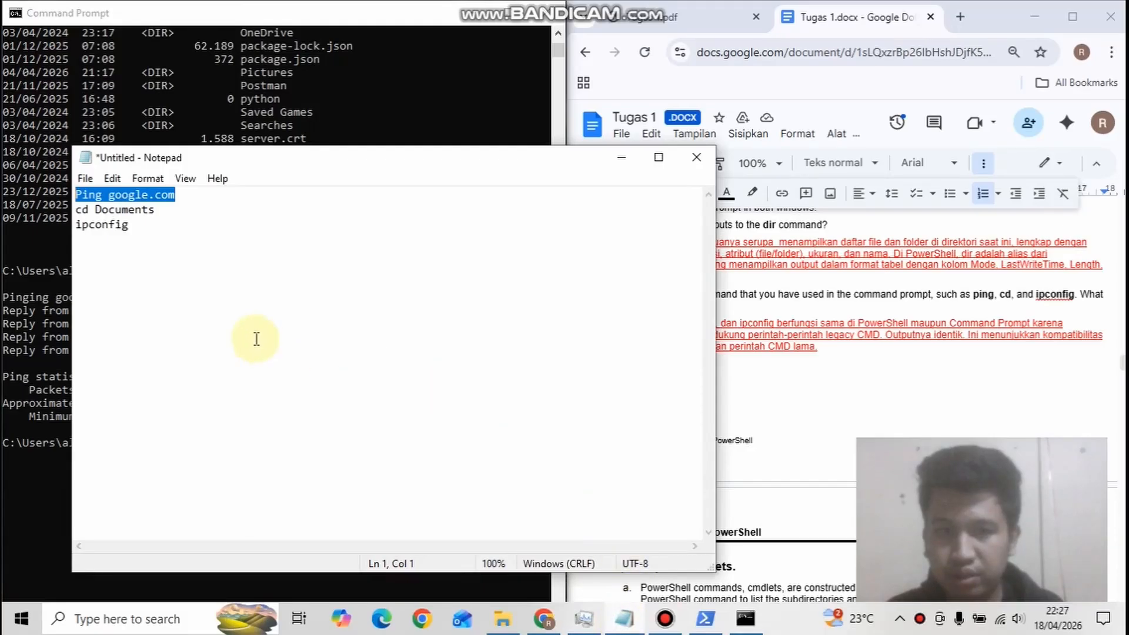
{"action": "left_click_drag", "start_coordinate": [167, 216], "coordinate": [61, 216]}
{"action": "key", "text": "ctrl+c"}
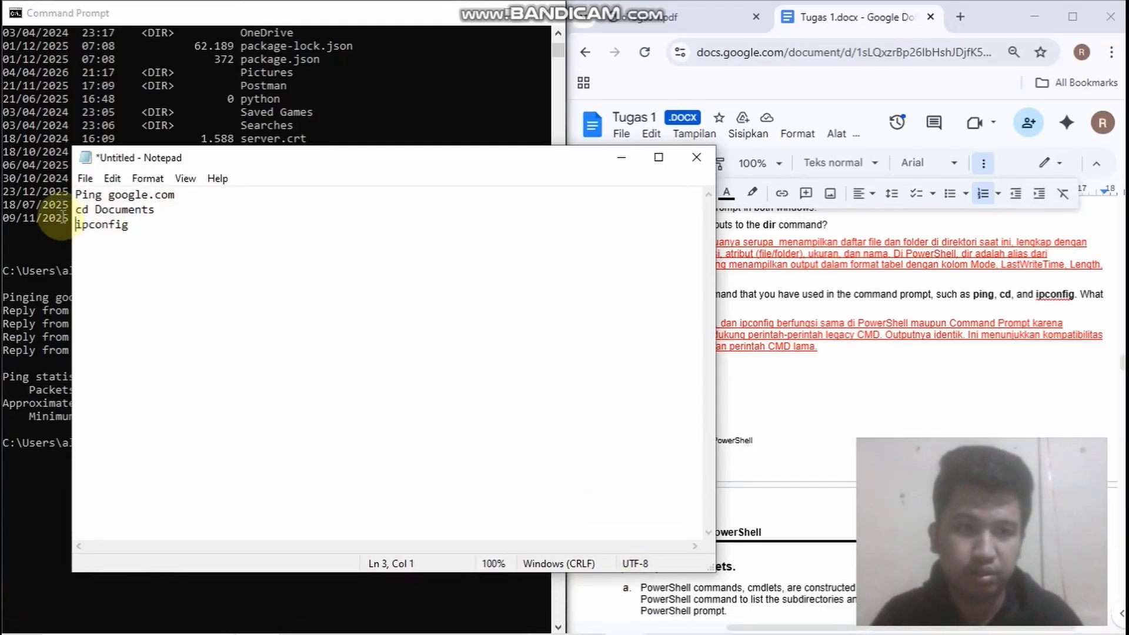
{"action": "left_click", "coordinate": [17, 455]}
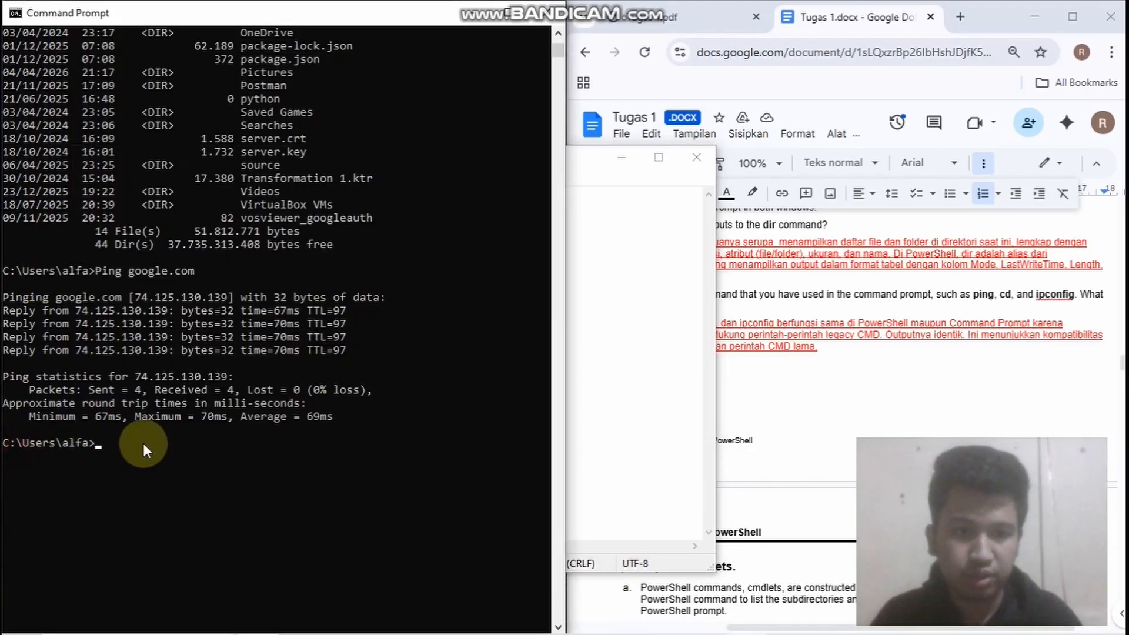
{"action": "key", "text": "ctrl+v"}
{"action": "key", "text": "Return"}
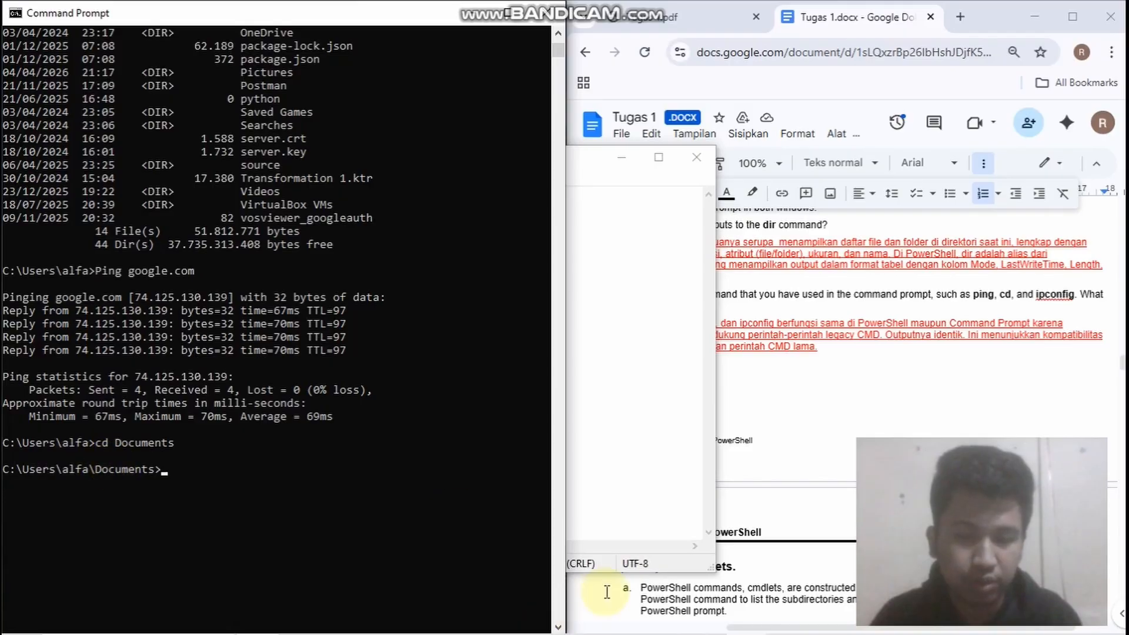
{"action": "left_click", "coordinate": [709, 619]}
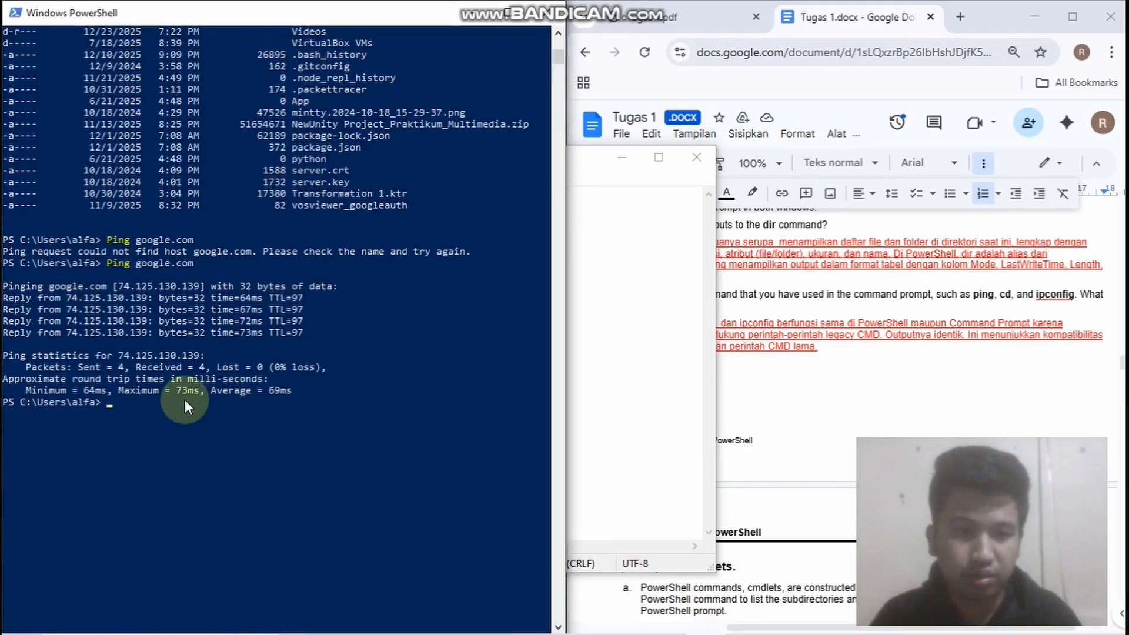
{"action": "key", "text": "ctrl+v"}
{"action": "key", "text": "Return"}
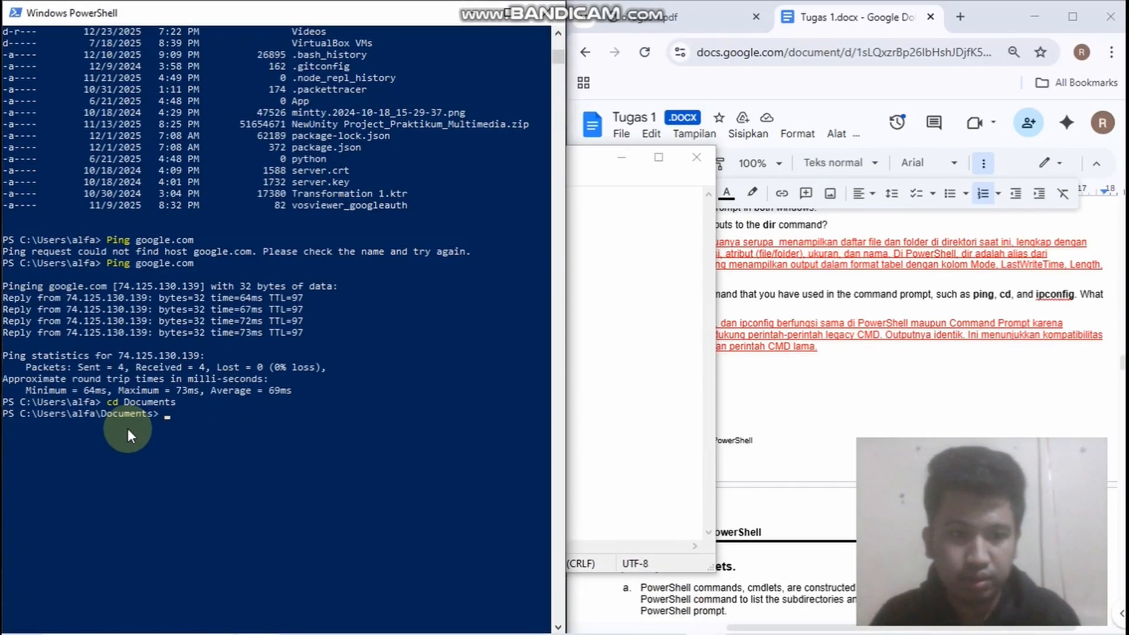
Copy ipconfig from the Notepad list, minimize Notepad, and run the command in PowerShell
{"action": "left_click", "coordinate": [625, 230]}
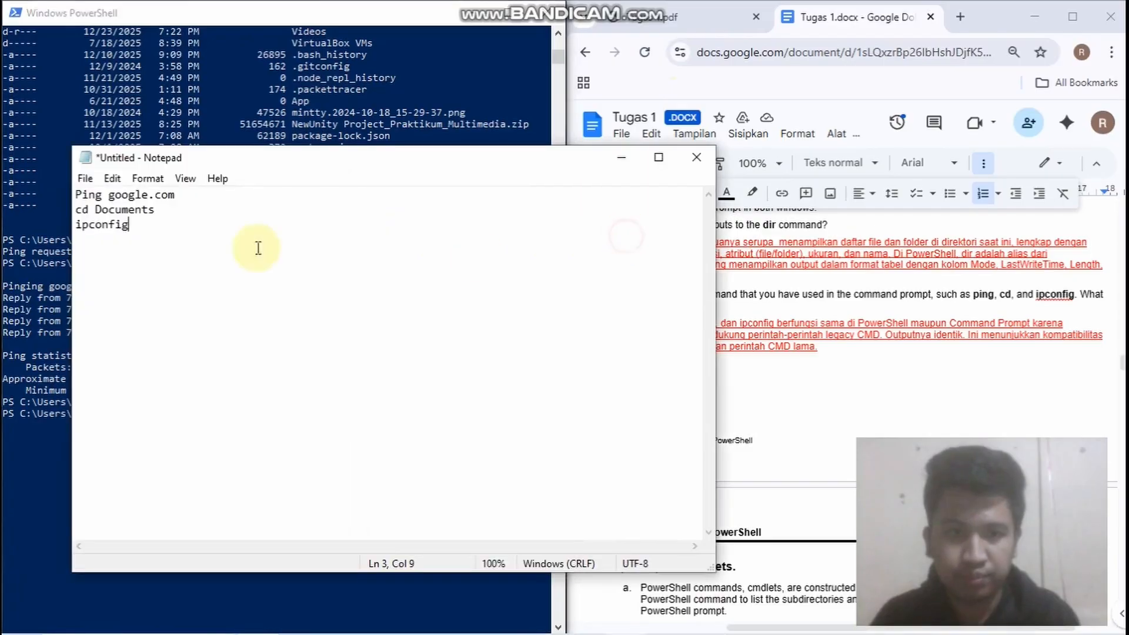
{"action": "left_click_drag", "start_coordinate": [184, 232], "coordinate": [47, 234]}
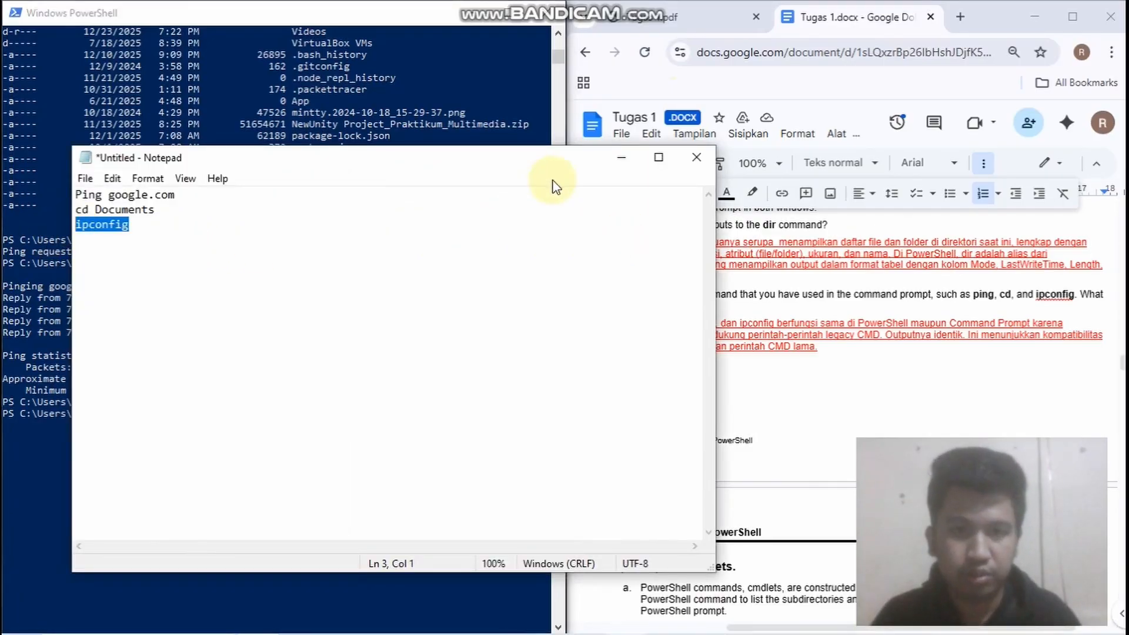
{"action": "left_click", "coordinate": [621, 157]}
{"action": "type", "text": "ipconfig"}
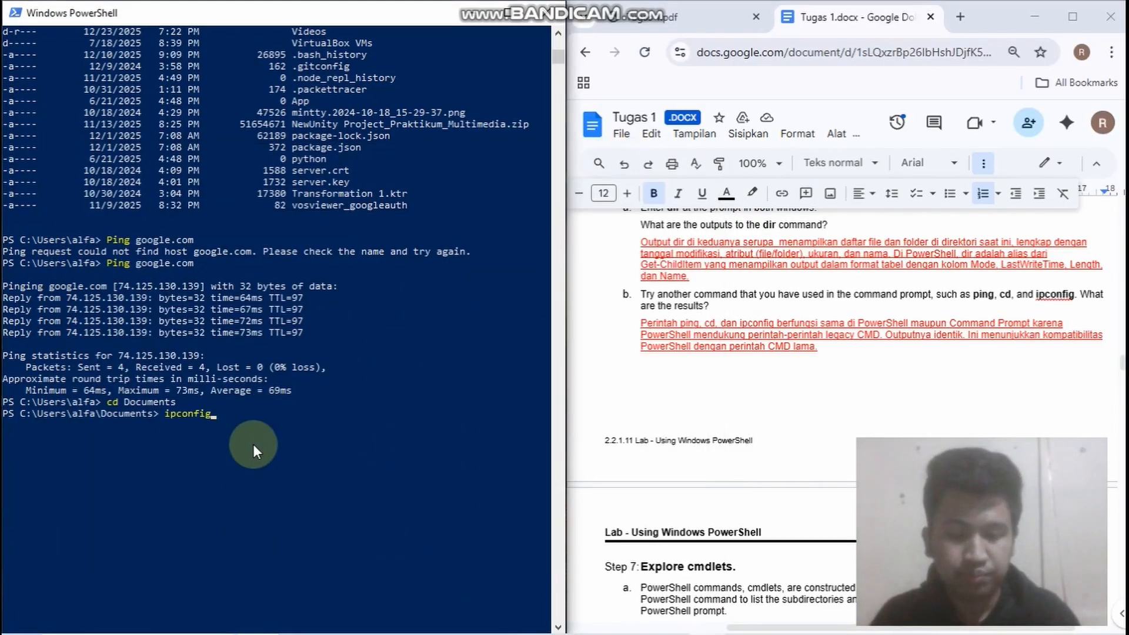
{"action": "key", "text": "Return"}
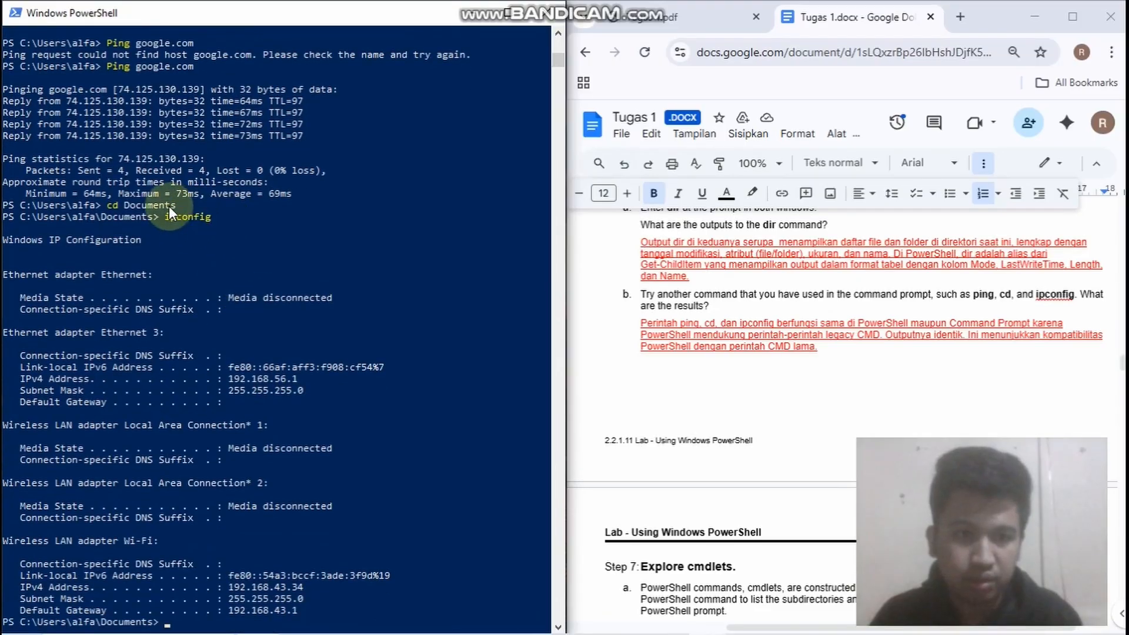
{"action": "scroll", "coordinate": [174, 198], "scroll_direction": "down", "scroll_amount": 1}
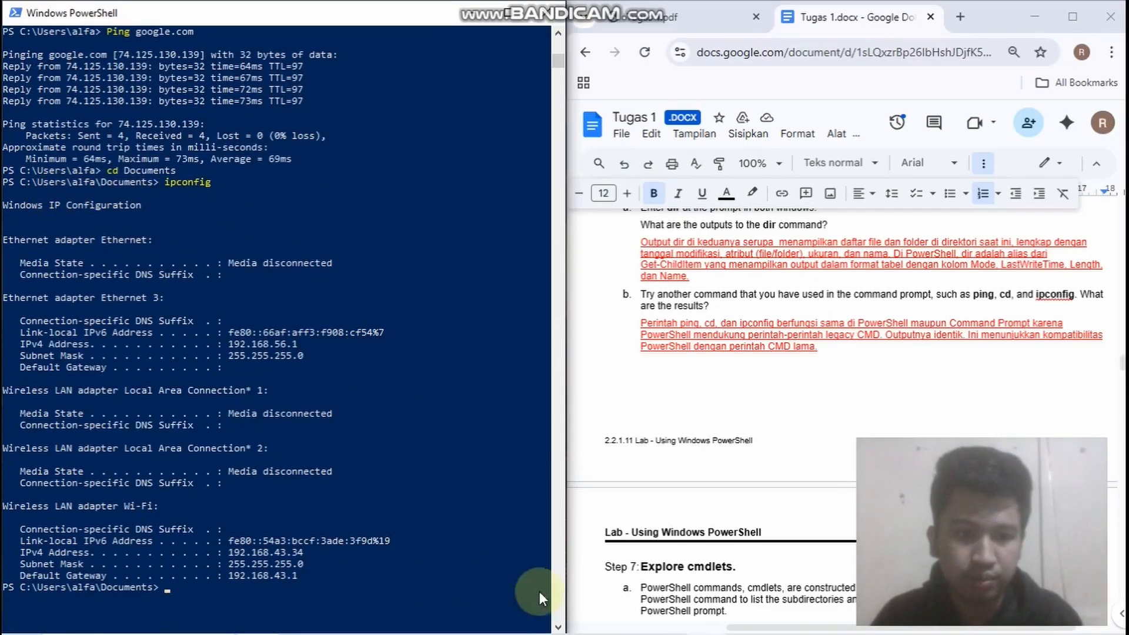
Switch to Command Prompt and run ipconfig there for comparison with PowerShell
{"action": "left_click", "coordinate": [746, 620]}
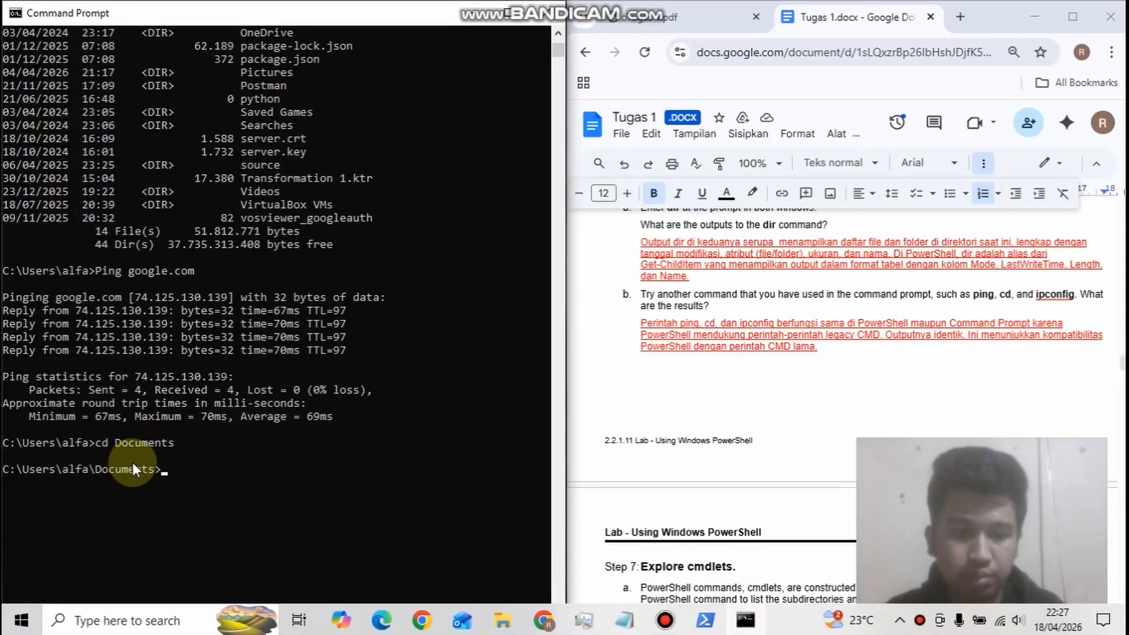
{"action": "type", "text": "ipconfig"}
{"action": "key", "text": "Return"}
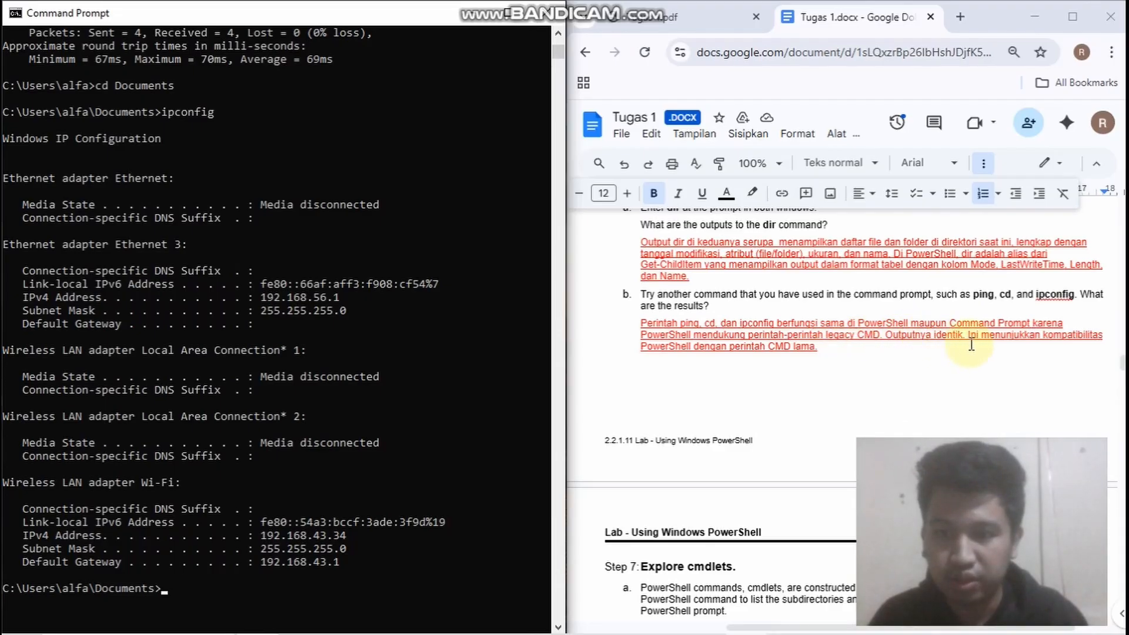
Switch back to PowerShell, copy Get-Alias dir from Step 7 of the lab document, and run it at the prompt
{"action": "scroll", "coordinate": [1001, 339], "scroll_direction": "down", "scroll_amount": 2}
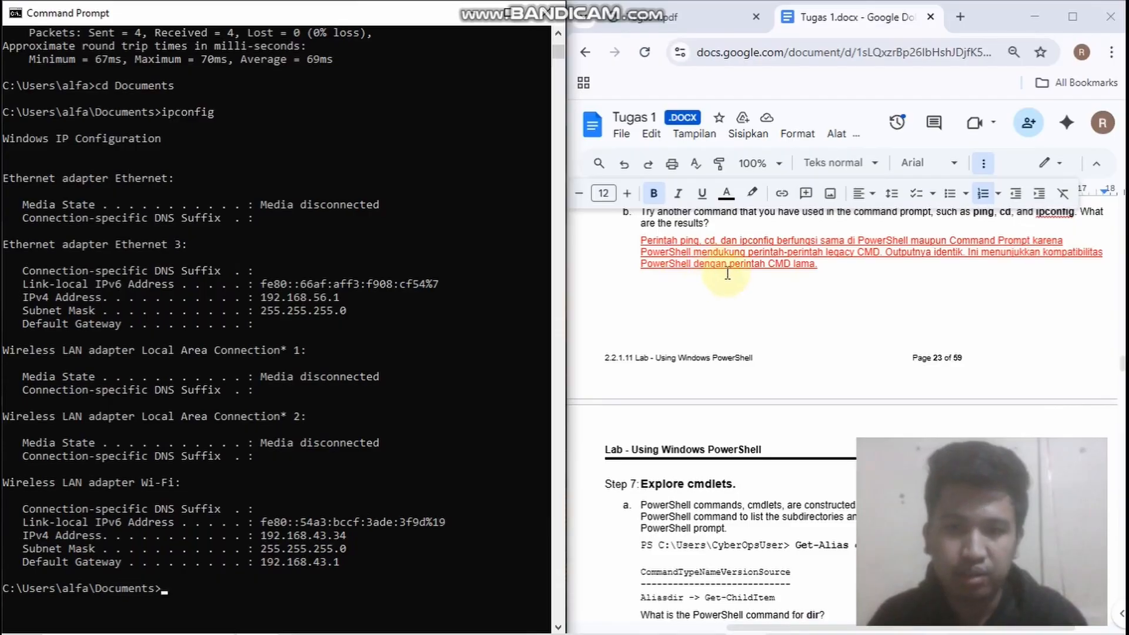
{"action": "scroll", "coordinate": [780, 274], "scroll_direction": "down", "scroll_amount": 4}
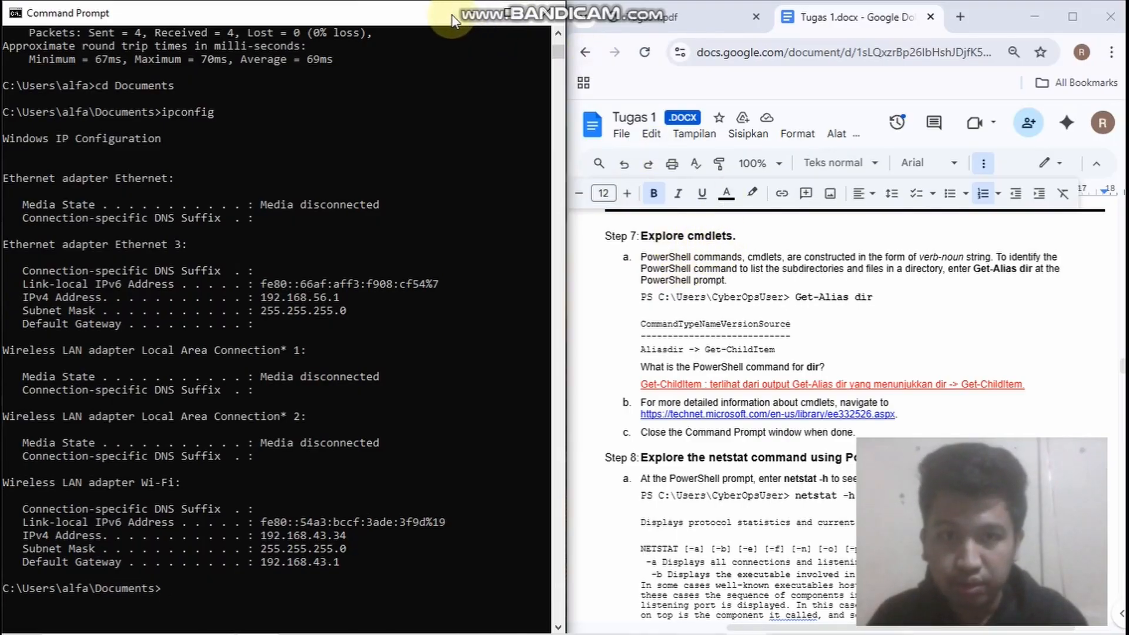
{"action": "left_click", "coordinate": [467, 18]}
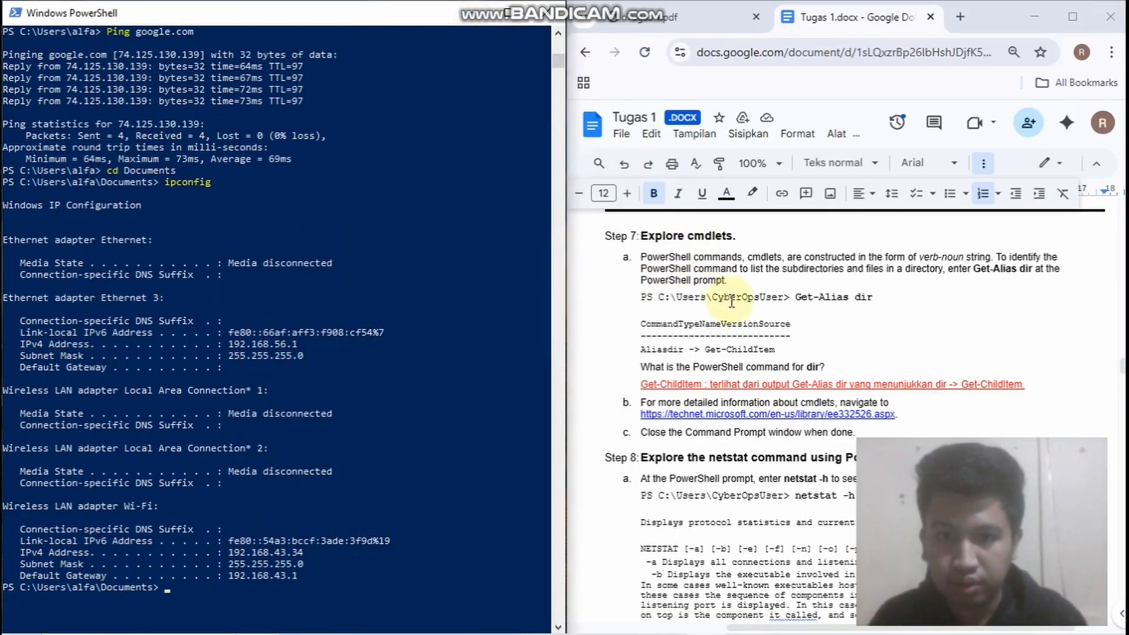
{"action": "scroll", "coordinate": [731, 301], "scroll_direction": "down", "scroll_amount": 3}
{"action": "scroll", "coordinate": [764, 301], "scroll_direction": "up", "scroll_amount": 3}
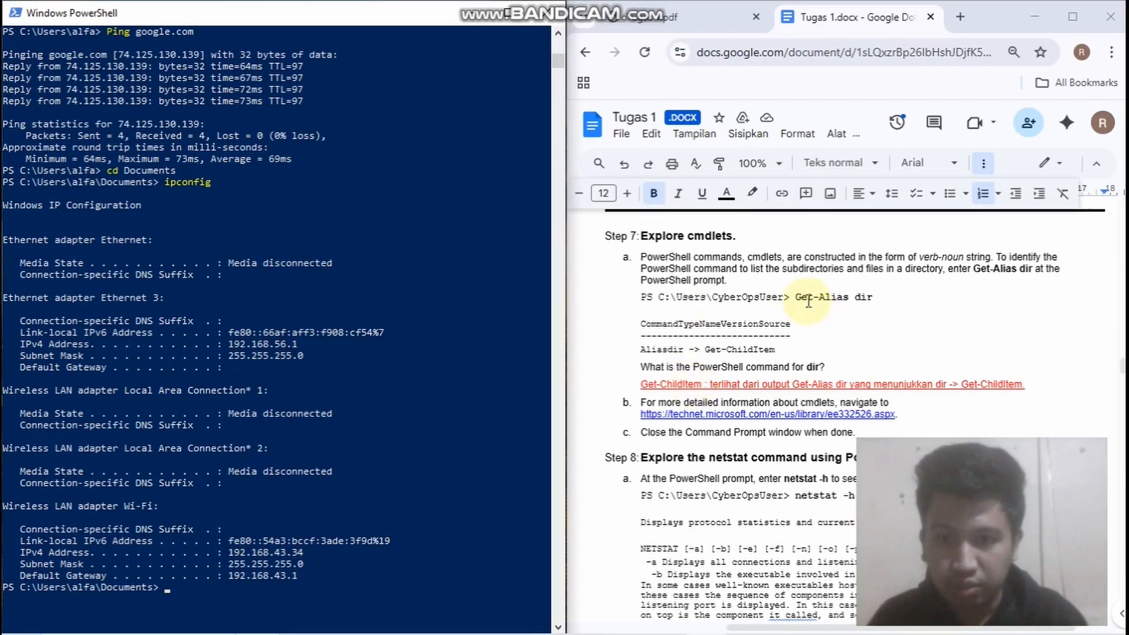
{"action": "left_click_drag", "start_coordinate": [873, 298], "coordinate": [798, 302]}
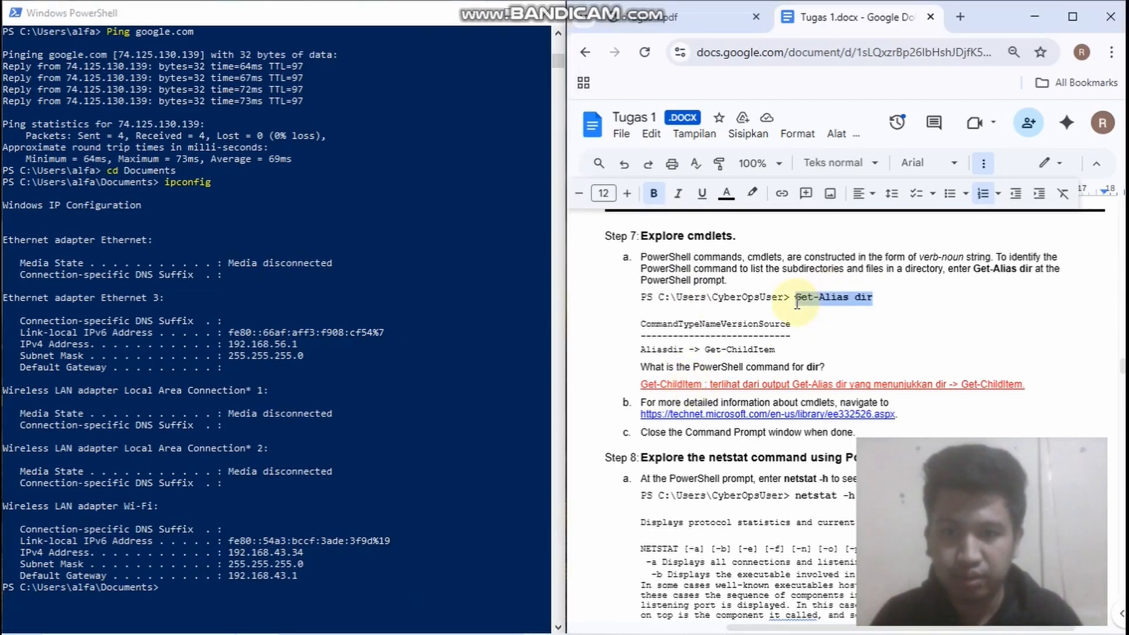
{"action": "left_click", "coordinate": [263, 580]}
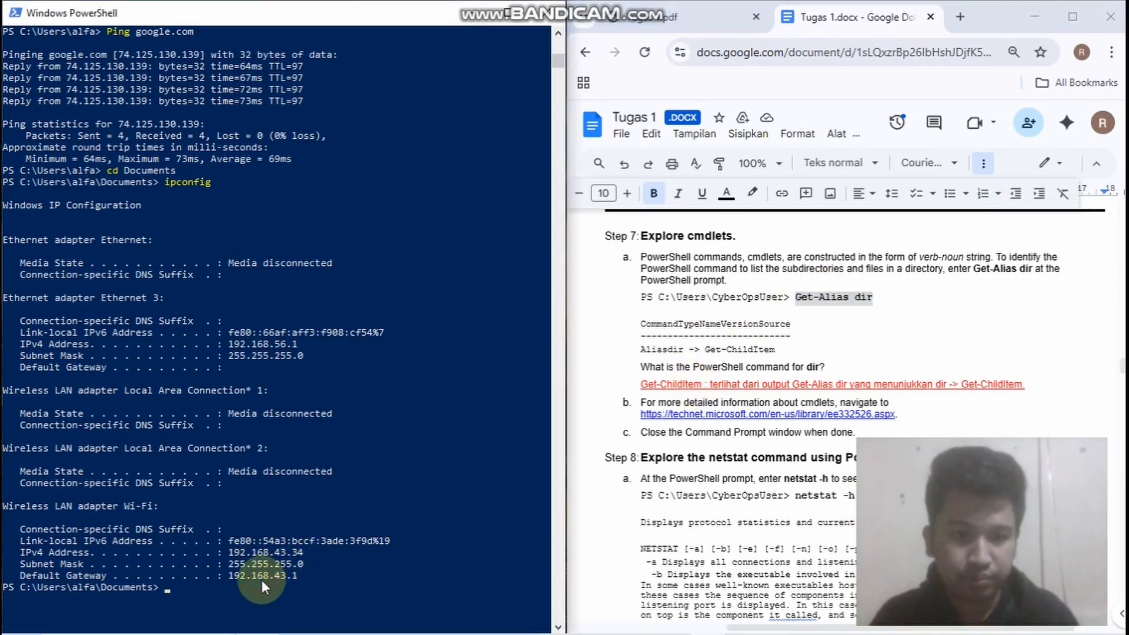
{"action": "type", "text": "Get-Alias dir"}
{"action": "key", "text": "Return"}
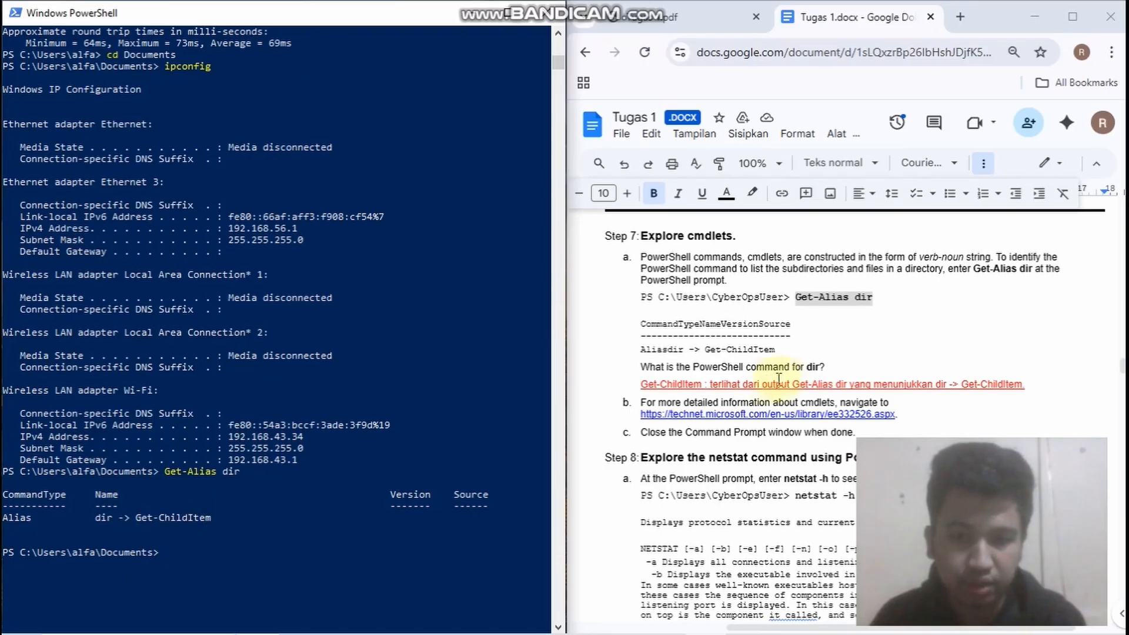
Copy netstat -h from Step 8 of the lab document and run it in PowerShell
{"action": "scroll", "coordinate": [660, 320], "scroll_direction": "down", "scroll_amount": 2}
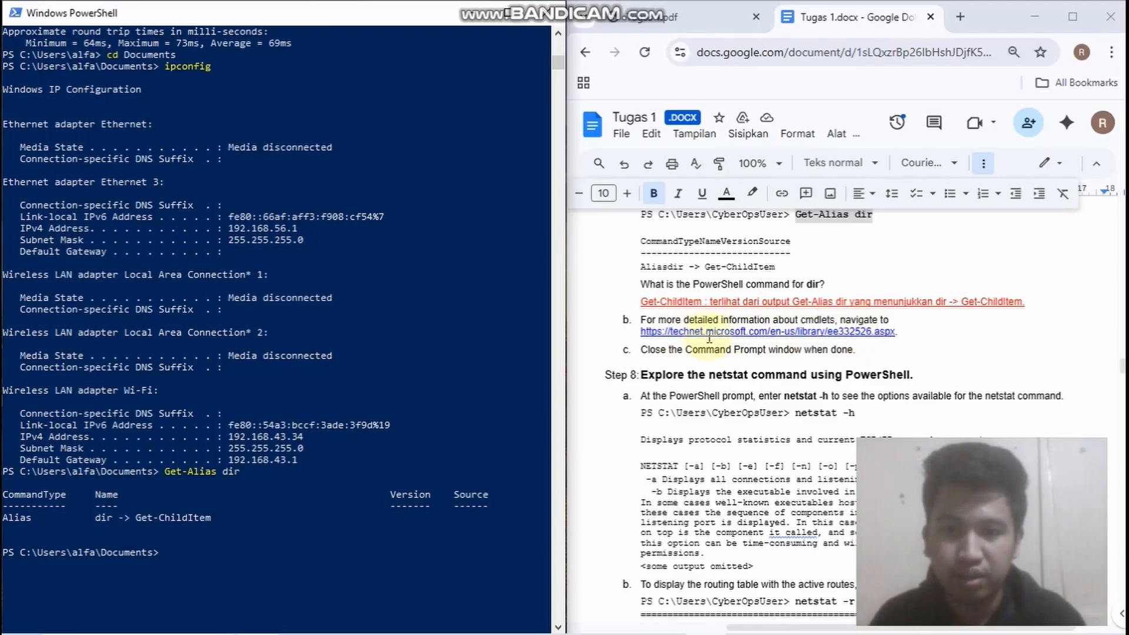
{"action": "scroll", "coordinate": [661, 354], "scroll_direction": "down", "scroll_amount": 3}
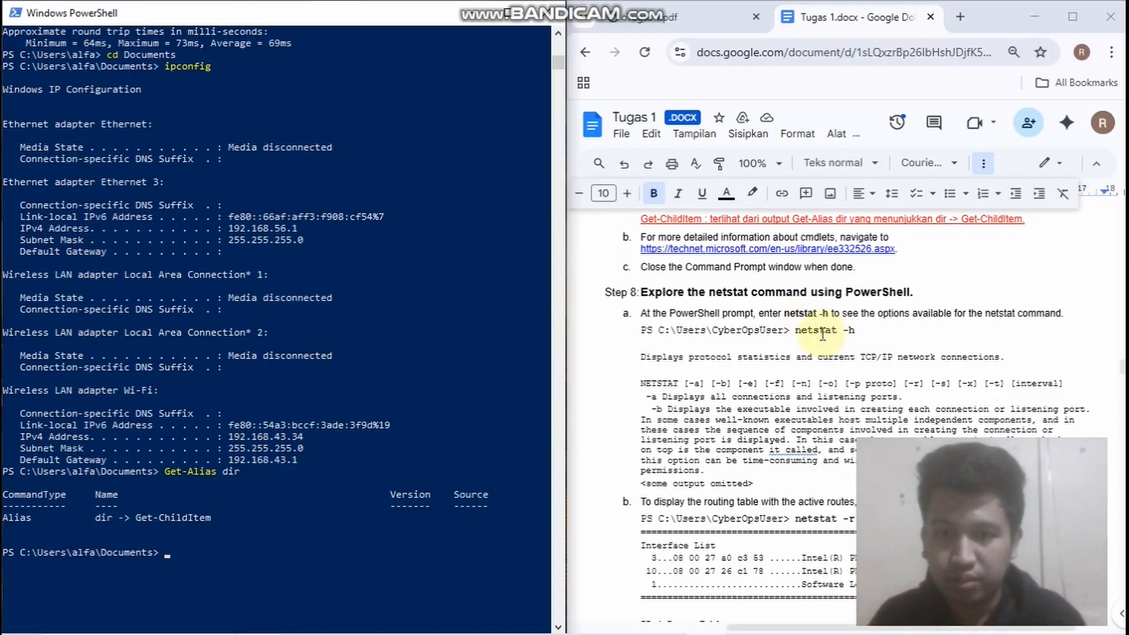
{"action": "left_click_drag", "start_coordinate": [862, 331], "coordinate": [802, 333]}
{"action": "key", "text": "ctrl+c"}
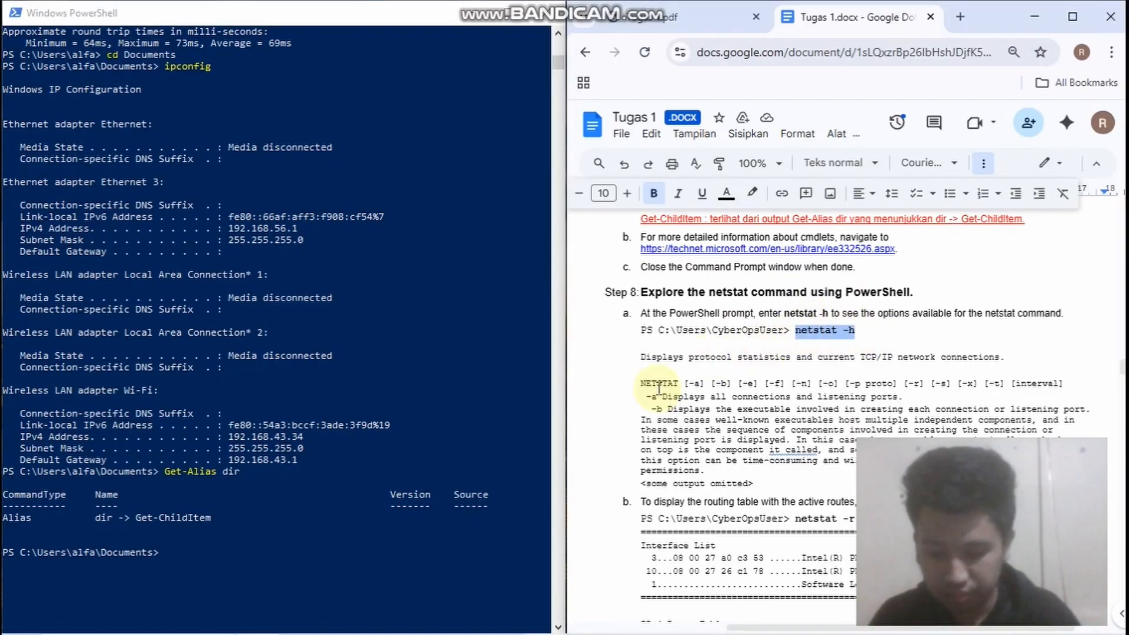
{"action": "left_click", "coordinate": [235, 550]}
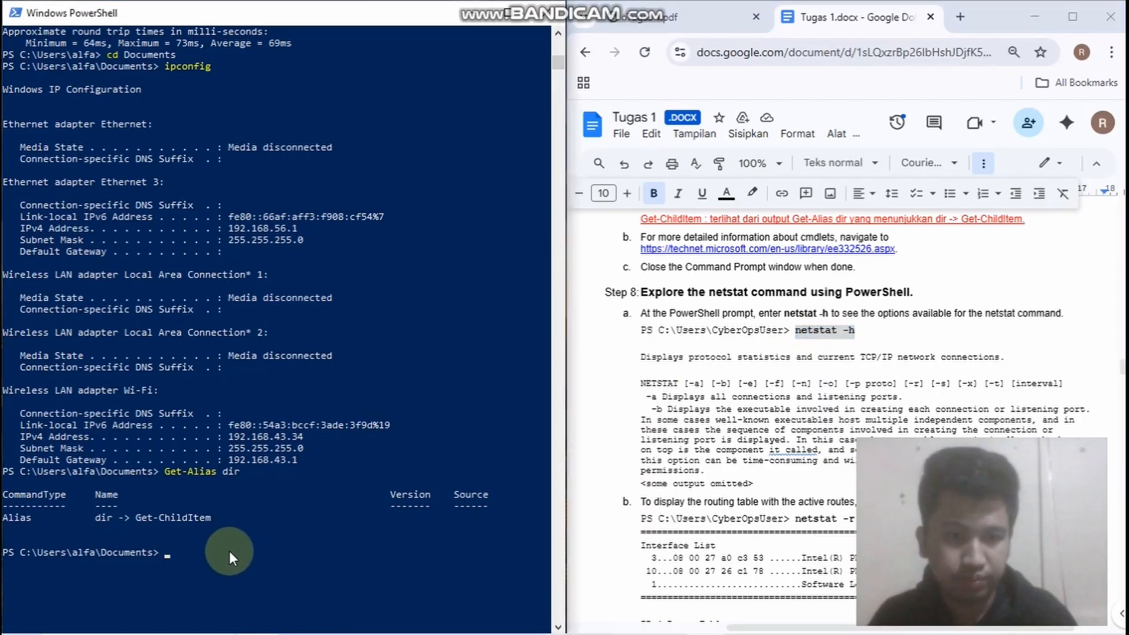
{"action": "key", "text": "ctrl+v"}
{"action": "key", "text": "Return"}
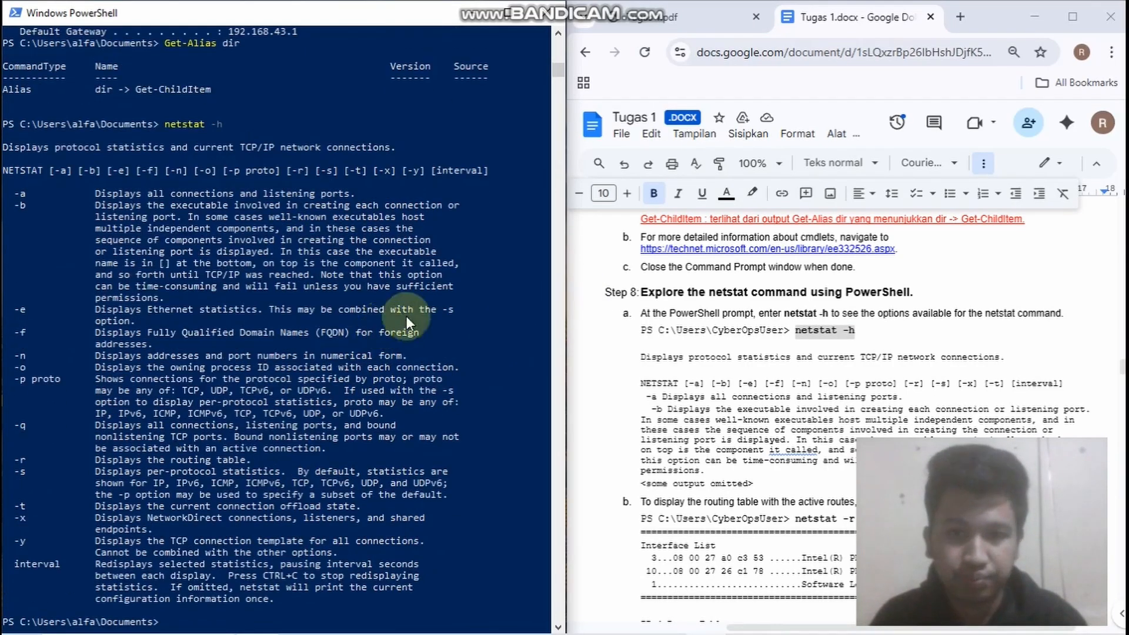
Copy netstat -r from the lab document, run it in PowerShell, and review the routing table against the IPv4 gateway question
{"action": "scroll", "coordinate": [813, 329], "scroll_direction": "down", "scroll_amount": 3}
{"action": "scroll", "coordinate": [873, 279], "scroll_direction": "down", "scroll_amount": 2}
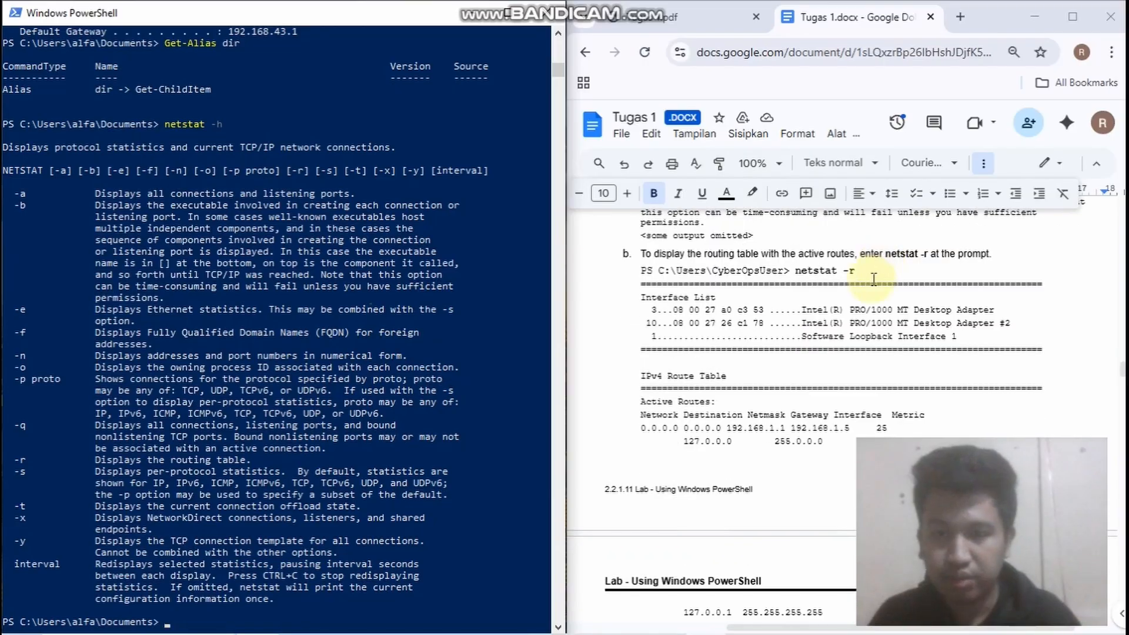
{"action": "left_click_drag", "start_coordinate": [868, 275], "coordinate": [793, 277]}
{"action": "key", "text": "ctrl+c"}
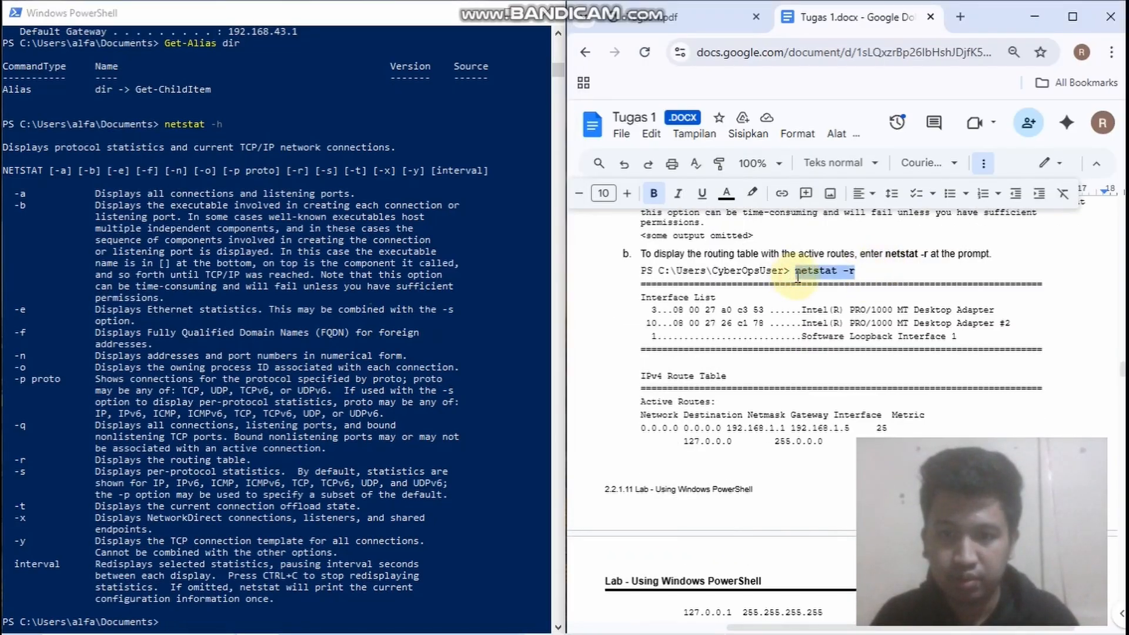
{"action": "left_click", "coordinate": [287, 608]}
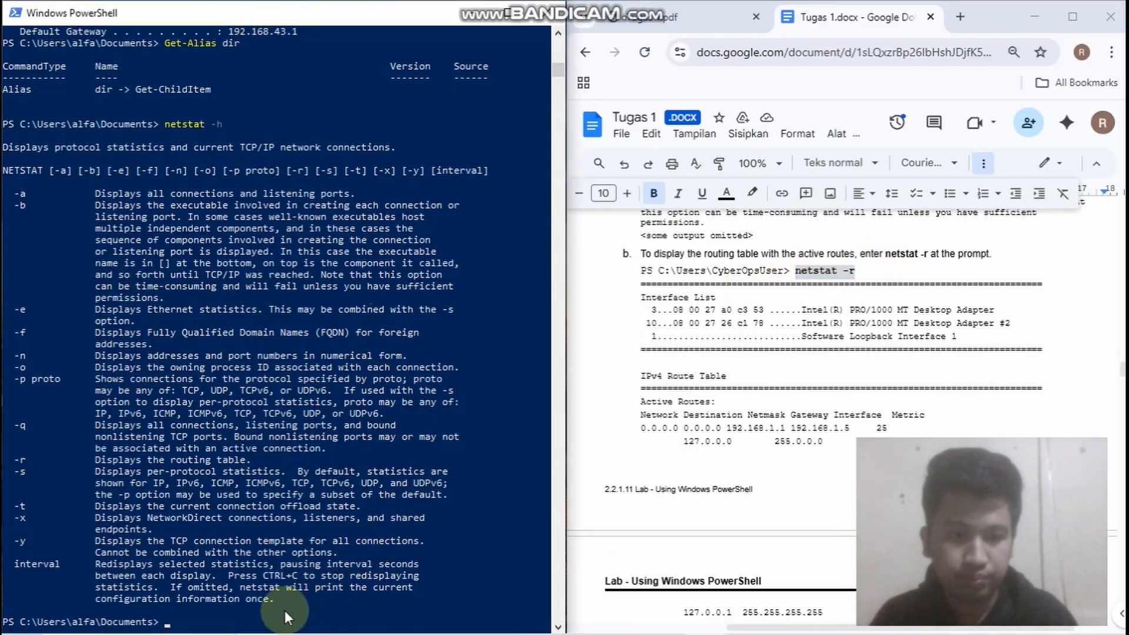
{"action": "key", "text": "ctrl+v"}
{"action": "scroll", "coordinate": [329, 571], "scroll_direction": "down", "scroll_amount": 1}
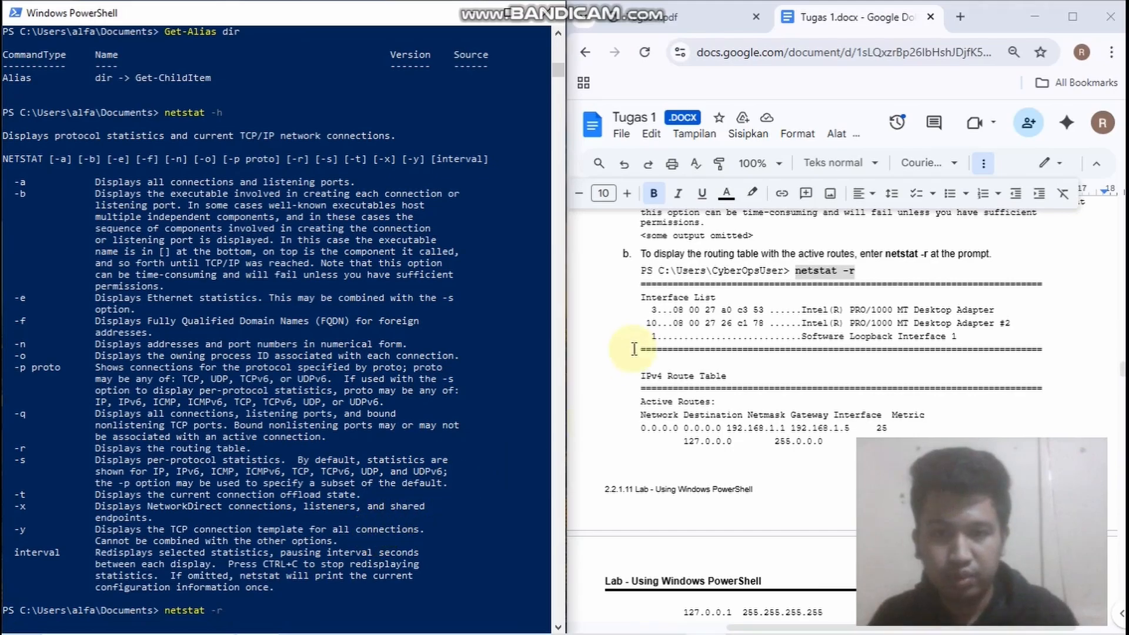
{"action": "scroll", "coordinate": [346, 458], "scroll_direction": "down", "scroll_amount": 2}
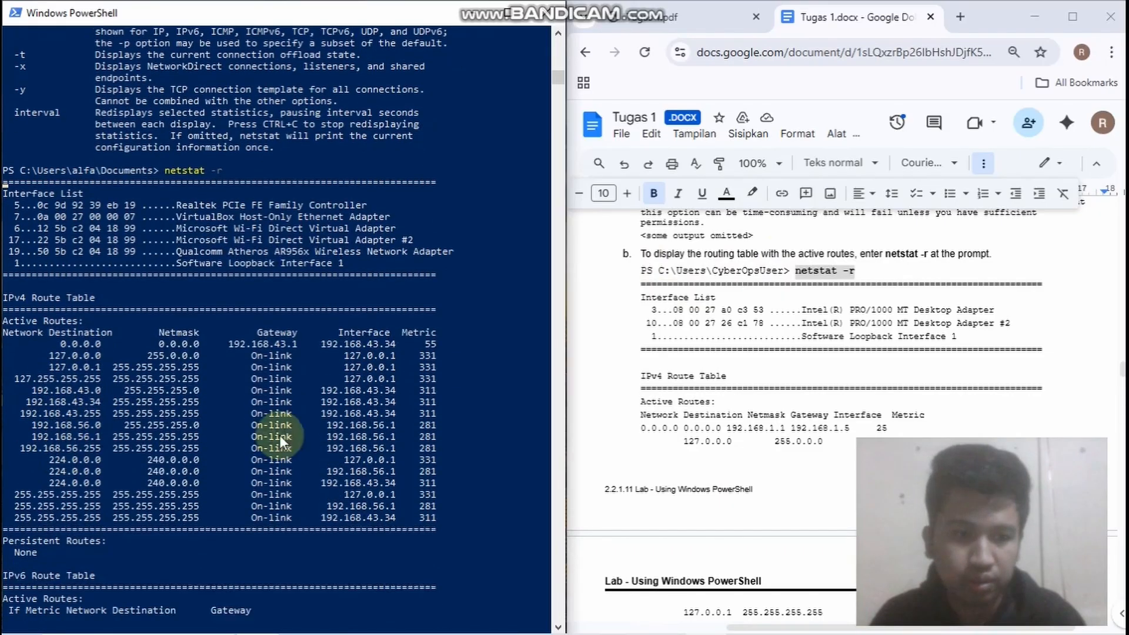
{"action": "scroll", "coordinate": [728, 399], "scroll_direction": "down", "scroll_amount": 4}
{"action": "scroll", "coordinate": [761, 413], "scroll_direction": "down", "scroll_amount": 9}
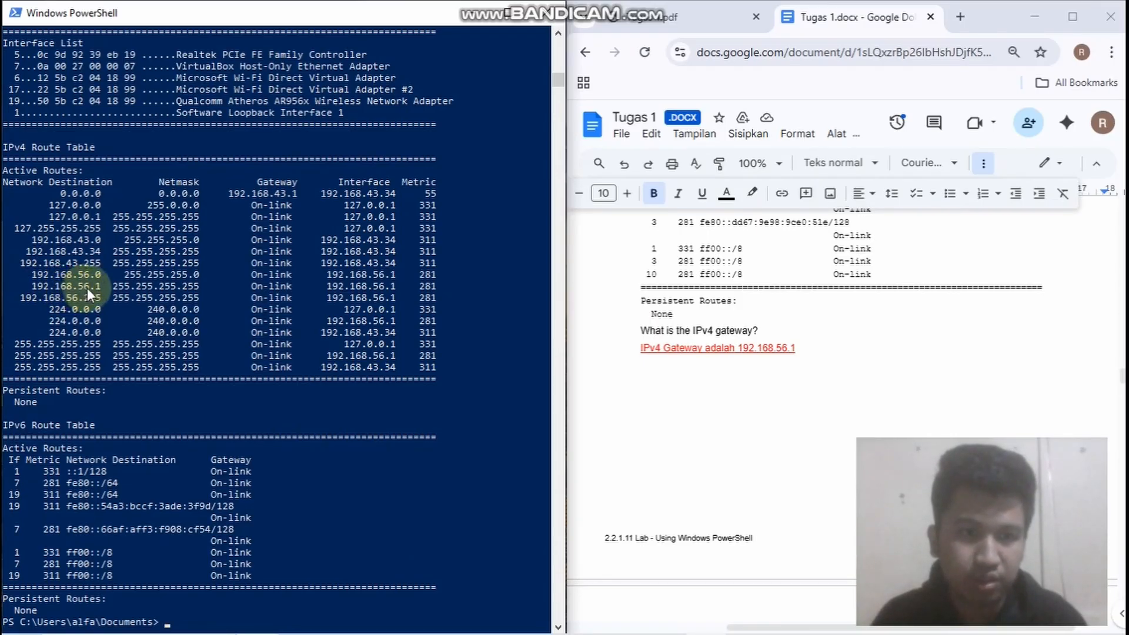
Search Windows for "po", open a second Windows PowerShell as administrator, and snap its window beside the lab document
{"action": "scroll", "coordinate": [682, 352], "scroll_direction": "down", "scroll_amount": 6}
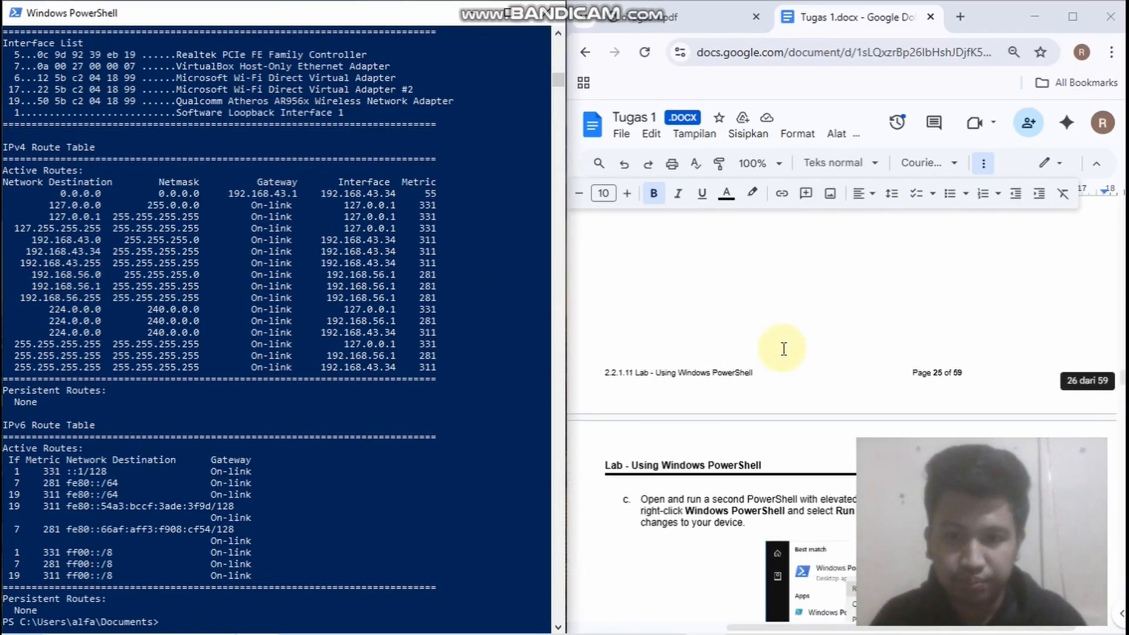
{"action": "scroll", "coordinate": [684, 323], "scroll_direction": "down", "scroll_amount": 2}
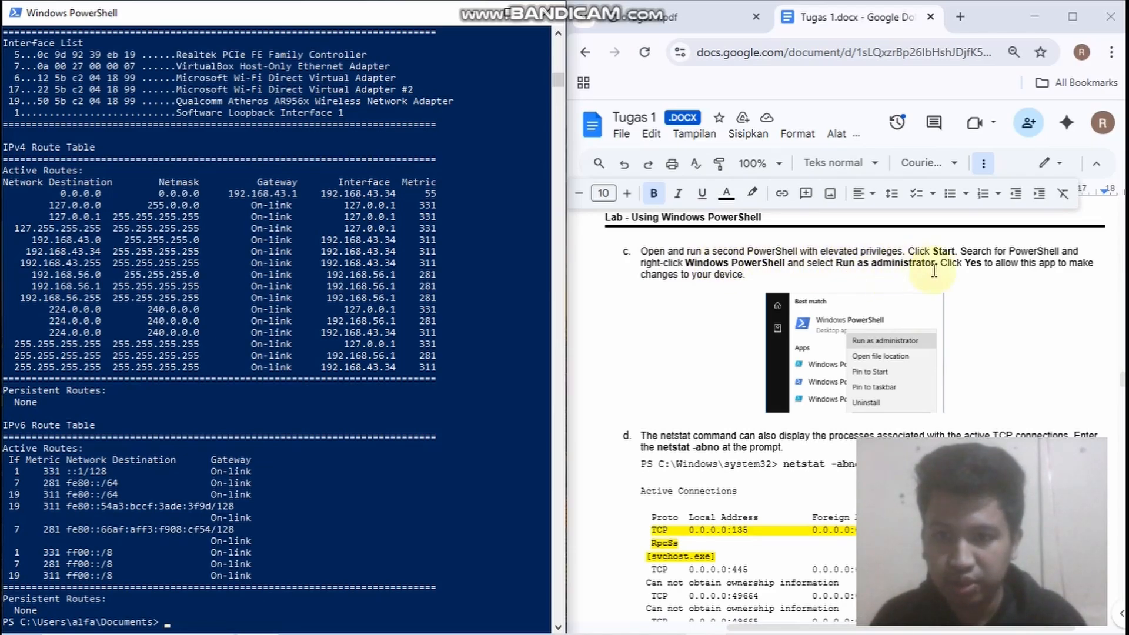
{"action": "scroll", "coordinate": [739, 365], "scroll_direction": "down", "scroll_amount": 1}
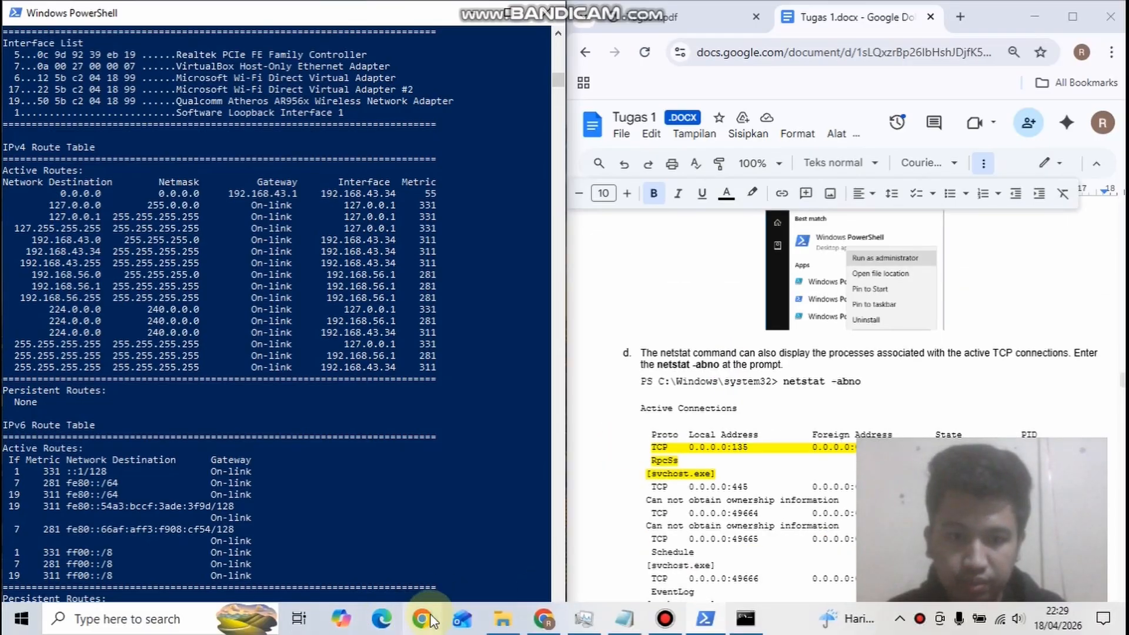
{"action": "left_click", "coordinate": [131, 623]}
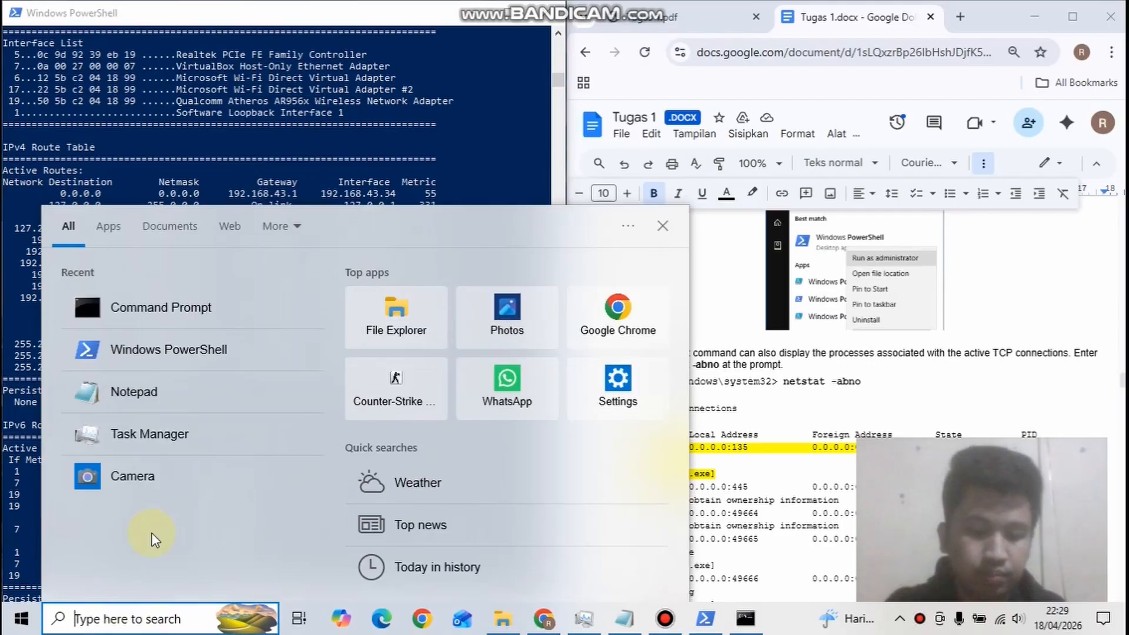
{"action": "type", "text": "po"}
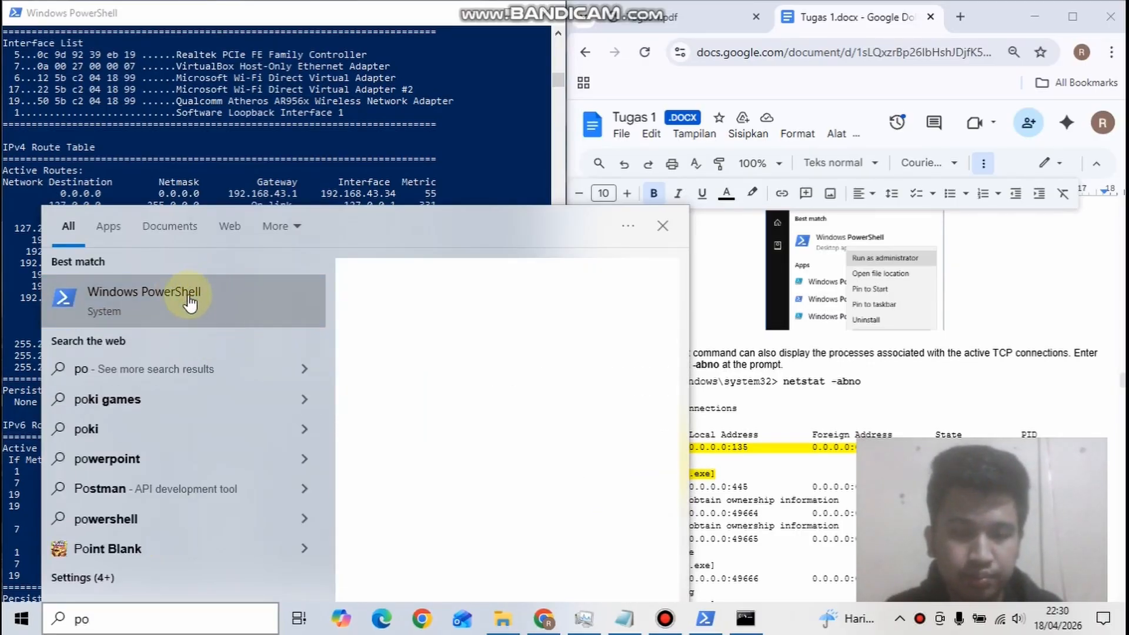
{"action": "right_click", "coordinate": [186, 296]}
{"action": "left_click", "coordinate": [205, 303]}
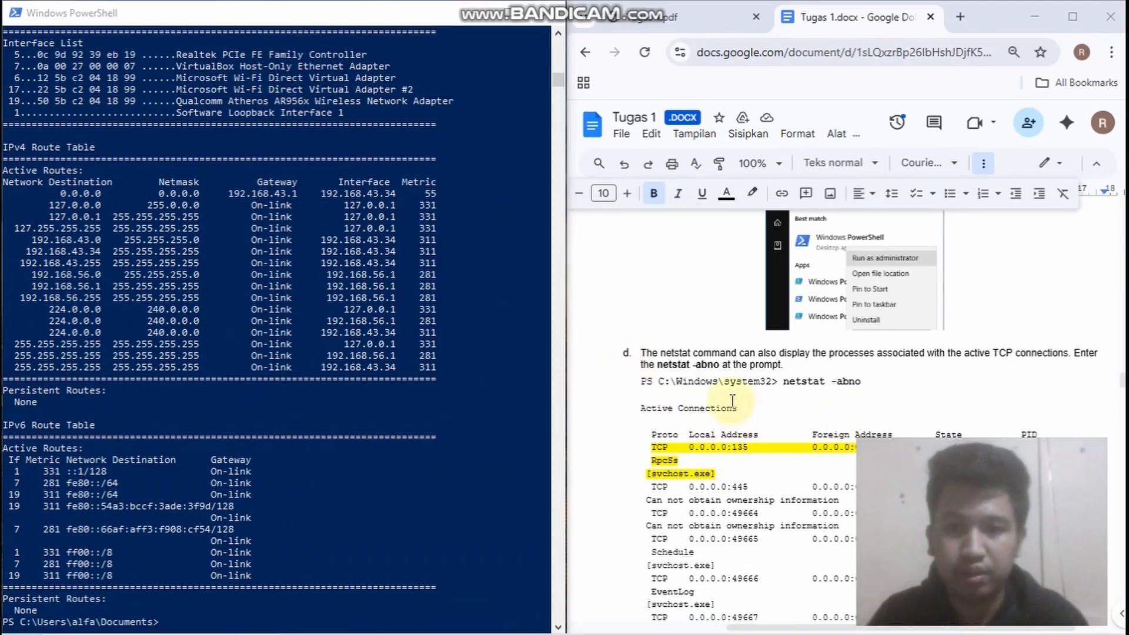
{"action": "scroll", "coordinate": [694, 352], "scroll_direction": "down", "scroll_amount": 2}
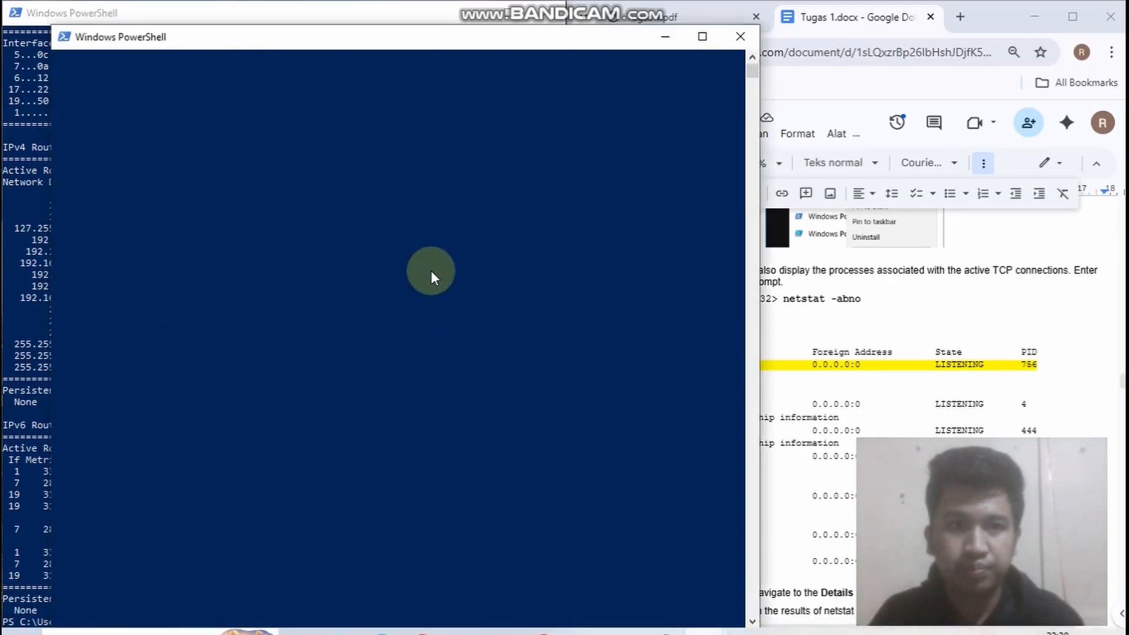
{"action": "key", "text": "super+Left"}
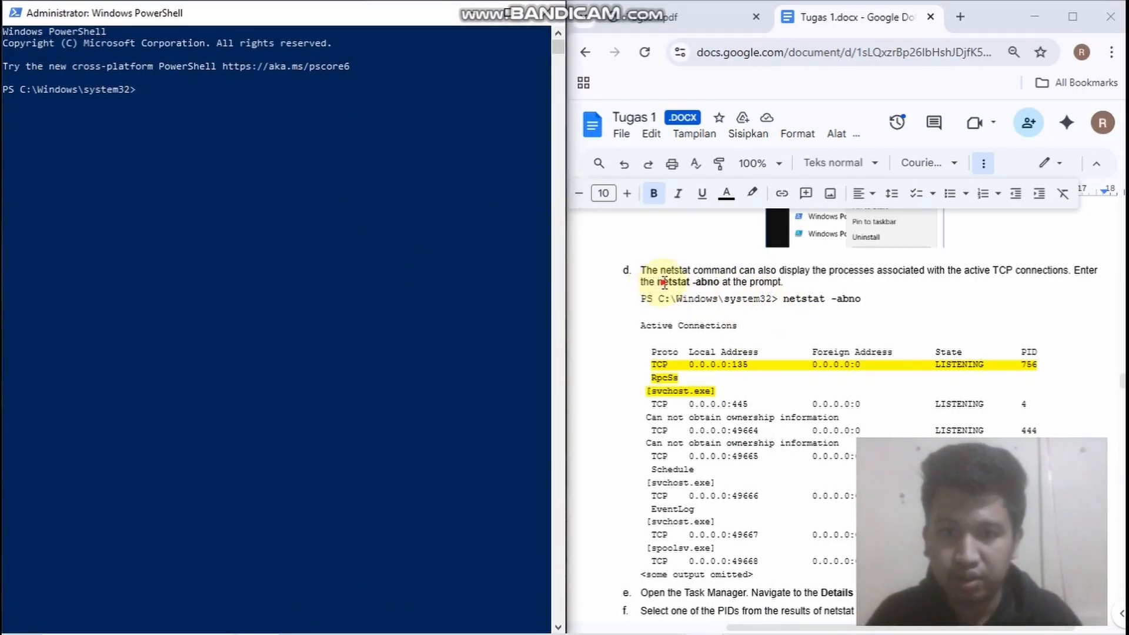
Copy netstat -abno from the lab document and run it in the administrator PowerShell
{"action": "left_click", "coordinate": [664, 283]}
{"action": "double_click", "coordinate": [664, 284]}
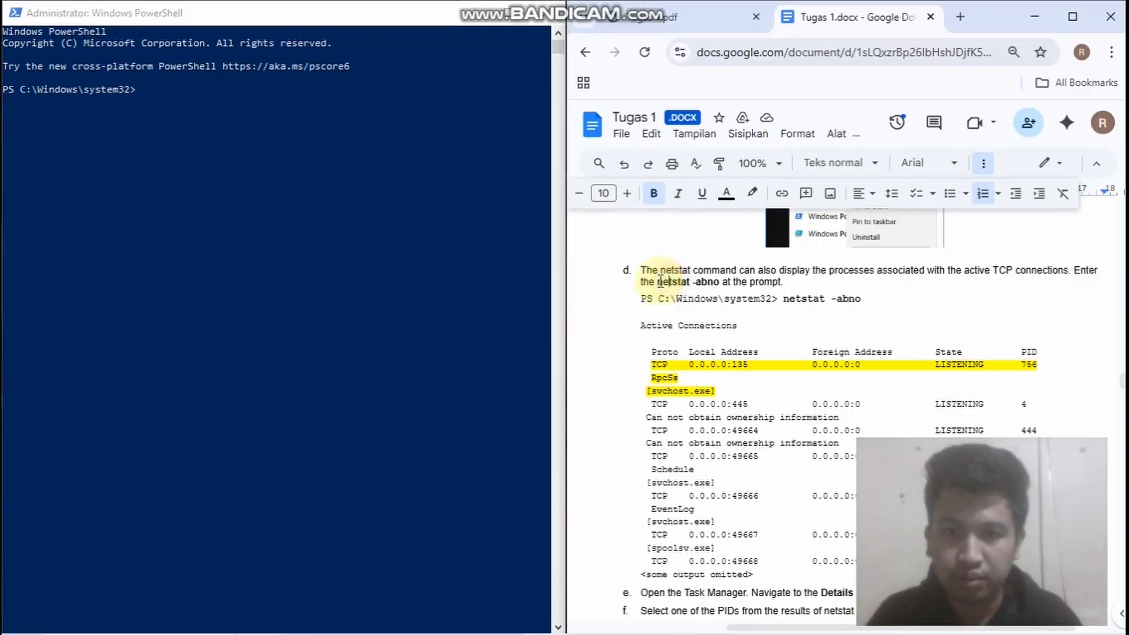
{"action": "left_click_drag", "start_coordinate": [666, 281], "coordinate": [722, 283]}
{"action": "key", "text": "super+c"}
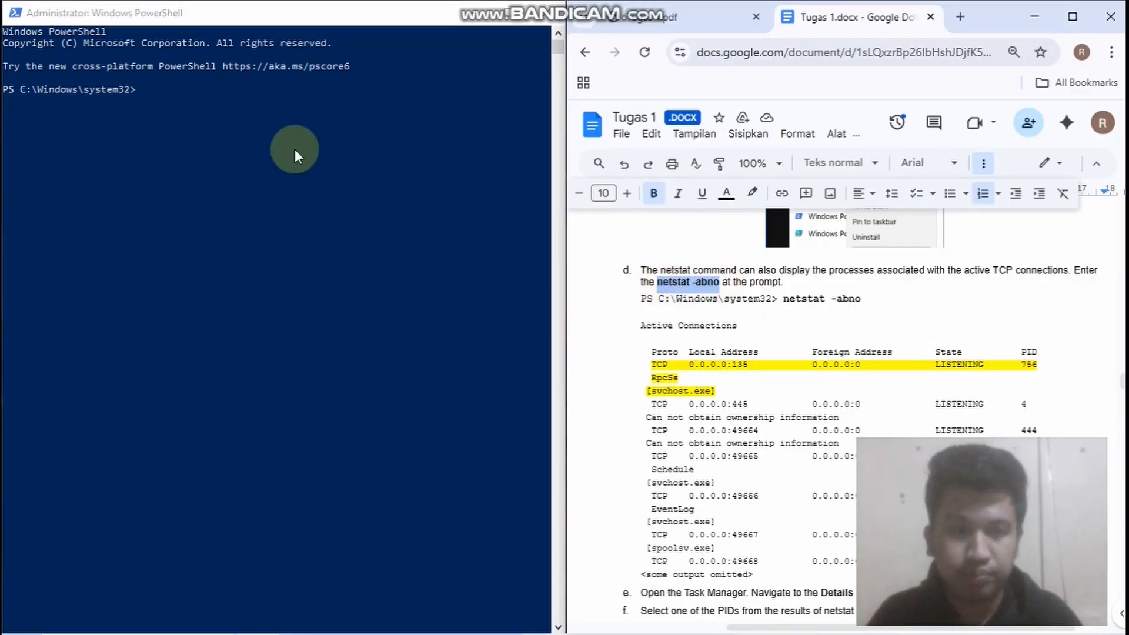
{"action": "left_click", "coordinate": [249, 111]}
{"action": "right_click", "coordinate": [248, 111]}
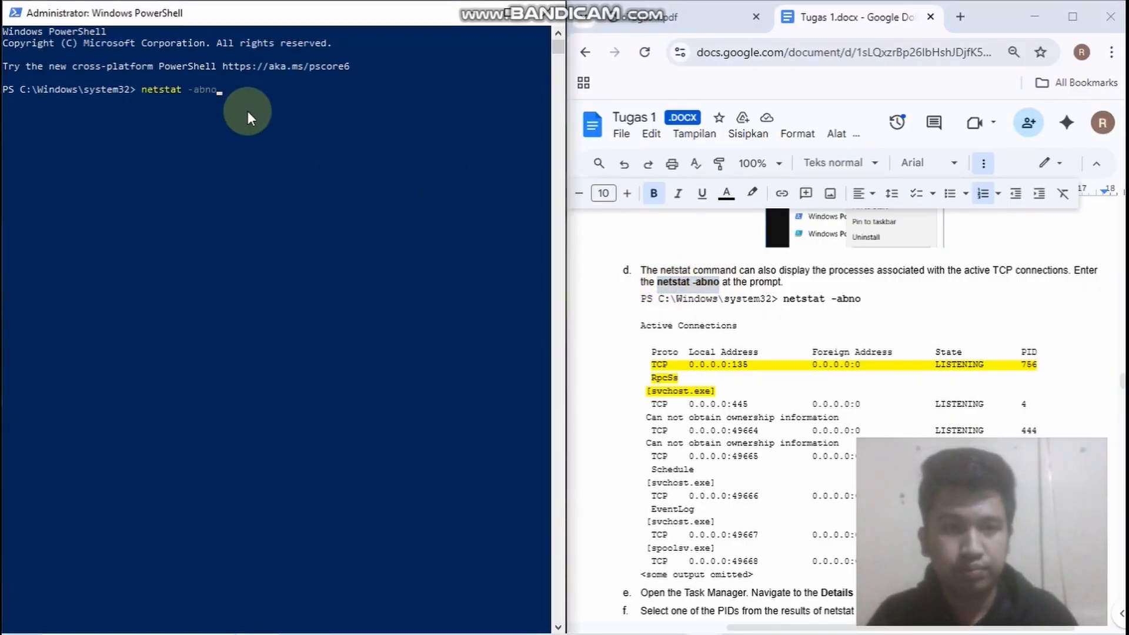
{"action": "key", "text": "Return"}
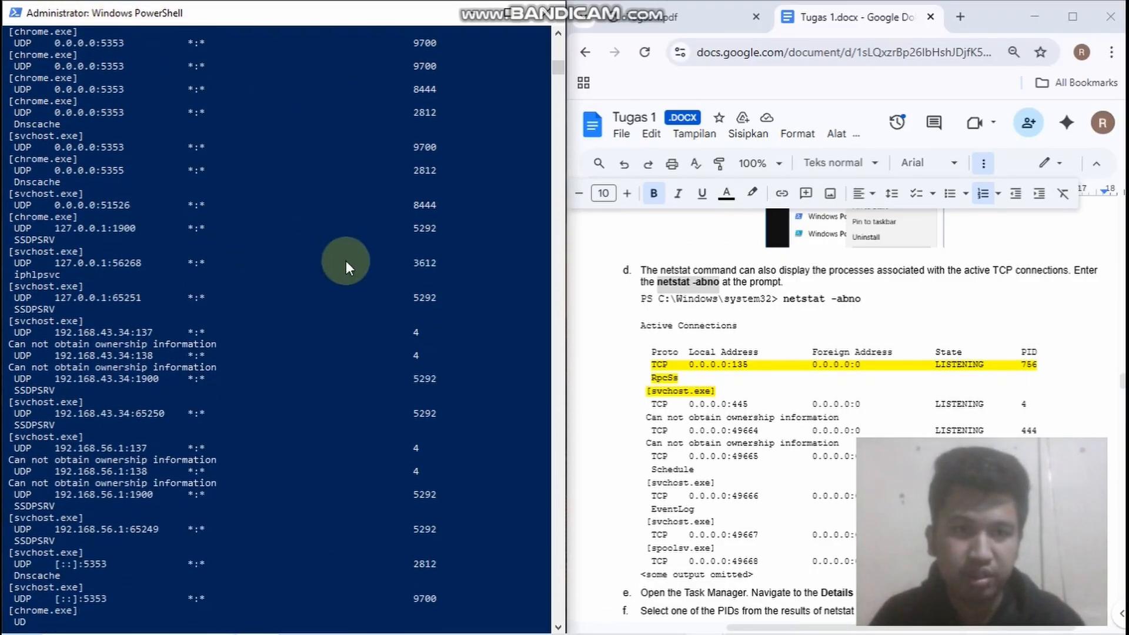
Compare the netstat -abno output with the lab example and highlight the TCP 0.0.0.0:135 entry with its svchost.exe process
{"action": "scroll", "coordinate": [773, 374], "scroll_direction": "down", "scroll_amount": 5}
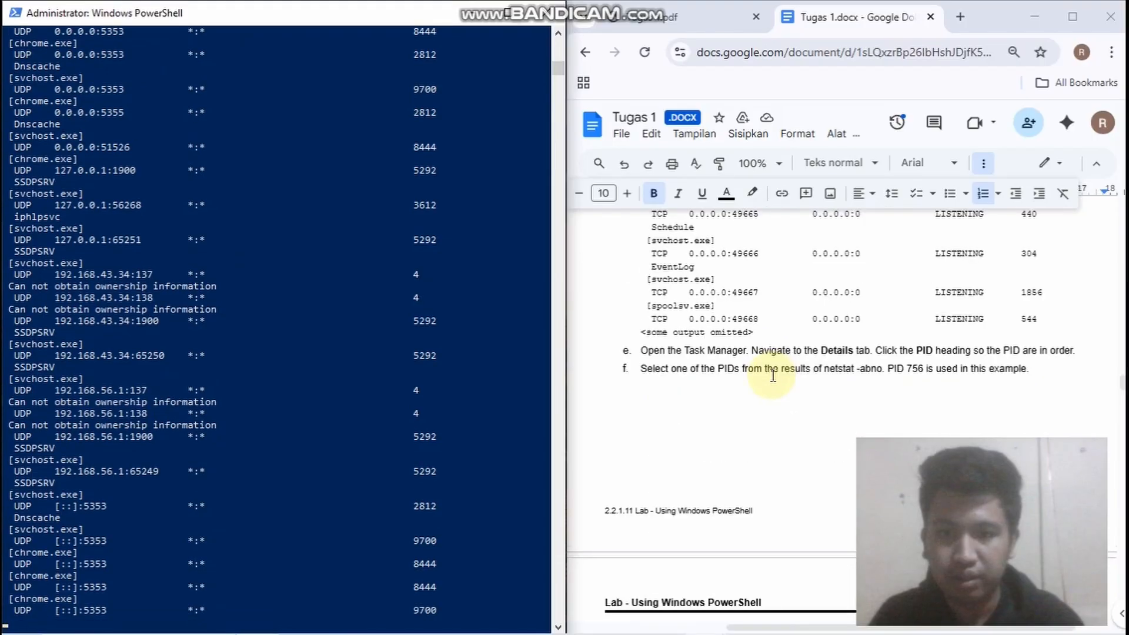
{"action": "scroll", "coordinate": [756, 337], "scroll_direction": "up", "scroll_amount": 1}
{"action": "scroll", "coordinate": [756, 336], "scroll_direction": "up", "scroll_amount": 4}
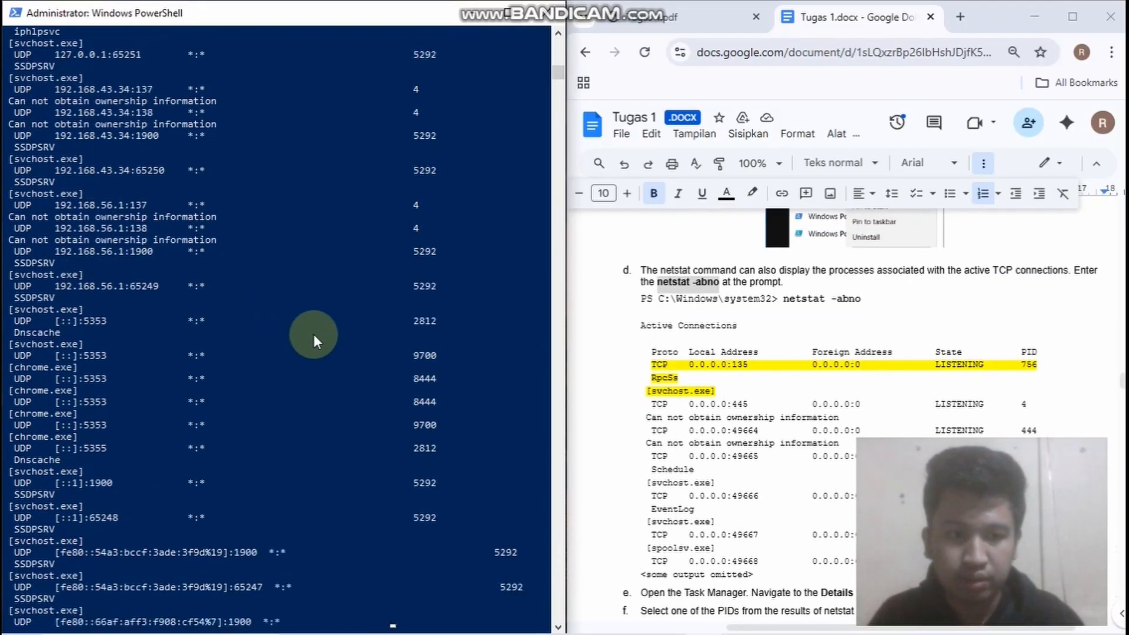
{"action": "scroll", "coordinate": [344, 377], "scroll_direction": "up", "scroll_amount": 20}
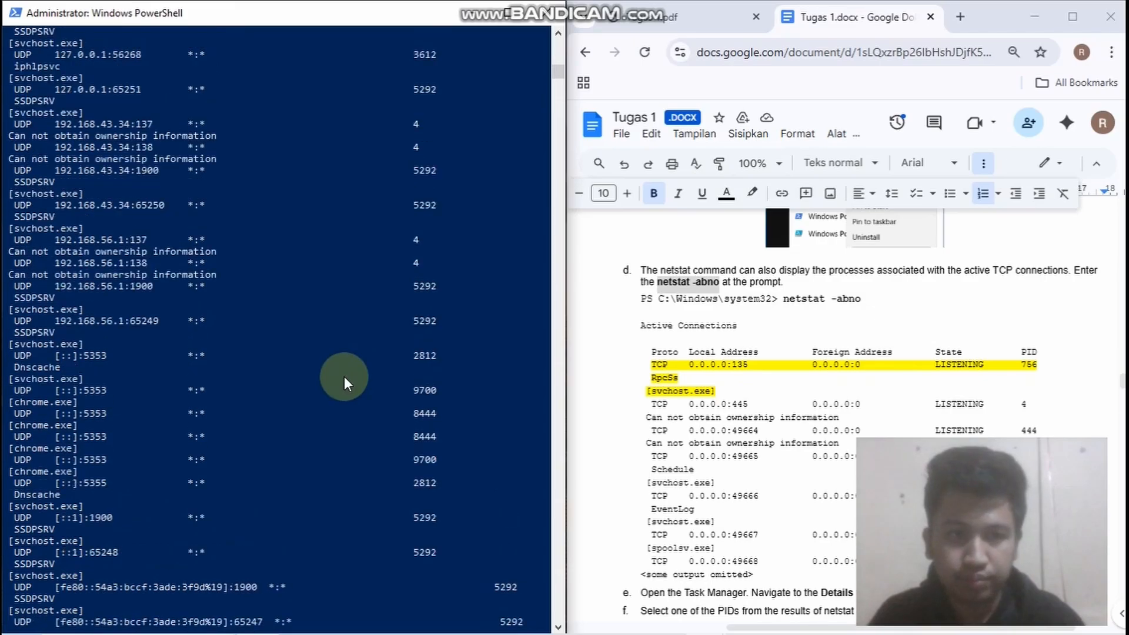
{"action": "scroll", "coordinate": [344, 376], "scroll_direction": "up", "scroll_amount": 3}
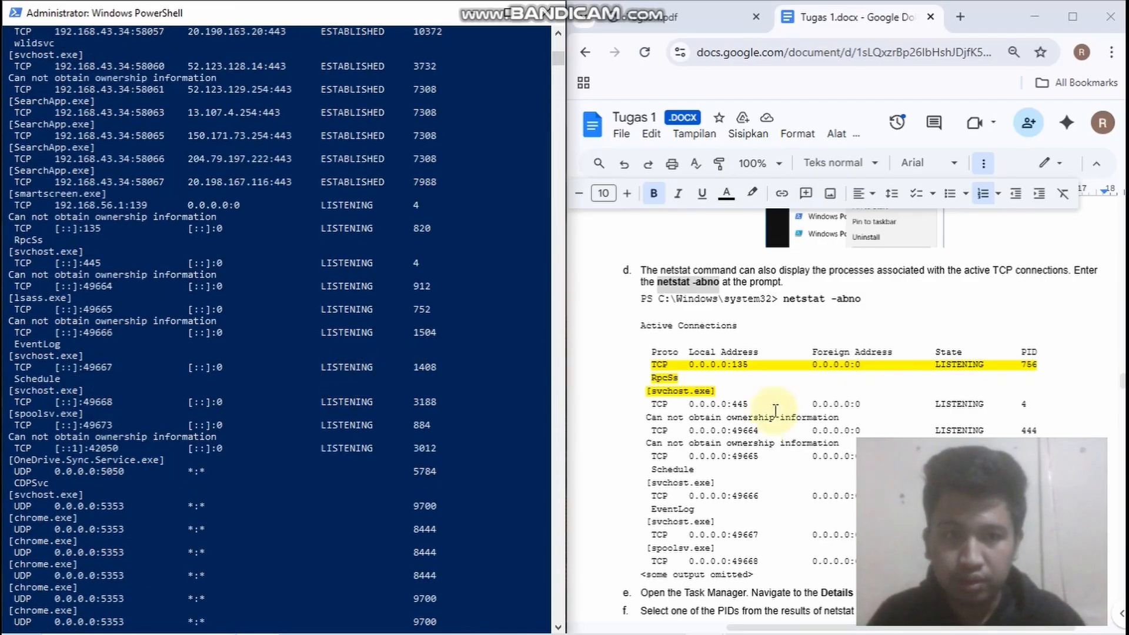
{"action": "scroll", "coordinate": [727, 368], "scroll_direction": "up", "scroll_amount": 3}
{"action": "scroll", "coordinate": [237, 258], "scroll_direction": "up", "scroll_amount": 11}
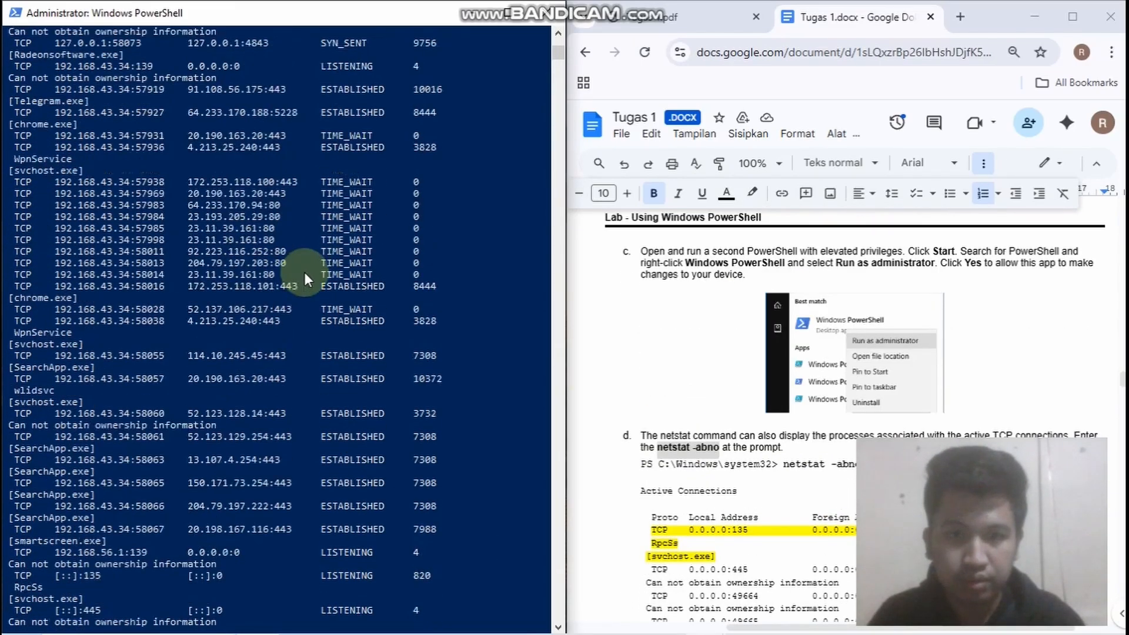
{"action": "scroll", "coordinate": [892, 416], "scroll_direction": "down", "scroll_amount": 3}
{"action": "scroll", "coordinate": [257, 284], "scroll_direction": "up", "scroll_amount": 10}
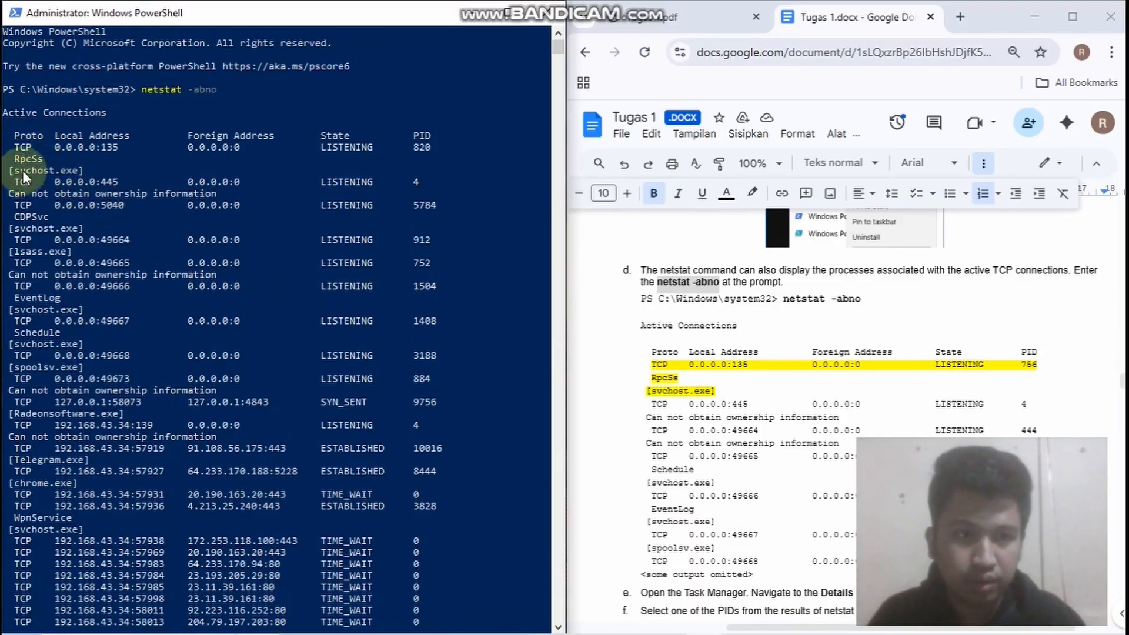
{"action": "left_click_drag", "start_coordinate": [92, 168], "coordinate": [4, 140]}
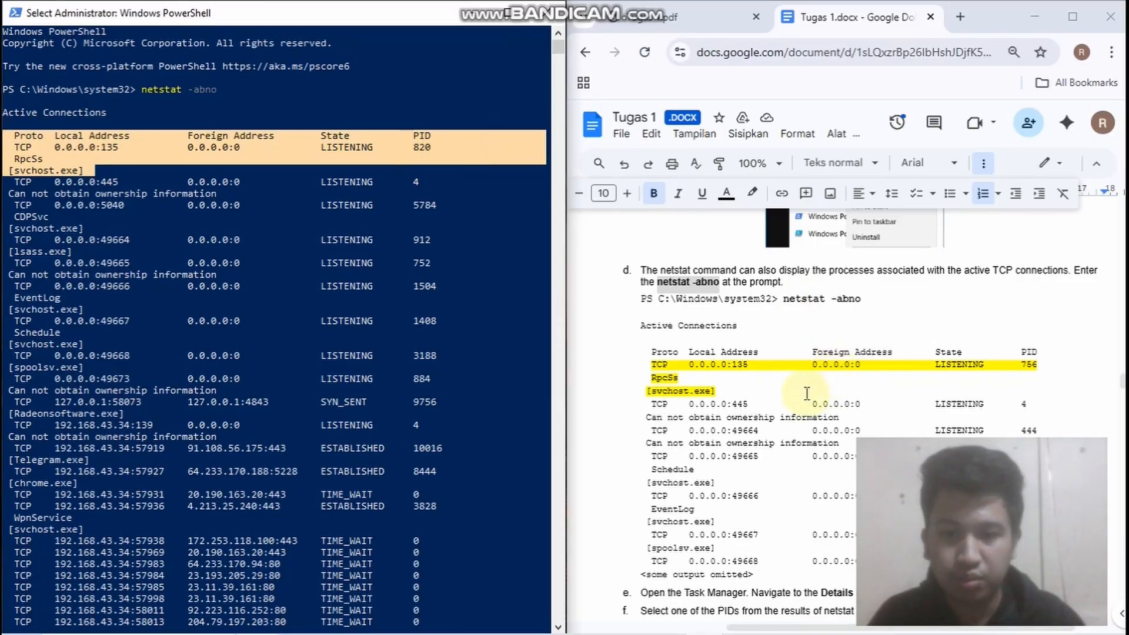
Follow lab steps e and f by switching to Task Manager and showing its detailed process list with PIDs
{"action": "scroll", "coordinate": [817, 411], "scroll_direction": "down", "scroll_amount": 3}
{"action": "scroll", "coordinate": [667, 352], "scroll_direction": "down", "scroll_amount": 3}
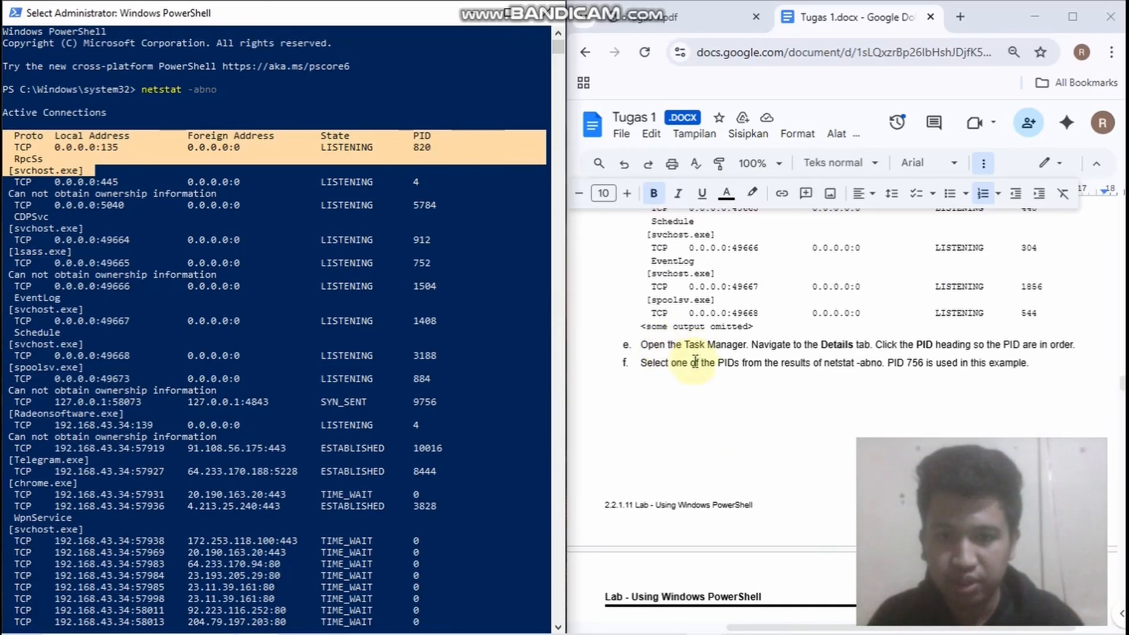
{"action": "mouse_move", "coordinate": [587, 617]}
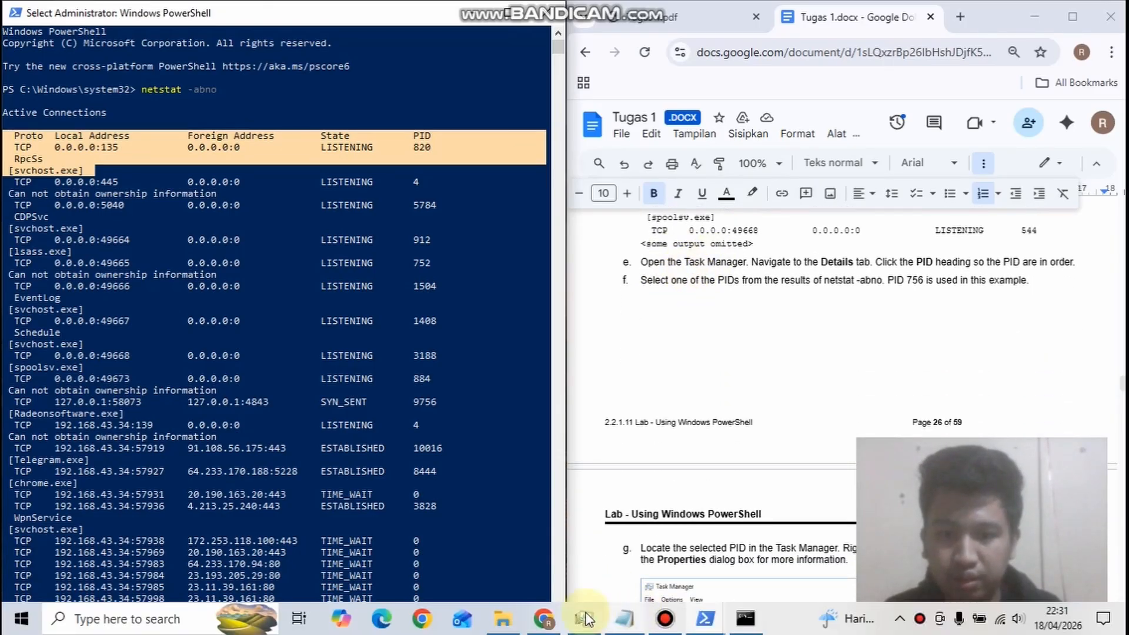
{"action": "left_click", "coordinate": [584, 617]}
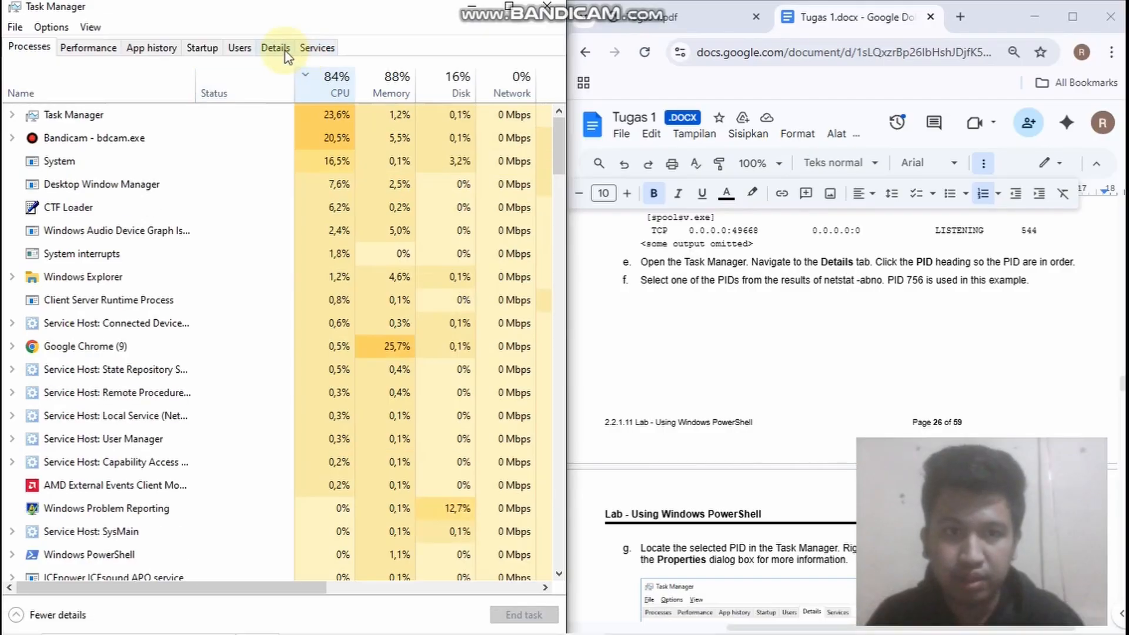
{"action": "left_click", "coordinate": [285, 51]}
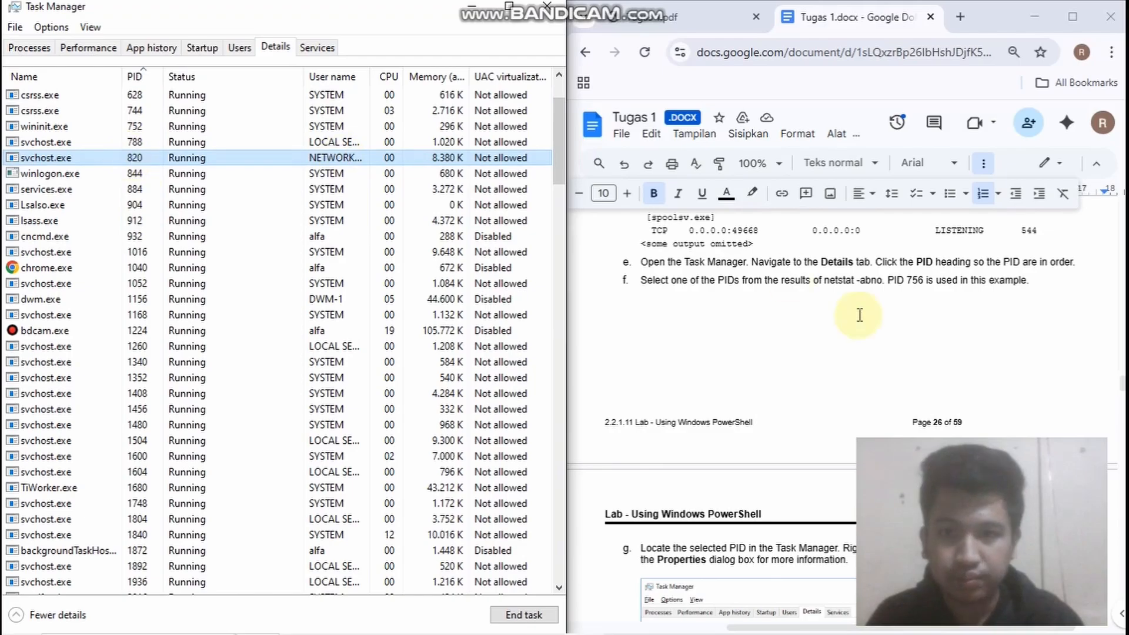
Read lab step g, open the properties of the svchost.exe process with PID 820, and move the dialog clear of its row
{"action": "scroll", "coordinate": [788, 316], "scroll_direction": "down", "scroll_amount": 4}
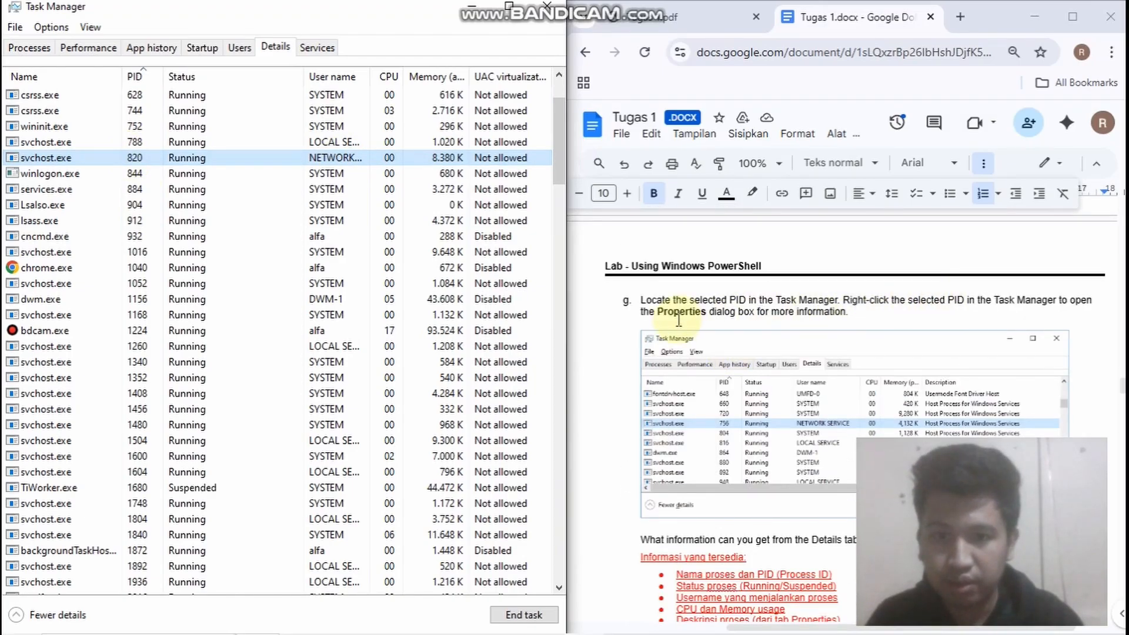
{"action": "scroll", "coordinate": [705, 322], "scroll_direction": "down", "scroll_amount": 2}
{"action": "scroll", "coordinate": [704, 322], "scroll_direction": "down", "scroll_amount": 4}
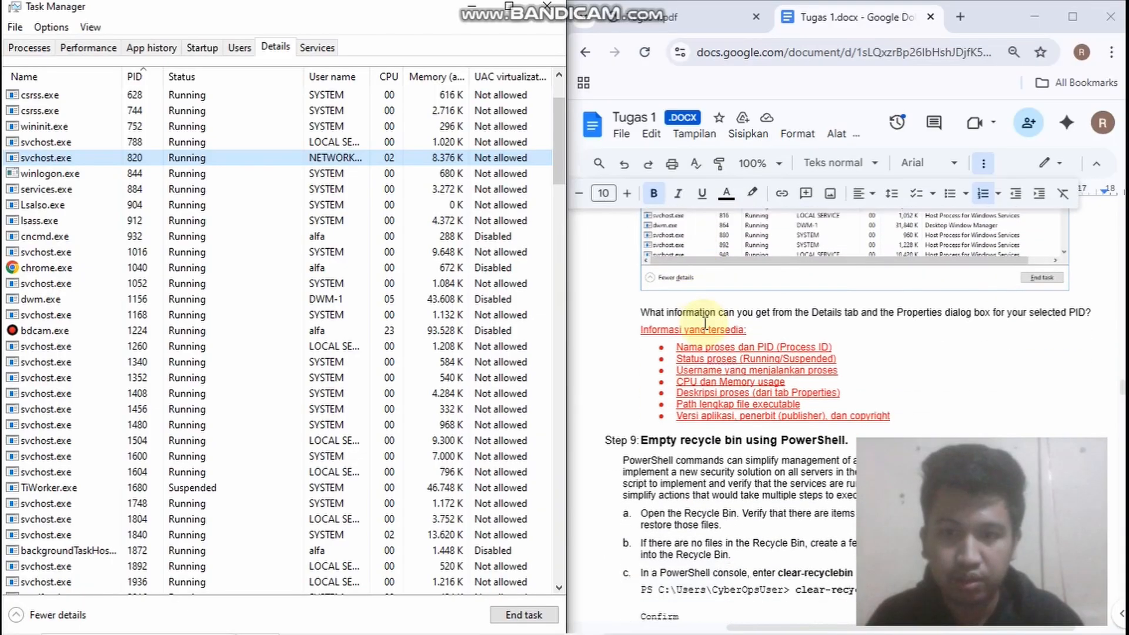
{"action": "right_click", "coordinate": [96, 157]}
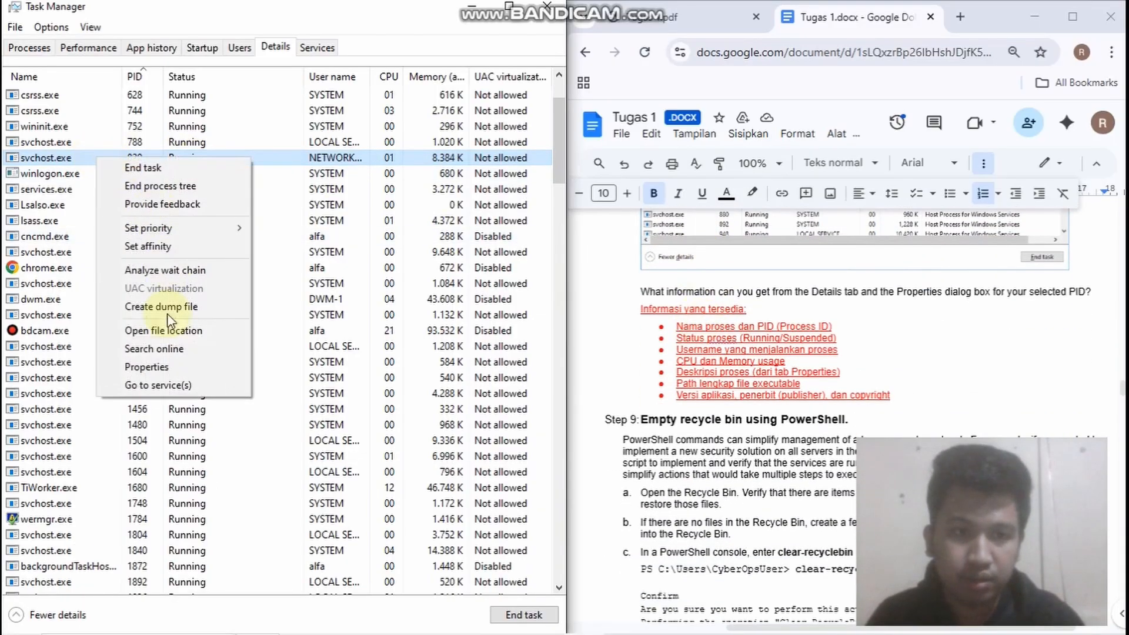
{"action": "left_click", "coordinate": [159, 369]}
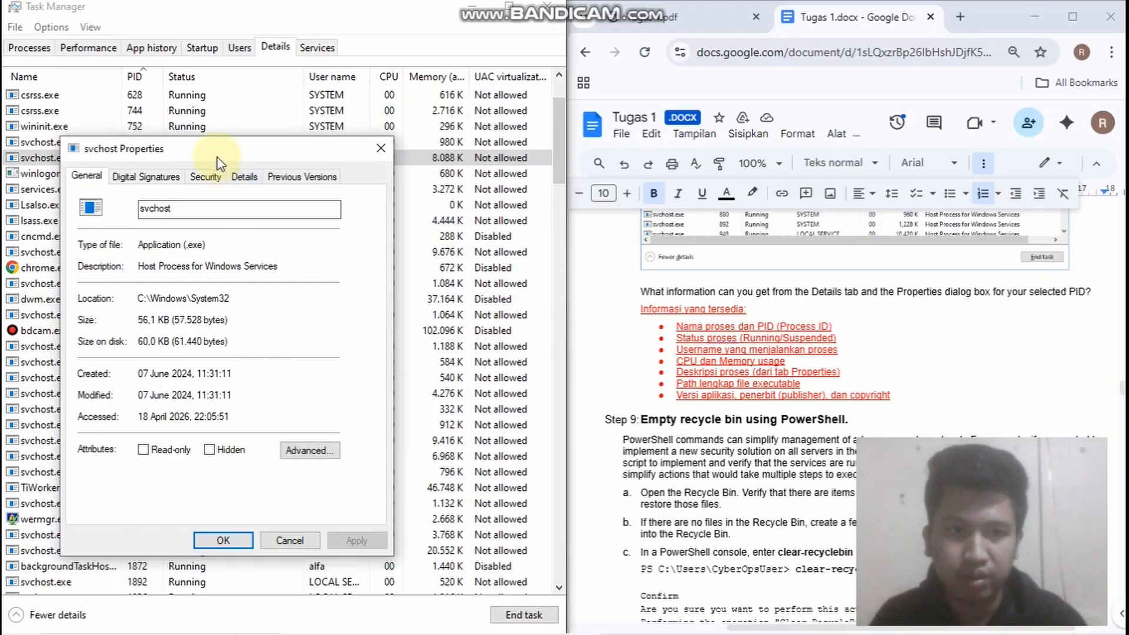
{"action": "left_click_drag", "start_coordinate": [219, 156], "coordinate": [241, 197]}
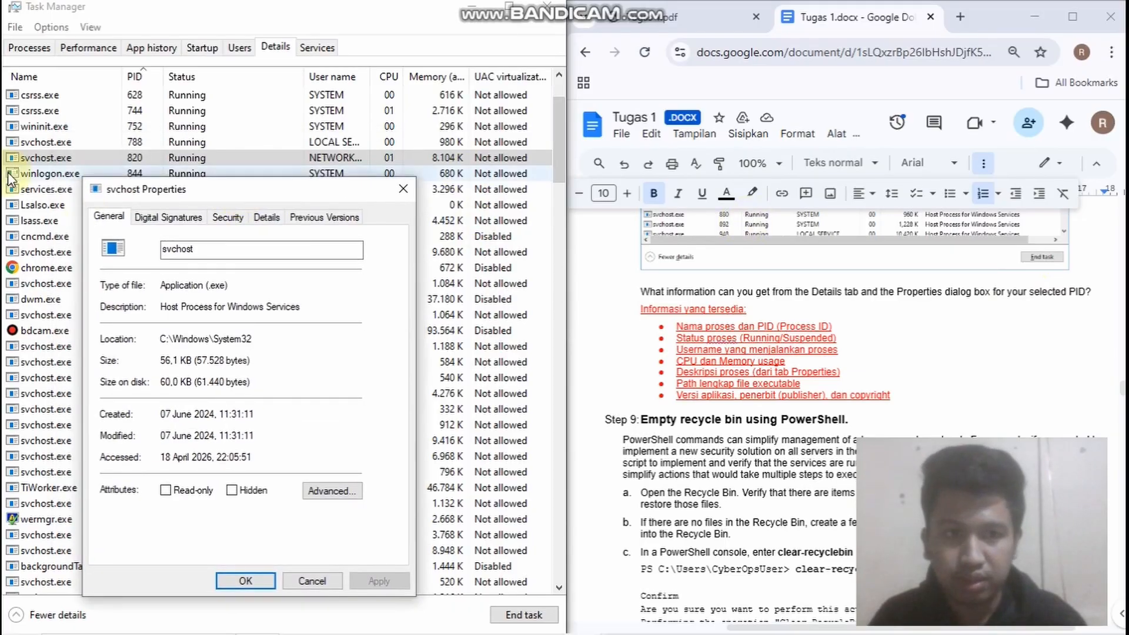
{"action": "left_click", "coordinate": [27, 158]}
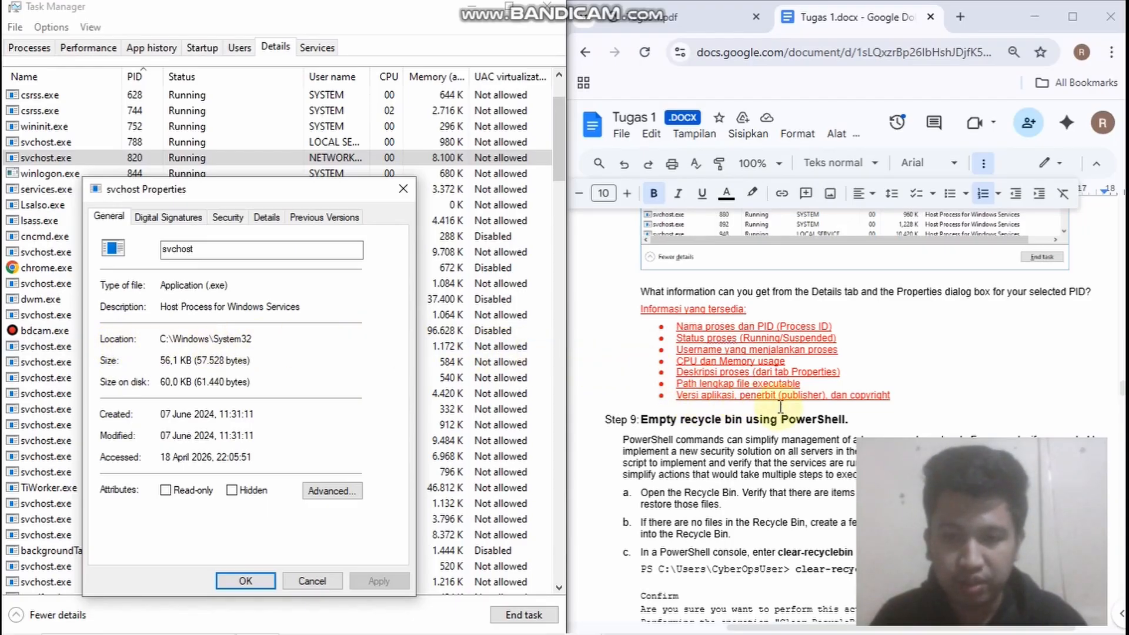
View the version and copyright details in the svchost properties, and close the dialog
{"action": "left_click", "coordinate": [267, 217]}
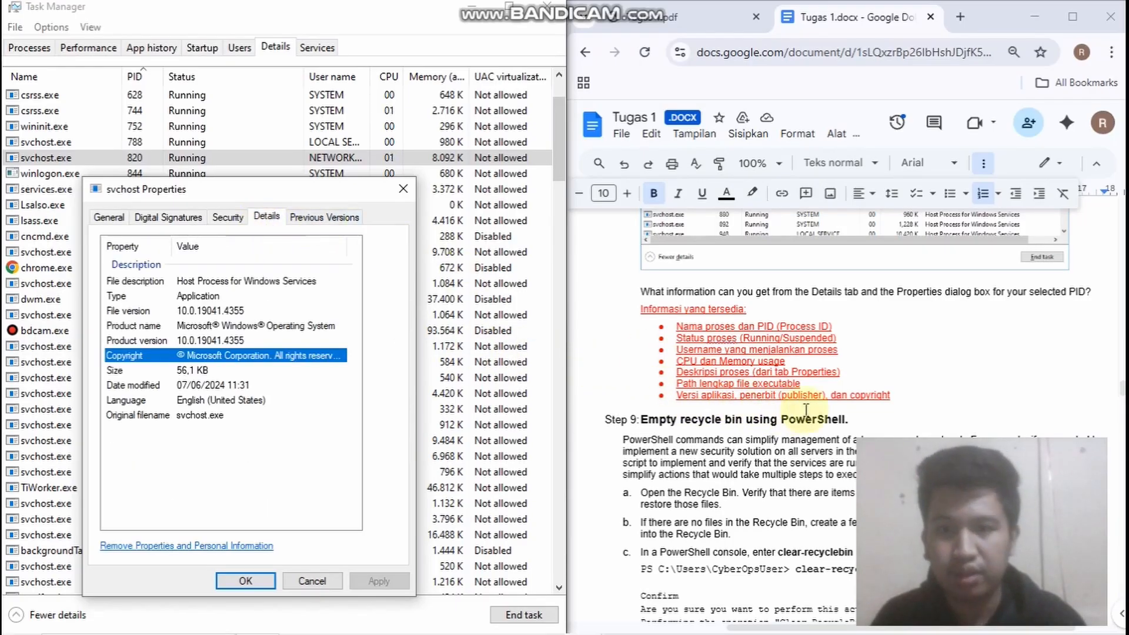
{"action": "scroll", "coordinate": [792, 414], "scroll_direction": "down", "scroll_amount": 5}
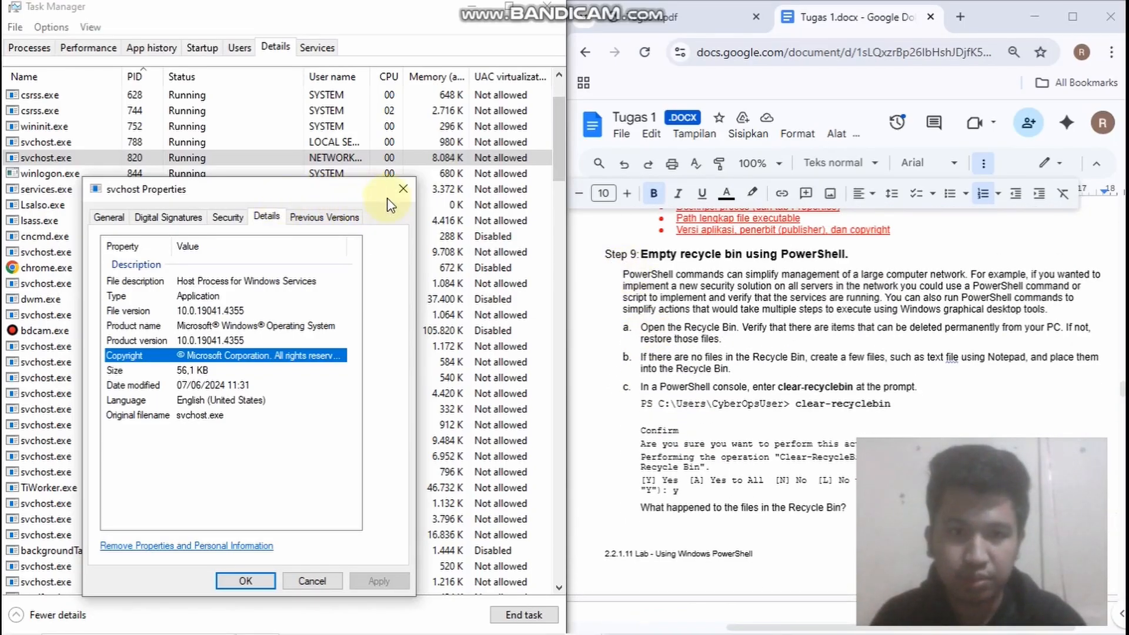
{"action": "left_click", "coordinate": [403, 189]}
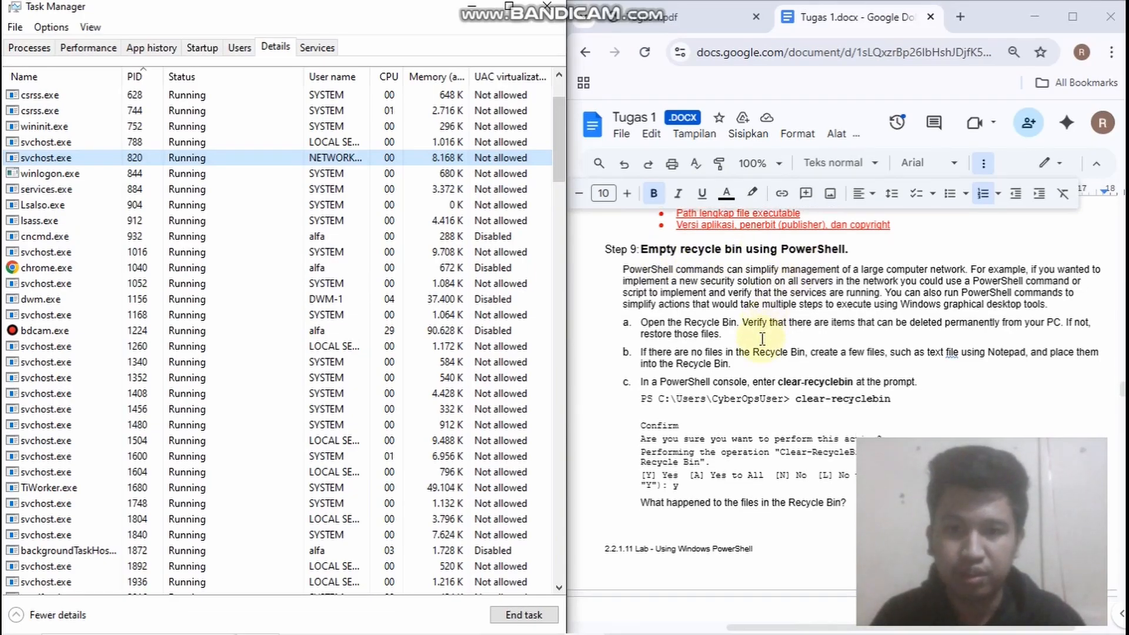
Read Step 9 on clear-recyclebin, its Recycle Bin answer, and the Reflection answers listing PowerShell cmdlets for a security analyst
{"action": "scroll", "coordinate": [814, 265], "scroll_direction": "down", "scroll_amount": 3}
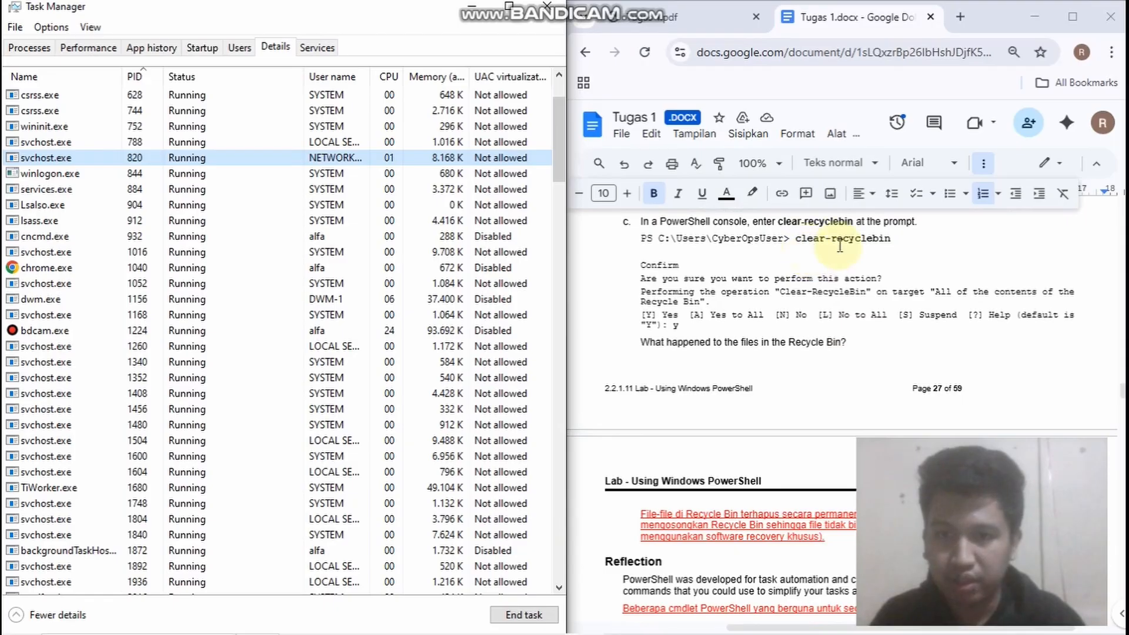
{"action": "scroll", "coordinate": [783, 331], "scroll_direction": "down", "scroll_amount": 3}
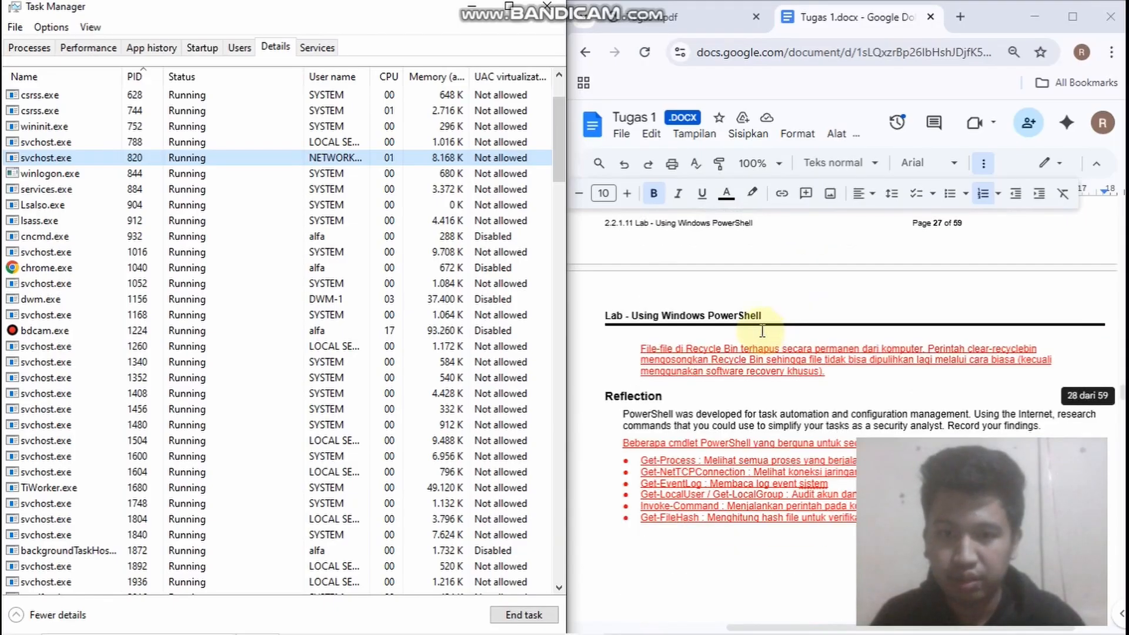
{"action": "scroll", "coordinate": [650, 266], "scroll_direction": "up", "scroll_amount": 2}
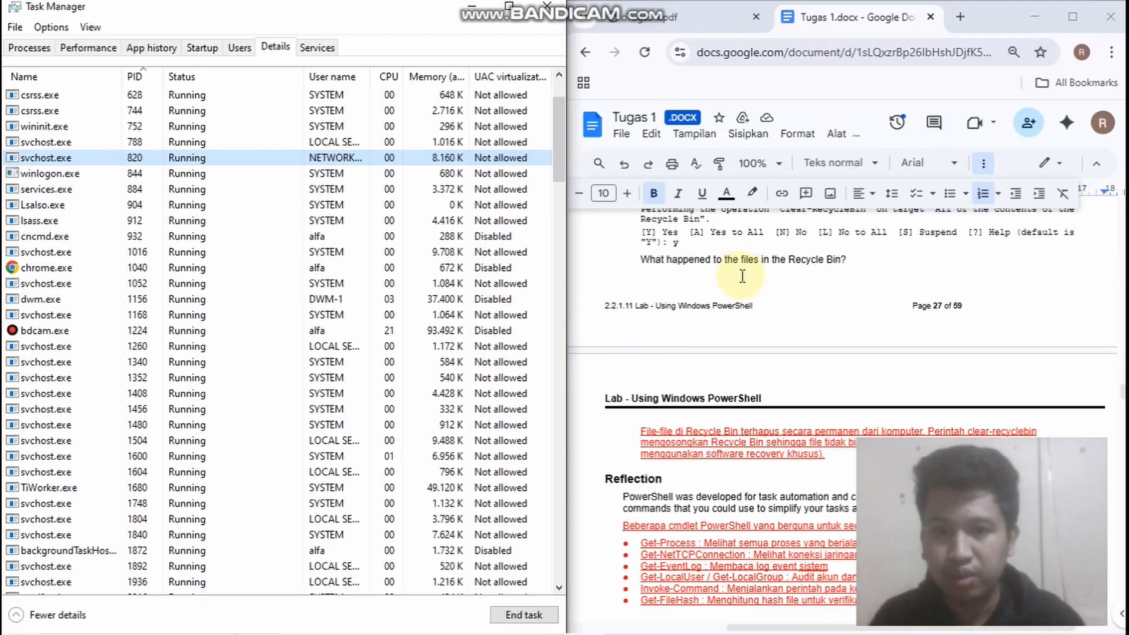
{"action": "scroll", "coordinate": [791, 285], "scroll_direction": "up", "scroll_amount": 2}
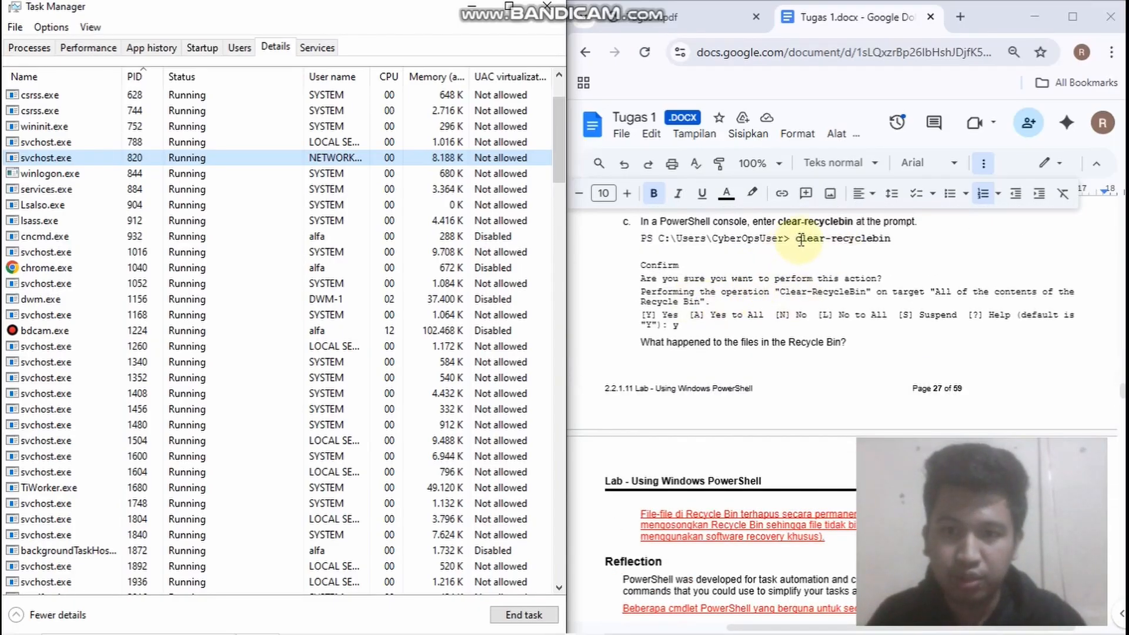
{"action": "scroll", "coordinate": [692, 357], "scroll_direction": "down", "scroll_amount": 4}
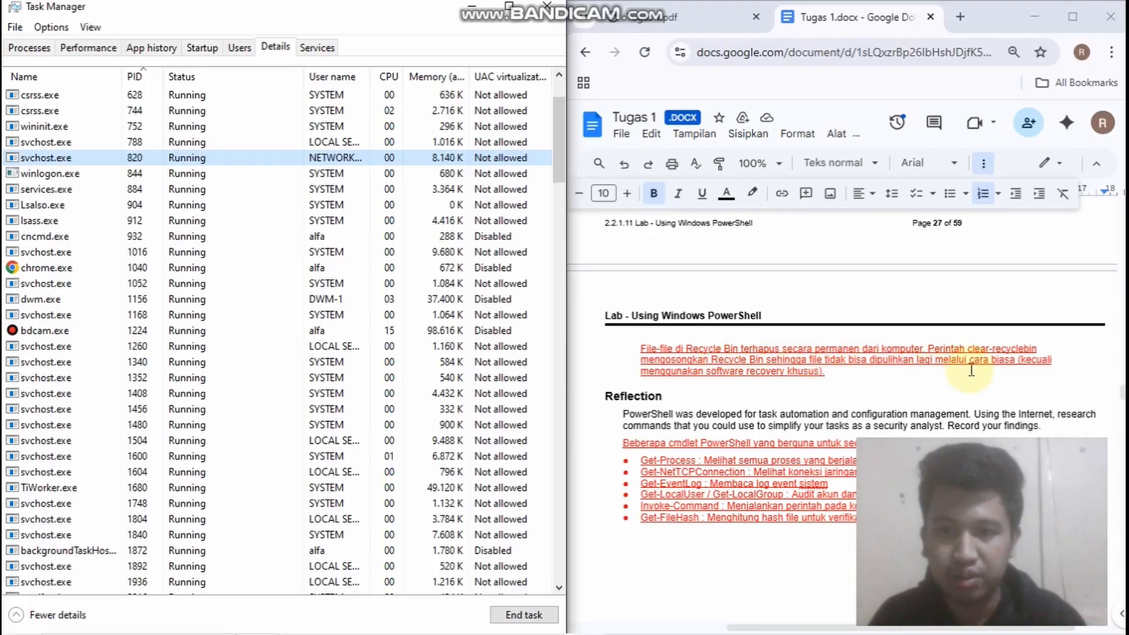
{"action": "scroll", "coordinate": [909, 358], "scroll_direction": "down", "scroll_amount": 1}
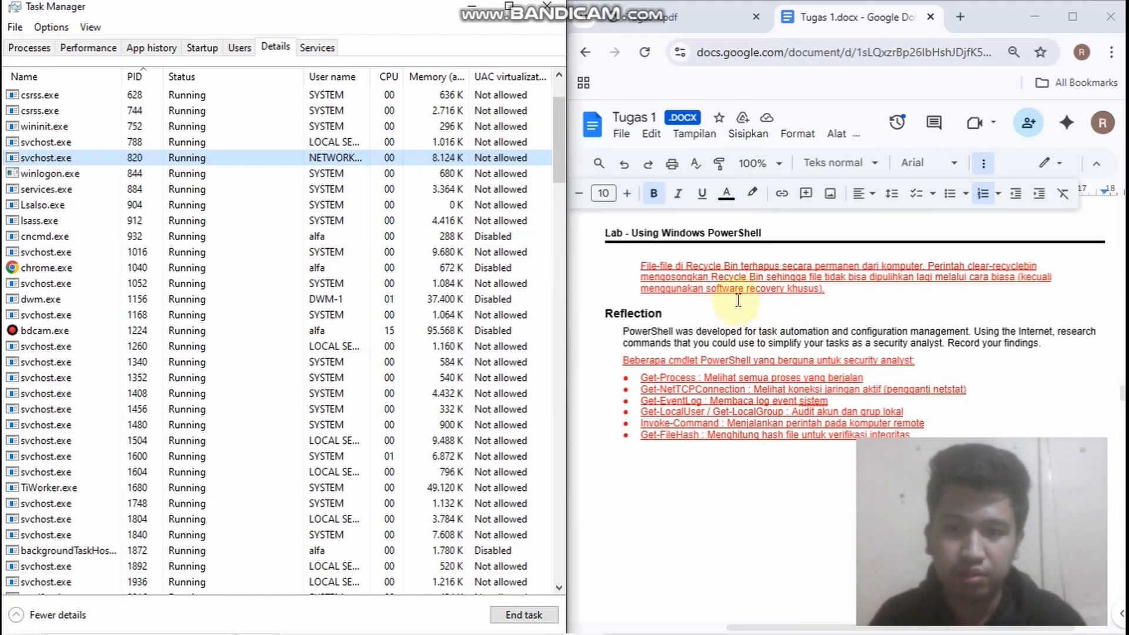
{"action": "scroll", "coordinate": [630, 284], "scroll_direction": "down", "scroll_amount": 1}
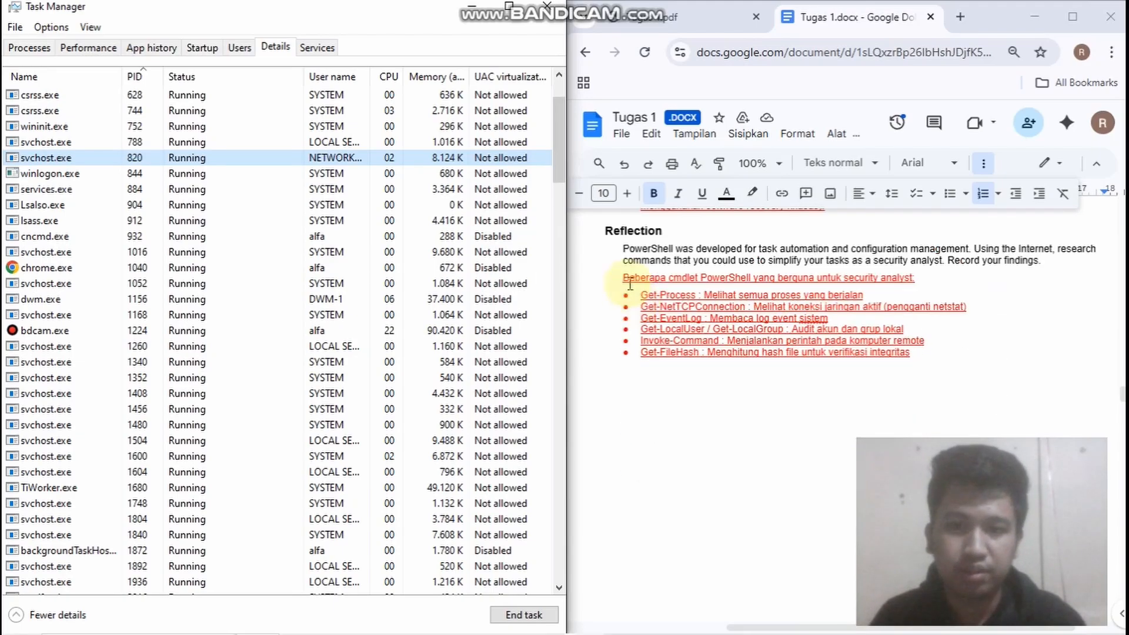
{"action": "scroll", "coordinate": [633, 303], "scroll_direction": "up", "scroll_amount": 1}
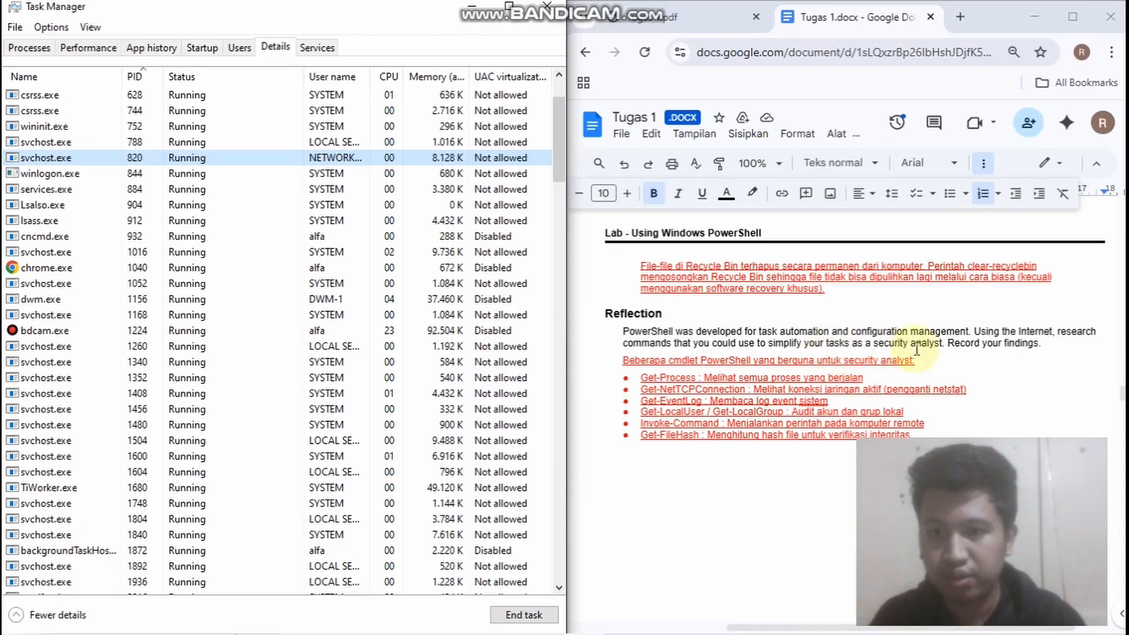
{"action": "scroll", "coordinate": [647, 376], "scroll_direction": "down", "scroll_amount": 2}
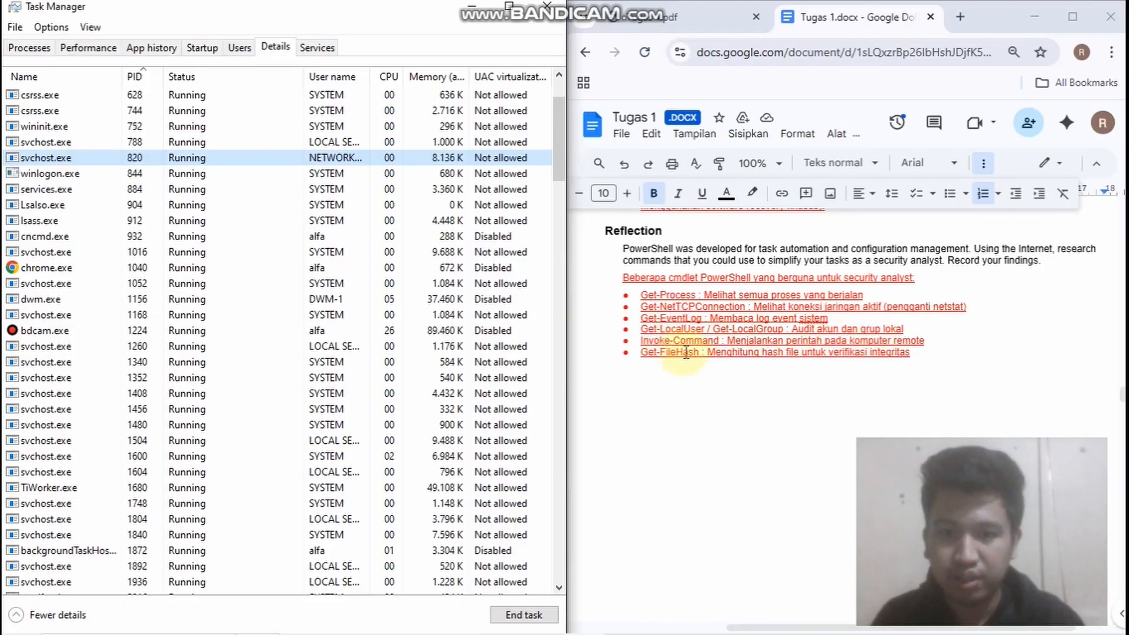
{"action": "scroll", "coordinate": [765, 349], "scroll_direction": "down", "scroll_amount": 2}
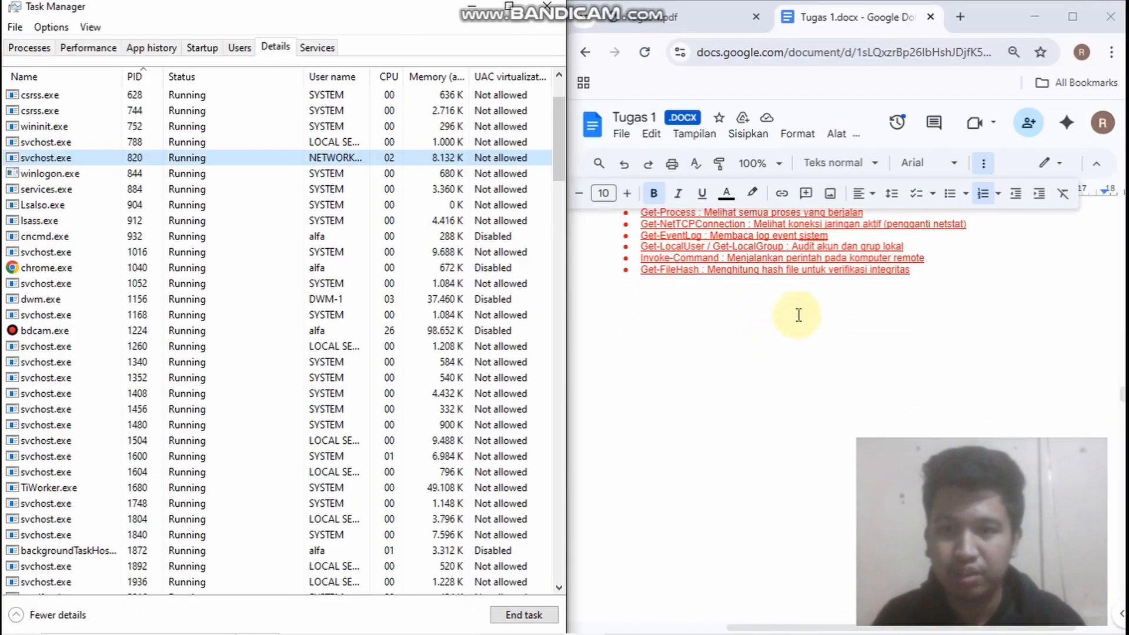
{"action": "scroll", "coordinate": [796, 315], "scroll_direction": "up", "scroll_amount": 2}
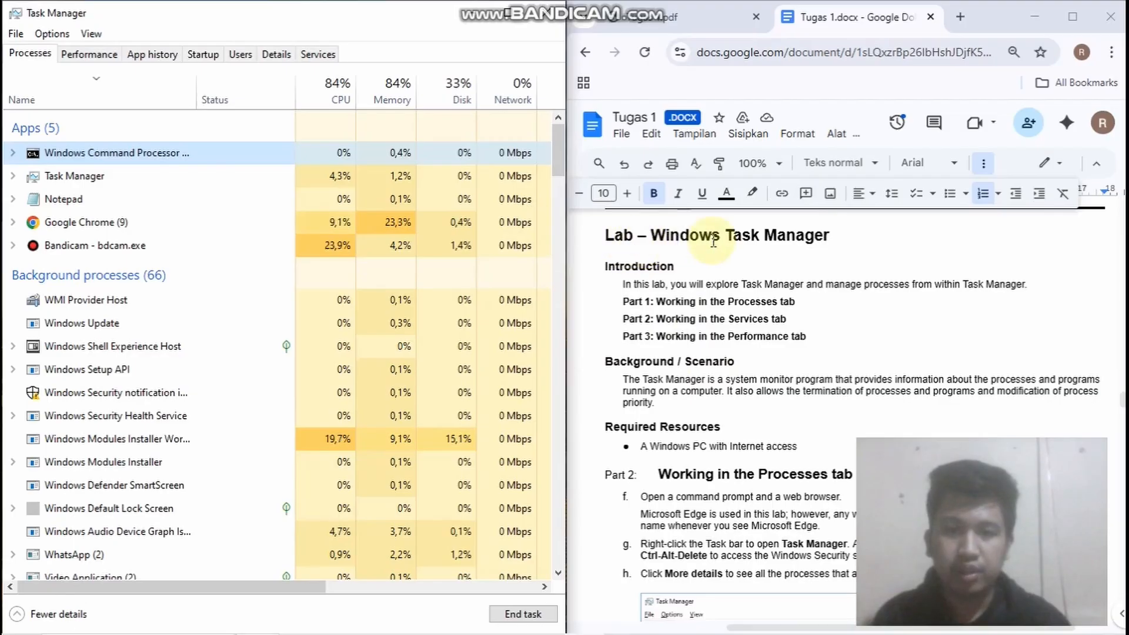
Read the Windows Task Manager lab from its introduction through steps f to h of Working in the Processes tab
{"action": "scroll", "coordinate": [735, 352], "scroll_direction": "down", "scroll_amount": 2}
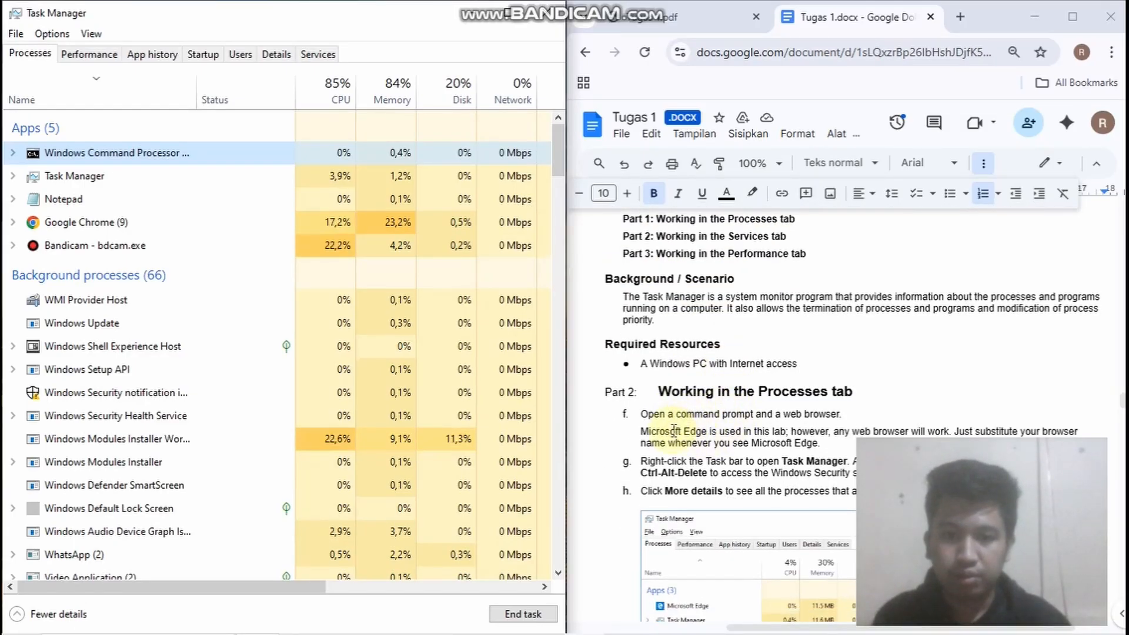
{"action": "scroll", "coordinate": [671, 433], "scroll_direction": "down", "scroll_amount": 2}
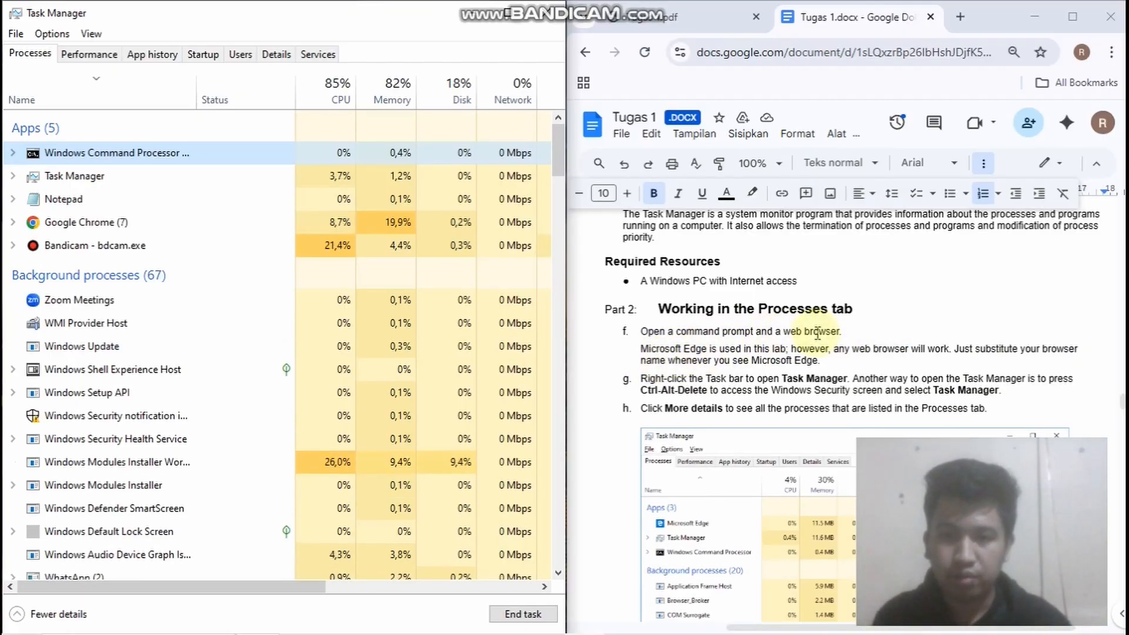
{"action": "scroll", "coordinate": [716, 373], "scroll_direction": "down", "scroll_amount": 2}
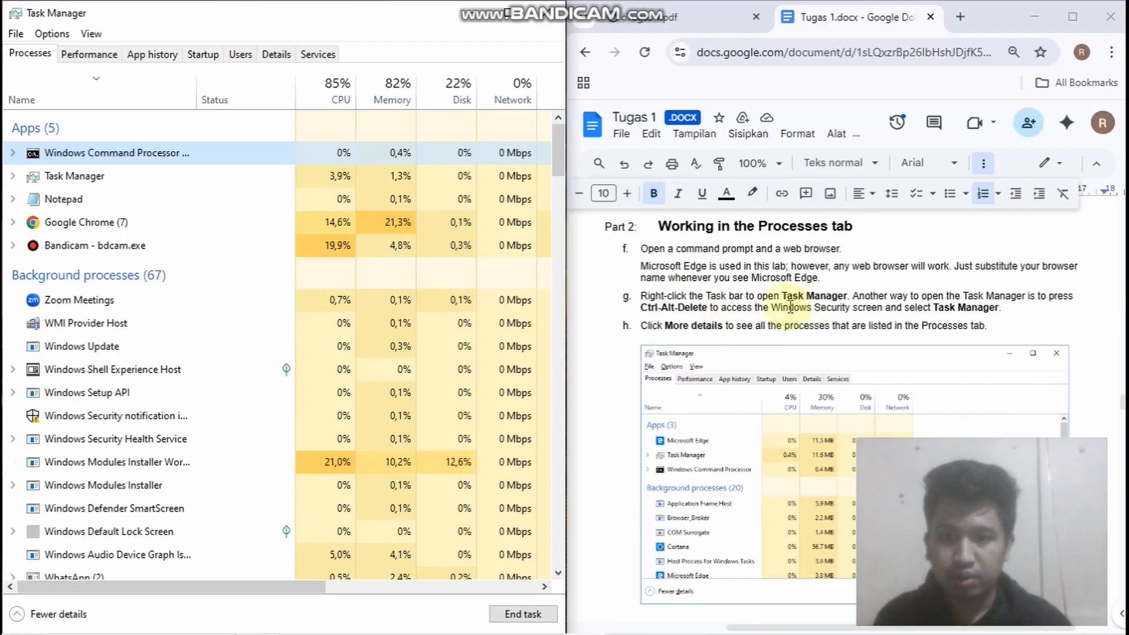
{"action": "scroll", "coordinate": [681, 321], "scroll_direction": "down", "scroll_amount": 3}
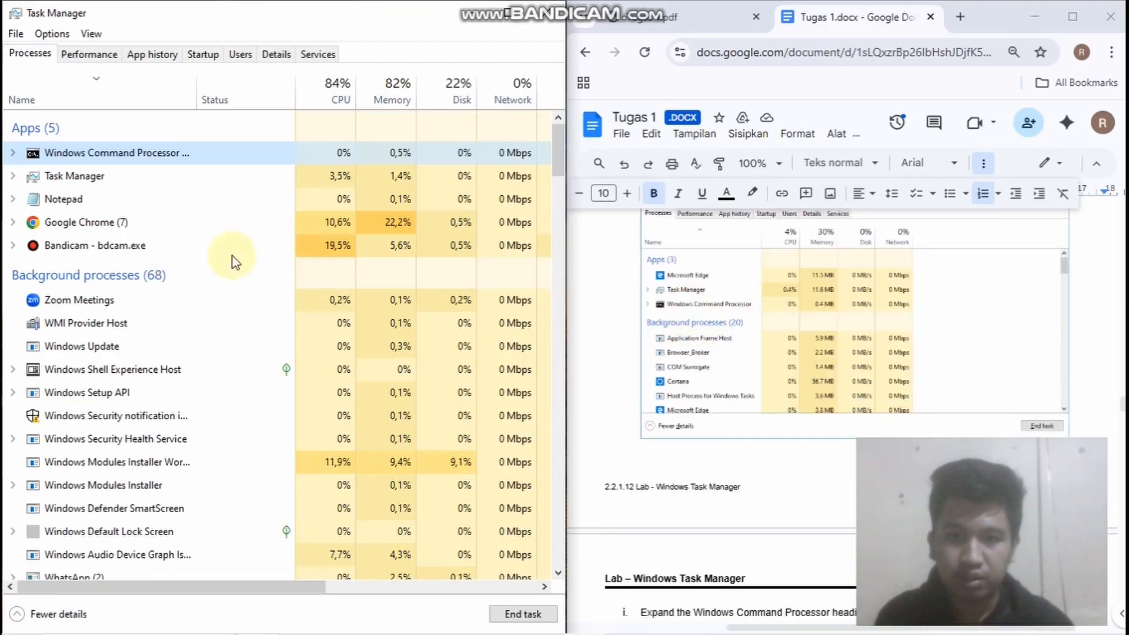
Expand the Windows Command Processor group for lab step i, and read the process categories described in step j
{"action": "scroll", "coordinate": [781, 400], "scroll_direction": "down", "scroll_amount": 4}
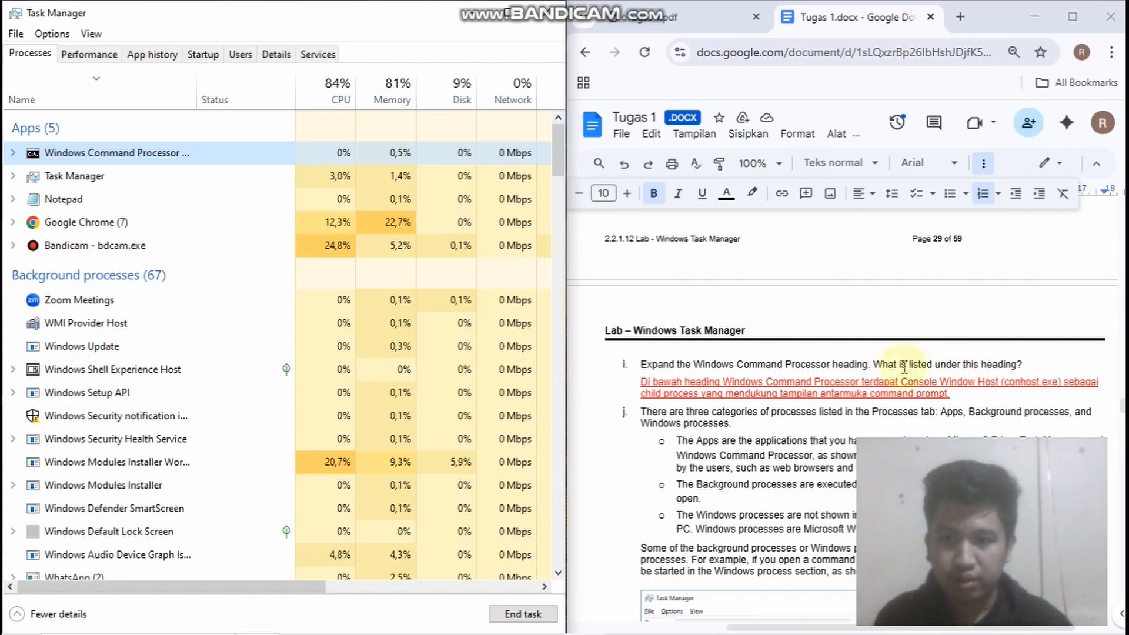
{"action": "left_click", "coordinate": [13, 153]}
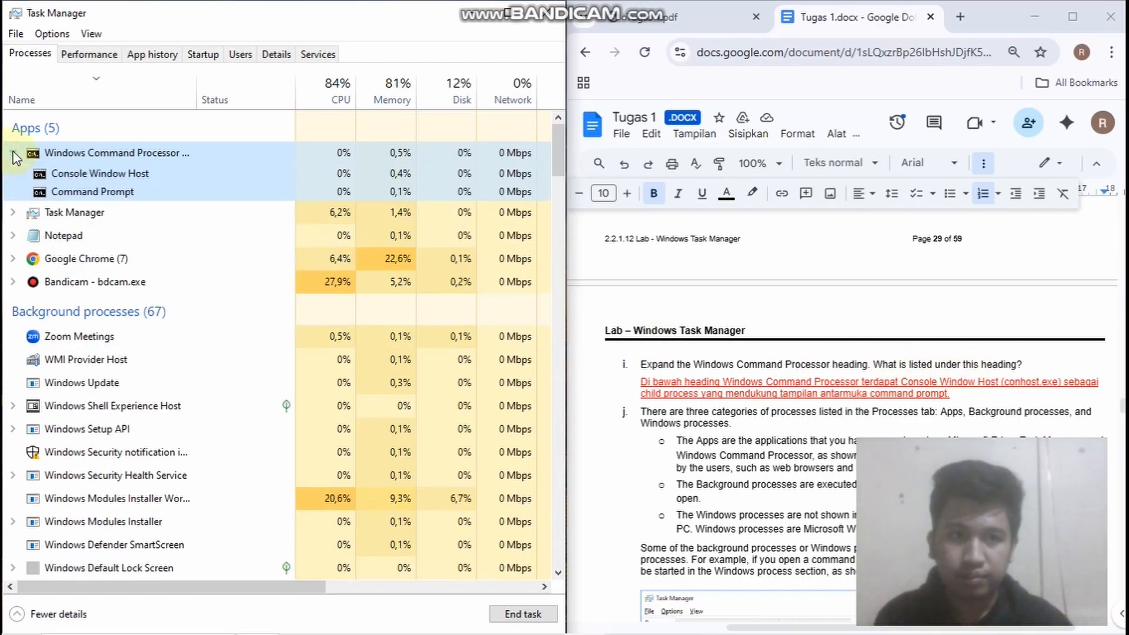
{"action": "scroll", "coordinate": [764, 353], "scroll_direction": "down", "scroll_amount": 2}
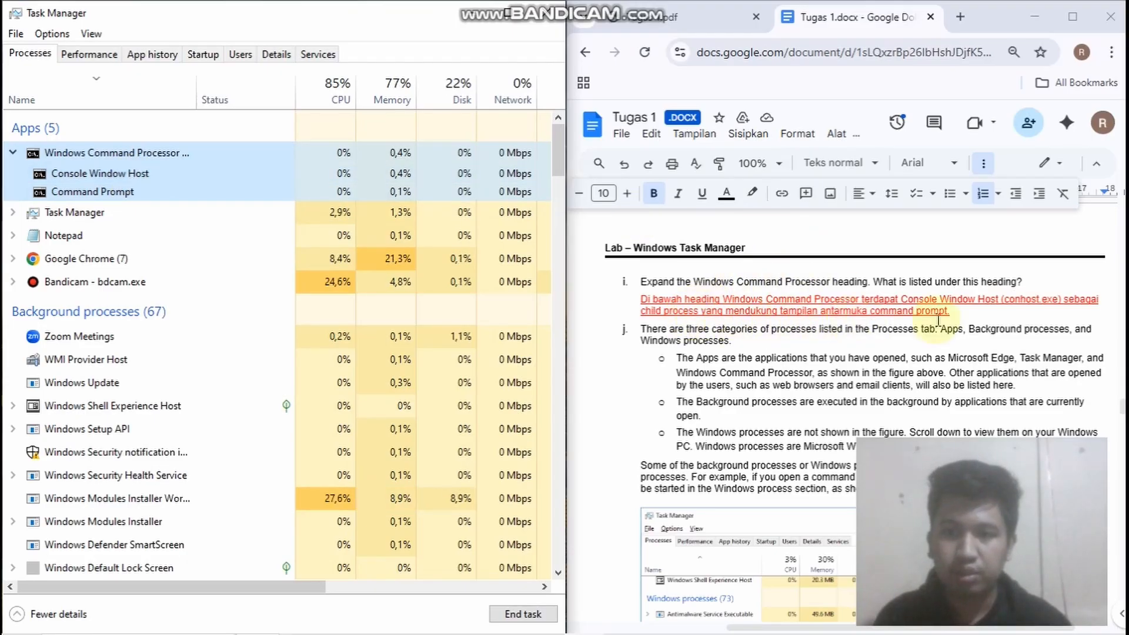
{"action": "scroll", "coordinate": [769, 343], "scroll_direction": "down", "scroll_amount": 6}
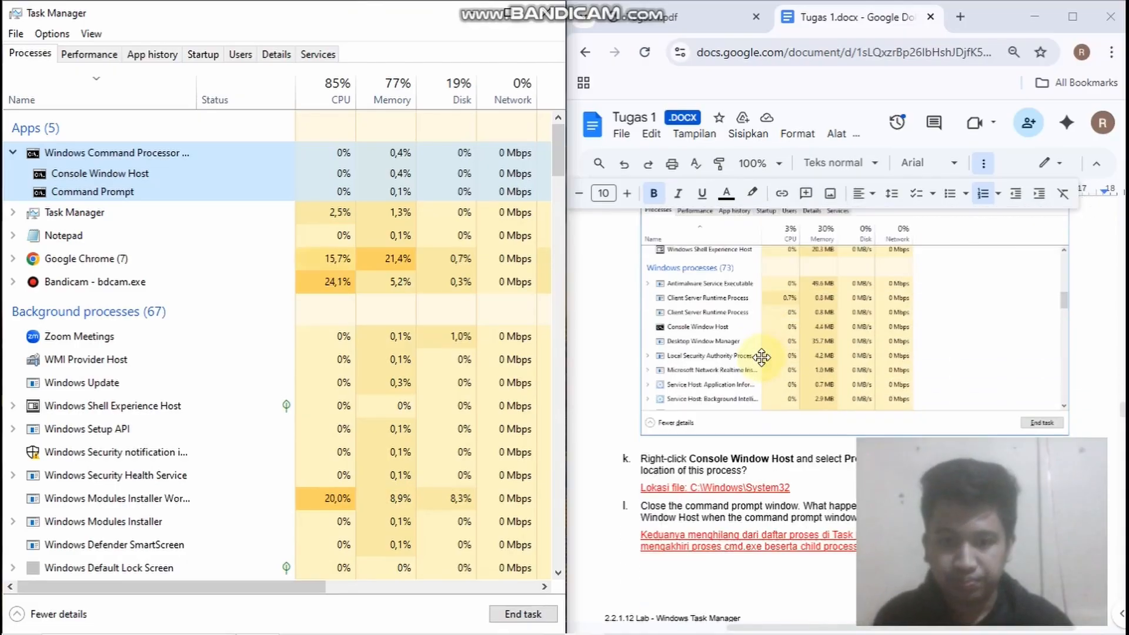
View the file name and location in the Console Window Host properties for lab step k, and close the dialog
{"action": "scroll", "coordinate": [761, 361], "scroll_direction": "down", "scroll_amount": 3}
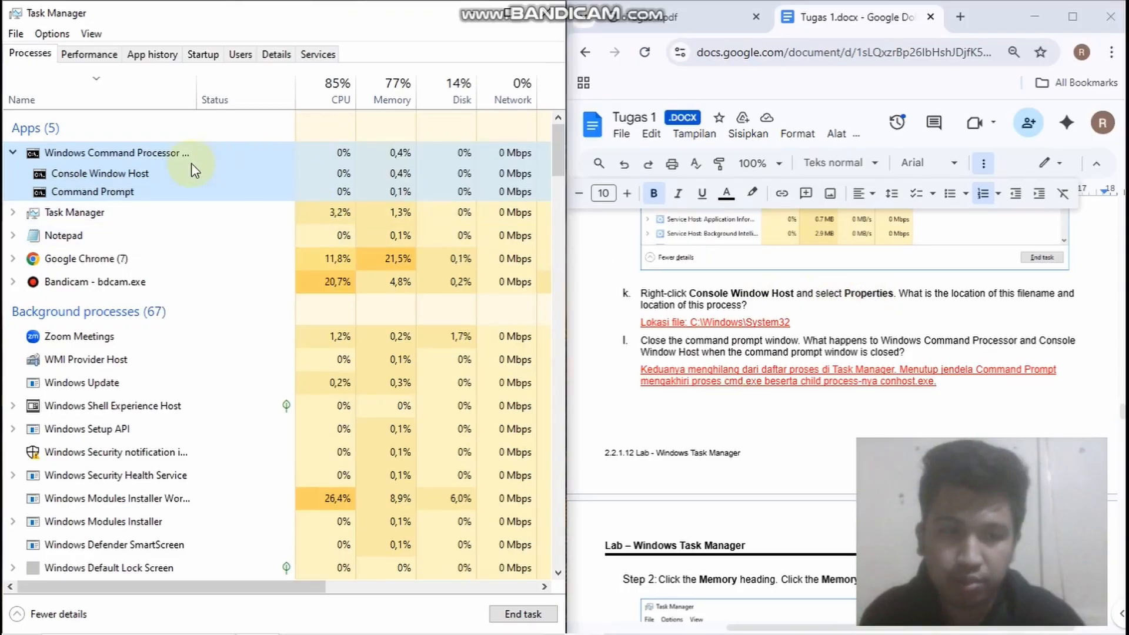
{"action": "left_click", "coordinate": [147, 173]}
{"action": "right_click", "coordinate": [152, 172]}
{"action": "left_click", "coordinate": [232, 325]}
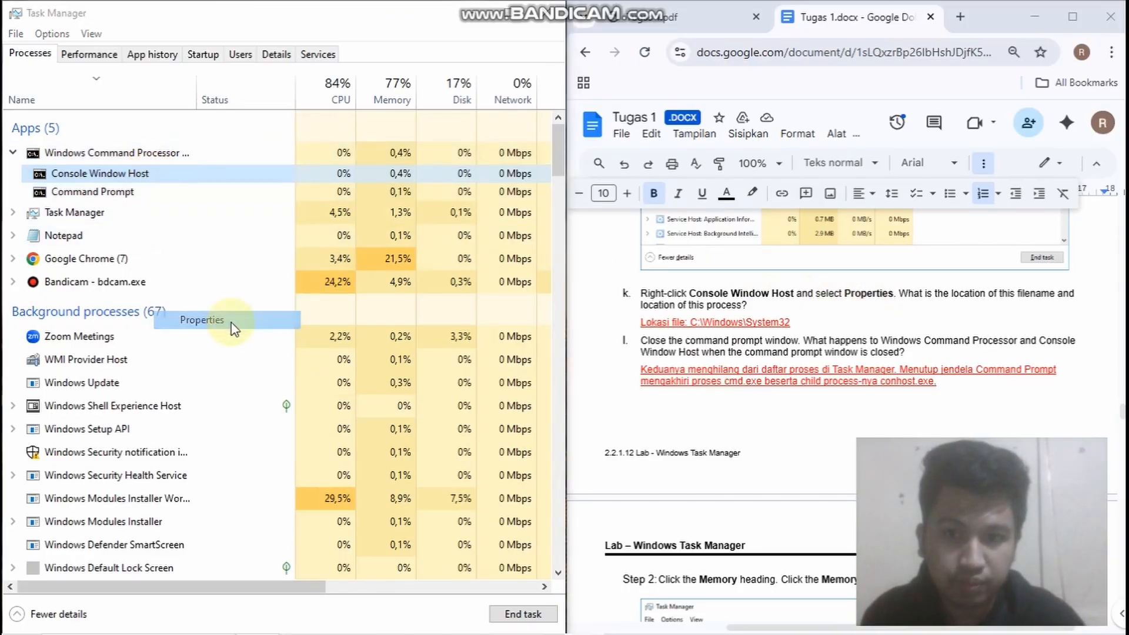
{"action": "left_click_drag", "start_coordinate": [300, 219], "coordinate": [223, 108]}
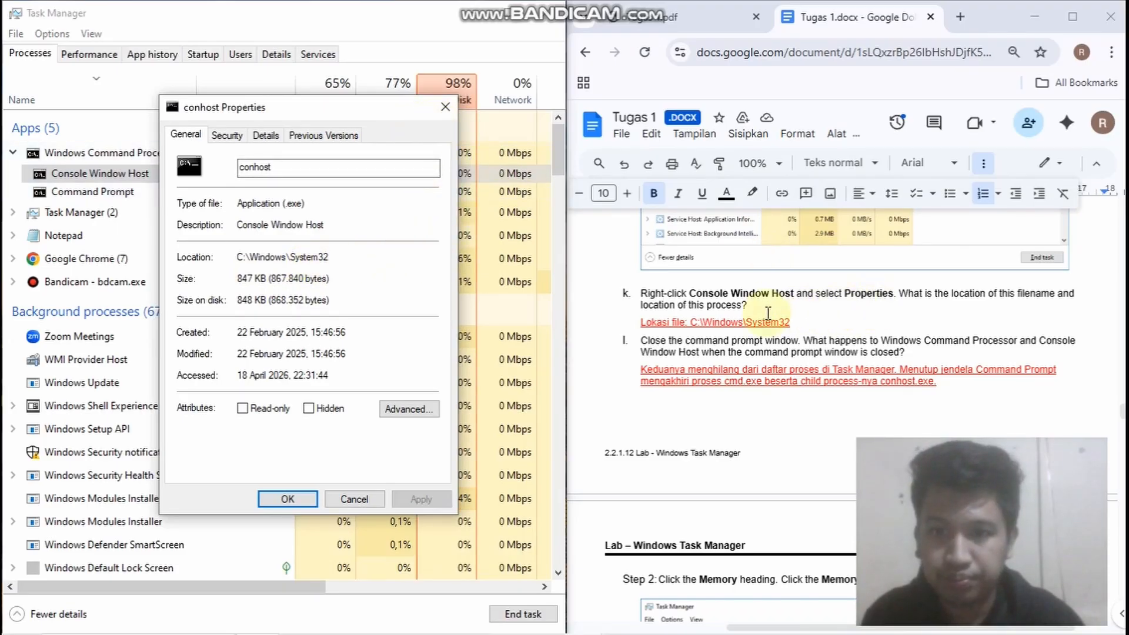
{"action": "left_click", "coordinate": [445, 107]}
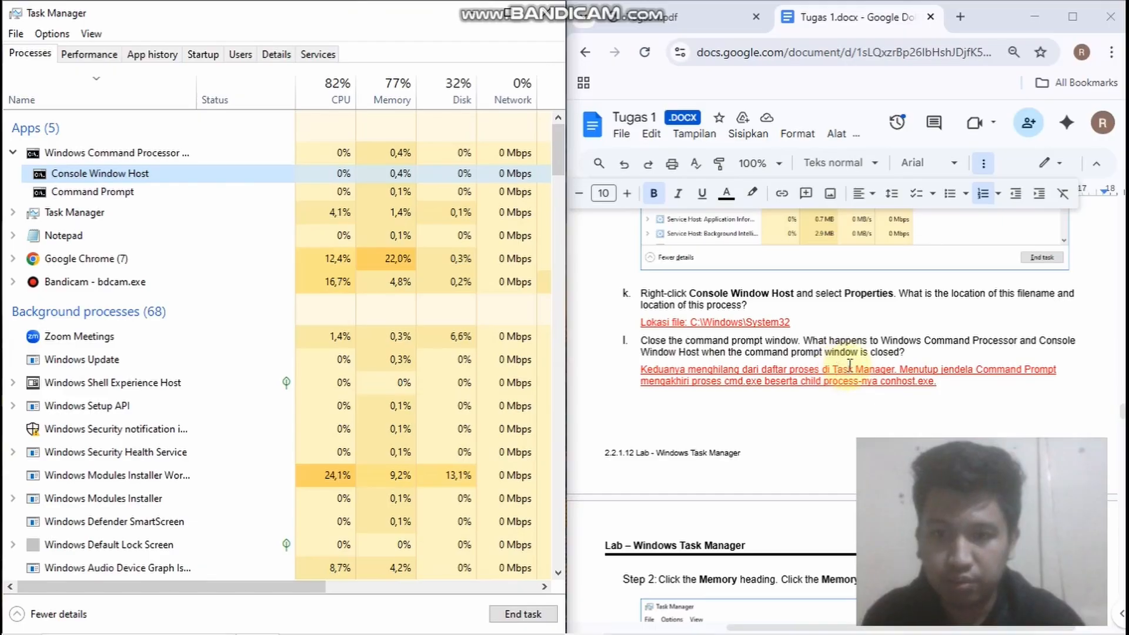
Close the Command Prompt window and read the answer to lab step l
{"action": "mouse_move", "coordinate": [704, 617]}
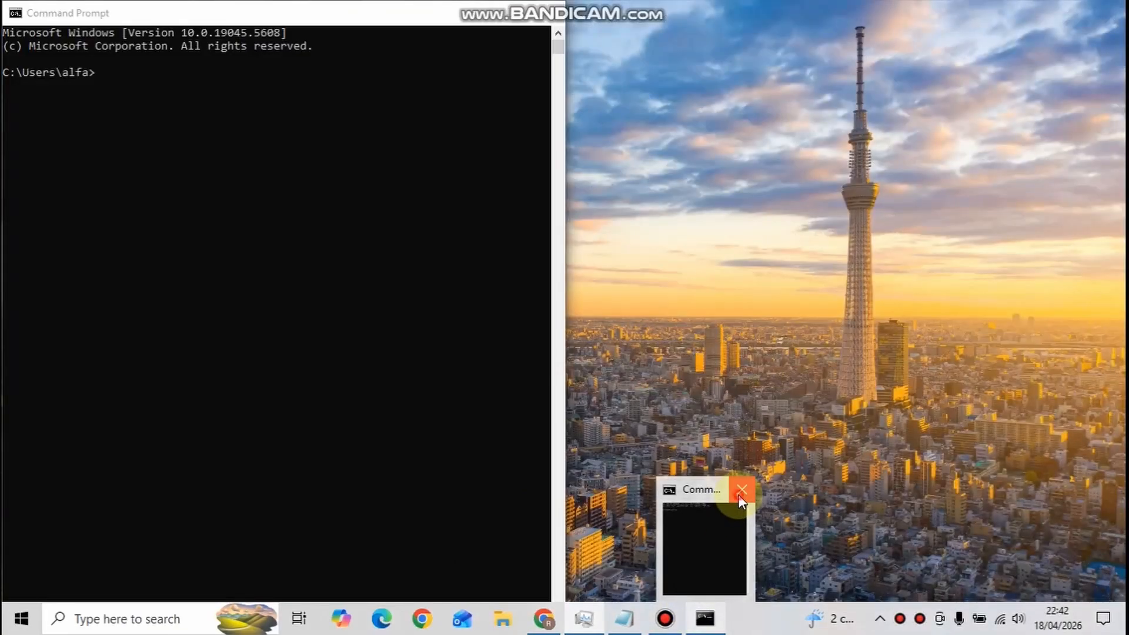
{"action": "left_click", "coordinate": [739, 493]}
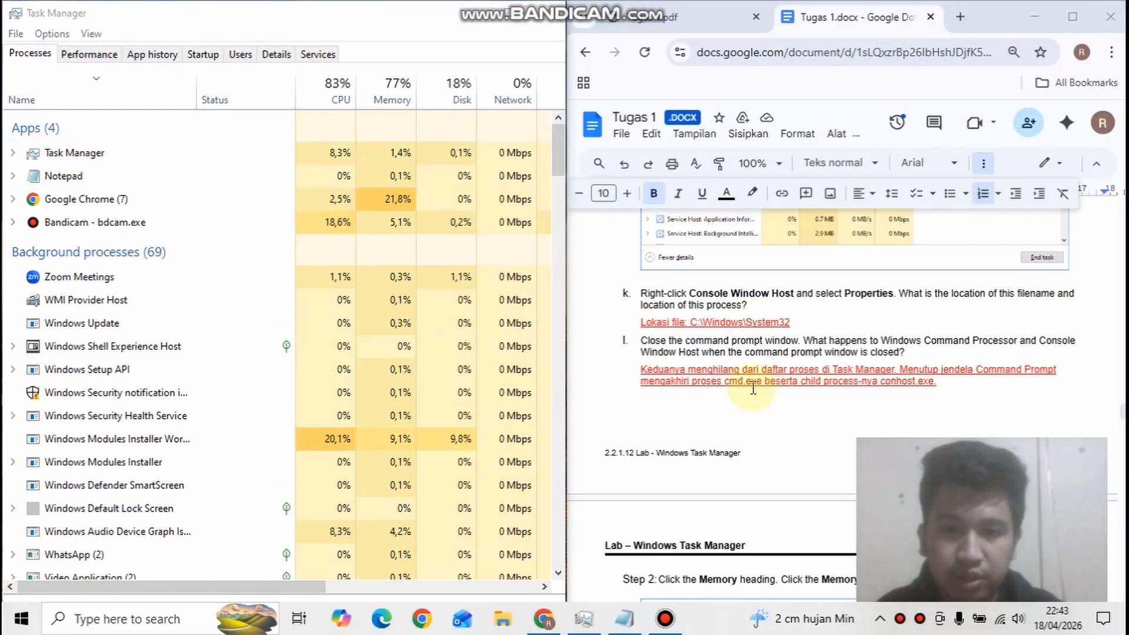
{"action": "scroll", "coordinate": [693, 339], "scroll_direction": "down", "scroll_amount": 2}
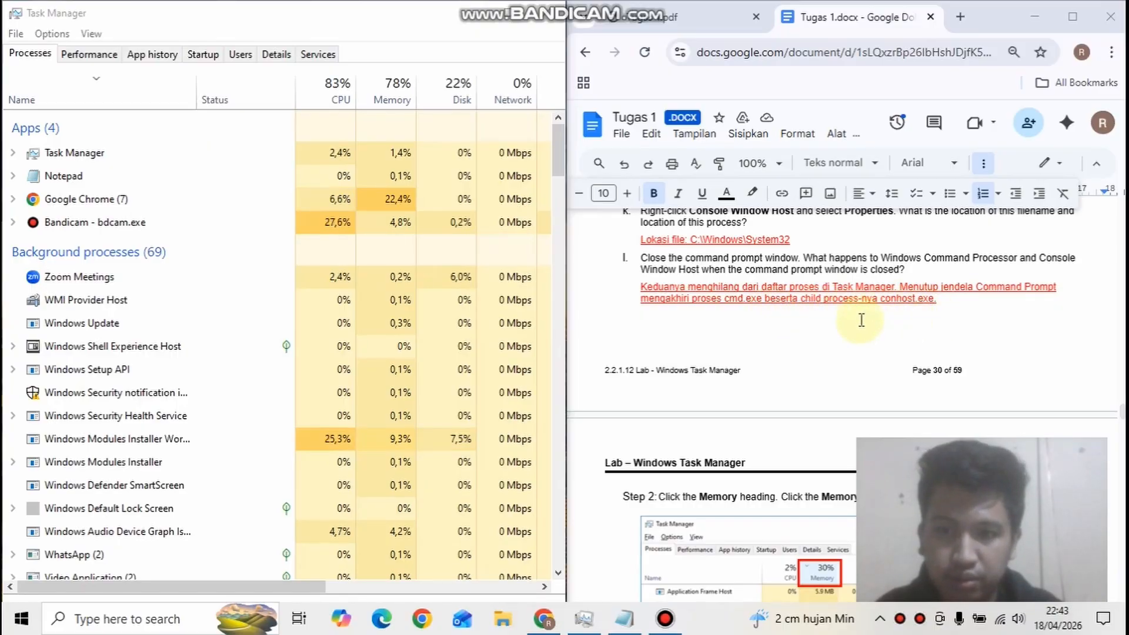
Sort the process list by memory use in descending order, and reverse it to ascending order
{"action": "scroll", "coordinate": [664, 349], "scroll_direction": "down", "scroll_amount": 3}
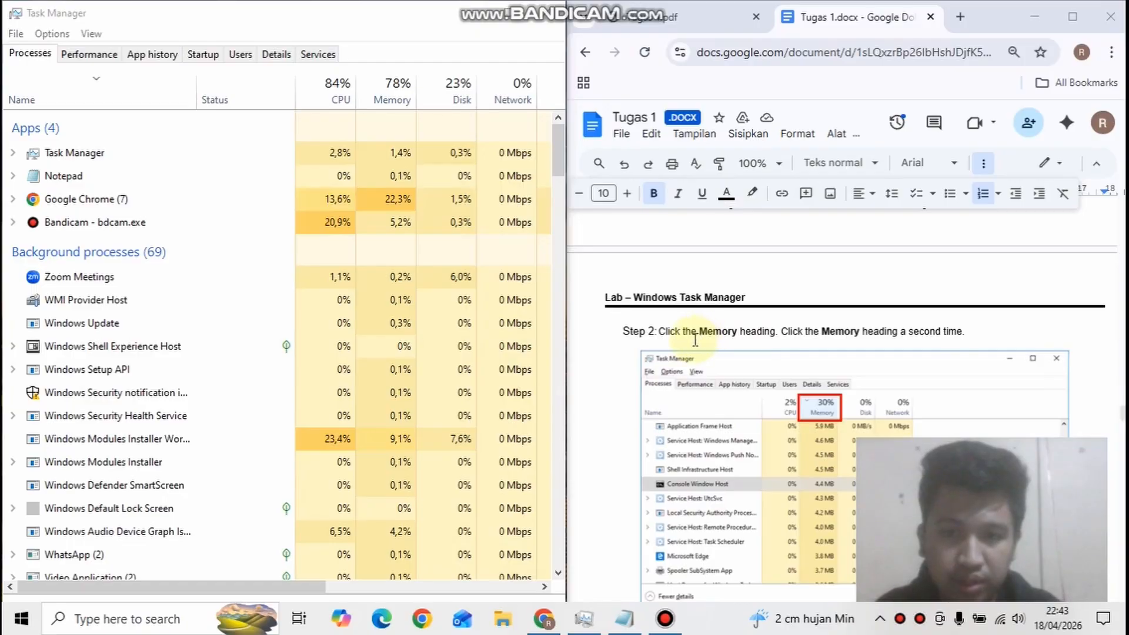
{"action": "scroll", "coordinate": [695, 340], "scroll_direction": "down", "scroll_amount": 2}
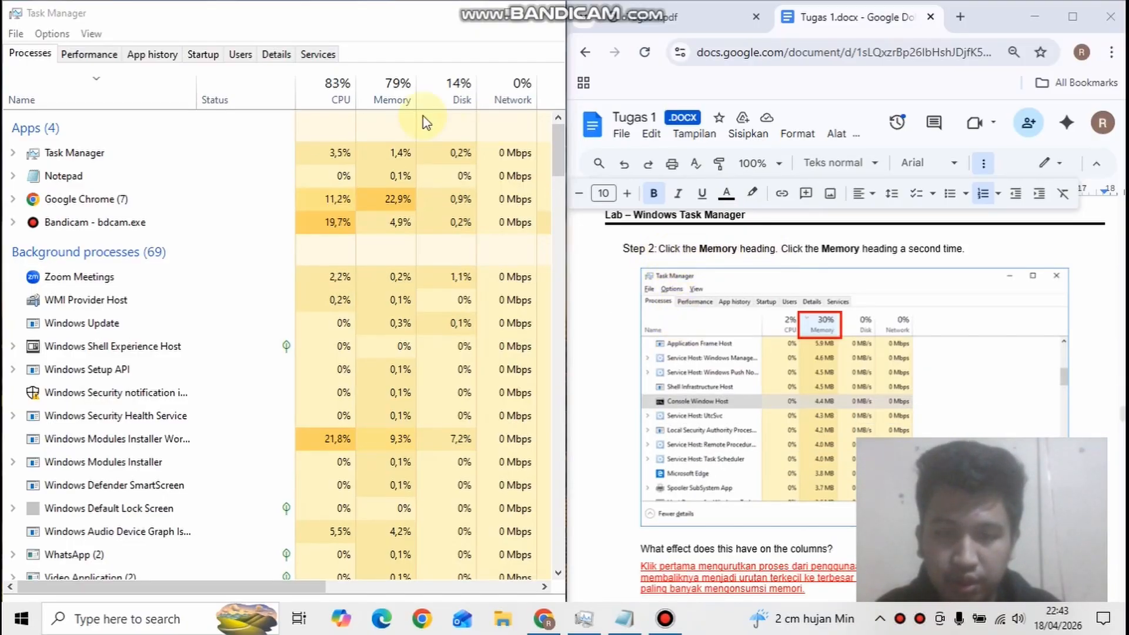
{"action": "left_click", "coordinate": [396, 100]}
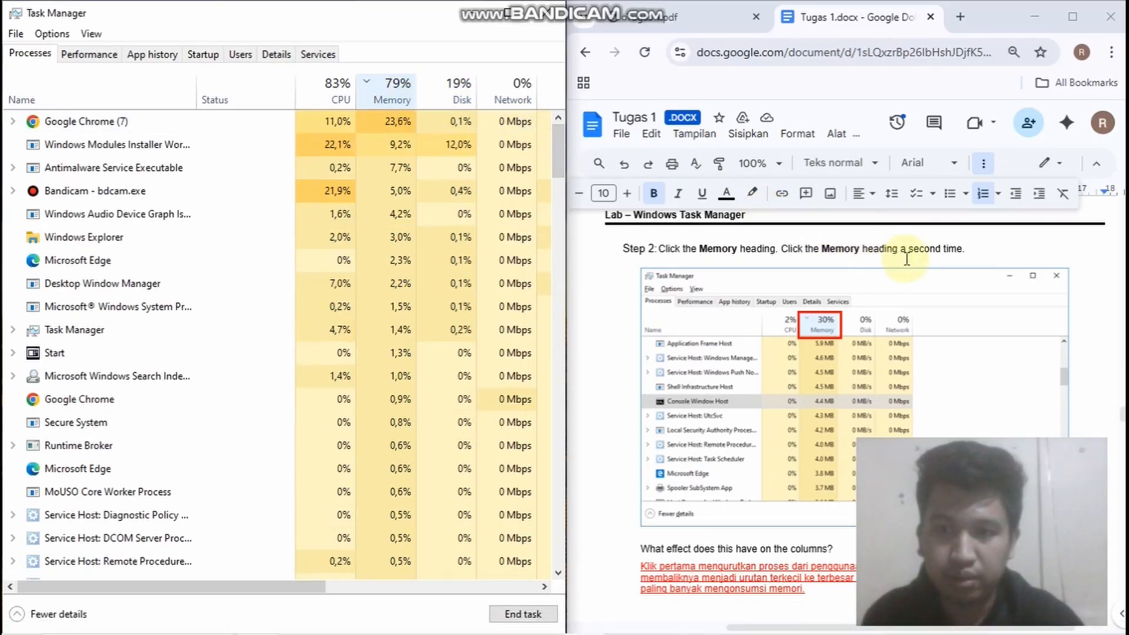
{"action": "left_click", "coordinate": [386, 94]}
Compare the Step 2 answer with the list by sorting memory use in descending and again in ascending order
{"action": "scroll", "coordinate": [716, 370], "scroll_direction": "down", "scroll_amount": 2}
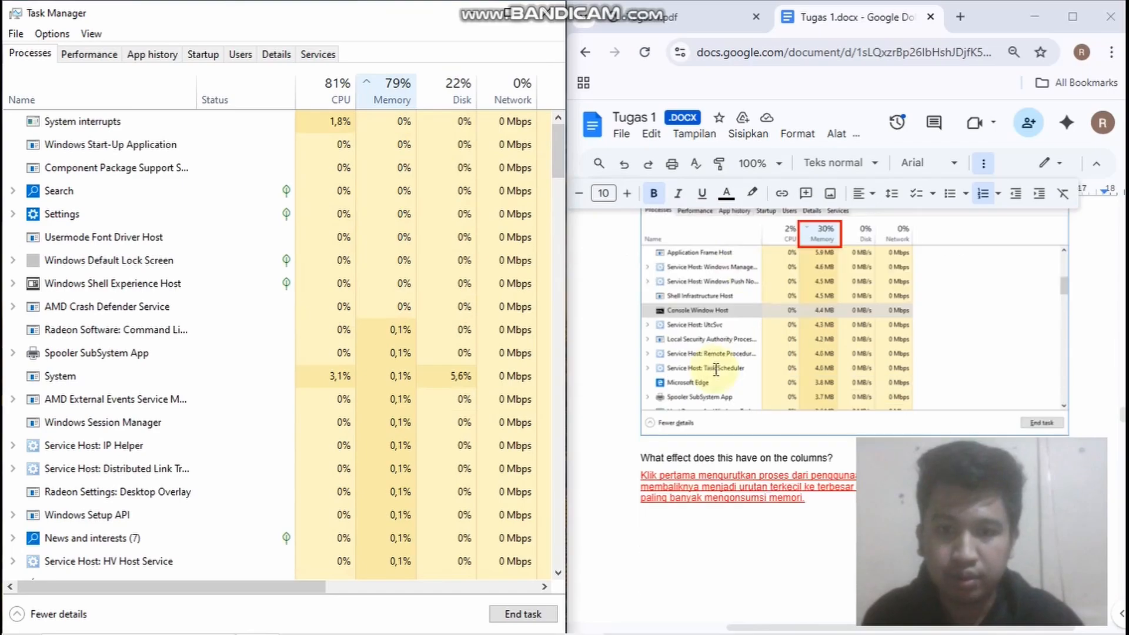
{"action": "scroll", "coordinate": [716, 371], "scroll_direction": "down", "scroll_amount": 2}
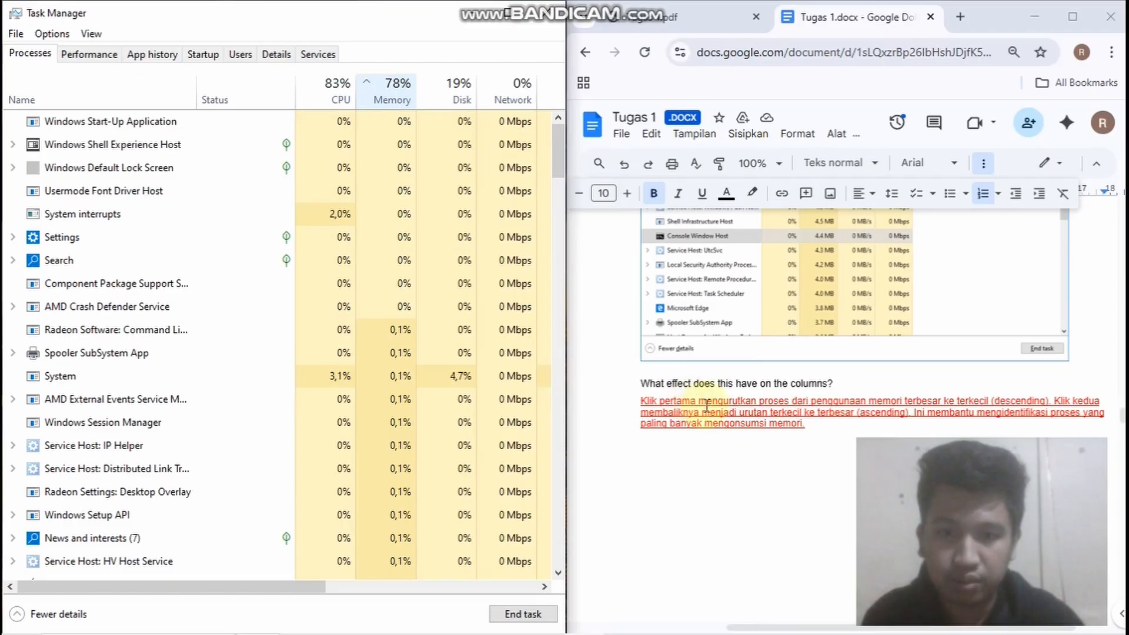
{"action": "scroll", "coordinate": [707, 406], "scroll_direction": "down", "scroll_amount": 2}
{"action": "left_click", "coordinate": [414, 98]}
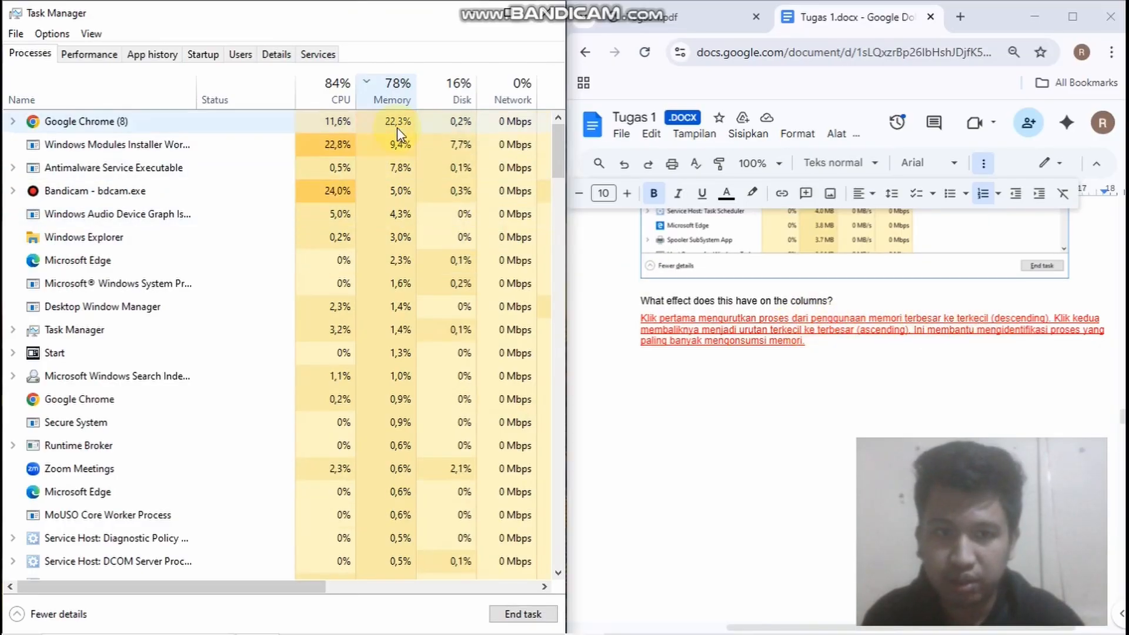
{"action": "left_click", "coordinate": [377, 92]}
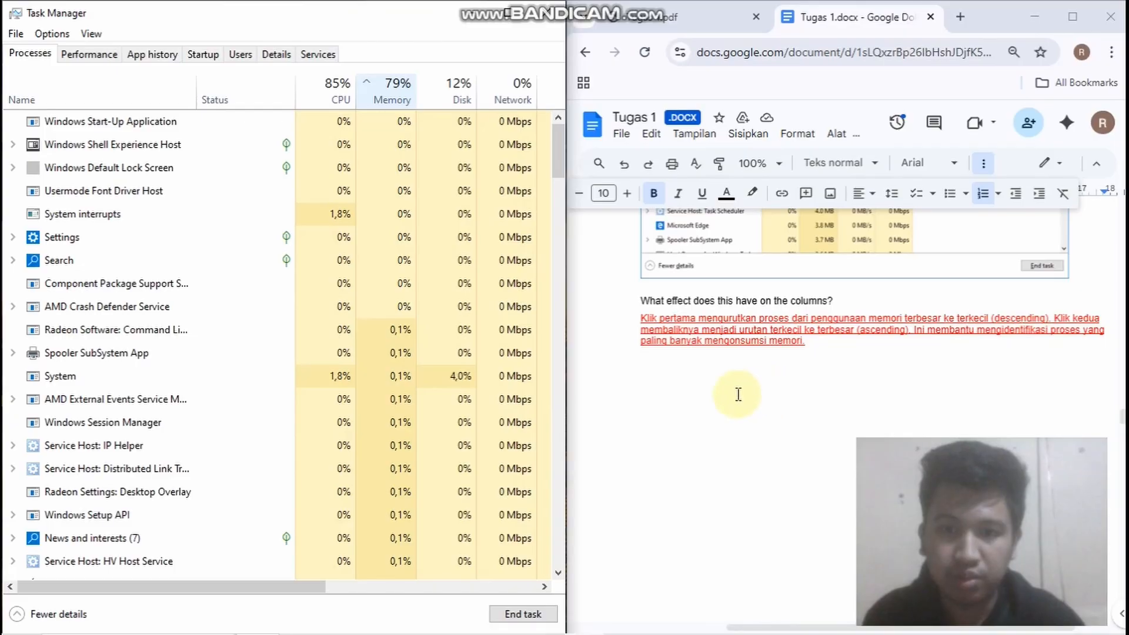
Set the Memory resource values to Percents and sort the processes by memory use from highest to lowest
{"action": "scroll", "coordinate": [738, 392], "scroll_direction": "down", "scroll_amount": 8}
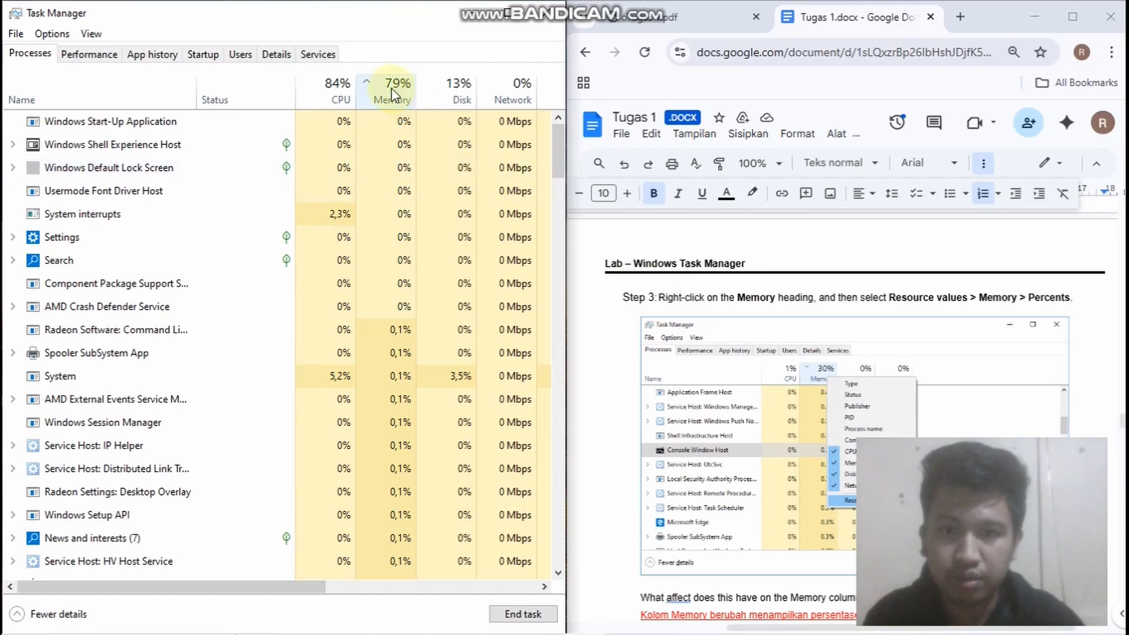
{"action": "right_click", "coordinate": [411, 106]}
{"action": "mouse_move", "coordinate": [474, 360]}
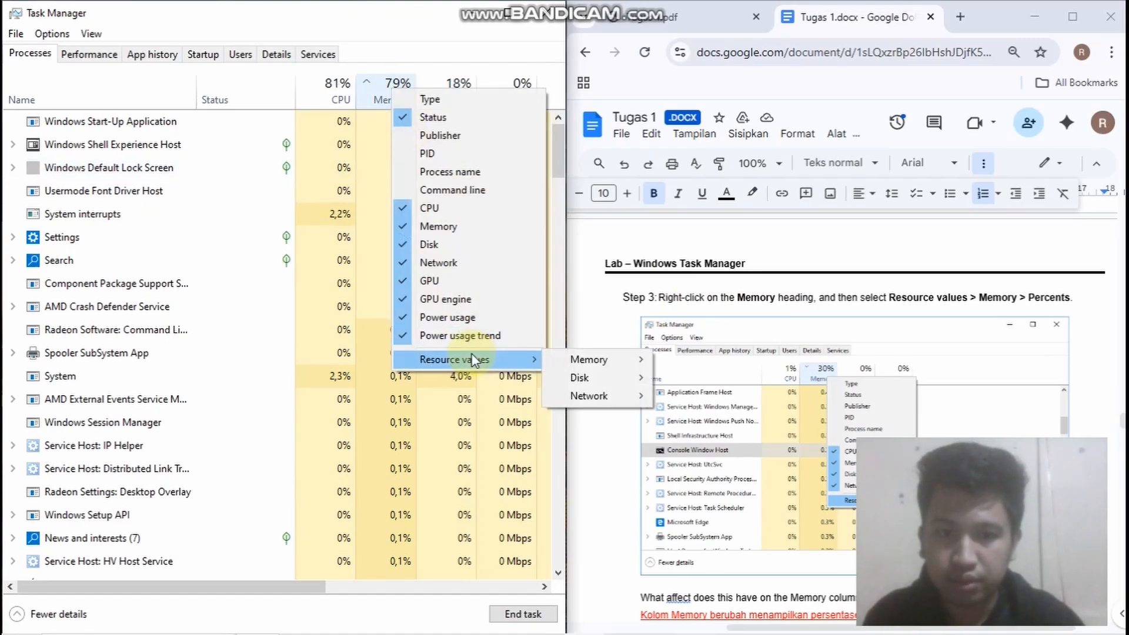
{"action": "mouse_move", "coordinate": [588, 359]}
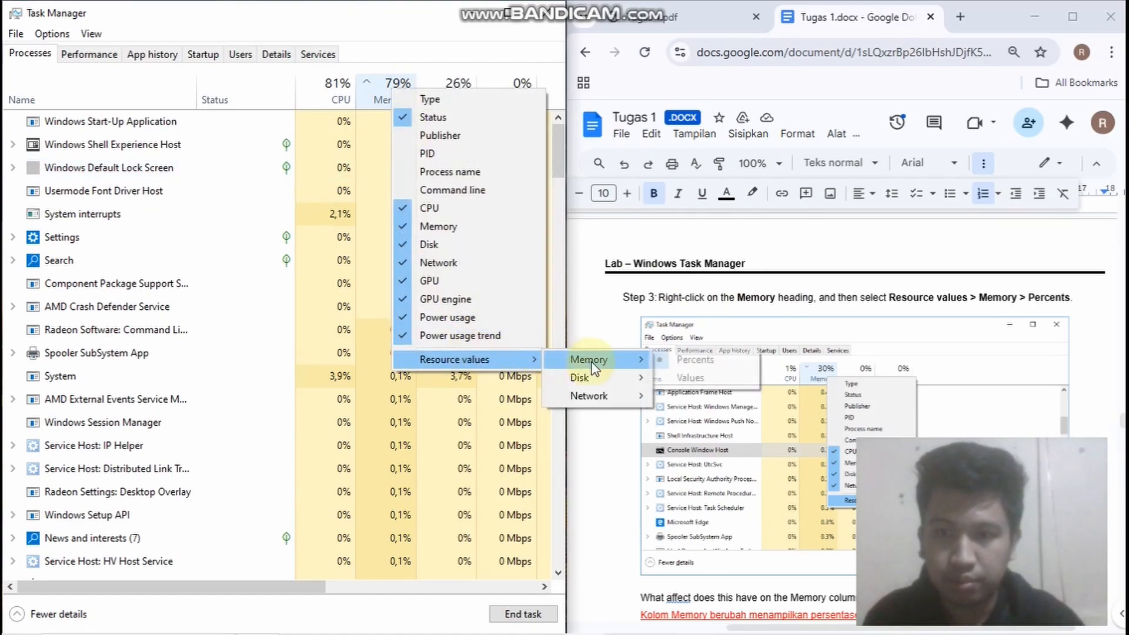
{"action": "left_click", "coordinate": [697, 364]}
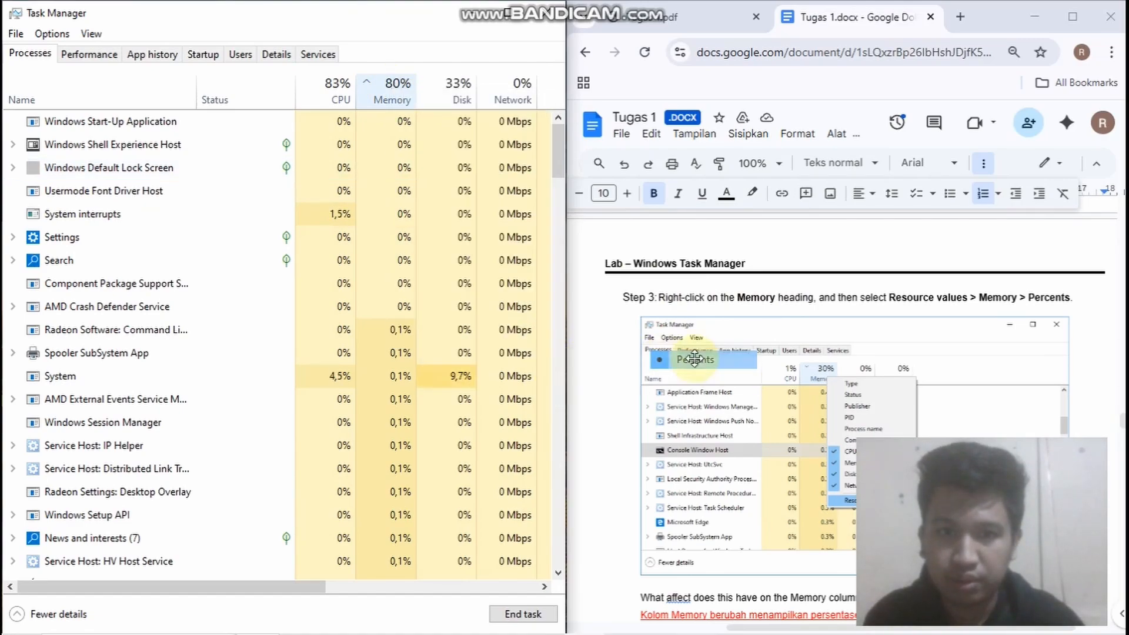
{"action": "left_click", "coordinate": [406, 100]}
Read the Step 3 answers on memory percentages and the instructions and answers of Steps 4 to 6 about Microsoft Edge
{"action": "scroll", "coordinate": [723, 394], "scroll_direction": "down", "scroll_amount": 4}
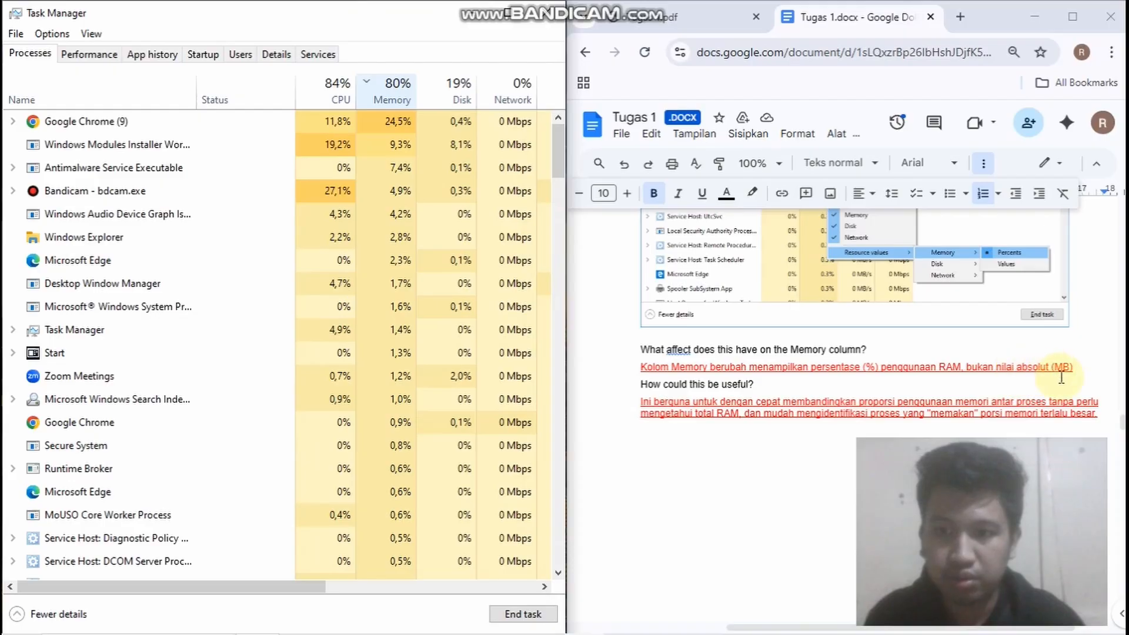
{"action": "scroll", "coordinate": [762, 375], "scroll_direction": "down", "scroll_amount": 1}
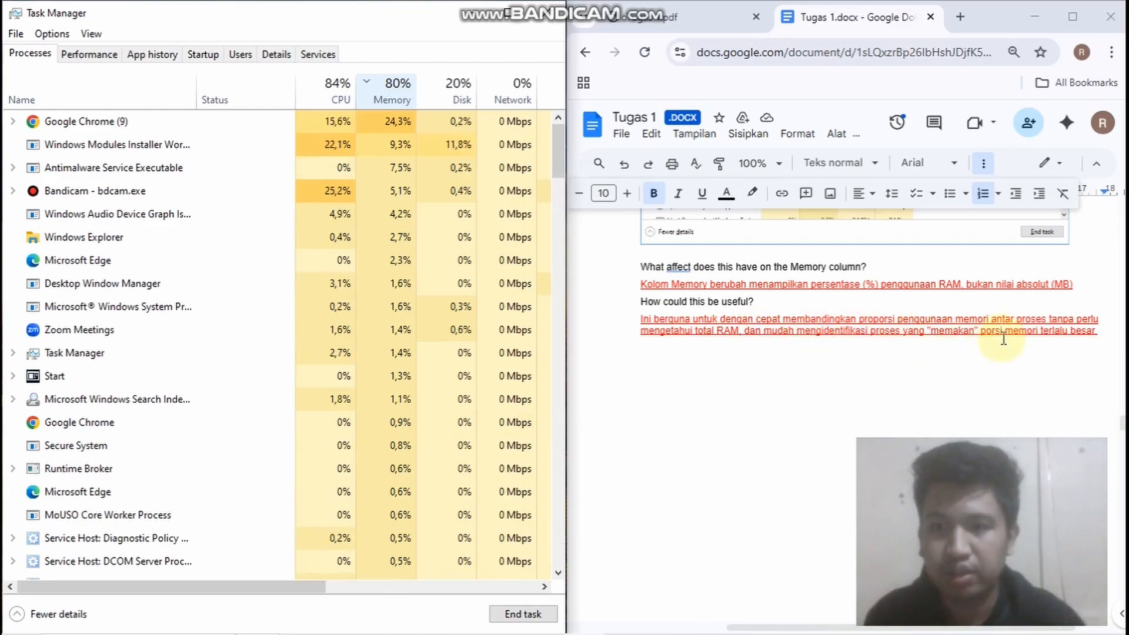
{"action": "scroll", "coordinate": [831, 339], "scroll_direction": "down", "scroll_amount": 6}
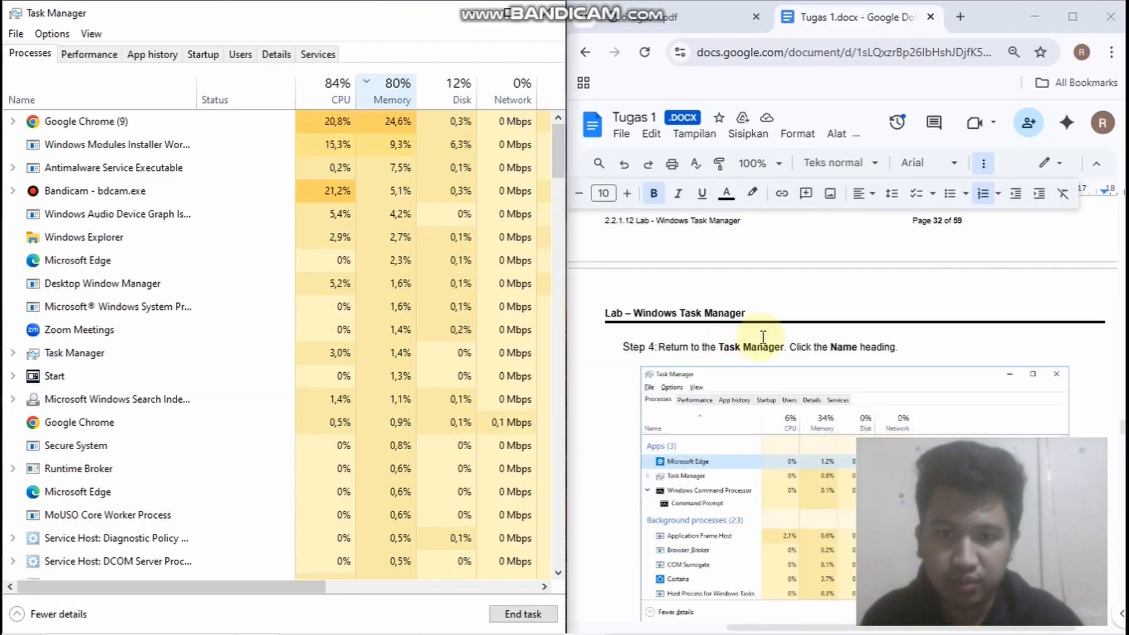
{"action": "scroll", "coordinate": [759, 344], "scroll_direction": "down", "scroll_amount": 2}
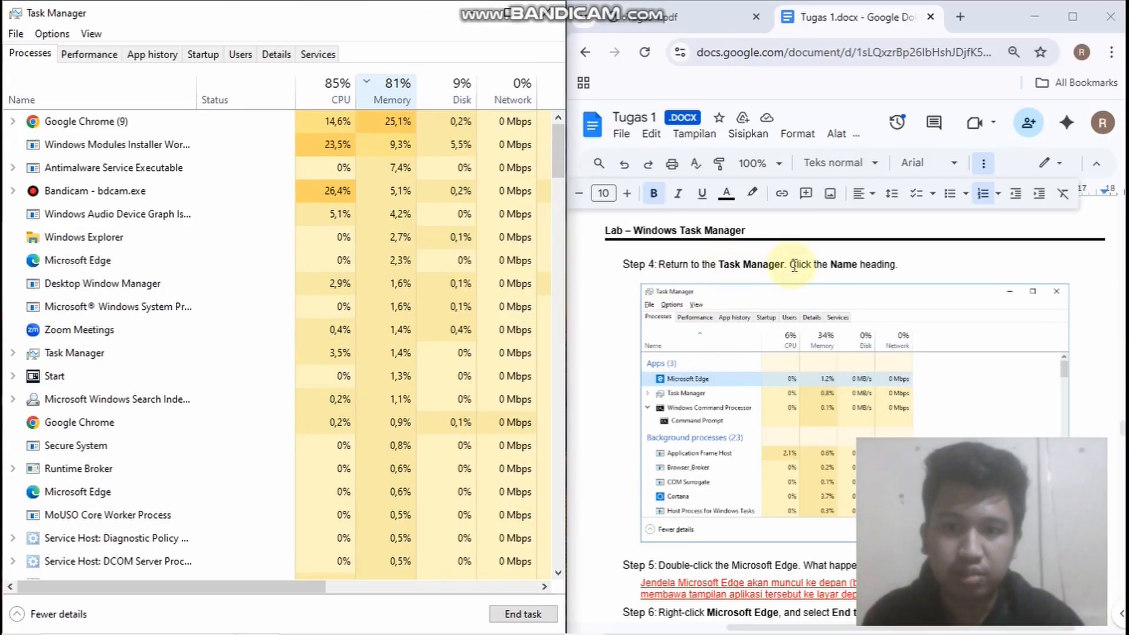
{"action": "scroll", "coordinate": [788, 332], "scroll_direction": "down", "scroll_amount": 3}
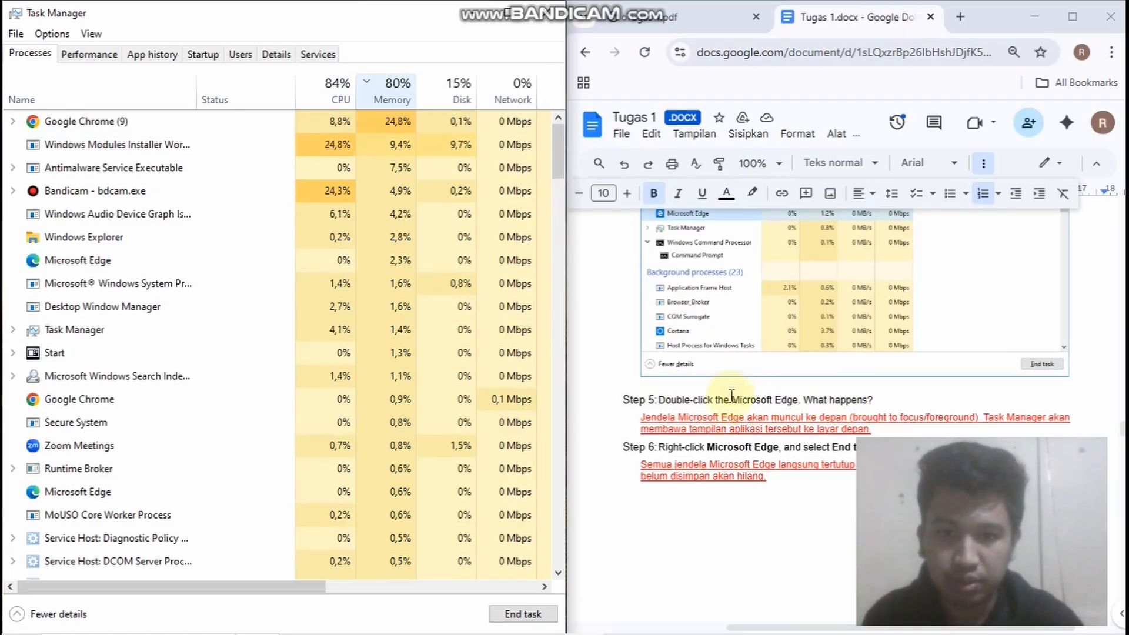
{"action": "scroll", "coordinate": [731, 396], "scroll_direction": "down", "scroll_amount": 1}
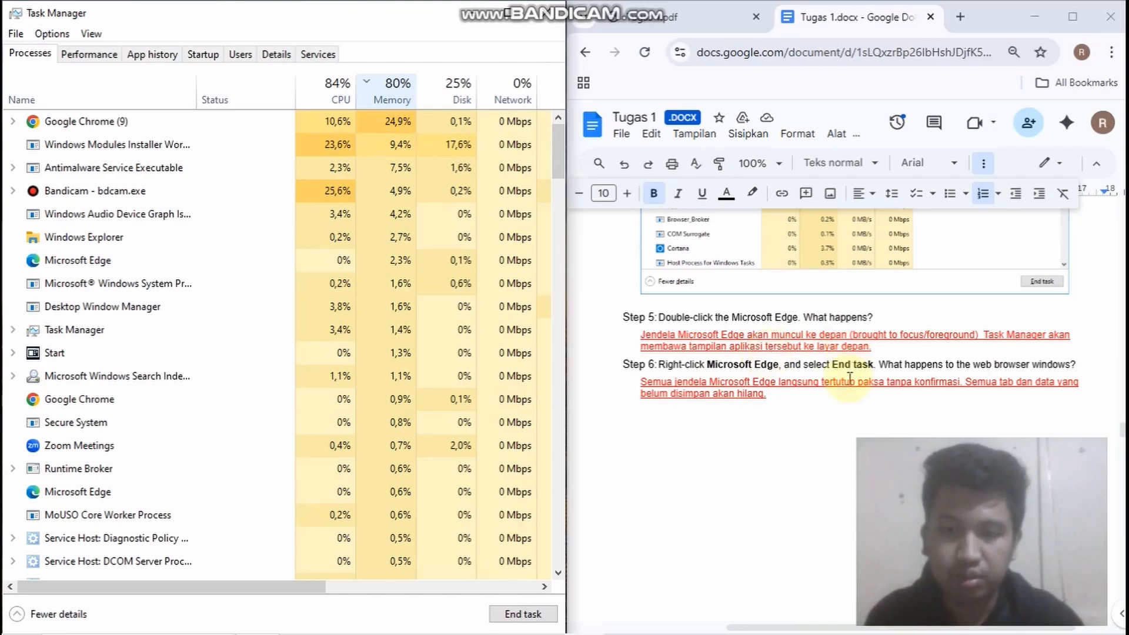
{"action": "scroll", "coordinate": [707, 347], "scroll_direction": "down", "scroll_amount": 2}
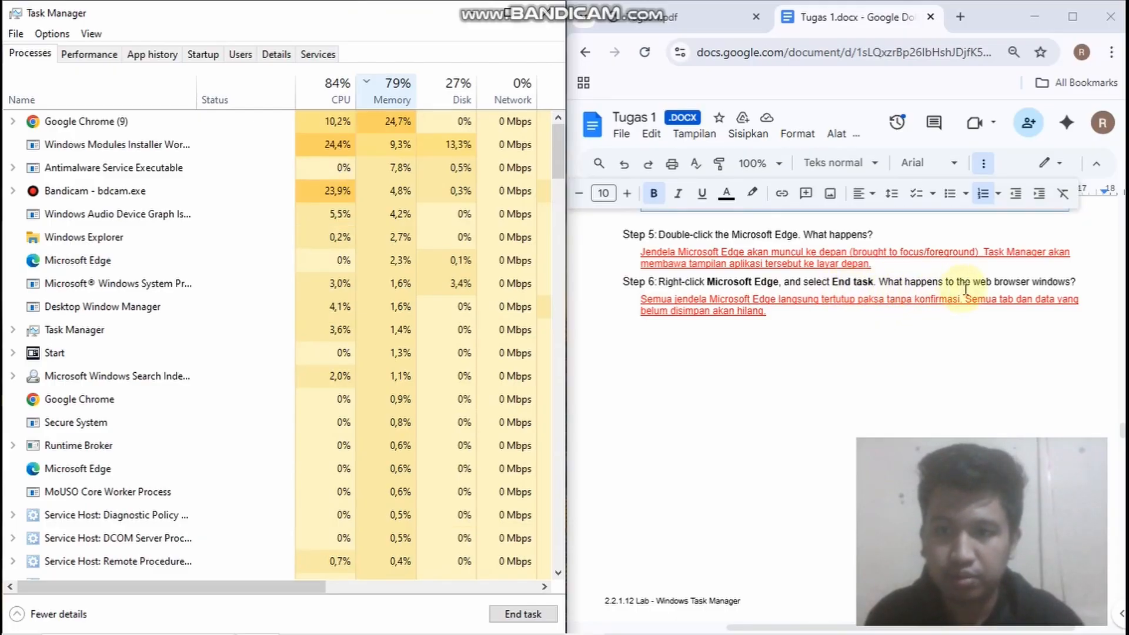
End the Microsoft Edge task that uses the most memory, and check that its processes leave the list
{"action": "right_click", "coordinate": [115, 270]}
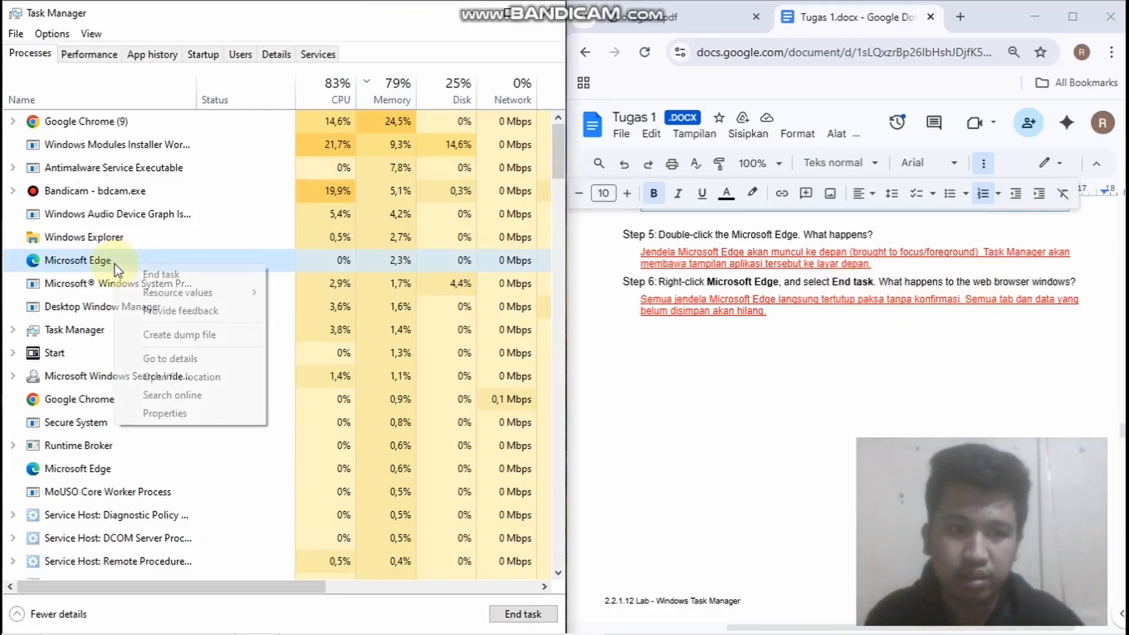
{"action": "left_click", "coordinate": [160, 271]}
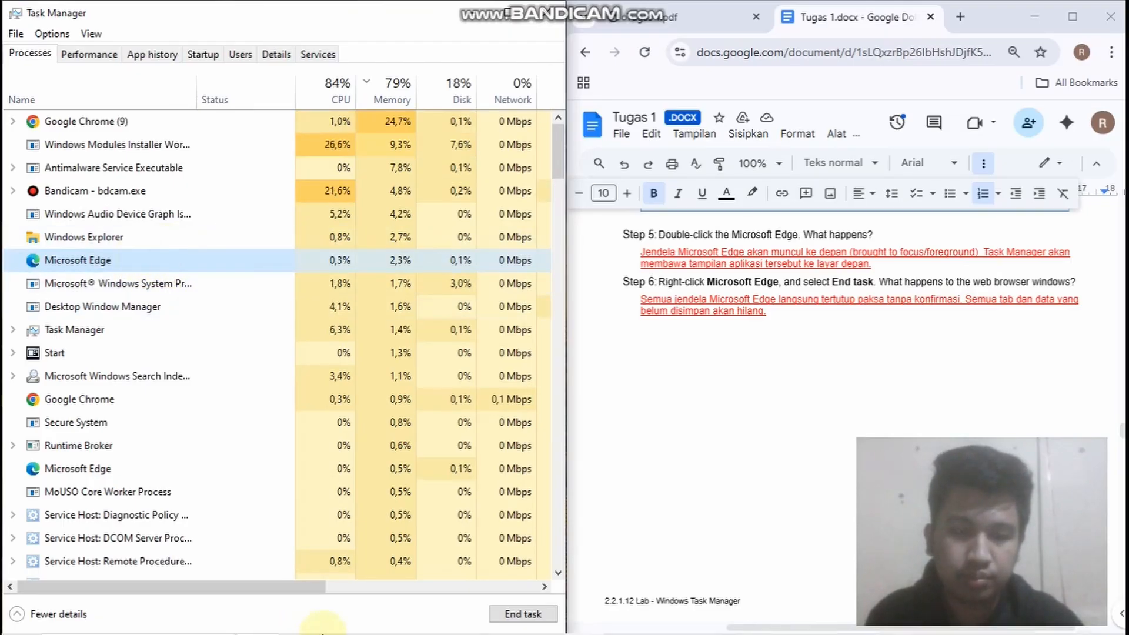
{"action": "mouse_move", "coordinate": [322, 633]}
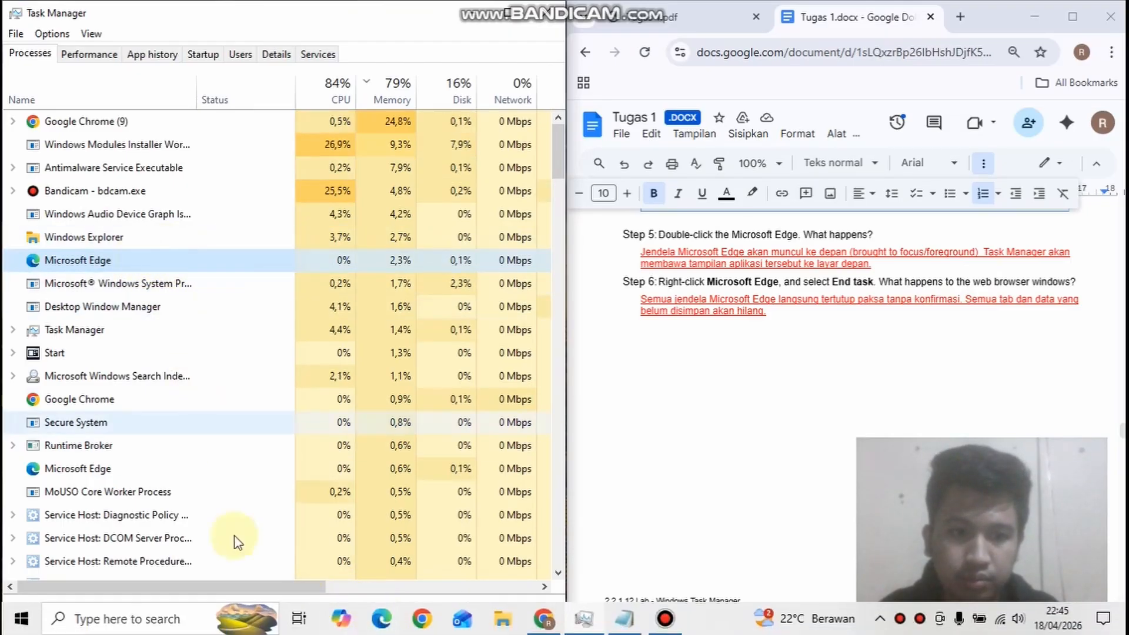
{"action": "mouse_move", "coordinate": [383, 634]}
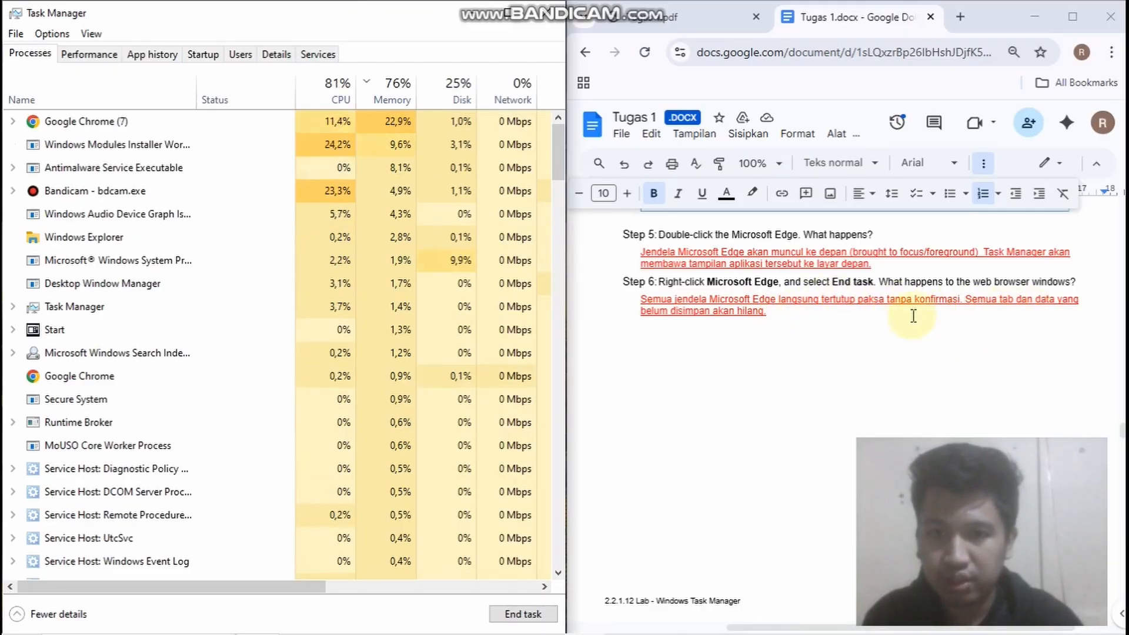
Read Part 4 Step 1, show the Windows services list, and check the written answer about service statuses against it
{"action": "scroll", "coordinate": [758, 352], "scroll_direction": "down", "scroll_amount": 5}
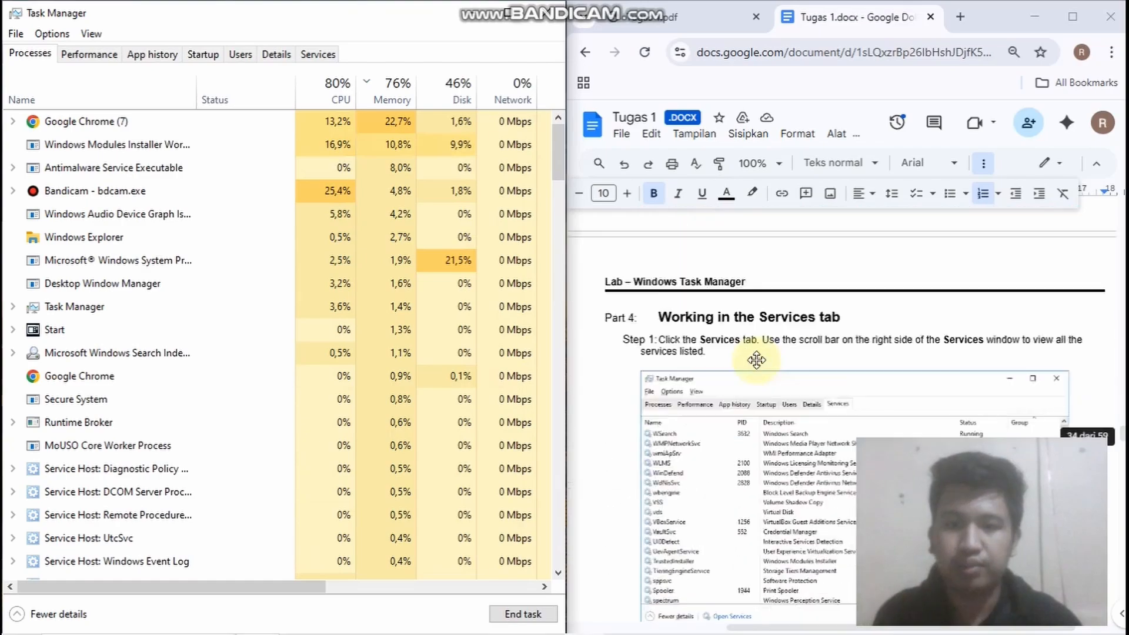
{"action": "scroll", "coordinate": [756, 360], "scroll_direction": "down", "scroll_amount": 3}
{"action": "scroll", "coordinate": [726, 352], "scroll_direction": "up", "scroll_amount": 1}
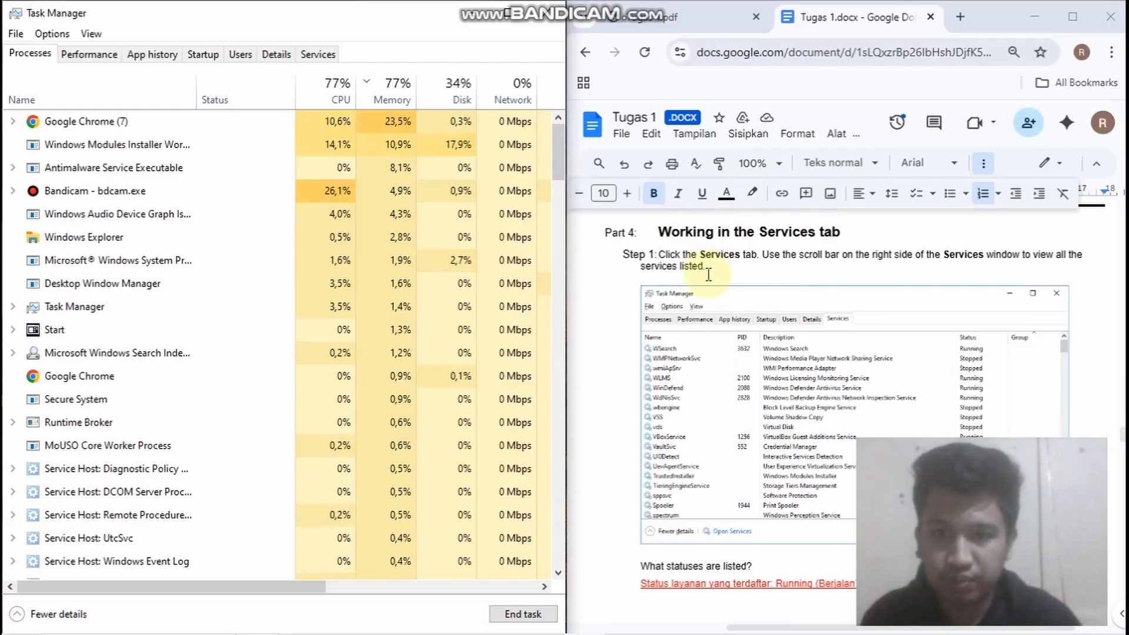
{"action": "left_click", "coordinate": [313, 57]}
{"action": "scroll", "coordinate": [726, 416], "scroll_direction": "down", "scroll_amount": 3}
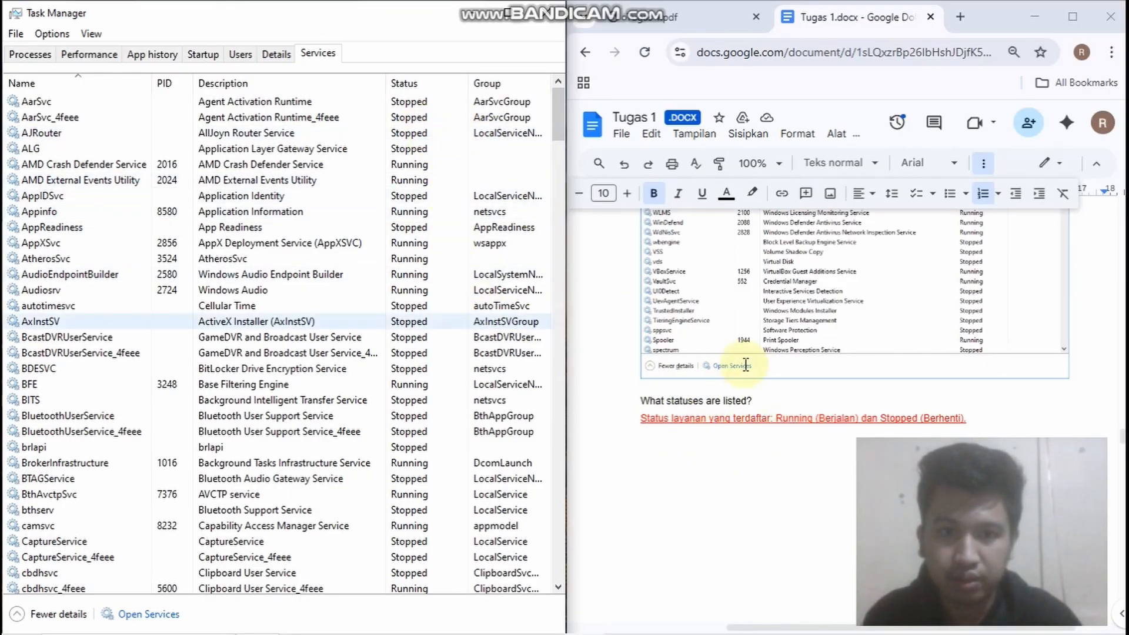
{"action": "scroll", "coordinate": [853, 416], "scroll_direction": "down", "scroll_amount": 2}
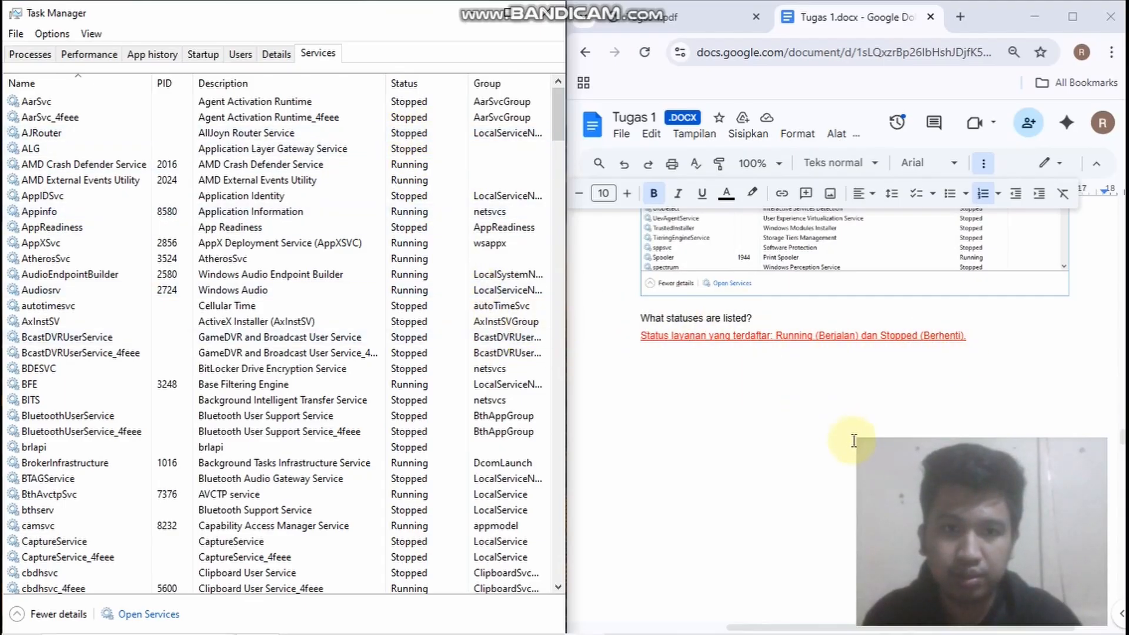
Read Part 5 Step 1 and compare its thread and process answers with the CPU performance figures
{"action": "scroll", "coordinate": [824, 439], "scroll_direction": "down", "scroll_amount": 3}
{"action": "scroll", "coordinate": [786, 436], "scroll_direction": "down", "scroll_amount": 7}
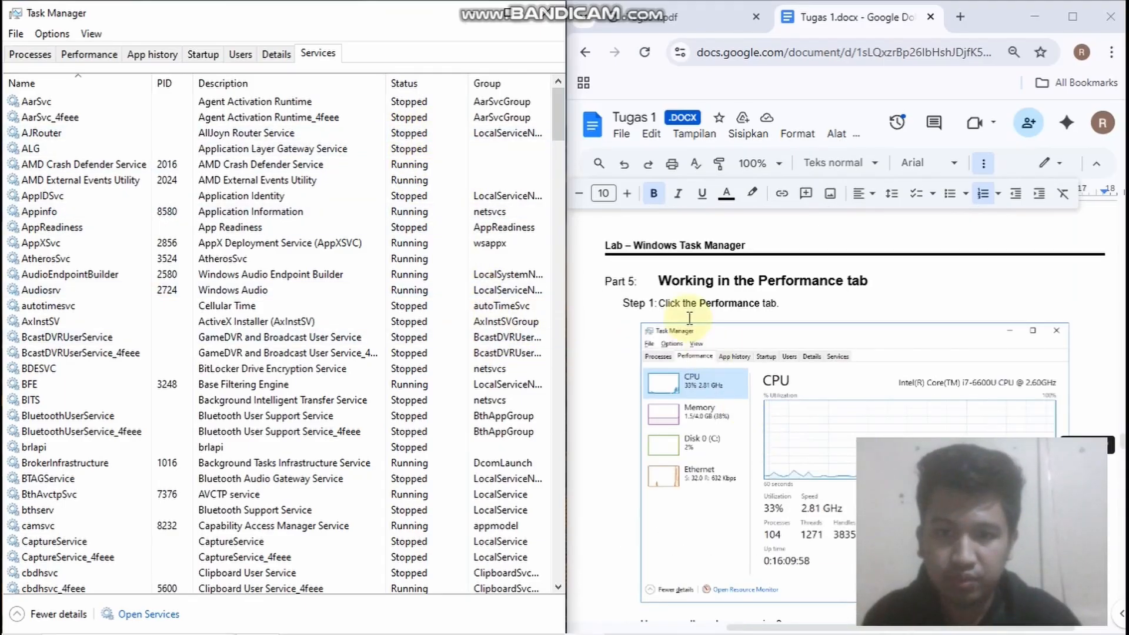
{"action": "scroll", "coordinate": [670, 277], "scroll_direction": "up", "scroll_amount": 2}
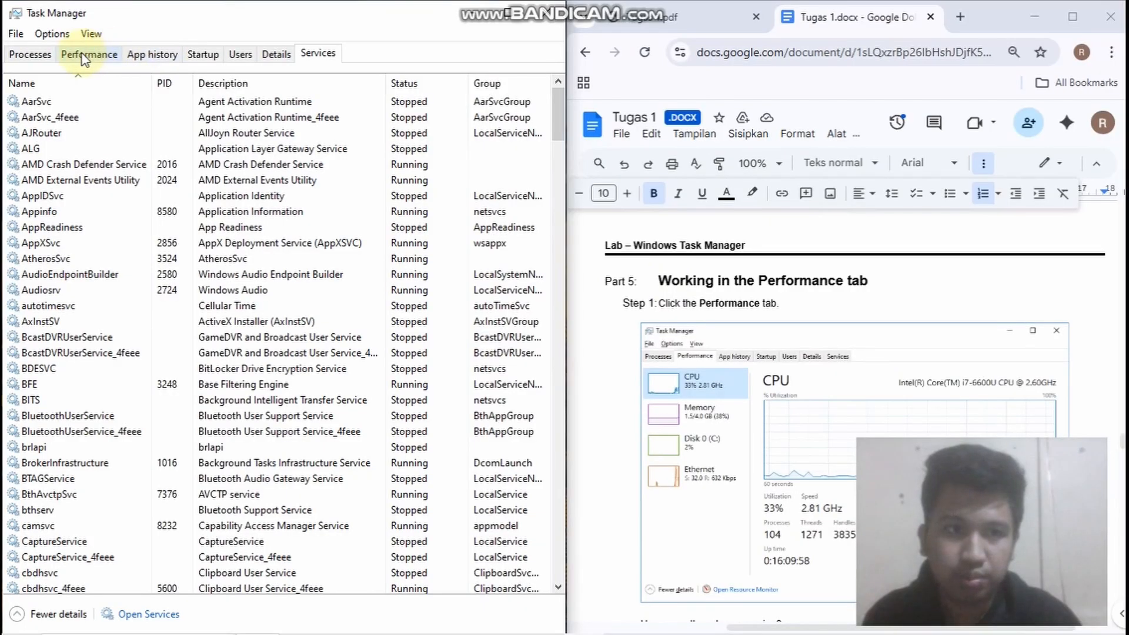
{"action": "left_click", "coordinate": [85, 57]}
{"action": "scroll", "coordinate": [786, 388], "scroll_direction": "down", "scroll_amount": 3}
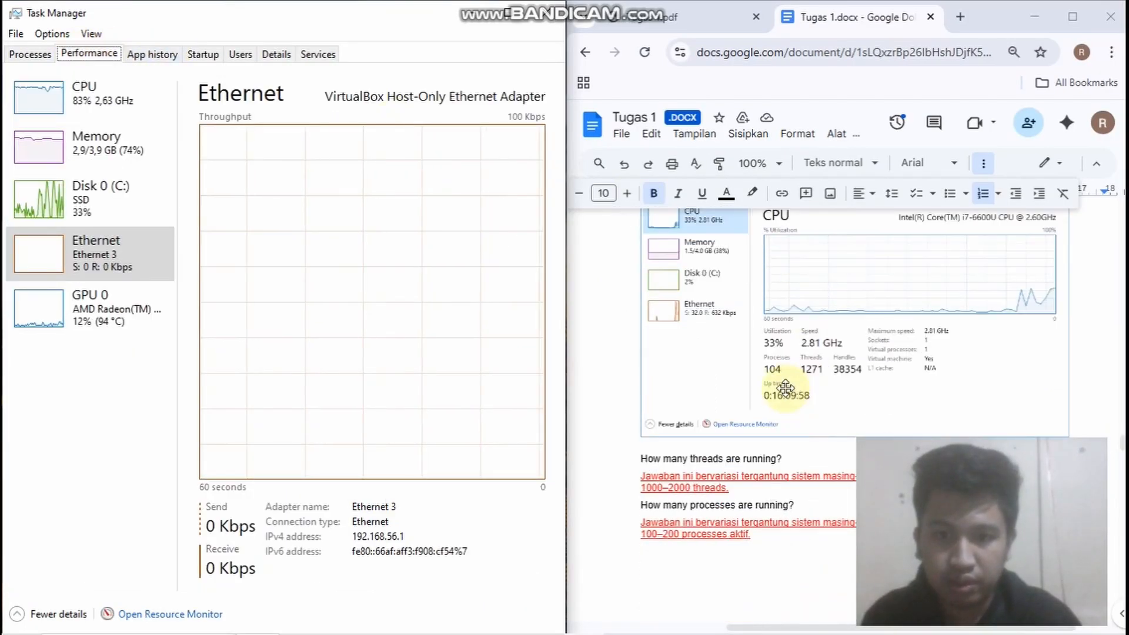
{"action": "scroll", "coordinate": [785, 388], "scroll_direction": "down", "scroll_amount": 2}
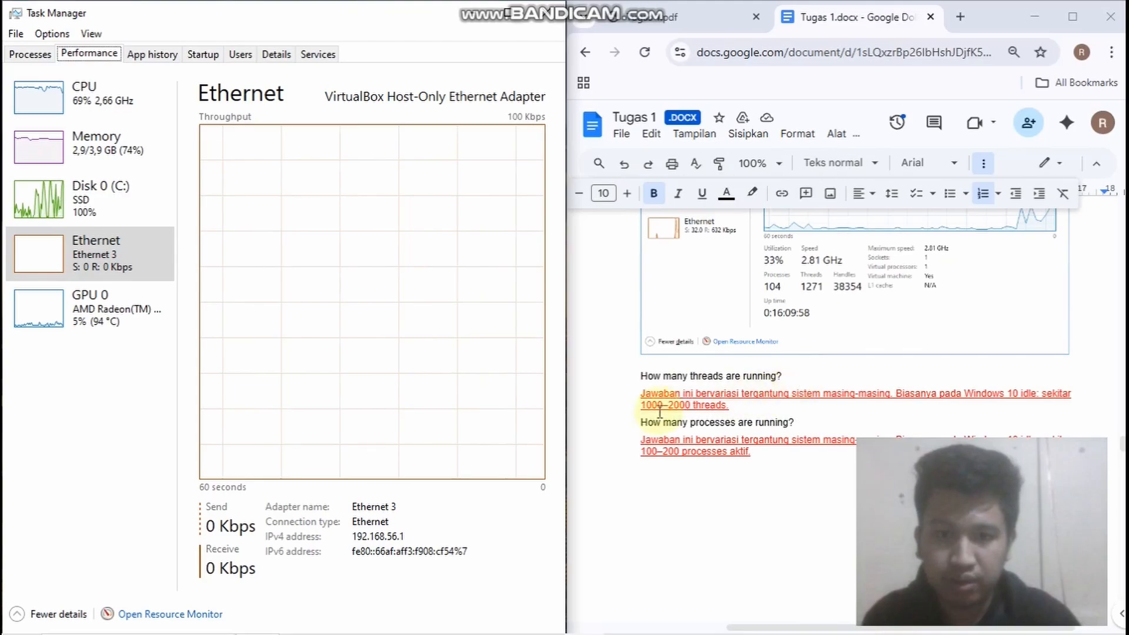
{"action": "left_click", "coordinate": [88, 96]}
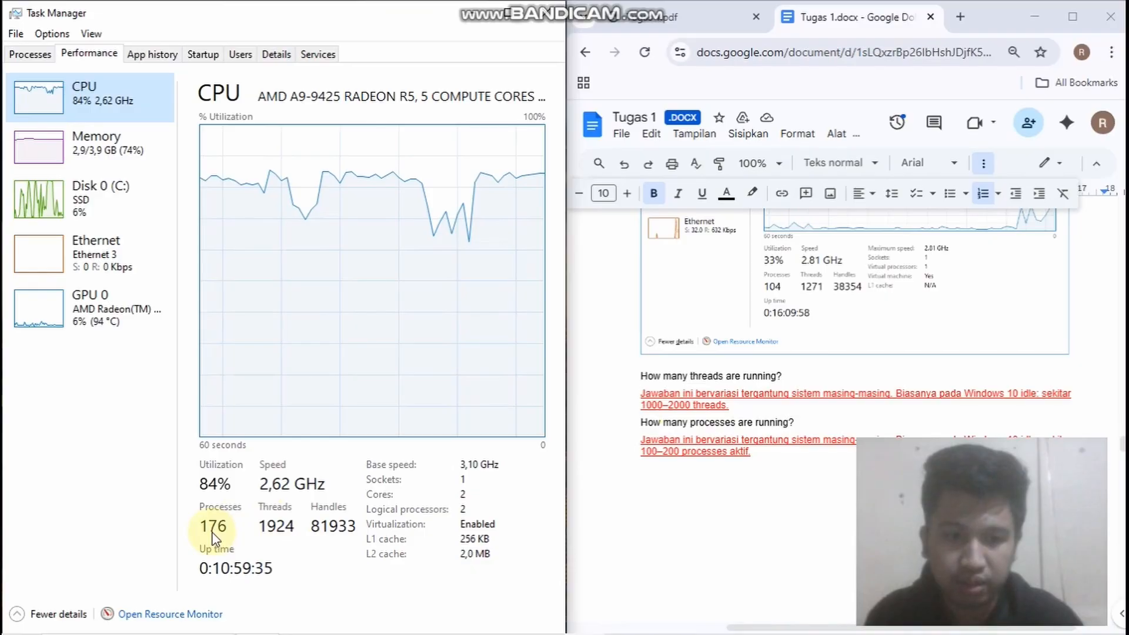
Read Part 5 Step 2 and compare its total, available and used physical memory answers with the Memory performance figures
{"action": "scroll", "coordinate": [660, 480], "scroll_direction": "down", "scroll_amount": 6}
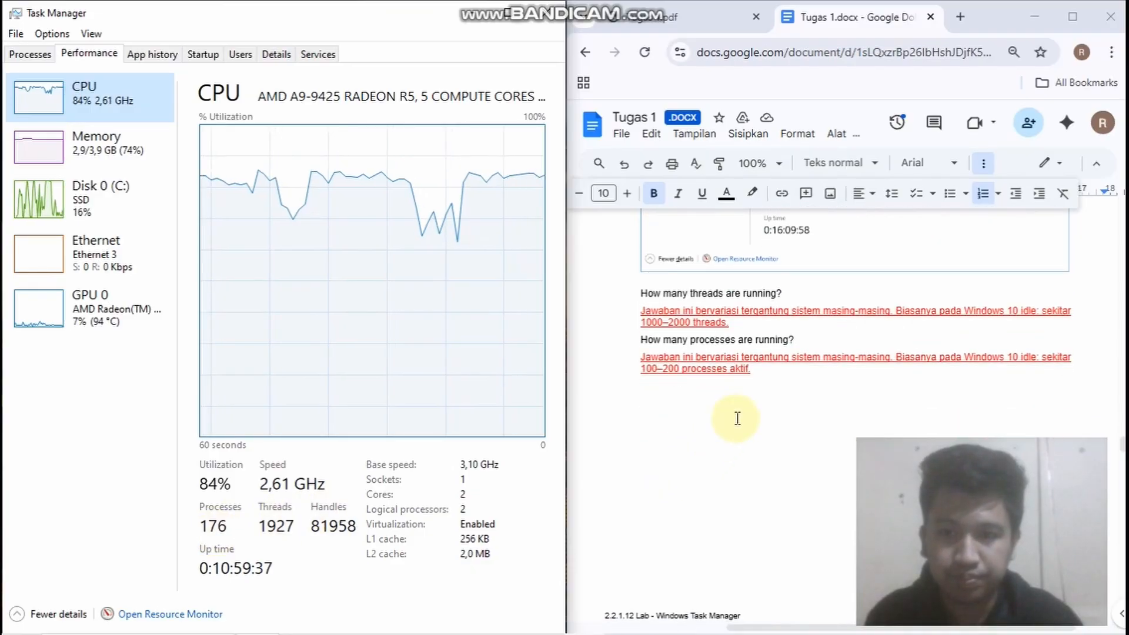
{"action": "scroll", "coordinate": [728, 414], "scroll_direction": "down", "scroll_amount": 2}
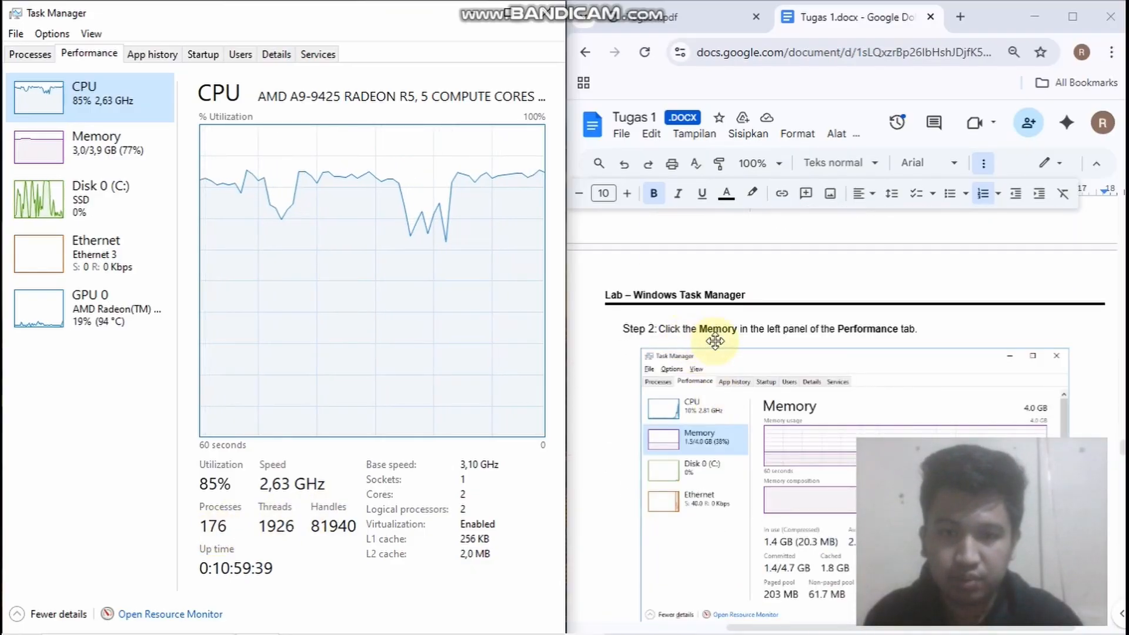
{"action": "scroll", "coordinate": [715, 341], "scroll_direction": "down", "scroll_amount": 3}
{"action": "scroll", "coordinate": [699, 299], "scroll_direction": "up", "scroll_amount": 1}
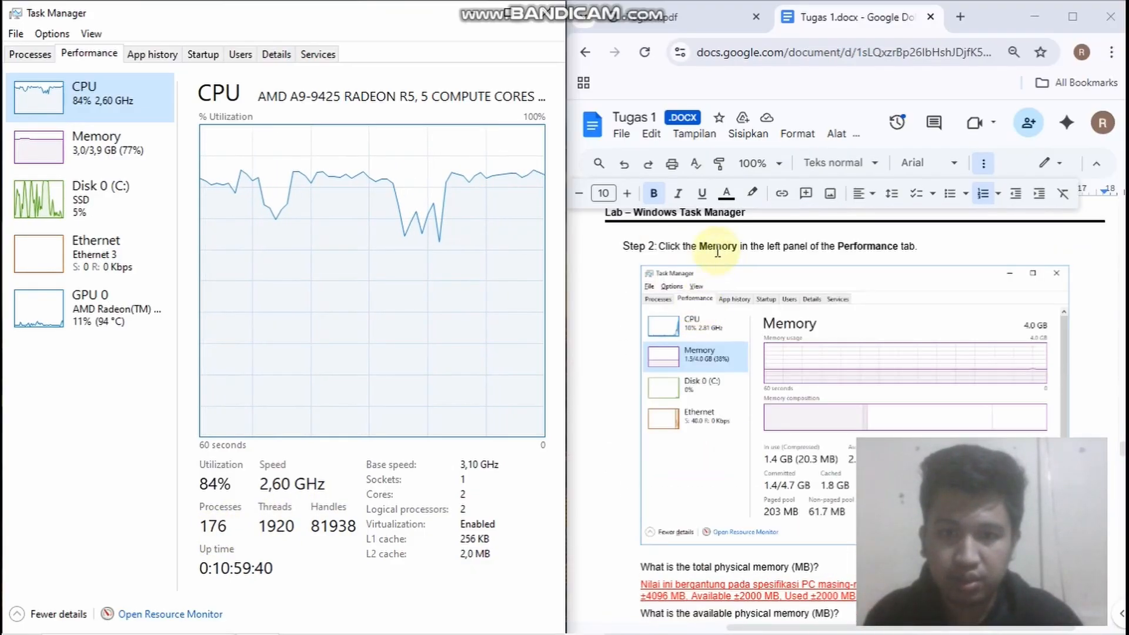
{"action": "left_click", "coordinate": [126, 154]}
{"action": "scroll", "coordinate": [759, 399], "scroll_direction": "down", "scroll_amount": 2}
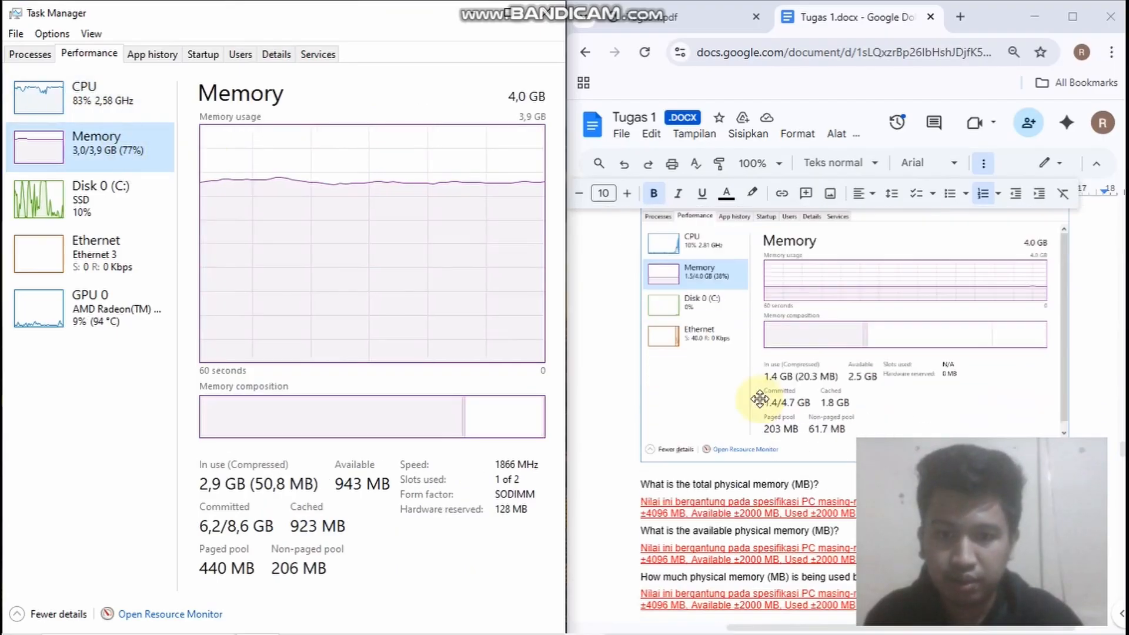
{"action": "scroll", "coordinate": [760, 399], "scroll_direction": "down", "scroll_amount": 2}
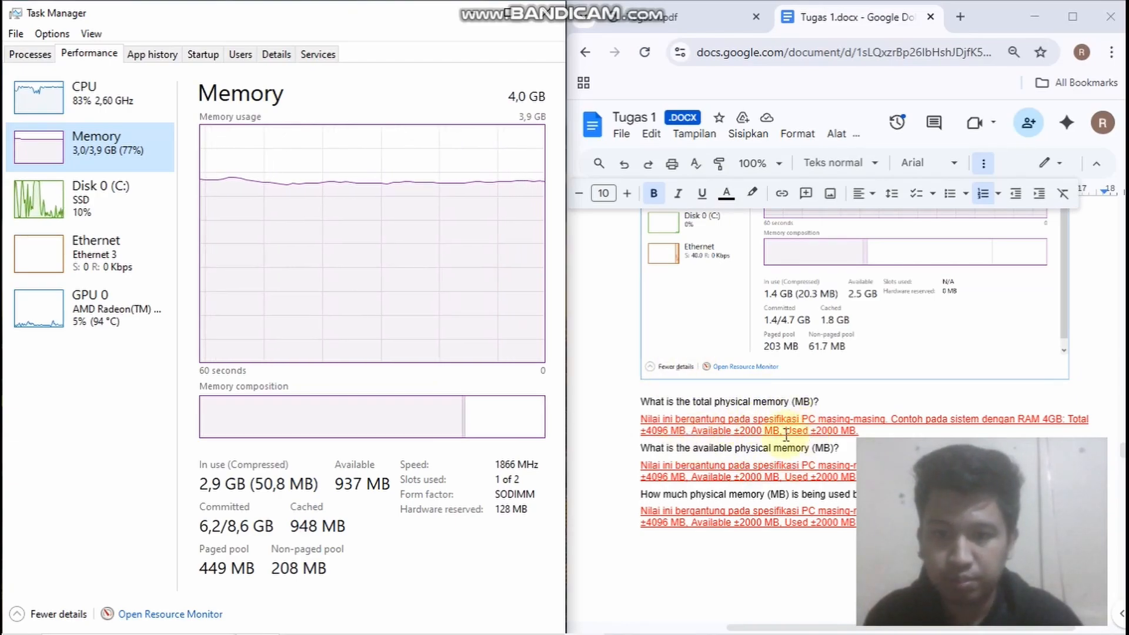
{"action": "scroll", "coordinate": [819, 405], "scroll_direction": "down", "scroll_amount": 3}
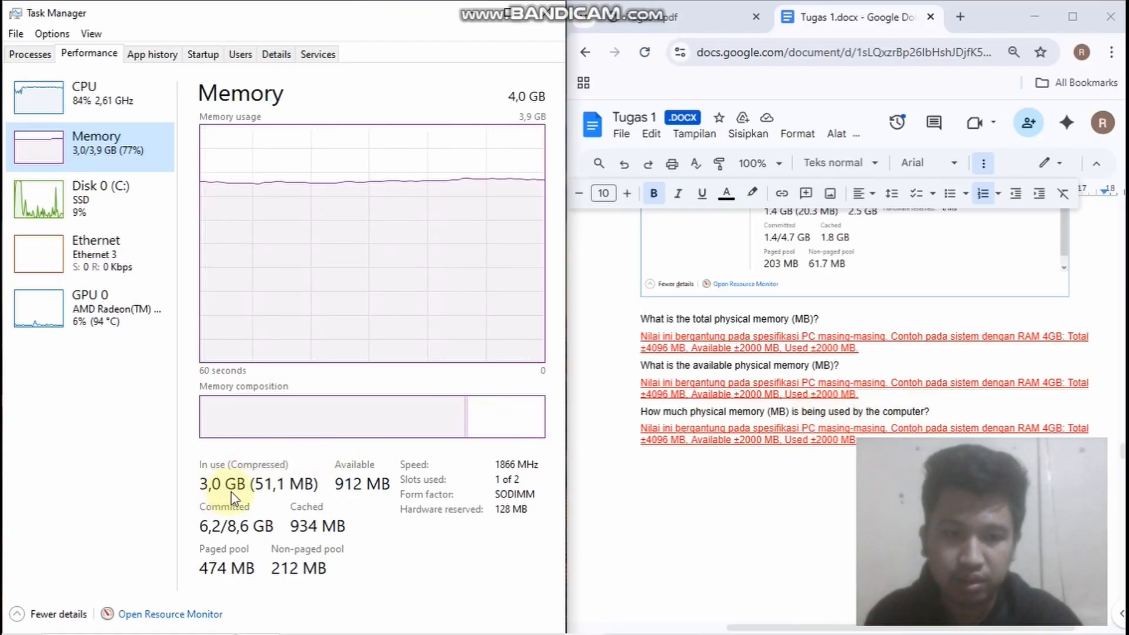
Read Part 5 Step 3 and check its link speed and IPv4 address answers against the Ethernet performance details
{"action": "scroll", "coordinate": [723, 443], "scroll_direction": "down", "scroll_amount": 5}
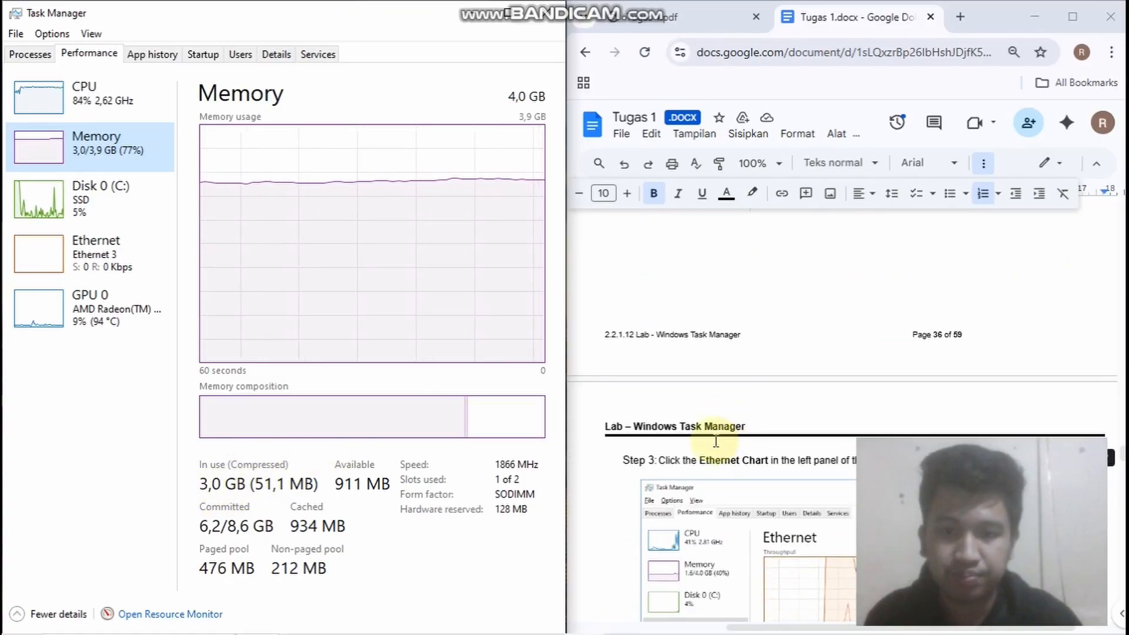
{"action": "scroll", "coordinate": [699, 334], "scroll_direction": "down", "scroll_amount": 2}
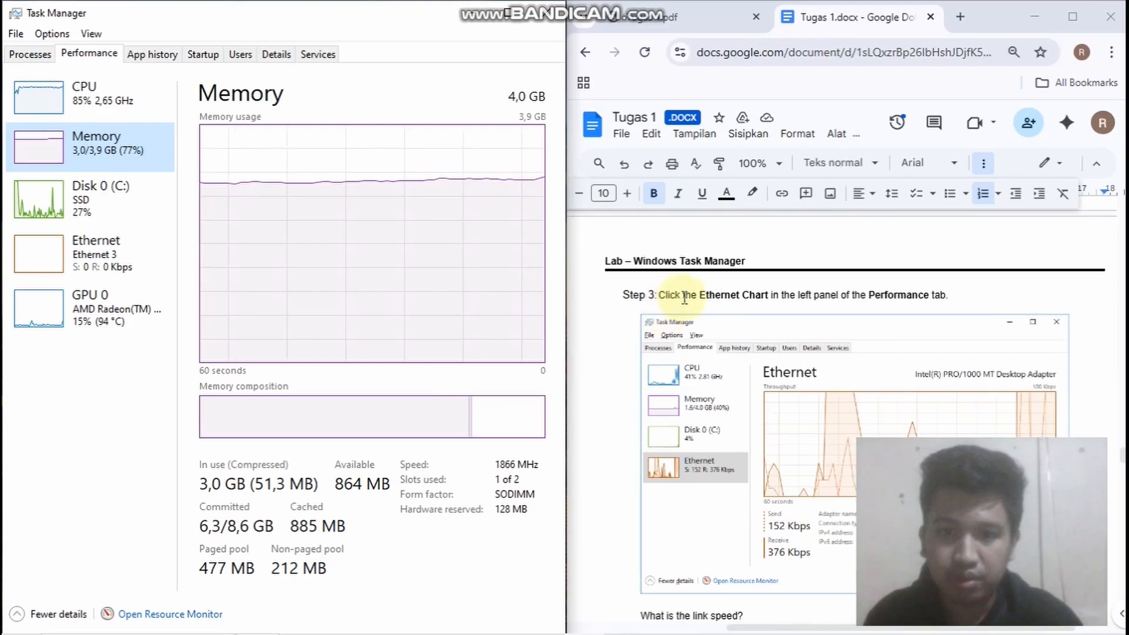
{"action": "scroll", "coordinate": [685, 299], "scroll_direction": "down", "scroll_amount": 2}
{"action": "left_click", "coordinate": [67, 254]}
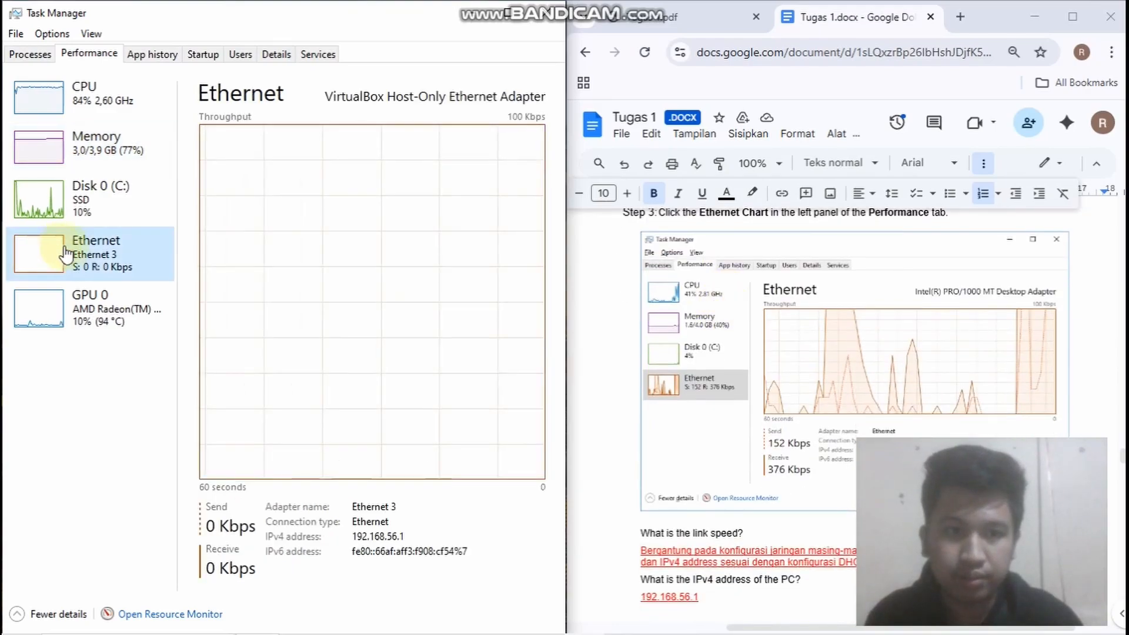
{"action": "scroll", "coordinate": [740, 339], "scroll_direction": "down", "scroll_amount": 3}
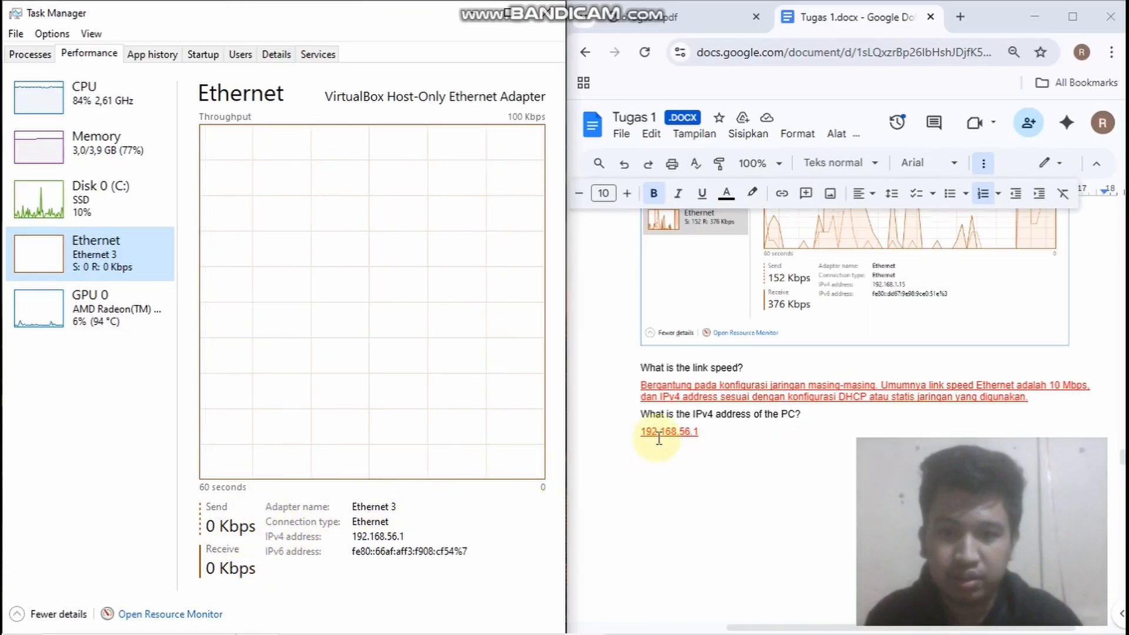
{"action": "scroll", "coordinate": [667, 388], "scroll_direction": "down", "scroll_amount": 2}
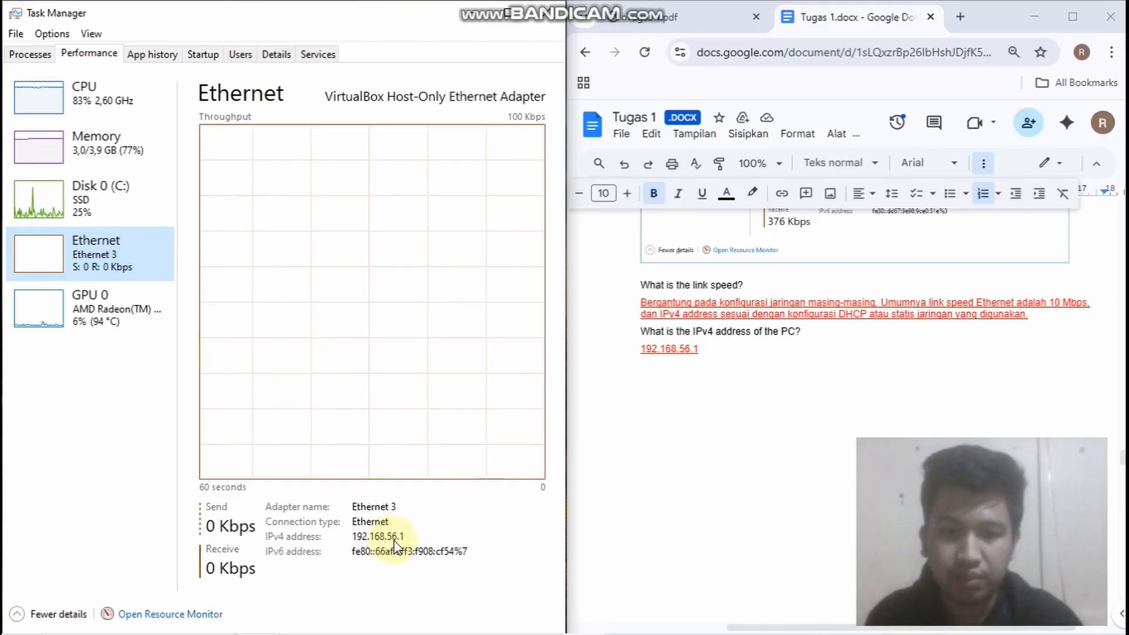
Open Resource Monitor as Part 5 Step 4 asks, minimize it after viewing, and read the Reflection answer
{"action": "scroll", "coordinate": [713, 378], "scroll_direction": "down", "scroll_amount": 10}
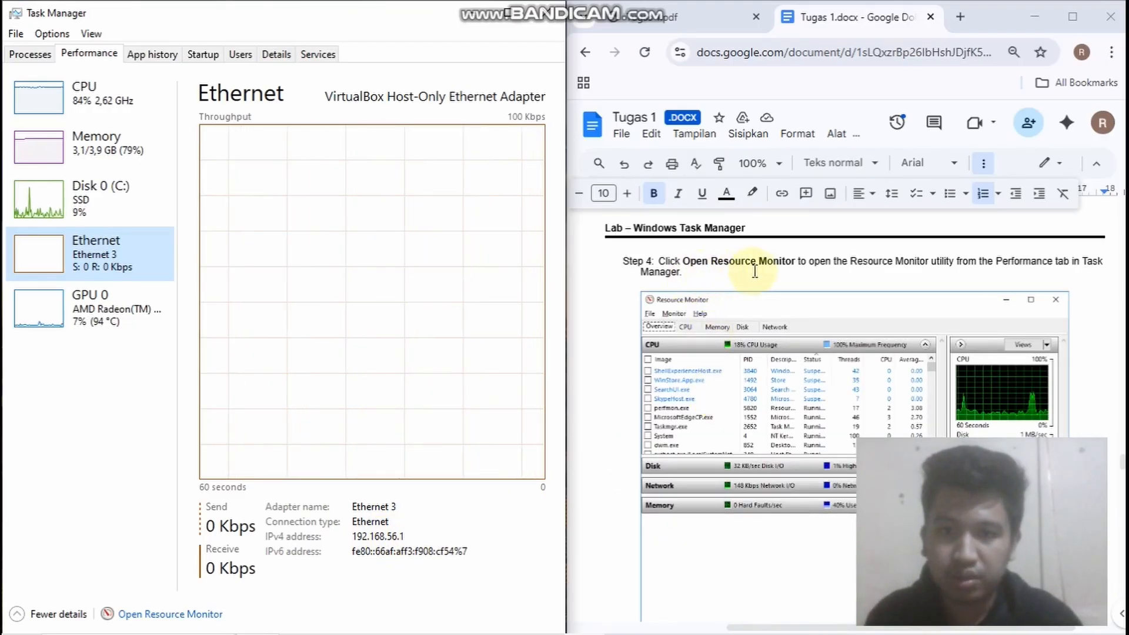
{"action": "left_click", "coordinate": [150, 614]}
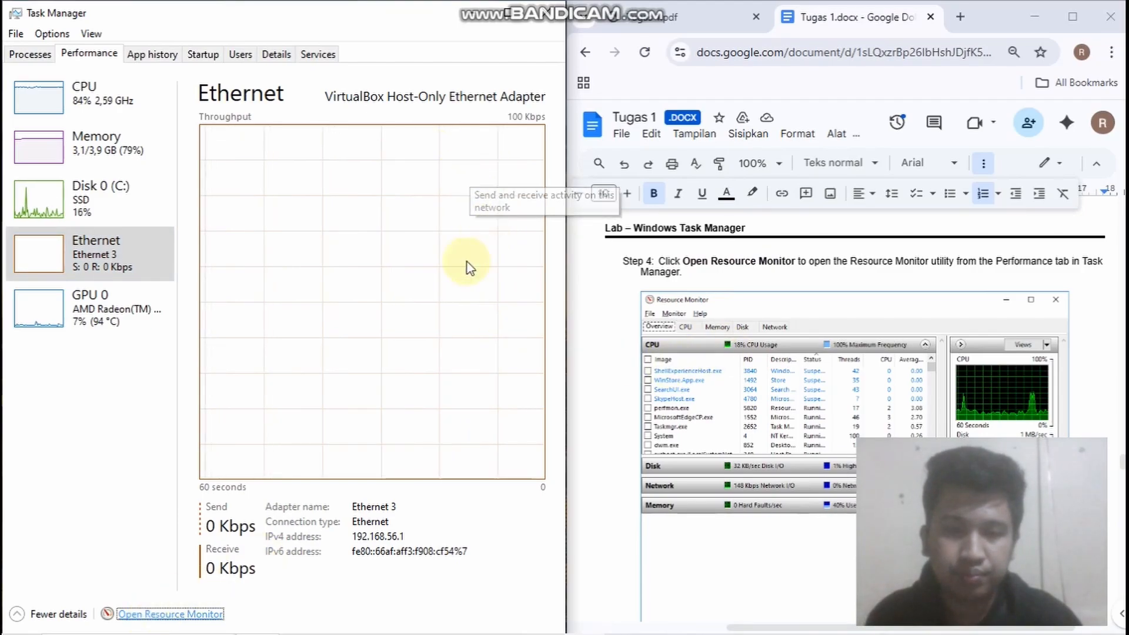
{"action": "scroll", "coordinate": [751, 337], "scroll_direction": "down", "scroll_amount": 5}
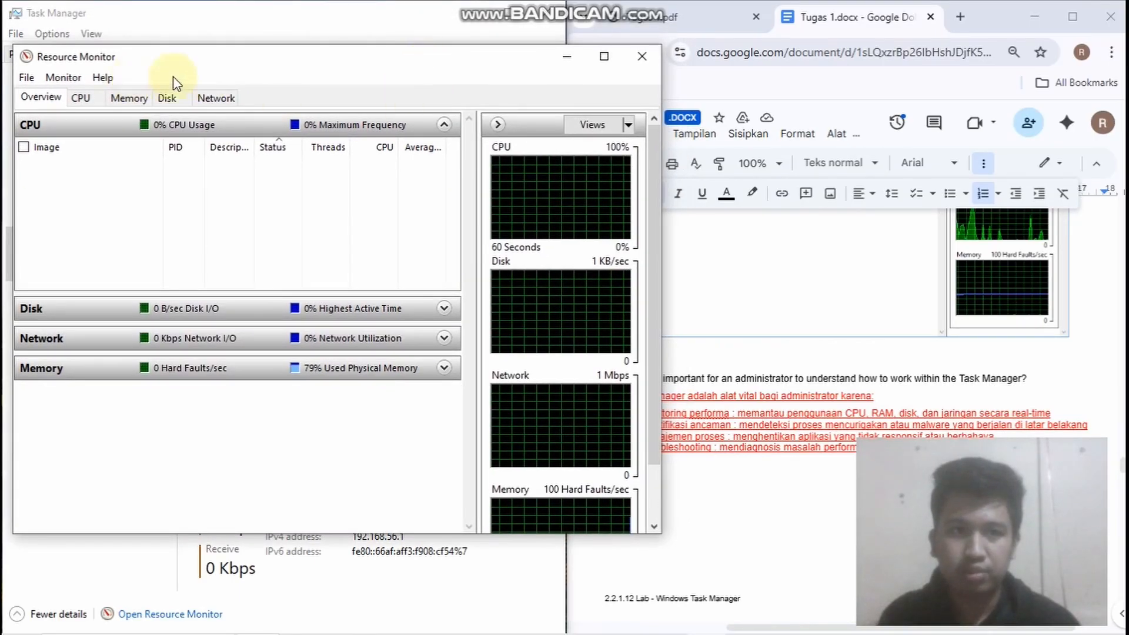
{"action": "left_click", "coordinate": [572, 62]}
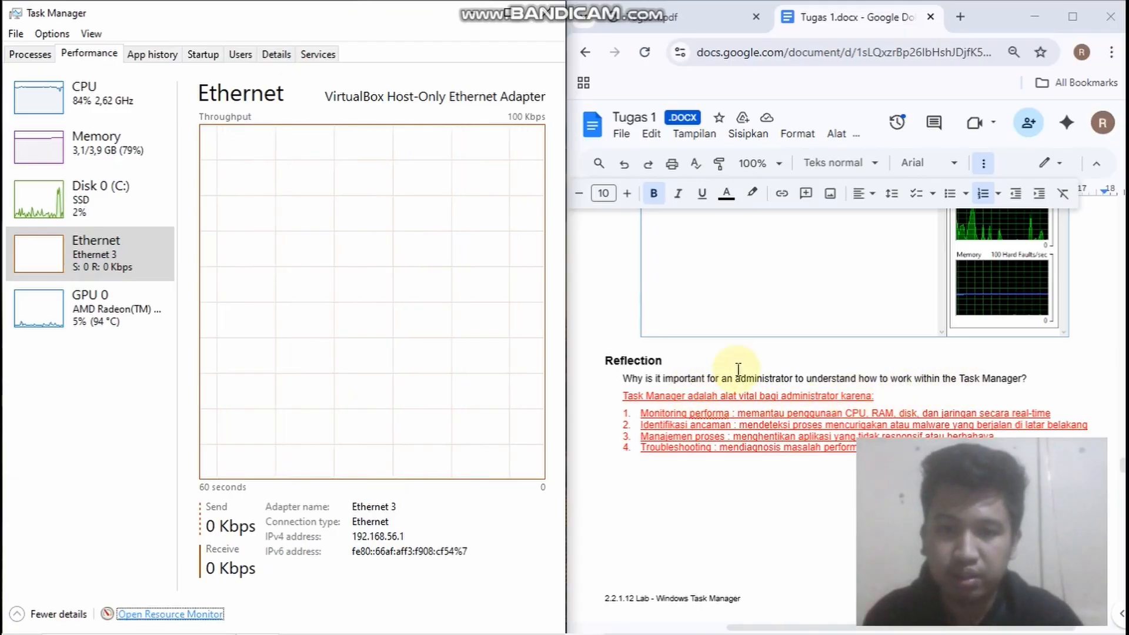
{"action": "scroll", "coordinate": [735, 370], "scroll_direction": "down", "scroll_amount": 2}
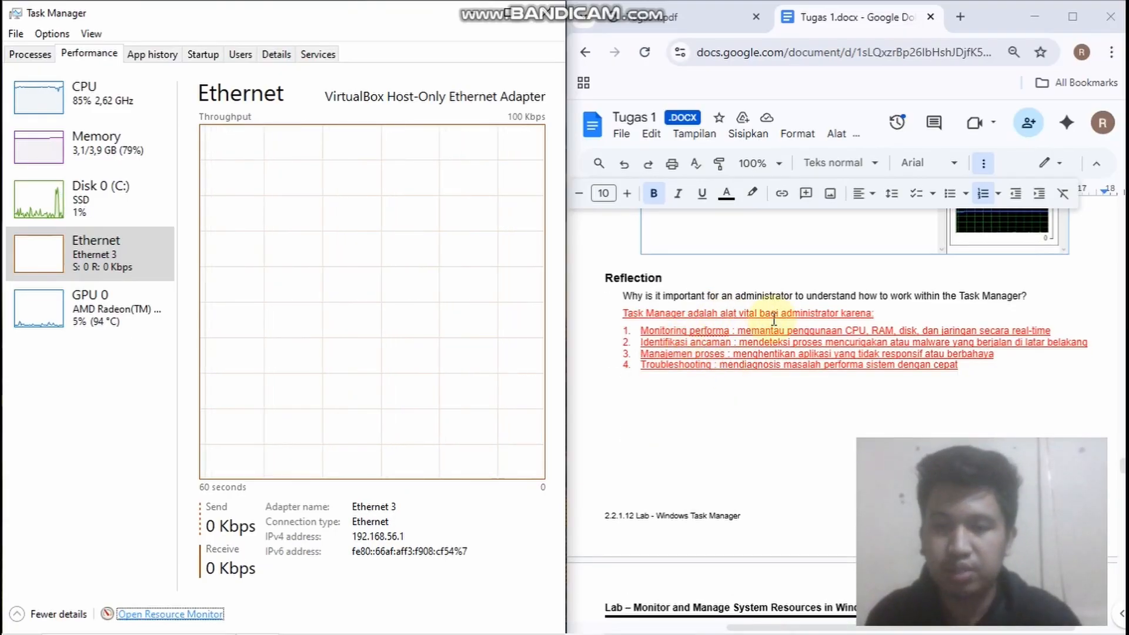
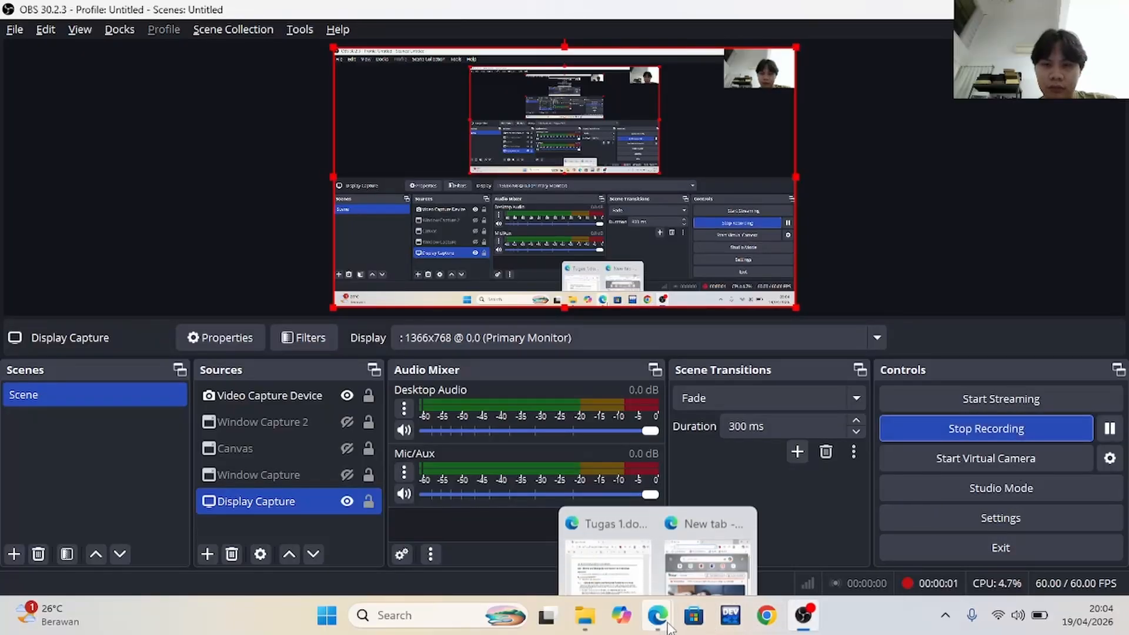
{"action": "left_click", "coordinate": [597, 558]}
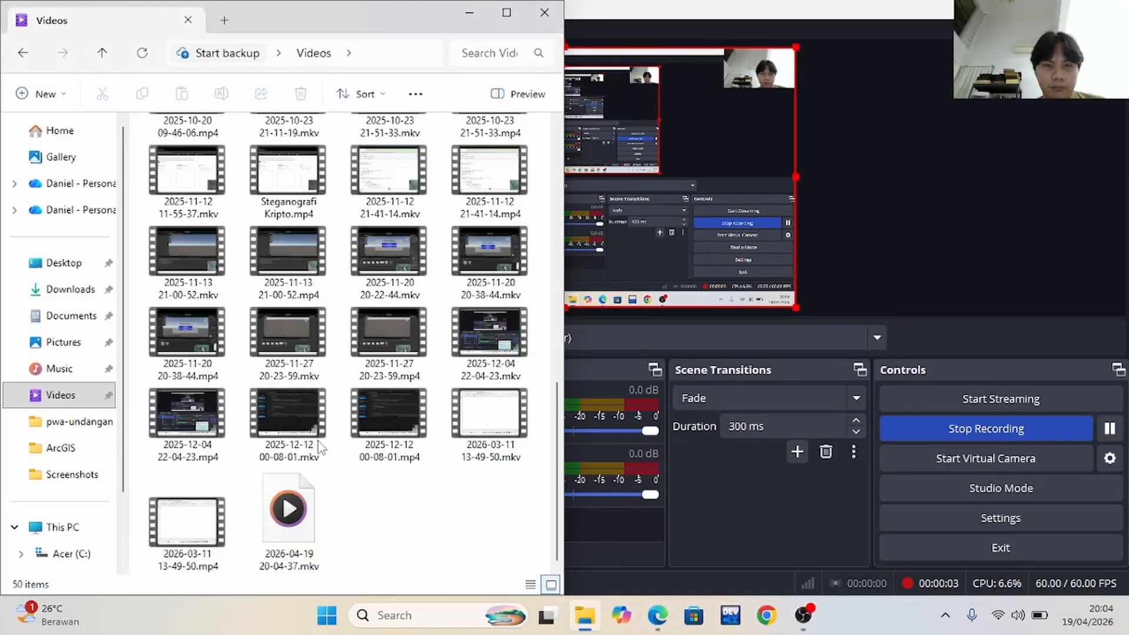
{"action": "left_click", "coordinate": [73, 289]}
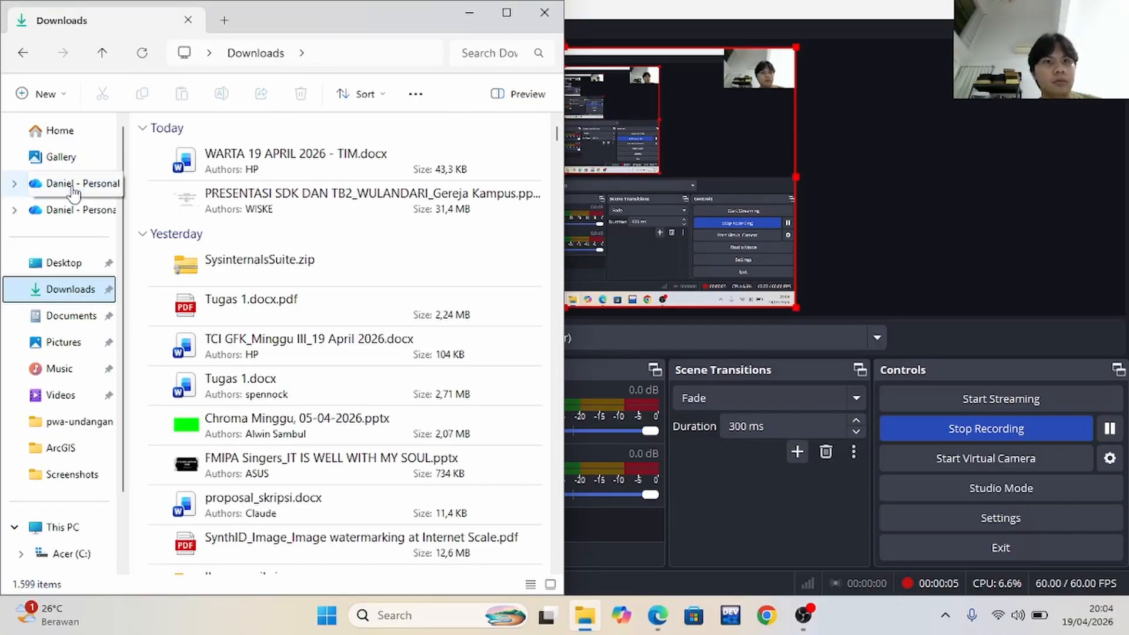
{"action": "left_click", "coordinate": [73, 138]}
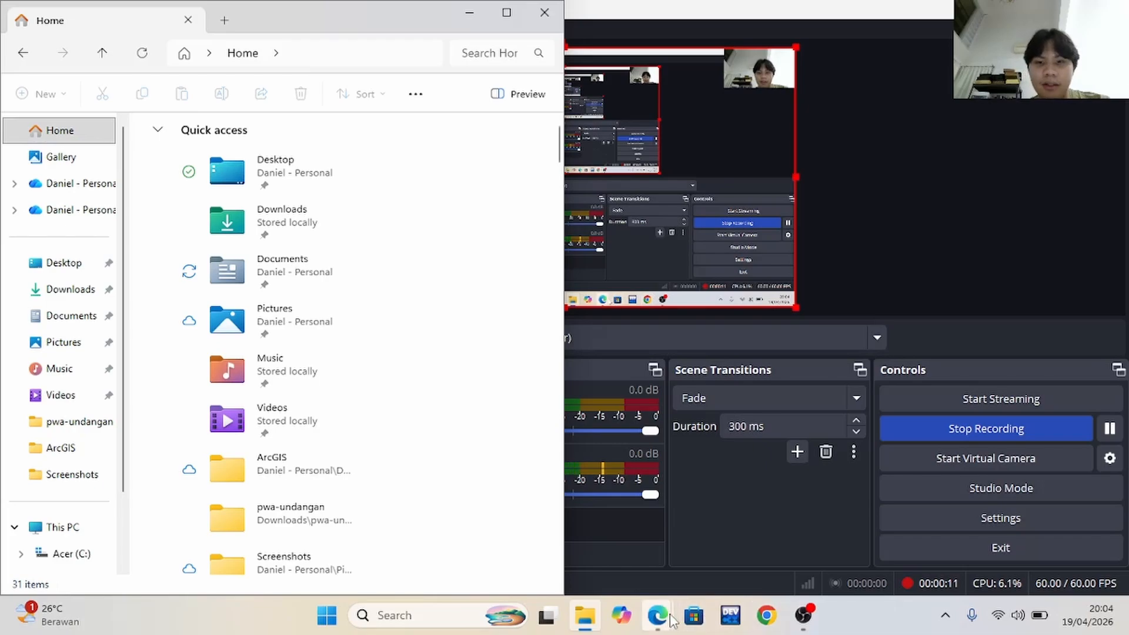
Switch to the Tugas 1 PDF in Edge and read Part 6 steps a and b of the system resources lab
{"action": "mouse_move", "coordinate": [664, 610]}
{"action": "left_click", "coordinate": [644, 542]}
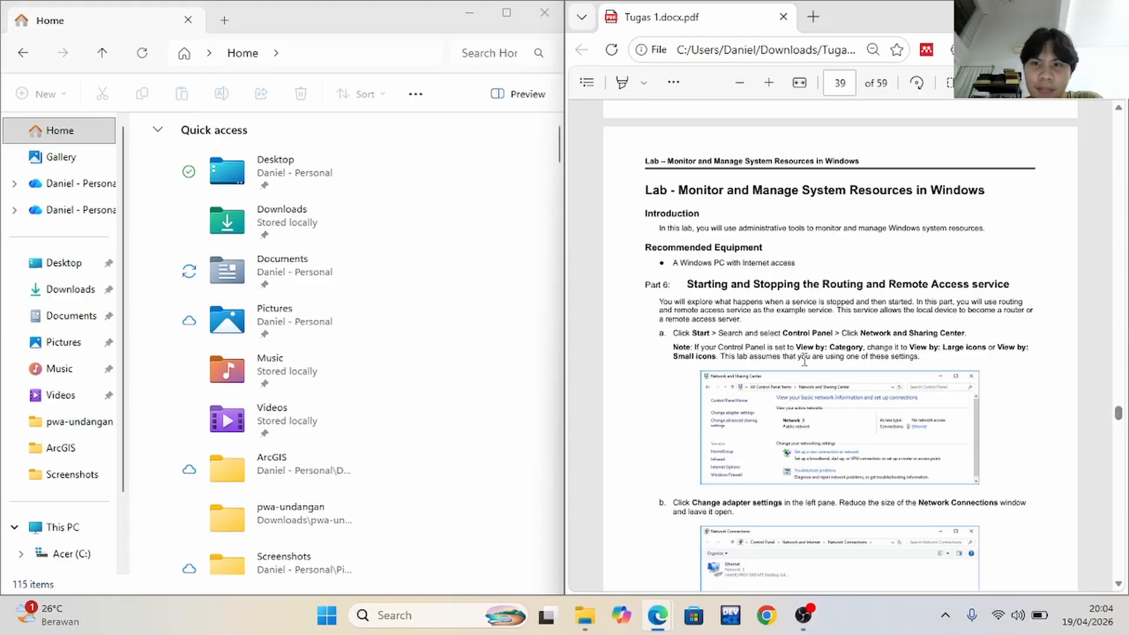
{"action": "scroll", "coordinate": [804, 361], "scroll_direction": "down", "scroll_amount": 1}
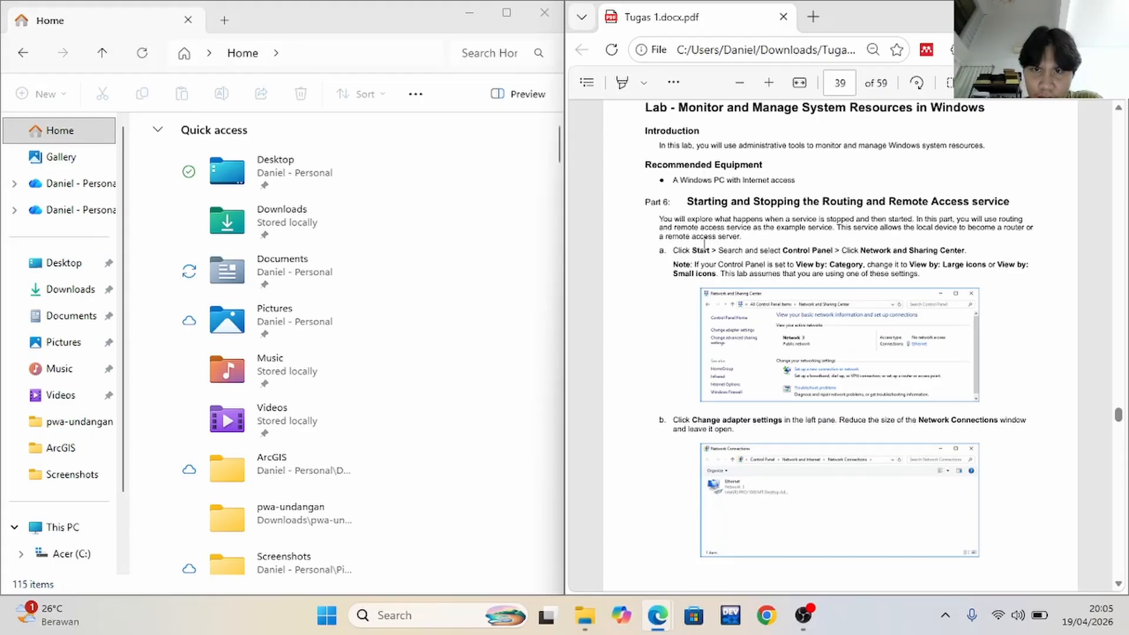
{"action": "scroll", "coordinate": [742, 243], "scroll_direction": "down", "scroll_amount": 1}
{"action": "scroll", "coordinate": [675, 277], "scroll_direction": "up", "scroll_amount": 1}
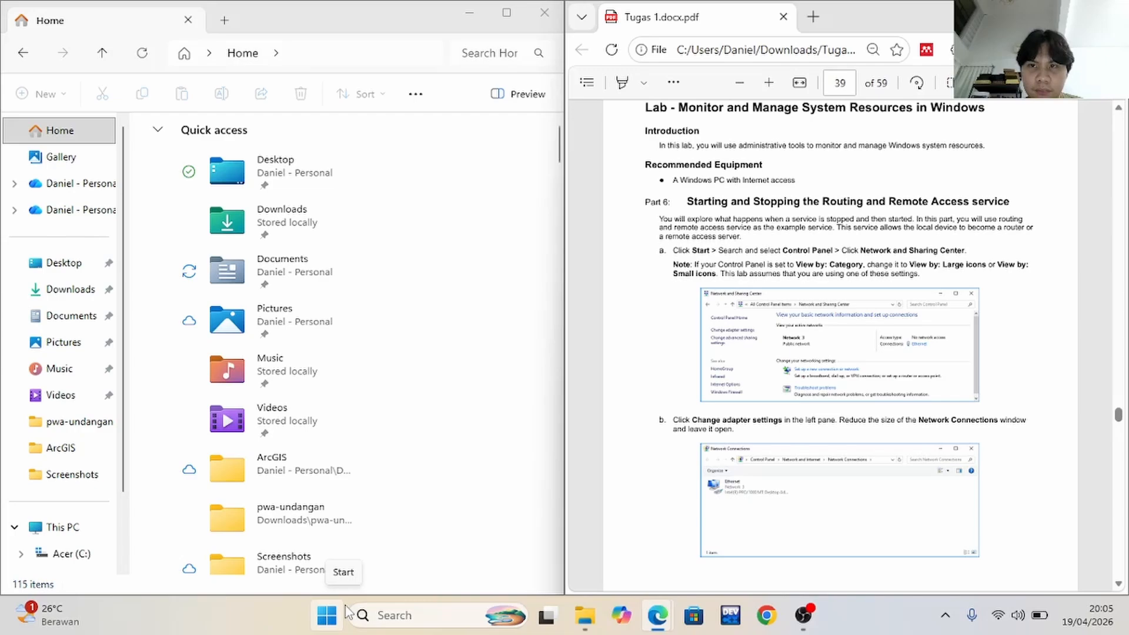
Find and open the Windows Control Panel and place its window side by side with the lab document
{"action": "left_click", "coordinate": [1071, 13]}
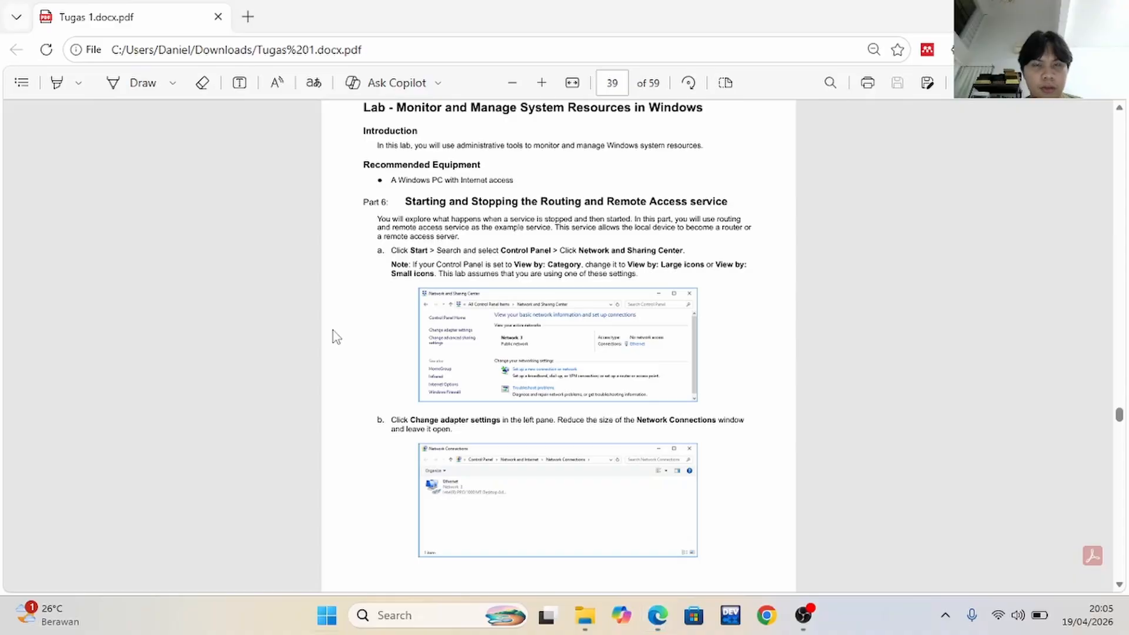
{"action": "key", "text": "super"}
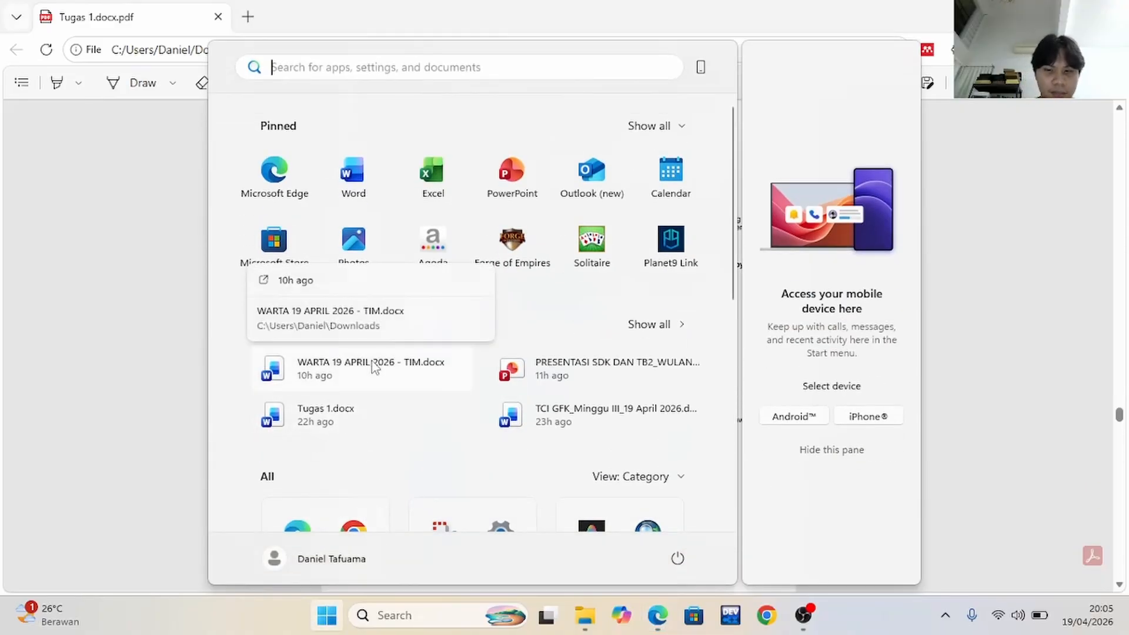
{"action": "type", "text": "control"}
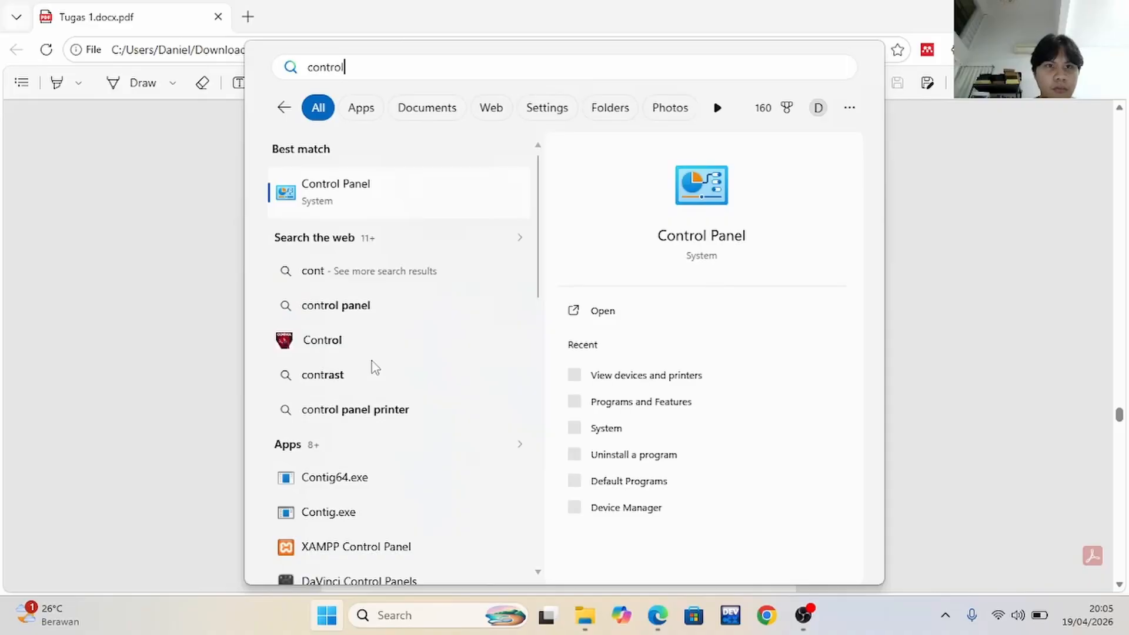
{"action": "left_click", "coordinate": [331, 201]}
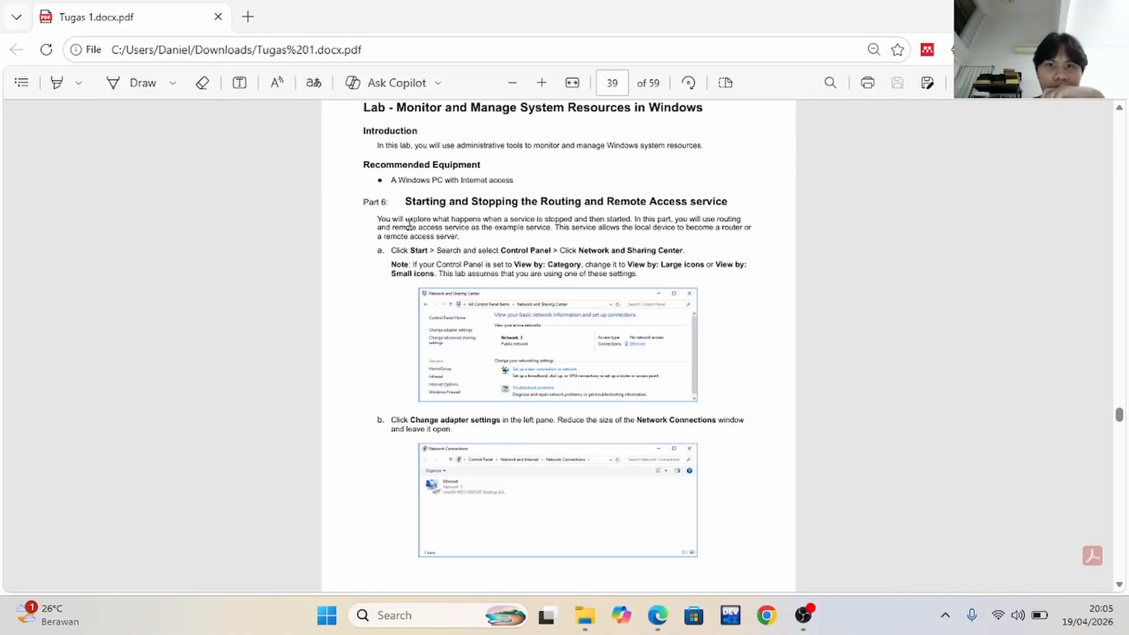
{"action": "key", "text": "super+Left"}
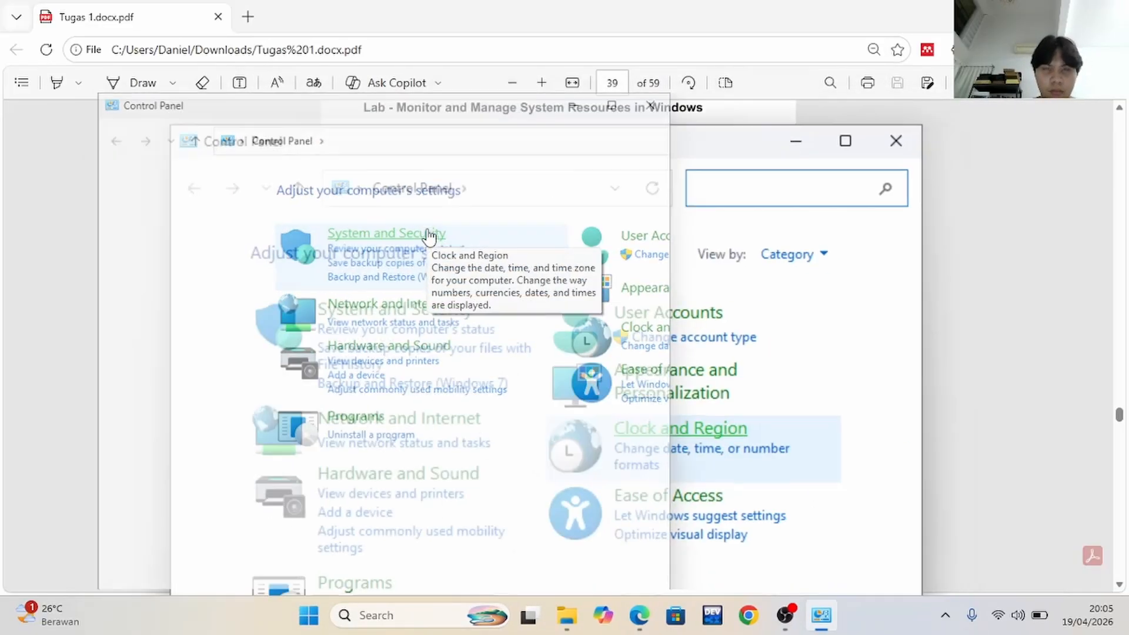
{"action": "left_click", "coordinate": [778, 210]}
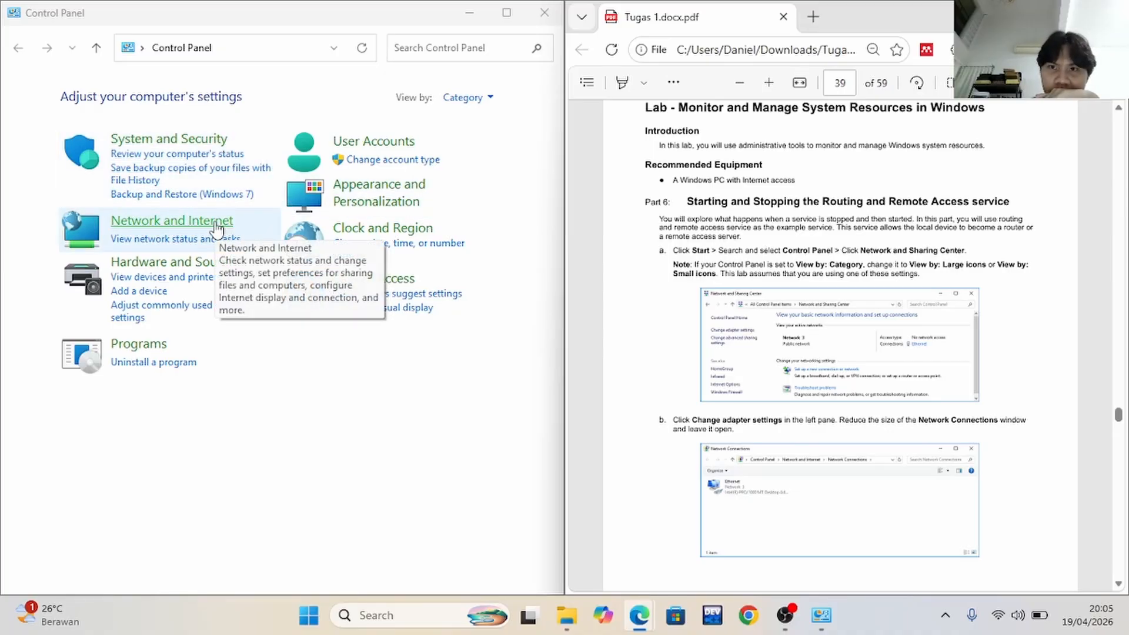
Search Control Panel for "network" and open the Network and Sharing Center
{"action": "left_click", "coordinate": [413, 47]}
{"action": "type", "text": "ner"}
{"action": "key", "text": "BackSpace"}
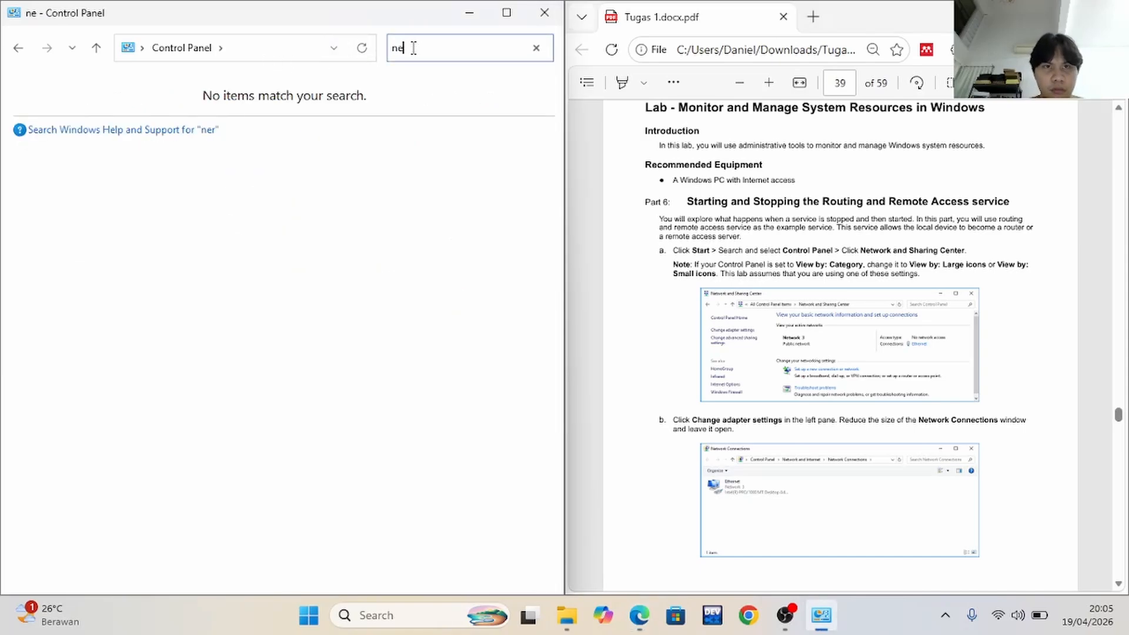
{"action": "type", "text": "twork"}
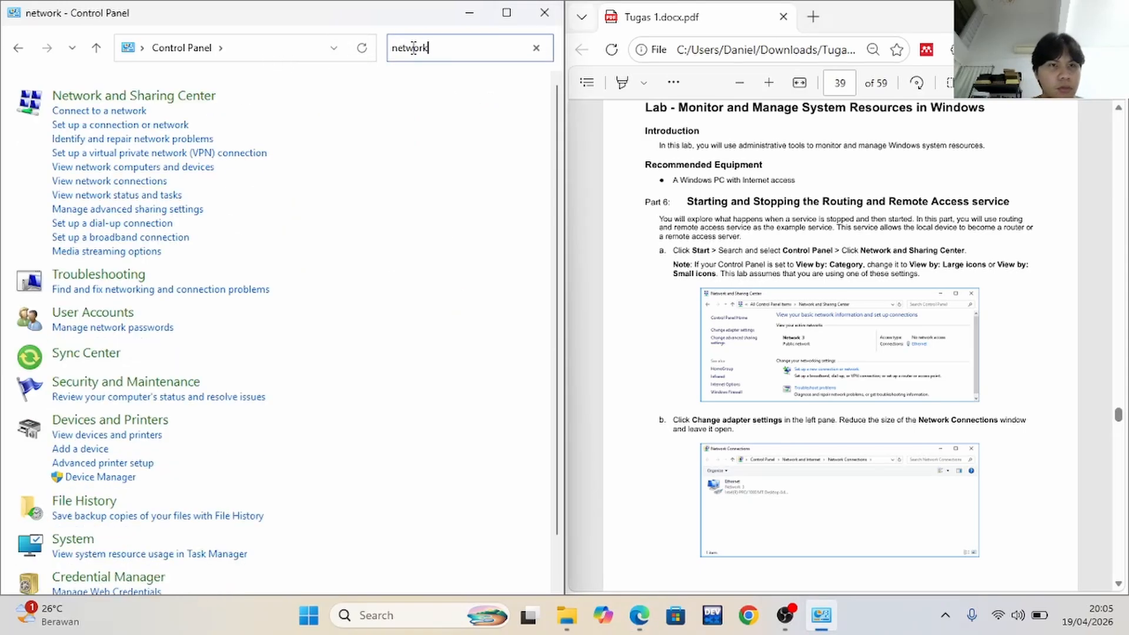
{"action": "left_click", "coordinate": [204, 99]}
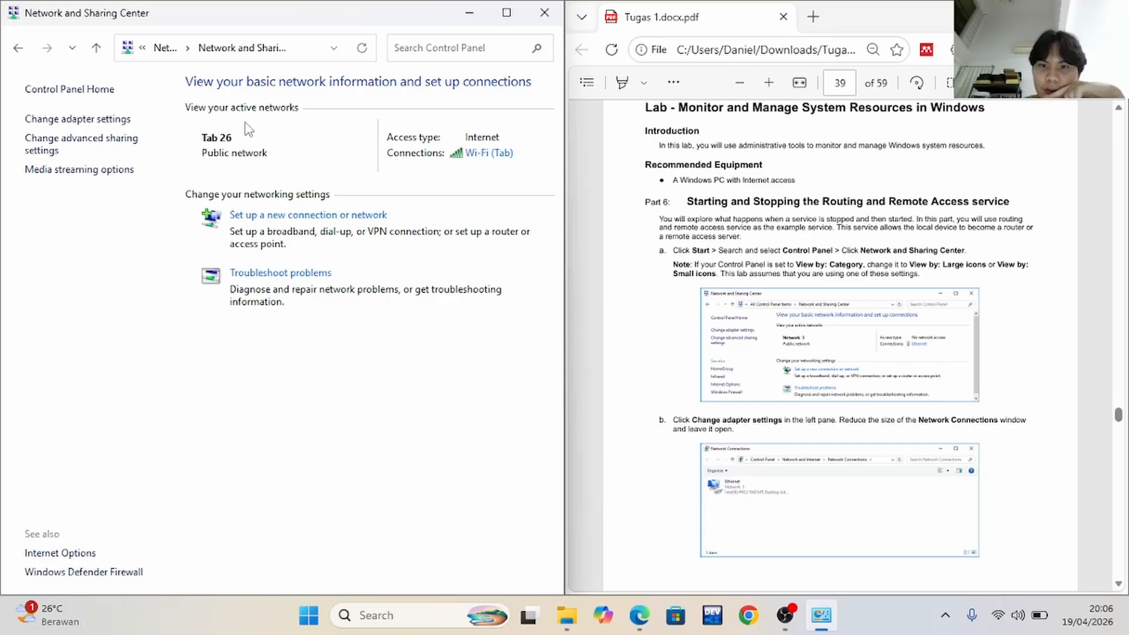
Open the adapter settings, fit the Network Connections window beside the lab document and minimize it
{"action": "left_click", "coordinate": [88, 120]}
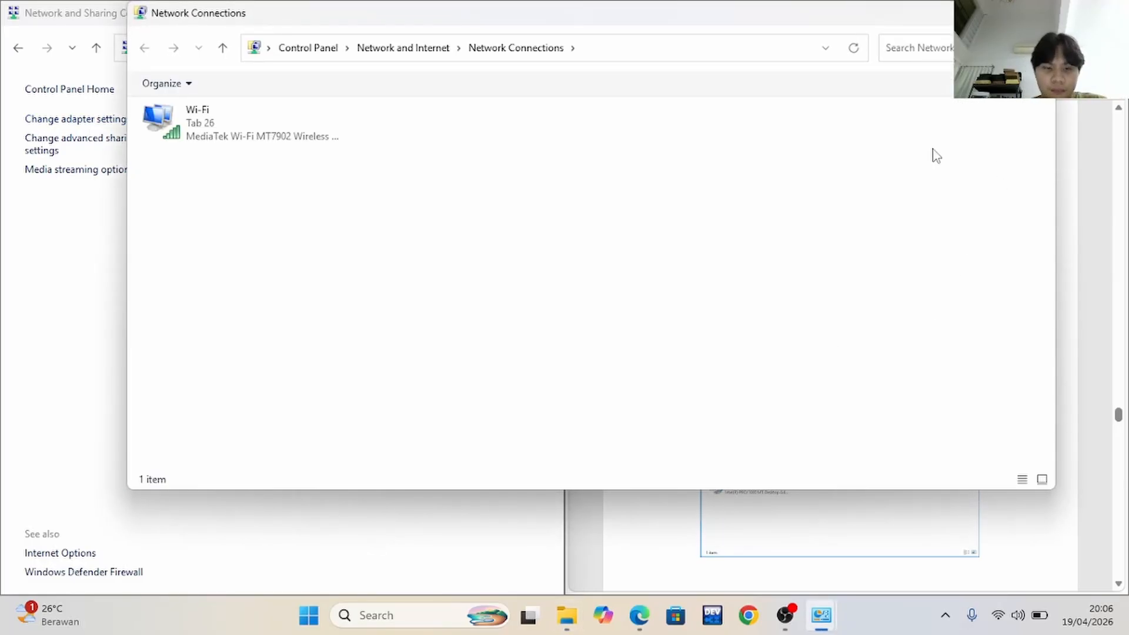
{"action": "key", "text": "super+Left"}
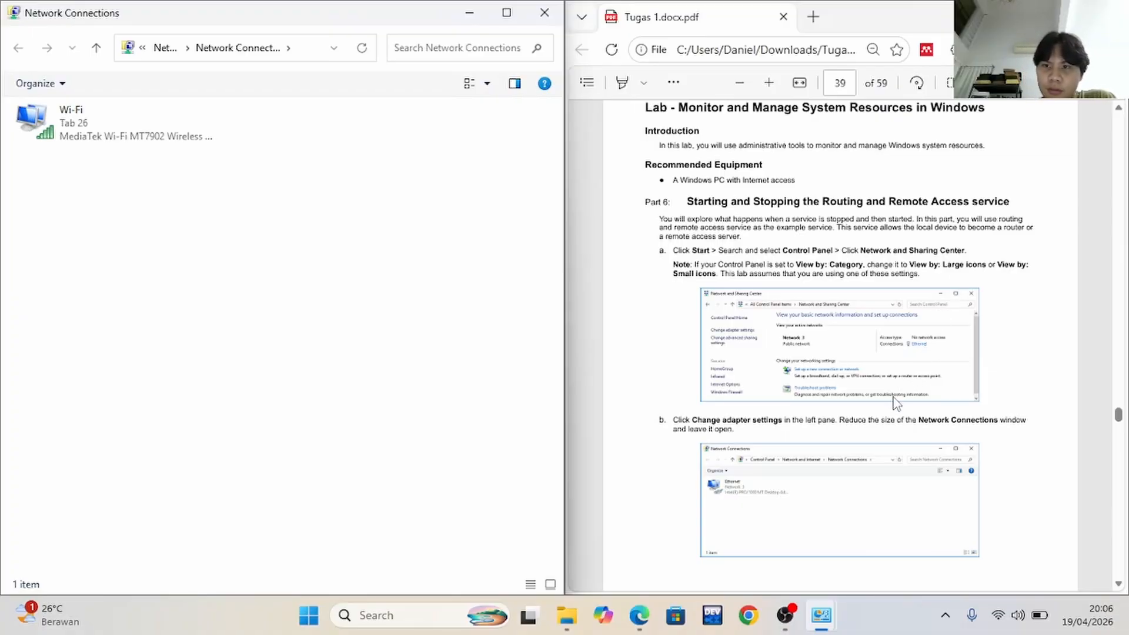
{"action": "left_click", "coordinate": [470, 16]}
Read Part 6 steps c and d of the lab and go back from the Network and Sharing Center to the Control Panel search results
{"action": "scroll", "coordinate": [1088, 396], "scroll_direction": "down", "scroll_amount": 5}
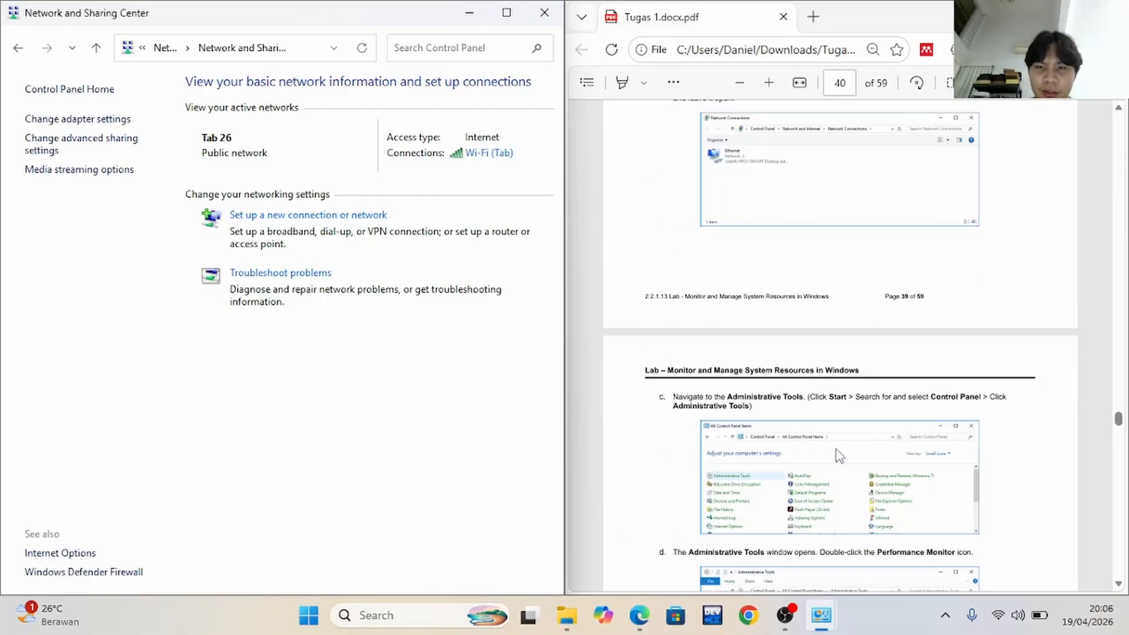
{"action": "scroll", "coordinate": [840, 456], "scroll_direction": "down", "scroll_amount": 1}
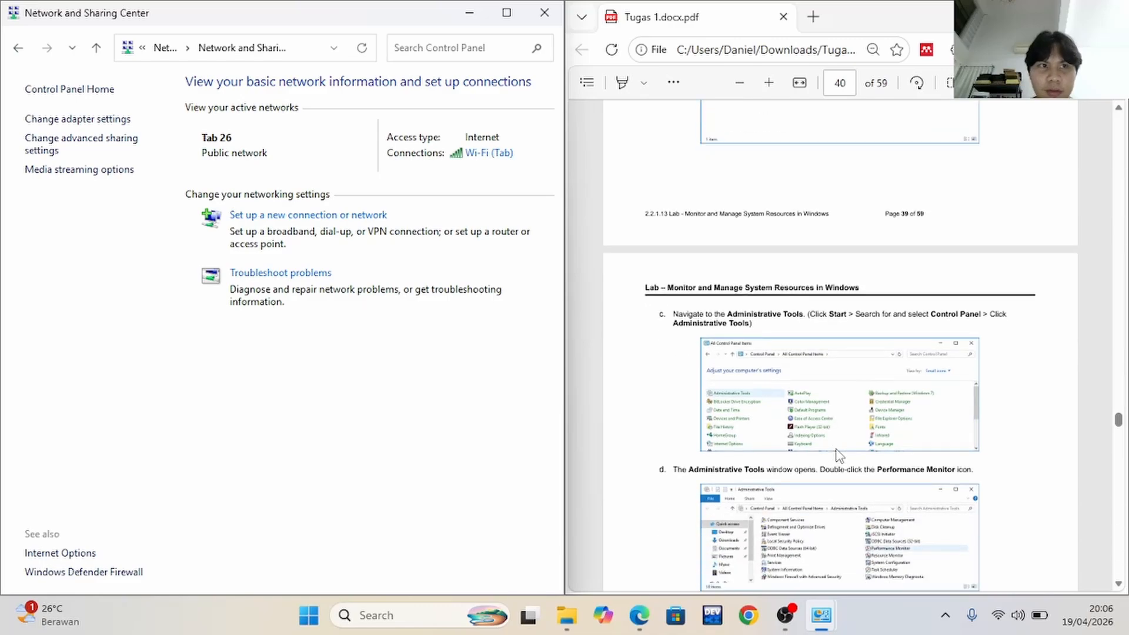
{"action": "left_click", "coordinate": [19, 50]}
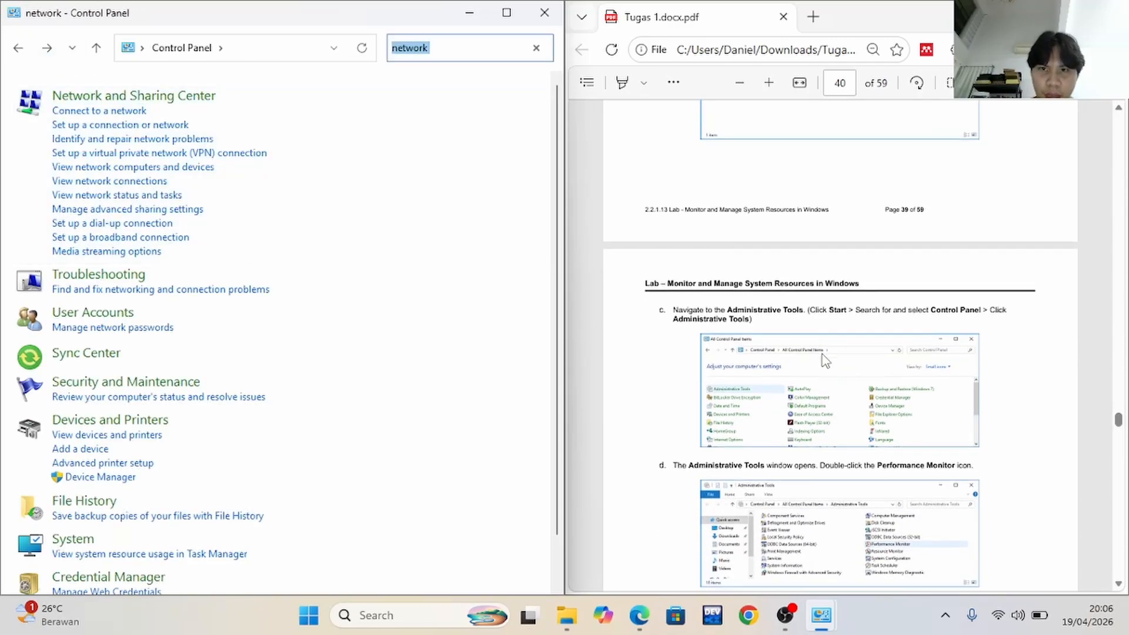
{"action": "scroll", "coordinate": [823, 359], "scroll_direction": "down", "scroll_amount": 3}
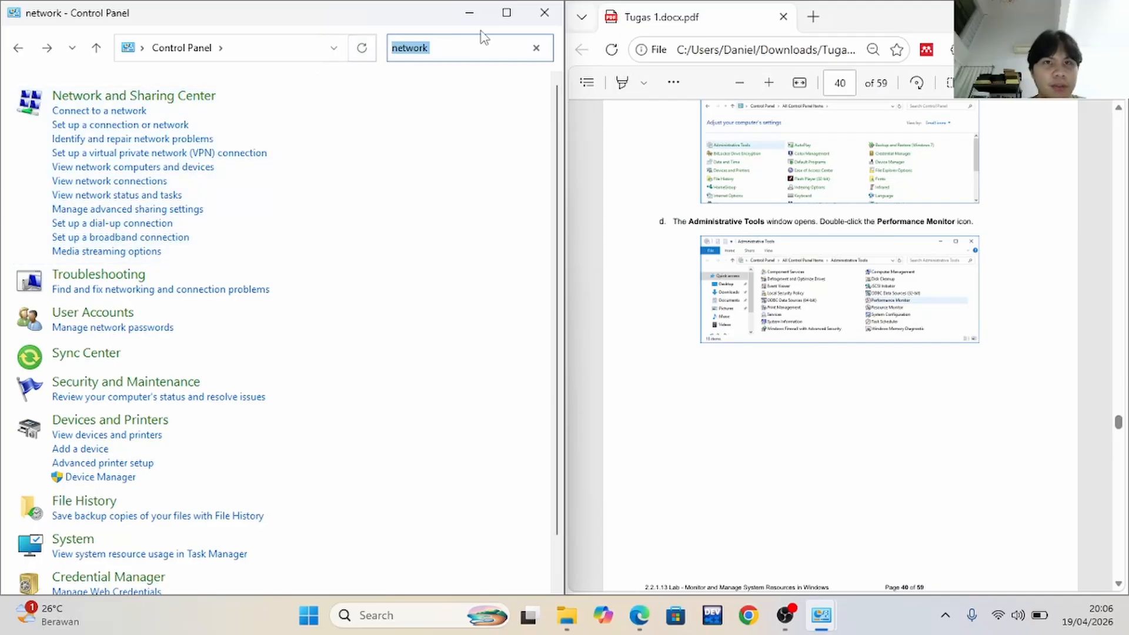
Try to find Performance Monitor by searching Control Panel for "performance m"
{"action": "left_click", "coordinate": [536, 47]}
{"action": "type", "text": "perfor"}
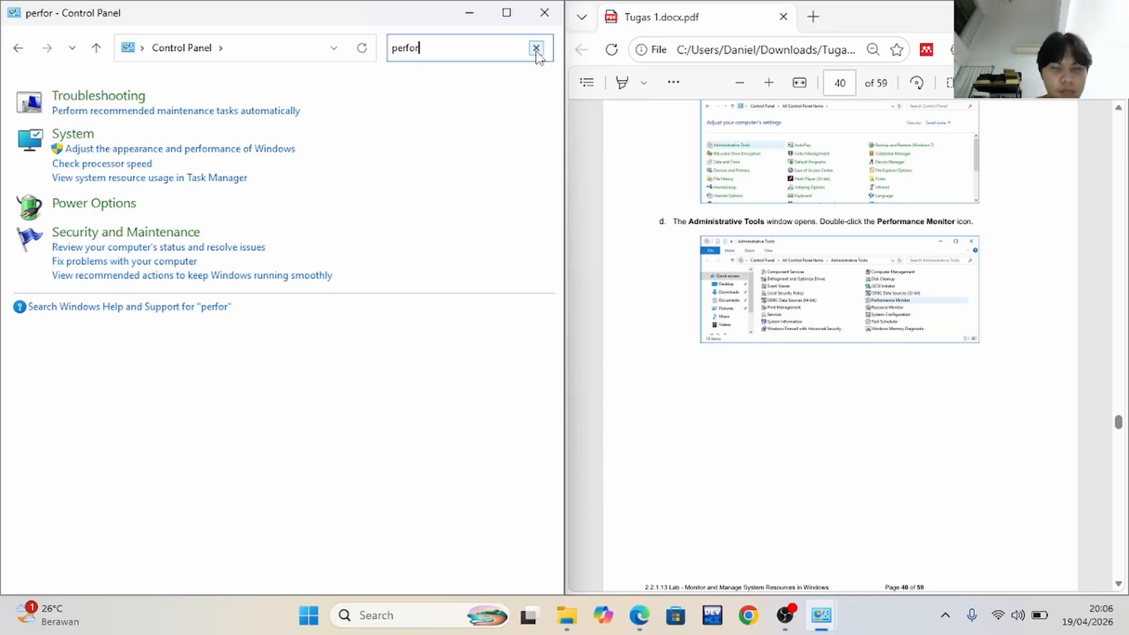
{"action": "type", "text": "man"}
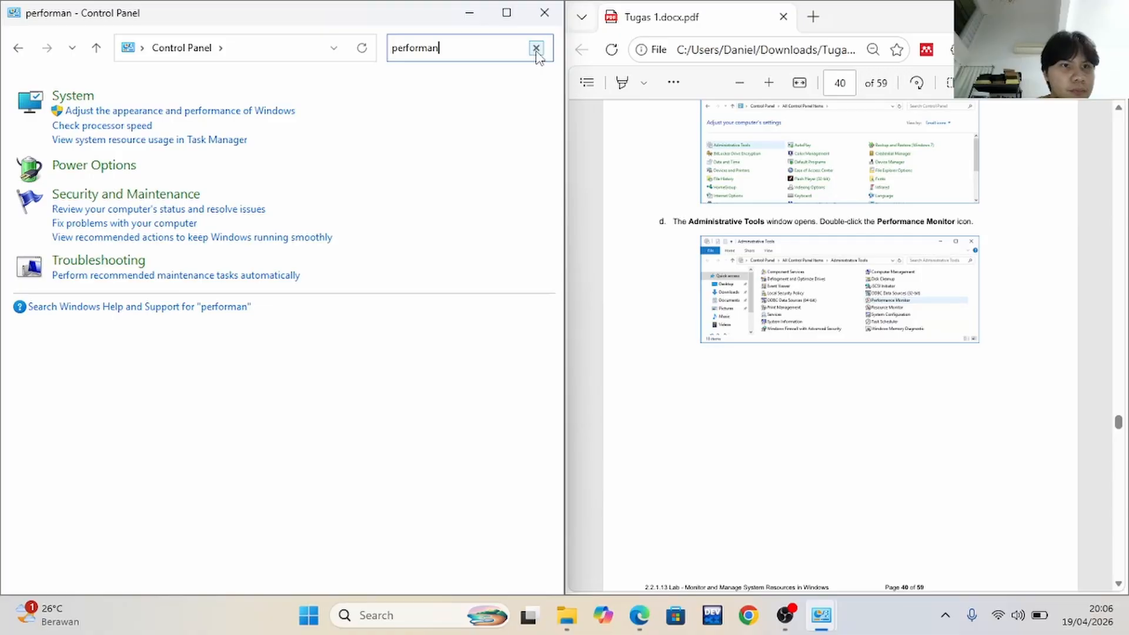
{"action": "type", "text": "ce"}
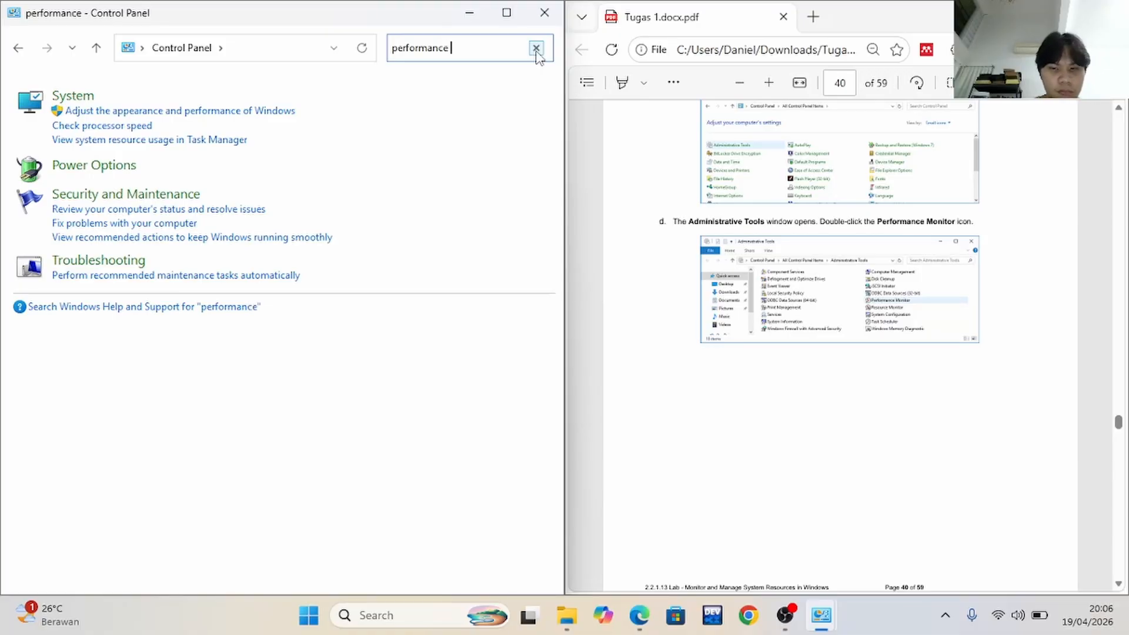
{"action": "type", "text": " m"}
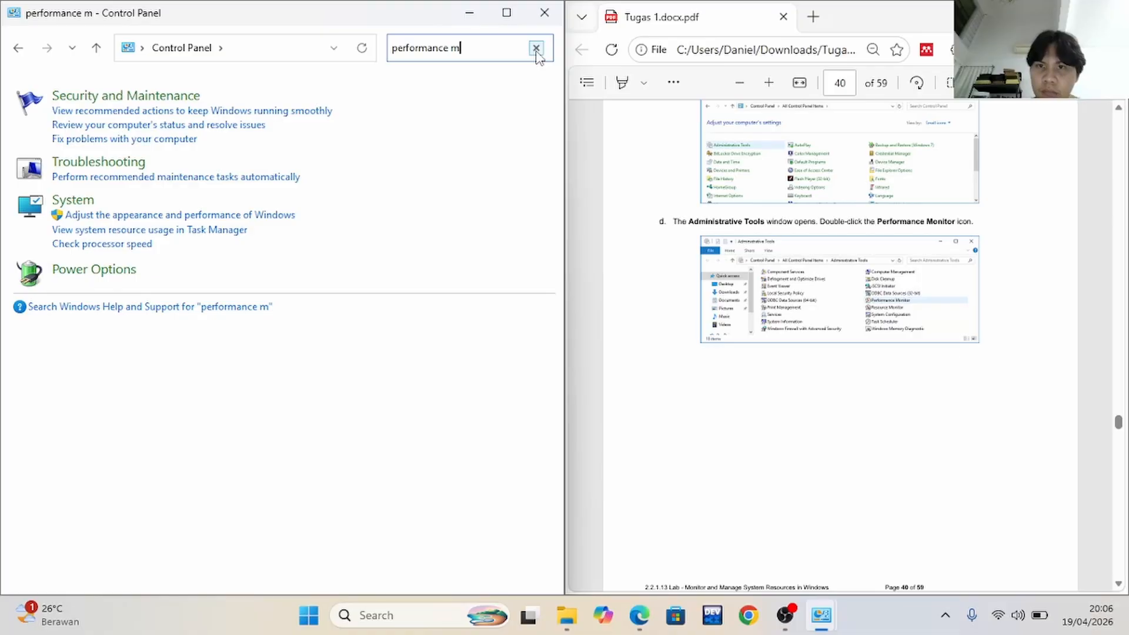
Recheck Part 6 step c and search Control Panel for "administrat" to locate Administrative Tools
{"action": "scroll", "coordinate": [768, 290], "scroll_direction": "up", "scroll_amount": 2}
{"action": "scroll", "coordinate": [767, 289], "scroll_direction": "down", "scroll_amount": 1}
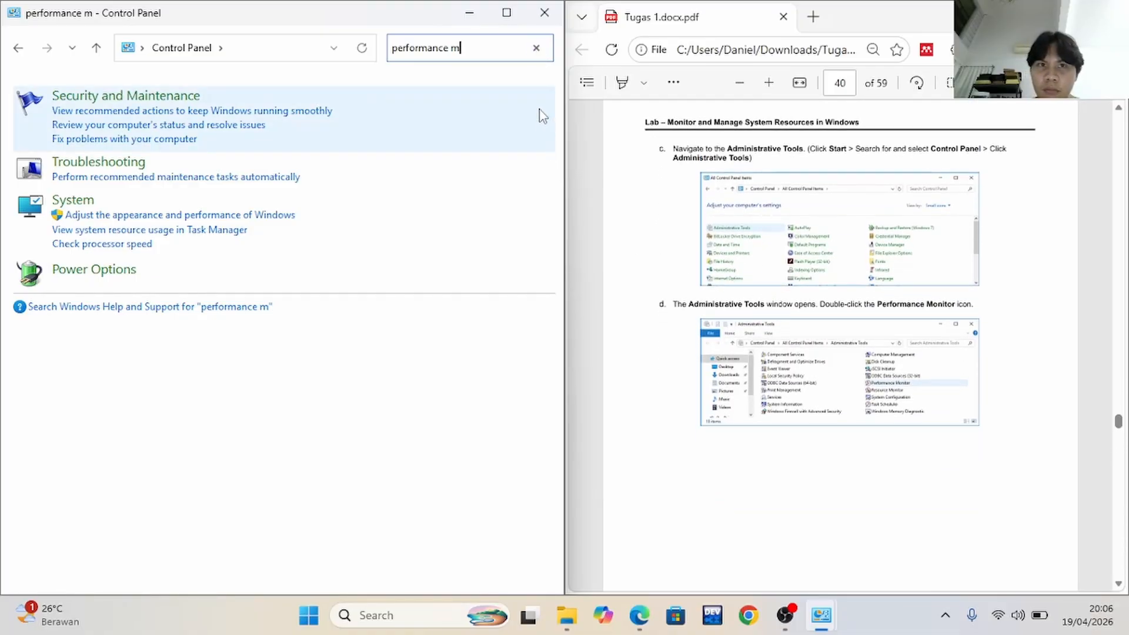
{"action": "key", "text": "ctrl+a"}
{"action": "key", "text": "BackSpace"}
{"action": "type", "text": "admi"}
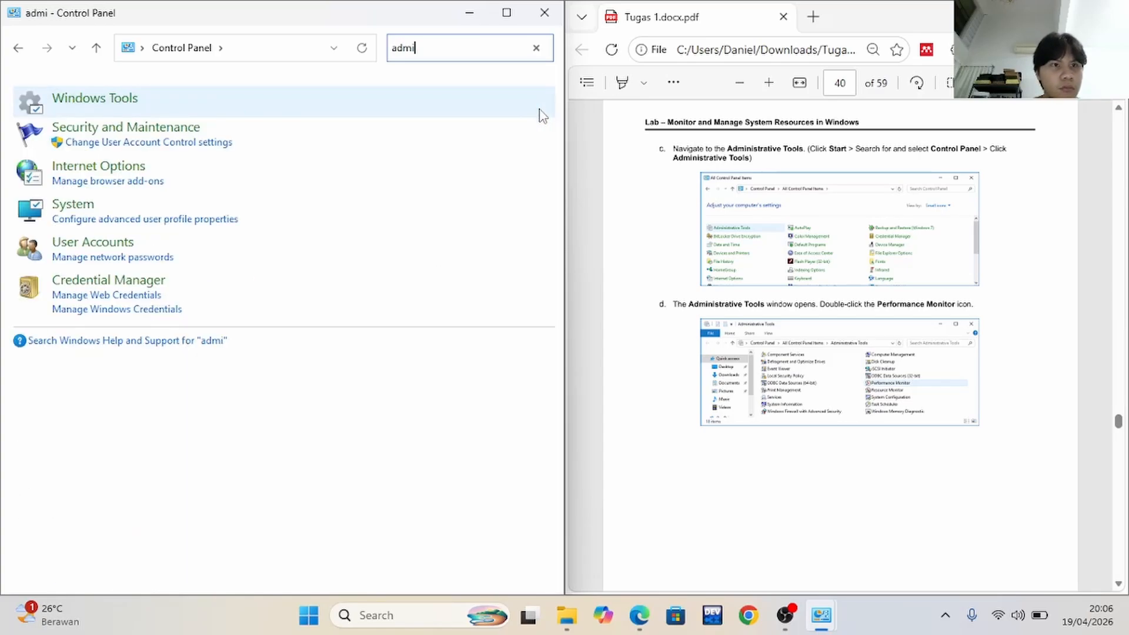
{"action": "type", "text": "ni"}
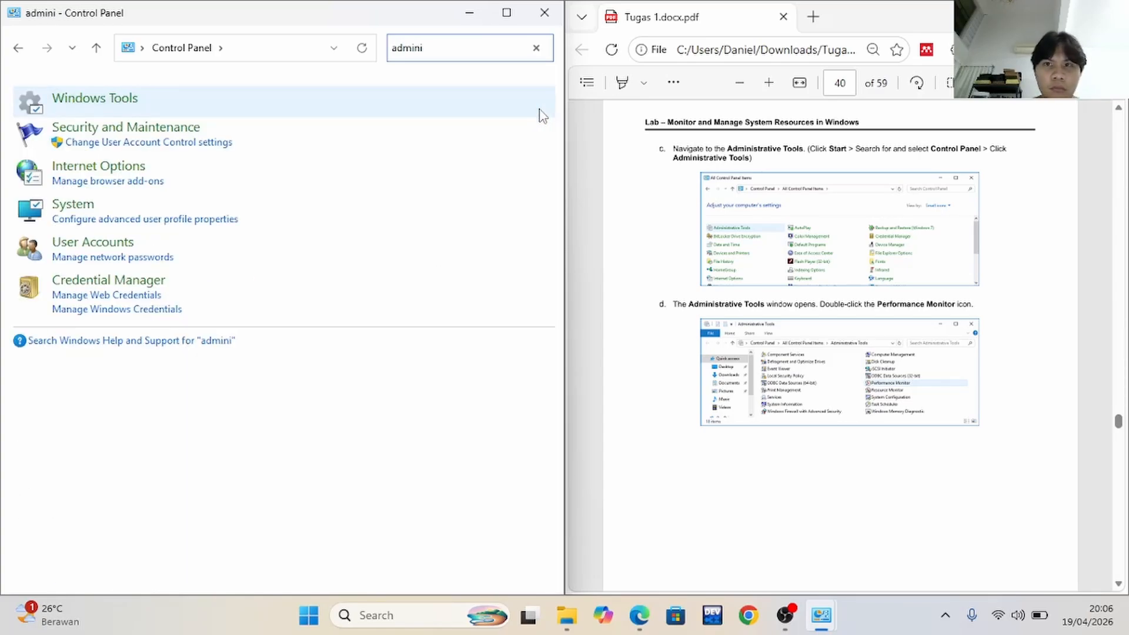
{"action": "type", "text": "strat"}
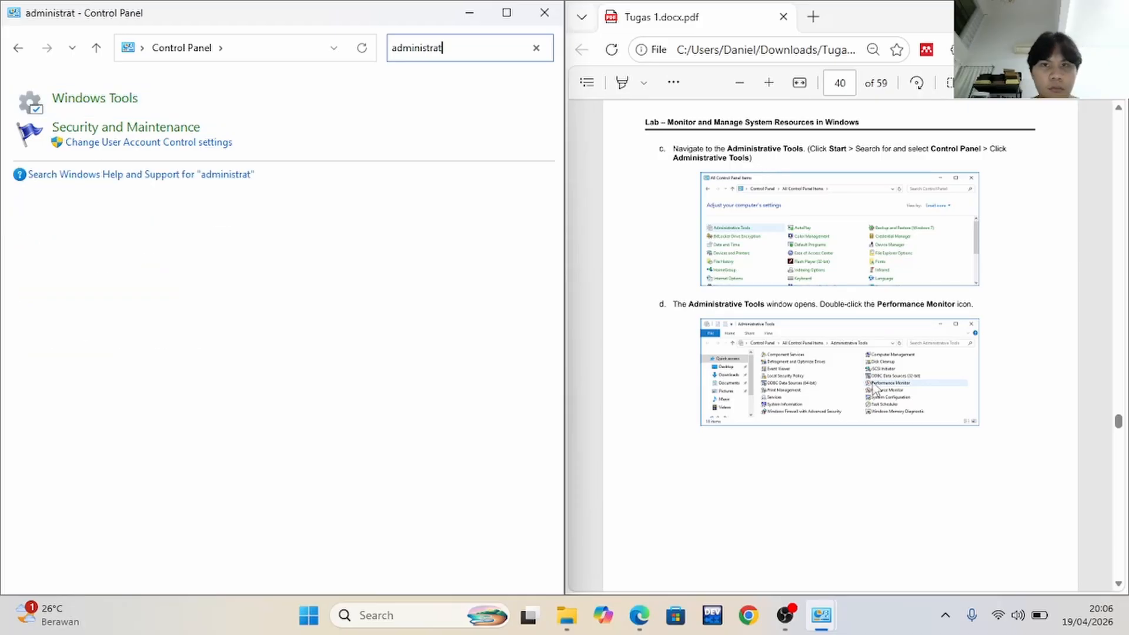
Reread Part 6 steps a to d in the lab document and clear the search to return to the Control Panel categories
{"action": "scroll", "coordinate": [877, 382], "scroll_direction": "up", "scroll_amount": 5}
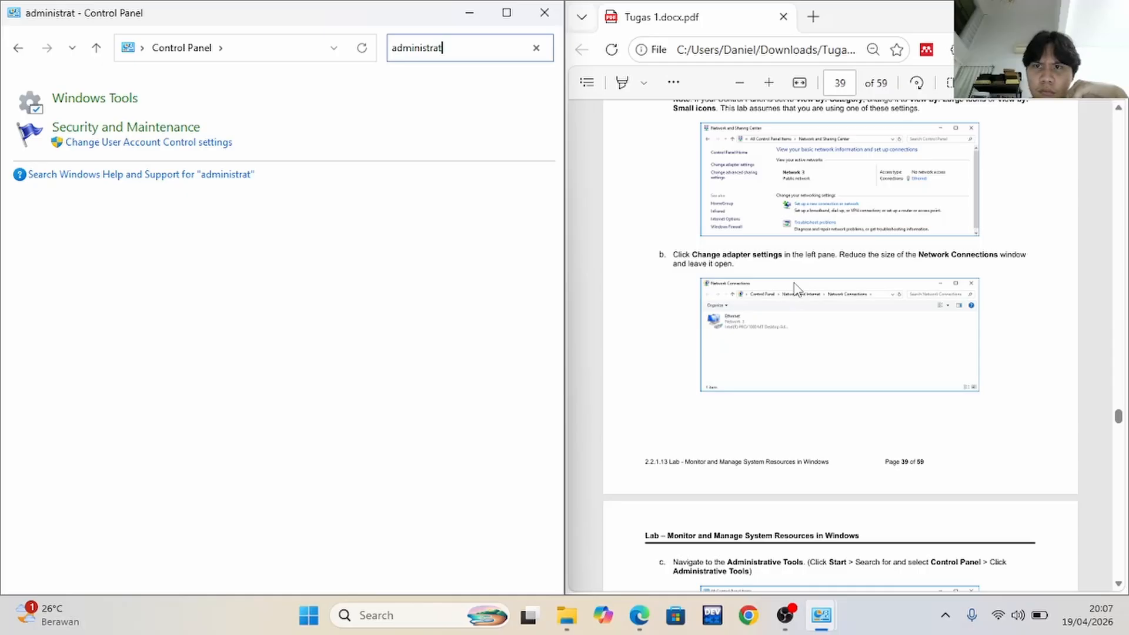
{"action": "scroll", "coordinate": [796, 288], "scroll_direction": "up", "scroll_amount": 1}
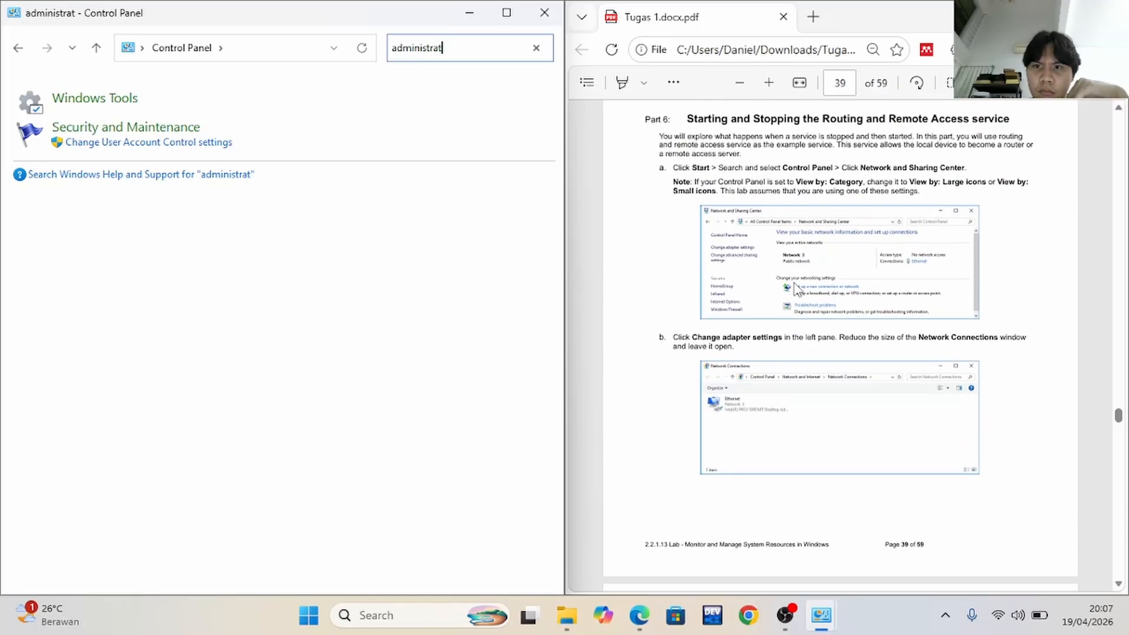
{"action": "scroll", "coordinate": [796, 288], "scroll_direction": "down", "scroll_amount": 3}
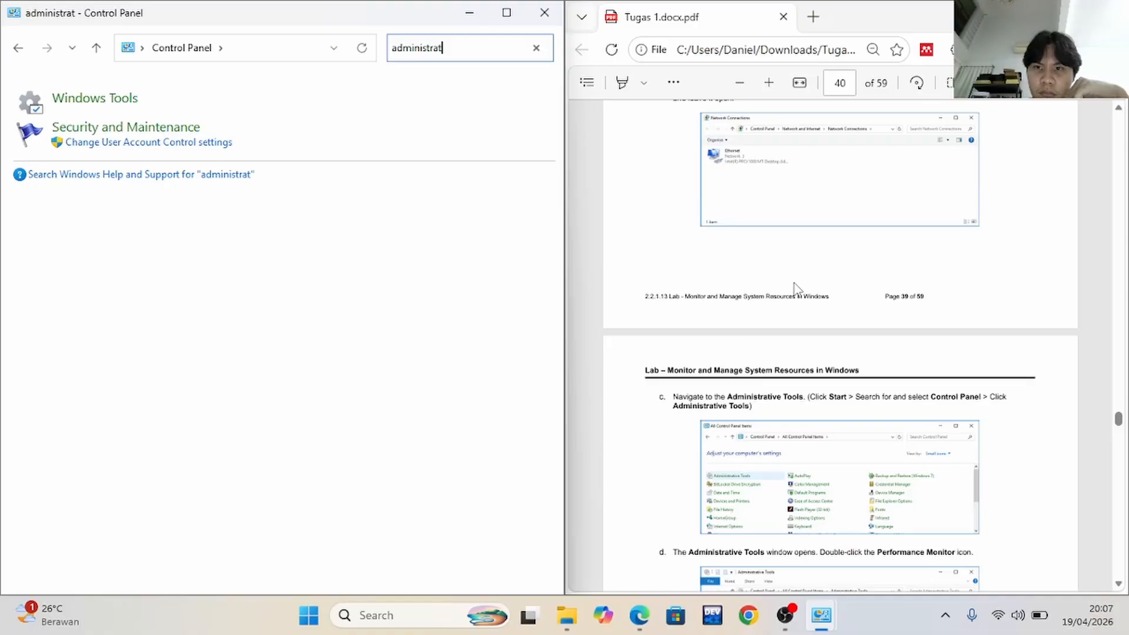
{"action": "scroll", "coordinate": [795, 288], "scroll_direction": "down", "scroll_amount": 2}
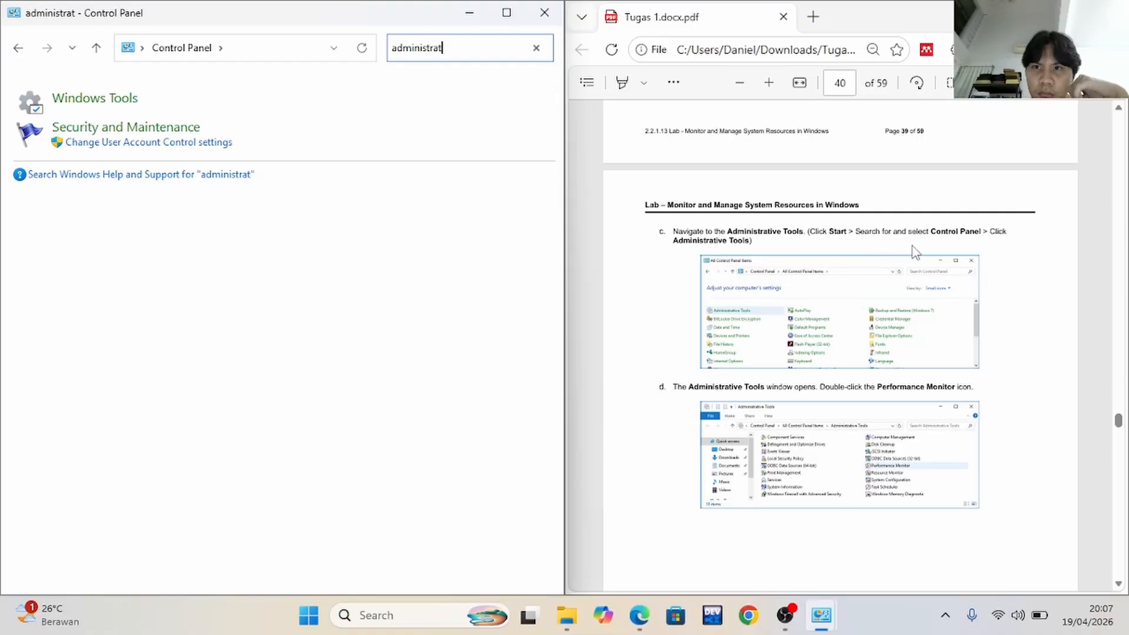
{"action": "left_click", "coordinate": [536, 48]}
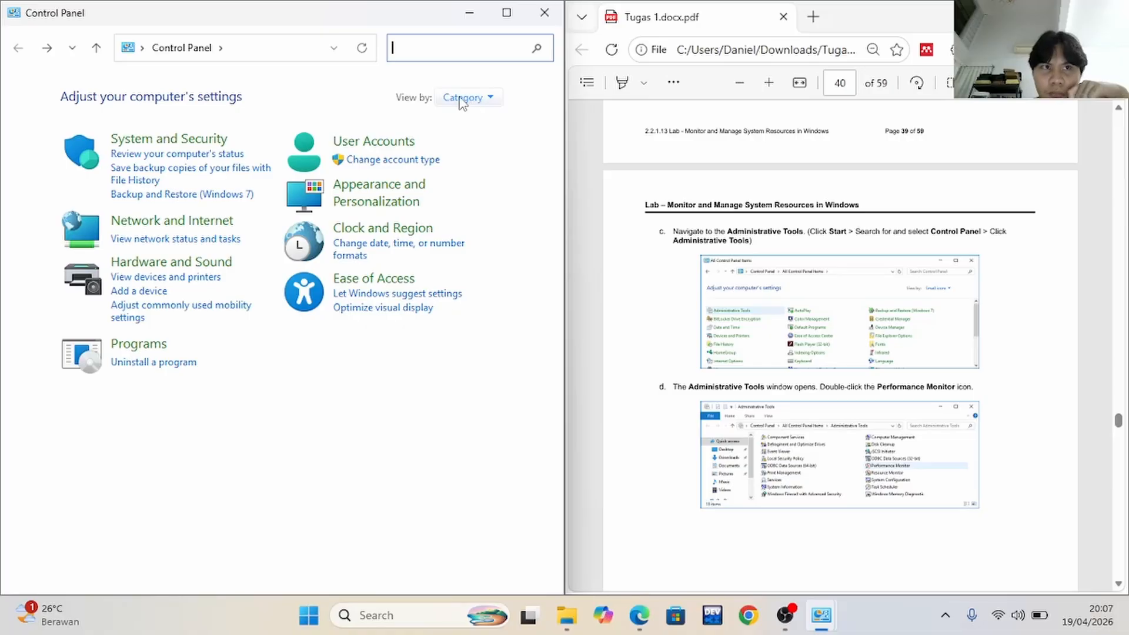
{"action": "left_click", "coordinate": [335, 47]}
{"action": "left_click", "coordinate": [333, 48]}
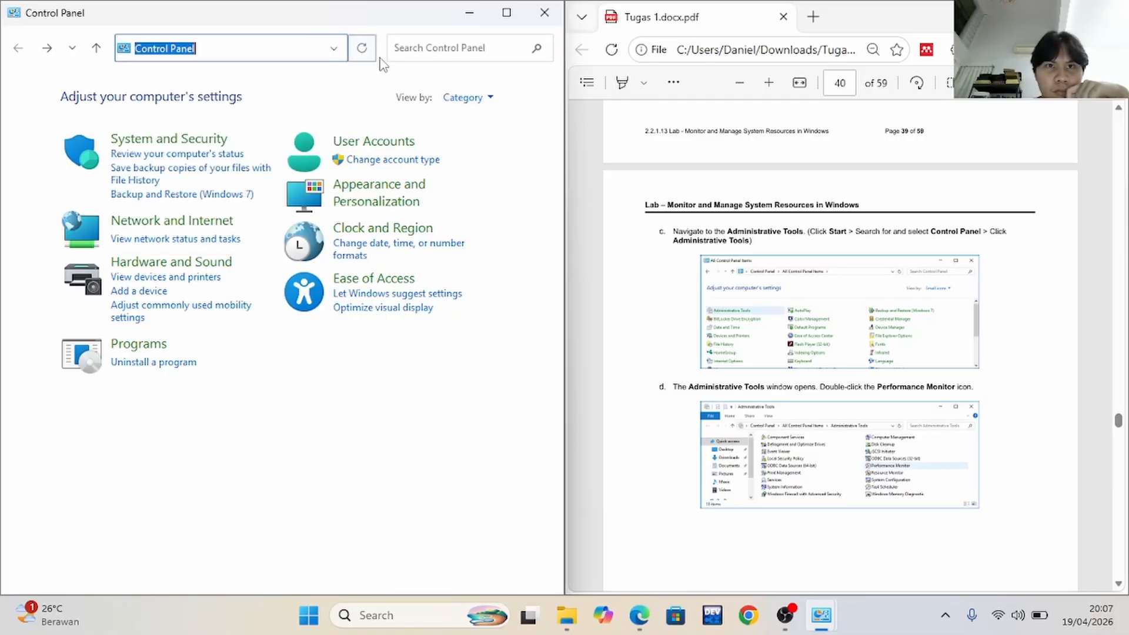
{"action": "left_click", "coordinate": [423, 52]}
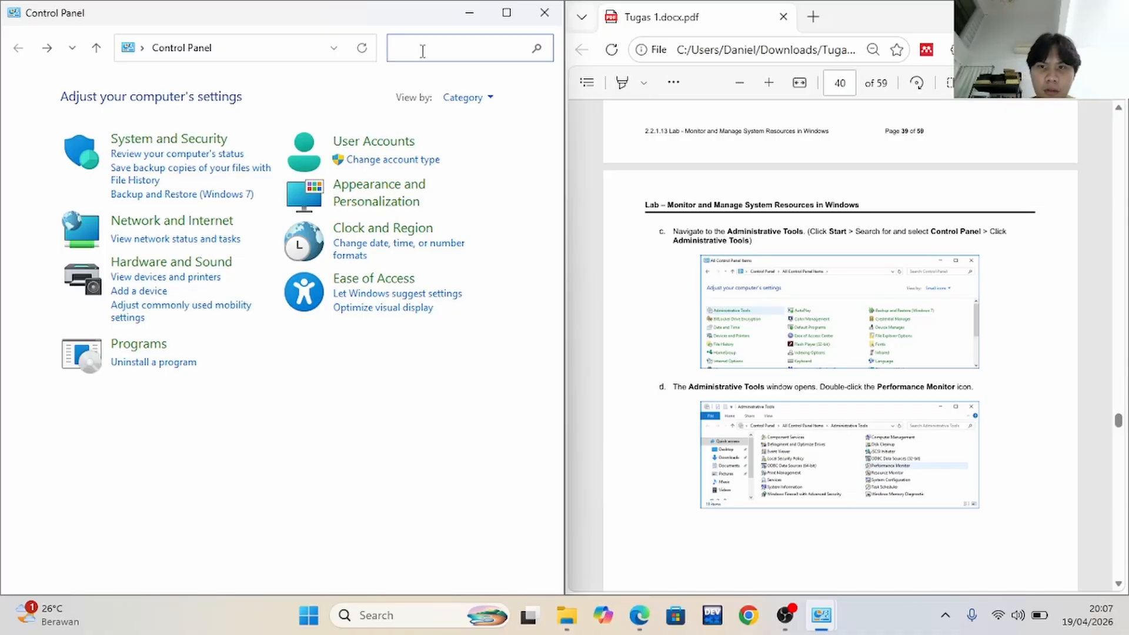
{"action": "mouse_move", "coordinate": [567, 615]}
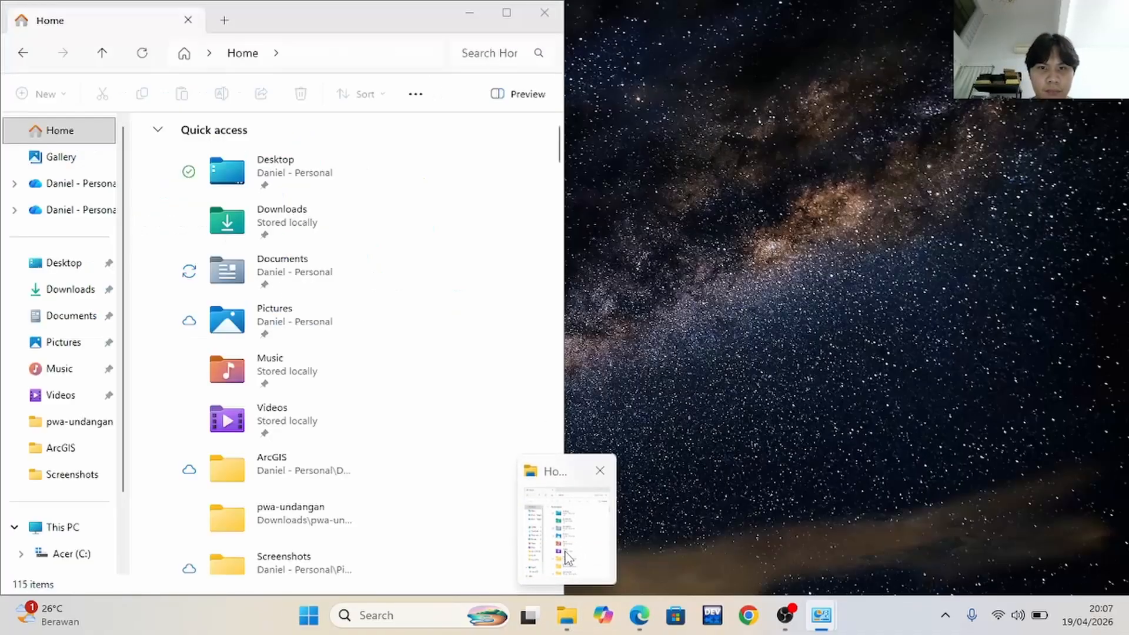
{"action": "left_click", "coordinate": [566, 557]}
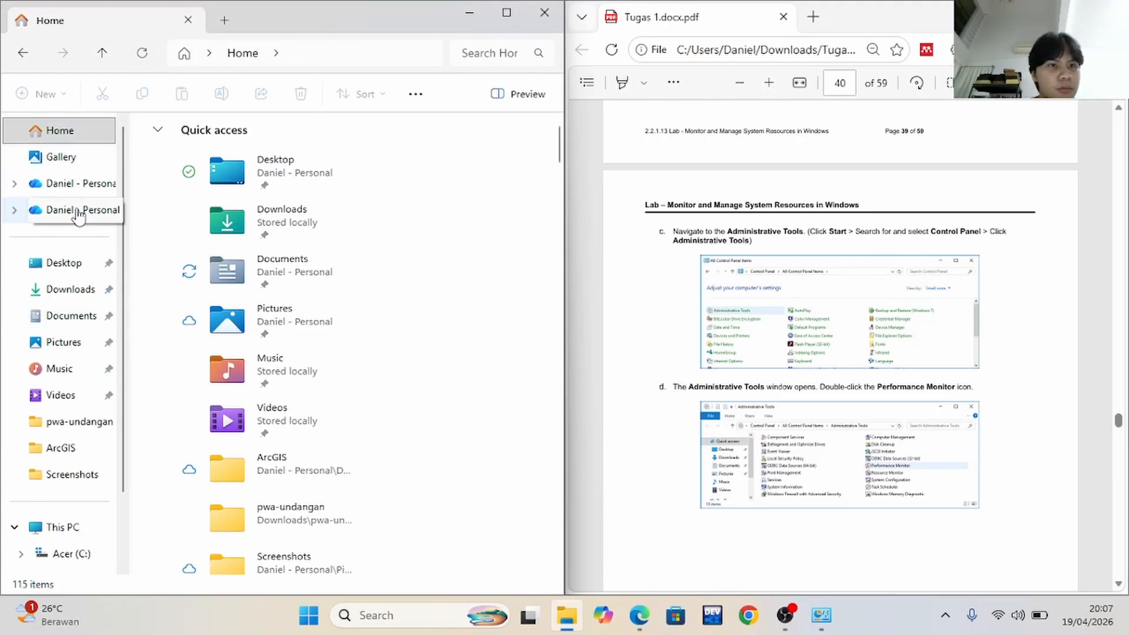
{"action": "scroll", "coordinate": [80, 217], "scroll_direction": "down", "scroll_amount": 1}
{"action": "scroll", "coordinate": [80, 219], "scroll_direction": "up", "scroll_amount": 1}
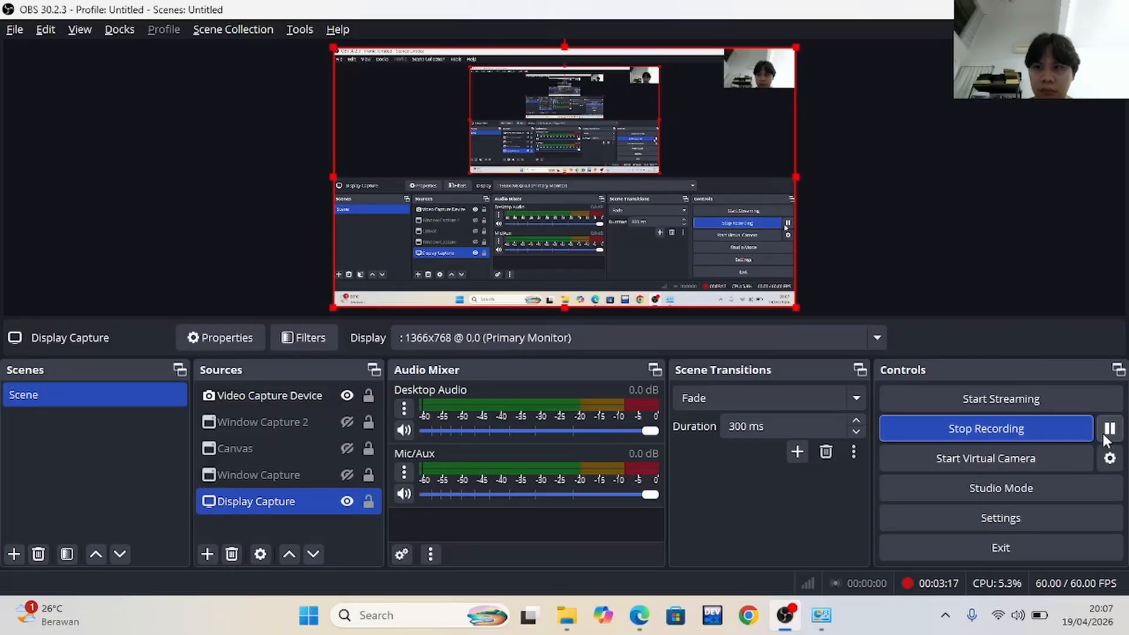
Bring up the Windows Tools window and dock it side by side with the Tugas 1.docx.pdf lab document
{"action": "mouse_move", "coordinate": [803, 615]}
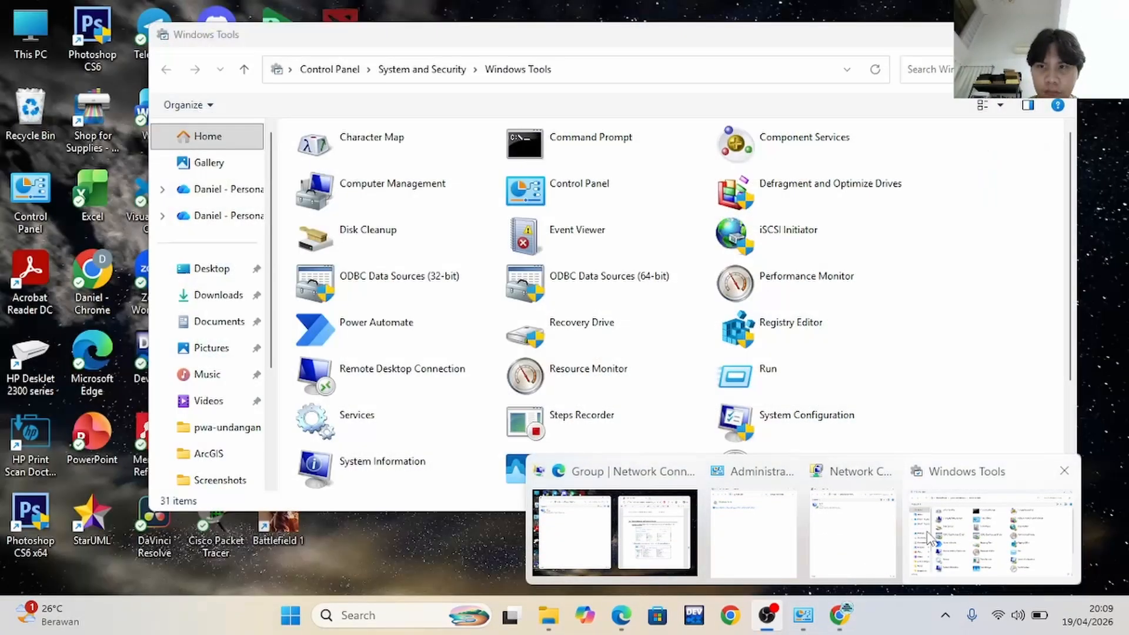
{"action": "left_click", "coordinate": [928, 535]}
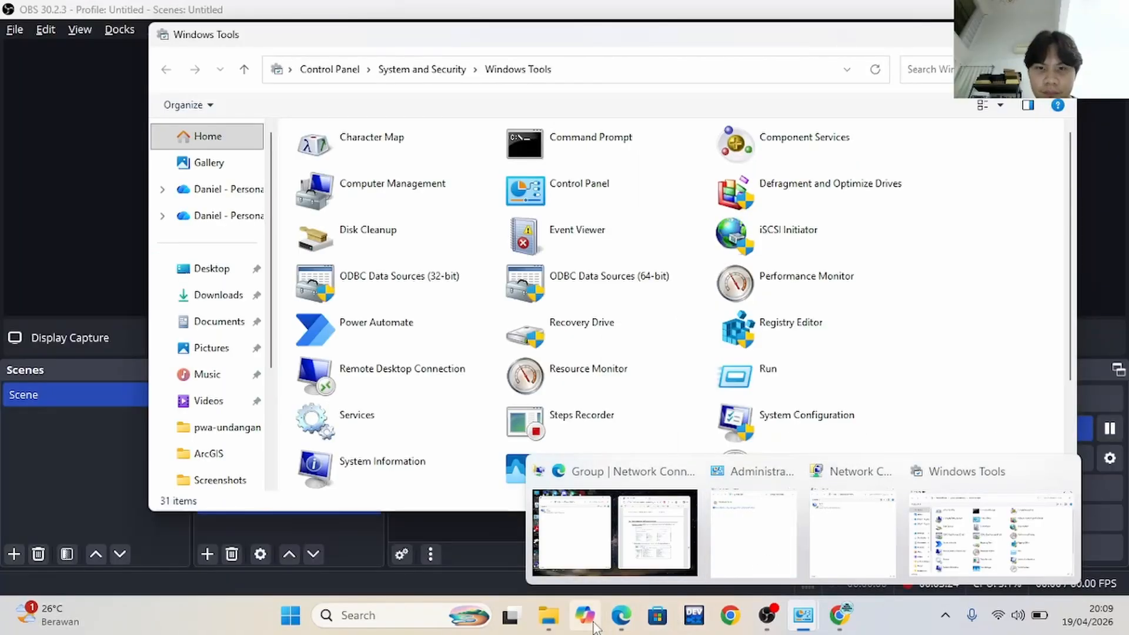
{"action": "mouse_move", "coordinate": [621, 616]}
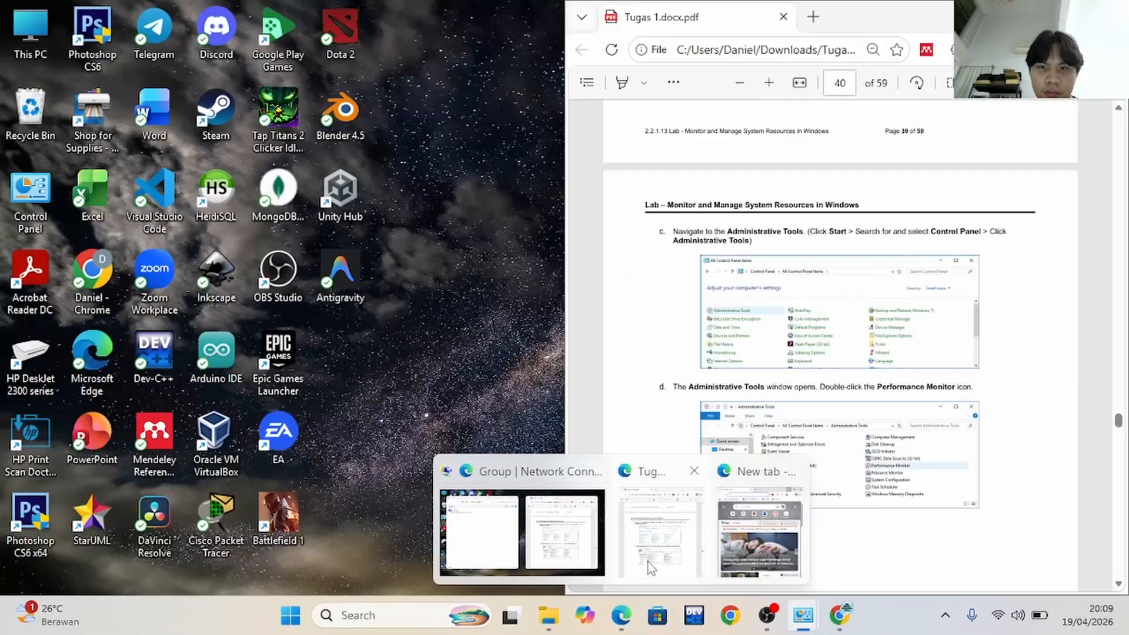
{"action": "left_click", "coordinate": [648, 562]}
{"action": "scroll", "coordinate": [648, 562], "scroll_direction": "up", "scroll_amount": 2}
{"action": "left_click", "coordinate": [356, 107]}
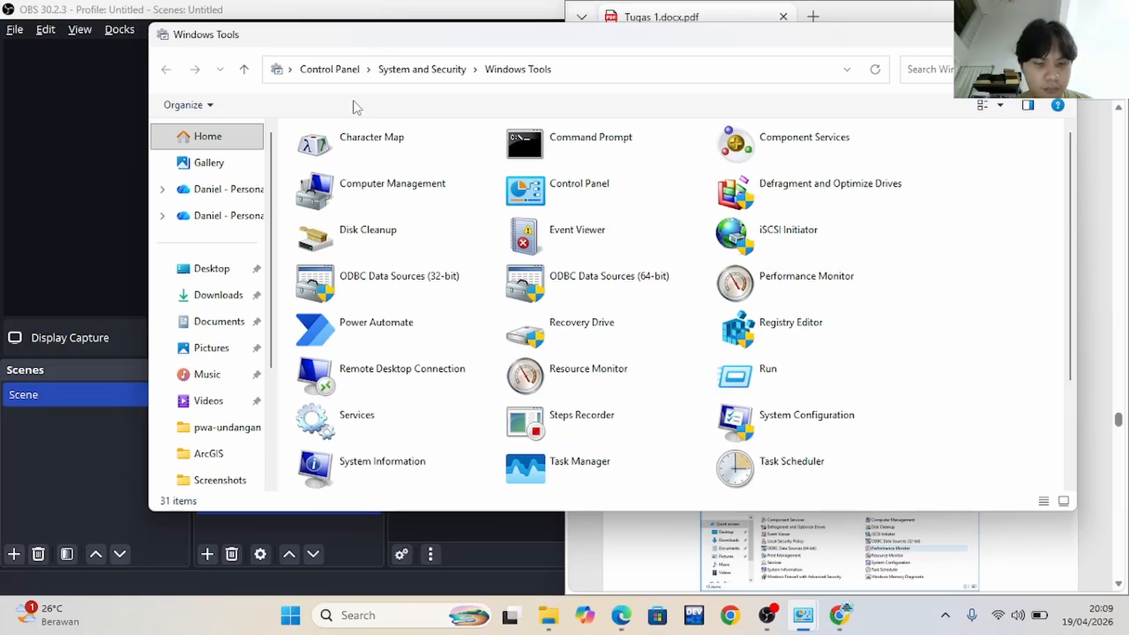
{"action": "key", "text": "super+Left"}
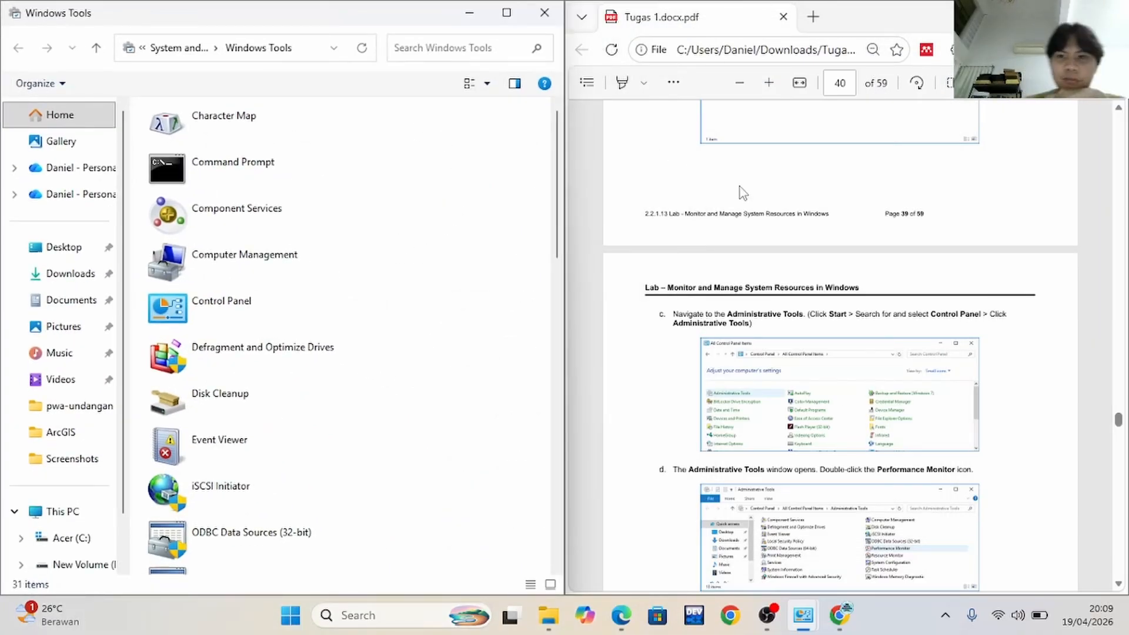
Check Part 6 step d in the lab document and open Performance Monitor from Windows Tools
{"action": "scroll", "coordinate": [754, 282], "scroll_direction": "down", "scroll_amount": 5}
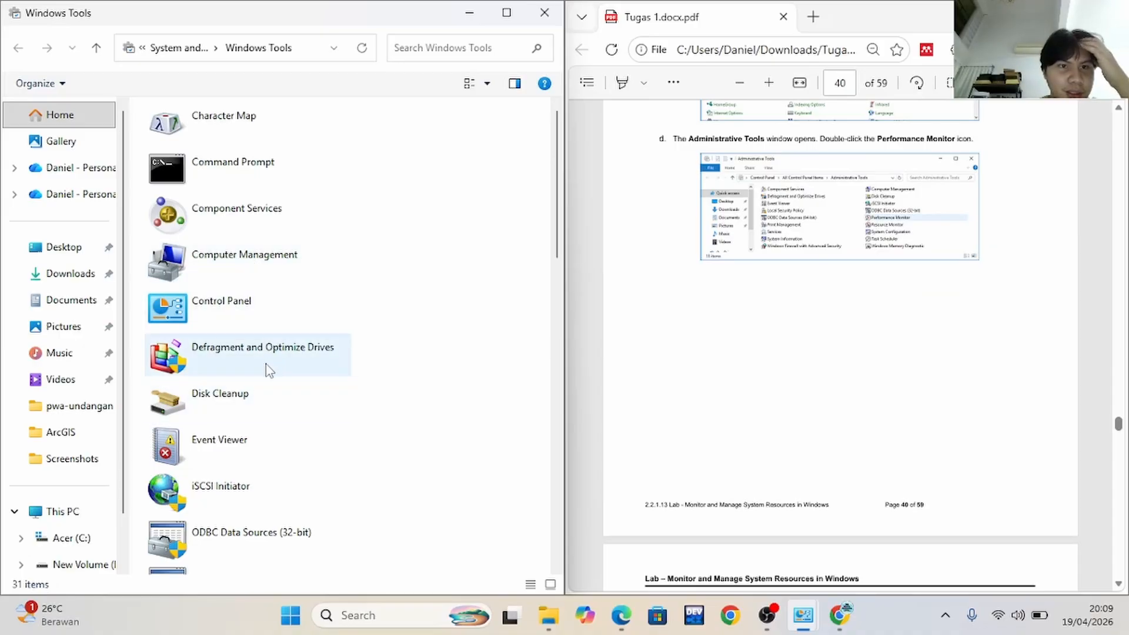
{"action": "scroll", "coordinate": [266, 470], "scroll_direction": "down", "scroll_amount": 2}
{"action": "scroll", "coordinate": [267, 483], "scroll_direction": "down", "scroll_amount": 6}
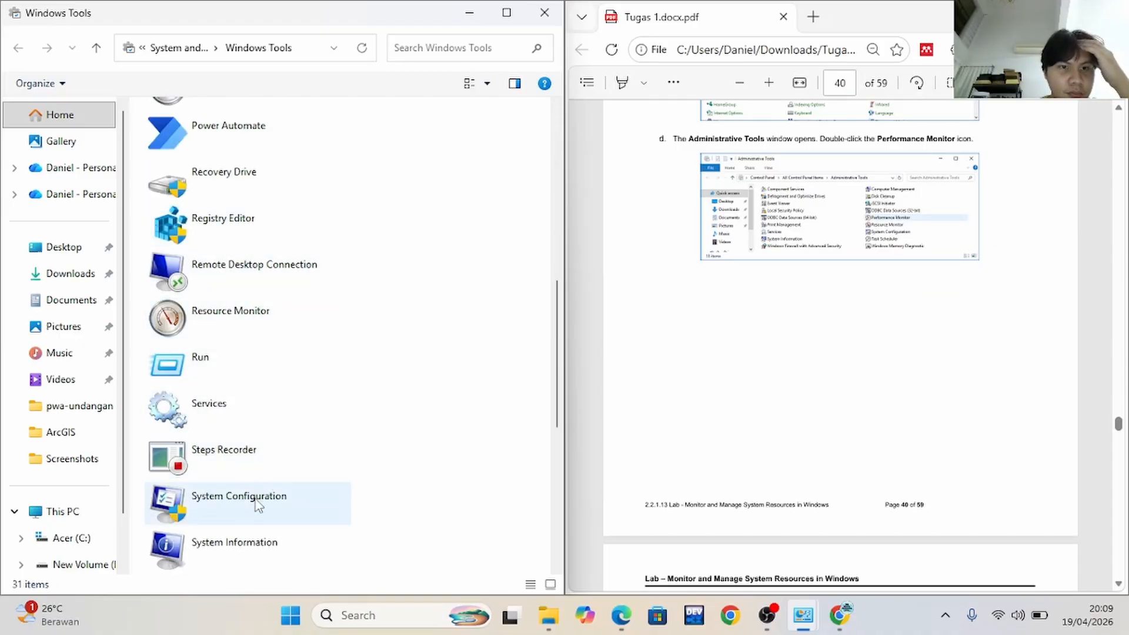
{"action": "scroll", "coordinate": [256, 500], "scroll_direction": "up", "scroll_amount": 4}
{"action": "double_click", "coordinate": [244, 344]}
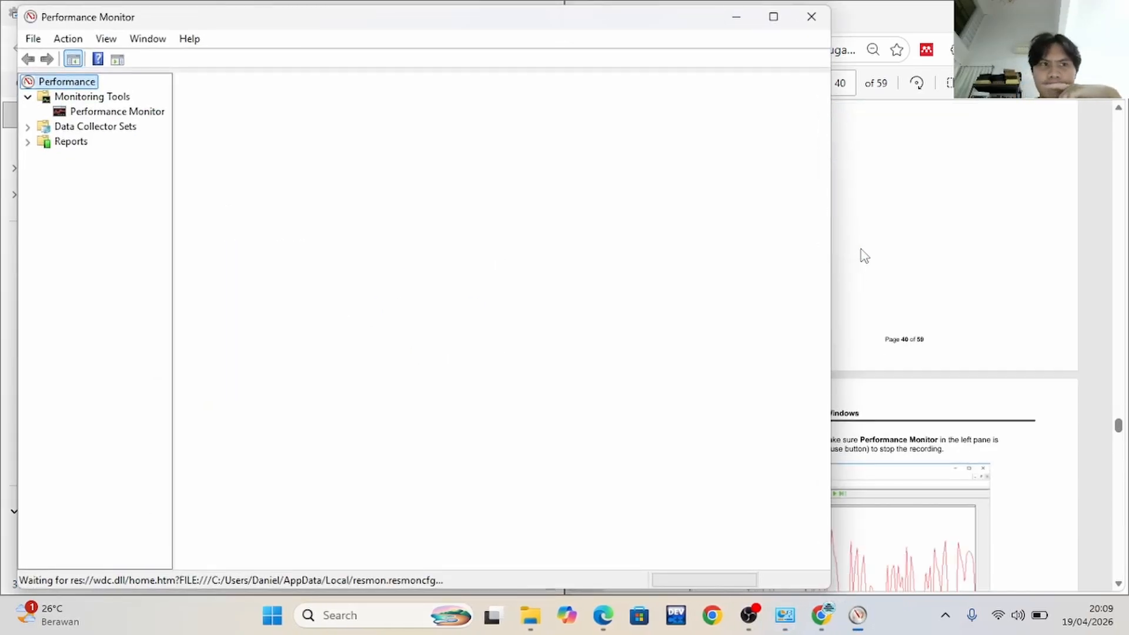
Dock the Performance Monitor window beside the lab document
{"action": "left_click", "coordinate": [720, 21]}
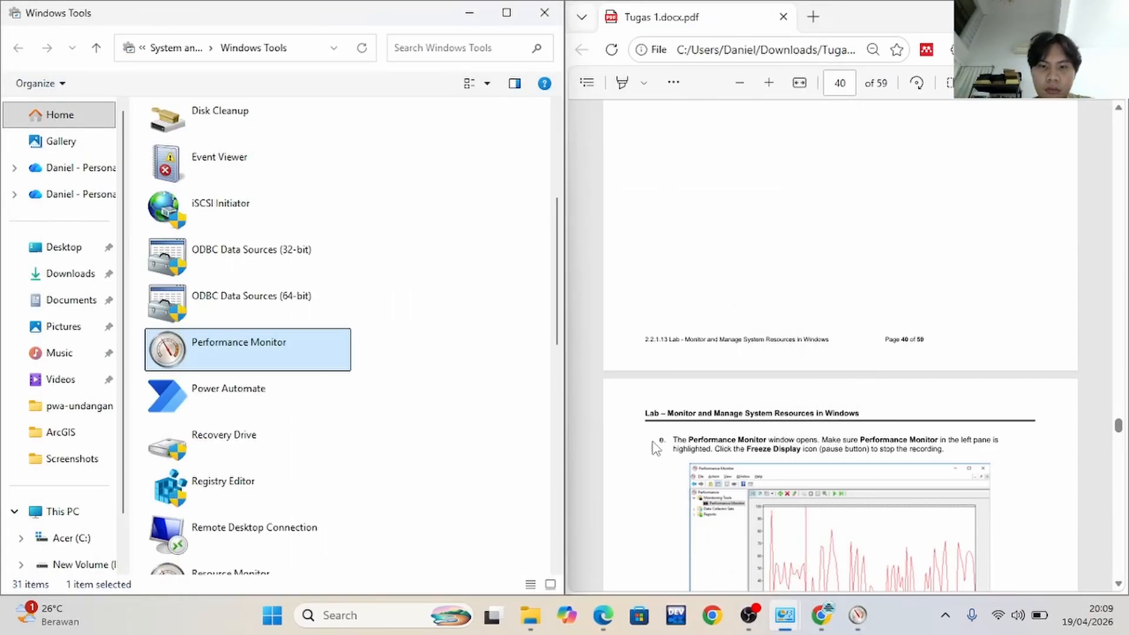
{"action": "key", "text": "alt+Tab"}
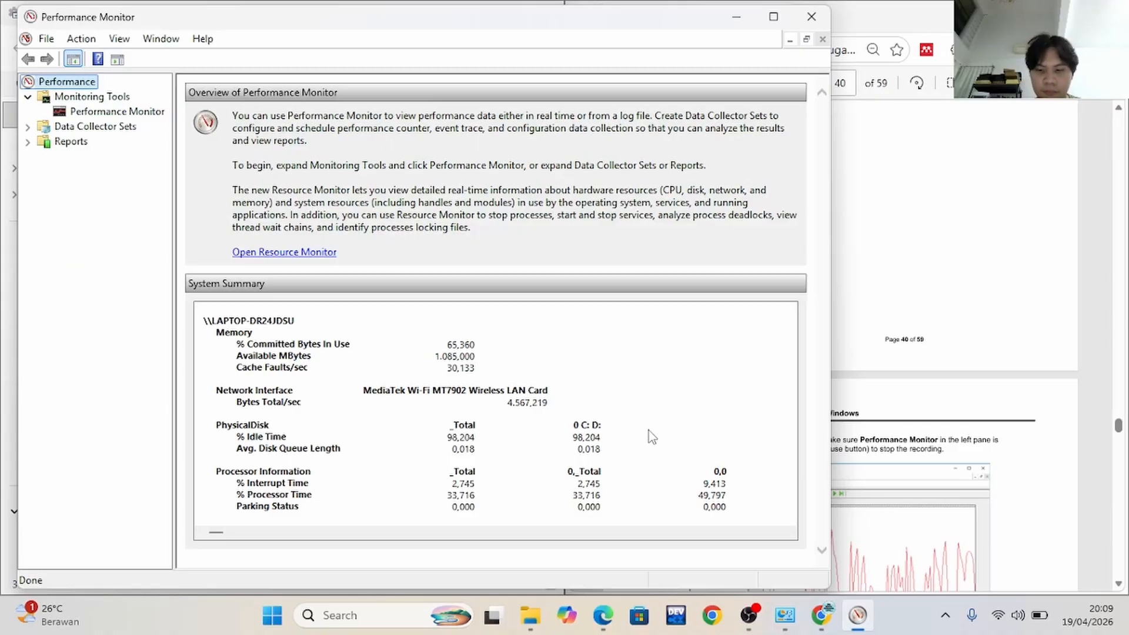
{"action": "key", "text": "super+Left"}
Follow Part 6 step e: display the Performance Monitor graph under Monitoring Tools and freeze its display
{"action": "scroll", "coordinate": [841, 517], "scroll_direction": "down", "scroll_amount": 2}
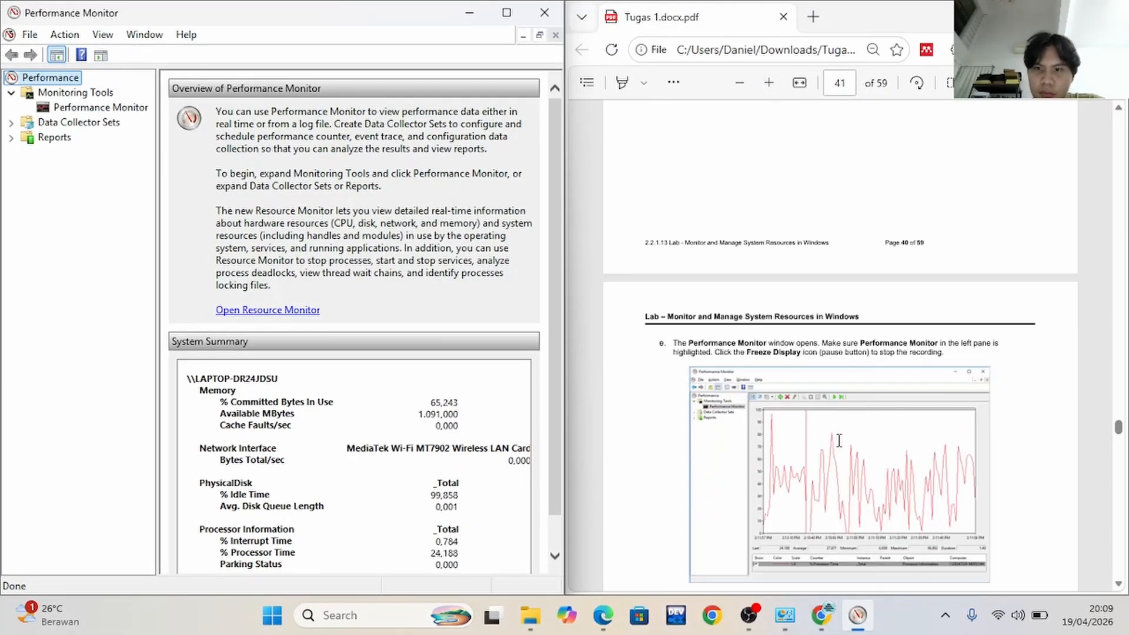
{"action": "scroll", "coordinate": [839, 441], "scroll_direction": "down", "scroll_amount": 2}
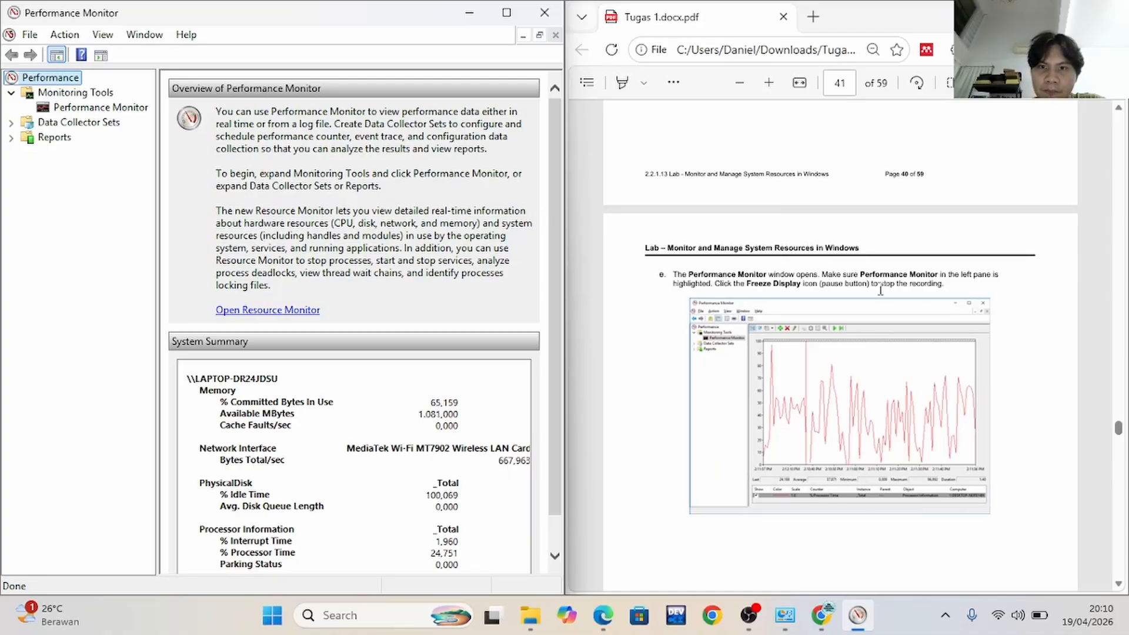
{"action": "left_click", "coordinate": [110, 109]}
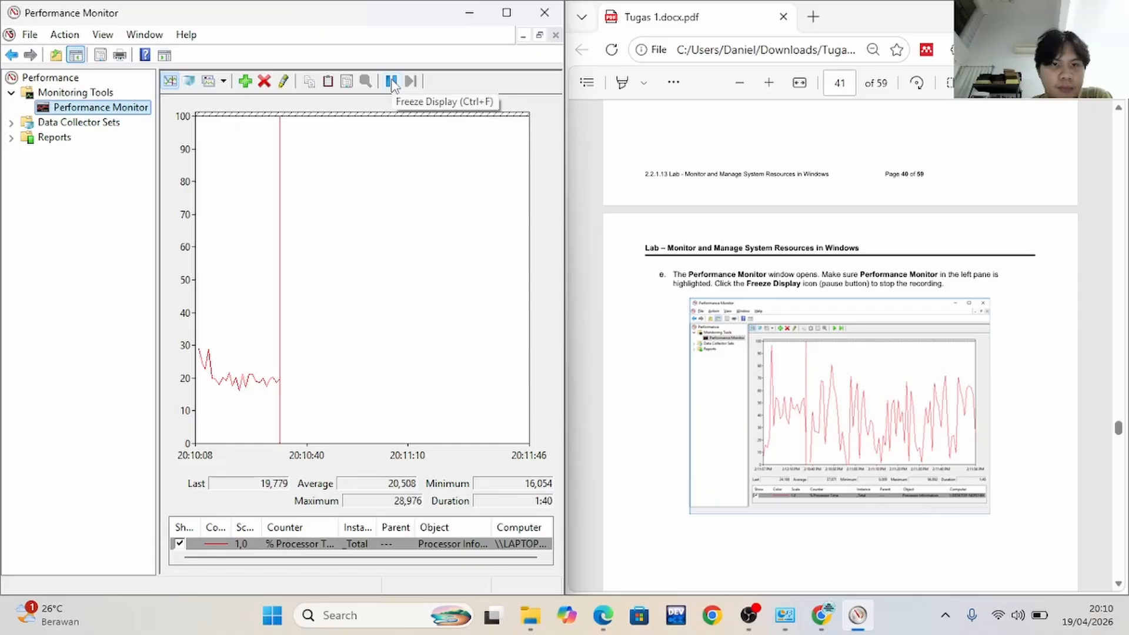
{"action": "left_click", "coordinate": [392, 82]}
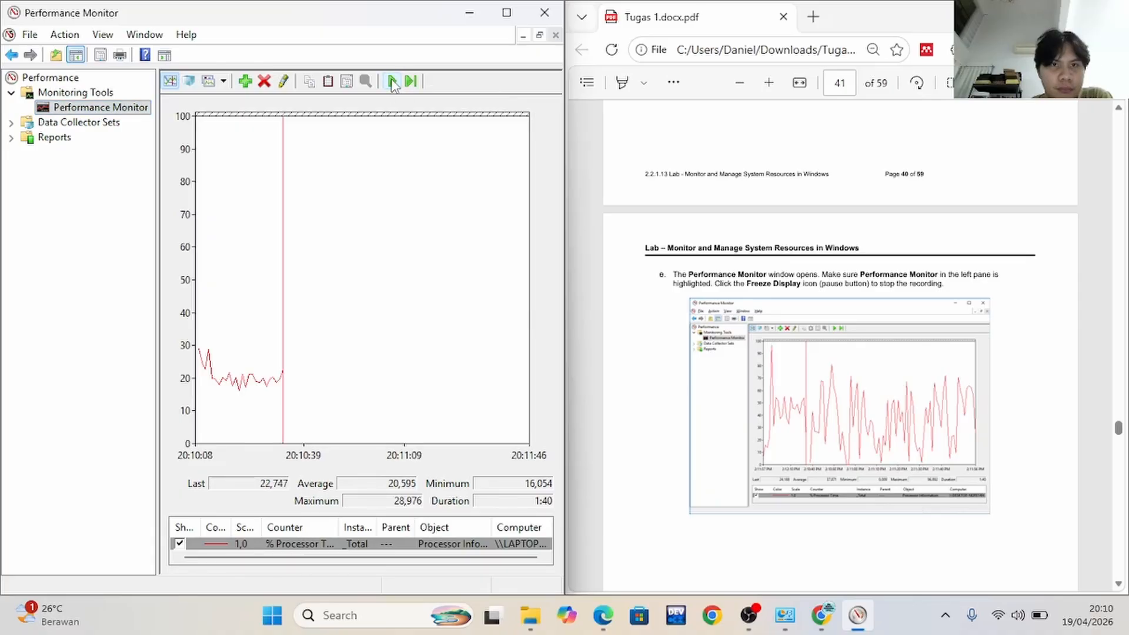
Follow Part 6 step f: clear the frozen Performance Monitor graph, leaving its window open
{"action": "scroll", "coordinate": [743, 303], "scroll_direction": "down", "scroll_amount": 10}
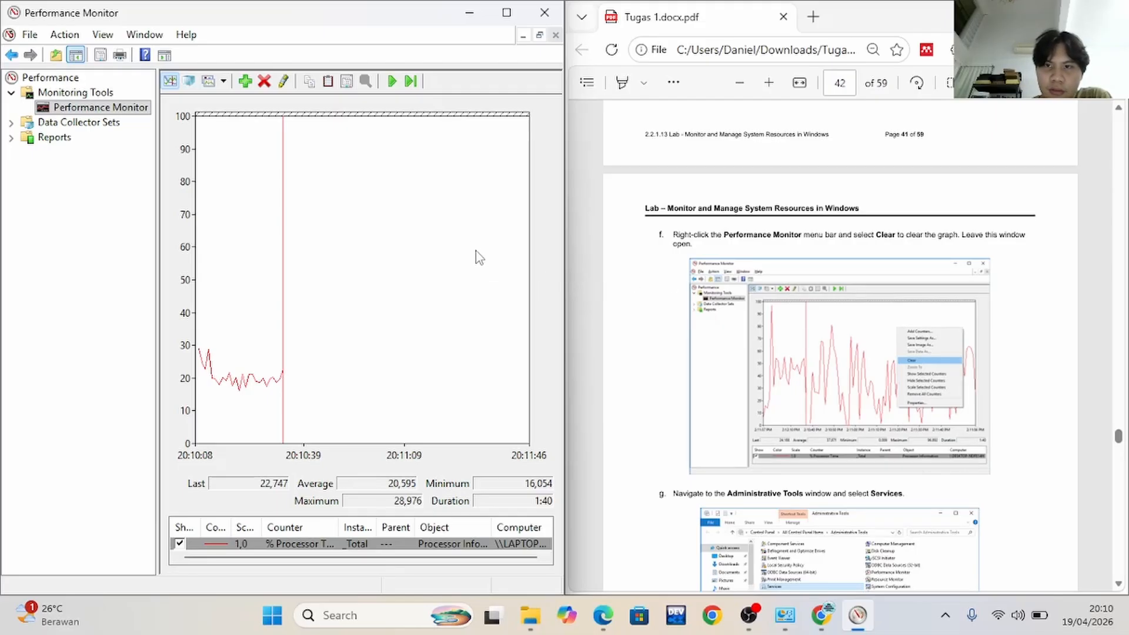
{"action": "right_click", "coordinate": [353, 224]}
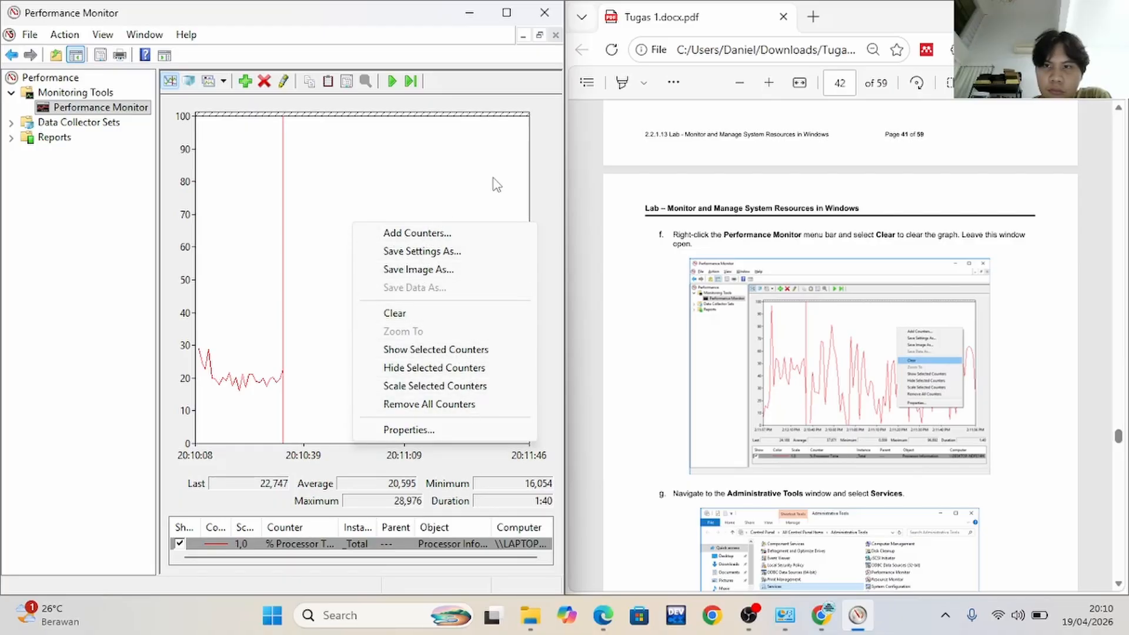
{"action": "left_click", "coordinate": [527, 175]}
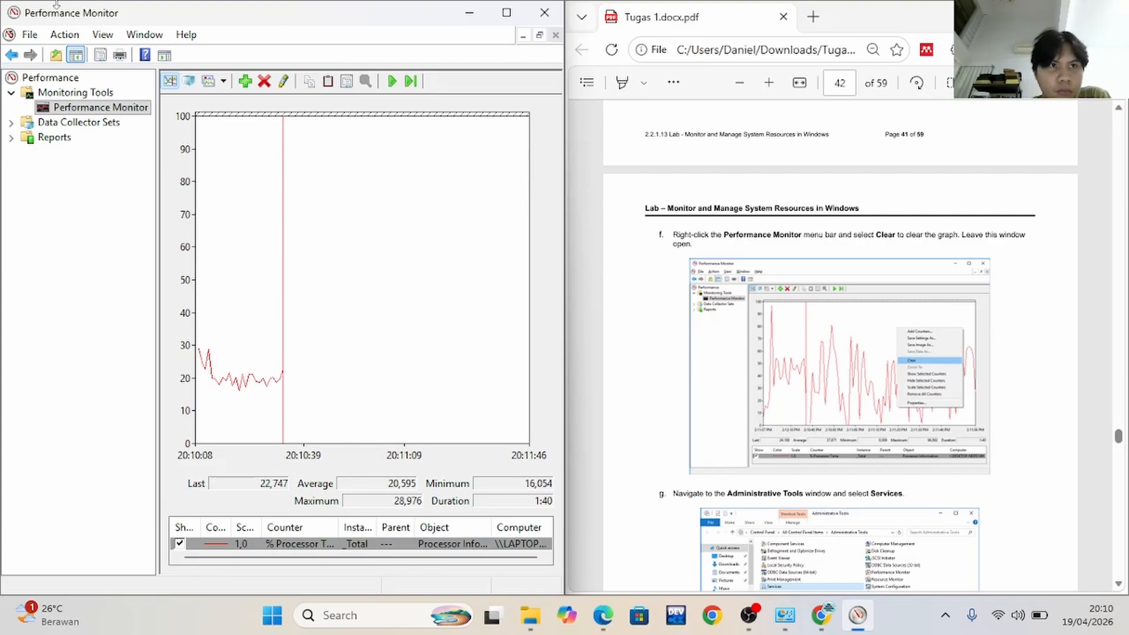
{"action": "right_click", "coordinate": [117, 113]}
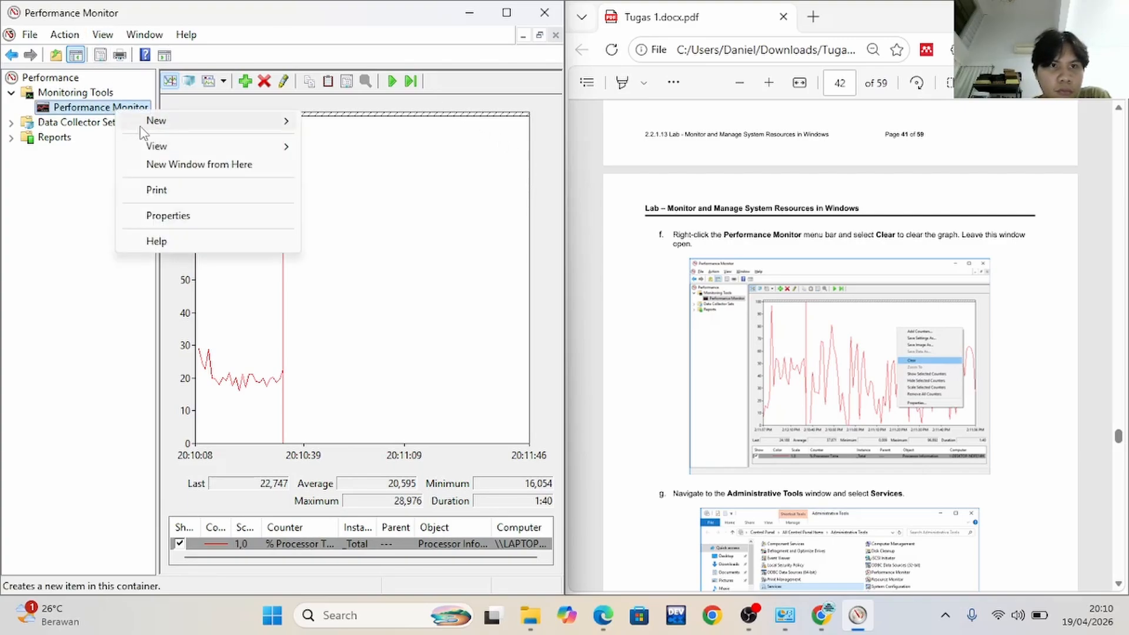
{"action": "left_click", "coordinate": [105, 113]}
{"action": "right_click", "coordinate": [262, 245]}
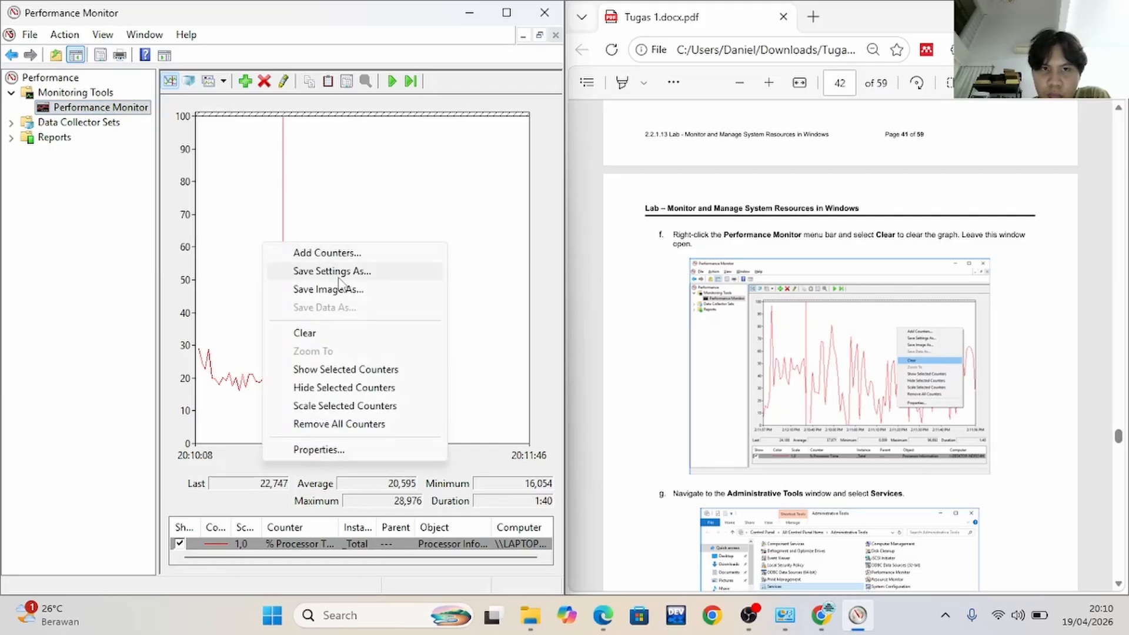
{"action": "left_click", "coordinate": [321, 335]}
Follow Part 6 step g: search Windows Tools for "serv", open Services and dock its window beside the lab document
{"action": "scroll", "coordinate": [894, 447], "scroll_direction": "down", "scroll_amount": 3}
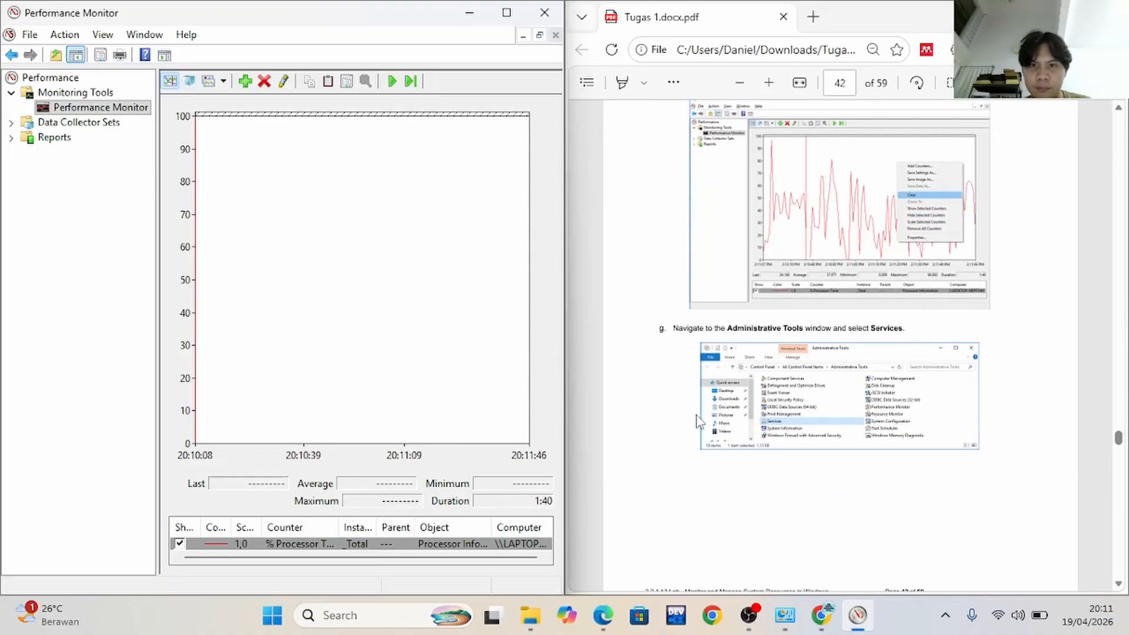
{"action": "key", "text": "alt+Tab"}
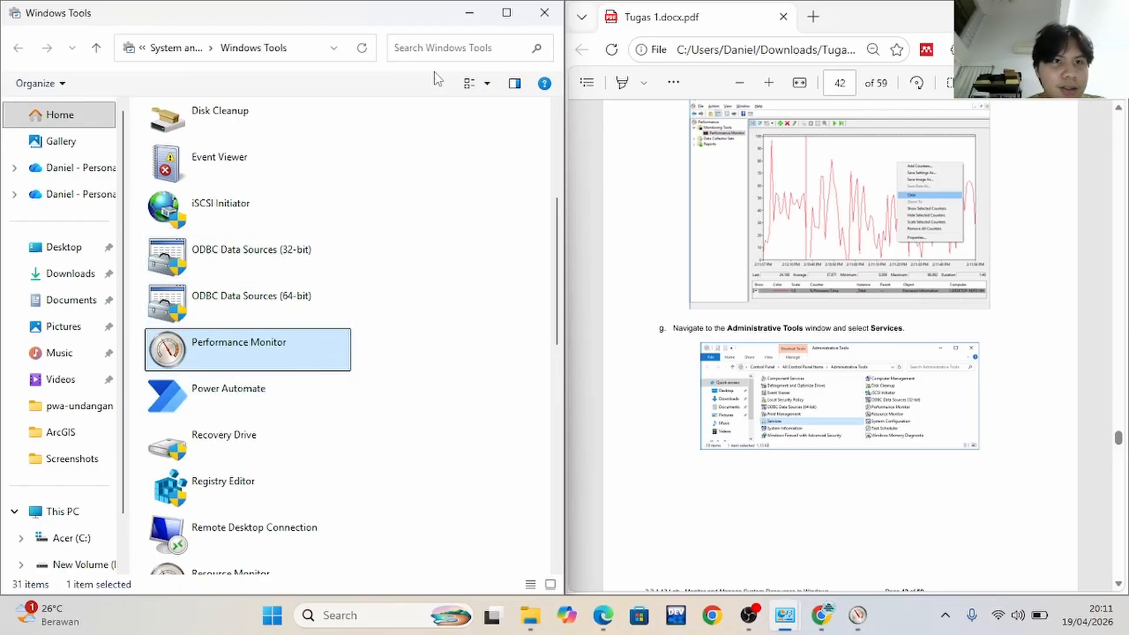
{"action": "left_click", "coordinate": [444, 52]}
{"action": "type", "text": "serv"}
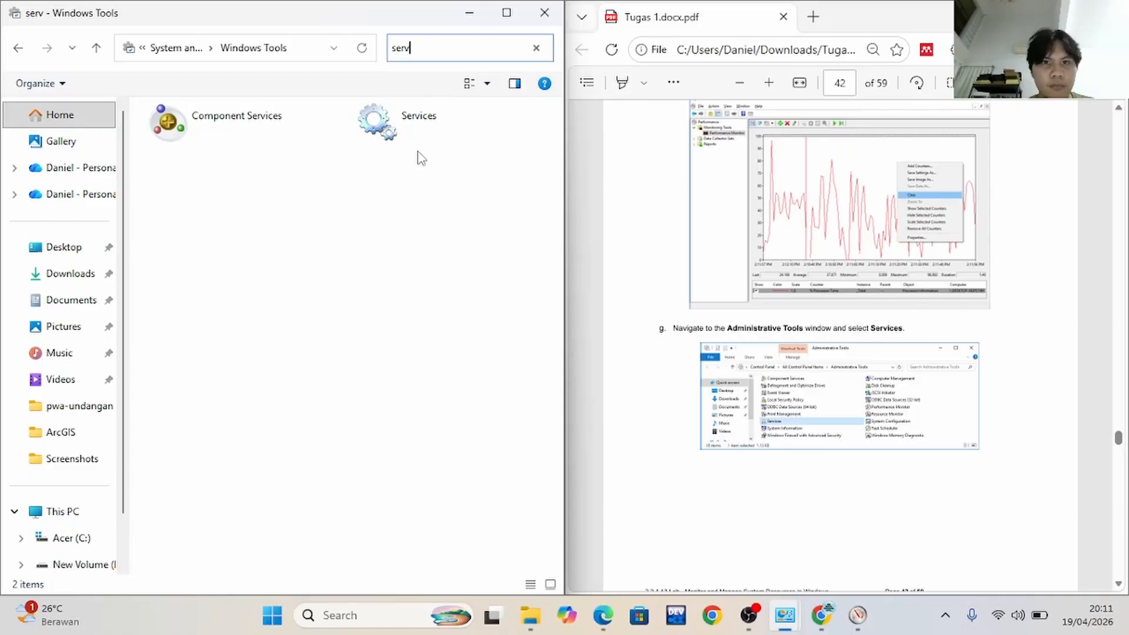
{"action": "left_click", "coordinate": [415, 140]}
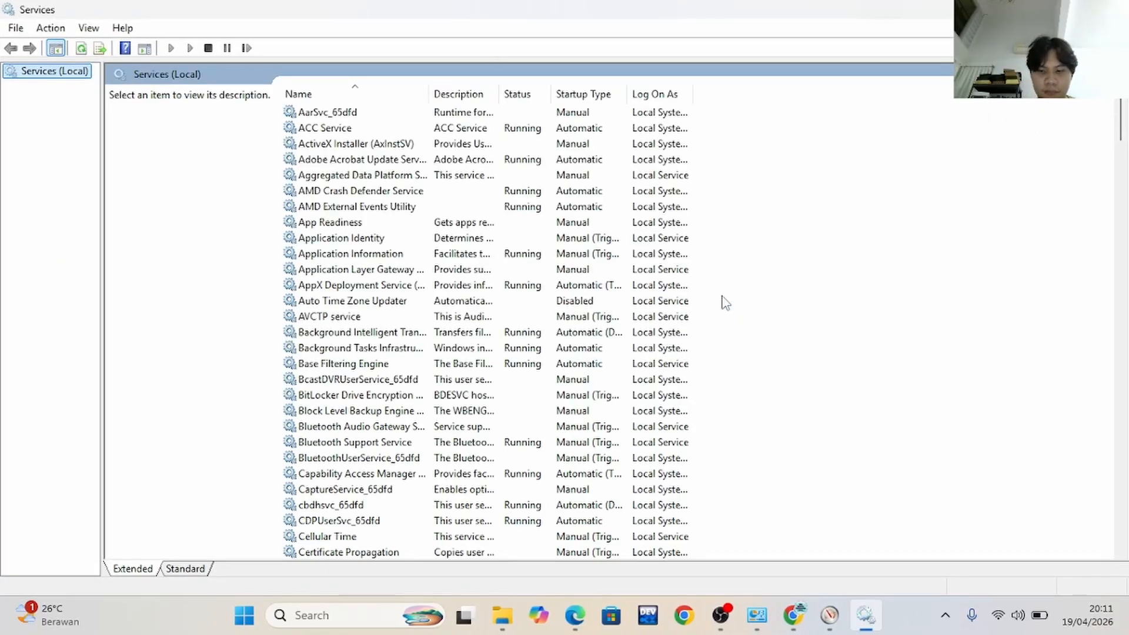
{"action": "key", "text": "super+Left"}
Read Part 6 steps h and i, locate the Routing and Remote Access service in Services and open its properties
{"action": "scroll", "coordinate": [840, 337], "scroll_direction": "down", "scroll_amount": 4}
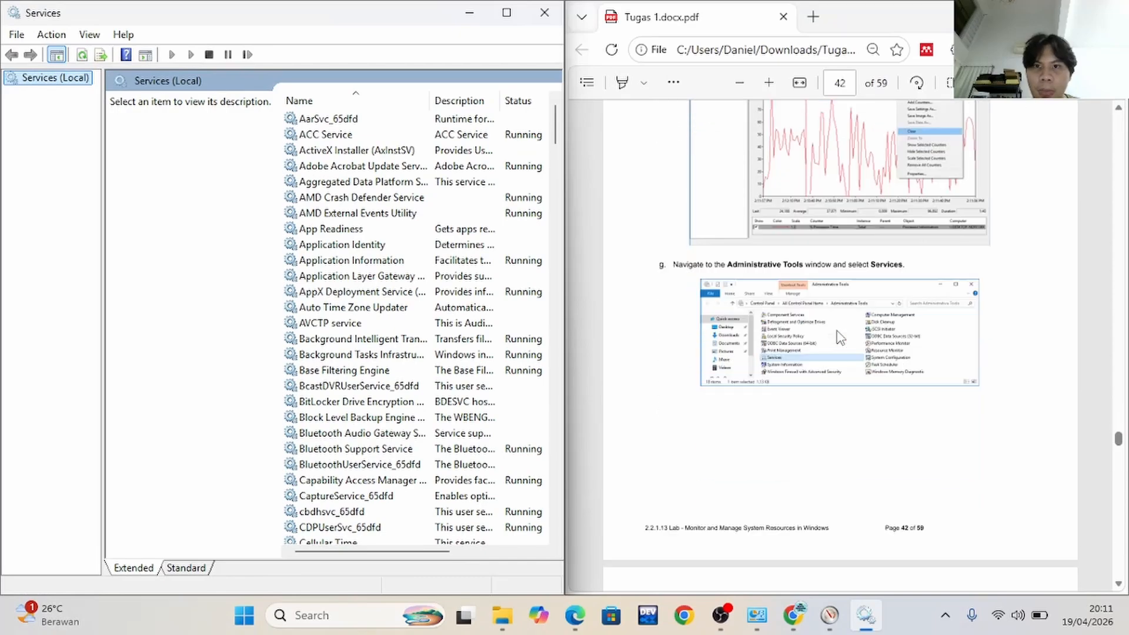
{"action": "scroll", "coordinate": [840, 337], "scroll_direction": "down", "scroll_amount": 7}
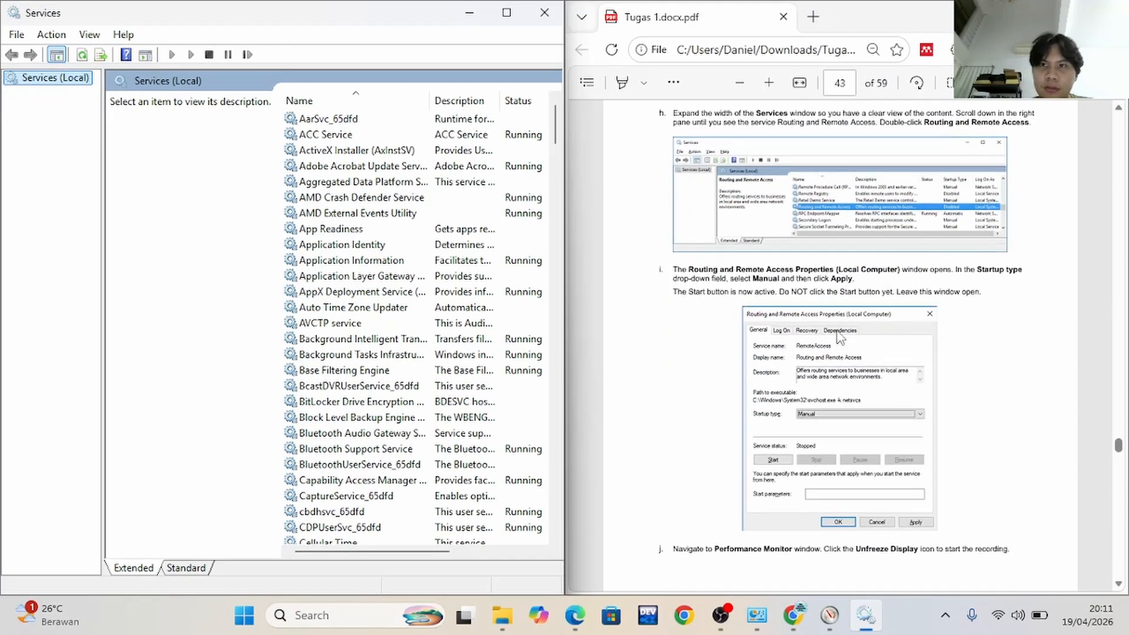
{"action": "scroll", "coordinate": [840, 336], "scroll_direction": "up", "scroll_amount": 1}
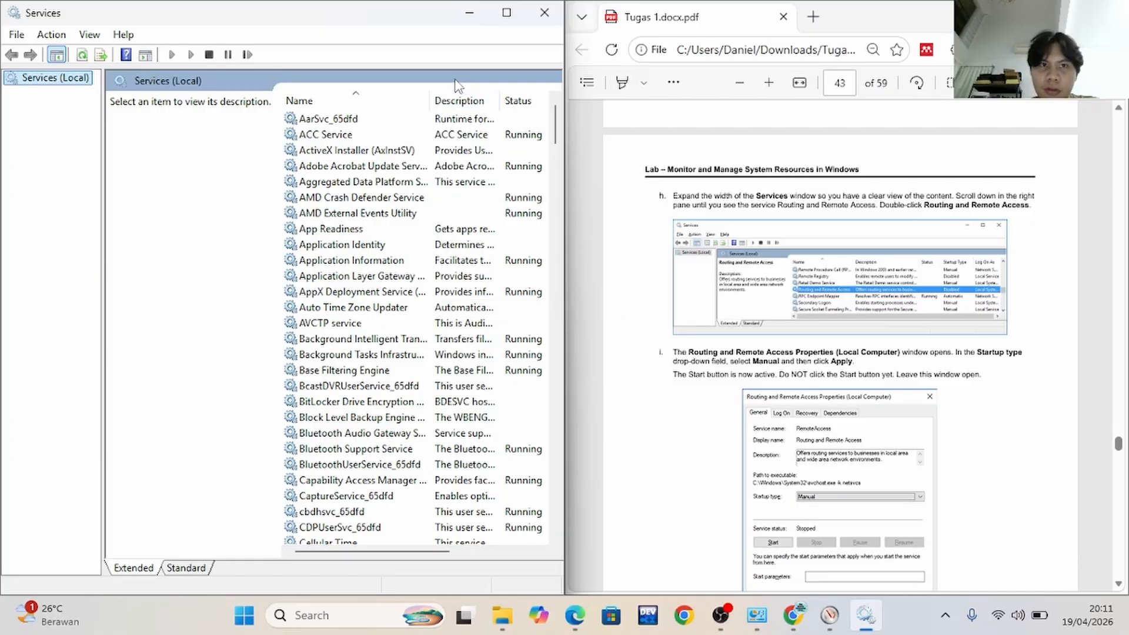
{"action": "scroll", "coordinate": [390, 258], "scroll_direction": "down", "scroll_amount": 1}
{"action": "scroll", "coordinate": [391, 259], "scroll_direction": "down", "scroll_amount": 20}
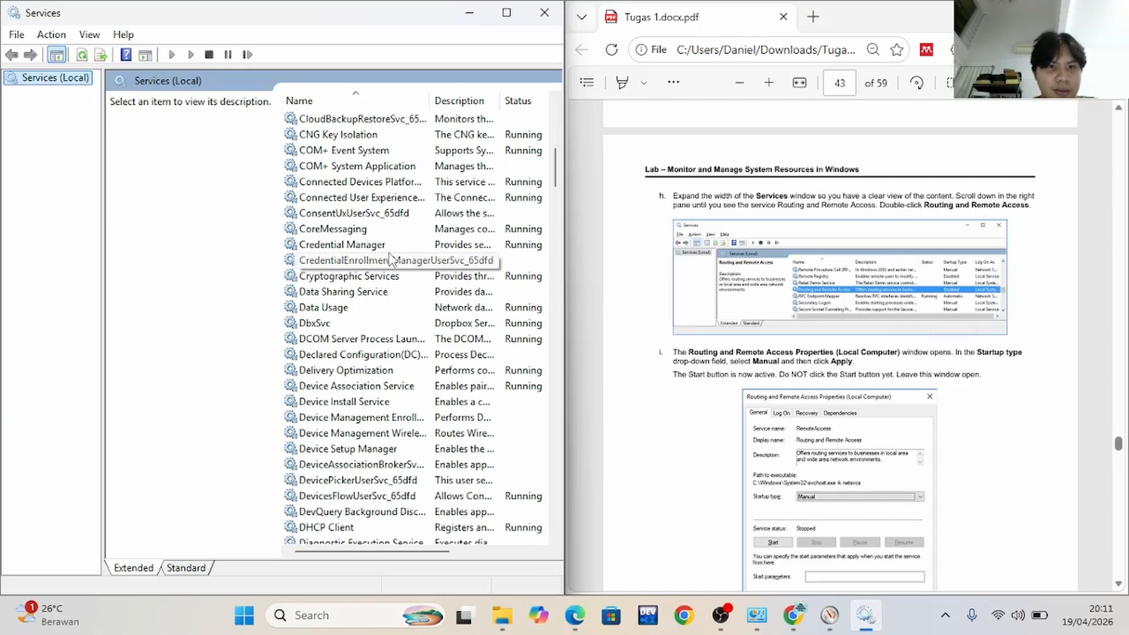
{"action": "scroll", "coordinate": [389, 259], "scroll_direction": "down", "scroll_amount": 20}
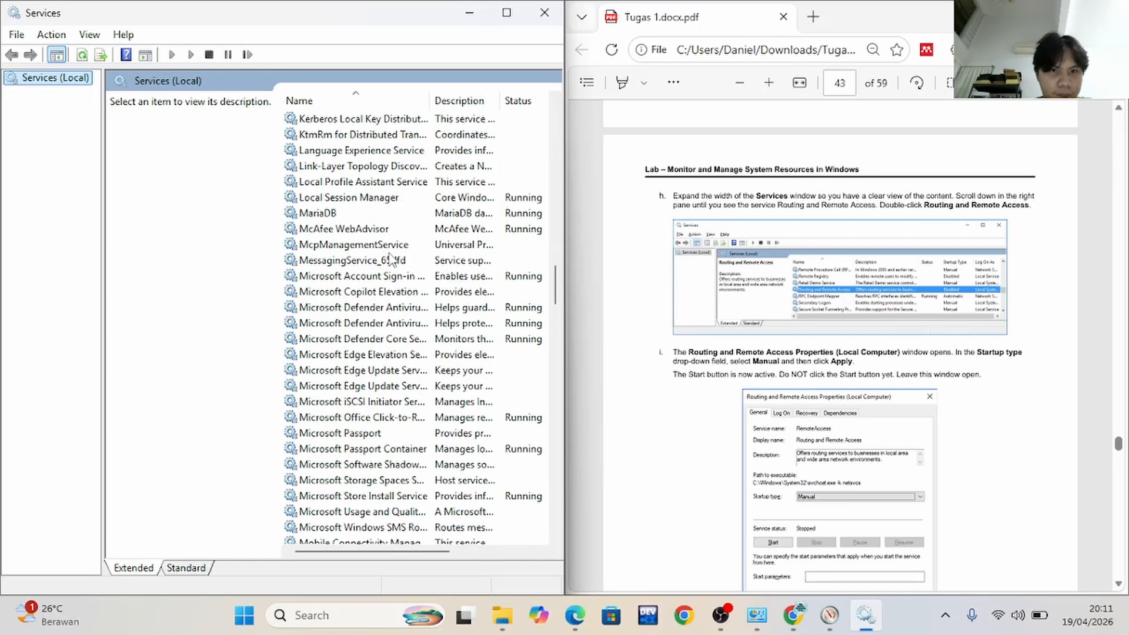
{"action": "scroll", "coordinate": [383, 266], "scroll_direction": "down", "scroll_amount": 7}
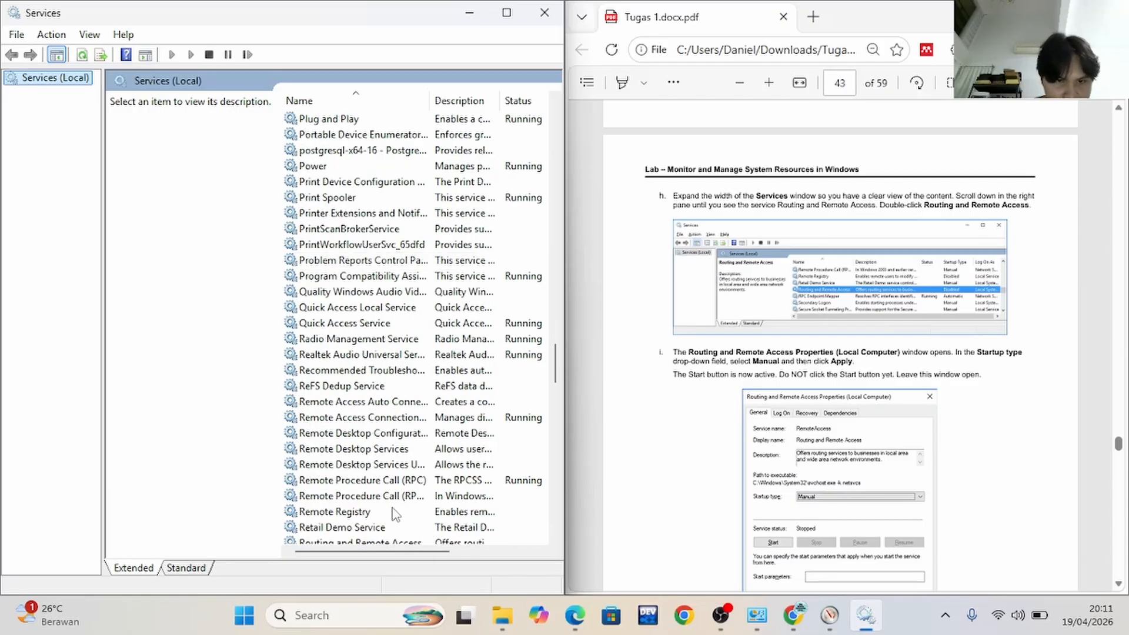
{"action": "scroll", "coordinate": [392, 510], "scroll_direction": "down", "scroll_amount": 1}
{"action": "left_click", "coordinate": [338, 500]}
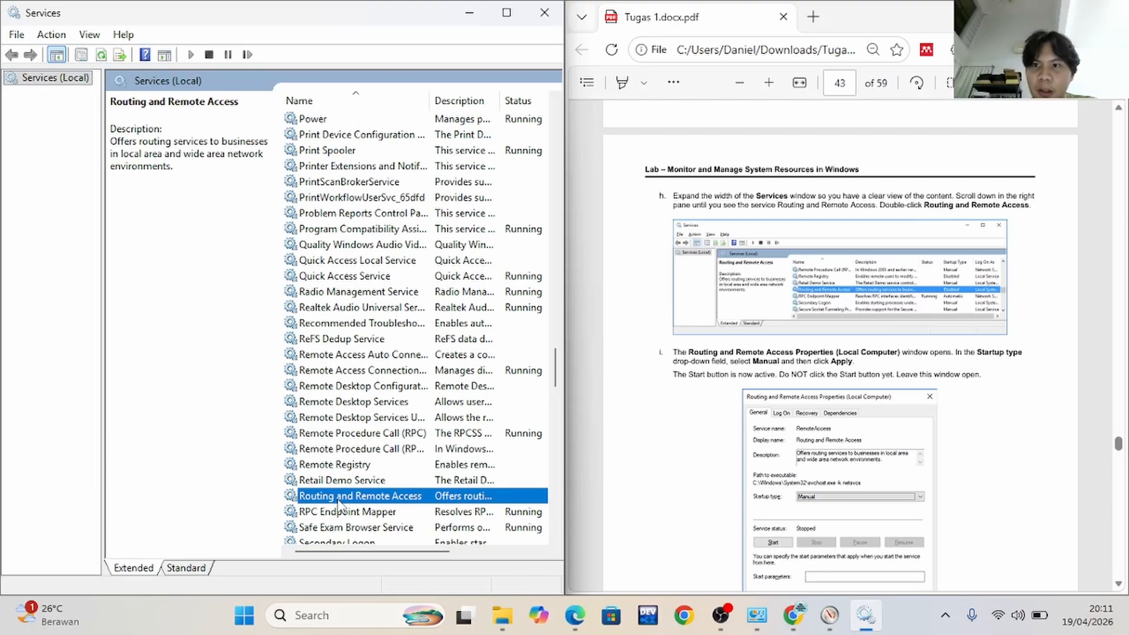
{"action": "double_click", "coordinate": [339, 500]}
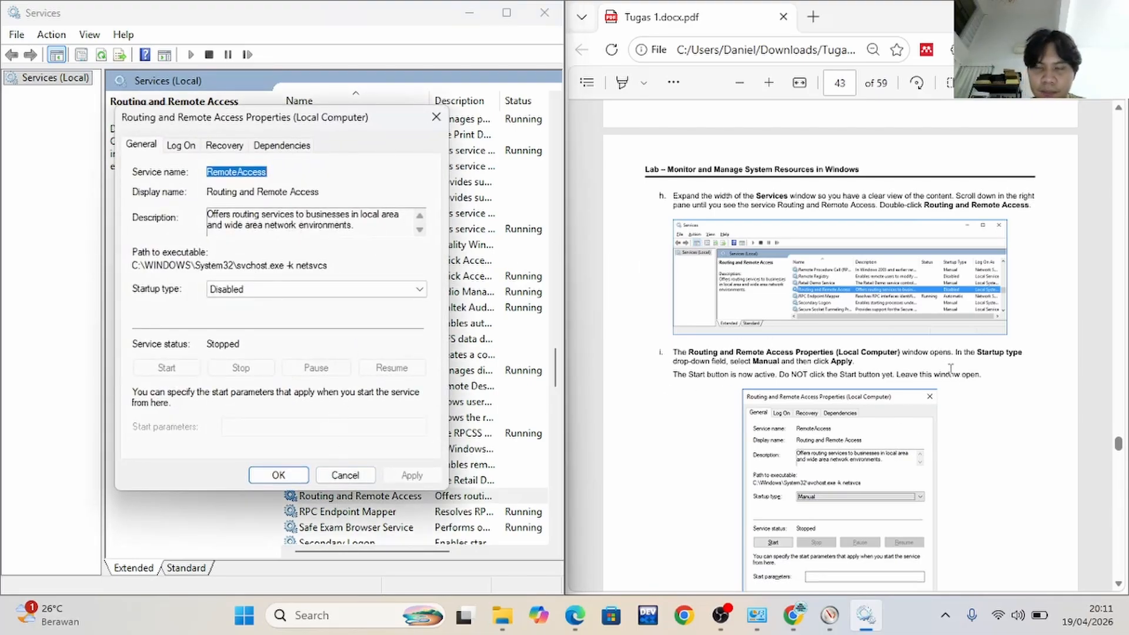
Follow Part 6 step i: set the Routing and Remote Access startup type to Manual and apply it, leaving the properties open
{"action": "scroll", "coordinate": [951, 369], "scroll_direction": "down", "scroll_amount": 2}
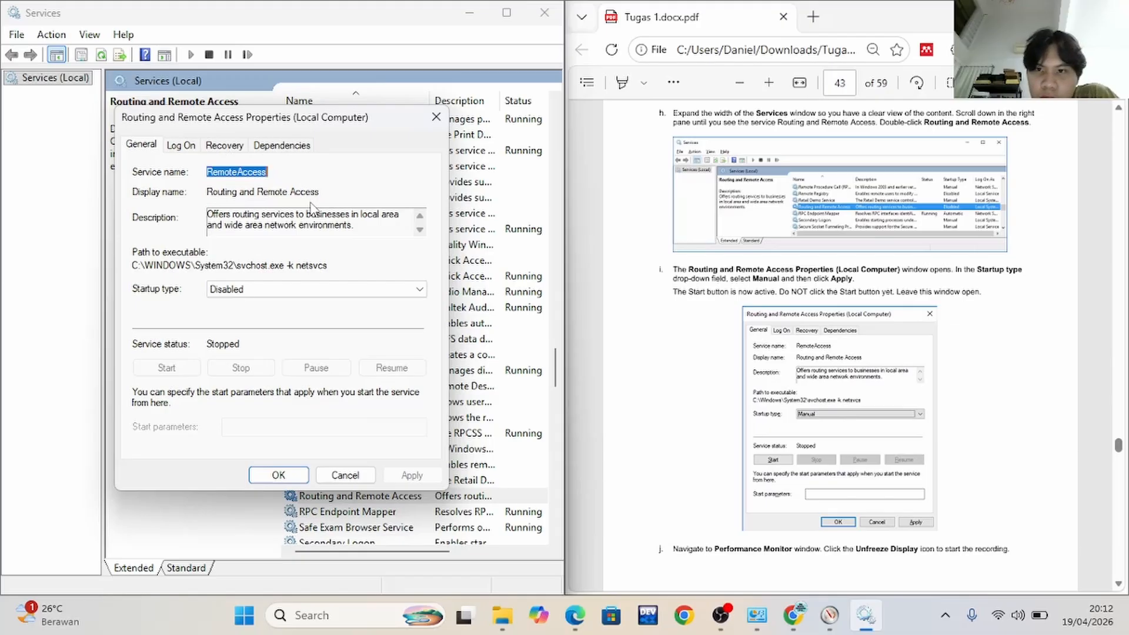
{"action": "left_click", "coordinate": [364, 288]}
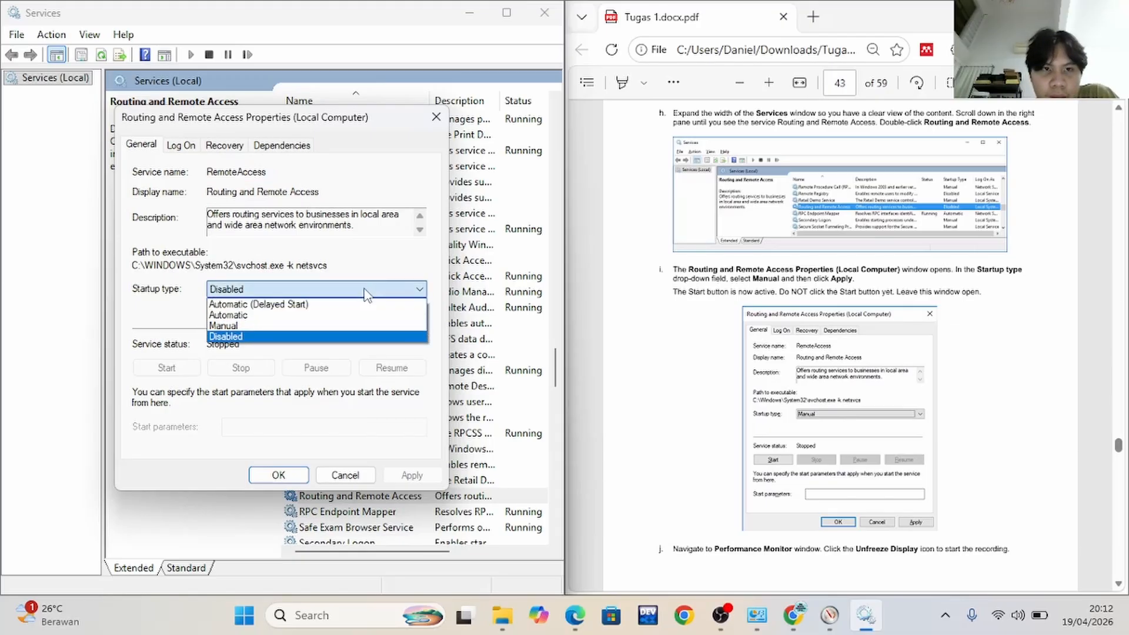
{"action": "left_click", "coordinate": [352, 327]}
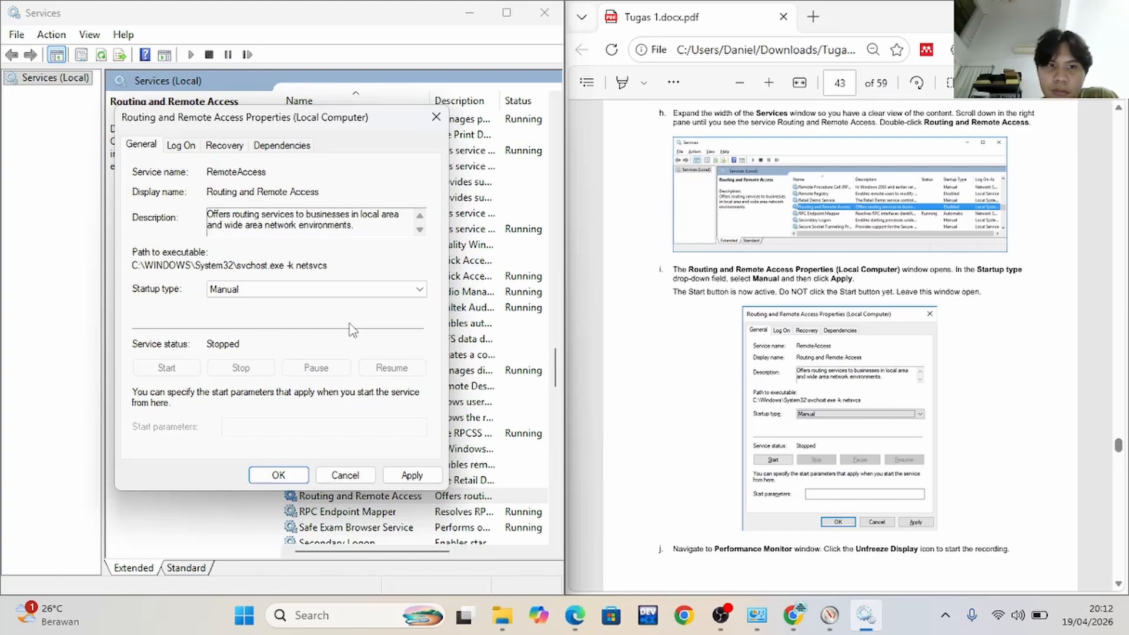
{"action": "left_click", "coordinate": [412, 474]}
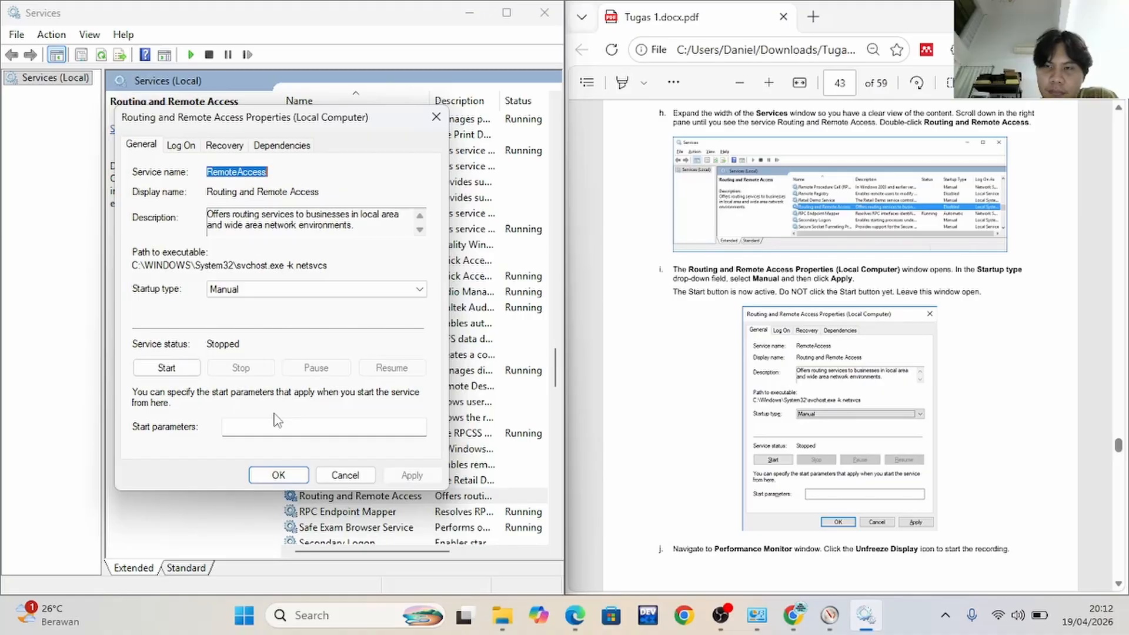
Follow Part 6 step j: switch to Performance Monitor and unfreeze its display to start the recording
{"action": "scroll", "coordinate": [804, 427], "scroll_direction": "down", "scroll_amount": 4}
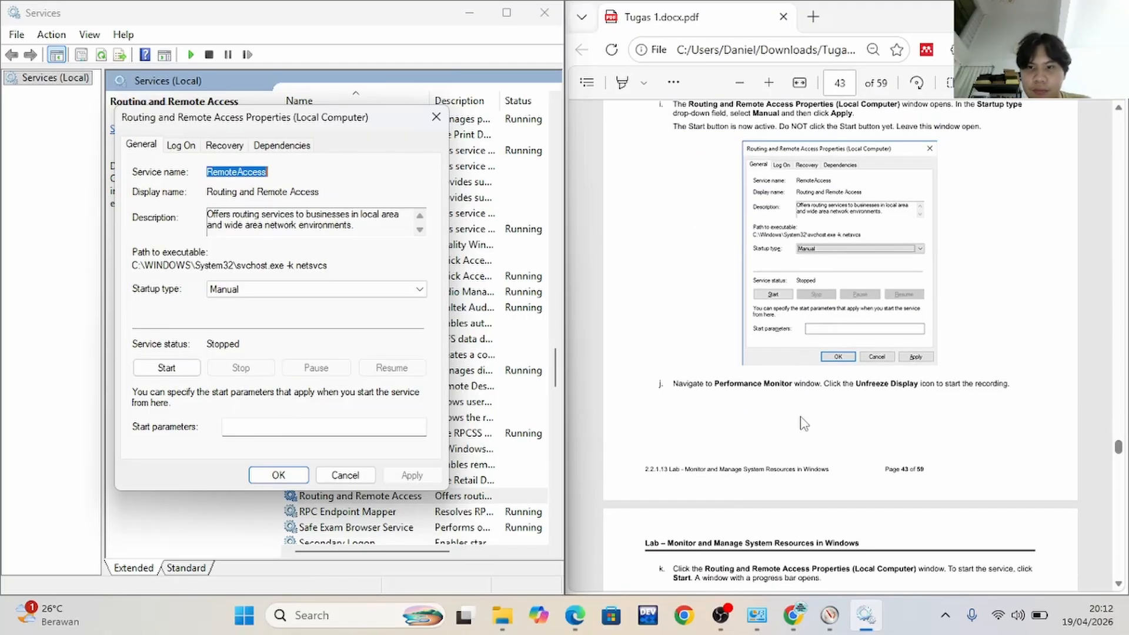
{"action": "scroll", "coordinate": [804, 424], "scroll_direction": "down", "scroll_amount": 2}
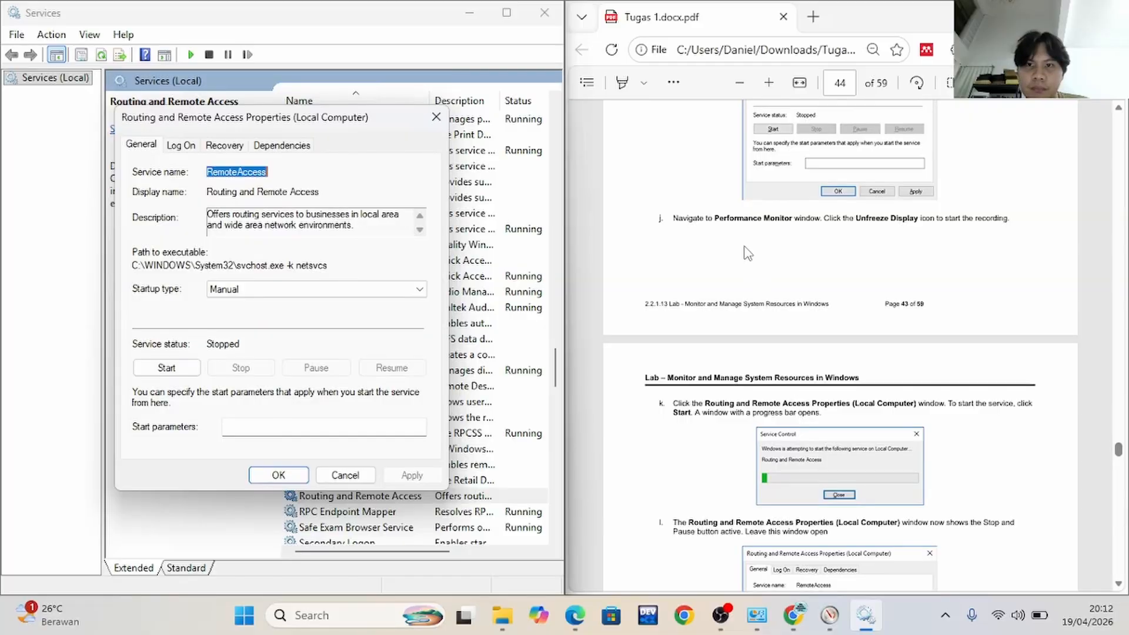
{"action": "key", "text": "alt+Tab"}
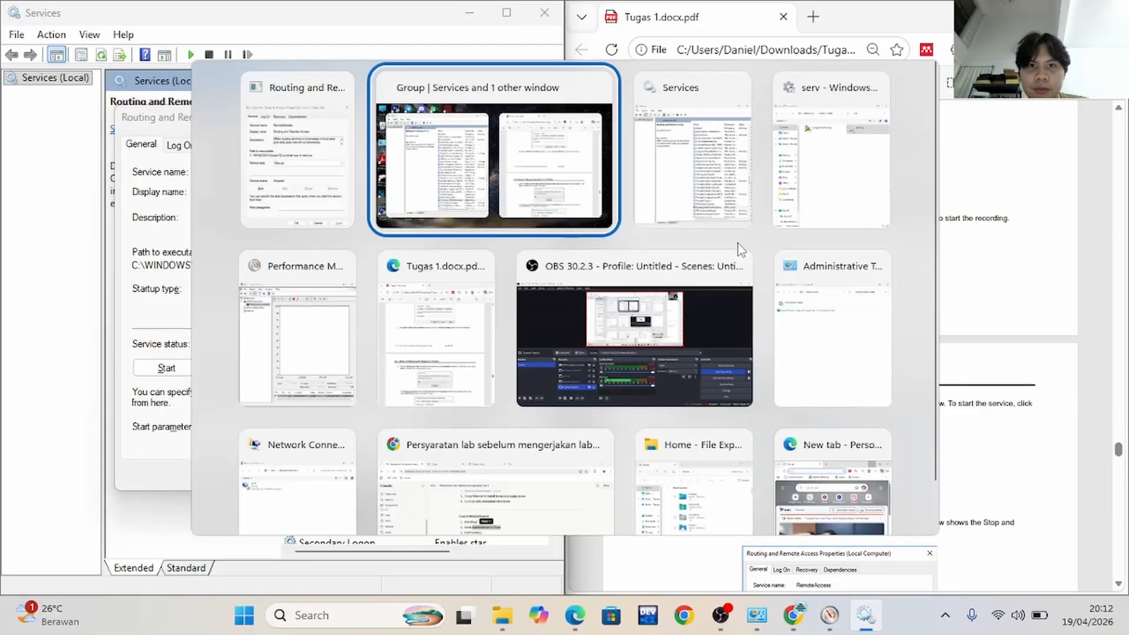
{"action": "key", "text": "alt+Tab"}
{"action": "key", "text": "alt+Tab"}
{"action": "key", "text": "alt+Tab"}
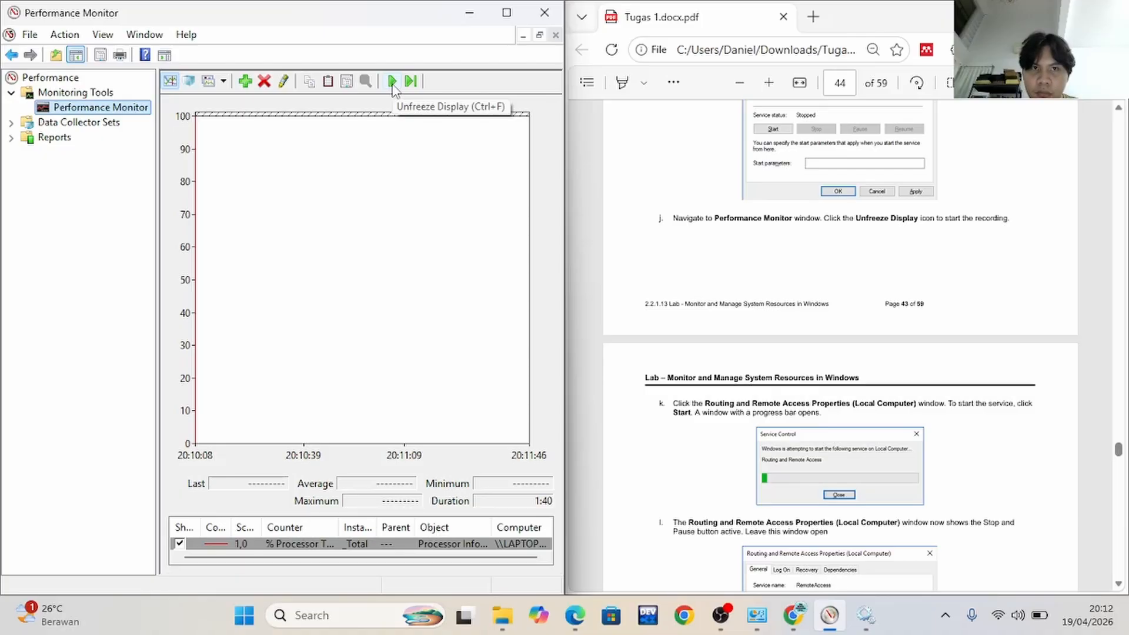
{"action": "left_click", "coordinate": [392, 82]}
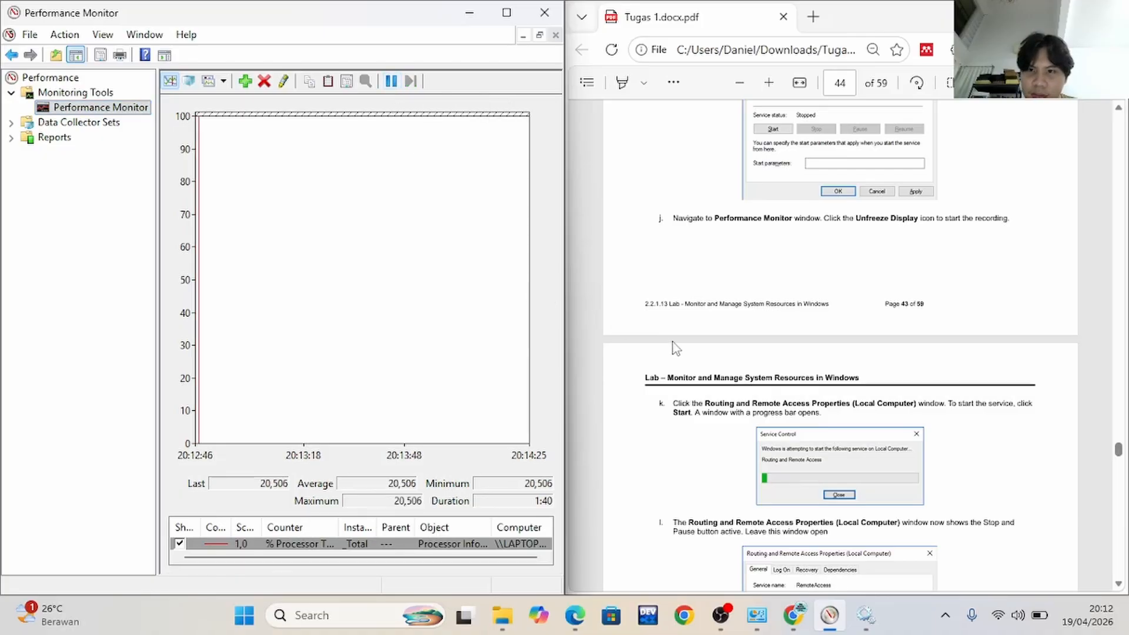
Follow Part 6 step k: return to the Routing and Remote Access properties and start the service
{"action": "key", "text": "alt+Tab"}
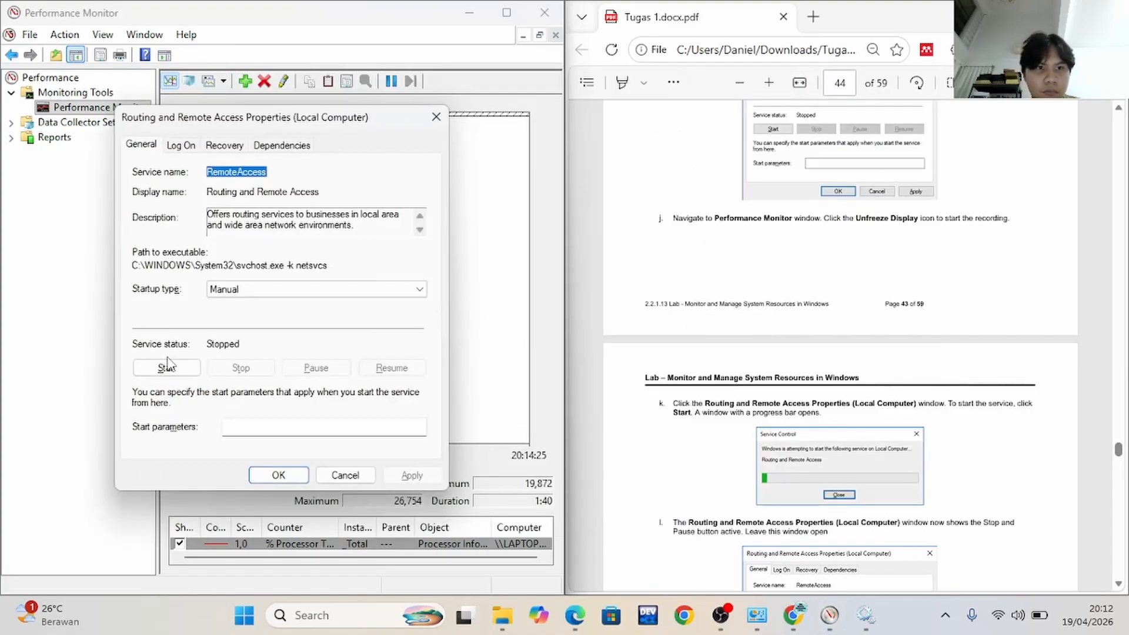
{"action": "left_click", "coordinate": [168, 366]}
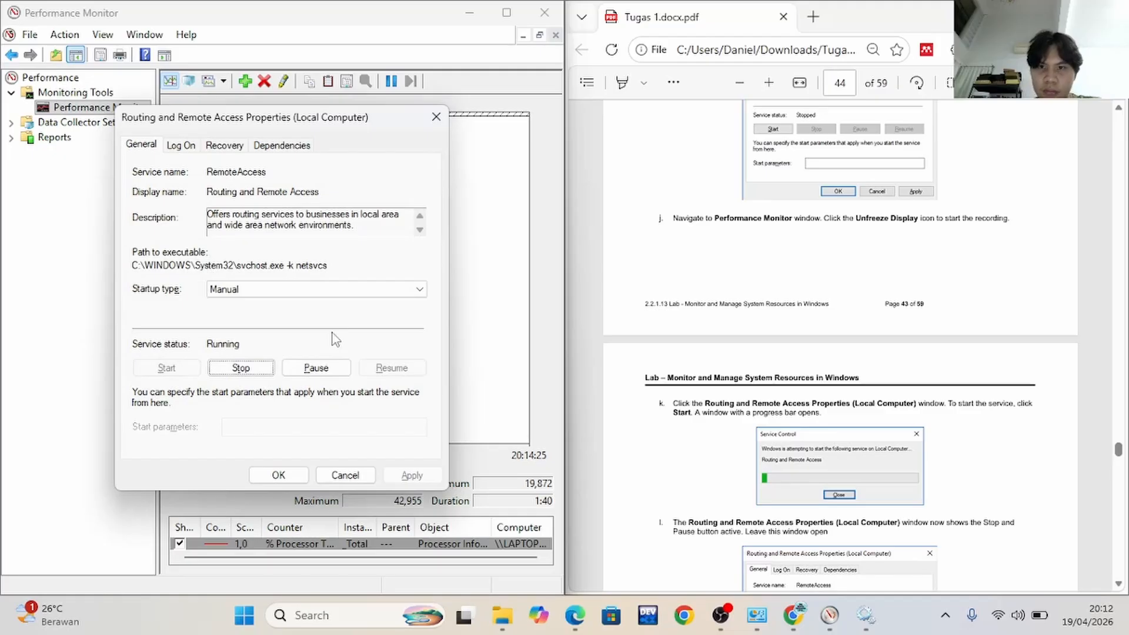
{"action": "scroll", "coordinate": [869, 242], "scroll_direction": "down", "scroll_amount": 3}
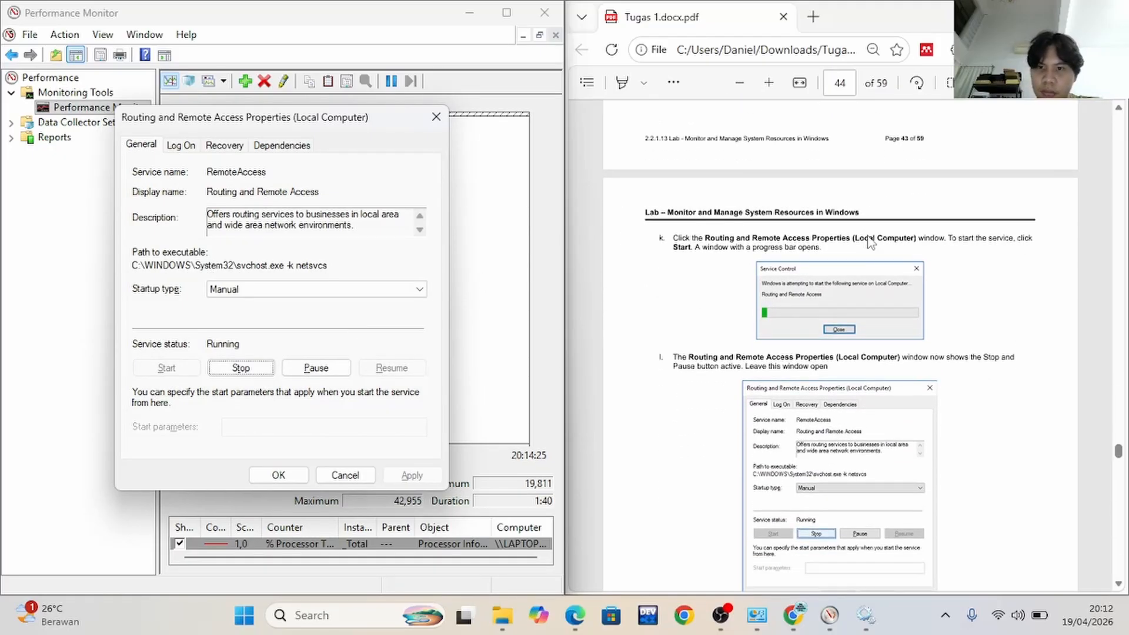
Read Part 6 steps l and m, and switch to Network Connections to examine what changed after starting the service
{"action": "scroll", "coordinate": [869, 241], "scroll_direction": "down", "scroll_amount": 3}
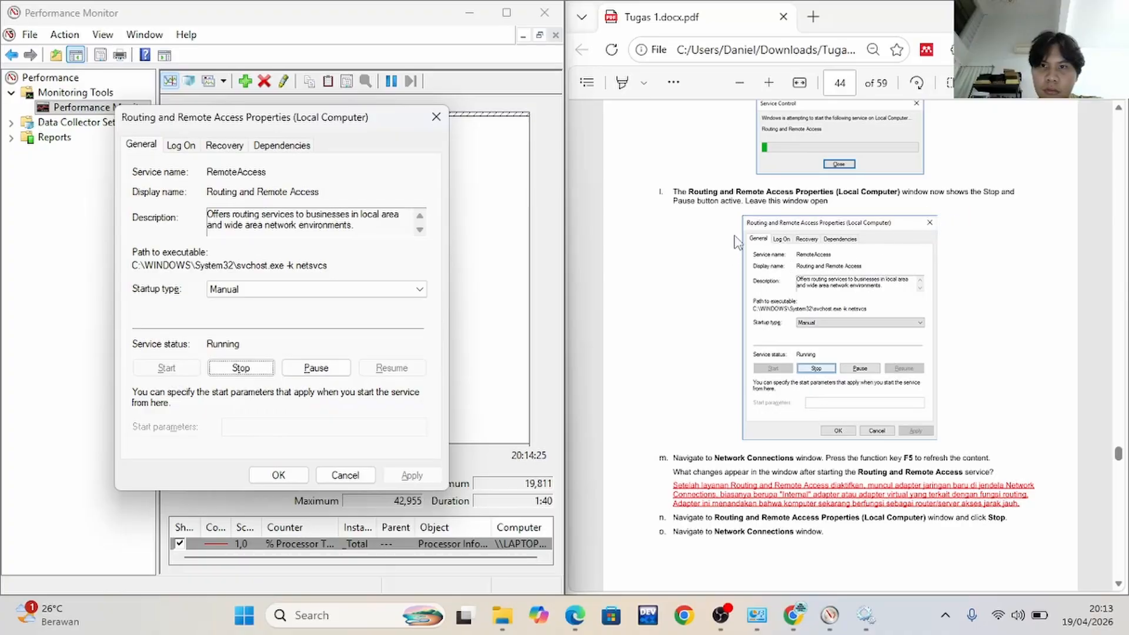
{"action": "scroll", "coordinate": [730, 365], "scroll_direction": "down", "scroll_amount": 2}
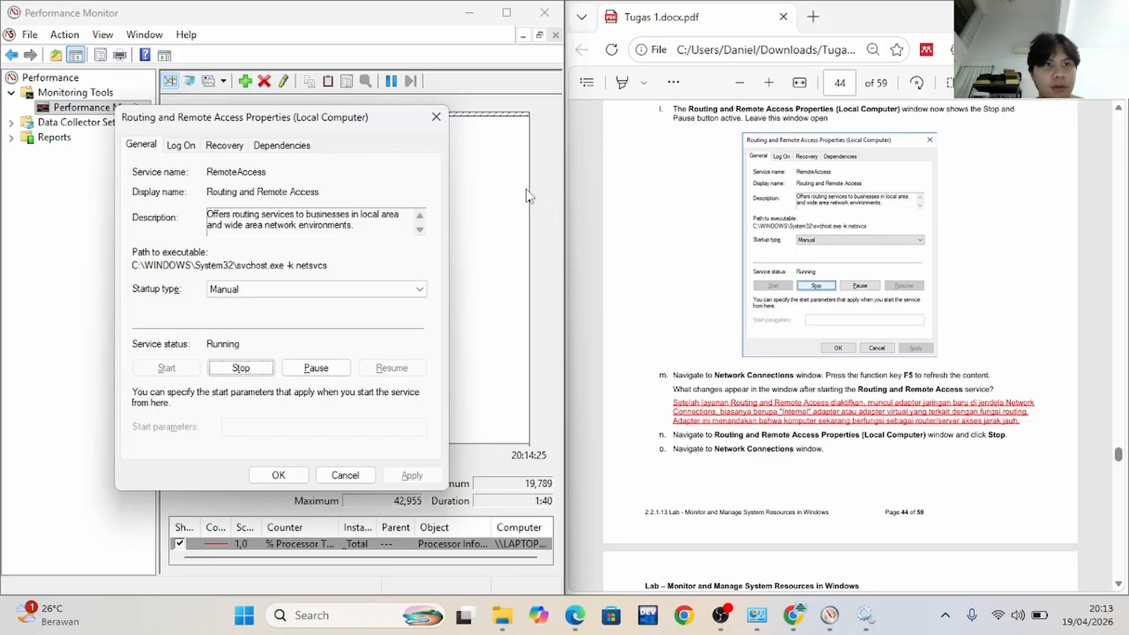
{"action": "key", "text": "alt+Tab"}
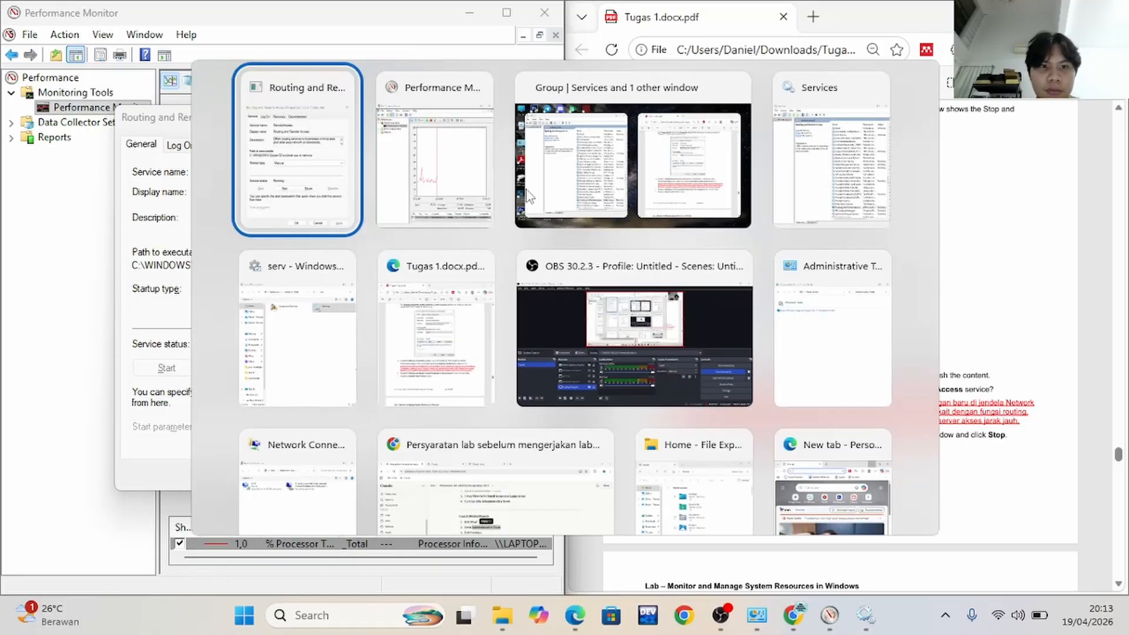
{"action": "key", "text": "Tab"}
{"action": "key", "text": "Tab"}
{"action": "key", "text": "Tab"}
{"action": "key", "text": "Tab"}
{"action": "key", "text": "Tab"}
{"action": "key", "text": "Tab"}
{"action": "key", "text": "Tab"}
{"action": "key", "text": "Tab"}
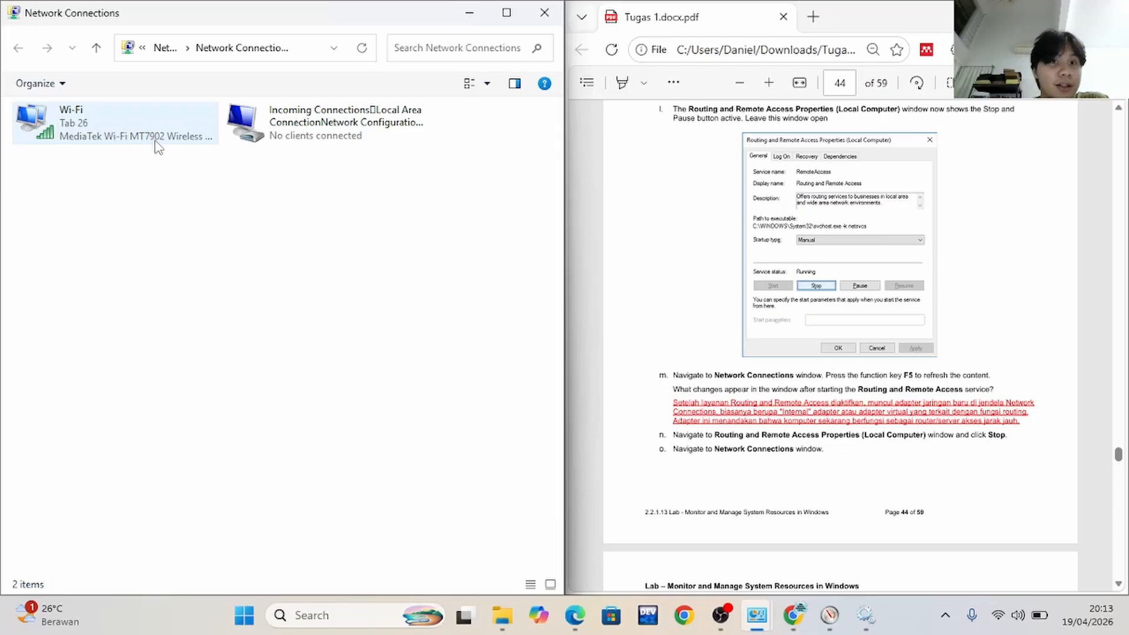
Follow Part 6 steps n and o: stop the Routing and Remote Access service and return to Network Connections
{"action": "scroll", "coordinate": [839, 354], "scroll_direction": "down", "scroll_amount": 3}
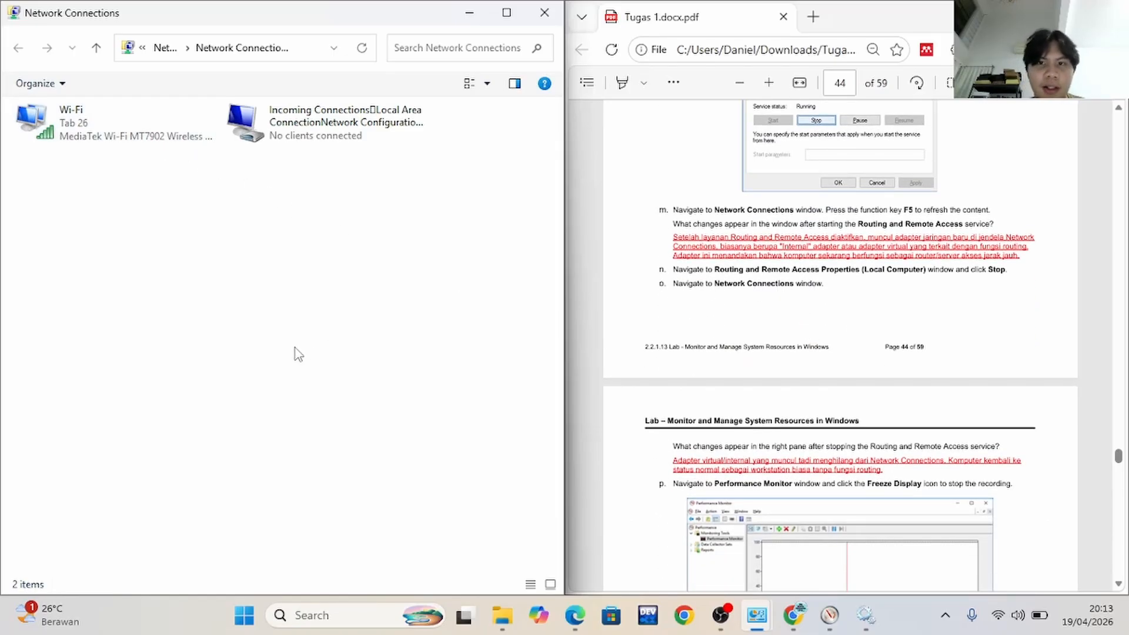
{"action": "key", "text": "alt+Tab"}
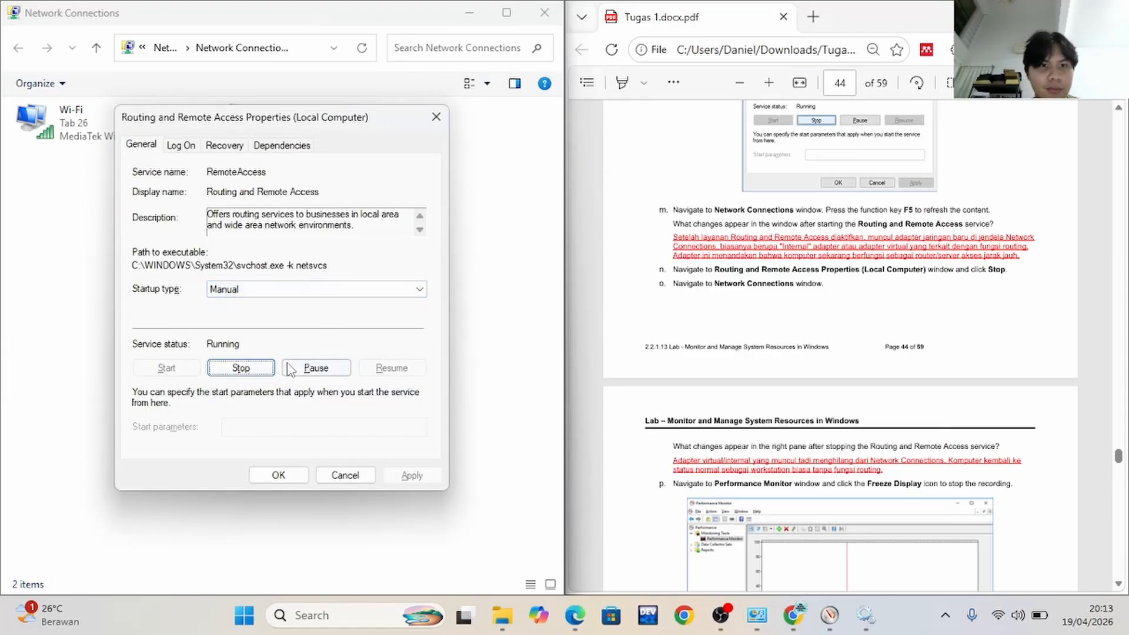
{"action": "left_click", "coordinate": [254, 369]}
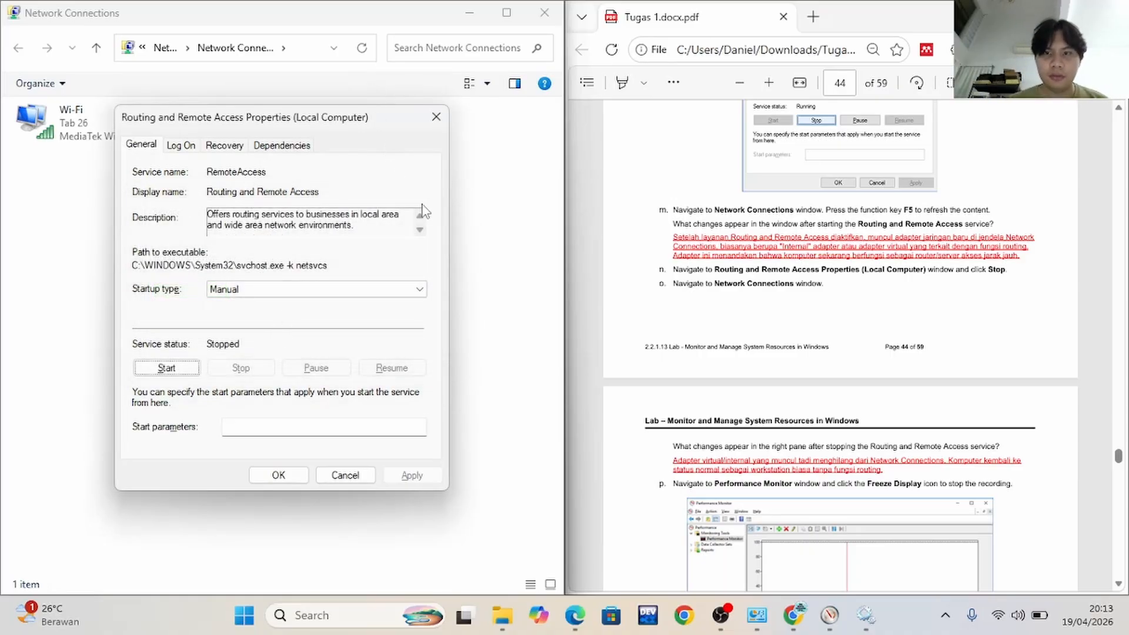
{"action": "left_click", "coordinate": [513, 369]}
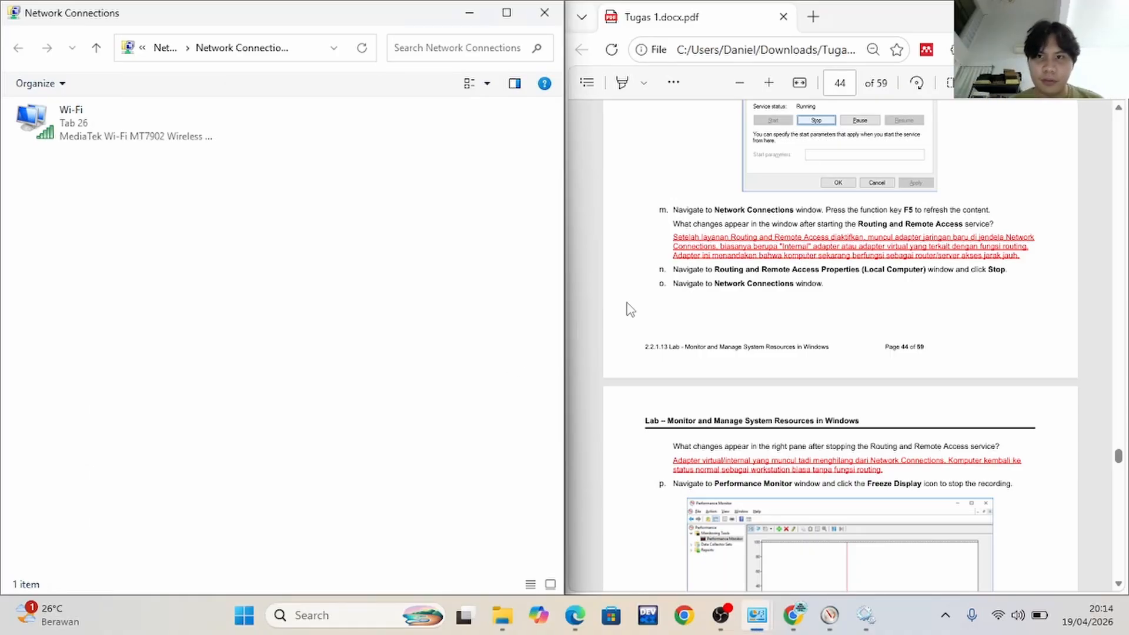
Follow Part 6 step p: switch to Performance Monitor and freeze its display to stop the recording
{"action": "scroll", "coordinate": [715, 324], "scroll_direction": "down", "scroll_amount": 1}
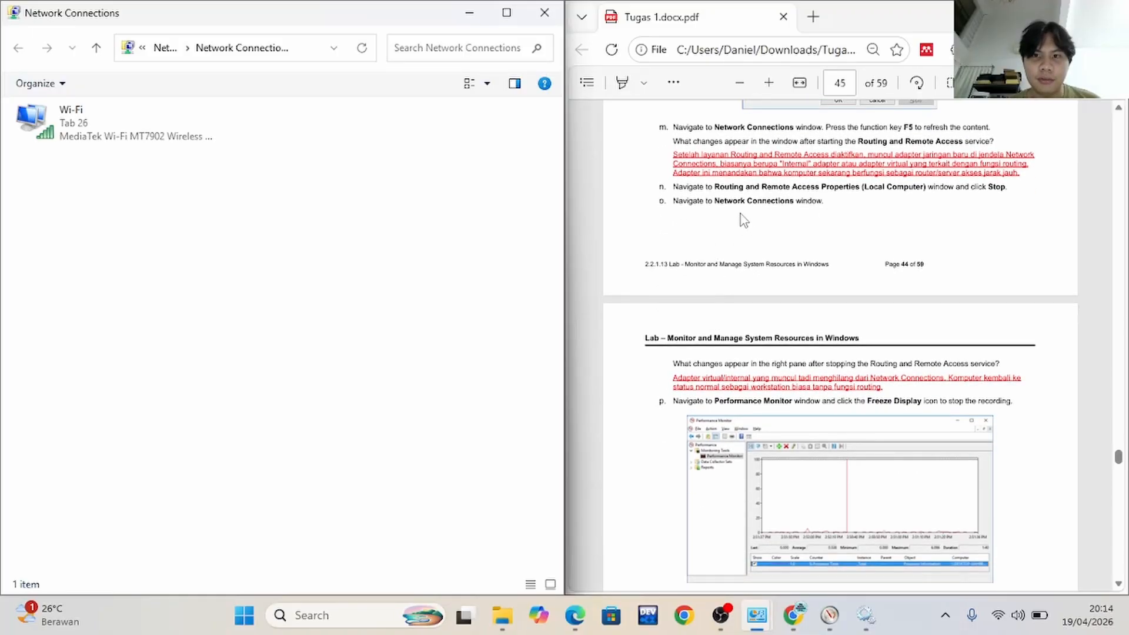
{"action": "scroll", "coordinate": [791, 332], "scroll_direction": "down", "scroll_amount": 2}
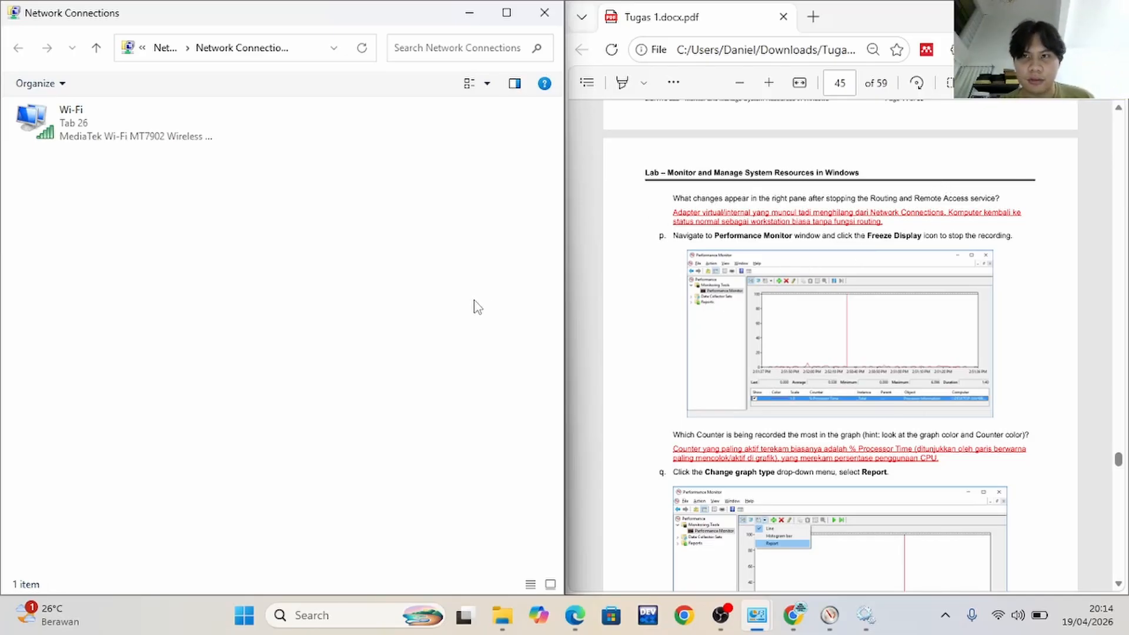
{"action": "key", "text": "alt+Tab"}
{"action": "key", "text": "alt+Tab"}
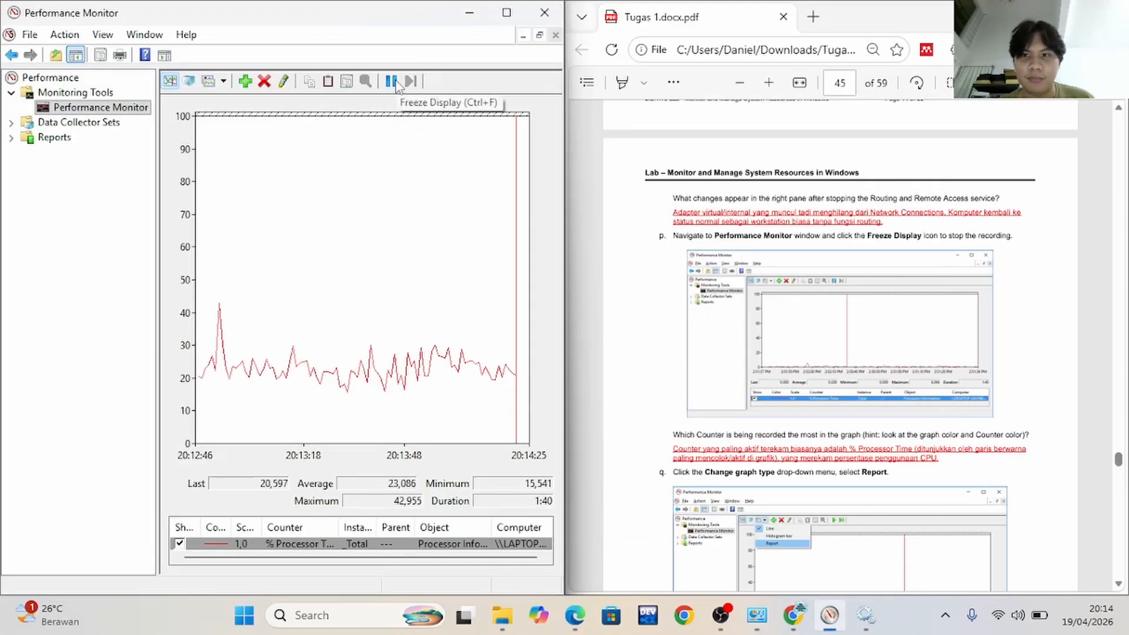
{"action": "left_click", "coordinate": [392, 81]}
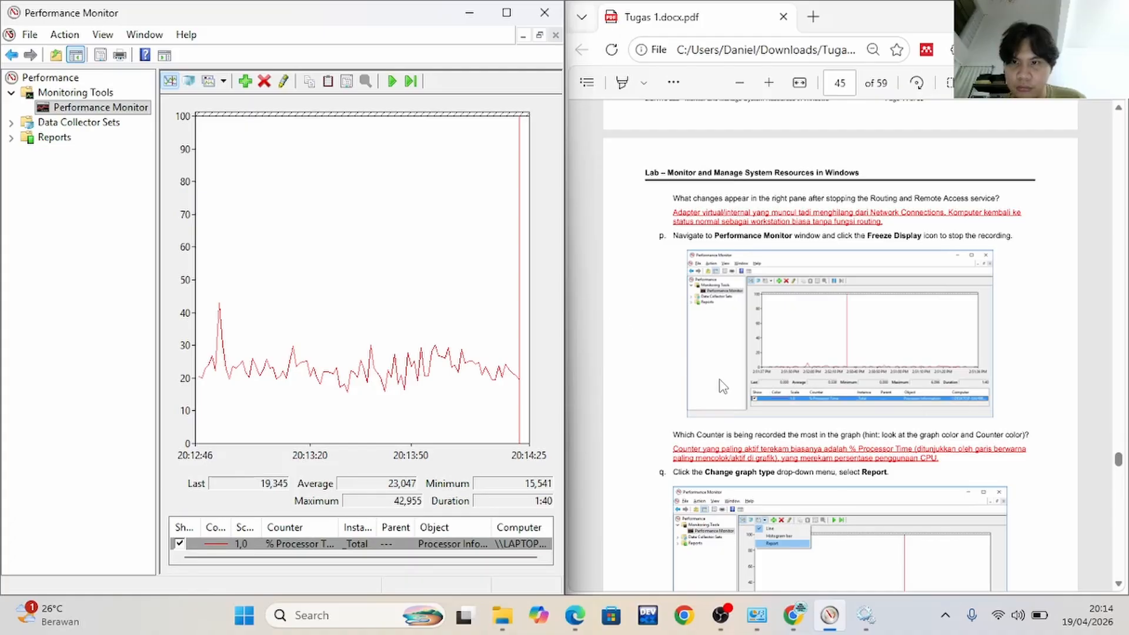
Check which counter the graph records, and follow Part 6 step q by changing the graph type to Report
{"action": "scroll", "coordinate": [724, 387], "scroll_direction": "down", "scroll_amount": 3}
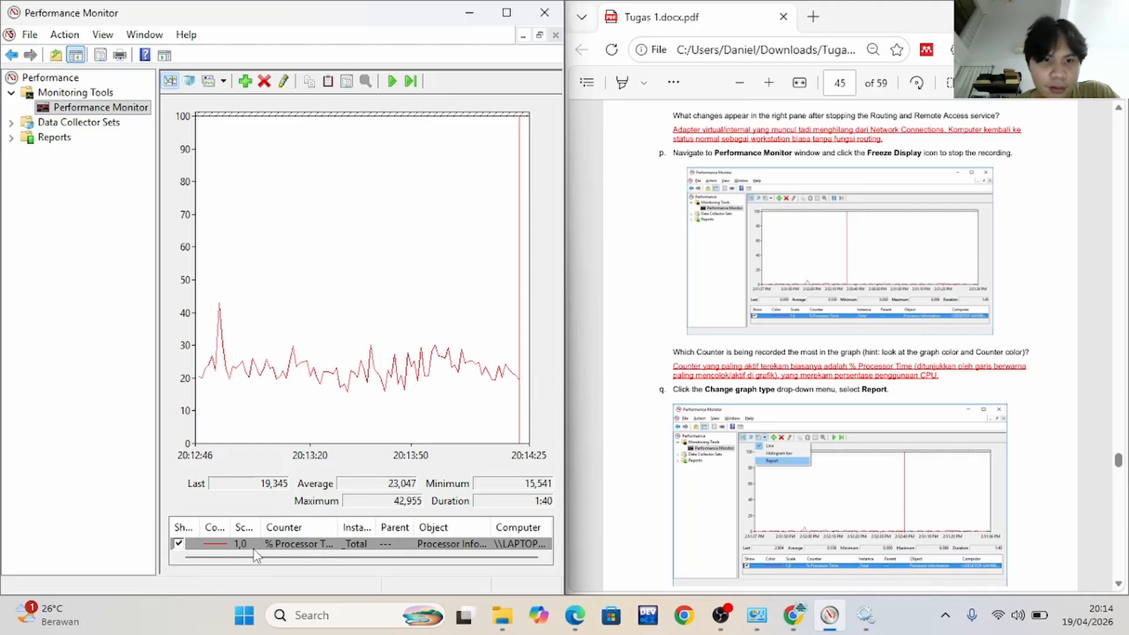
{"action": "left_click_drag", "start_coordinate": [218, 560], "coordinate": [199, 561]}
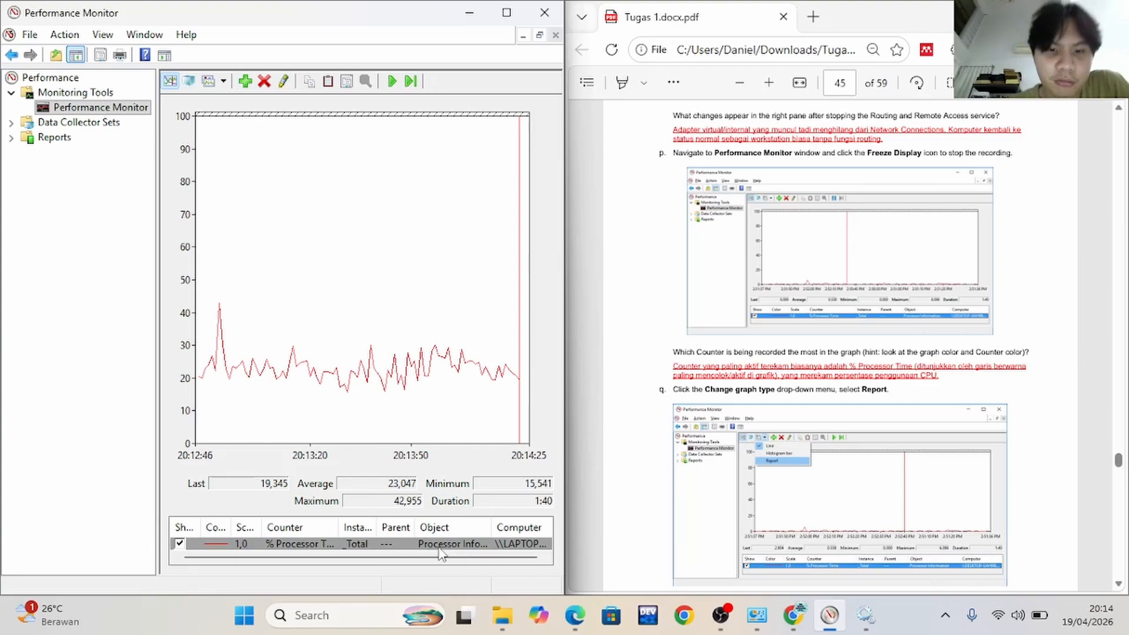
{"action": "scroll", "coordinate": [740, 390], "scroll_direction": "down", "scroll_amount": 2}
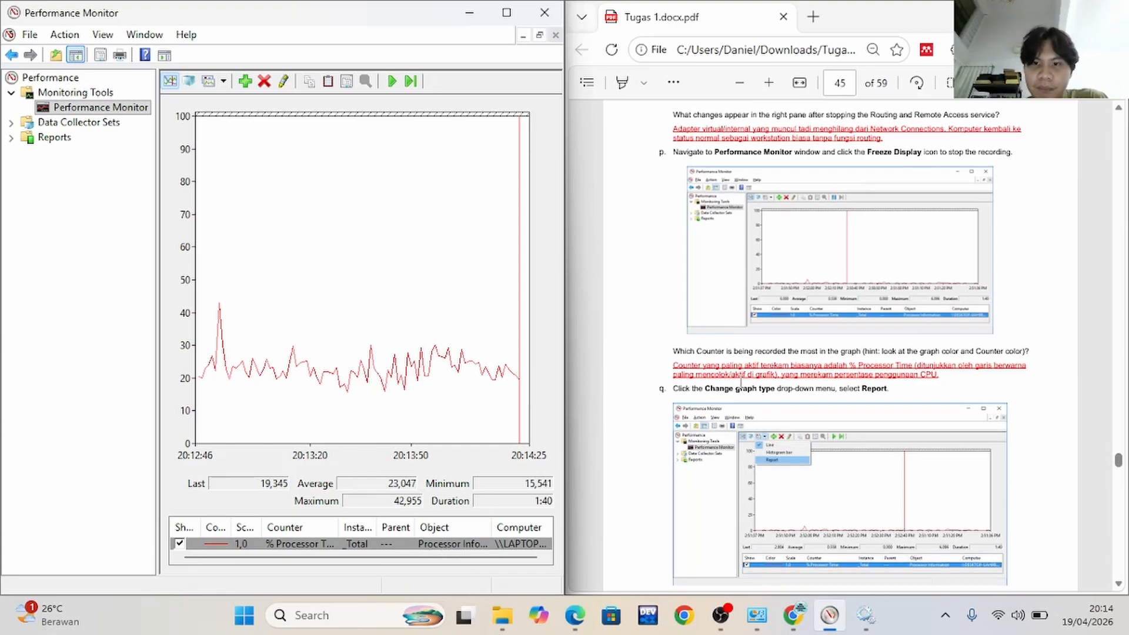
{"action": "left_click", "coordinate": [224, 81]}
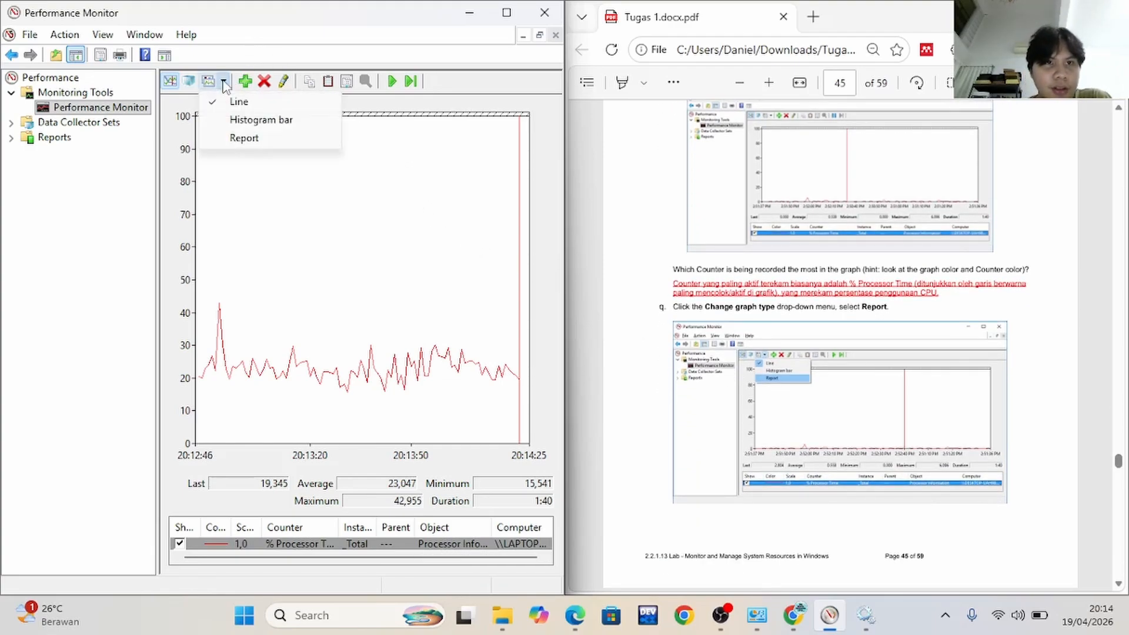
{"action": "left_click", "coordinate": [242, 139]}
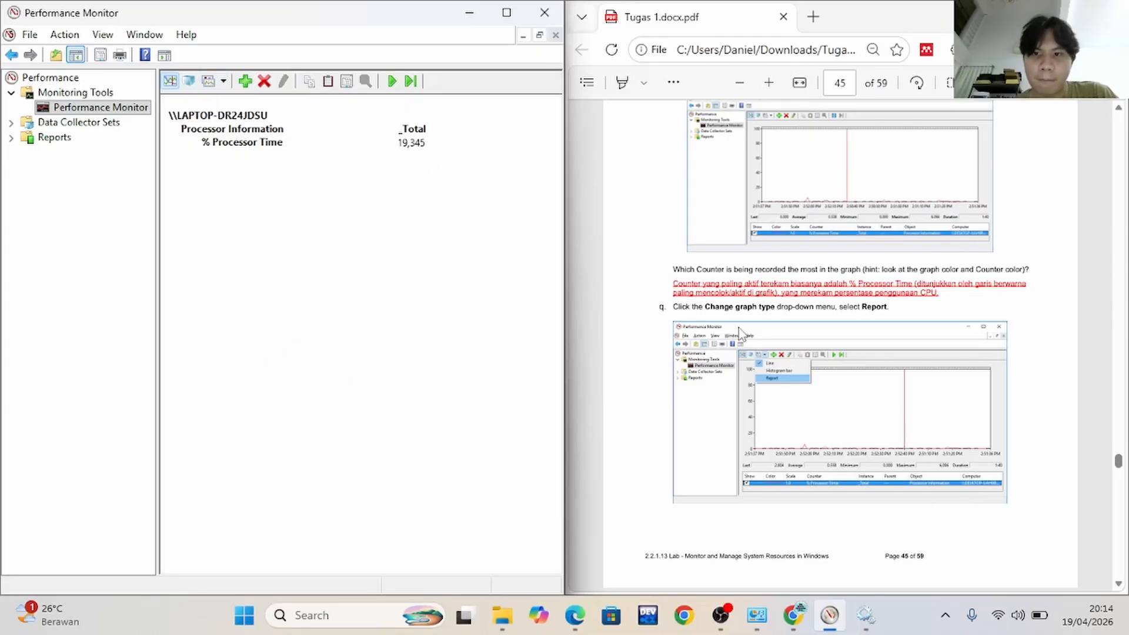
Read lab steps r and s, and set the Routing and Remote Access service's startup type to Disabled
{"action": "scroll", "coordinate": [740, 331], "scroll_direction": "down", "scroll_amount": 6}
{"action": "scroll", "coordinate": [741, 331], "scroll_direction": "down", "scroll_amount": 2}
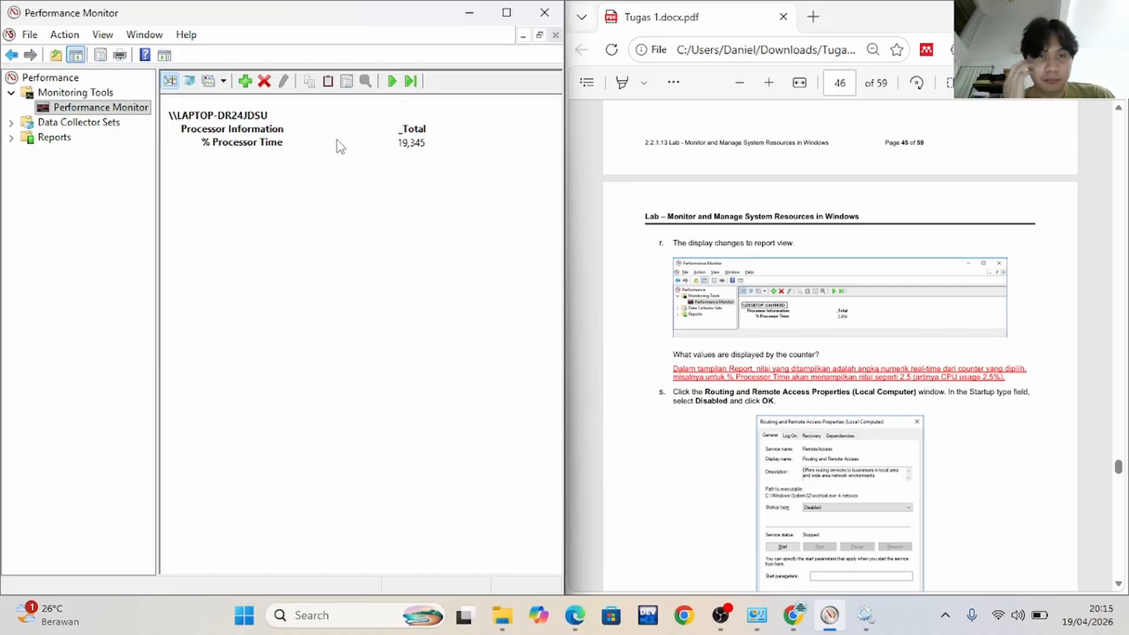
{"action": "scroll", "coordinate": [823, 258], "scroll_direction": "down", "scroll_amount": 4}
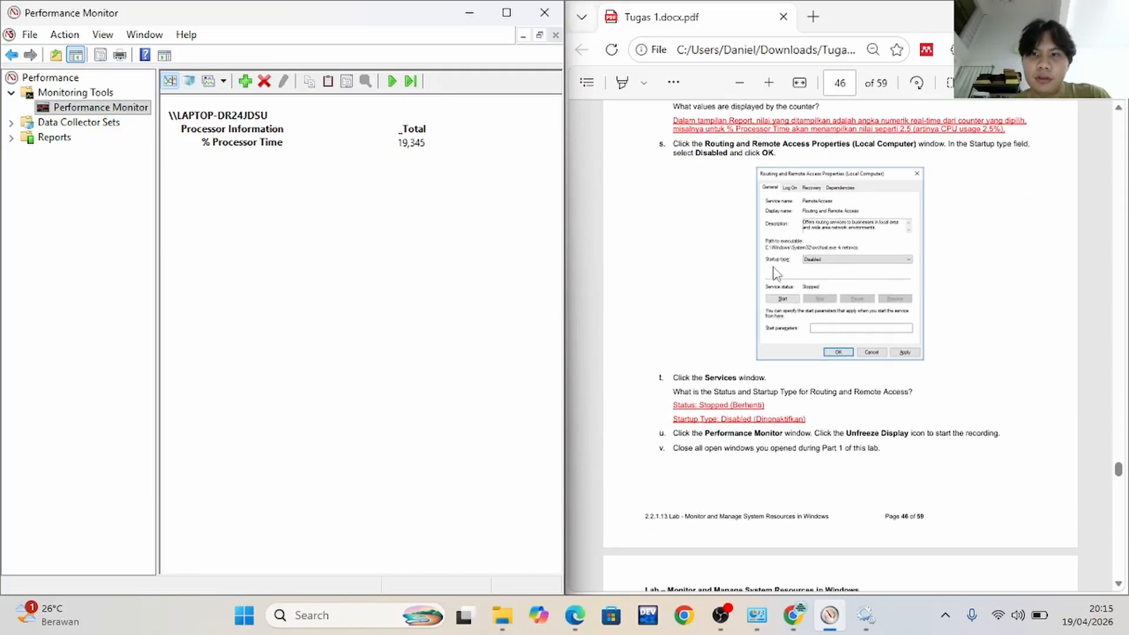
{"action": "key", "text": "alt"}
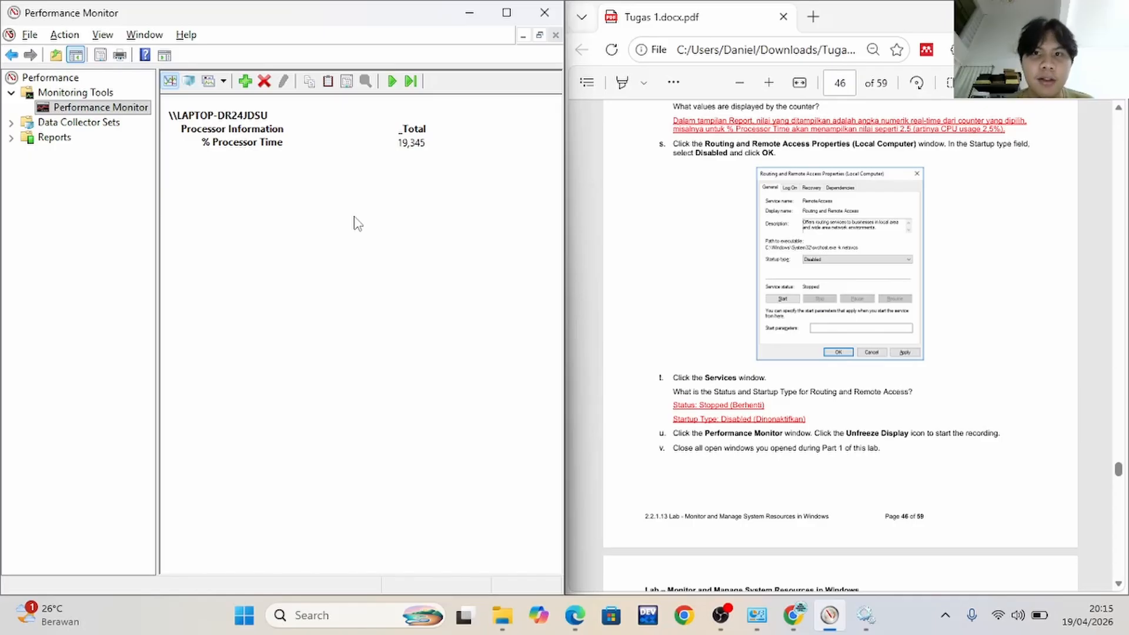
{"action": "key", "text": "alt+Tab"}
{"action": "key", "text": "alt+Tab"}
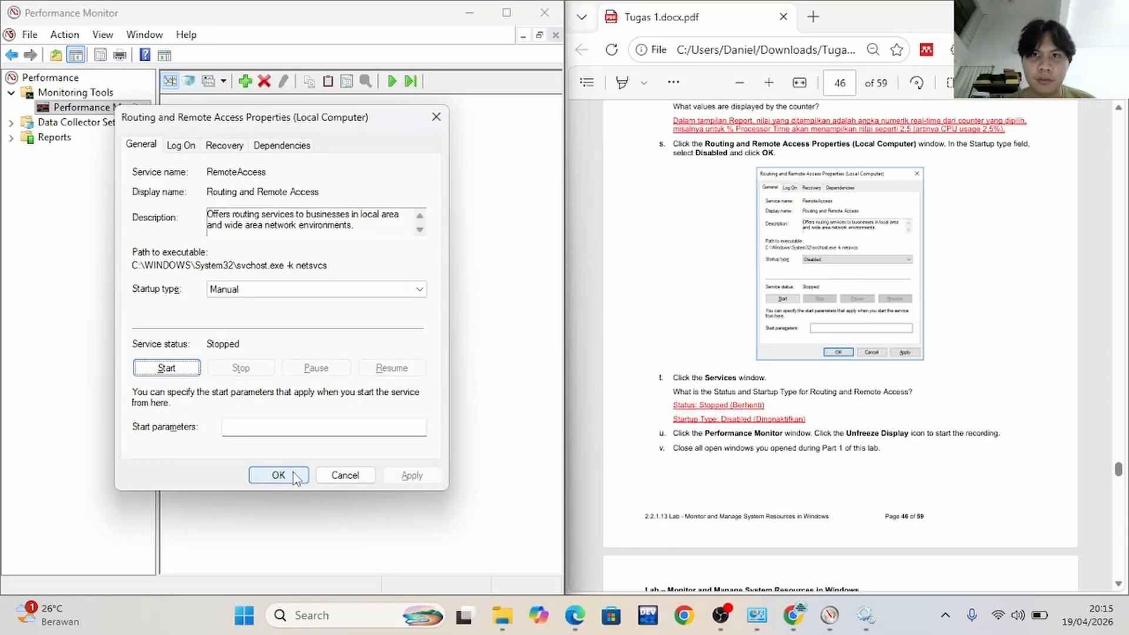
{"action": "left_click", "coordinate": [285, 291]}
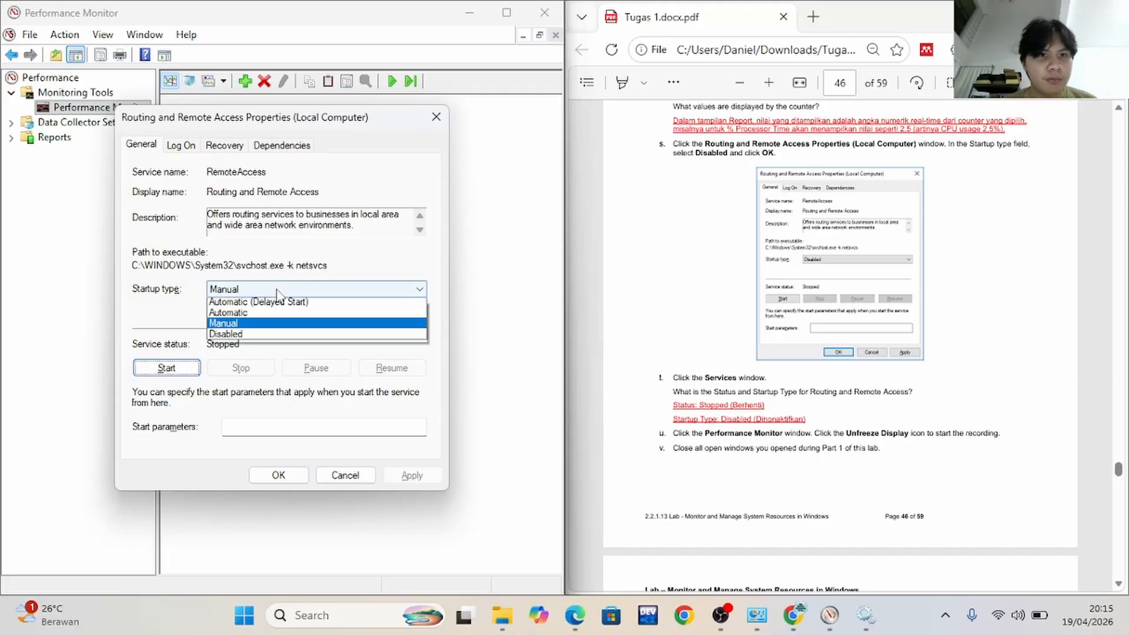
{"action": "left_click", "coordinate": [294, 336]}
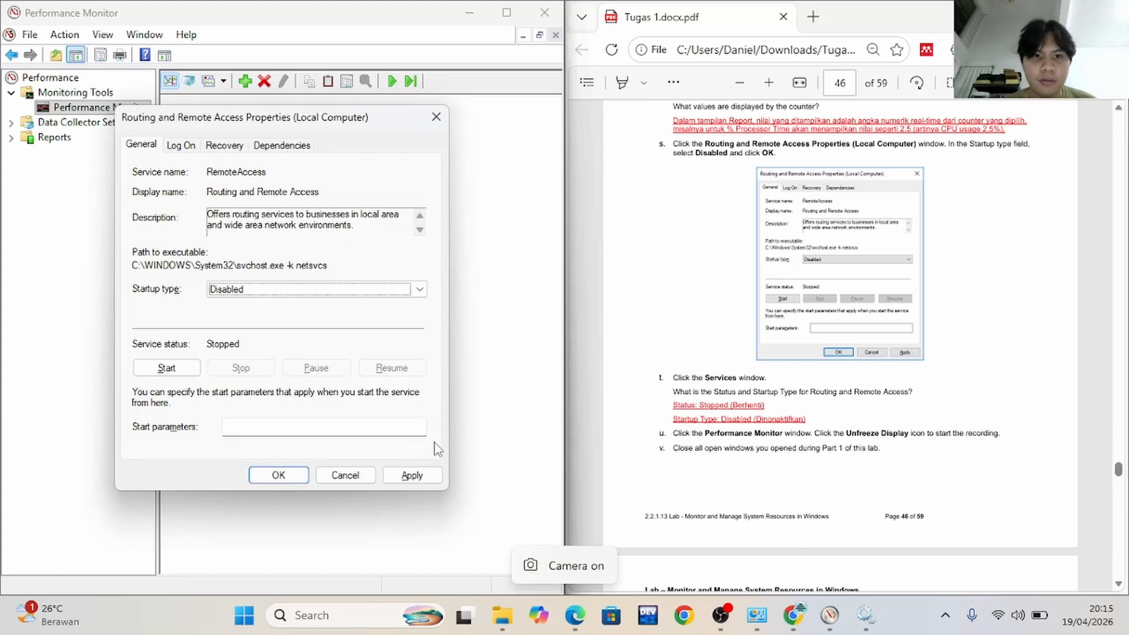
{"action": "left_click", "coordinate": [413, 476]}
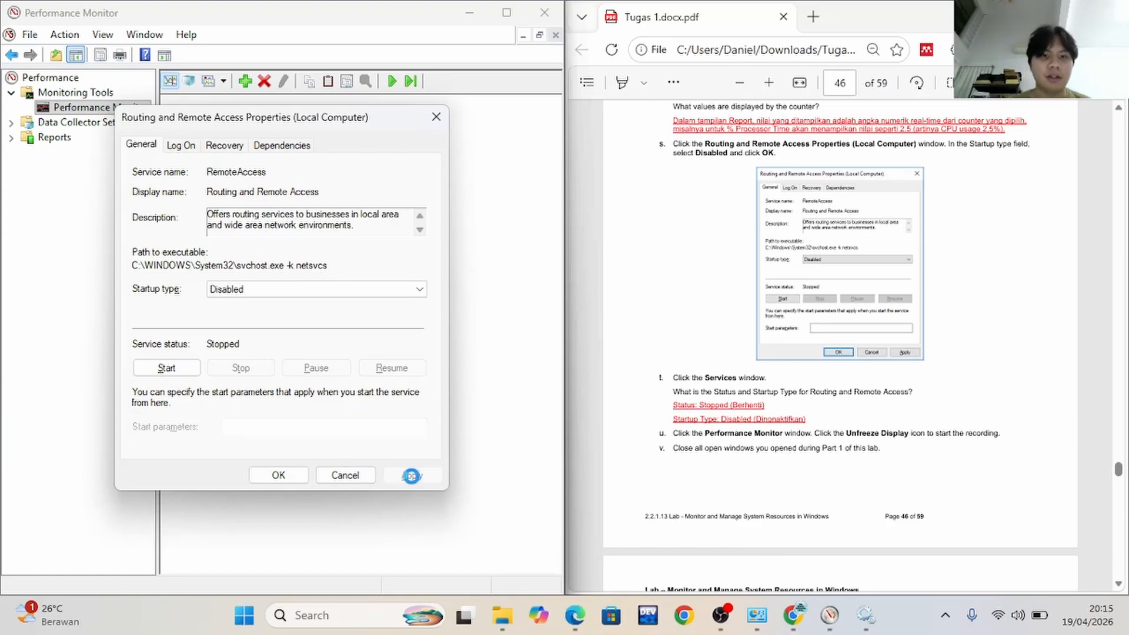
{"action": "left_click", "coordinate": [291, 476]}
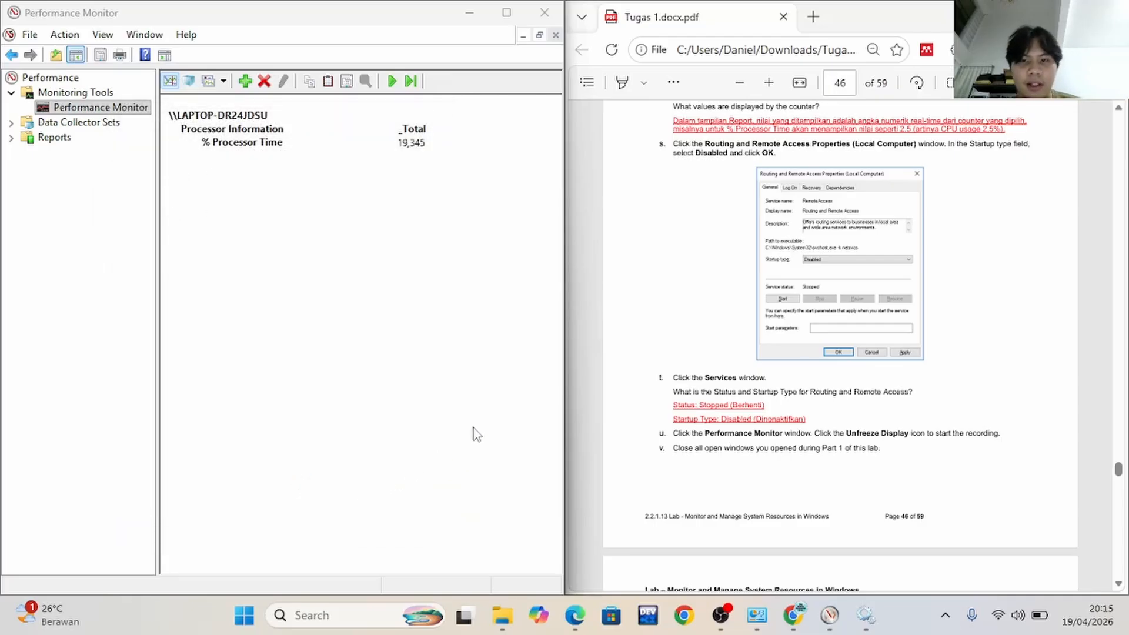
Follow lab step t: switch to Services and check the Status and Startup Type of Routing and Remote Access
{"action": "left_click", "coordinate": [472, 351]}
{"action": "key", "text": "alt+Tab"}
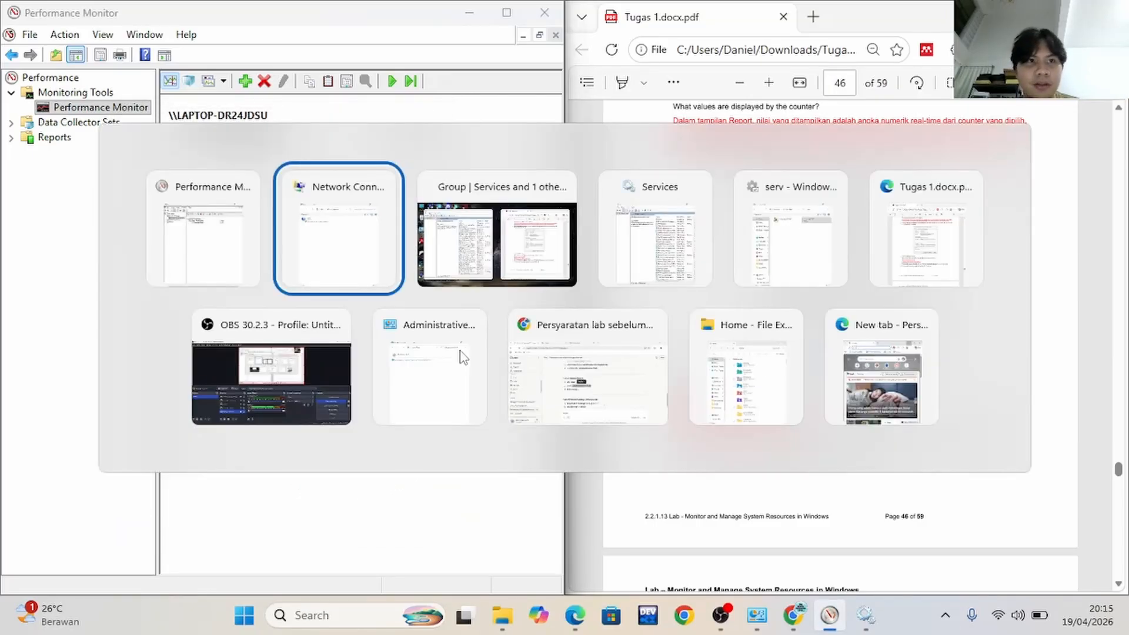
{"action": "key", "text": "alt+Tab"}
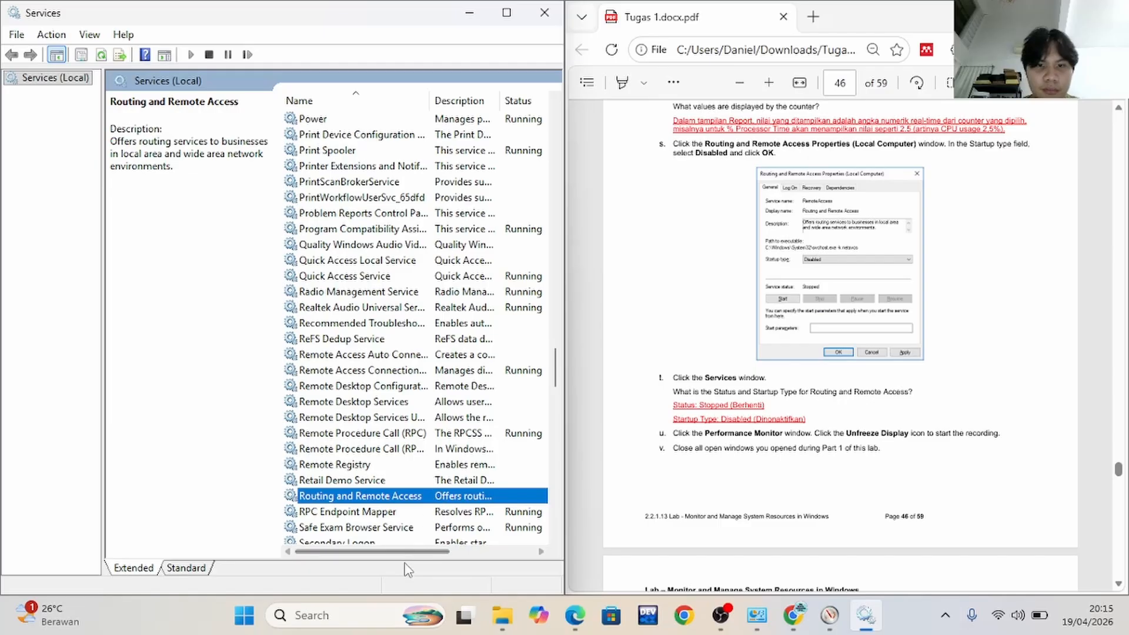
{"action": "left_click_drag", "start_coordinate": [402, 554], "coordinate": [455, 553]}
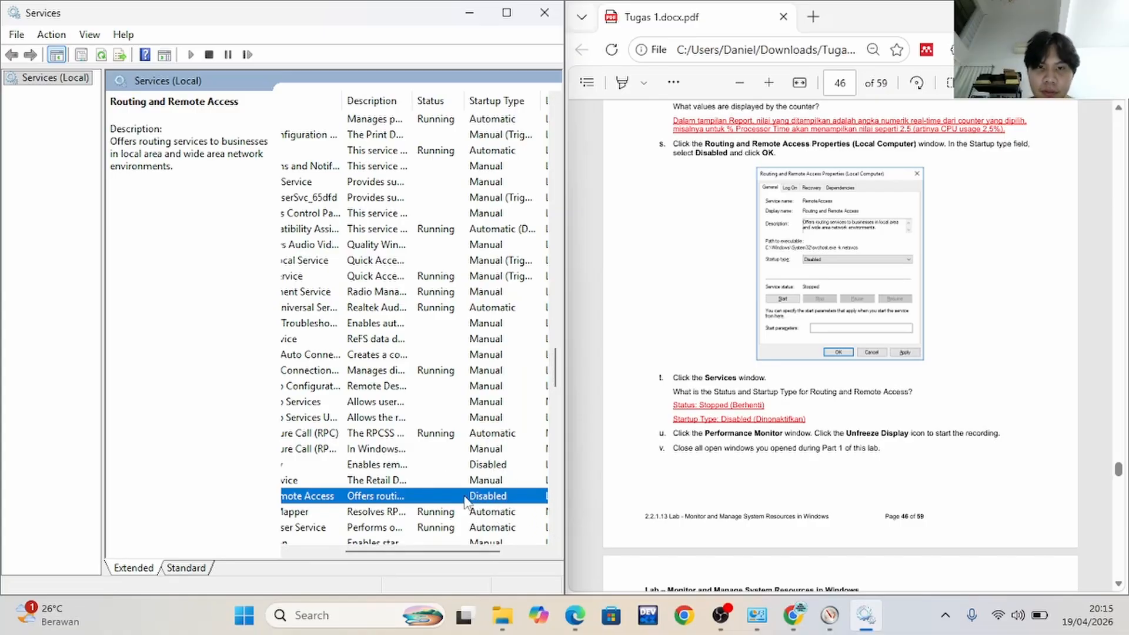
{"action": "mouse_move", "coordinate": [566, 259]}
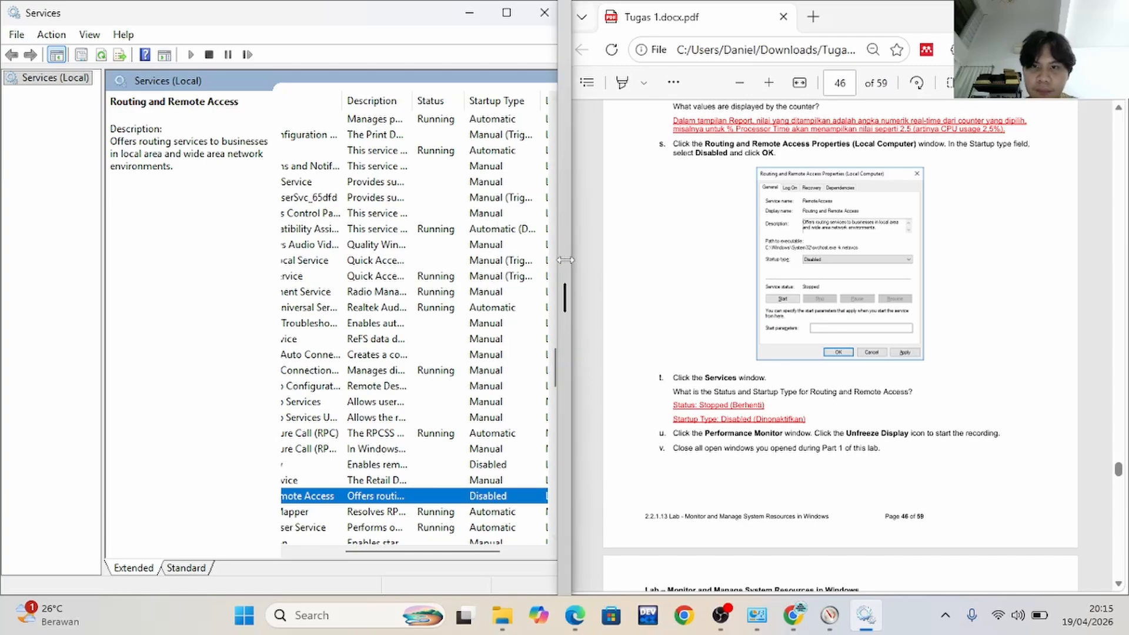
Follow lab step u: switch to Performance Monitor and unfreeze its display to start the recording
{"action": "key", "text": "alt+Tab"}
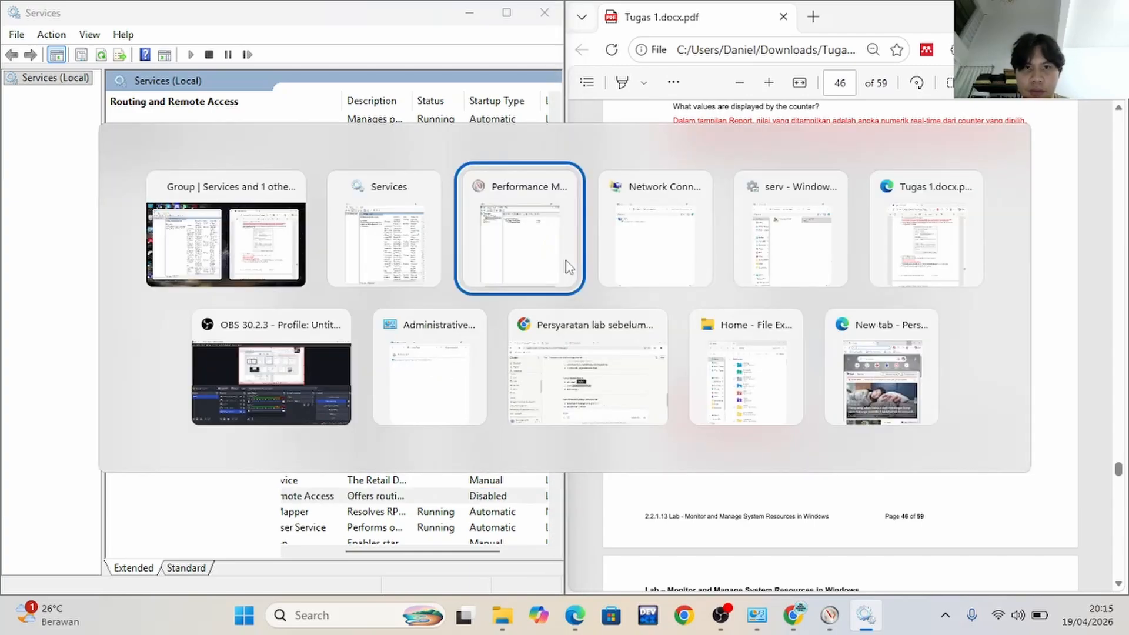
{"action": "left_click", "coordinate": [570, 267]}
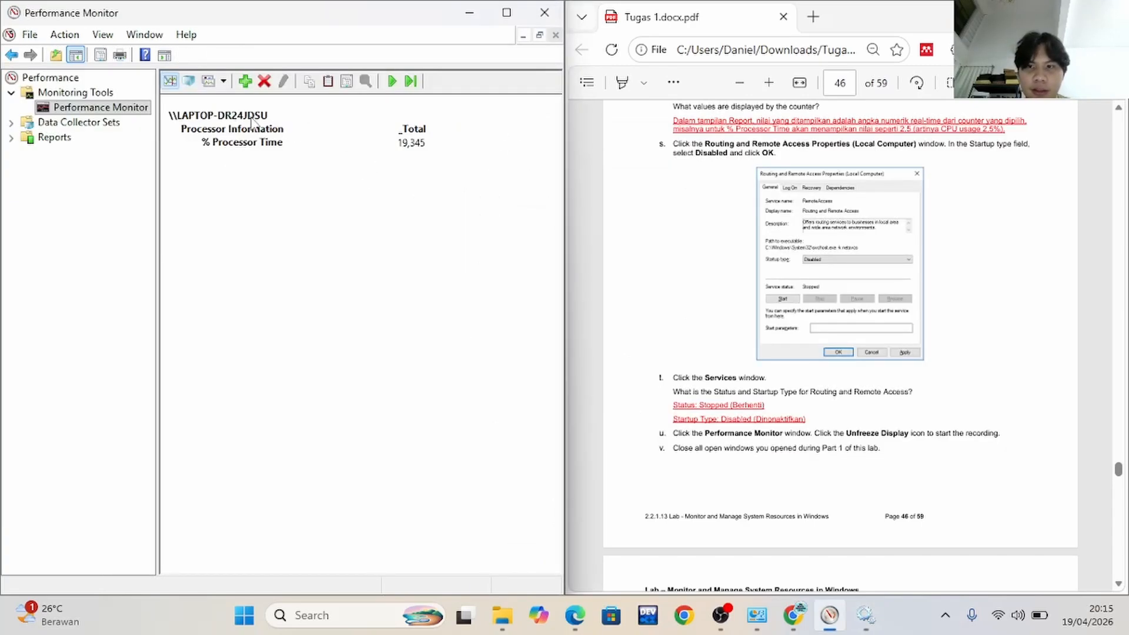
{"action": "left_click", "coordinate": [392, 83]}
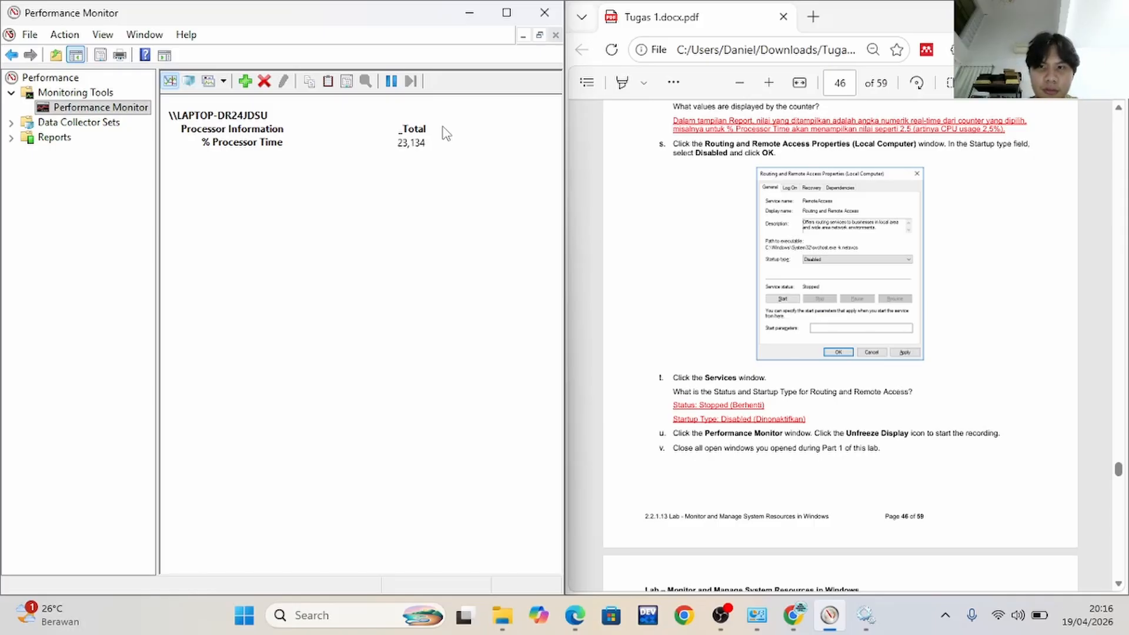
Follow lab step v: close Performance Monitor, Services and the other windows opened for this part
{"action": "left_click", "coordinate": [545, 13]}
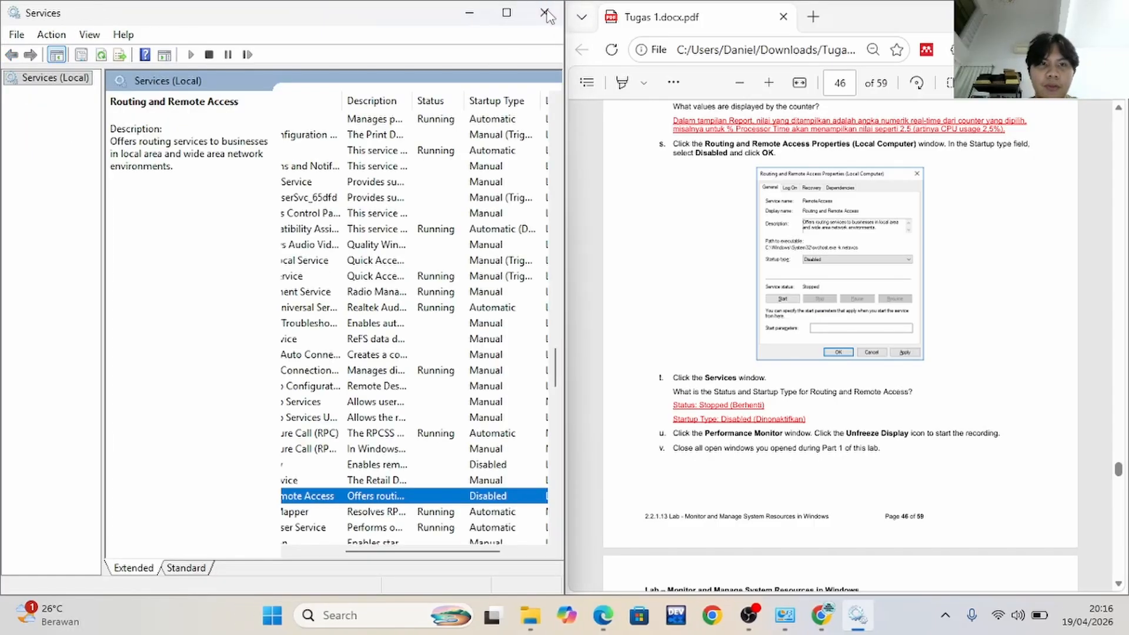
{"action": "left_click", "coordinate": [545, 13]}
{"action": "left_click", "coordinate": [545, 13]}
{"action": "left_click", "coordinate": [544, 13]}
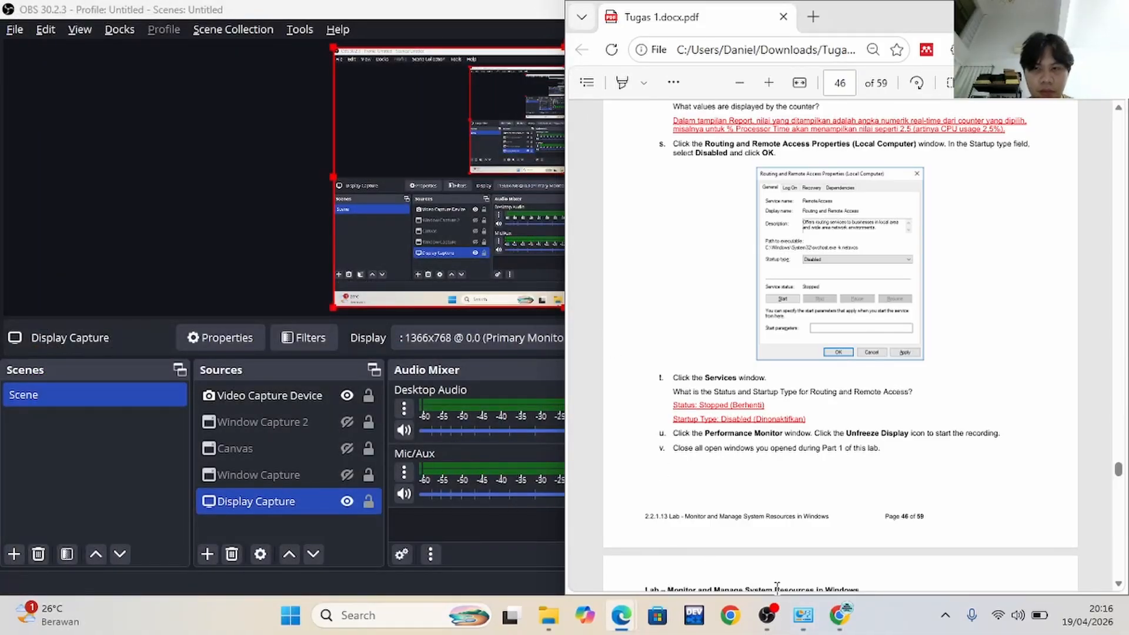
Switch to Control Panel, read the first steps of Part 2, and open Windows Tools beside the lab PDF
{"action": "left_click", "coordinate": [803, 623]}
{"action": "scroll", "coordinate": [739, 336], "scroll_direction": "down", "scroll_amount": 5}
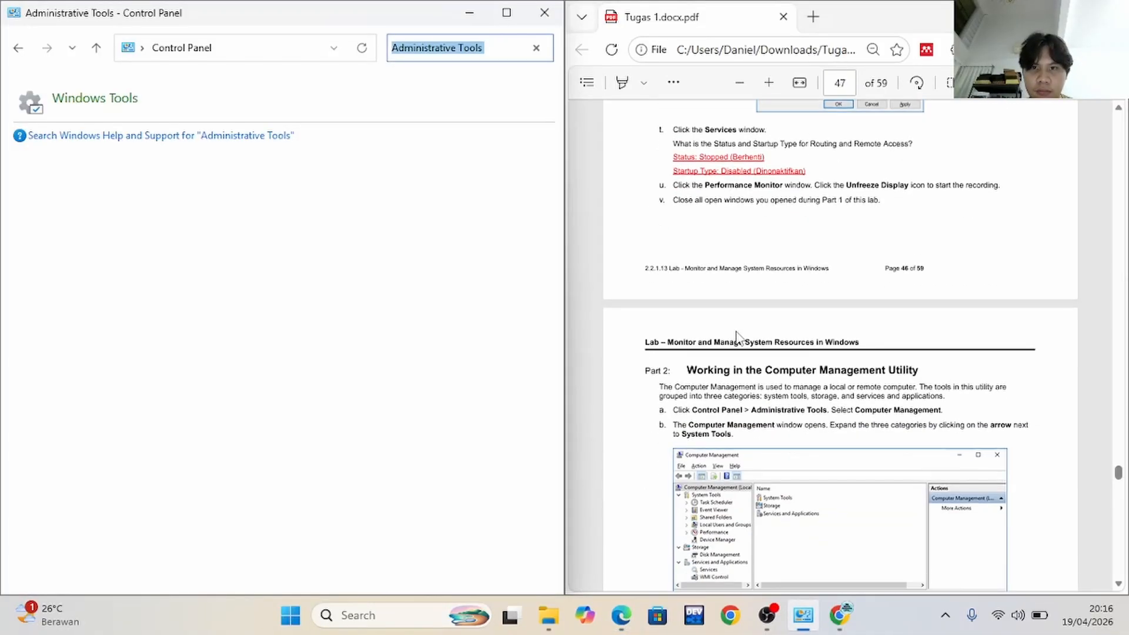
{"action": "scroll", "coordinate": [737, 335], "scroll_direction": "down", "scroll_amount": 3}
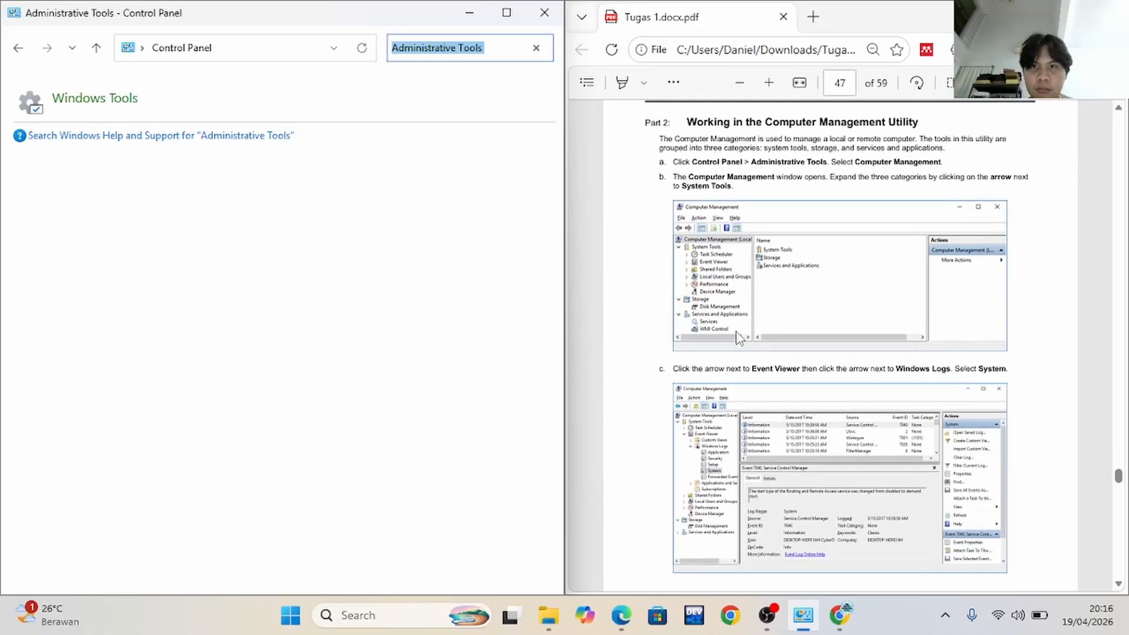
{"action": "scroll", "coordinate": [739, 337], "scroll_direction": "up", "scroll_amount": 1}
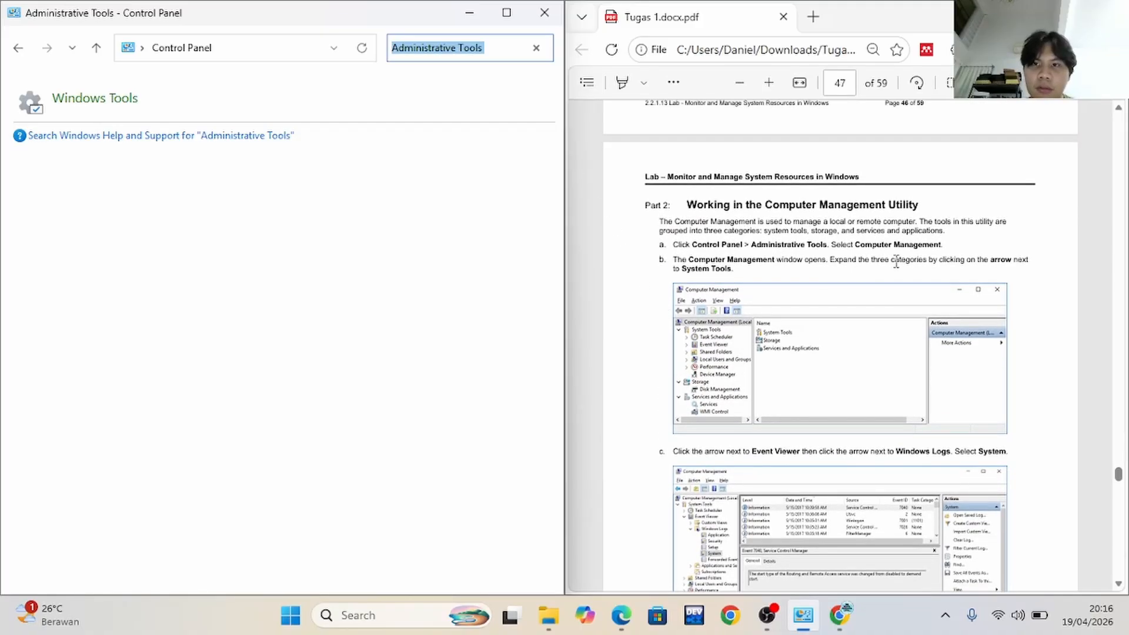
{"action": "scroll", "coordinate": [775, 229], "scroll_direction": "down", "scroll_amount": 2}
{"action": "scroll", "coordinate": [775, 229], "scroll_direction": "up", "scroll_amount": 2}
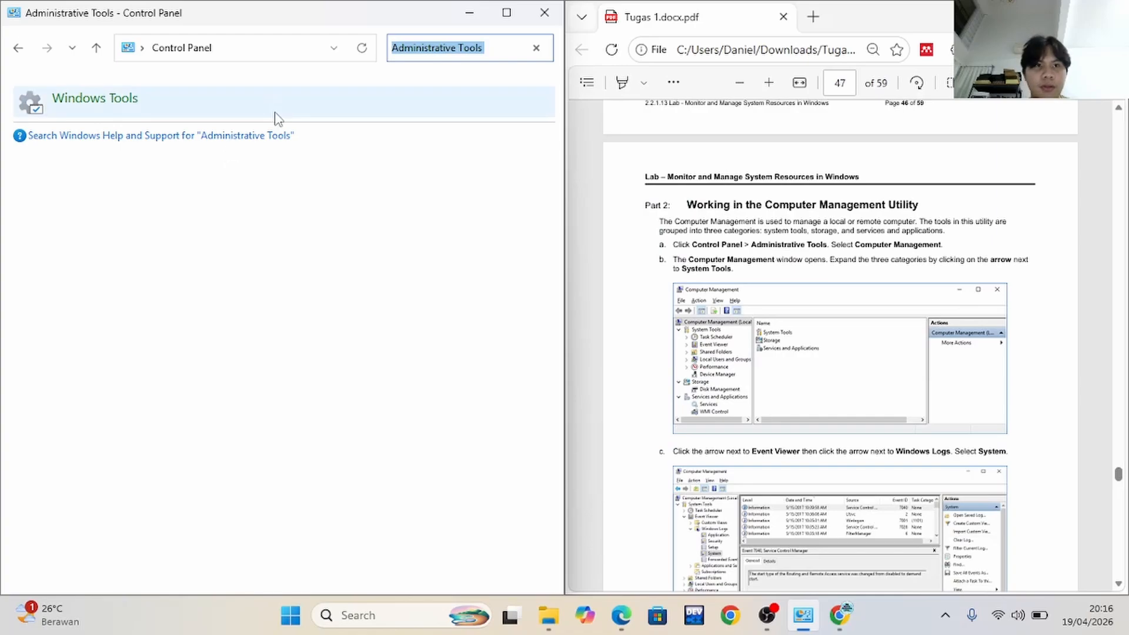
{"action": "left_click", "coordinate": [203, 112]}
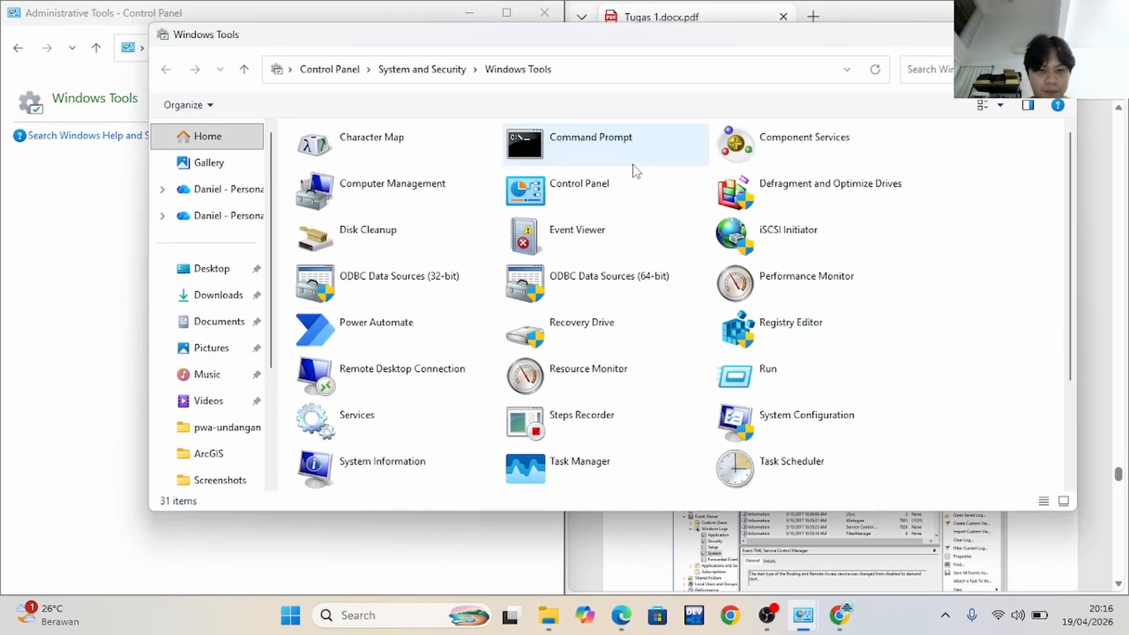
{"action": "key", "text": "super+Left"}
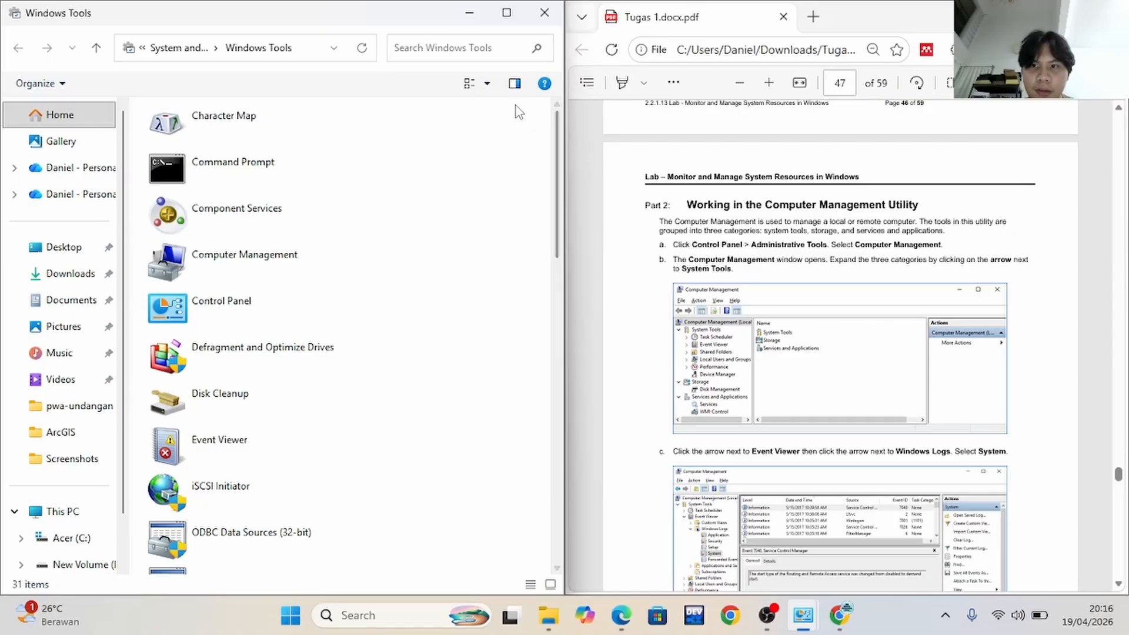
Search Windows Tools for "computer" and open Computer Management beside the lab PDF
{"action": "left_click", "coordinate": [481, 47]}
{"action": "type", "text": "c"}
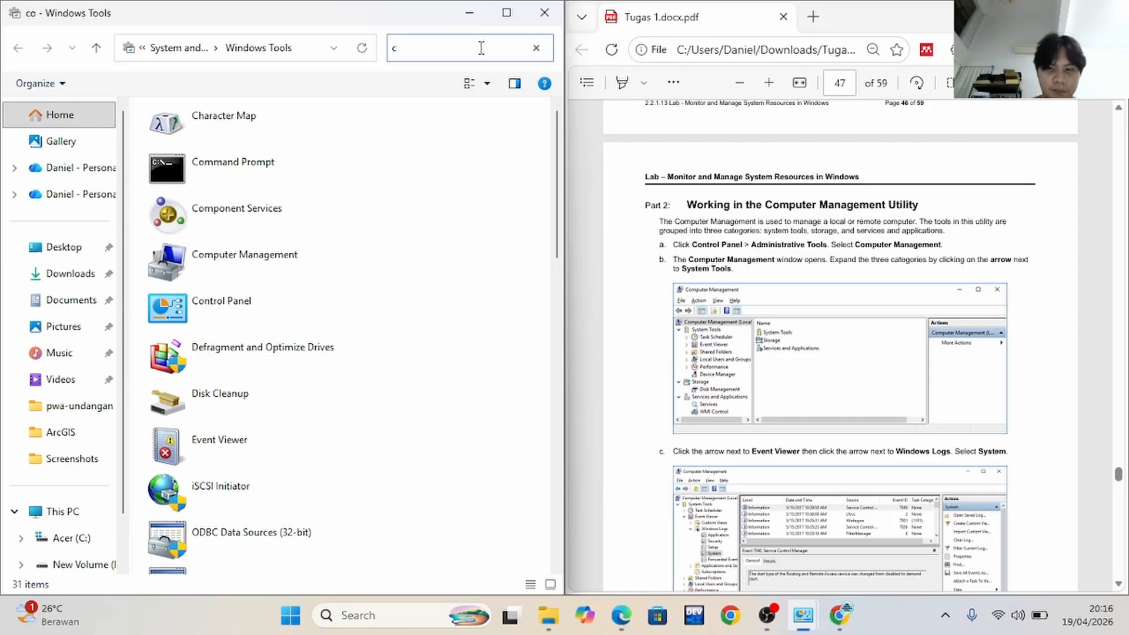
{"action": "type", "text": "omputer"}
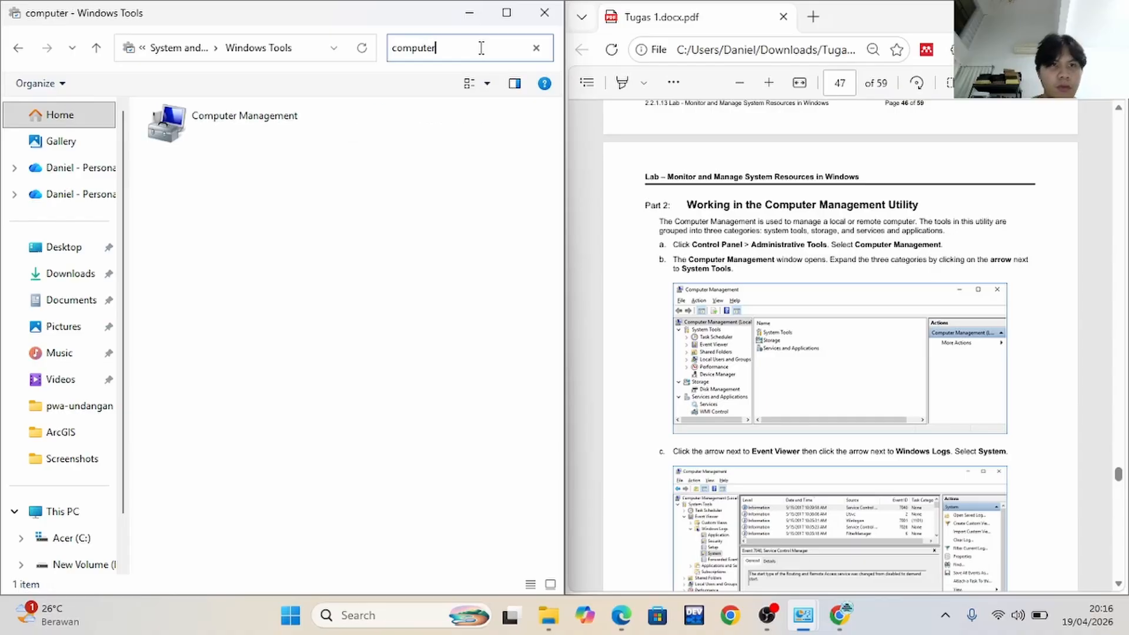
{"action": "left_click", "coordinate": [218, 141]}
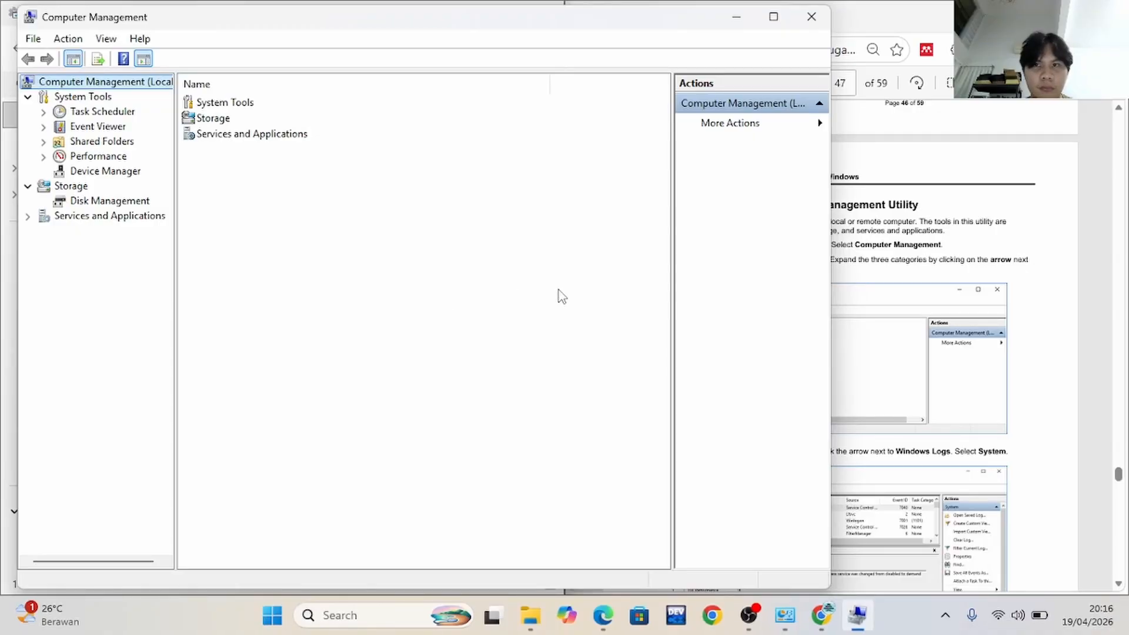
{"action": "key", "text": "super+Left"}
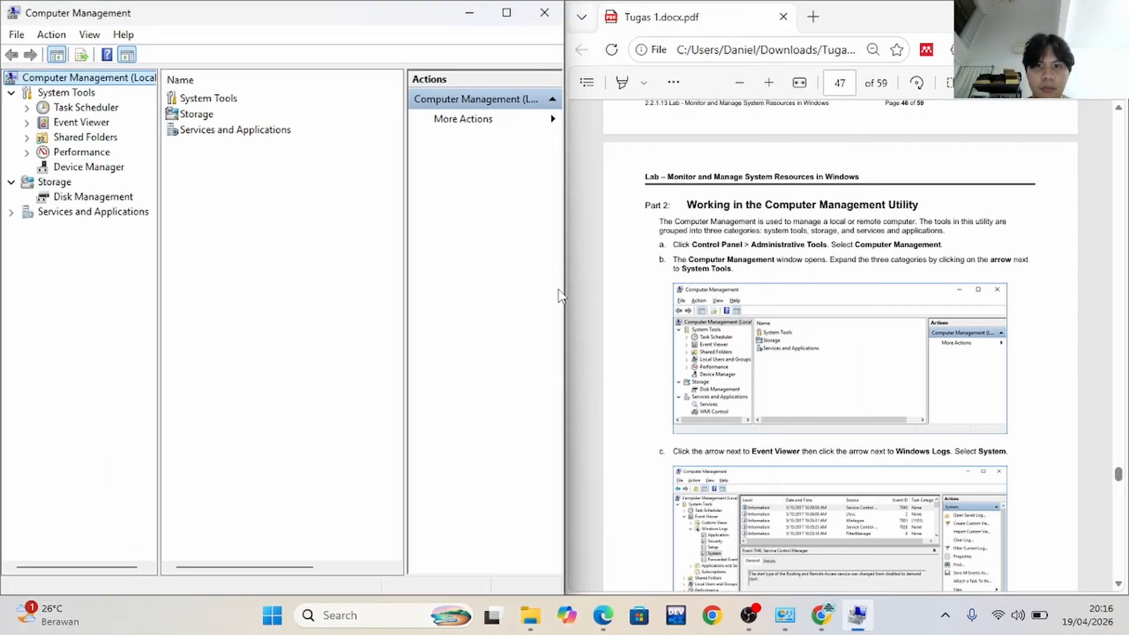
{"action": "key", "text": "alt+Tab"}
{"action": "key", "text": "alt+Tab"}
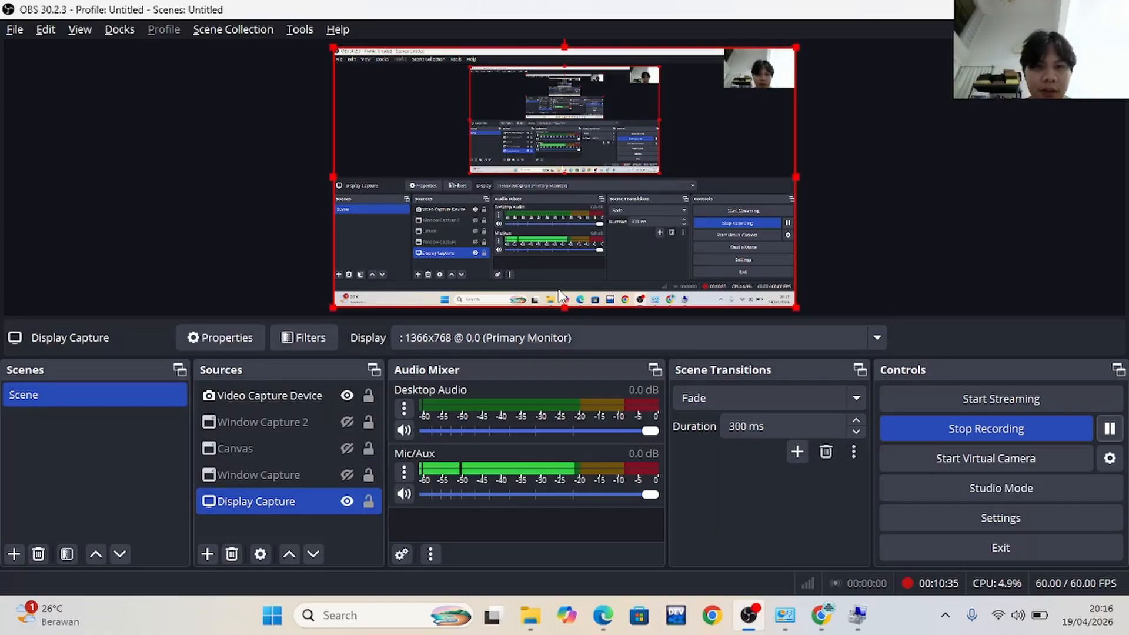
{"action": "key", "text": "alt+Tab"}
{"action": "left_click", "coordinate": [558, 288]}
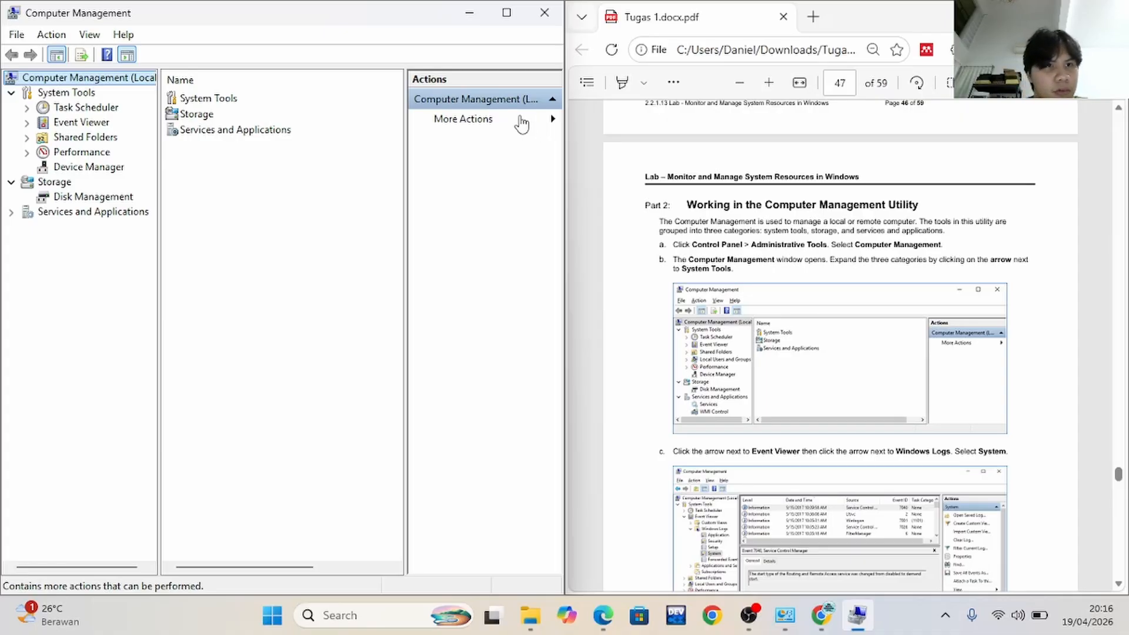
Follow Part 2 steps b and c: expand System Tools, Event Viewer and Windows Logs, and select the System log
{"action": "left_click", "coordinate": [11, 93]}
{"action": "left_click", "coordinate": [12, 93]}
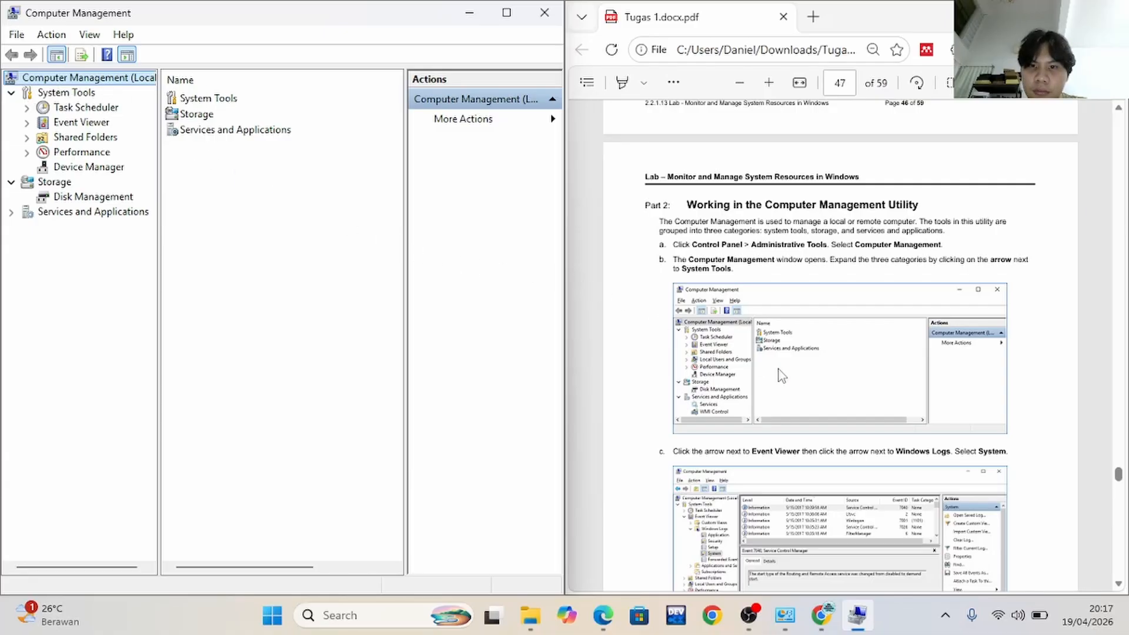
{"action": "scroll", "coordinate": [782, 376], "scroll_direction": "down", "scroll_amount": 3}
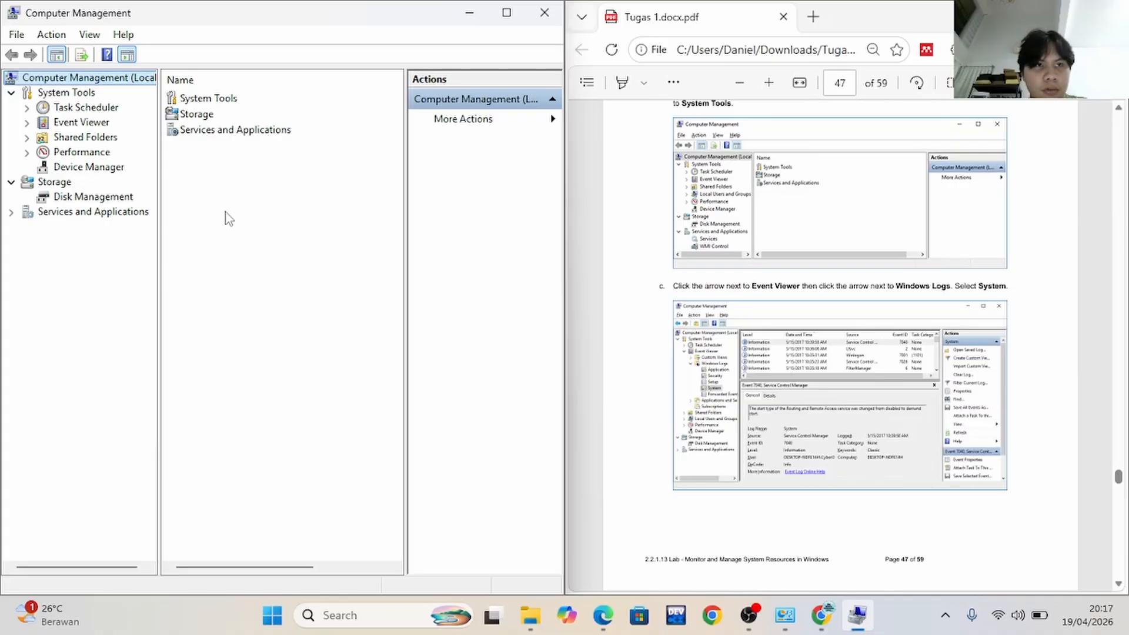
{"action": "left_click", "coordinate": [27, 122]}
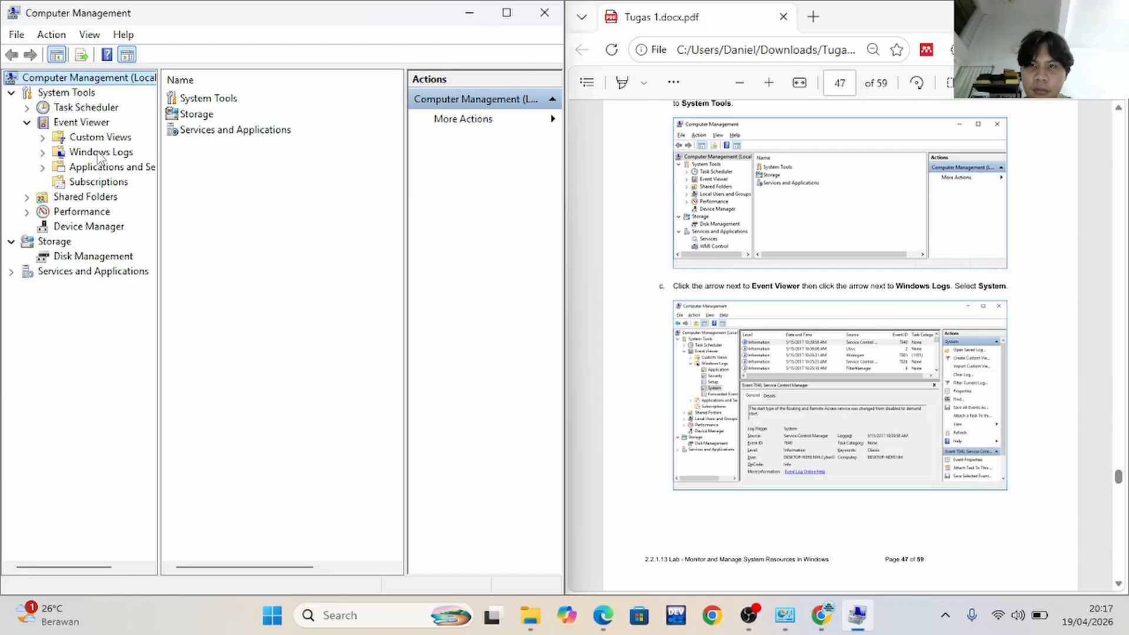
{"action": "left_click", "coordinate": [43, 153]}
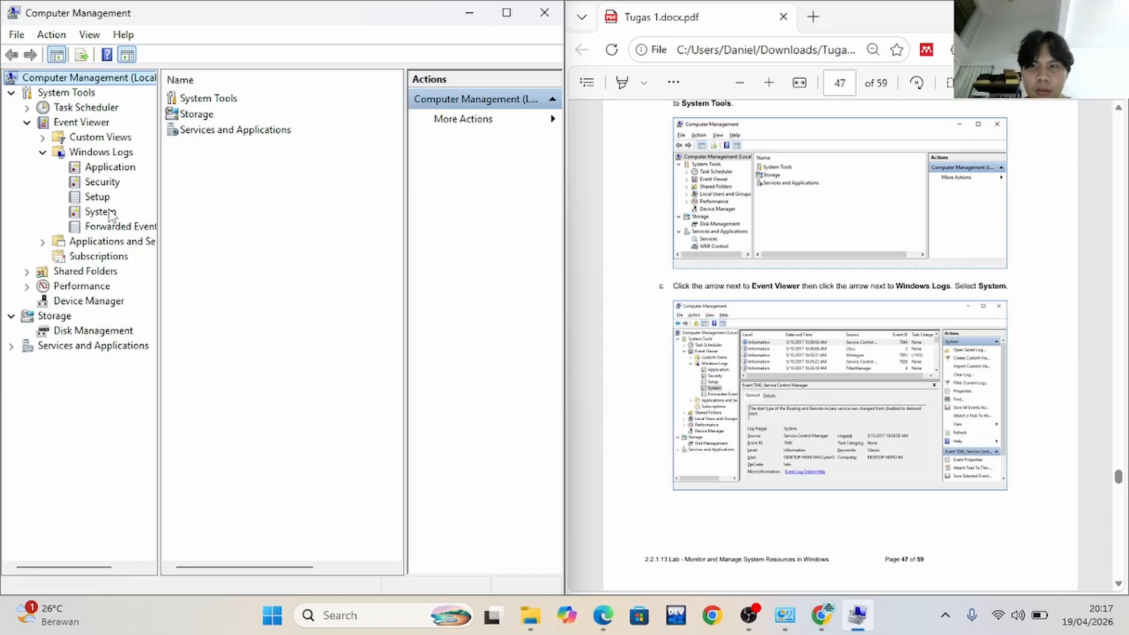
{"action": "left_click", "coordinate": [100, 212]}
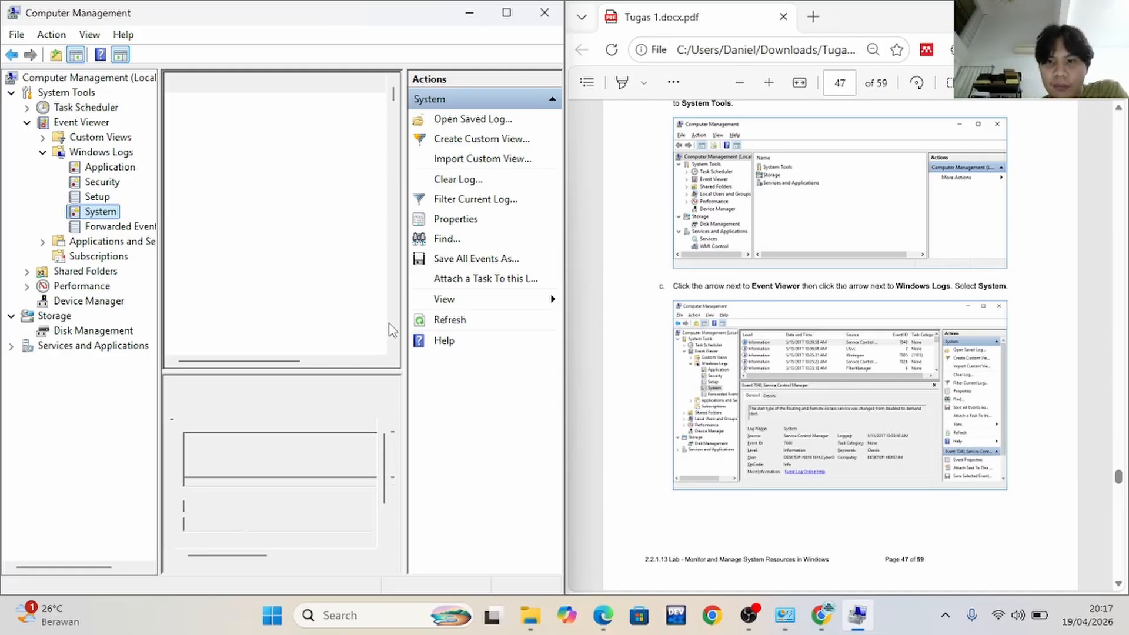
{"action": "scroll", "coordinate": [902, 305], "scroll_direction": "down", "scroll_amount": 3}
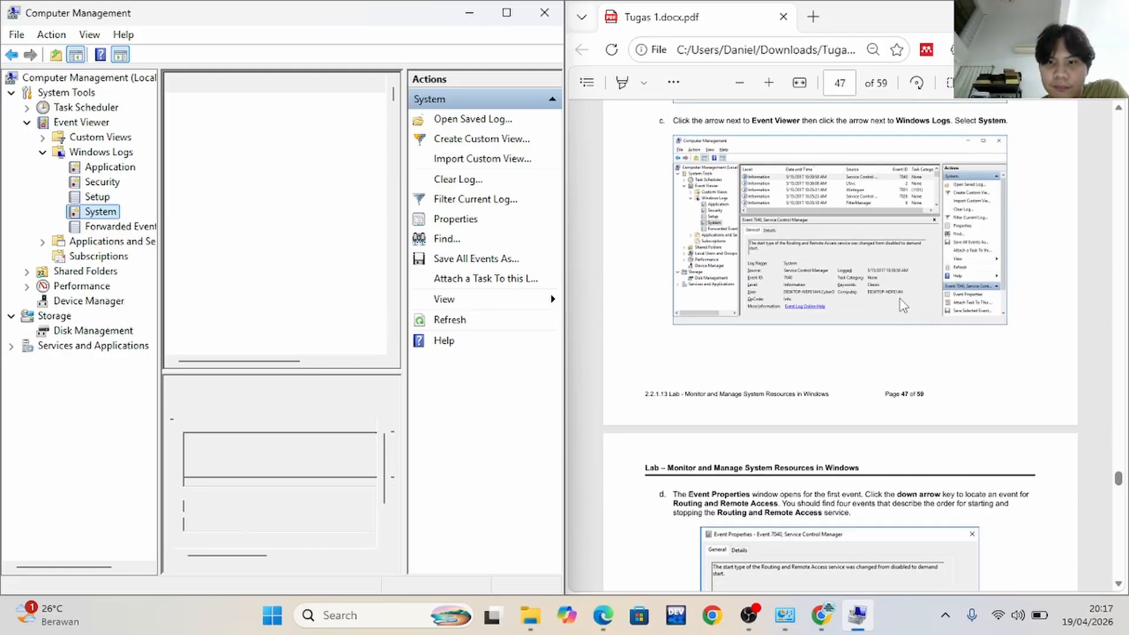
Read lab step d and look through the System log's event list for Routing and Remote Access events
{"action": "scroll", "coordinate": [902, 304], "scroll_direction": "up", "scroll_amount": 2}
{"action": "scroll", "coordinate": [903, 305], "scroll_direction": "up", "scroll_amount": 2}
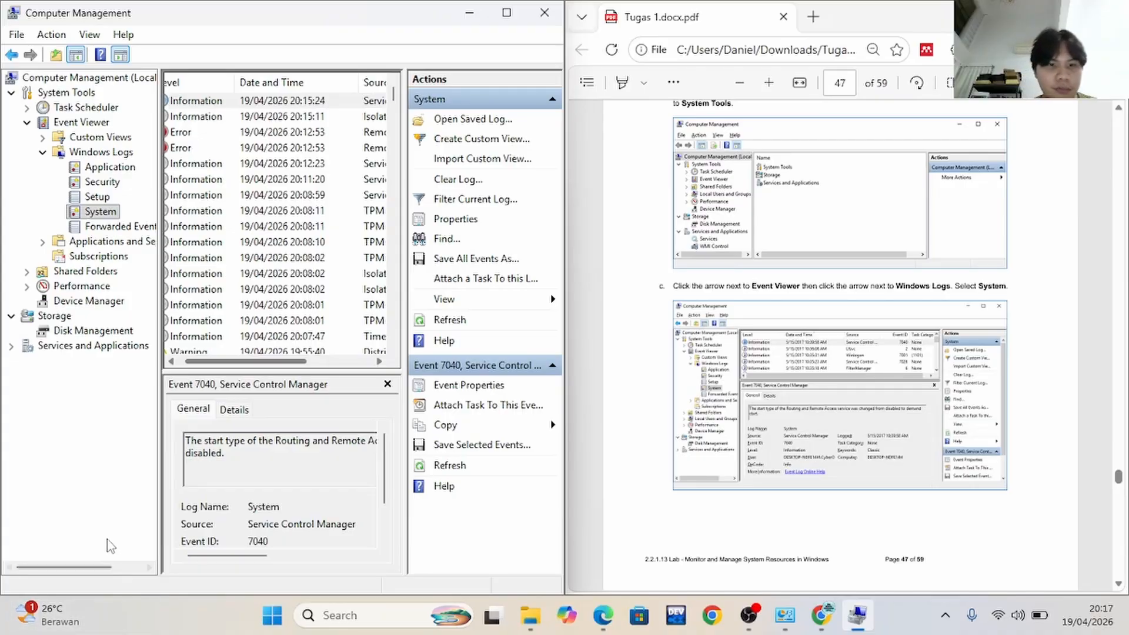
{"action": "left_click_drag", "start_coordinate": [254, 363], "coordinate": [227, 361]}
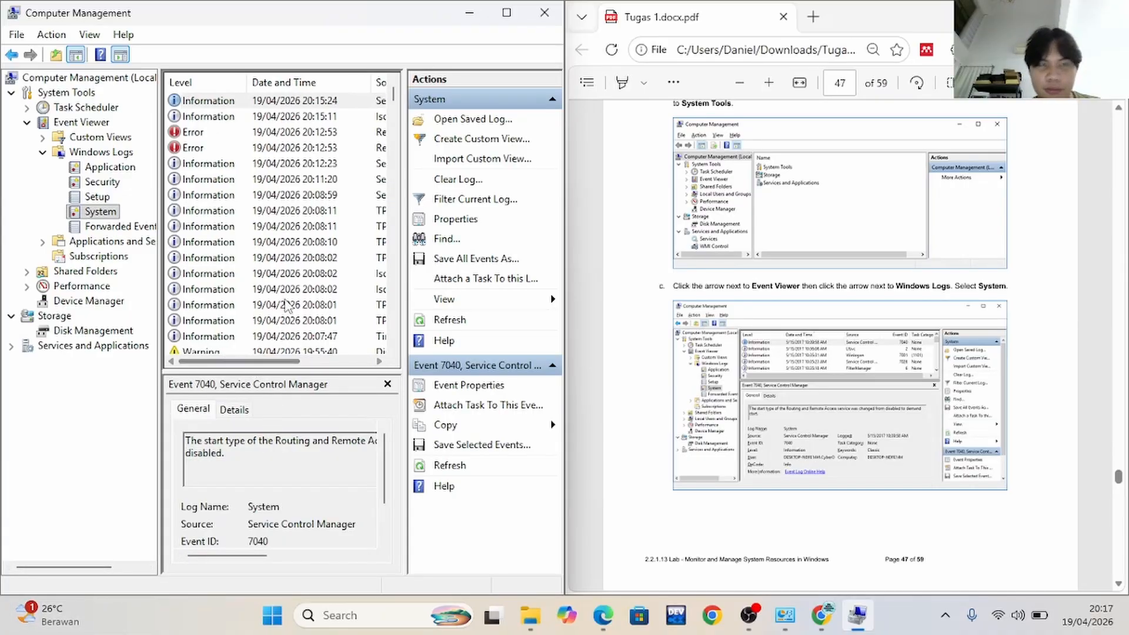
{"action": "scroll", "coordinate": [774, 373], "scroll_direction": "down", "scroll_amount": 8}
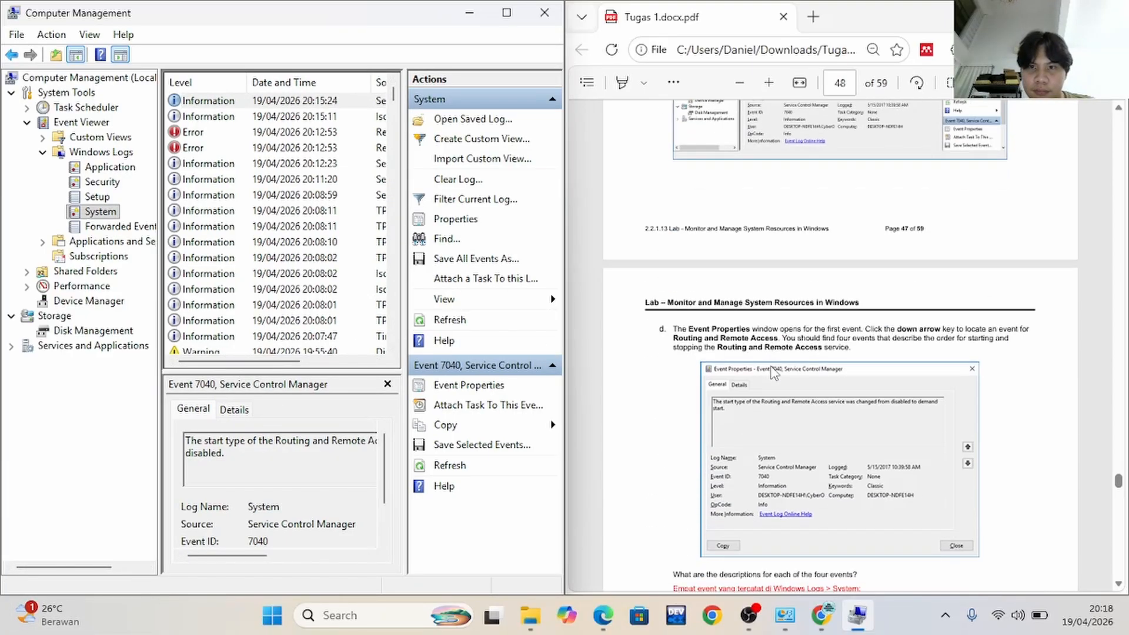
{"action": "scroll", "coordinate": [774, 373], "scroll_direction": "down", "scroll_amount": 2}
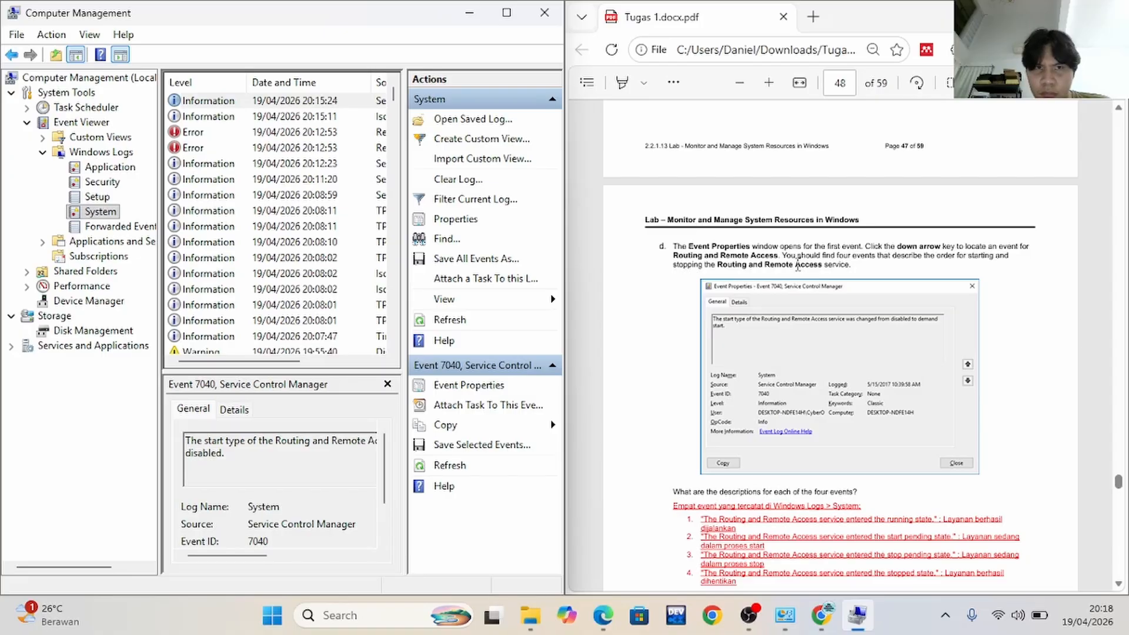
{"action": "left_click_drag", "start_coordinate": [244, 365], "coordinate": [207, 364]}
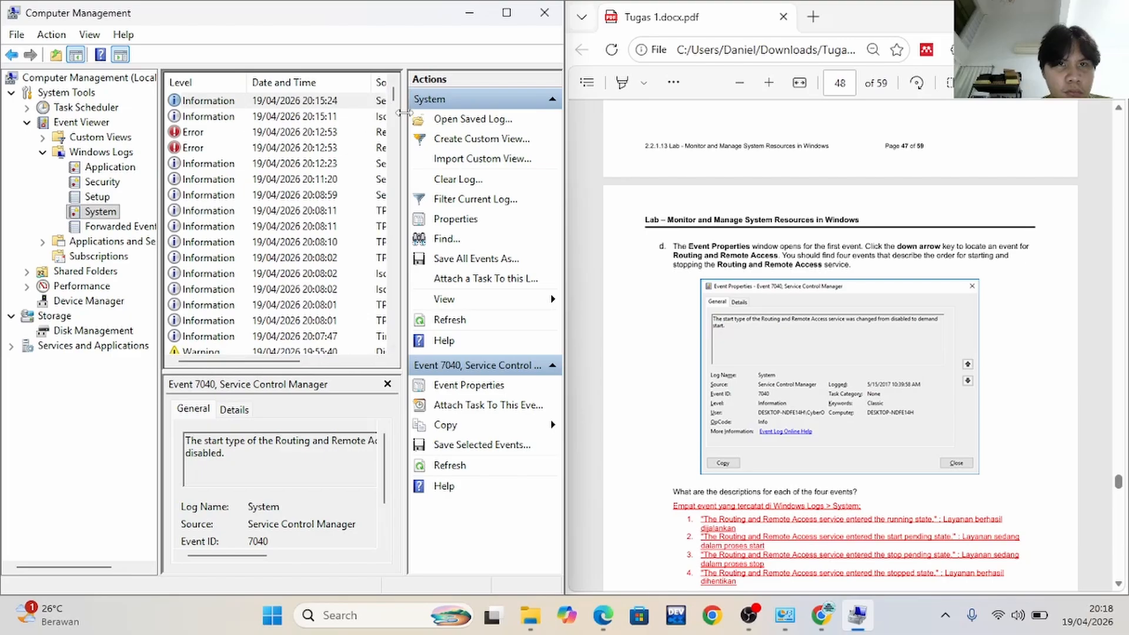
{"action": "left_click_drag", "start_coordinate": [395, 109], "coordinate": [396, 140]}
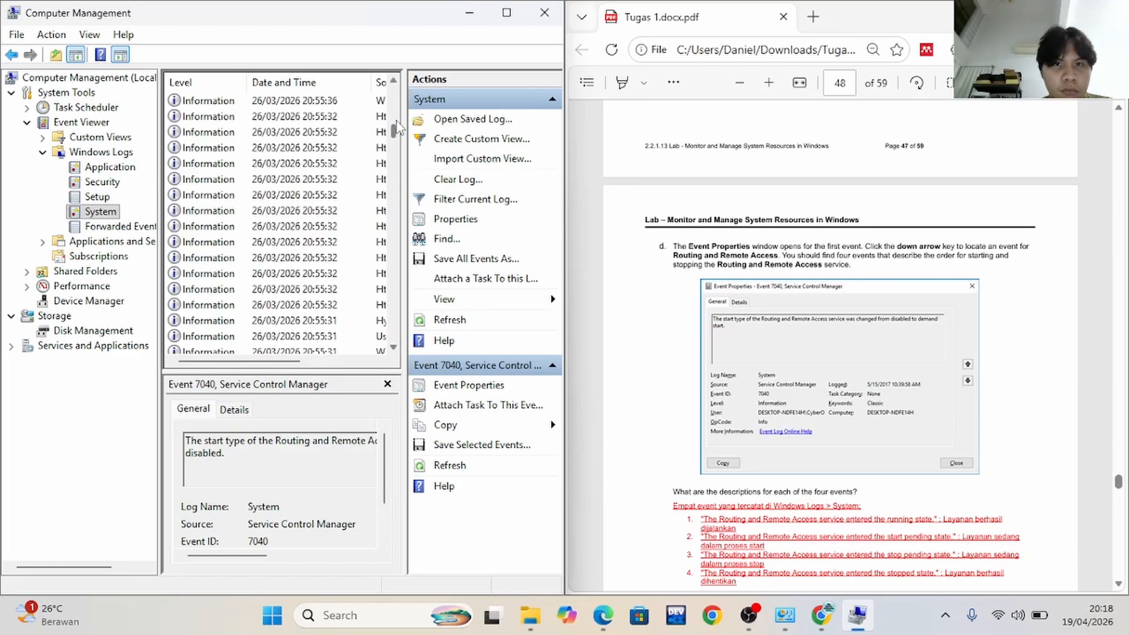
{"action": "left_click_drag", "start_coordinate": [397, 133], "coordinate": [395, 81]}
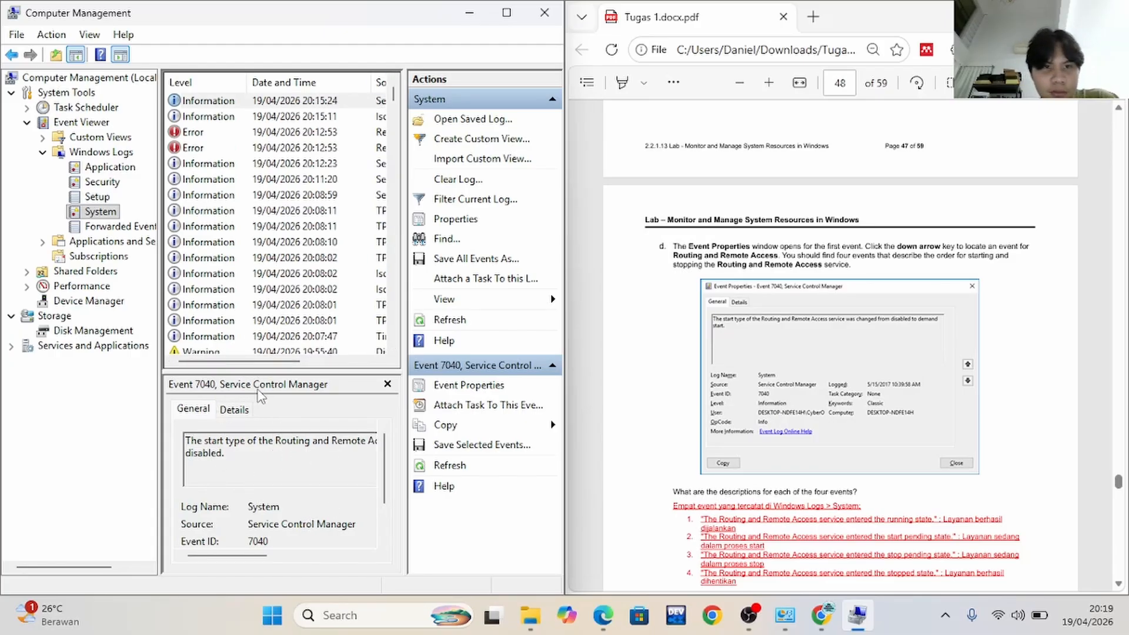
Enlarge the preview pane of the first System event and view its details in both XML View and Friendly View
{"action": "left_click_drag", "start_coordinate": [284, 371], "coordinate": [285, 297]}
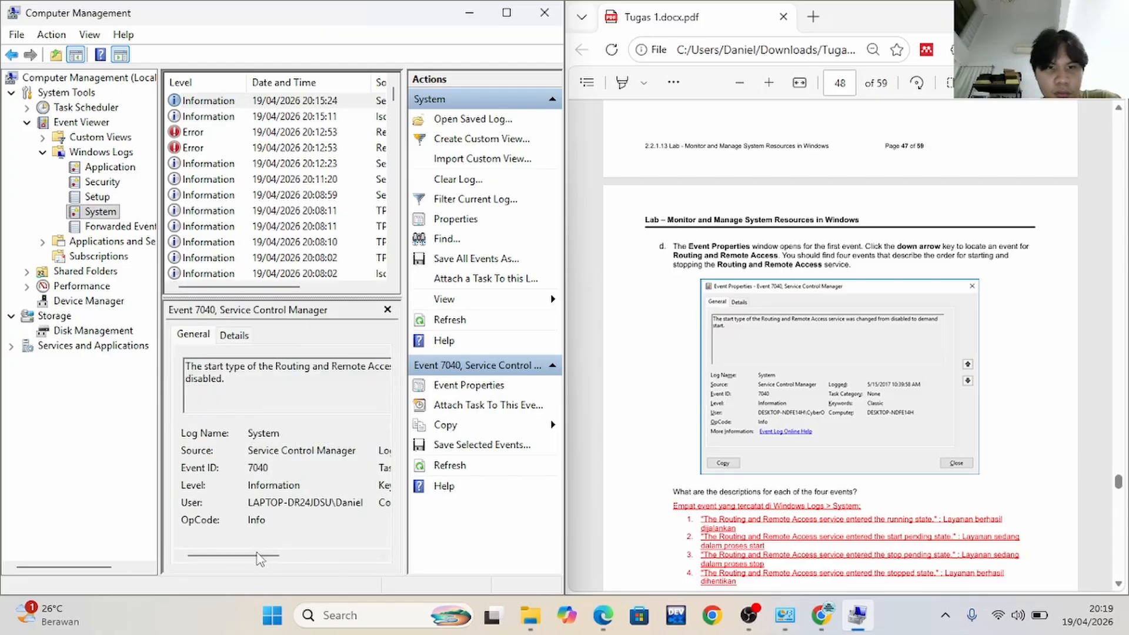
{"action": "left_click_drag", "start_coordinate": [261, 555], "coordinate": [223, 560]}
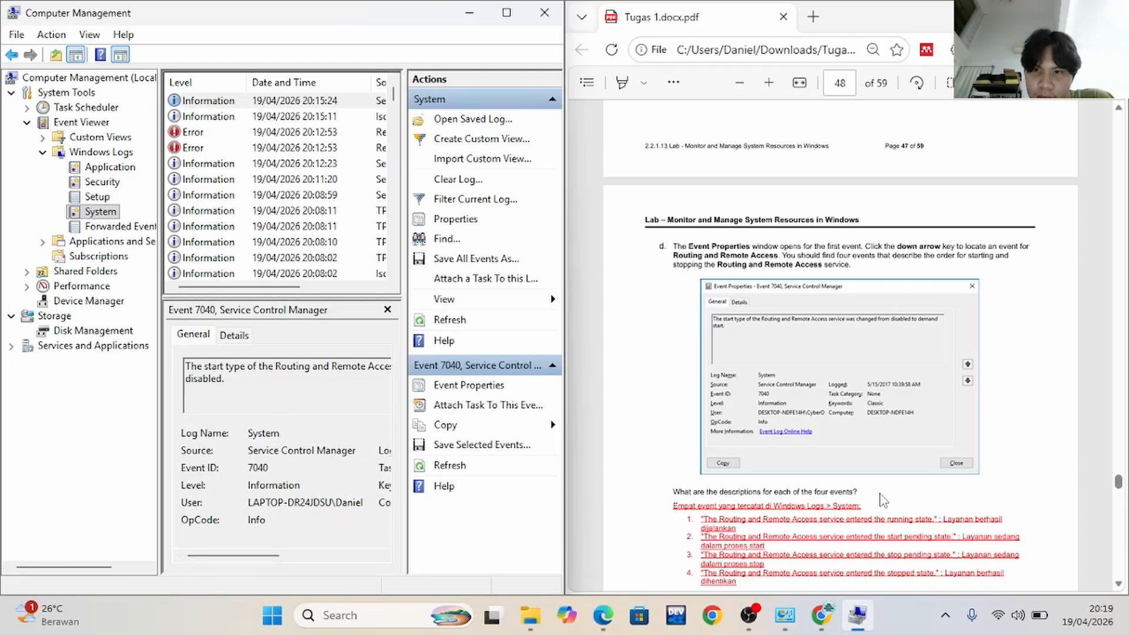
{"action": "scroll", "coordinate": [880, 499], "scroll_direction": "down", "scroll_amount": 2}
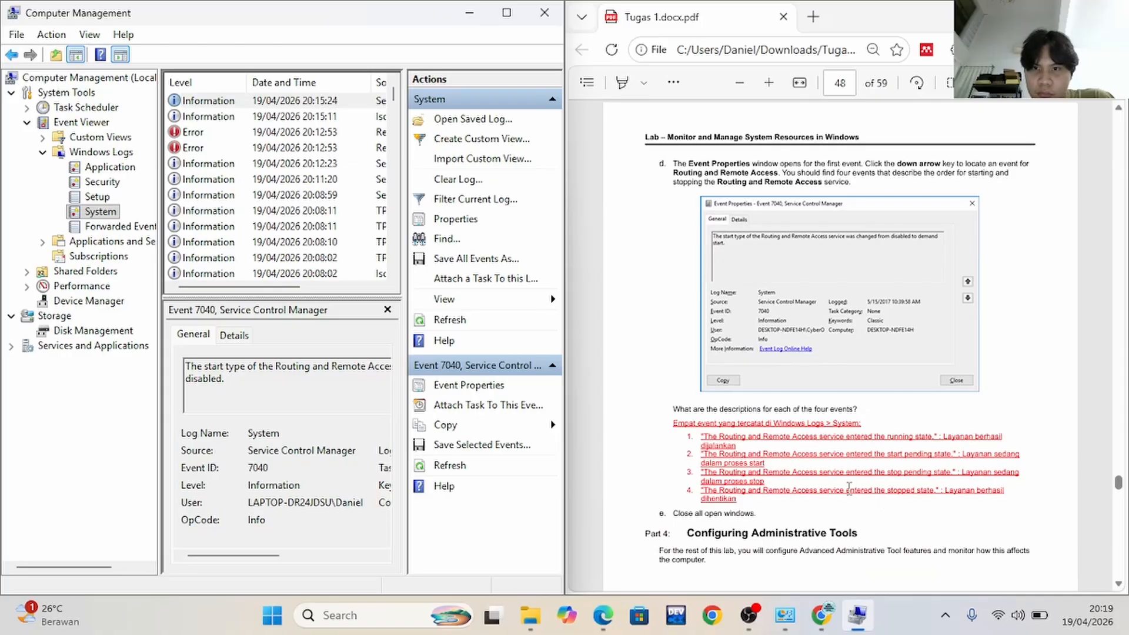
{"action": "left_click", "coordinate": [228, 338]}
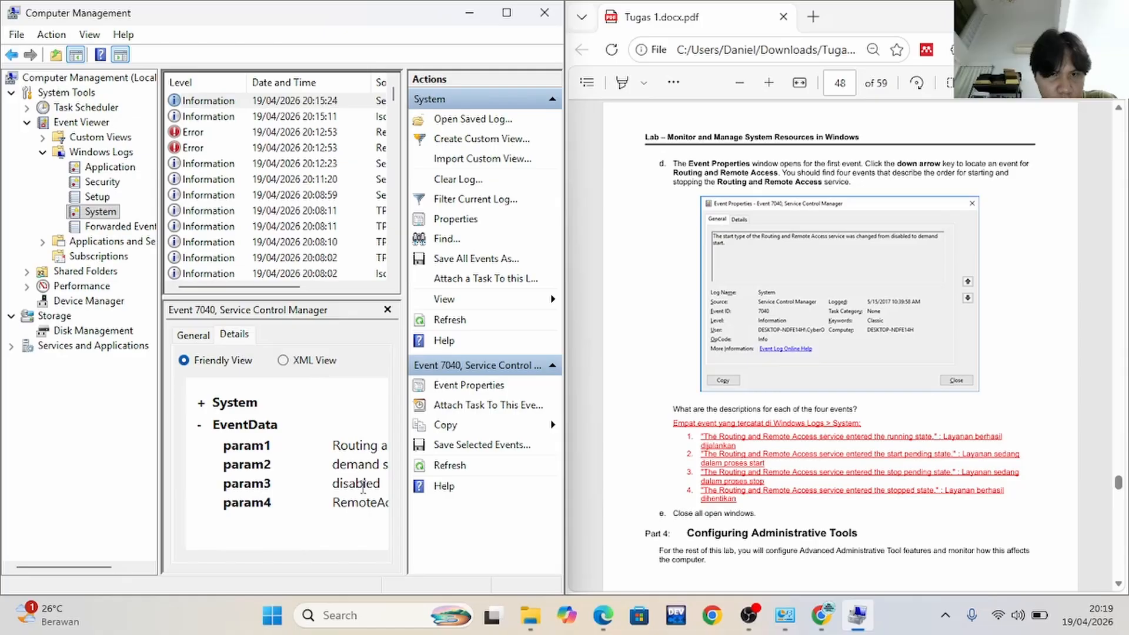
{"action": "left_click", "coordinate": [296, 363]}
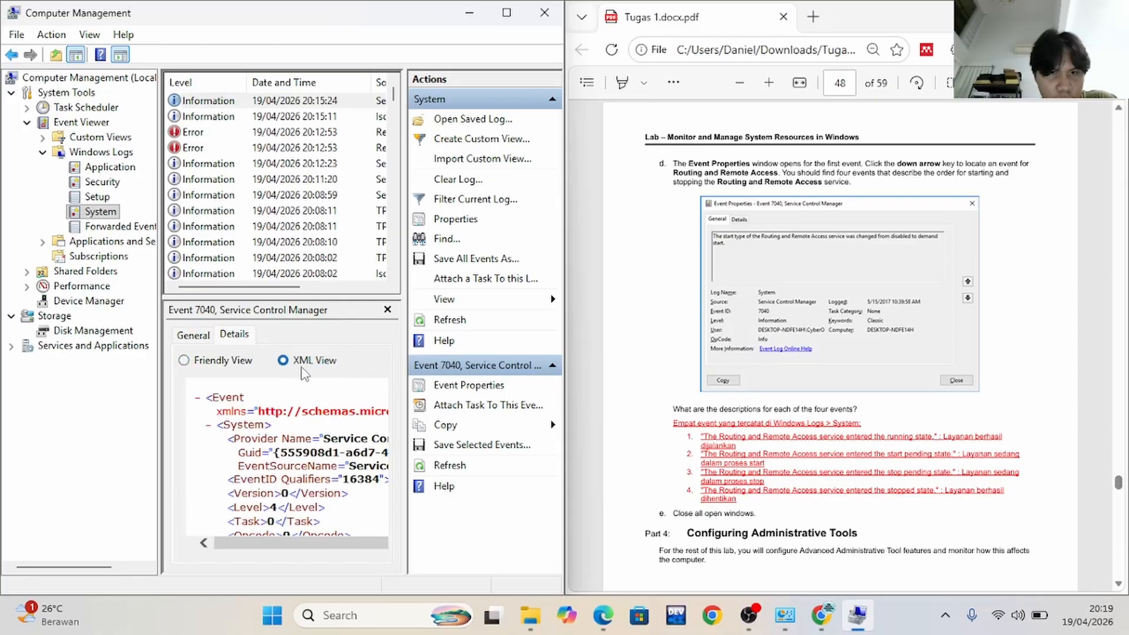
{"action": "left_click", "coordinate": [191, 362]}
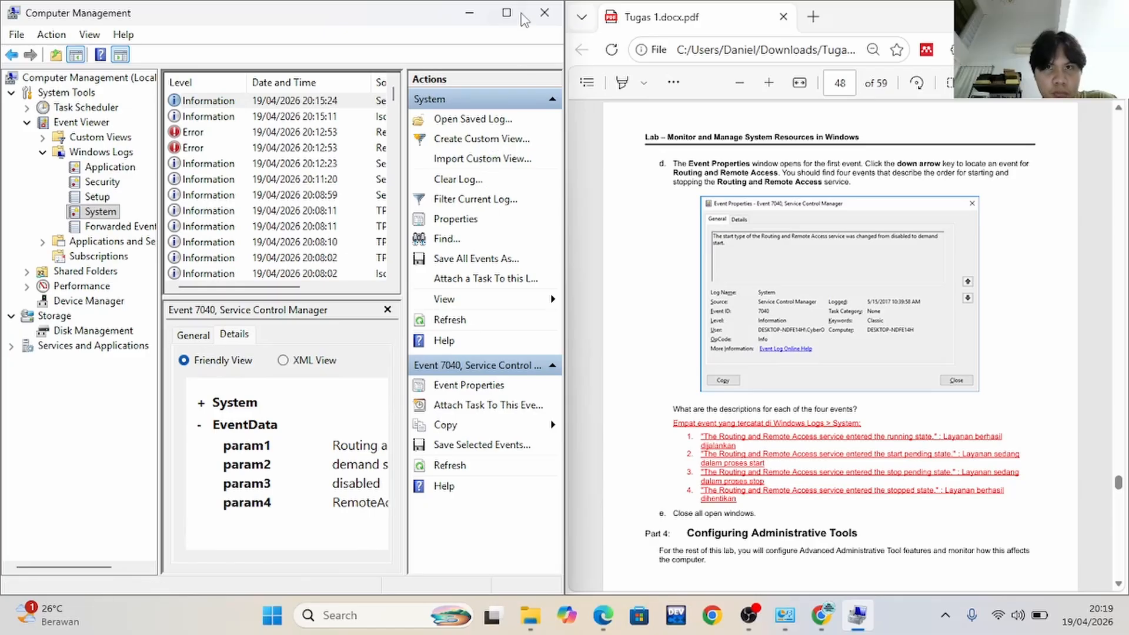
Maximize Computer Management to read the event's General description, and return the window beside the lab PDF
{"action": "left_click", "coordinate": [506, 12]}
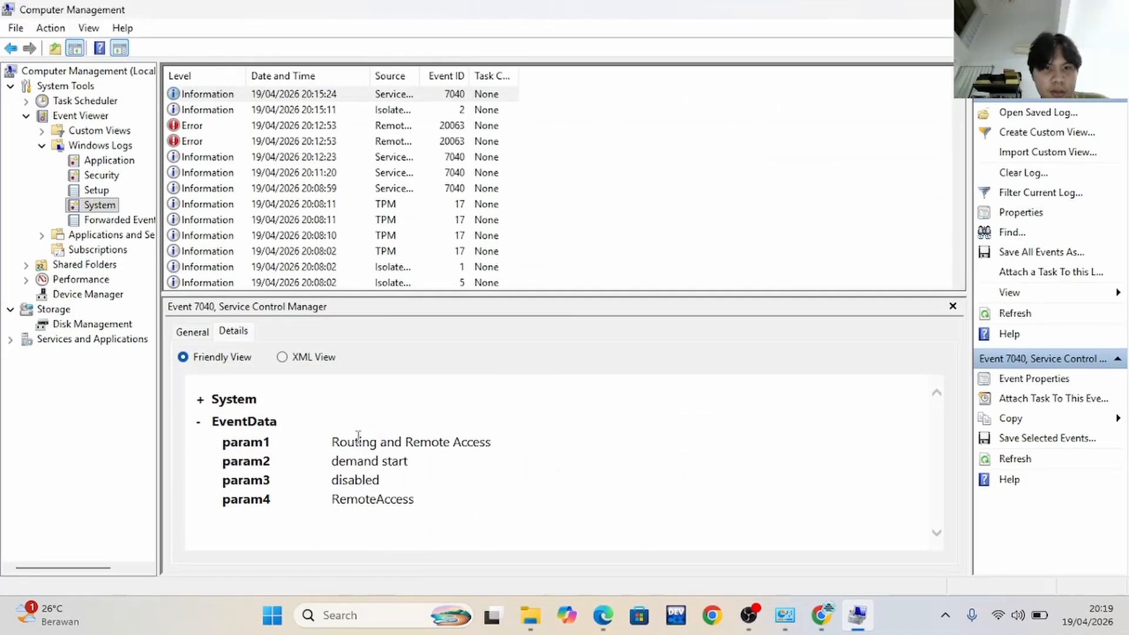
{"action": "left_click", "coordinate": [199, 333]}
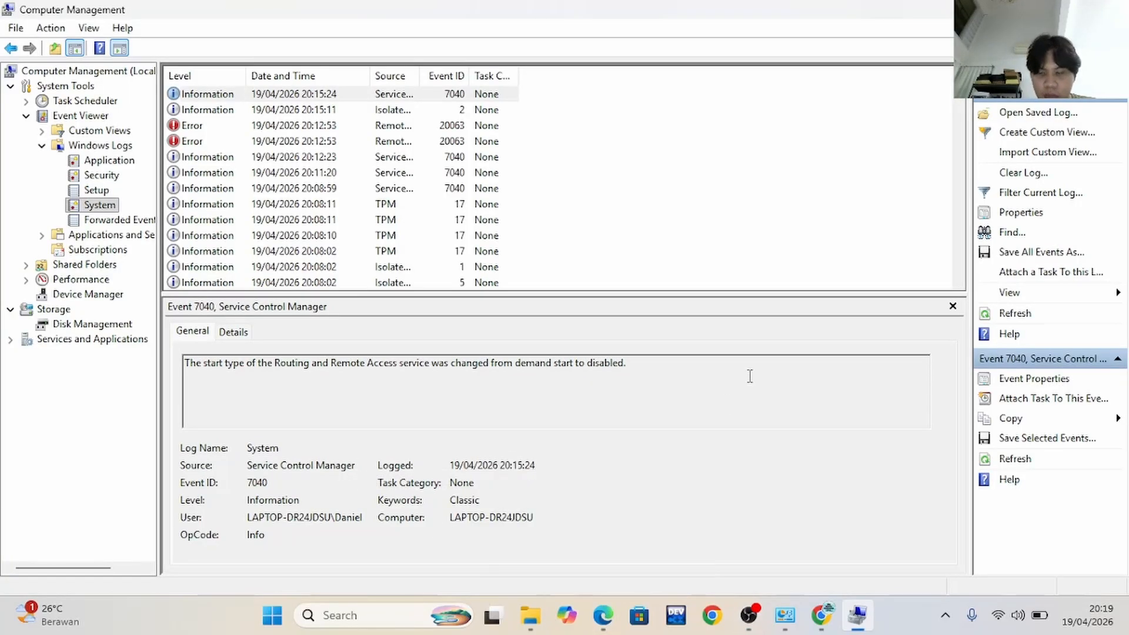
{"action": "key", "text": "super+Left"}
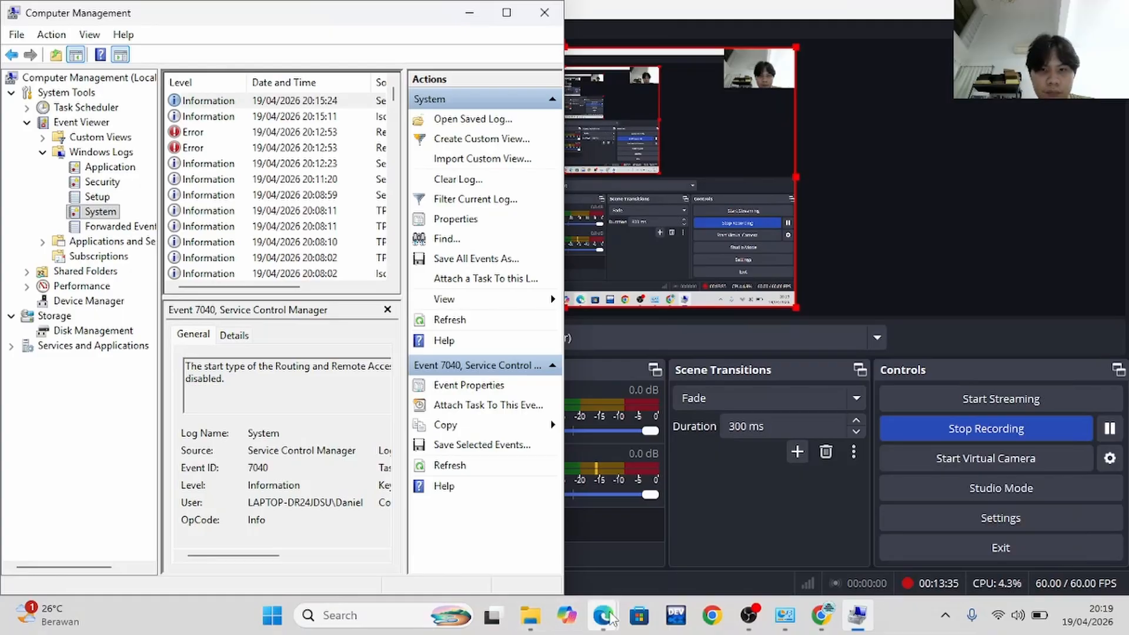
{"action": "mouse_move", "coordinate": [603, 615]}
{"action": "left_click", "coordinate": [566, 542]}
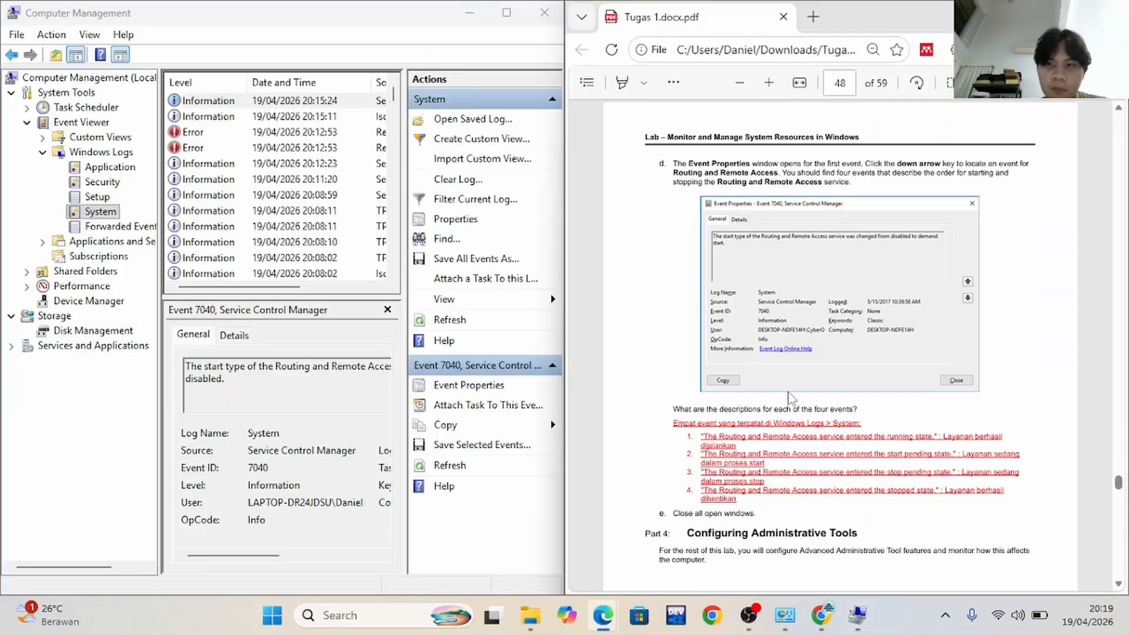
Follow lab step e: close Computer Management, and read step a of Part 4, Configuring Administrative Tools
{"action": "scroll", "coordinate": [808, 424], "scroll_direction": "down", "scroll_amount": 4}
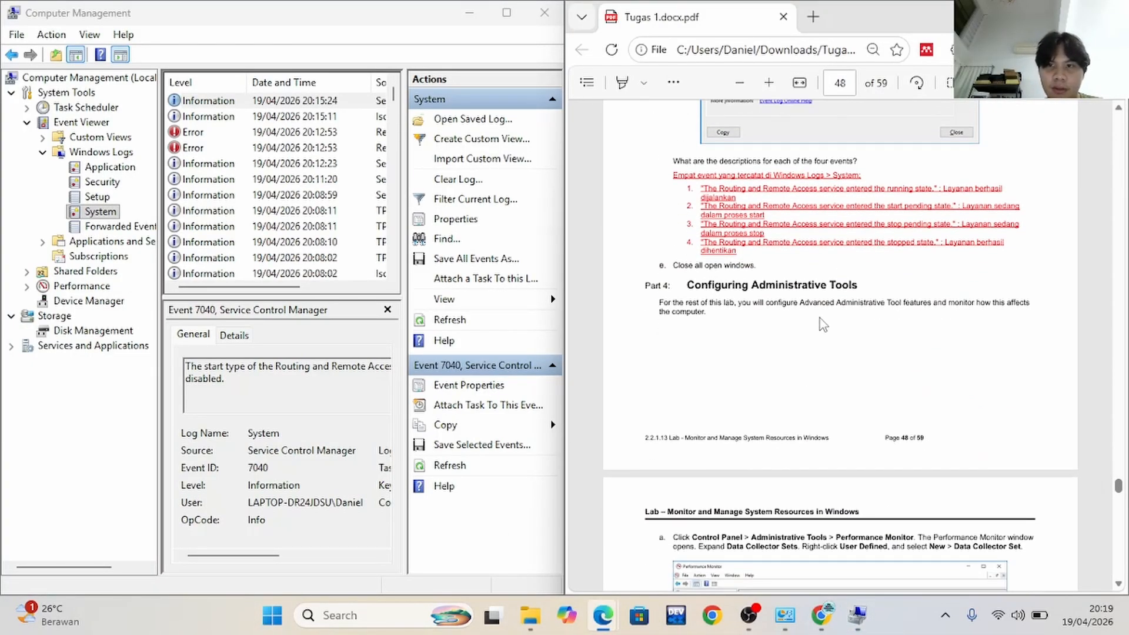
{"action": "scroll", "coordinate": [824, 325], "scroll_direction": "down", "scroll_amount": 1}
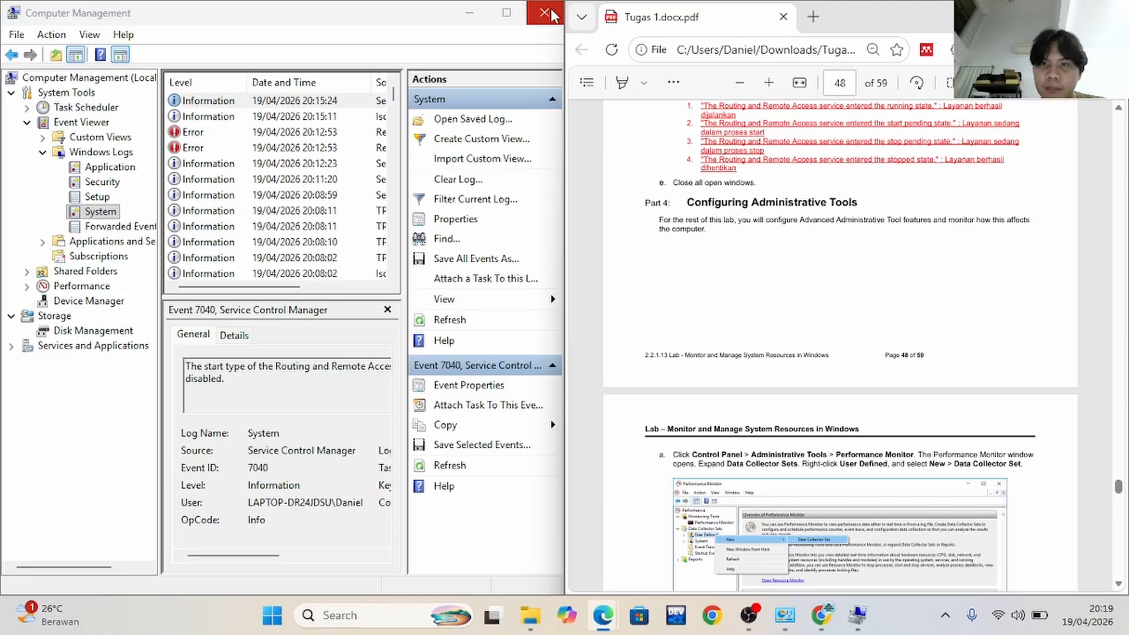
{"action": "scroll", "coordinate": [691, 148], "scroll_direction": "down", "scroll_amount": 2}
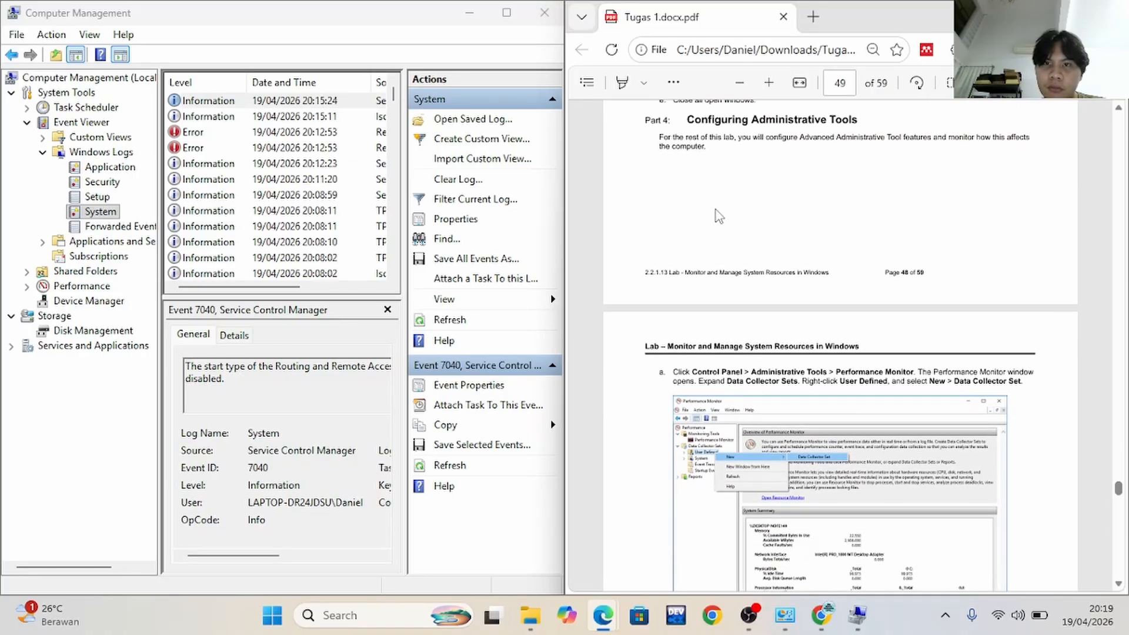
{"action": "scroll", "coordinate": [680, 209], "scroll_direction": "down", "scroll_amount": 4}
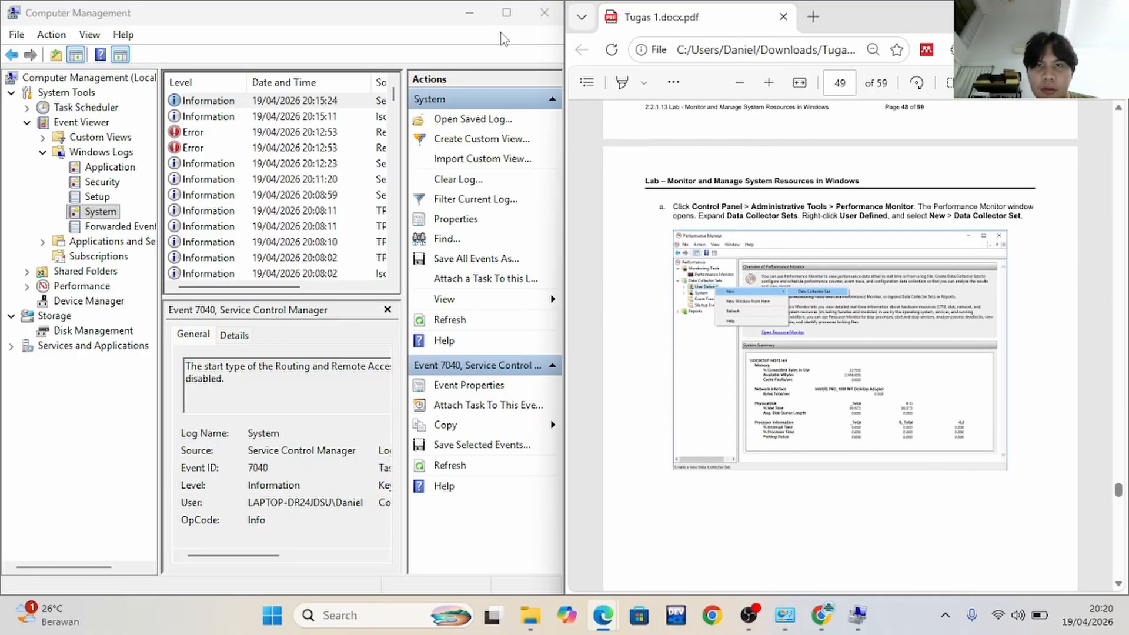
{"action": "left_click", "coordinate": [544, 14]}
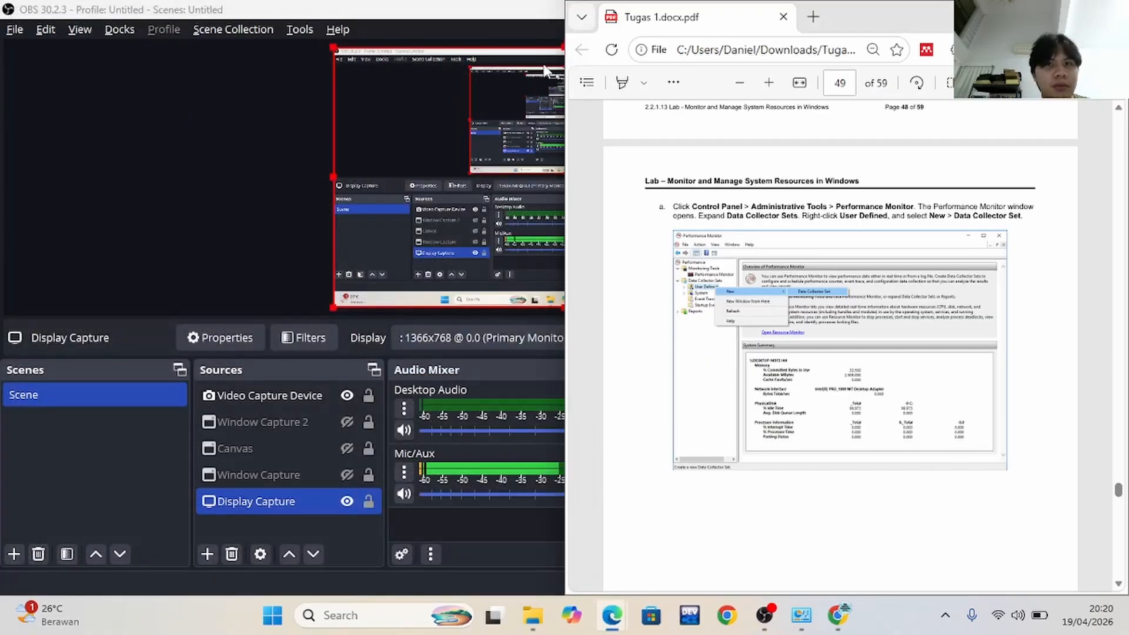
Switch to Windows Tools, clear its "computer" search and open Performance Monitor beside the lab PDF
{"action": "mouse_move", "coordinate": [806, 624]}
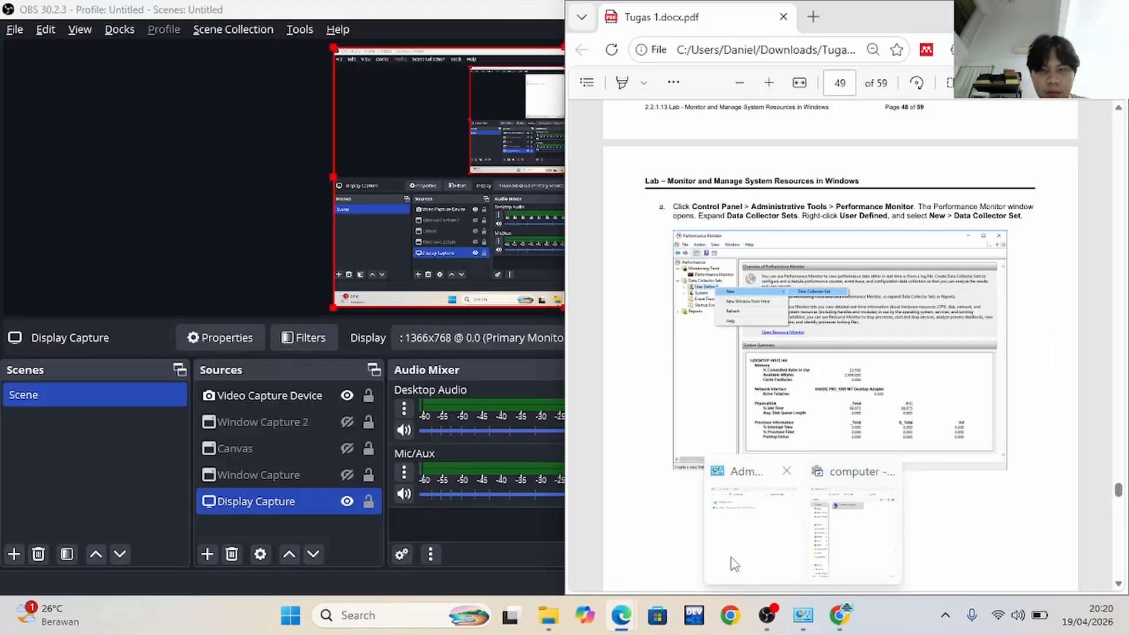
{"action": "left_click", "coordinate": [734, 565]}
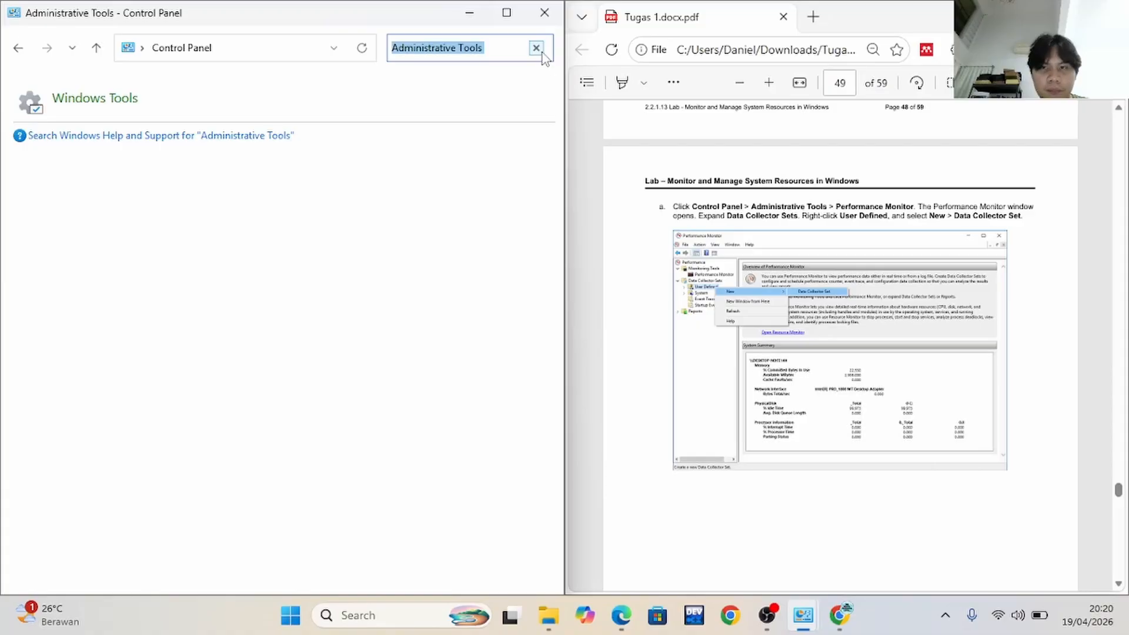
{"action": "left_click", "coordinate": [306, 100]}
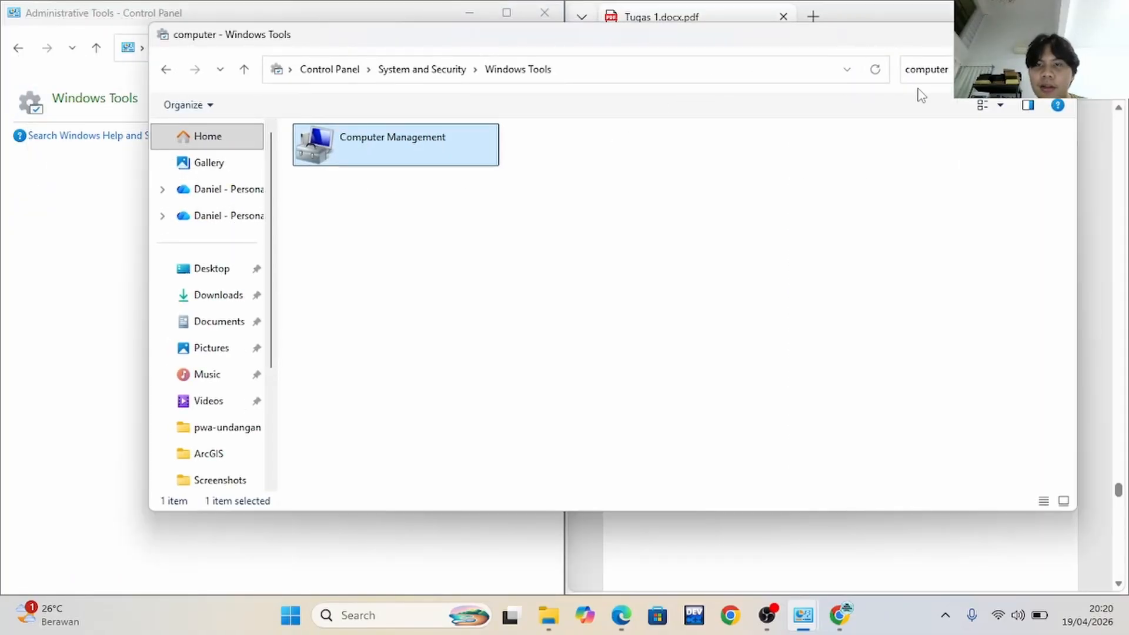
{"action": "key", "text": "super+Left"}
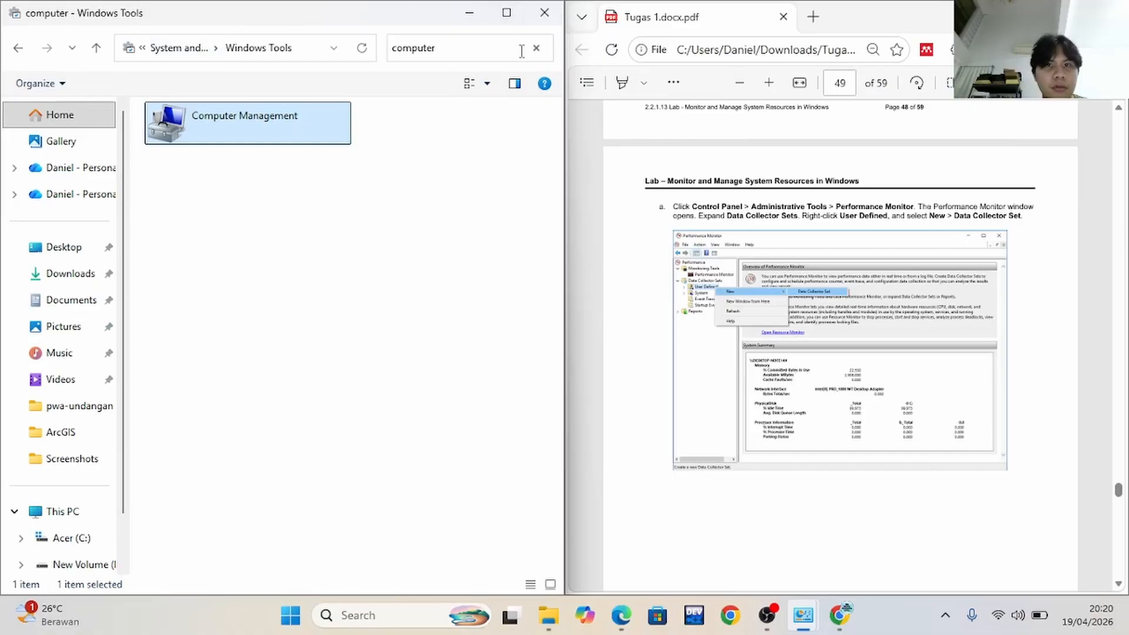
{"action": "left_click", "coordinate": [536, 49]}
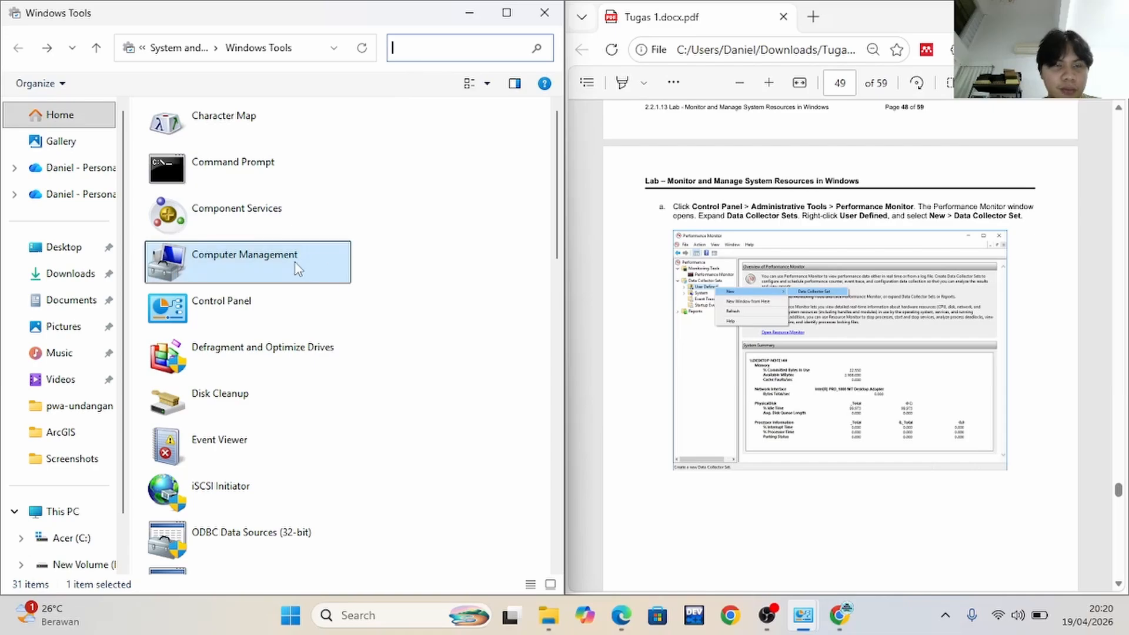
{"action": "scroll", "coordinate": [265, 262], "scroll_direction": "down", "scroll_amount": 3}
{"action": "left_click", "coordinate": [268, 381]}
{"action": "double_click", "coordinate": [267, 381]}
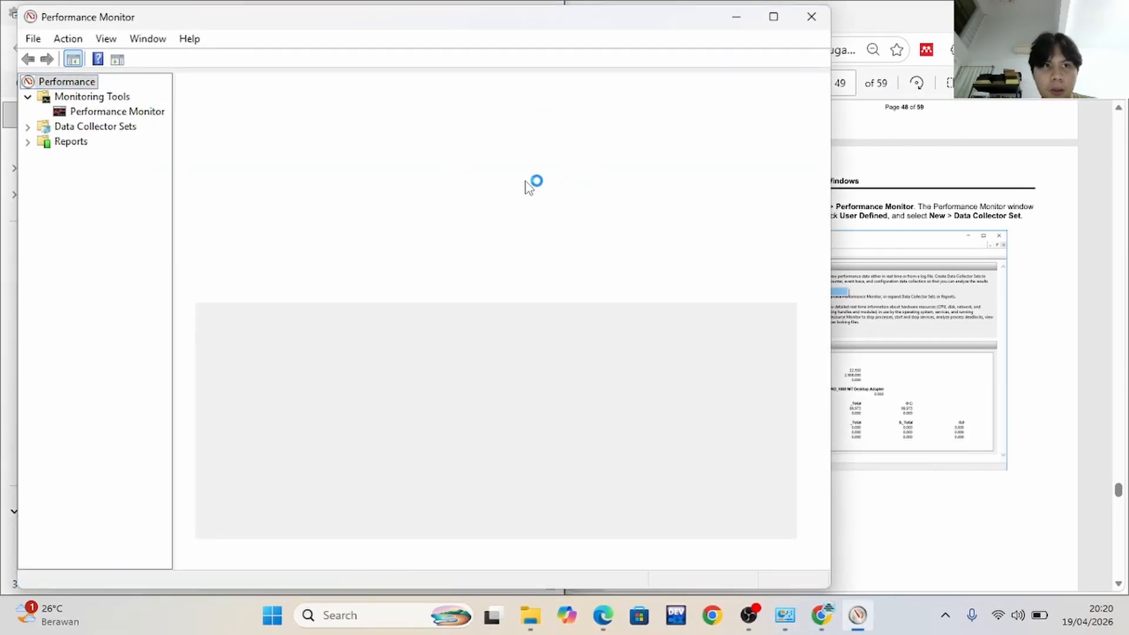
{"action": "key", "text": "super+Left"}
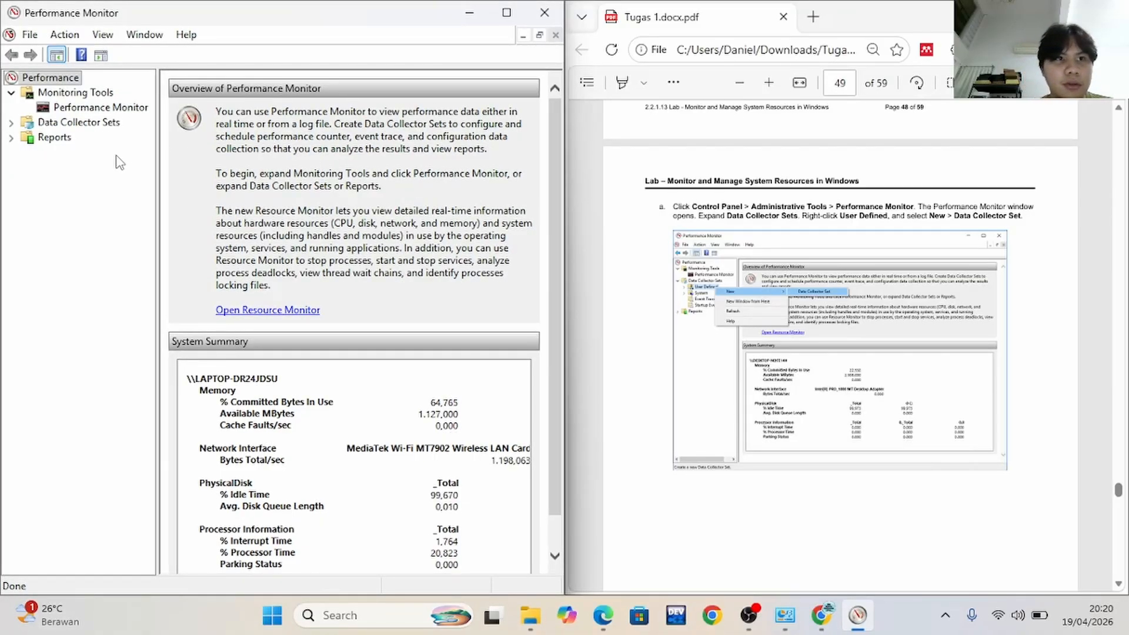
Expand Data Collector Sets and start a new Data Collector Set under User Defined
{"action": "left_click", "coordinate": [10, 123]}
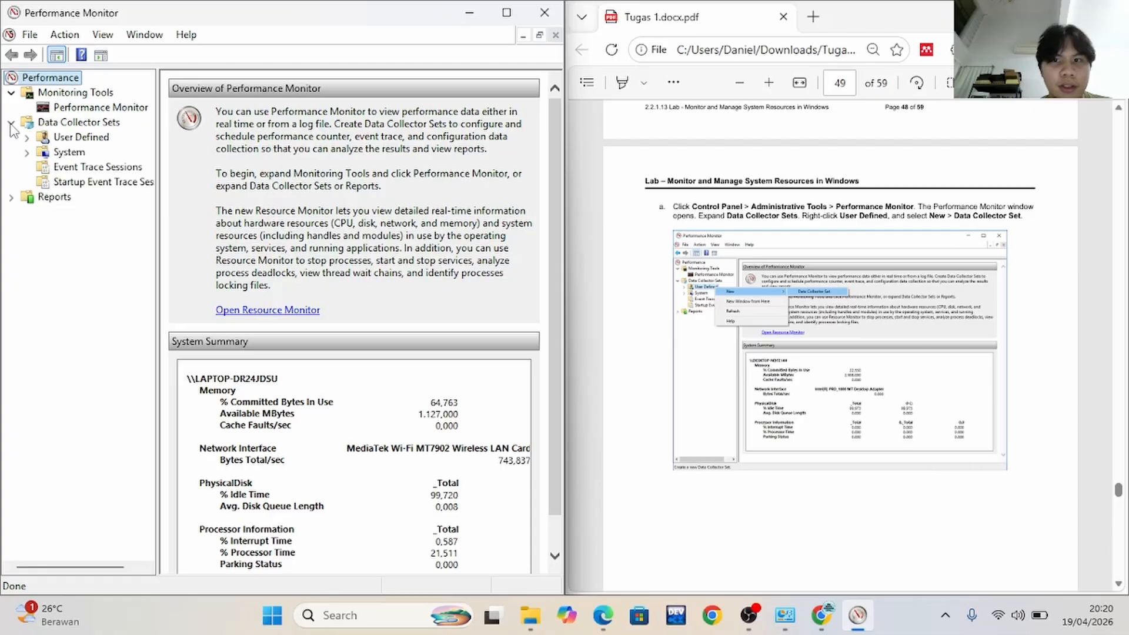
{"action": "right_click", "coordinate": [75, 139]}
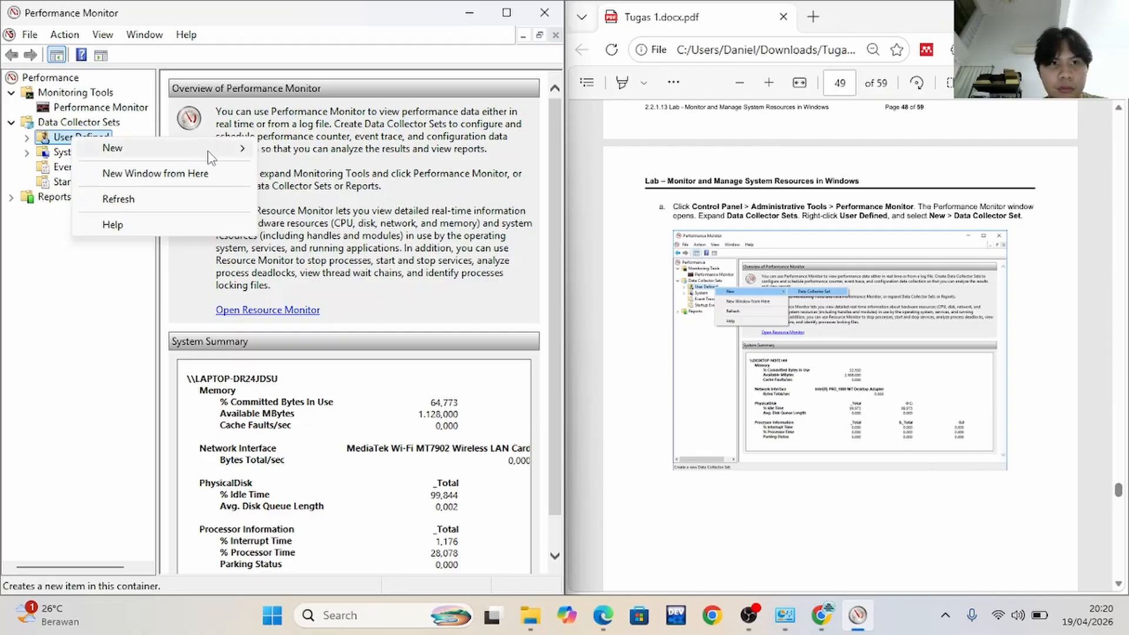
{"action": "mouse_move", "coordinate": [247, 148]}
{"action": "left_click", "coordinate": [281, 148]}
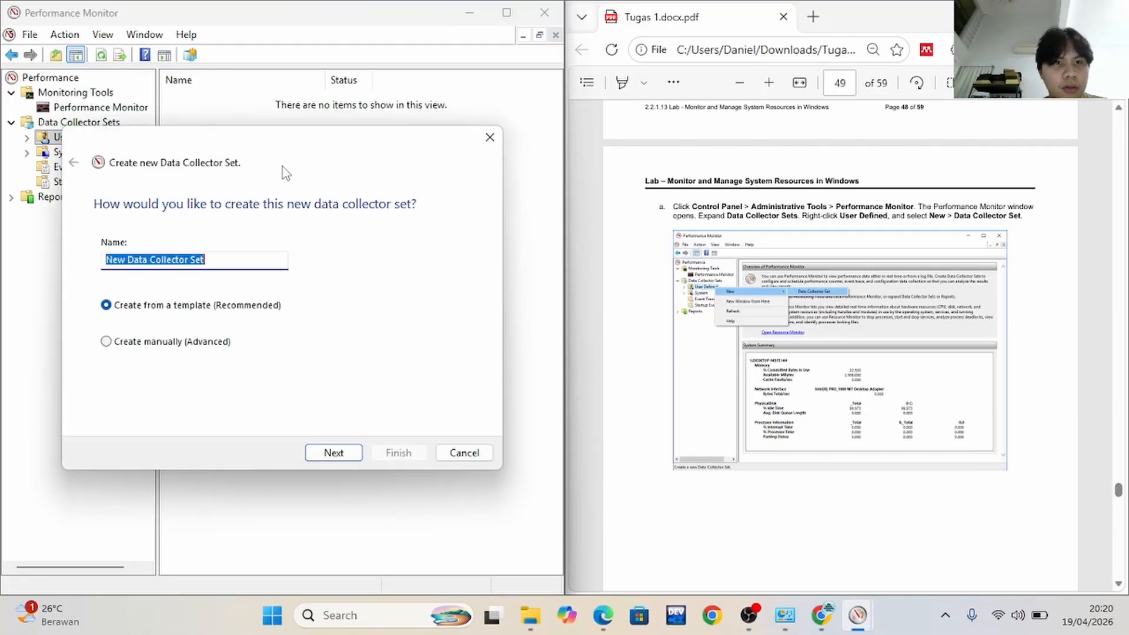
Following lab step b, name the data collector set Memory Logs, choose Create manually (Advanced), and continue
{"action": "scroll", "coordinate": [759, 373], "scroll_direction": "down", "scroll_amount": 3}
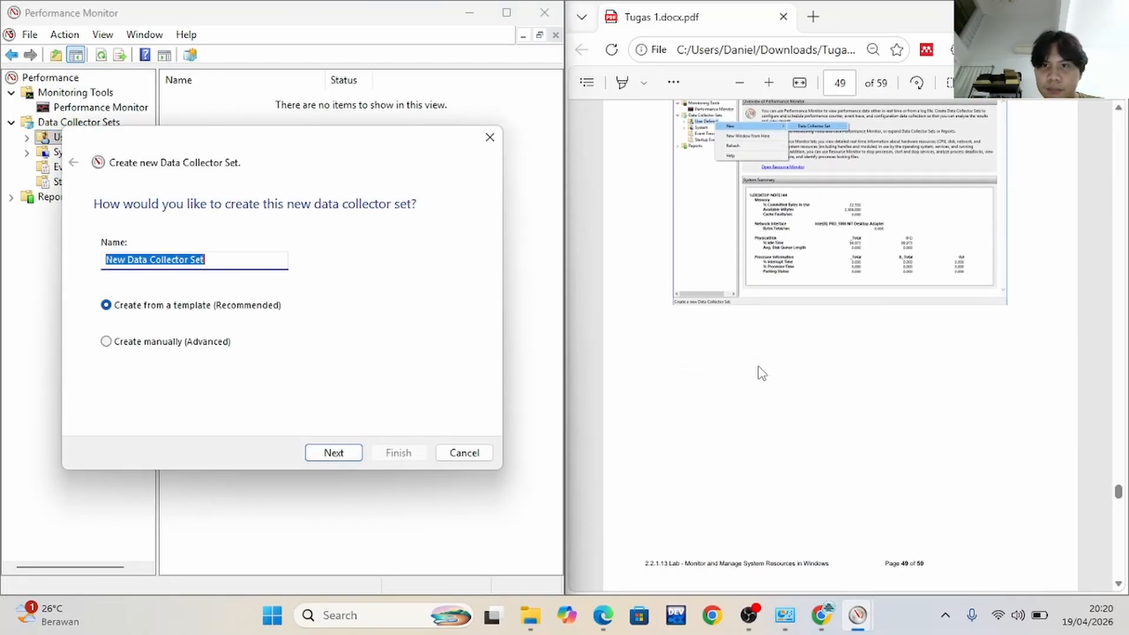
{"action": "scroll", "coordinate": [762, 373], "scroll_direction": "down", "scroll_amount": 7}
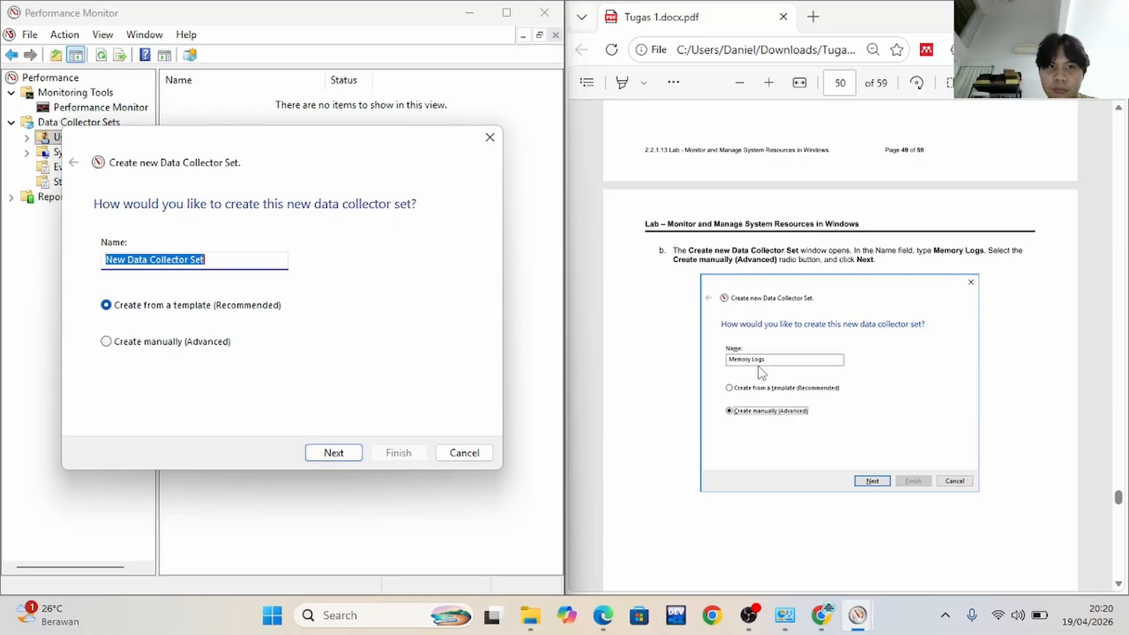
{"action": "left_click", "coordinate": [265, 263]}
{"action": "key", "text": "ctrl+a"}
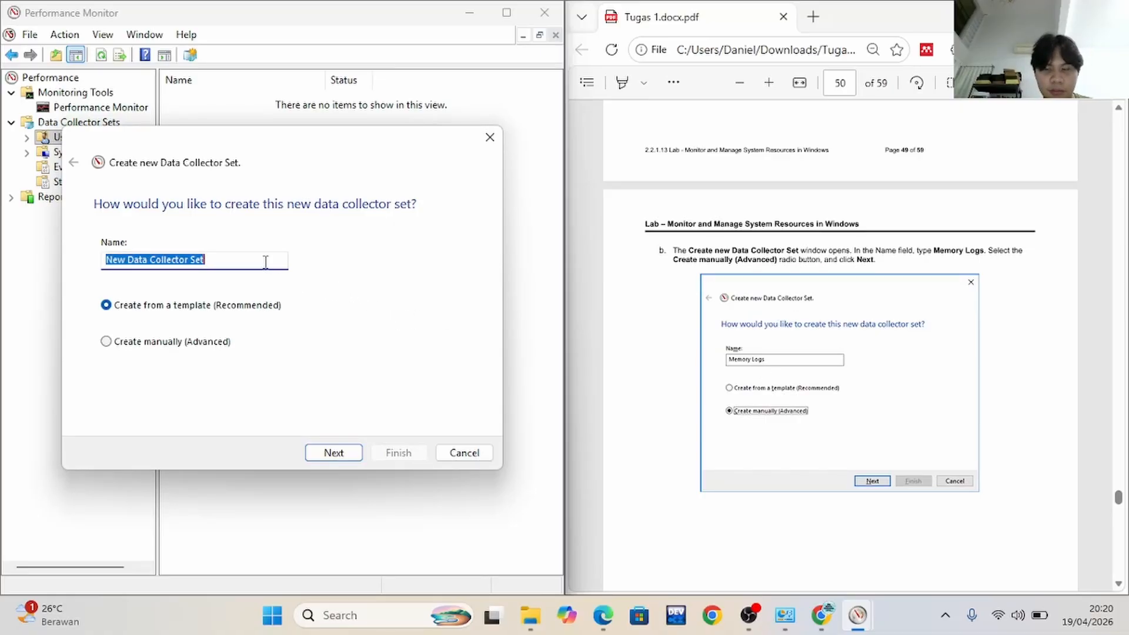
{"action": "key", "text": "BackSpace"}
{"action": "type", "text": "Memo"}
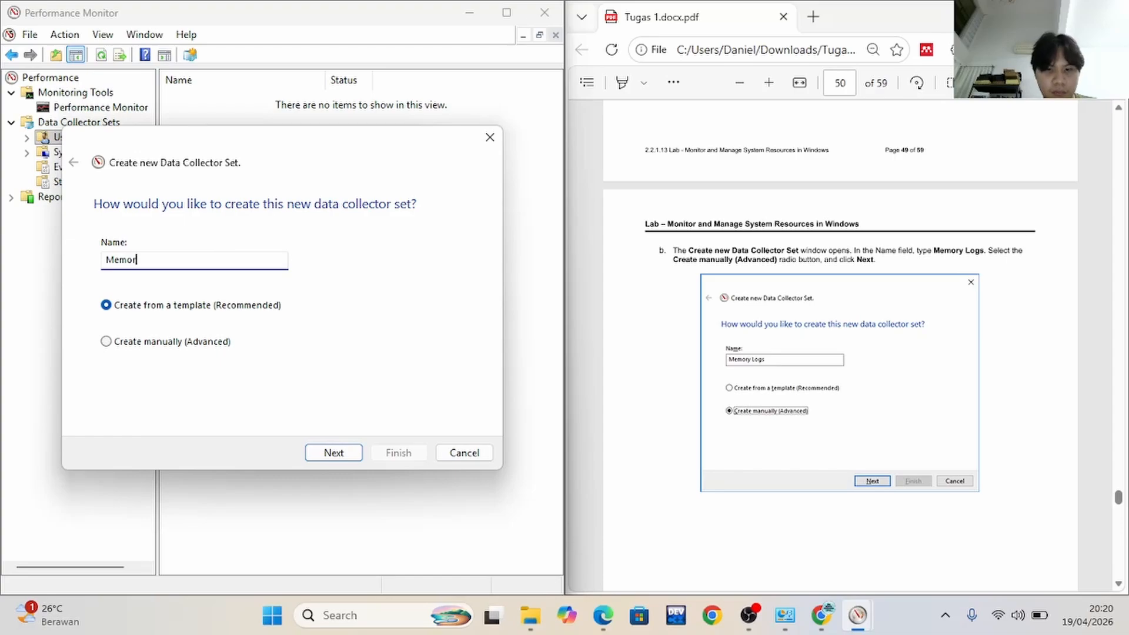
{"action": "type", "text": "ry Logs"}
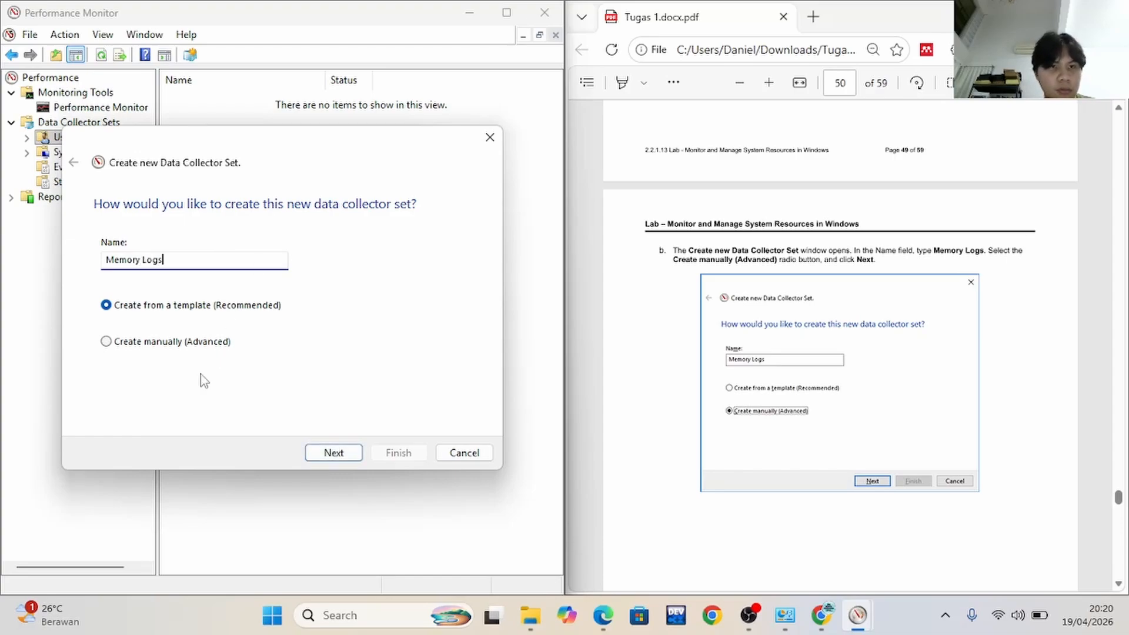
{"action": "left_click", "coordinate": [143, 342]}
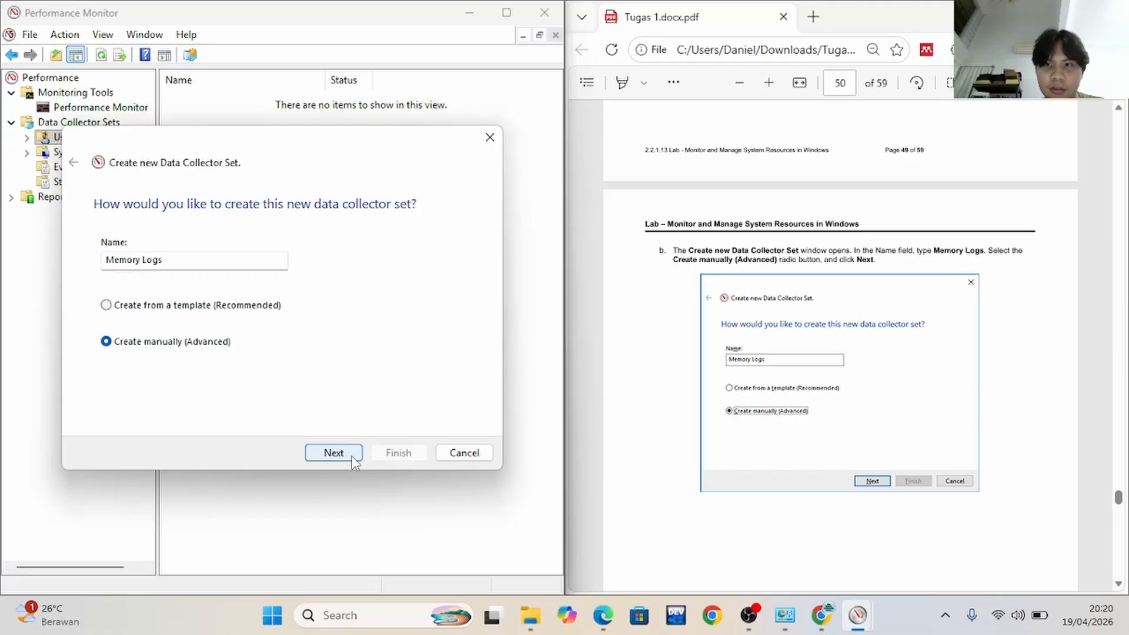
{"action": "left_click", "coordinate": [323, 457]}
Following lab step c, include Performance counter under Create data logs and continue to the counter selection
{"action": "scroll", "coordinate": [580, 372], "scroll_direction": "down", "scroll_amount": 10}
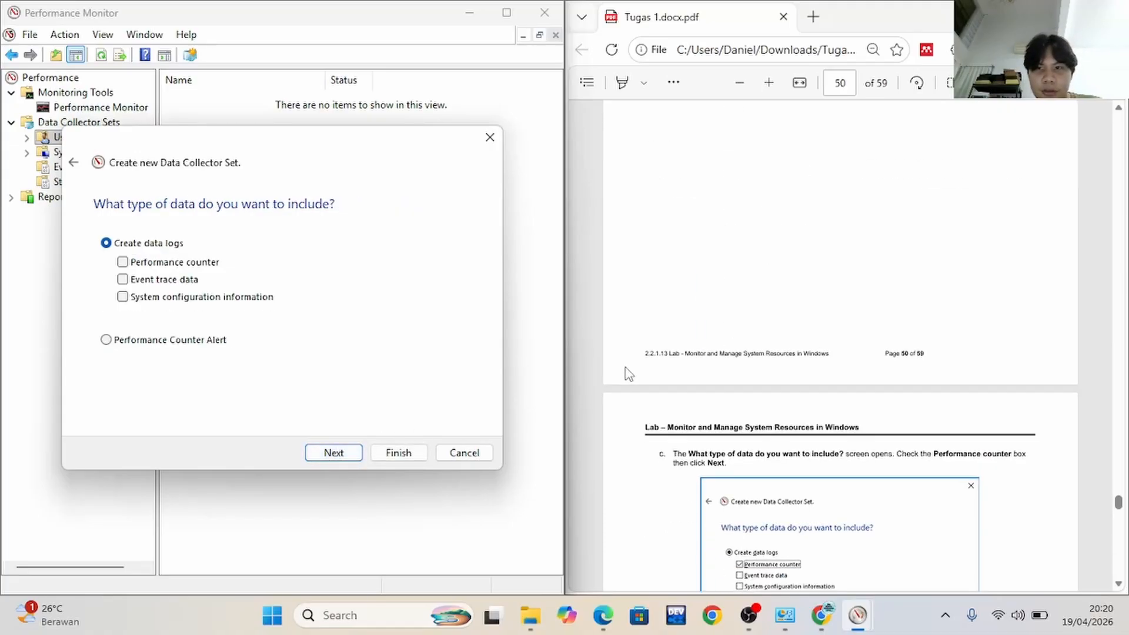
{"action": "left_click", "coordinate": [172, 266]}
{"action": "scroll", "coordinate": [766, 240], "scroll_direction": "down", "scroll_amount": 1}
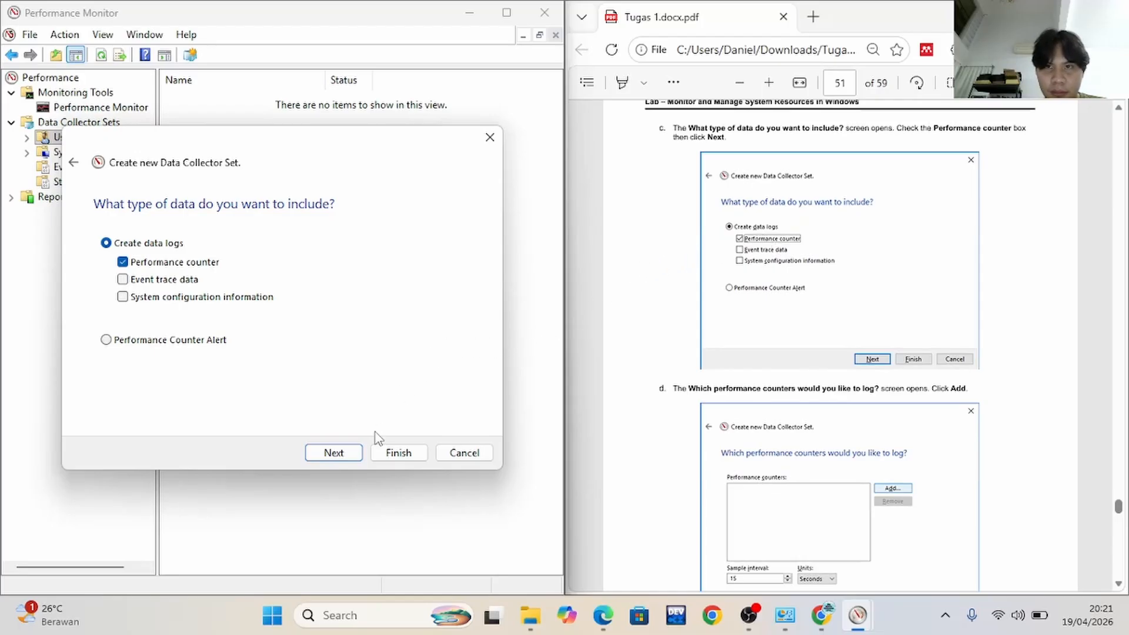
{"action": "left_click", "coordinate": [351, 456]}
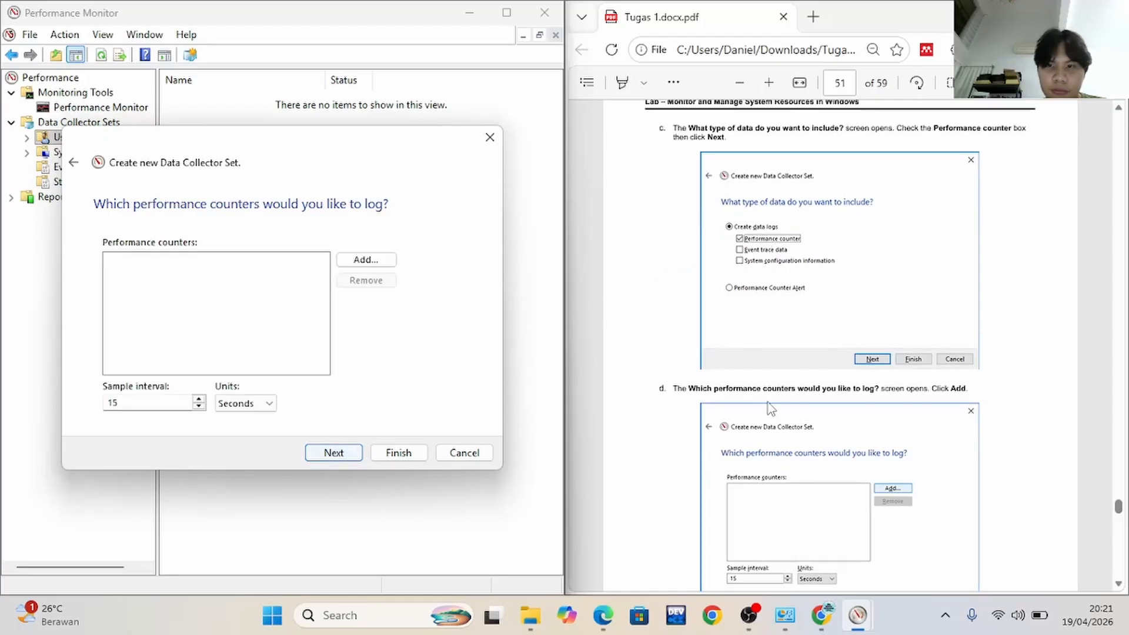
Open the list of available counters for the new set and expand the Memory category, as lab steps d and e direct
{"action": "scroll", "coordinate": [782, 409], "scroll_direction": "down", "scroll_amount": 2}
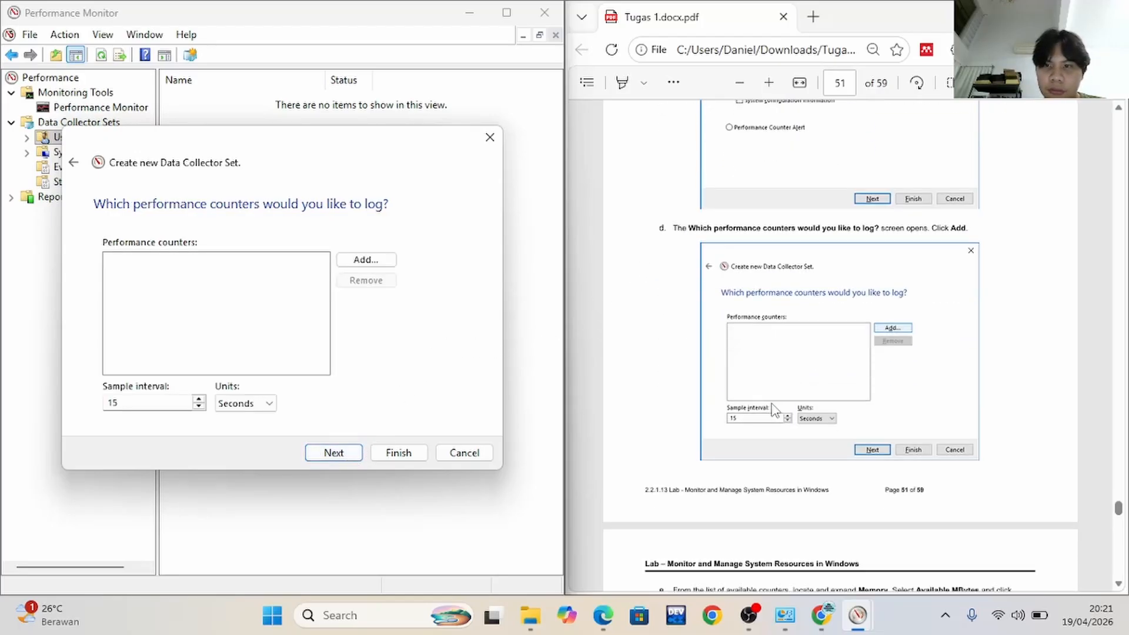
{"action": "left_click", "coordinate": [379, 262]}
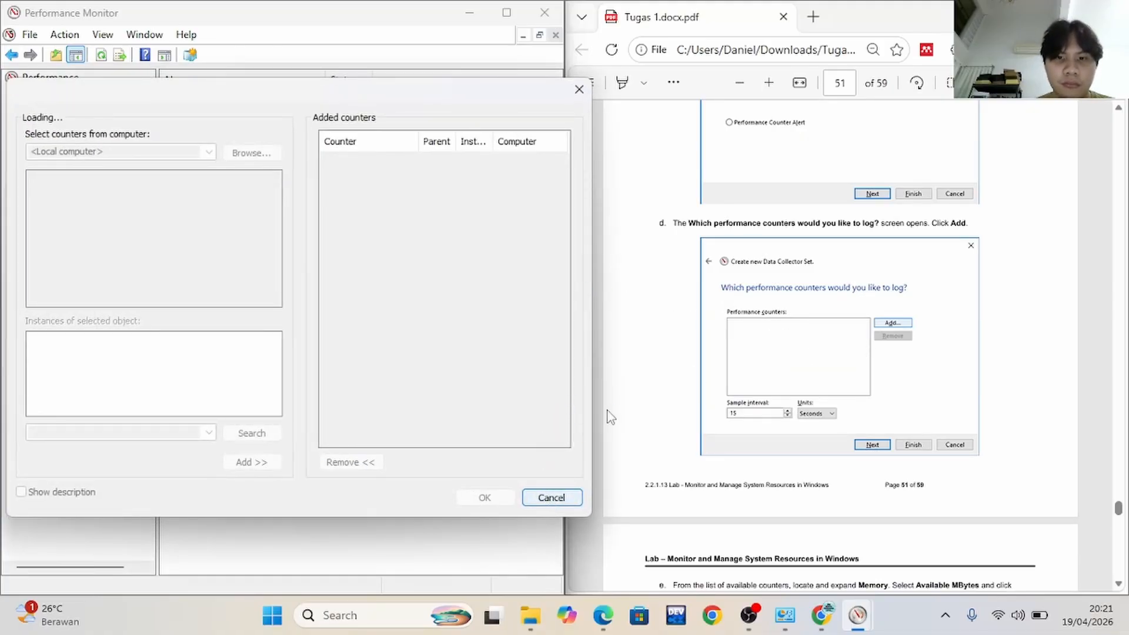
{"action": "scroll", "coordinate": [770, 348], "scroll_direction": "down", "scroll_amount": 1}
{"action": "scroll", "coordinate": [769, 348], "scroll_direction": "down", "scroll_amount": 5}
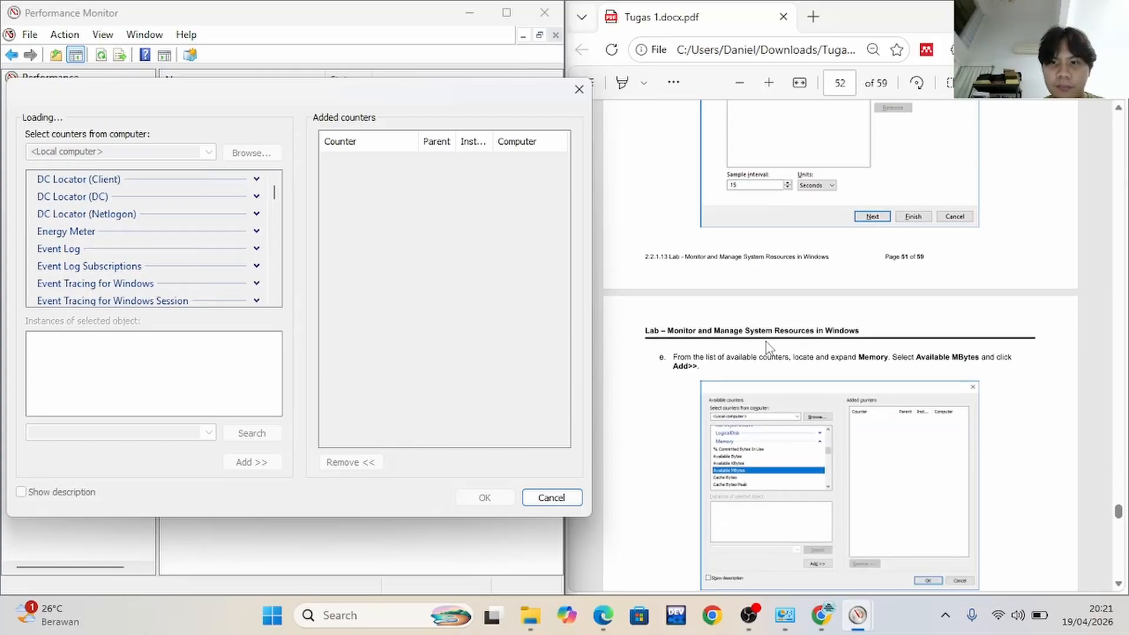
{"action": "scroll", "coordinate": [767, 342], "scroll_direction": "down", "scroll_amount": 1}
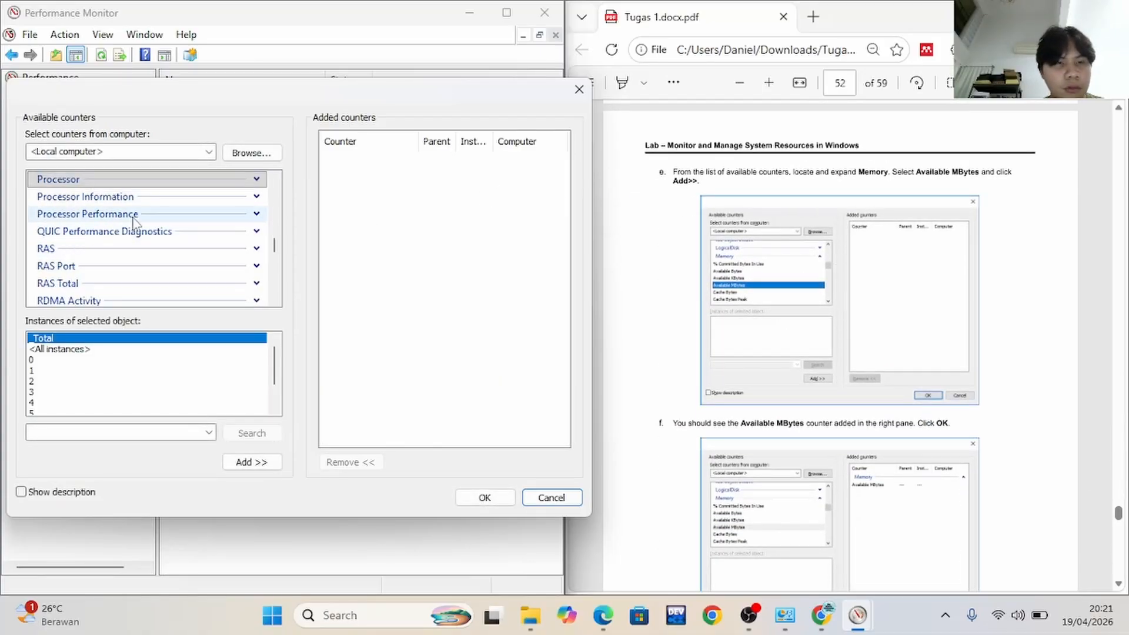
{"action": "scroll", "coordinate": [157, 260], "scroll_direction": "down", "scroll_amount": 6}
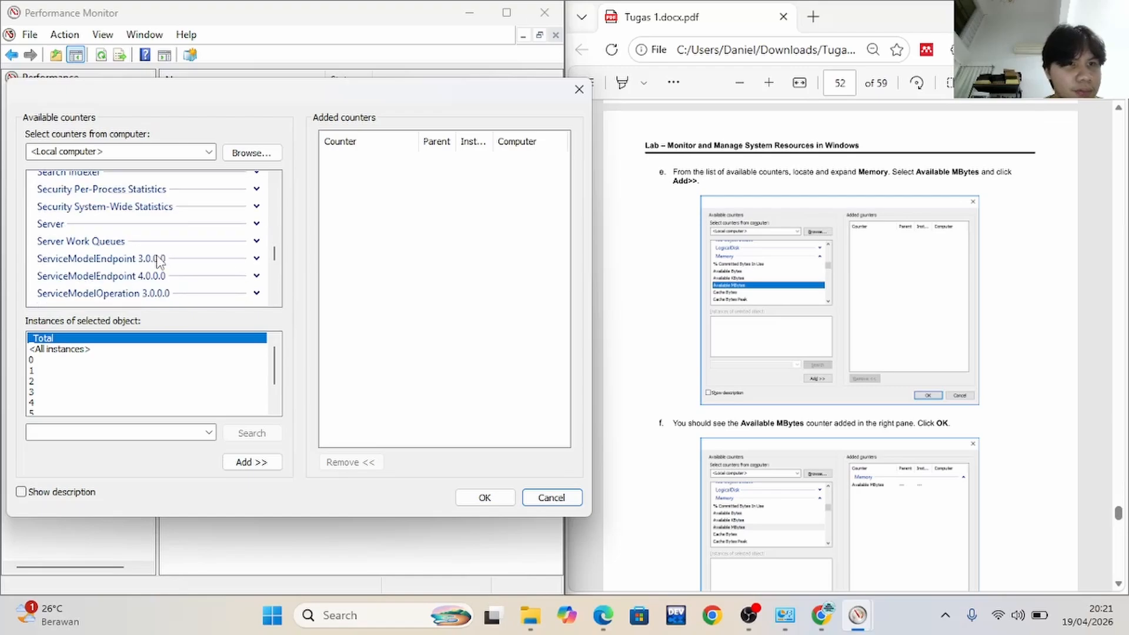
{"action": "scroll", "coordinate": [156, 259], "scroll_direction": "down", "scroll_amount": 4}
{"action": "scroll", "coordinate": [159, 259], "scroll_direction": "up", "scroll_amount": 10}
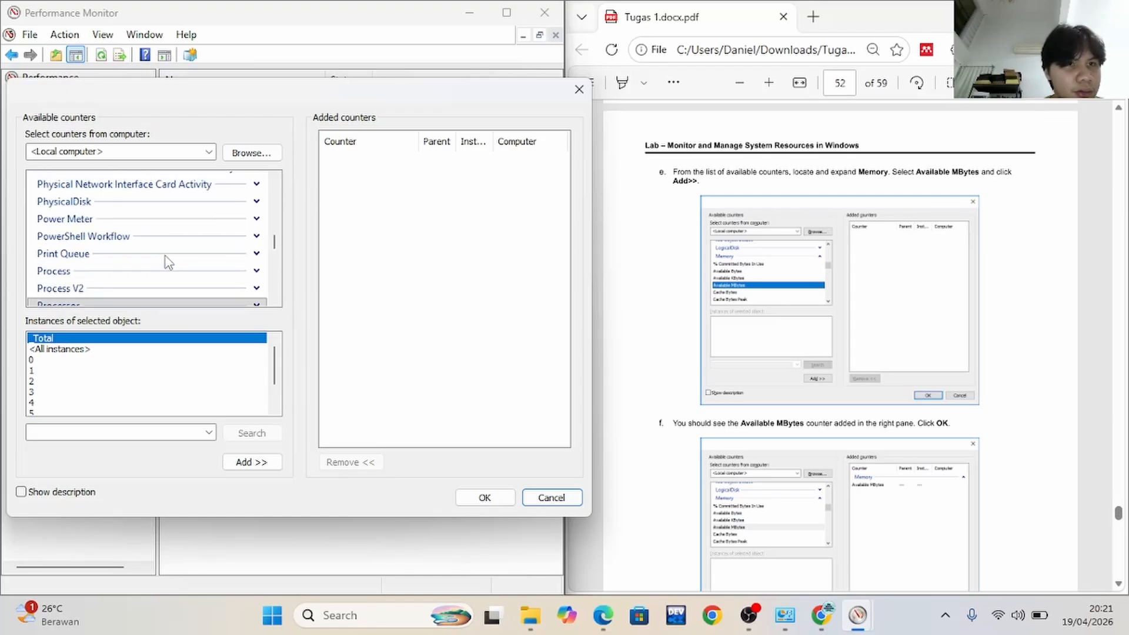
{"action": "scroll", "coordinate": [168, 262], "scroll_direction": "up", "scroll_amount": 10}
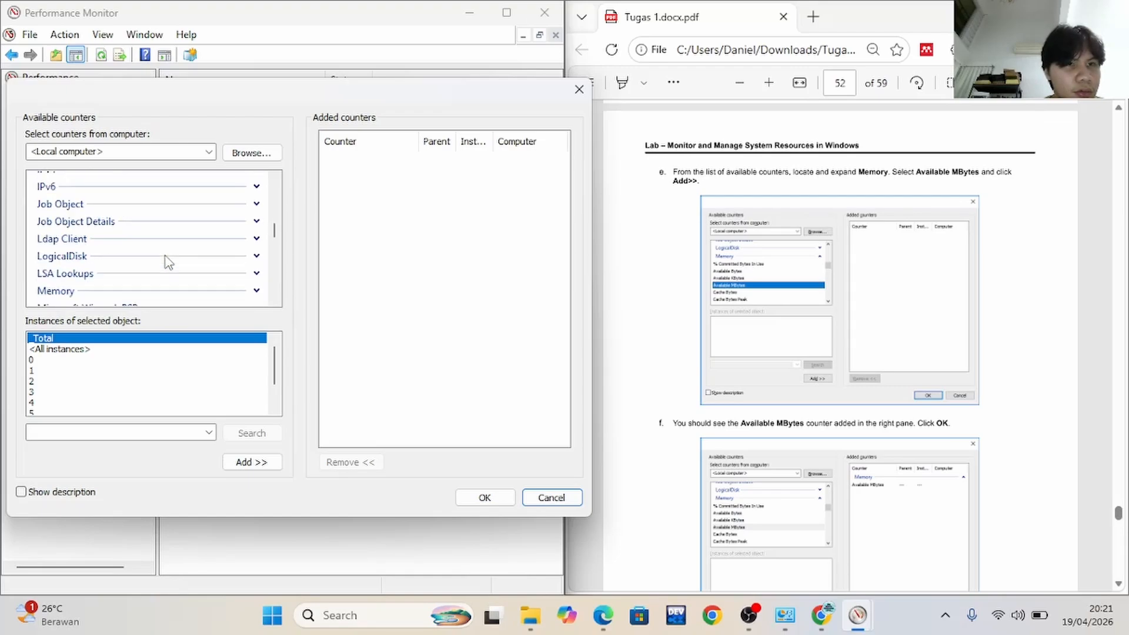
{"action": "scroll", "coordinate": [169, 262], "scroll_direction": "down", "scroll_amount": 1}
{"action": "left_click", "coordinate": [257, 249]}
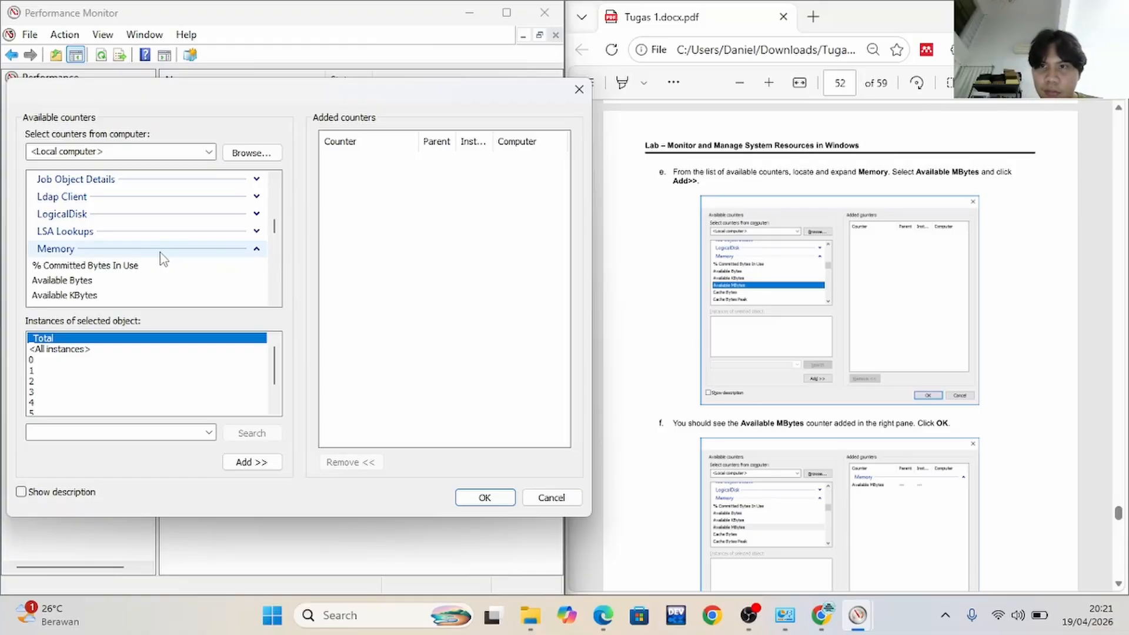
Add the Available MBytes memory counter to the set and confirm the counter selection
{"action": "scroll", "coordinate": [163, 259], "scroll_direction": "down", "scroll_amount": 1}
{"action": "left_click", "coordinate": [82, 269]}
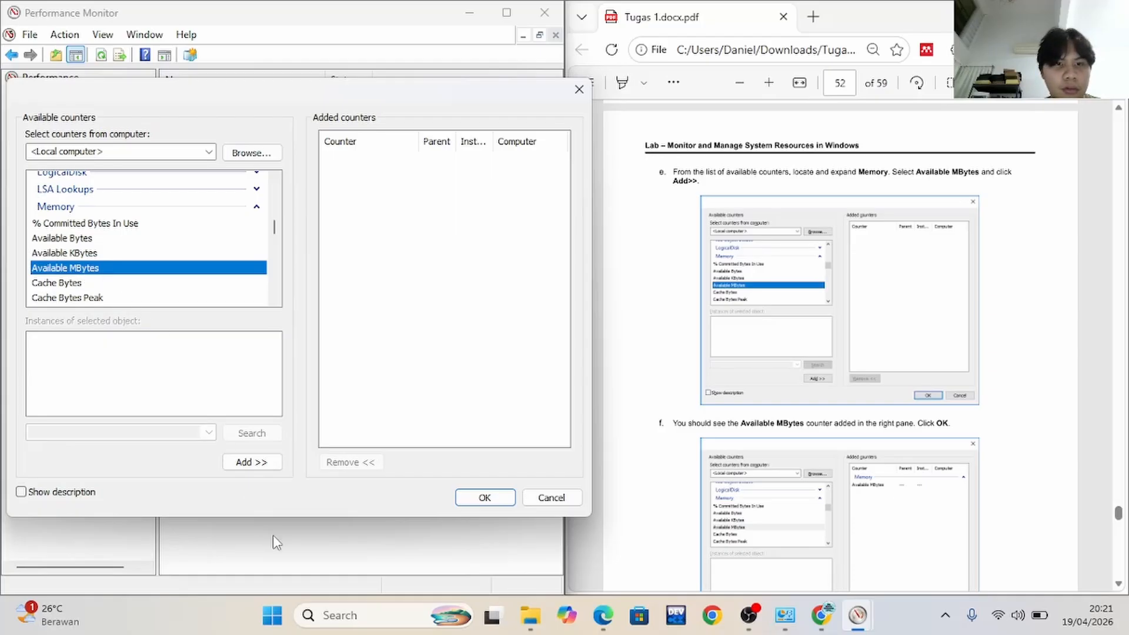
{"action": "scroll", "coordinate": [870, 450], "scroll_direction": "down", "scroll_amount": 3}
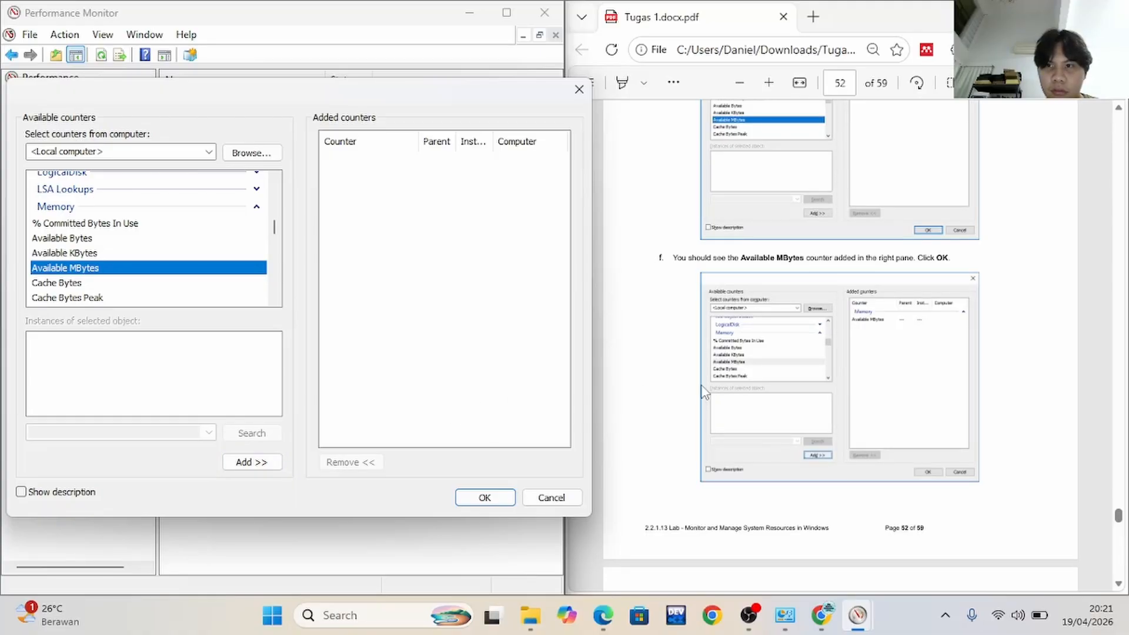
{"action": "scroll", "coordinate": [704, 392], "scroll_direction": "up", "scroll_amount": 5}
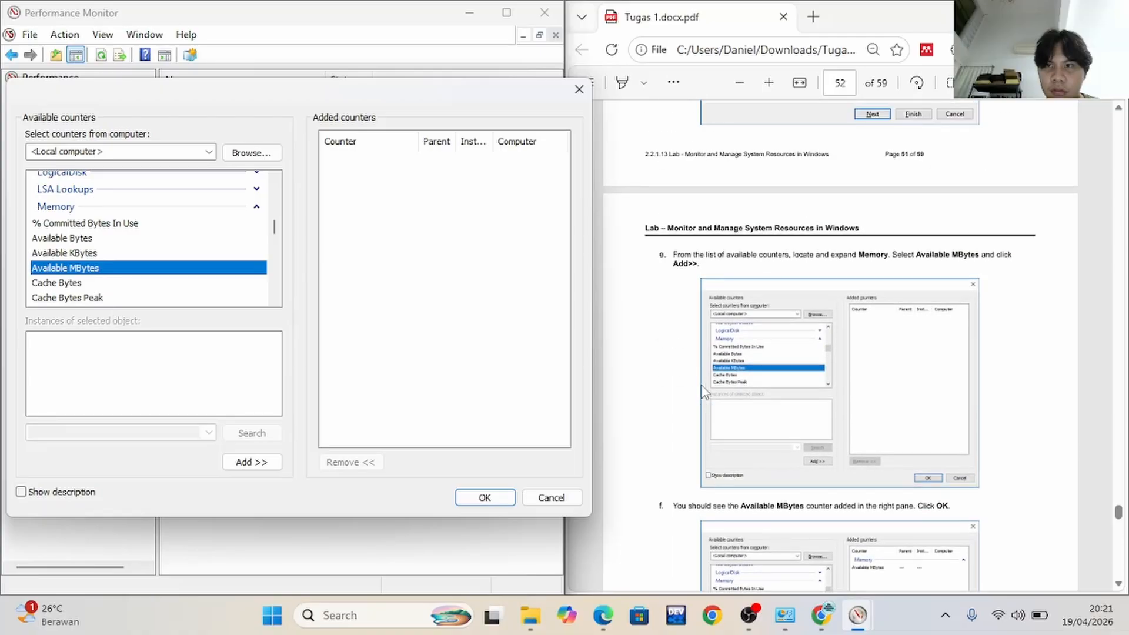
{"action": "left_click", "coordinate": [271, 464]}
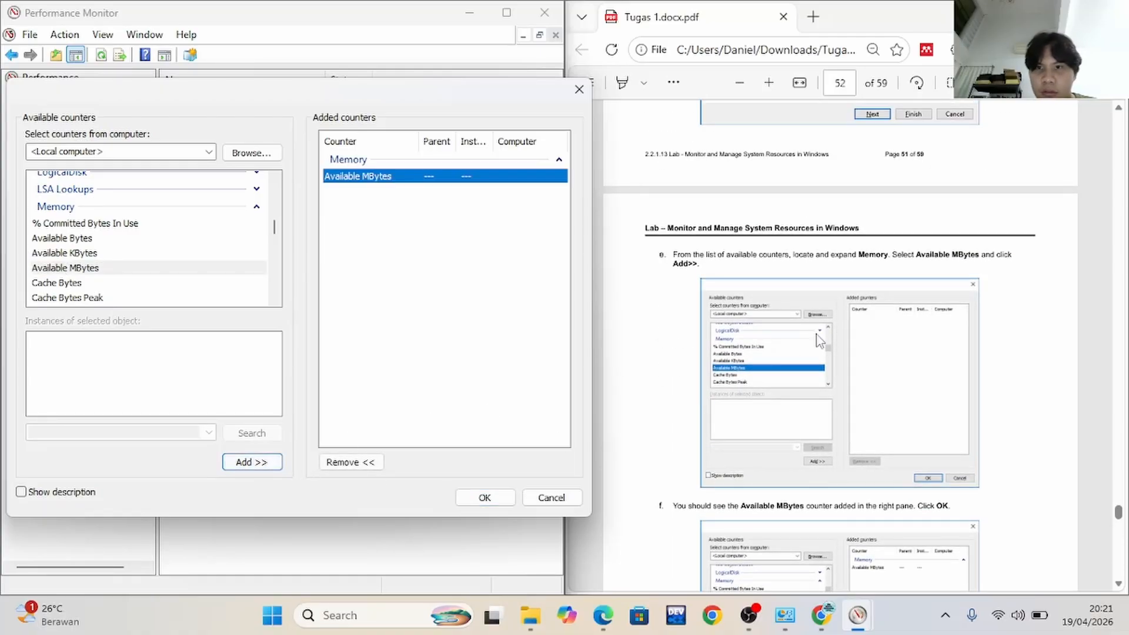
{"action": "scroll", "coordinate": [817, 334], "scroll_direction": "down", "scroll_amount": 5}
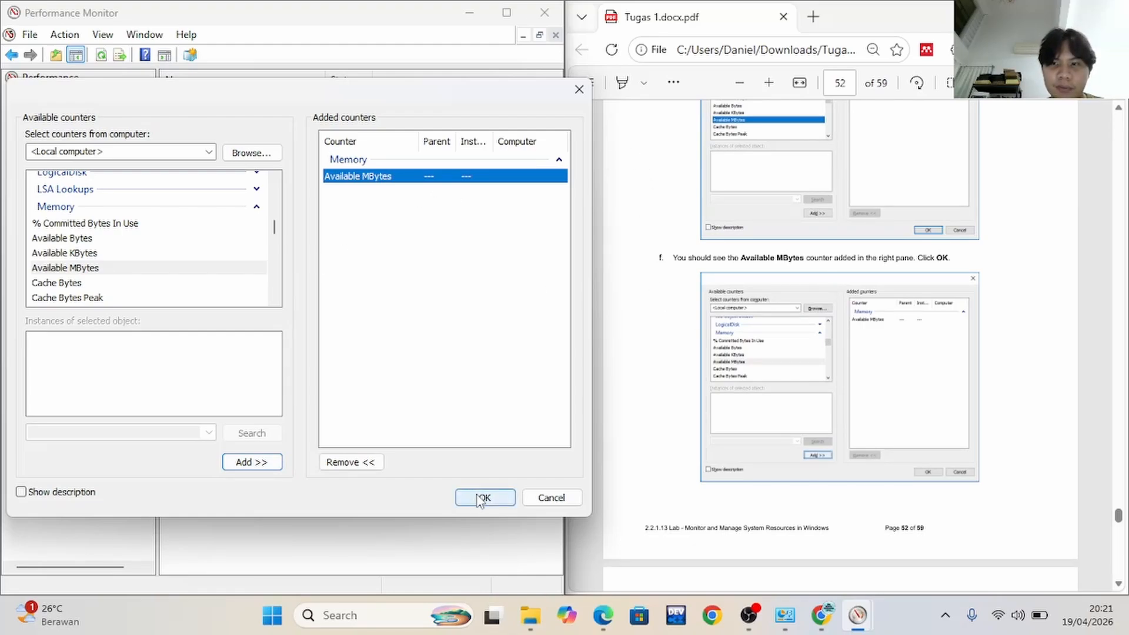
{"action": "scroll", "coordinate": [844, 373], "scroll_direction": "down", "scroll_amount": 8}
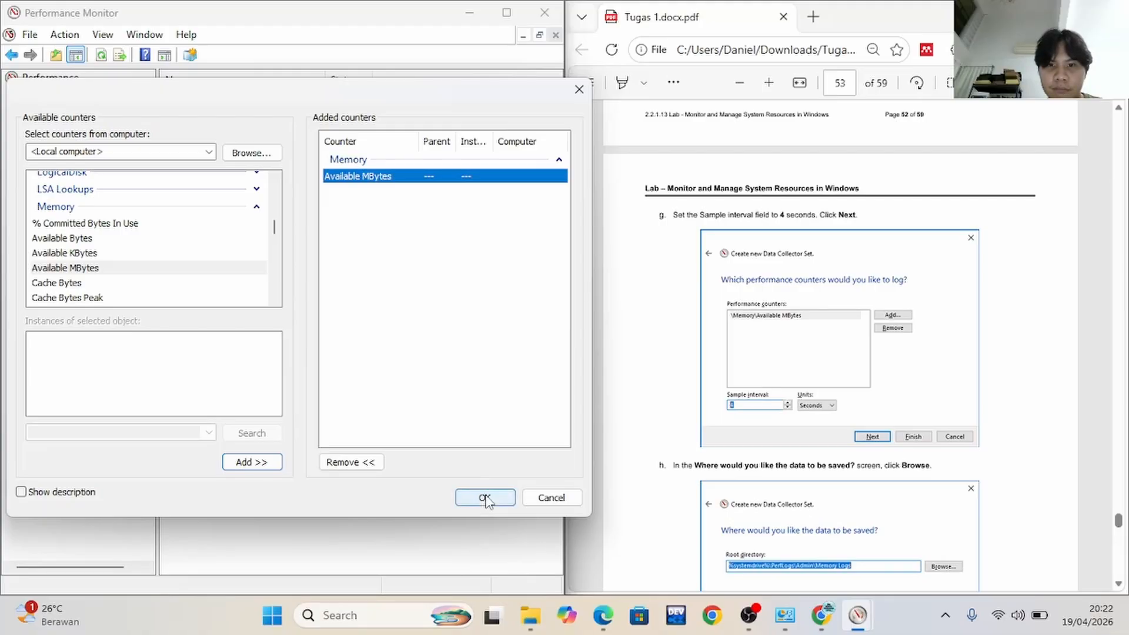
{"action": "left_click", "coordinate": [482, 497]}
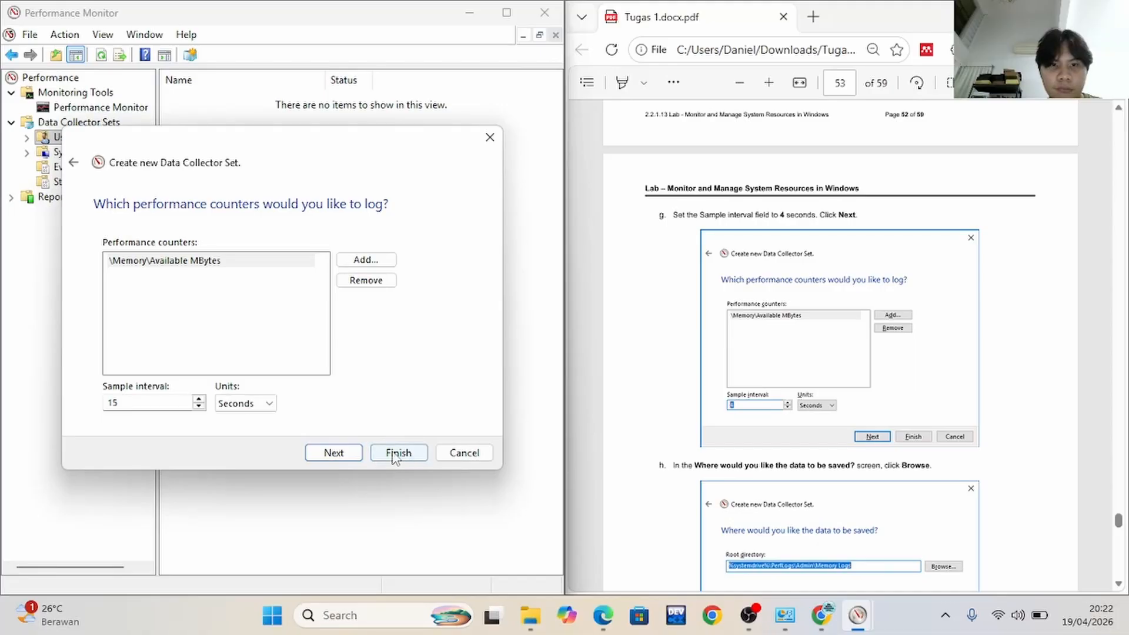
Set the sample interval to 4 seconds and continue to the save location
{"action": "left_click", "coordinate": [196, 404]}
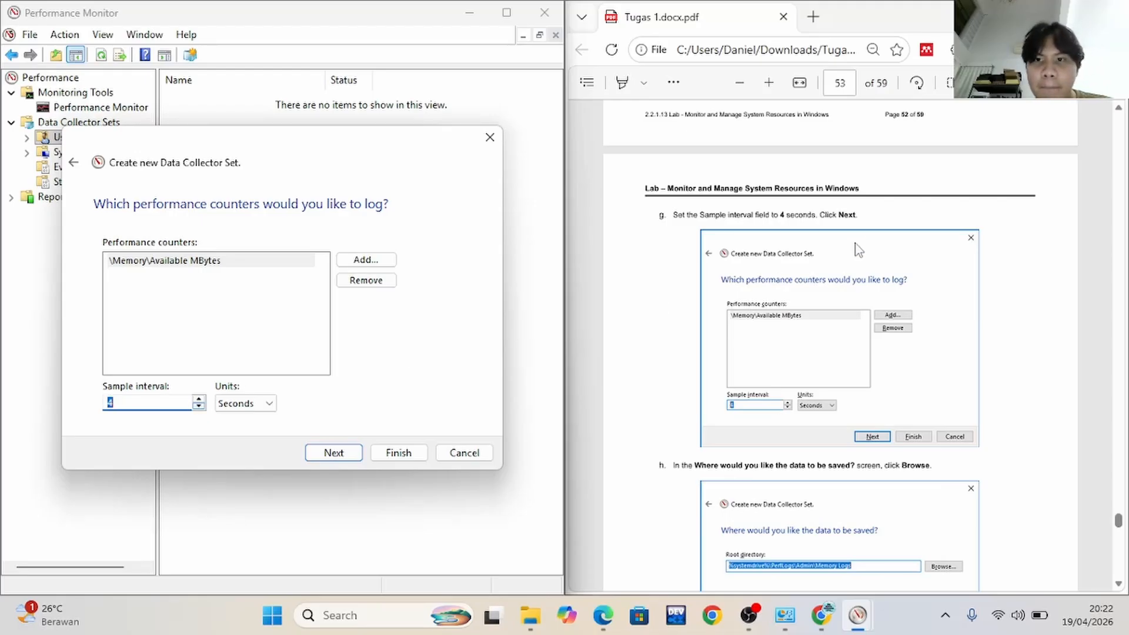
{"action": "left_click", "coordinate": [333, 453]}
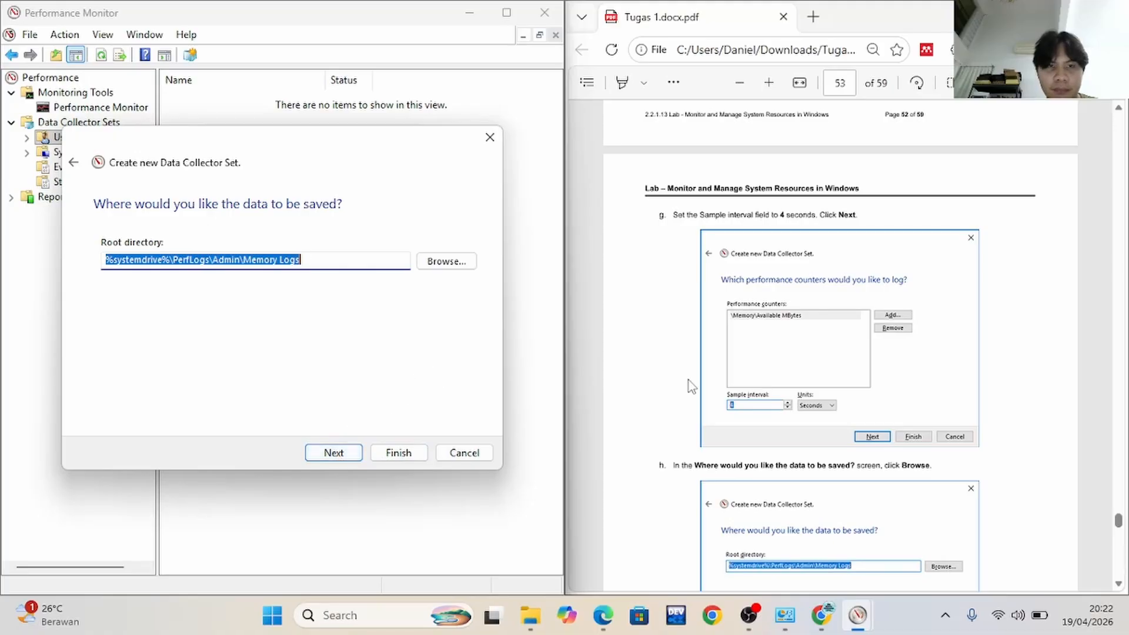
Following lab steps h to j, browse to the PerfLogs folder on drive C: as the root directory and continue
{"action": "scroll", "coordinate": [724, 404], "scroll_direction": "down", "scroll_amount": 3}
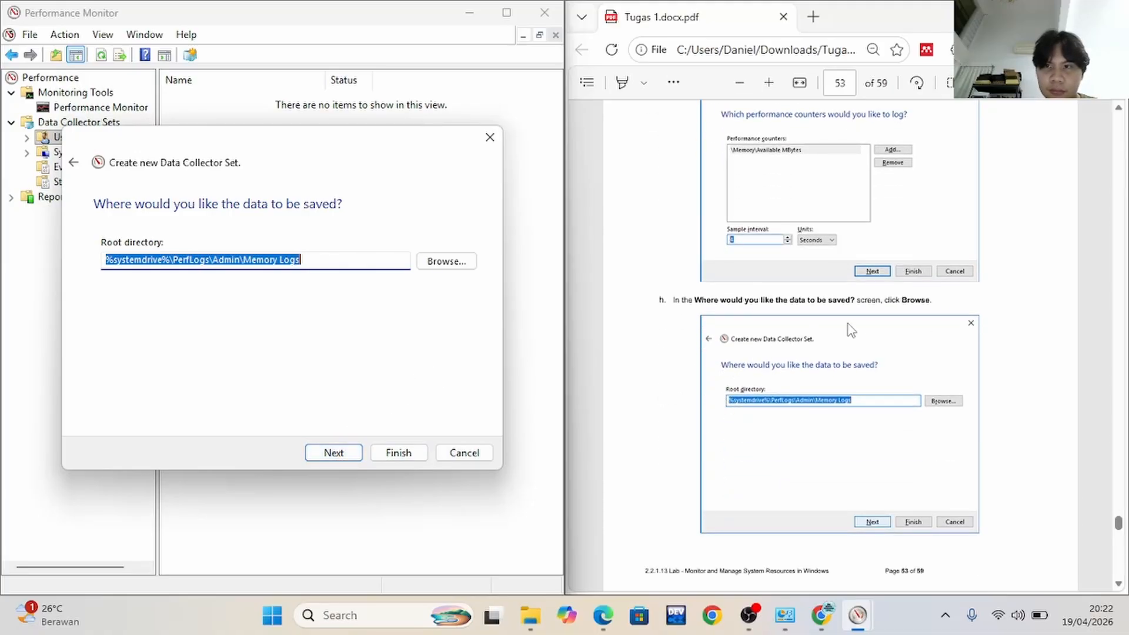
{"action": "left_click", "coordinate": [463, 266]}
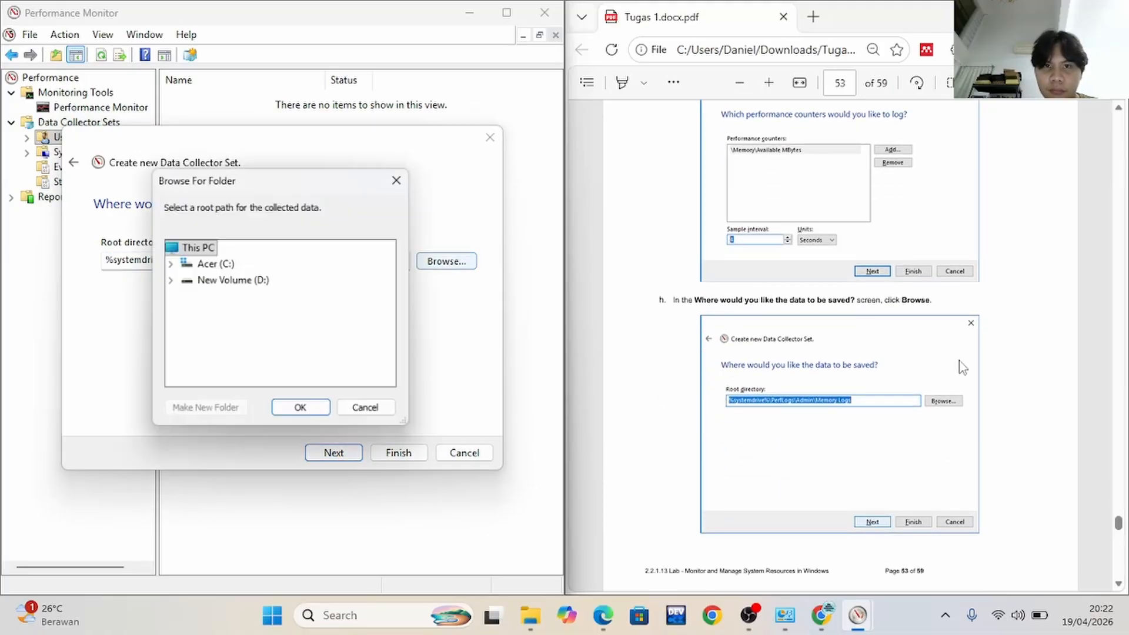
{"action": "scroll", "coordinate": [862, 364], "scroll_direction": "down", "scroll_amount": 6}
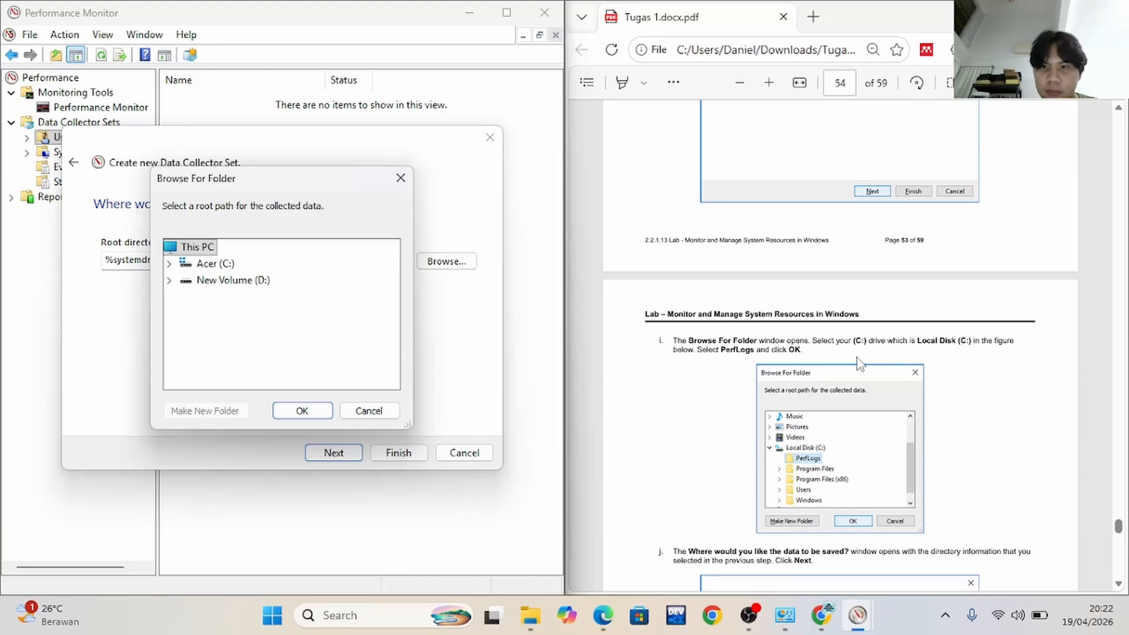
{"action": "scroll", "coordinate": [860, 364], "scroll_direction": "down", "scroll_amount": 1}
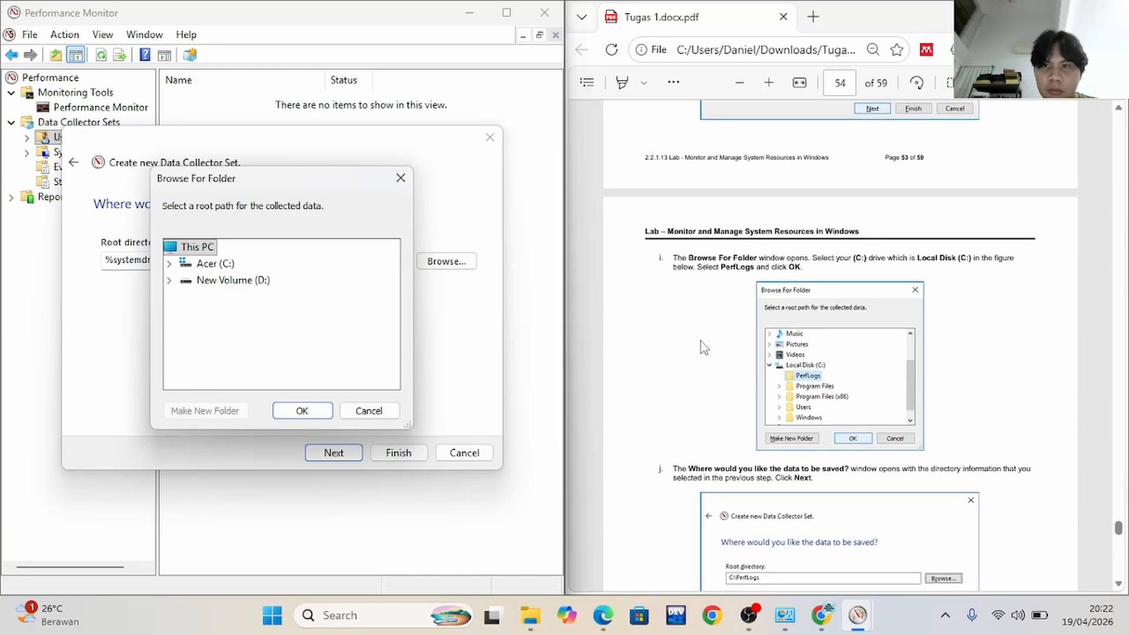
{"action": "left_click", "coordinate": [169, 264]}
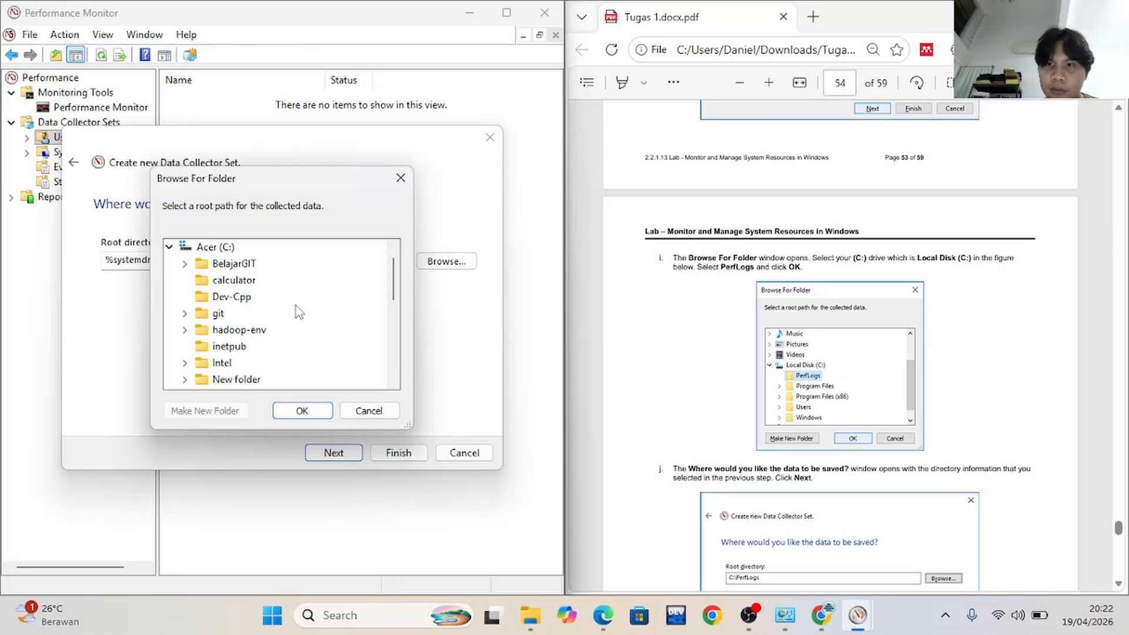
{"action": "scroll", "coordinate": [295, 312], "scroll_direction": "down", "scroll_amount": 2}
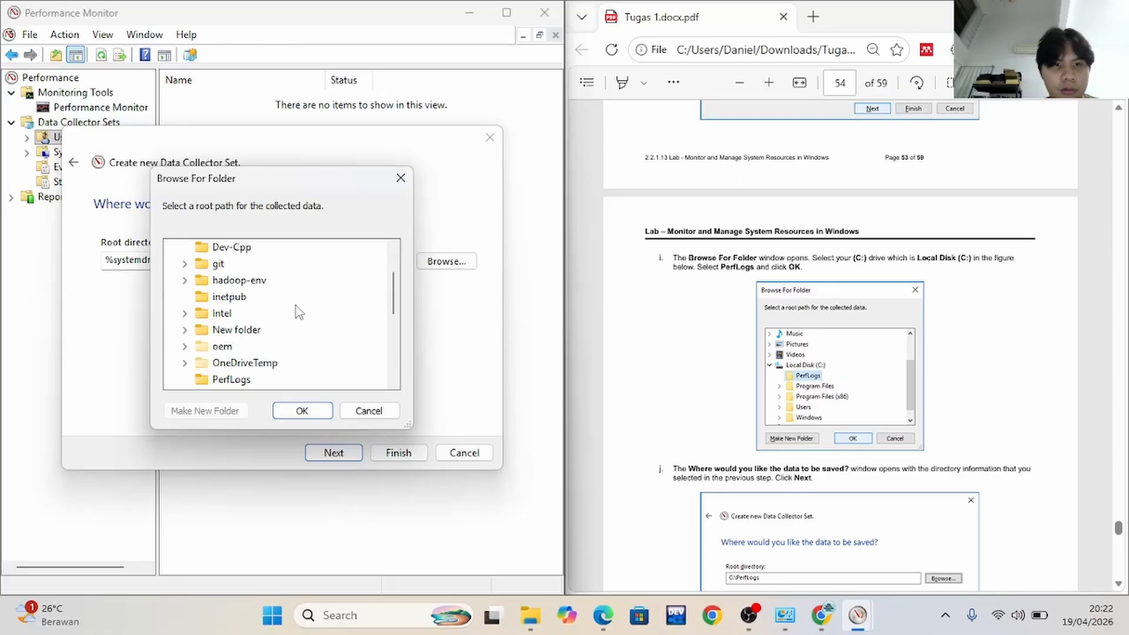
{"action": "left_click", "coordinate": [233, 331]}
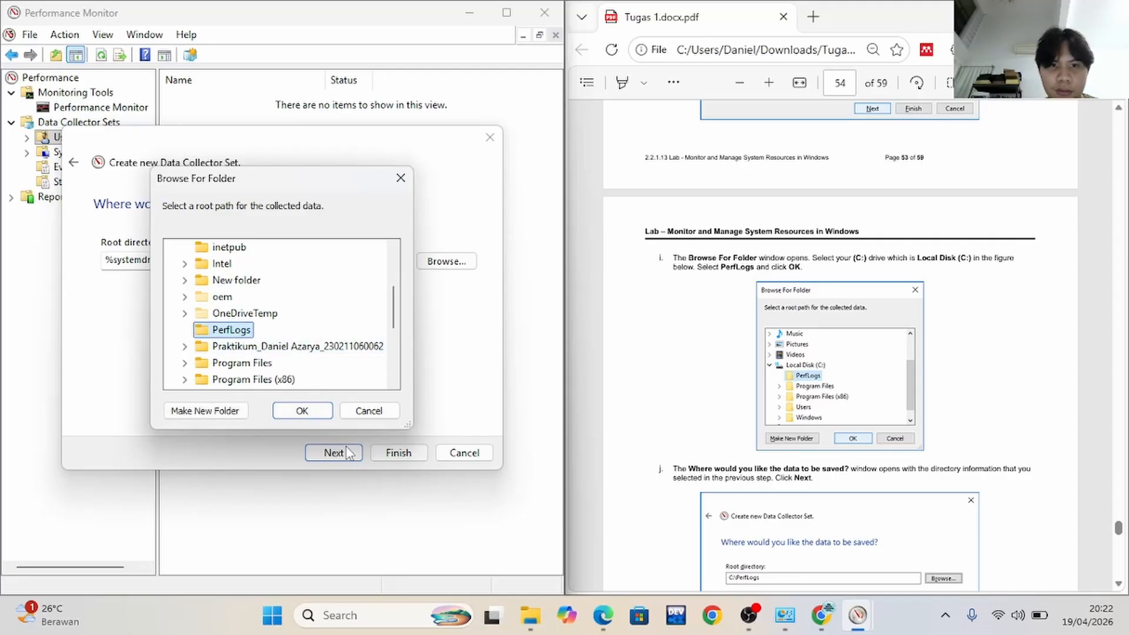
{"action": "left_click", "coordinate": [303, 412]}
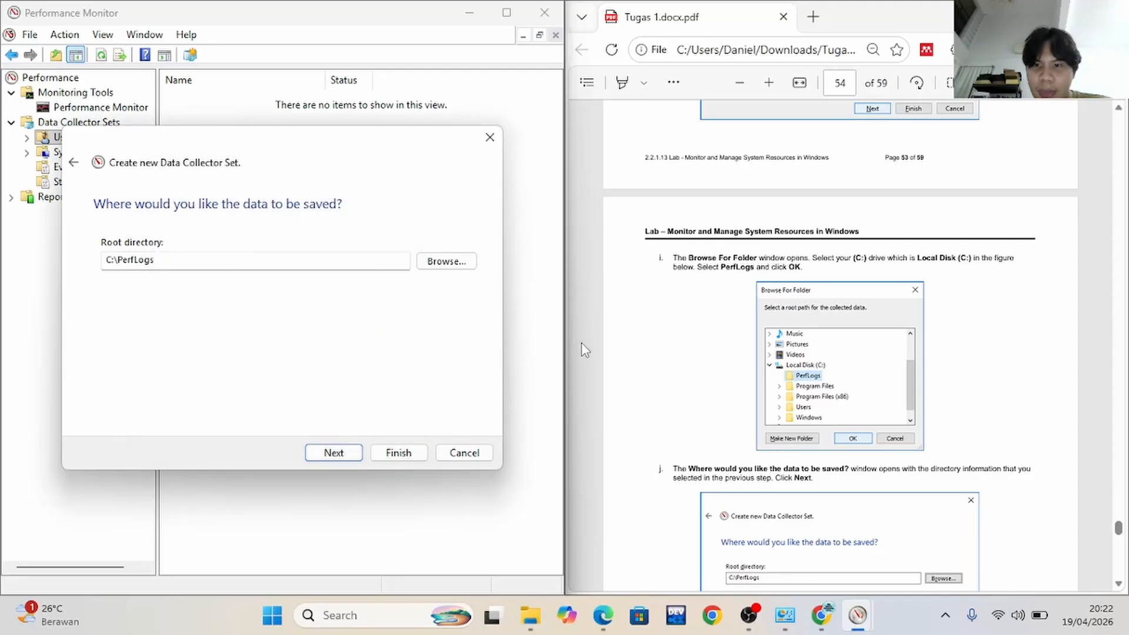
{"action": "scroll", "coordinate": [584, 350], "scroll_direction": "down", "scroll_amount": 3}
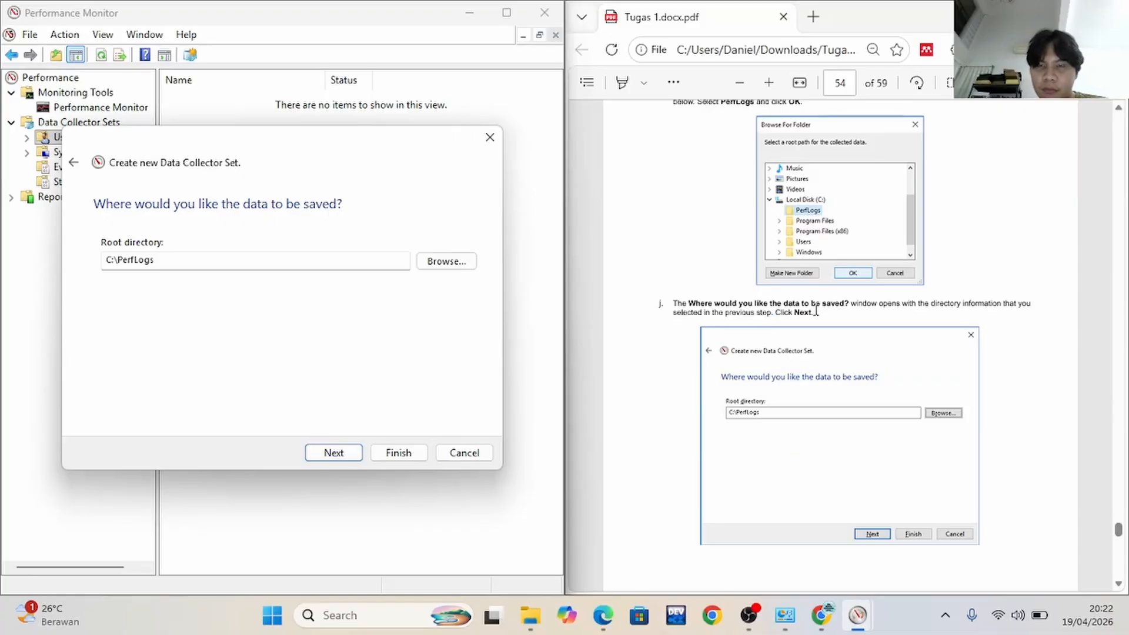
{"action": "left_click", "coordinate": [332, 453]}
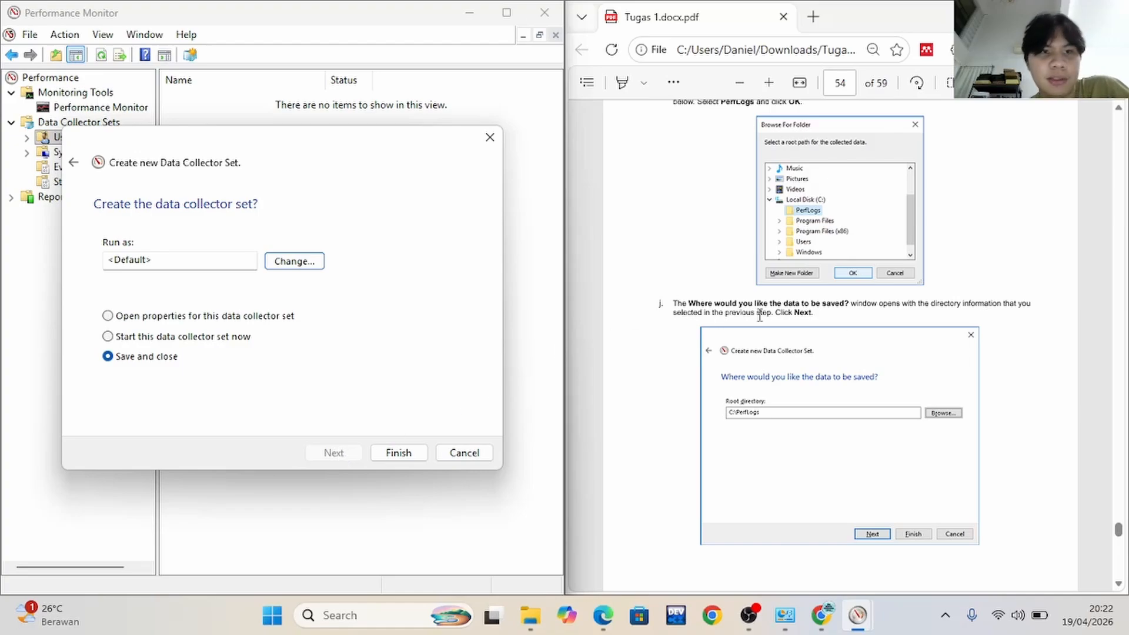
Following lab step k, finish creating the data collector set with the default account and the Save and close option
{"action": "scroll", "coordinate": [867, 329], "scroll_direction": "down", "scroll_amount": 8}
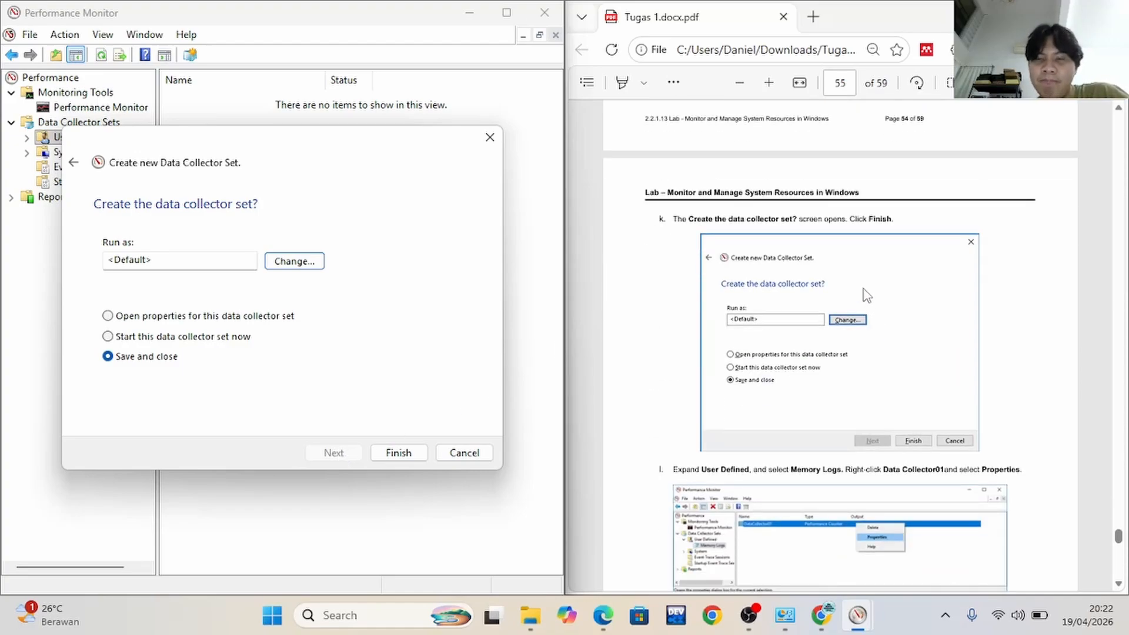
{"action": "left_click", "coordinate": [309, 264]}
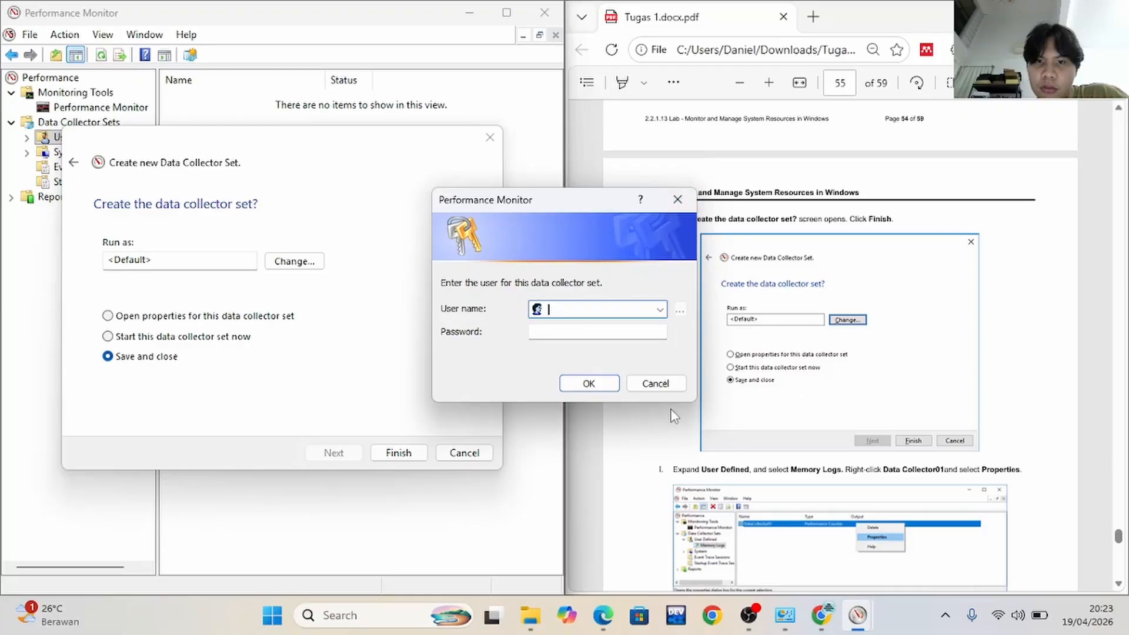
{"action": "left_click", "coordinate": [659, 385]}
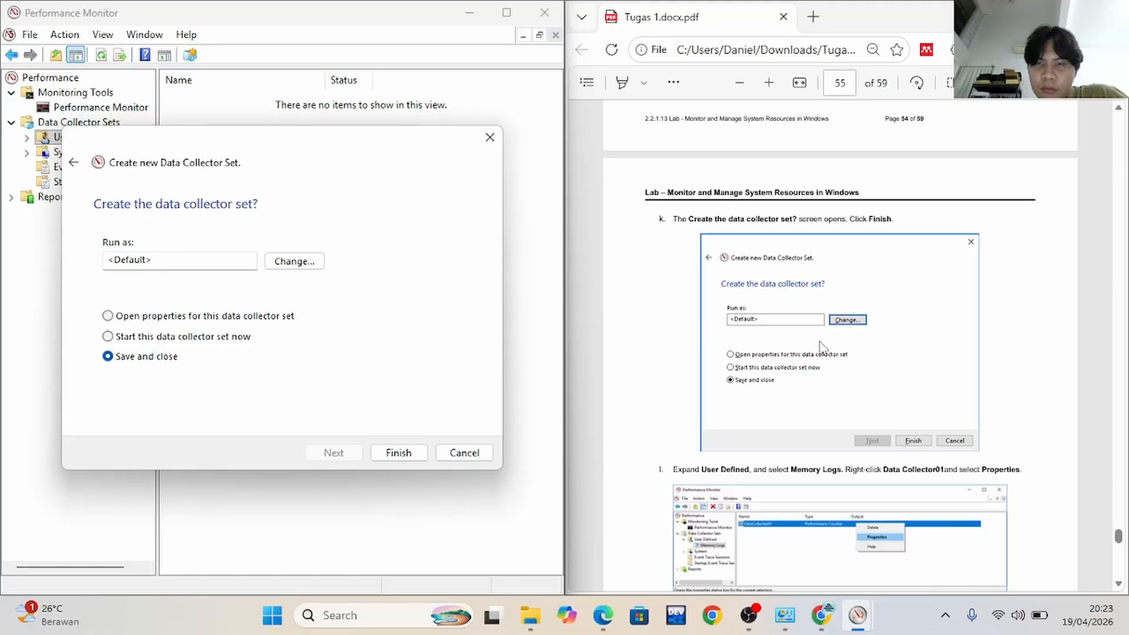
{"action": "left_click", "coordinate": [408, 456]}
{"action": "scroll", "coordinate": [824, 456], "scroll_direction": "down", "scroll_amount": 1}
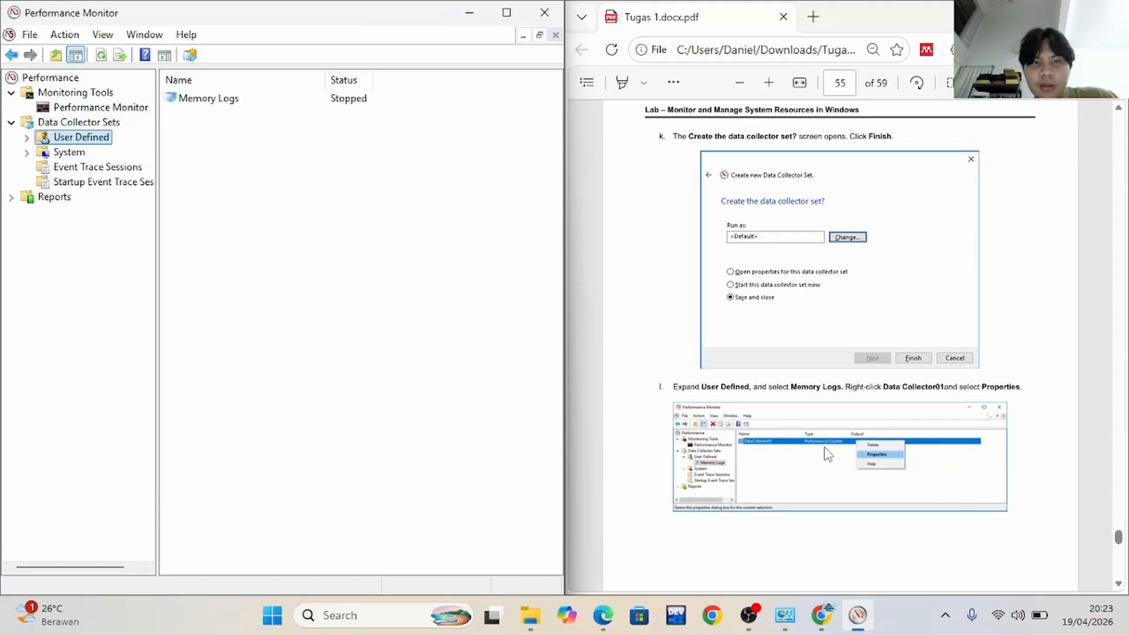
{"action": "scroll", "coordinate": [825, 455], "scroll_direction": "down", "scroll_amount": 1}
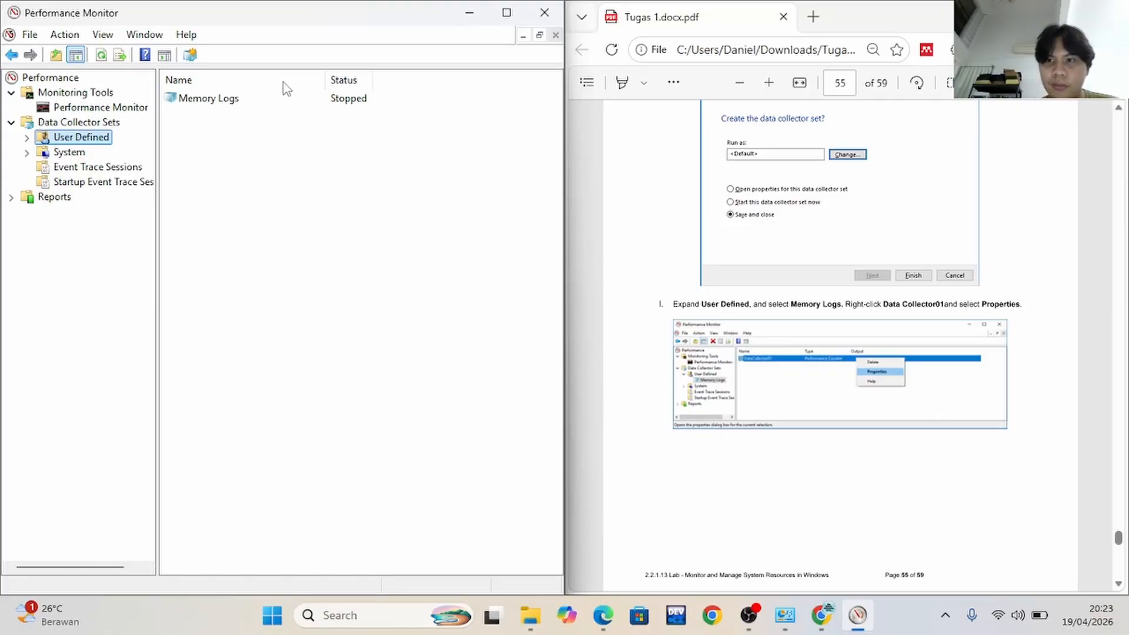
{"action": "right_click", "coordinate": [242, 99]}
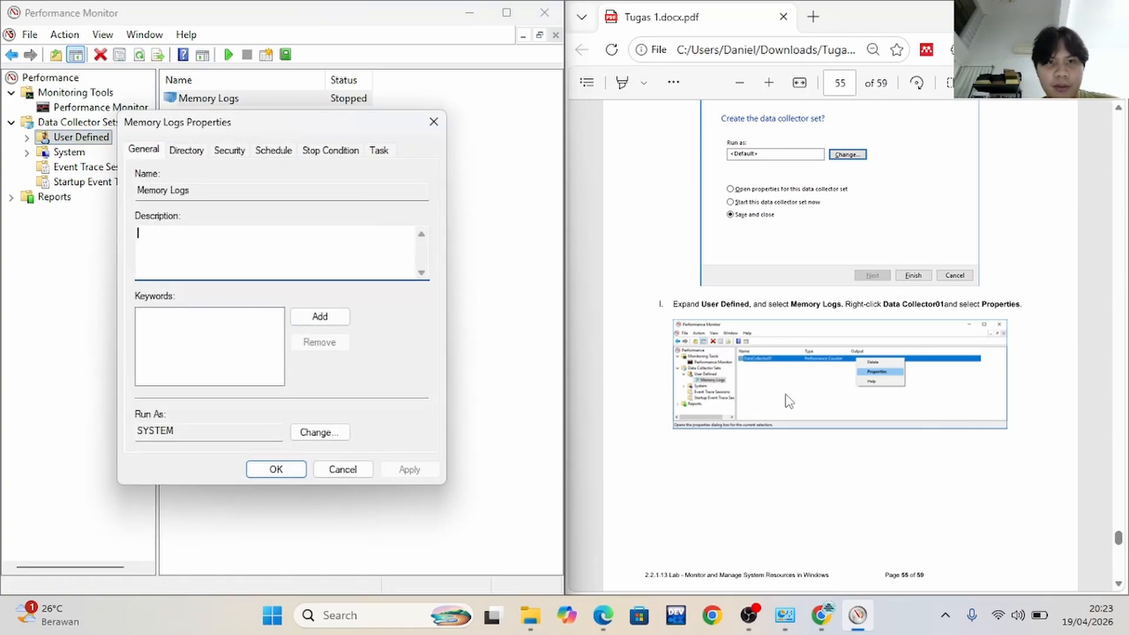
{"action": "scroll", "coordinate": [788, 400], "scroll_direction": "down", "scroll_amount": 6}
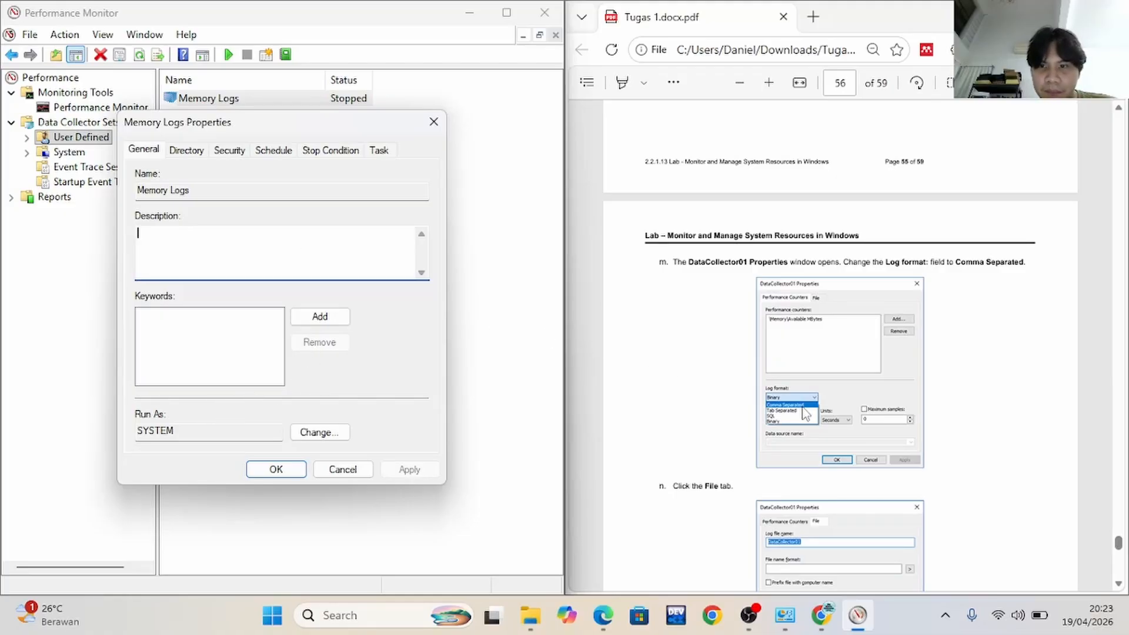
{"action": "scroll", "coordinate": [805, 411], "scroll_direction": "down", "scroll_amount": 1}
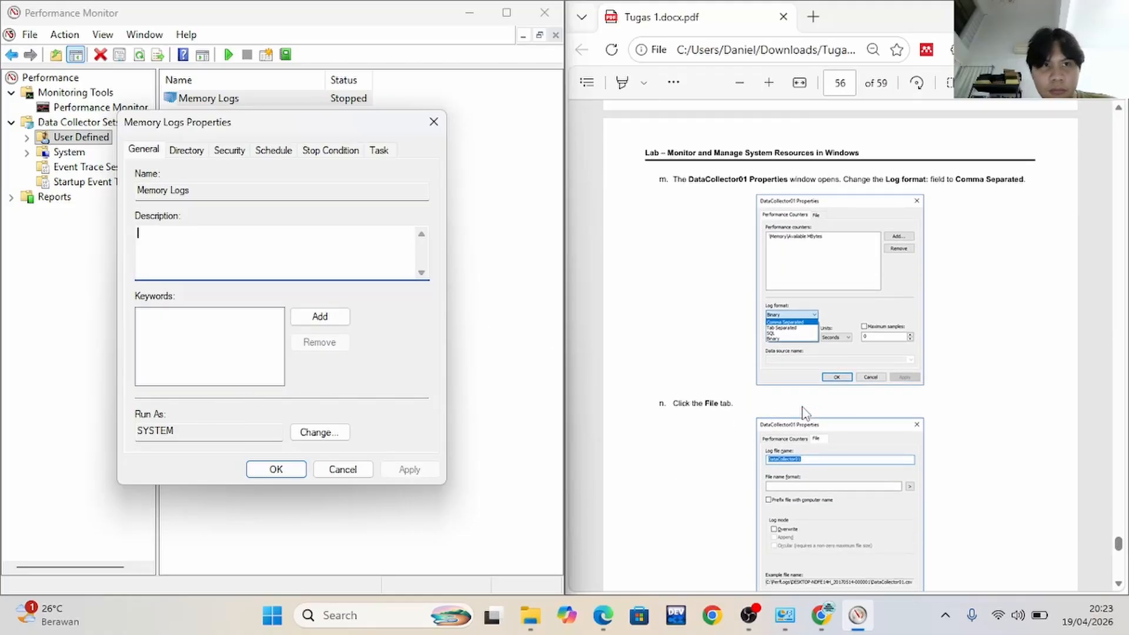
{"action": "left_click", "coordinate": [434, 122]}
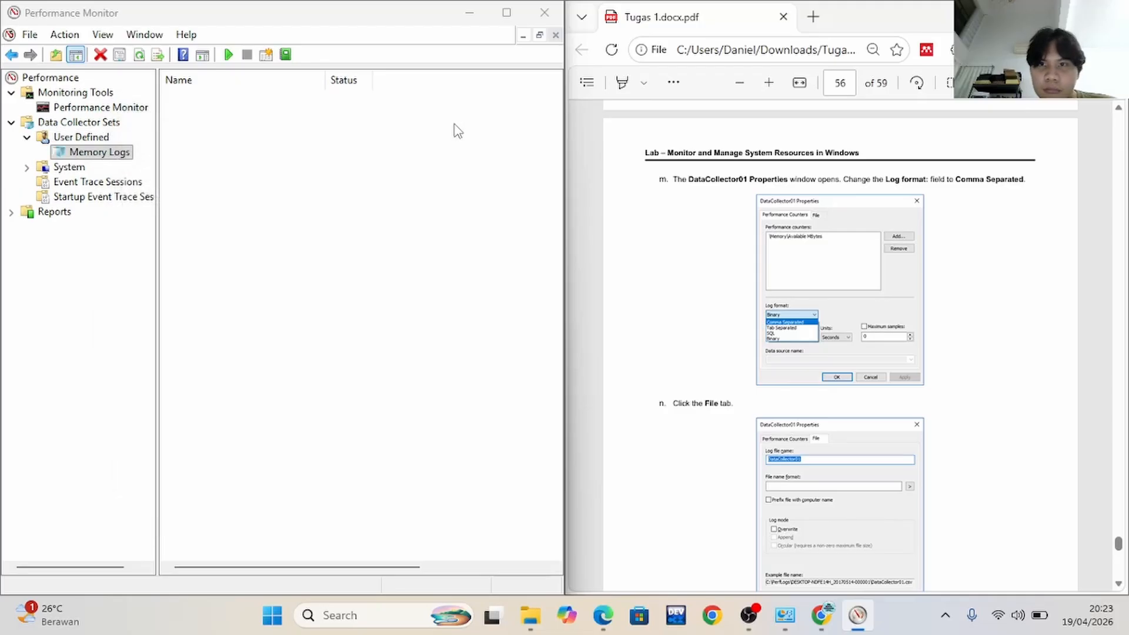
Open the properties of DataCollector01 in the Memory Logs set and change its log format to Comma Separated
{"action": "scroll", "coordinate": [710, 270], "scroll_direction": "up", "scroll_amount": 7}
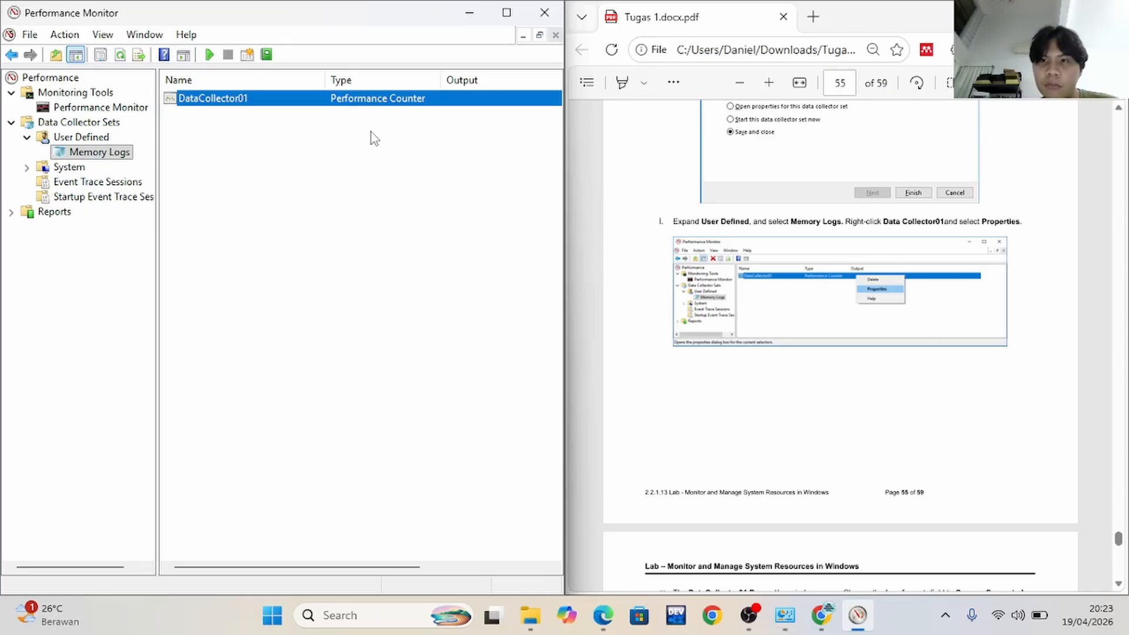
{"action": "left_click", "coordinate": [224, 101]}
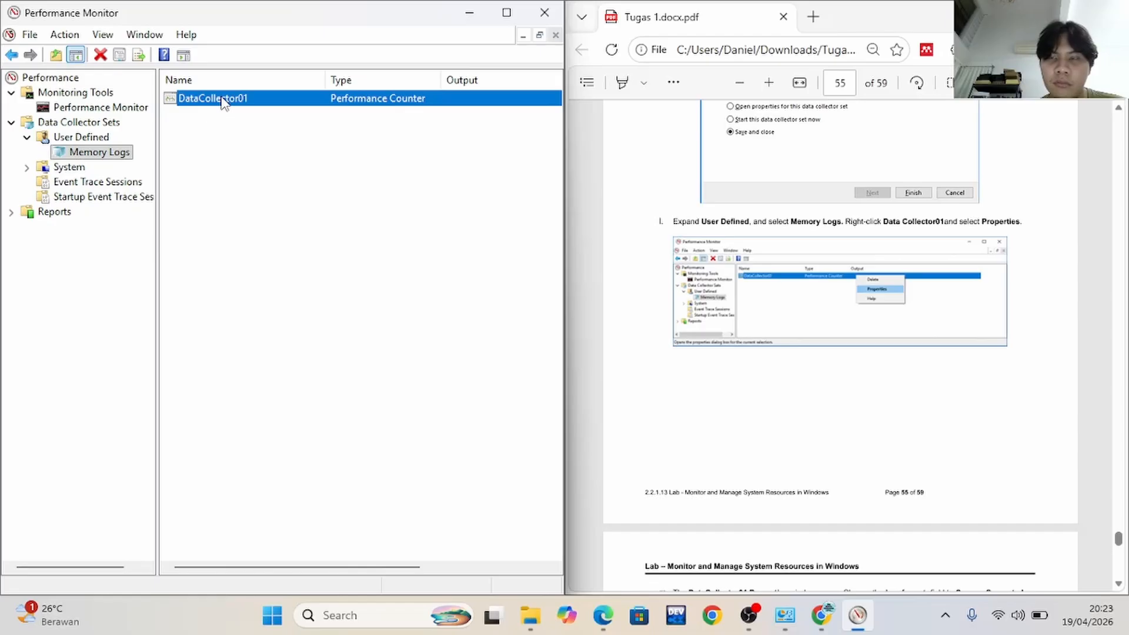
{"action": "right_click", "coordinate": [225, 101]}
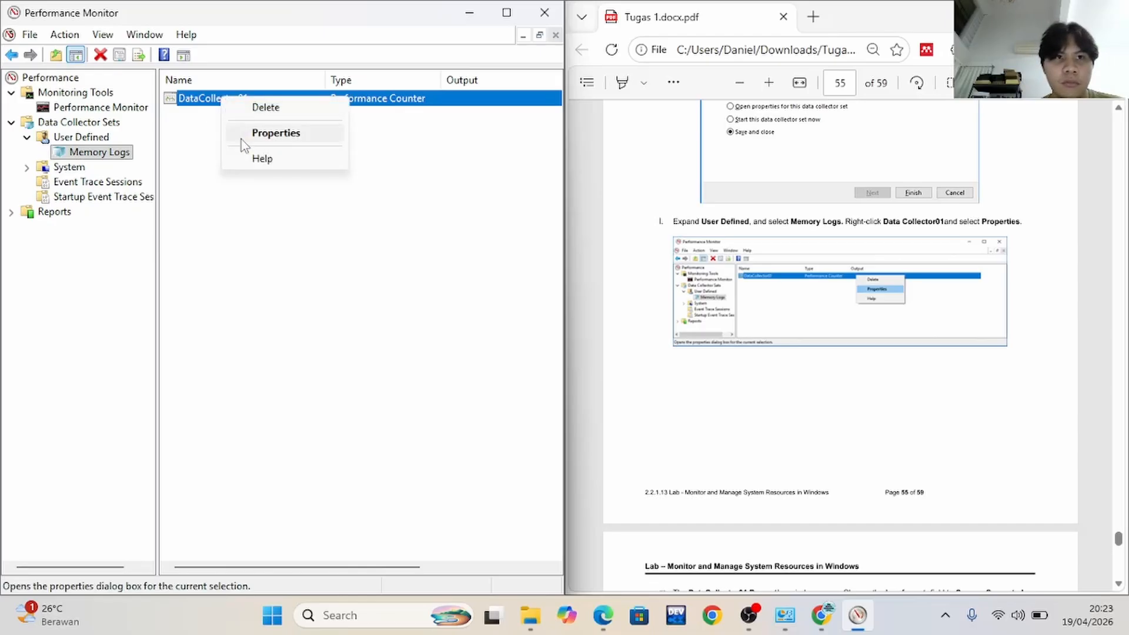
{"action": "left_click", "coordinate": [268, 140]}
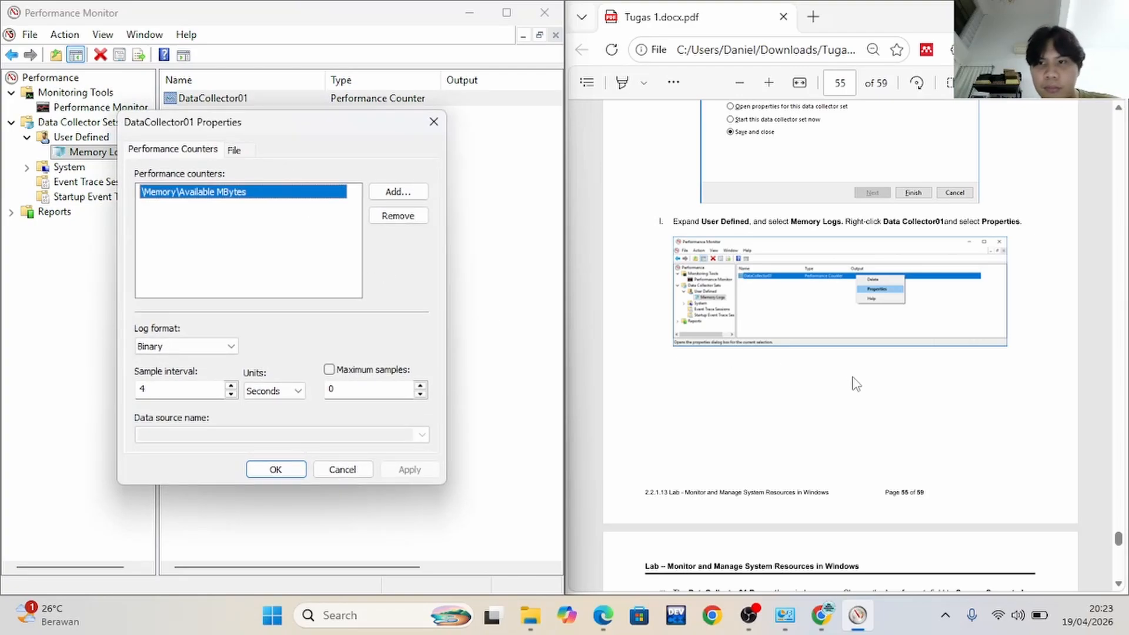
{"action": "scroll", "coordinate": [856, 383], "scroll_direction": "down", "scroll_amount": 5}
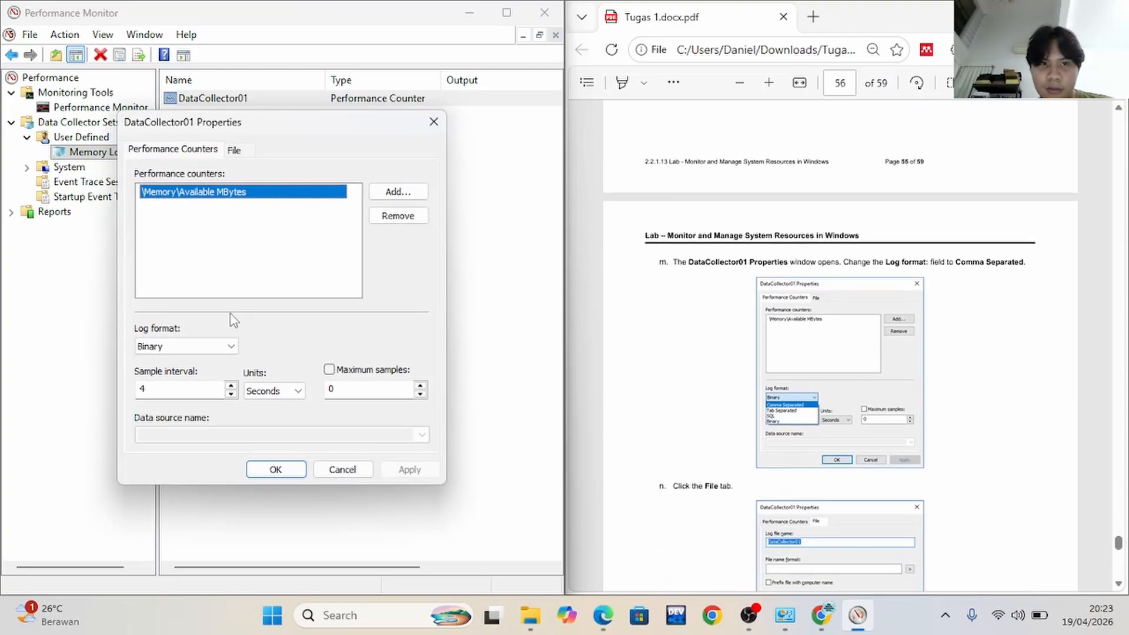
{"action": "left_click", "coordinate": [199, 352]}
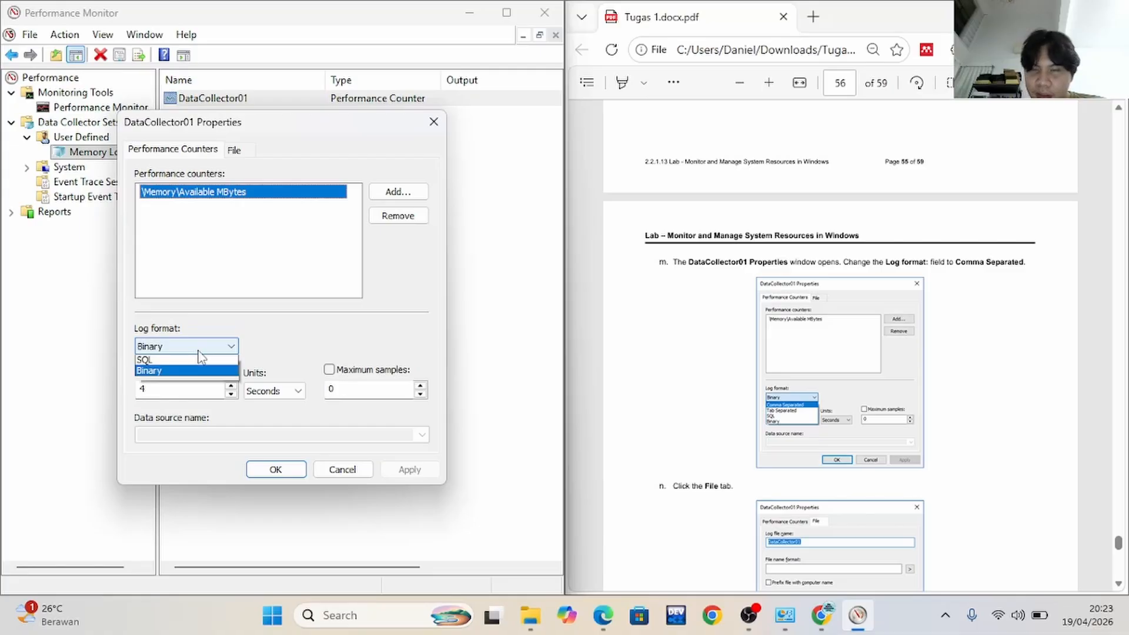
{"action": "left_click", "coordinate": [192, 364]}
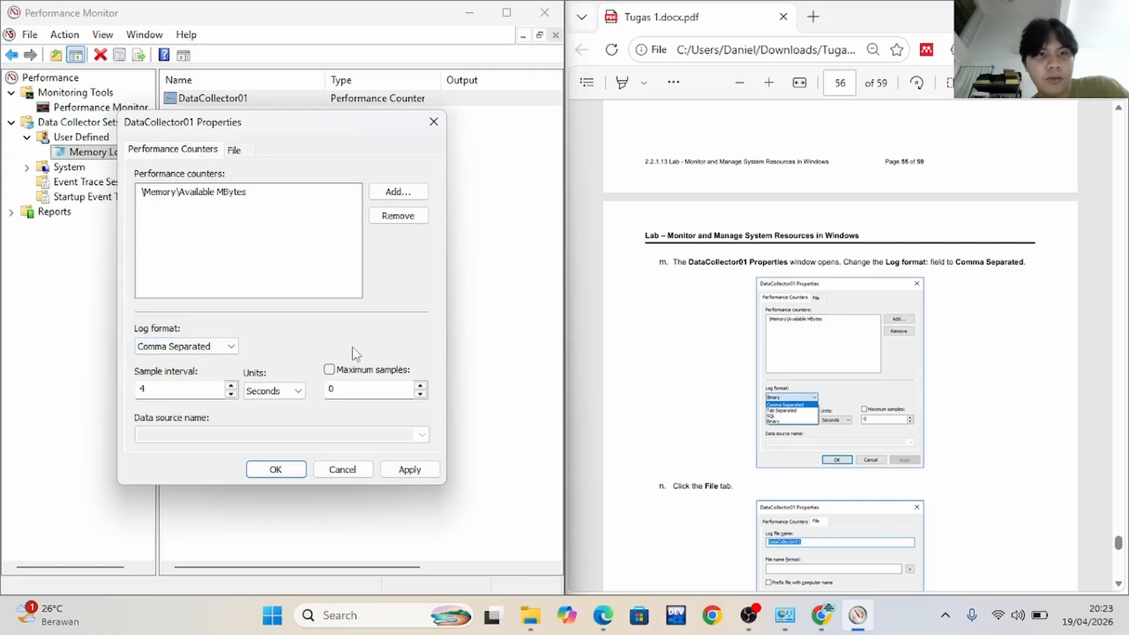
Check DataCollector01's log file settings and example file path as lab step n directs, and confirm the properties
{"action": "scroll", "coordinate": [838, 333], "scroll_direction": "down", "scroll_amount": 3}
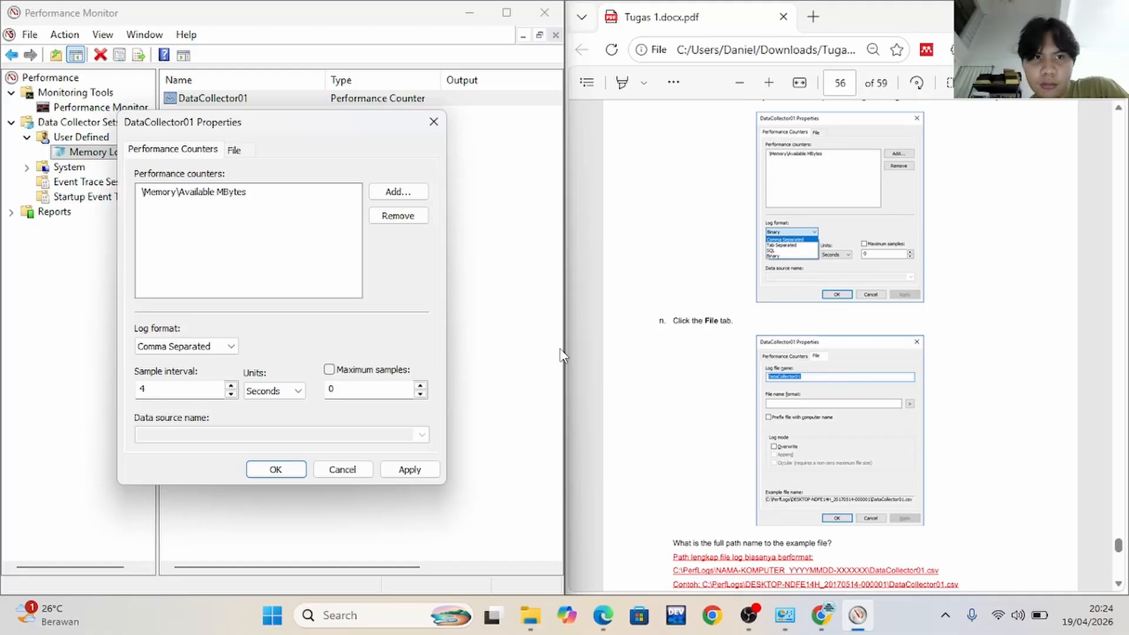
{"action": "scroll", "coordinate": [806, 388], "scroll_direction": "up", "scroll_amount": 1}
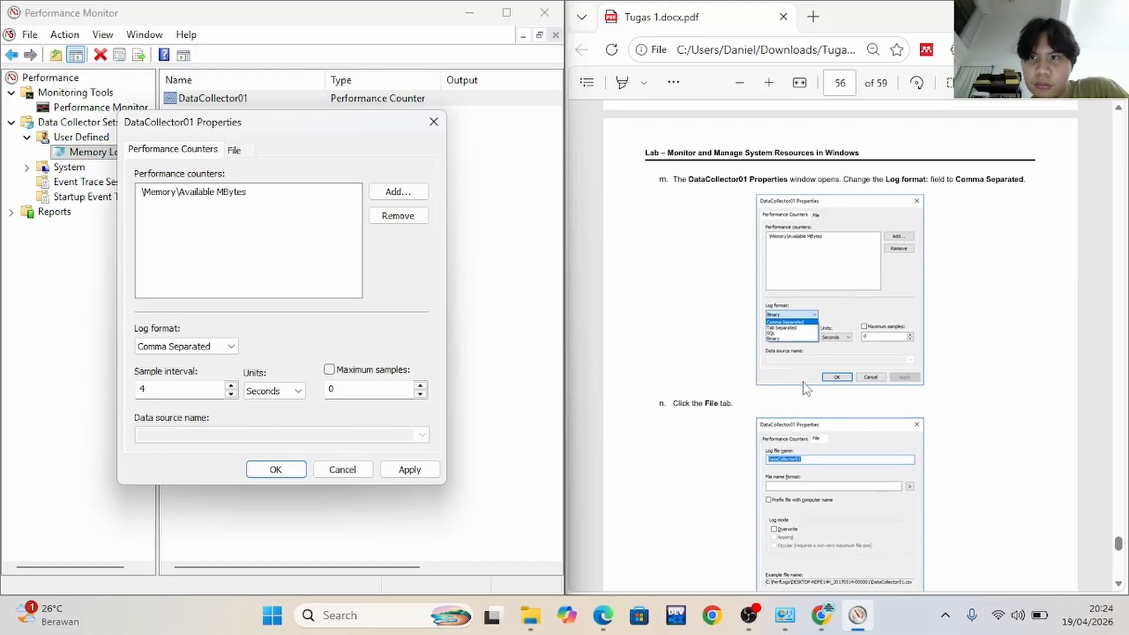
{"action": "scroll", "coordinate": [882, 346], "scroll_direction": "down", "scroll_amount": 1}
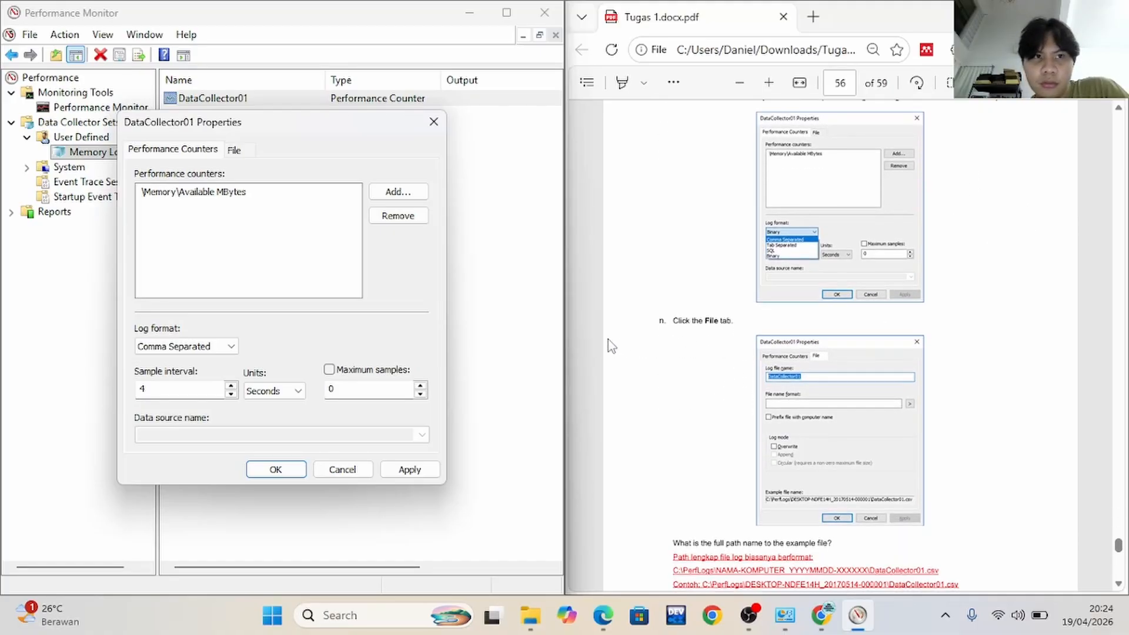
{"action": "left_click", "coordinate": [237, 151]}
{"action": "scroll", "coordinate": [678, 362], "scroll_direction": "down", "scroll_amount": 2}
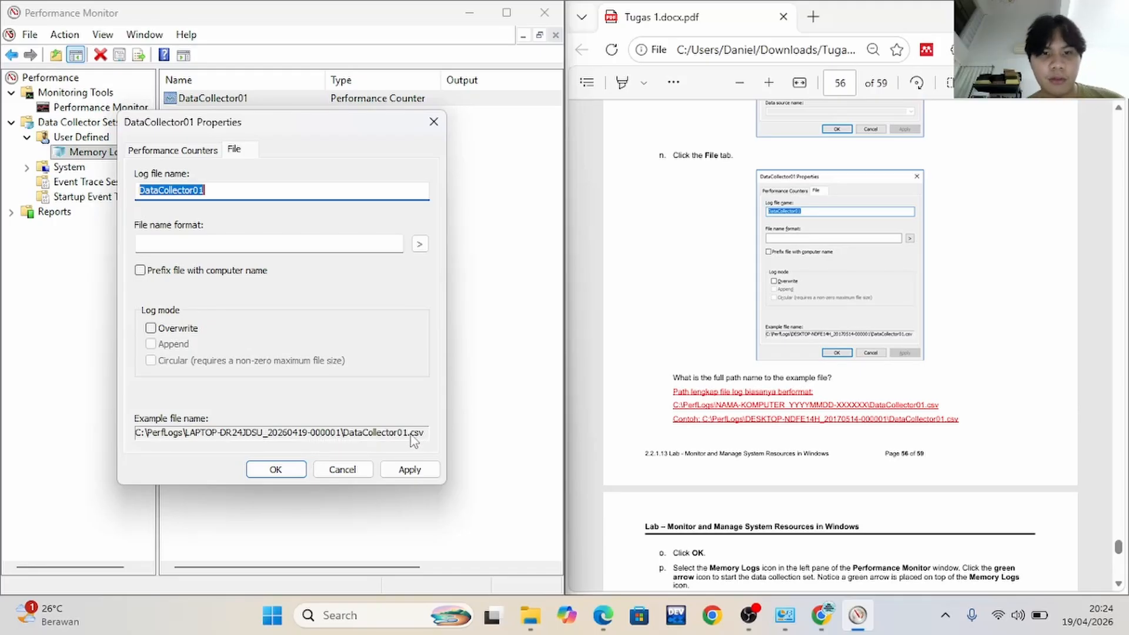
{"action": "scroll", "coordinate": [615, 324], "scroll_direction": "down", "scroll_amount": 3}
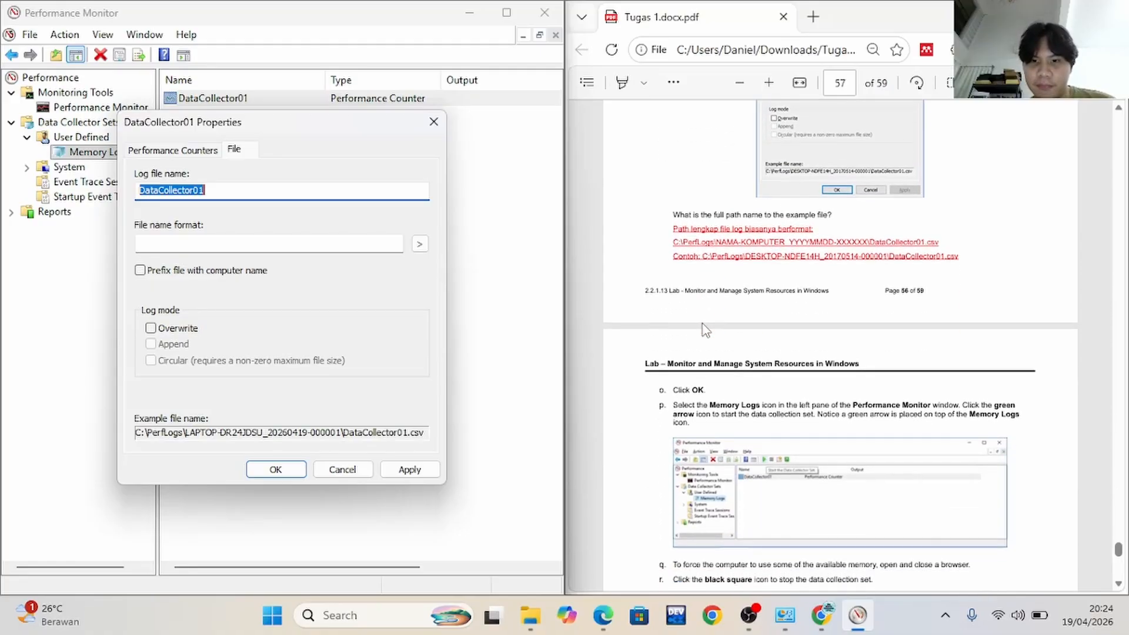
{"action": "left_click", "coordinate": [275, 470]}
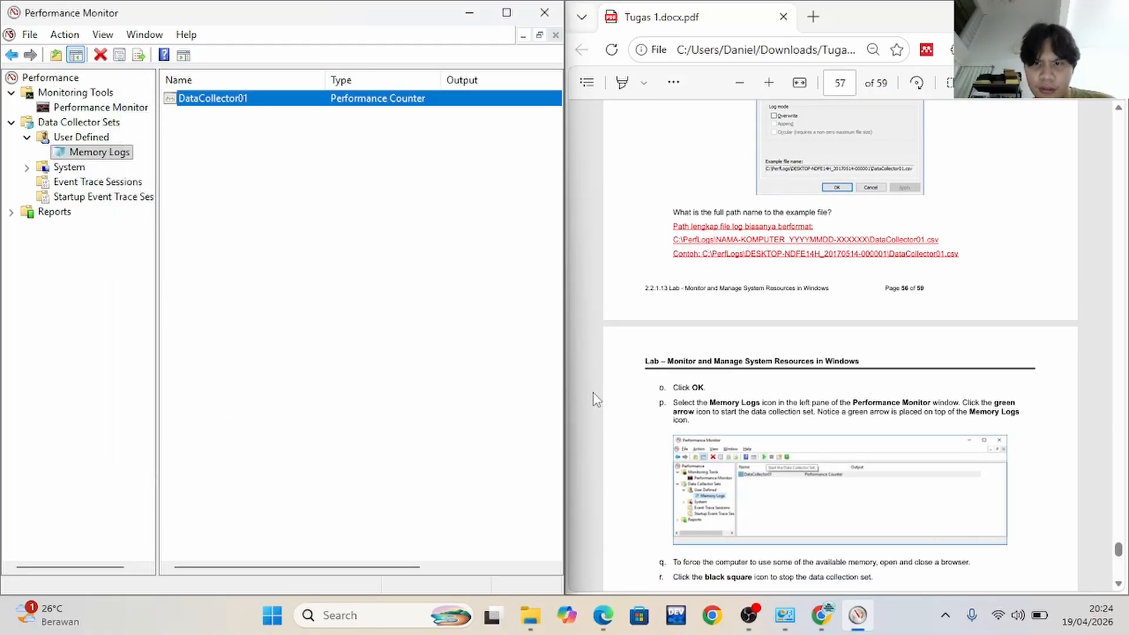
Start the Memory Logs data collector set, as lab step p directs
{"action": "scroll", "coordinate": [641, 370], "scroll_direction": "down", "scroll_amount": 5}
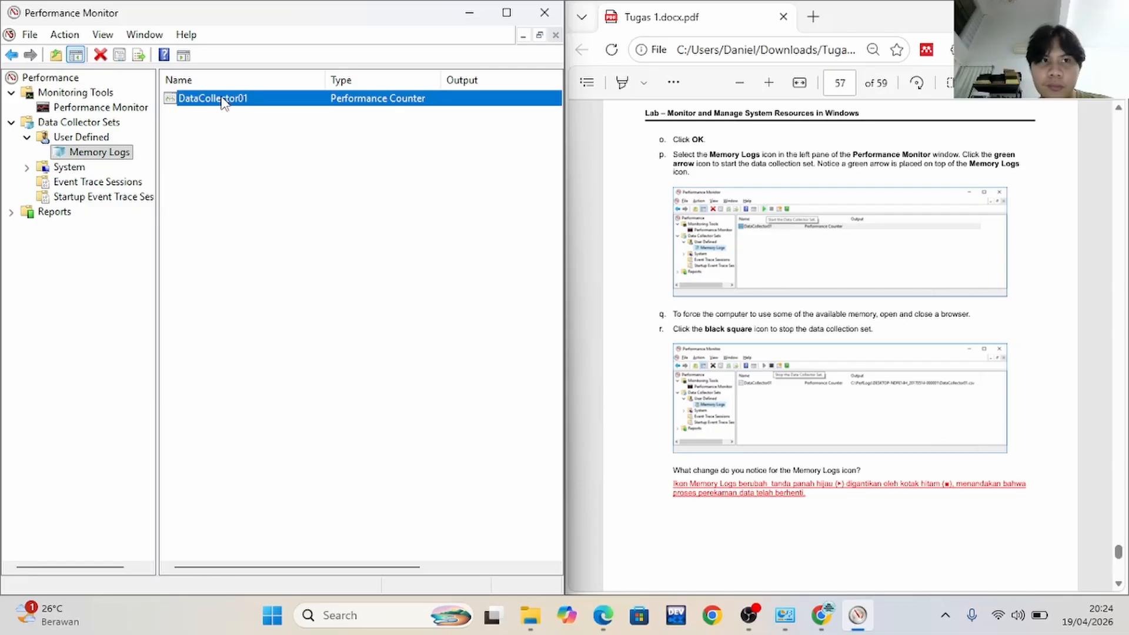
{"action": "left_click", "coordinate": [240, 125]}
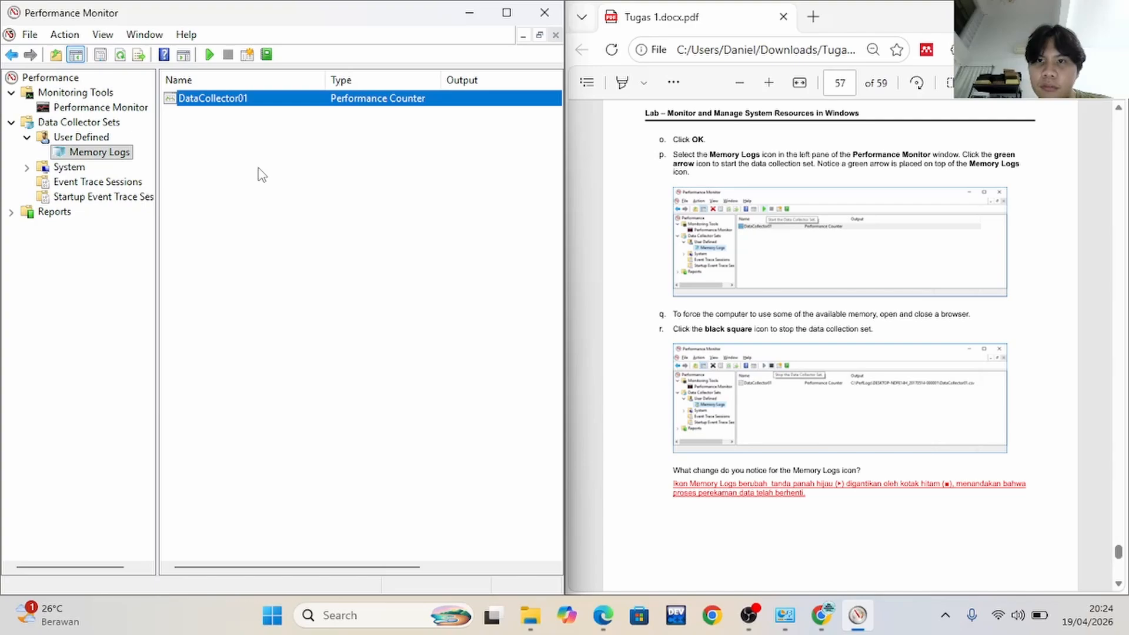
{"action": "left_click", "coordinate": [69, 156]}
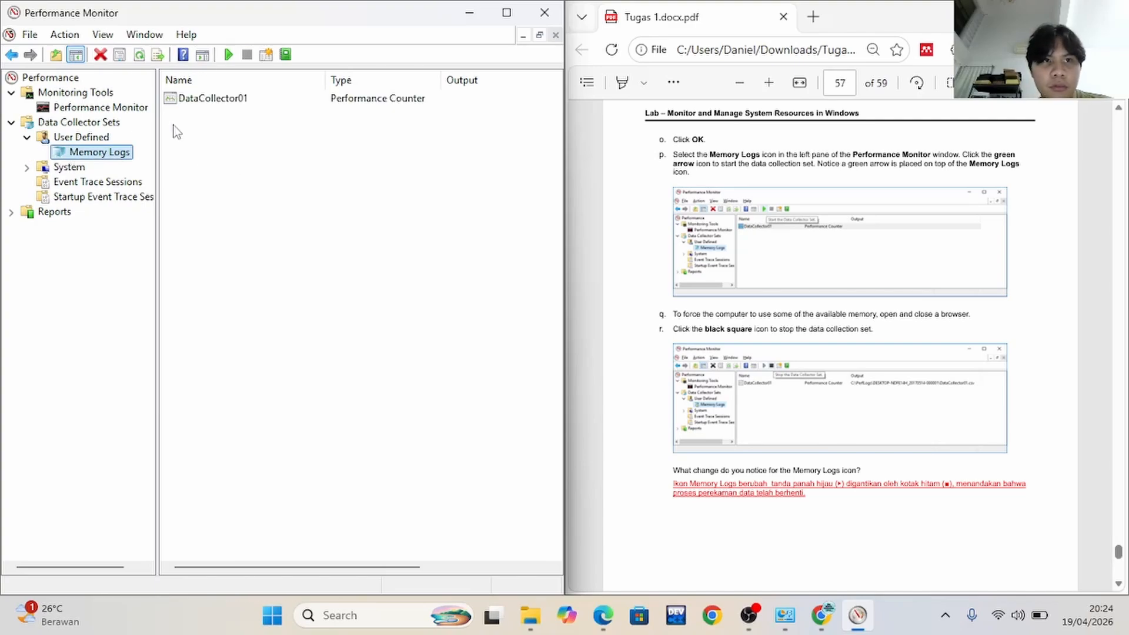
{"action": "left_click", "coordinate": [229, 58]}
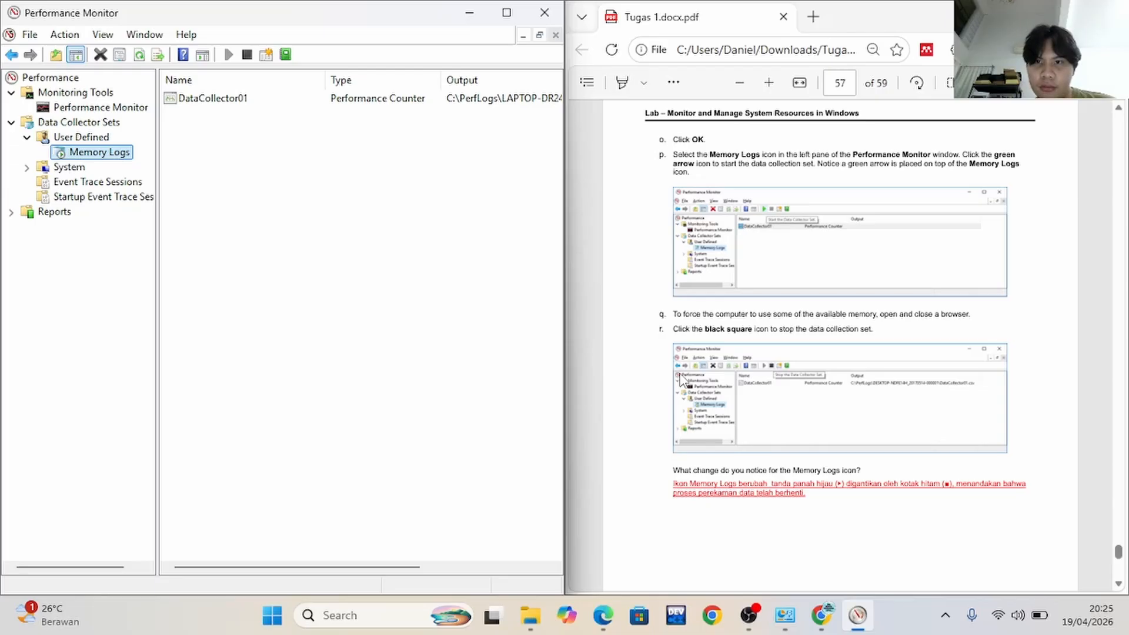
To use some memory for lab step q, open and close Google Chrome, and close the Microsoft Edge window showing a new tab
{"action": "scroll", "coordinate": [681, 379], "scroll_direction": "down", "scroll_amount": 1}
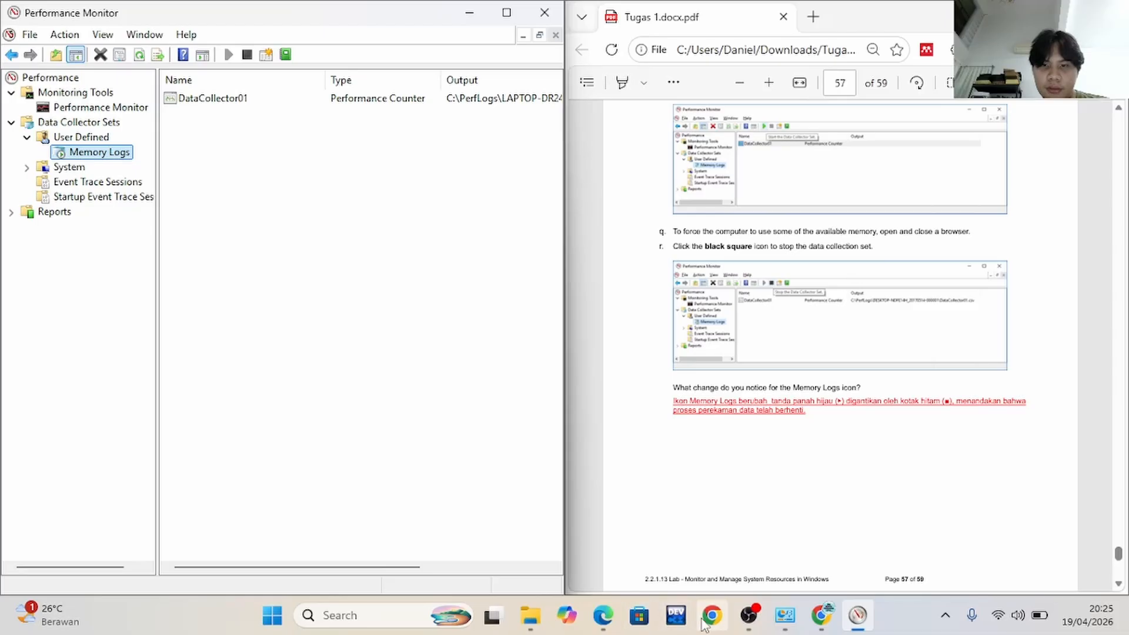
{"action": "left_click", "coordinate": [708, 617]}
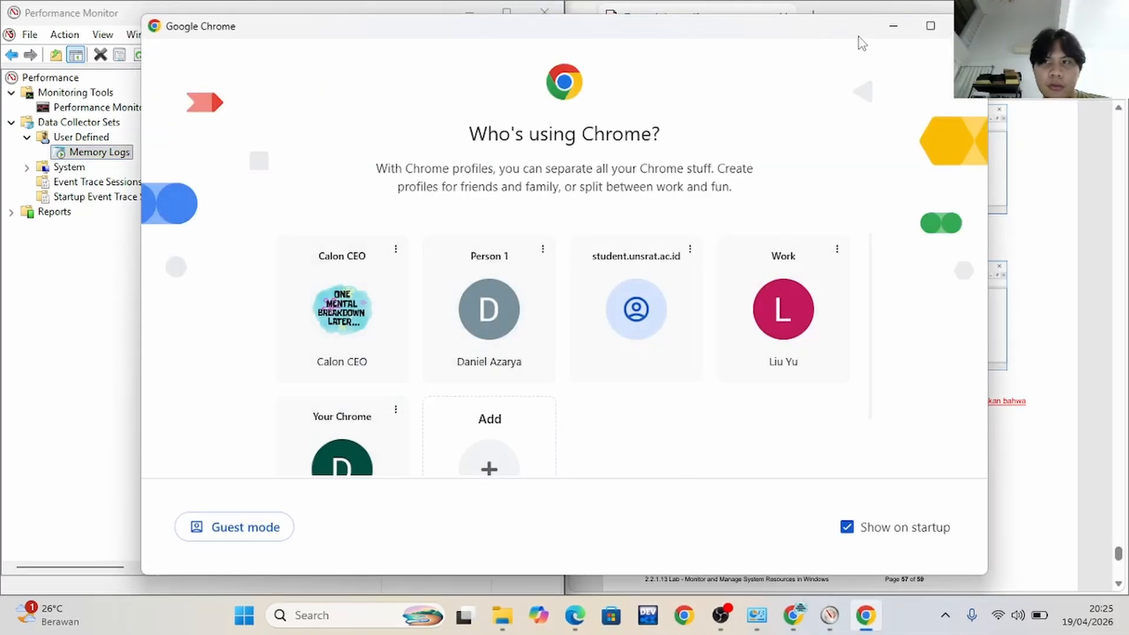
{"action": "left_click", "coordinate": [967, 26]}
{"action": "mouse_move", "coordinate": [611, 617]}
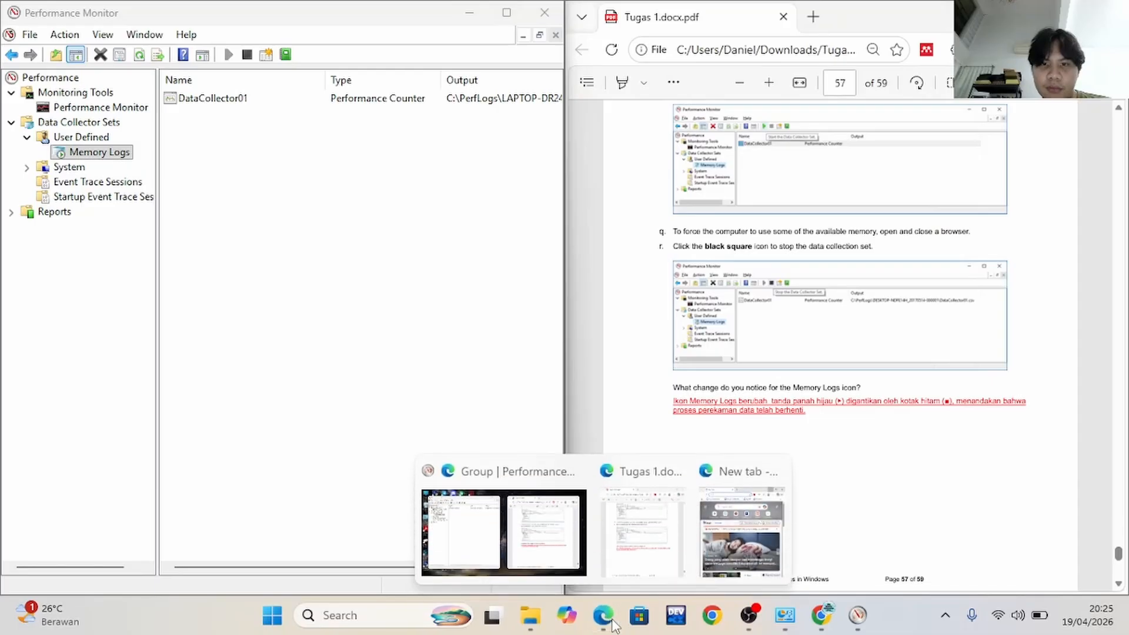
{"action": "left_click", "coordinate": [732, 541]}
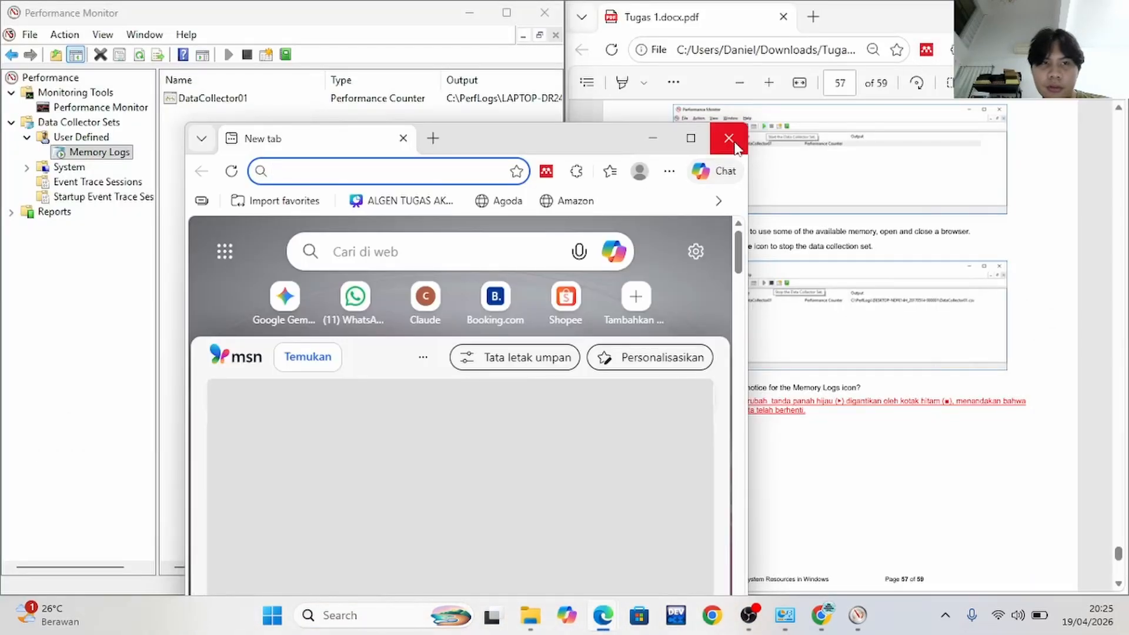
{"action": "left_click", "coordinate": [730, 139]}
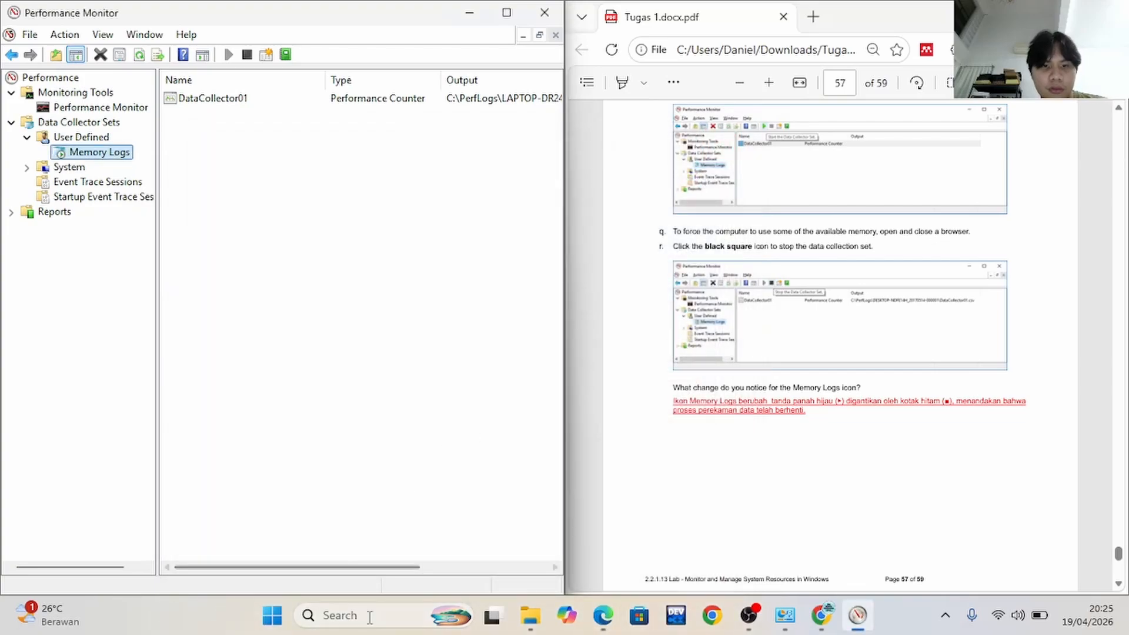
Search Windows for "micro", launch Microsoft Edge, and close its new window to use more memory
{"action": "left_click", "coordinate": [372, 622]}
{"action": "type", "text": "m"}
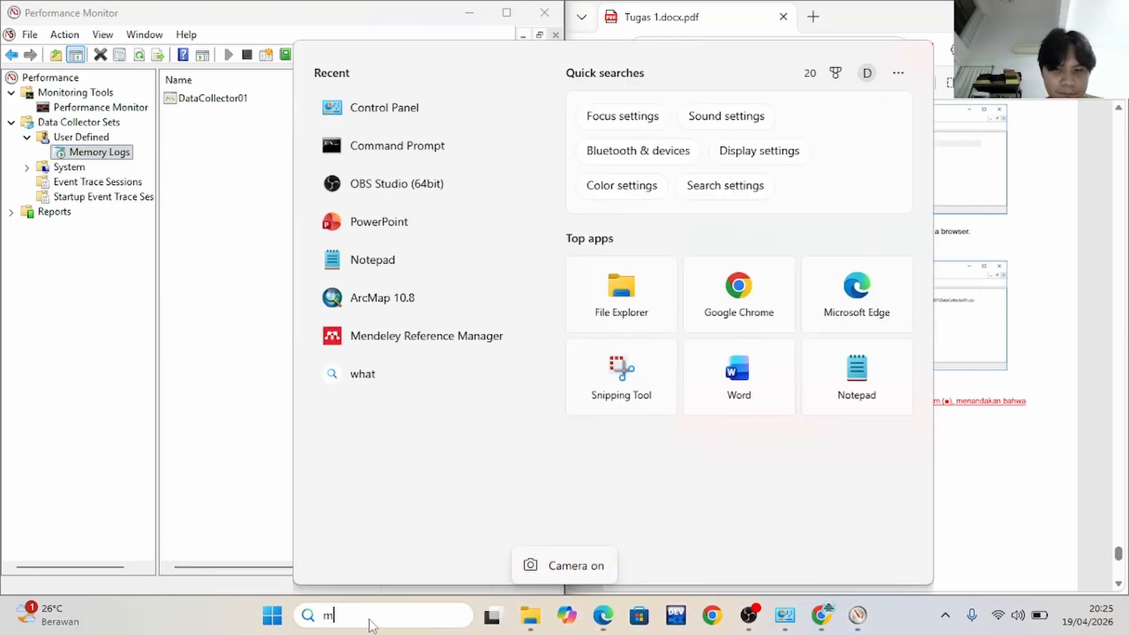
{"action": "type", "text": "icro"}
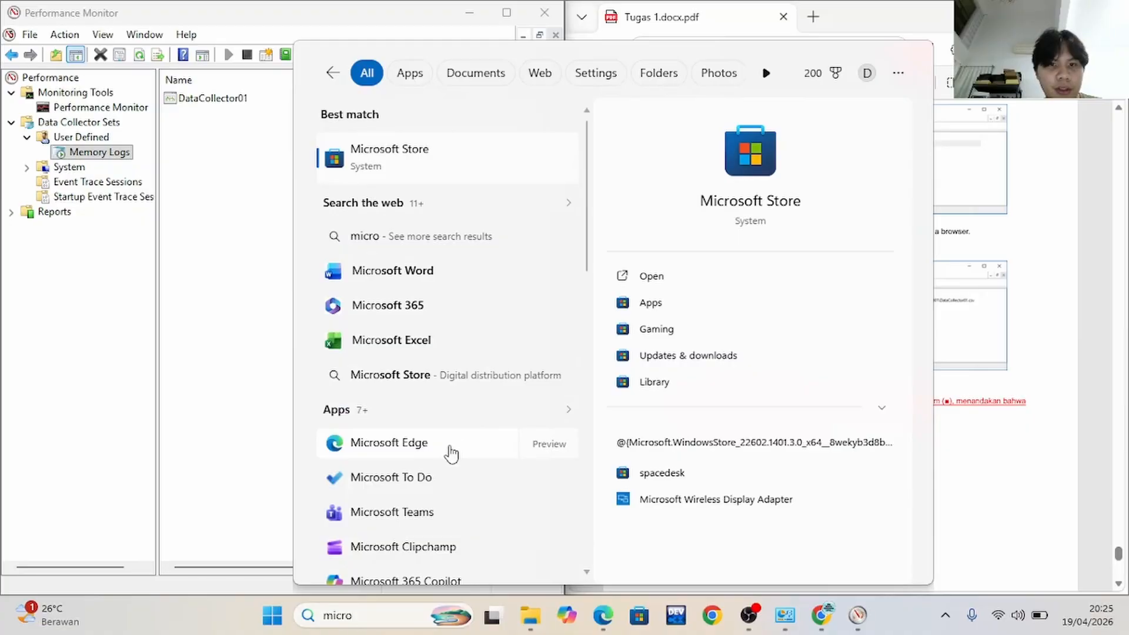
{"action": "left_click", "coordinate": [449, 453]}
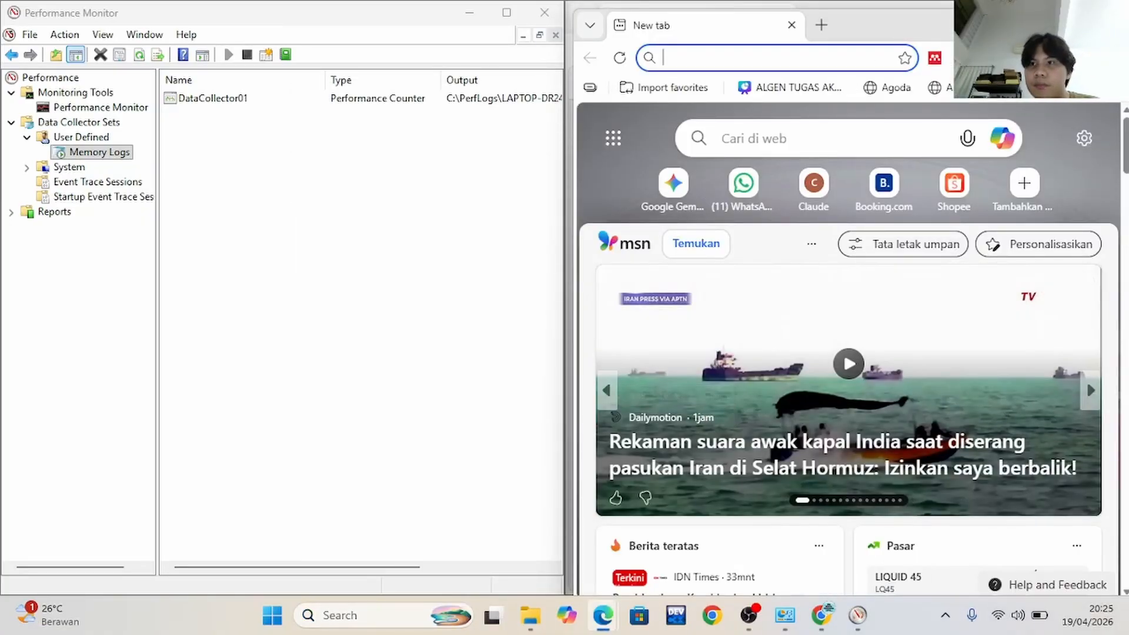
{"action": "left_click", "coordinate": [1115, 17]}
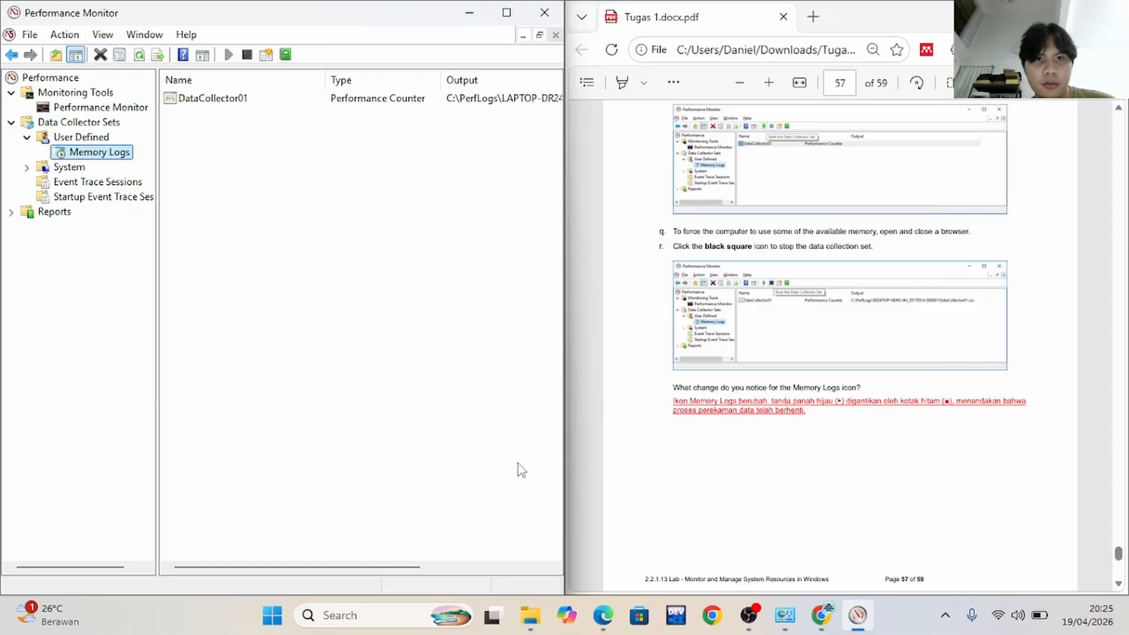
Stop the Memory Logs data collector set, as lab step r directs
{"action": "mouse_move", "coordinate": [376, 573]}
{"action": "left_mouse_down"}
{"action": "mouse_move", "coordinate": [400, 575]}
{"action": "mouse_move", "coordinate": [383, 581]}
{"action": "left_mouse_up"}
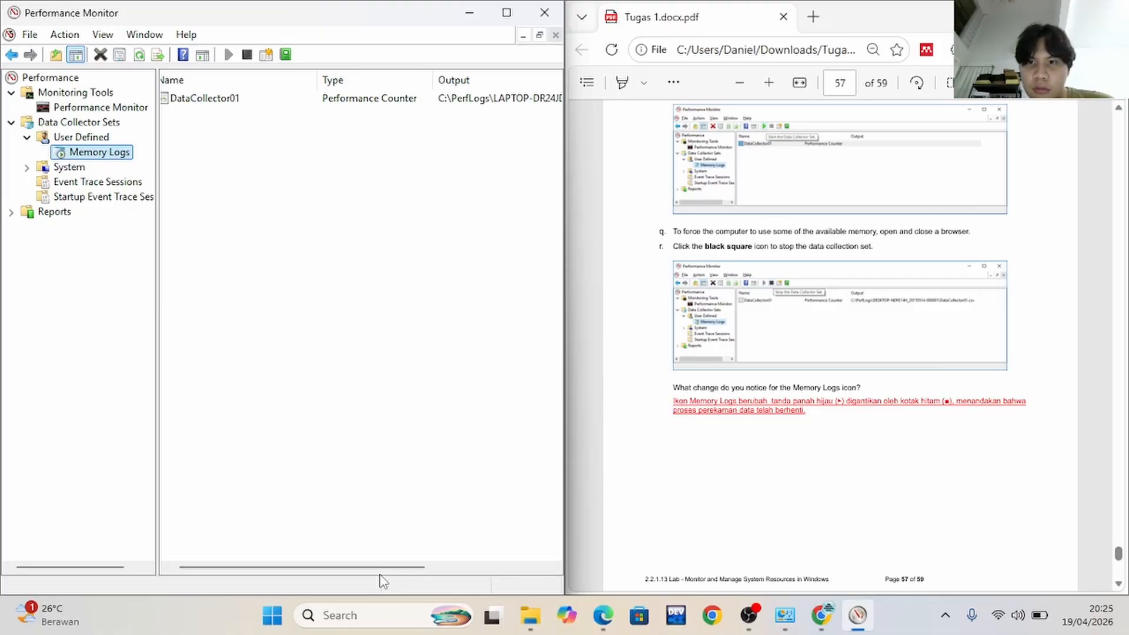
{"action": "left_click", "coordinate": [246, 55]}
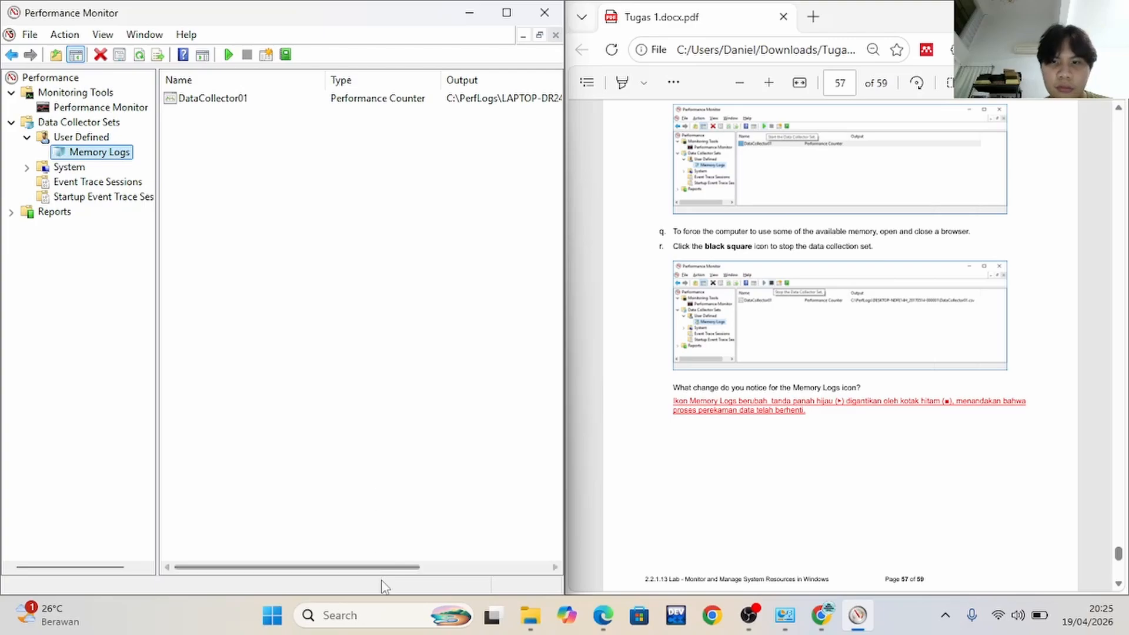
{"action": "left_click_drag", "start_coordinate": [385, 570], "coordinate": [307, 548]}
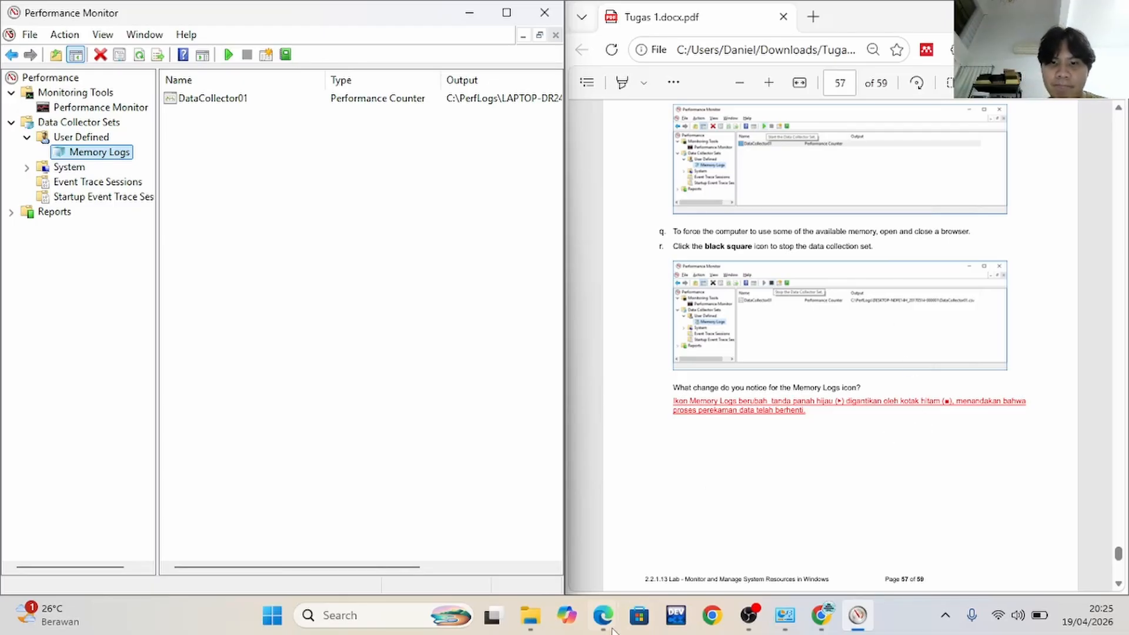
{"action": "mouse_move", "coordinate": [603, 615]}
{"action": "left_click", "coordinate": [773, 470]}
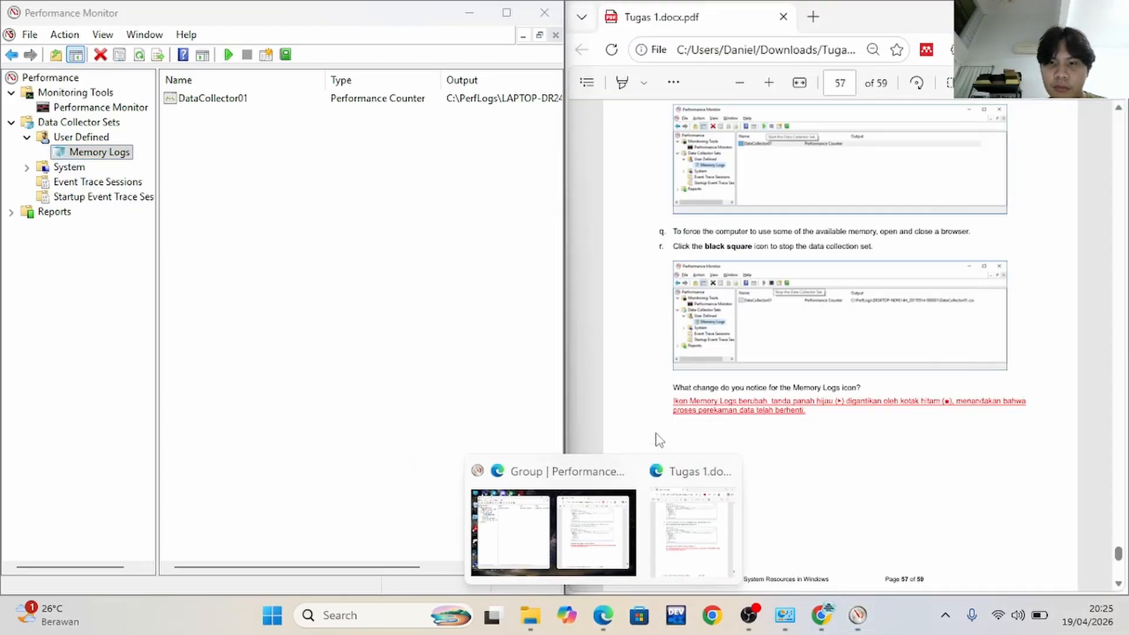
Following lab step s, open the PerfLogs folder on drive C, granting permanent access to it
{"action": "scroll", "coordinate": [827, 351], "scroll_direction": "down", "scroll_amount": 7}
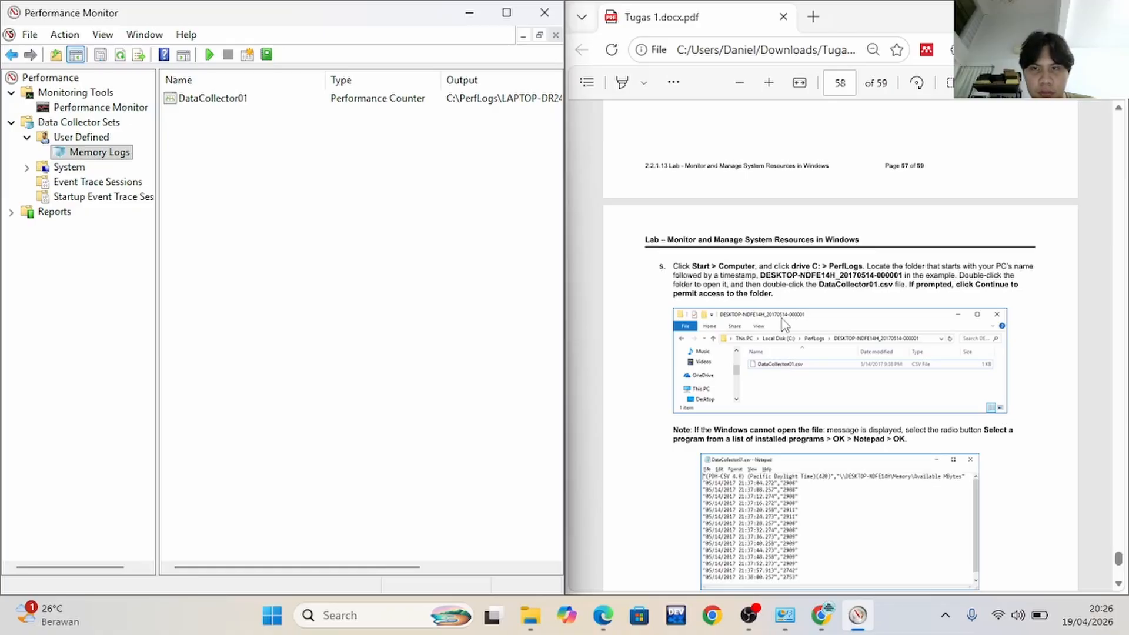
{"action": "left_click", "coordinate": [529, 618]}
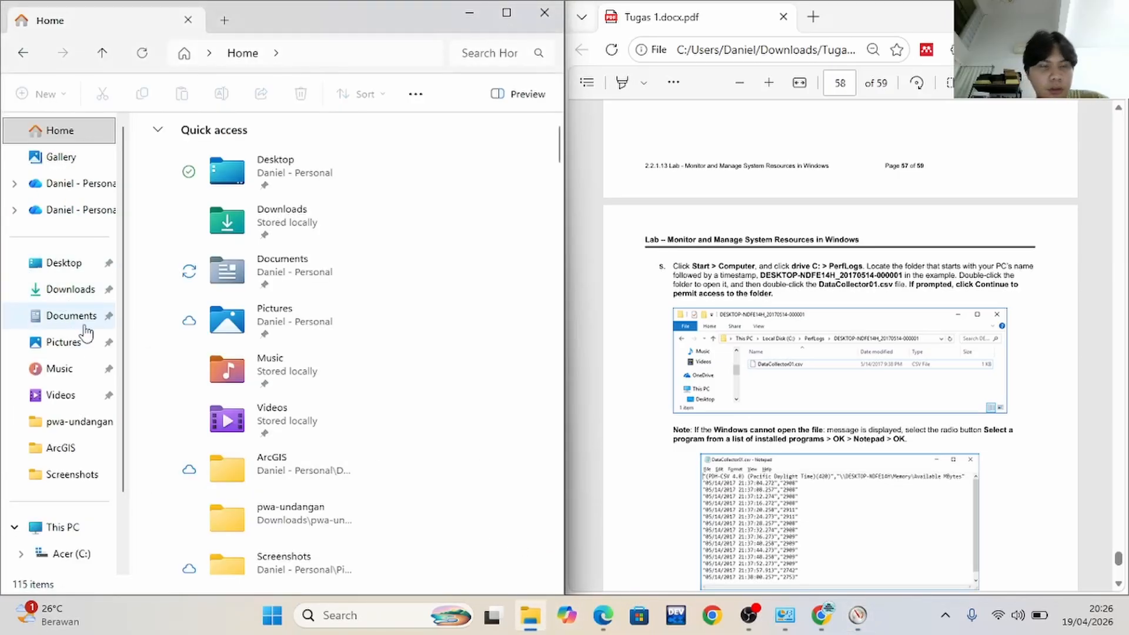
{"action": "scroll", "coordinate": [73, 470], "scroll_direction": "down", "scroll_amount": 2}
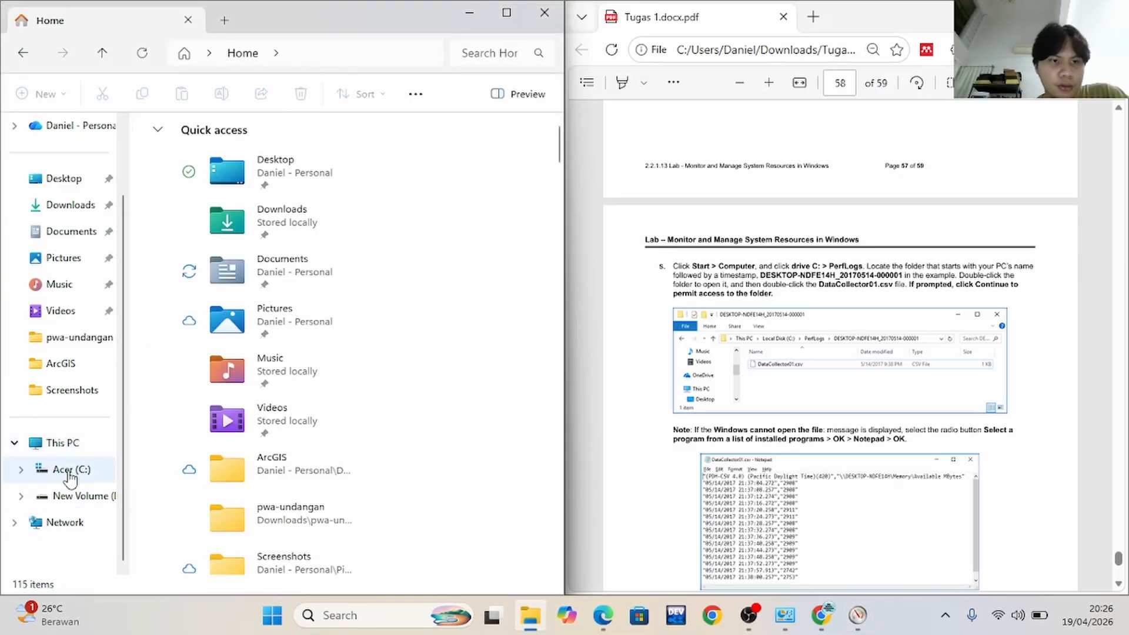
{"action": "left_click", "coordinate": [72, 471]}
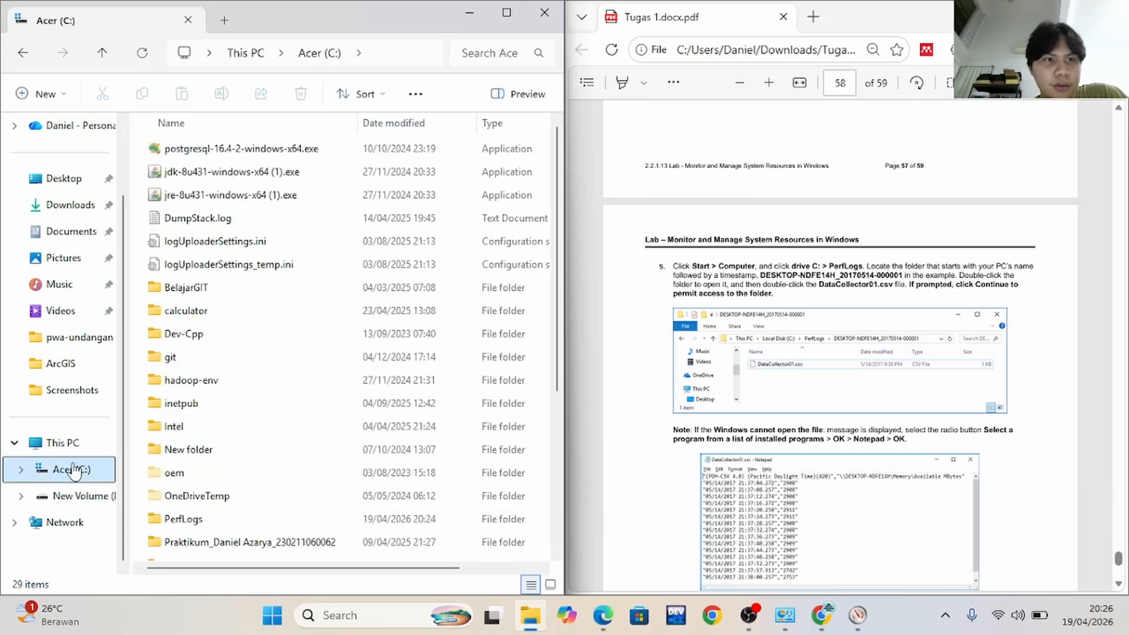
{"action": "scroll", "coordinate": [266, 462], "scroll_direction": "down", "scroll_amount": 2}
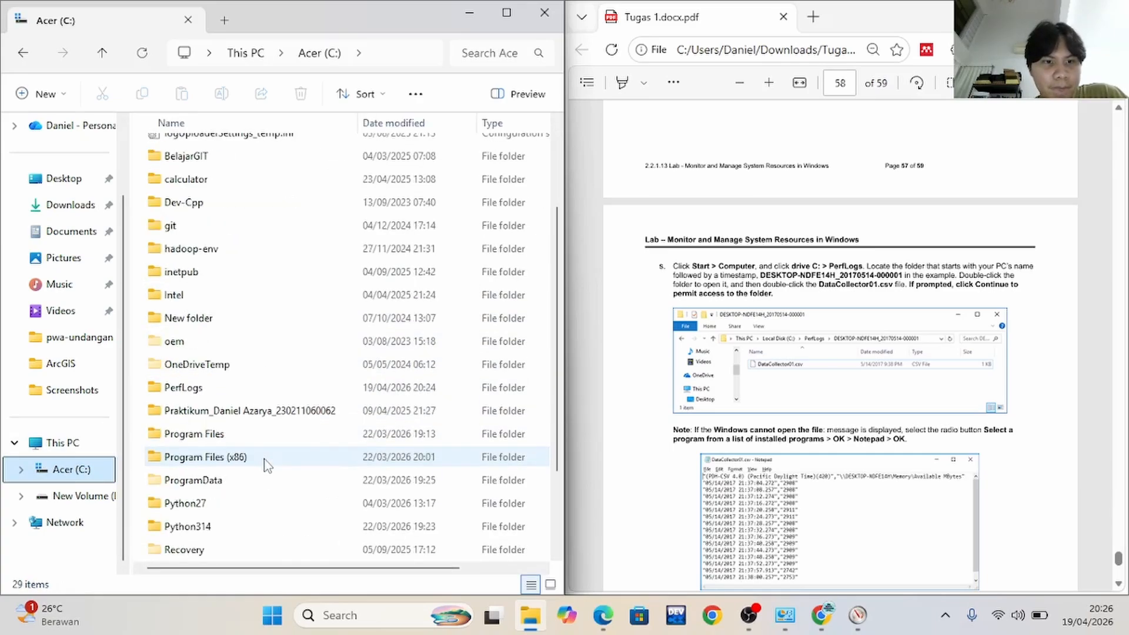
{"action": "double_click", "coordinate": [218, 390]}
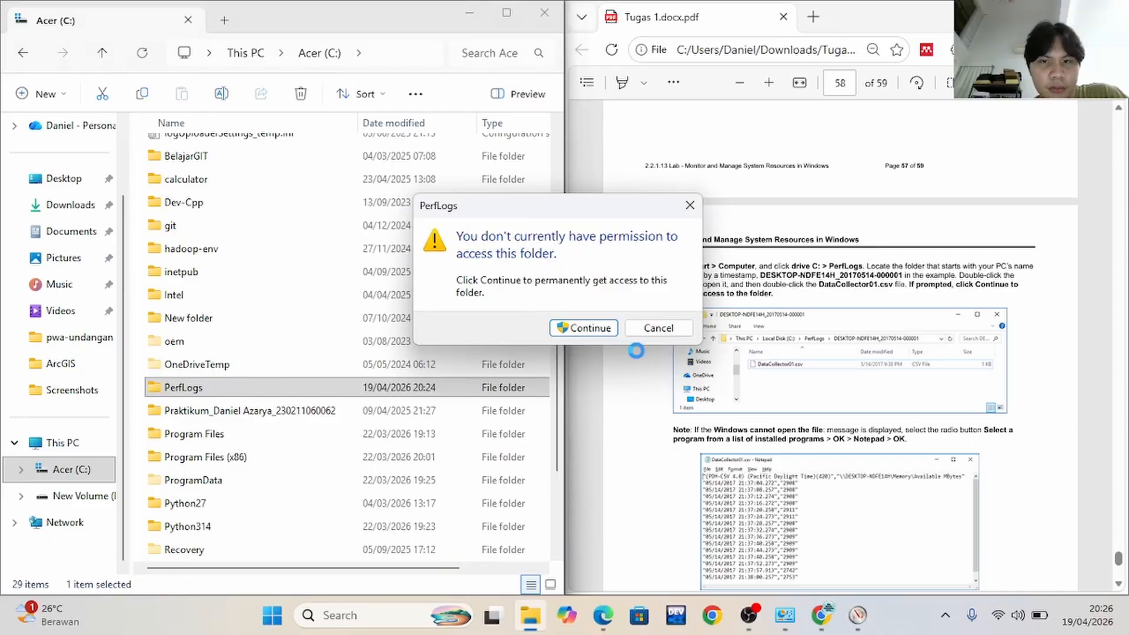
{"action": "left_click", "coordinate": [657, 328]}
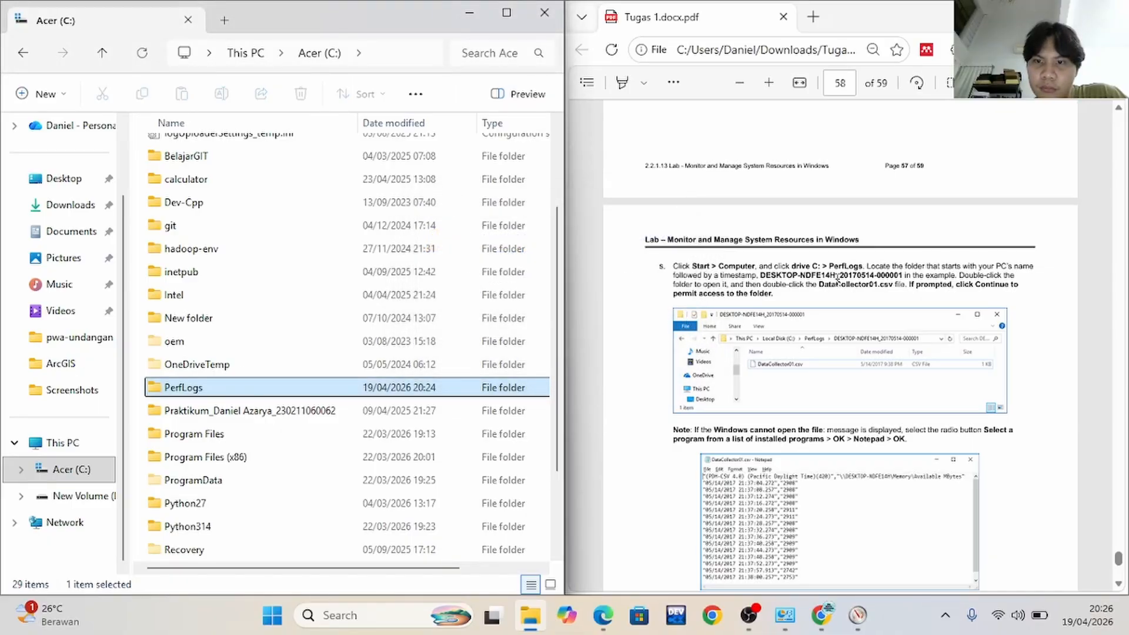
{"action": "double_click", "coordinate": [380, 388]}
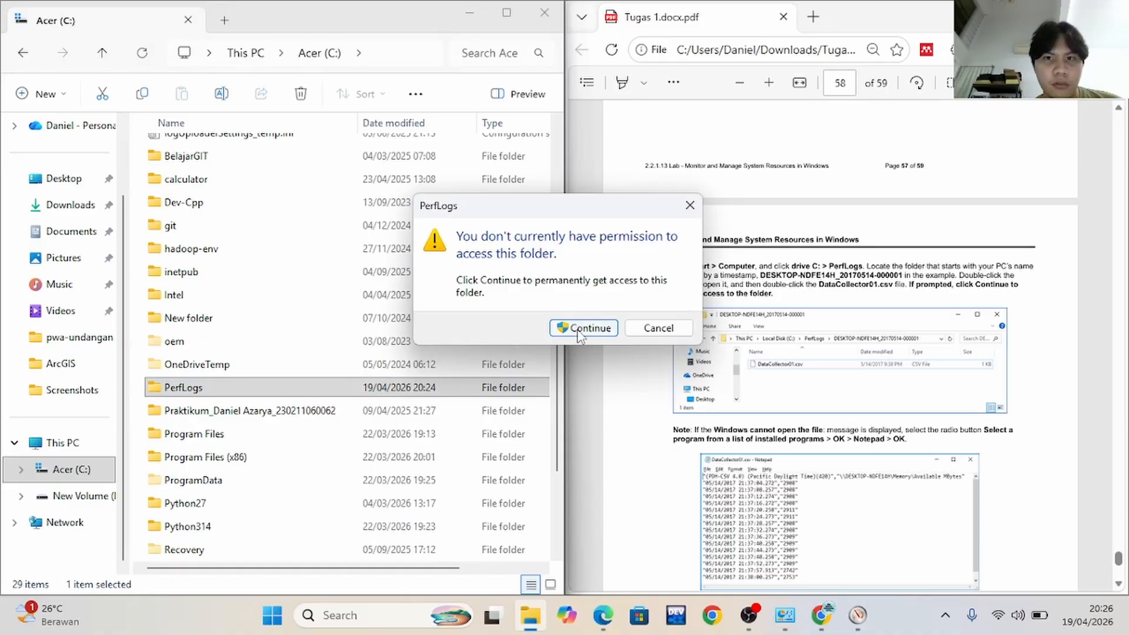
{"action": "left_click", "coordinate": [578, 330]}
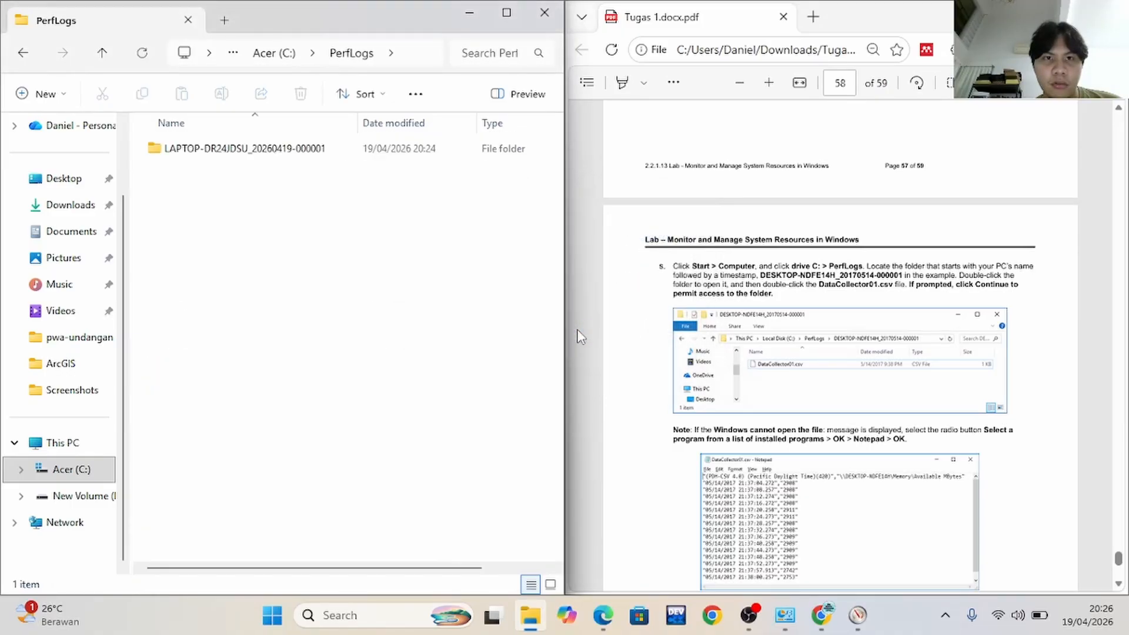
{"action": "double_click", "coordinate": [269, 150]}
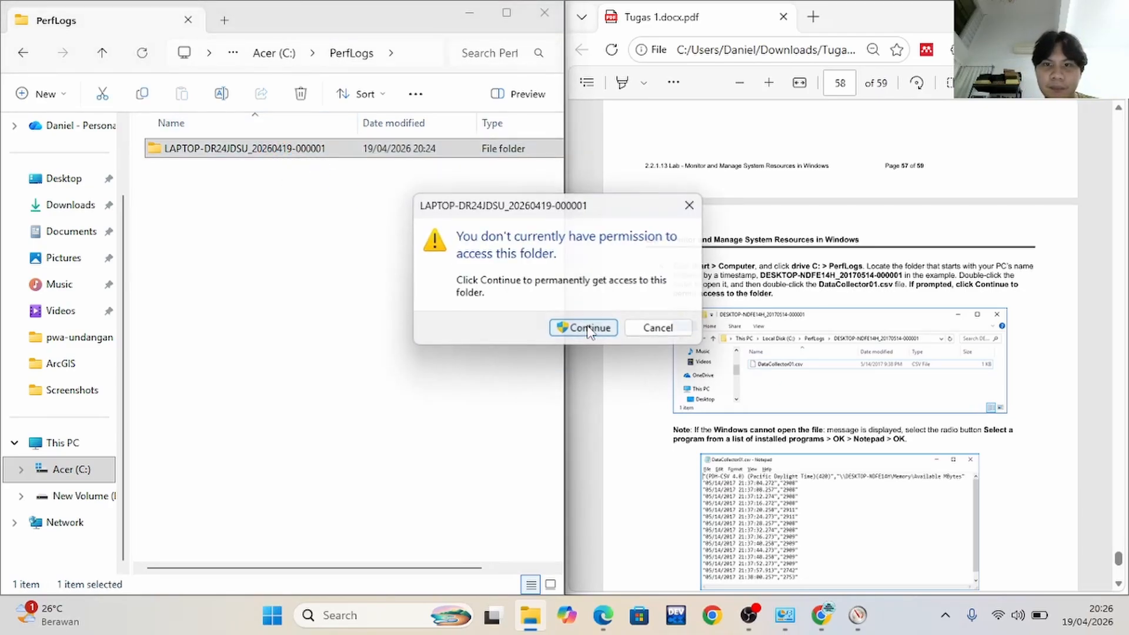
{"action": "left_click", "coordinate": [589, 329]}
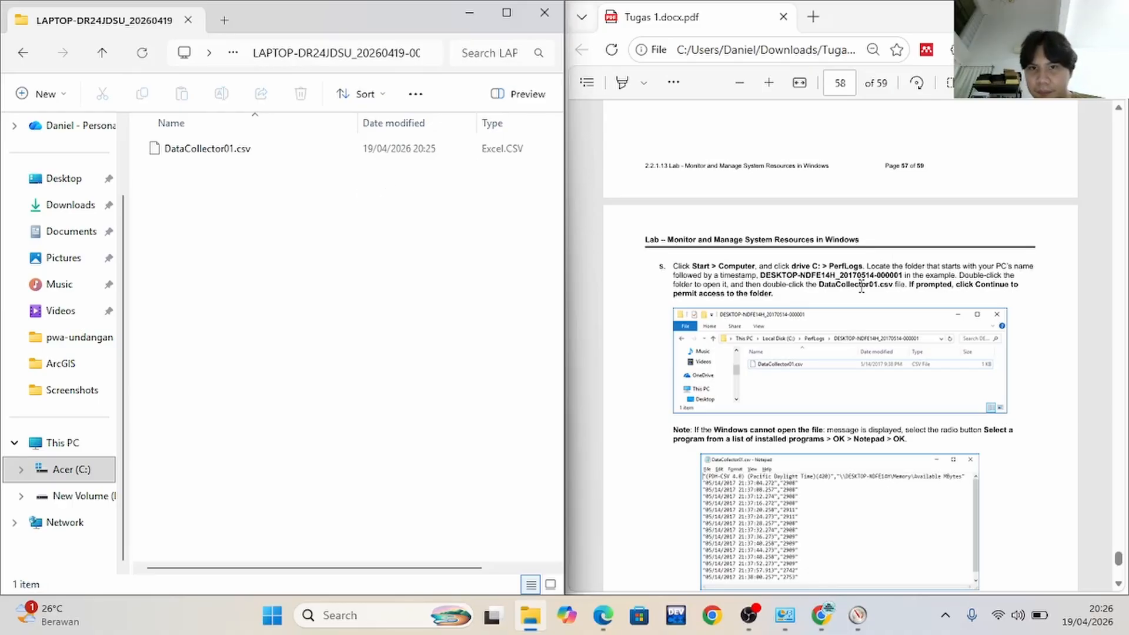
{"action": "scroll", "coordinate": [817, 334], "scroll_direction": "down", "scroll_amount": 1}
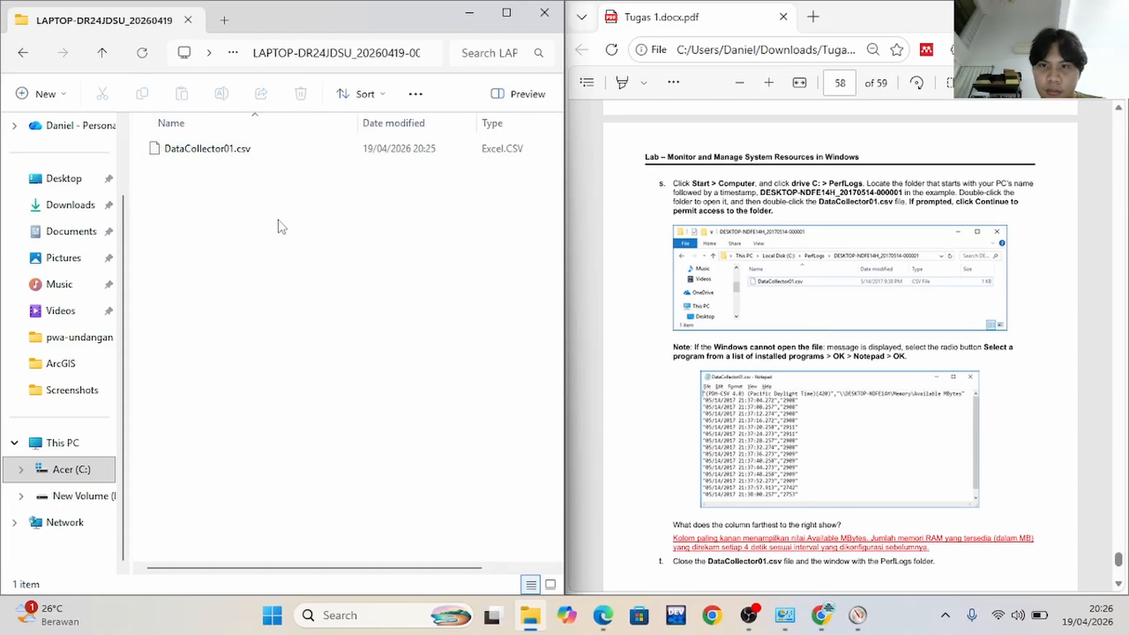
{"action": "left_click", "coordinate": [239, 150]}
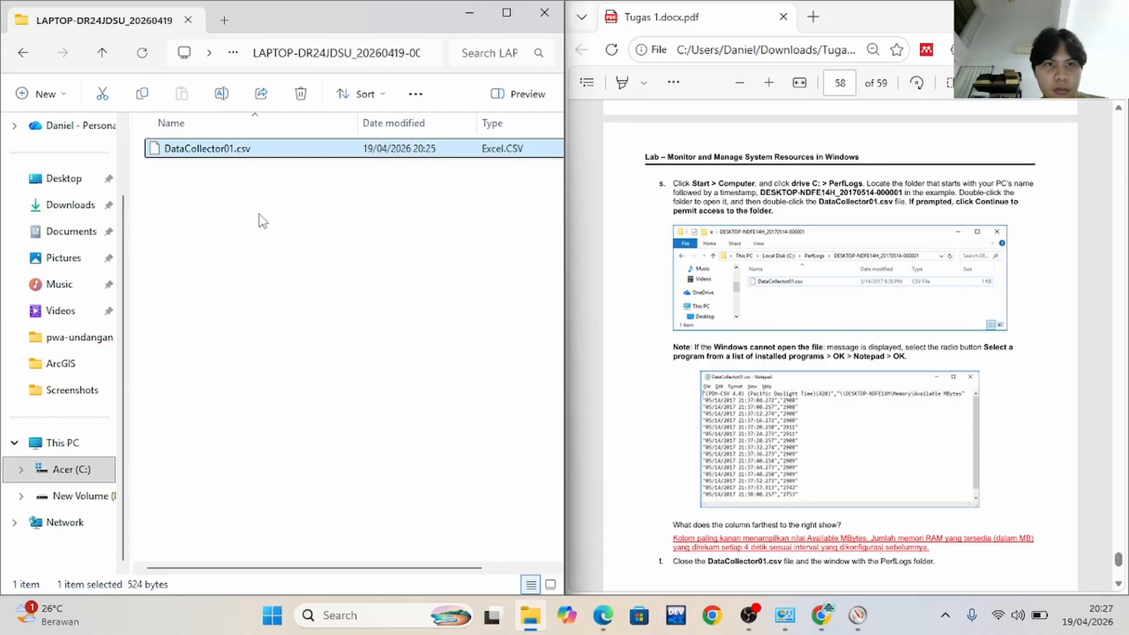
{"action": "right_click", "coordinate": [234, 152]}
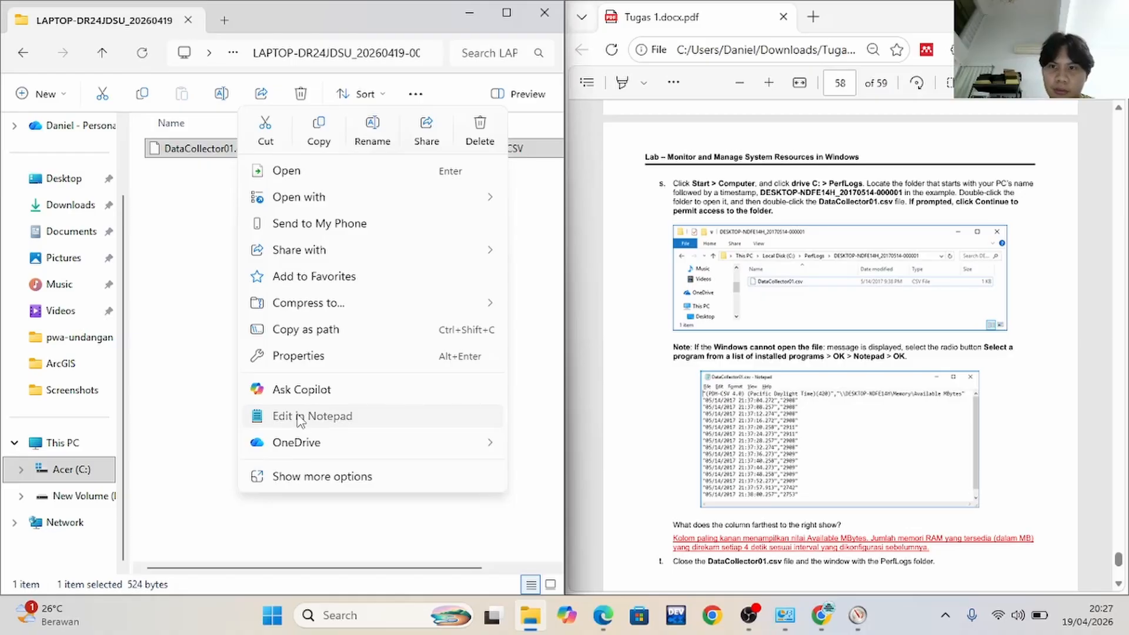
{"action": "left_click", "coordinate": [300, 417]}
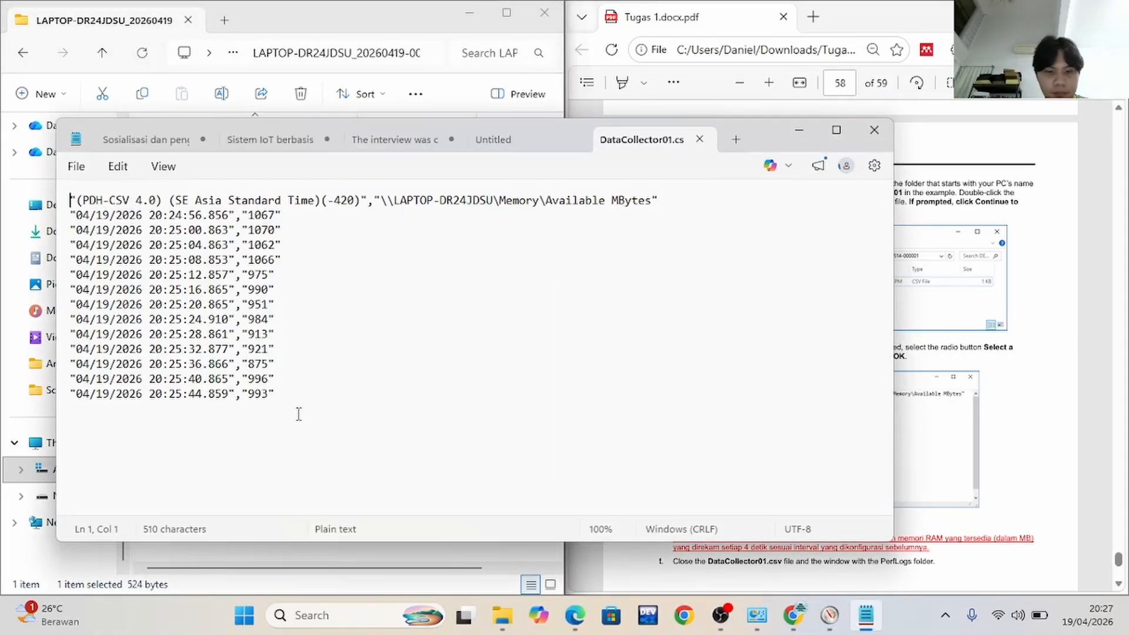
Place Notepad beside the lab document and compare the DataCollector01.csv entries with step s's example and its farthest-right column question
{"action": "key", "text": "super+Left"}
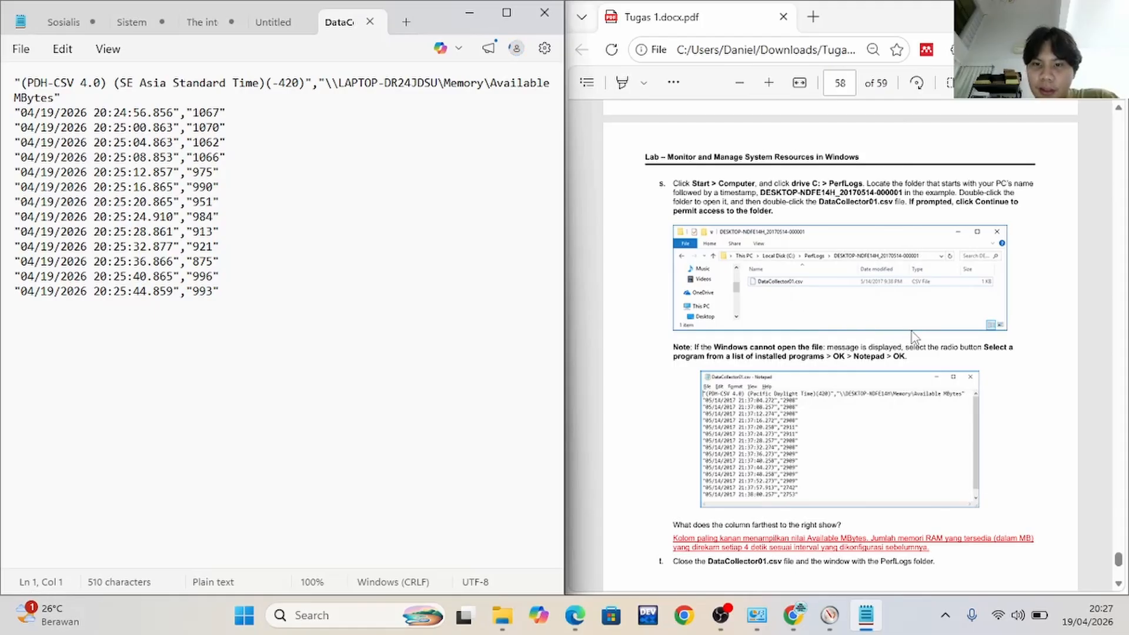
{"action": "scroll", "coordinate": [906, 339], "scroll_direction": "down", "scroll_amount": 4}
{"action": "scroll", "coordinate": [903, 340], "scroll_direction": "up", "scroll_amount": 1}
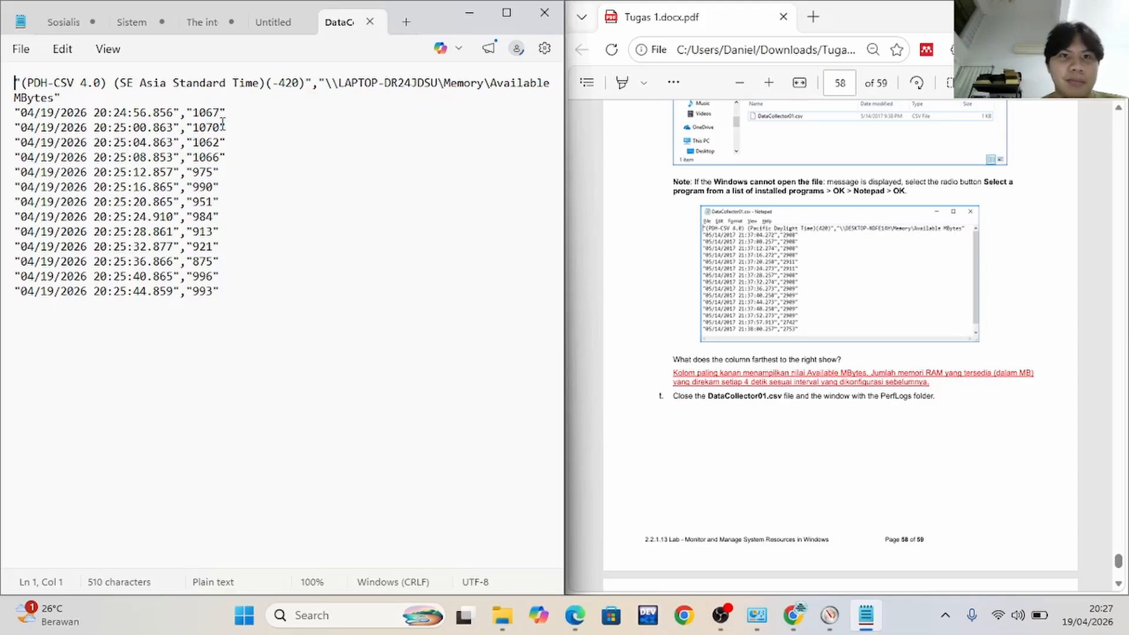
{"action": "scroll", "coordinate": [823, 365], "scroll_direction": "down", "scroll_amount": 7}
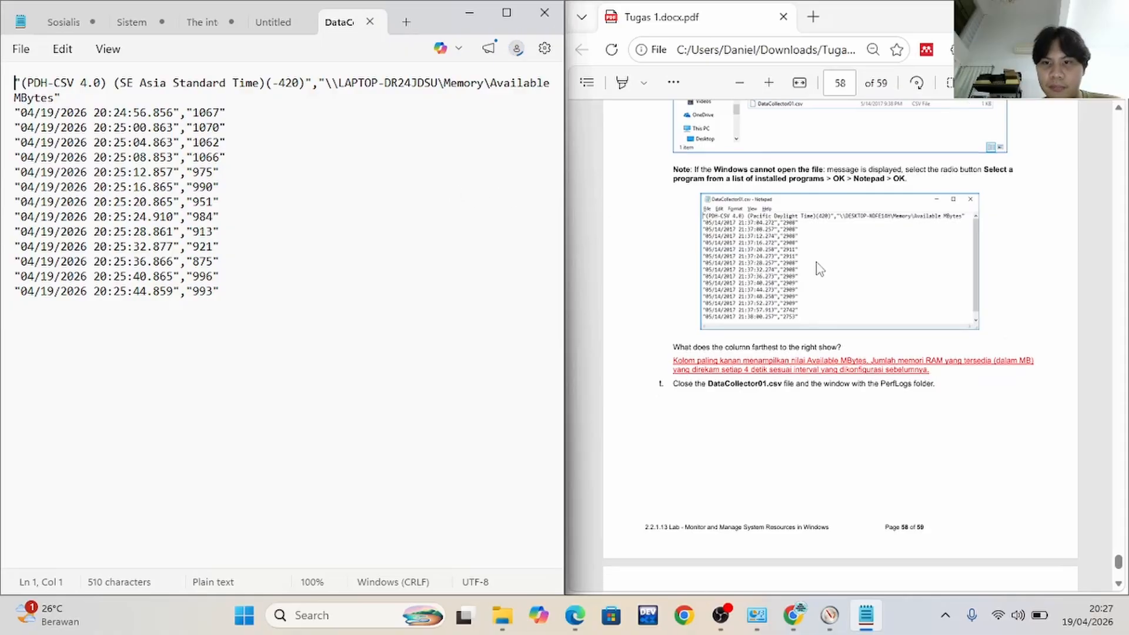
{"action": "scroll", "coordinate": [848, 387], "scroll_direction": "up", "scroll_amount": 5}
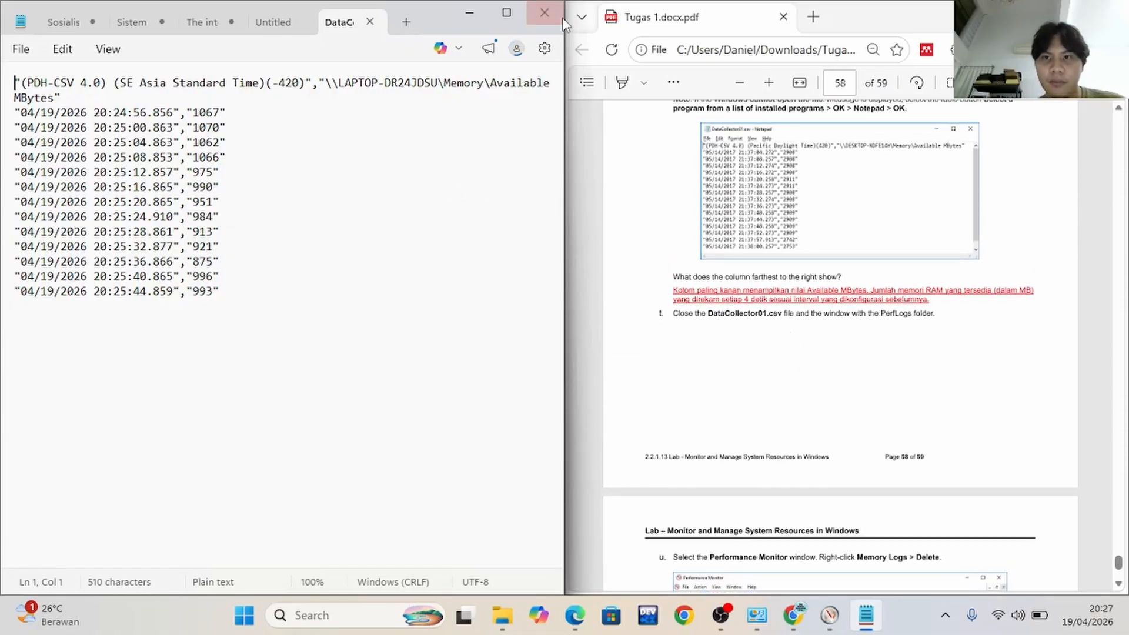
Close DataCollector01.csv and the PerfLogs folder window as lab step t directs, and minimize Notepad
{"action": "left_click", "coordinate": [546, 14]}
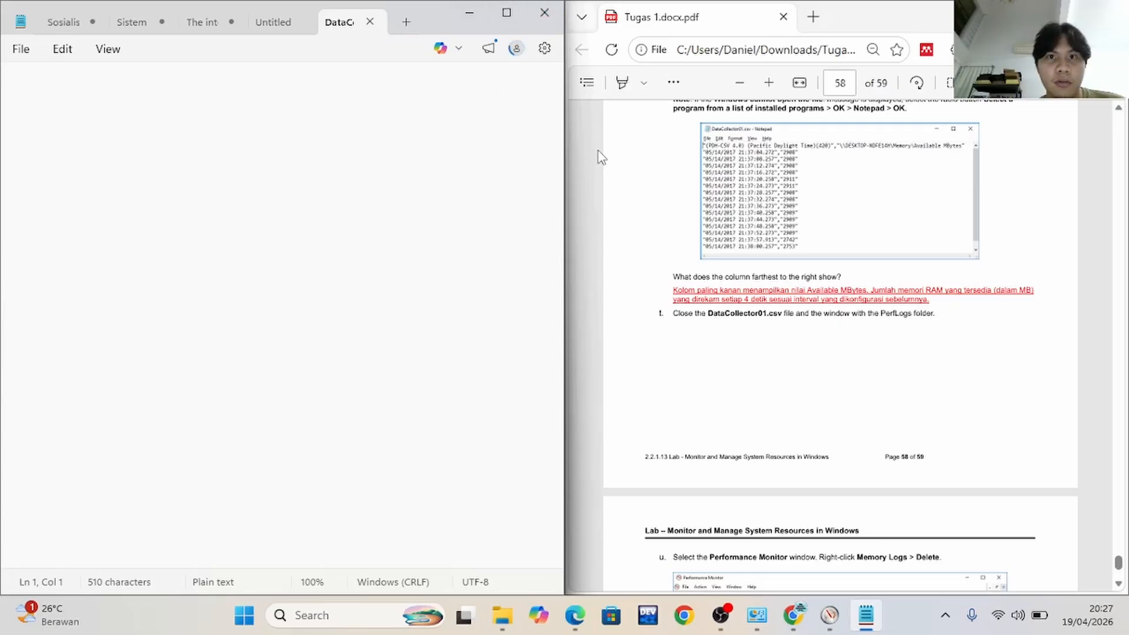
{"action": "left_click", "coordinate": [512, 626]}
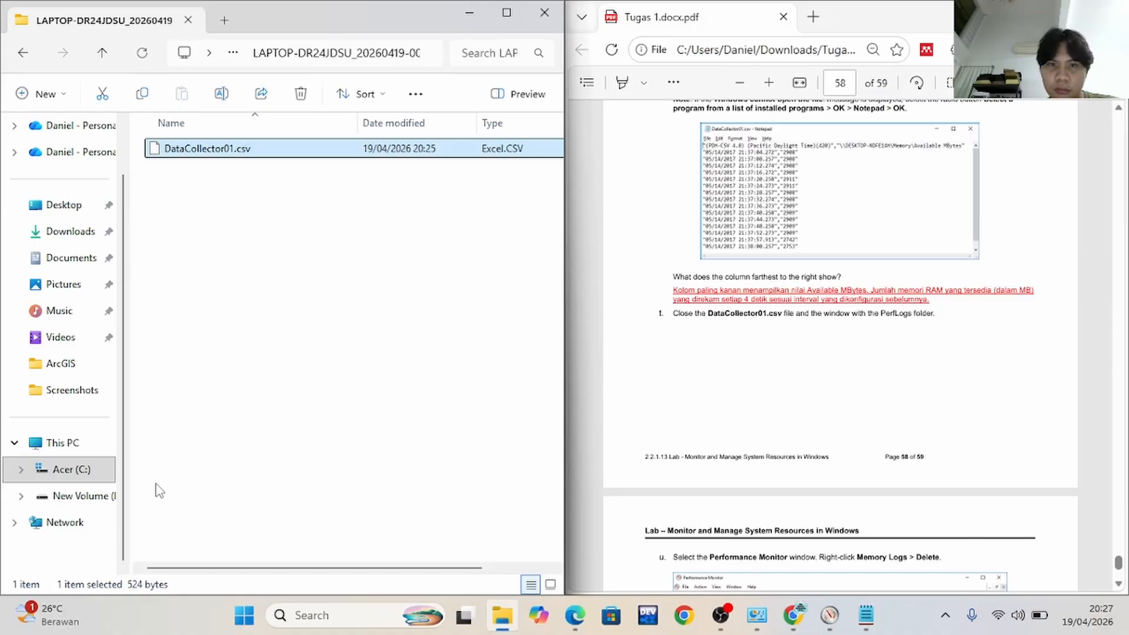
{"action": "key", "text": "Return"}
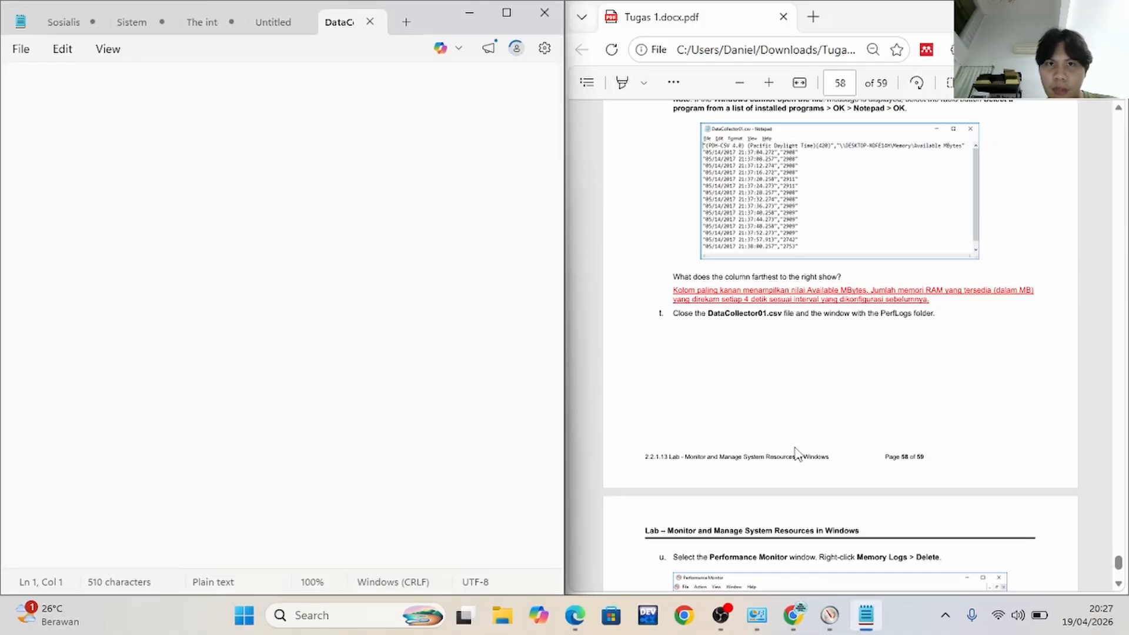
{"action": "left_click", "coordinate": [460, 16]}
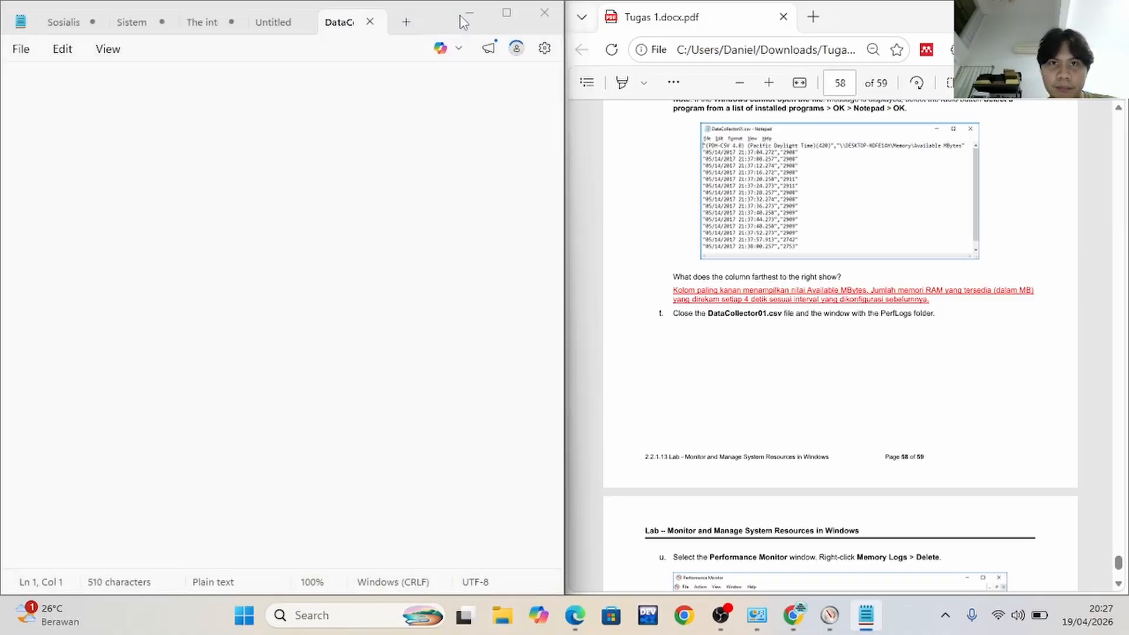
Delete the Memory Logs data collector set from User Defined and confirm the deletion, as lab steps u and v direct
{"action": "scroll", "coordinate": [697, 322], "scroll_direction": "down", "scroll_amount": 4}
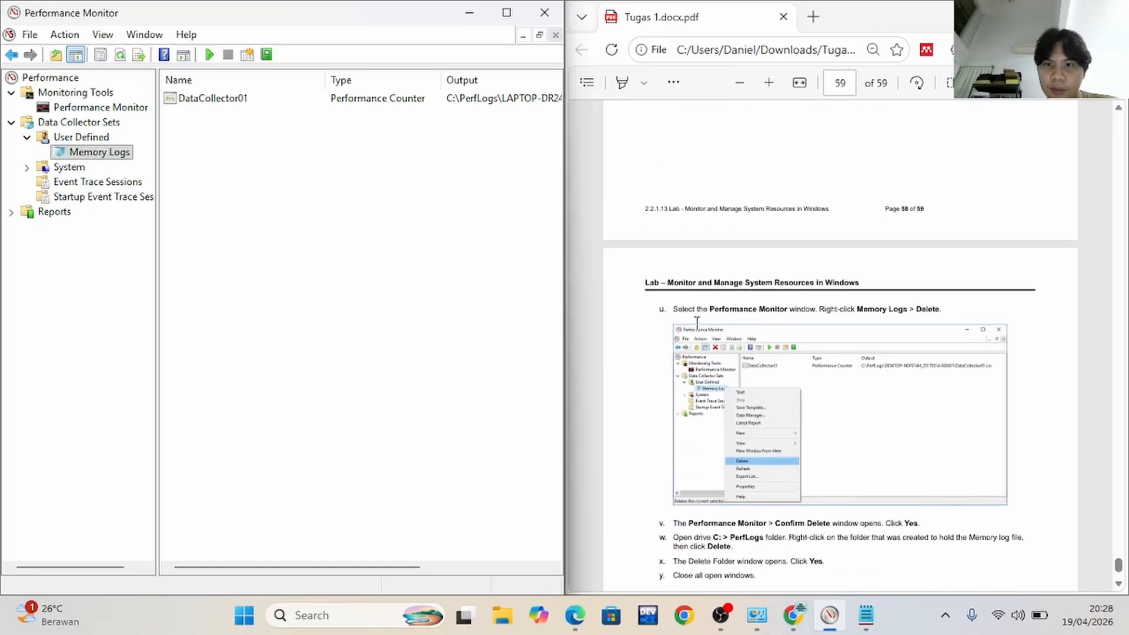
{"action": "scroll", "coordinate": [696, 323], "scroll_direction": "down", "scroll_amount": 1}
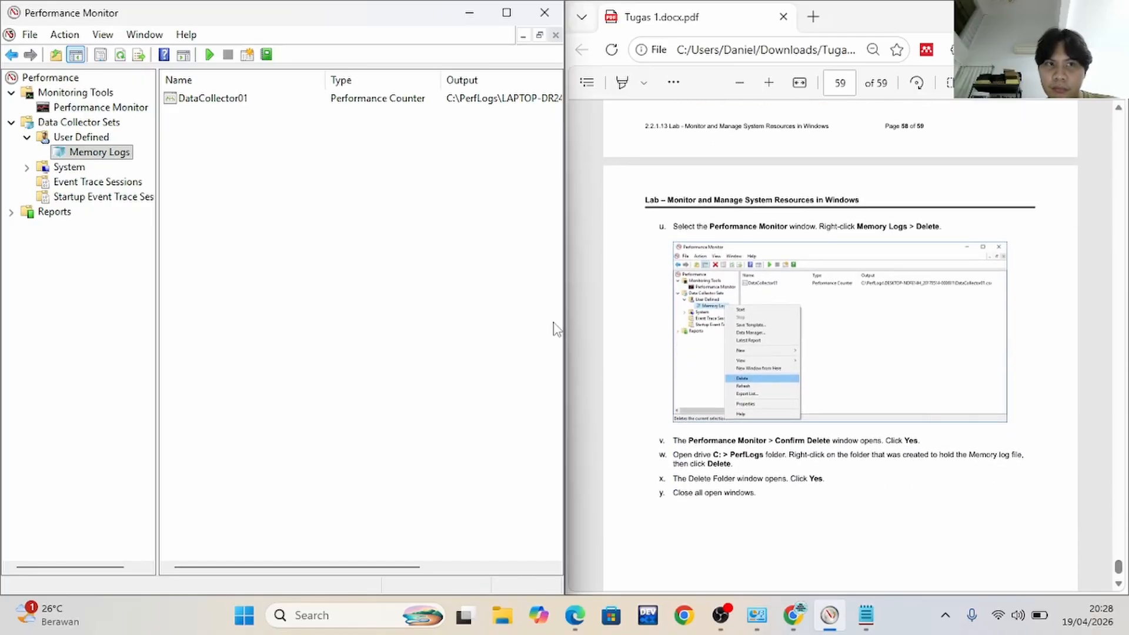
{"action": "right_click", "coordinate": [110, 156]}
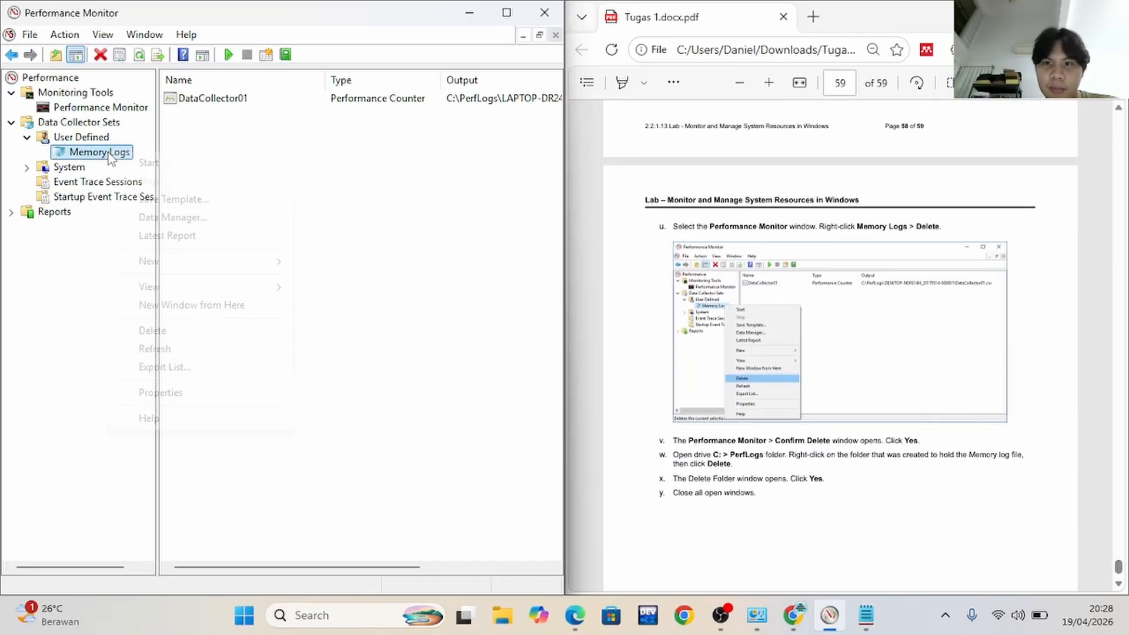
{"action": "left_click", "coordinate": [169, 333]}
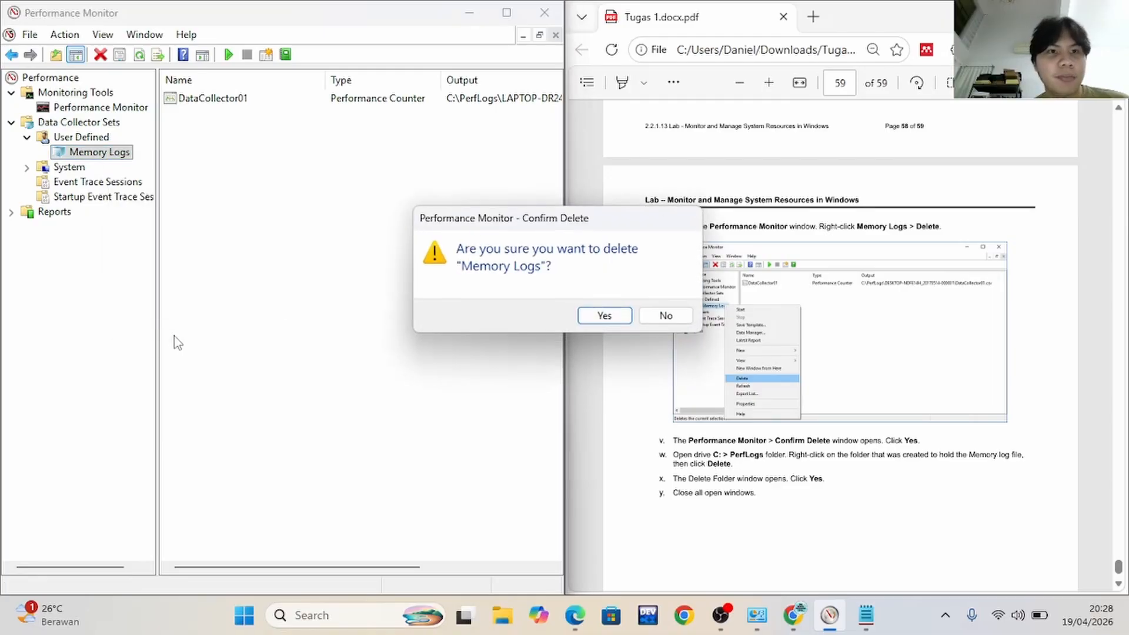
{"action": "left_click", "coordinate": [587, 320]}
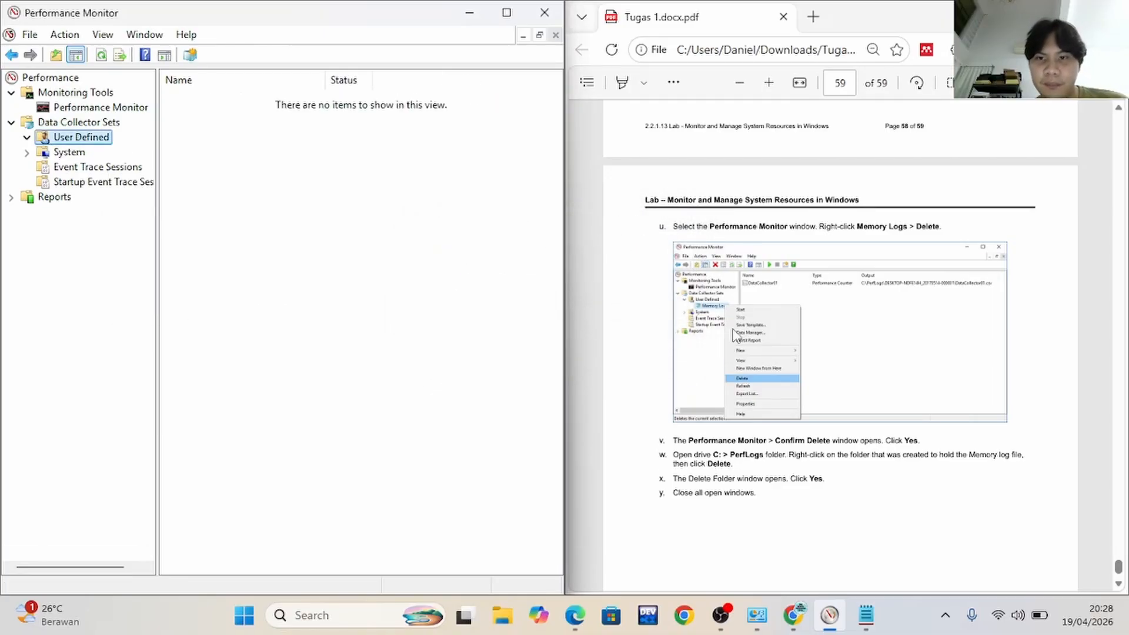
{"action": "scroll", "coordinate": [741, 347], "scroll_direction": "down", "scroll_amount": 3}
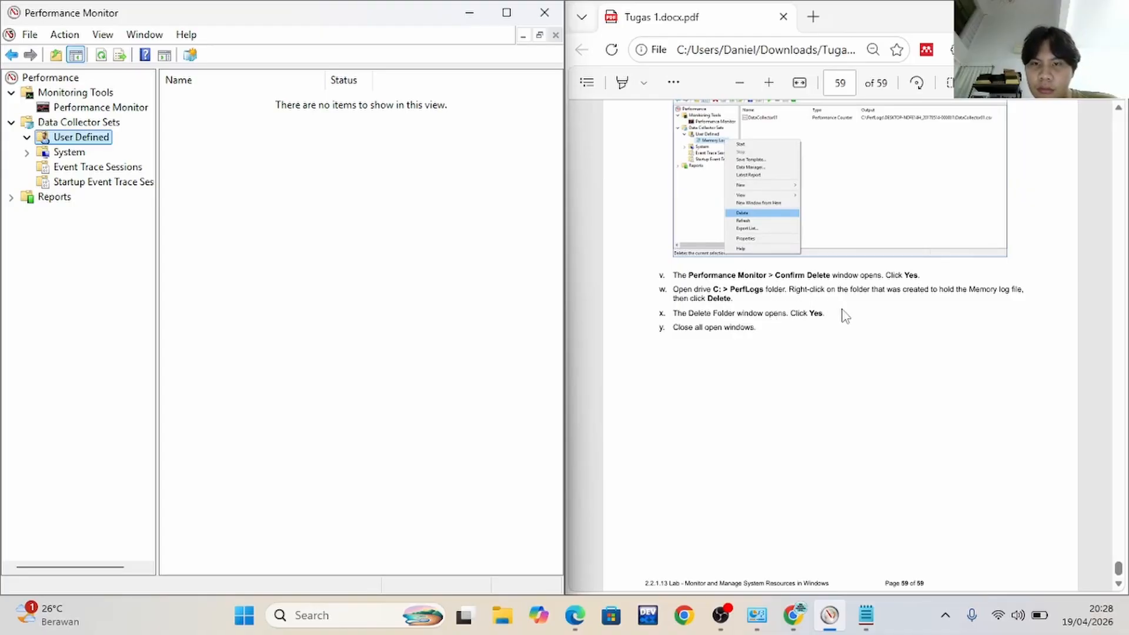
{"action": "left_click", "coordinate": [506, 620]}
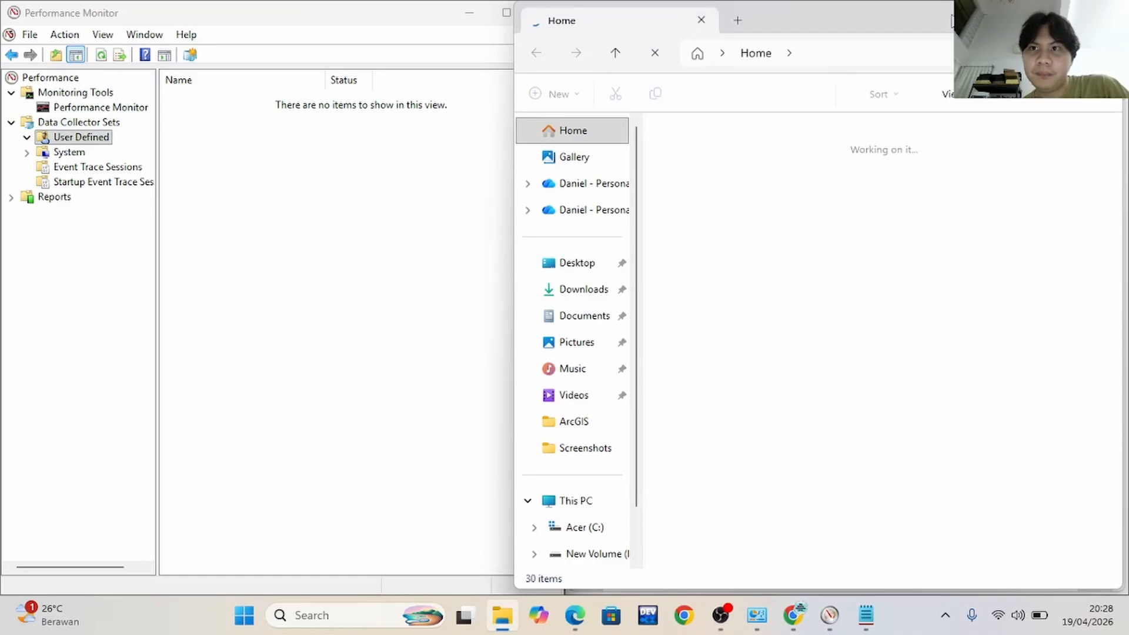
{"action": "left_click_drag", "start_coordinate": [823, 19], "coordinate": [484, 27]}
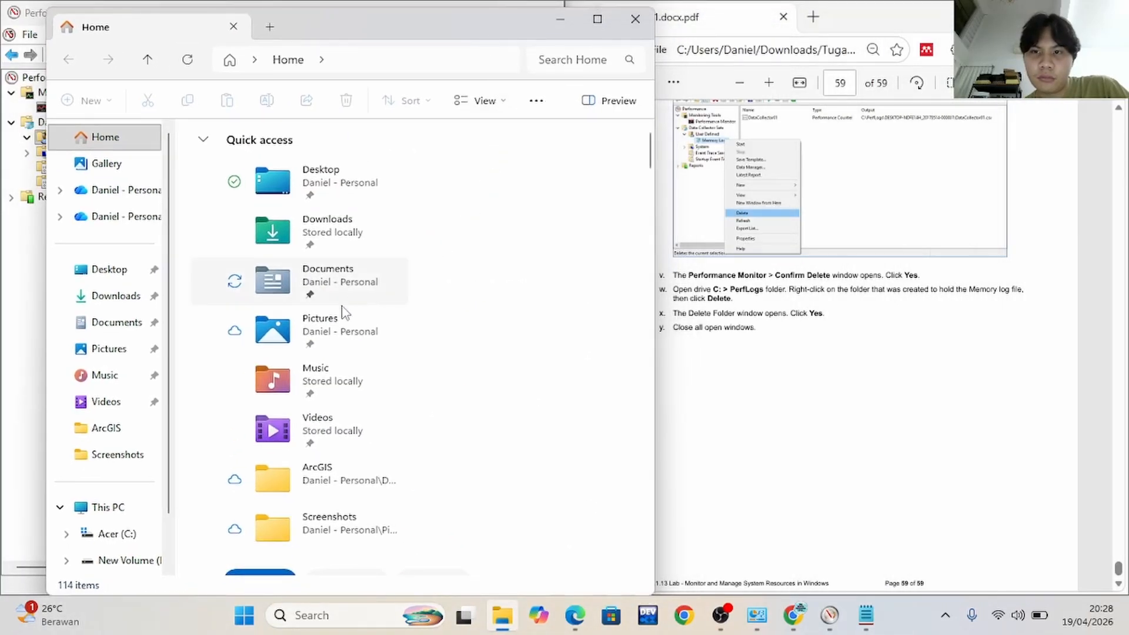
{"action": "scroll", "coordinate": [135, 480], "scroll_direction": "down", "scroll_amount": 2}
{"action": "left_click", "coordinate": [123, 477]}
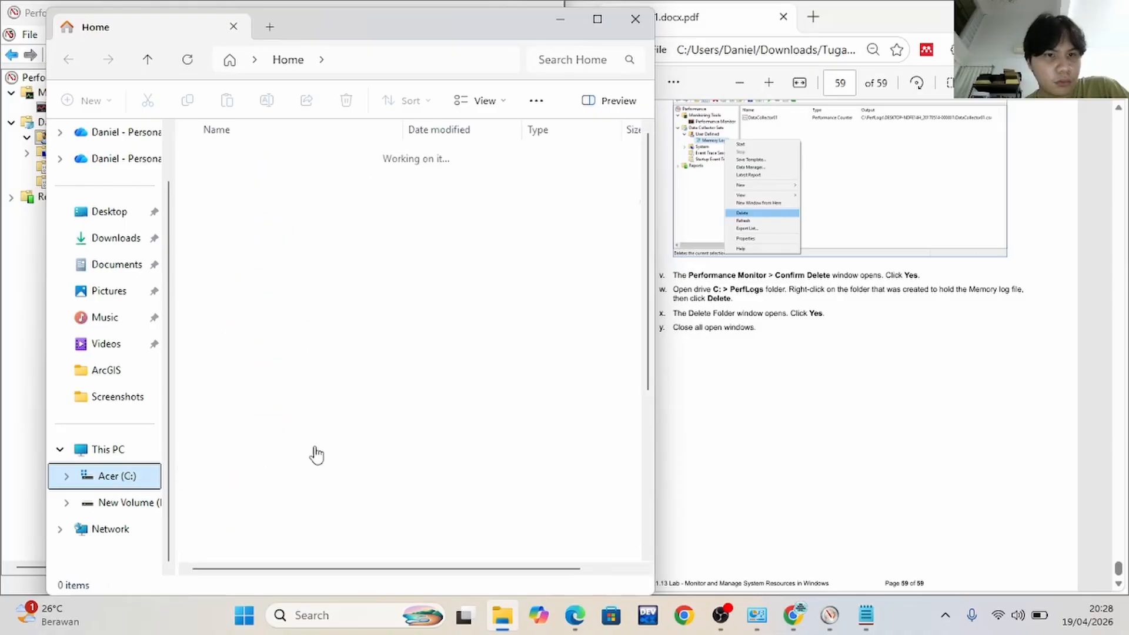
{"action": "double_click", "coordinate": [223, 389]}
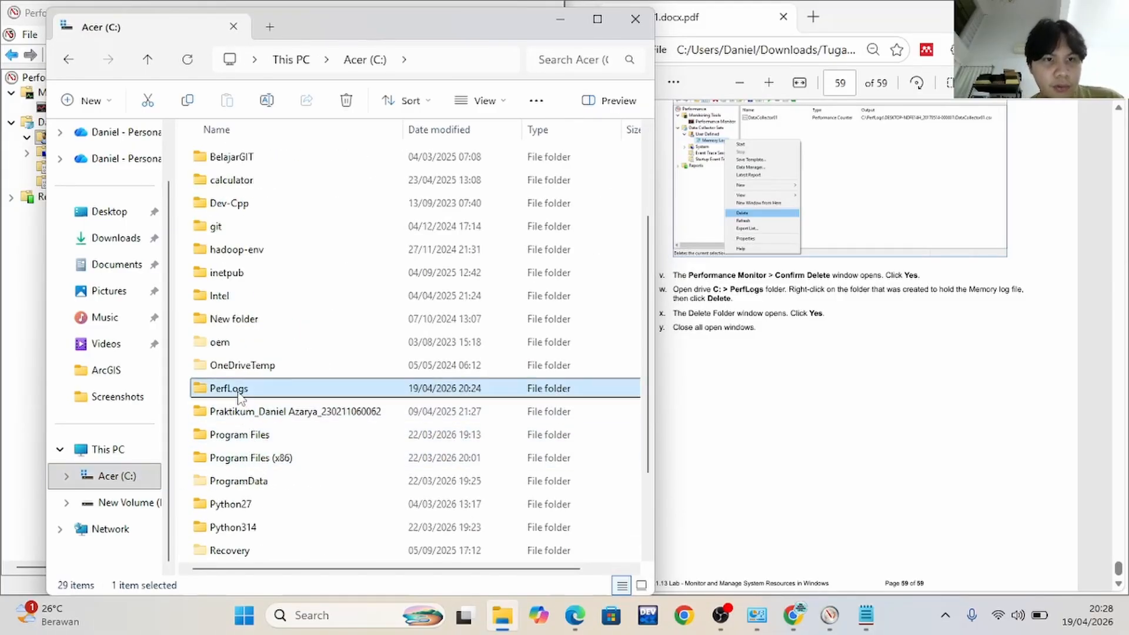
{"action": "double_click", "coordinate": [263, 161]}
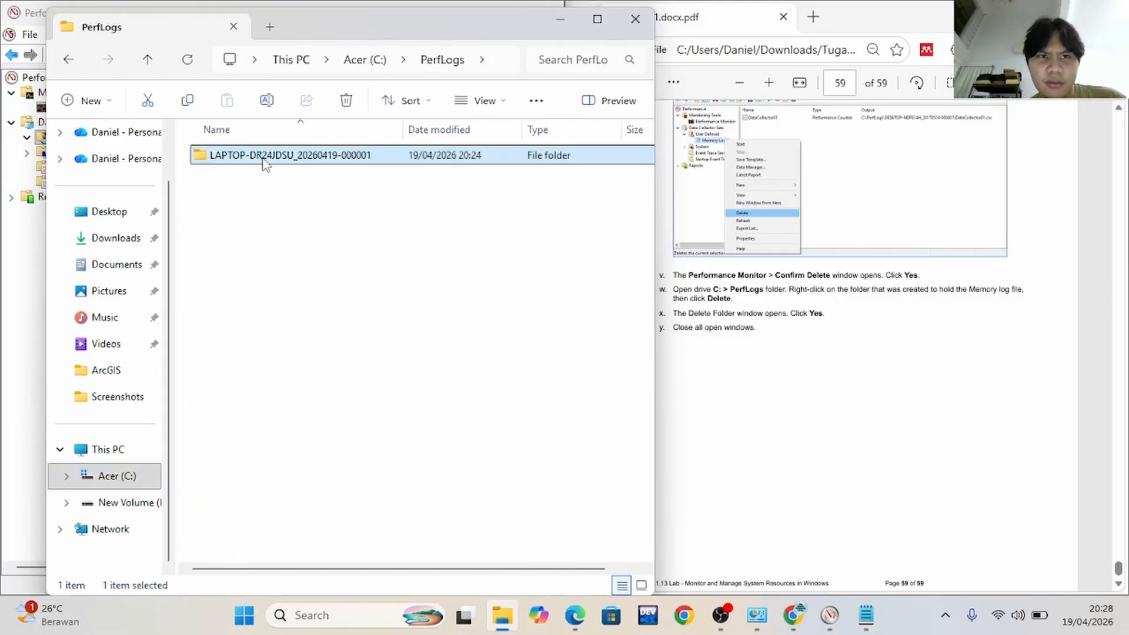
{"action": "left_click", "coordinate": [262, 162]}
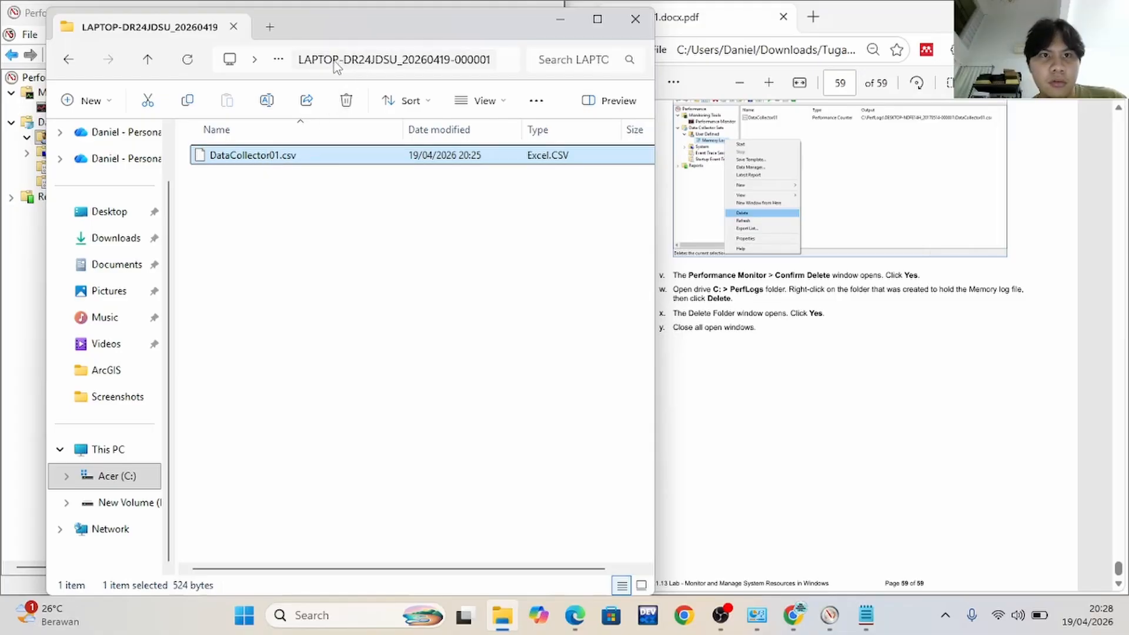
{"action": "left_click", "coordinate": [112, 476]}
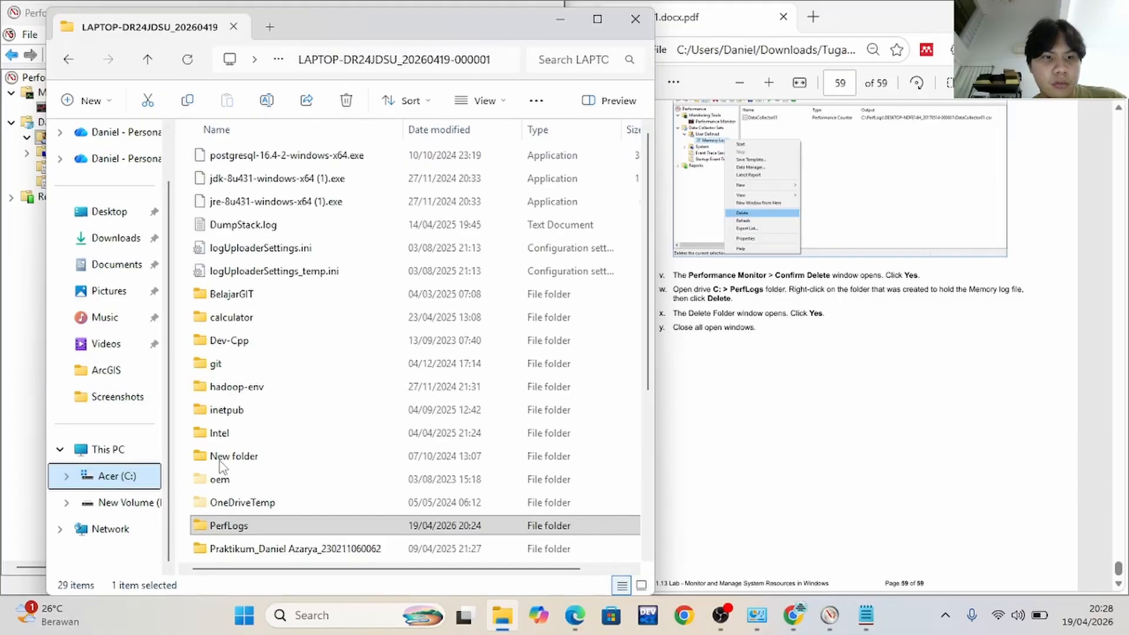
{"action": "double_click", "coordinate": [237, 526]}
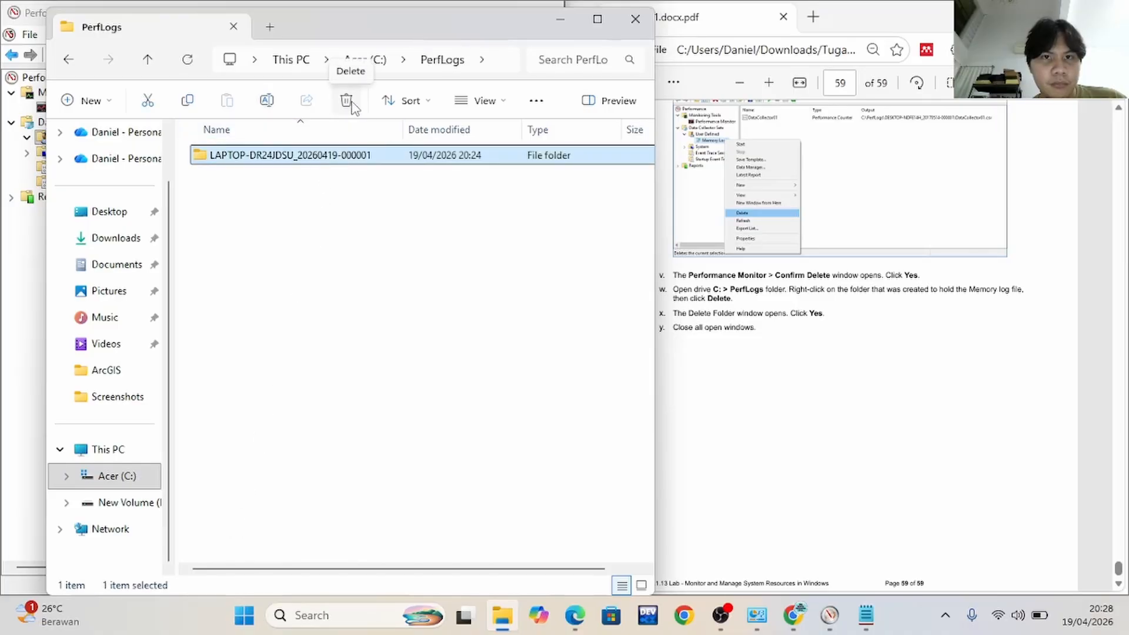
{"action": "left_click", "coordinate": [348, 102]}
{"action": "left_click", "coordinate": [560, 19]}
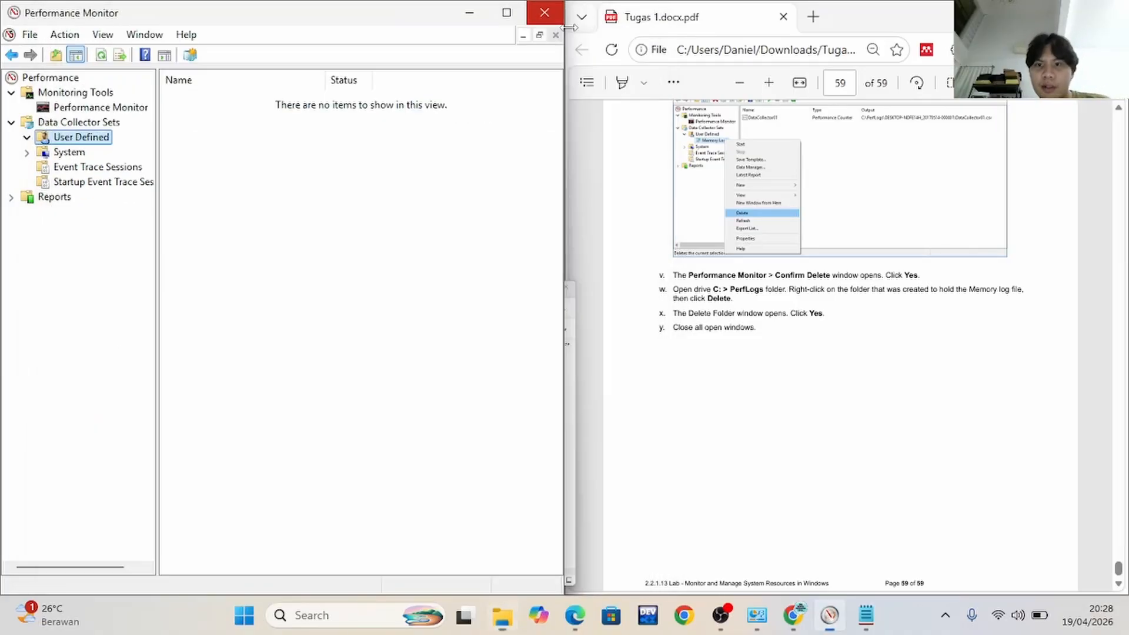
Close the Performance Monitor and Windows Tools windows as lab step y directs
{"action": "scroll", "coordinate": [763, 387], "scroll_direction": "down", "scroll_amount": 1}
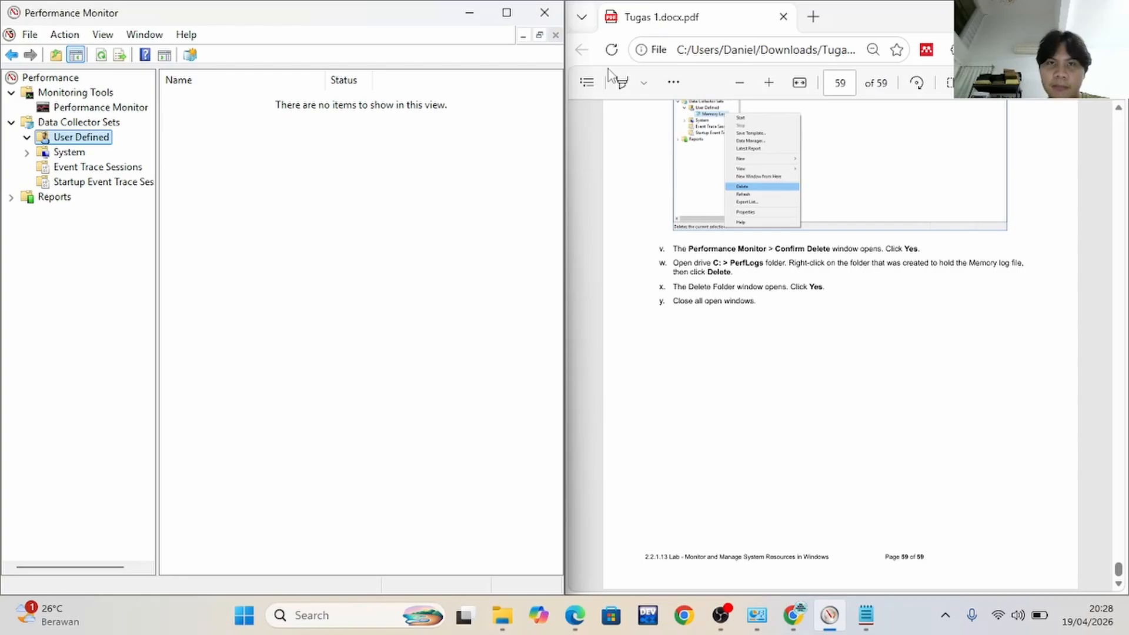
{"action": "left_click", "coordinate": [545, 13]}
{"action": "left_click", "coordinate": [545, 13]}
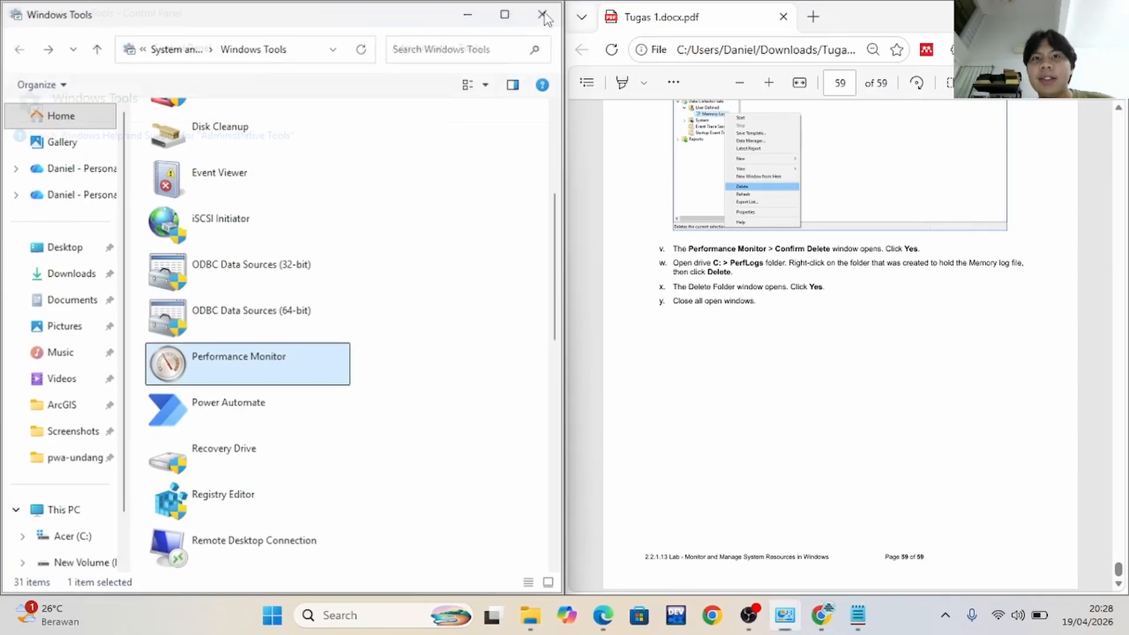
Bring the Tugas 1.docx.pdf lab document back to the front from its window group with Notepad and maximize it
{"action": "left_click", "coordinate": [760, 551]}
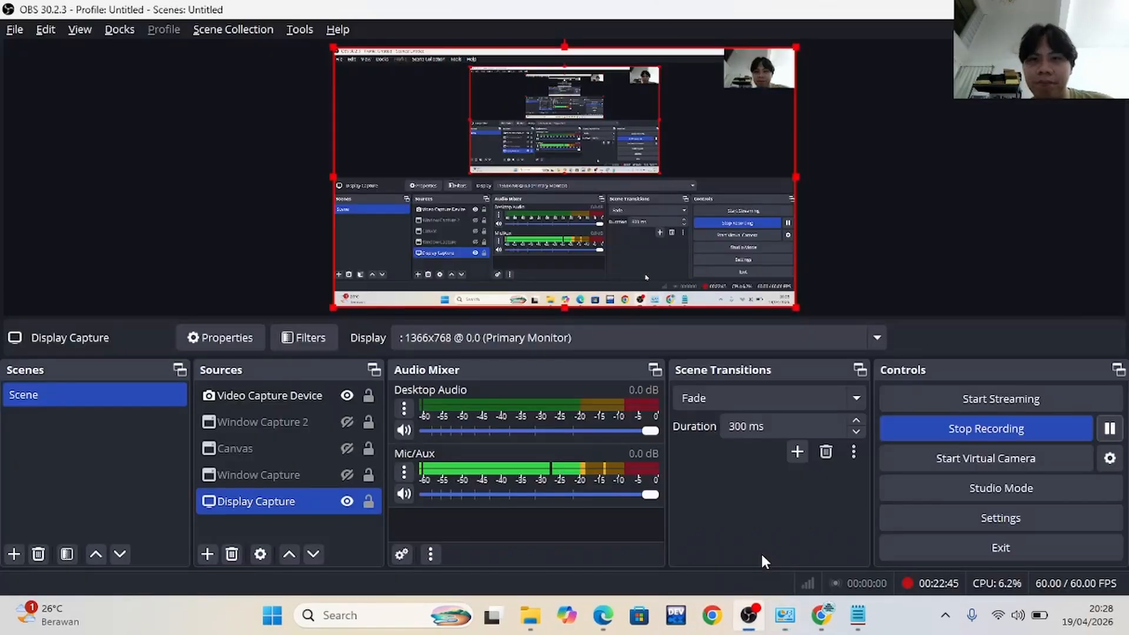
{"action": "mouse_move", "coordinate": [749, 624]}
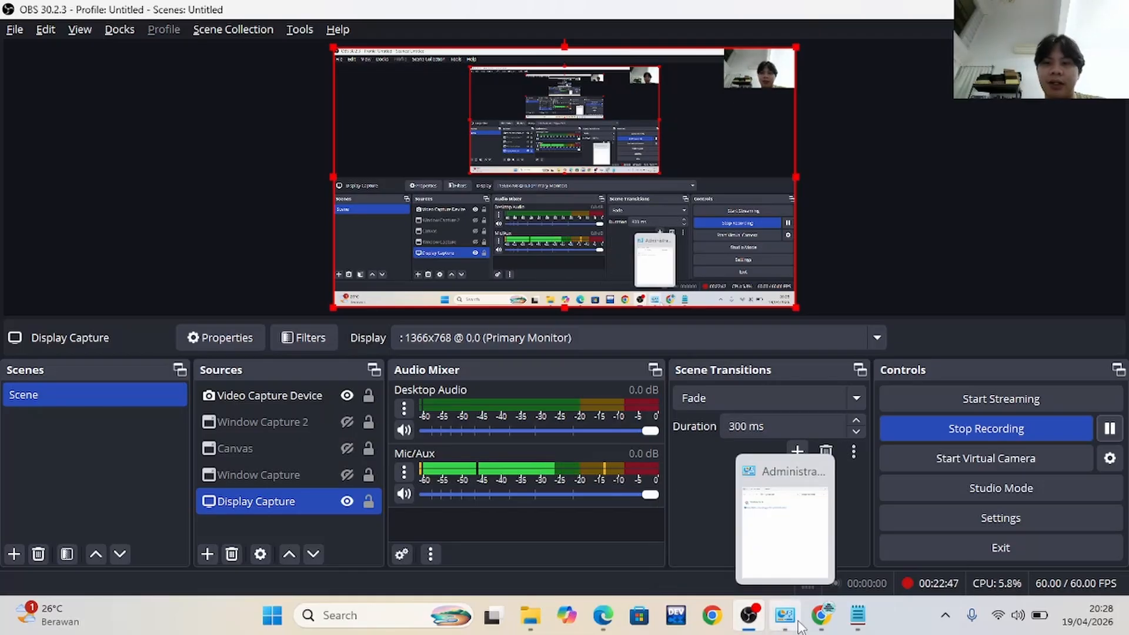
{"action": "mouse_move", "coordinate": [603, 617]}
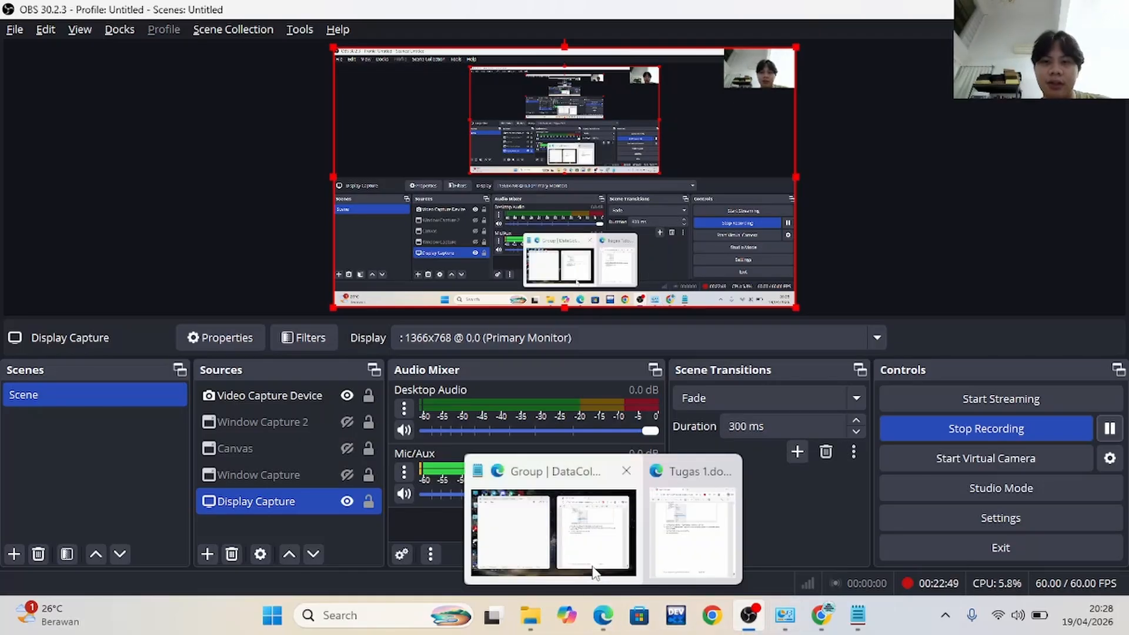
{"action": "left_click", "coordinate": [541, 547]}
{"action": "left_click", "coordinate": [1071, 12]}
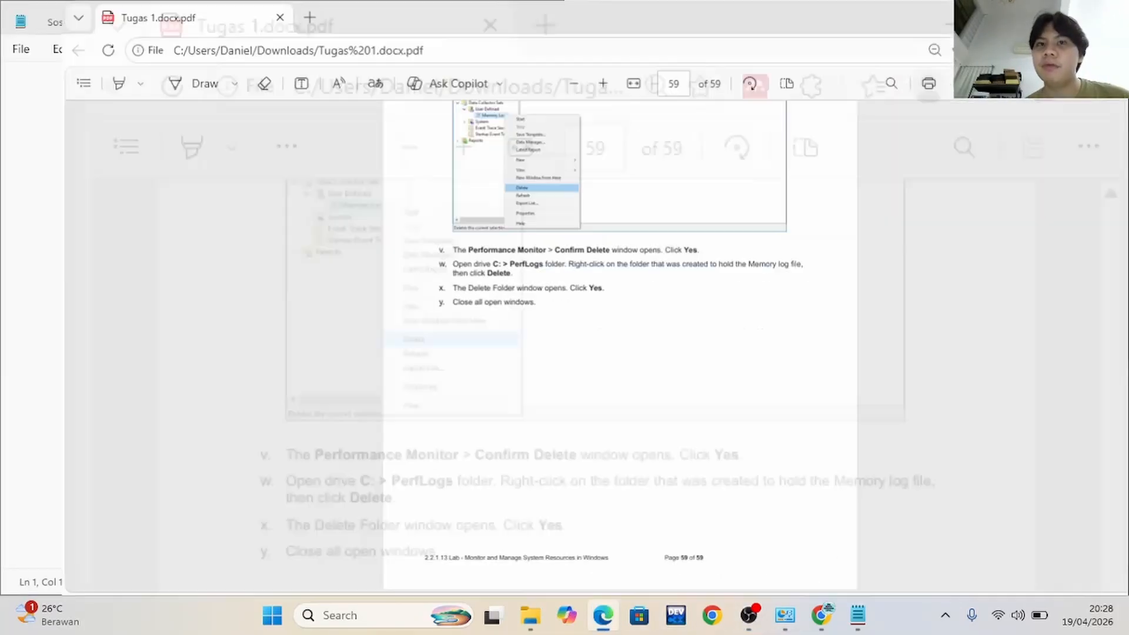